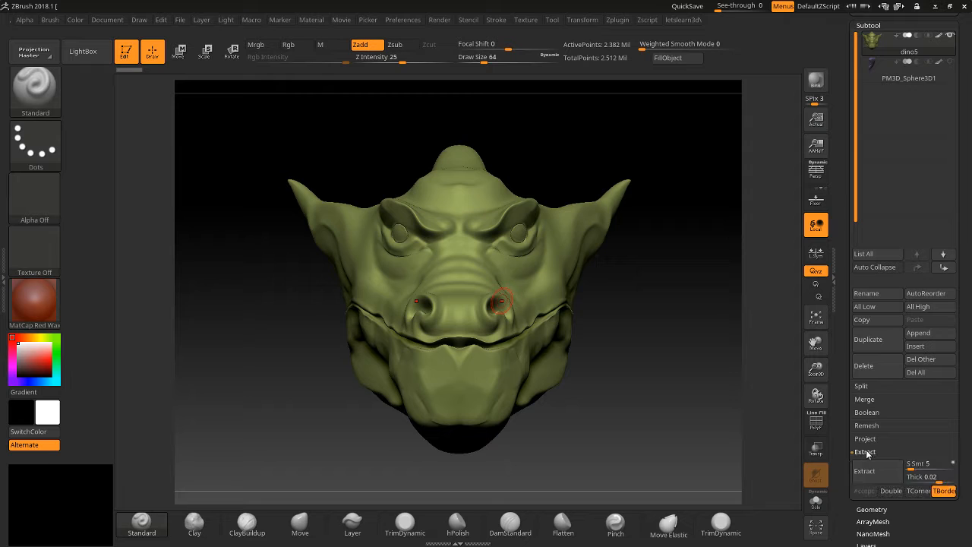
Mask the area around both eyes, preview an Extract shell from it, and clear the mask.
drag(841, 474, 839, 404)
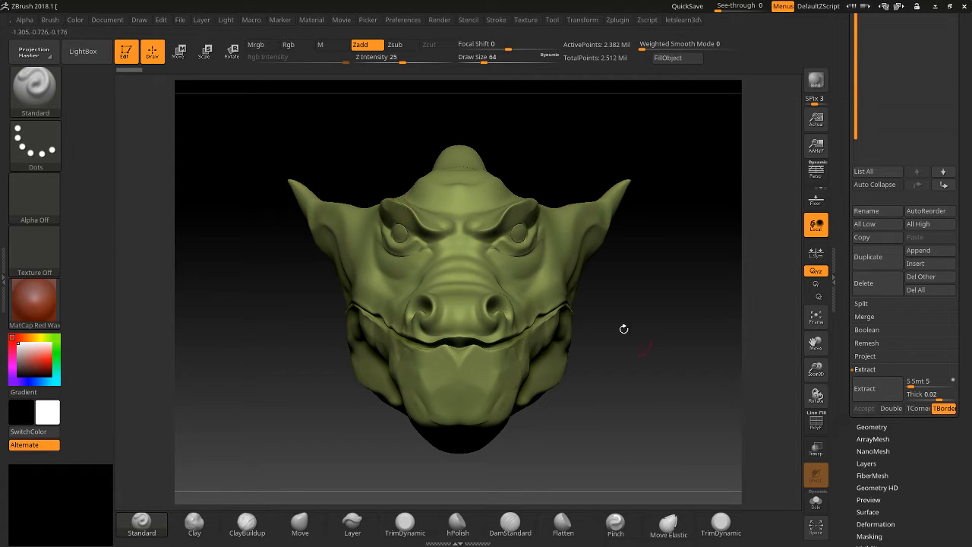
key(ctrl)
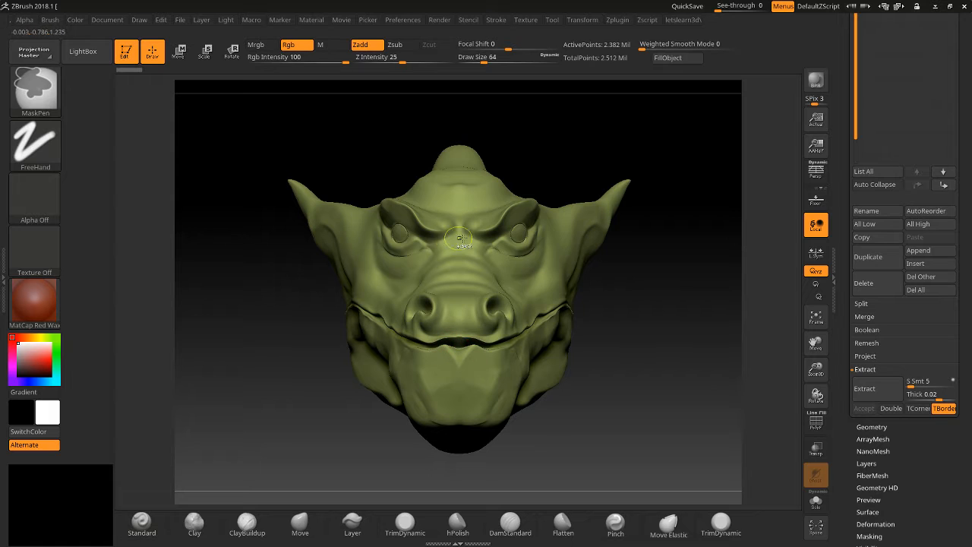
mouse_move(505, 241)
ctrl+mouse_down()
mouse_move(525, 229)
mouse_move(515, 221)
mouse_move(518, 249)
ctrl+mouse_up()
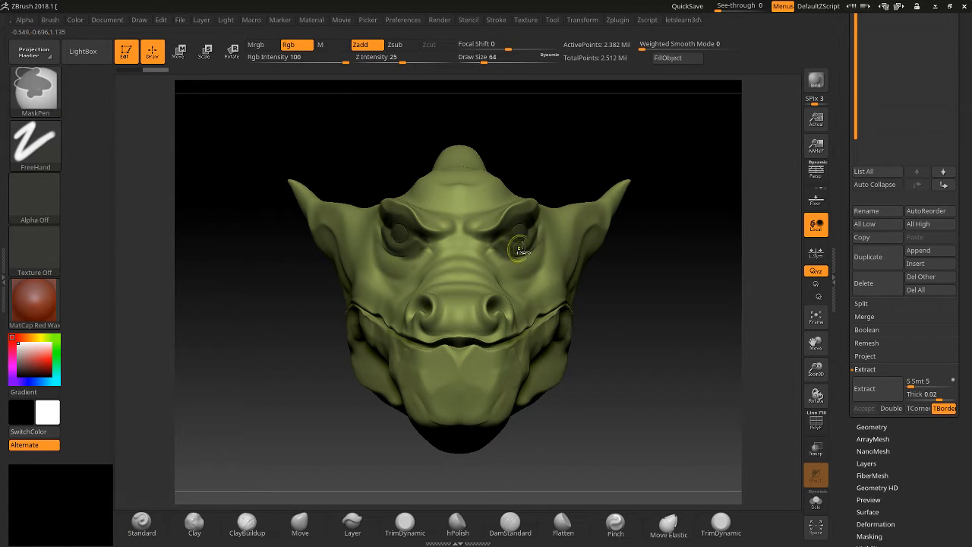
click(870, 392)
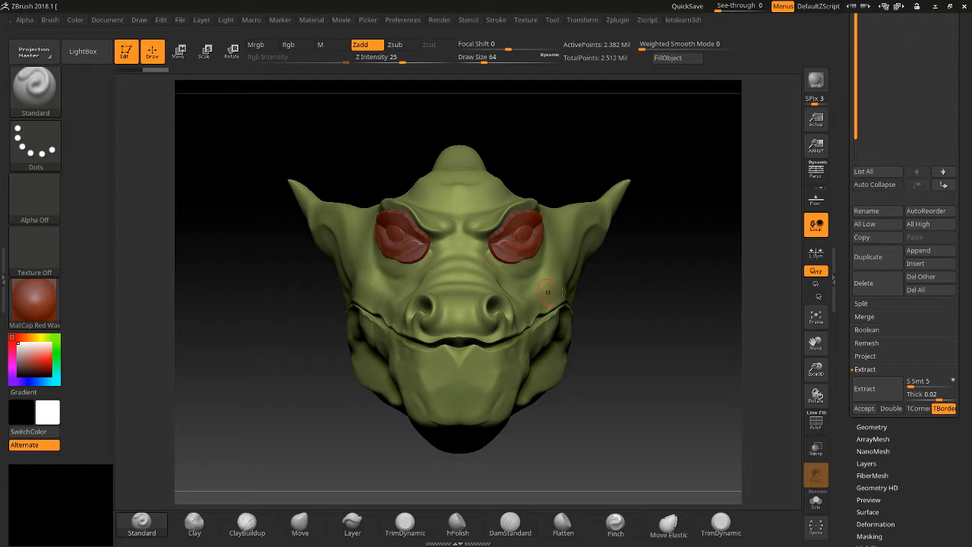
drag(669, 316, 640, 268)
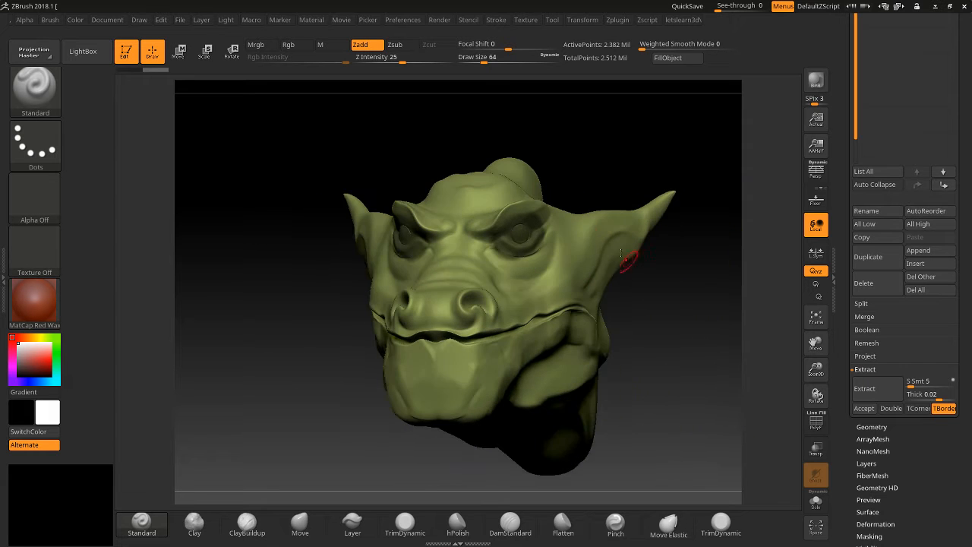
drag(817, 379, 816, 356)
drag(814, 347, 757, 345)
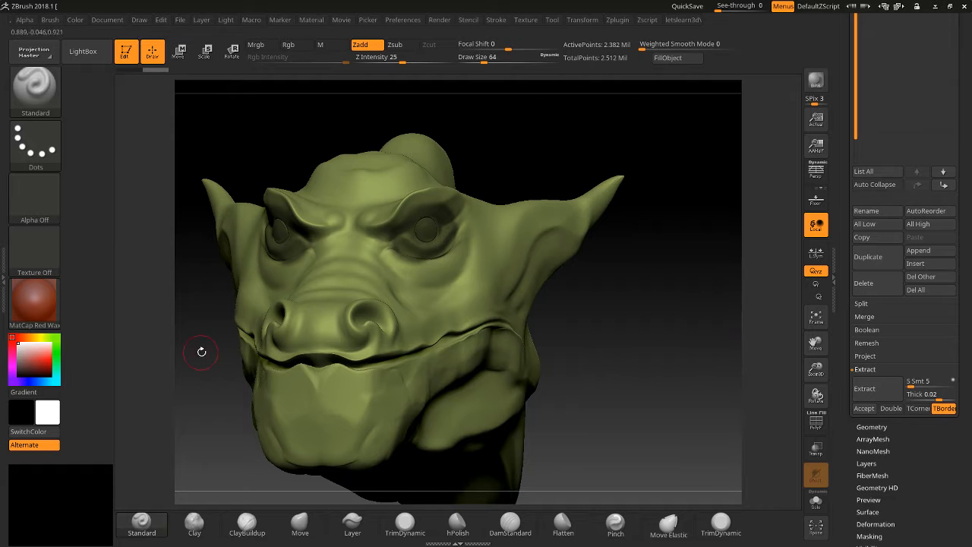
ctrl+drag(194, 357, 197, 371)
Switch the active material to MatCap Gray.
click(27, 296)
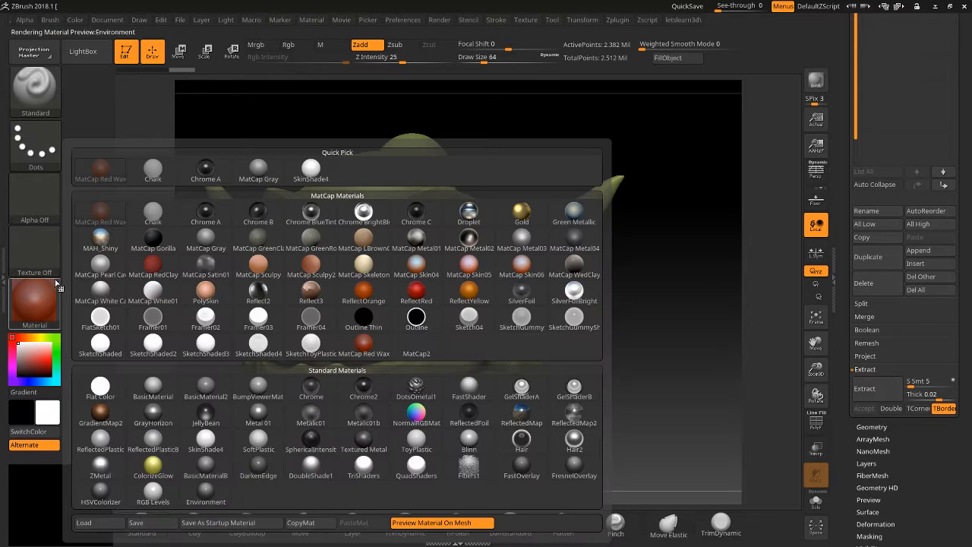
click(255, 170)
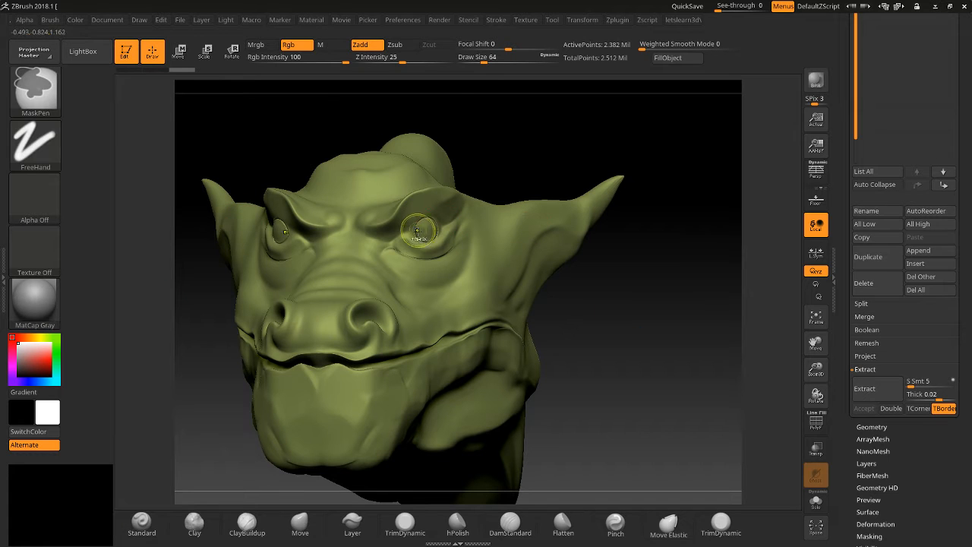
Mask the lower eyelids, preview an Extract shell from them, and clear the mask.
mouse_move(403, 240)
ctrl+mouse_down()
mouse_move(438, 248)
mouse_move(459, 224)
ctrl+mouse_up()
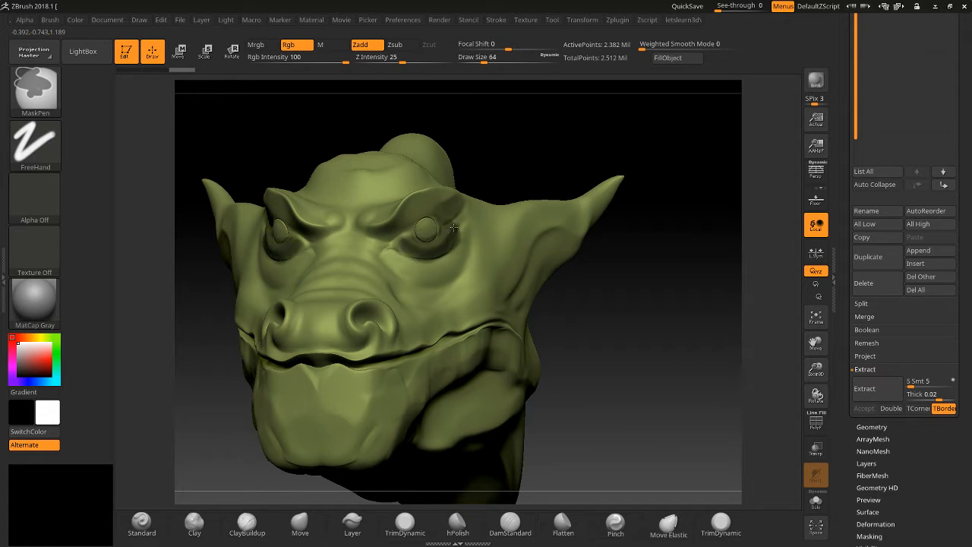
click(864, 388)
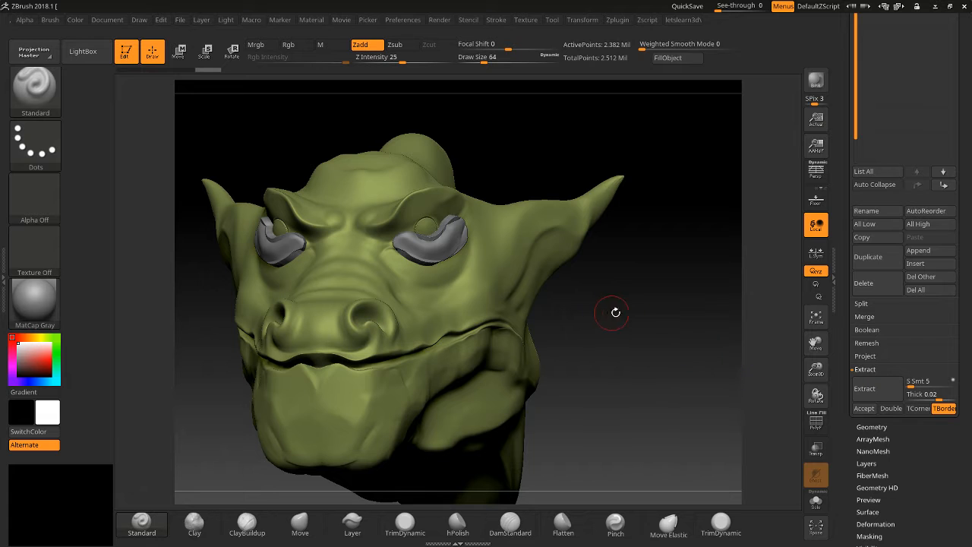
drag(649, 330, 456, 245)
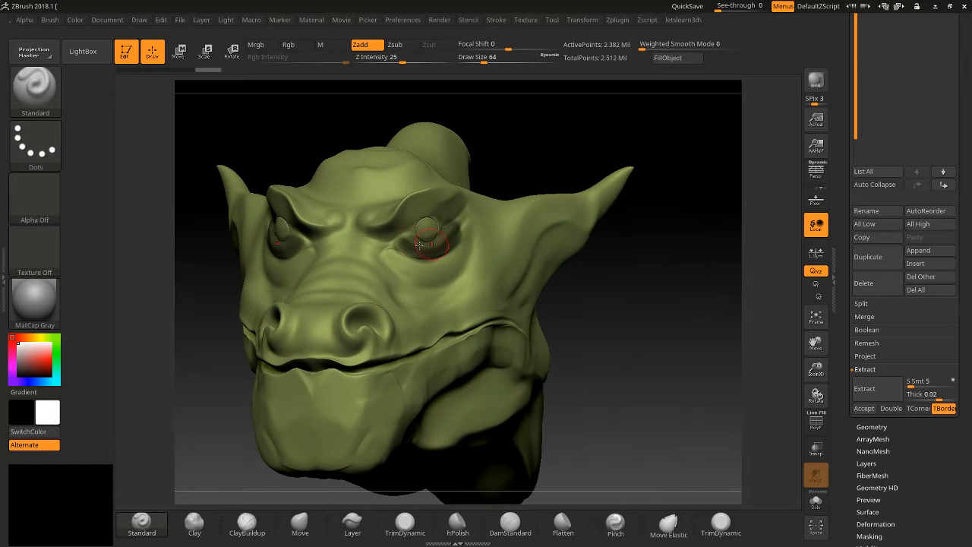
ctrl+drag(606, 311, 578, 285)
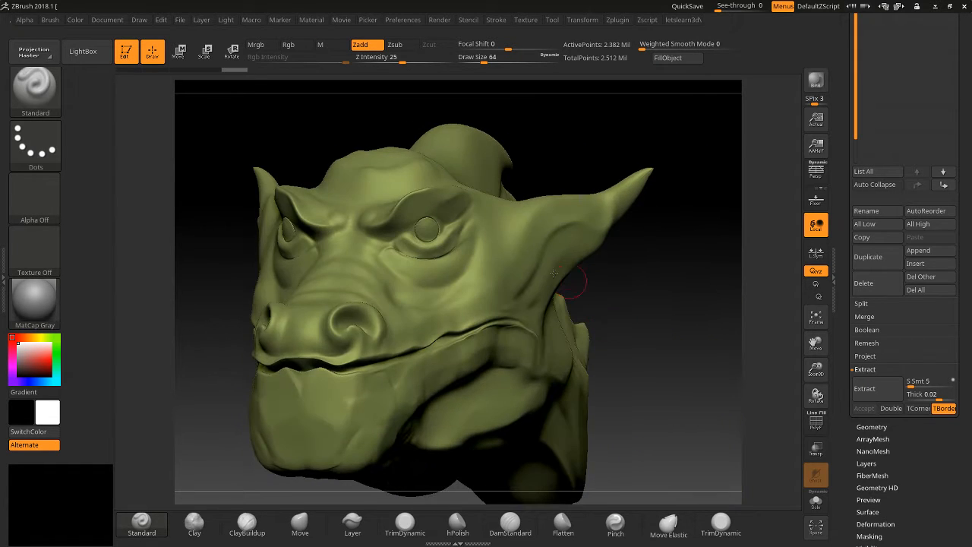
Mask the upper eyelids and brow folds and preview an Extract shell from them.
mouse_move(398, 233)
ctrl+mouse_down()
mouse_move(443, 198)
mouse_move(411, 222)
mouse_move(468, 214)
ctrl+mouse_up()
click(864, 388)
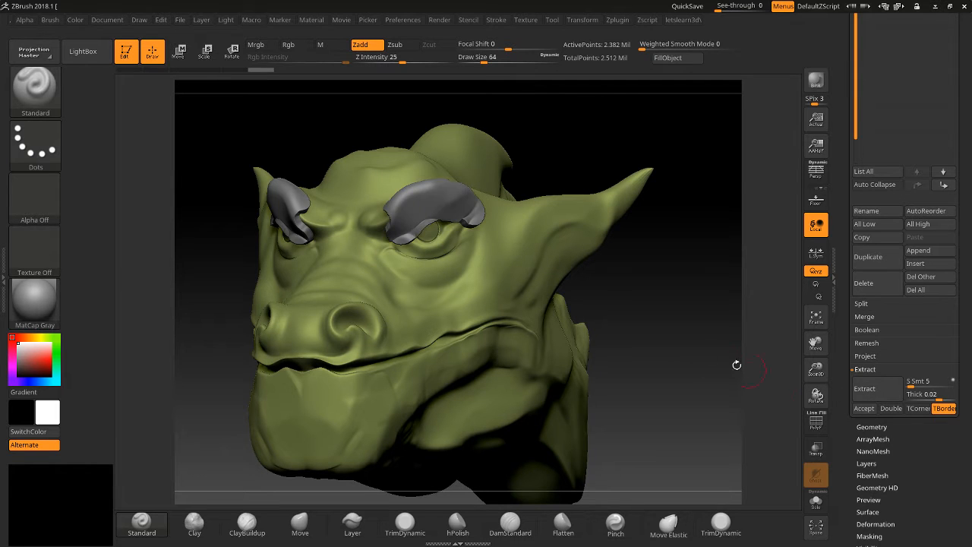
mouse_move(671, 324)
mouse_down()
mouse_move(587, 280)
mouse_move(601, 294)
mouse_move(460, 255)
mouse_up()
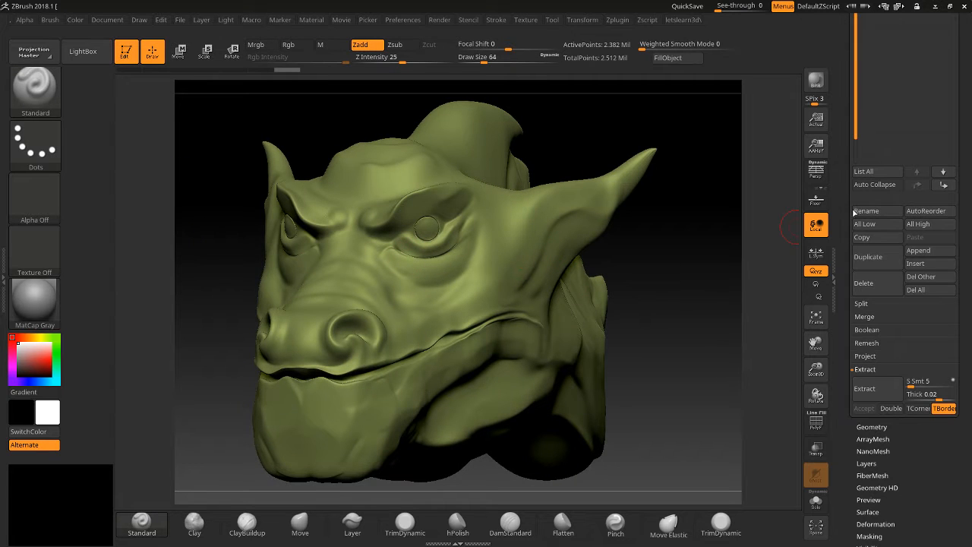
Append a Sphere3D as a new subtool.
drag(839, 148, 842, 195)
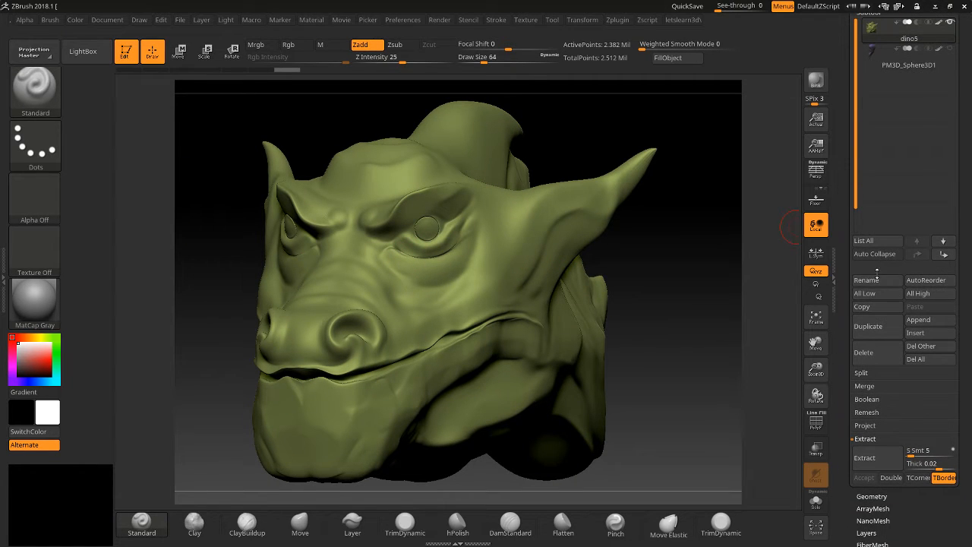
click(922, 320)
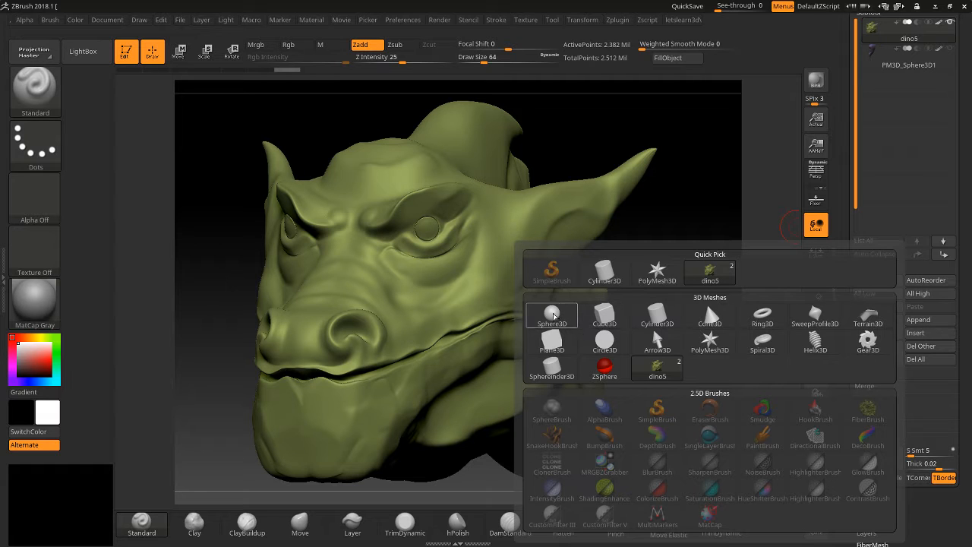
mouse_move(551, 316)
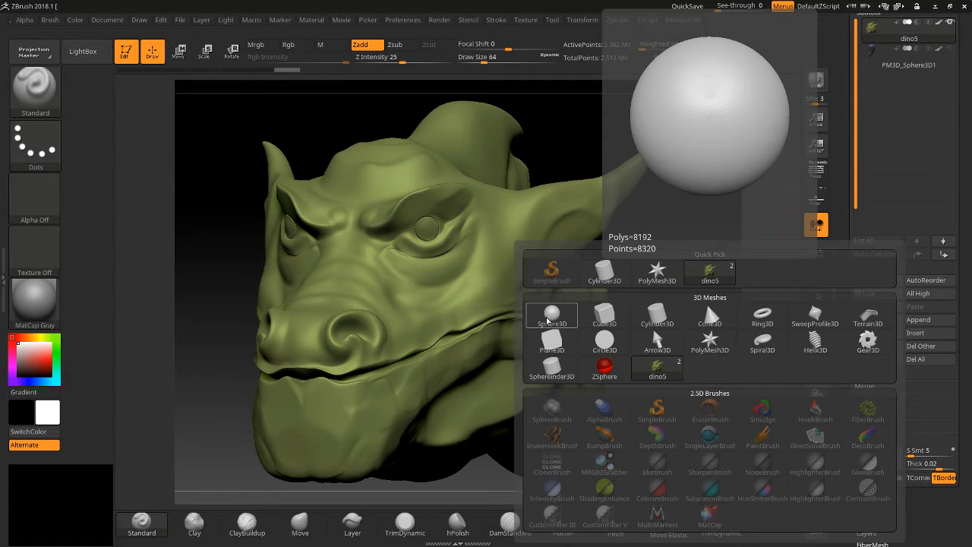
click(547, 317)
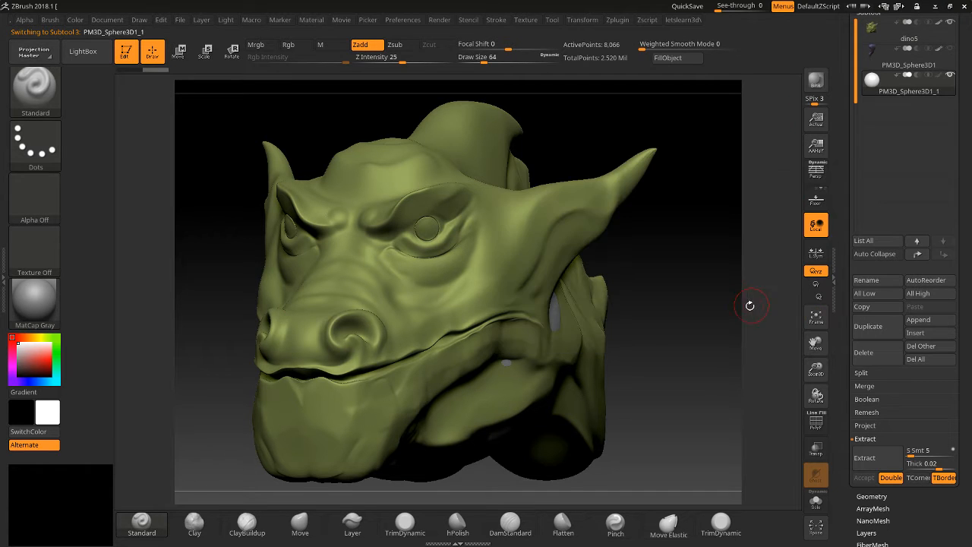
Move the sphere forward along the Z axis, out of the head to the front of the snout.
drag(749, 303, 725, 302)
drag(818, 366, 795, 338)
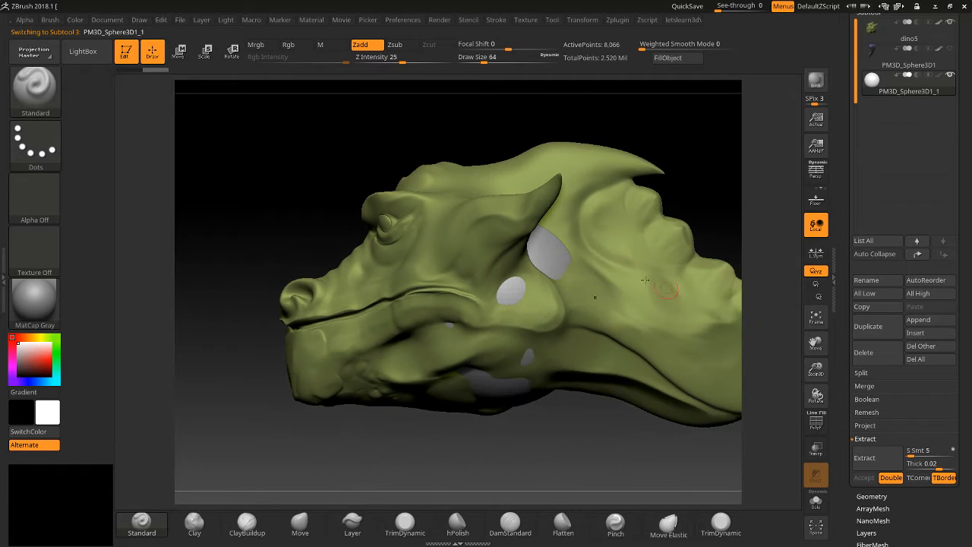
click(179, 50)
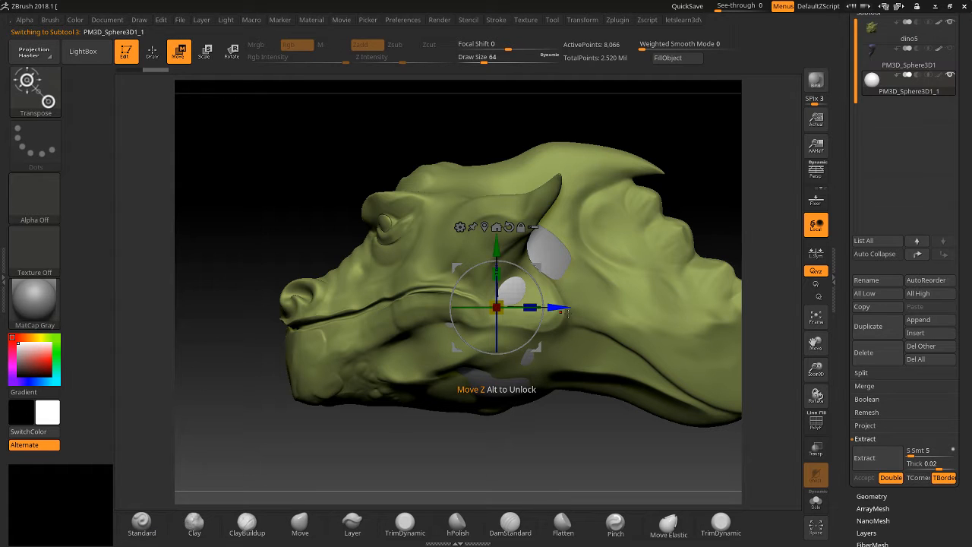
drag(561, 305, 385, 306)
Scale the sphere down uniformly to about half its size and move it up in front of the creature's left eye.
drag(225, 184, 283, 180)
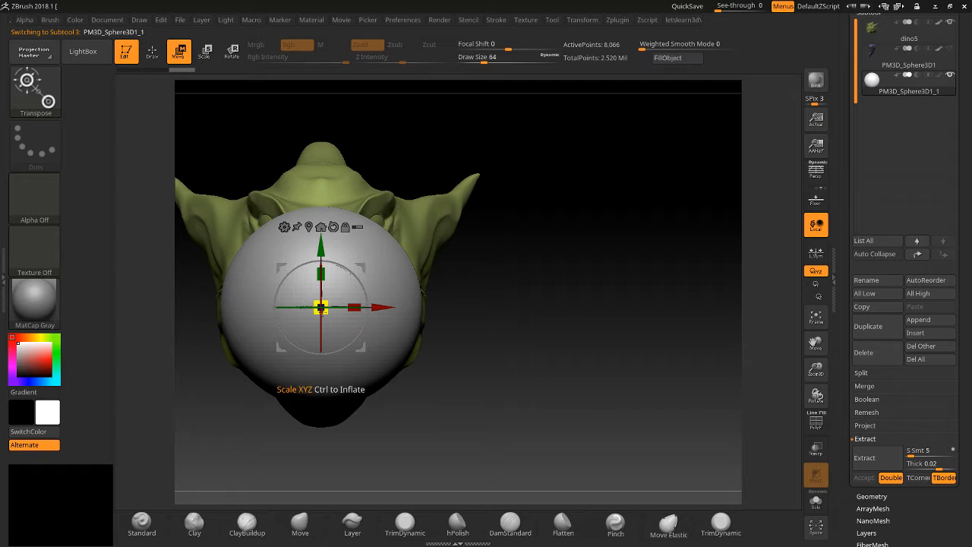
drag(320, 307, 430, 306)
shift+drag(532, 288, 481, 305)
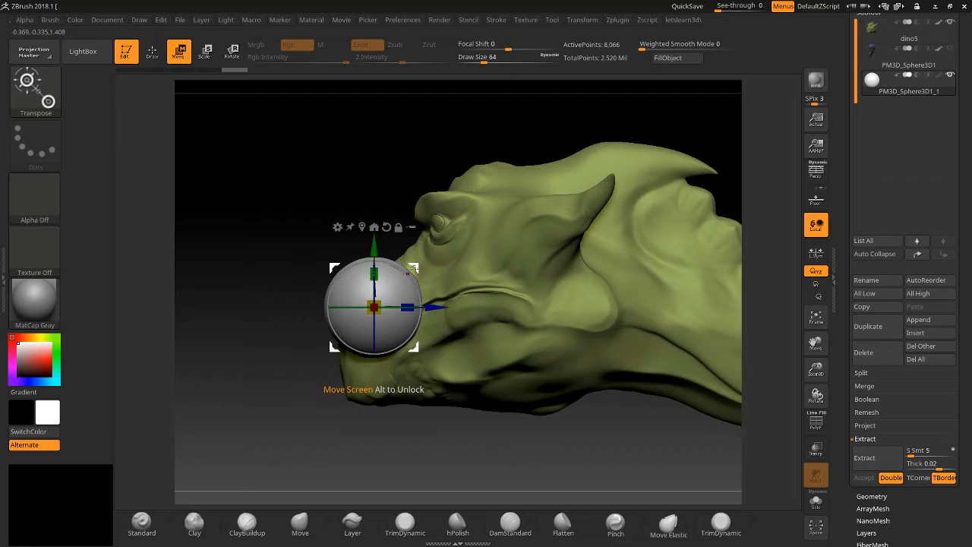
drag(416, 268, 458, 184)
shift+drag(347, 224, 322, 267)
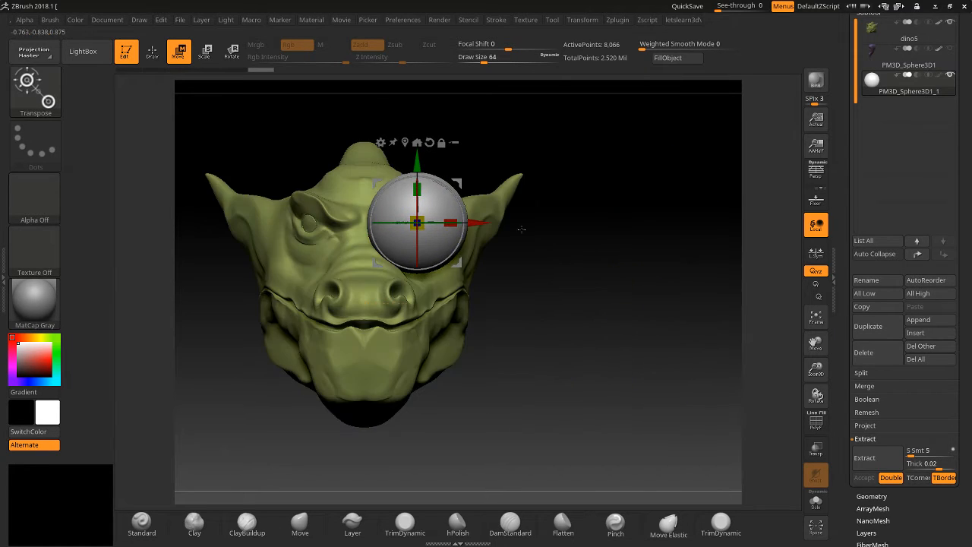
Scale the sphere down uniformly to eyeball size.
alt+drag(563, 320, 606, 389)
drag(602, 343, 565, 357)
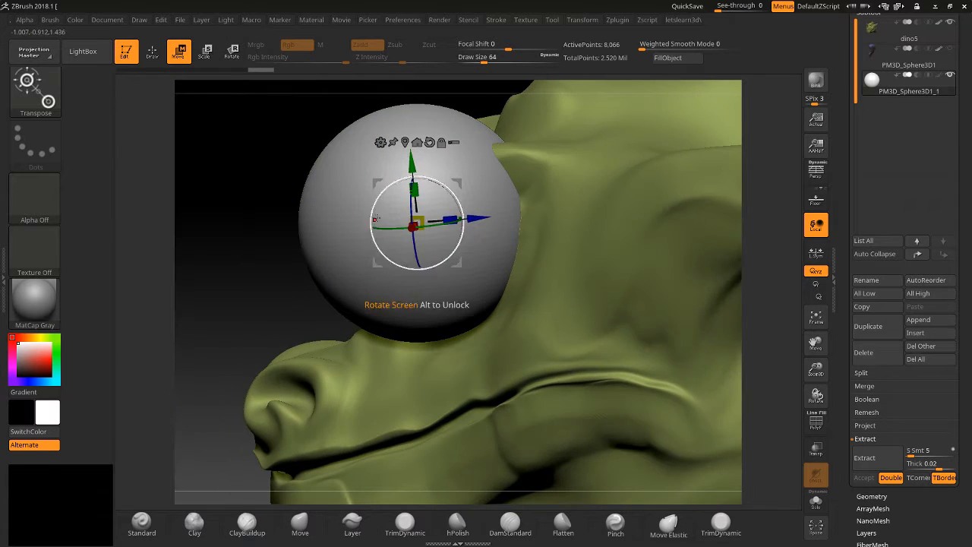
shift+drag(260, 275, 253, 284)
drag(418, 222, 241, 288)
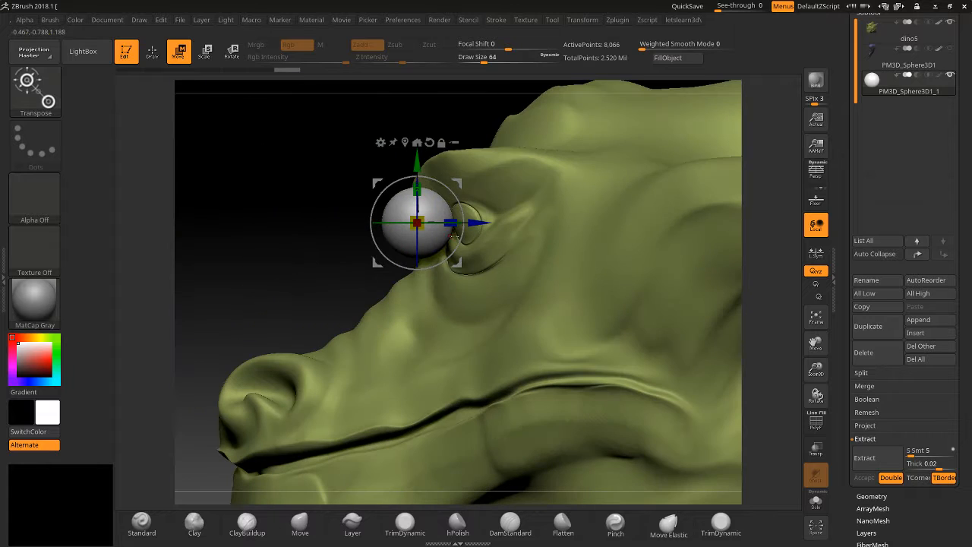
Move the eyeball sphere back into the left eye socket along Z and centre it sideways along X.
drag(477, 221, 528, 218)
drag(312, 271, 429, 279)
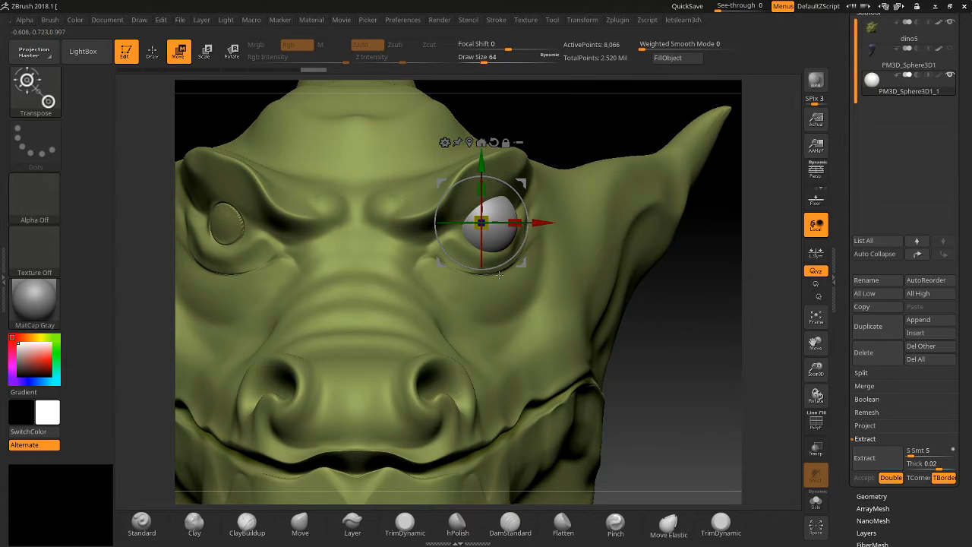
mouse_move(535, 266)
mouse_down()
mouse_move(472, 266)
mouse_move(524, 255)
mouse_up()
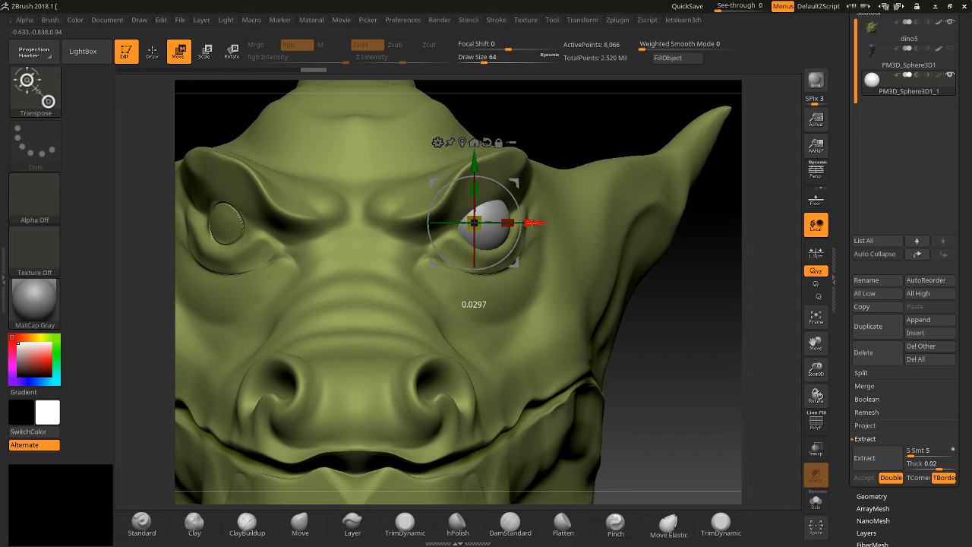
drag(535, 222, 537, 222)
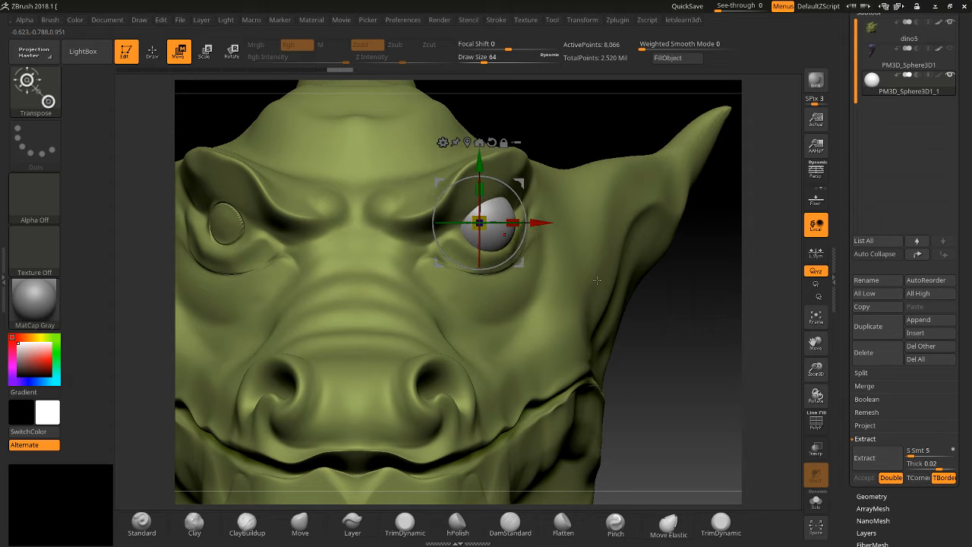
Return to Draw mode and examine the eyeball's fit in the socket from several angles.
drag(665, 367, 294, 196)
click(152, 50)
mouse_move(680, 354)
mouse_down()
mouse_move(667, 343)
mouse_move(631, 343)
mouse_up()
drag(815, 370, 787, 351)
mouse_move(680, 378)
mouse_down()
mouse_move(624, 377)
mouse_move(672, 382)
mouse_up()
drag(816, 370, 812, 394)
drag(735, 396, 737, 326)
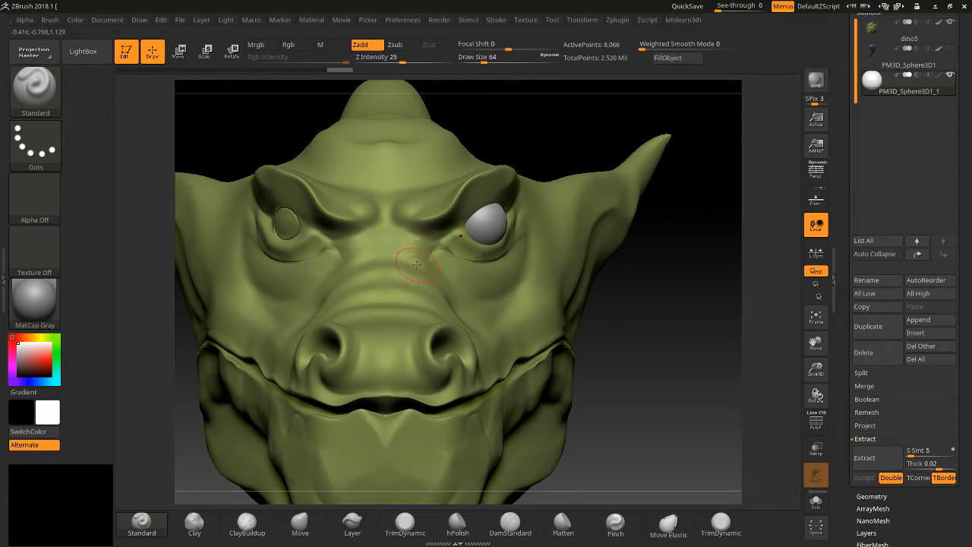
Open the SubTool Master mirror options for the eyeball sphere.
click(611, 22)
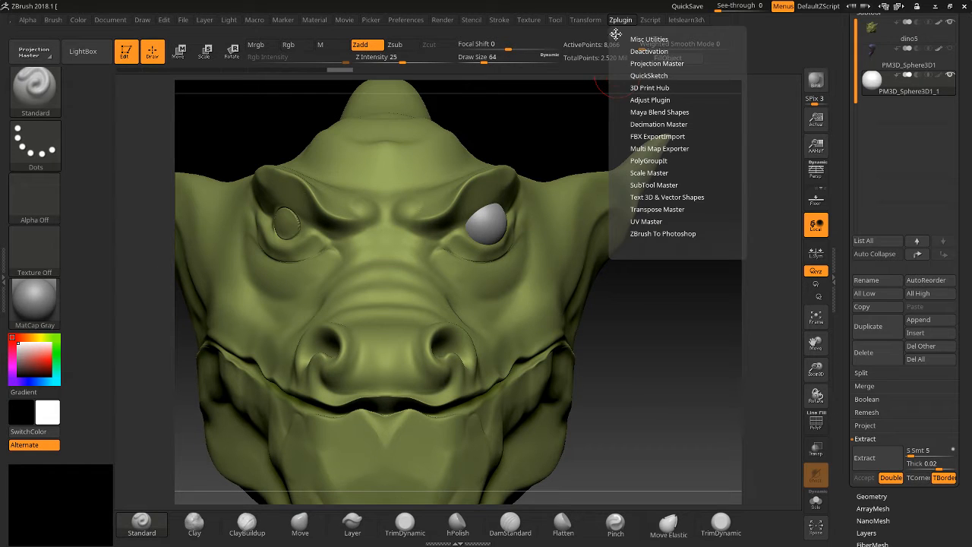
click(640, 185)
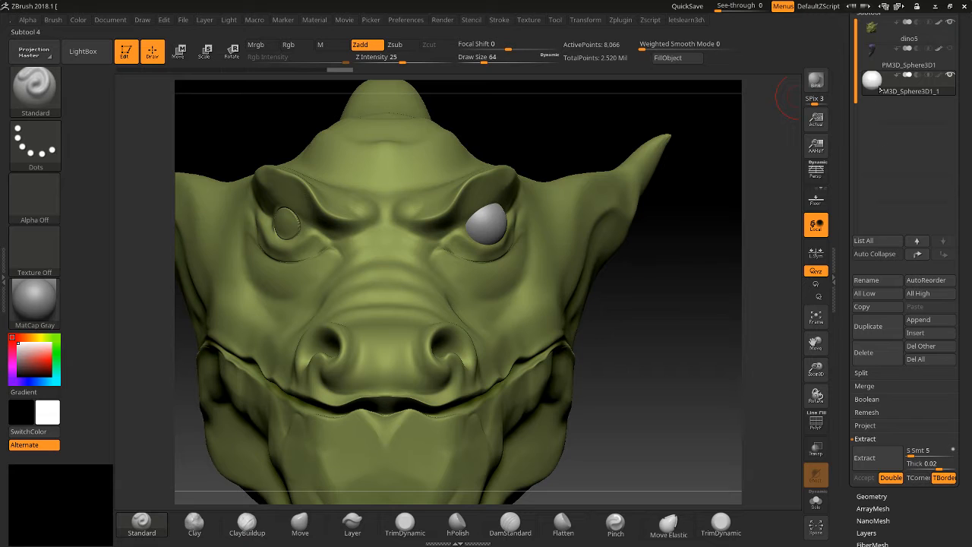
click(616, 21)
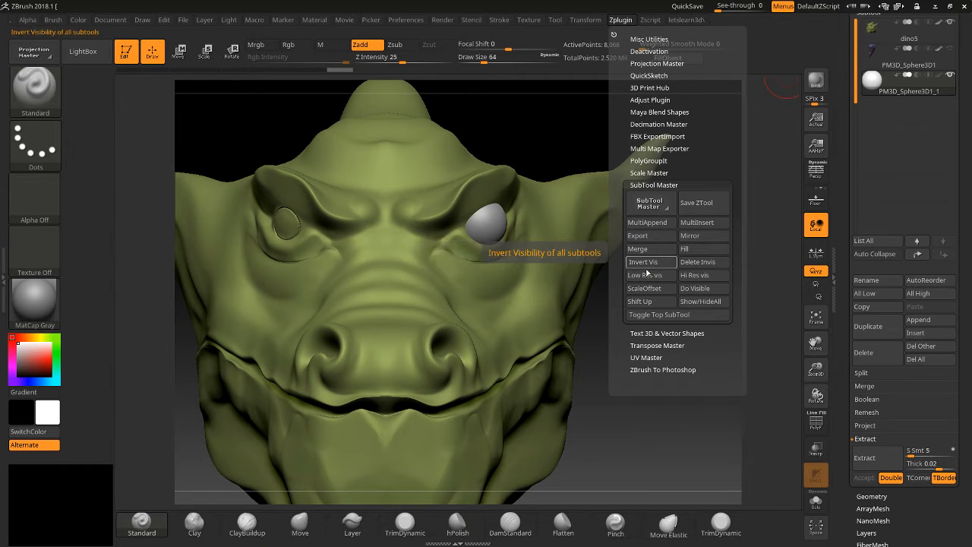
click(655, 212)
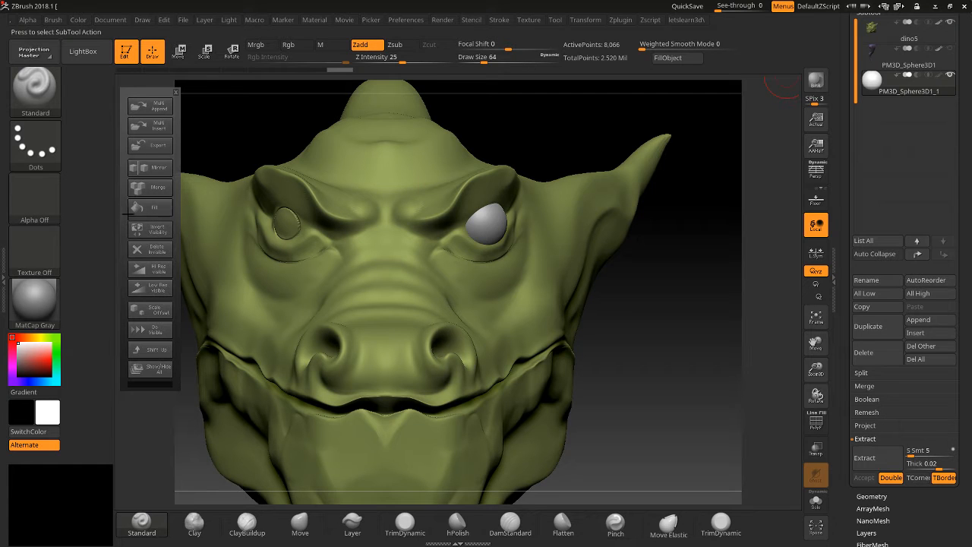
click(145, 168)
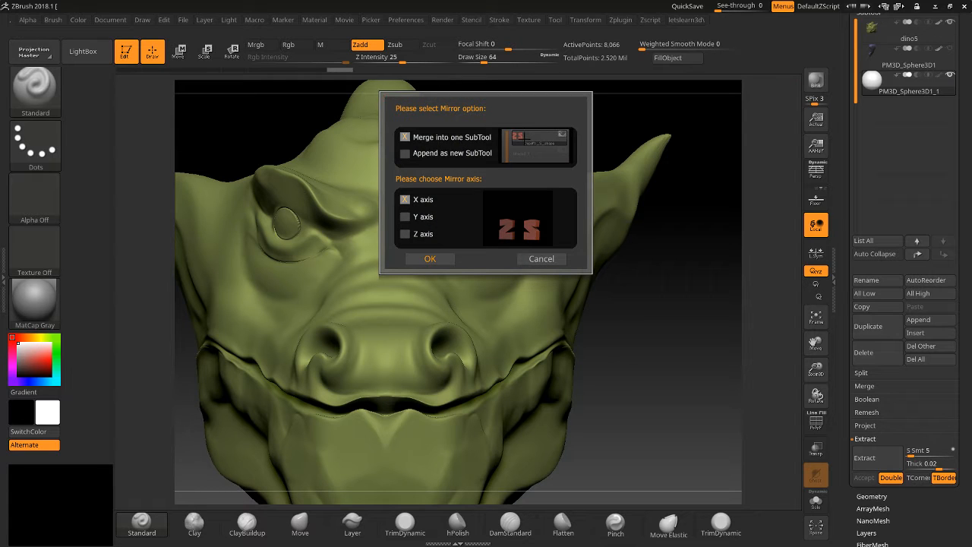
Mirror the eyeball across the X axis into the other socket, merging both eyes into one SubTool.
click(404, 154)
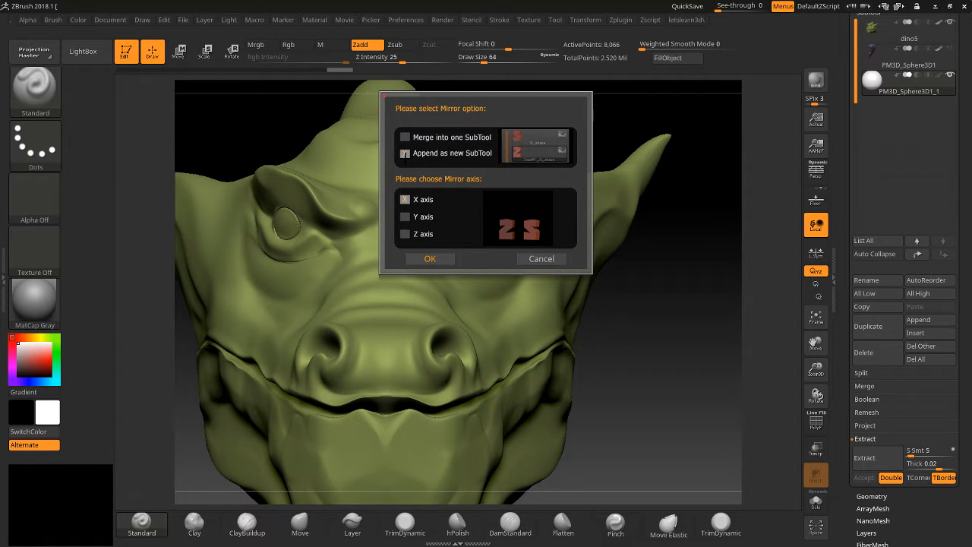
click(452, 137)
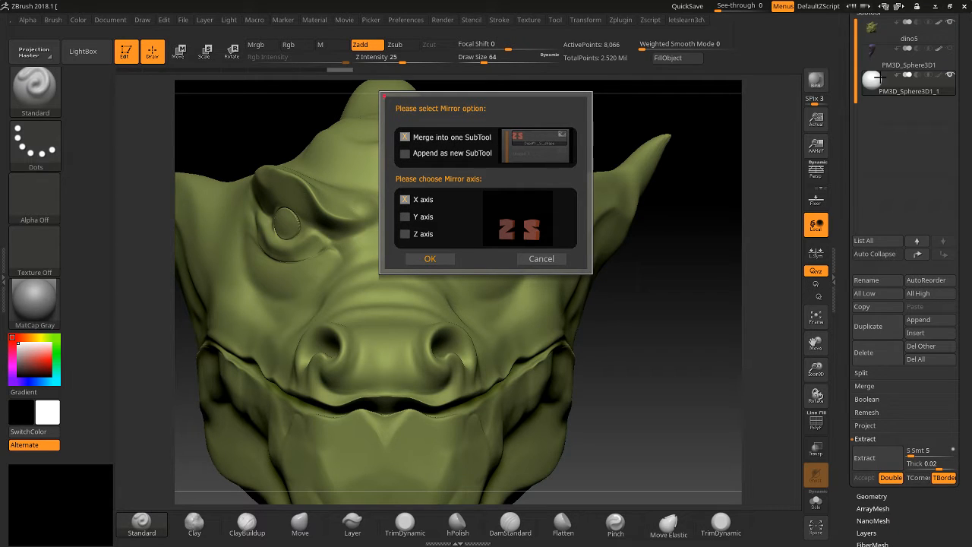
click(406, 154)
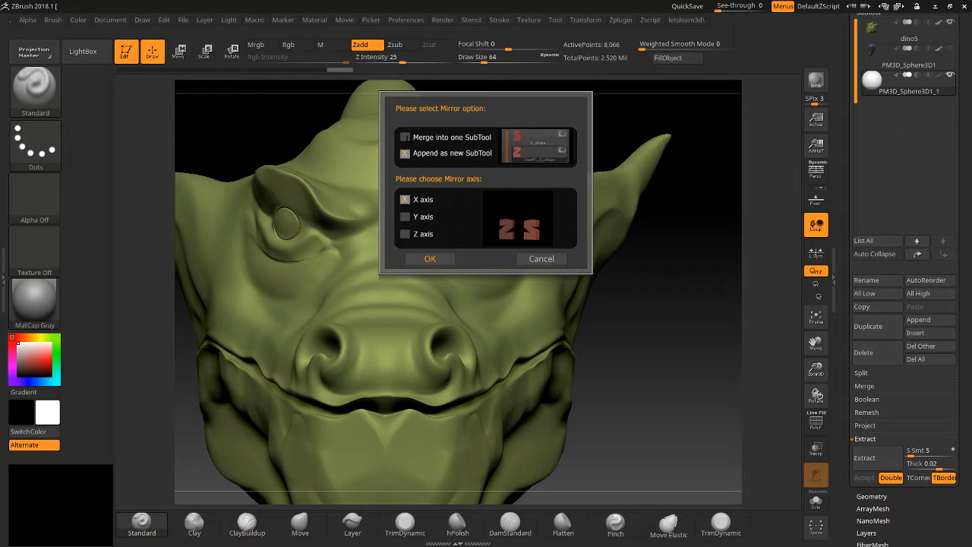
click(404, 137)
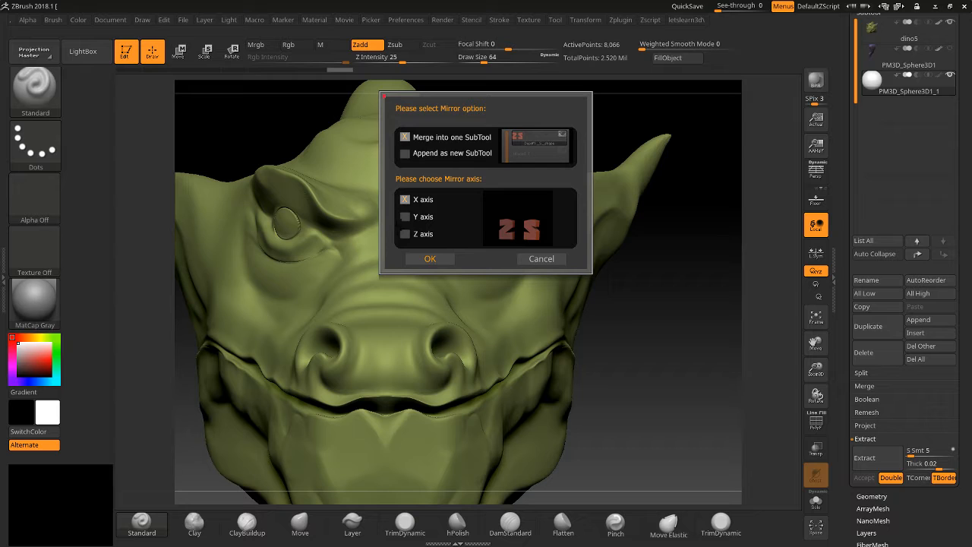
click(406, 216)
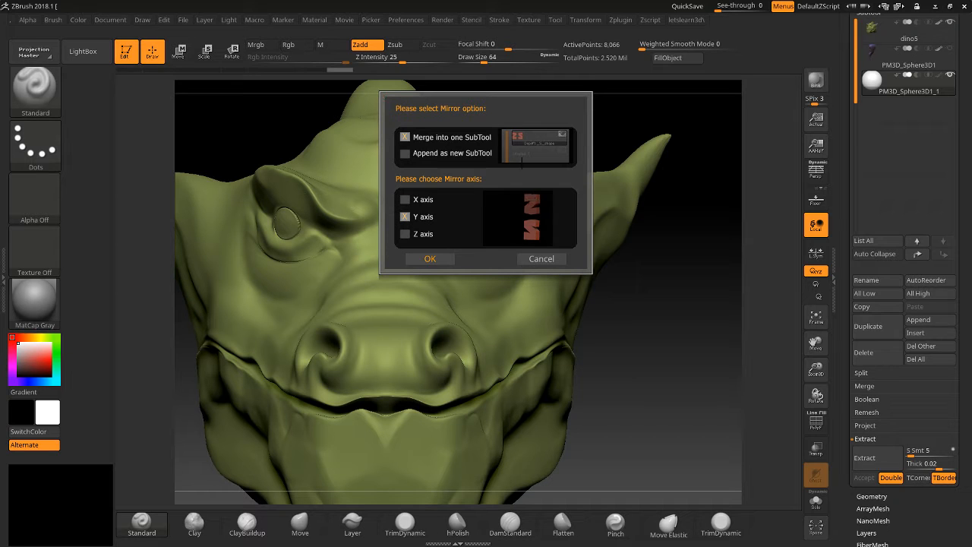
click(436, 258)
click(404, 234)
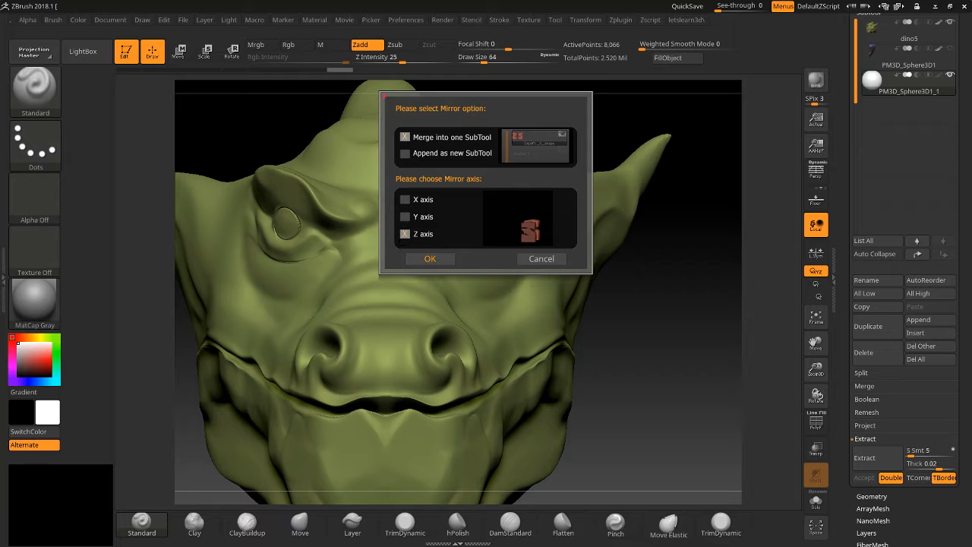
click(405, 199)
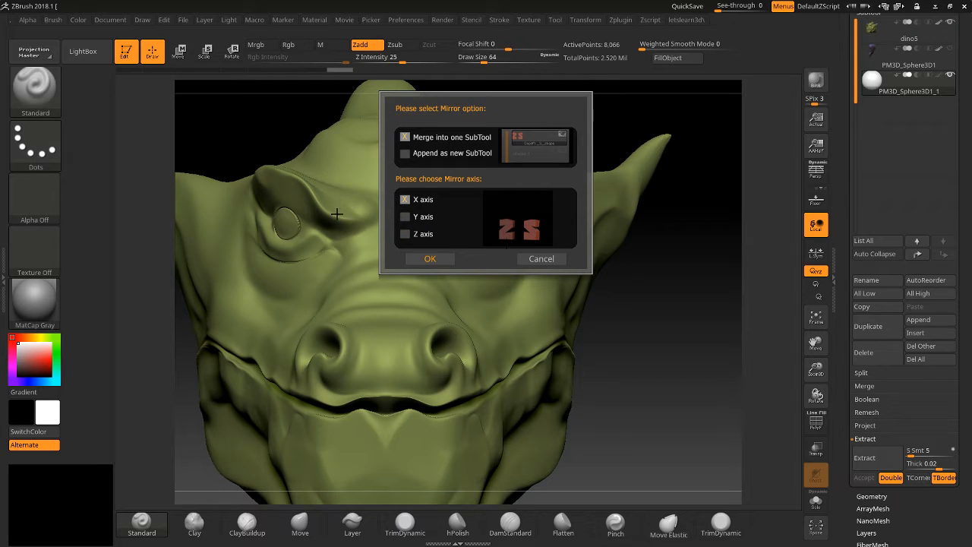
click(429, 259)
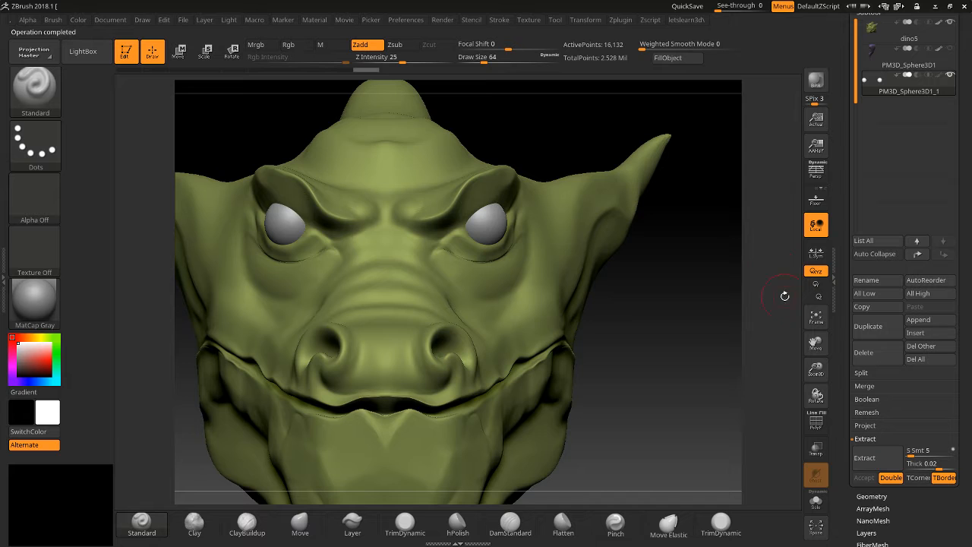
Examine how both eyeballs sit in their sockets, close up and from the front and side.
drag(815, 369, 816, 381)
mouse_move(687, 362)
mouse_down()
mouse_move(650, 355)
mouse_move(691, 309)
mouse_move(692, 364)
mouse_move(681, 363)
mouse_up()
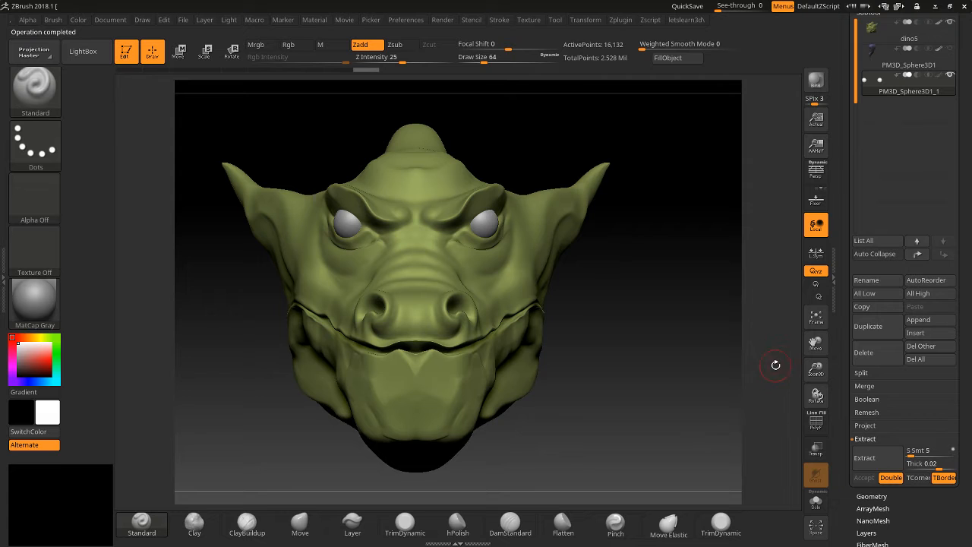
drag(809, 383, 809, 410)
drag(820, 347, 796, 336)
drag(815, 369, 806, 406)
drag(752, 386, 717, 377)
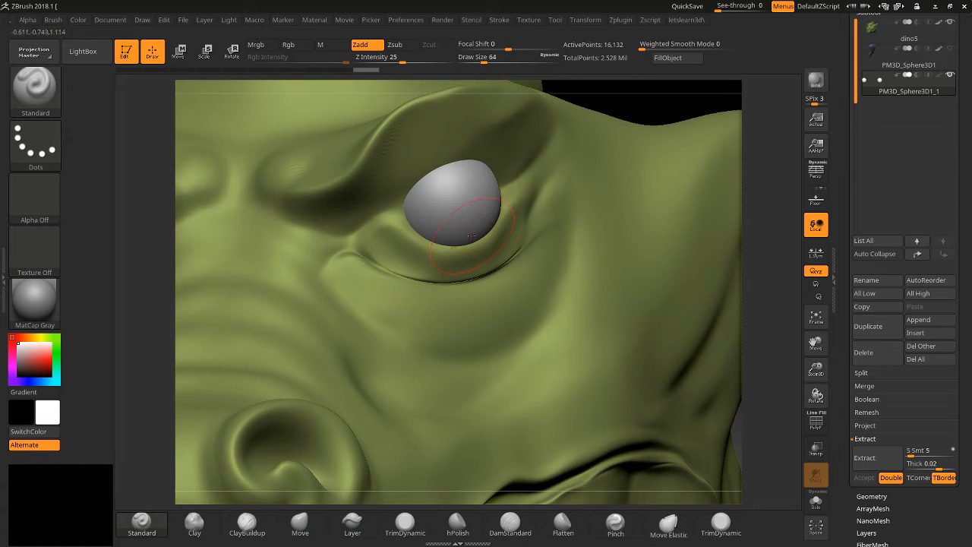
drag(815, 369, 791, 314)
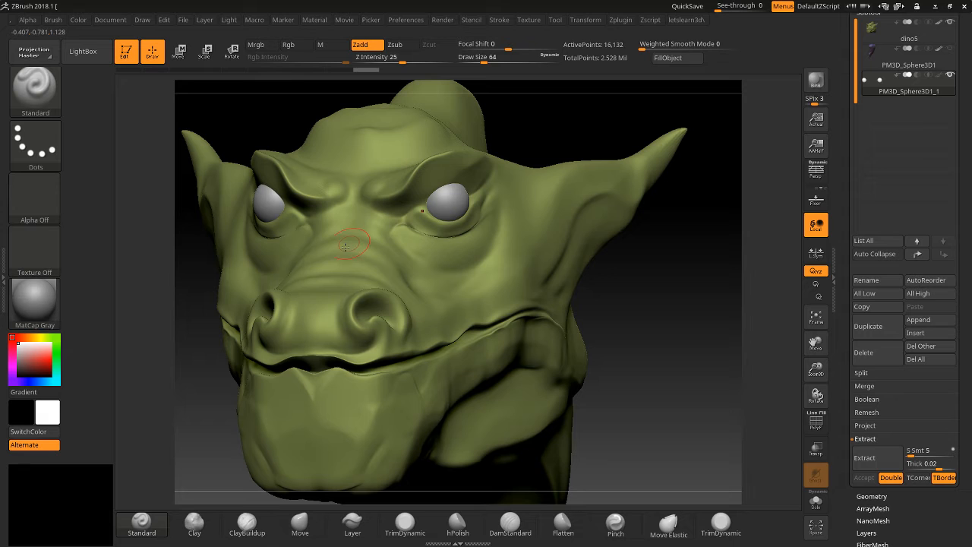
mouse_move(630, 308)
mouse_down()
mouse_move(616, 307)
mouse_move(637, 309)
mouse_up()
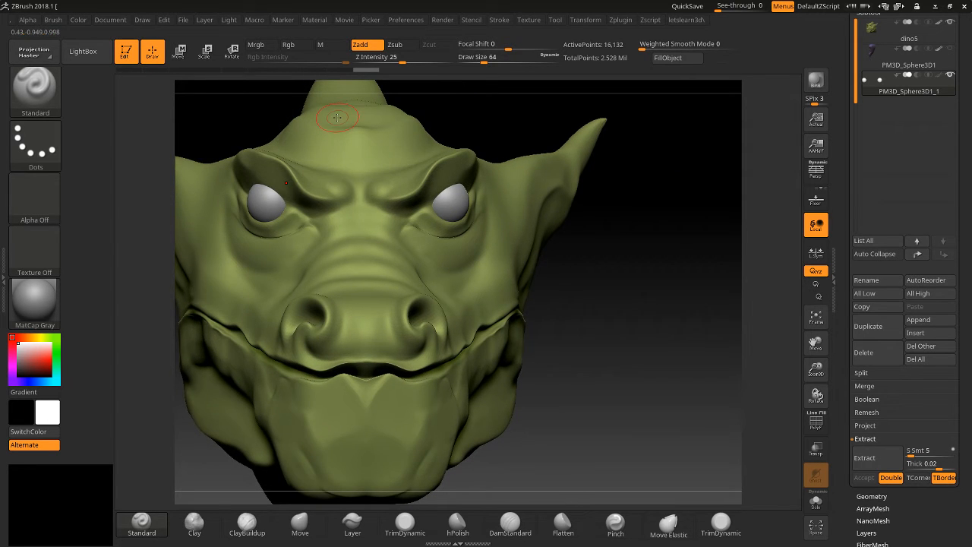
drag(662, 262, 606, 244)
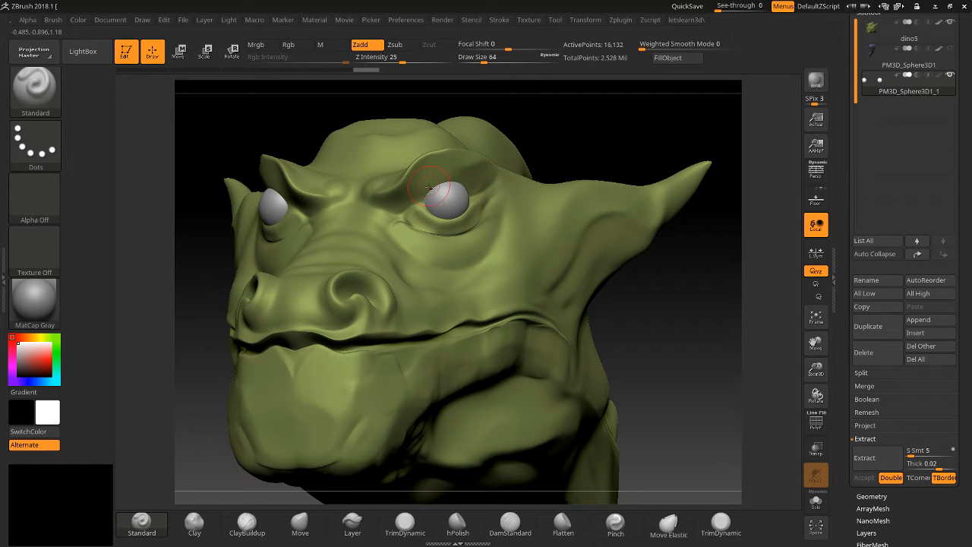
Paint an upper-eyelid mask over the eyeballs, covering the top and the sides.
key(ctrl)
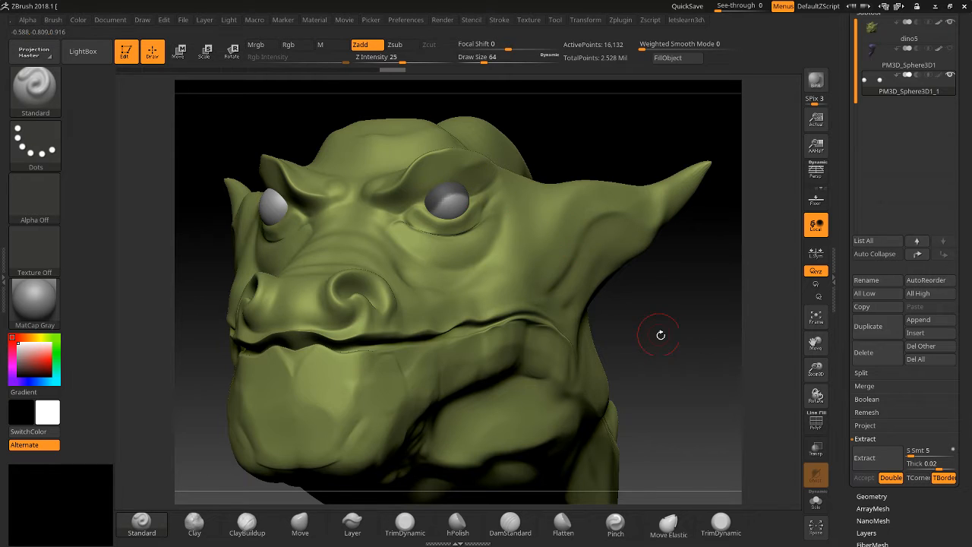
drag(650, 326, 680, 350)
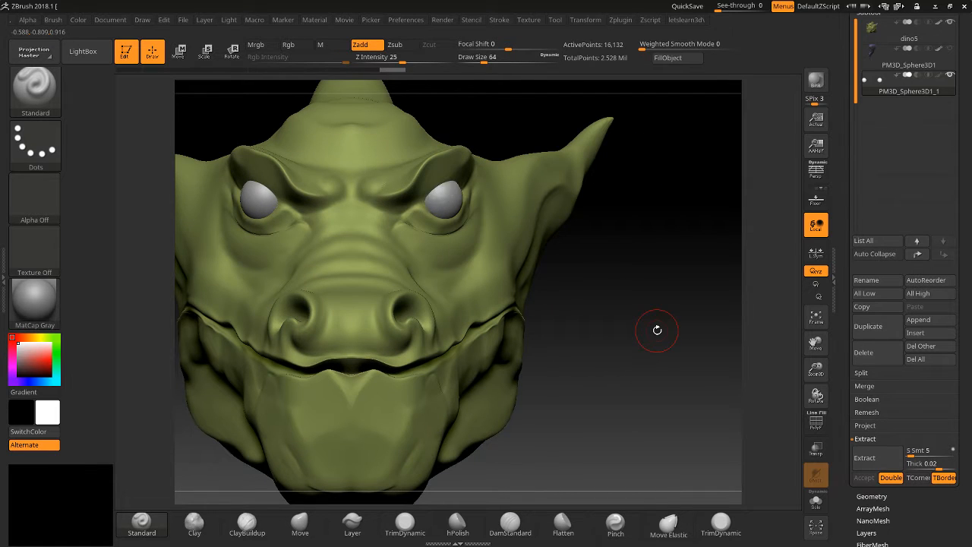
drag(595, 309, 445, 234)
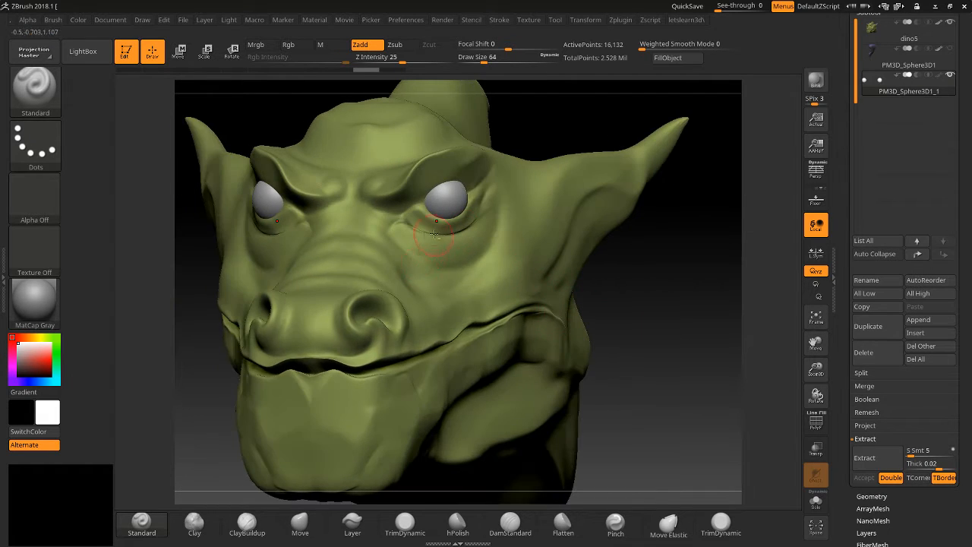
ctrl+drag(428, 200, 441, 186)
drag(665, 276, 612, 236)
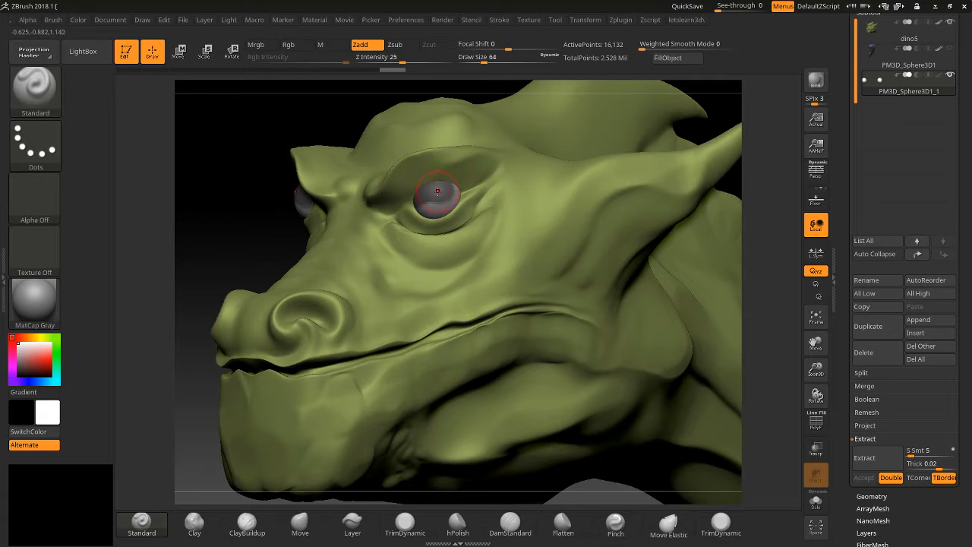
key(ctrl)
mouse_move(447, 188)
ctrl+mouse_down()
mouse_move(456, 190)
mouse_move(428, 205)
ctrl+mouse_up()
drag(217, 234, 284, 237)
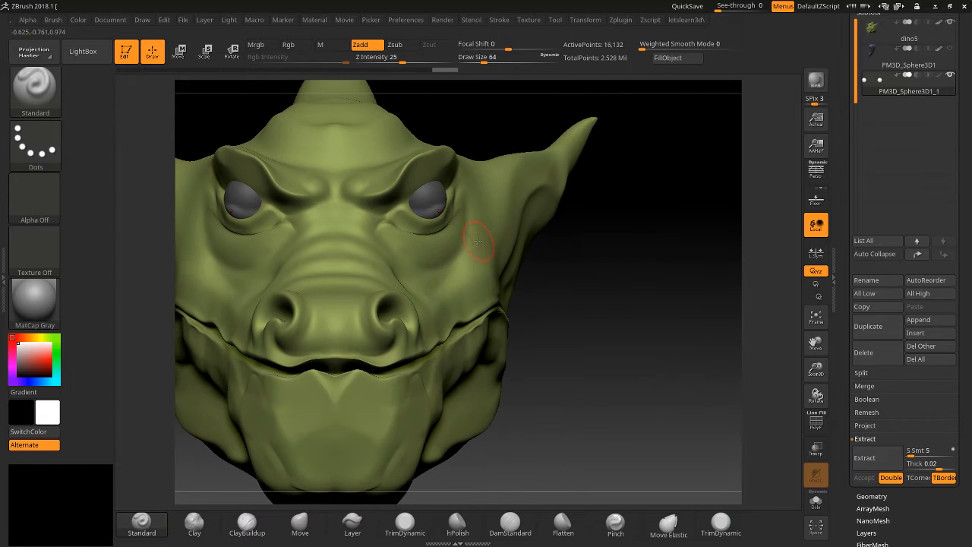
Refine the eyelid mask by erasing it from the lower middle of the eyeball, and set the draw size to 50.
drag(816, 370, 814, 416)
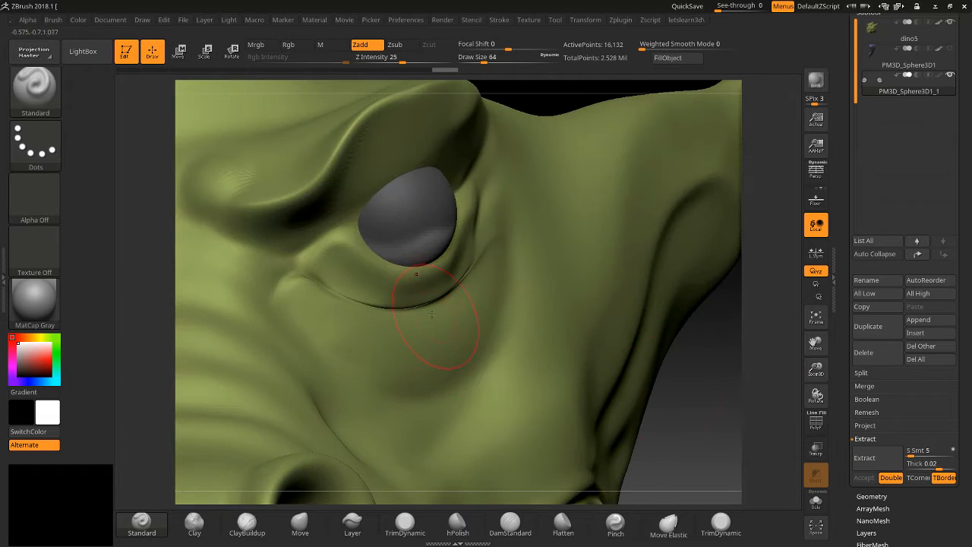
mouse_move(413, 252)
ctrl+alt+mouse_down()
mouse_move(409, 241)
mouse_move(417, 251)
ctrl+alt+mouse_up()
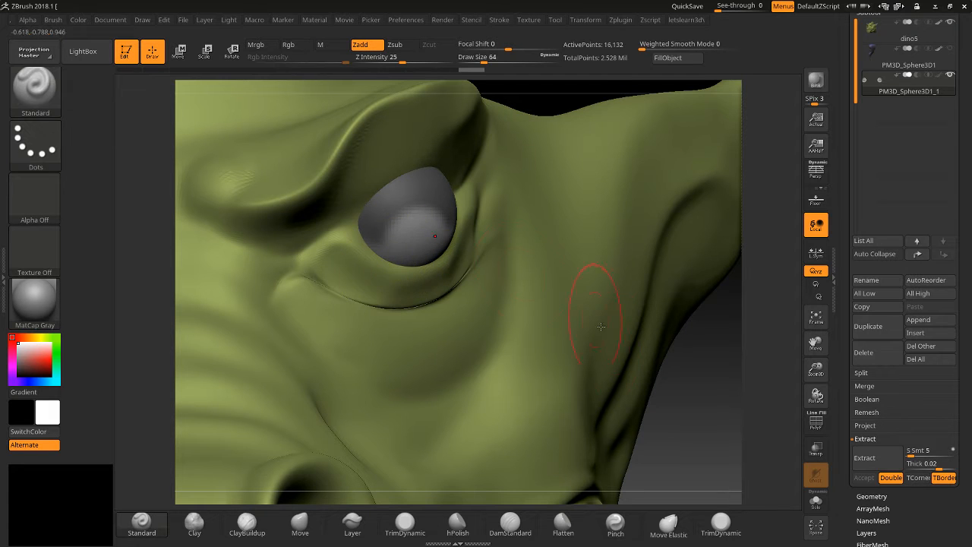
drag(672, 398, 646, 401)
ctrl+alt+drag(428, 233, 463, 234)
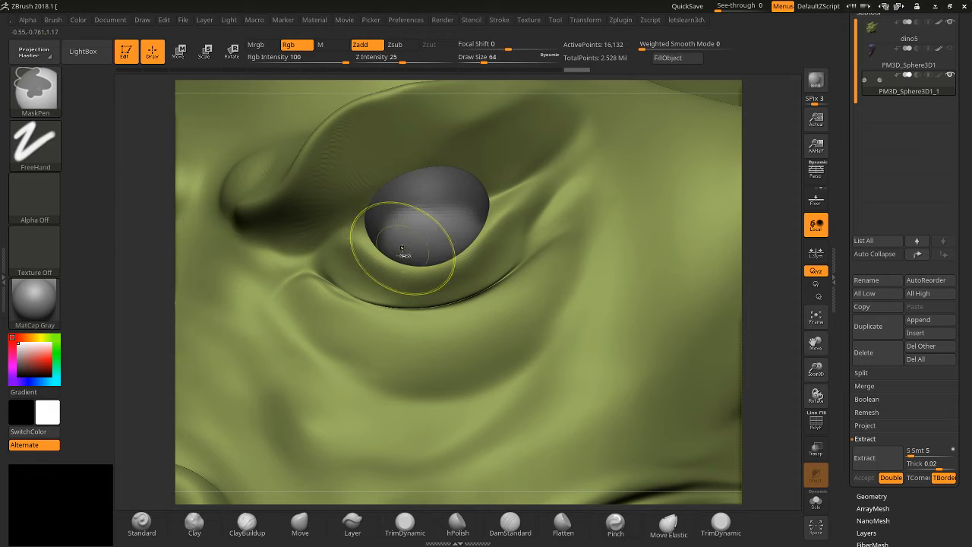
drag(766, 348, 741, 321)
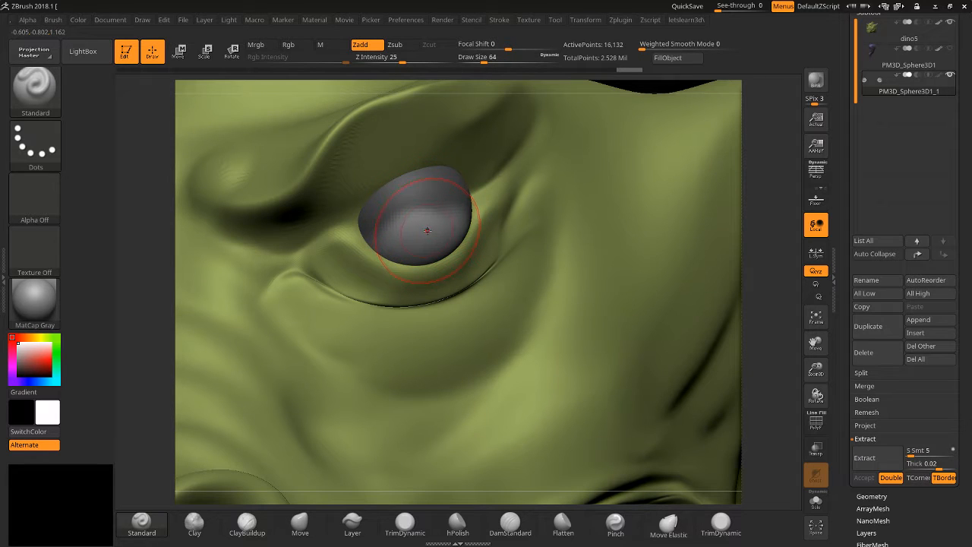
mouse_move(484, 63)
mouse_down()
mouse_move(492, 65)
mouse_move(481, 67)
mouse_up()
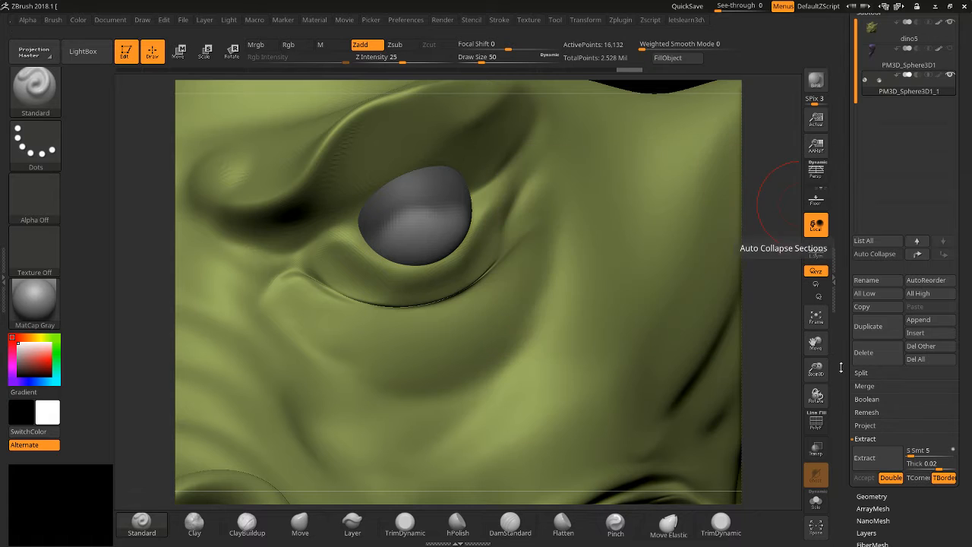
Preview the masked eyelid extraction at 0.02 thickness and check its shape on the whole head.
click(866, 460)
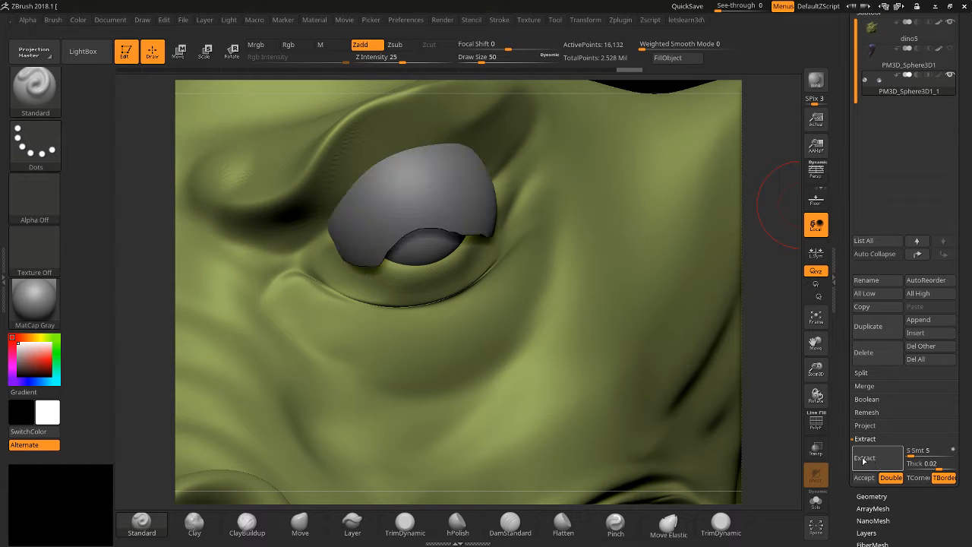
drag(819, 373, 748, 330)
click(865, 458)
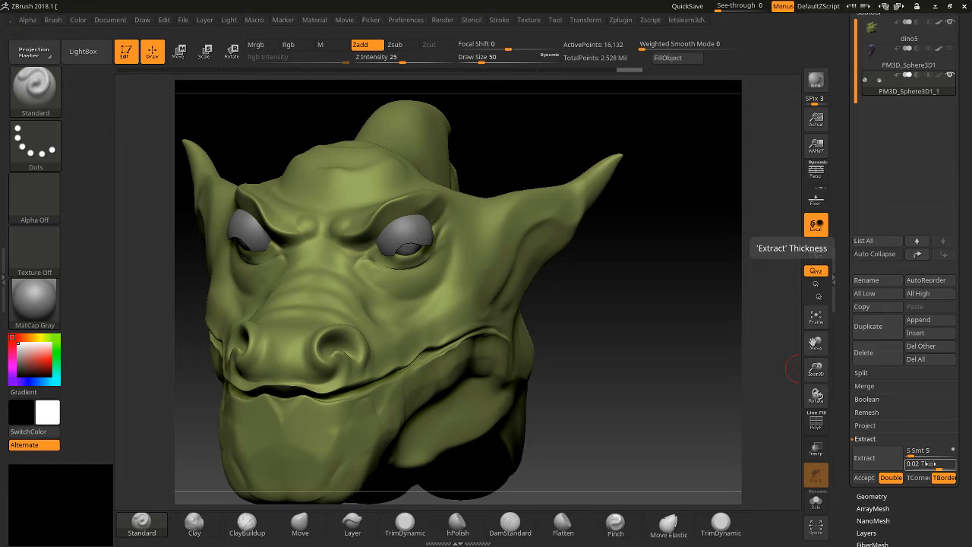
drag(684, 441, 679, 378)
drag(807, 380, 816, 429)
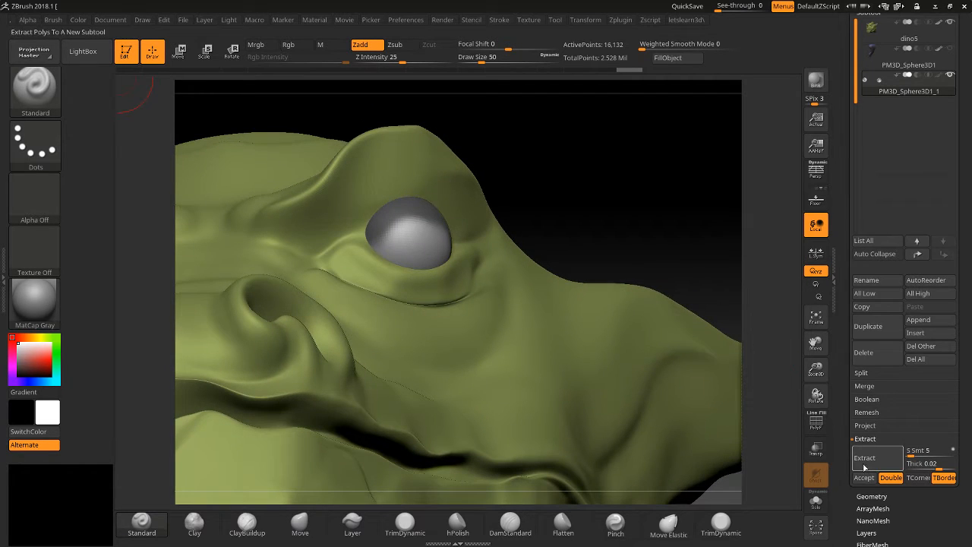
Extract the masked eyelid area at 0.02 thickness with smoothing 5 and accept it as a new SubTool.
click(864, 464)
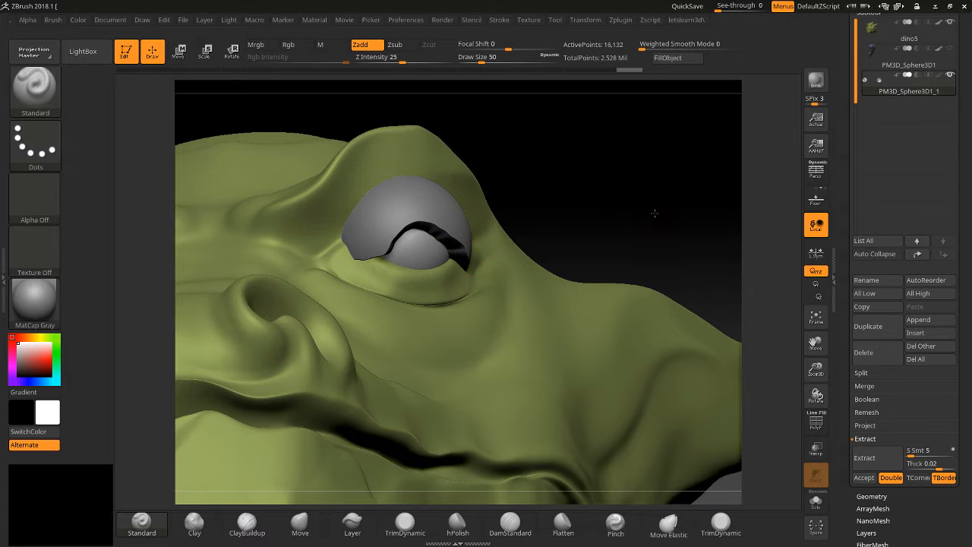
drag(656, 212, 650, 204)
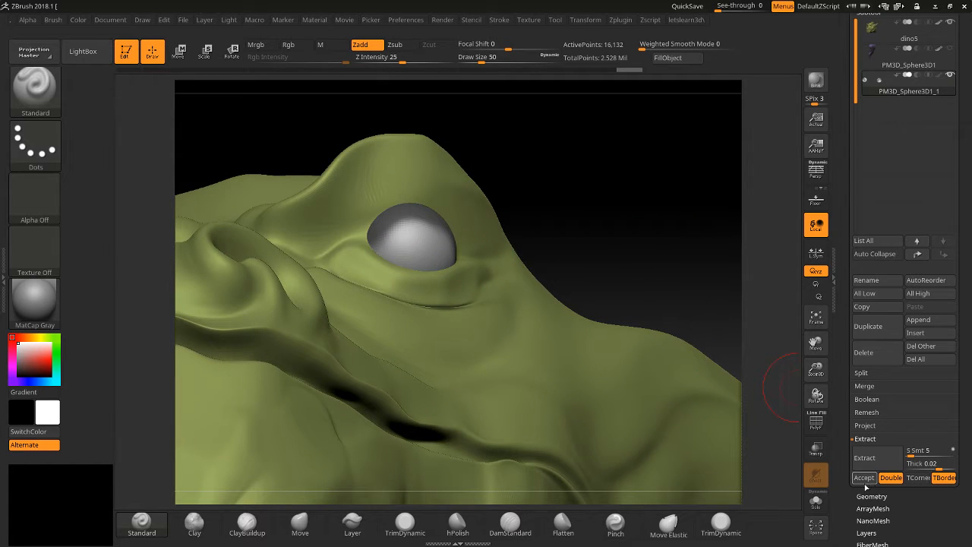
click(868, 458)
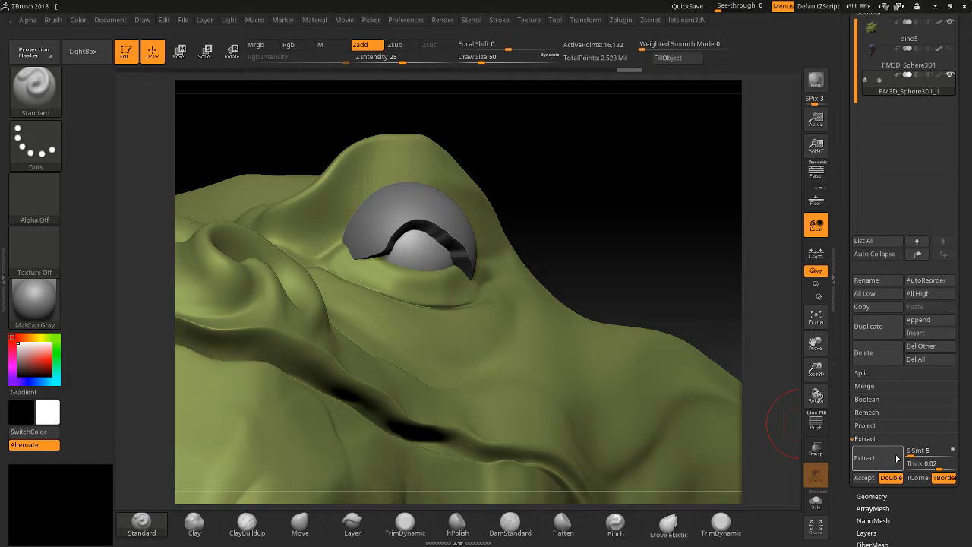
click(863, 477)
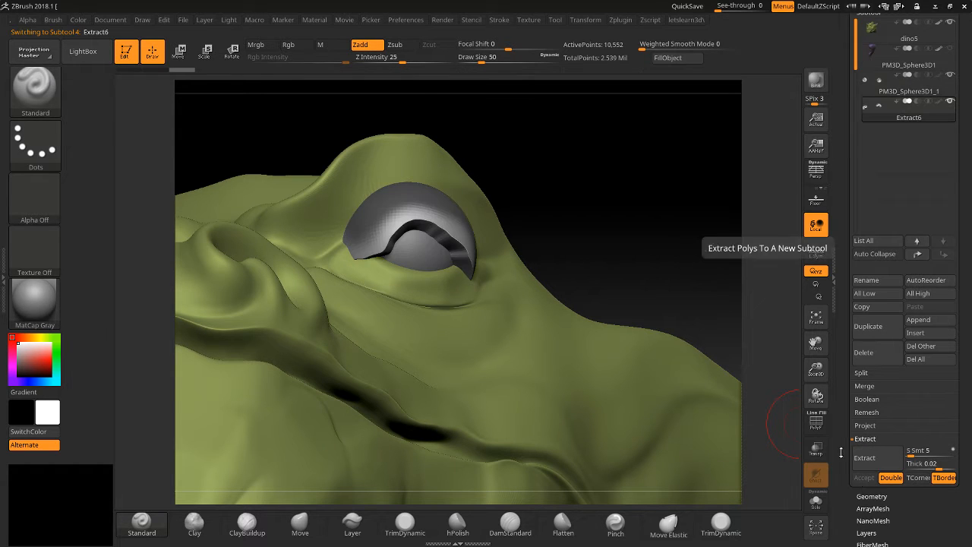
Isolate the eyeball SubTool, clear its mask, and show the whole head again.
click(871, 90)
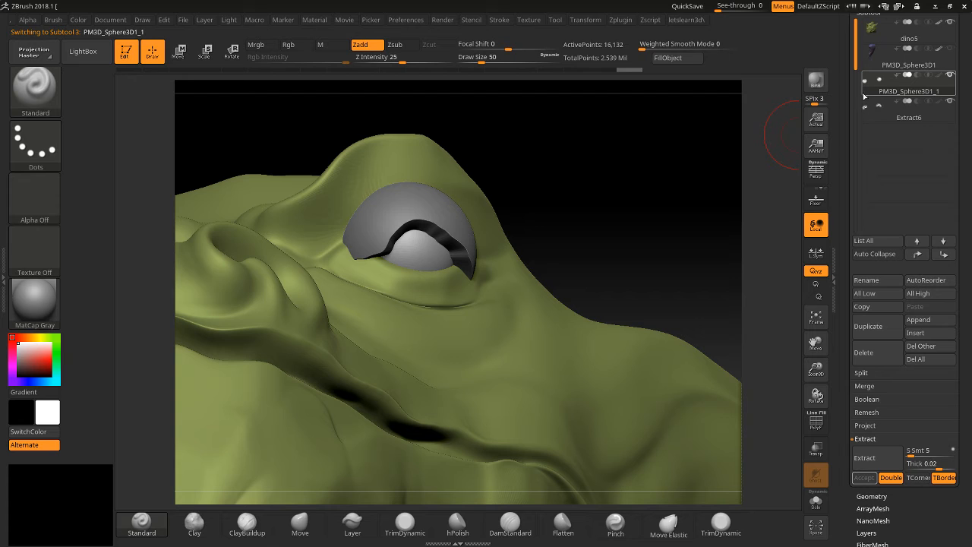
click(815, 504)
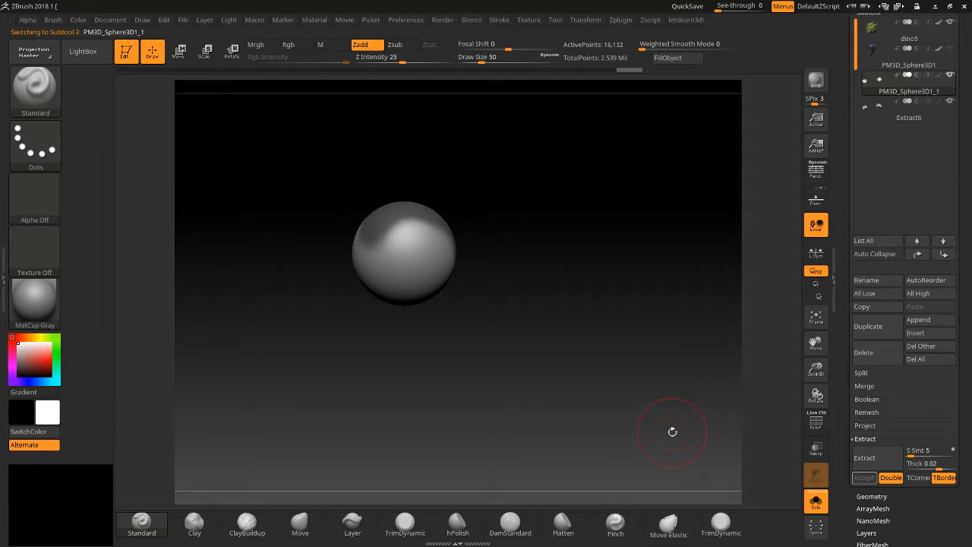
ctrl+drag(664, 358, 654, 415)
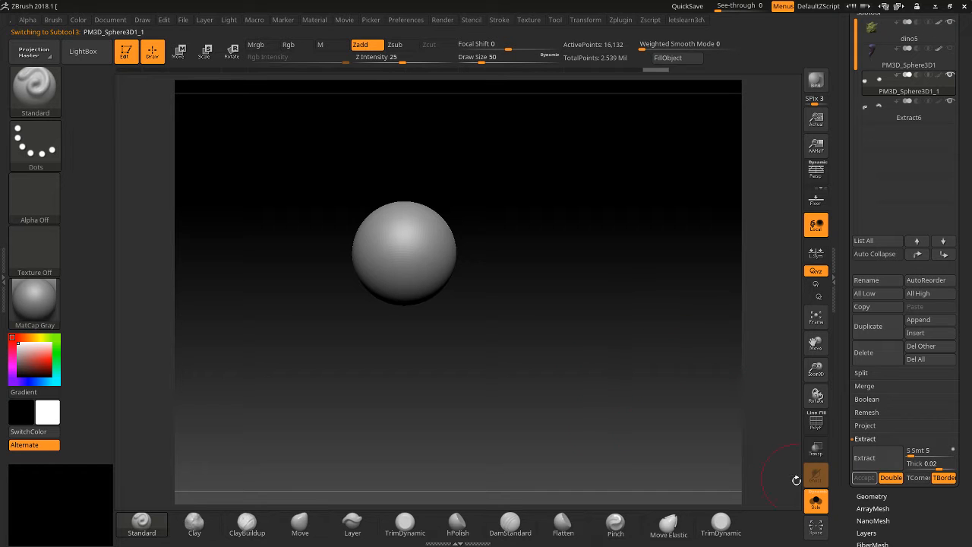
click(814, 503)
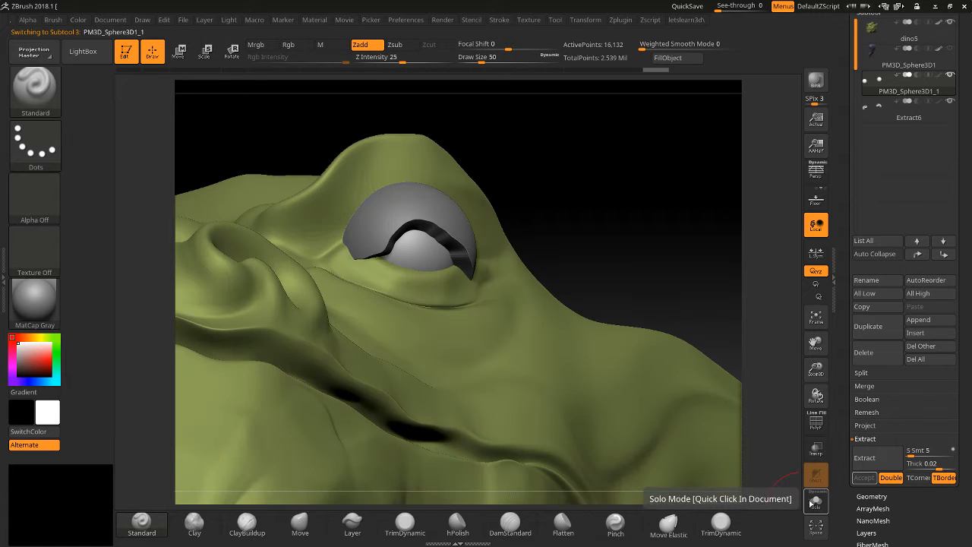
Clear the mask on the extracted eyelid SubTool and smooth the eyelid's jagged lower edge and corners.
click(875, 107)
drag(700, 223, 687, 227)
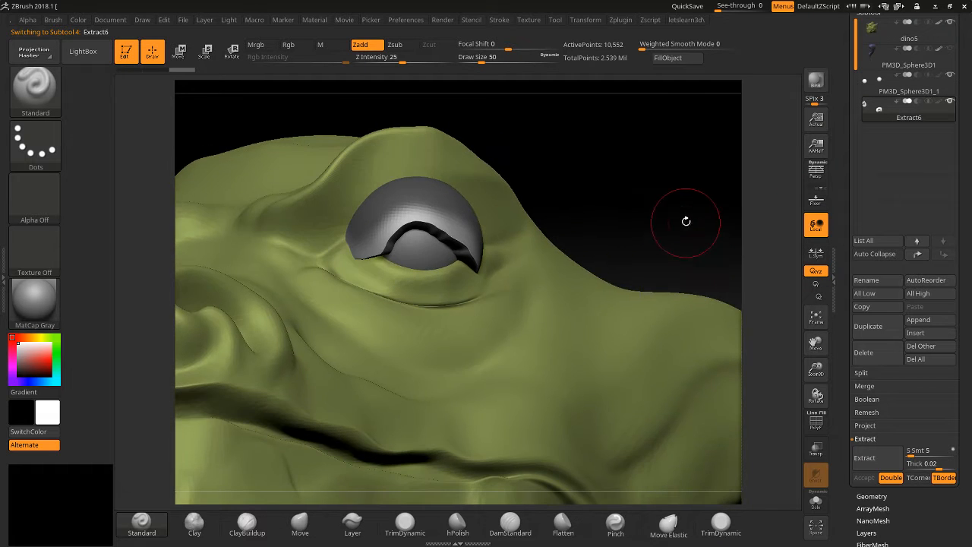
ctrl+click(652, 216)
drag(652, 215, 517, 272)
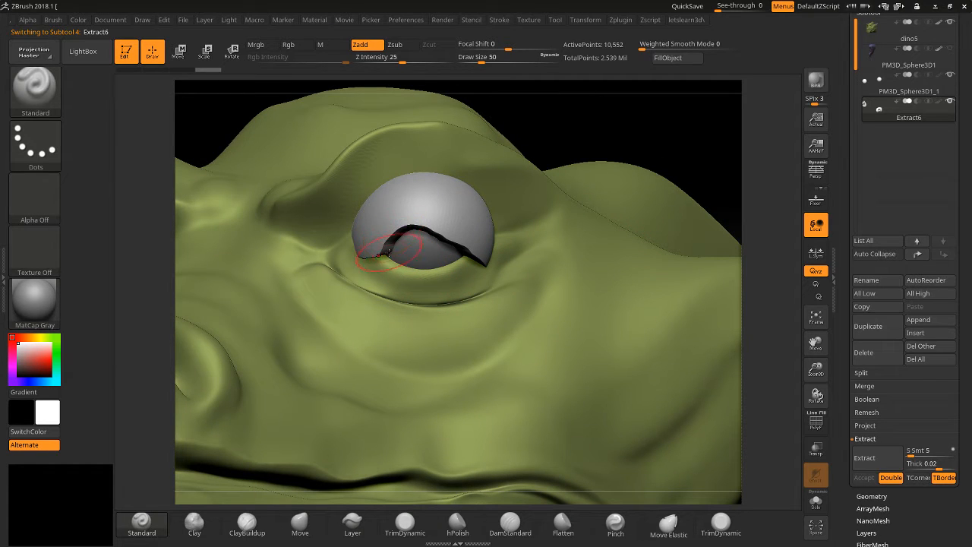
key(shift)
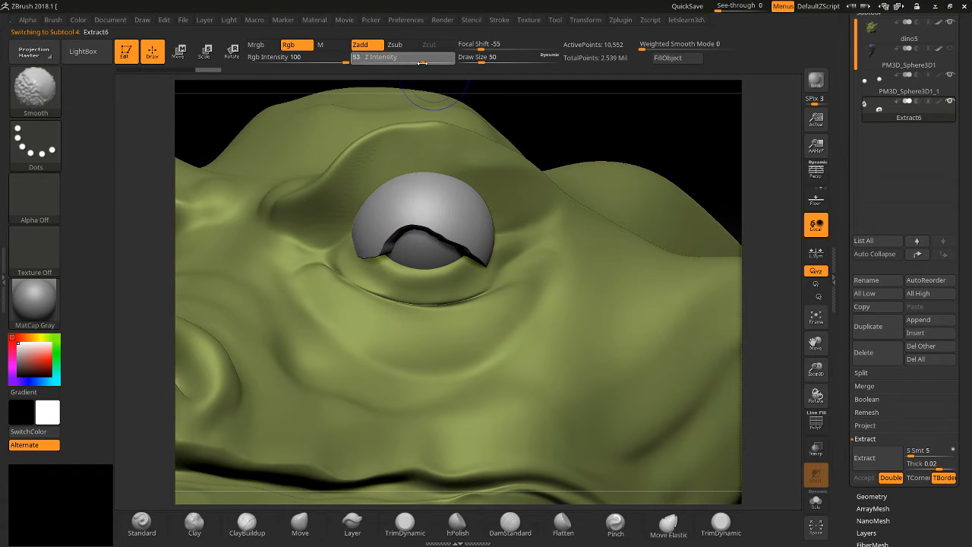
mouse_move(388, 228)
shift+mouse_down()
mouse_move(388, 277)
mouse_move(388, 243)
mouse_move(432, 232)
mouse_move(467, 243)
mouse_move(380, 243)
mouse_move(467, 239)
mouse_move(473, 220)
shift+mouse_up()
shift+drag(375, 265, 413, 219)
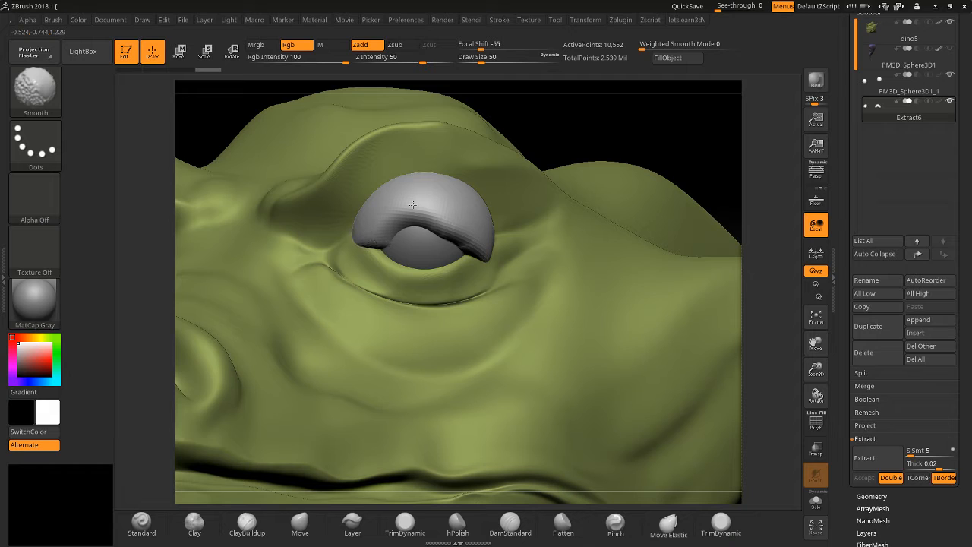
mouse_move(471, 230)
shift+mouse_down()
mouse_move(466, 219)
mouse_move(438, 238)
shift+mouse_up()
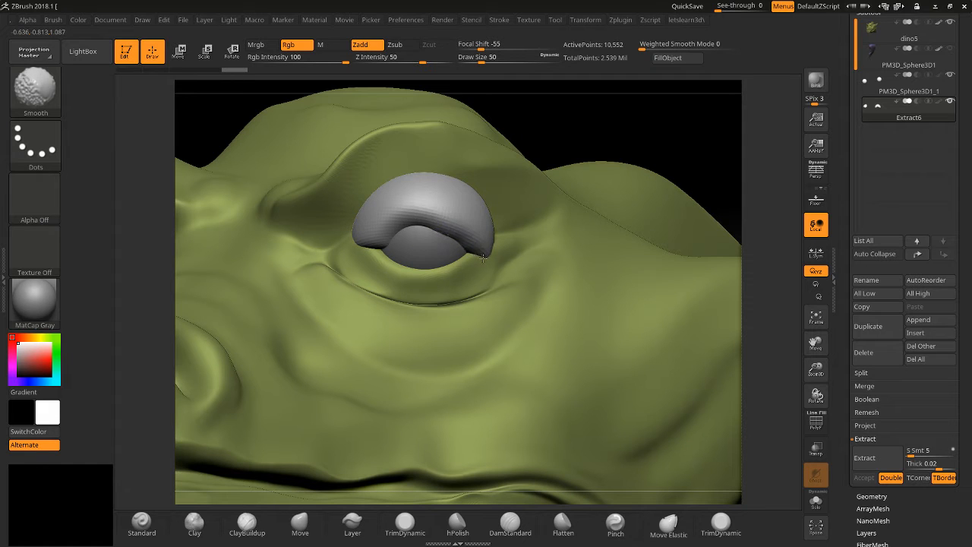
Pull the eyelid's outer and inner corners outward into tapered points with the Move brush.
click(301, 522)
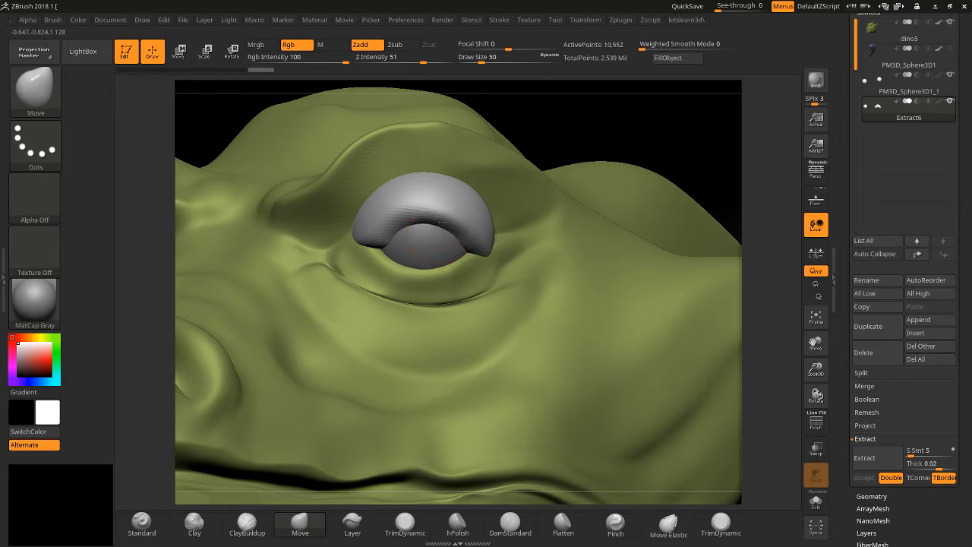
mouse_move(562, 150)
mouse_down()
mouse_move(569, 119)
mouse_move(509, 238)
mouse_move(521, 230)
mouse_move(548, 240)
mouse_up()
drag(197, 202, 293, 206)
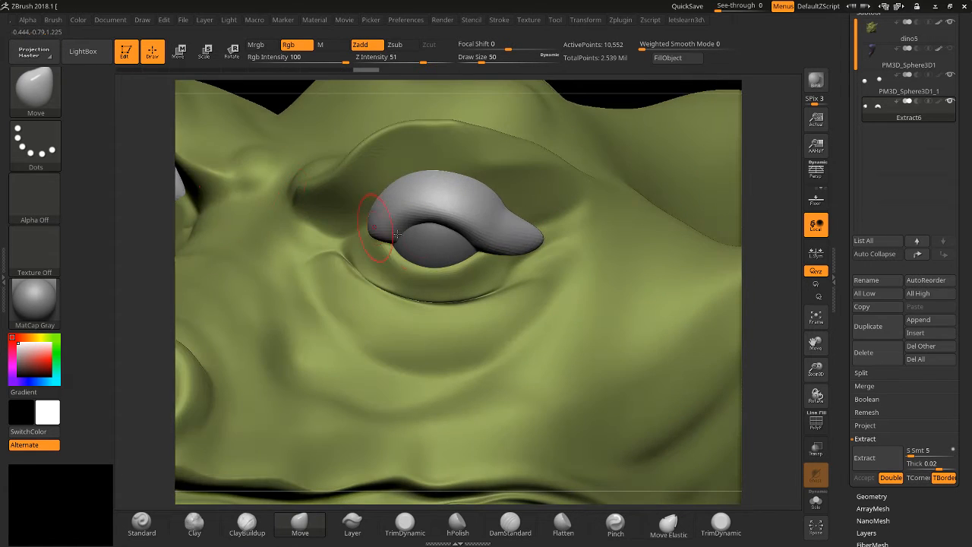
key(shift)
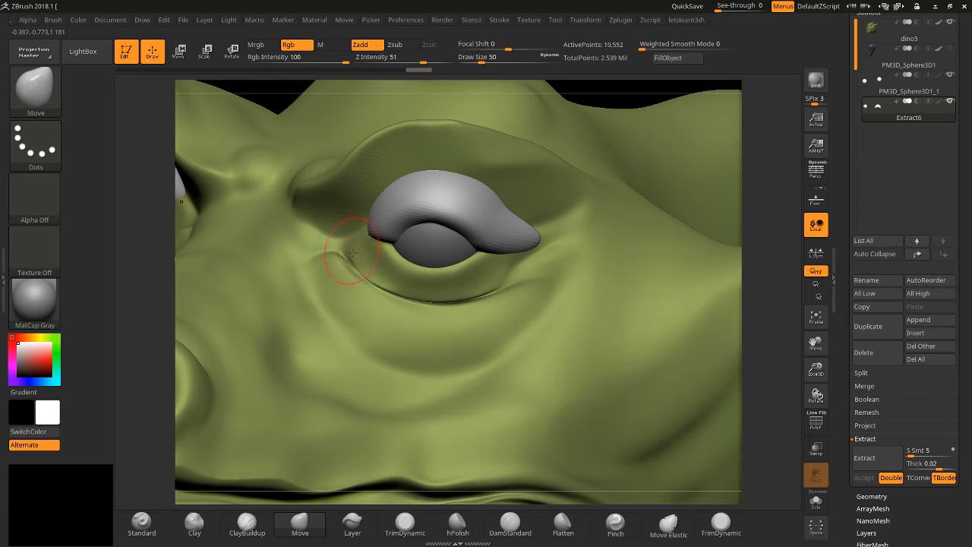
drag(376, 228, 319, 243)
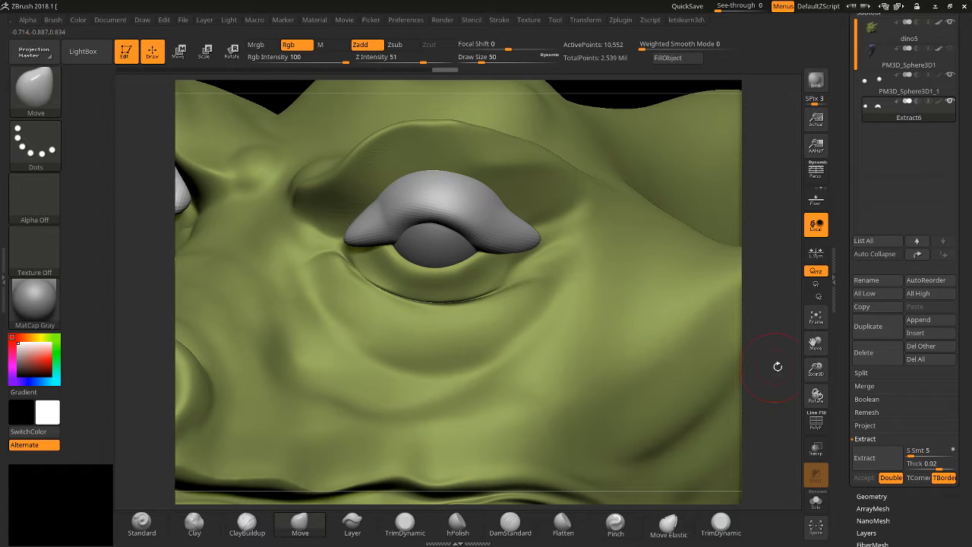
Reshape the eyelid's inner half from the side and front so its corner reaches down beside the snout.
drag(813, 350, 899, 366)
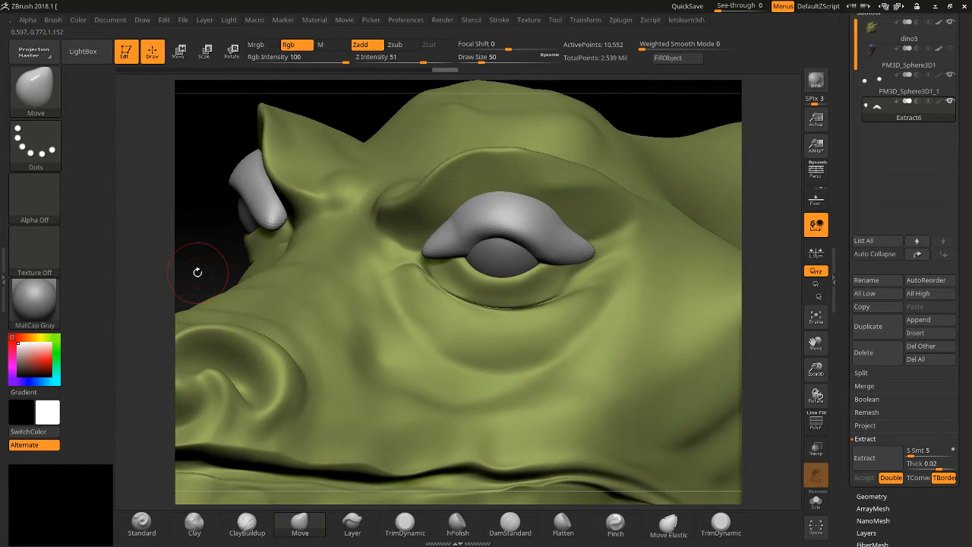
drag(197, 272, 305, 232)
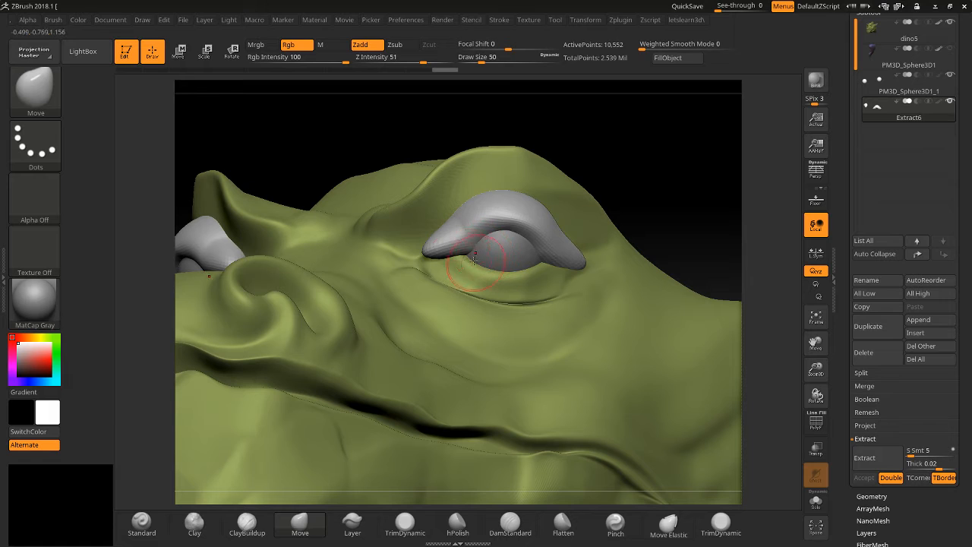
mouse_move(424, 256)
mouse_down()
mouse_move(400, 267)
mouse_move(438, 252)
mouse_move(425, 255)
mouse_up()
drag(573, 130, 447, 262)
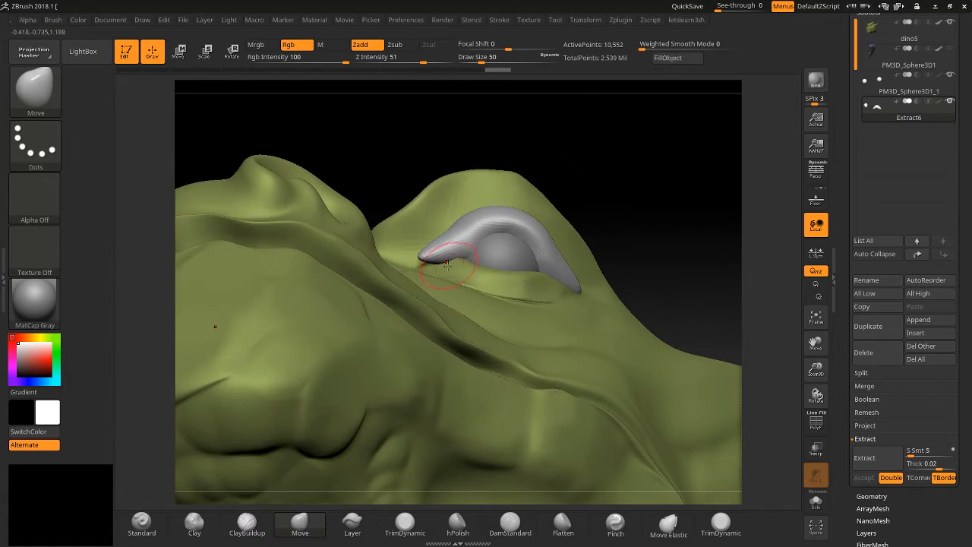
mouse_move(410, 180)
mouse_down()
mouse_move(358, 243)
mouse_move(410, 252)
mouse_move(429, 236)
mouse_up()
mouse_move(448, 203)
mouse_down()
mouse_move(454, 210)
mouse_move(413, 261)
mouse_up()
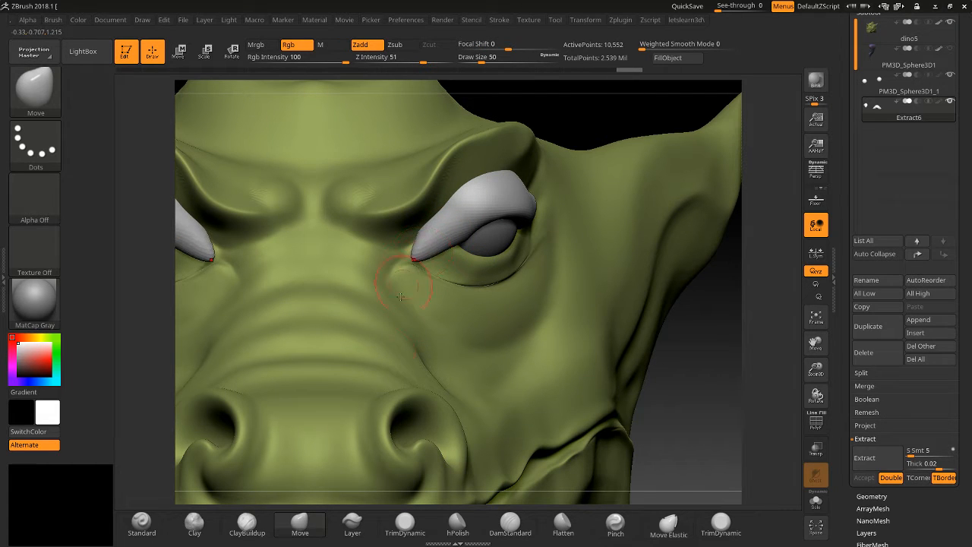
Sharpen the eyelid's inner and outer corners with the Pinch brush and smooth its upper surface.
click(616, 521)
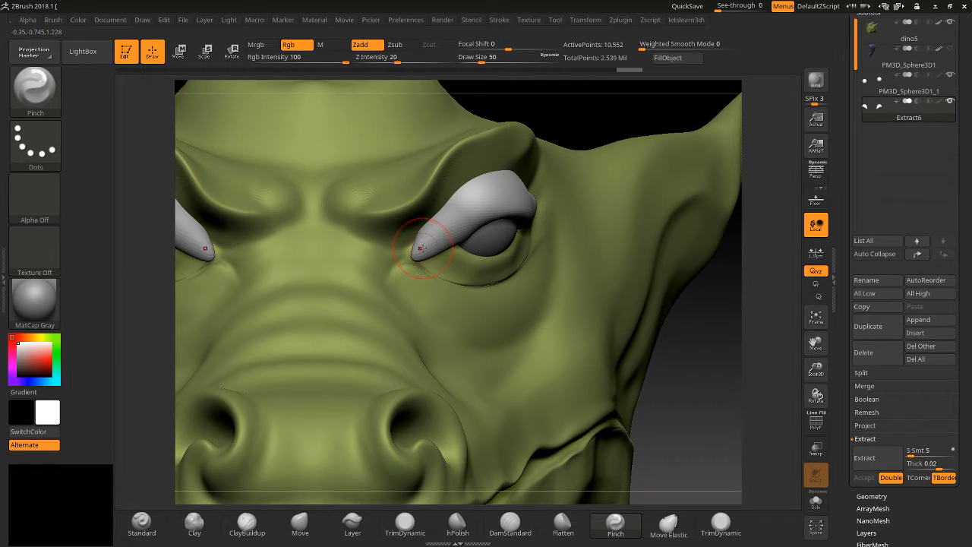
mouse_move(423, 237)
mouse_down()
mouse_move(411, 265)
mouse_move(424, 233)
mouse_up()
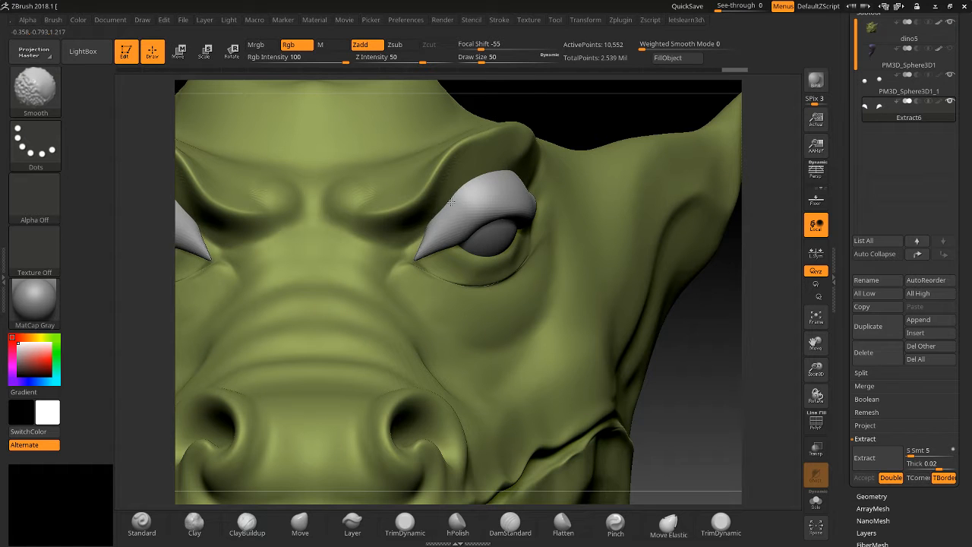
drag(699, 353, 639, 356)
mouse_move(529, 207)
mouse_down()
mouse_move(575, 193)
mouse_move(563, 202)
mouse_up()
drag(520, 211, 539, 208)
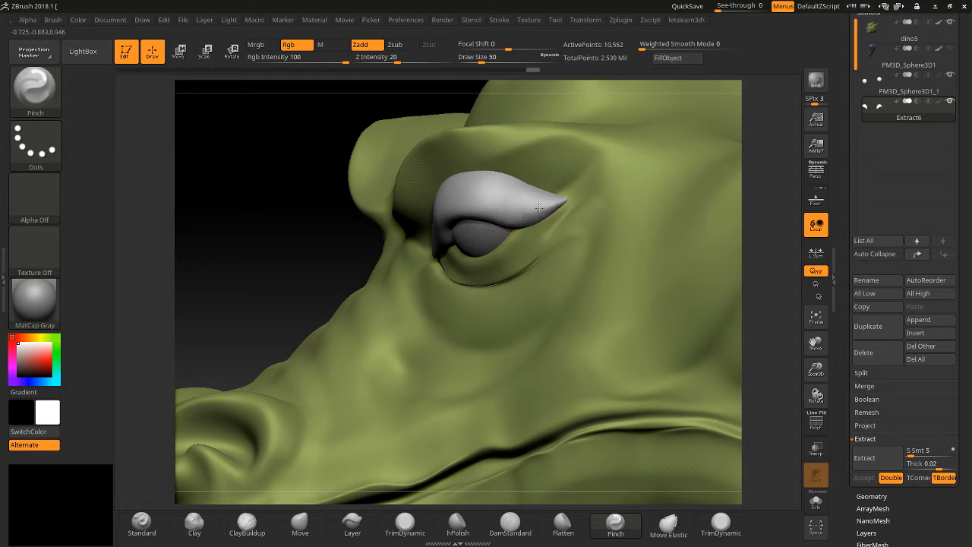
shift+drag(448, 199, 466, 188)
drag(247, 267, 327, 260)
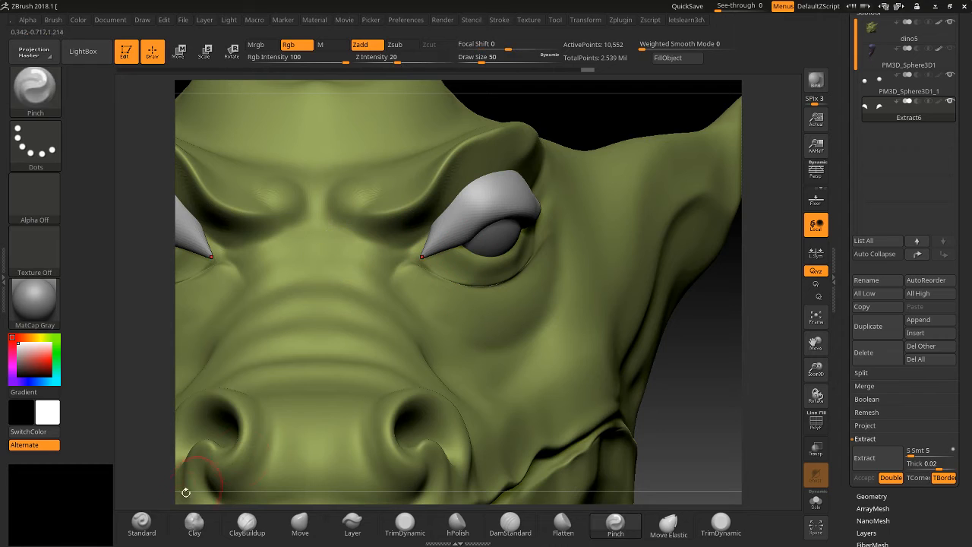
Adjust the eyelid's inner corner and contour with the Move brush, and set the draw size to 91.
click(300, 520)
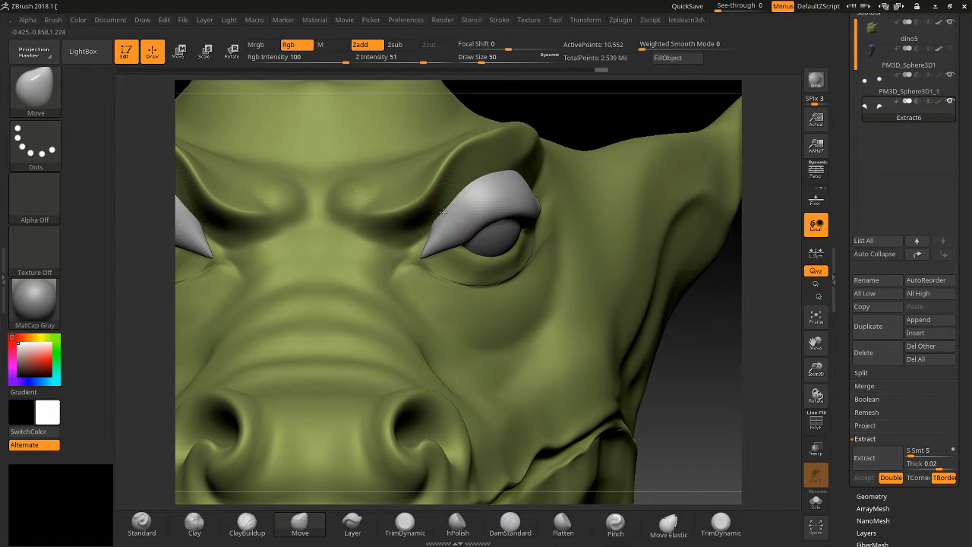
mouse_move(421, 255)
mouse_down()
mouse_move(423, 240)
mouse_move(421, 256)
mouse_up()
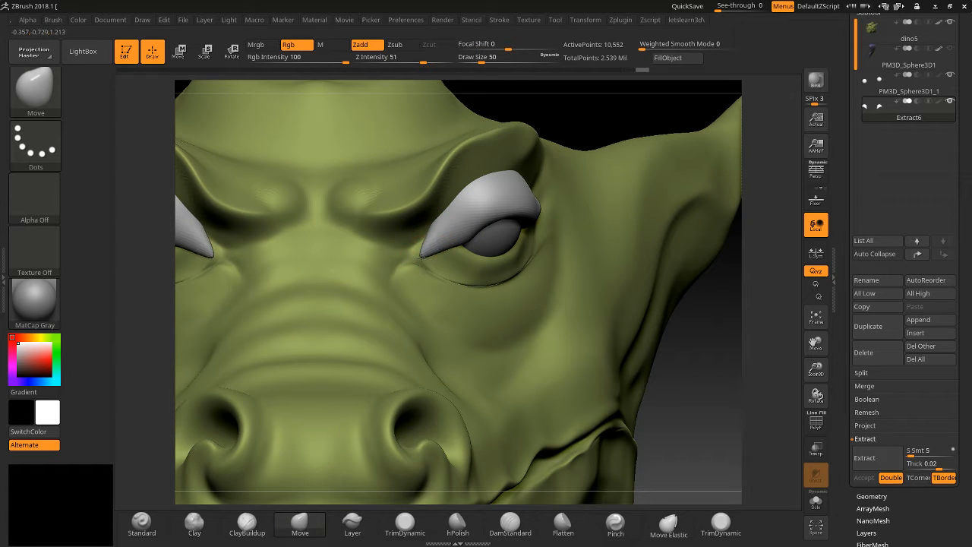
drag(668, 352, 486, 221)
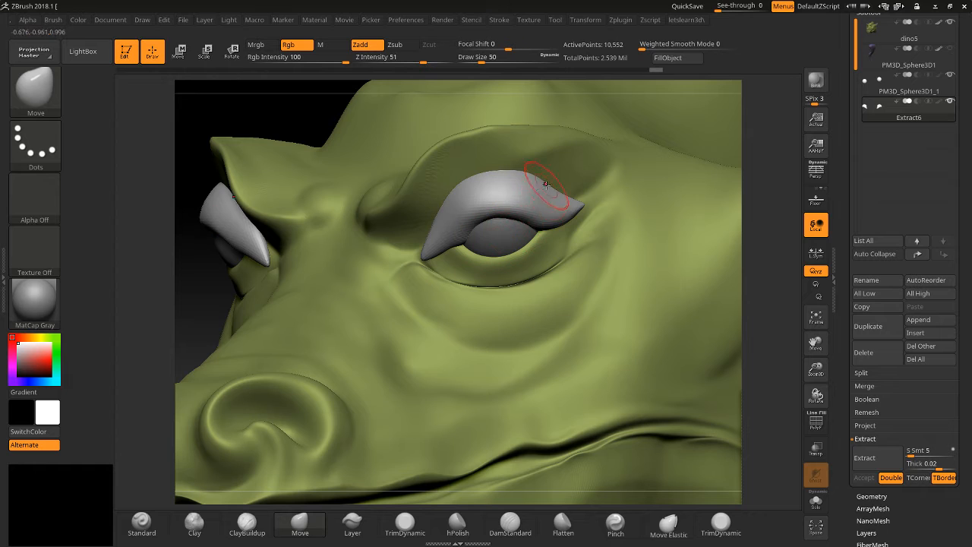
click(551, 57)
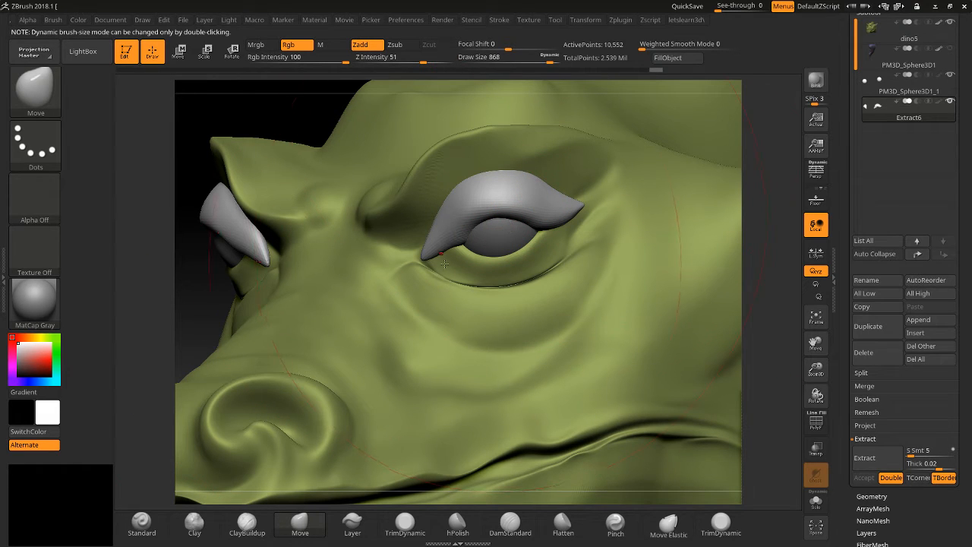
click(543, 59)
drag(540, 58, 508, 59)
drag(509, 61, 488, 64)
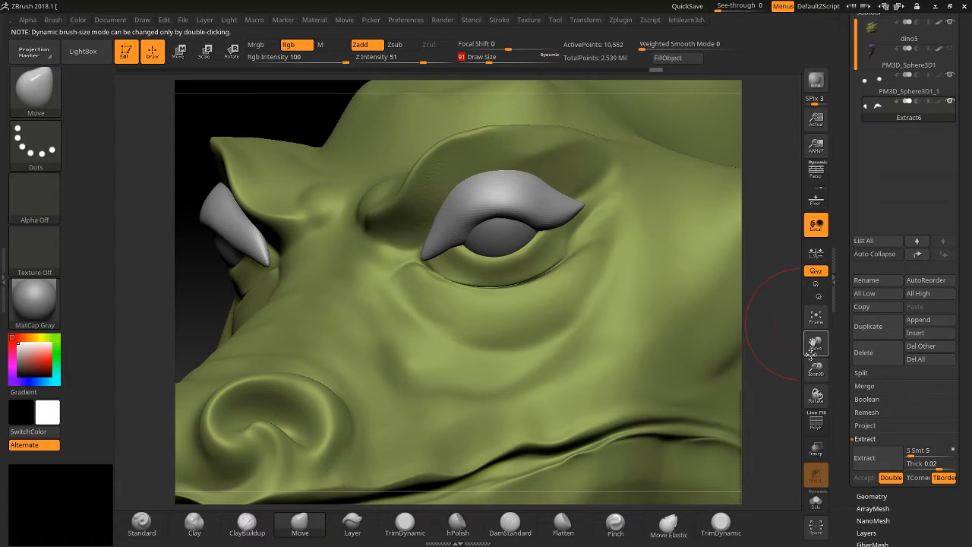
Examine the eyelids' shape and symmetry on the whole head from the front and at an angle.
drag(813, 368, 799, 337)
drag(205, 297, 210, 357)
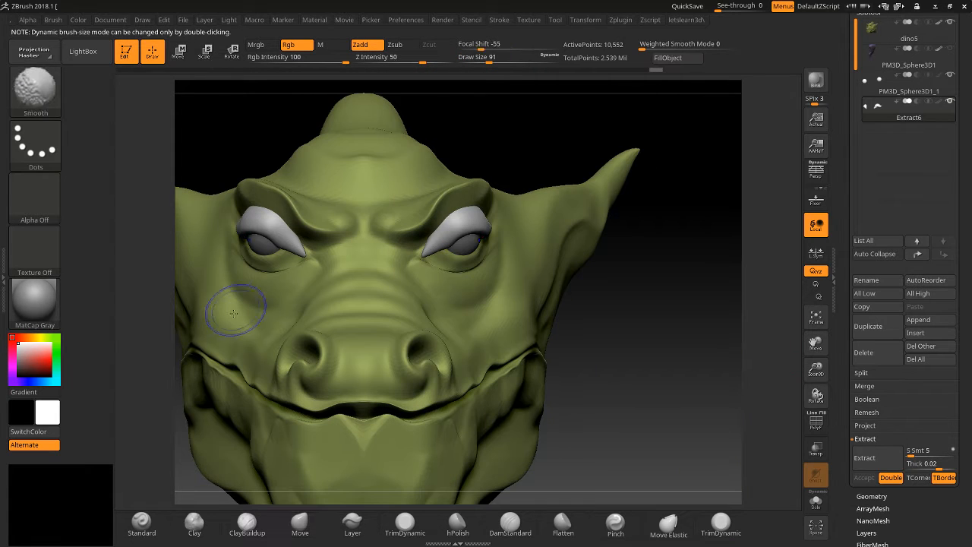
drag(678, 320, 726, 297)
drag(815, 345, 816, 339)
mouse_move(673, 373)
mouse_down()
mouse_move(604, 374)
mouse_move(664, 383)
mouse_up()
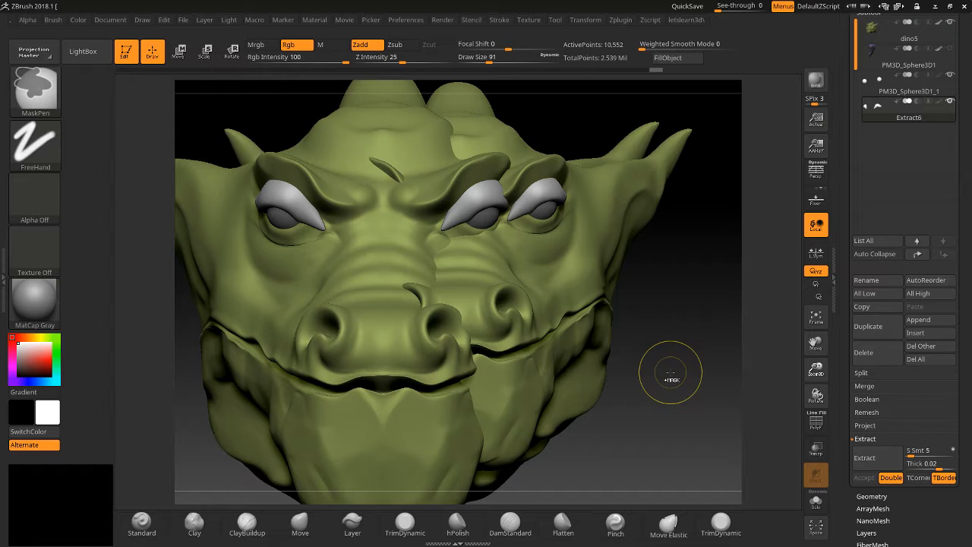
drag(671, 358, 696, 336)
mouse_move(814, 368)
mouse_down()
mouse_move(818, 358)
mouse_move(811, 383)
mouse_up()
drag(805, 326, 794, 265)
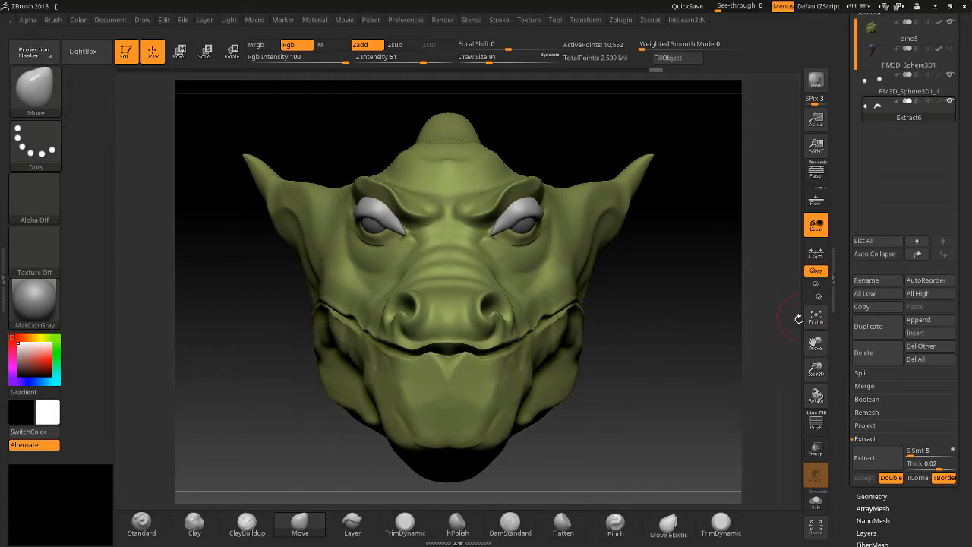
drag(815, 367, 813, 381)
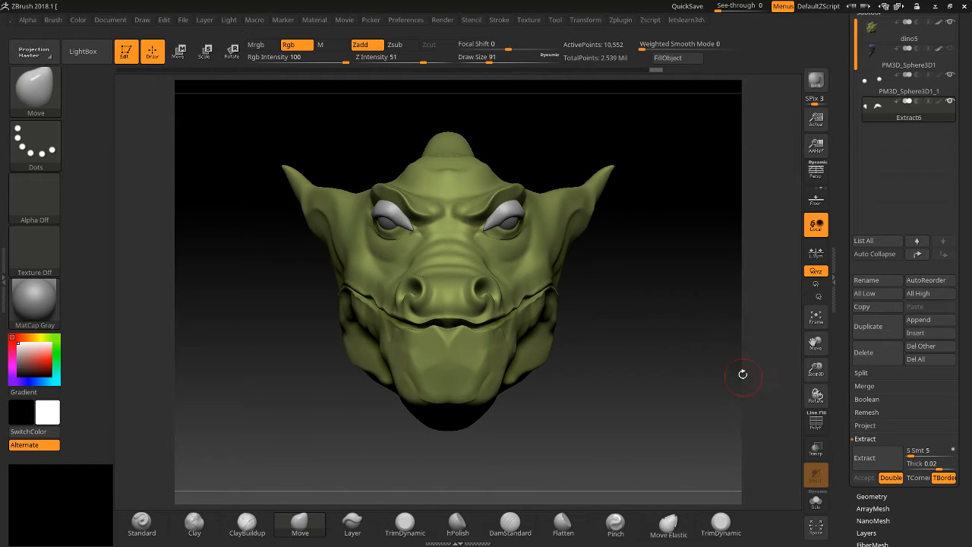
mouse_move(674, 320)
mouse_down()
mouse_move(623, 328)
mouse_move(696, 336)
mouse_move(600, 326)
mouse_move(676, 325)
mouse_up()
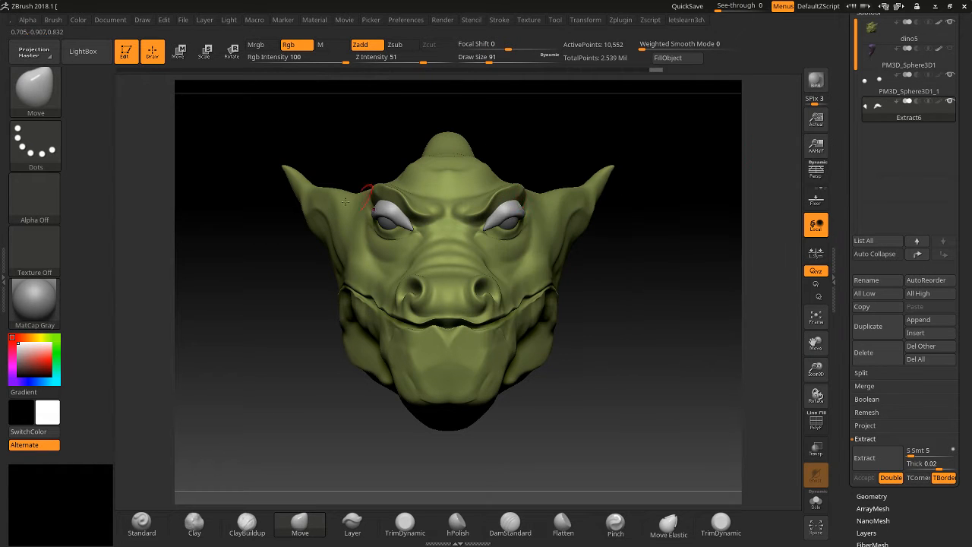
Sample the dinosaur head's green as the active colour for the eyelids.
click(34, 304)
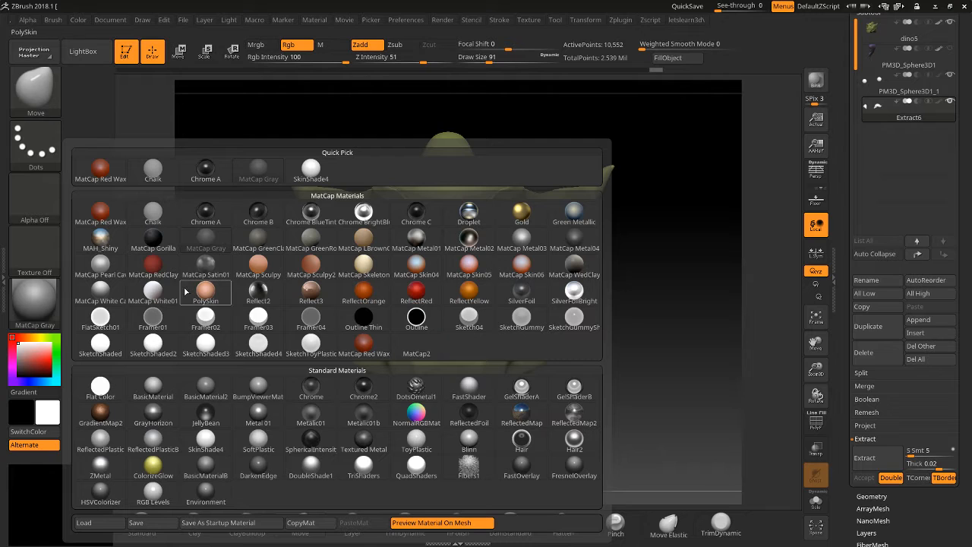
mouse_move(197, 224)
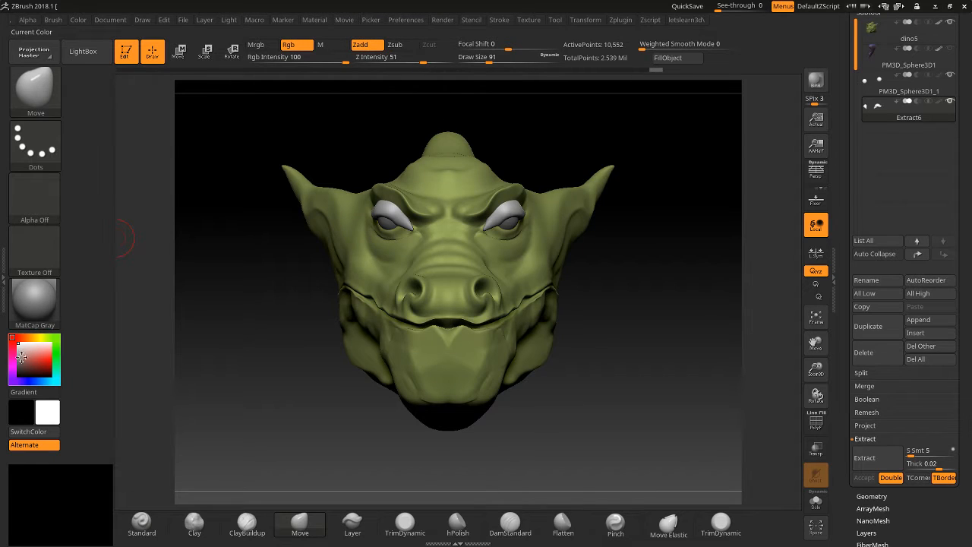
drag(37, 356, 382, 261)
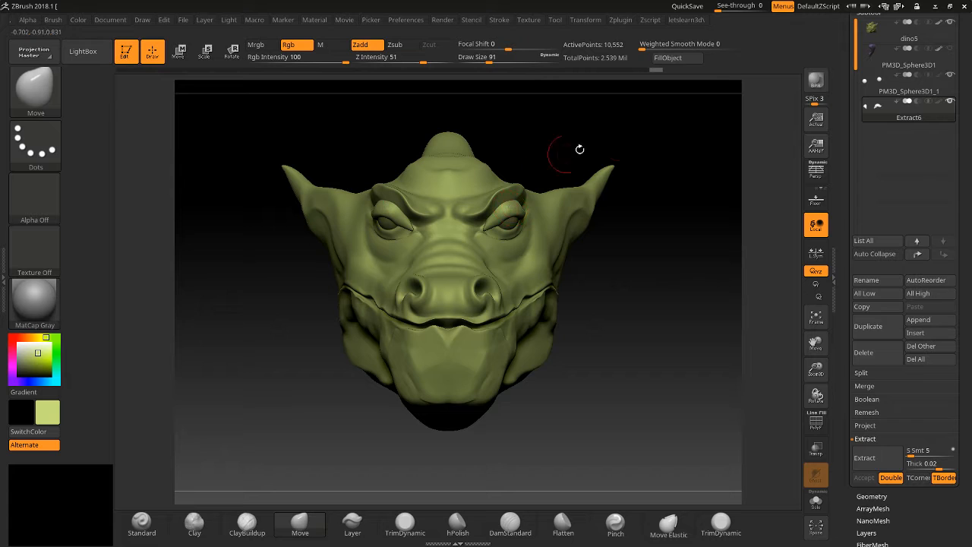
mouse_move(876, 110)
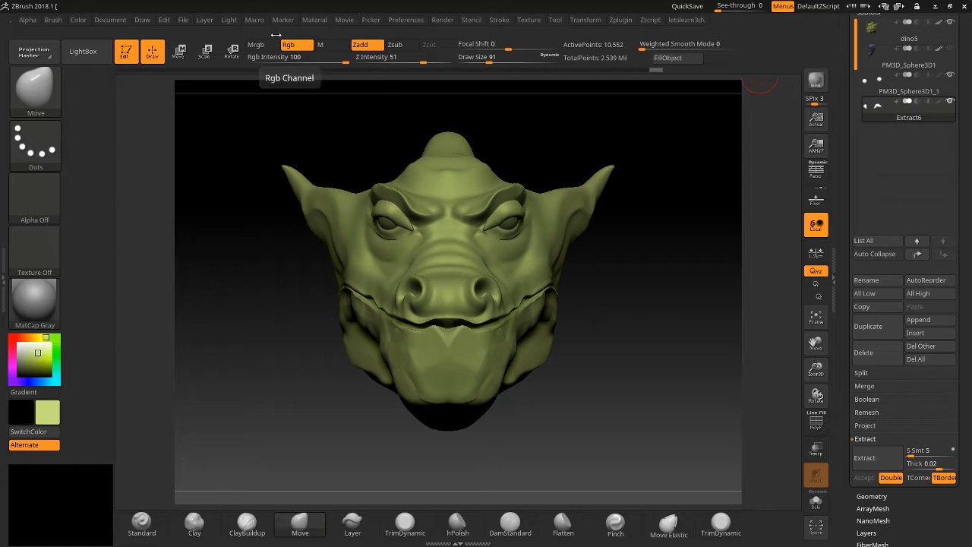
Enable combined material and colour painting (Mrgb) and fill the eyelids with the active green and MatCap Gray material.
click(275, 47)
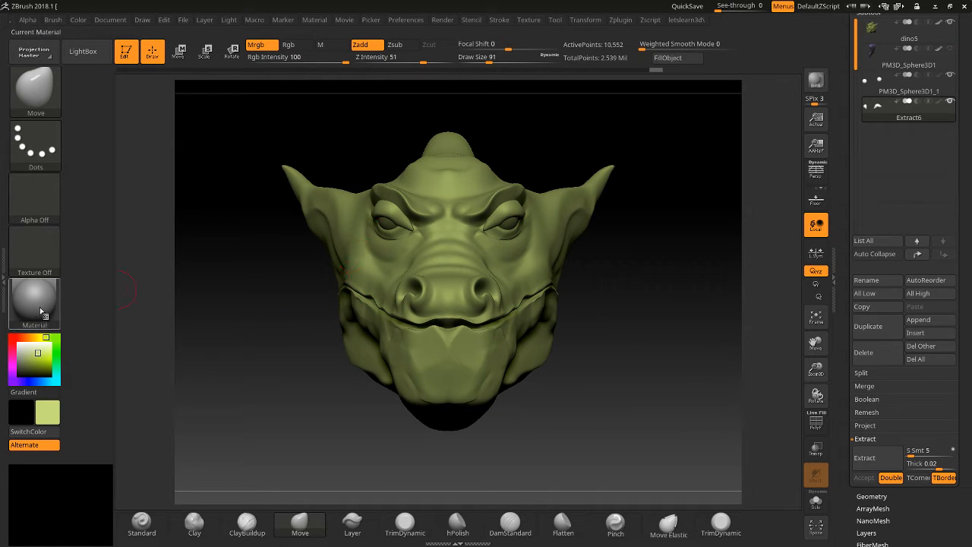
click(687, 60)
mouse_move(663, 321)
mouse_down()
mouse_move(608, 322)
mouse_move(674, 327)
mouse_up()
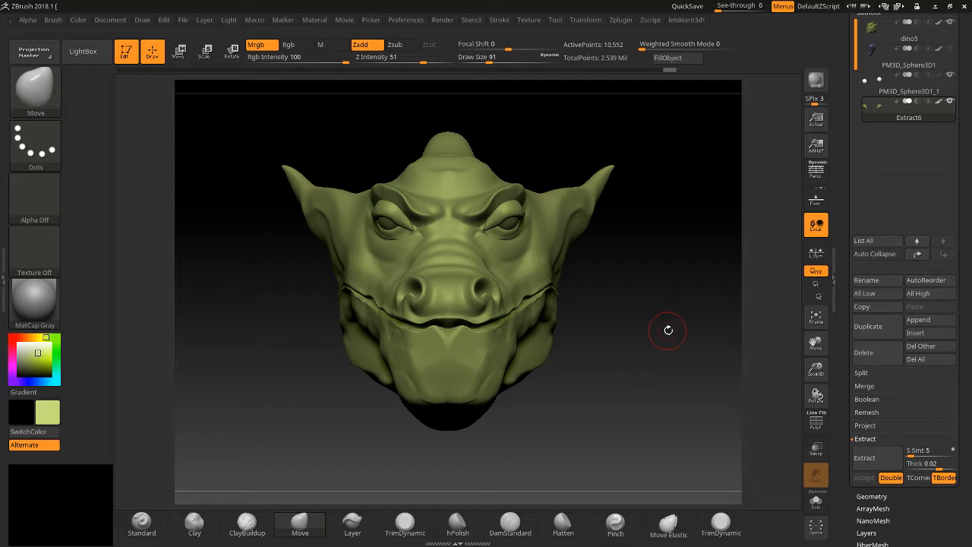
Switch to the eyeball subtool and return to the Extract6 eyelid subtool.
click(870, 89)
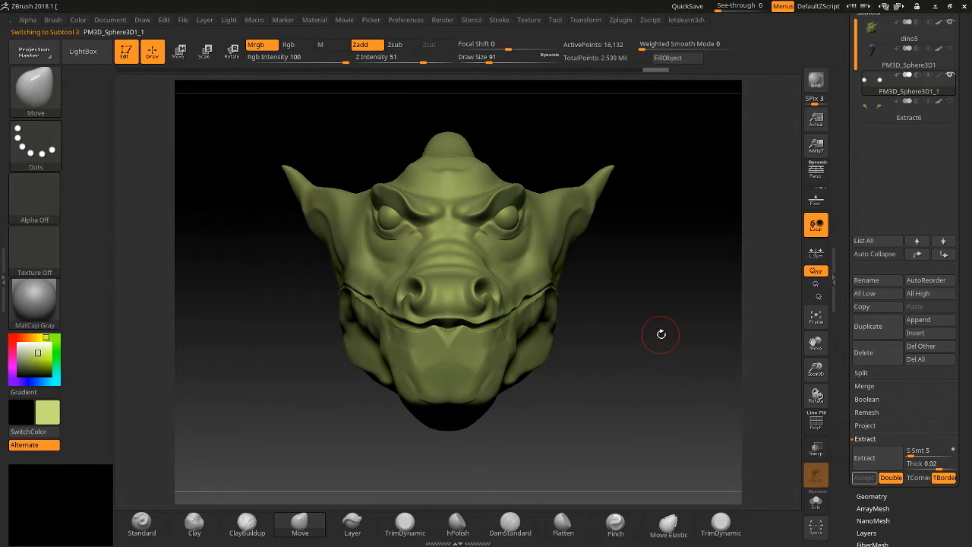
key(alt+Down)
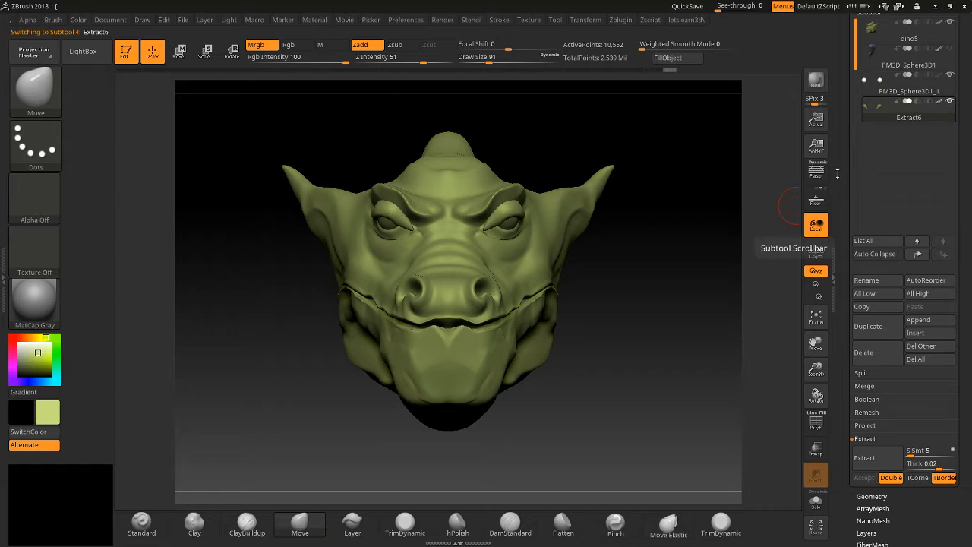
mouse_move(728, 256)
mouse_down()
mouse_move(672, 259)
mouse_move(731, 259)
mouse_up()
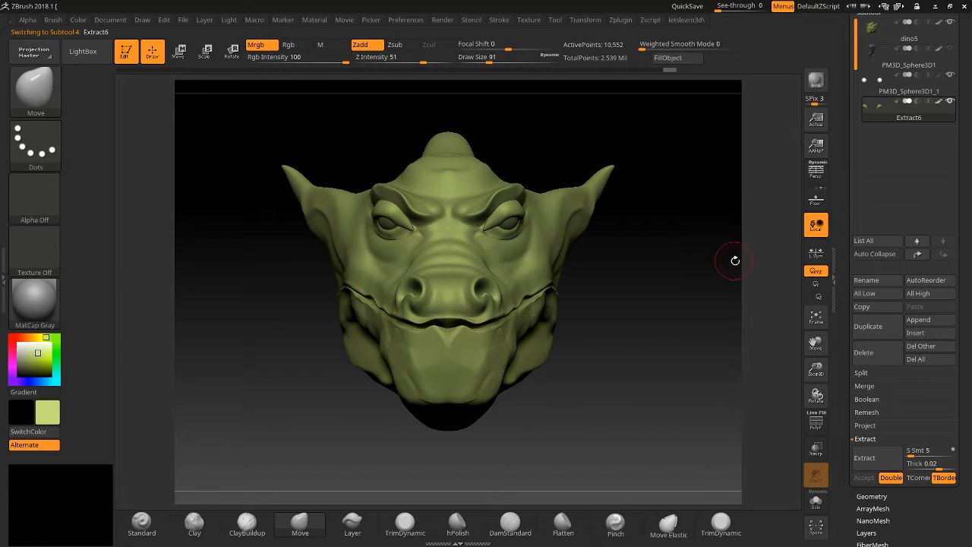
Open the eyelid subtool's Geometry settings while keeping the Extract settings open.
drag(844, 114, 836, 162)
click(865, 531)
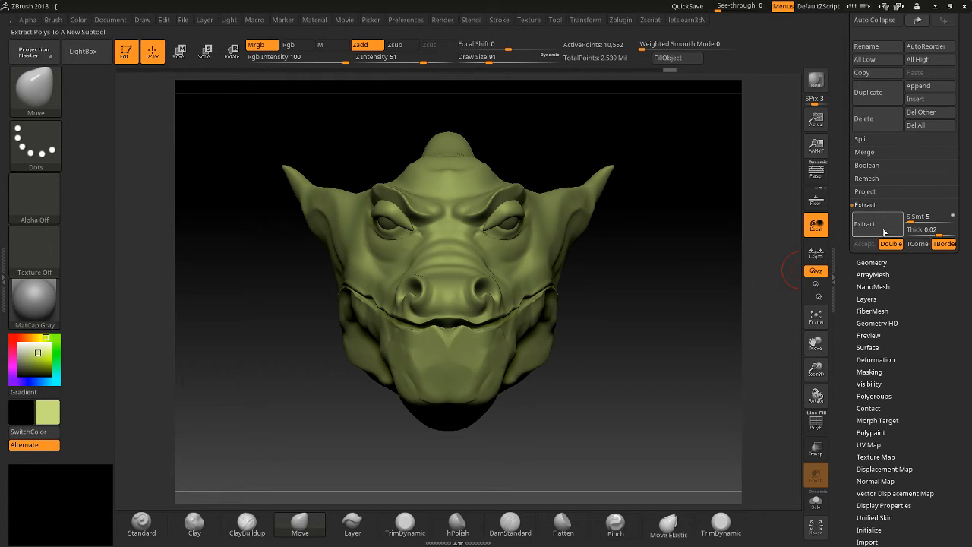
key(shift)
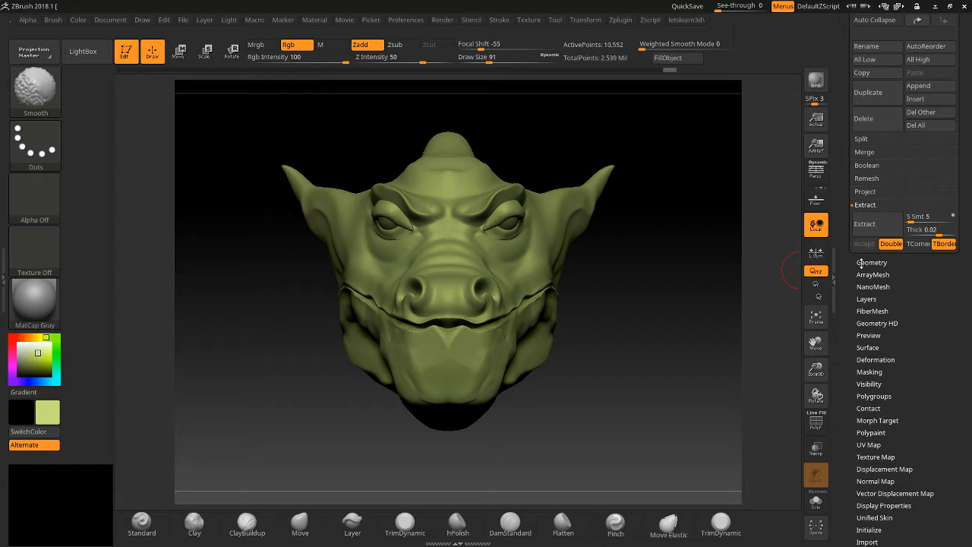
drag(865, 257, 865, 259)
shift+click(867, 268)
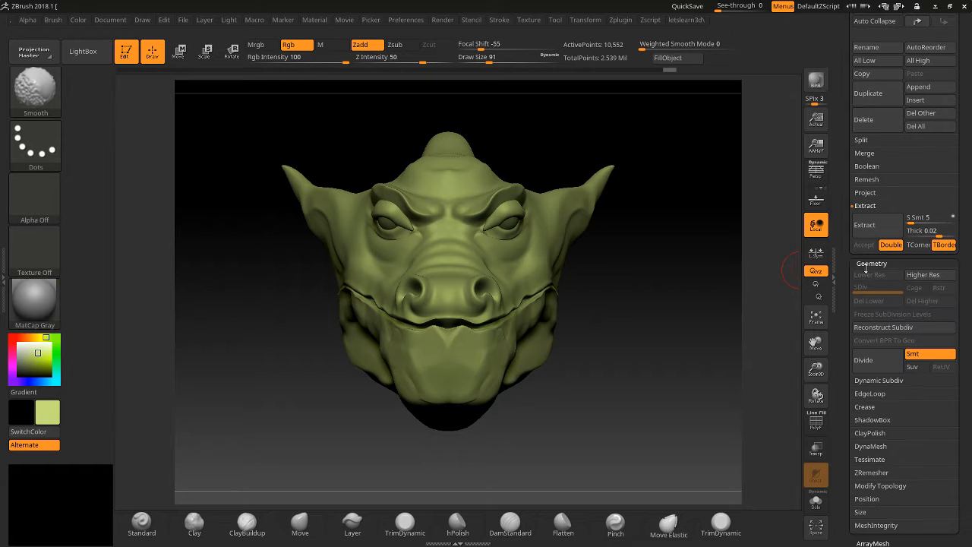
drag(848, 346, 848, 235)
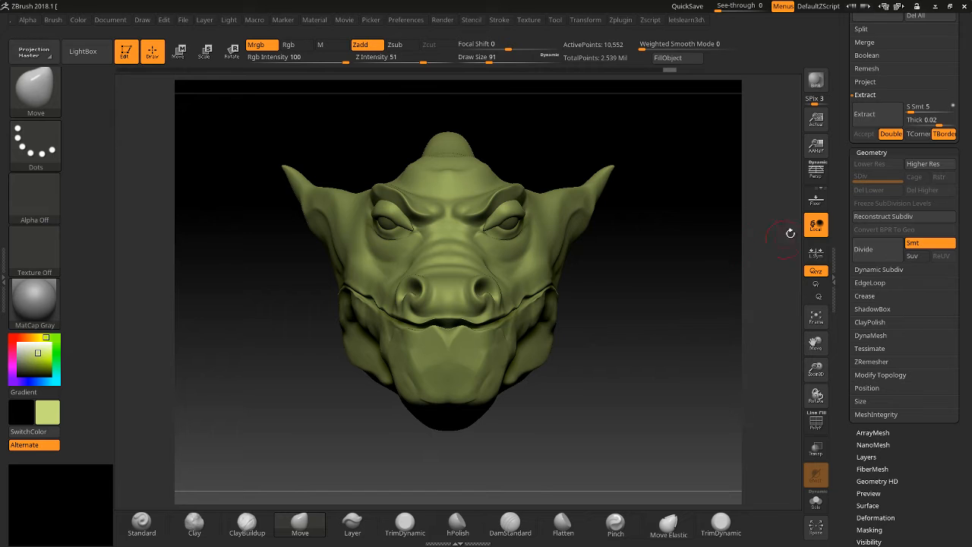
Select the eyeball subtool from the subtool list and isolate it in Solo mode.
drag(814, 369, 797, 401)
drag(730, 331, 716, 330)
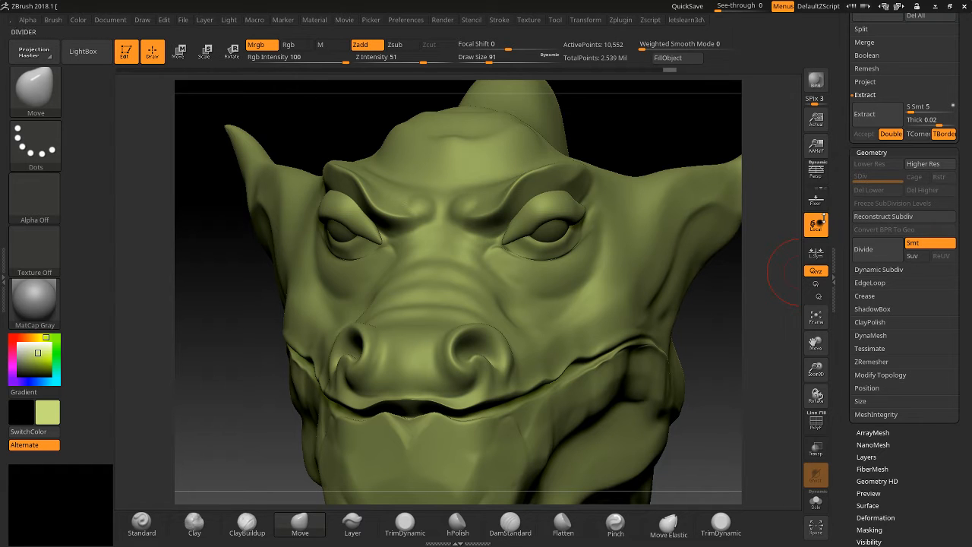
drag(234, 364, 487, 211)
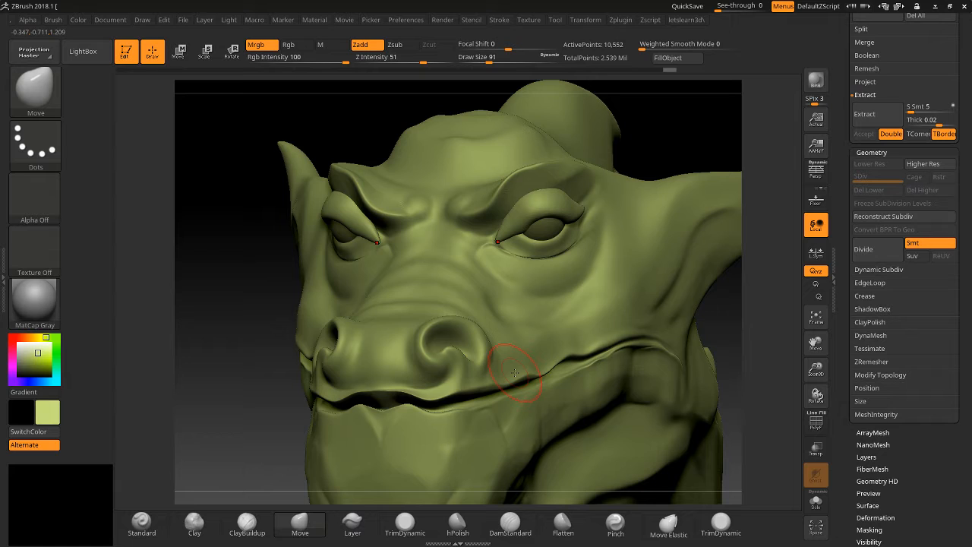
key(n)
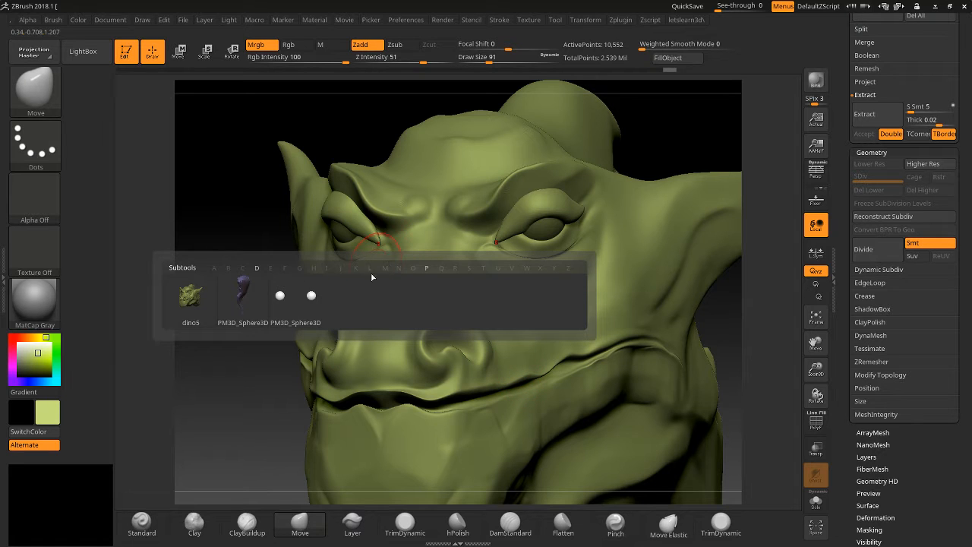
mouse_move(195, 301)
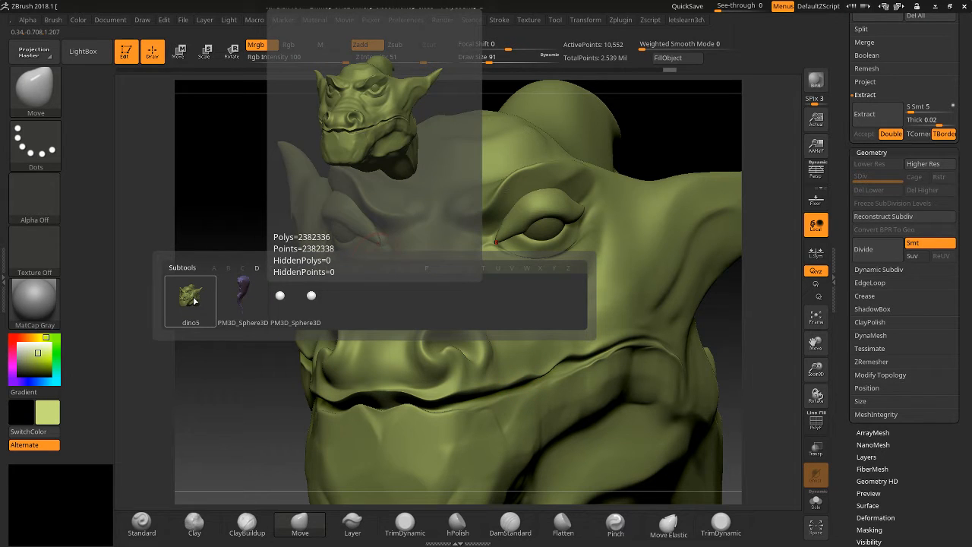
click(304, 298)
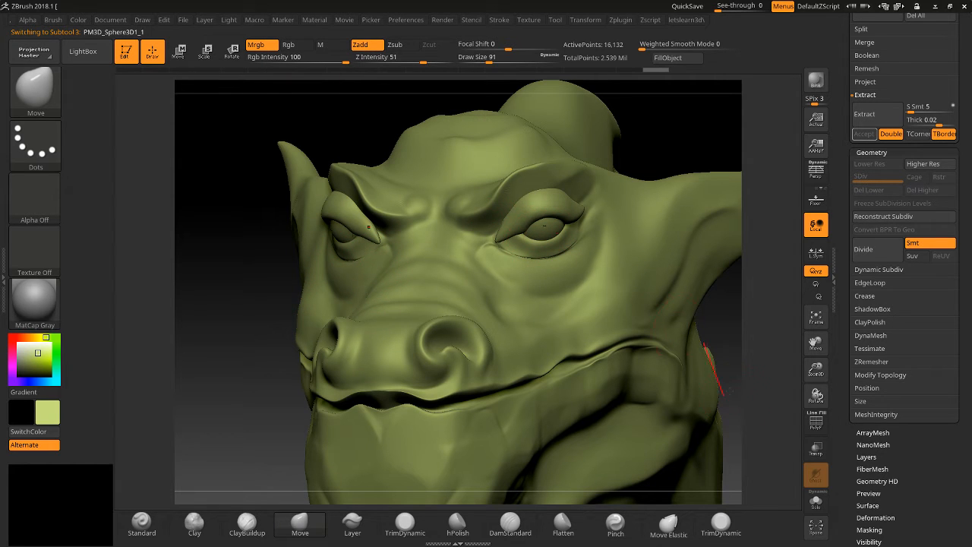
click(814, 503)
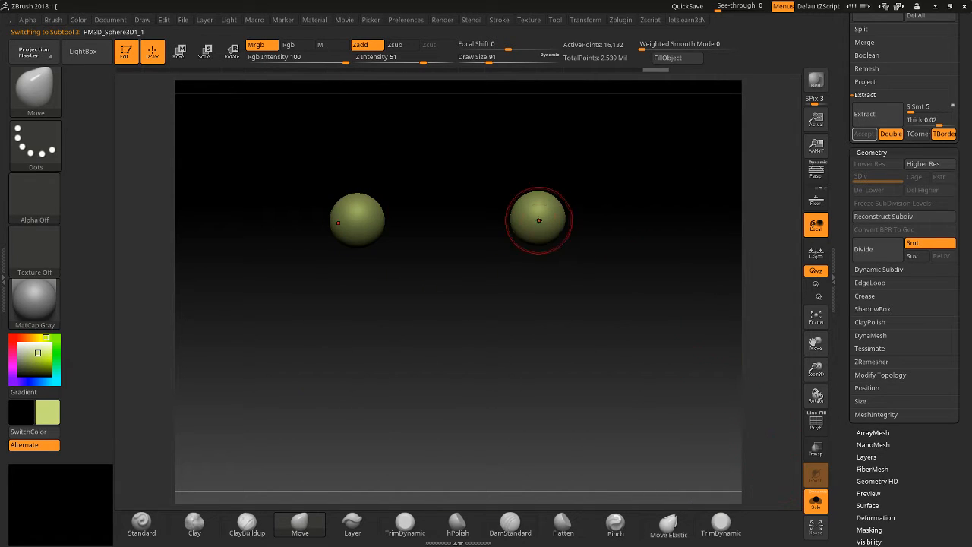
drag(815, 369, 764, 448)
drag(812, 372, 787, 439)
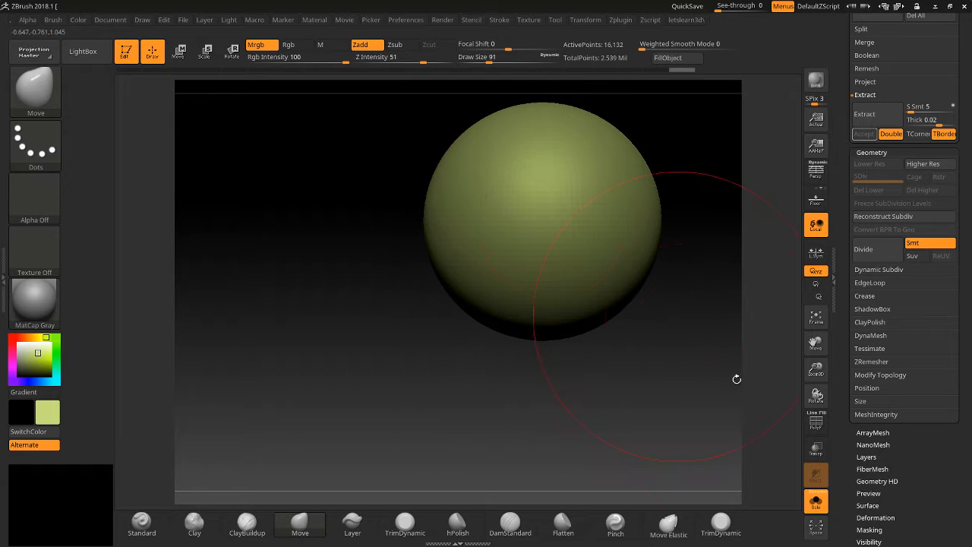
drag(815, 370, 767, 346)
drag(534, 211, 542, 297)
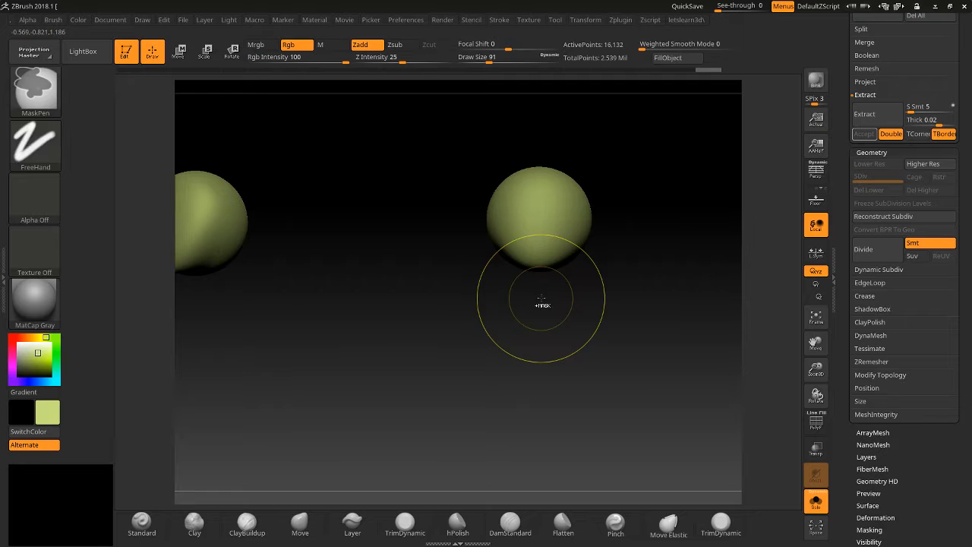
key(ctrl+z)
Show the polygon wireframe on the isolated eyeballs and subdivide their mesh once.
drag(815, 370, 797, 409)
mouse_move(726, 394)
alt+mouse_down()
mouse_move(823, 448)
mouse_move(673, 404)
mouse_move(666, 373)
mouse_move(681, 392)
mouse_move(700, 368)
alt+mouse_up()
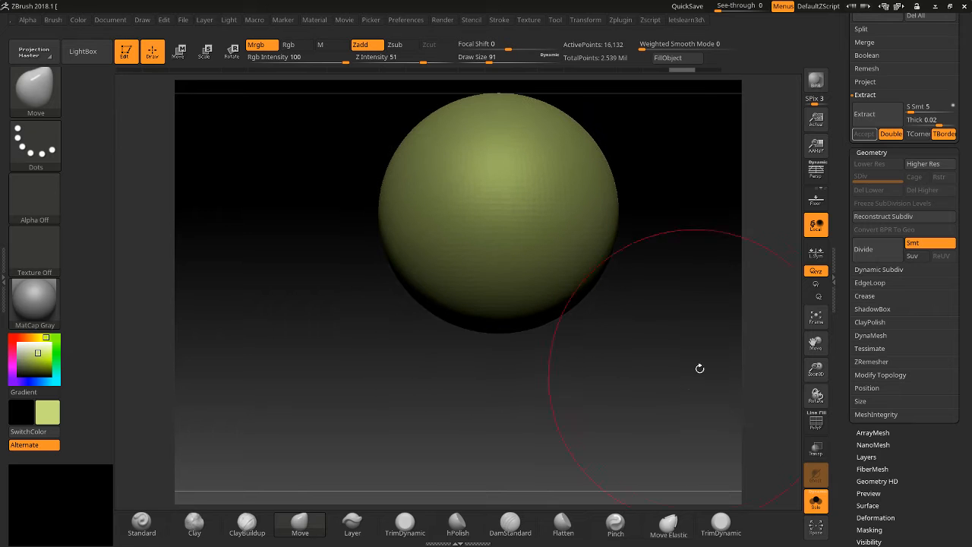
click(816, 421)
drag(816, 369, 792, 363)
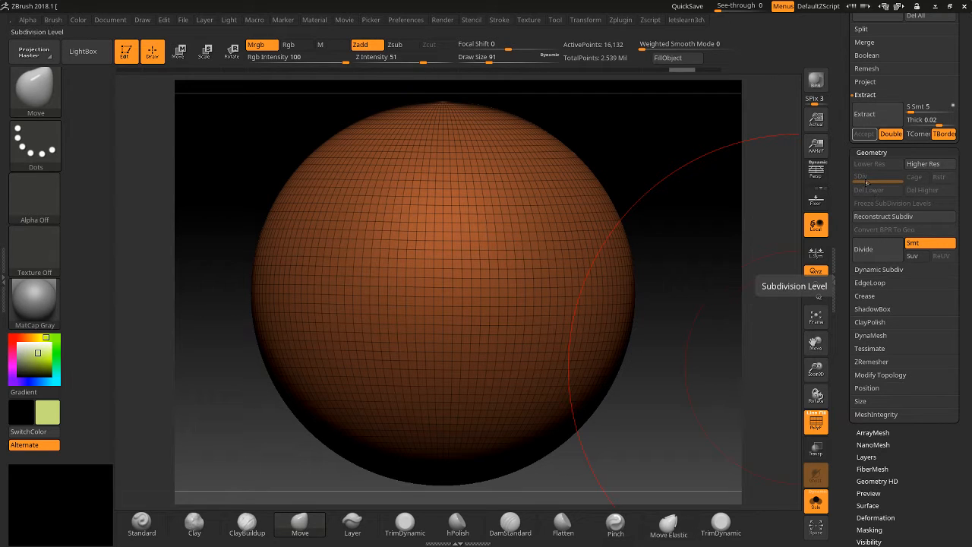
key(ctrl)
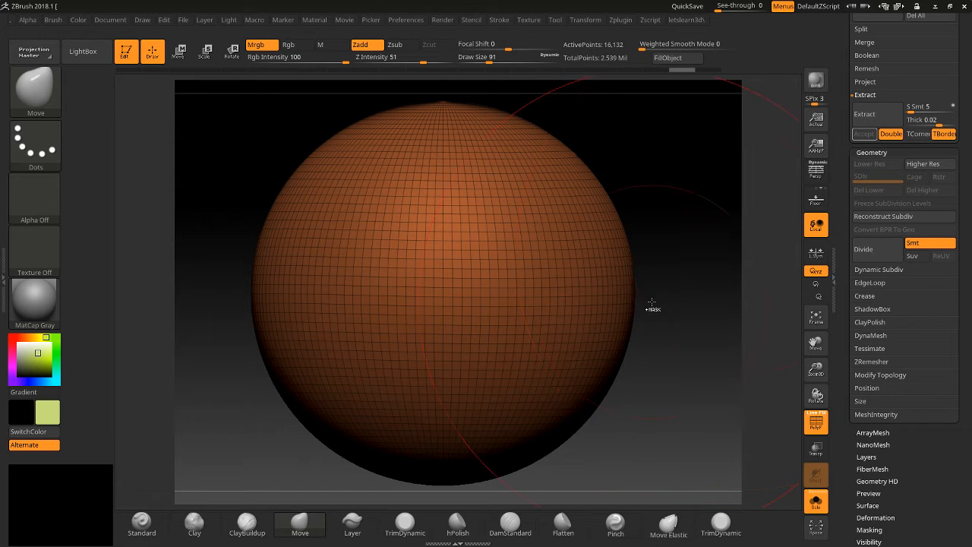
key(ctrl+d)
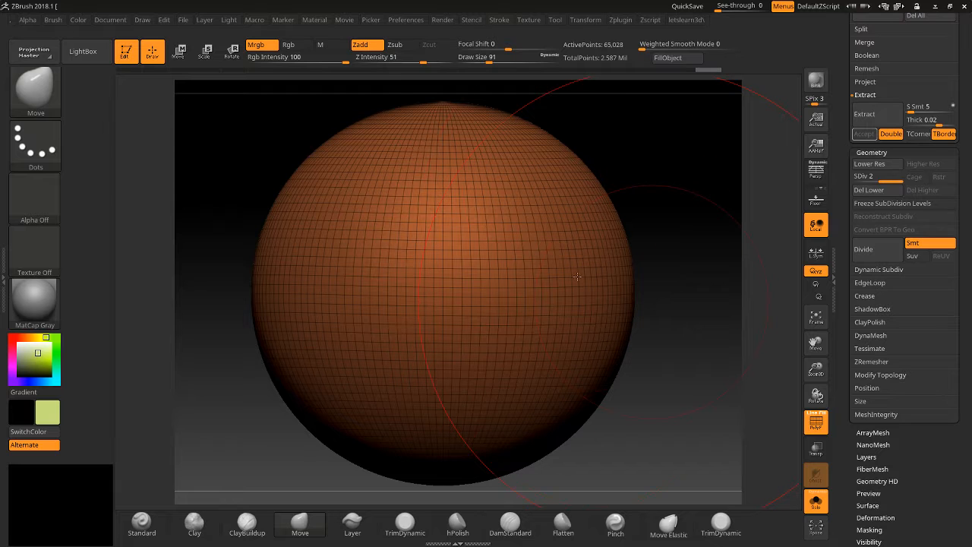
Refresh the wireframe display on the subdivided eyeball and examine its denser grid up close.
alt+drag(670, 221, 675, 221)
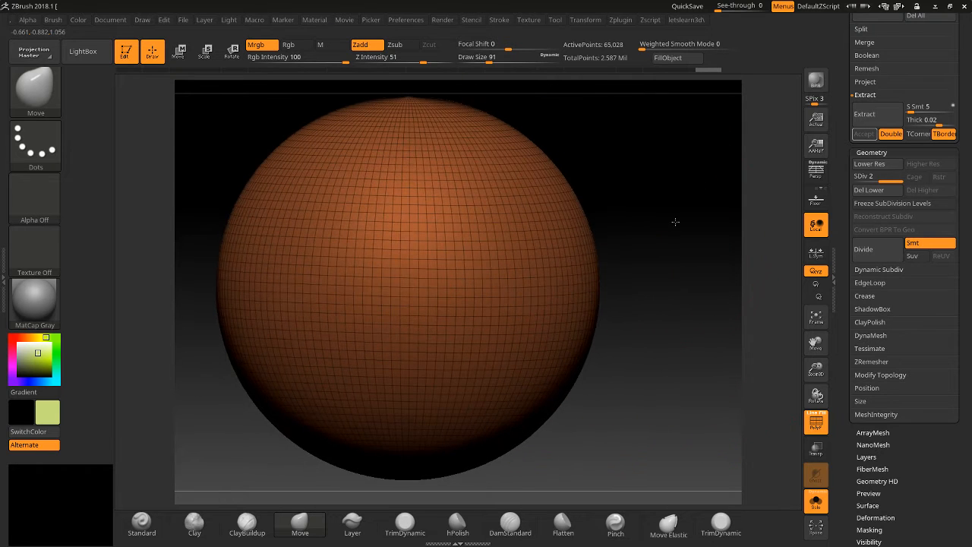
click(816, 423)
click(815, 423)
alt+drag(679, 369, 725, 368)
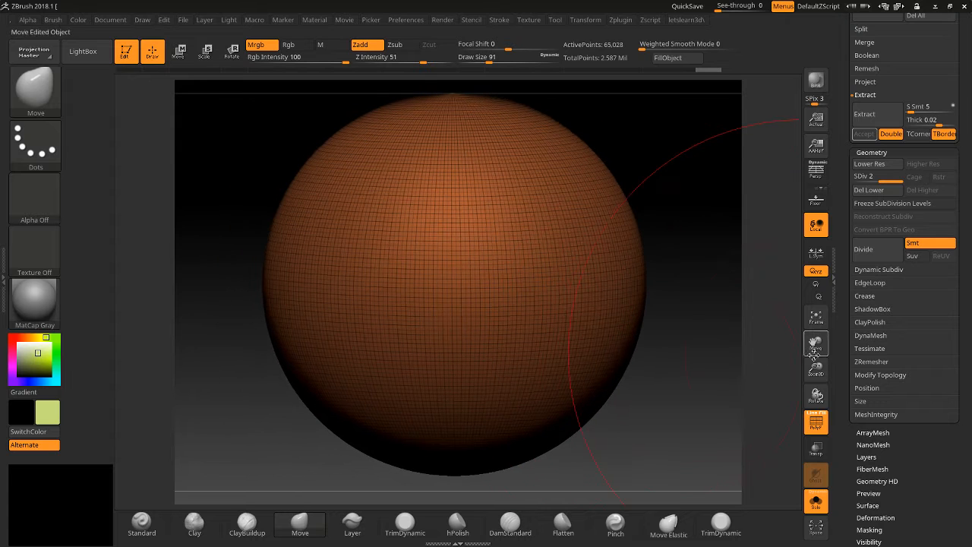
drag(816, 370, 799, 400)
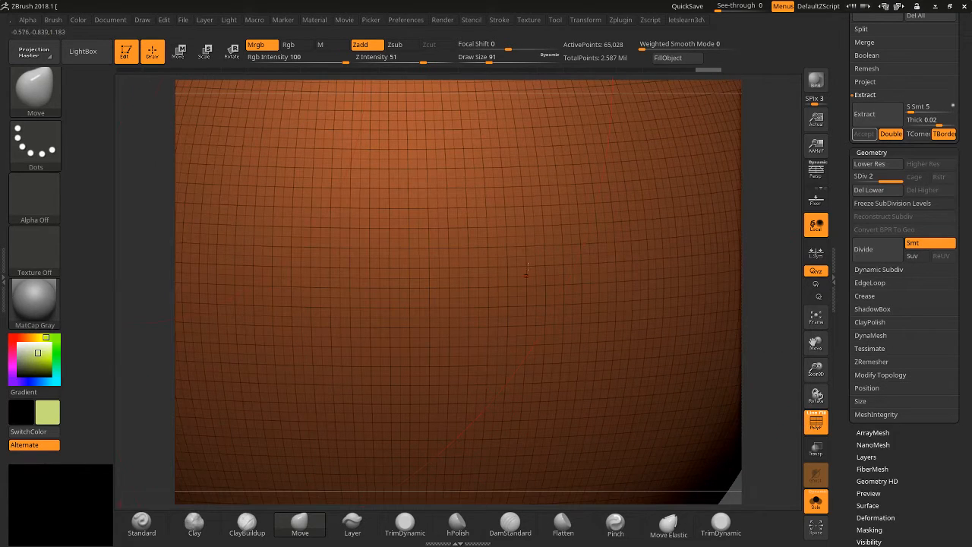
Compare the eyeball's wireframe at subdivision level 1 and subdivision level 2.
click(860, 179)
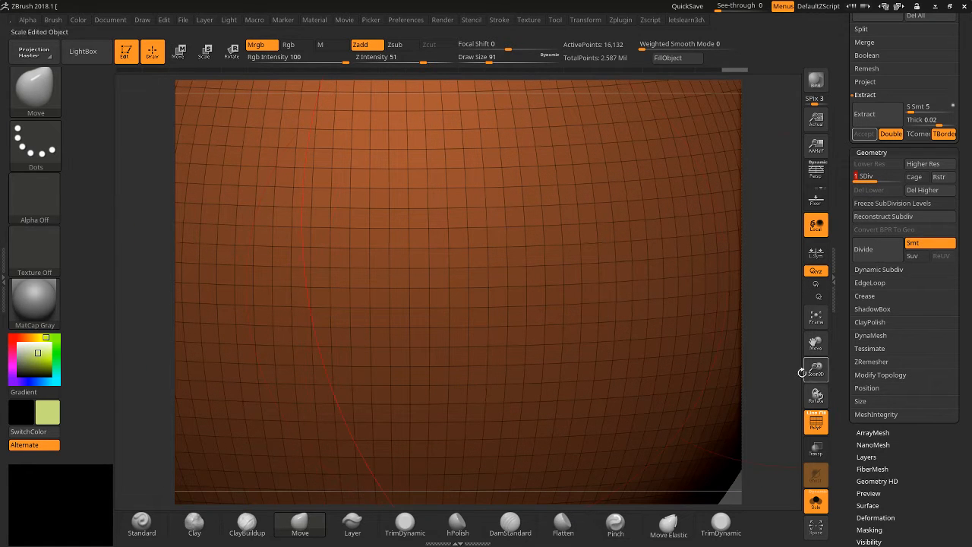
drag(811, 371, 802, 458)
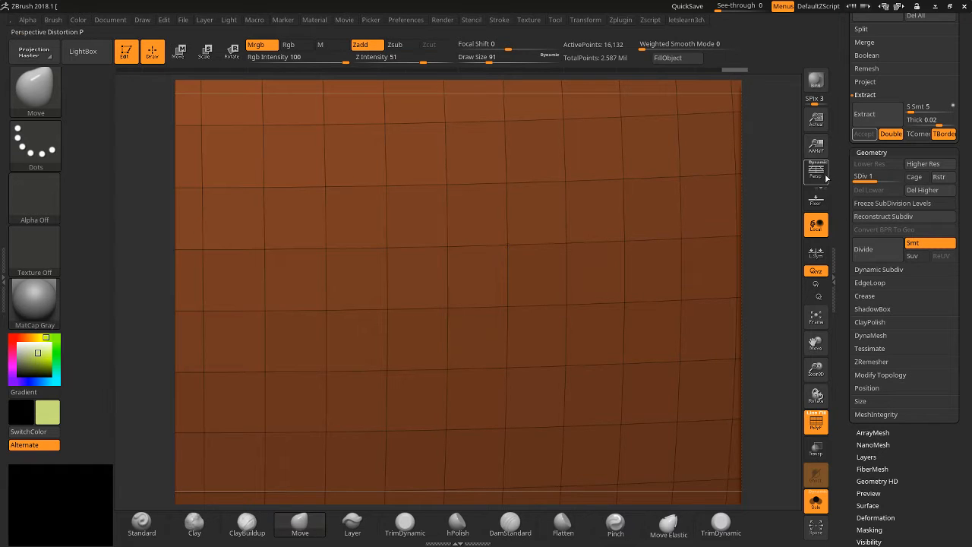
click(894, 176)
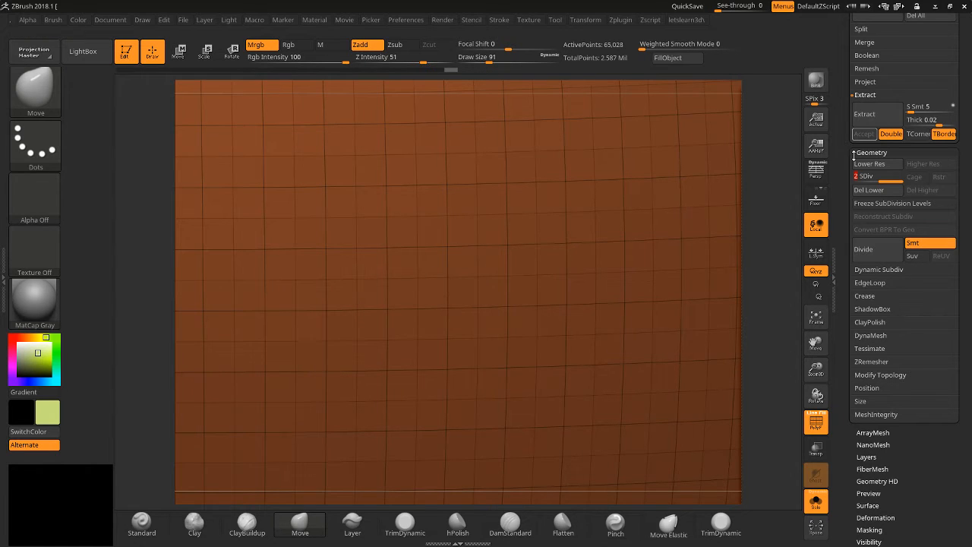
Check the eyeball subtool's polygon count at subdivision level 2.
drag(845, 141, 835, 273)
click(871, 241)
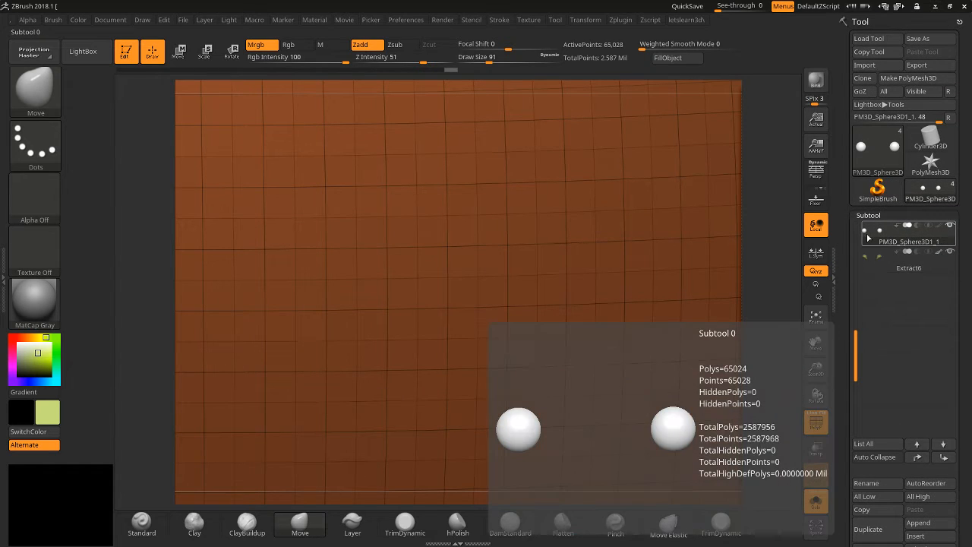
drag(842, 250, 840, 142)
Lower the eyeballs to subdivision level 1, check their polygon count, and set the level back to 2.
key(shift+d)
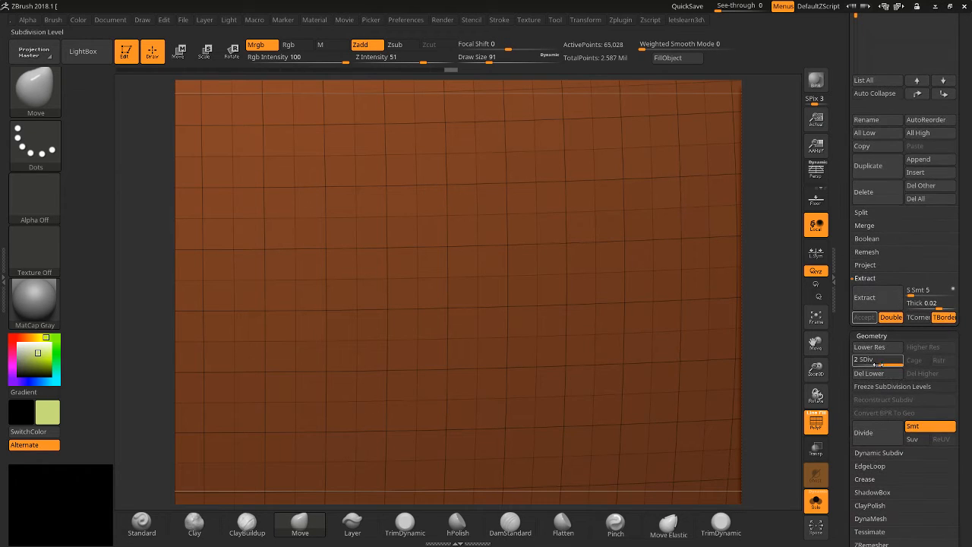
drag(840, 189, 841, 316)
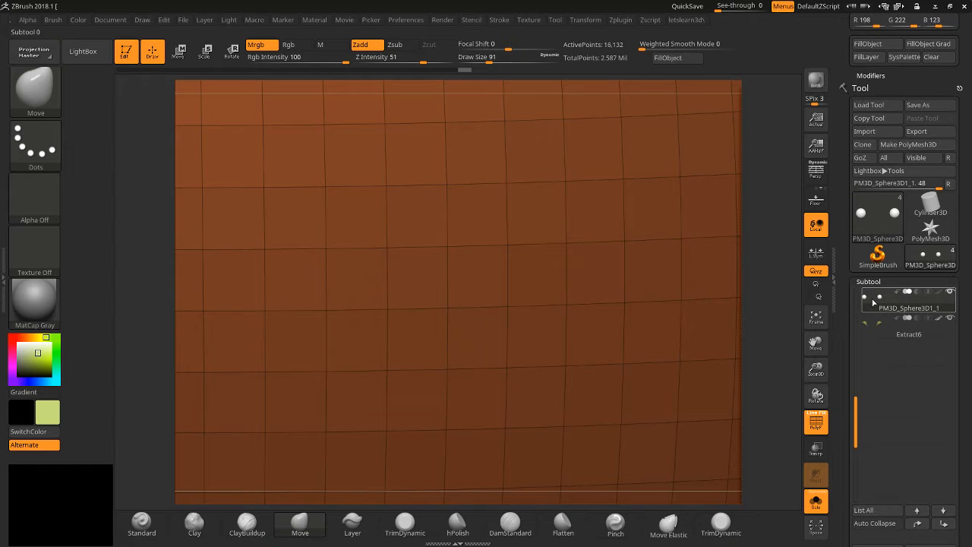
mouse_move(874, 301)
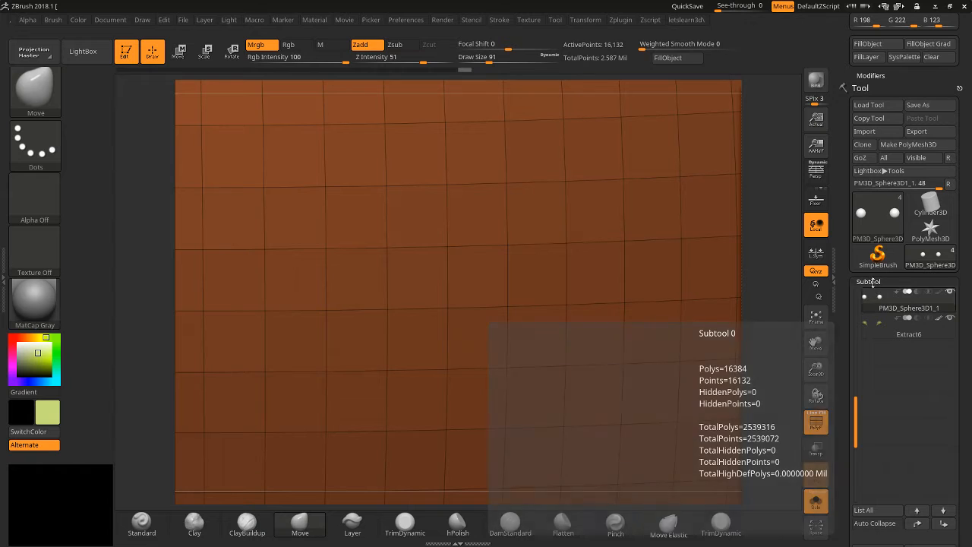
drag(846, 321, 848, 171)
drag(863, 265, 900, 265)
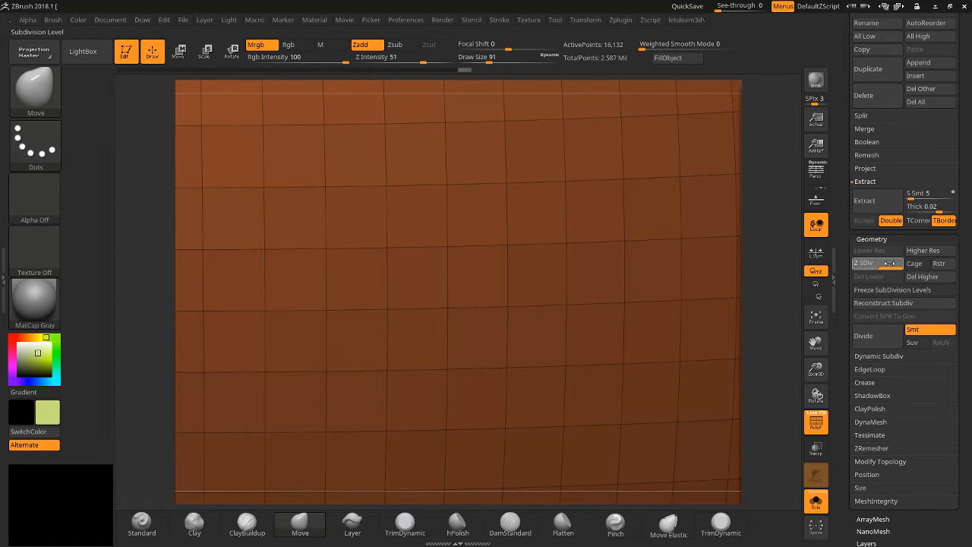
Revisit the eyeball subtool's entry in the subtool list and subdivide the mesh again to level 3.
drag(848, 194, 844, 328)
mouse_move(871, 227)
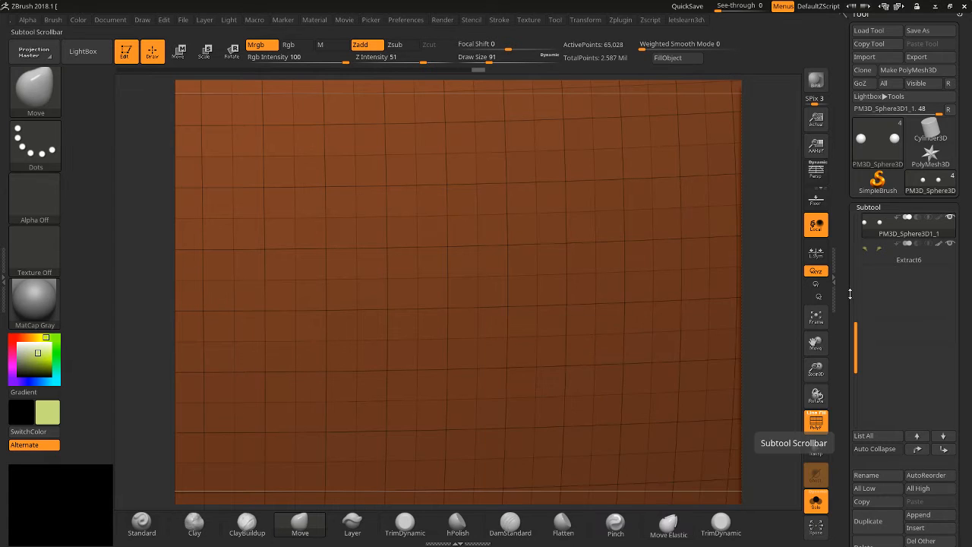
drag(848, 334, 850, 242)
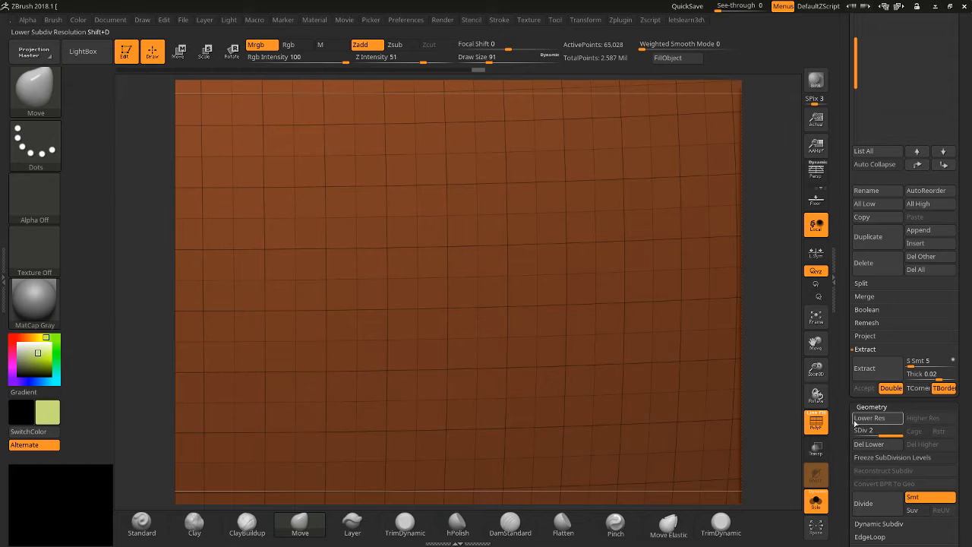
key(ctrl+d)
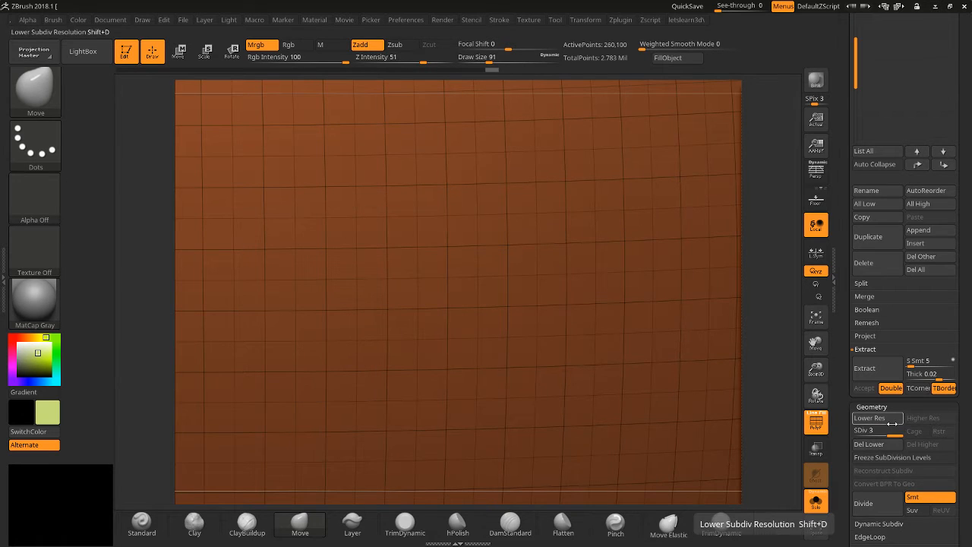
Lower the eyeball to subdivision level 1 and inspect the whole sphere's wireframe.
key(shift)
key(shift+d)
key(shift+d)
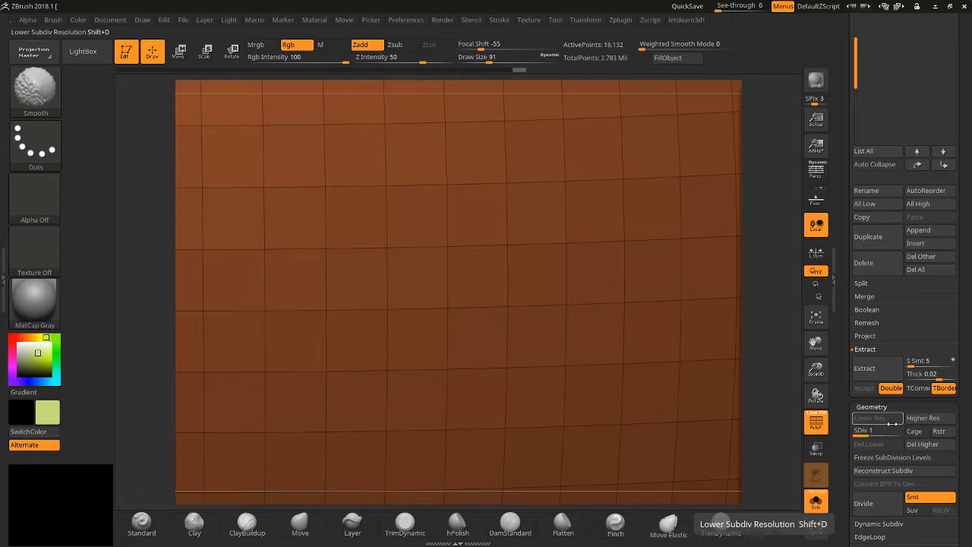
drag(815, 369, 792, 343)
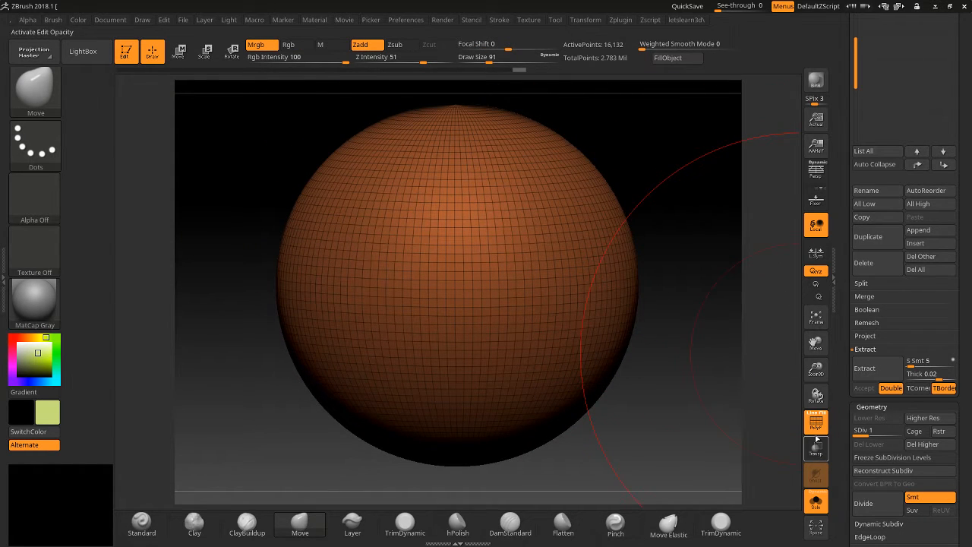
Try pulling the eyeball's side outward with the Move brush at subdivision level 1, check it at level 3, and undo the pull.
mouse_move(591, 287)
mouse_down()
mouse_move(776, 282)
mouse_move(804, 262)
mouse_up()
drag(858, 430, 901, 430)
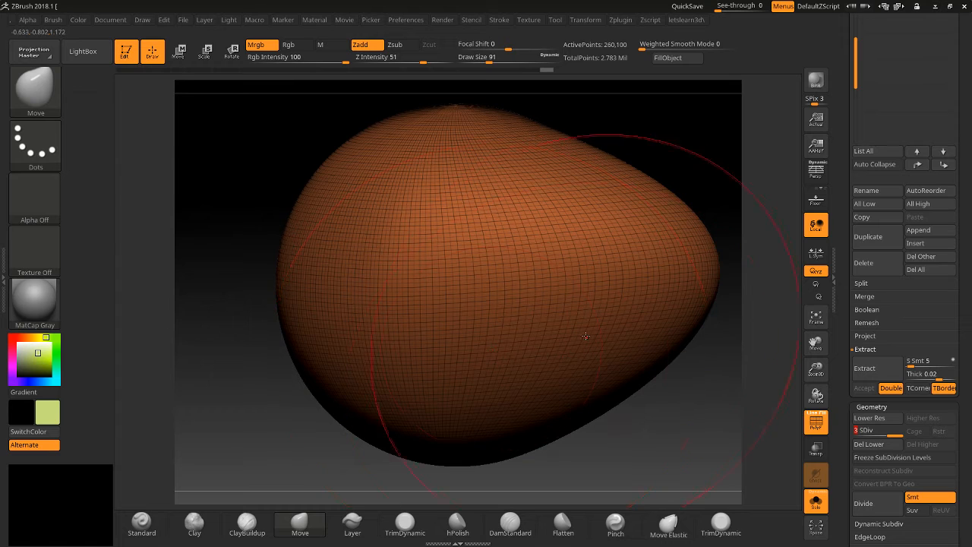
key(shift+d)
key(shift+d)
key(ctrl+z)
key(ctrl+z)
key(ctrl+z)
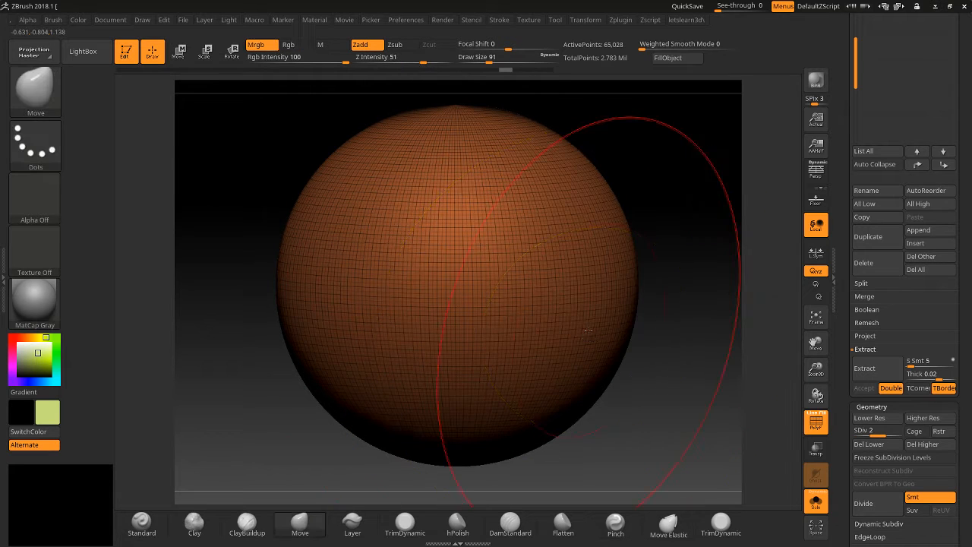
Set the eyeball to subdivision level 3, test a Move brush pull on its side, and undo that pull.
drag(872, 433, 907, 435)
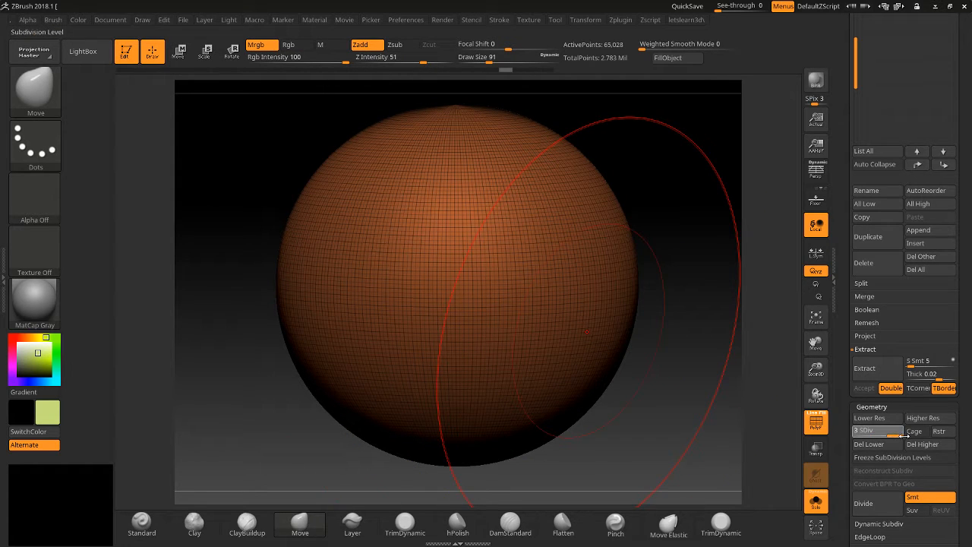
drag(608, 291, 698, 375)
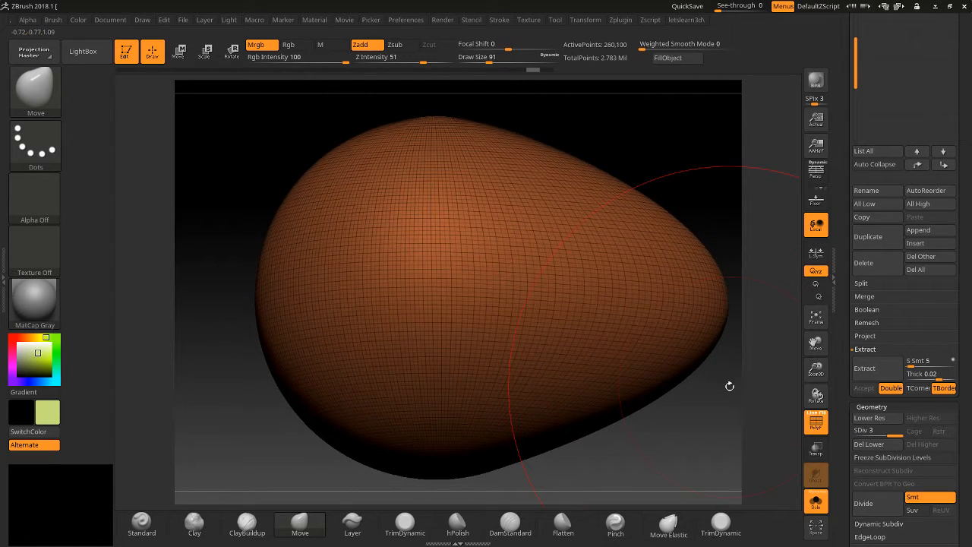
key(ctrl+z)
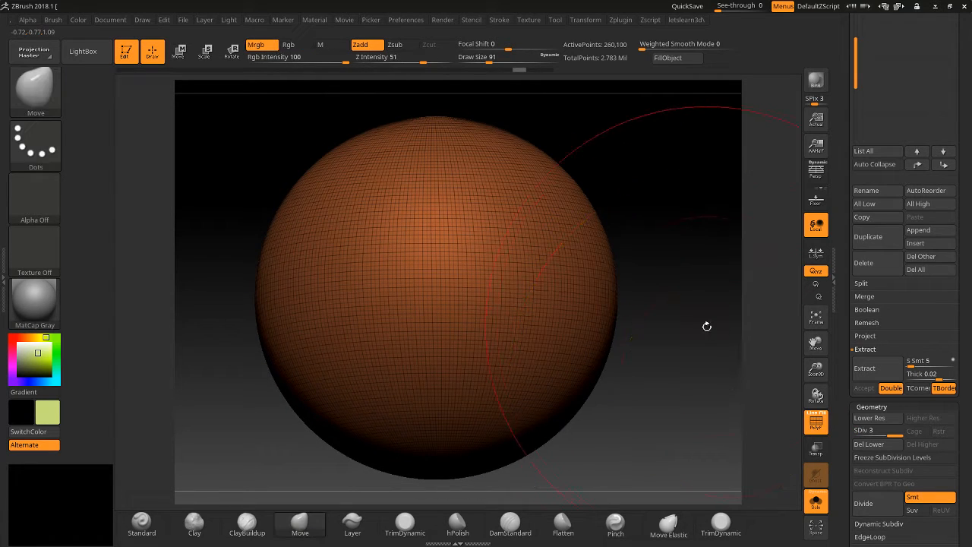
key(ctrl+z)
Lower the eyeball to subdivision level 1 and turn on the subdivision cage.
drag(815, 370, 813, 359)
drag(813, 341, 795, 349)
scroll(843, 340, down, 3)
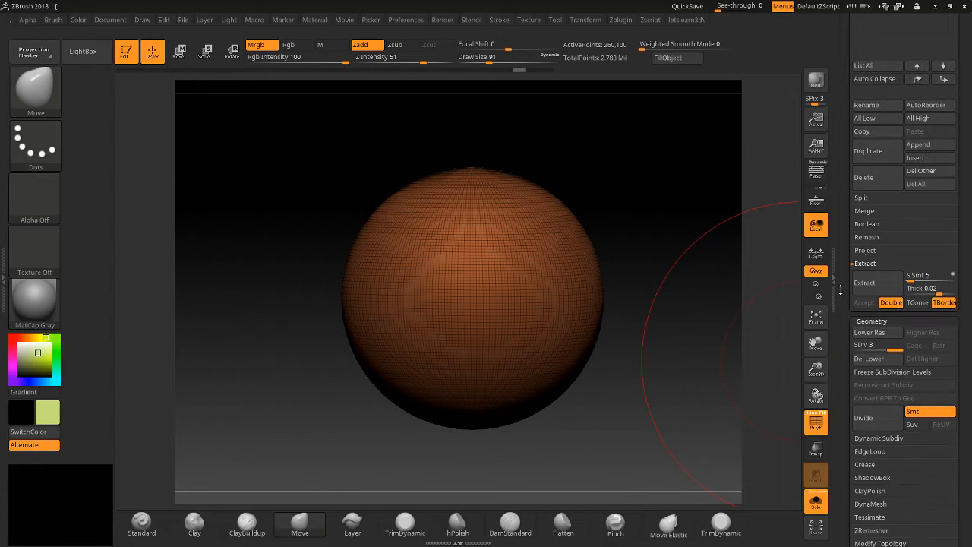
drag(892, 357, 856, 355)
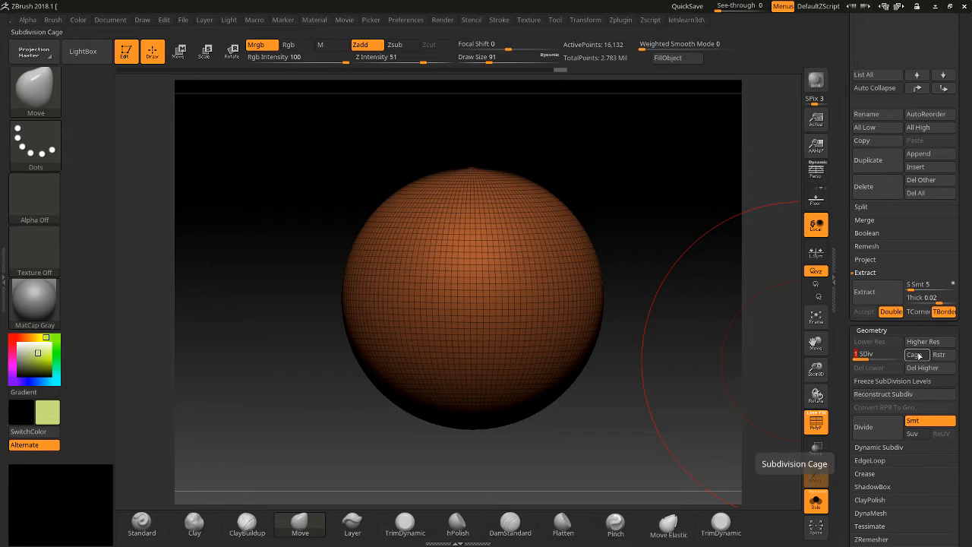
click(914, 356)
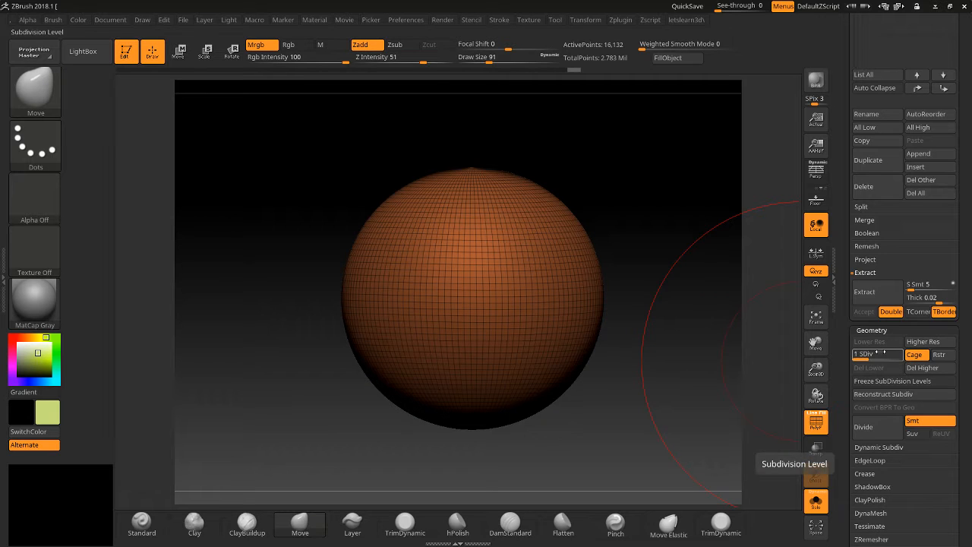
At subdivision level 2, try deleting the eyeball's lower level and undo the deletion.
click(875, 358)
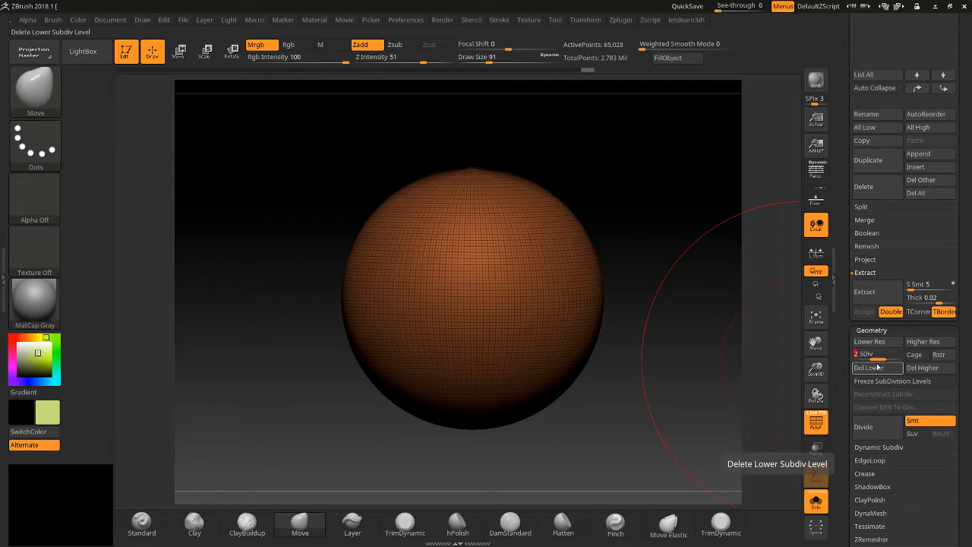
click(867, 368)
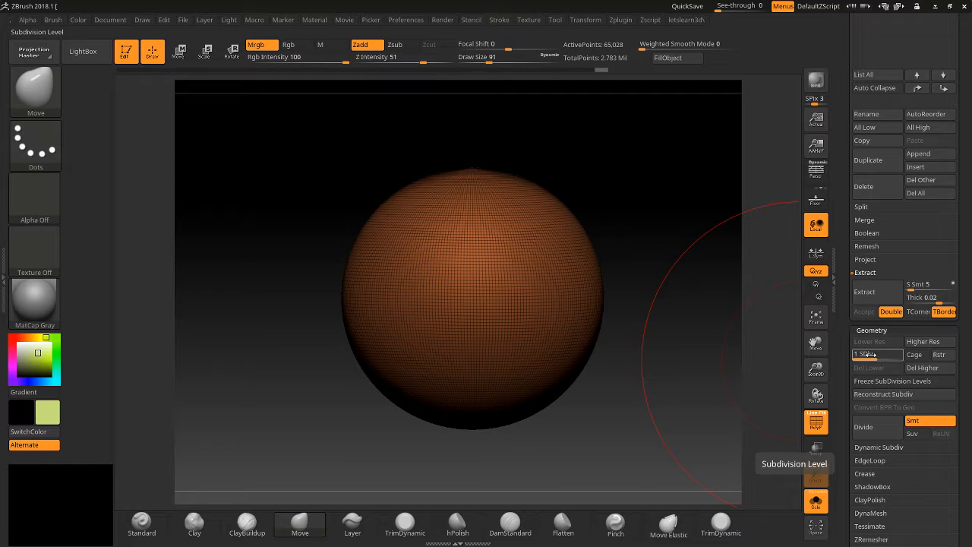
key(ctrl+z)
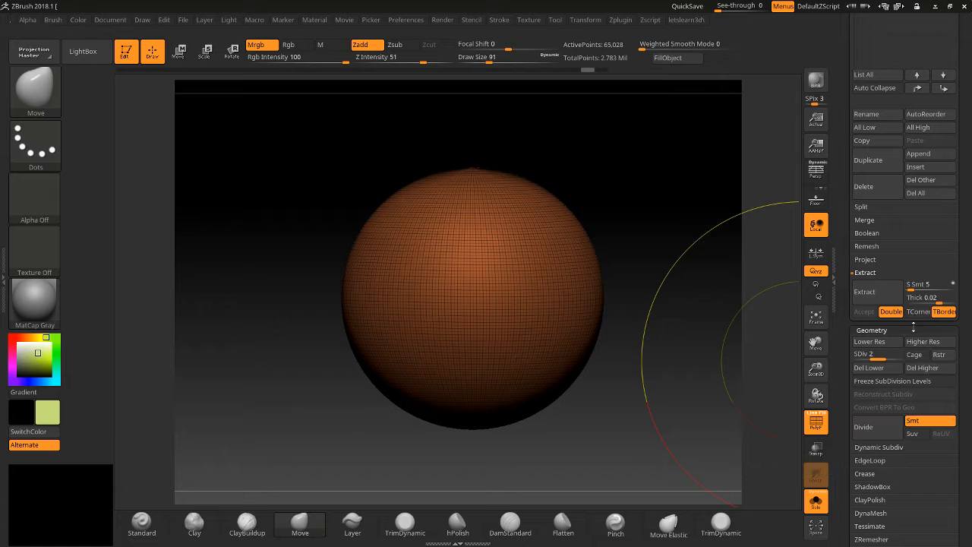
key(ctrl)
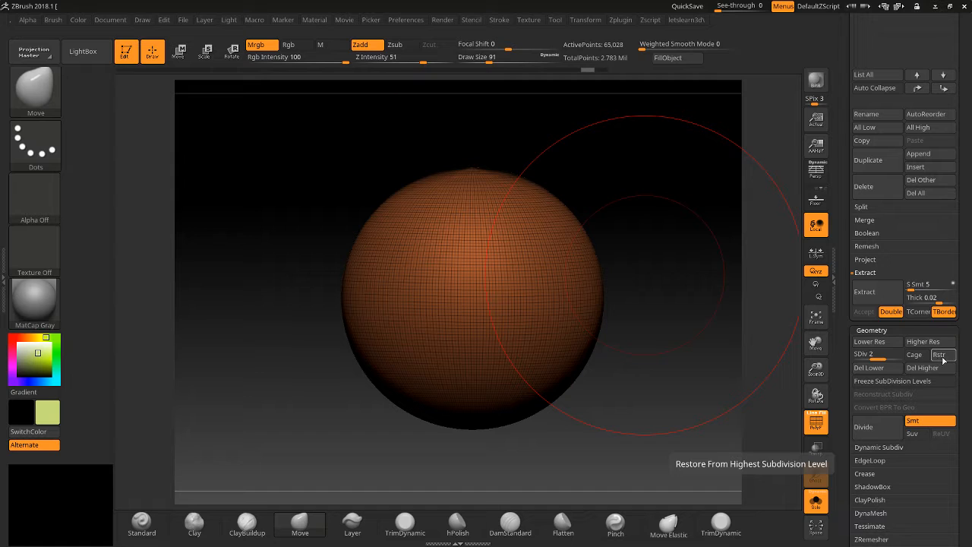
key(ctrl)
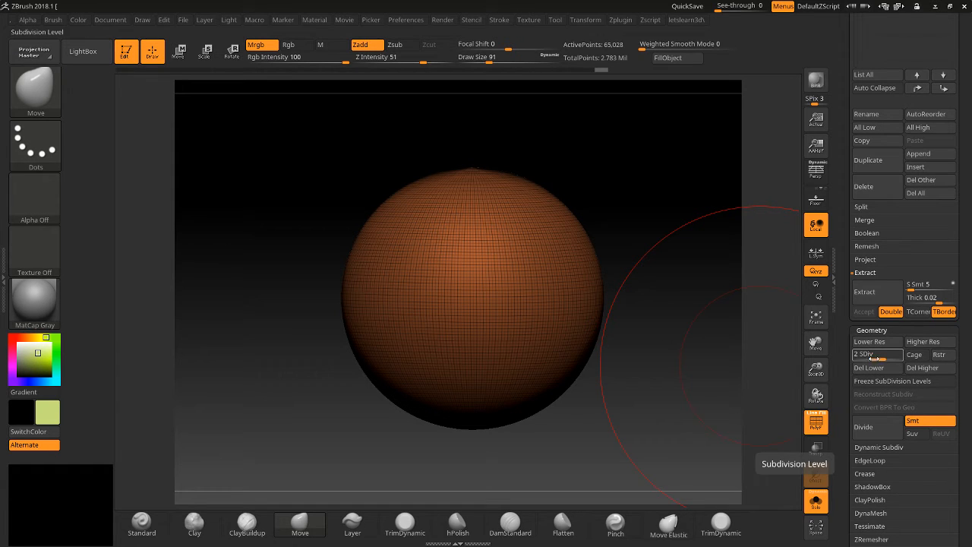
Return the eyeball from subdivision level 3 to level 2, delete the higher level, and switch between levels 1 and 2.
click(890, 355)
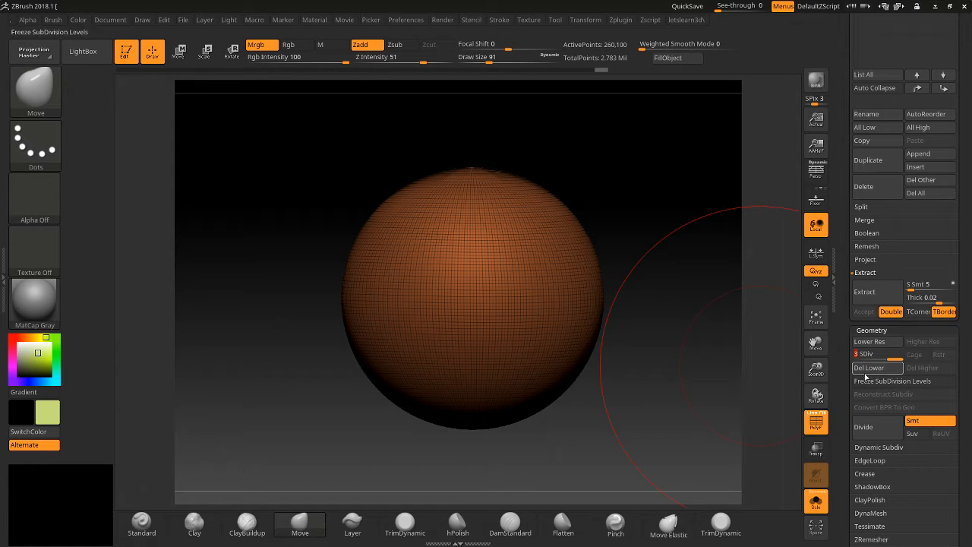
click(875, 355)
click(863, 369)
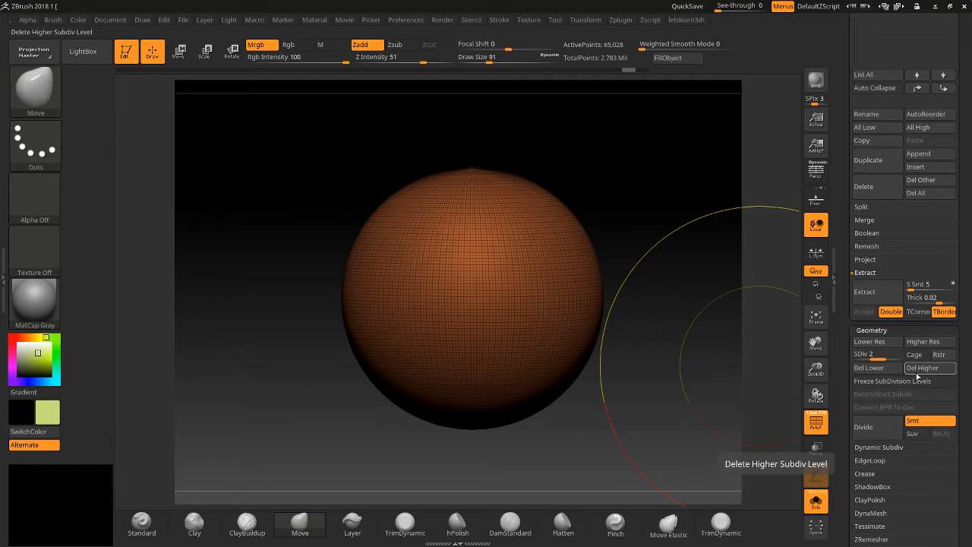
click(919, 369)
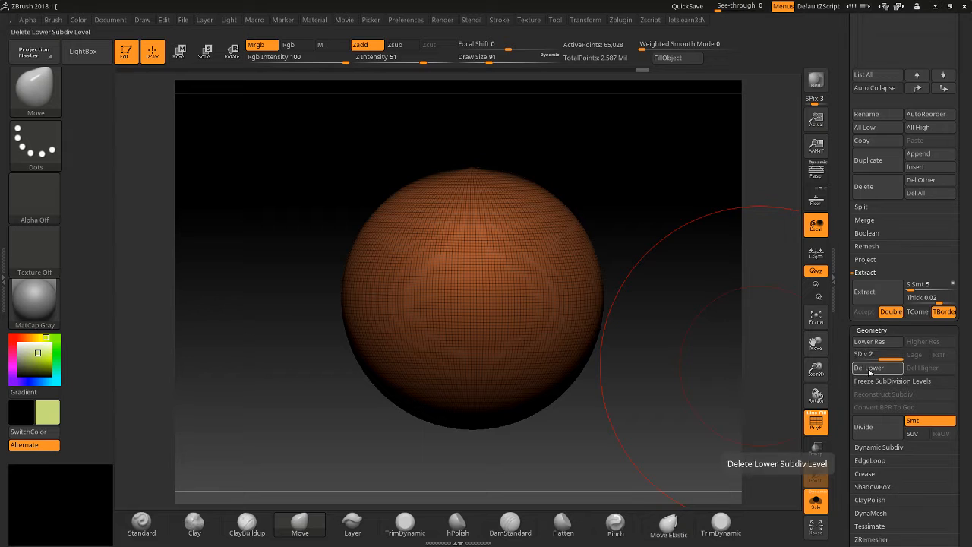
drag(884, 357, 865, 356)
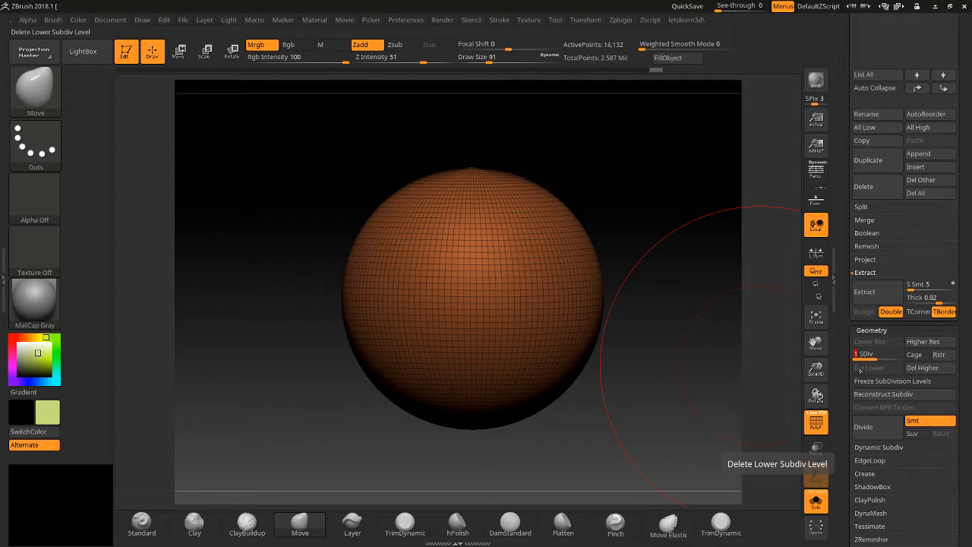
key(d)
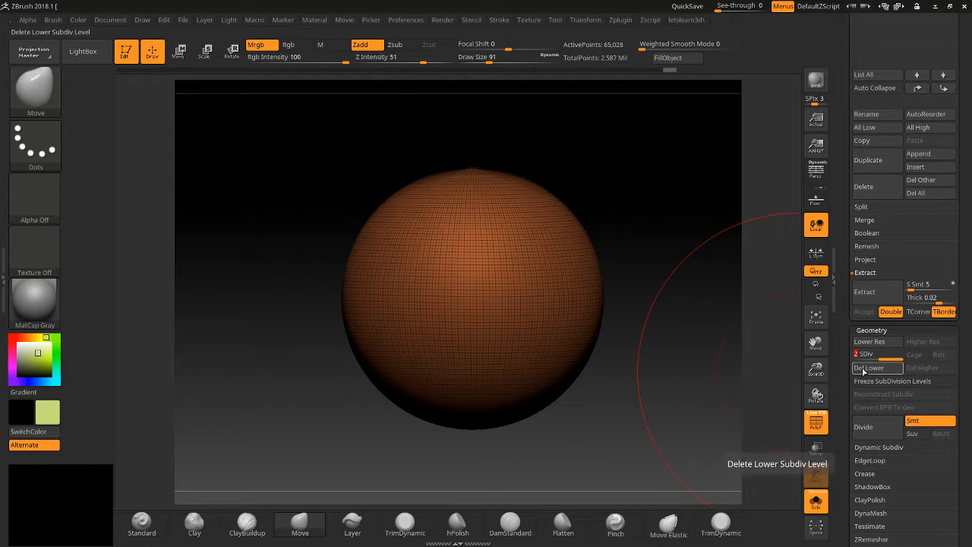
Delete the eyeball's lower subdivision level, then undo both the lower-level and higher-level deletions.
click(868, 368)
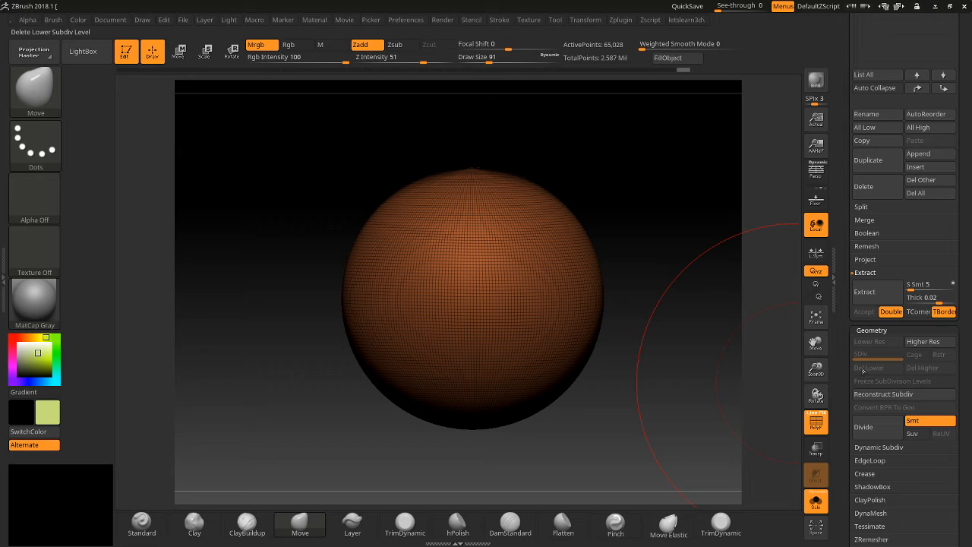
key(ctrl+z)
key(ctrl+z)
key(ctrl+z)
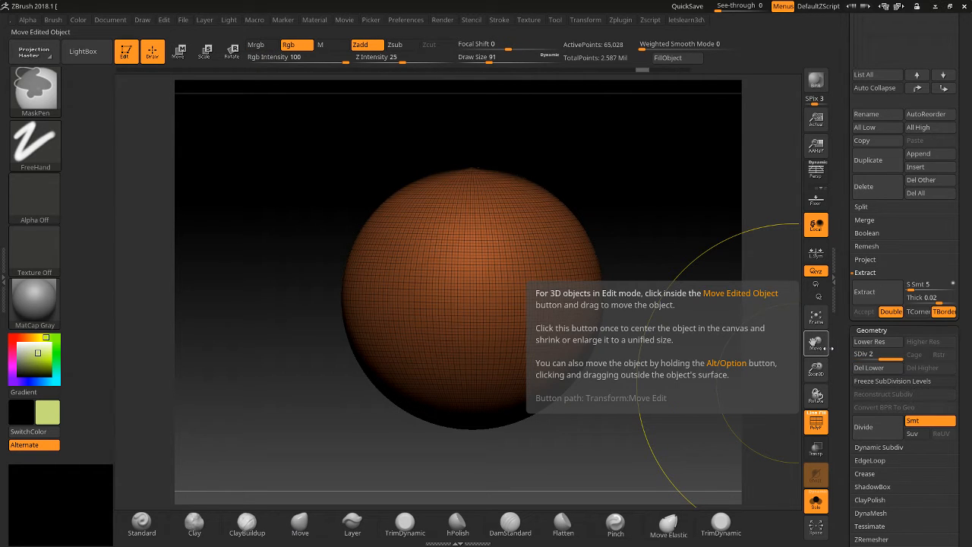
key(ctrl+z)
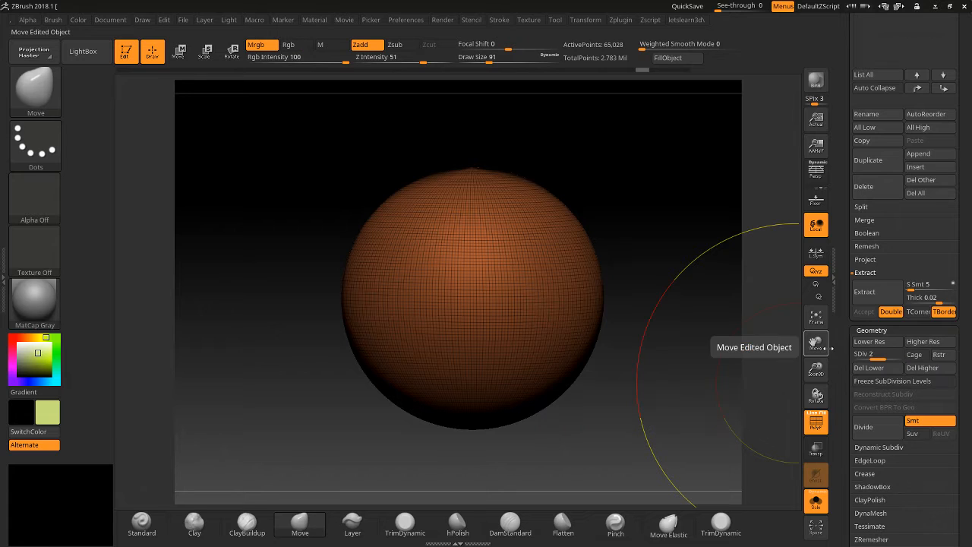
Delete the eyeball's higher levels from subdivision level 1 and try reconstructing a lower subdivision.
drag(877, 357, 858, 357)
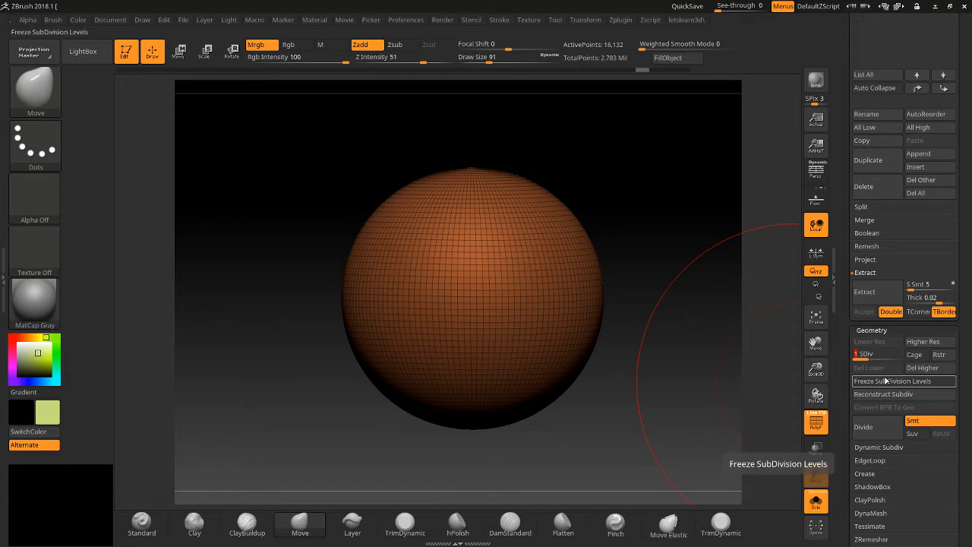
key(ctrl)
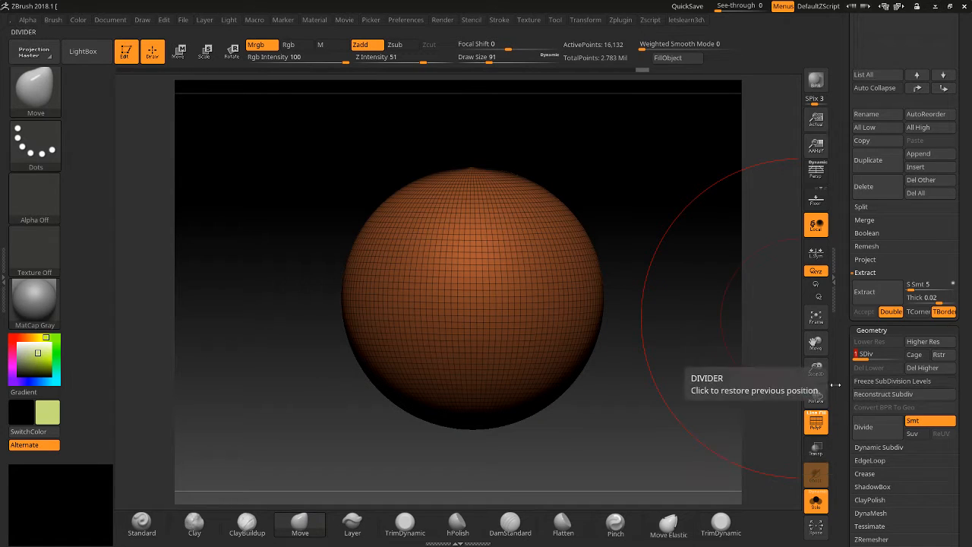
click(917, 371)
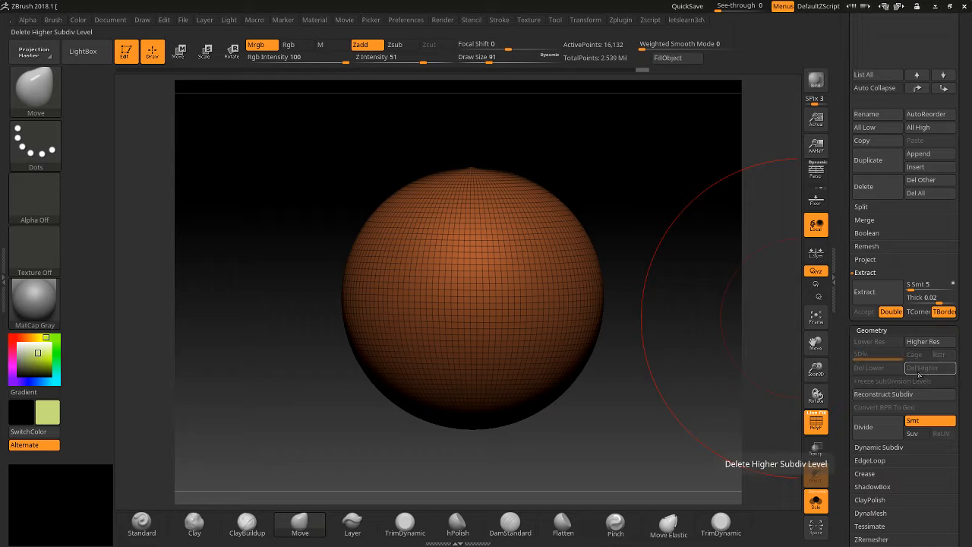
click(882, 397)
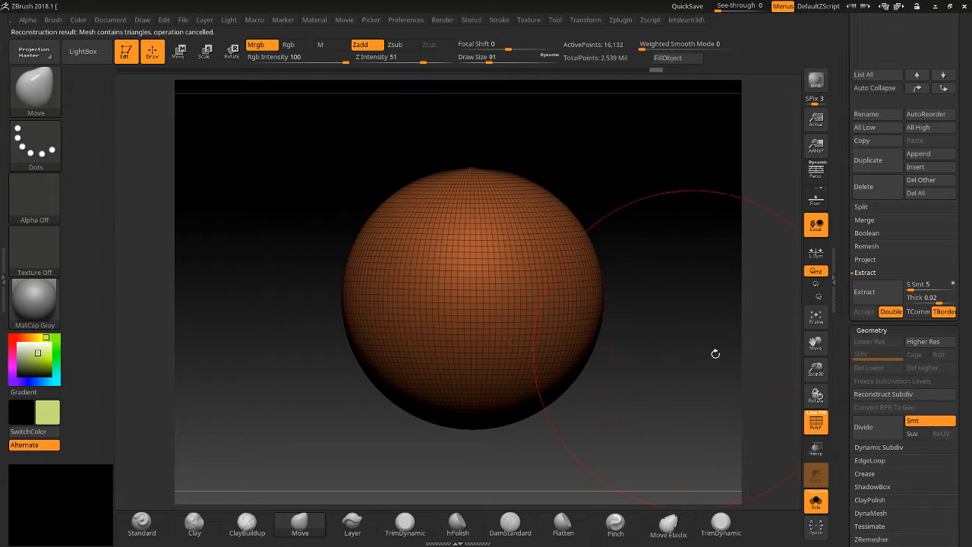
drag(817, 373, 817, 375)
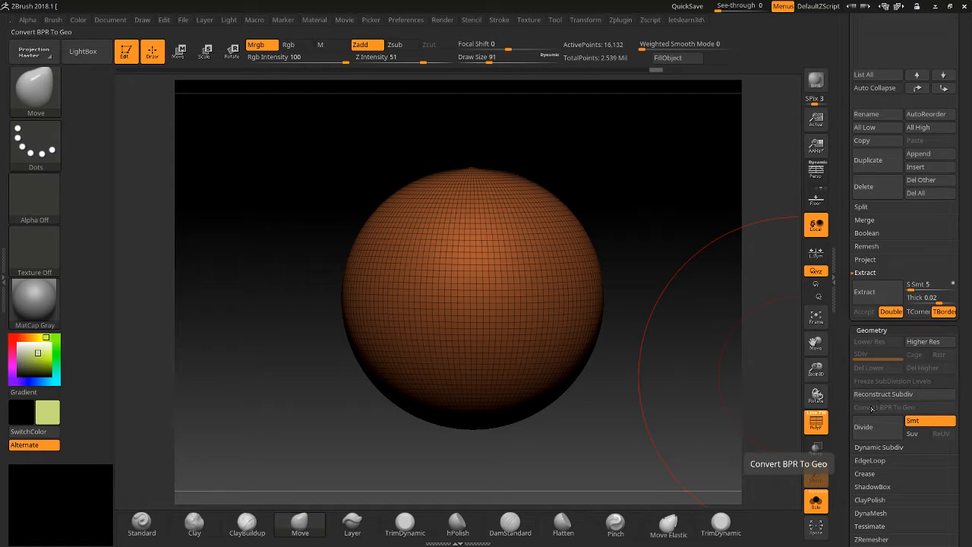
Undo the higher-level deletion and bring the eyeball back to subdivision level 3.
key(ctrl+z)
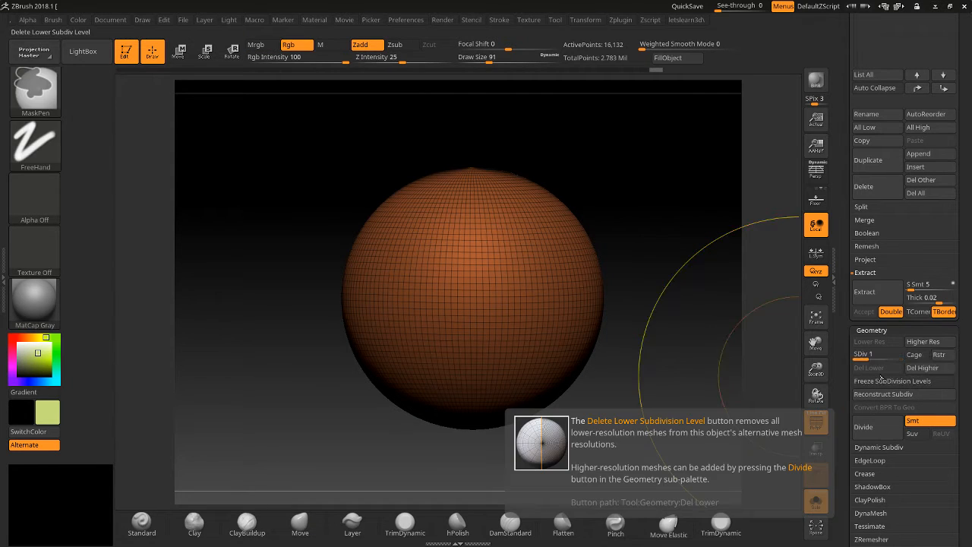
key(ctrl+z)
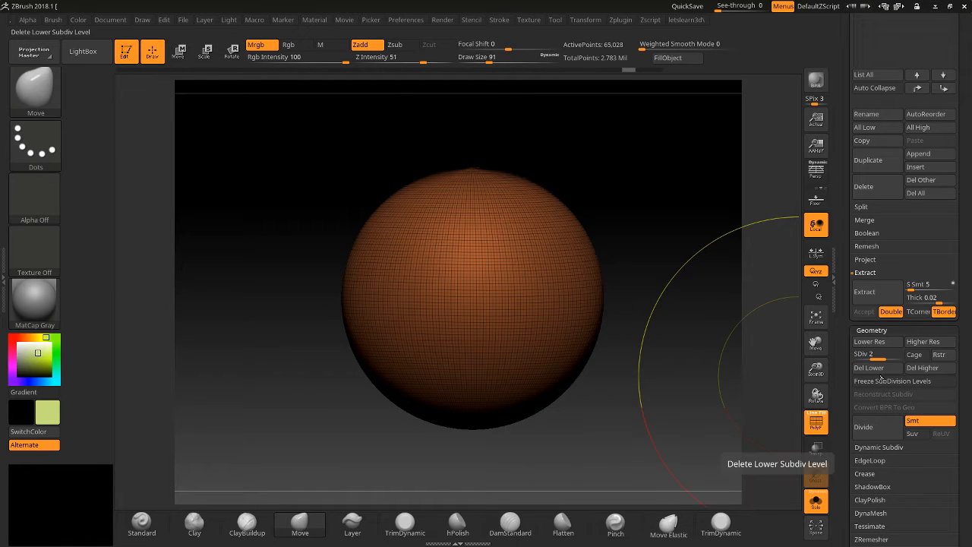
key(ctrl+z)
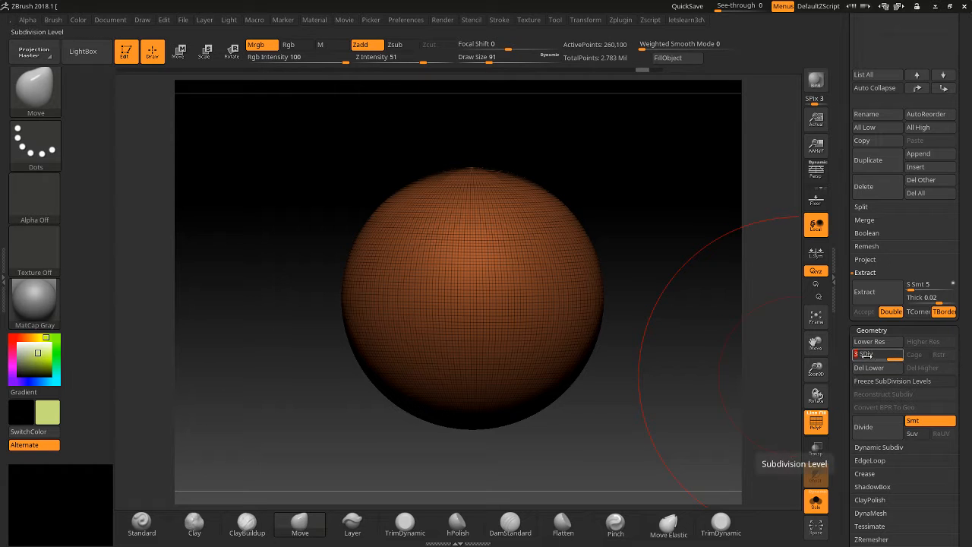
Delete all subdivision levels below level 3 and rebuild the eyeball's lower levels with repeated Reconstruct Subdiv operations.
click(874, 368)
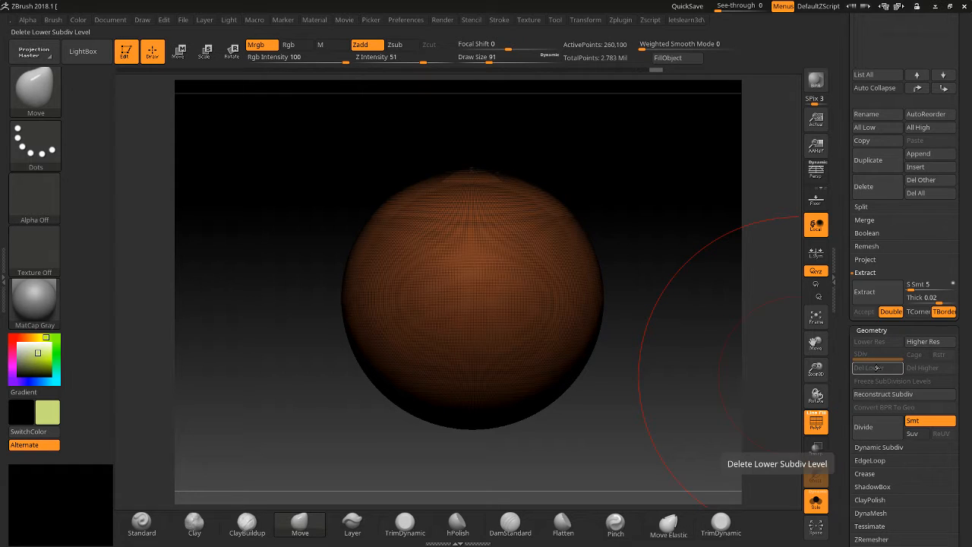
click(864, 395)
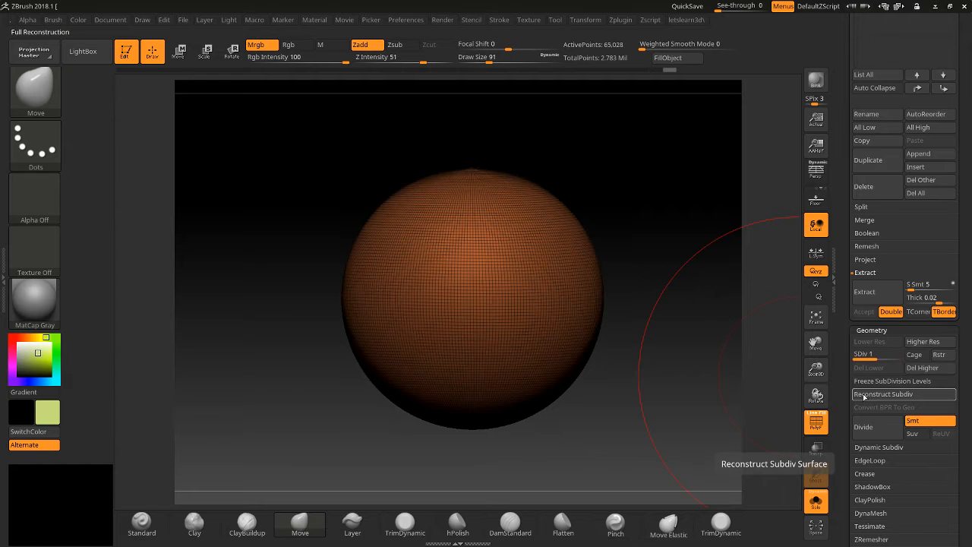
drag(815, 368, 856, 376)
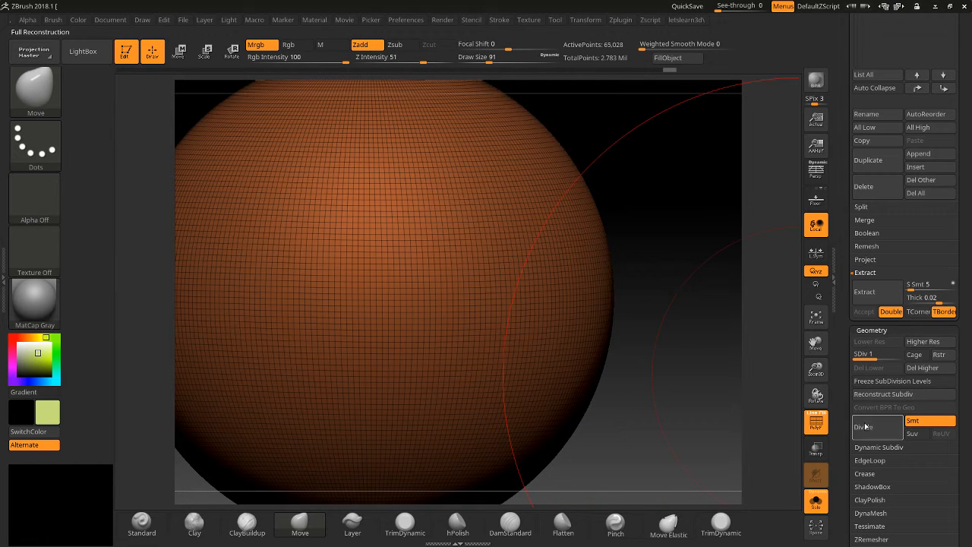
click(871, 396)
click(870, 402)
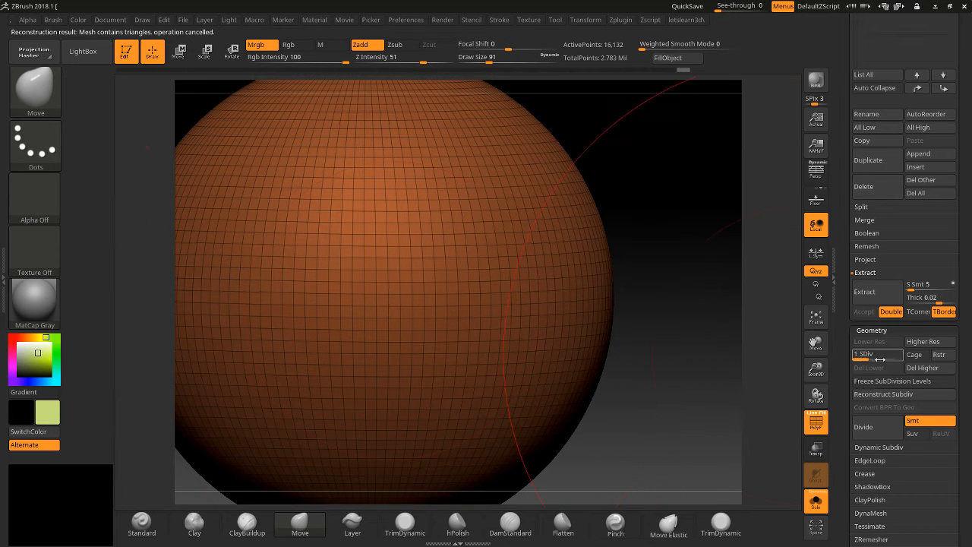
Delete the eyeball's higher subdivision levels from level 1 and divide the remaining mesh once to subdivision level 2.
click(923, 367)
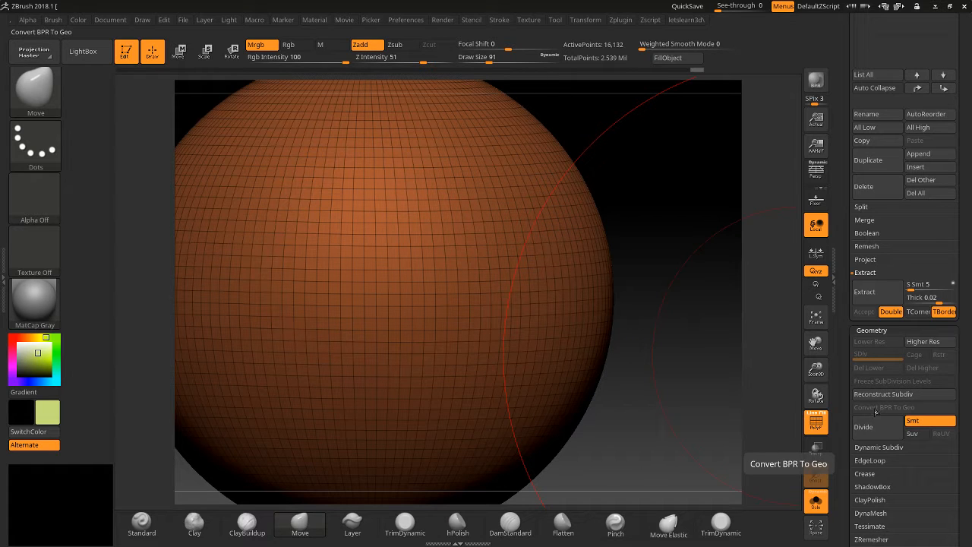
key(ctrl)
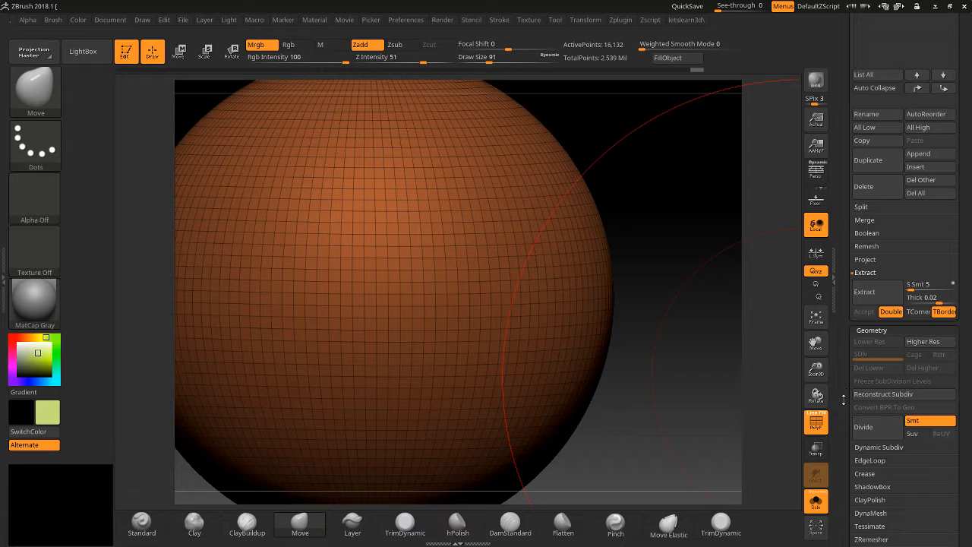
drag(843, 386, 845, 325)
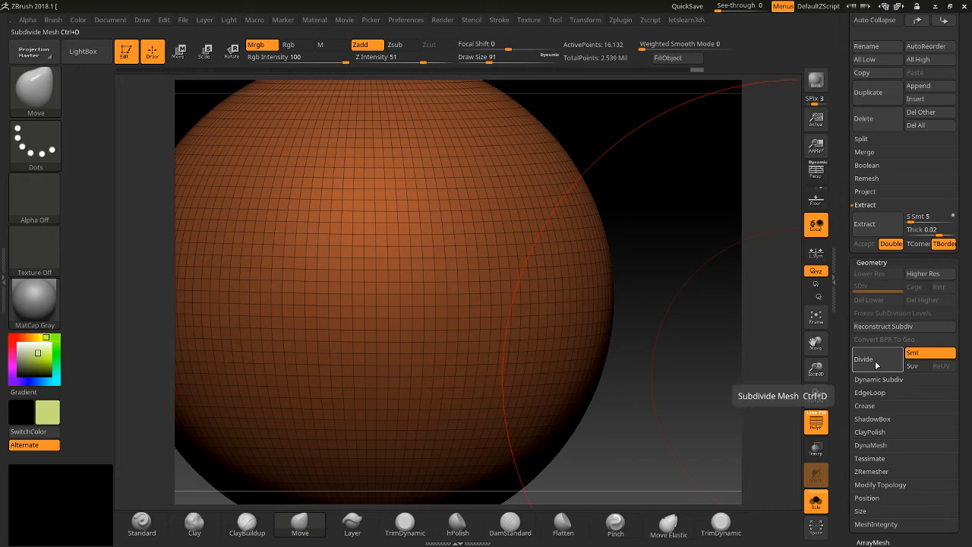
click(866, 359)
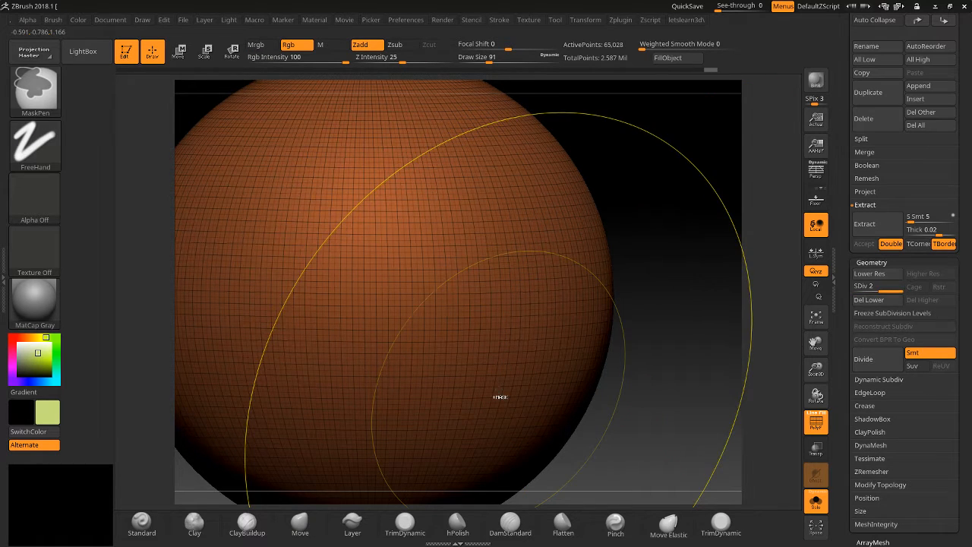
Step the eyeball between subdivision levels 1 and 2, and subdivide it twice more to level 4.
key(shift+d)
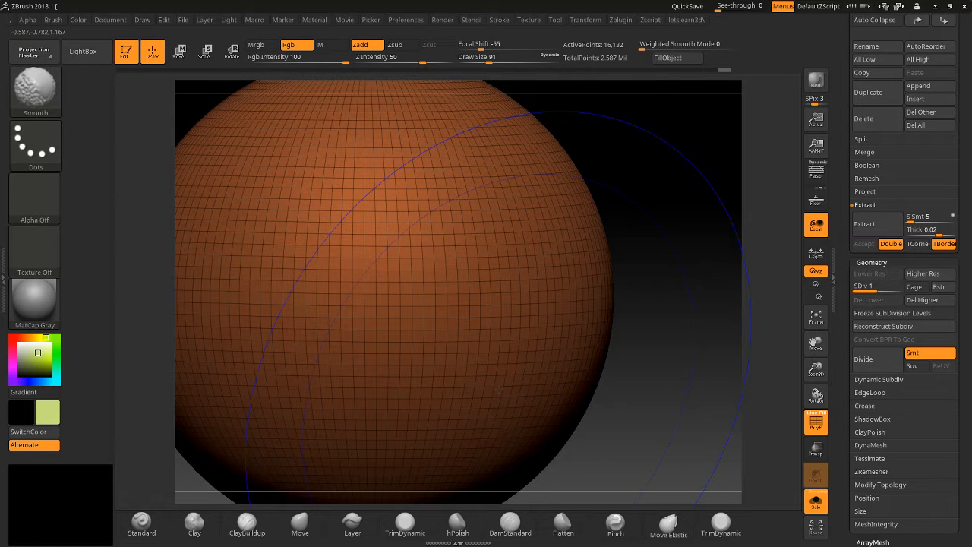
key(d)
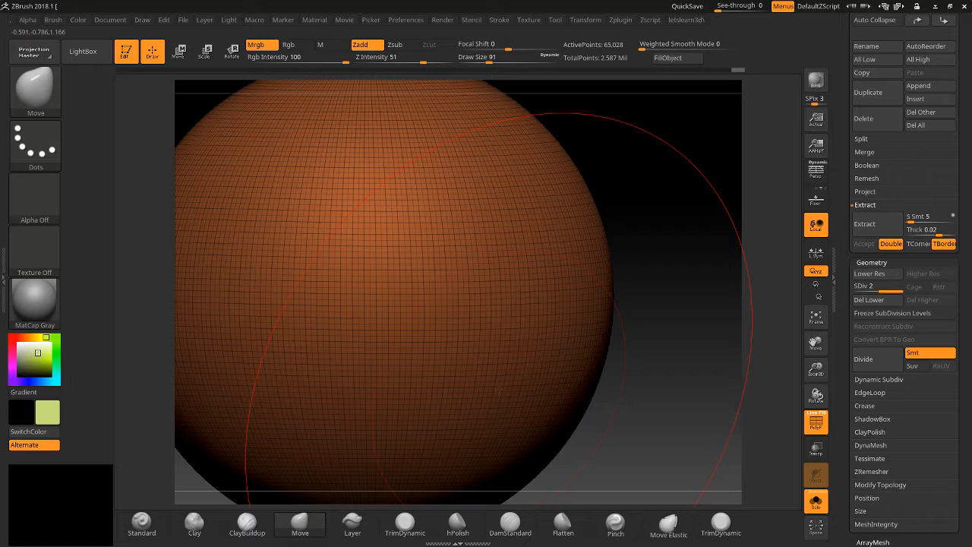
key(ctrl)
key(ctrl+d)
key(ctrl+d)
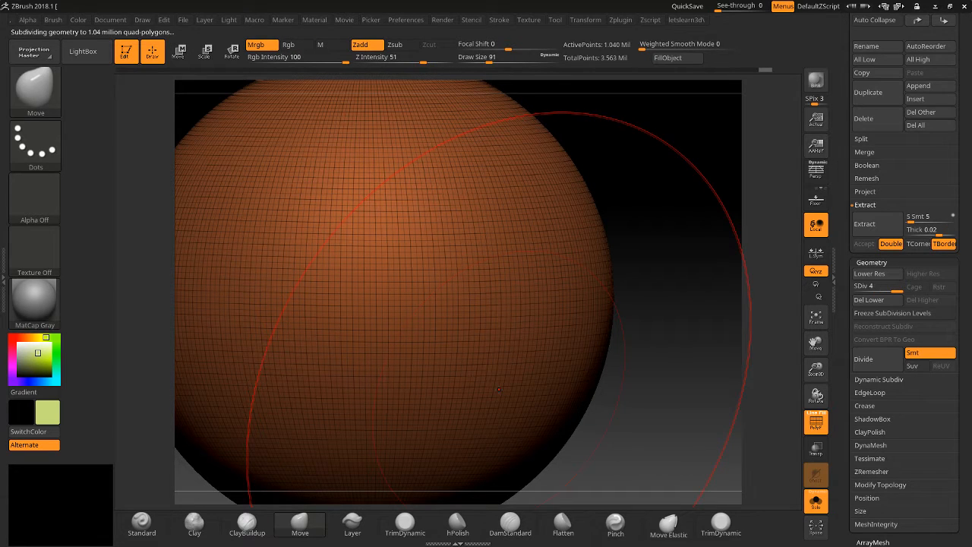
Step the eyeball down and up through its subdivision levels to compare mesh density, ending on level 1.
key(shift)
key(shift+d)
key(shift+d)
key(shift+d)
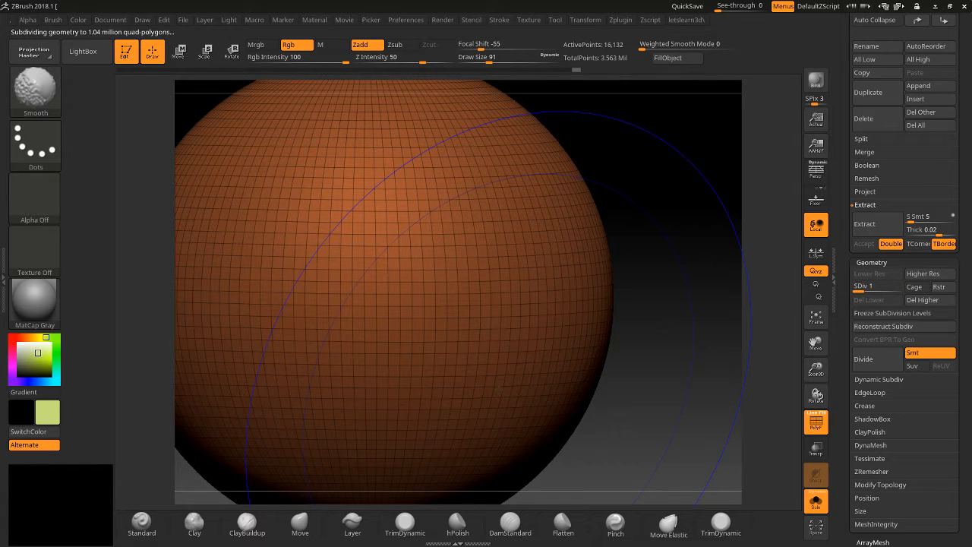
key(d)
key(d)
key(d)
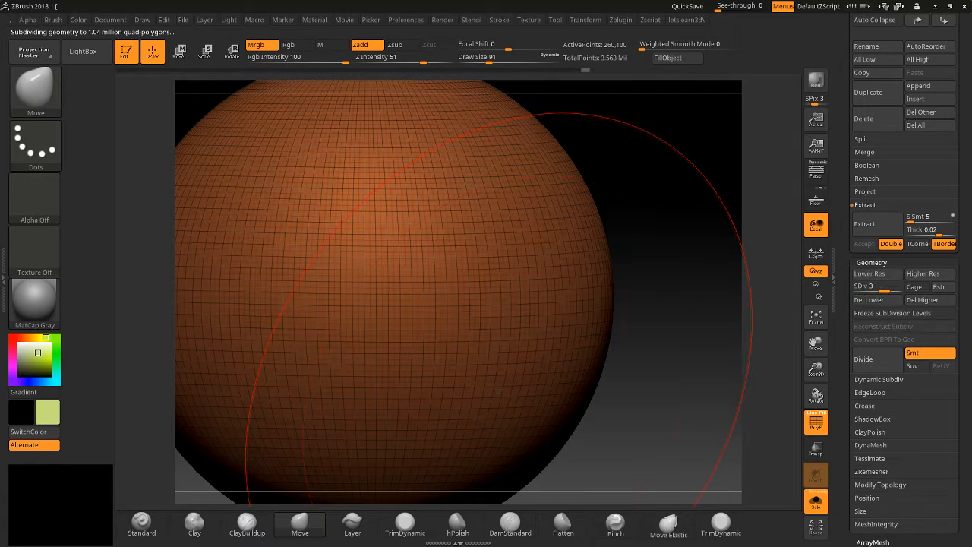
key(shift)
key(shift+d)
key(shift+d)
key(shift+d)
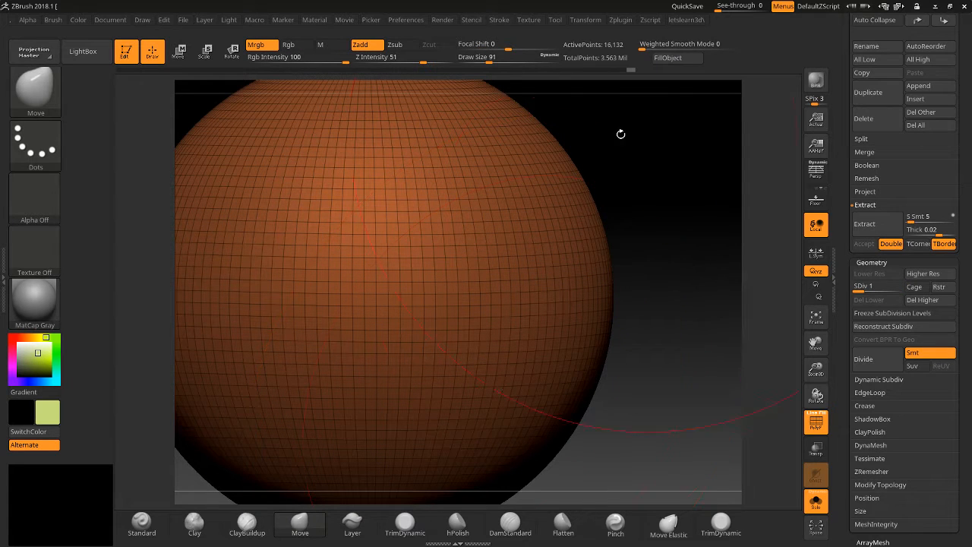
Delete all of the eyeball's subdivision levels above level 1.
drag(814, 368, 858, 358)
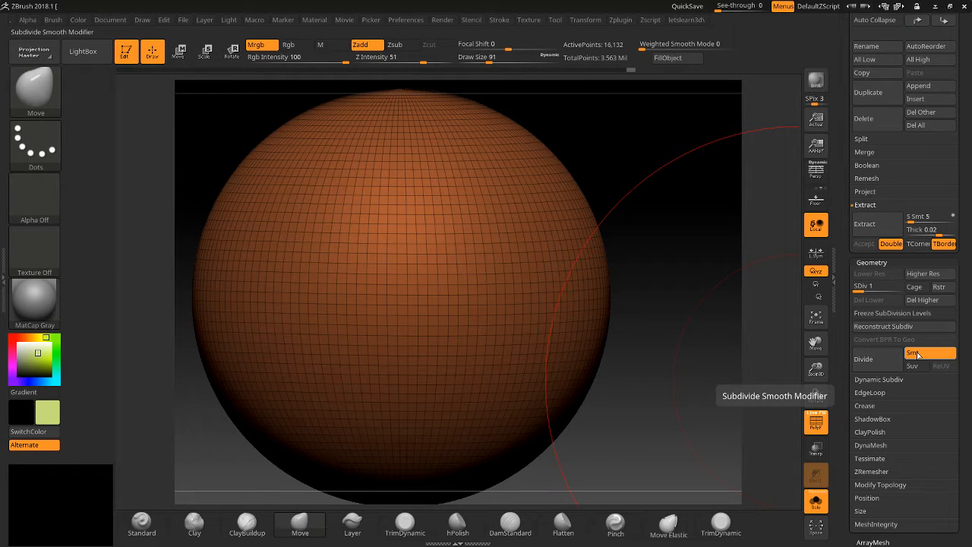
drag(815, 368, 811, 362)
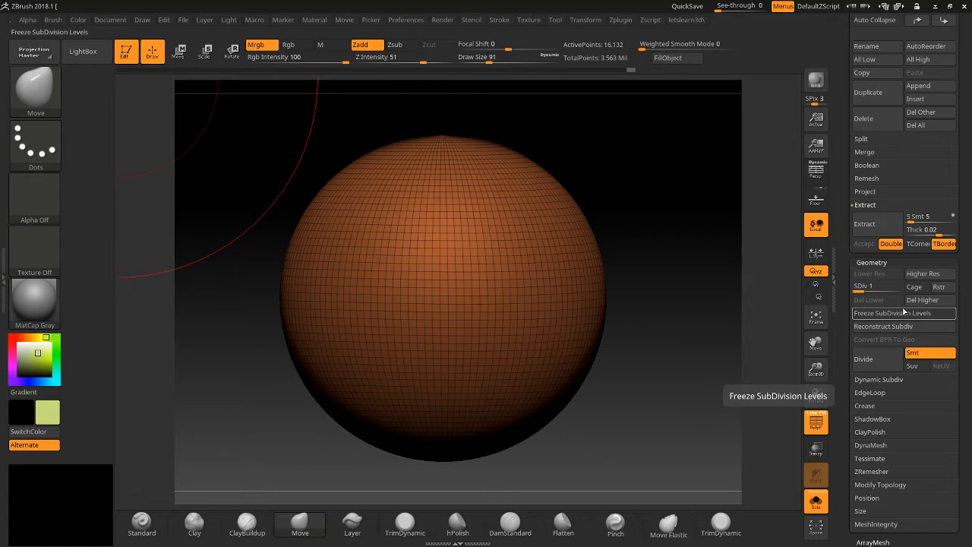
click(926, 304)
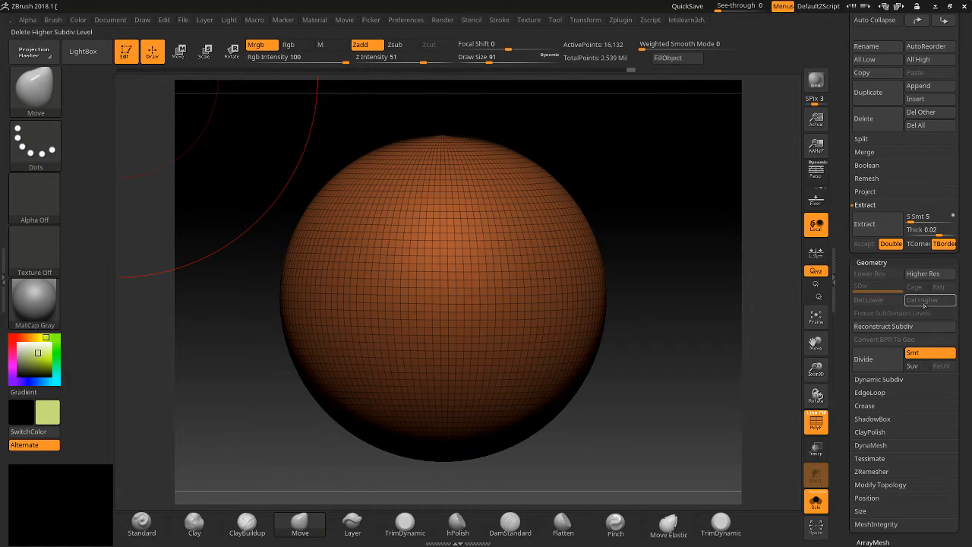
Turn off the eyeball's wireframe display and exit Solo mode to show the whole dinosaur head.
click(816, 422)
click(812, 498)
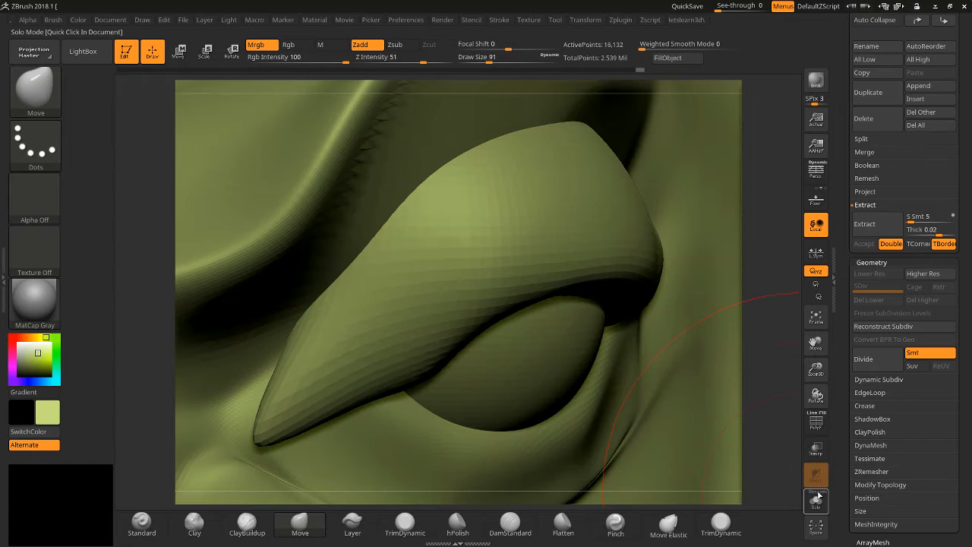
Append a Cube3D mesh as a new subtool to the dinosaur head.
drag(816, 370, 838, 164)
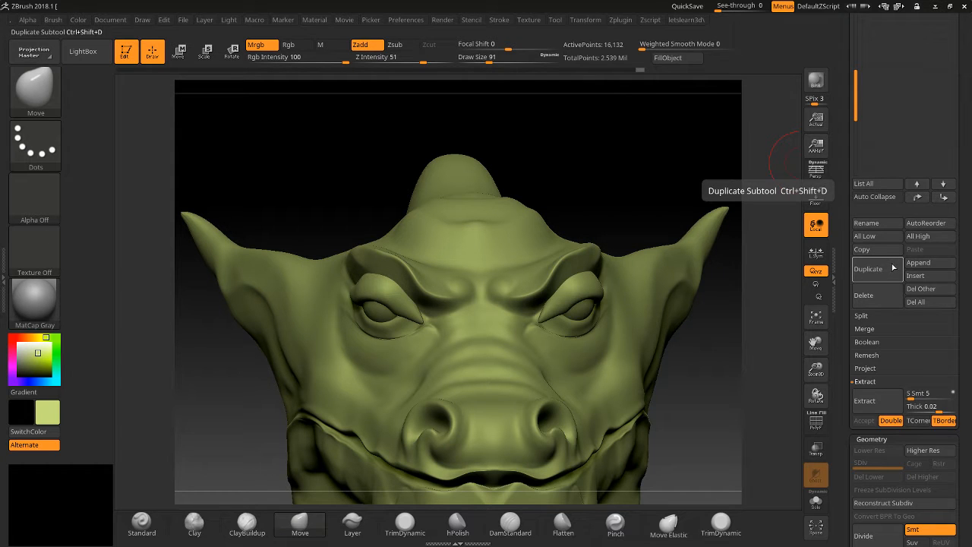
click(916, 265)
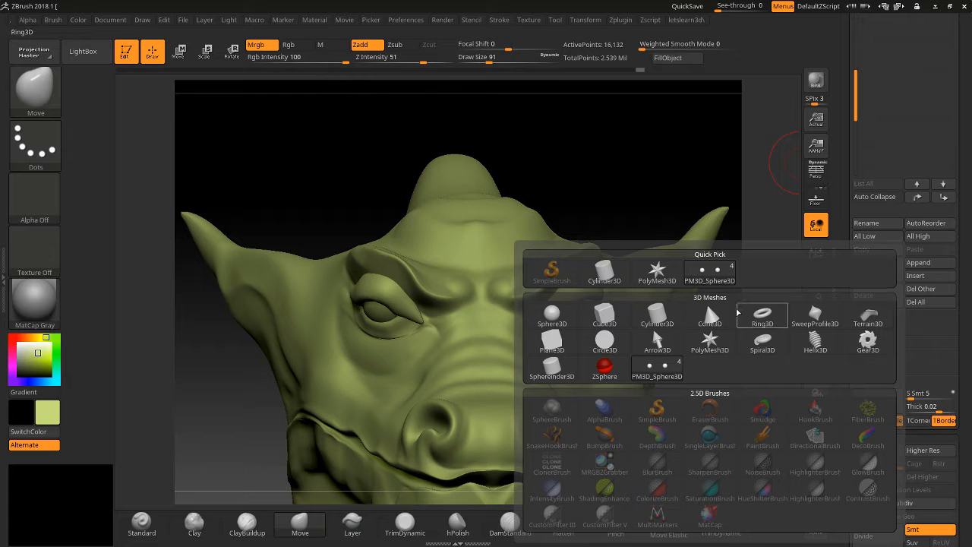
mouse_move(733, 318)
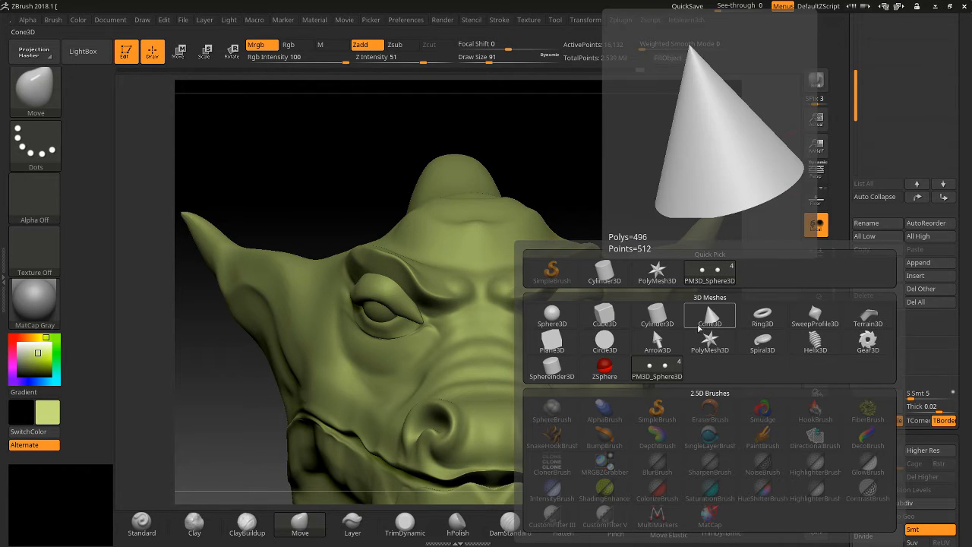
click(600, 317)
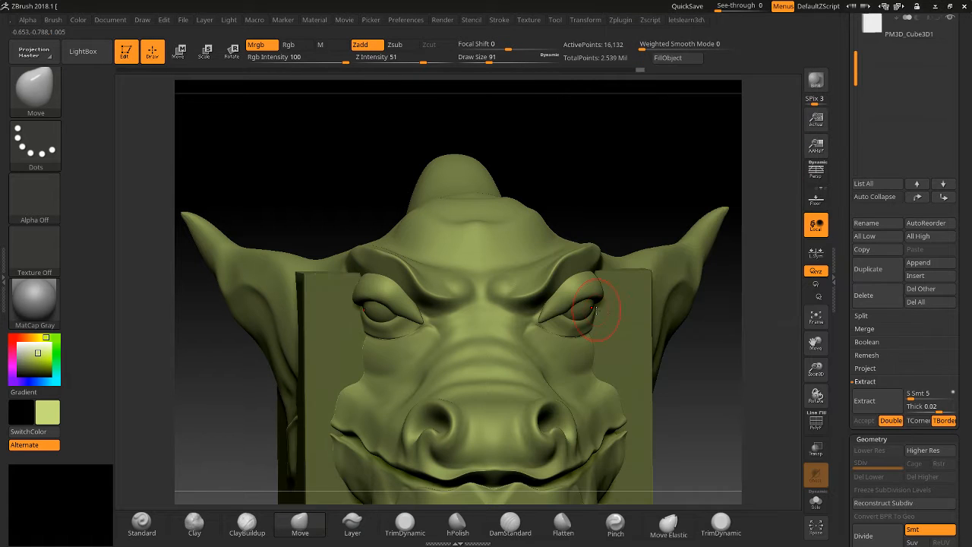
Make the appended cube the active subtool, isolate it in Solo mode, and show its polygon wireframe.
drag(866, 64, 871, 104)
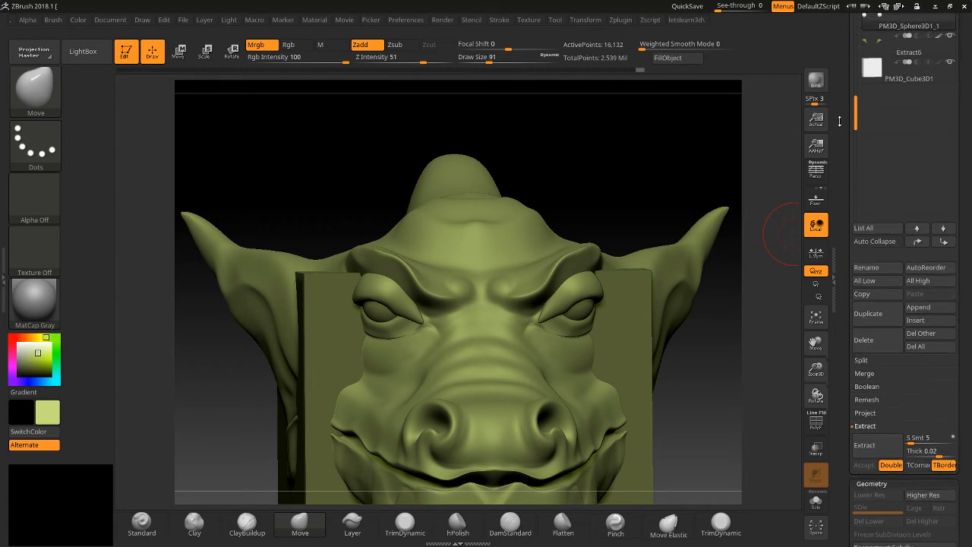
click(874, 71)
click(815, 501)
drag(815, 369, 815, 326)
click(815, 420)
mouse_move(810, 401)
mouse_down()
mouse_move(695, 405)
mouse_move(787, 373)
mouse_up()
Remove the Preferences and letslearn3d palettes from below the Tool palette in the tray.
drag(844, 397, 854, 249)
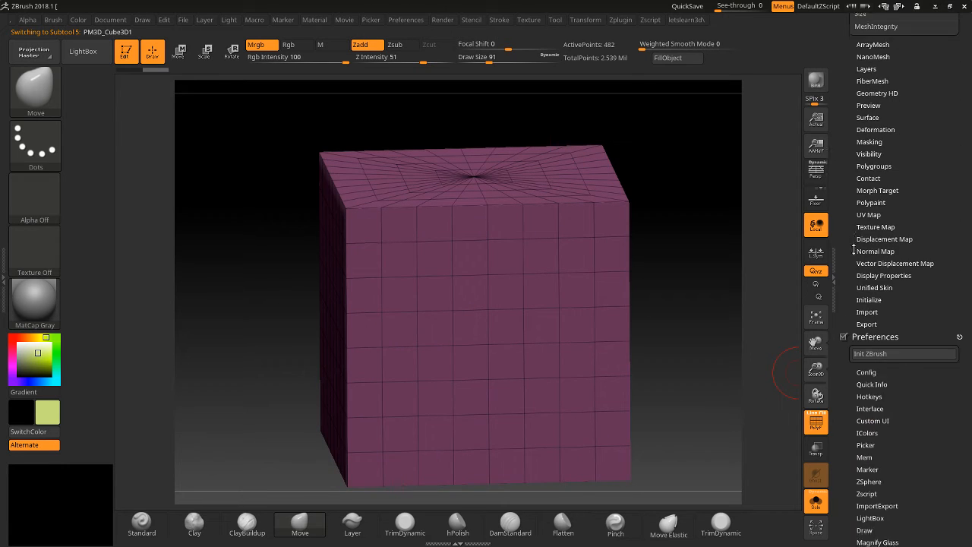
scroll(853, 249, down, 15)
scroll(851, 309, down, 5)
scroll(841, 337, up, 7)
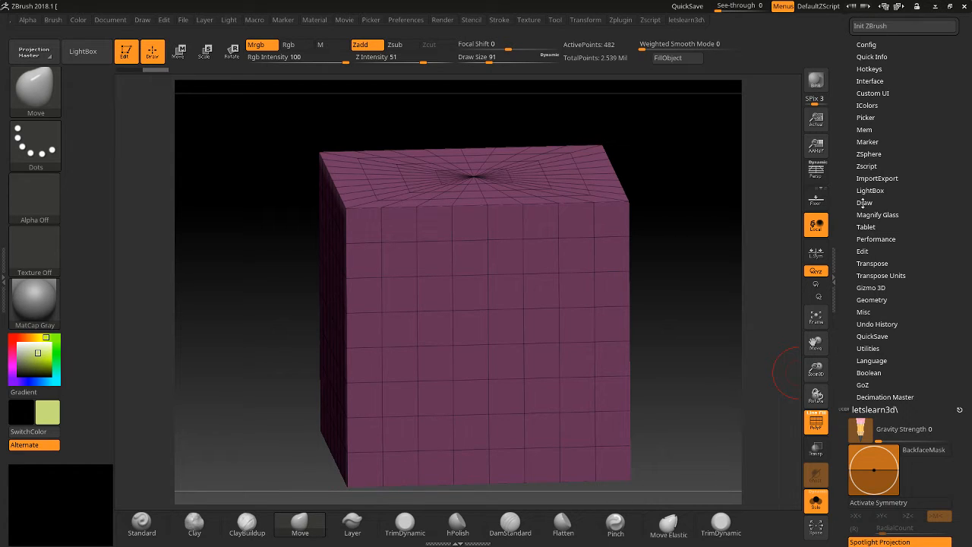
scroll(853, 190, up, 3)
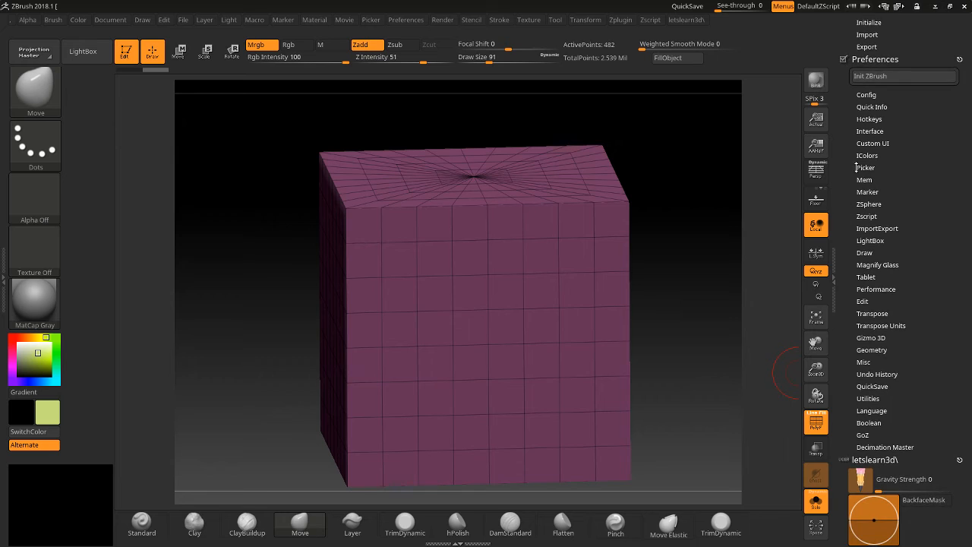
scroll(857, 167, up, 13)
scroll(844, 301, up, 1)
scroll(843, 377, up, 2)
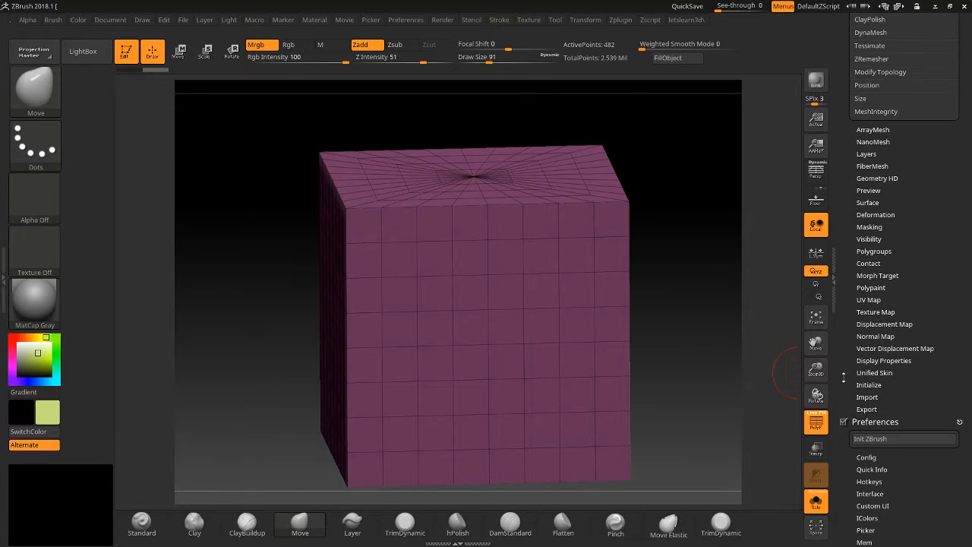
click(958, 422)
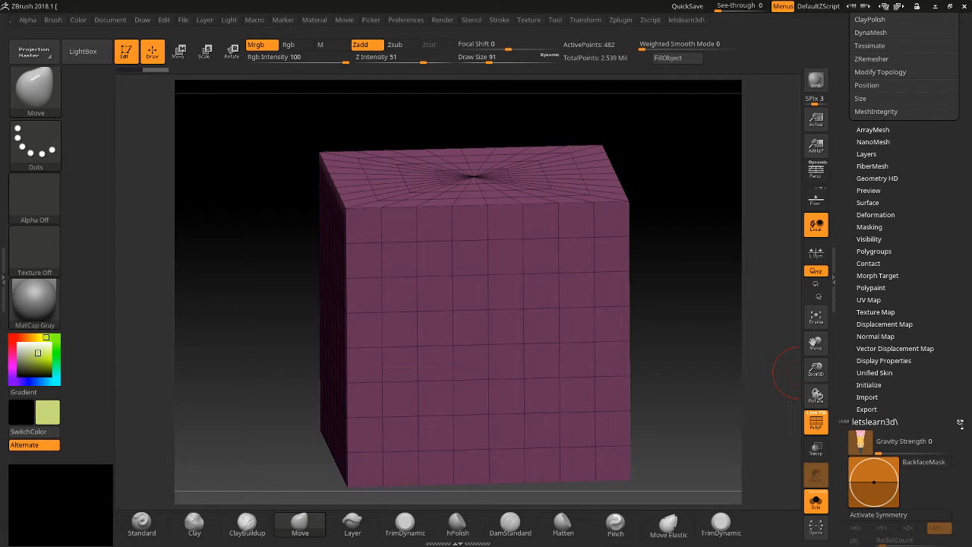
click(958, 422)
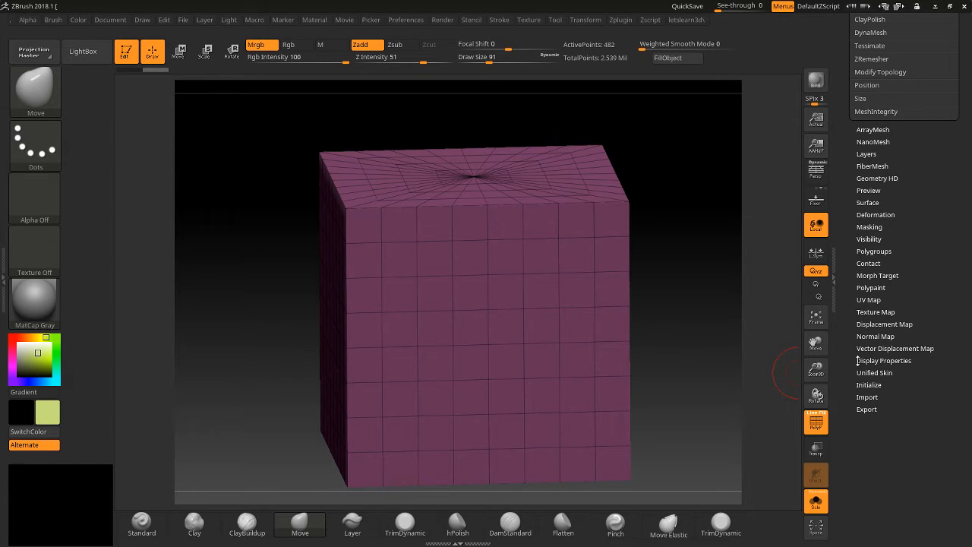
Reinitialize the appended cube as a QCube with X, Y and Z resolution 2, and subdivide it once.
click(866, 384)
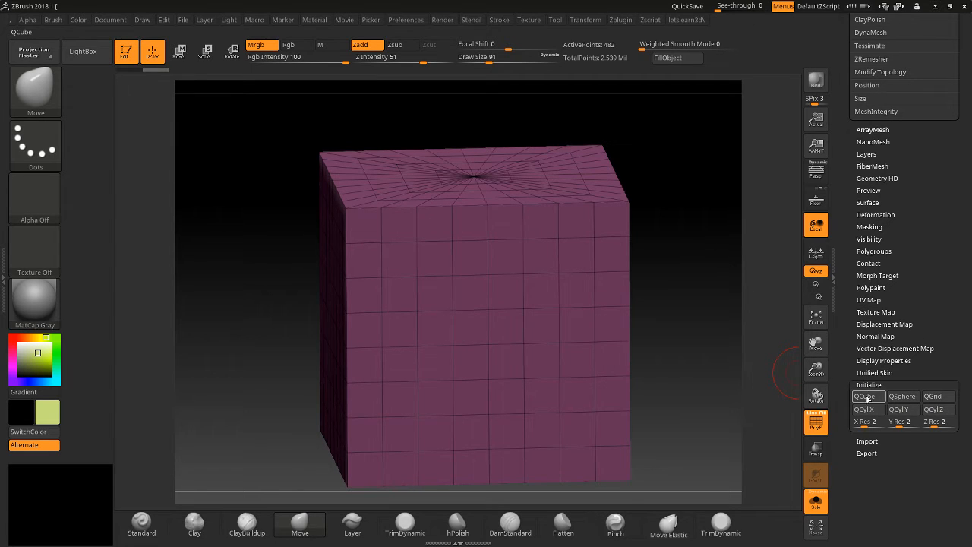
click(867, 396)
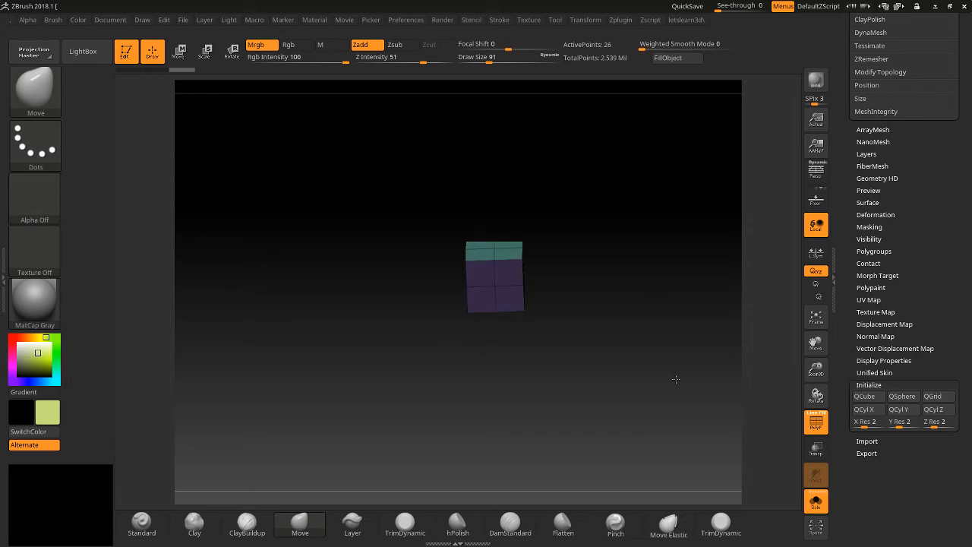
key(ctrl)
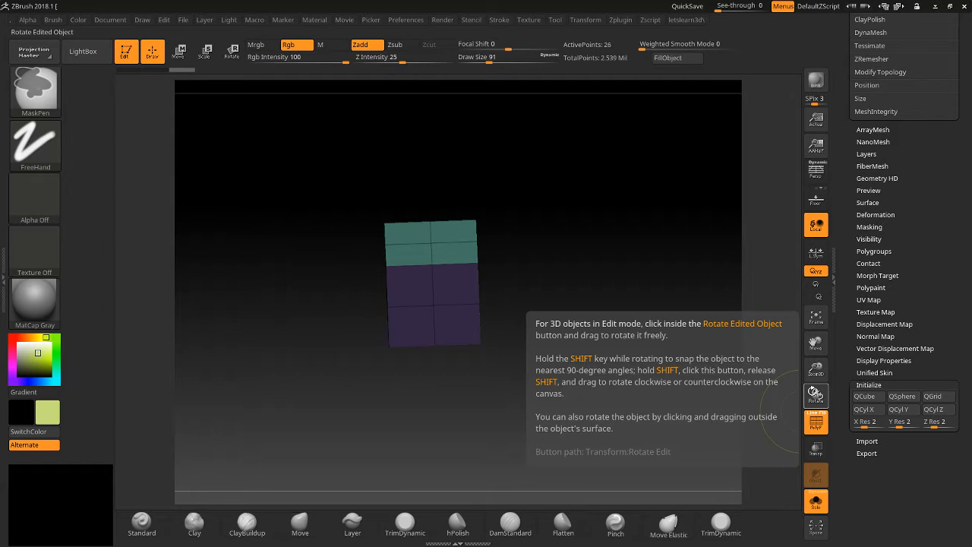
key(ctrl+d)
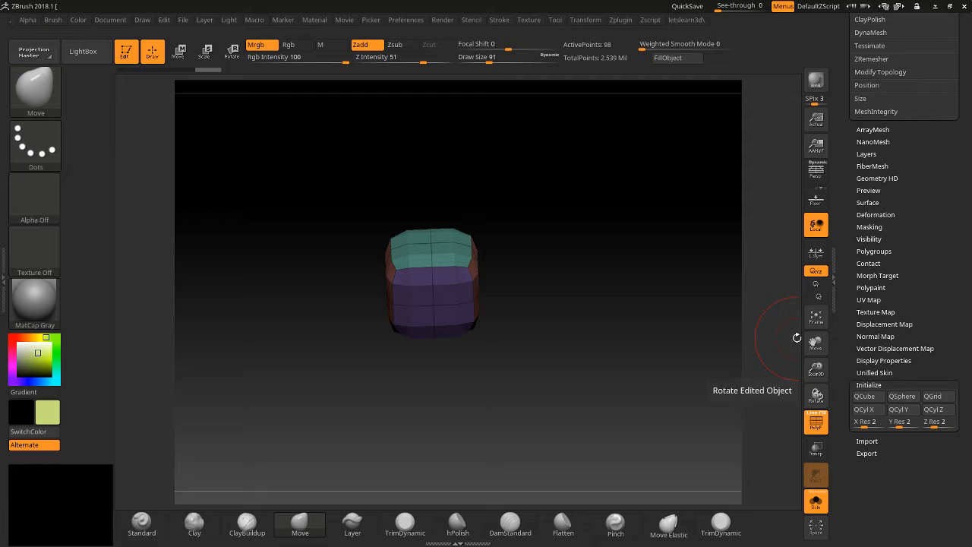
Drop the QCube to its lower subdivision level and try to subdivide it from there.
mouse_move(815, 370)
mouse_down()
mouse_move(806, 425)
mouse_move(809, 395)
mouse_up()
drag(815, 344, 852, 354)
drag(710, 414, 770, 399)
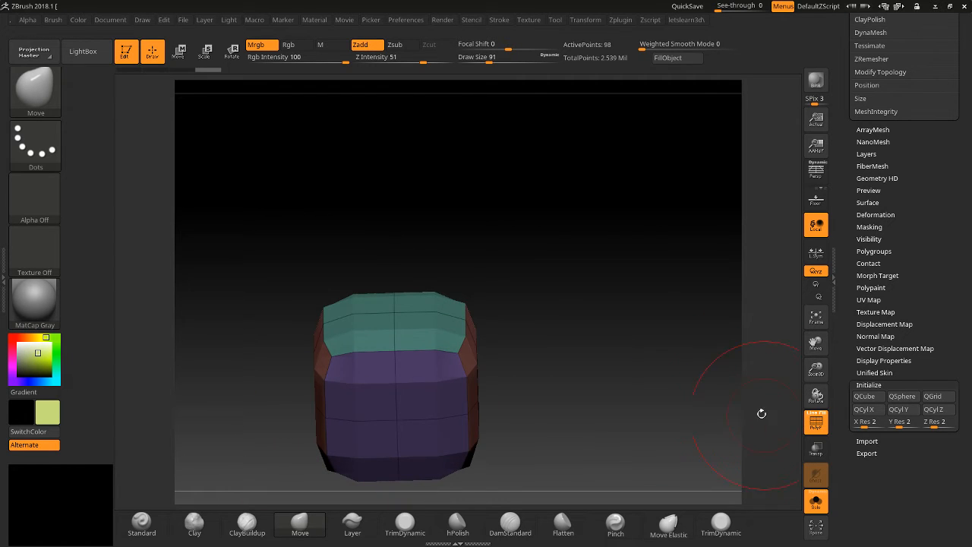
drag(816, 344, 873, 254)
mouse_move(705, 346)
mouse_down()
mouse_move(650, 364)
mouse_move(680, 371)
mouse_move(677, 342)
mouse_up()
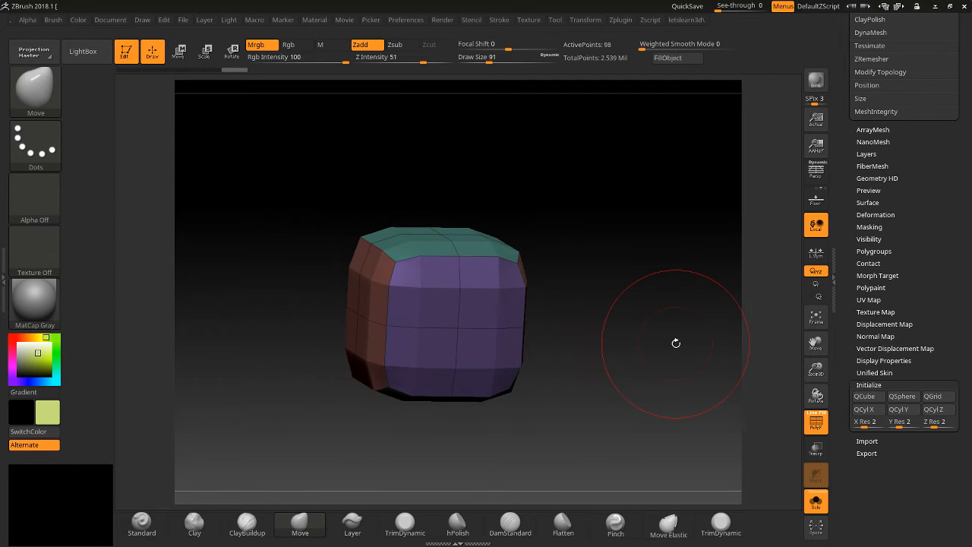
key(shift+d)
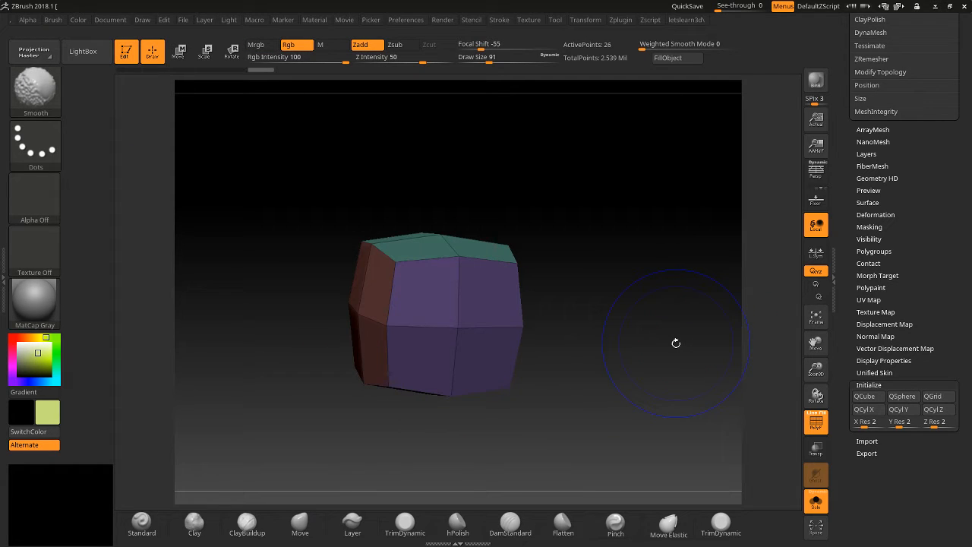
mouse_move(676, 316)
mouse_down()
mouse_move(657, 306)
mouse_move(665, 295)
mouse_up()
key(ctrl+d)
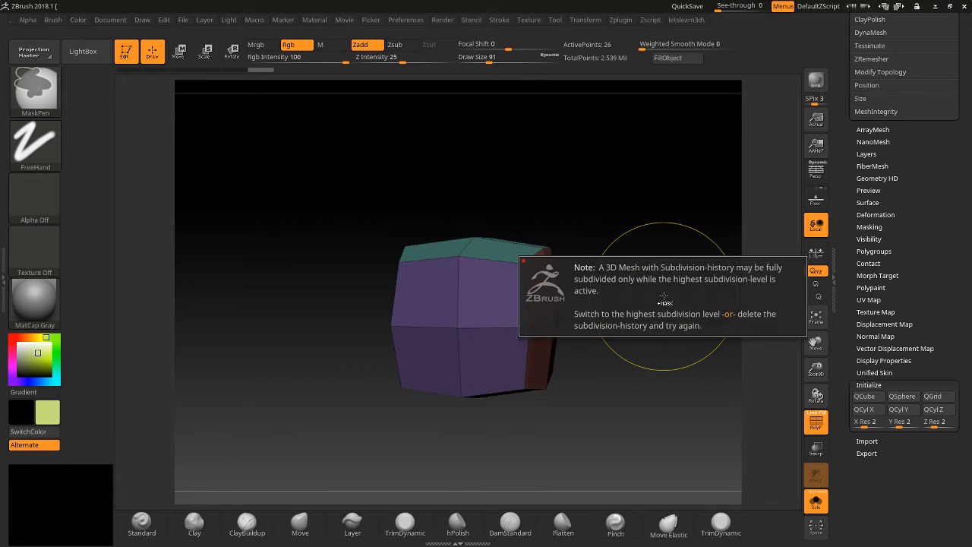
Switch the QCube repeatedly between its two subdivision levels to compare the shapes, ending on the lower one.
key(d)
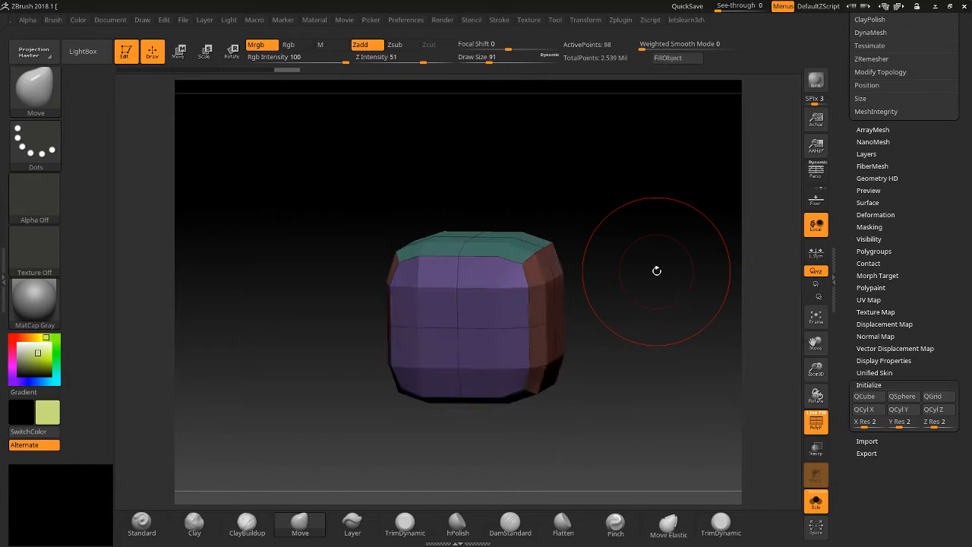
key(shift+d)
key(d)
key(shift+d)
key(d)
key(shift+d)
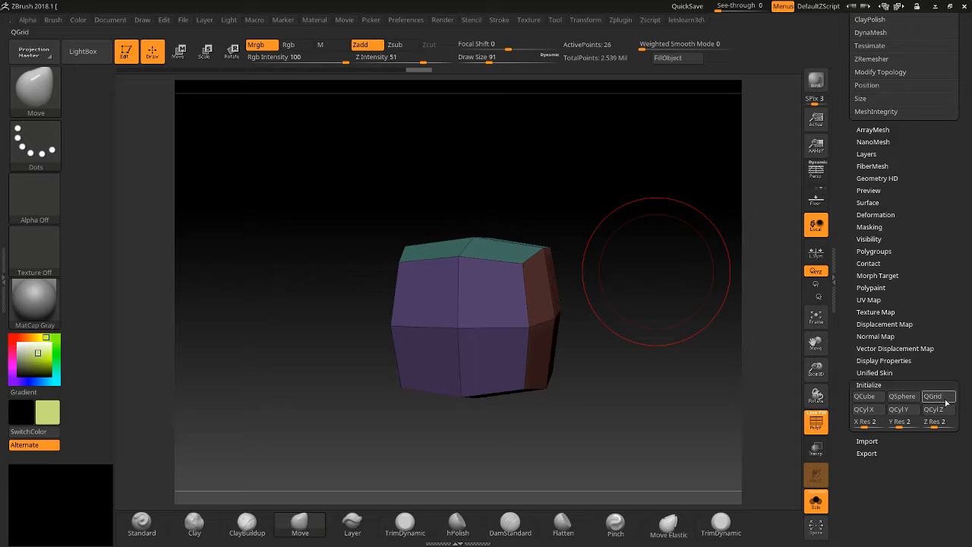
Freeze the QCube's subdivision levels and unfreeze them again.
click(864, 396)
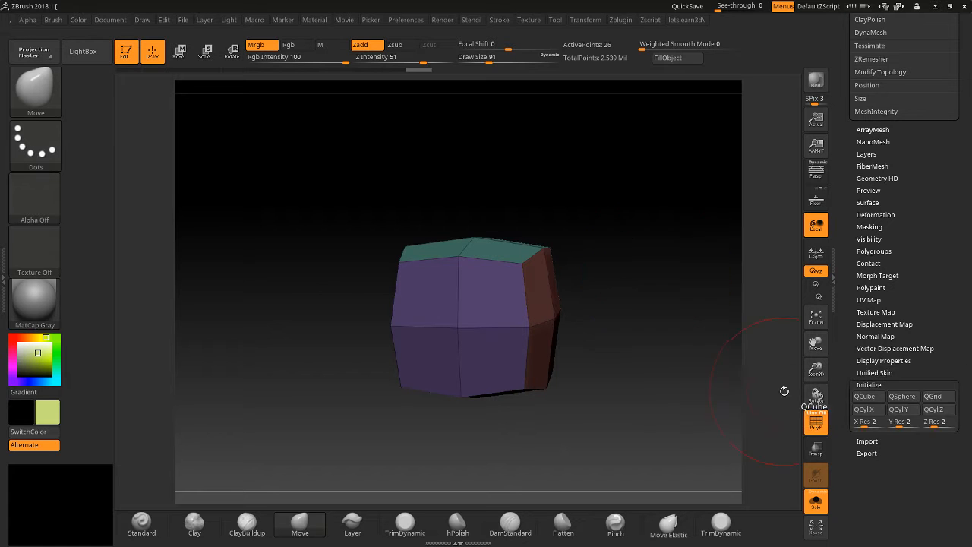
scroll(824, 333, up, 6)
scroll(823, 333, down, 1)
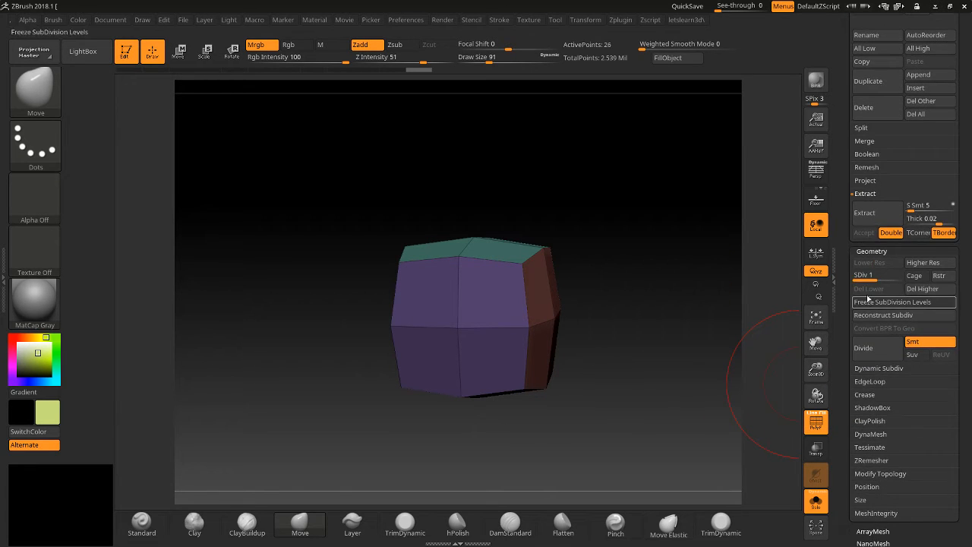
click(885, 309)
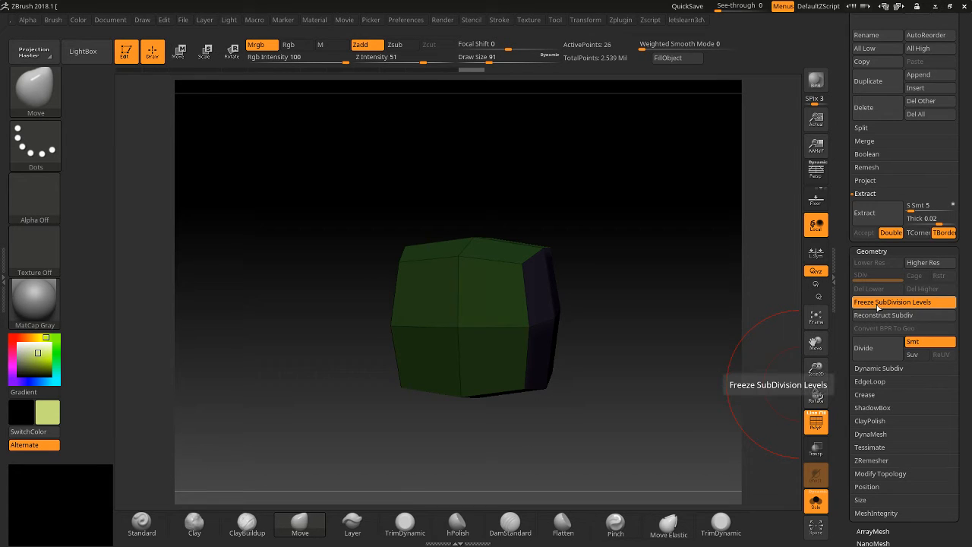
click(876, 306)
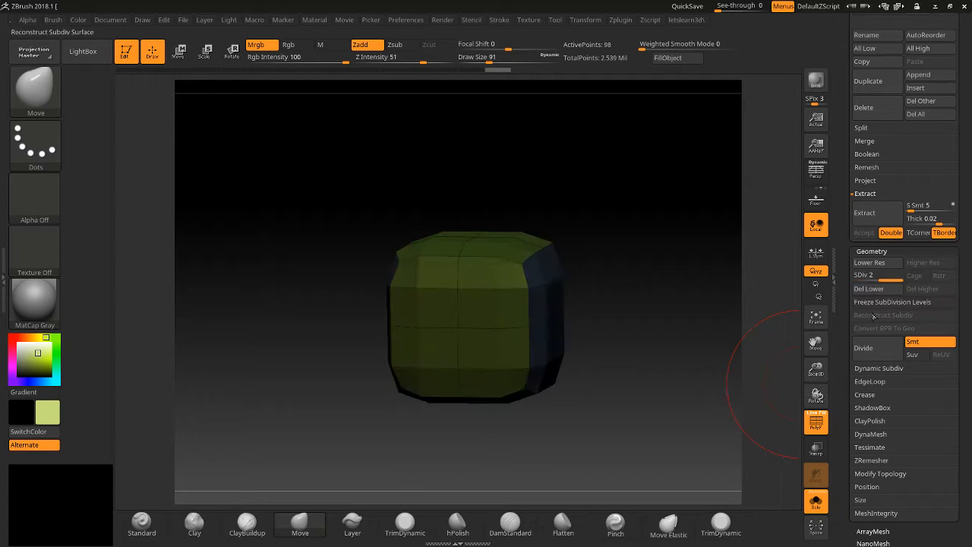
Reconstruct a coarser subdivision level from the QCube's lowest level and switch between the levels to compare the shapes.
click(859, 275)
click(875, 316)
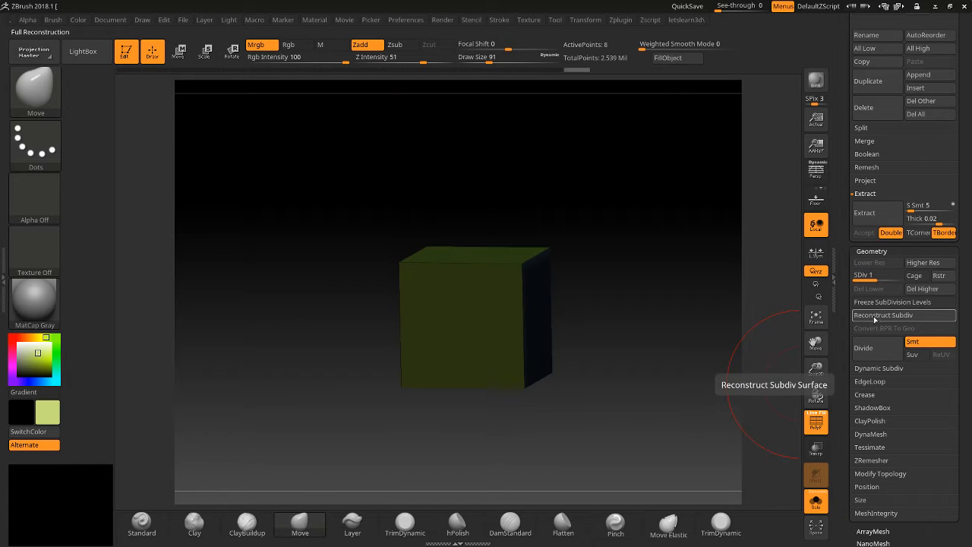
drag(649, 370, 681, 394)
key(d)
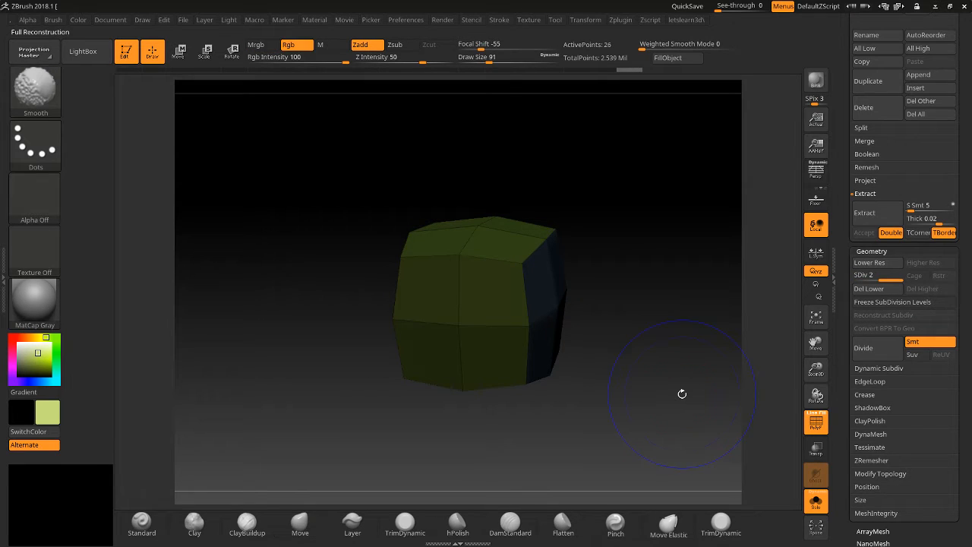
key(shift+d)
shift+drag(575, 241, 724, 271)
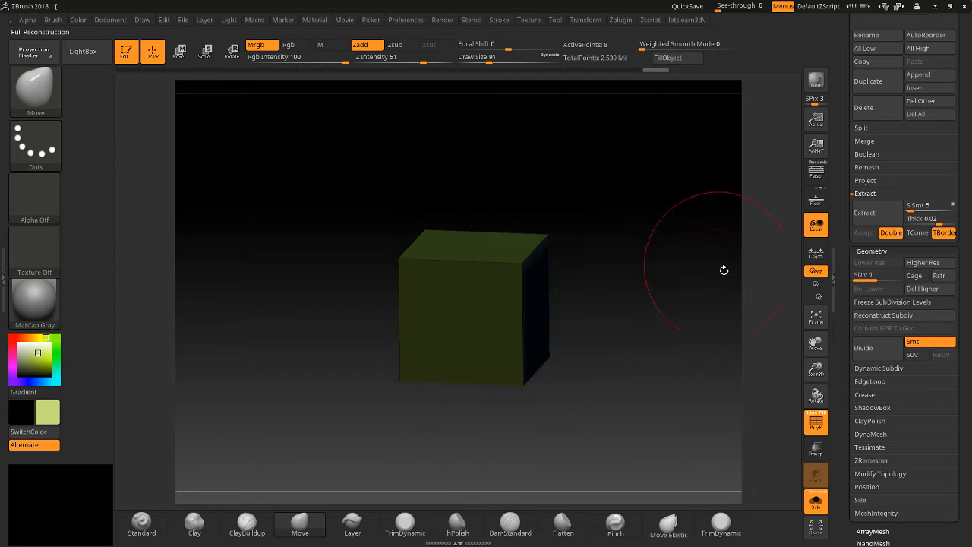
Turn off the polyframe display and Smt, and delete the cube's higher subdivision levels.
click(815, 422)
drag(774, 417, 737, 406)
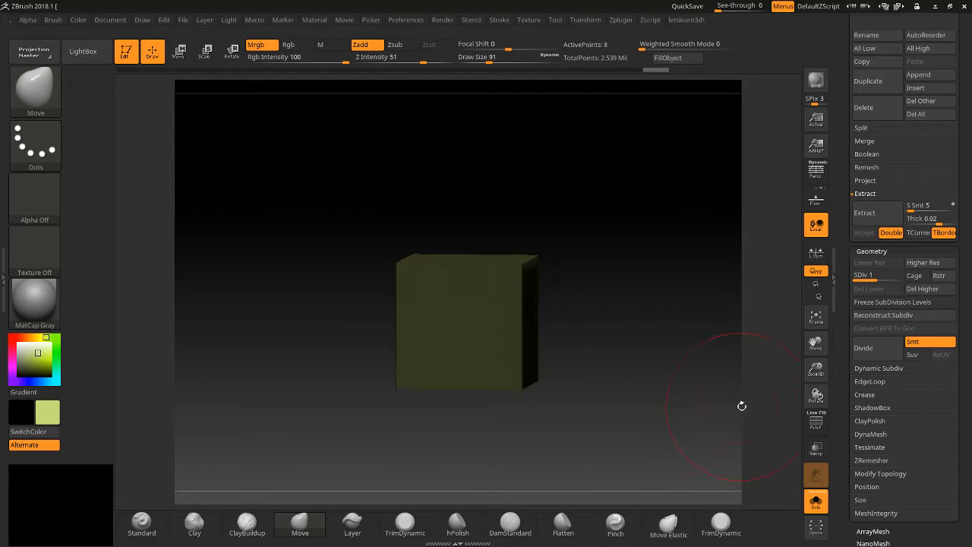
click(925, 344)
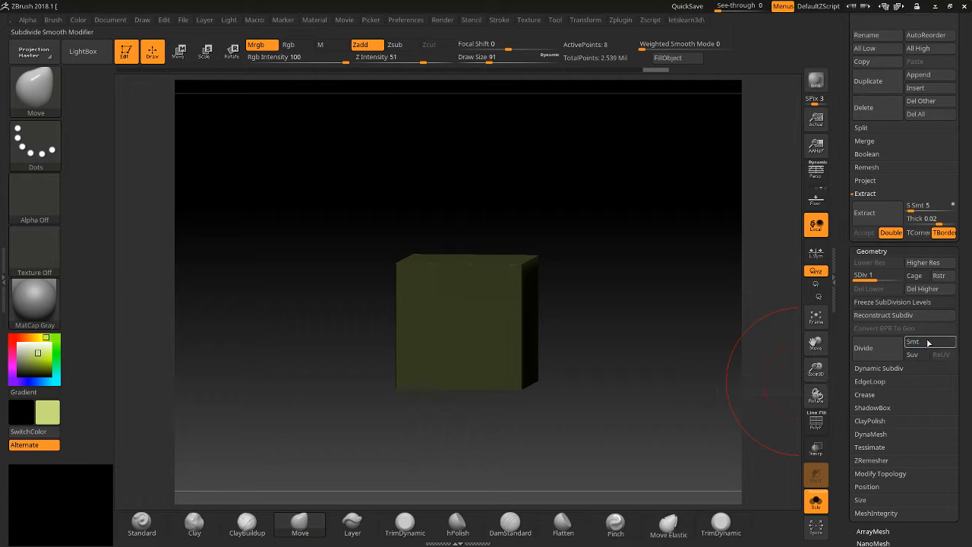
click(907, 288)
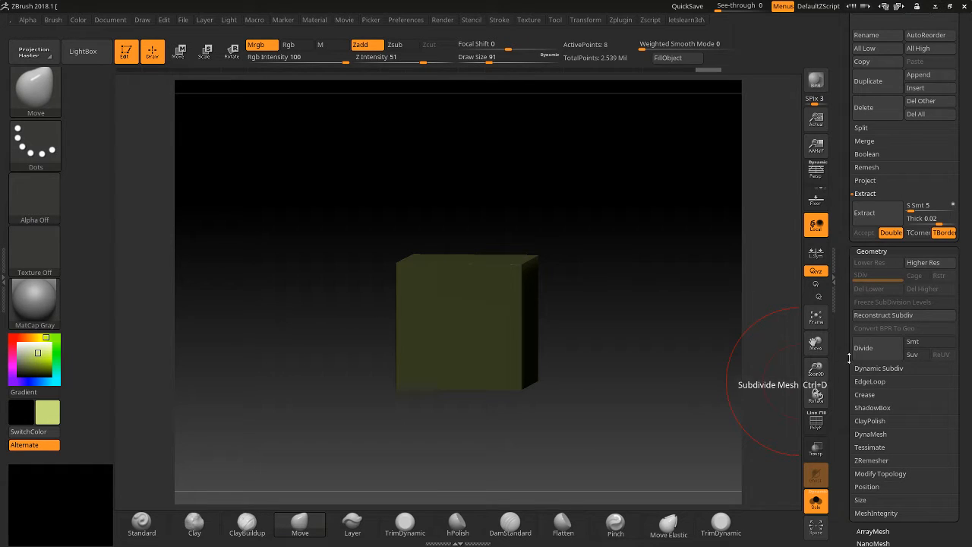
drag(676, 408, 752, 423)
key(ctrl)
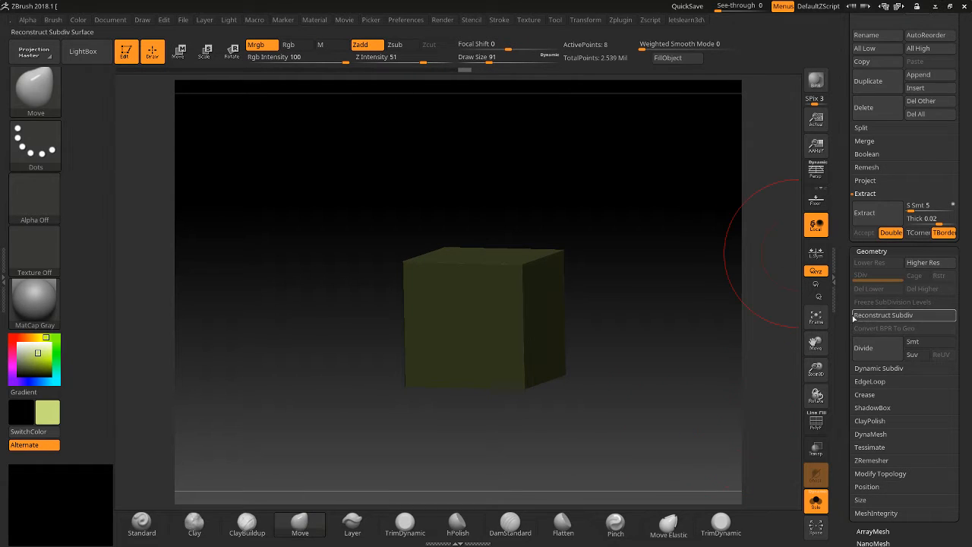
scroll(839, 302, up, 1)
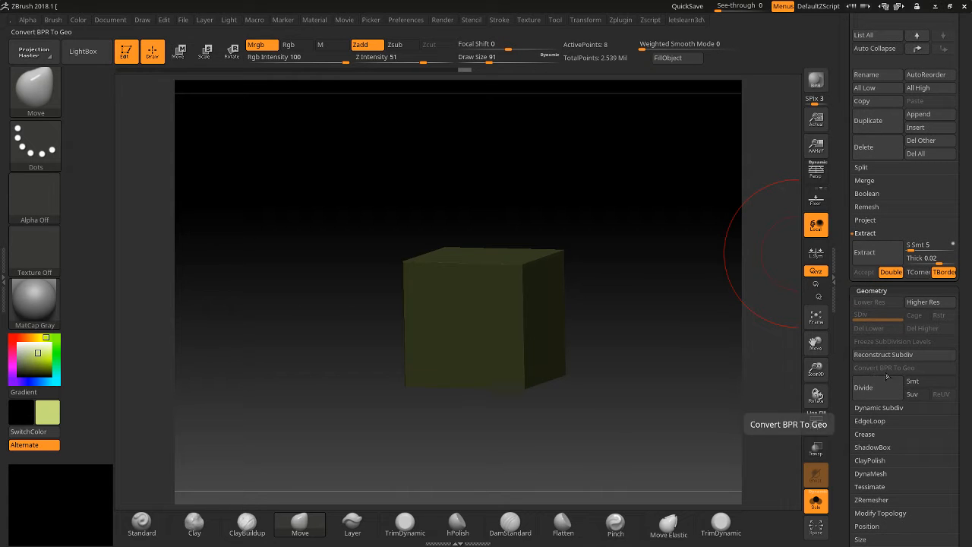
click(914, 382)
key(ctrl)
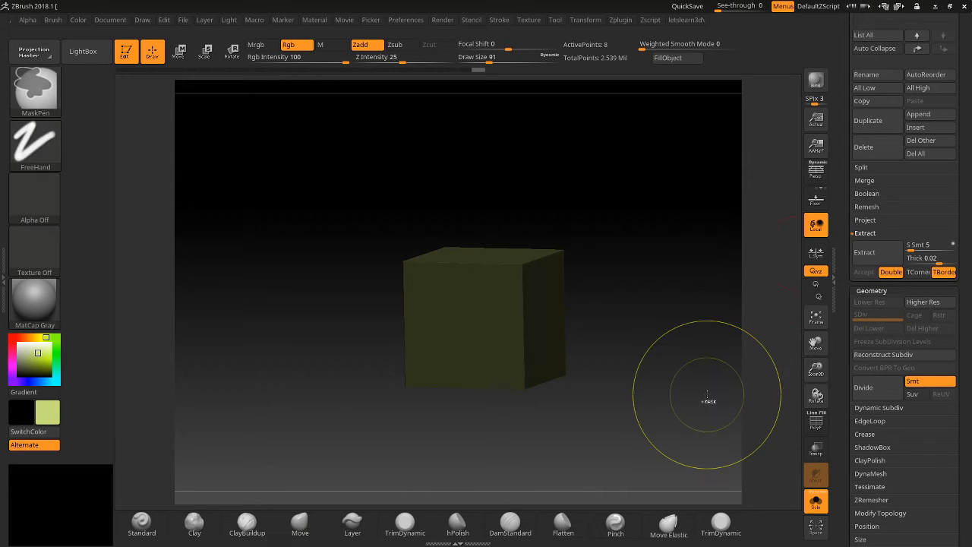
click(912, 381)
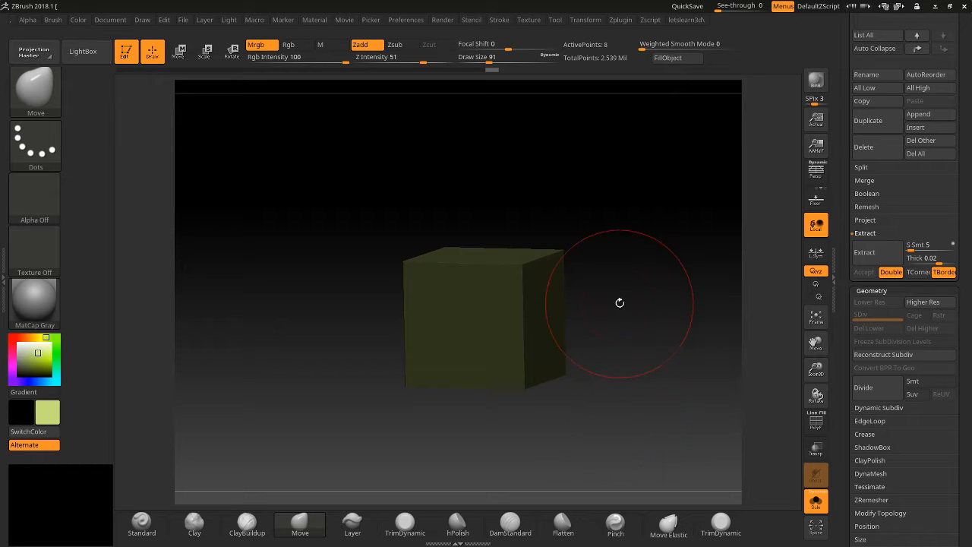
Subdivide the cube to SDiv 3 with Smt off and show the polyframe on its flat faces.
key(ctrl)
mouse_move(629, 318)
ctrl+mouse_down()
mouse_move(639, 323)
mouse_move(649, 308)
mouse_move(621, 309)
ctrl+mouse_up()
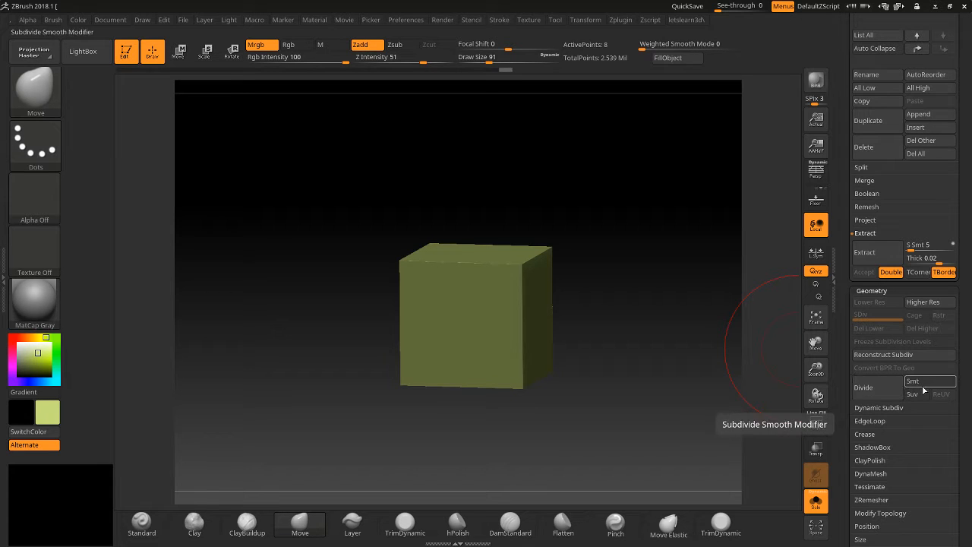
click(876, 390)
drag(681, 362, 744, 369)
drag(705, 332, 682, 330)
click(816, 418)
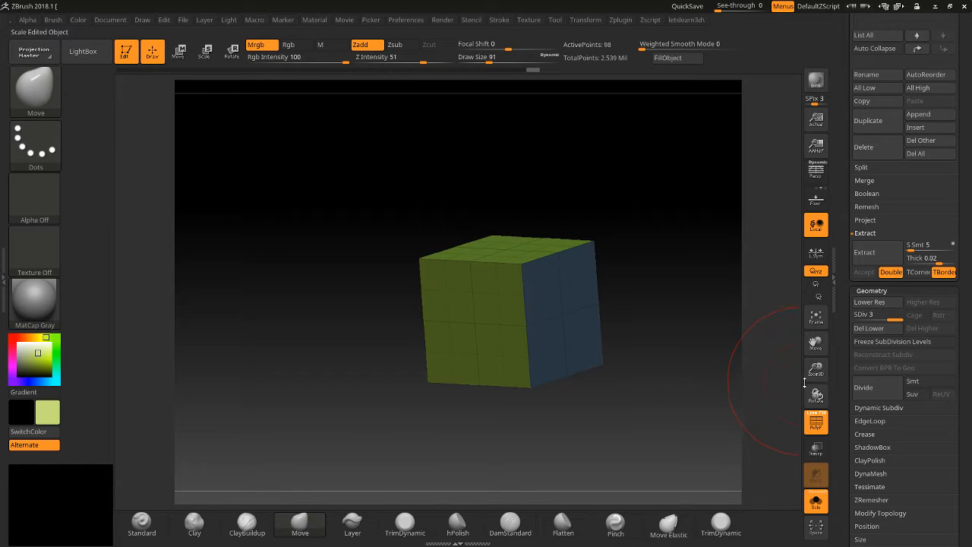
Enable Smt and subdivide the cube two more times, up to SDiv 5.
drag(814, 370, 794, 454)
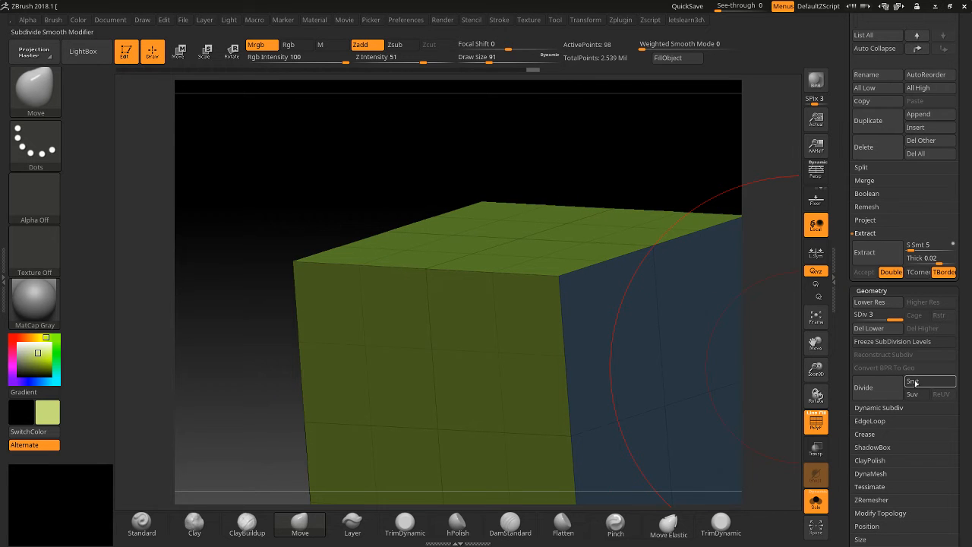
click(866, 388)
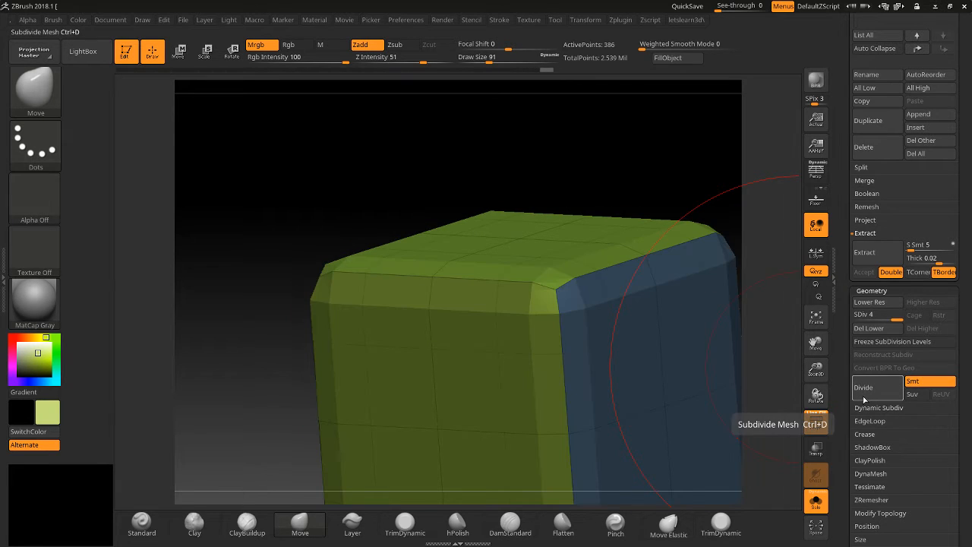
click(864, 392)
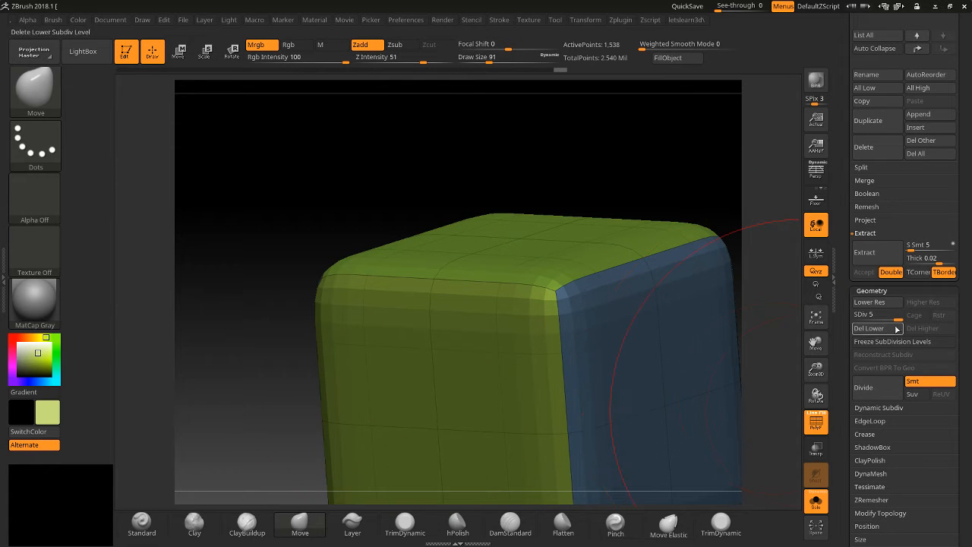
Hide the polyframe and step the cube down and back up through its subdivision levels, ending on SDiv 5.
click(815, 423)
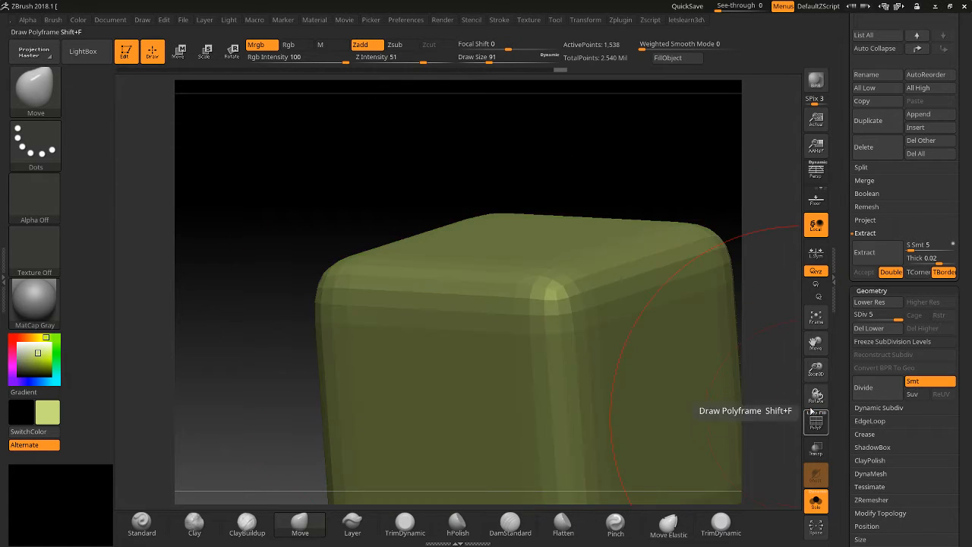
drag(810, 371, 744, 347)
mouse_move(730, 348)
mouse_down()
mouse_move(759, 337)
mouse_move(743, 348)
mouse_up()
key(shift+d)
key(shift+d)
key(shift+d)
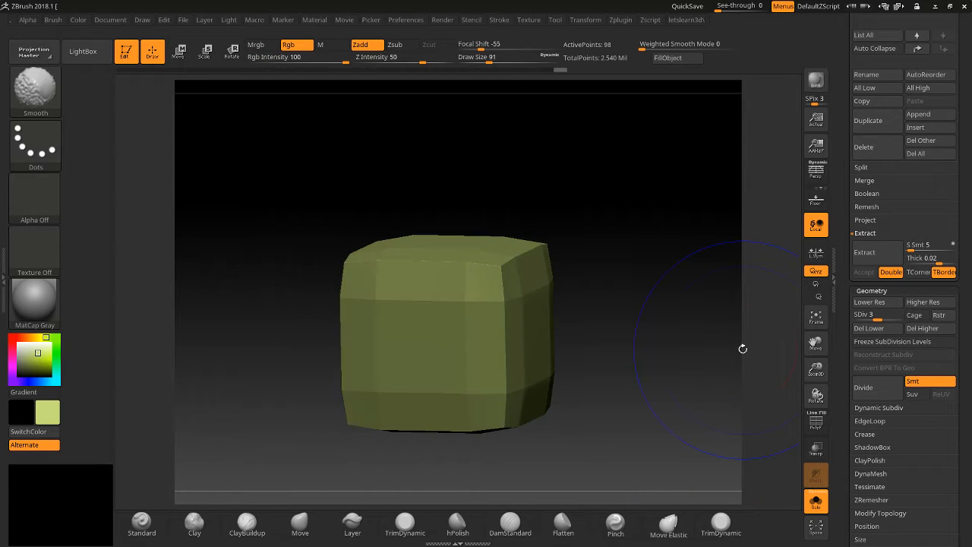
key(d)
key(d)
key(d)
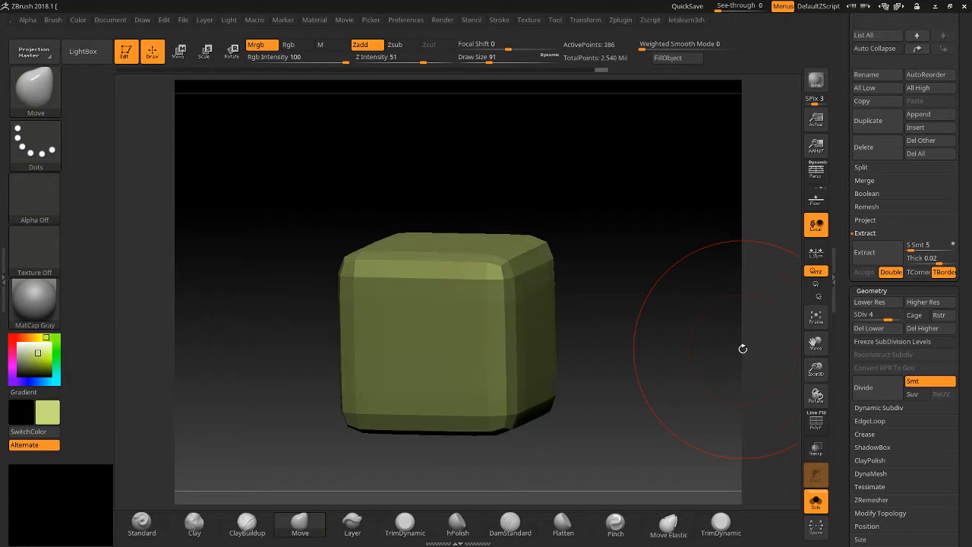
mouse_move(684, 333)
mouse_down()
mouse_move(654, 363)
mouse_move(661, 373)
mouse_move(708, 367)
mouse_up()
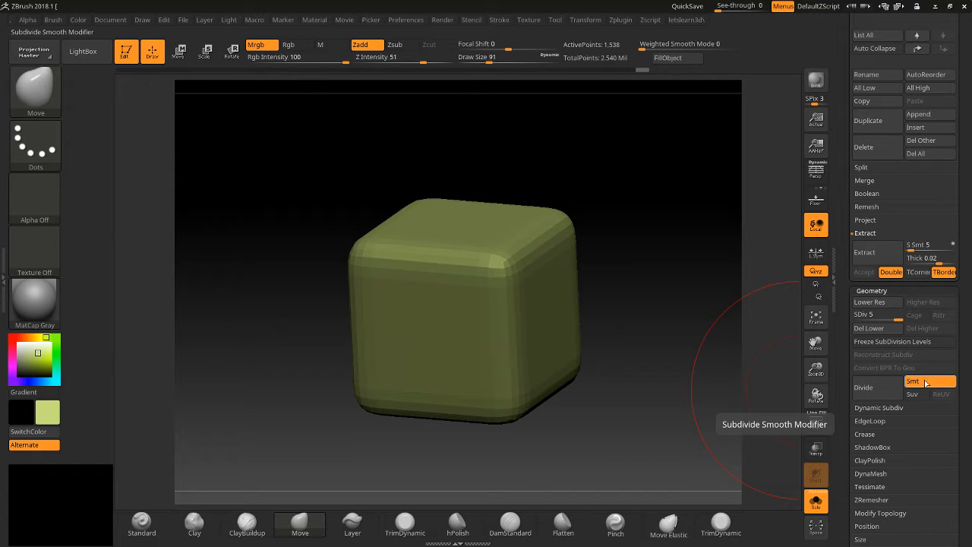
drag(676, 312, 709, 355)
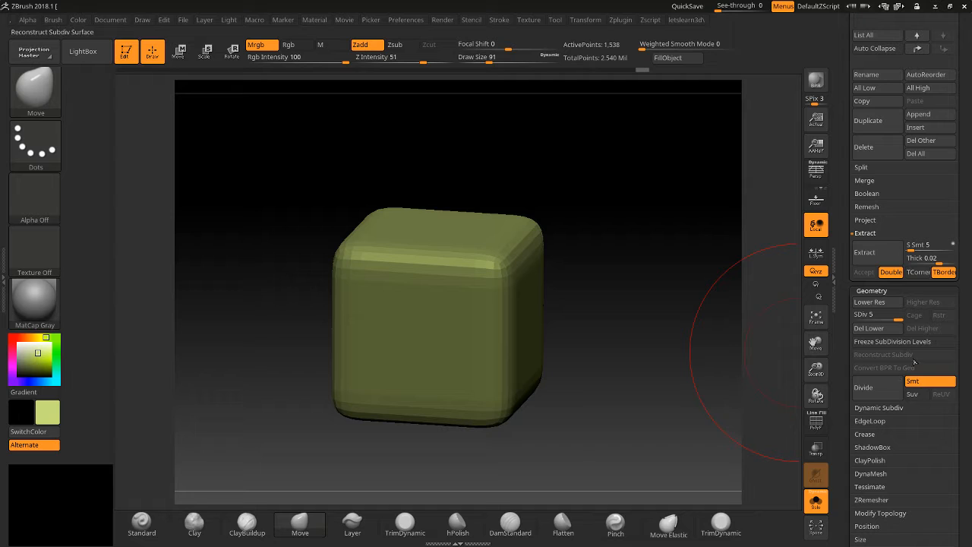
Read the help descriptions of the Suv and ReUV subdivision options.
key(ctrl)
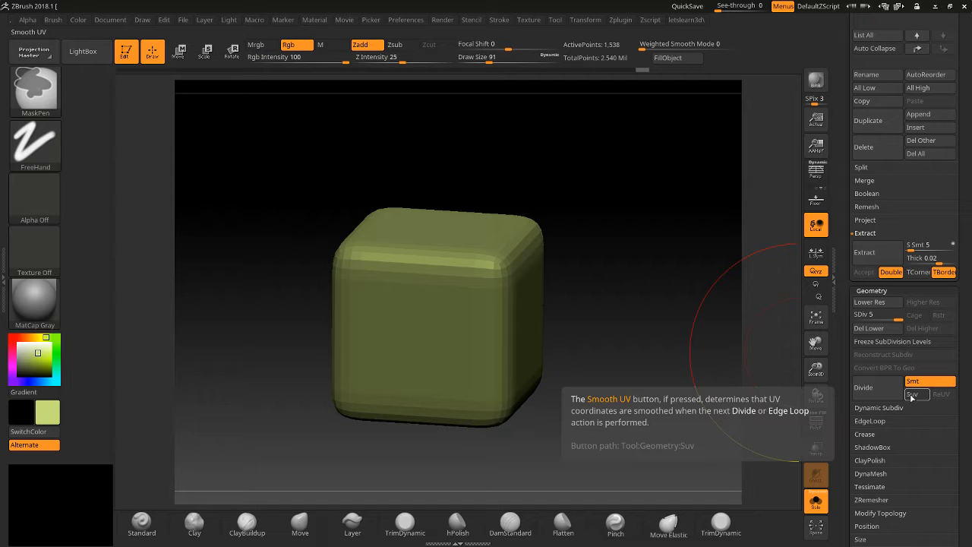
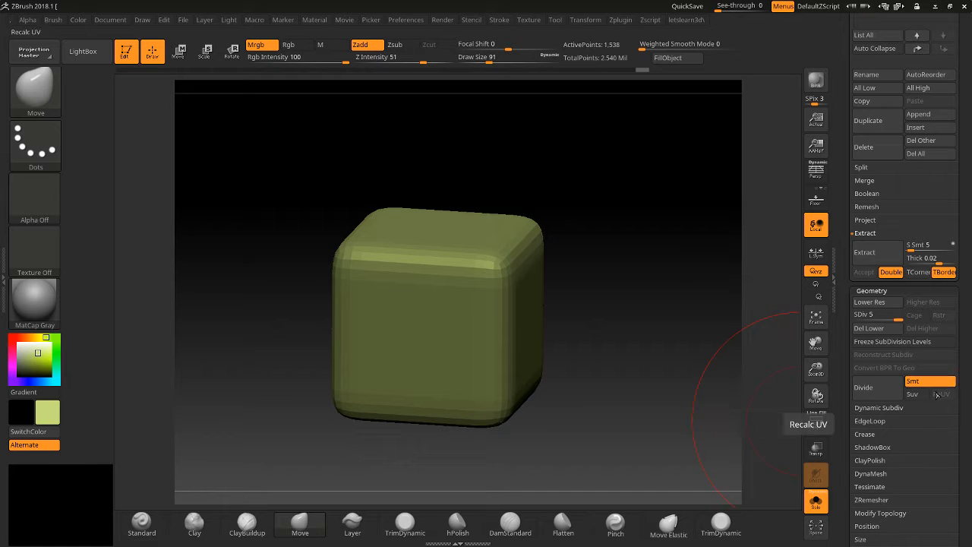
key(ctrl)
mouse_move(939, 396)
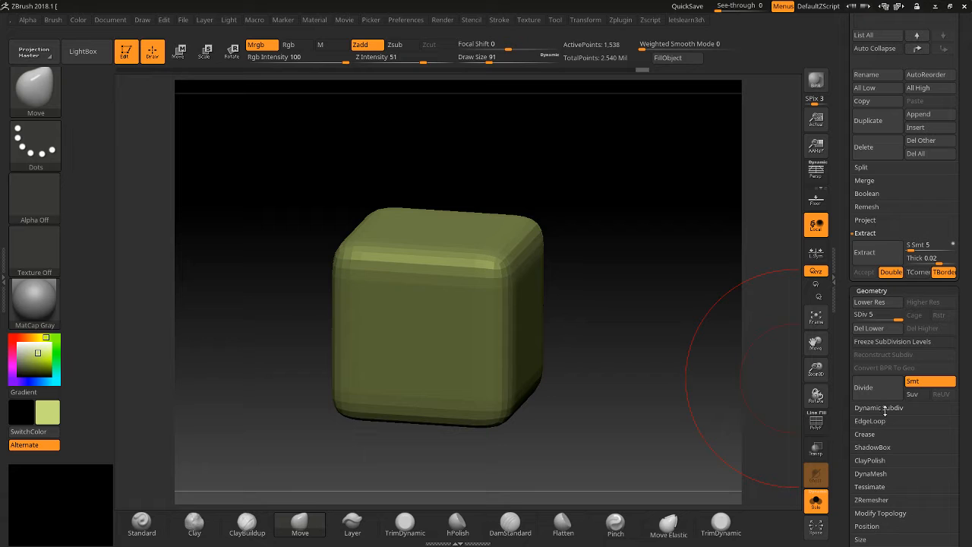
Delete all subdivision levels above the cube's lowest one and activate Dynamic Subdiv on it.
drag(896, 317, 873, 321)
click(921, 328)
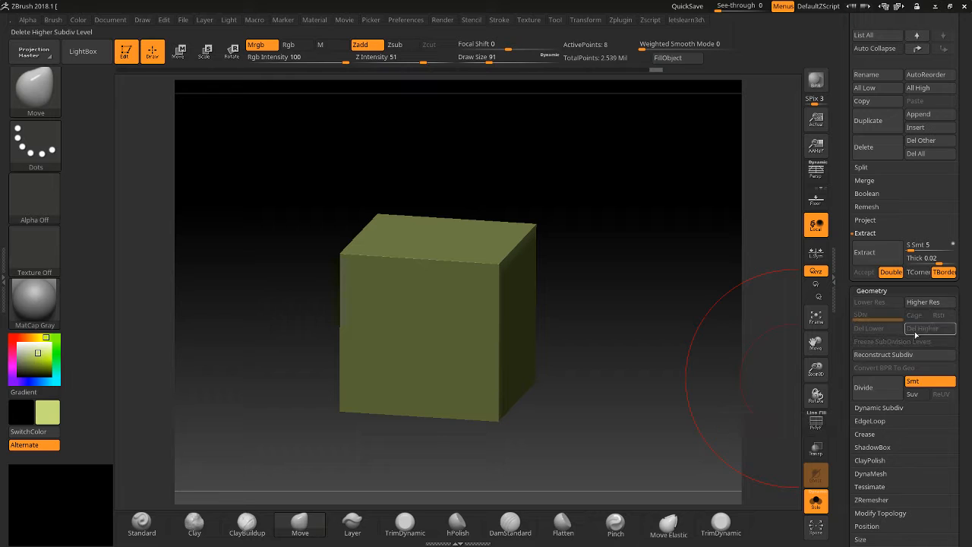
click(881, 408)
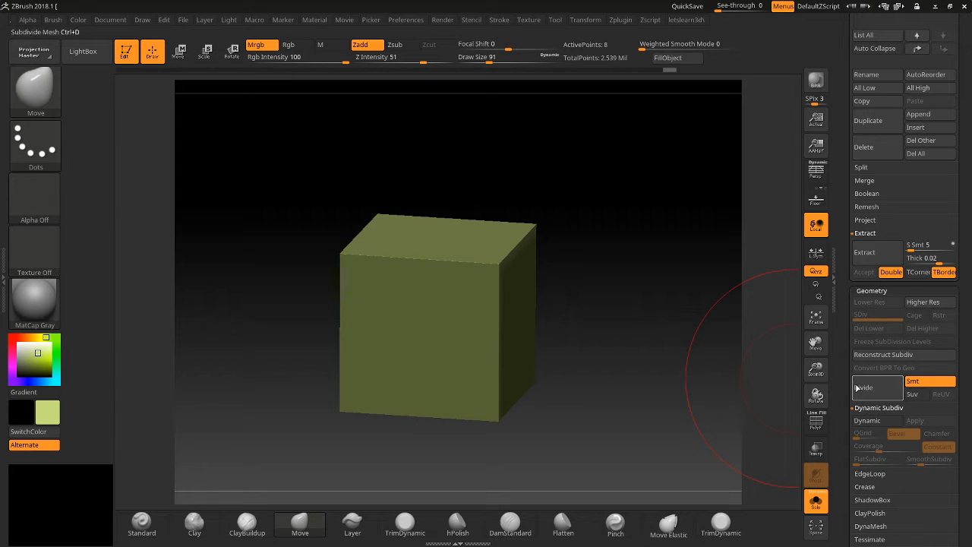
click(881, 421)
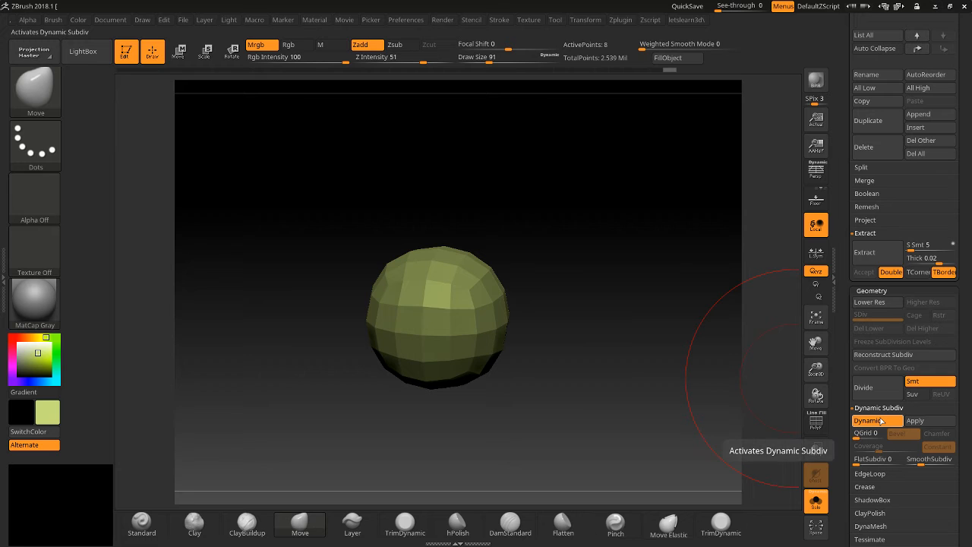
drag(592, 280, 608, 267)
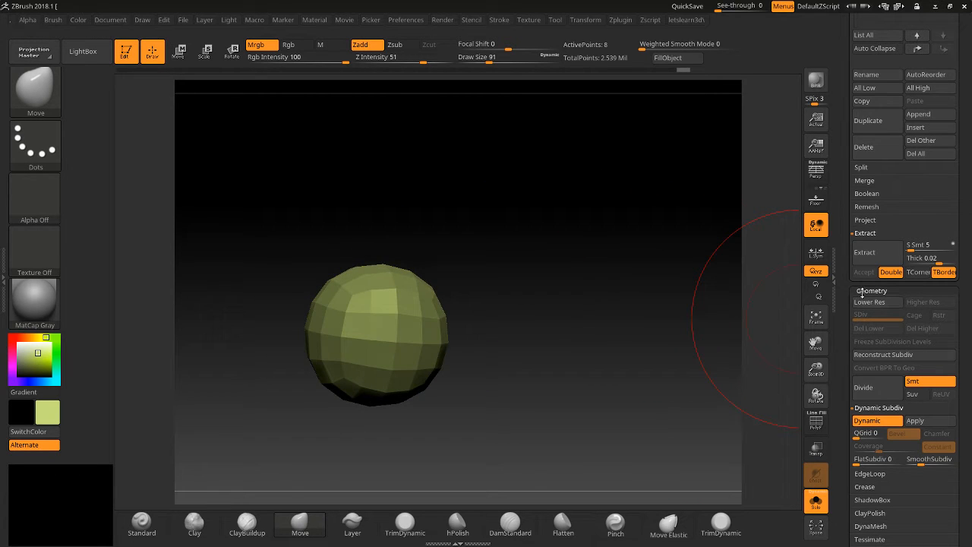
drag(672, 384, 690, 368)
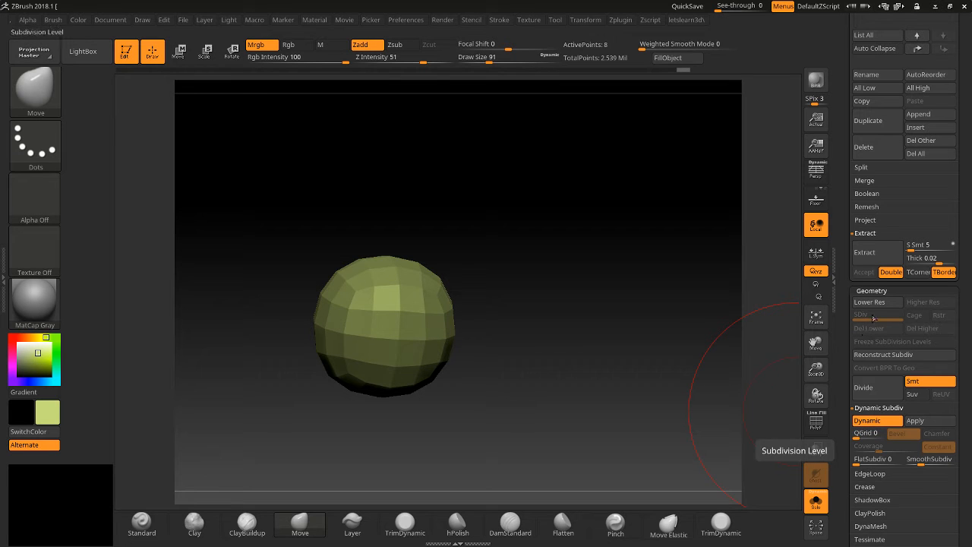
Switch Dynamic Subdiv off and on repeatedly to compare the cube with its smoothed preview, leaving it on.
click(867, 422)
click(867, 421)
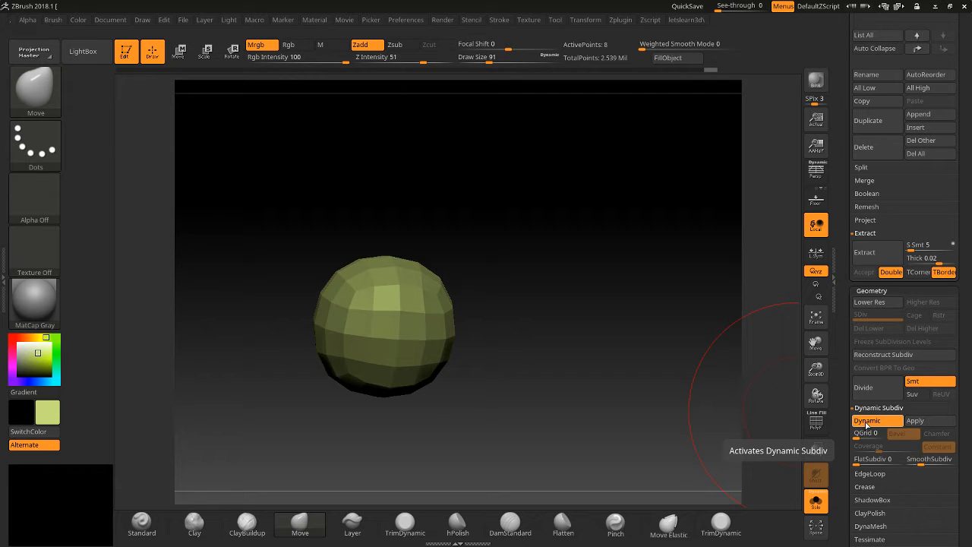
click(887, 421)
click(887, 421)
click(887, 421)
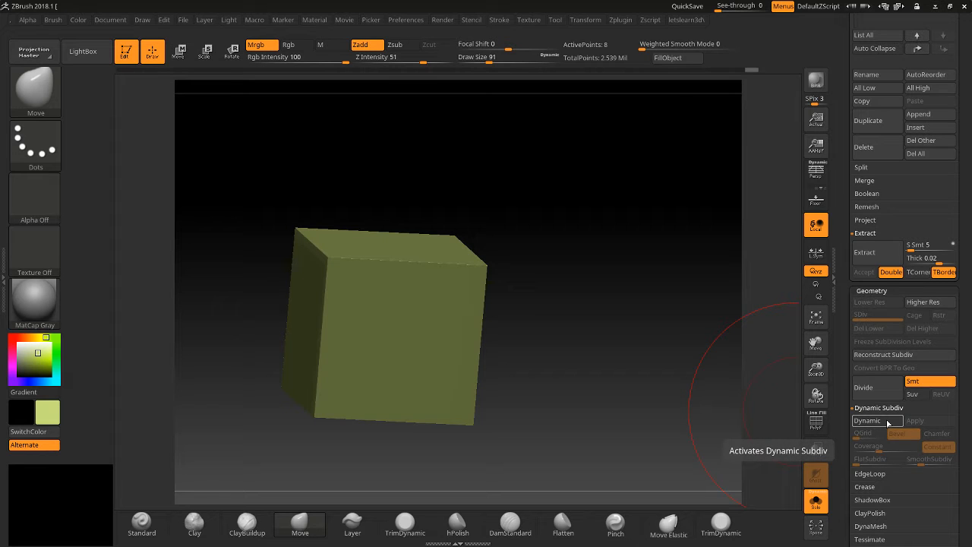
click(887, 423)
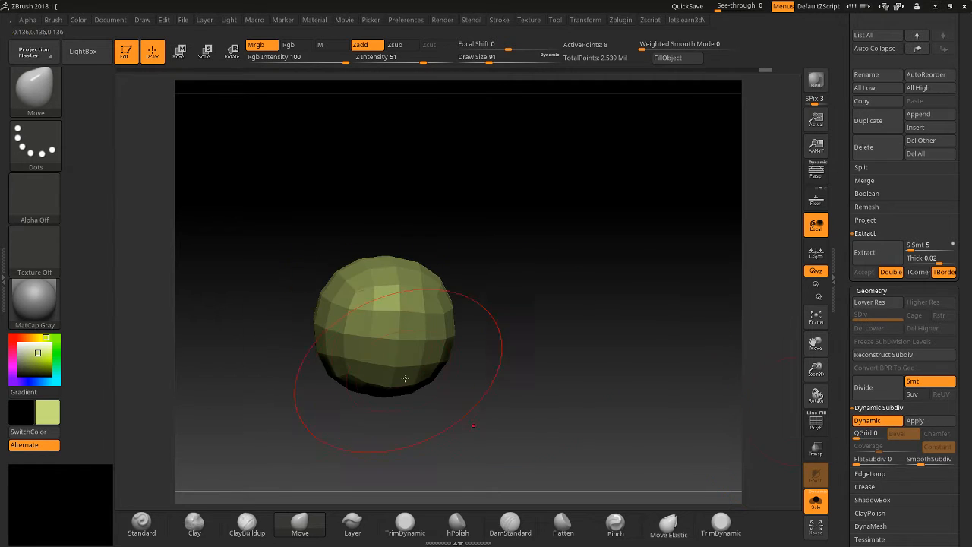
Reshape the smoothed cube with the Move brush at draw size 101, turning off Mrgb and toggling local symmetry on and off.
drag(560, 325, 571, 304)
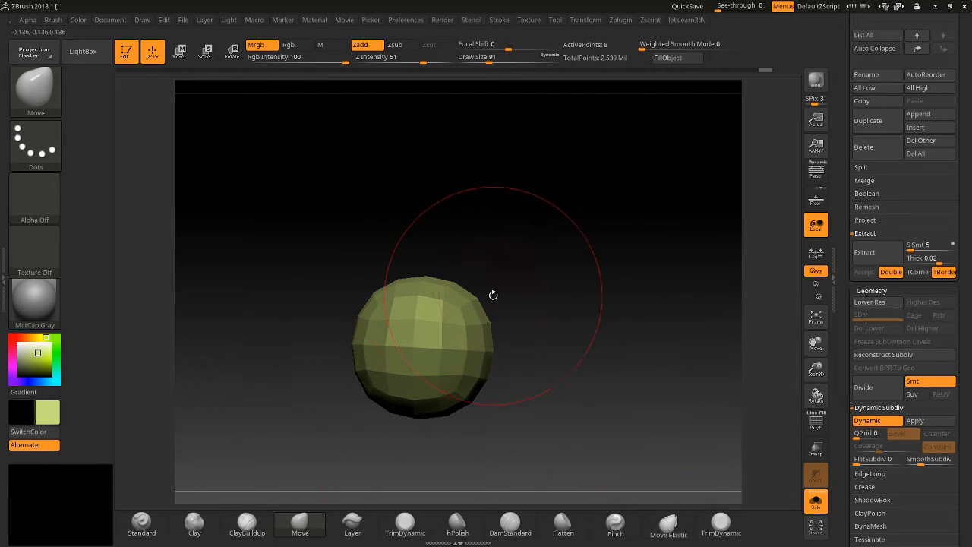
mouse_move(472, 305)
mouse_down()
mouse_move(636, 155)
mouse_move(508, 278)
mouse_move(609, 124)
mouse_up()
drag(508, 59, 490, 60)
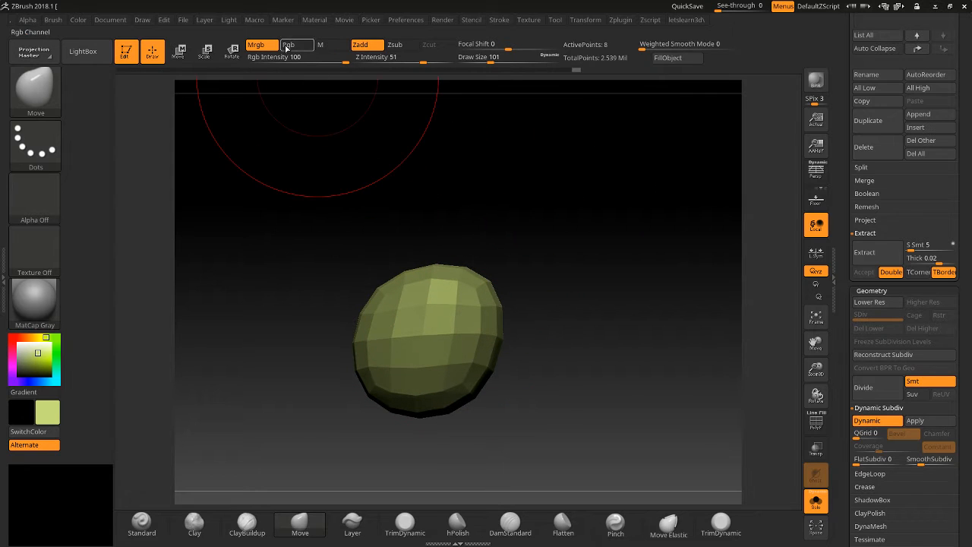
click(261, 46)
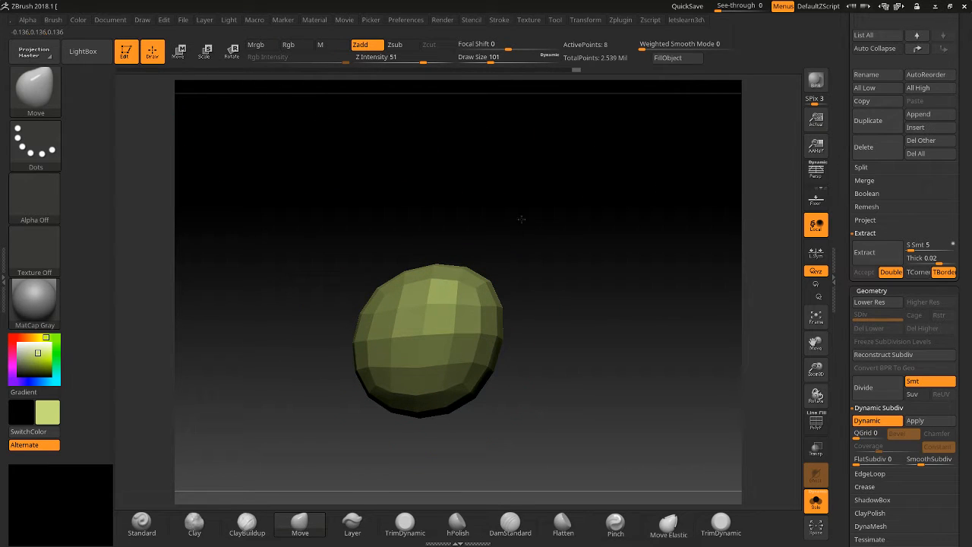
click(815, 253)
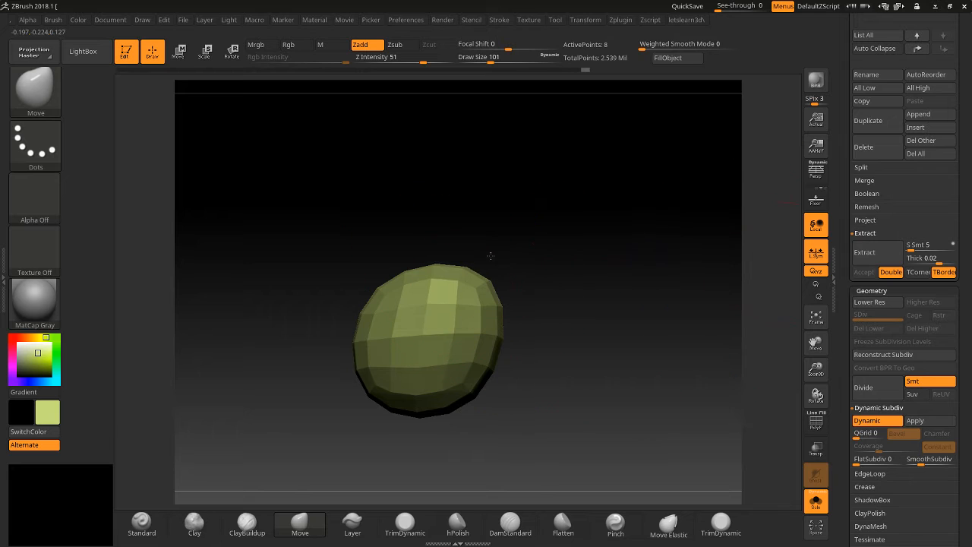
click(815, 253)
drag(426, 338, 523, 200)
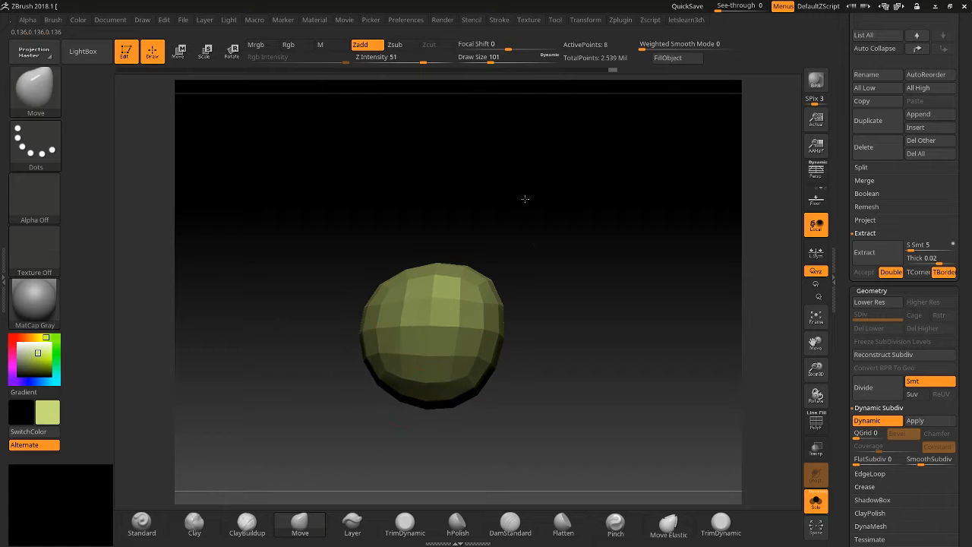
Test single strokes on the smoothed cube with the Standard, ClayBuildup and Layer brushes.
click(140, 523)
drag(425, 357, 386, 347)
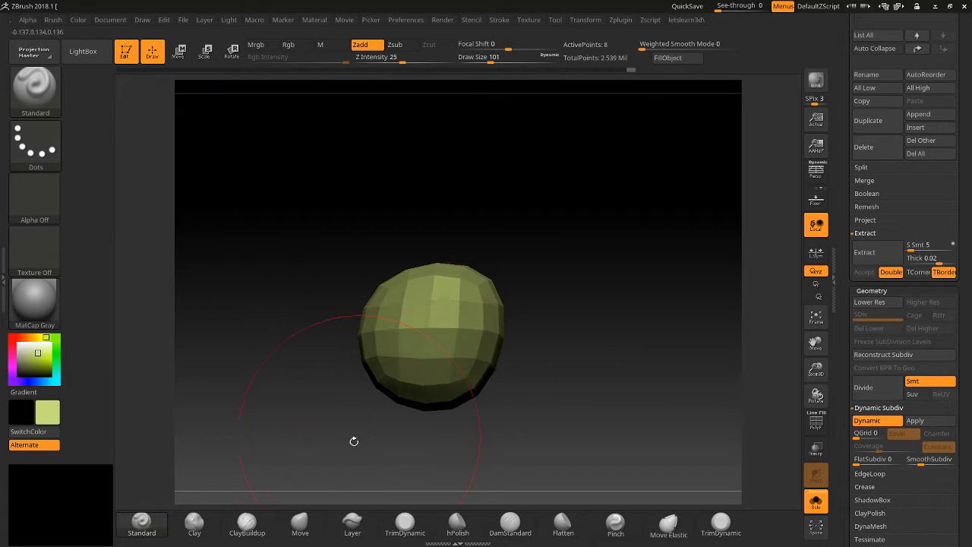
click(247, 522)
drag(421, 354, 411, 319)
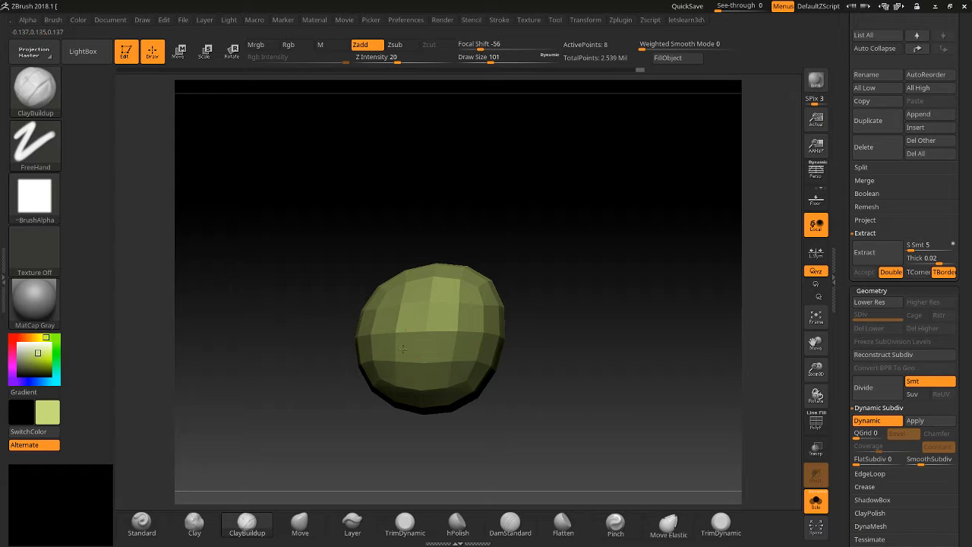
click(359, 527)
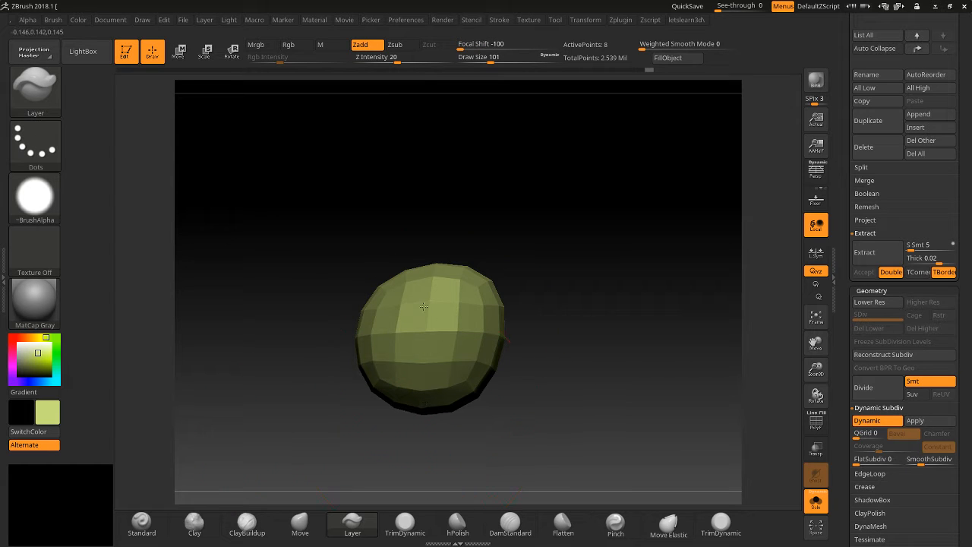
drag(542, 321, 599, 327)
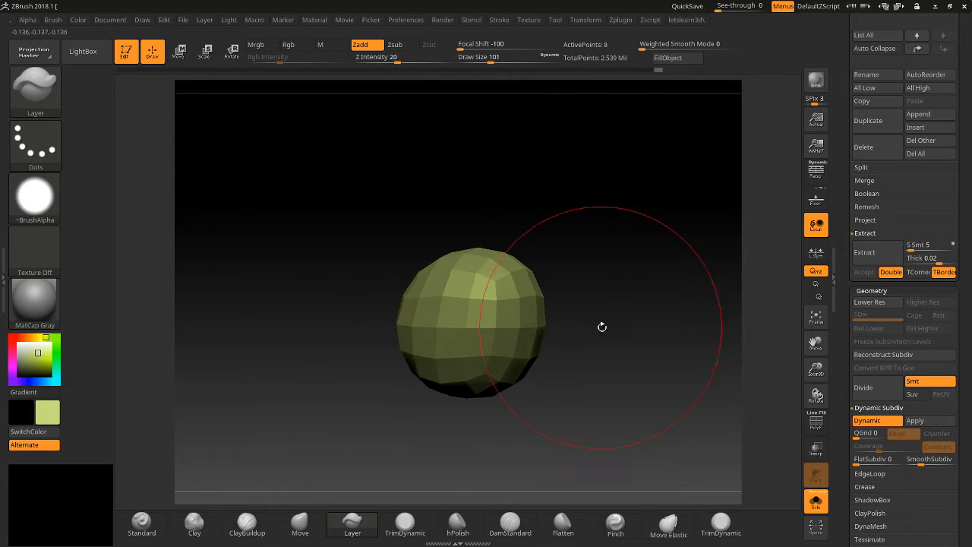
Switch Dynamic Subdiv off to examine the sculpted low-poly cube, and switch it back on.
click(870, 421)
drag(686, 387, 460, 320)
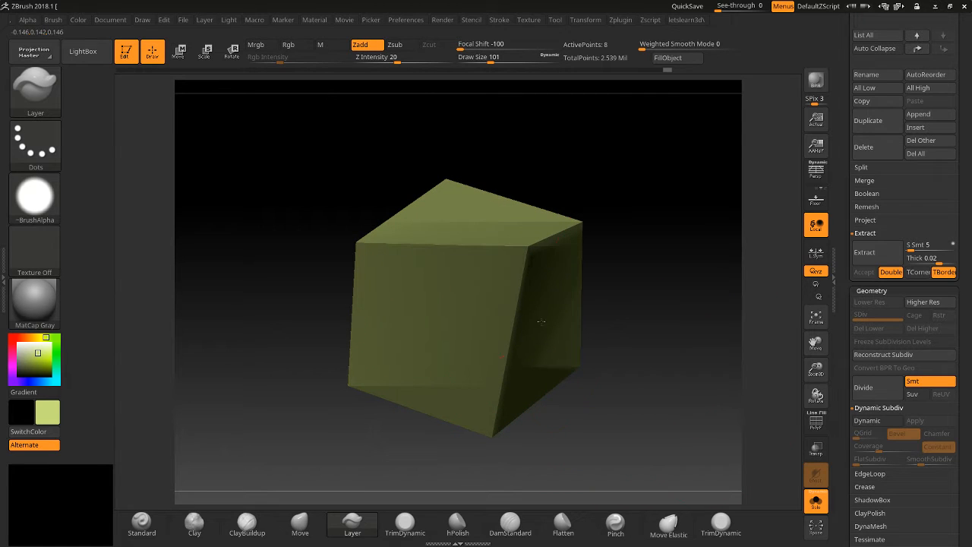
click(870, 422)
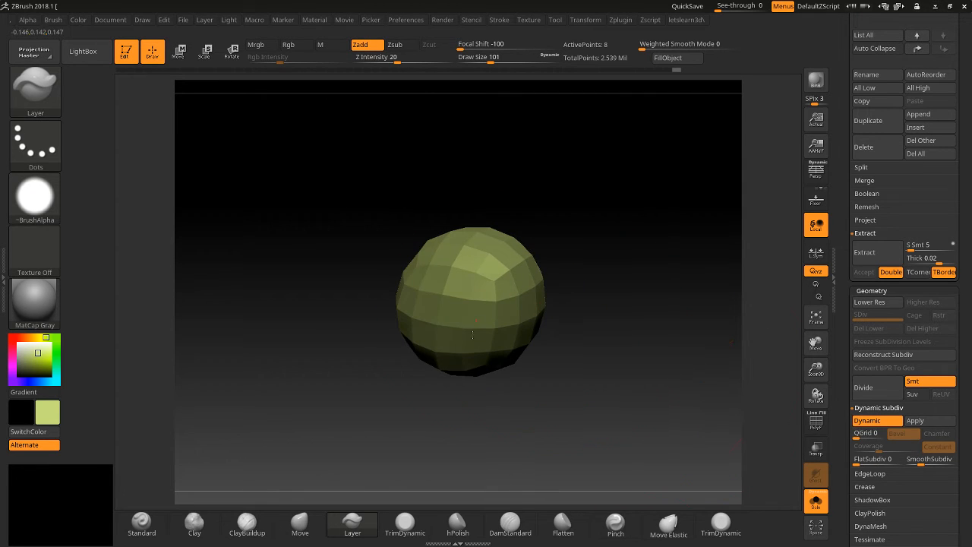
Stroke the smoothed cube with the Pinch brush and compare it with Dynamic Subdiv off and on.
click(615, 522)
drag(490, 302, 475, 292)
drag(604, 372, 614, 346)
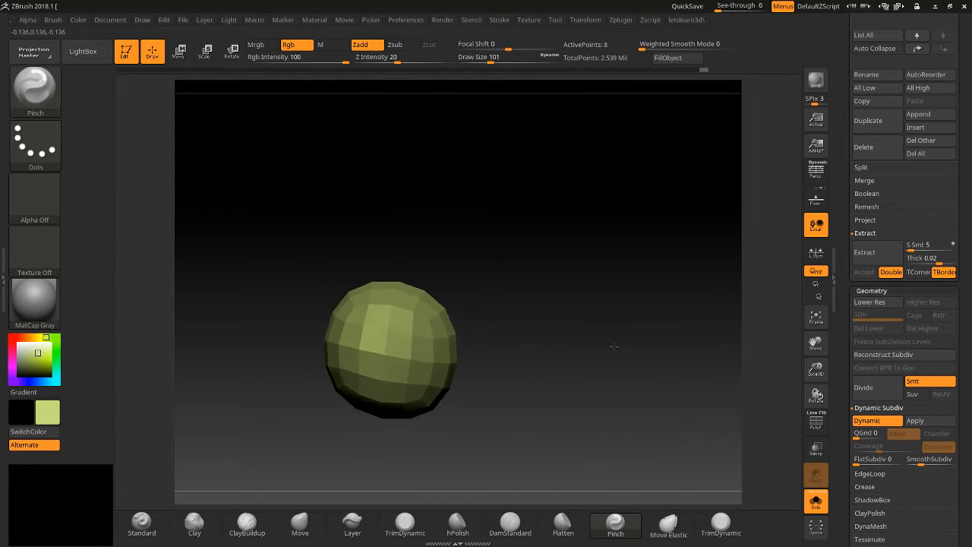
click(867, 421)
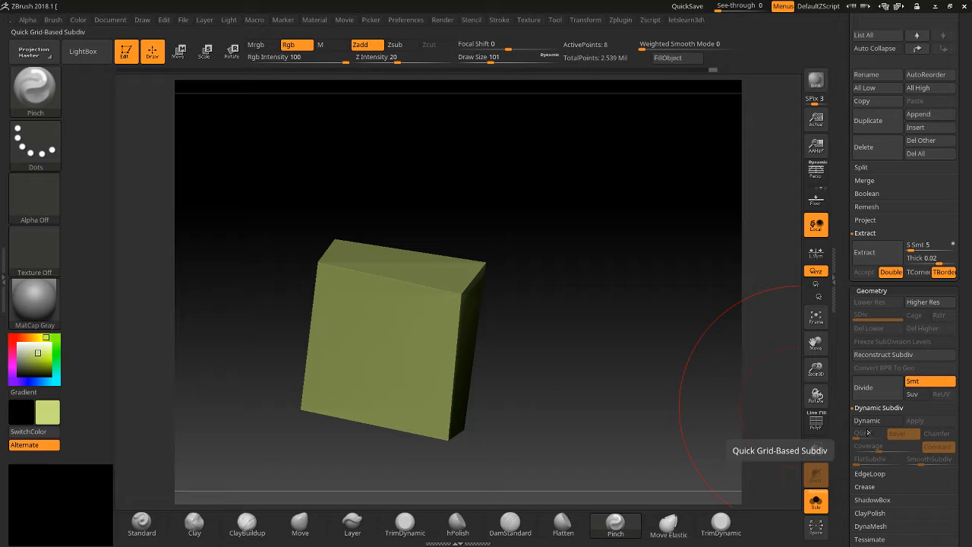
click(867, 419)
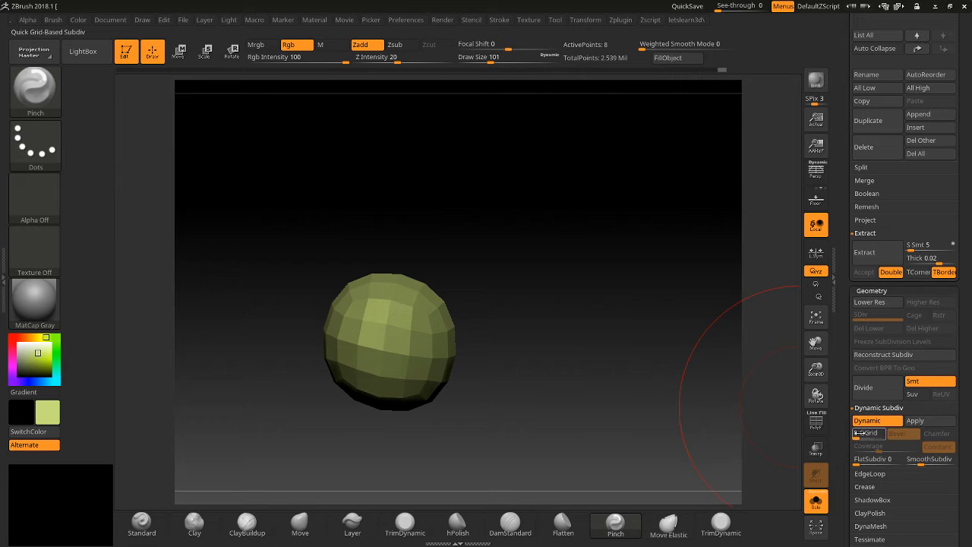
Set the Dynamic Subdiv QGrid to 7 and inspect the cube's beveled edges up close.
drag(862, 435, 870, 434)
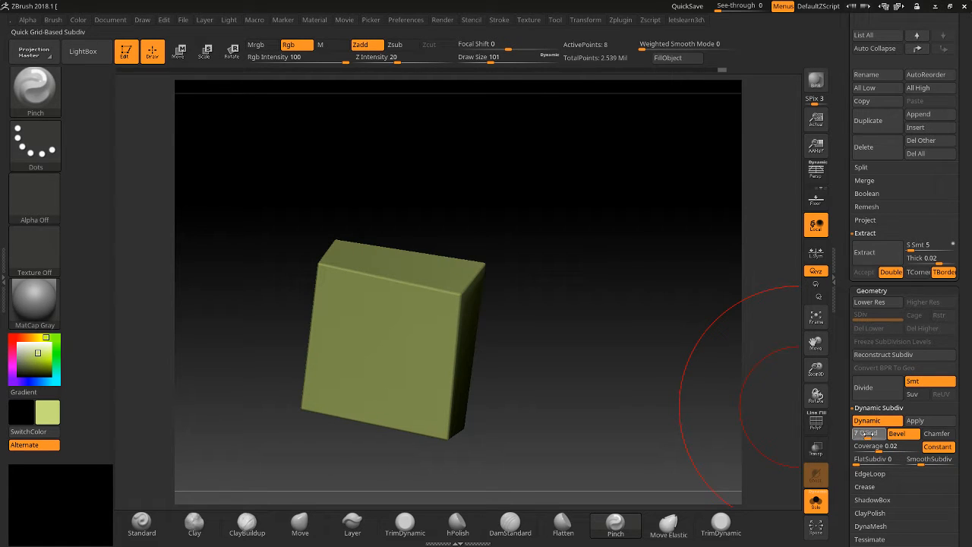
drag(816, 372, 887, 291)
drag(722, 354, 751, 361)
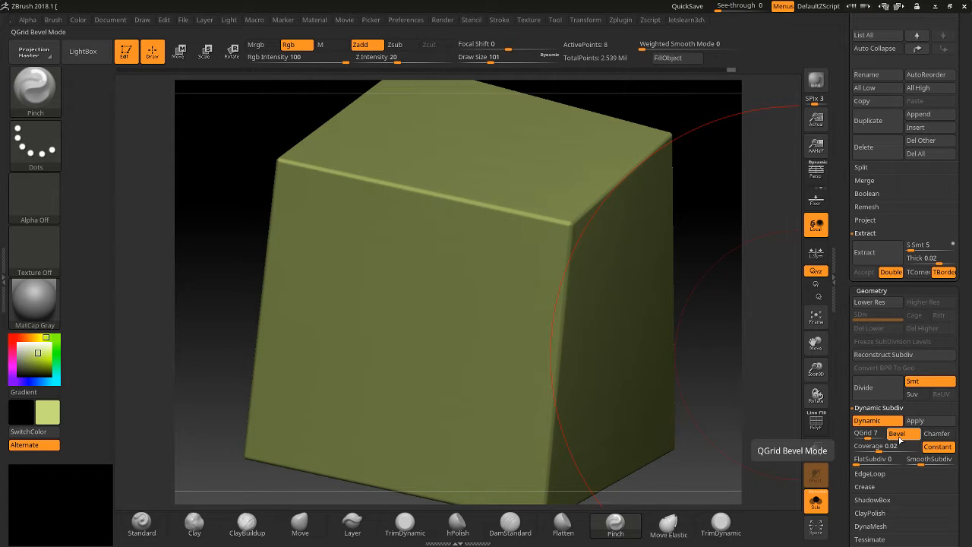
Set QGrid to 3 and make a BPR render of the cube's beveled edges.
mouse_move(866, 434)
mouse_down()
mouse_move(852, 433)
mouse_move(873, 433)
mouse_move(860, 432)
mouse_up()
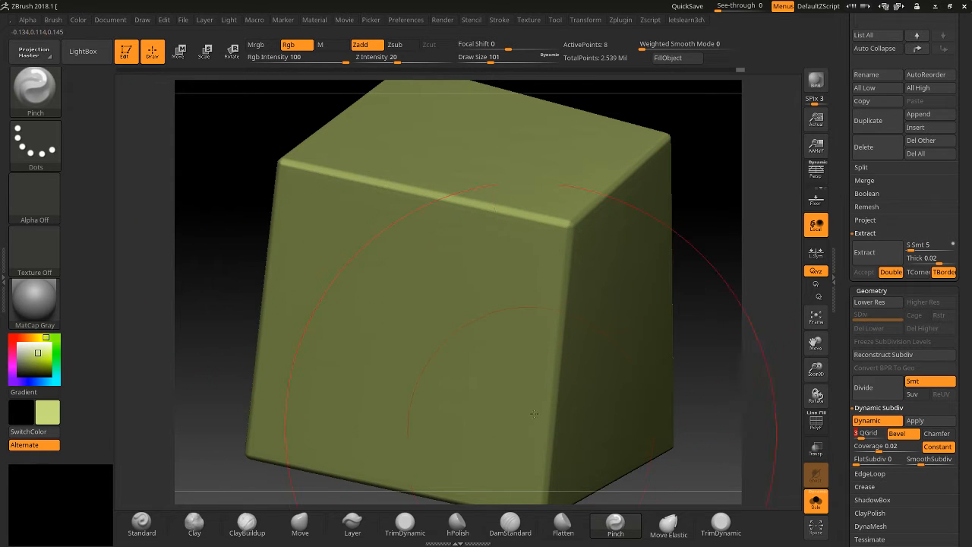
drag(251, 159, 370, 171)
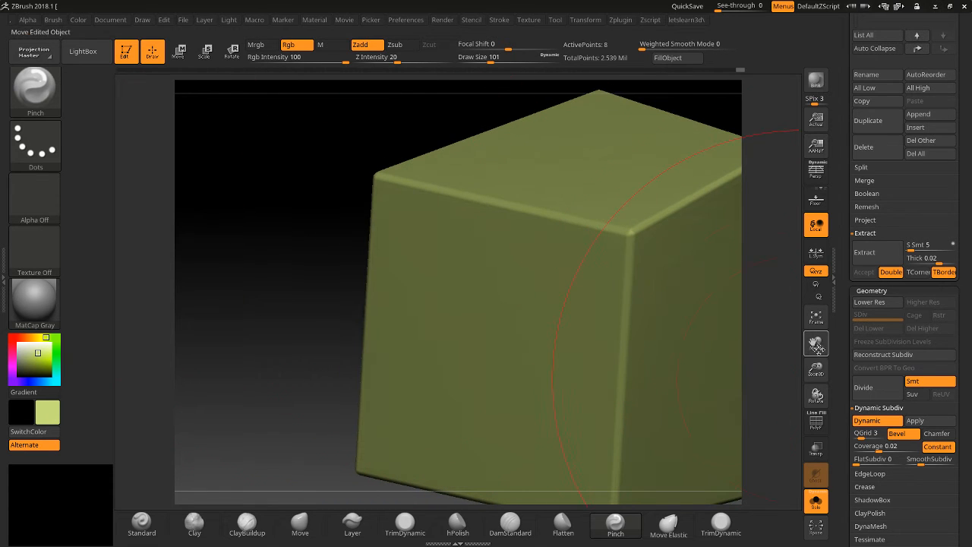
drag(814, 346, 759, 351)
key(shift+r)
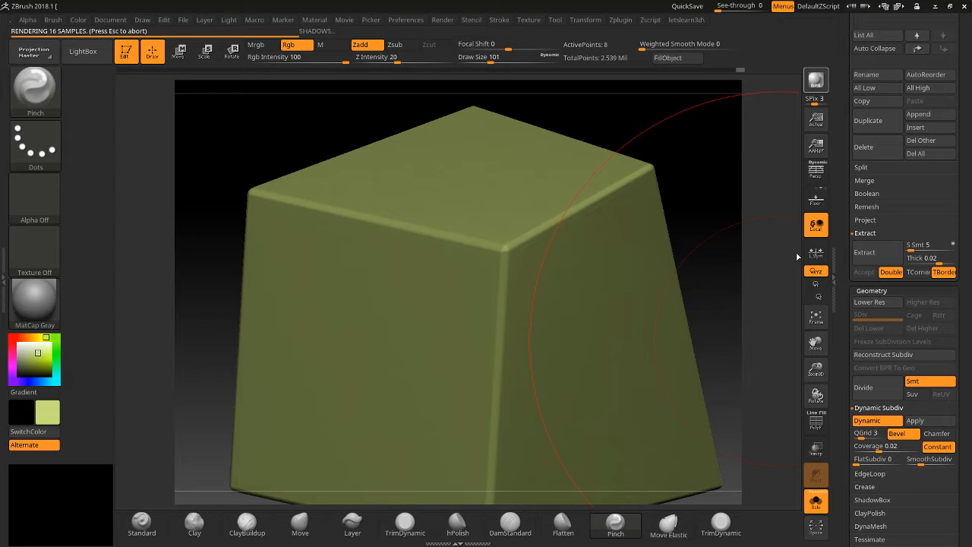
drag(720, 173, 721, 171)
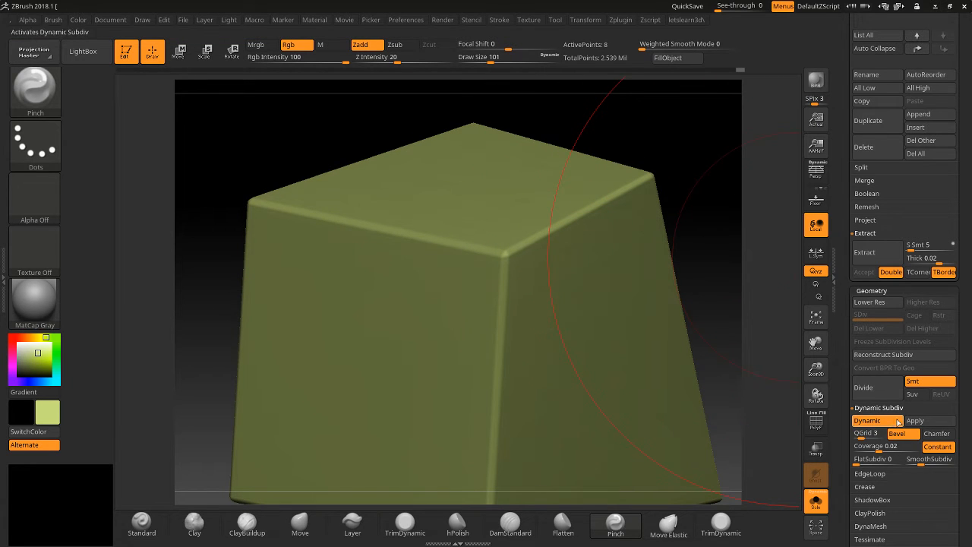
Enable Chamfer alongside Bevel, keep QGrid at 3 and set Coverage to 0.051.
click(937, 433)
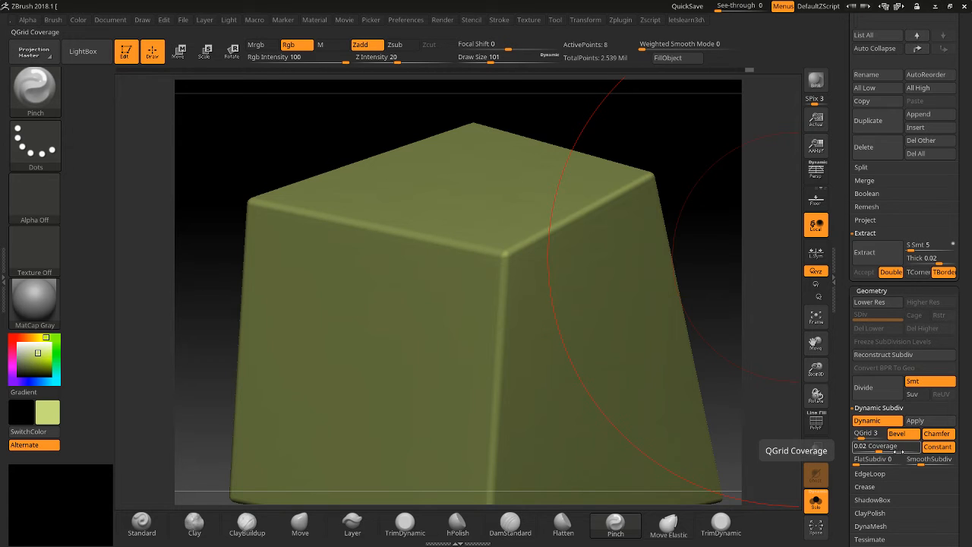
drag(867, 435, 862, 431)
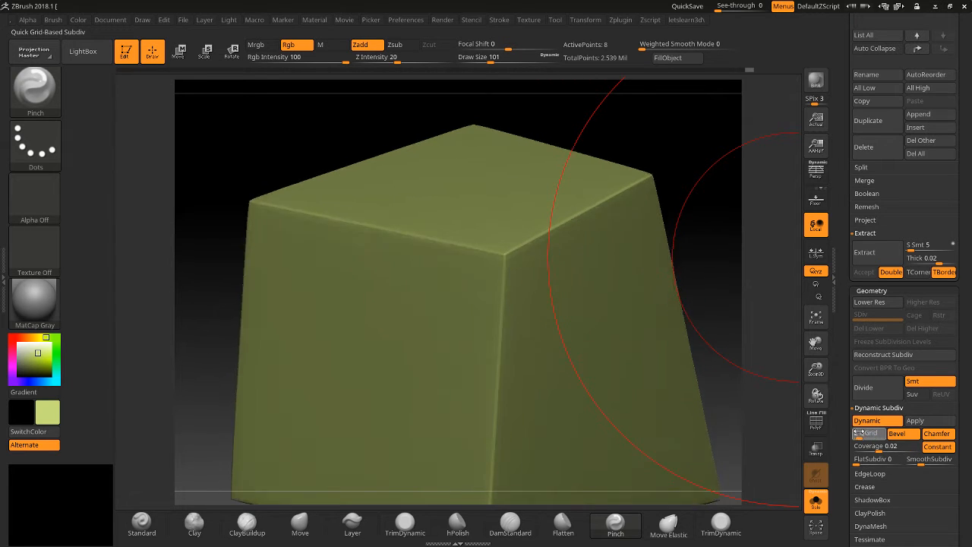
mouse_move(865, 447)
mouse_down()
mouse_move(894, 448)
mouse_move(884, 448)
mouse_up()
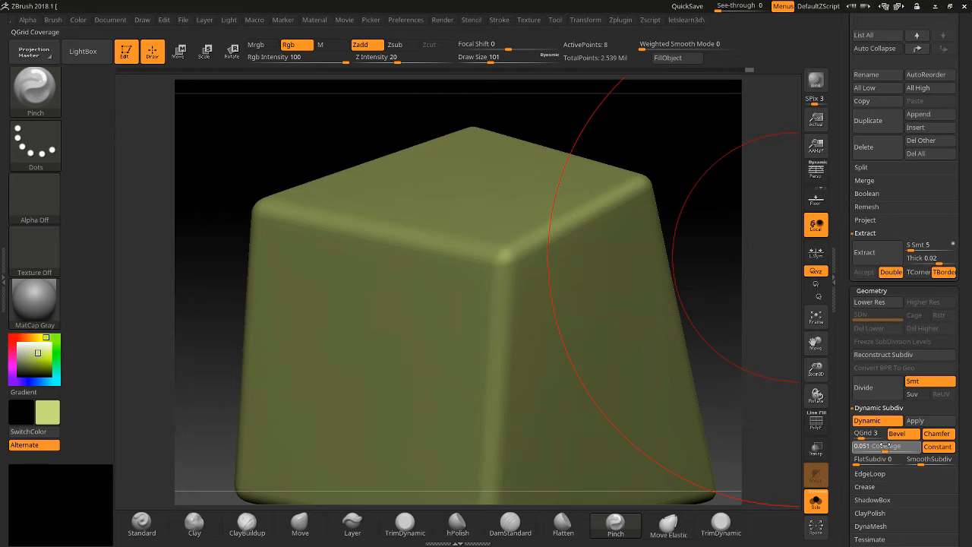
Read the Chamfer help and toggle Chamfer repeatedly to compare the cube's corner rounding, leaving it on.
key(ctrl)
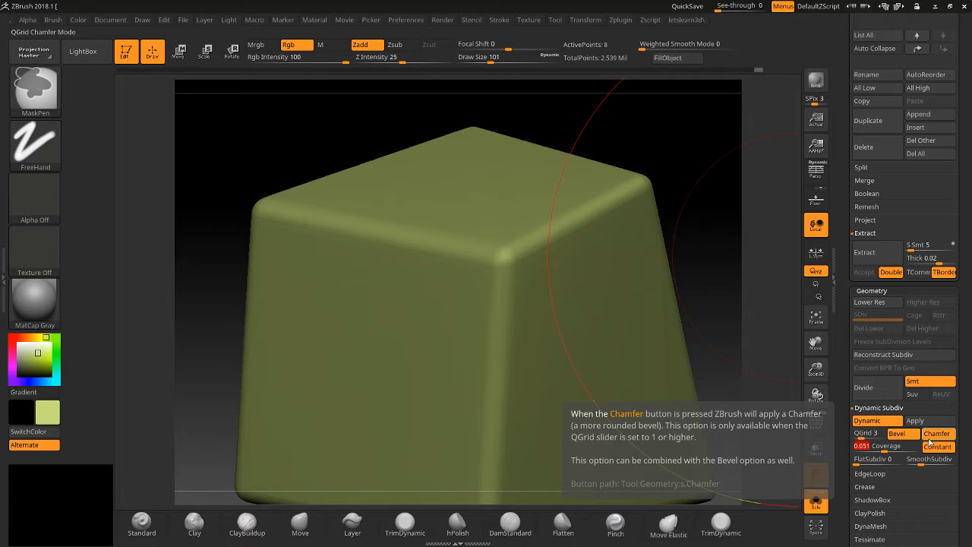
mouse_move(765, 304)
mouse_down()
mouse_move(798, 267)
mouse_move(836, 351)
mouse_up()
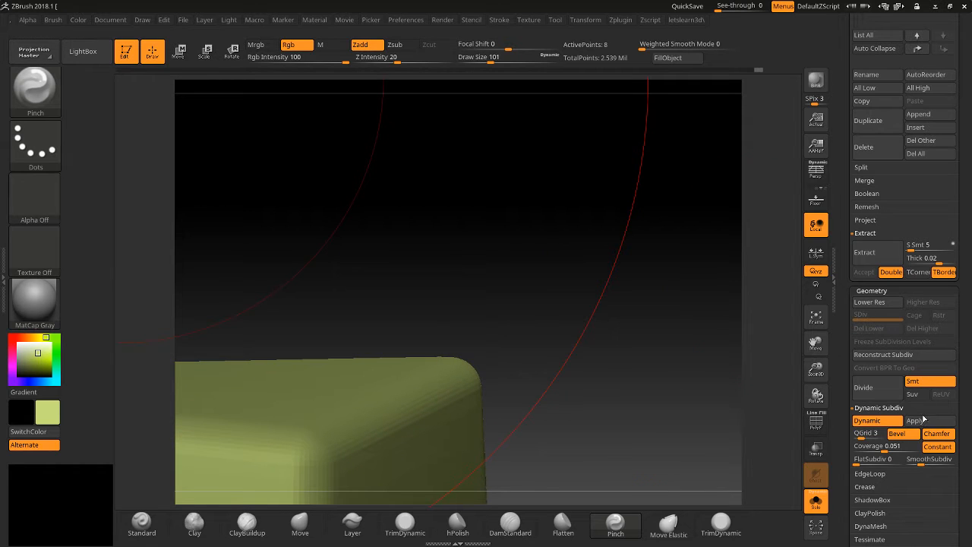
click(937, 439)
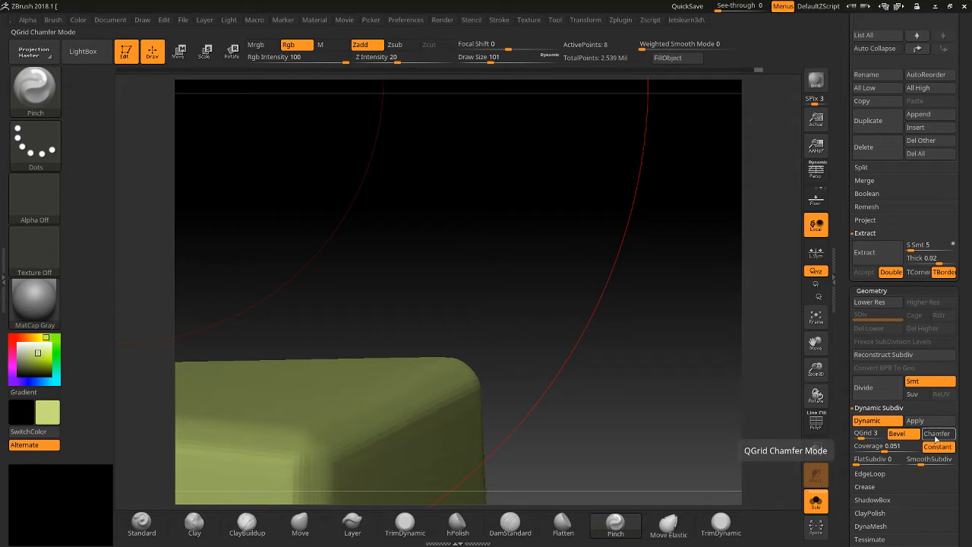
click(936, 436)
click(936, 438)
click(934, 439)
drag(814, 353, 835, 277)
drag(714, 327, 735, 332)
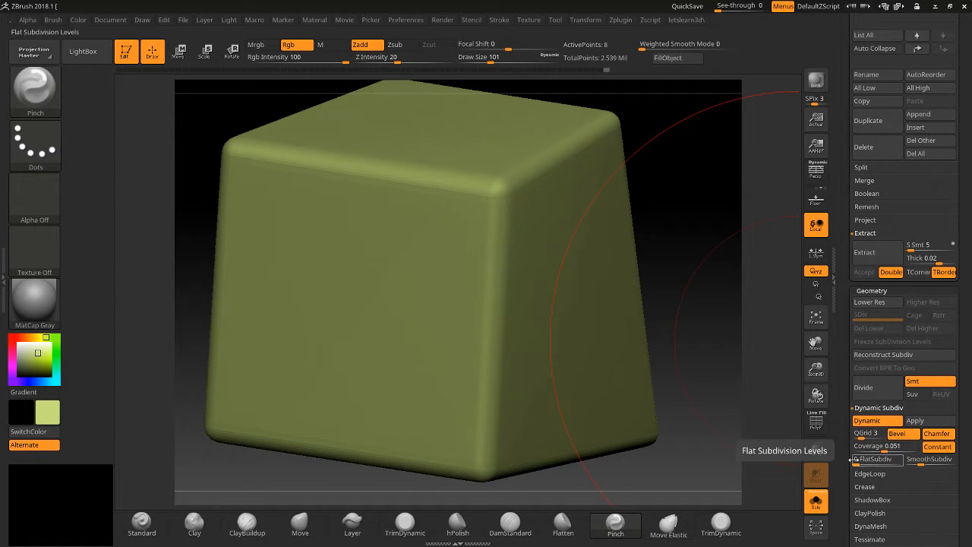
Read the Coverage help, then raise Coverage to 0.6808 and examine the cube's shape from other angles.
key(ctrl)
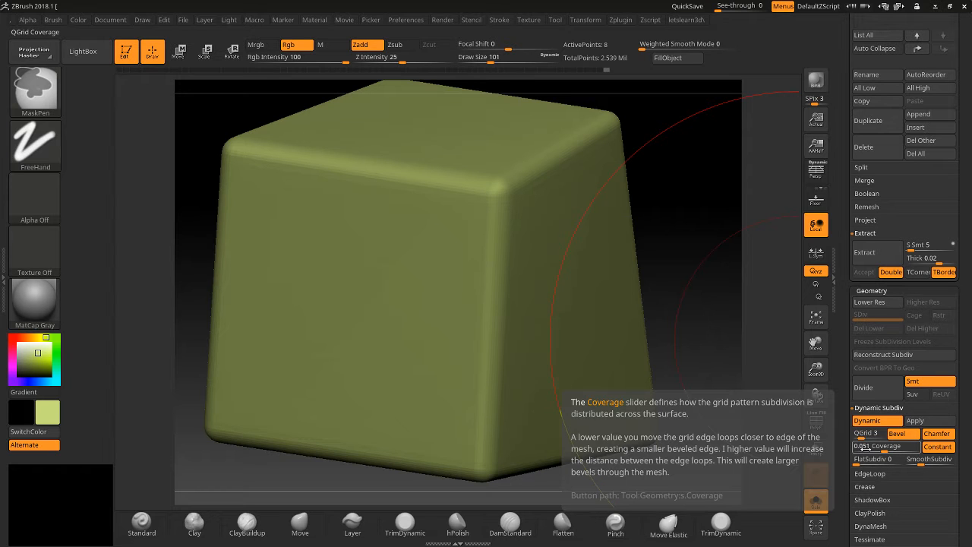
drag(864, 448, 910, 444)
drag(708, 450, 711, 426)
drag(599, 330, 748, 368)
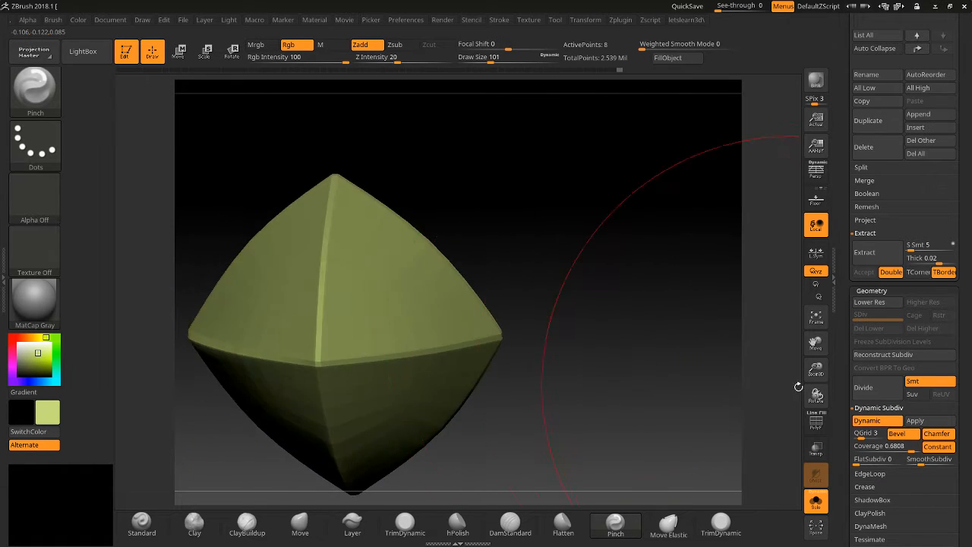
Toggle Dynamic Subdiv off and on to compare the shapes, then reduce Coverage to 0.1158.
click(867, 422)
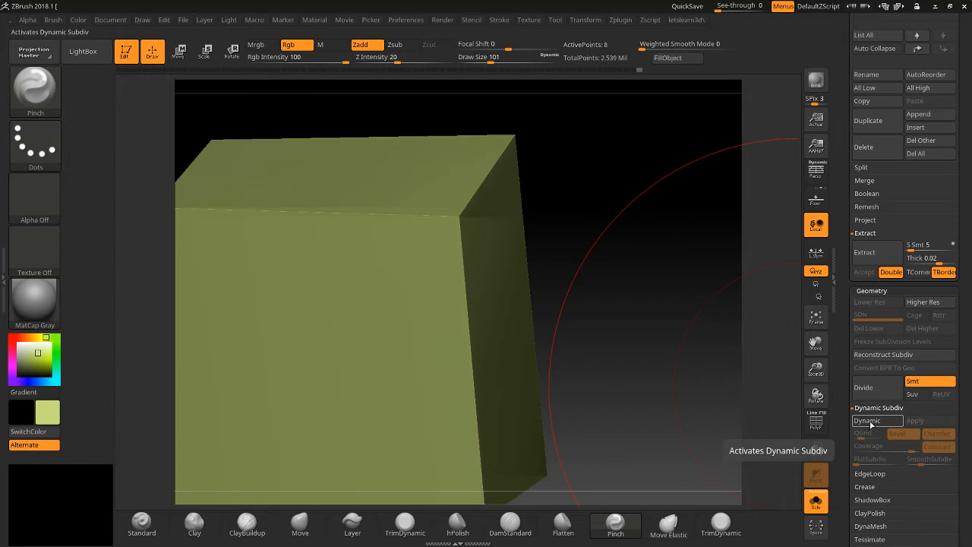
click(869, 423)
drag(909, 448, 895, 445)
drag(815, 343, 843, 354)
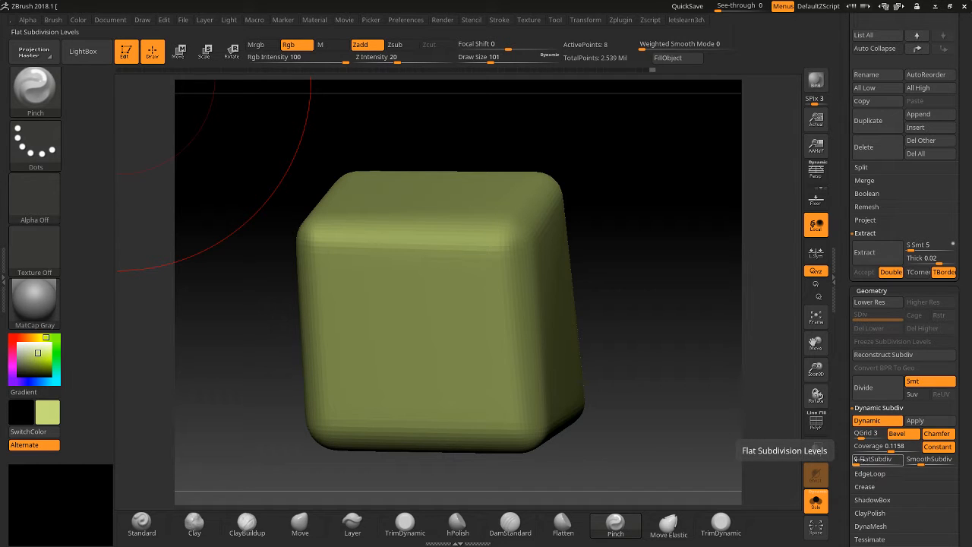
Check the FlatSubdiv help, set FlatSubdiv to 3 and inspect the cube's beveled corner up close.
key(ctrl)
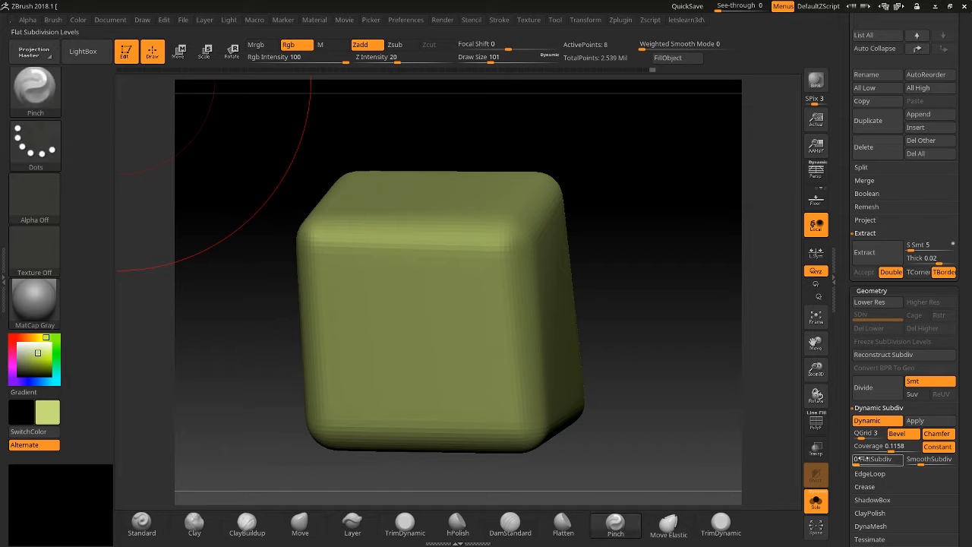
mouse_move(863, 459)
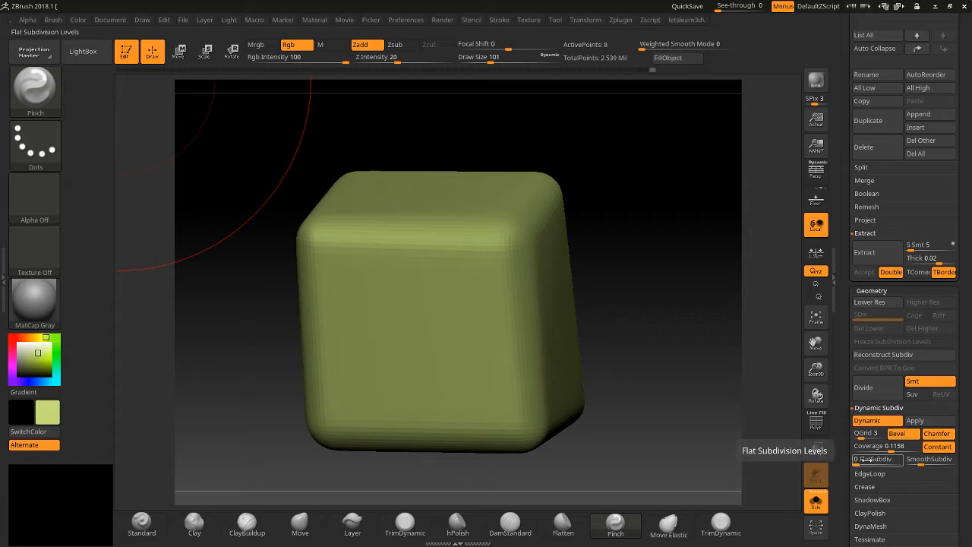
drag(863, 460, 867, 464)
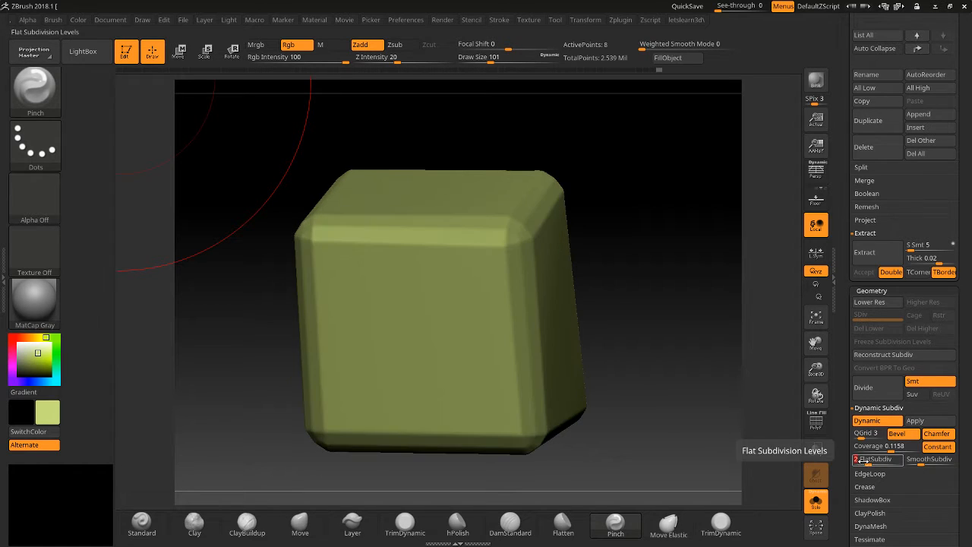
drag(737, 393, 729, 372)
drag(815, 372, 786, 410)
mouse_move(757, 218)
mouse_down()
mouse_move(766, 190)
mouse_move(767, 210)
mouse_up()
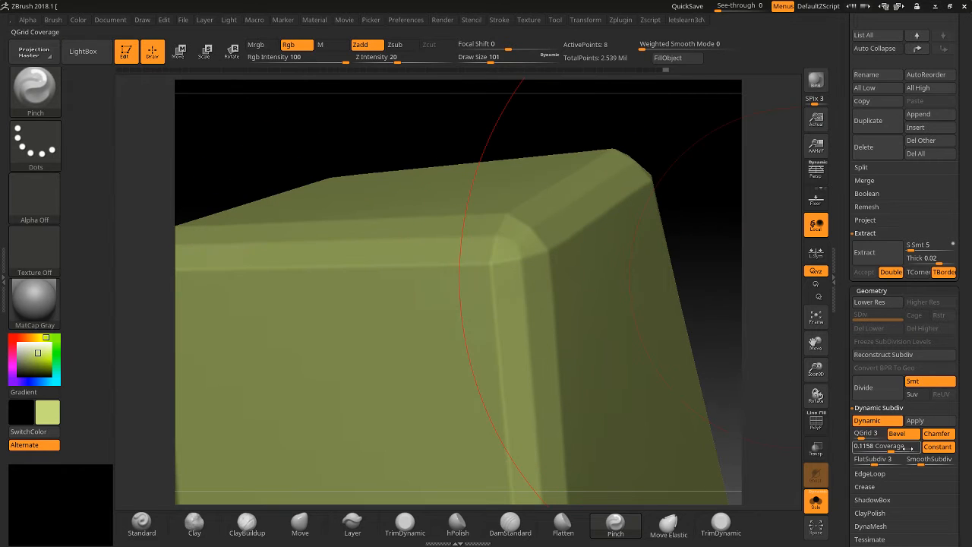
Set SmoothSubdiv to 3 and FlatSubdiv to 0, and inspect the rounding of the cube's corner.
drag(919, 464, 921, 466)
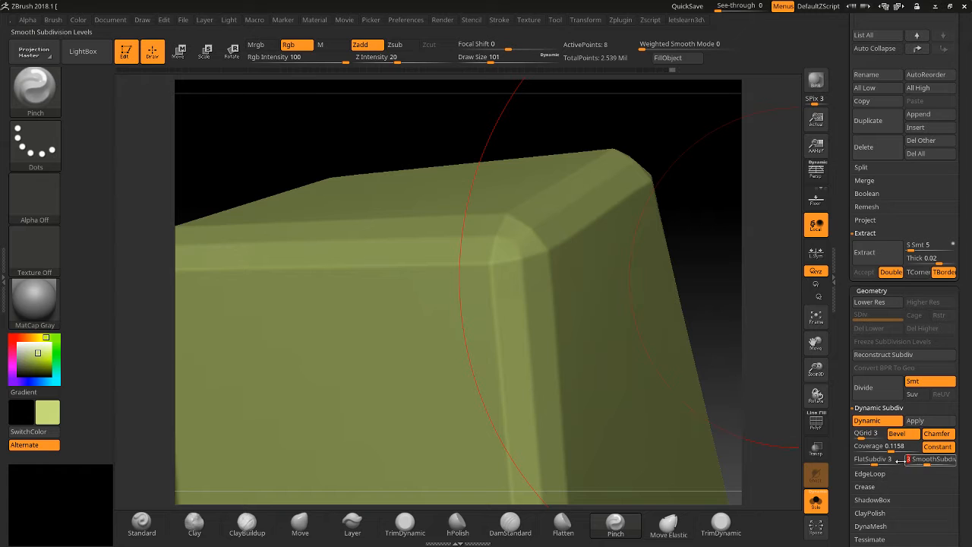
drag(874, 462, 848, 460)
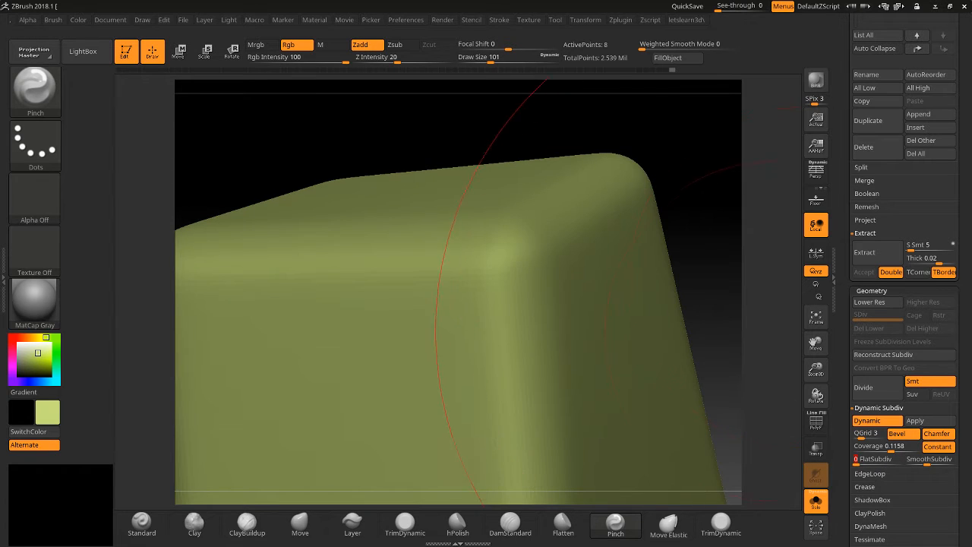
drag(776, 330, 794, 324)
Set SmoothSubdiv to 1 and FlatSubdiv to 3, then examine the whole cube's beveled edges from different angles.
drag(926, 461, 917, 459)
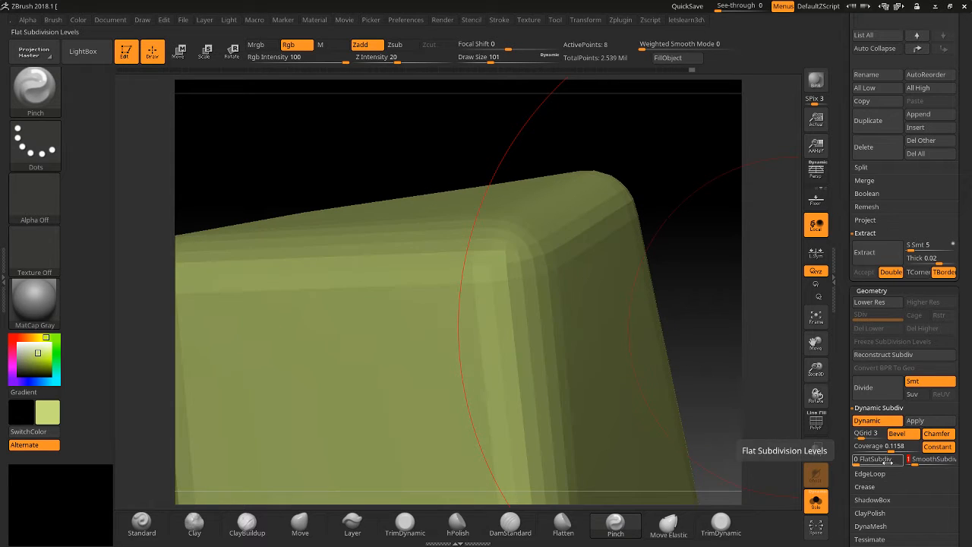
drag(865, 460, 874, 460)
drag(752, 310, 748, 343)
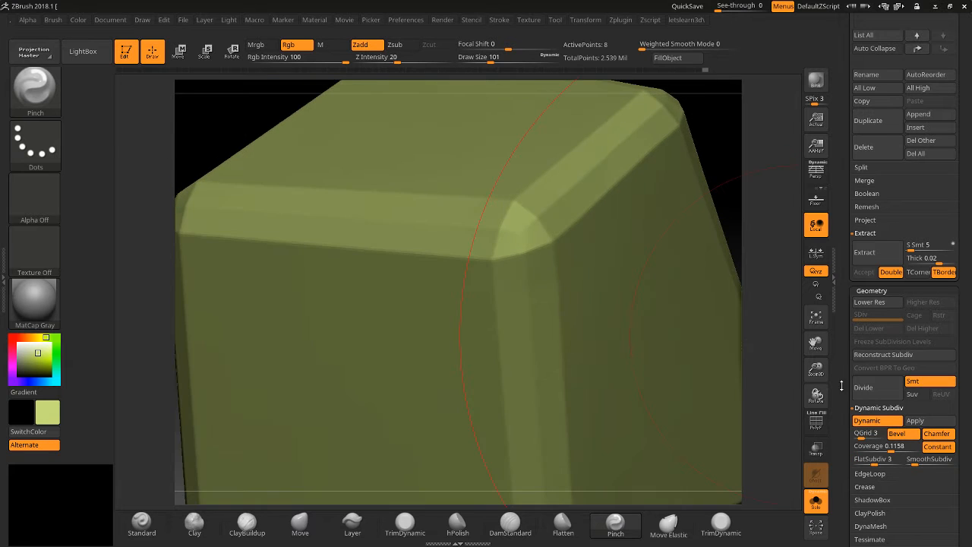
drag(820, 378, 818, 346)
mouse_move(733, 374)
mouse_down()
mouse_move(761, 354)
mouse_move(706, 392)
mouse_move(785, 393)
mouse_move(782, 338)
mouse_move(734, 353)
mouse_move(750, 276)
mouse_move(725, 379)
mouse_move(743, 377)
mouse_move(707, 399)
mouse_move(740, 334)
mouse_move(740, 354)
mouse_move(718, 359)
mouse_move(718, 349)
mouse_up()
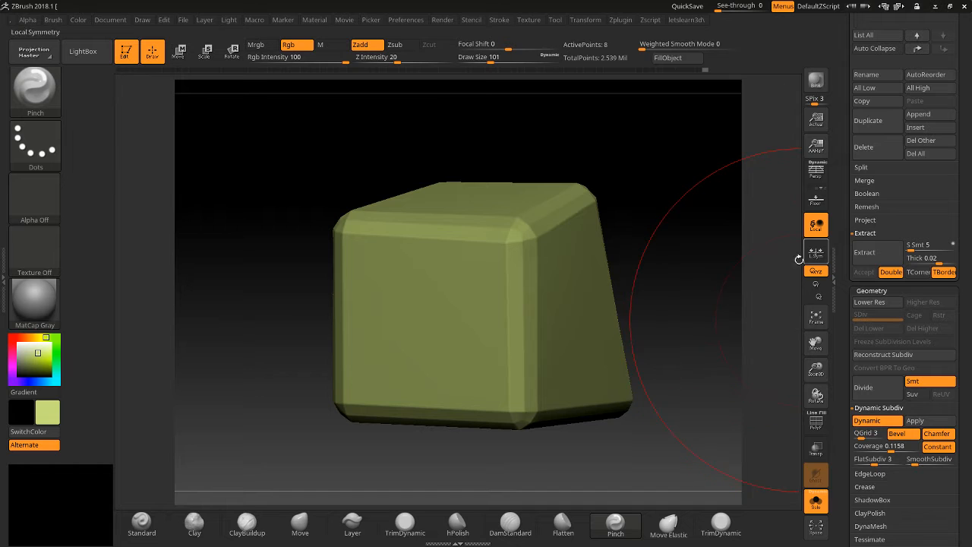
drag(729, 256, 722, 244)
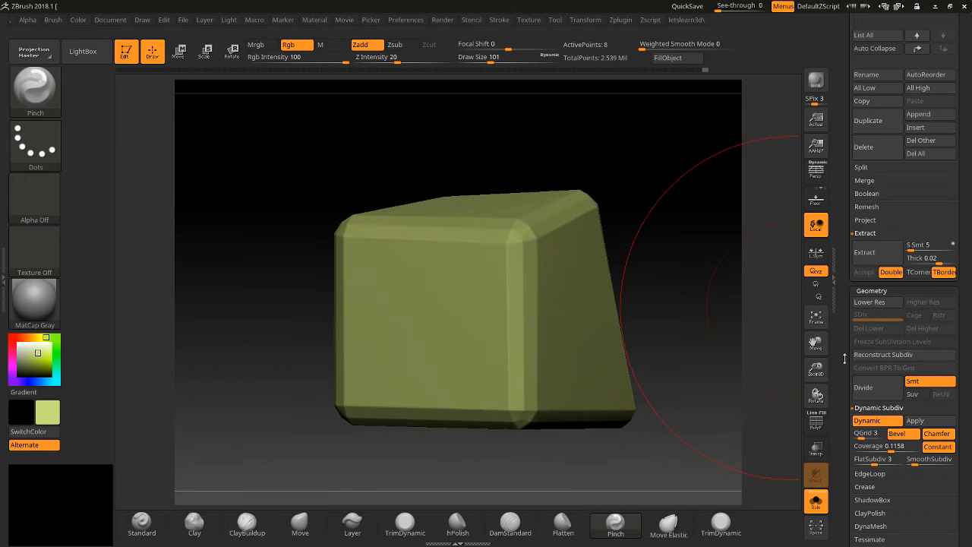
drag(815, 369, 703, 393)
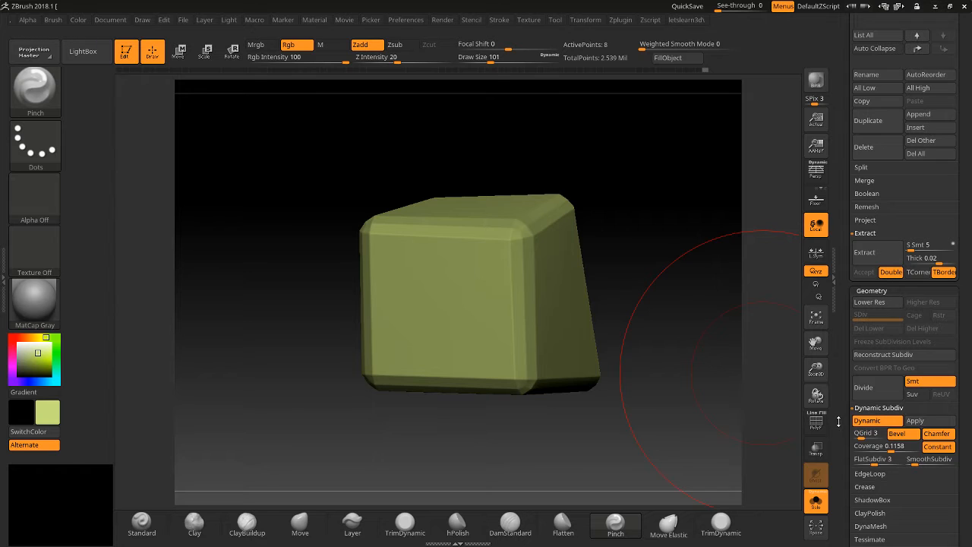
Expand the EdgeLoop options in the Geometry settings and check what Edge Loop does.
scroll(842, 403, down, 3)
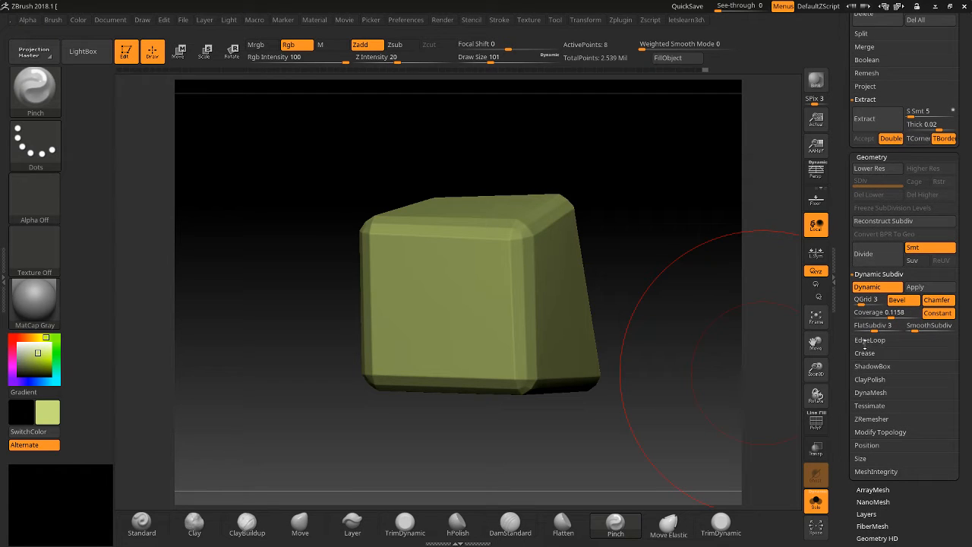
click(864, 341)
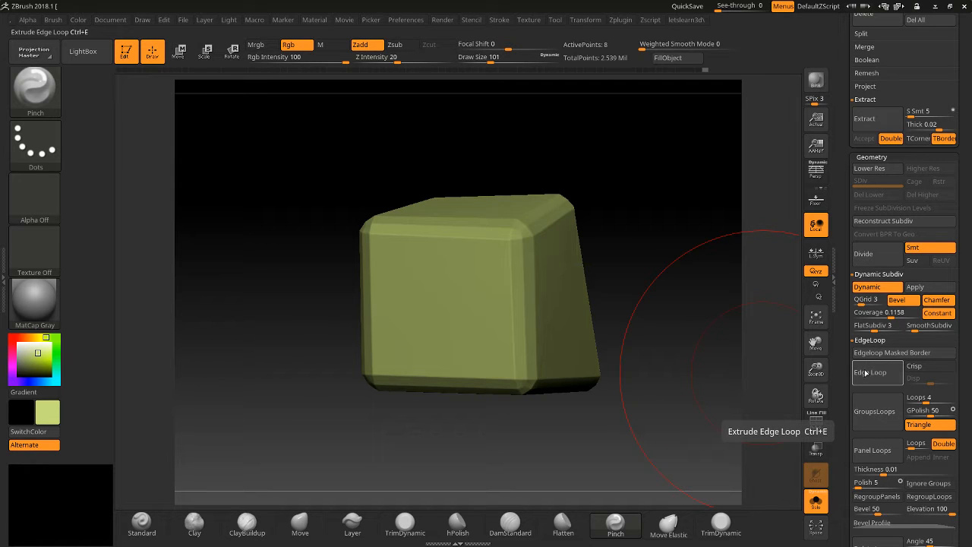
drag(807, 362, 806, 389)
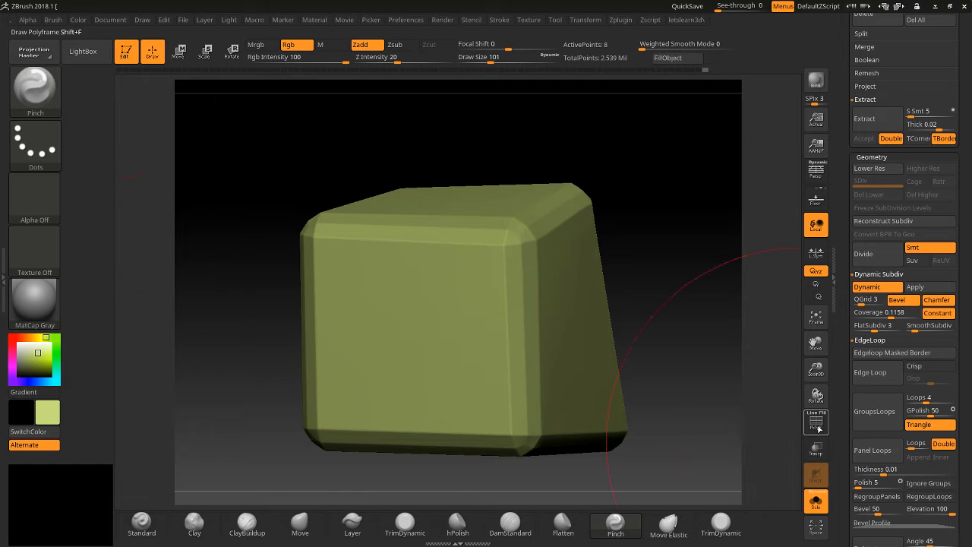
Show the cube's polyframe and turn Dynamic Subdiv off.
click(817, 425)
drag(802, 430, 761, 429)
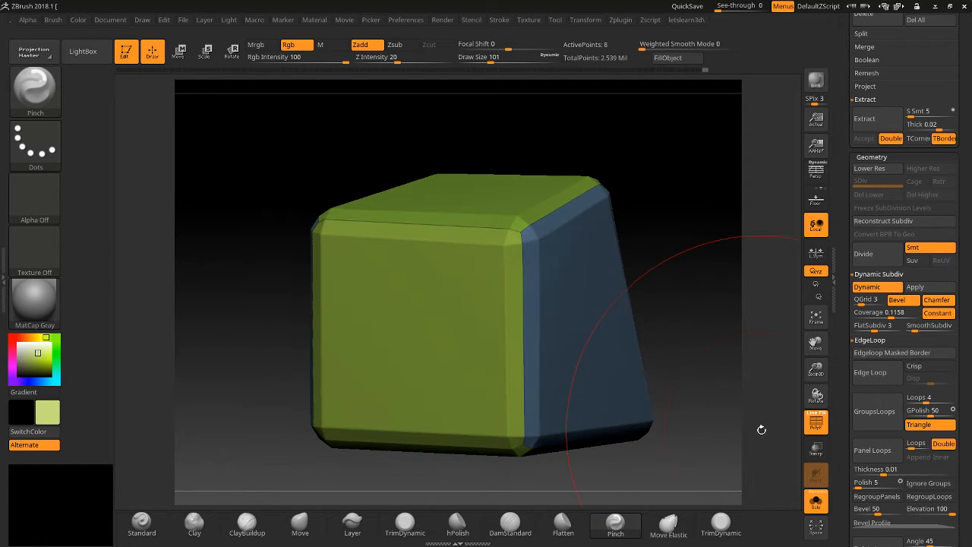
click(871, 290)
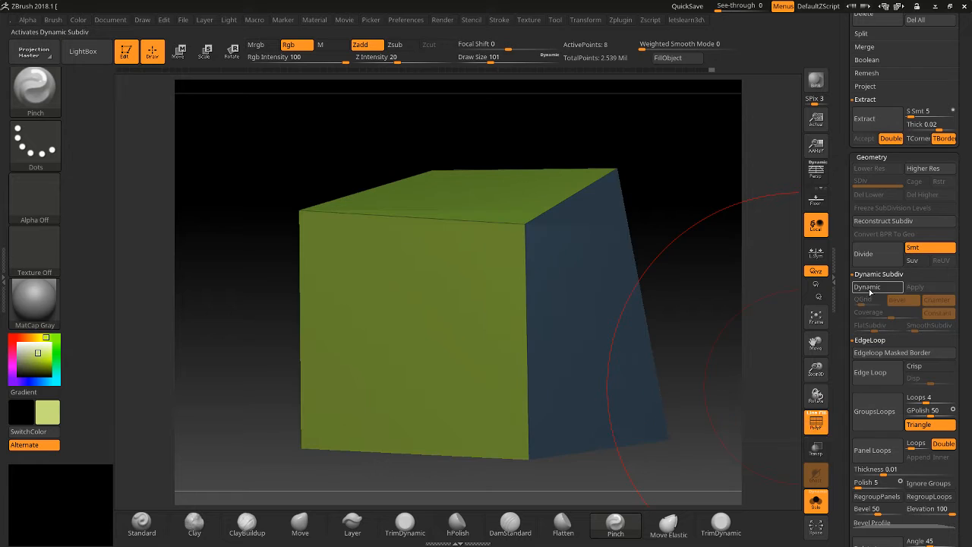
Examine the cube's faces and polygroups from several sides and read the Edgeloop Masked Border help.
mouse_move(757, 327)
mouse_down()
mouse_move(699, 365)
mouse_move(660, 360)
mouse_up()
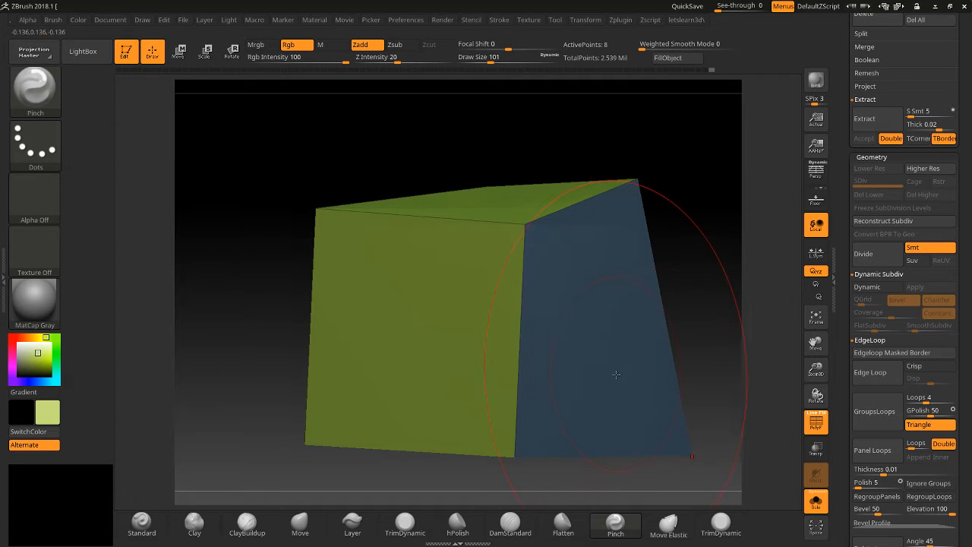
drag(671, 326, 665, 298)
drag(805, 337, 594, 310)
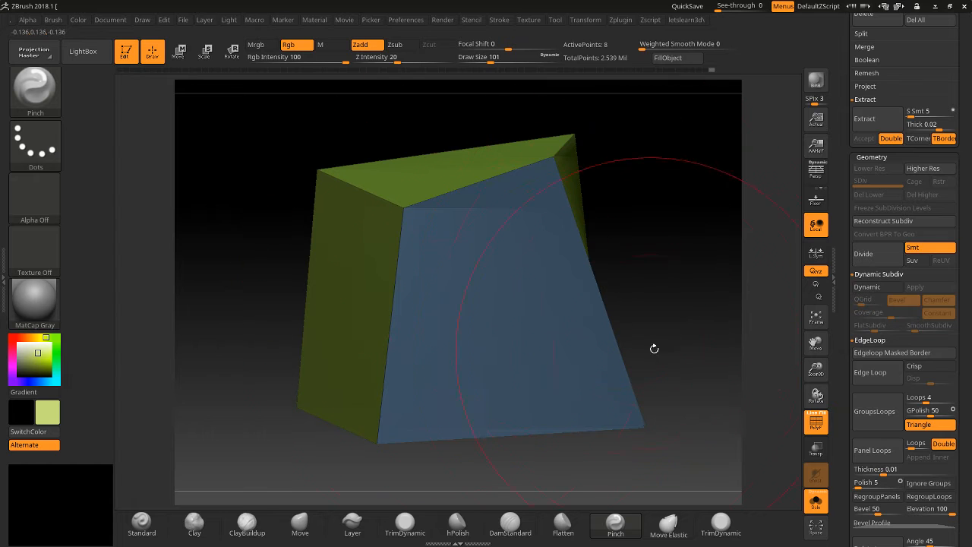
right_drag(574, 219, 535, 221)
mouse_move(654, 230)
right_down()
mouse_move(657, 205)
mouse_move(646, 219)
right_up()
right_drag(295, 336, 312, 308)
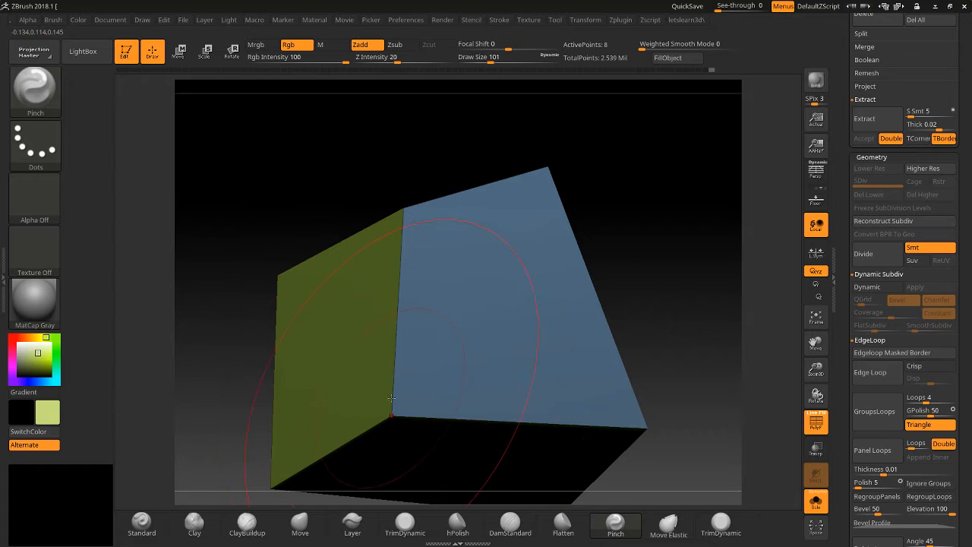
mouse_move(622, 411)
right_down()
mouse_move(693, 366)
mouse_move(629, 420)
right_up()
right_drag(682, 374, 687, 379)
drag(806, 370, 804, 359)
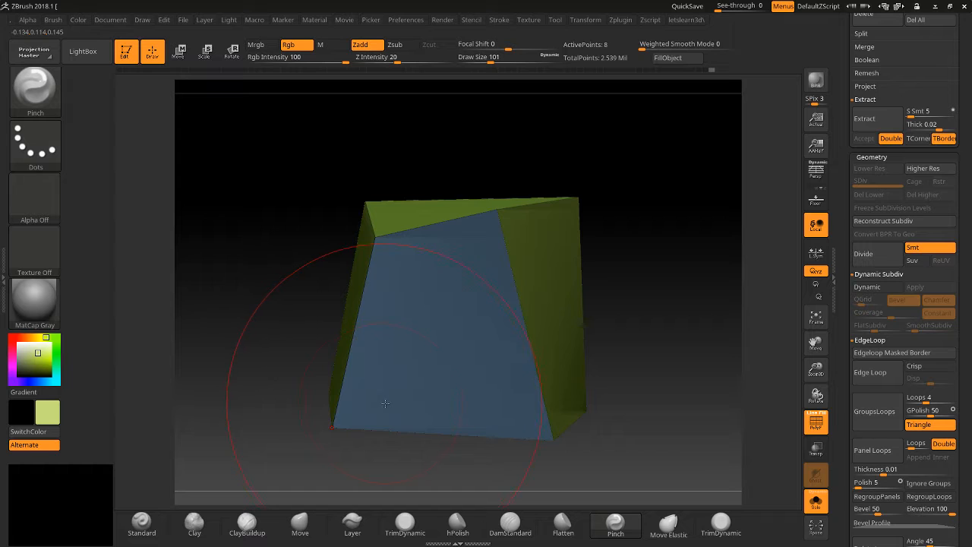
drag(621, 334, 605, 351)
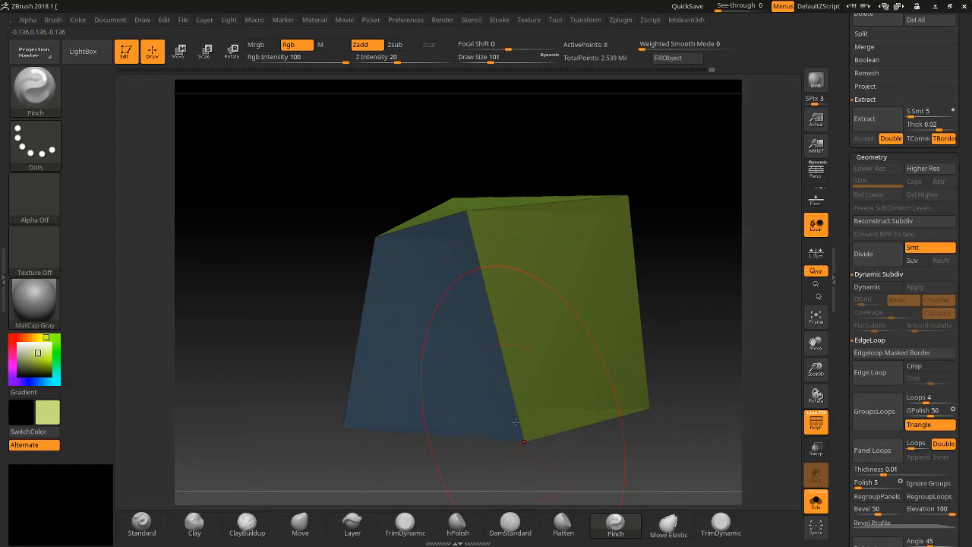
drag(675, 282, 687, 276)
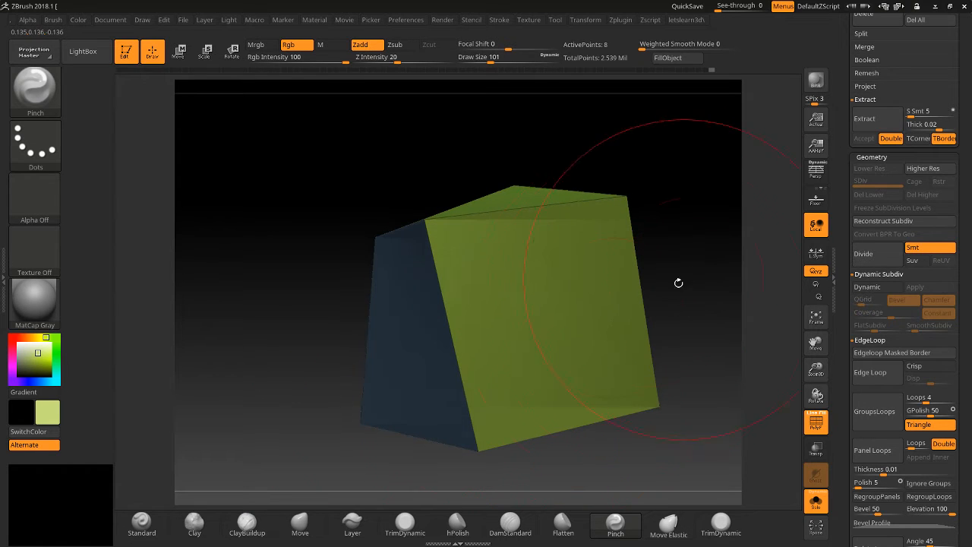
drag(634, 240, 681, 264)
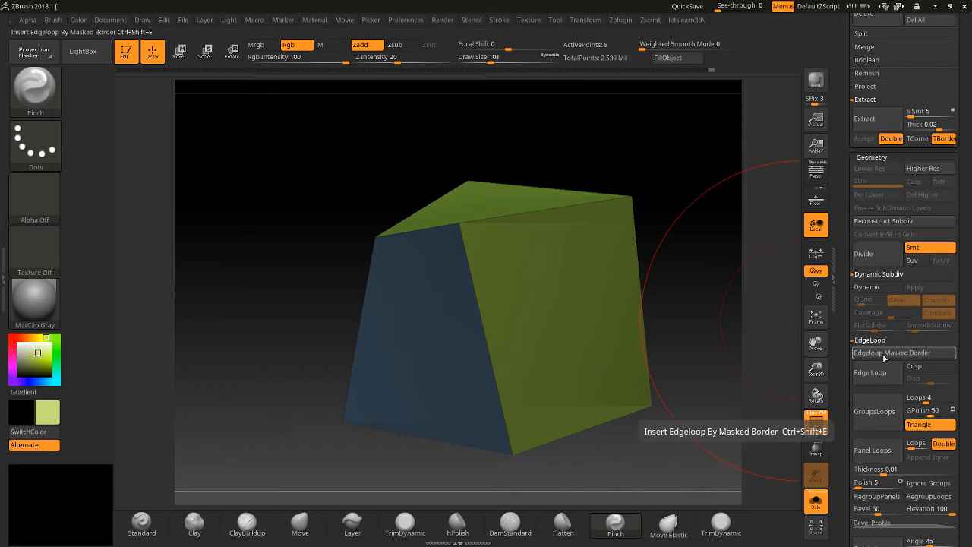
key(ctrl)
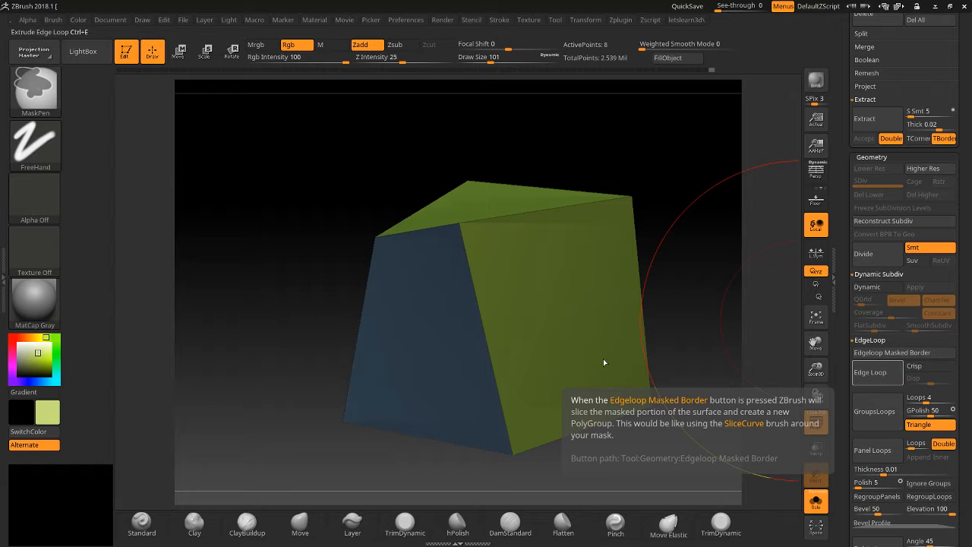
Mask the cube's upper half in a straight side view and insert an edge loop along the mask border.
shift+drag(314, 347, 288, 348)
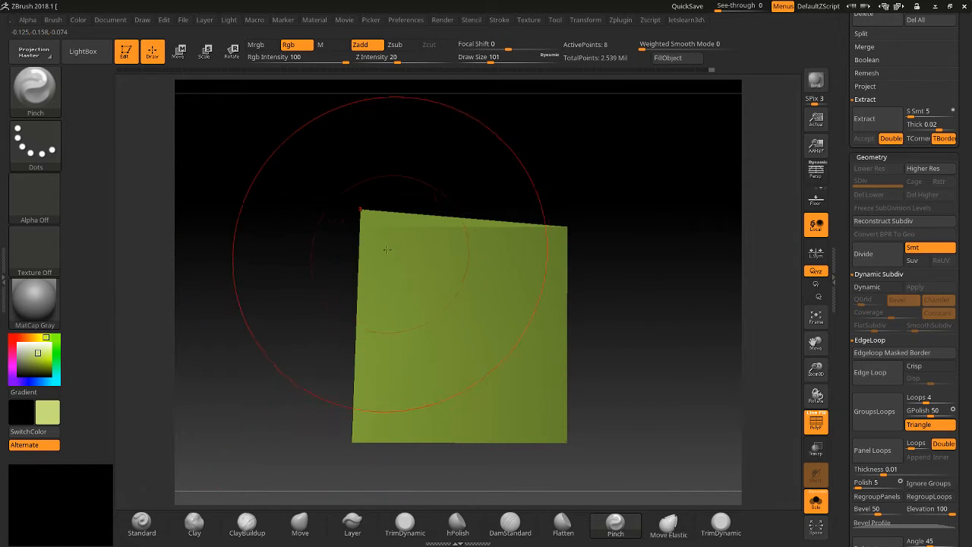
mouse_move(347, 169)
ctrl+mouse_down()
mouse_move(623, 332)
mouse_move(621, 343)
ctrl+mouse_up()
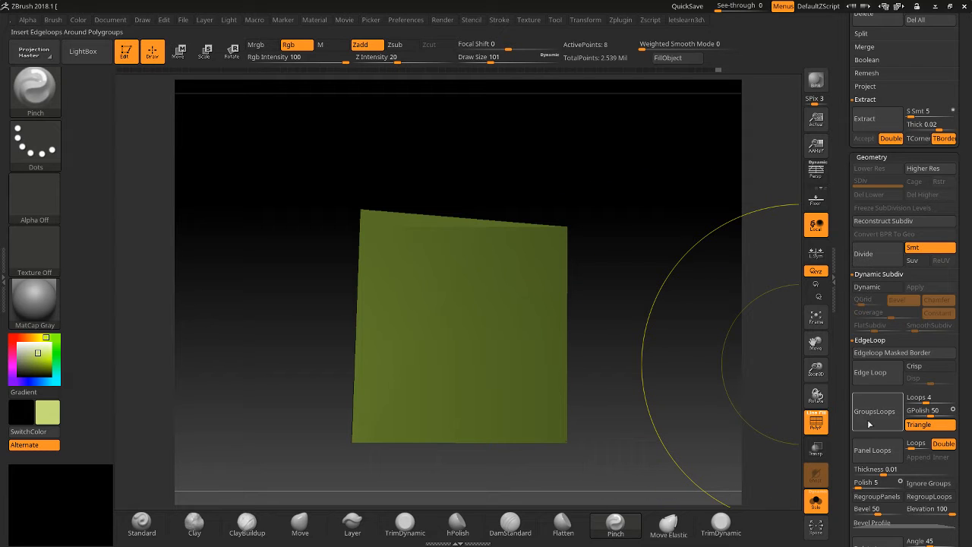
click(878, 354)
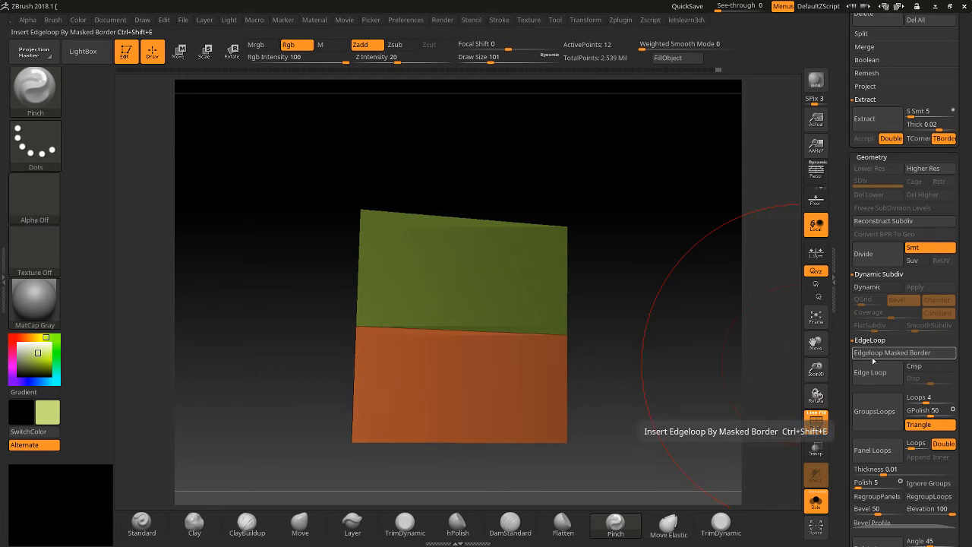
drag(679, 342, 592, 337)
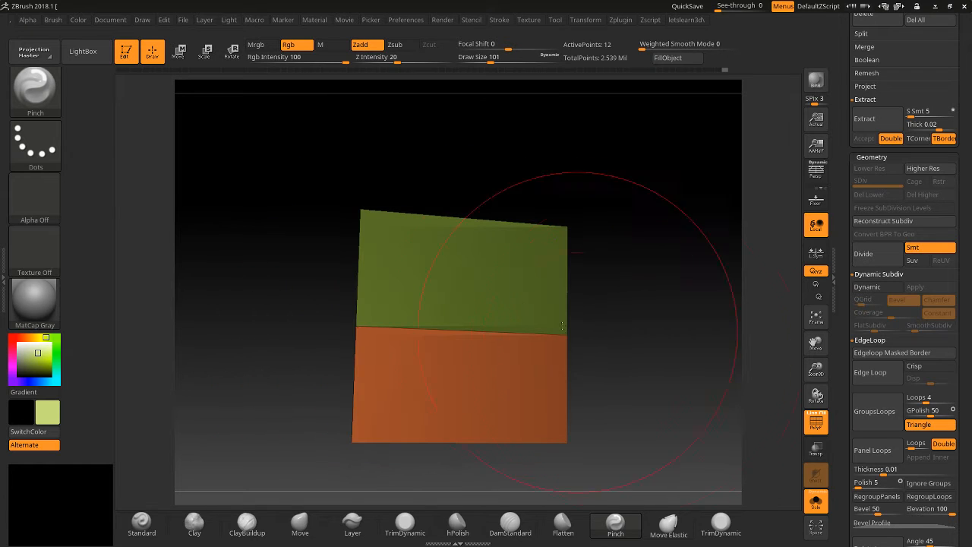
Clear the mask, mask a full-height vertical strip along one side, and insert an edge loop at its border.
ctrl+drag(340, 158, 612, 463)
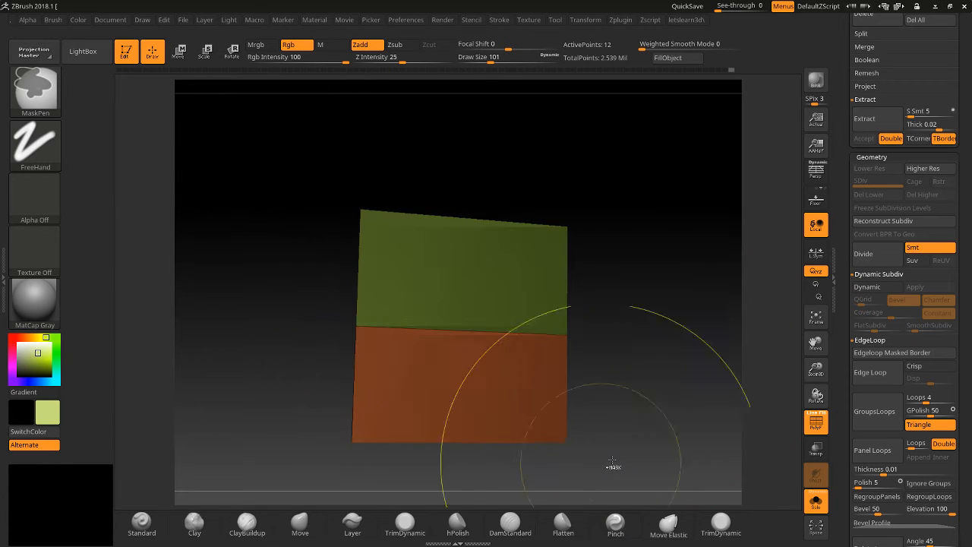
ctrl+click(661, 373)
ctrl+drag(335, 154, 423, 493)
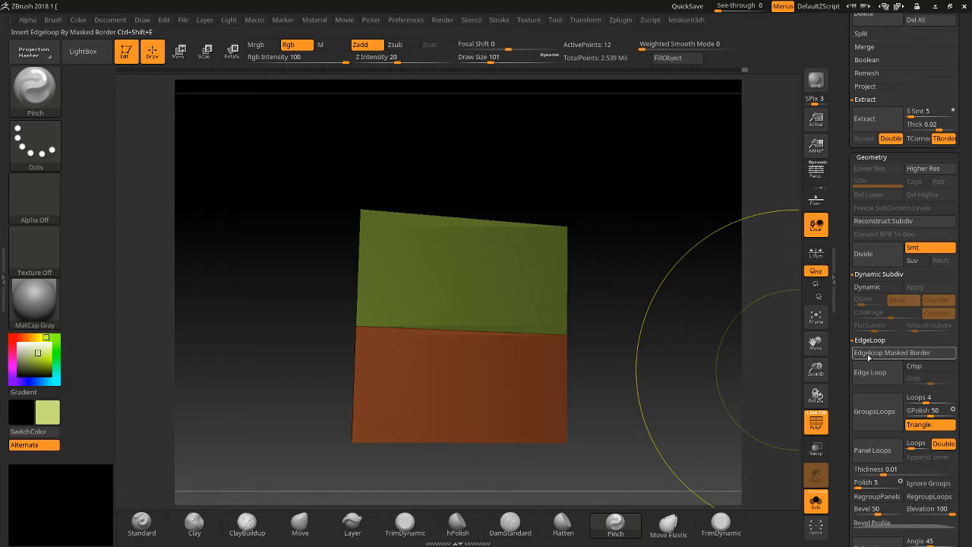
click(870, 359)
mouse_move(784, 383)
mouse_down()
mouse_move(336, 407)
mouse_move(680, 398)
mouse_move(725, 386)
mouse_up()
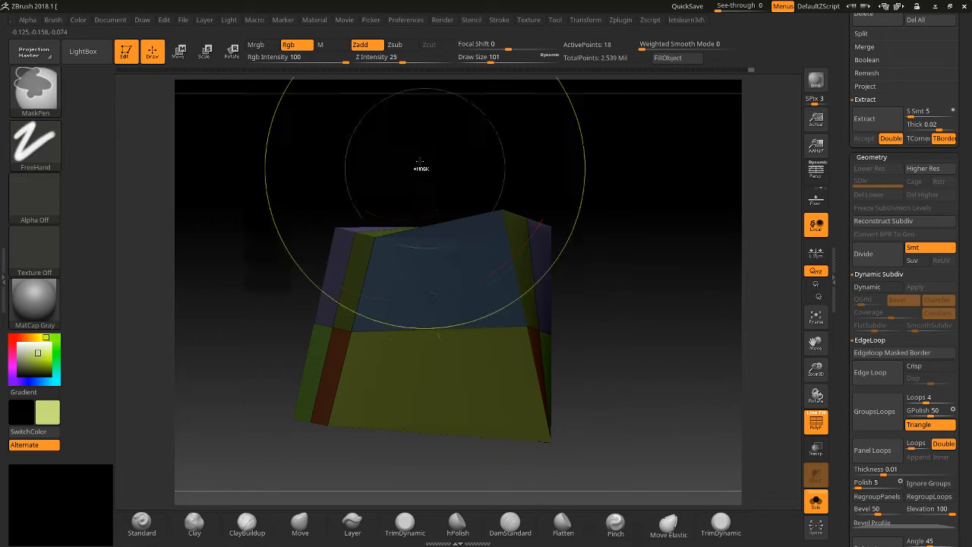
Mask one half of the cube and insert an edge loop along the mask border, splitting the slanted face vertically.
ctrl+drag(388, 157, 357, 193)
ctrl+drag(266, 161, 582, 504)
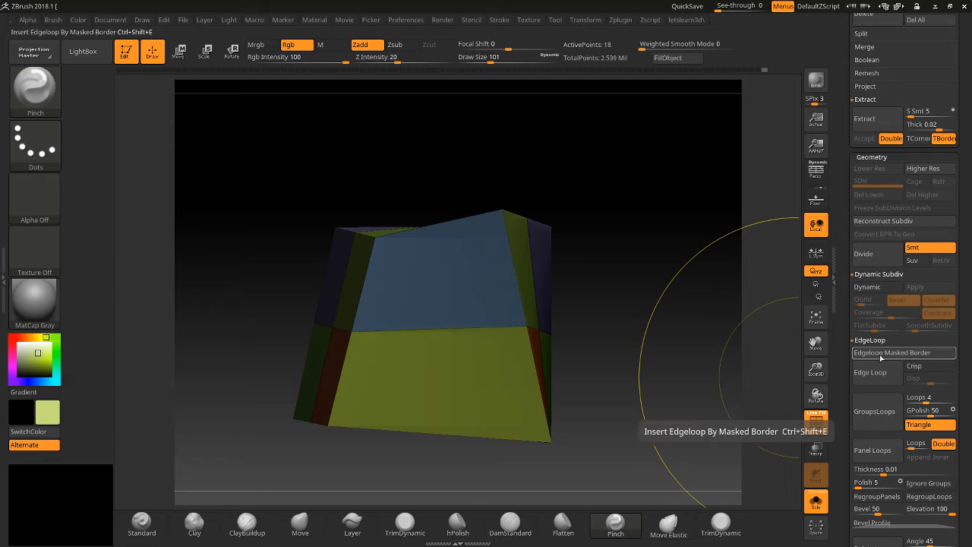
click(870, 372)
drag(759, 364, 766, 337)
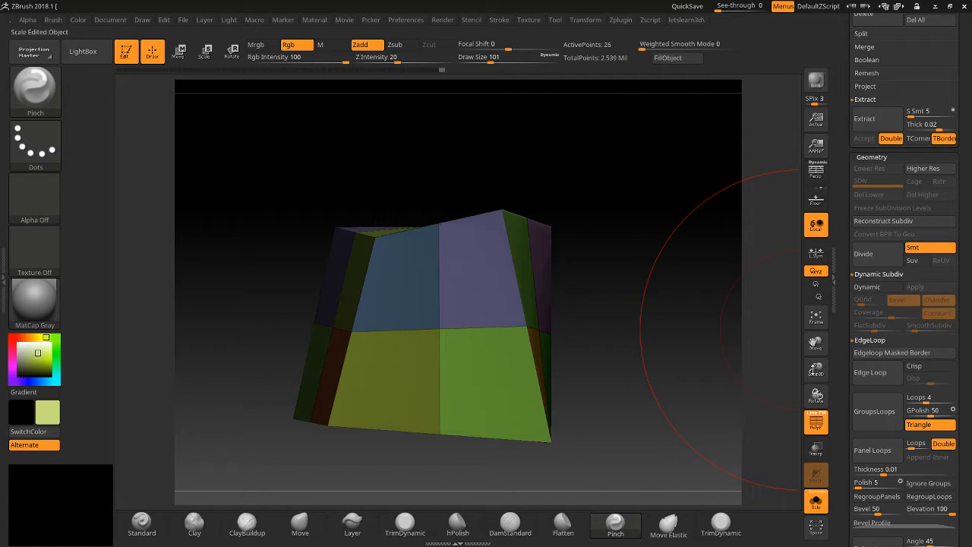
Try Edge Loop with the cube's upper part masked, then clear the mask.
key(shift+f)
ctrl+drag(290, 168, 624, 395)
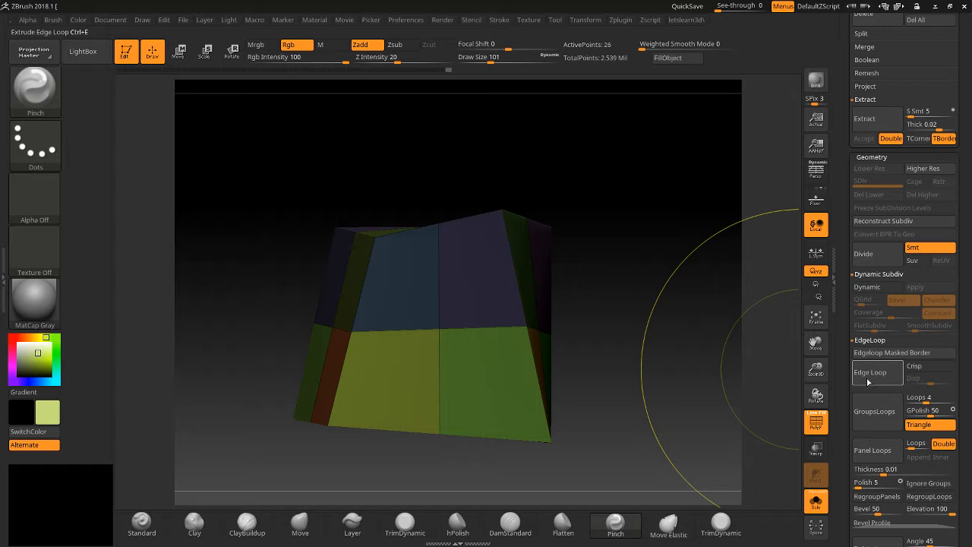
click(868, 382)
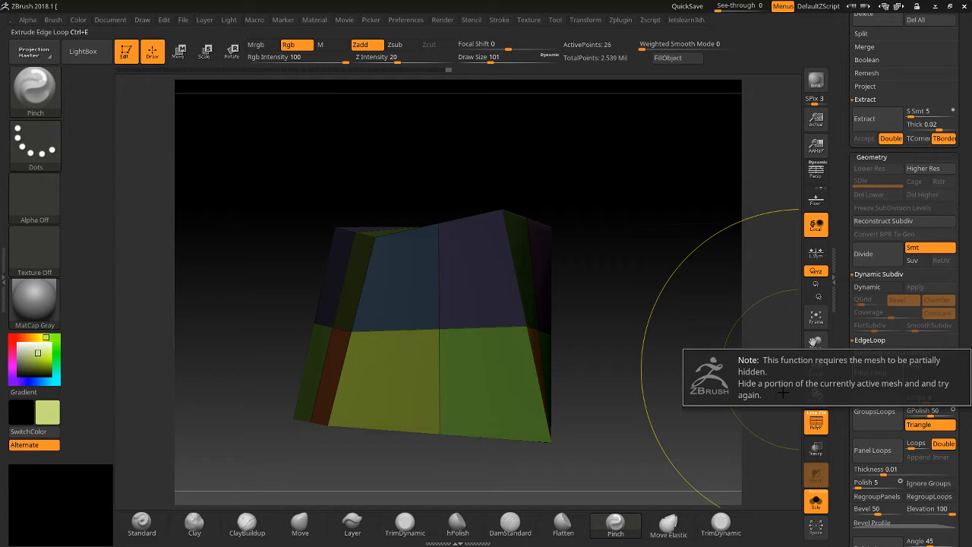
ctrl+click(665, 369)
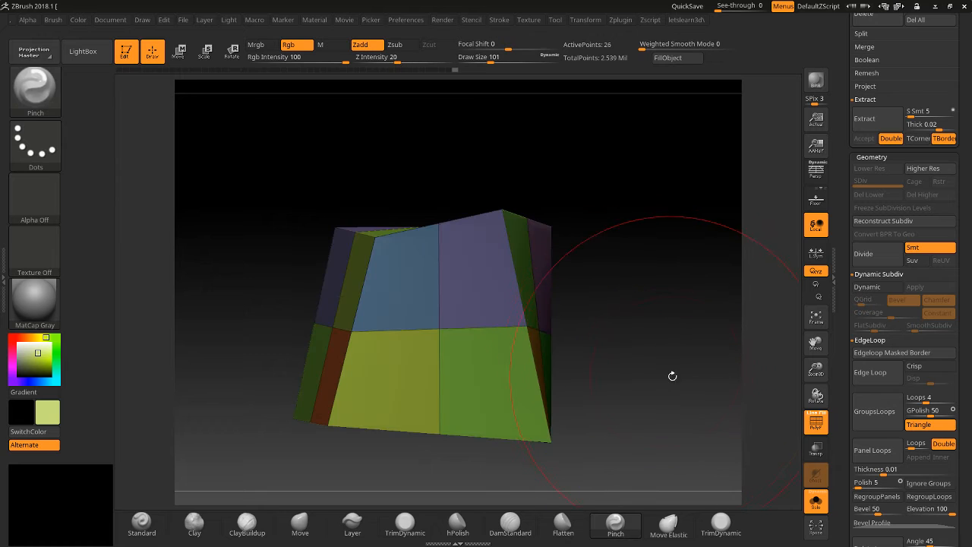
Isolate the cube's top faces with a rectangular selection, hiding the rest of the mesh.
key(ctrl)
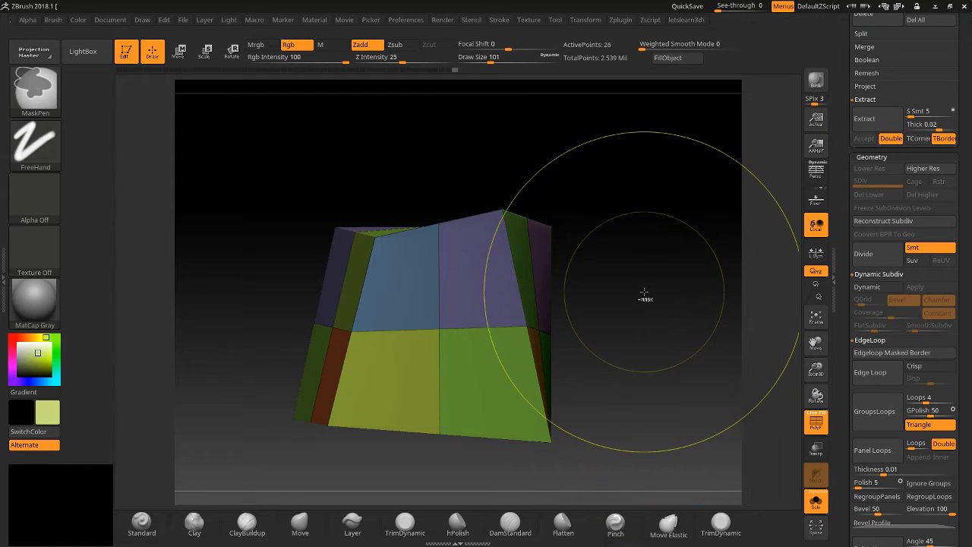
key(ctrl+shift)
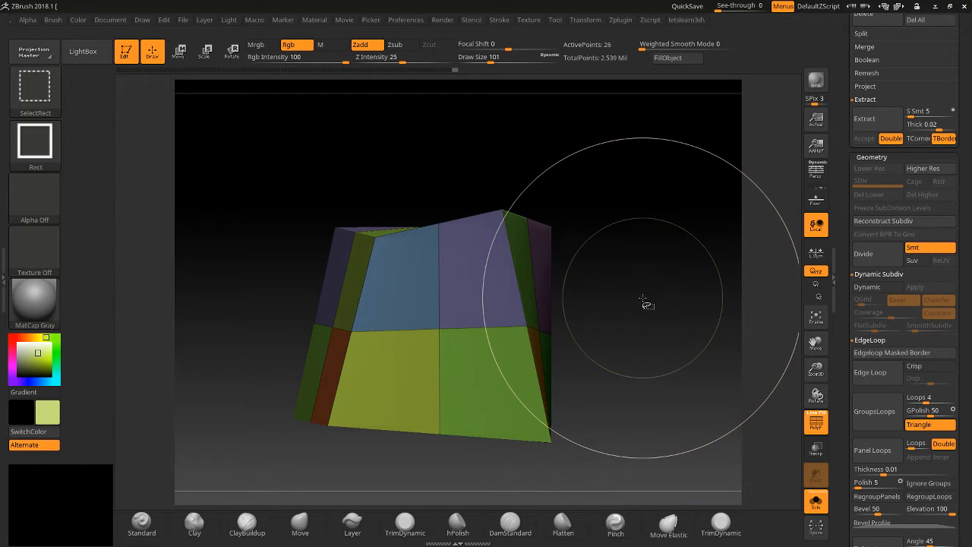
ctrl+shift+drag(265, 143, 688, 281)
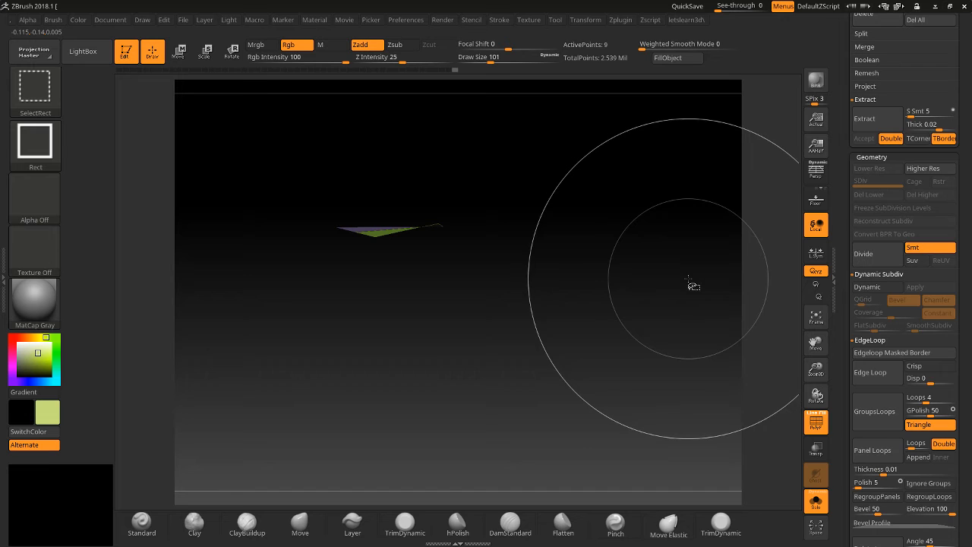
Isolate the cube's top faces with rectangular selections, restoring or inverting the mesh visibility after each attempt.
ctrl+shift+drag(602, 352, 600, 353)
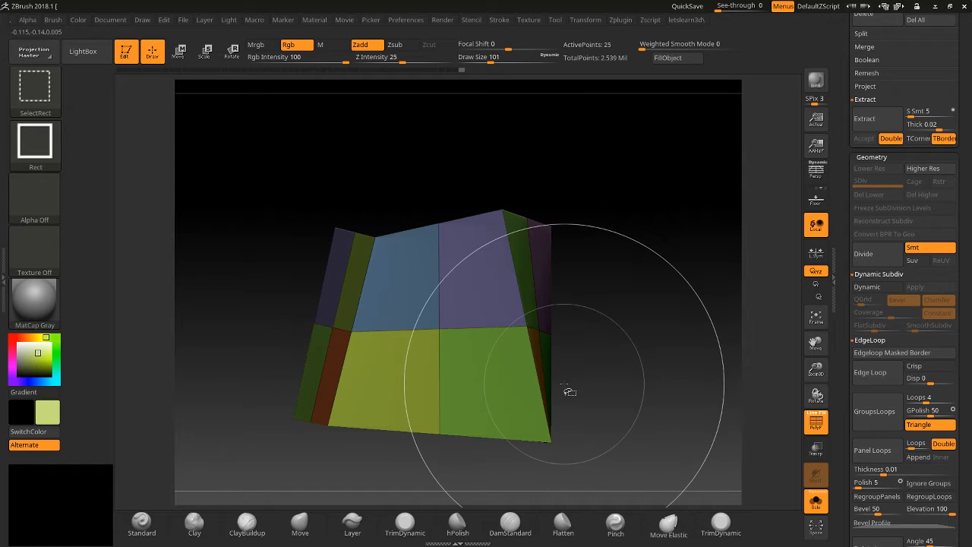
ctrl+shift+drag(296, 127, 610, 338)
ctrl+shift+drag(296, 165, 614, 336)
ctrl+shift+click(639, 357)
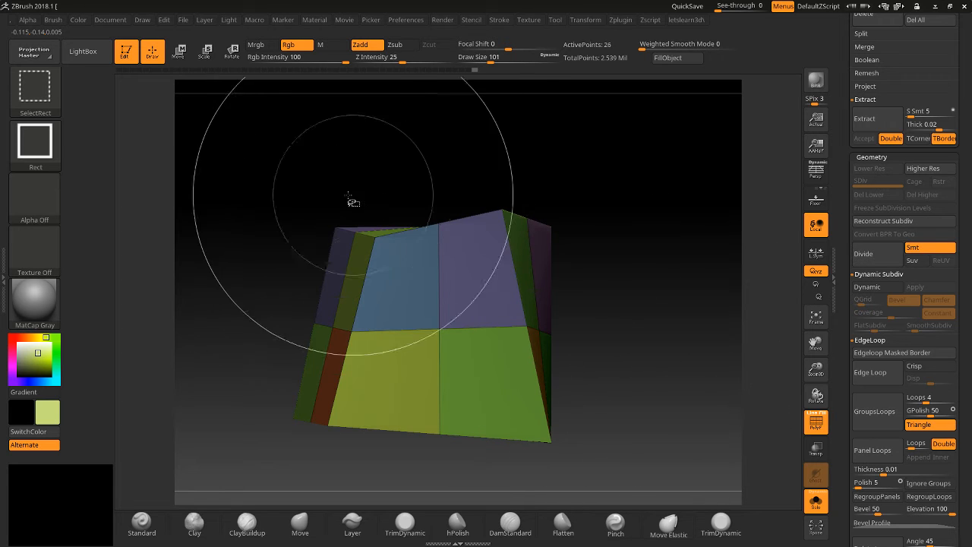
mouse_move(279, 141)
ctrl+shift+mouse_down()
mouse_move(448, 290)
mouse_move(622, 311)
mouse_move(623, 386)
mouse_move(623, 351)
mouse_move(612, 341)
ctrl+shift+mouse_up()
ctrl+shift+click(615, 340)
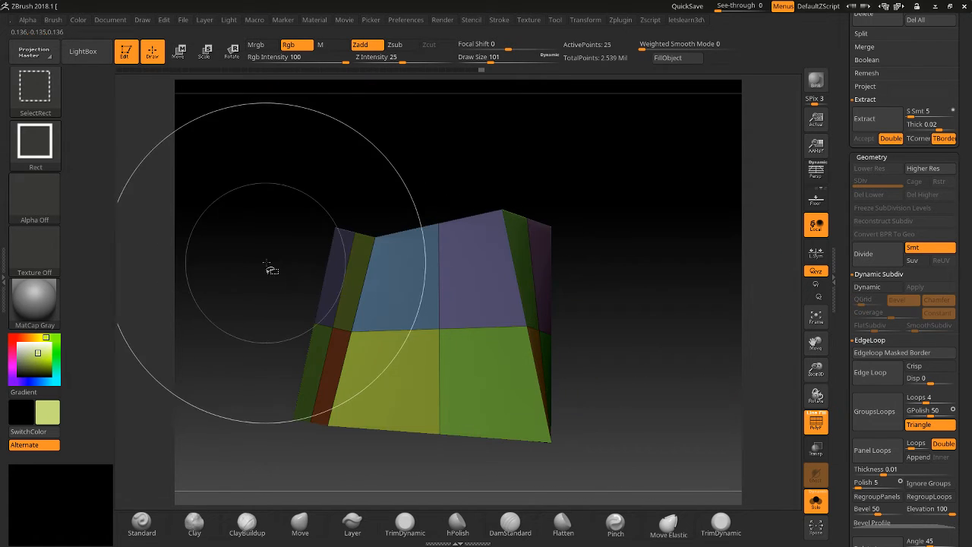
mouse_move(583, 252)
mouse_down()
mouse_move(586, 282)
mouse_move(583, 252)
mouse_up()
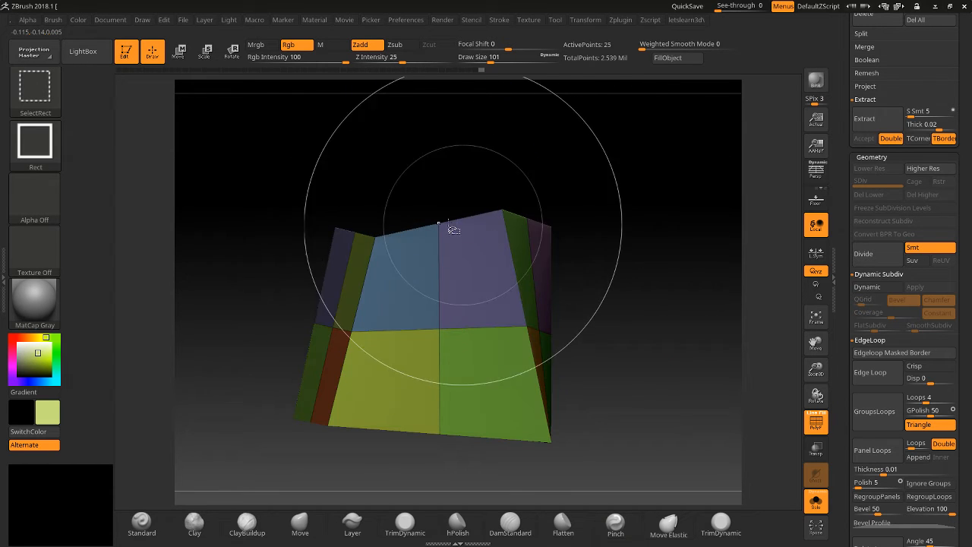
Switch to the Pinch brush, and isolate the cube's top faces twice, showing the whole mesh again each time.
key(b)
key(p)
key(i)
mouse_move(258, 212)
mouse_down()
mouse_move(249, 272)
mouse_move(267, 235)
mouse_up()
mouse_move(263, 131)
ctrl+shift+mouse_down()
mouse_move(438, 287)
mouse_move(618, 317)
mouse_move(654, 293)
mouse_move(638, 342)
mouse_move(651, 351)
mouse_move(650, 299)
mouse_move(658, 355)
ctrl+shift+mouse_up()
drag(668, 304, 621, 352)
ctrl+shift+click(661, 343)
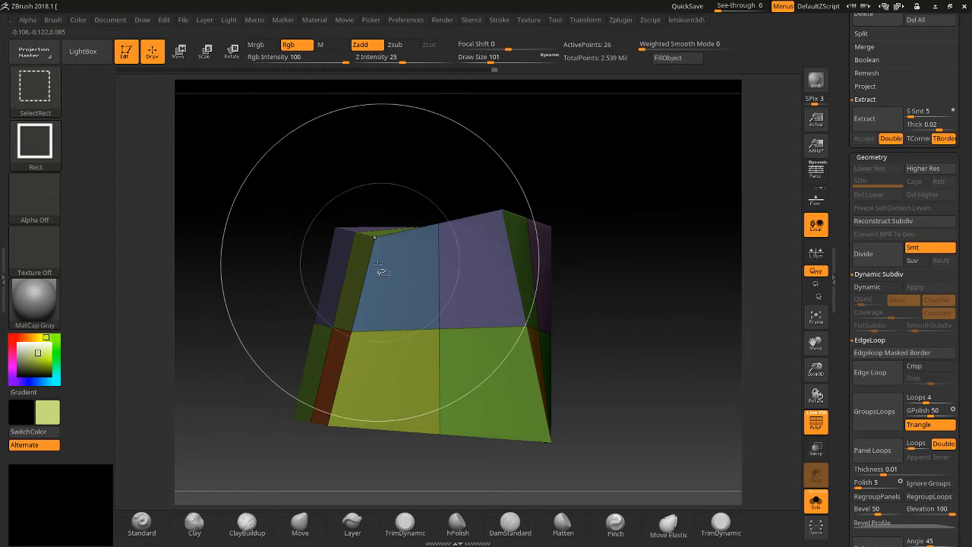
mouse_move(282, 162)
ctrl+shift+mouse_down()
mouse_move(521, 311)
mouse_move(625, 283)
mouse_move(395, 343)
mouse_move(415, 312)
mouse_move(510, 290)
mouse_move(517, 307)
mouse_move(585, 300)
mouse_move(588, 341)
mouse_move(592, 293)
mouse_move(552, 301)
mouse_move(611, 310)
ctrl+shift+mouse_up()
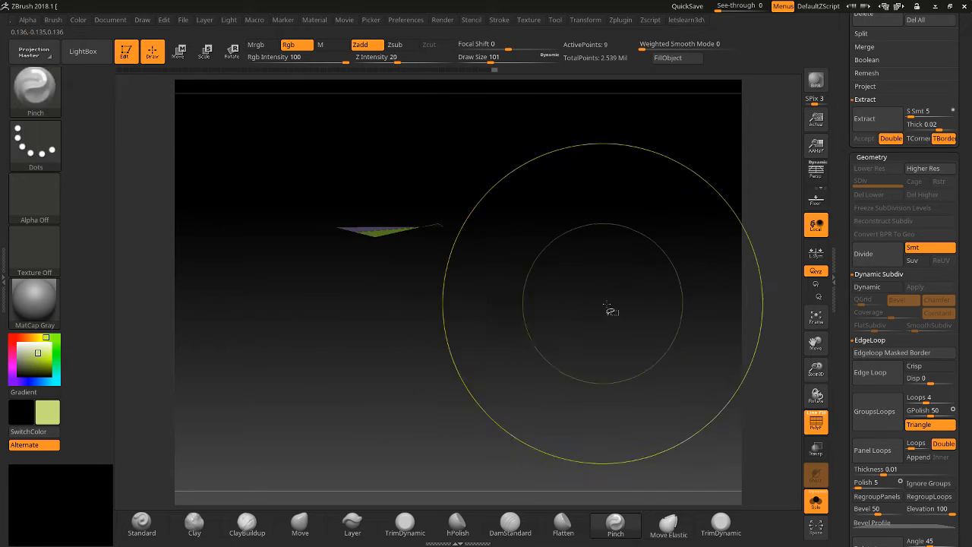
ctrl+shift+click(594, 306)
Isolate the cube's upper half, insert an edge loop along its open border, and unhide the full mesh.
mouse_move(300, 154)
ctrl+shift+mouse_down()
mouse_move(353, 293)
mouse_move(456, 356)
mouse_move(608, 339)
mouse_move(605, 312)
mouse_move(577, 325)
mouse_move(613, 339)
mouse_move(613, 421)
ctrl+shift+mouse_up()
drag(630, 349, 632, 362)
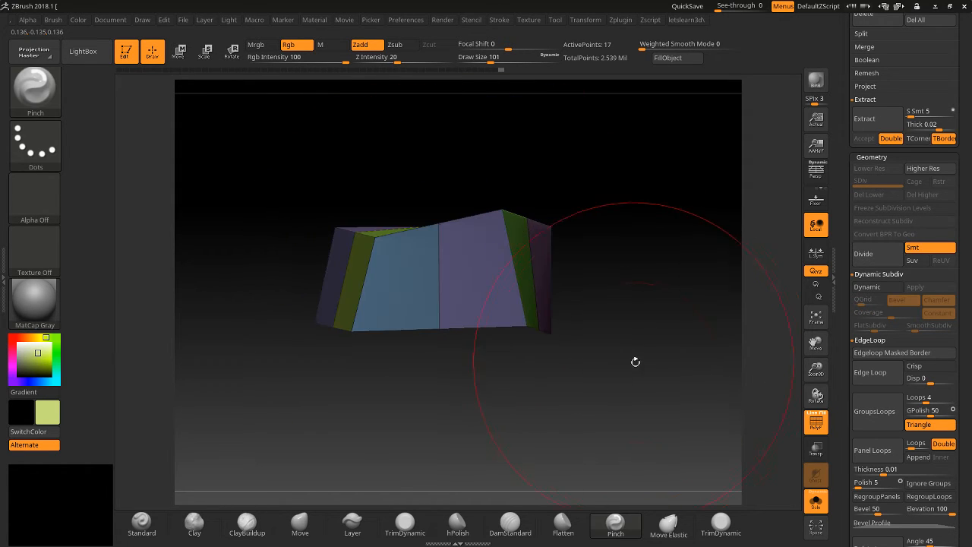
click(875, 377)
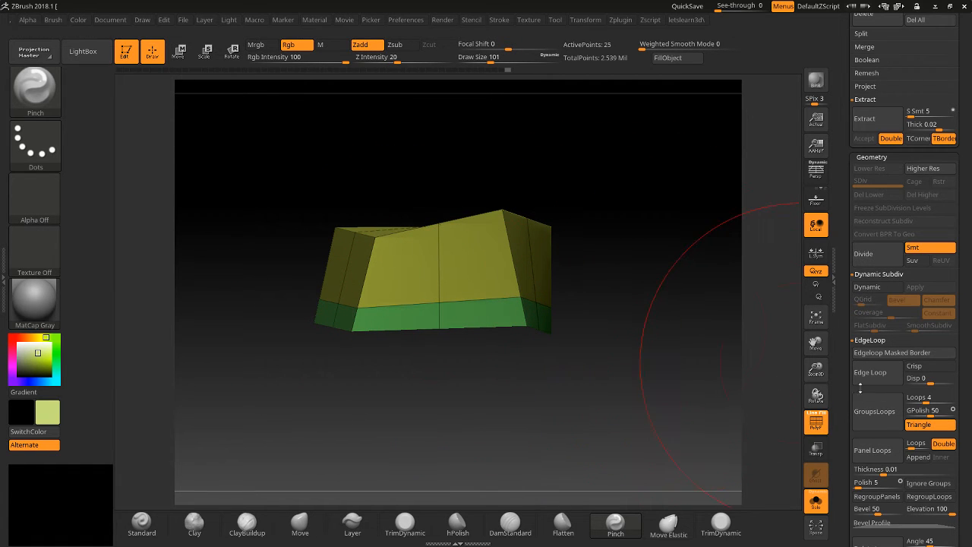
key(shift)
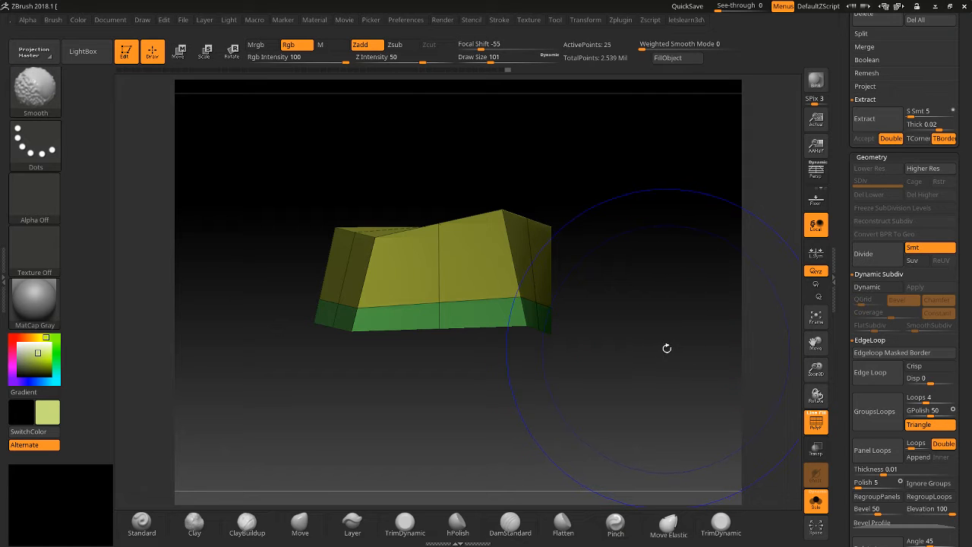
ctrl+shift+click(667, 344)
drag(672, 334, 652, 359)
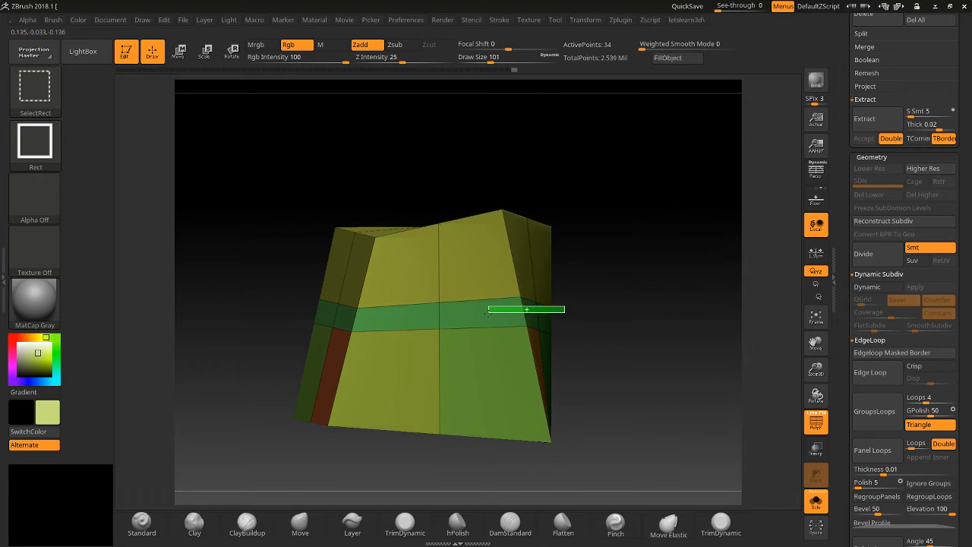
Isolate the end faces of the green middle band with a rectangular selection, and show the full mesh again.
ctrl+shift+drag(483, 317, 485, 318)
ctrl+shift+click(592, 316)
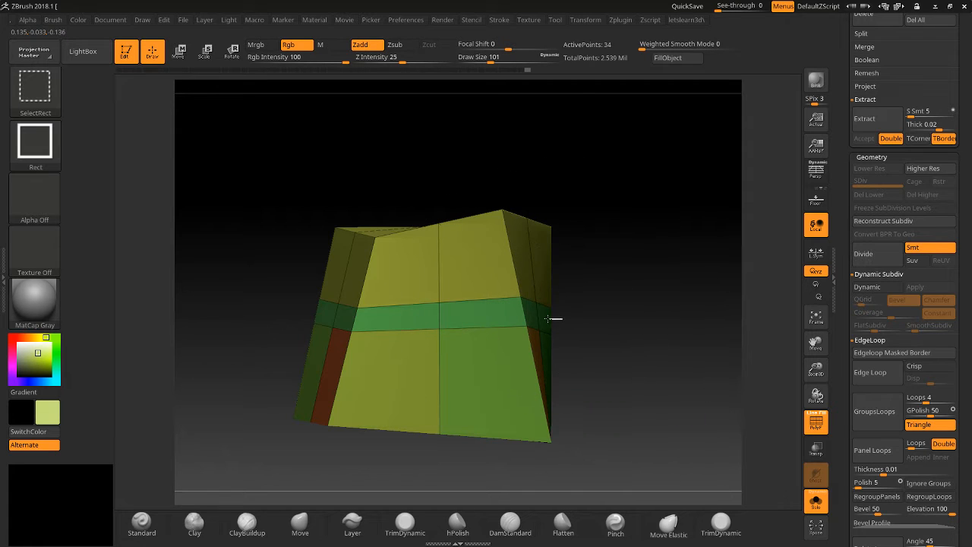
ctrl+shift+drag(592, 294, 526, 370)
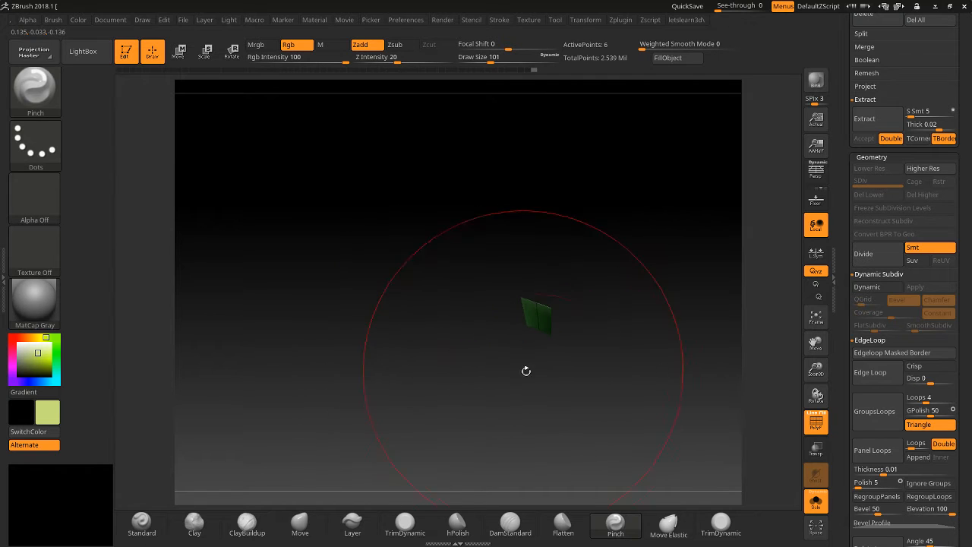
ctrl+shift+click(566, 393)
ctrl+shift+click(594, 335)
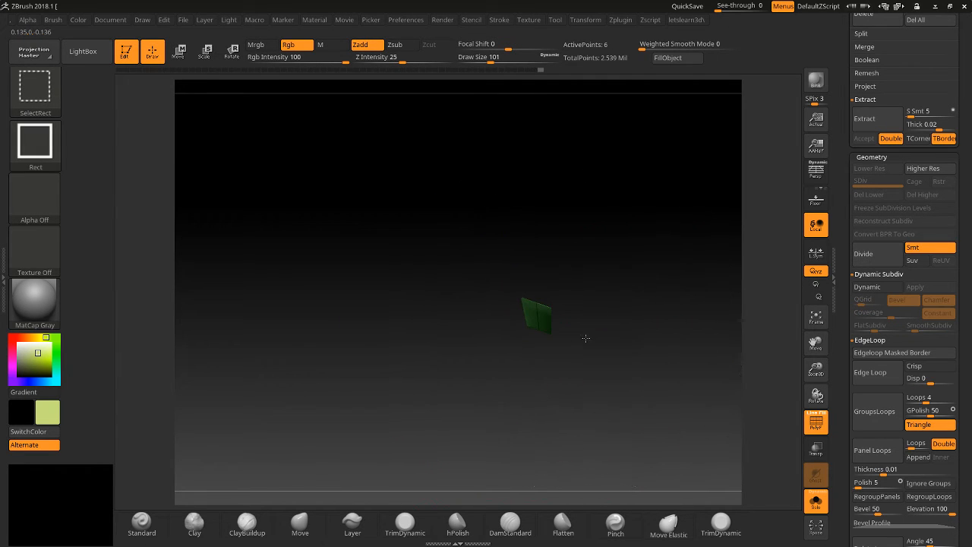
ctrl+shift+click(585, 338)
Try rectangular hide selections over the green middle band and the cube's upper part, restoring the full mesh after each.
ctrl+shift+drag(598, 284, 262, 350)
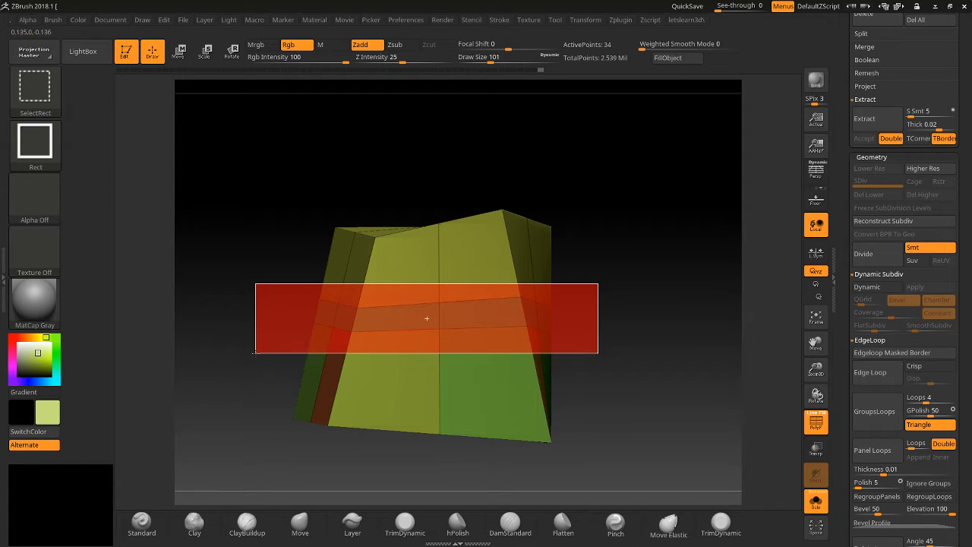
mouse_move(256, 354)
ctrl+alt+shift+mouse_down()
mouse_move(267, 368)
mouse_move(269, 353)
ctrl+alt+shift+mouse_up()
ctrl+shift+click(275, 363)
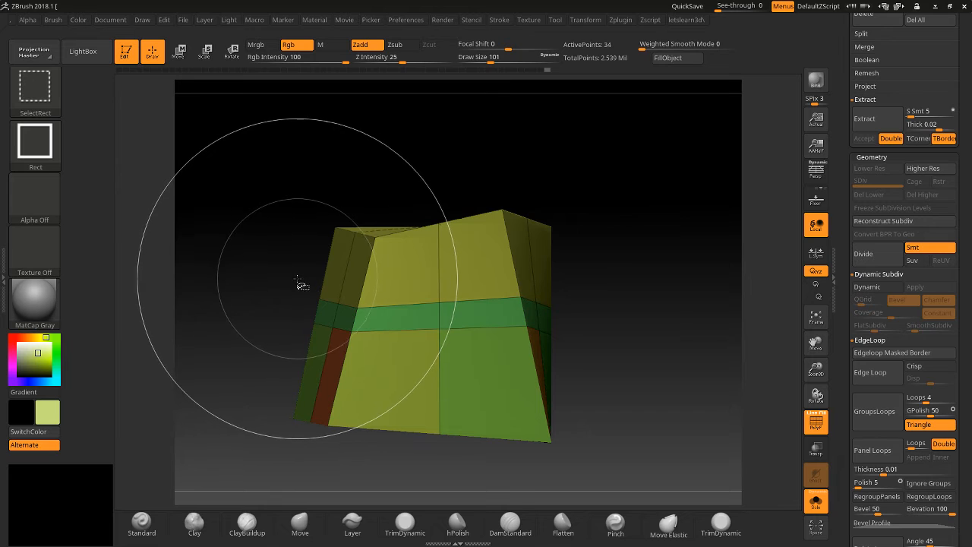
mouse_move(292, 280)
ctrl+shift+mouse_down()
mouse_move(474, 367)
mouse_move(625, 352)
mouse_move(585, 372)
mouse_move(607, 347)
mouse_move(599, 260)
mouse_move(598, 302)
mouse_move(545, 360)
mouse_move(590, 340)
mouse_move(596, 347)
ctrl+shift+mouse_up()
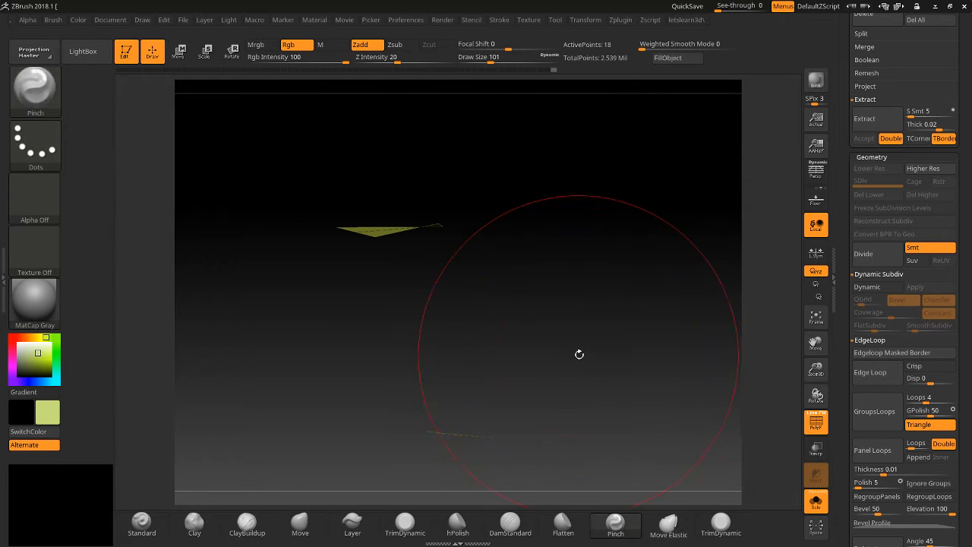
ctrl+shift+click(589, 334)
mouse_move(292, 136)
ctrl+shift+mouse_down()
mouse_move(360, 239)
mouse_move(577, 349)
mouse_move(616, 346)
ctrl+shift+mouse_up()
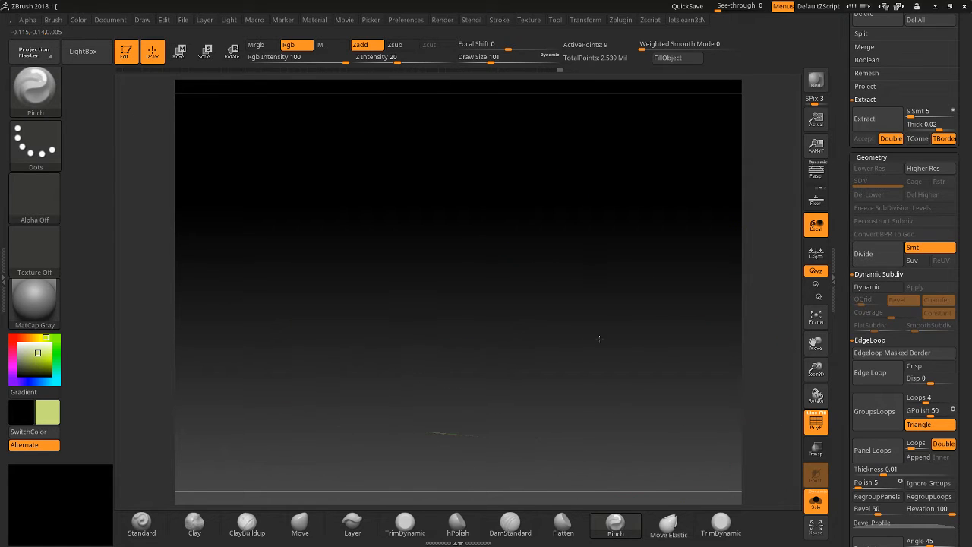
ctrl+shift+click(614, 356)
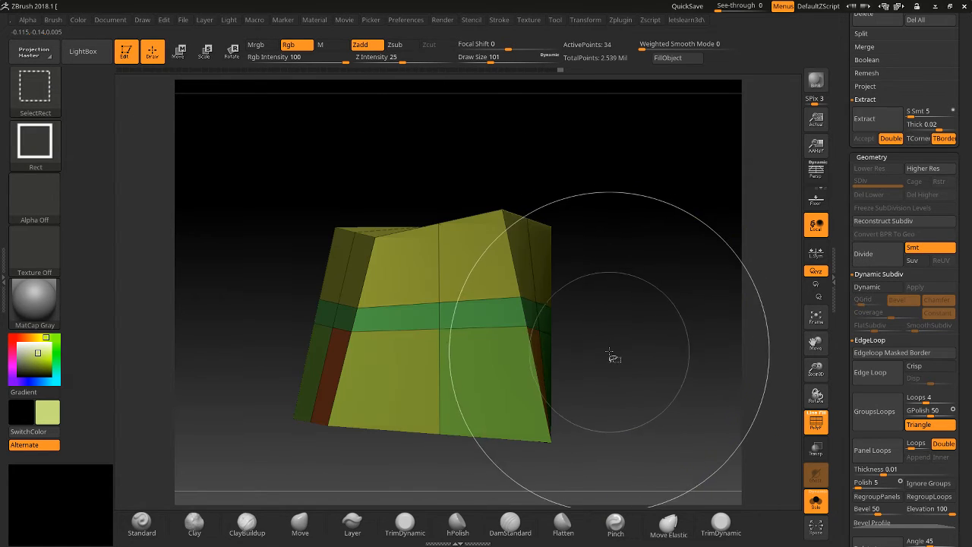
Hide the upper and lower front polygroups, restore the full mesh, and clear the mask from the lower part.
ctrl+shift+click(474, 267)
ctrl+shift+click(469, 353)
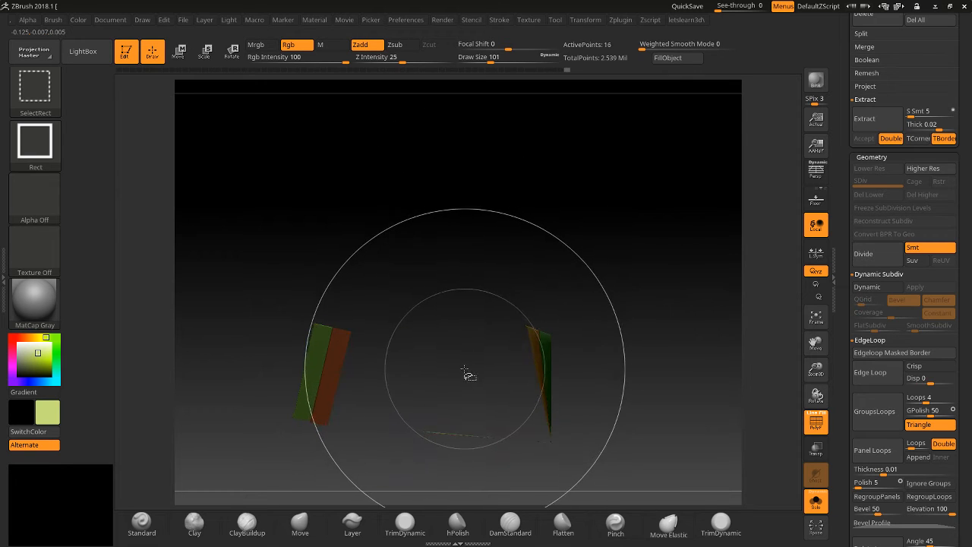
ctrl+shift+click(262, 371)
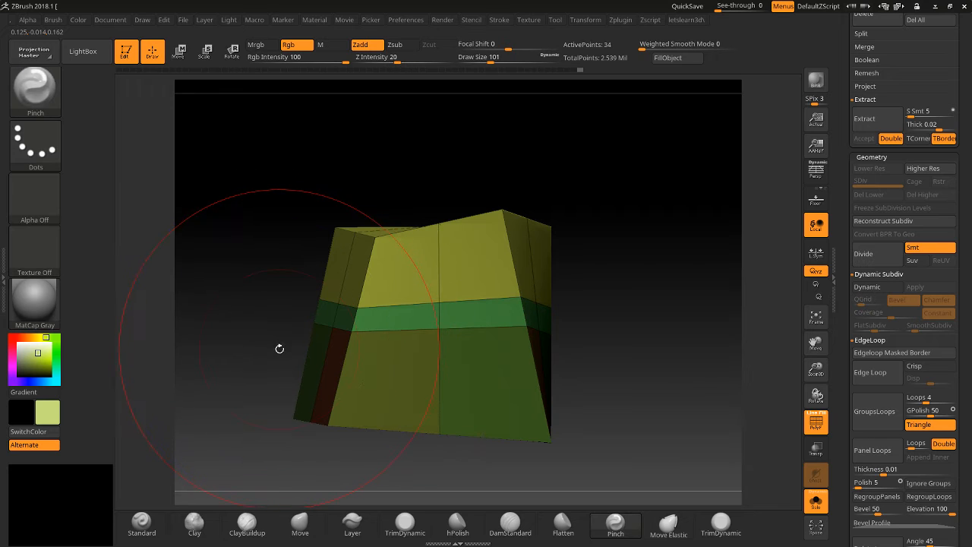
ctrl+click(275, 347)
ctrl+drag(274, 342, 316, 344)
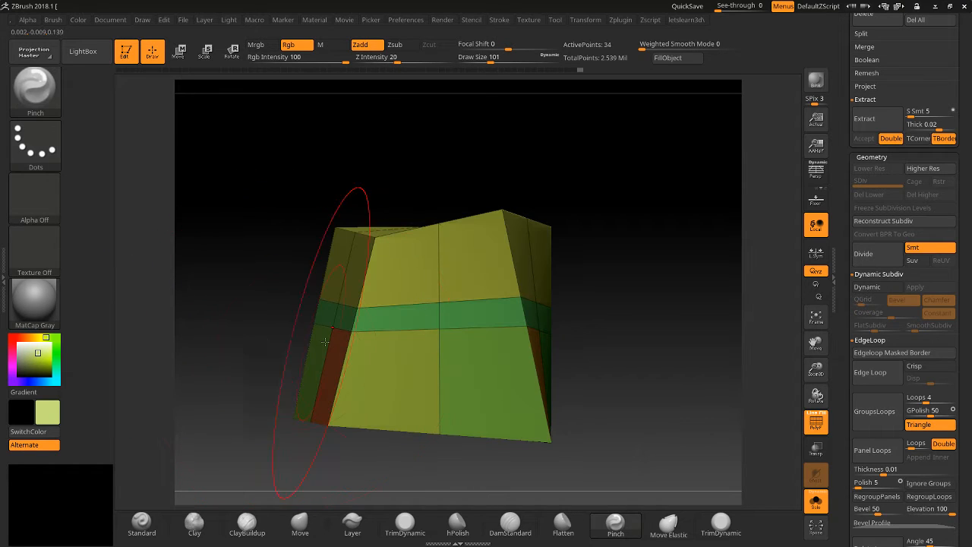
Repeat rectangular isolate and hide selections over the cube's upper portion, unhiding the entire mesh after each one.
mouse_move(288, 172)
ctrl+shift+mouse_down()
mouse_move(356, 251)
mouse_move(608, 288)
mouse_move(553, 353)
ctrl+shift+mouse_up()
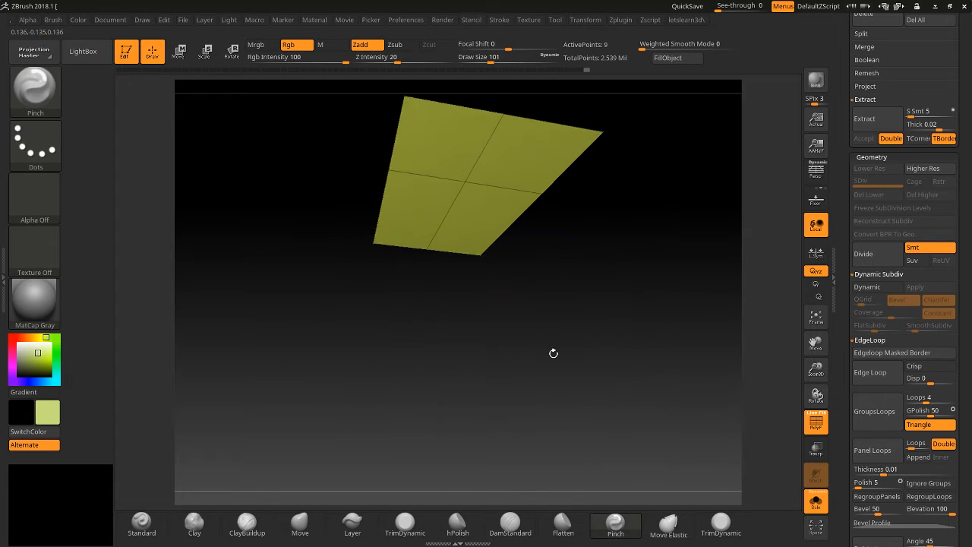
ctrl+shift+click(282, 371)
drag(301, 368, 413, 365)
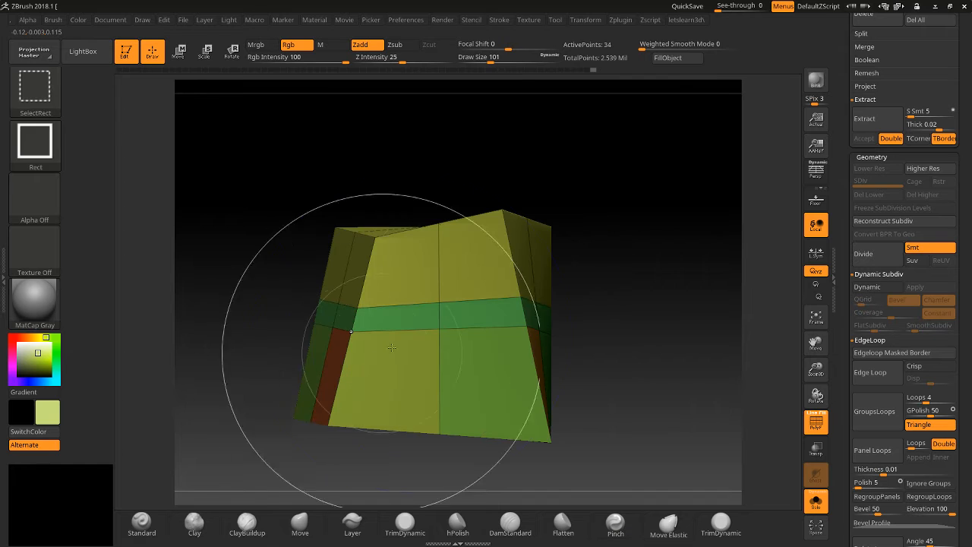
ctrl+alt+shift+drag(274, 145, 616, 390)
ctrl+shift+click(607, 374)
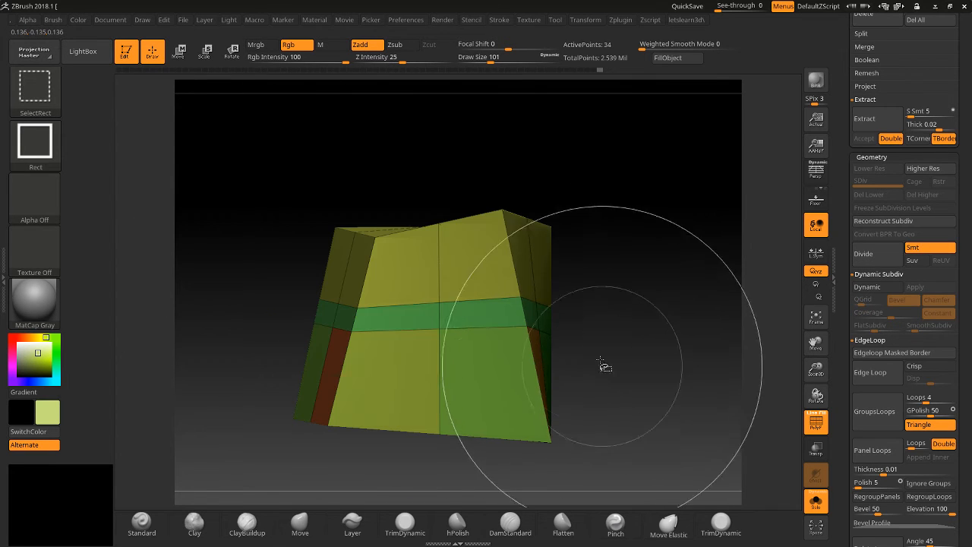
ctrl+alt+shift+drag(288, 158, 543, 389)
ctrl+shift+click(588, 366)
ctrl+shift+drag(315, 164, 614, 303)
ctrl+shift+click(545, 352)
mouse_move(293, 125)
ctrl+shift+mouse_down()
mouse_move(316, 182)
mouse_move(605, 363)
mouse_move(645, 456)
mouse_move(603, 367)
ctrl+shift+mouse_up()
ctrl+shift+click(637, 363)
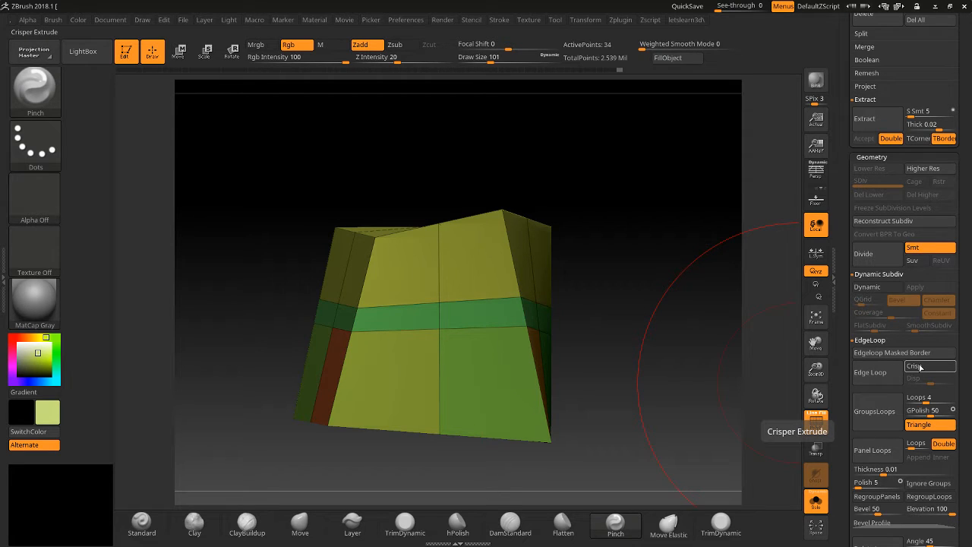
Enable Crisp, insert an edge loop on the isolated part above the green band, and show the full mesh.
key(ctrl)
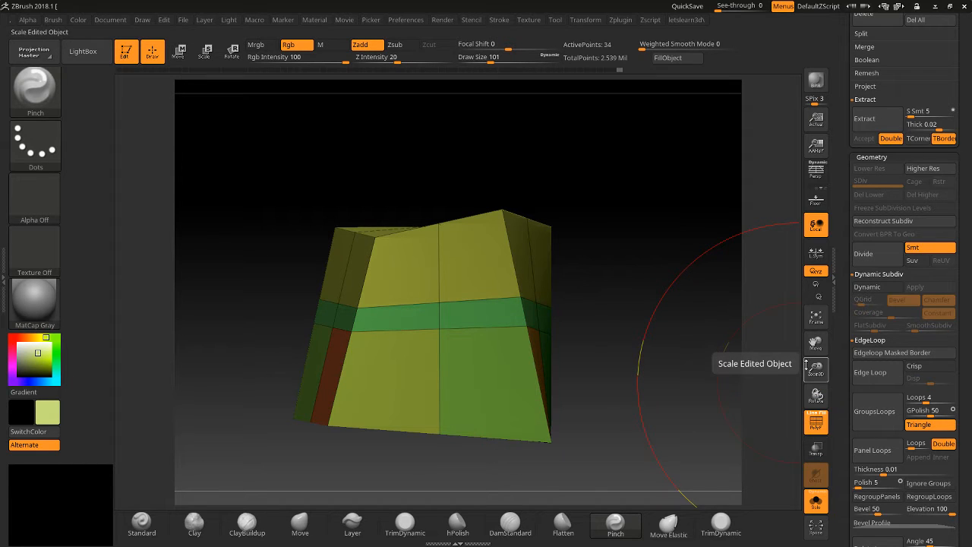
drag(806, 365, 804, 385)
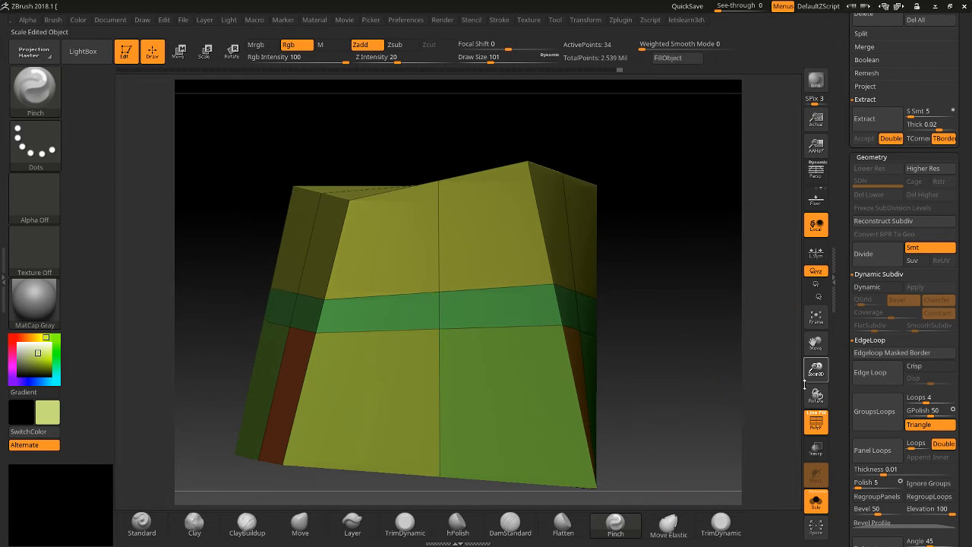
click(920, 367)
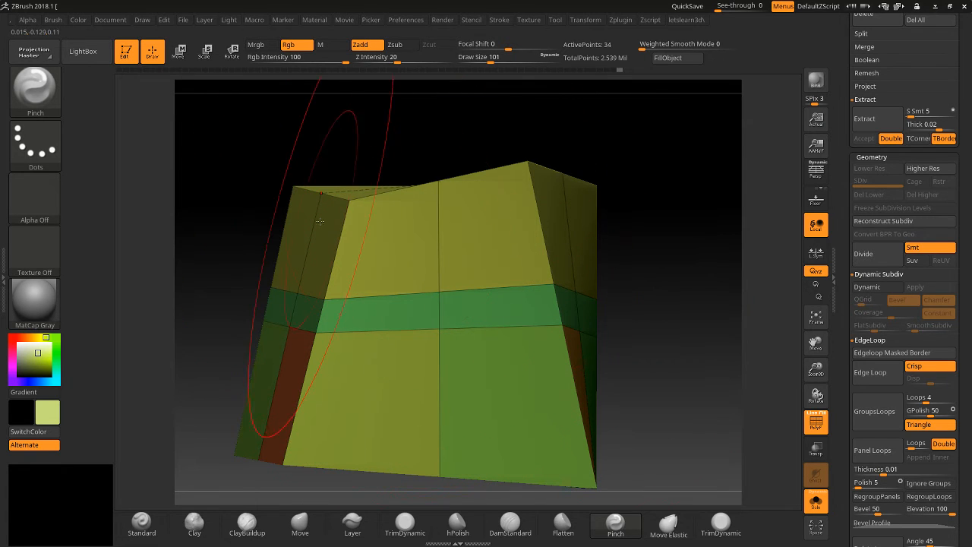
mouse_move(248, 106)
ctrl+shift+mouse_down()
mouse_move(422, 290)
mouse_move(600, 350)
mouse_move(654, 352)
mouse_move(654, 290)
mouse_move(672, 387)
mouse_move(627, 352)
mouse_move(798, 362)
mouse_move(803, 429)
ctrl+shift+mouse_up()
click(872, 378)
drag(813, 345, 551, 242)
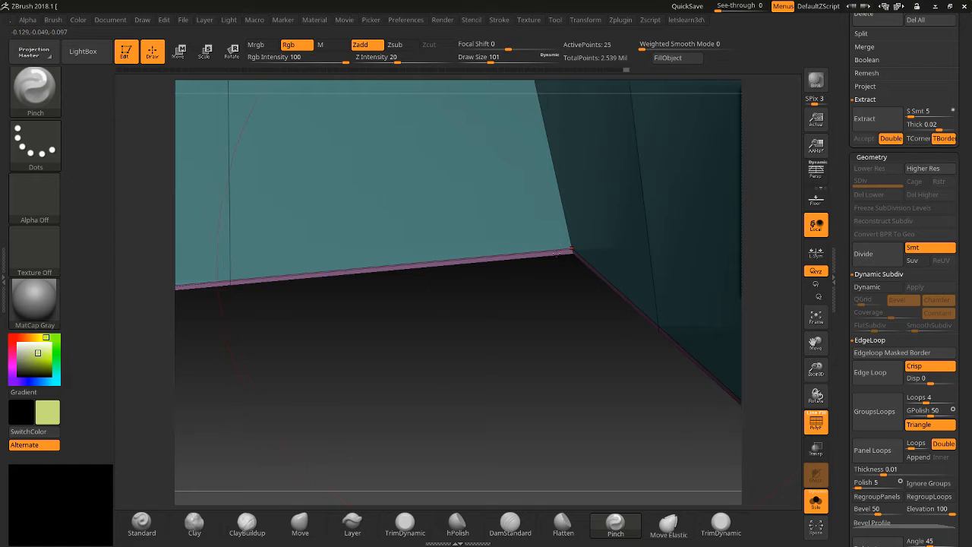
drag(820, 371, 796, 337)
drag(707, 392, 683, 392)
ctrl+shift+click(667, 402)
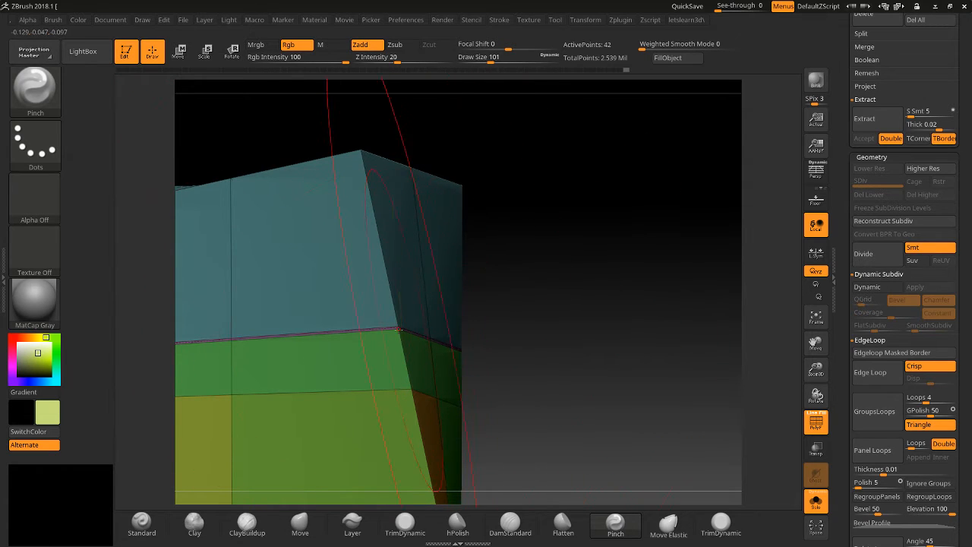
Examine the narrow crisp edge loop up close and around the cube, briefly isolating part of the mesh.
drag(817, 366, 814, 449)
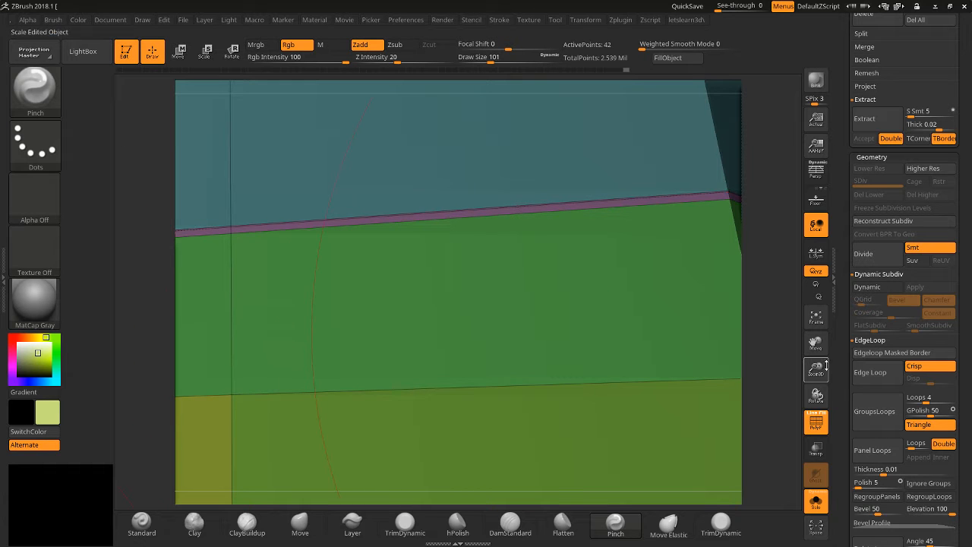
drag(822, 369, 776, 306)
mouse_move(547, 126)
ctrl+shift+mouse_down()
mouse_move(375, 346)
mouse_move(268, 362)
ctrl+shift+mouse_up()
drag(498, 345, 480, 366)
ctrl+shift+click(566, 374)
drag(566, 375, 627, 359)
drag(814, 370, 809, 347)
drag(816, 343, 882, 302)
drag(817, 369, 813, 349)
drag(815, 343, 822, 370)
drag(704, 379, 714, 388)
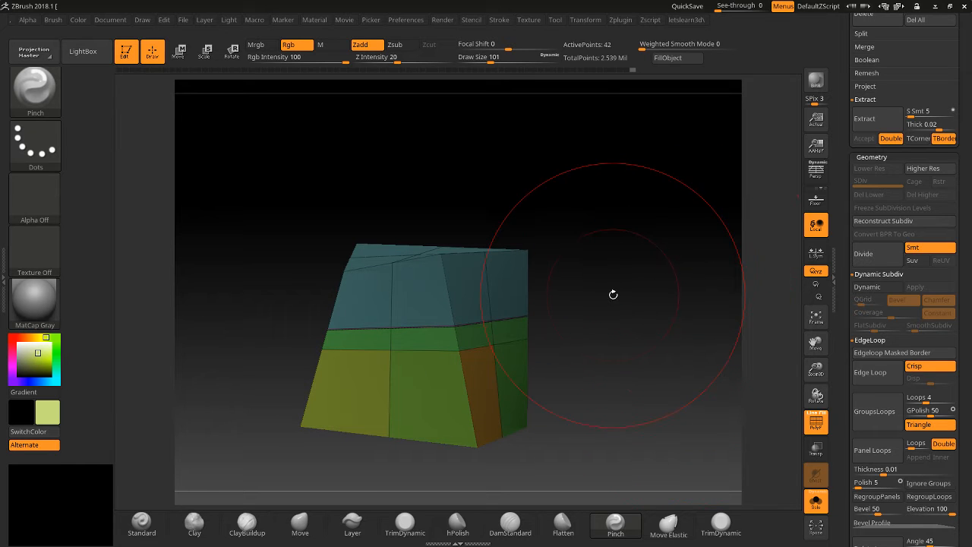
Try subdividing the cube twice, and undo the subdivisions to return to the unsmoothed mesh with the crisp loop.
mouse_move(662, 328)
mouse_down()
mouse_move(662, 289)
mouse_move(674, 309)
mouse_move(659, 320)
mouse_move(660, 357)
mouse_move(643, 289)
mouse_up()
key(ctrl+d)
key(ctrl+d)
key(ctrl+z)
key(ctrl+z)
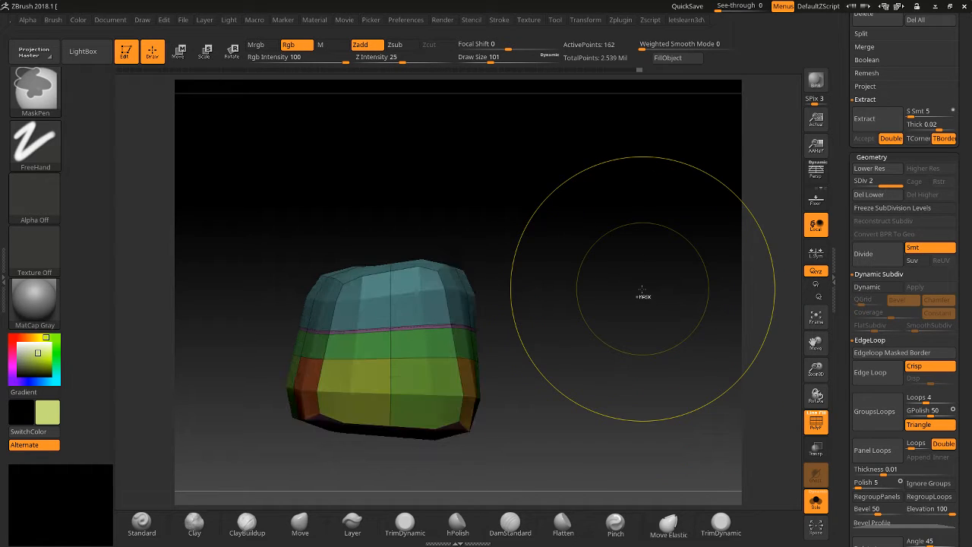
key(ctrl+z)
key(ctrl+z)
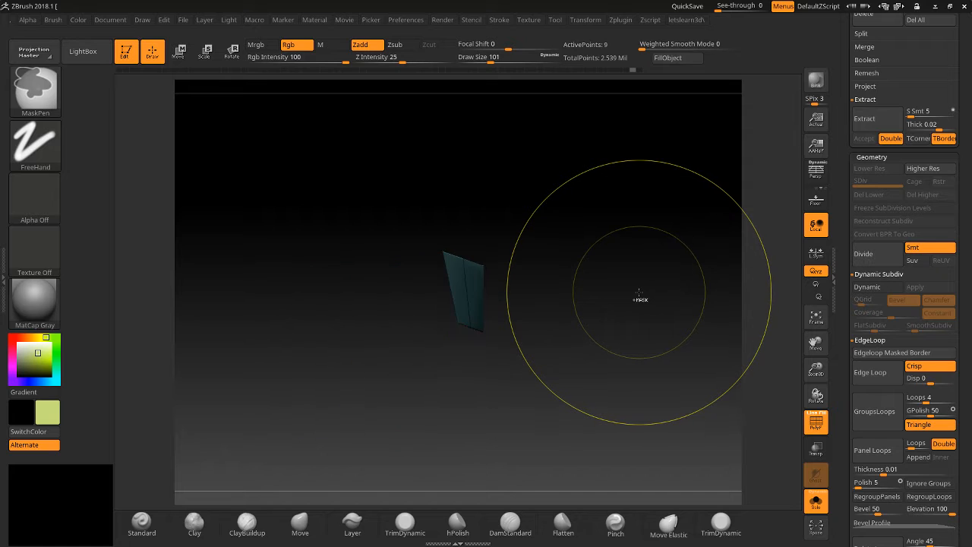
key(ctrl+shift+z)
key(ctrl+shift+z)
key(ctrl+shift+z)
drag(637, 321, 638, 304)
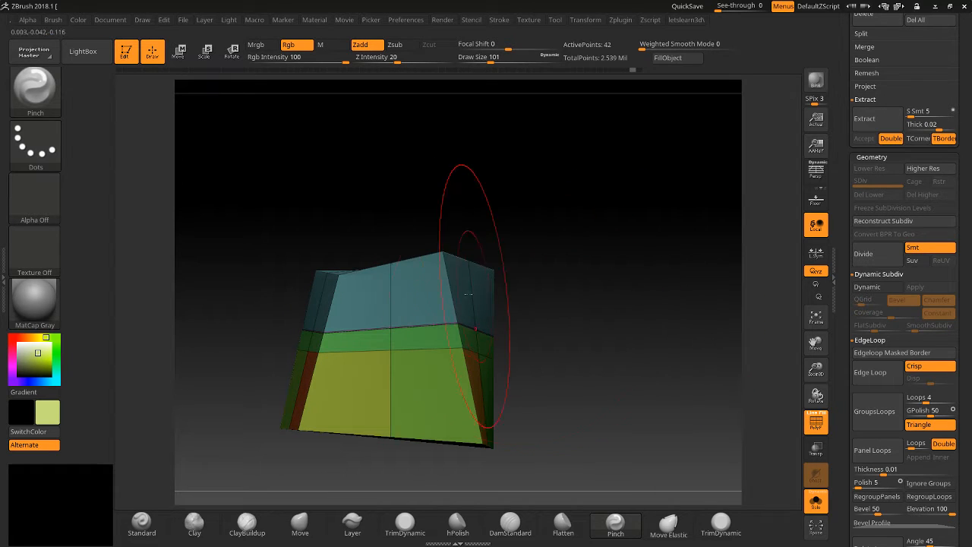
mouse_move(294, 295)
mouse_down()
mouse_move(261, 292)
mouse_move(251, 267)
mouse_up()
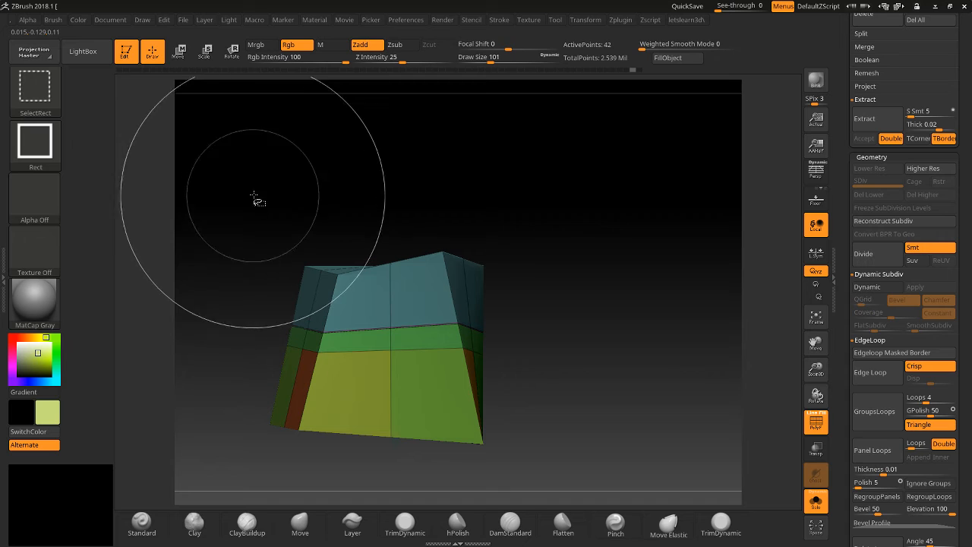
Isolate the block's top faces, add a crisp edge loop around their border, and unhide the rest of the mesh.
mouse_move(257, 178)
ctrl+shift+mouse_down()
mouse_move(734, 228)
mouse_move(748, 292)
mouse_move(590, 341)
mouse_move(592, 394)
ctrl+shift+mouse_up()
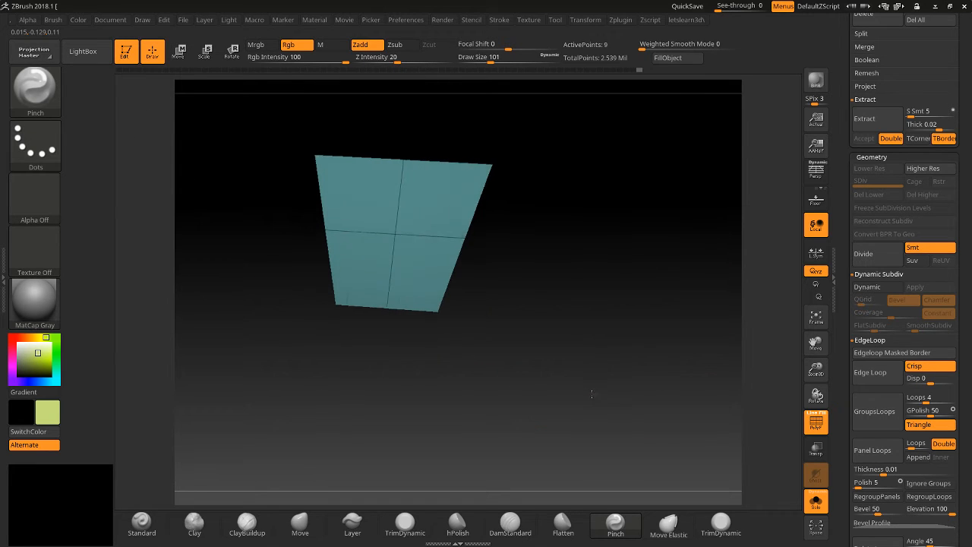
click(869, 376)
drag(825, 363, 816, 432)
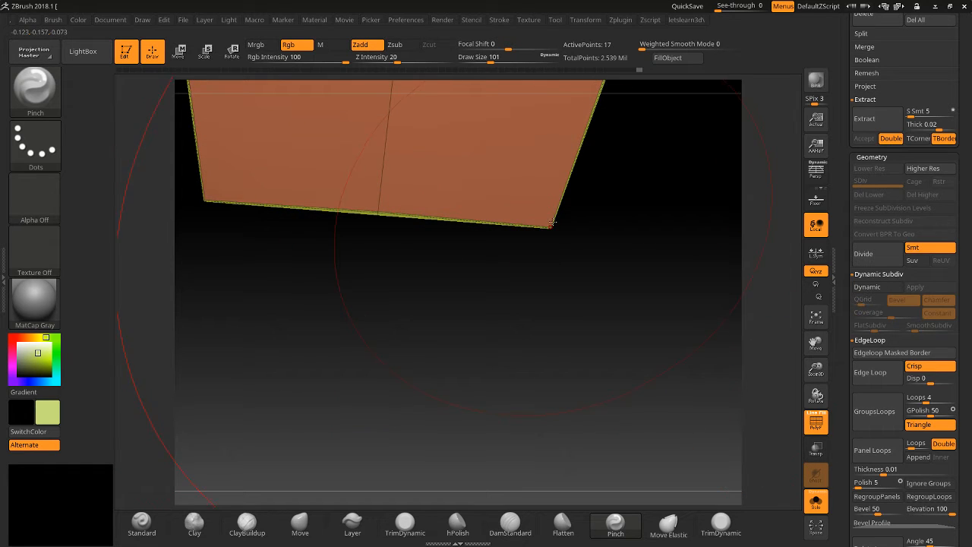
click(820, 422)
drag(817, 370, 810, 307)
drag(813, 344, 753, 386)
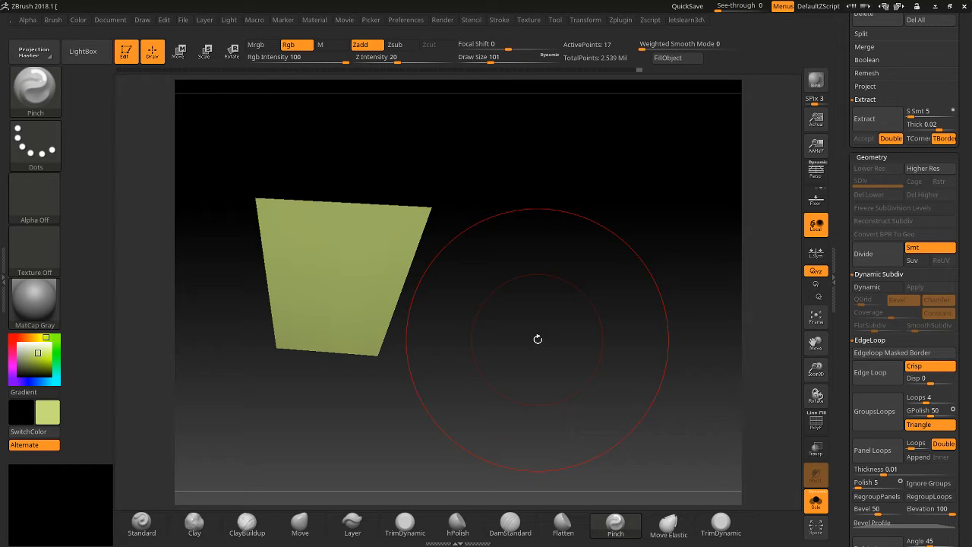
drag(503, 347, 653, 331)
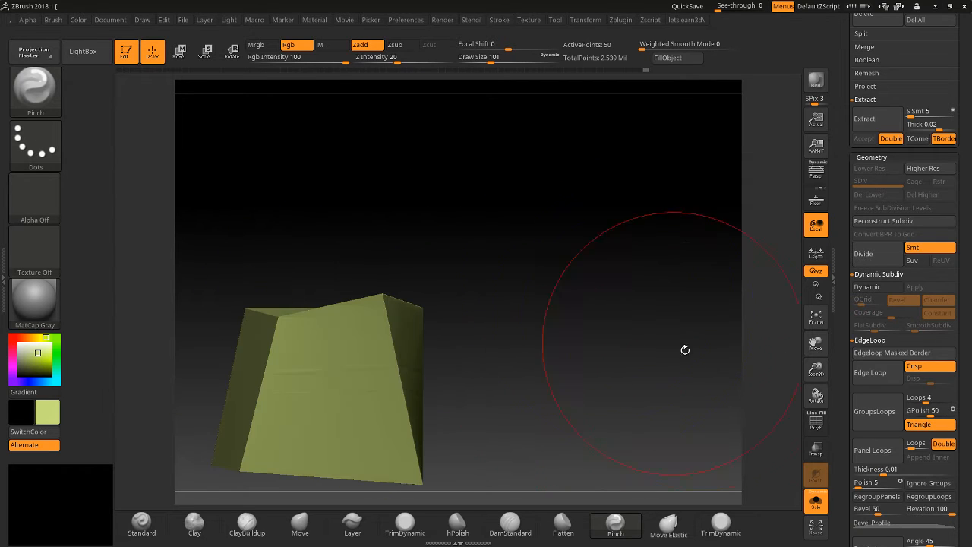
Examine the block's surface shading and edge loops by comparing it with and without the polyframe from several angles.
click(816, 421)
drag(814, 380, 823, 424)
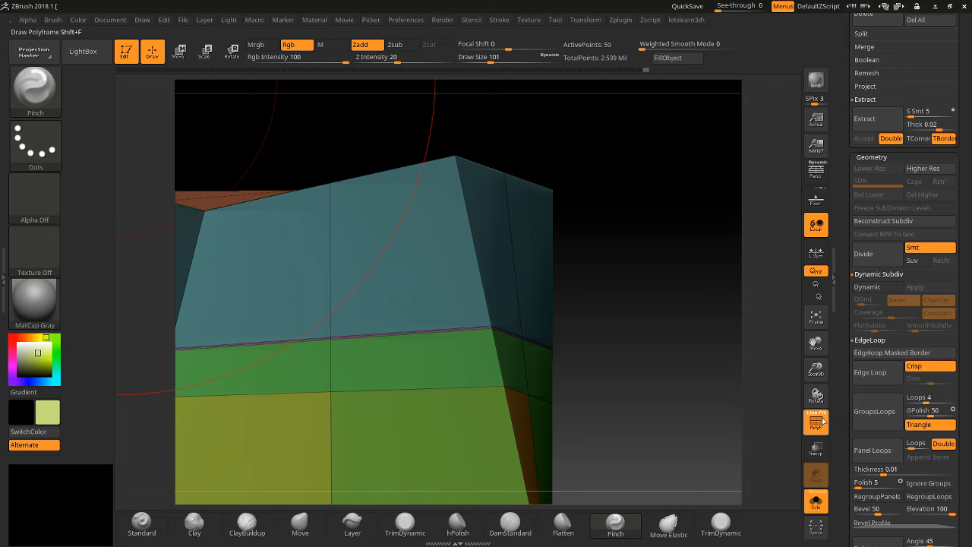
drag(815, 342, 857, 313)
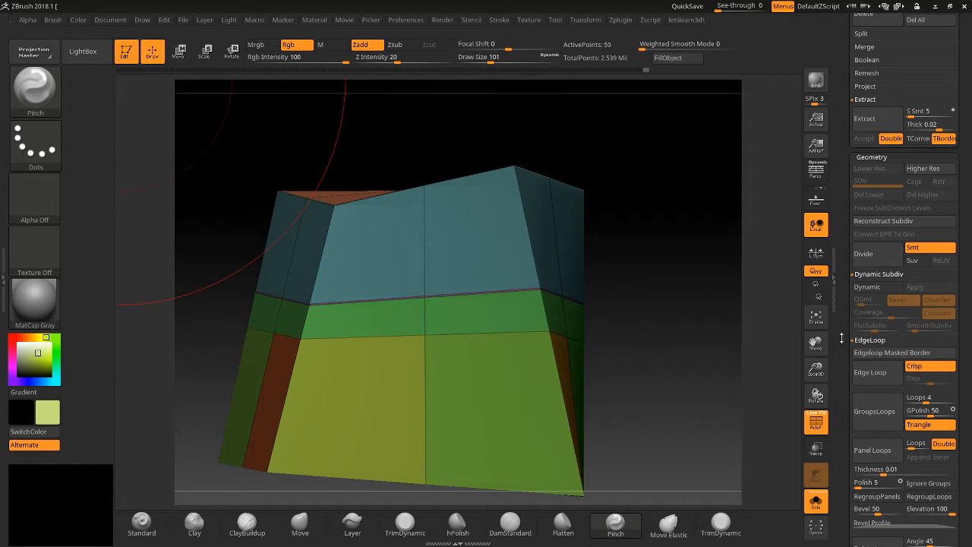
drag(816, 368, 815, 351)
click(815, 427)
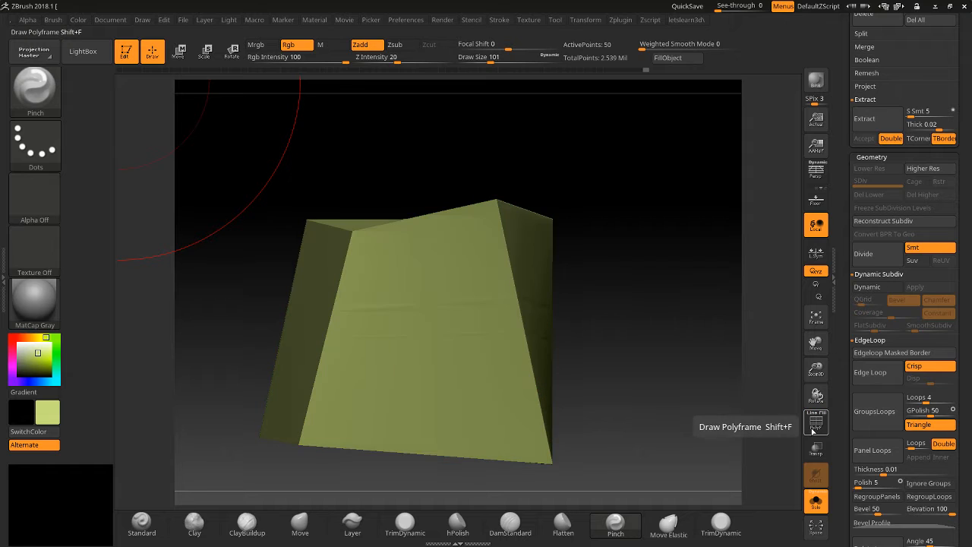
key(shift+f)
key(shift+f)
key(shift+f)
key(shift+f)
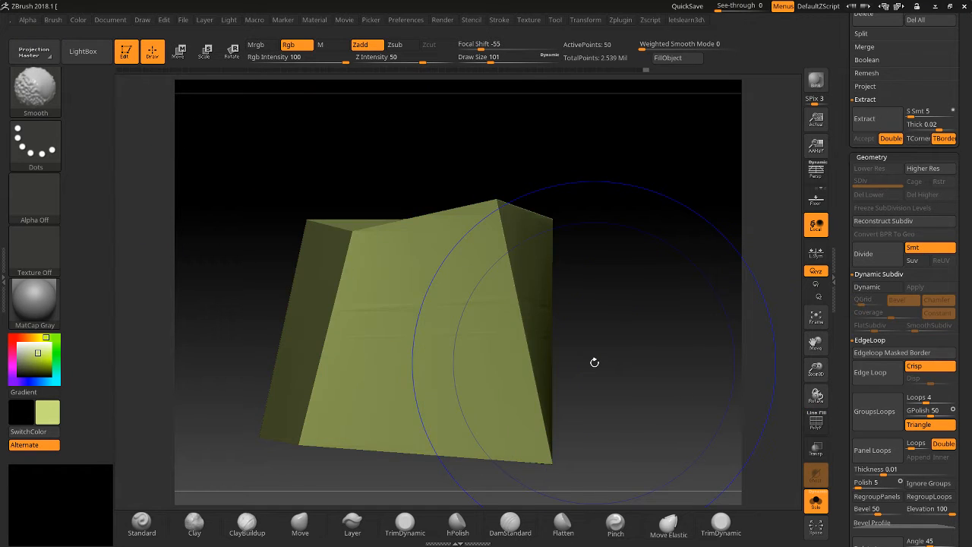
key(shift+f)
key(shift+f)
key(shift+f)
key(shift+f)
key(shift+f)
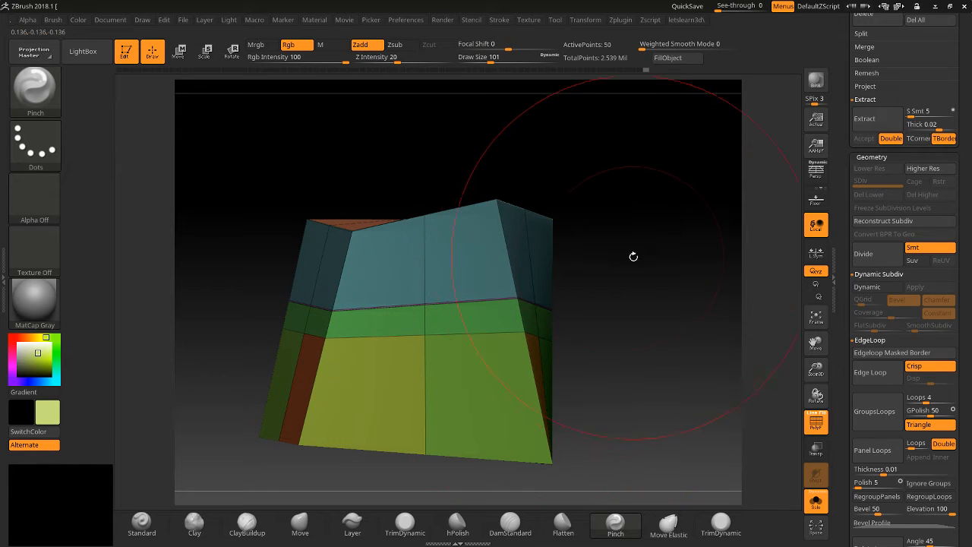
drag(651, 265, 660, 306)
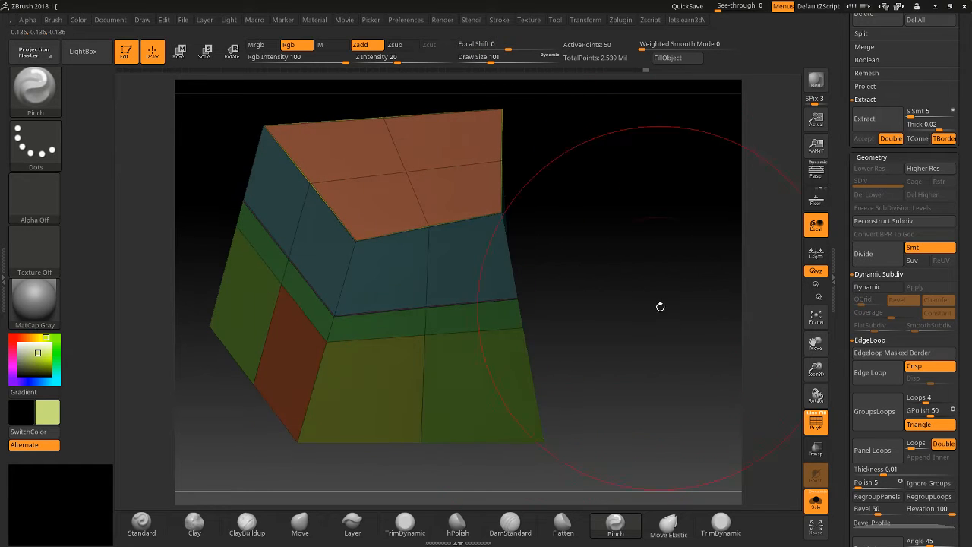
Hide the polyframe and subdivide the block to SDiv level 4 to inspect its rounded edges from several angles.
click(815, 422)
key(ctrl+d)
drag(650, 390, 538, 128)
key(ctrl+d)
key(ctrl+d)
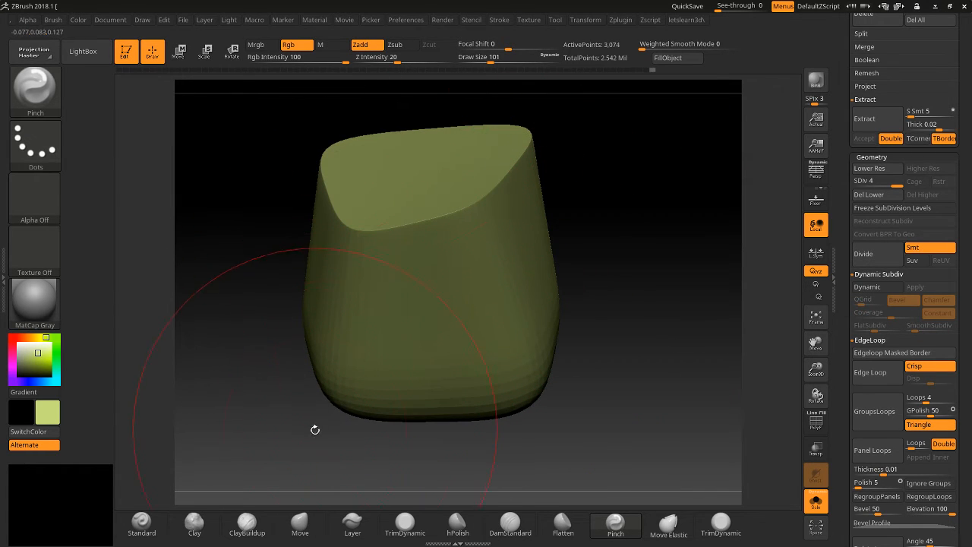
drag(315, 429, 463, 444)
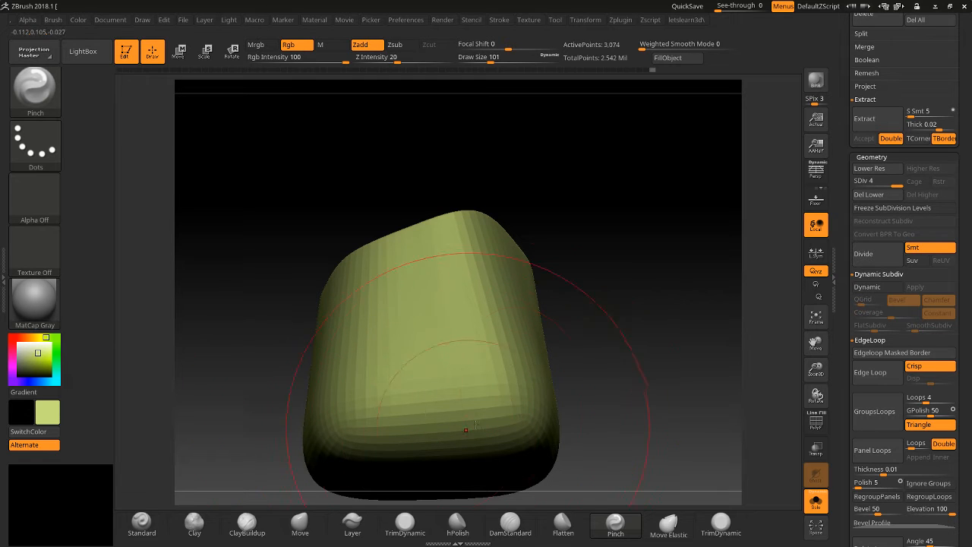
drag(643, 254, 622, 281)
drag(529, 155, 640, 255)
Undo the block's three subdivisions.
key(shift+d)
key(shift+d)
key(shift+d)
drag(817, 369, 851, 331)
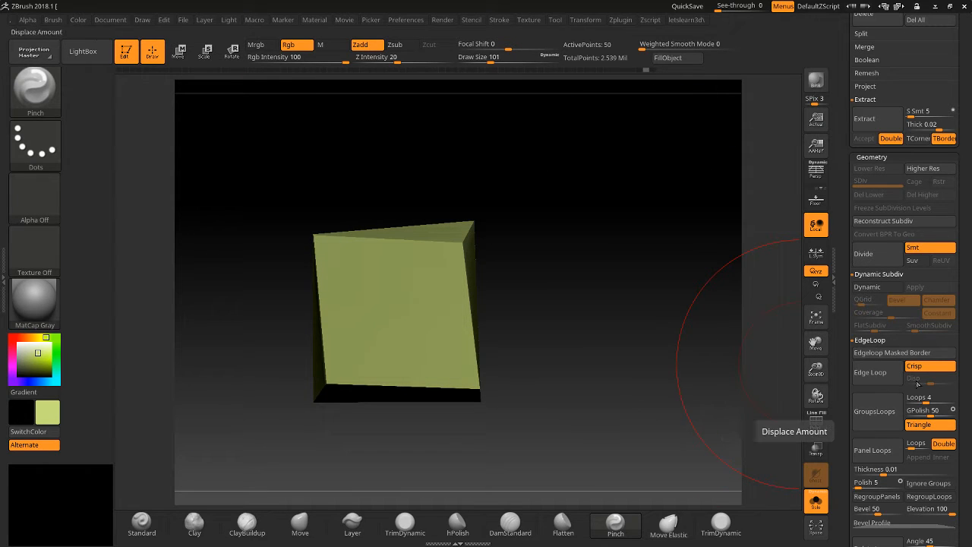
key(ctrl)
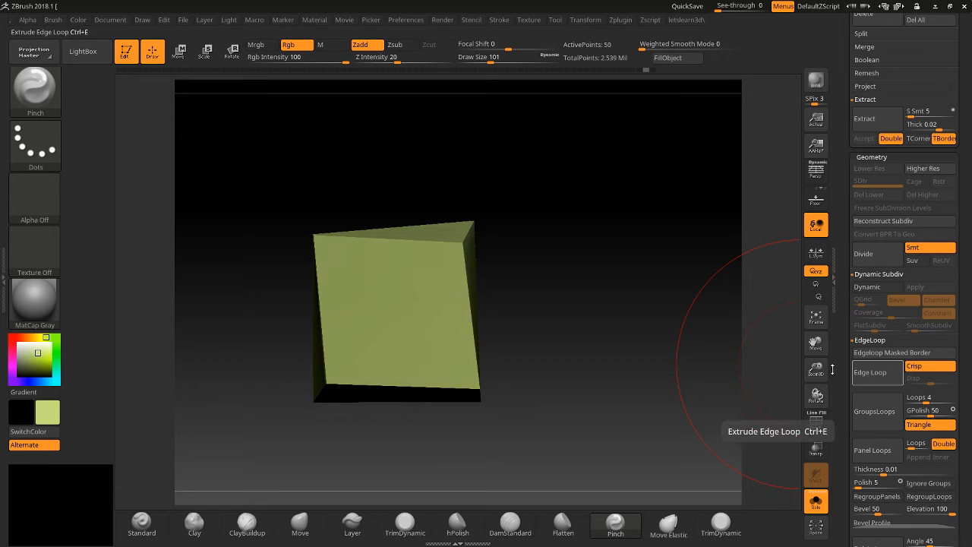
drag(817, 375, 821, 398)
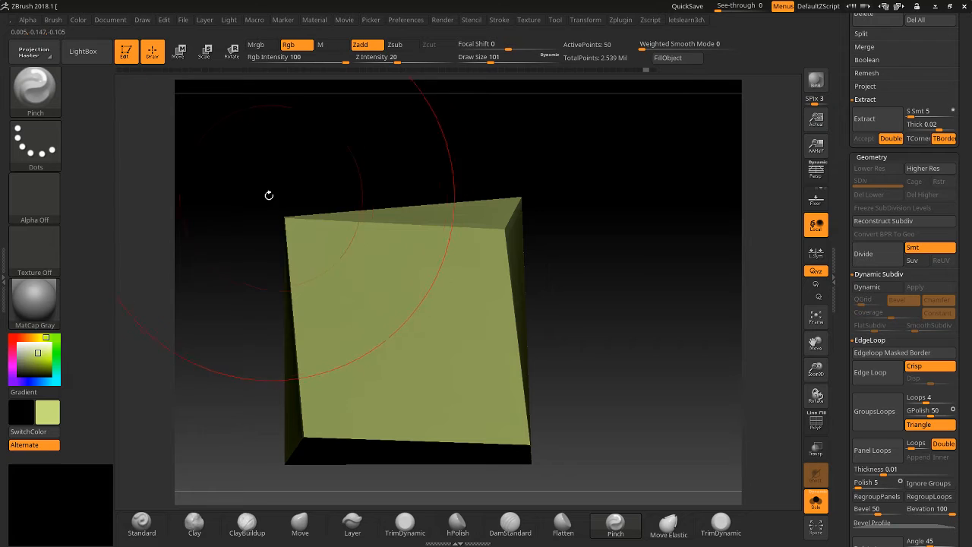
drag(815, 358, 815, 347)
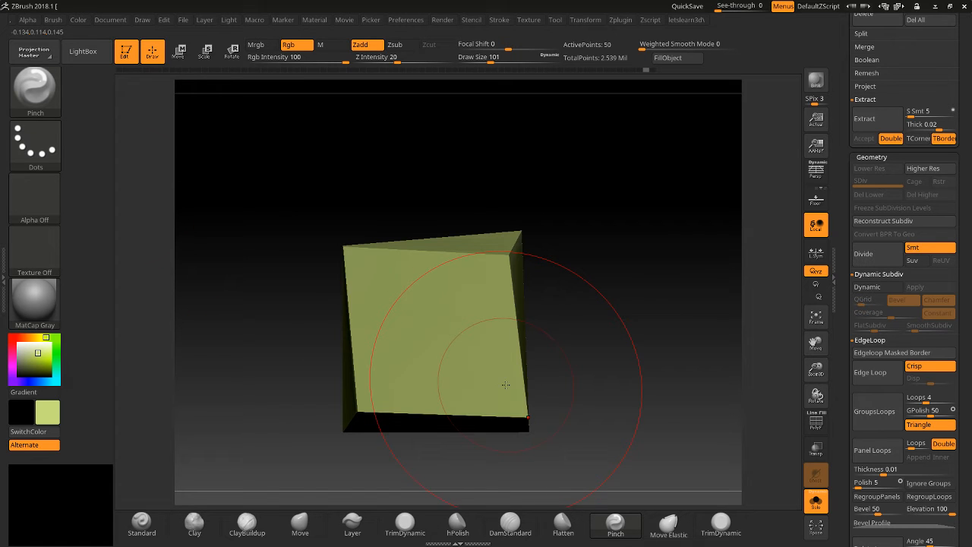
key(space)
key(space)
Select the ZModeler brush and turn on the polyframe display.
click(43, 99)
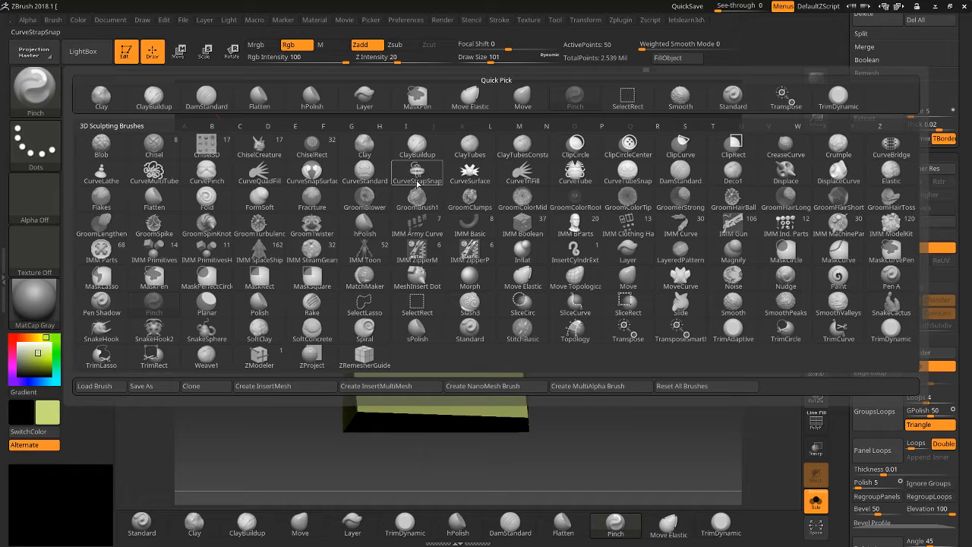
mouse_move(428, 231)
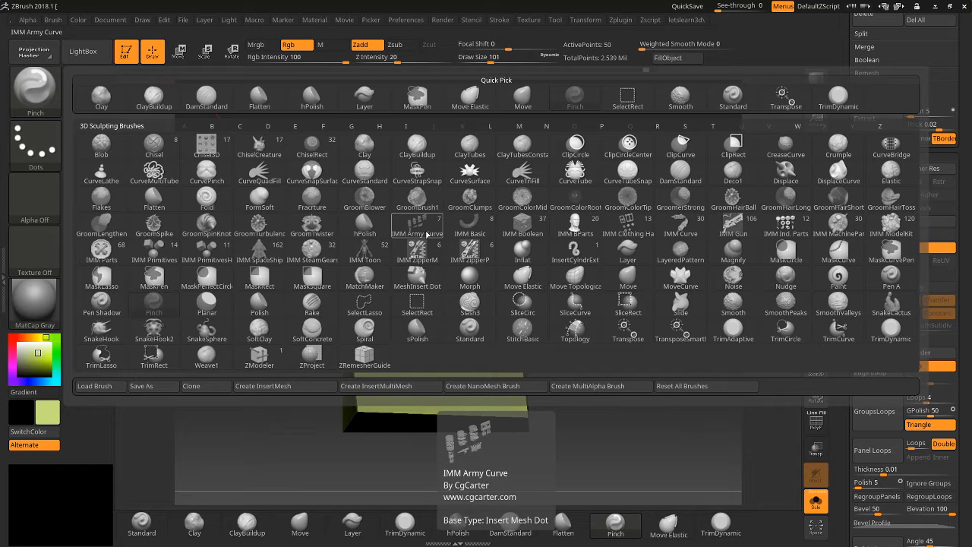
key(z)
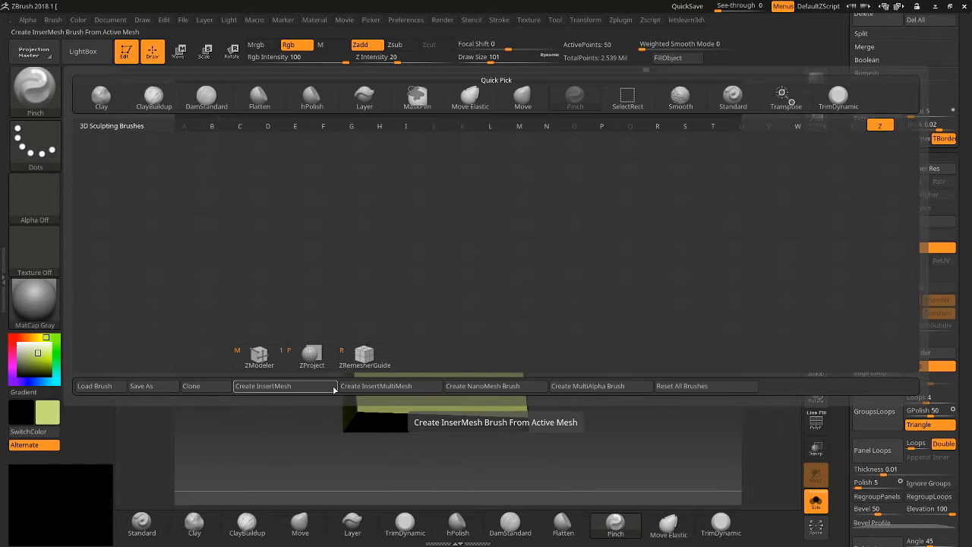
click(251, 365)
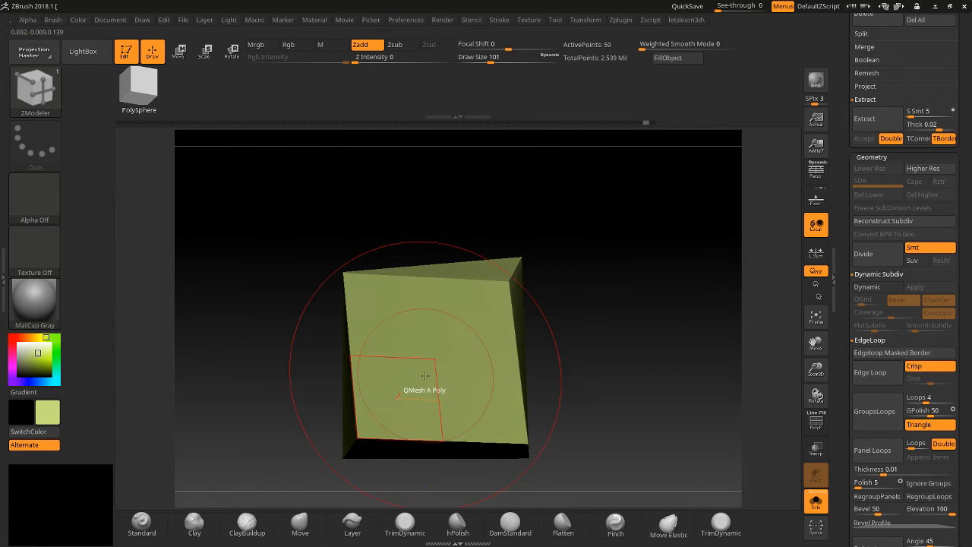
click(816, 422)
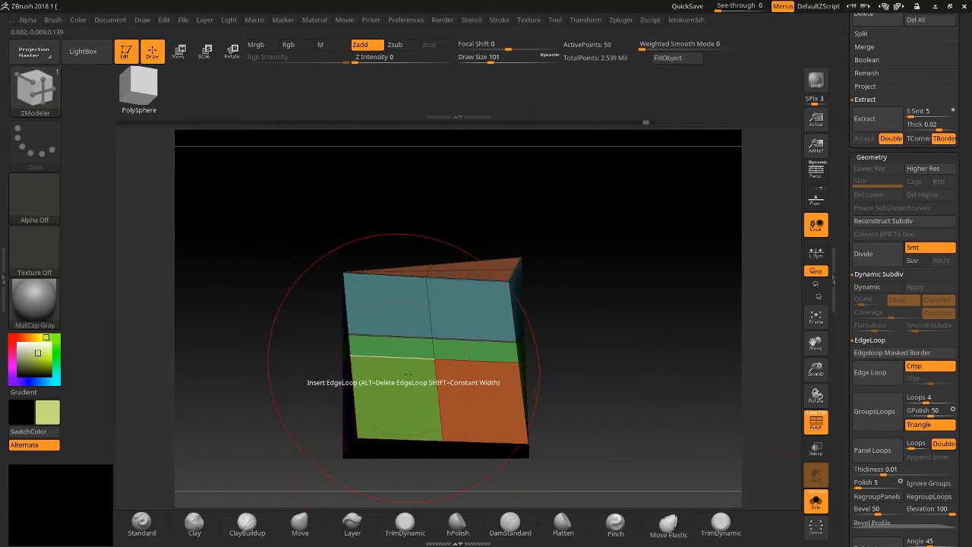
Insert two vertical edge loops on the block's front face, one close to each of its side edges.
drag(815, 371, 811, 337)
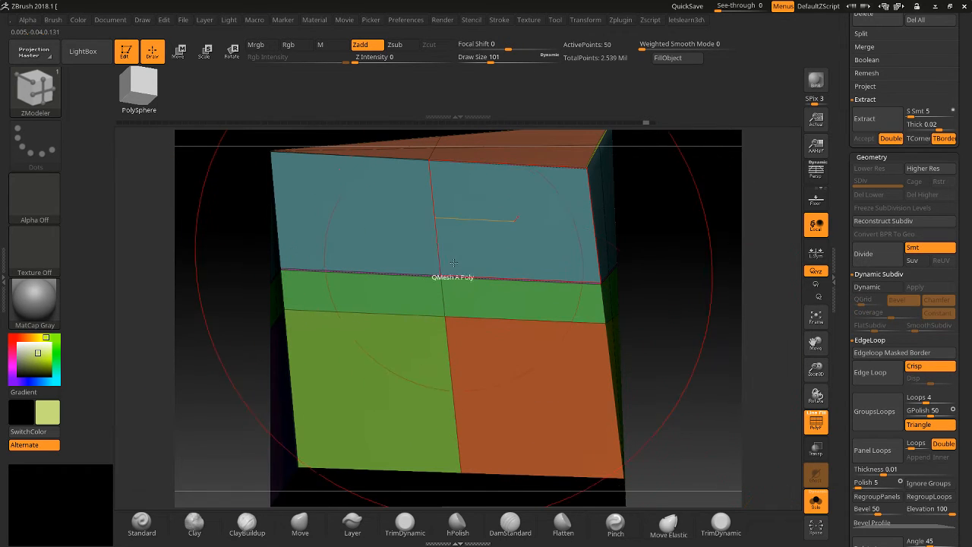
click(489, 315)
drag(473, 373, 598, 384)
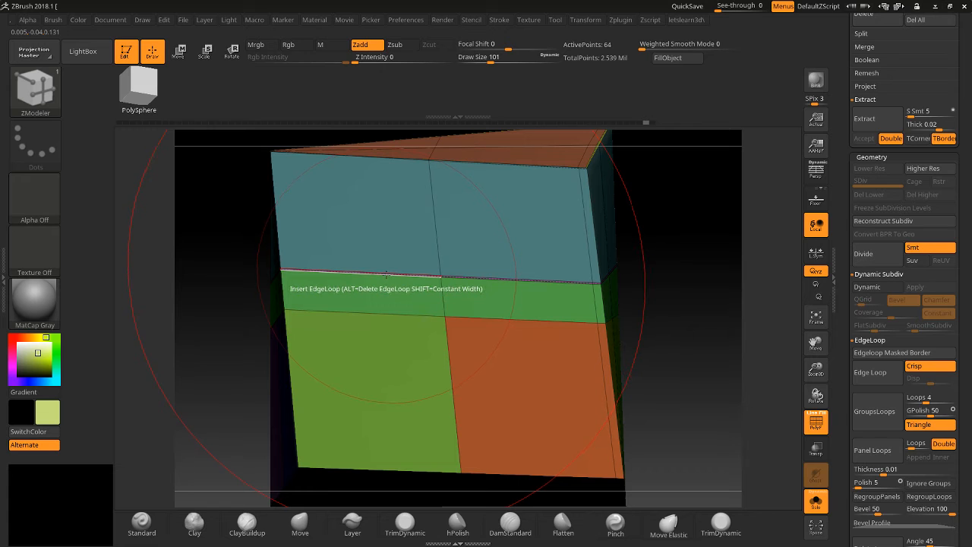
mouse_move(806, 365)
mouse_down()
mouse_move(804, 347)
mouse_move(806, 362)
mouse_up()
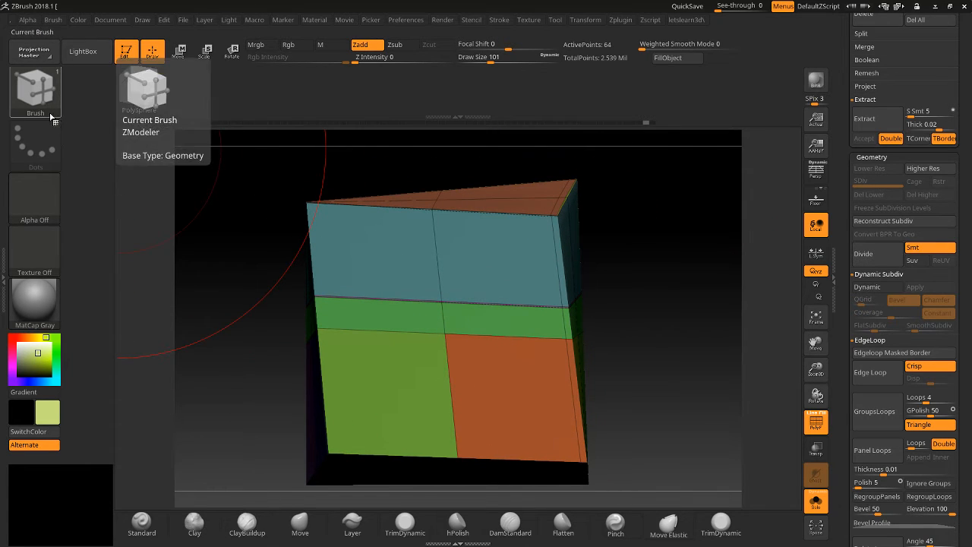
click(384, 331)
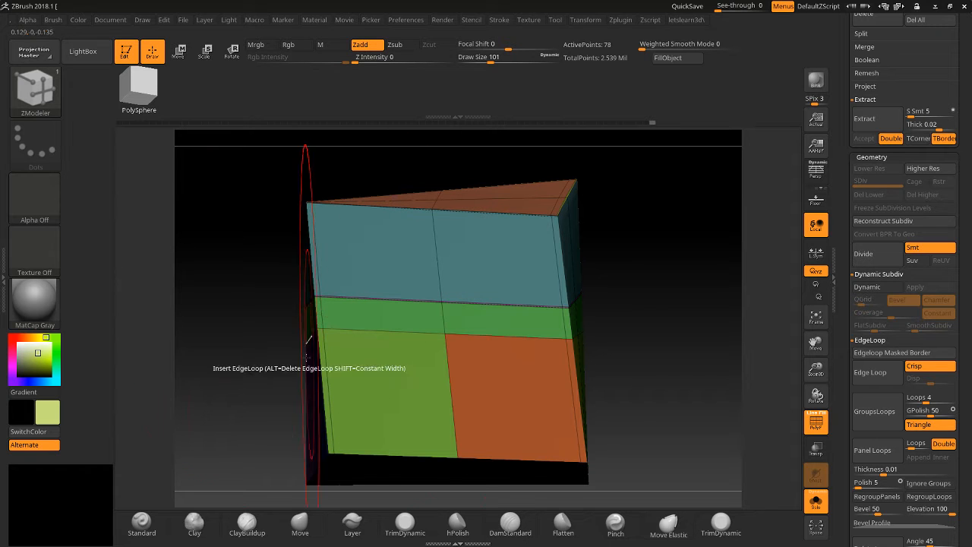
Insert a vertical edge loop on the adjacent side face, close to the corner it shares with the front face.
drag(676, 374, 615, 369)
drag(584, 338, 538, 325)
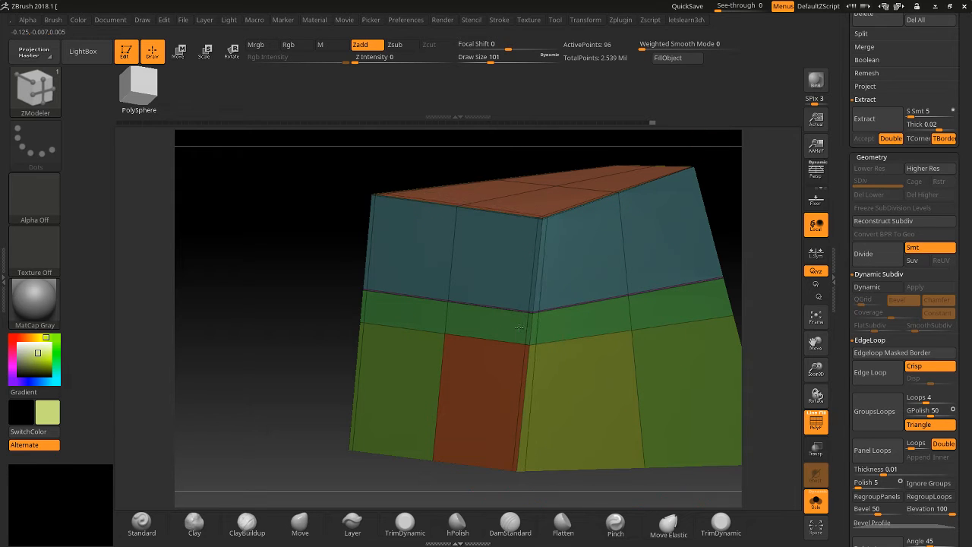
drag(751, 222, 725, 245)
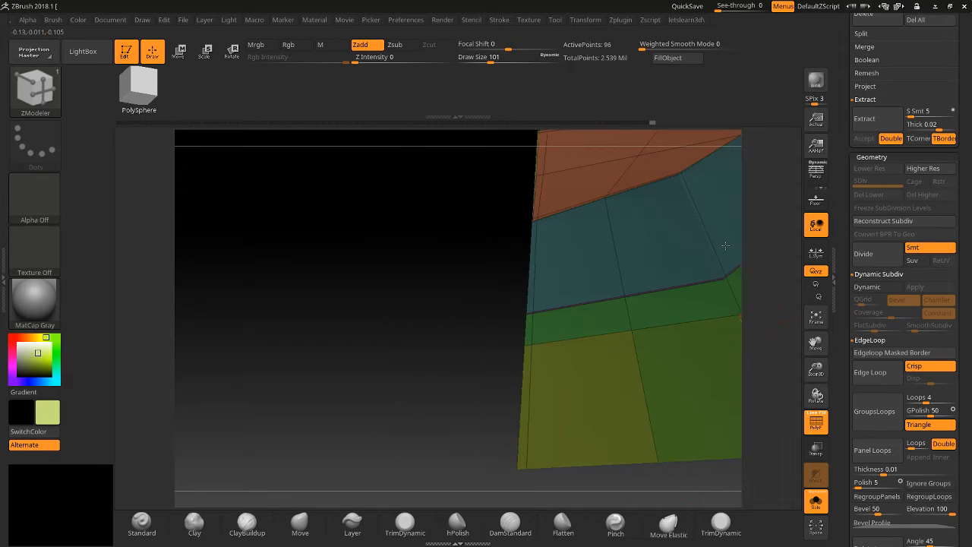
drag(366, 342, 419, 317)
Decline Dynamic Subdiv, subdivide the block to SDiv level 3, and inspect it without the polyframe.
key(d)
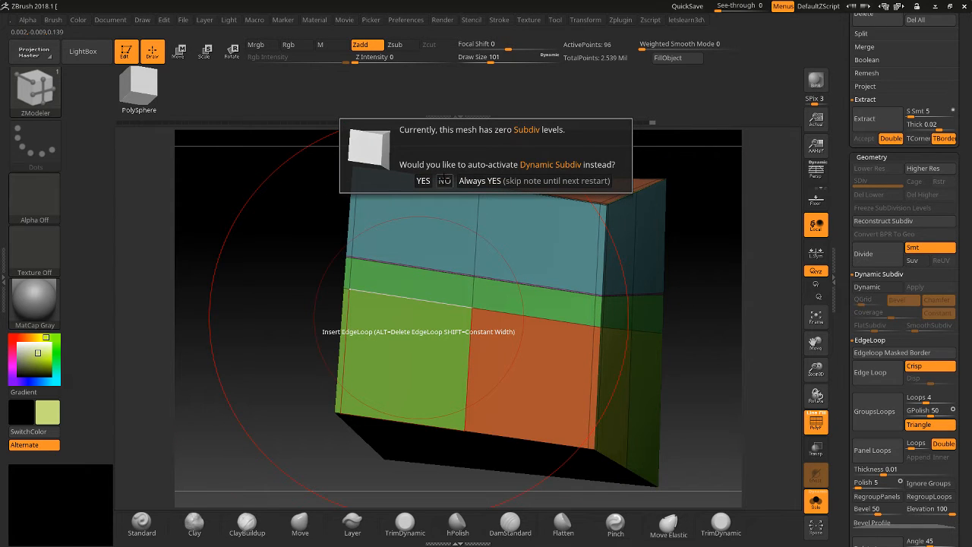
click(445, 181)
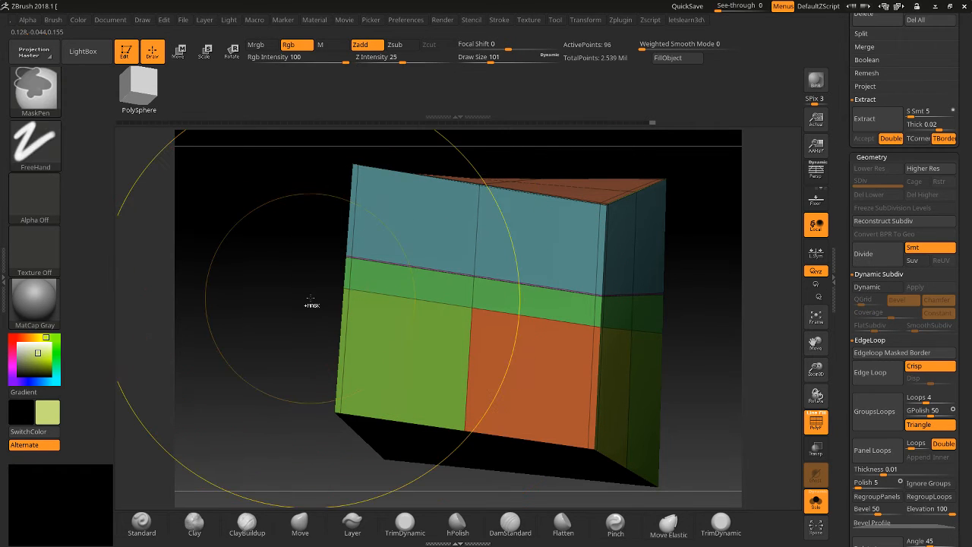
key(ctrl+d)
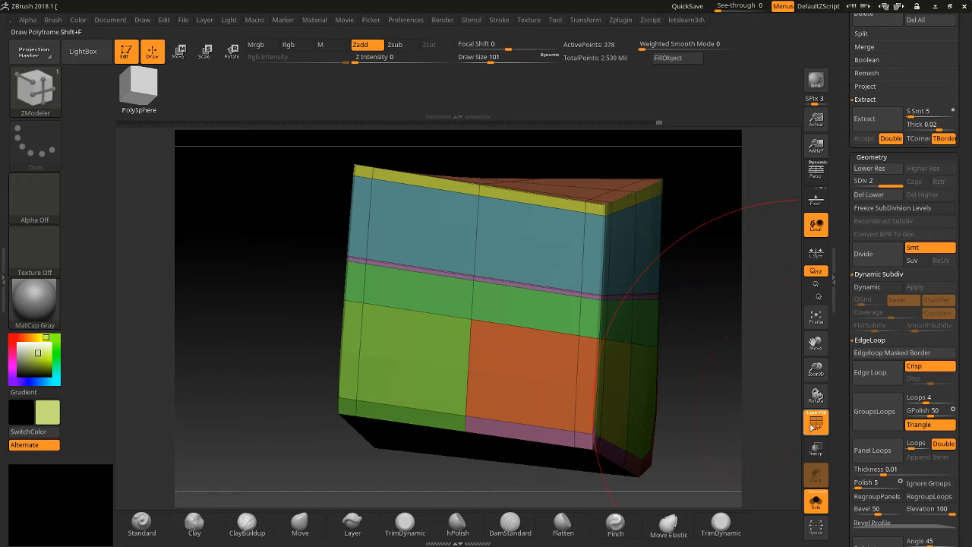
key(shift+f)
key(ctrl+d)
mouse_move(760, 373)
mouse_down()
mouse_move(722, 425)
mouse_move(737, 373)
mouse_move(783, 377)
mouse_move(741, 379)
mouse_up()
Undo both subdivisions and turn the polyframe display back on.
key(shift+d)
key(shift+d)
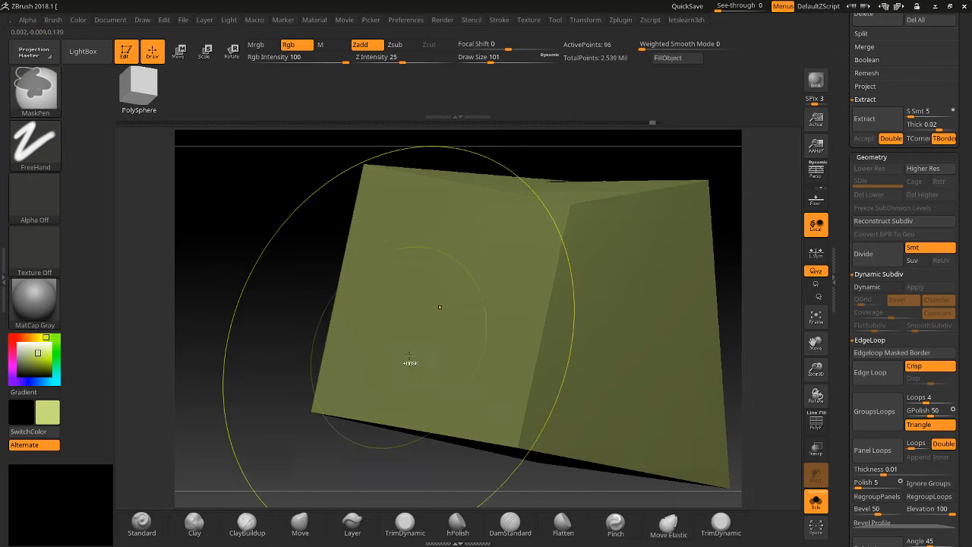
click(818, 426)
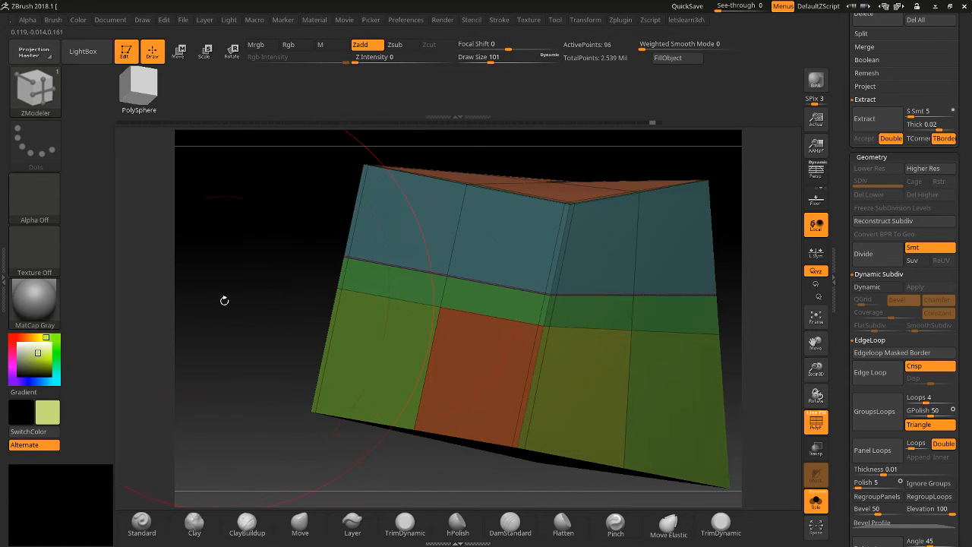
Look over the ZModeler polygon actions and targets for a face in the block's green band.
drag(223, 299, 238, 304)
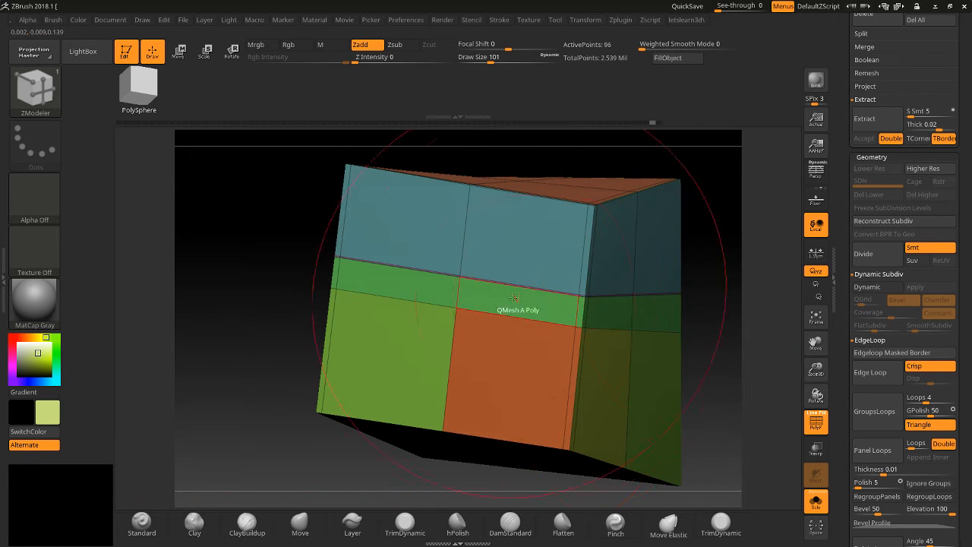
key(space)
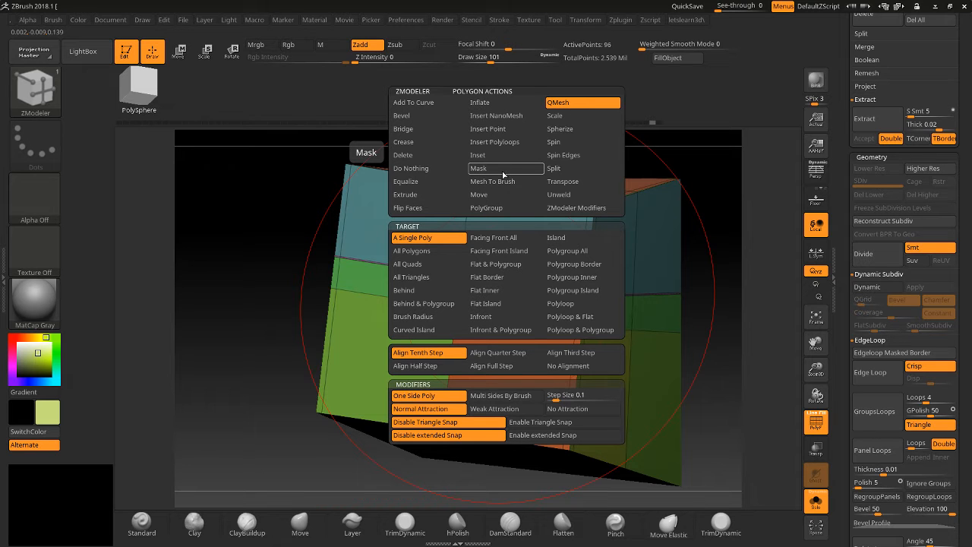
key(space)
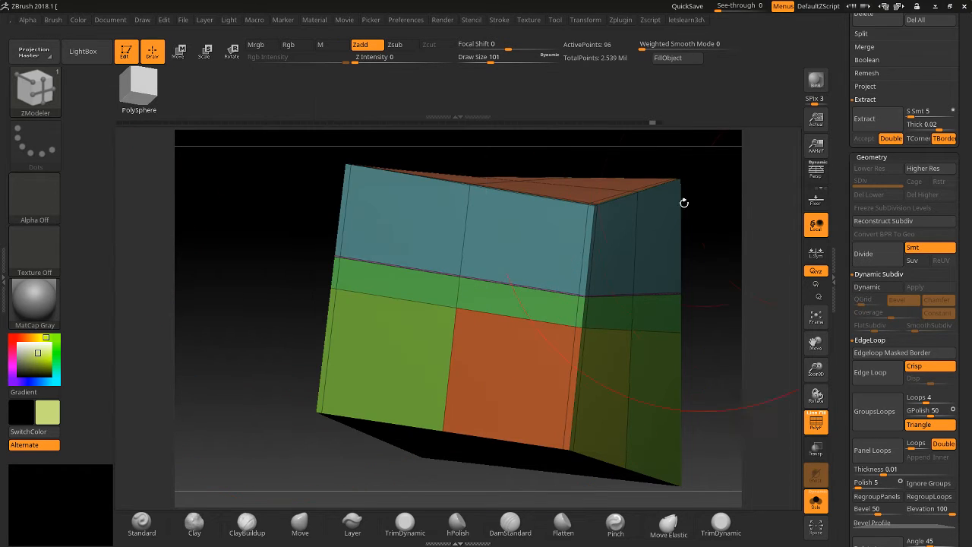
Try QMesh on a single polygon in the blue band of the block's front face, and undo it.
key(space)
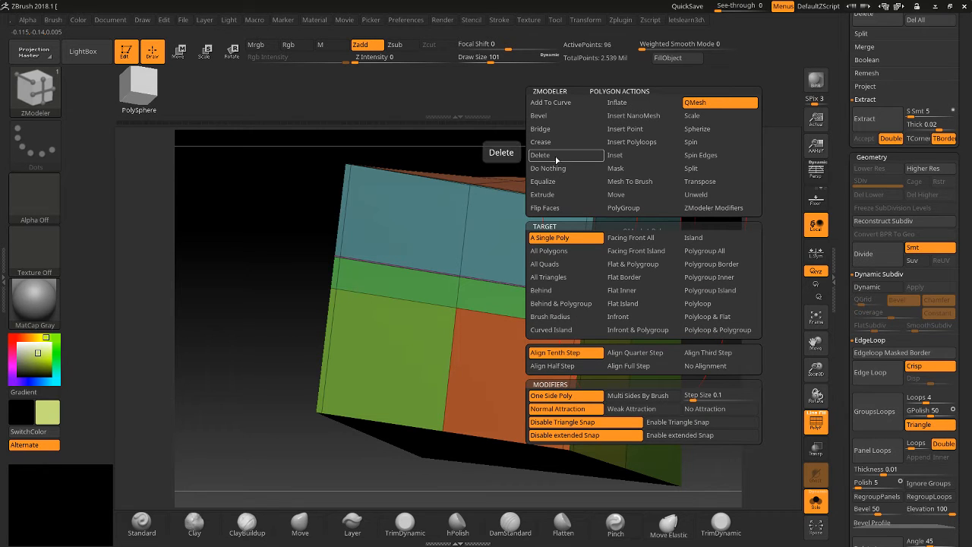
click(459, 228)
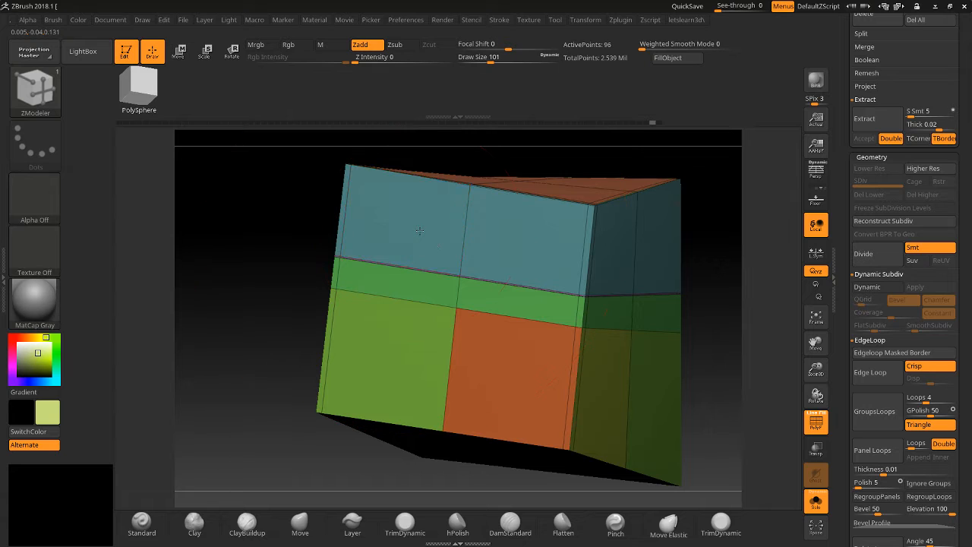
click(419, 230)
drag(784, 130, 634, 283)
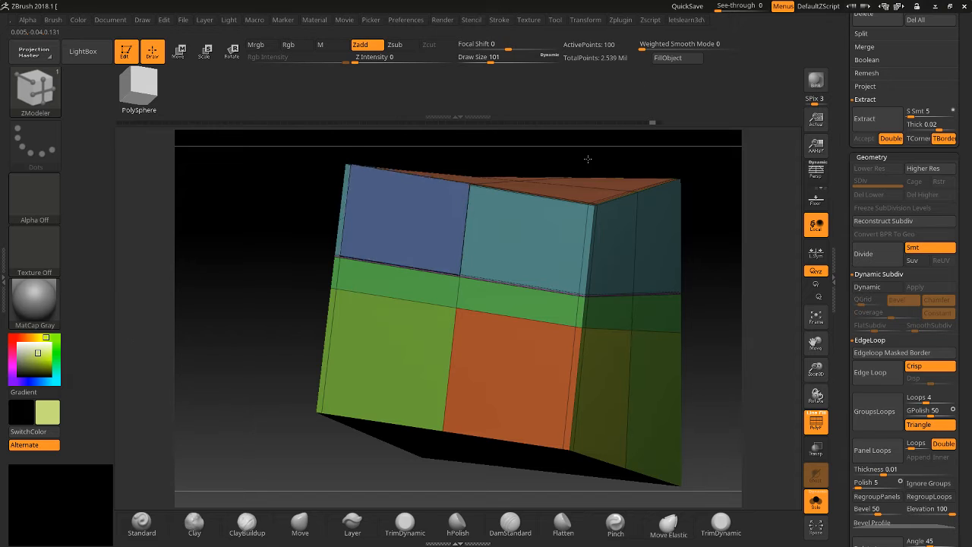
click(454, 271)
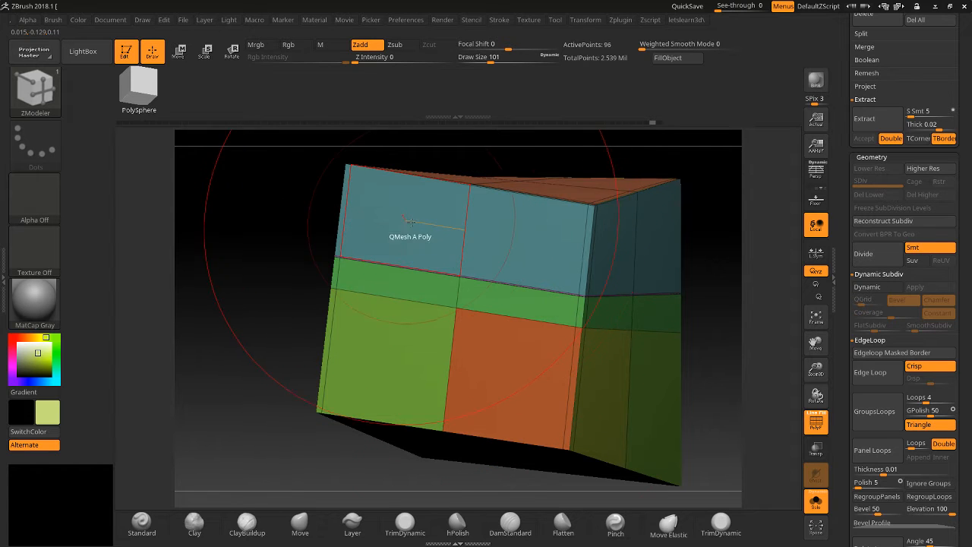
key(ctrl+z)
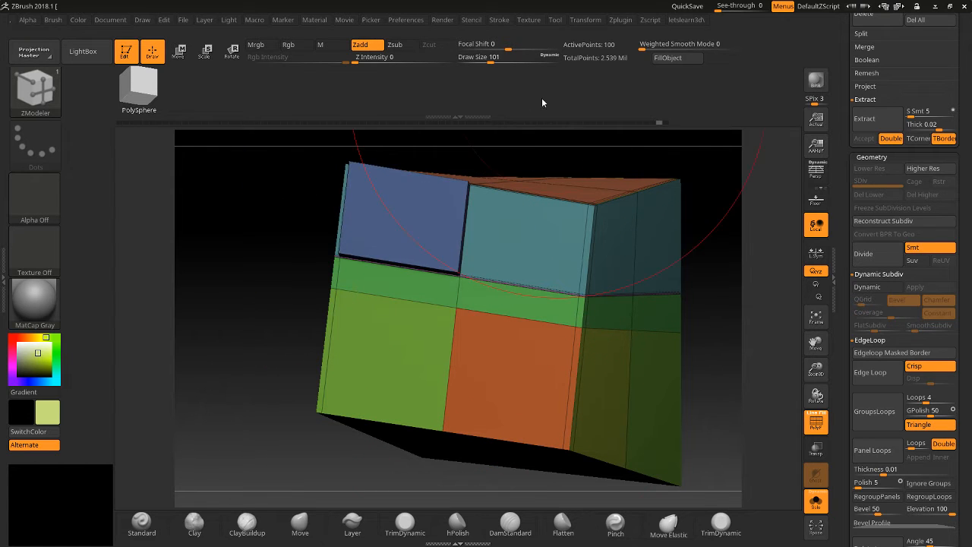
drag(244, 262, 345, 293)
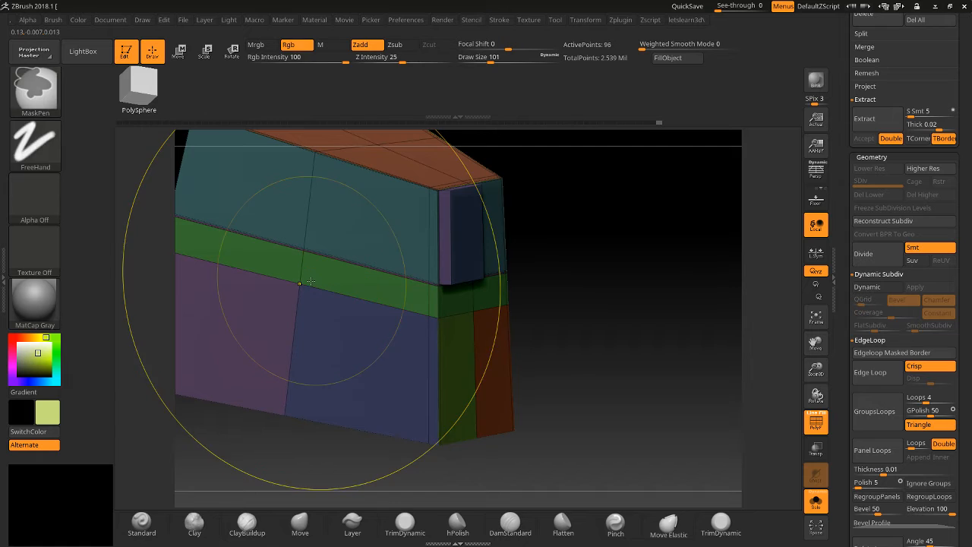
mouse_move(455, 241)
mouse_down()
mouse_move(654, 363)
mouse_move(463, 258)
mouse_move(680, 357)
mouse_move(529, 310)
mouse_move(490, 285)
mouse_move(748, 253)
mouse_move(489, 288)
mouse_move(662, 304)
mouse_move(482, 292)
mouse_move(583, 331)
mouse_move(612, 304)
mouse_move(456, 262)
mouse_up()
key(ctrl+z)
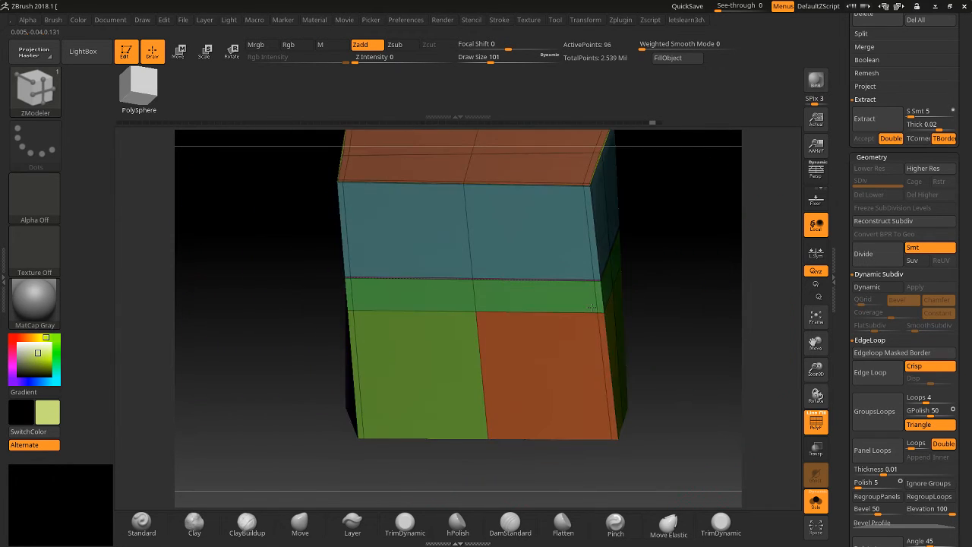
Set the ZModeler polygon action to Extrude and try it on a single polygon in the front face's blue band.
key(space)
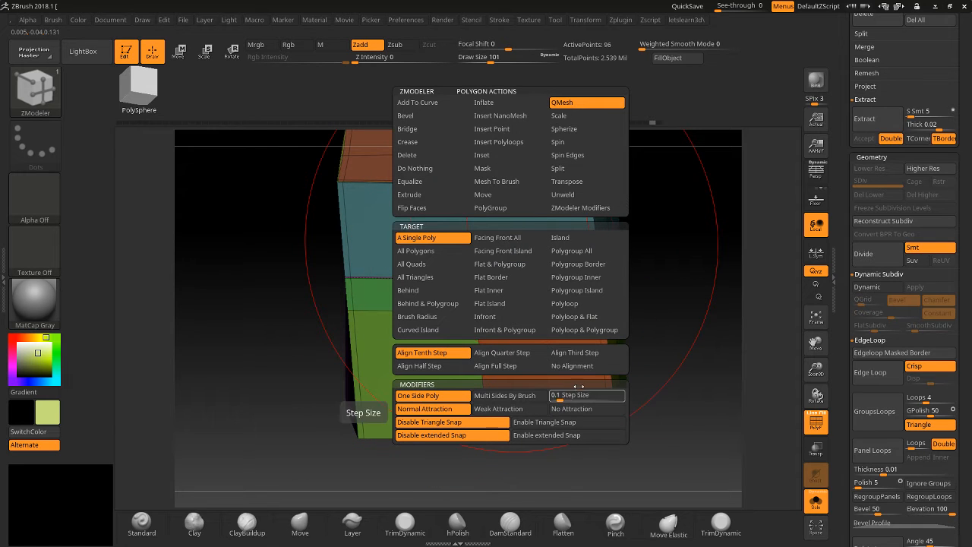
click(487, 162)
key(space)
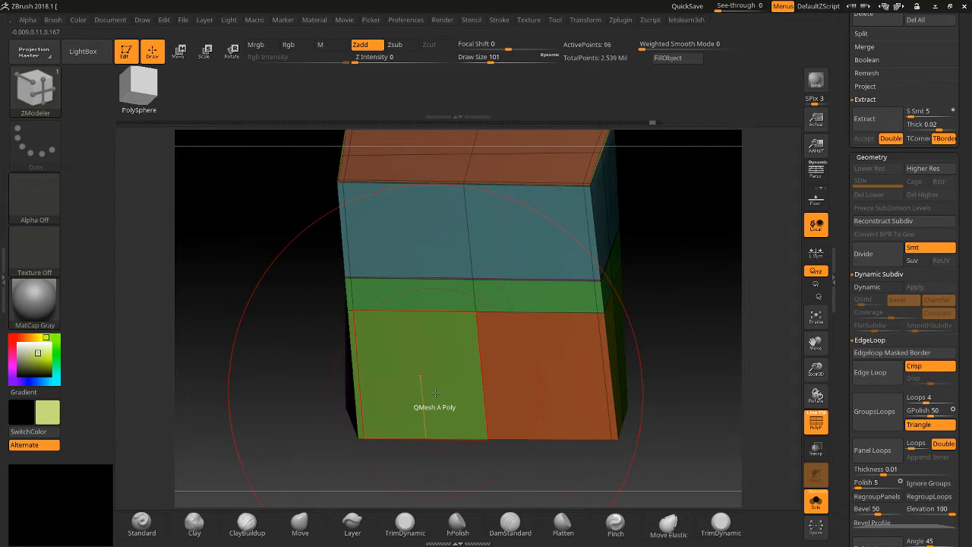
key(space)
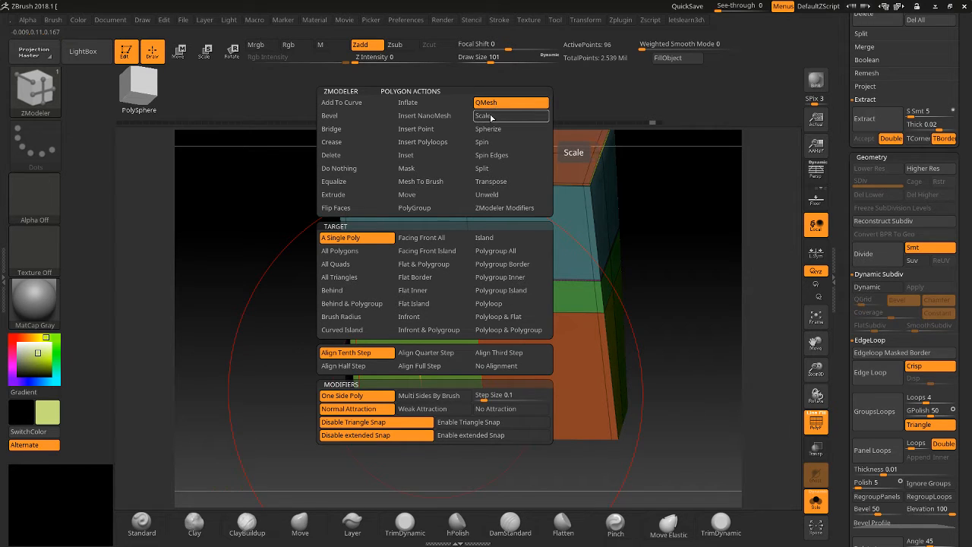
click(350, 197)
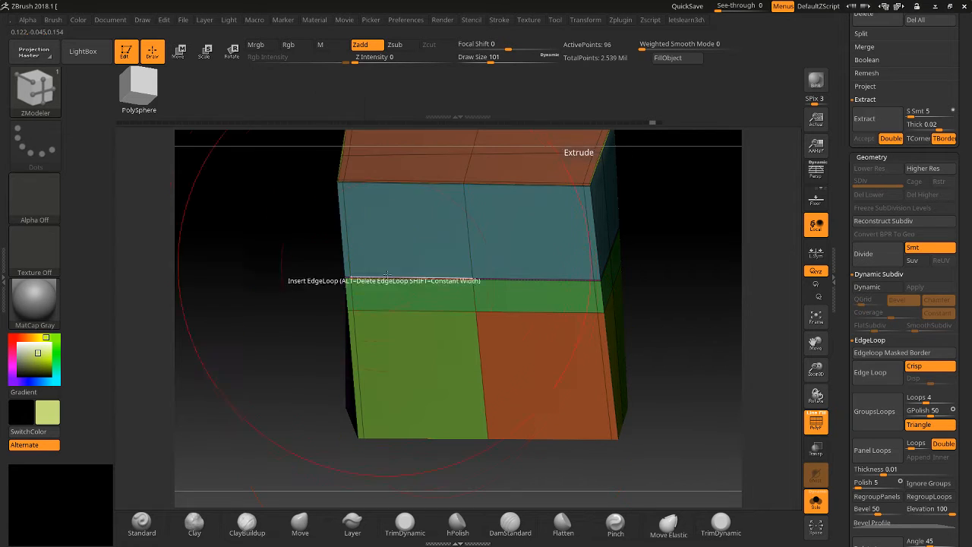
drag(384, 249, 380, 274)
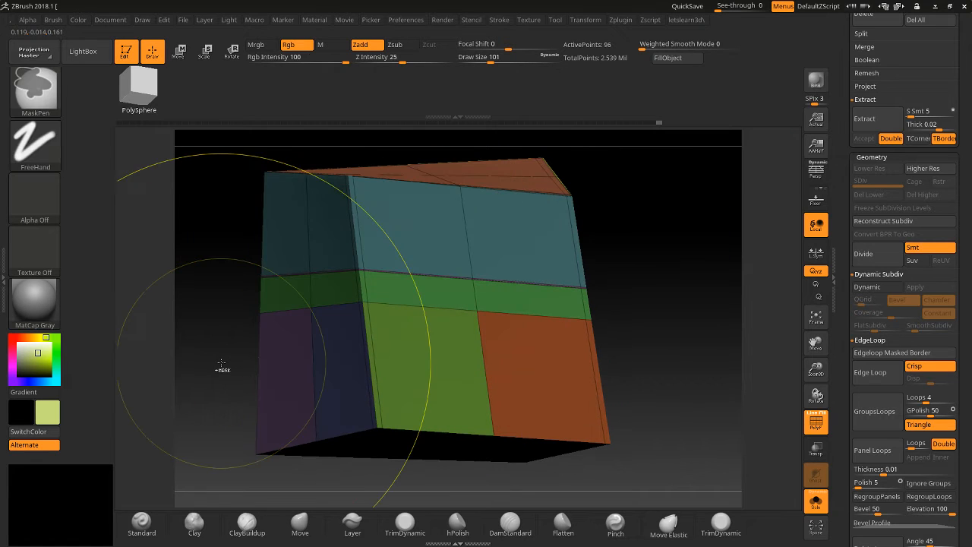
Try extruding a single polygon at the near corner of the block's top face, and undo it.
drag(223, 369, 583, 349)
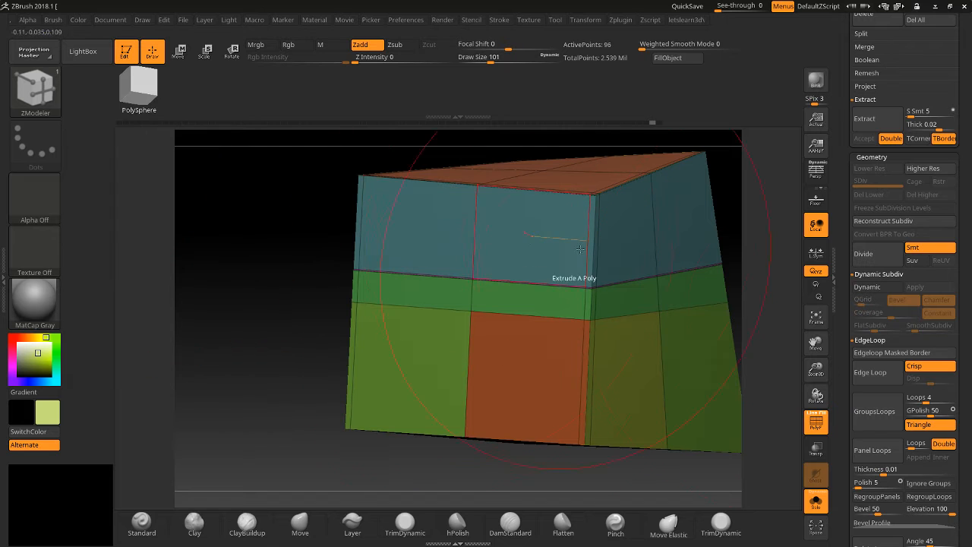
drag(816, 370, 721, 319)
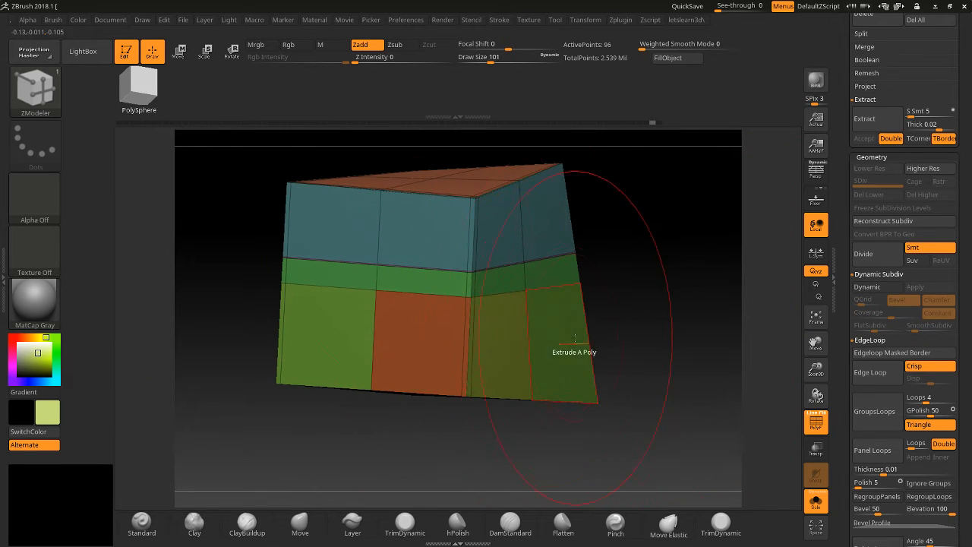
drag(689, 229, 445, 126)
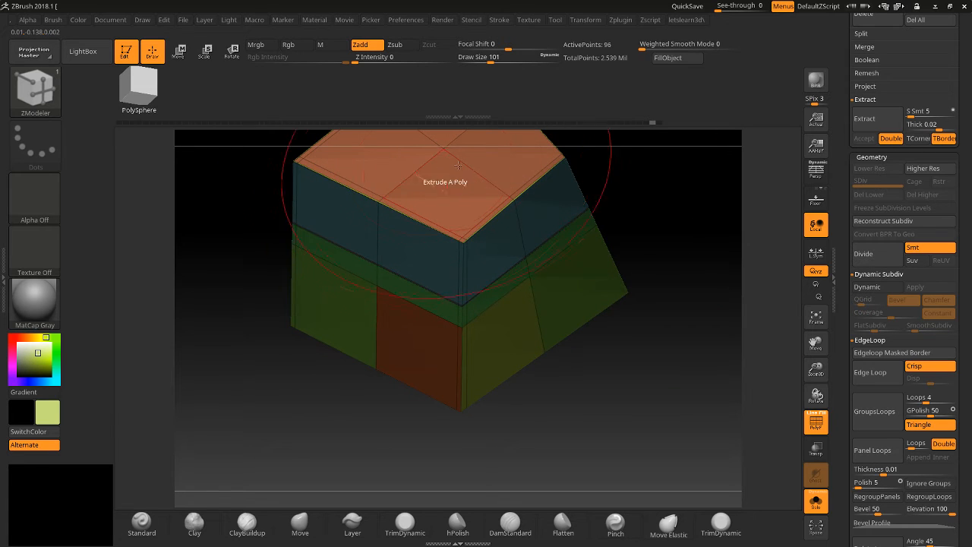
click(460, 190)
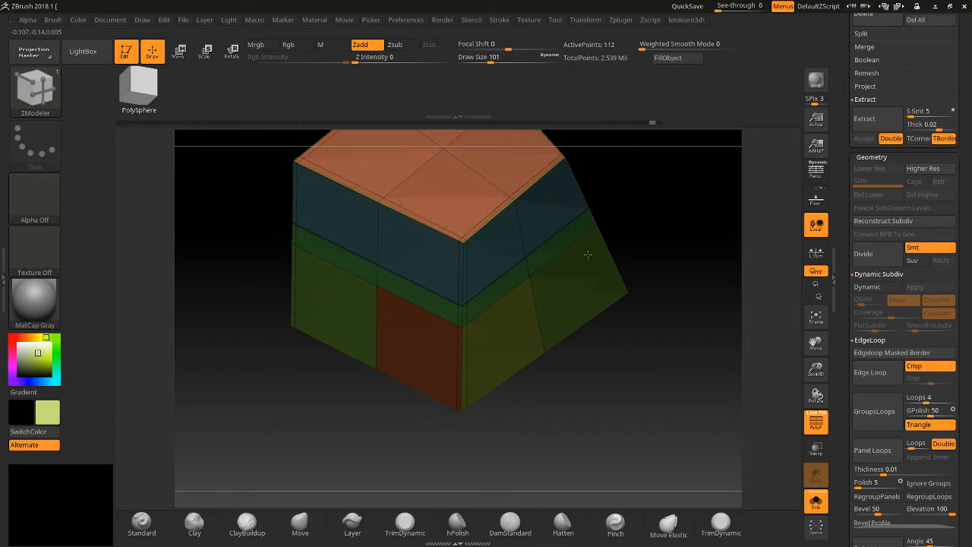
key(ctrl+z)
Inset the single polygon at the near corner of the top face and push it into the block as a square recess.
key(space)
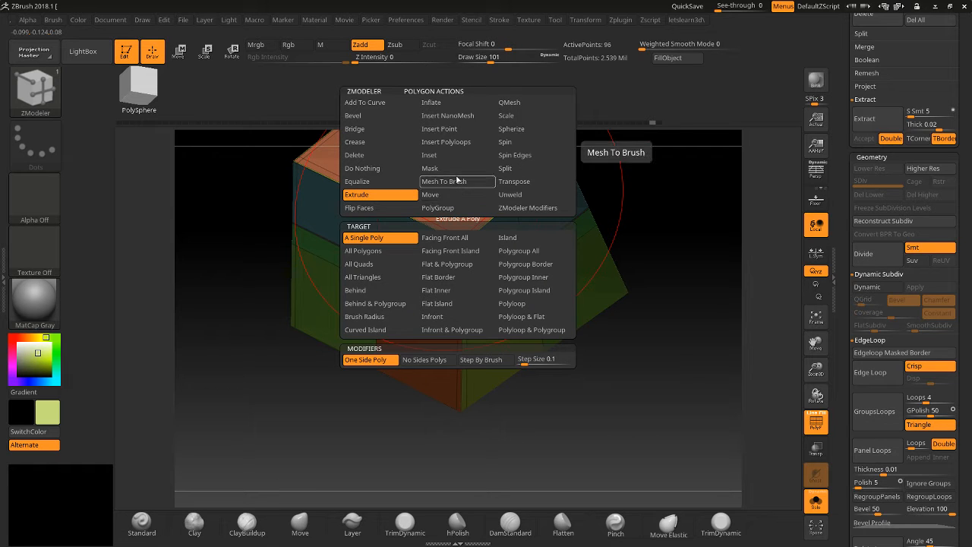
click(430, 155)
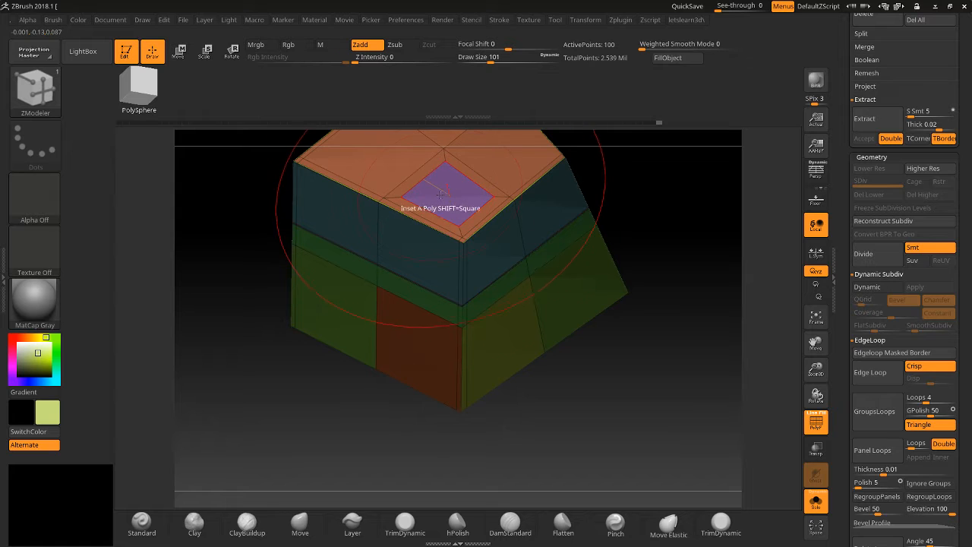
key(space)
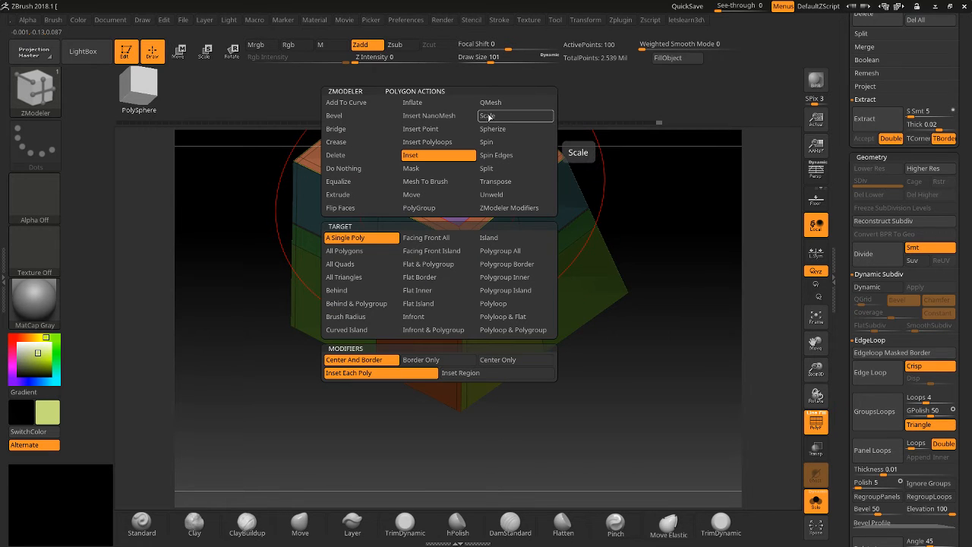
drag(449, 200, 448, 252)
Turn off the polyframe display and frame the recess in the top face.
drag(668, 419, 647, 422)
drag(818, 343, 788, 422)
click(814, 422)
drag(660, 352, 652, 366)
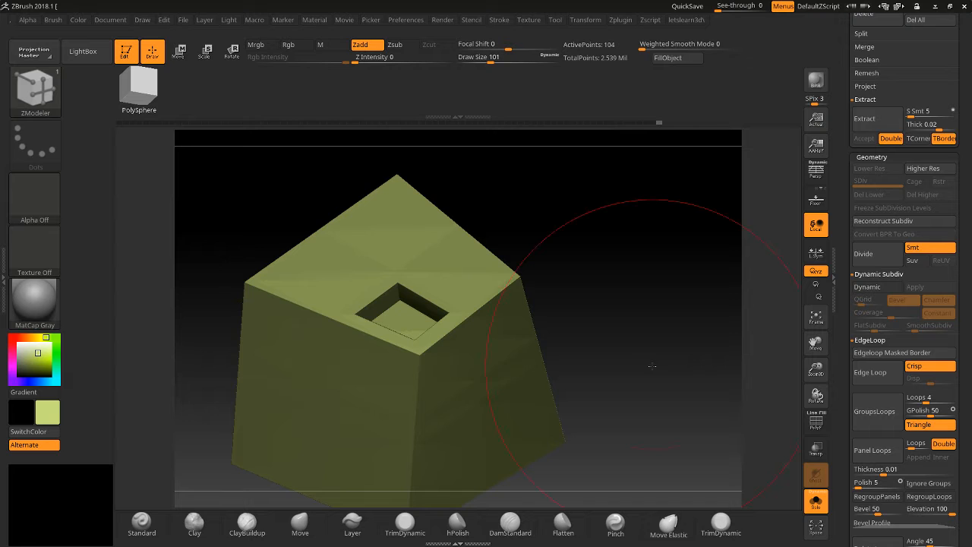
Decline Dynamic Subdiv, subdivide the recessed block to SDiv level 3, and inspect how the recess smooths.
key(d)
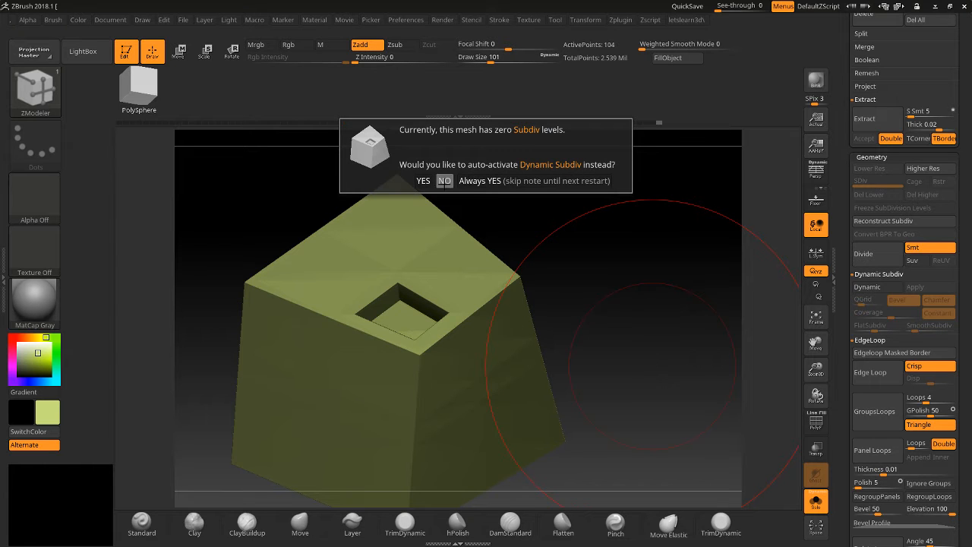
click(444, 183)
key(ctrl+d)
key(ctrl+d)
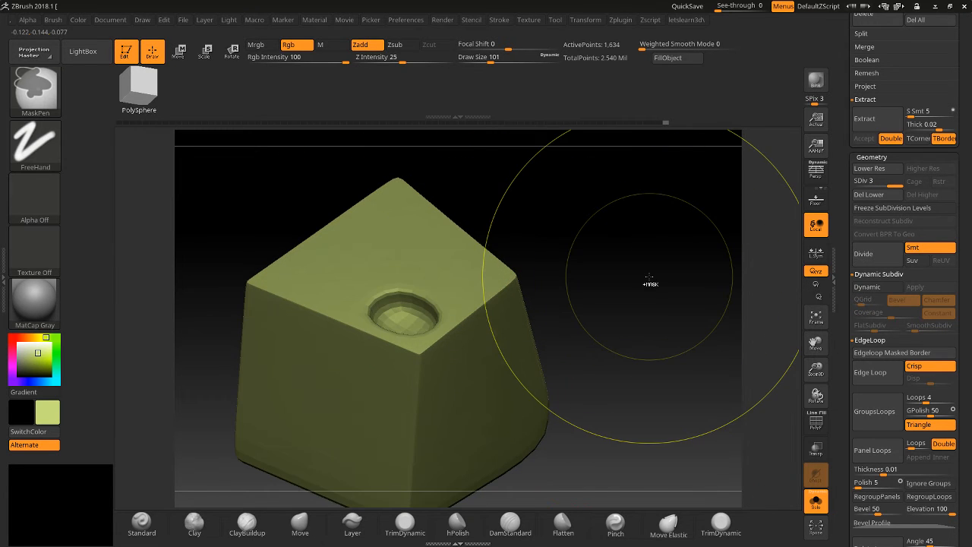
key(ctrl+d)
key(b)
key(z)
key(m)
mouse_move(645, 282)
mouse_down()
mouse_move(642, 326)
mouse_move(659, 322)
mouse_move(477, 328)
mouse_up()
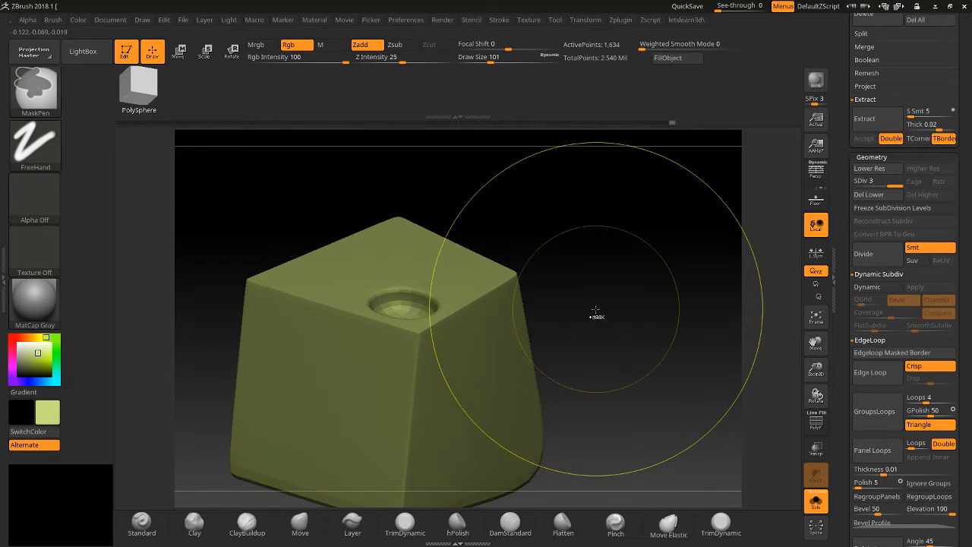
Undo both subdivisions, and undo and restore the recess to compare the block with and without it.
key(ctrl+z)
key(ctrl+z)
drag(697, 275, 696, 334)
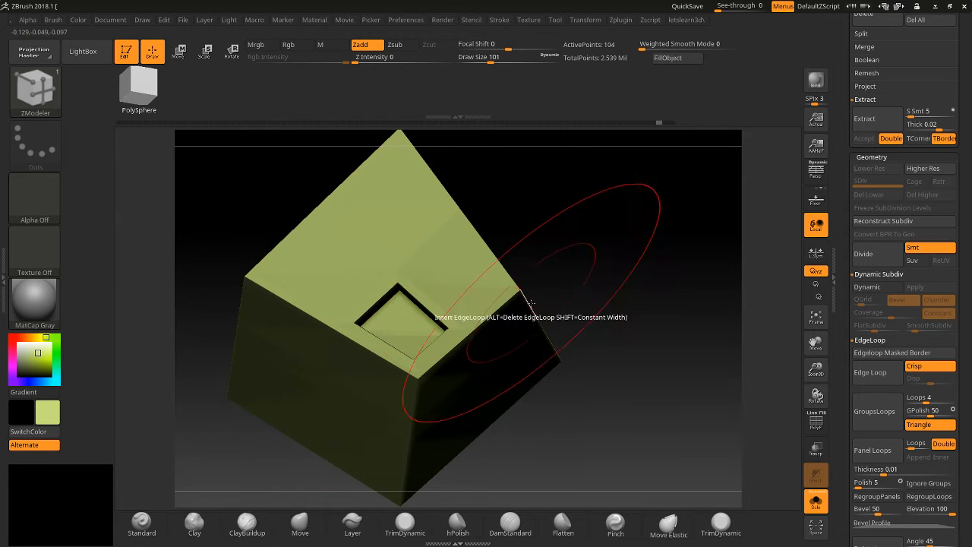
key(ctrl+z)
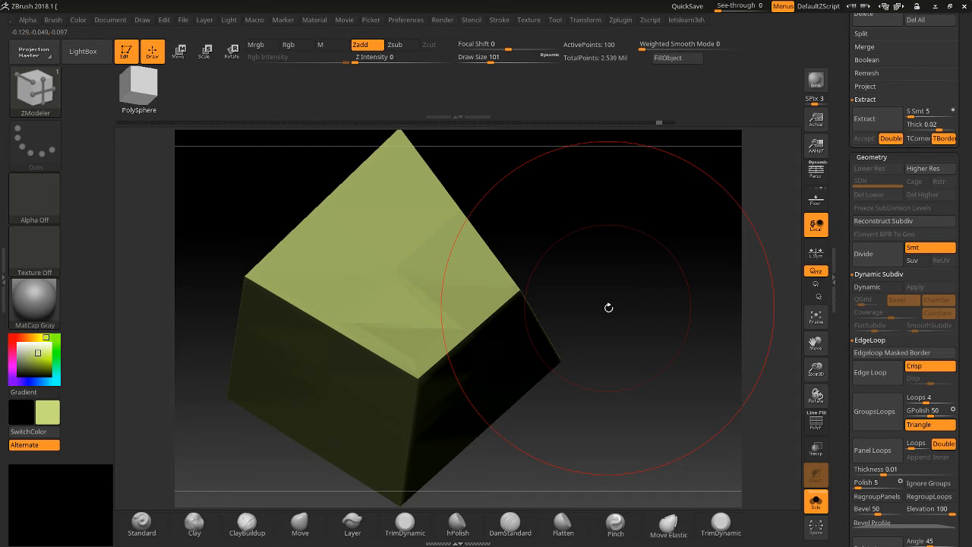
key(ctrl+shift+z)
drag(646, 331, 712, 339)
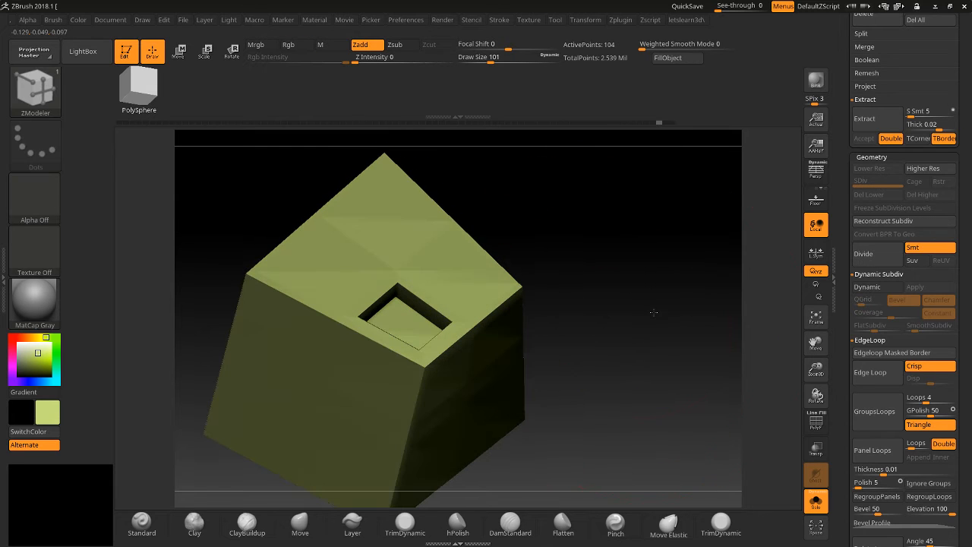
Zoom in on the recess, subdivide the block to SDiv level 3 again, and remove both subdivisions.
drag(817, 372, 840, 324)
drag(699, 354, 725, 364)
drag(814, 370, 815, 402)
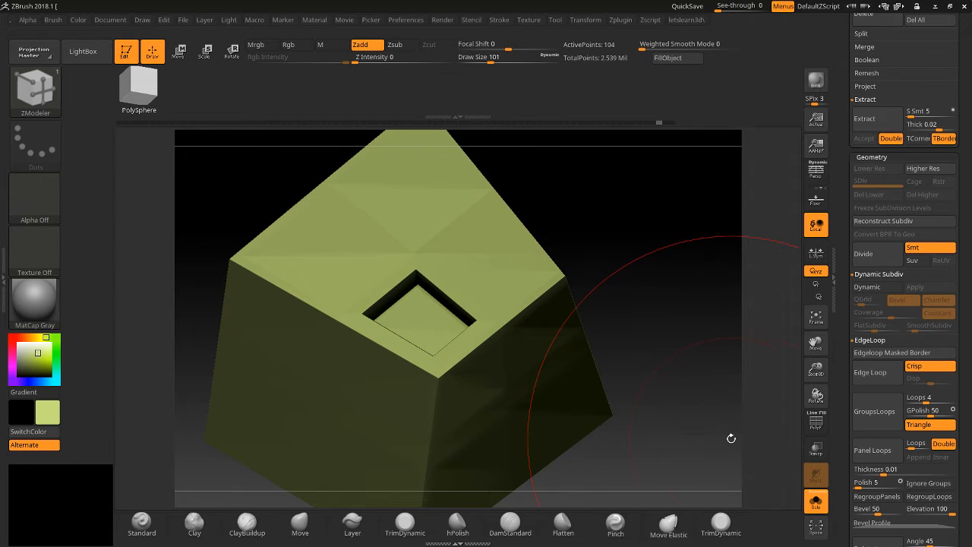
key(ctrl+d)
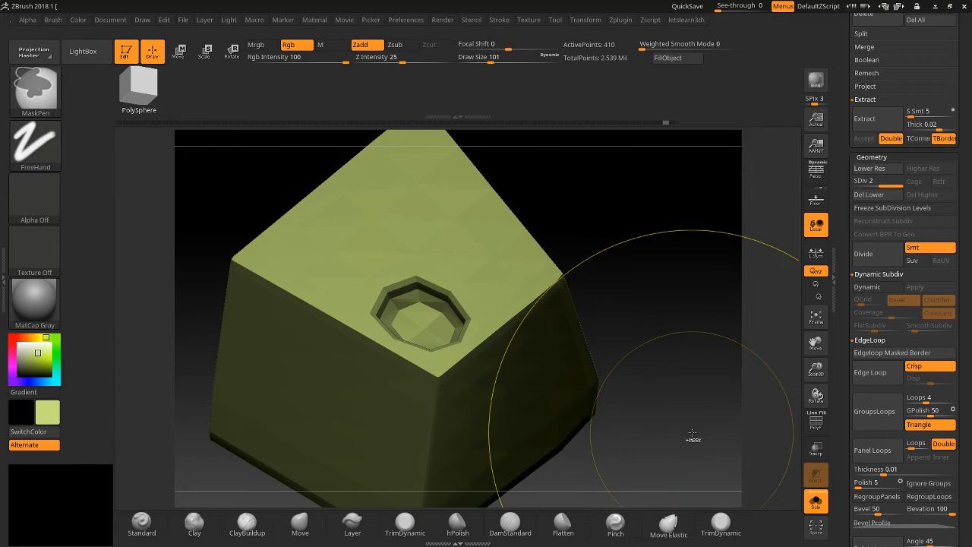
key(ctrl+d)
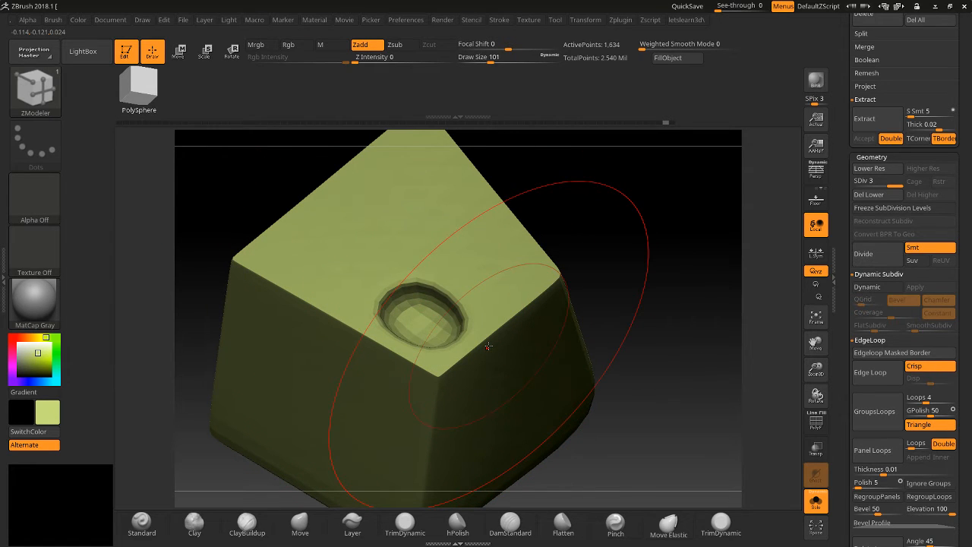
key(shift+d)
key(shift+d)
Switch to the Move brush, turn the polyframe display back on, and view the block's polygroups from several sides.
drag(622, 334, 725, 335)
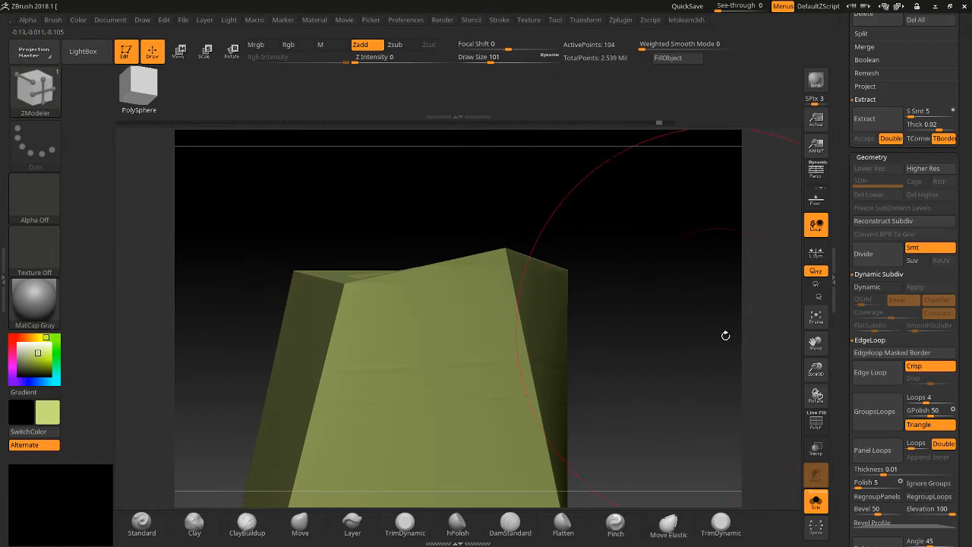
drag(811, 373, 810, 313)
drag(630, 323, 650, 352)
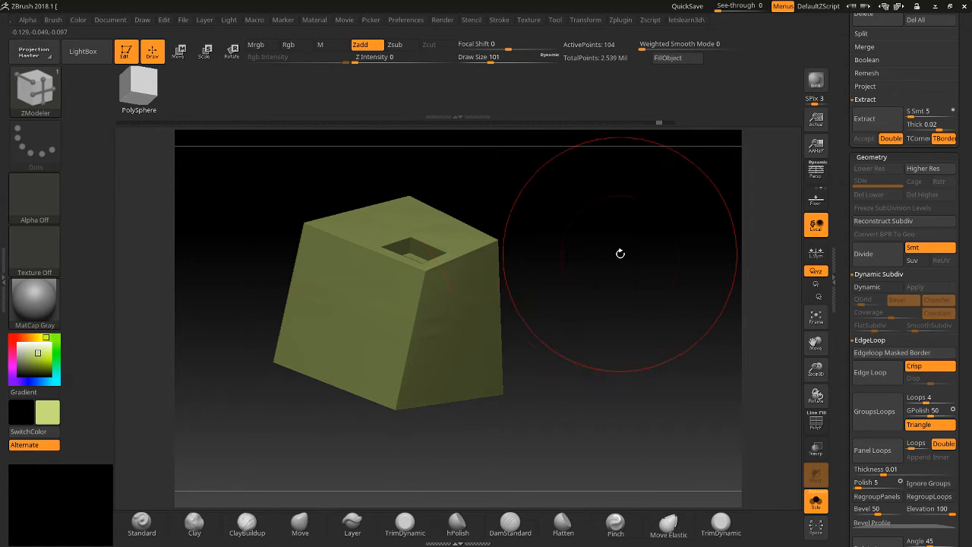
drag(618, 251, 709, 370)
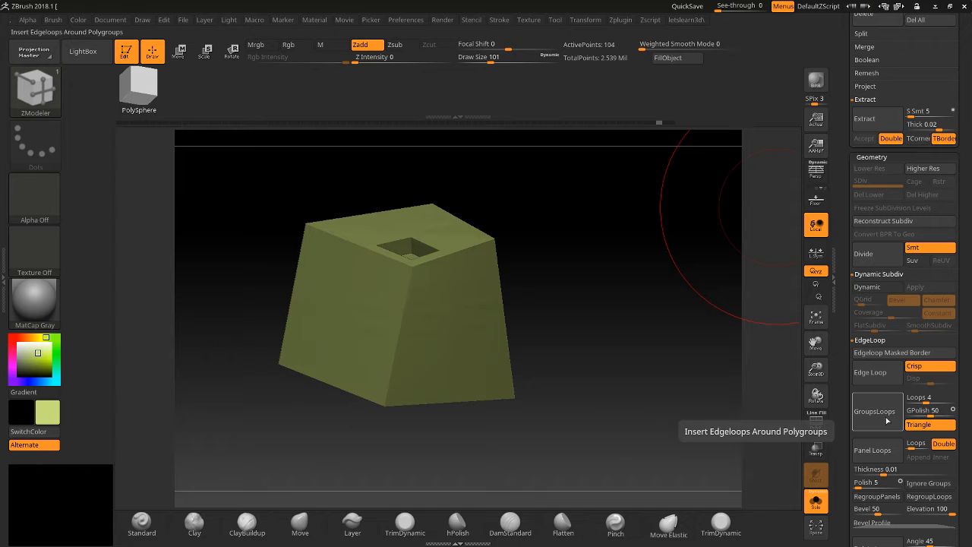
click(296, 525)
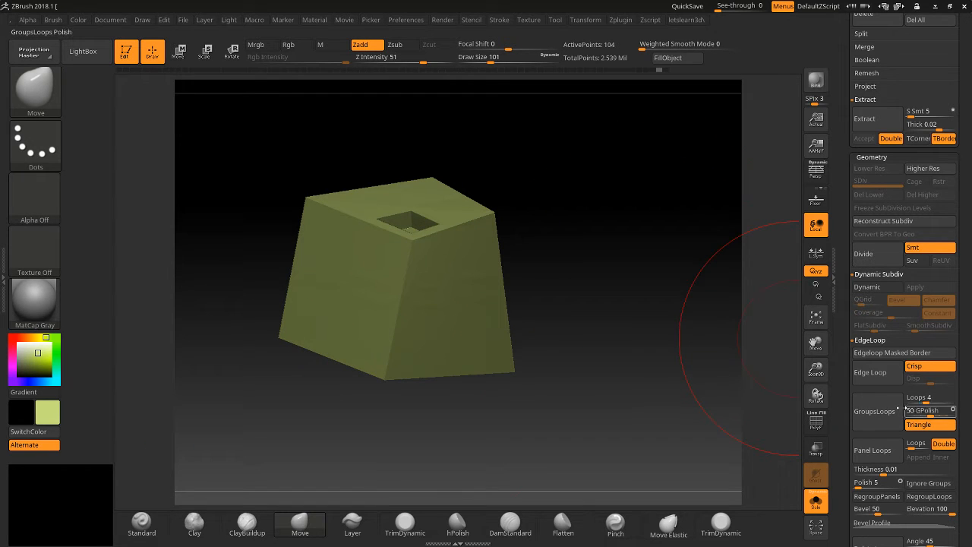
click(815, 422)
mouse_move(769, 405)
mouse_down()
mouse_move(618, 294)
mouse_move(792, 312)
mouse_up()
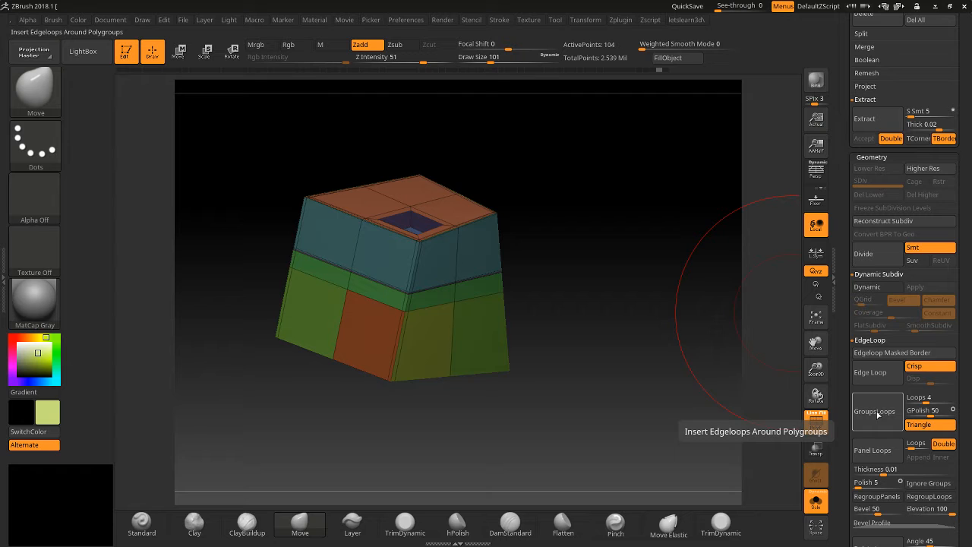
drag(744, 367, 702, 357)
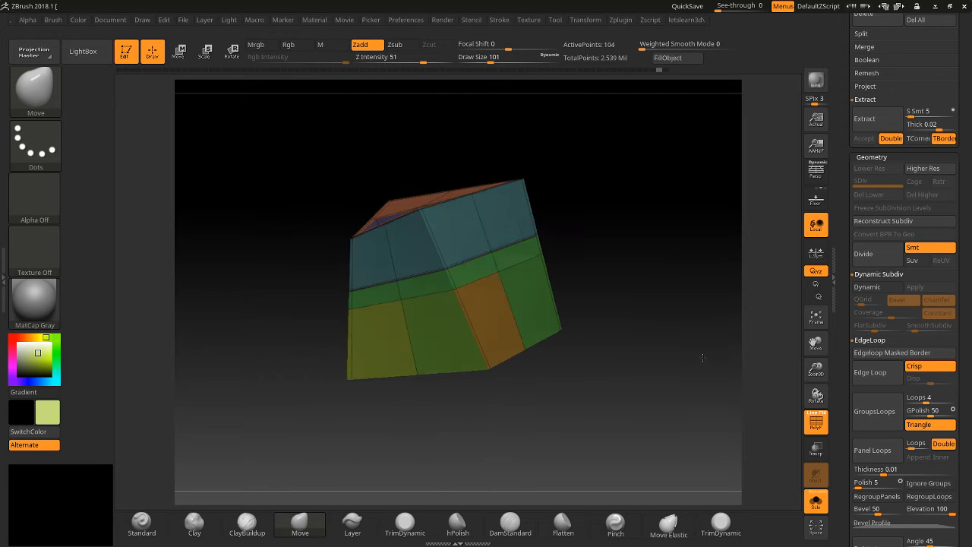
Isolate the polygons around the block's lower corner with a rectangular selection and show the whole block again.
drag(815, 368, 819, 355)
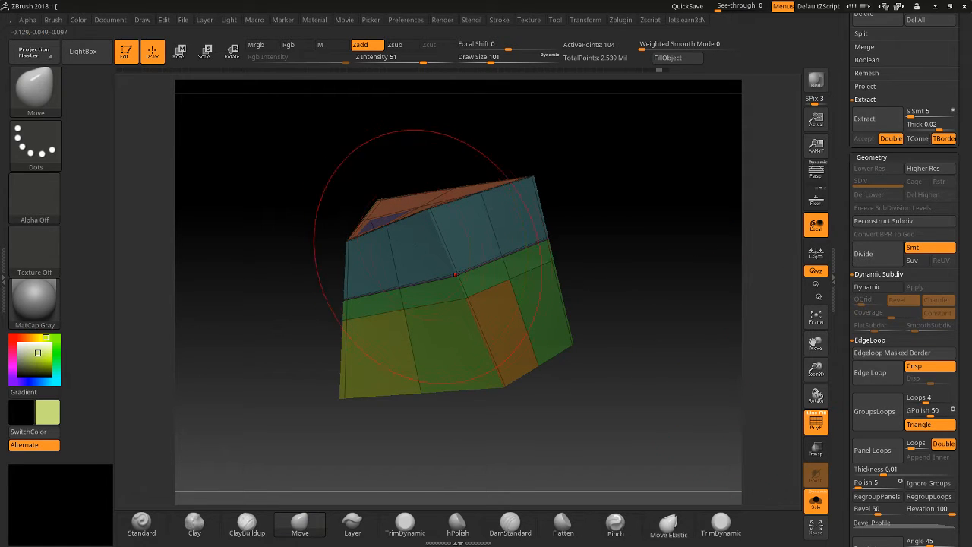
drag(152, 228, 196, 306)
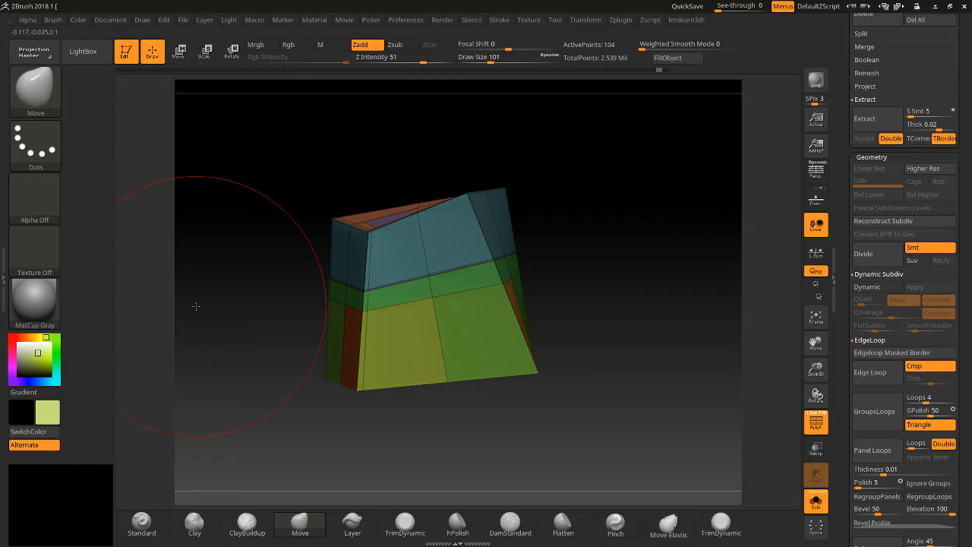
ctrl+shift+drag(253, 440, 688, 286)
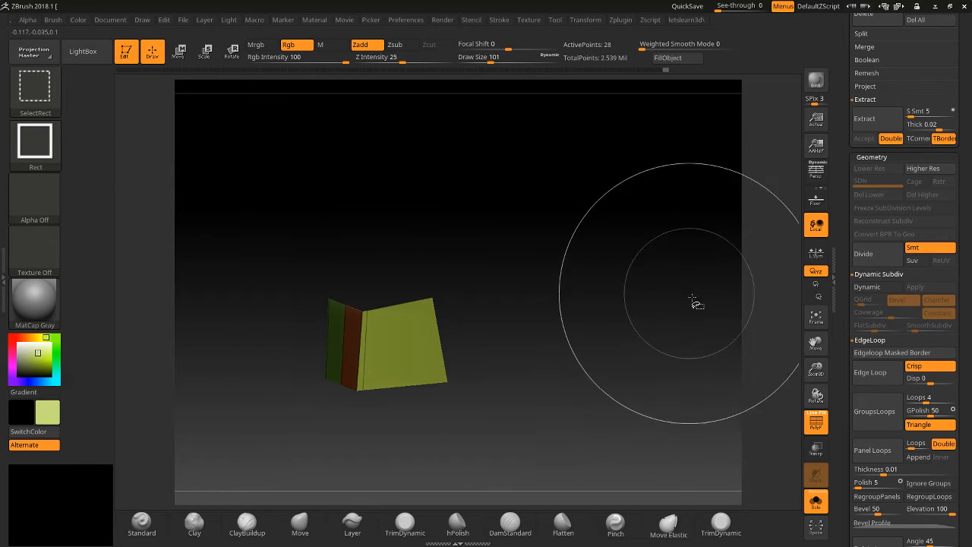
ctrl+shift+click(640, 337)
drag(256, 226, 238, 198)
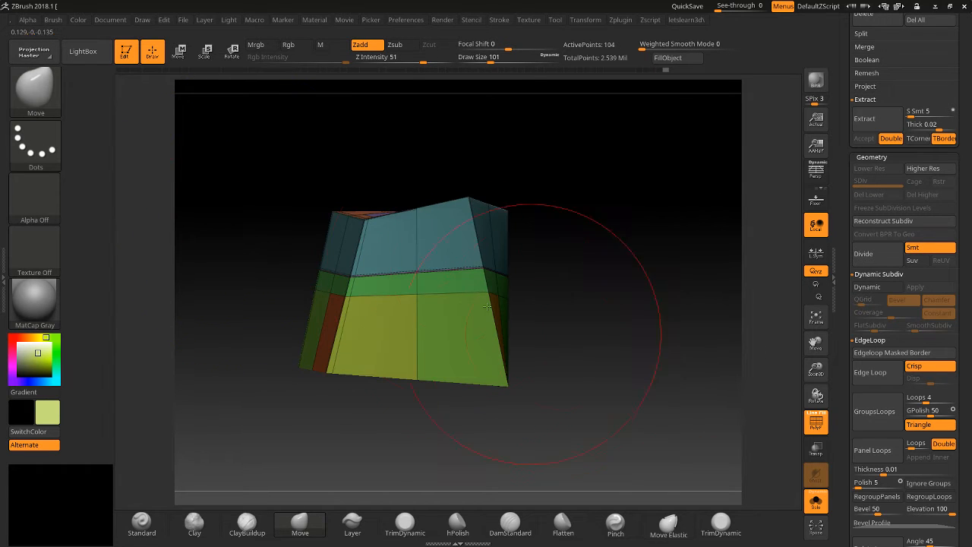
Switch the selection brush to SelectLasso and isolate the upper section of the block.
key(ctrl+shift)
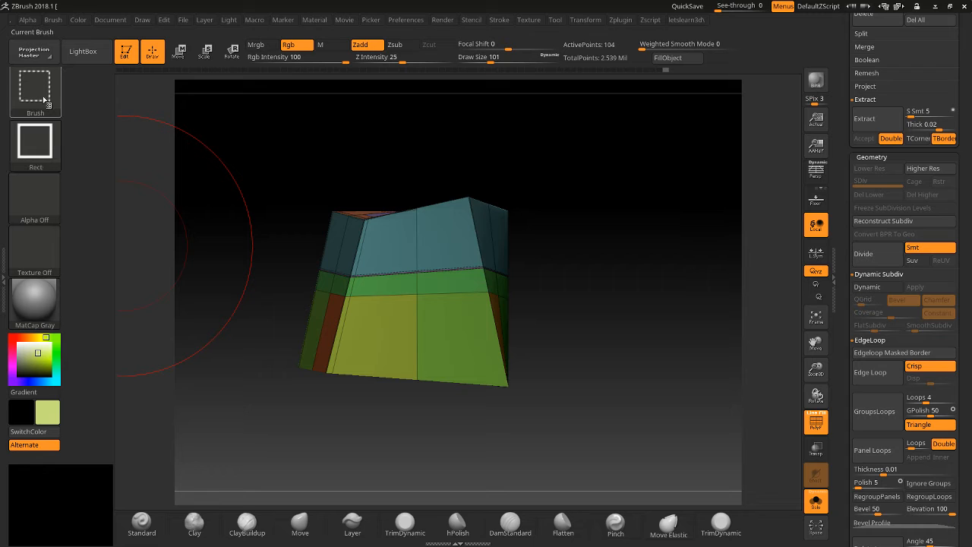
click(34, 87)
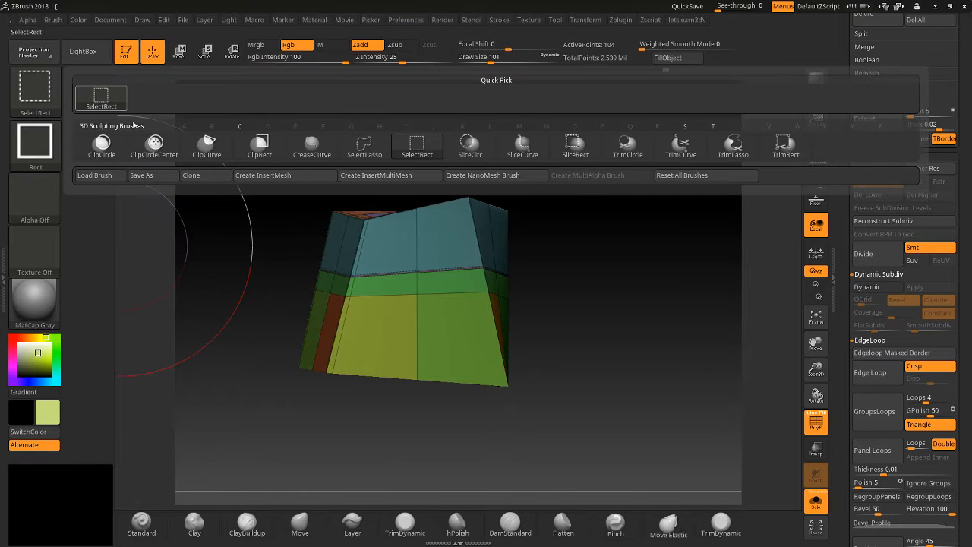
mouse_move(437, 144)
click(363, 154)
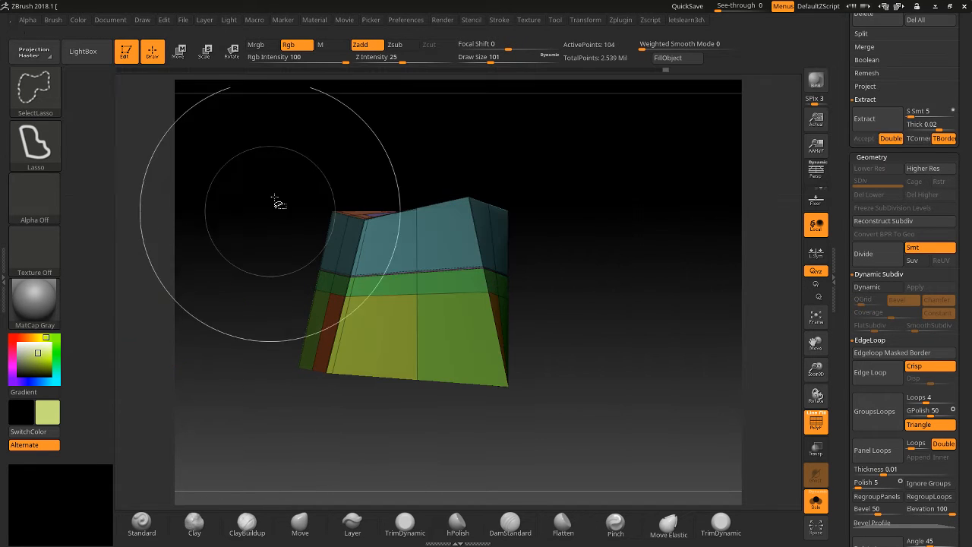
ctrl+shift+drag(272, 175, 258, 208)
mouse_move(261, 260)
ctrl+shift+mouse_down()
mouse_move(357, 285)
mouse_move(560, 270)
mouse_move(289, 103)
mouse_move(282, 125)
ctrl+shift+mouse_up()
Hide the orange recessed end face and the blue recess floor within the isolated upper section.
mouse_move(582, 215)
mouse_down()
mouse_move(579, 119)
mouse_move(532, 311)
mouse_move(591, 274)
mouse_move(554, 278)
mouse_move(564, 293)
mouse_up()
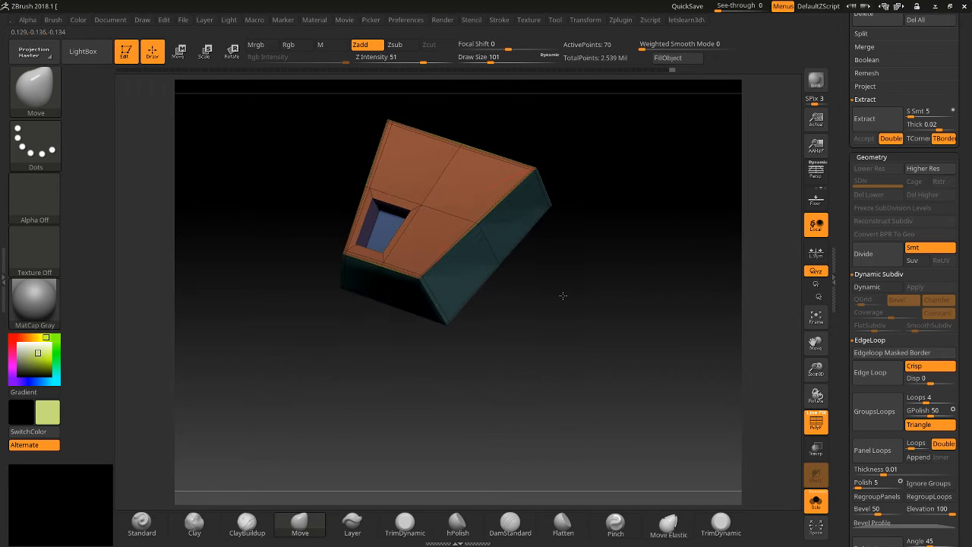
ctrl+alt+shift+click(467, 188)
drag(468, 189, 629, 265)
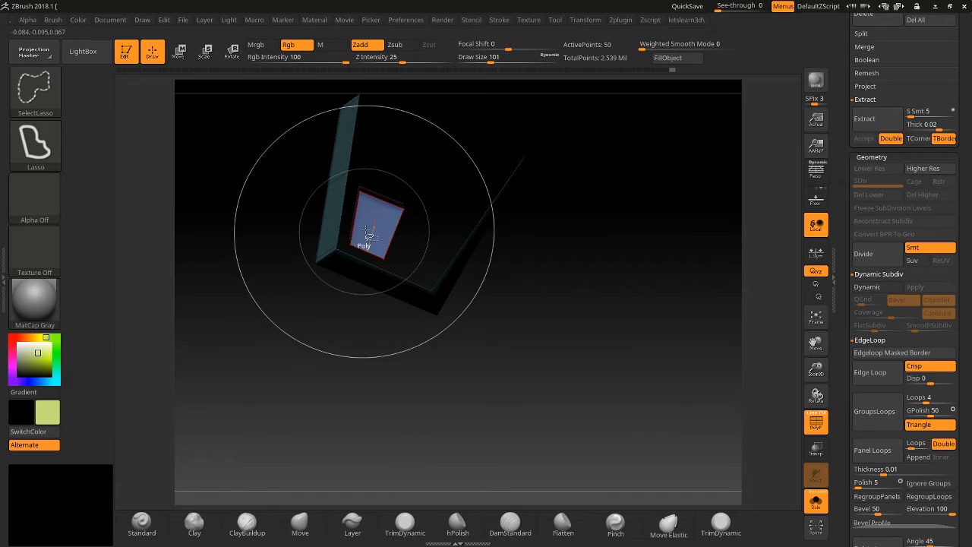
ctrl+alt+shift+click(368, 240)
mouse_move(321, 406)
mouse_down()
mouse_move(285, 211)
mouse_move(293, 314)
mouse_move(661, 343)
mouse_up()
Hide the thin strip along the band's lower edge so that only the block's upper side faces stay visible.
drag(805, 367, 793, 519)
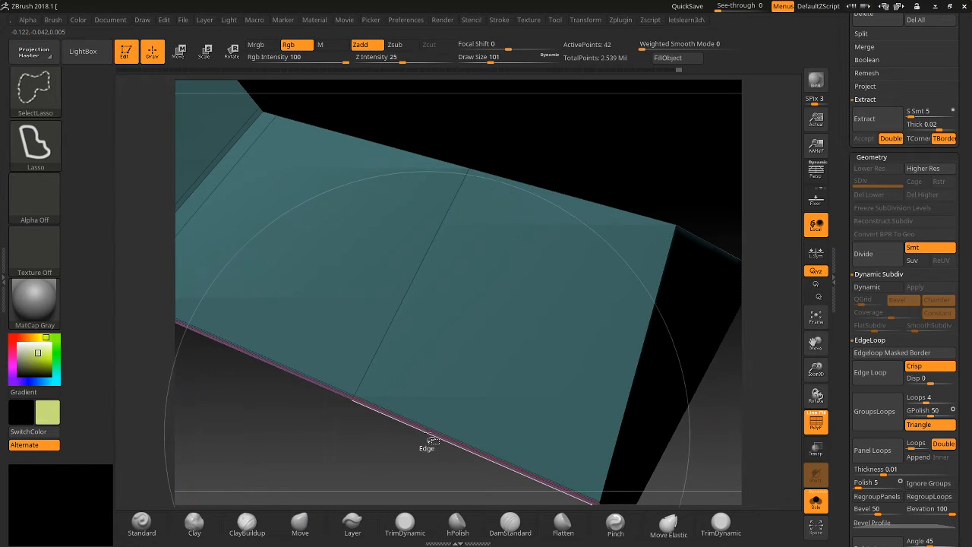
ctrl+shift+click(428, 441)
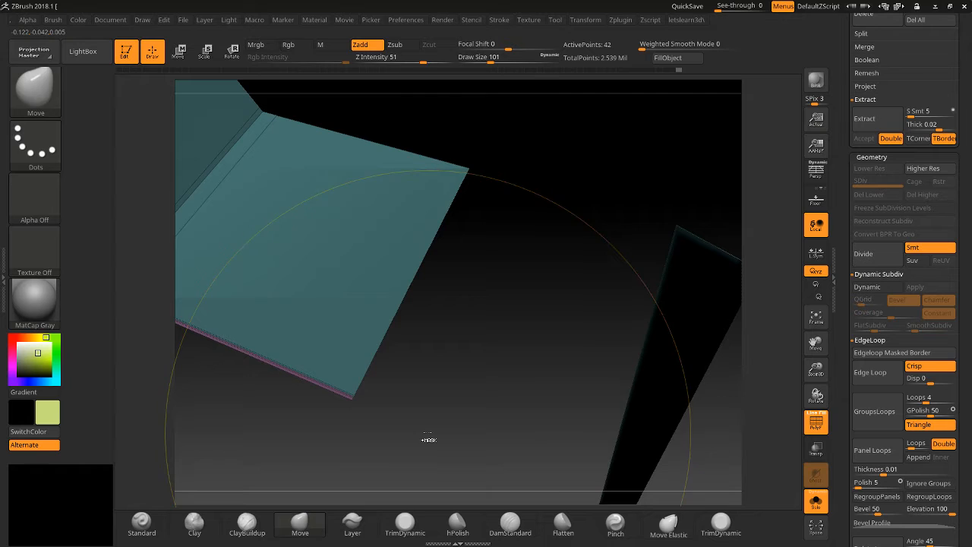
ctrl+shift+click(425, 438)
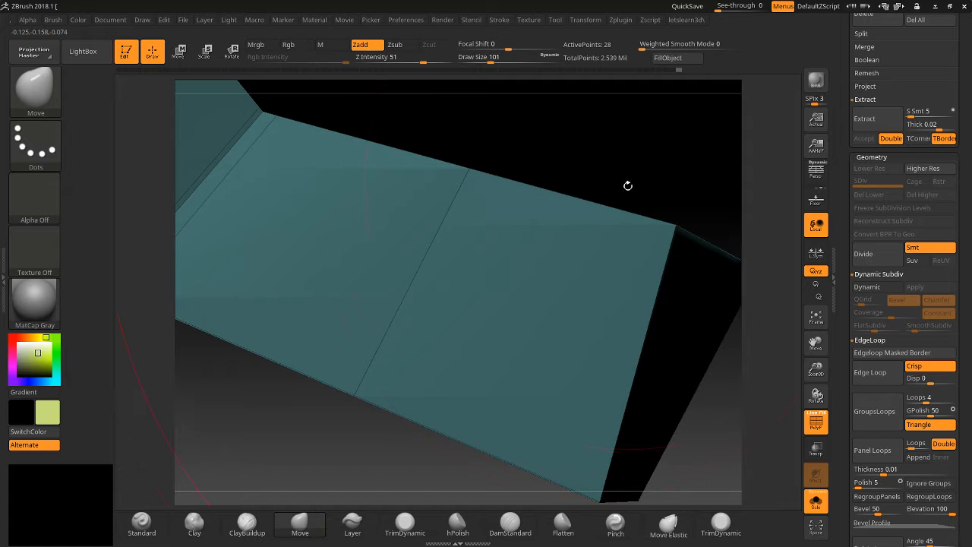
drag(627, 185, 700, 283)
drag(815, 370, 785, 297)
drag(689, 347, 688, 314)
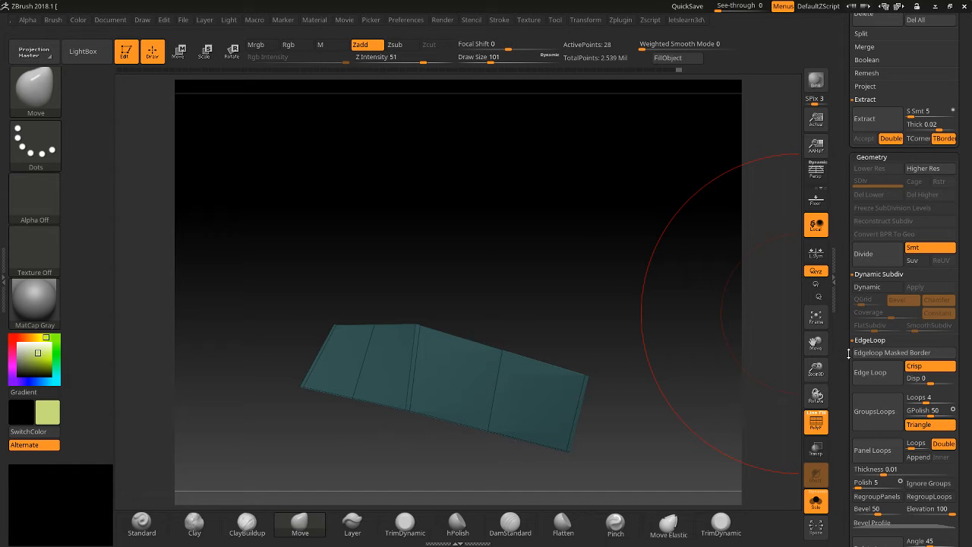
Open the Polygroups settings and assign the visible side faces to a single polygroup.
scroll(849, 353, down, 10)
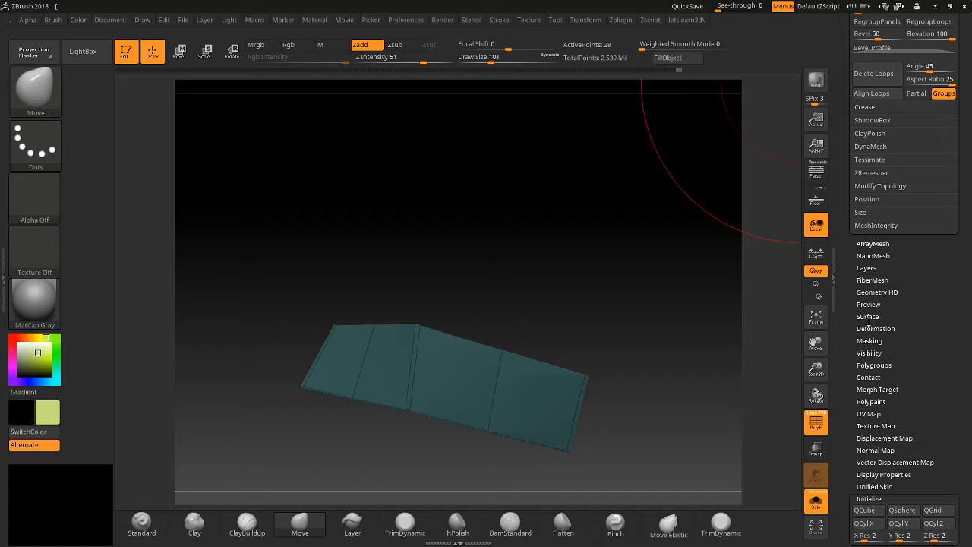
click(873, 364)
scroll(843, 326, down, 3)
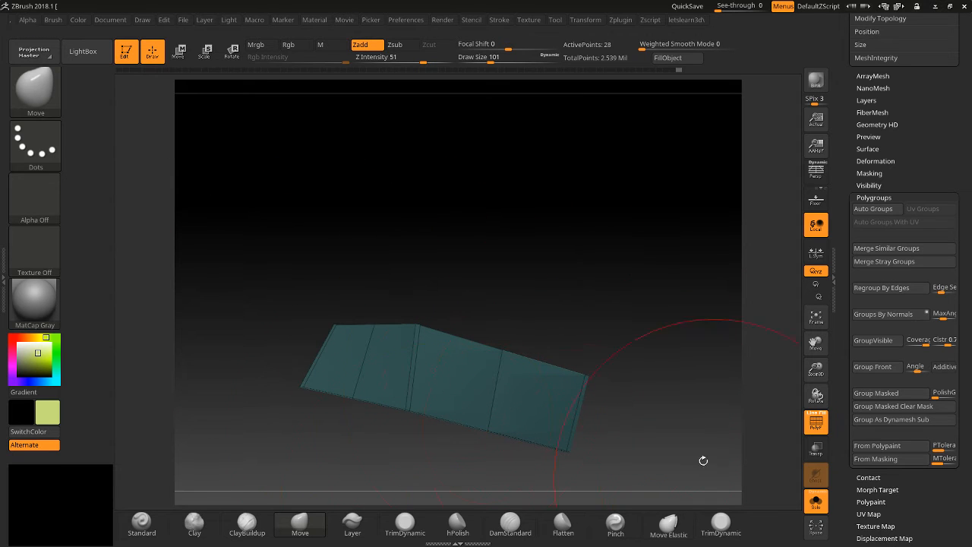
click(875, 340)
mouse_move(668, 308)
mouse_down()
mouse_move(611, 395)
mouse_move(654, 310)
mouse_up()
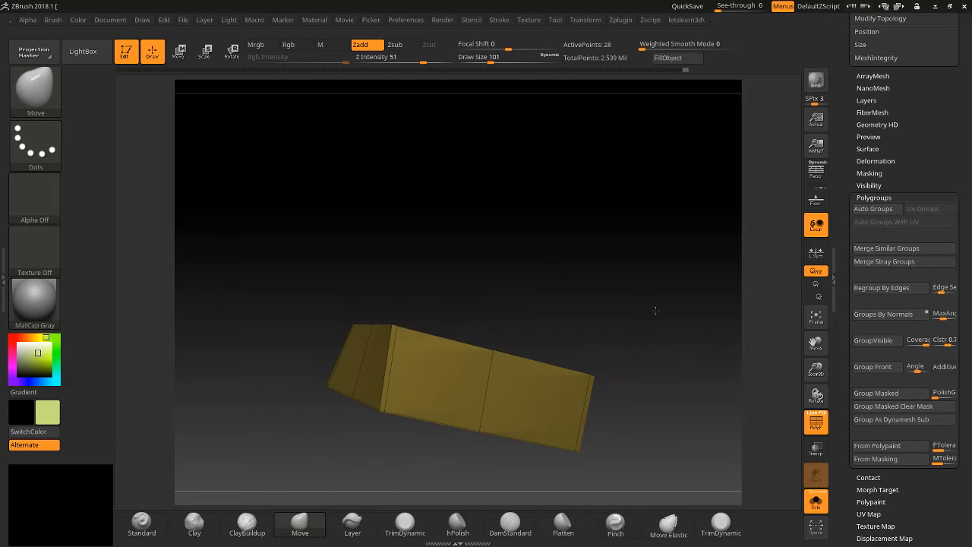
Regroup the visible side faces repeatedly until their polygroup is green, and show the whole block.
click(883, 341)
click(883, 341)
click(883, 341)
click(883, 340)
click(874, 340)
click(874, 340)
click(875, 341)
click(883, 341)
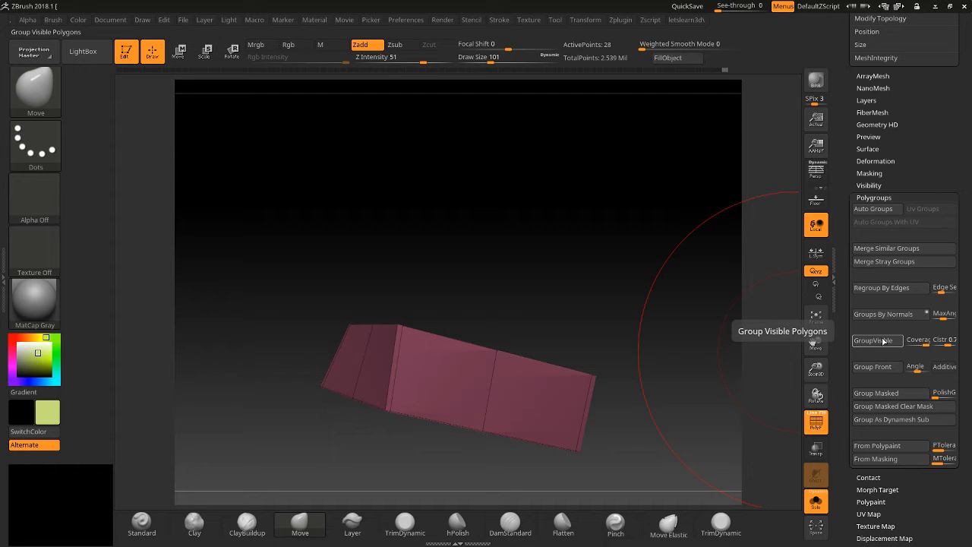
click(883, 341)
click(883, 341)
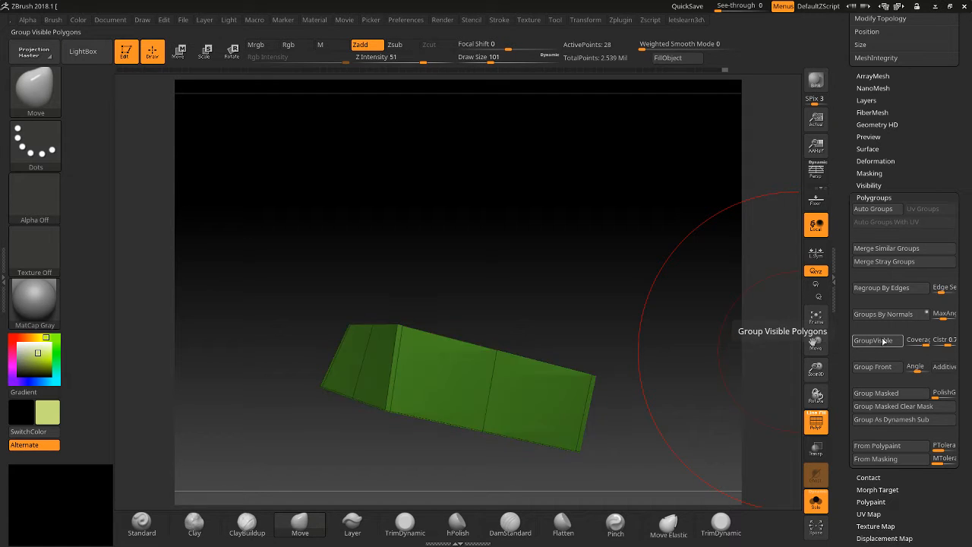
ctrl+shift+click(639, 366)
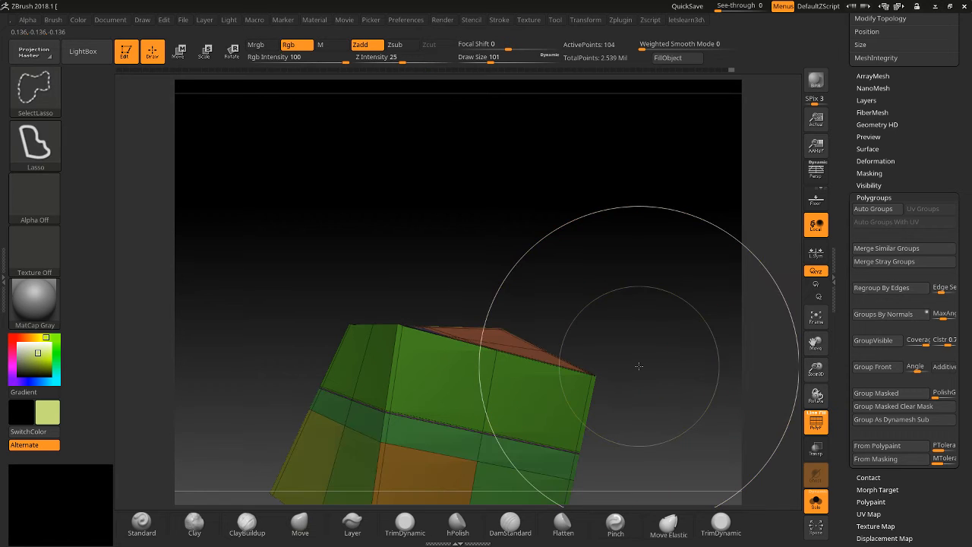
Hide and show the green side band to check that its faces behave as one polygroup.
ctrl+shift+click(497, 373)
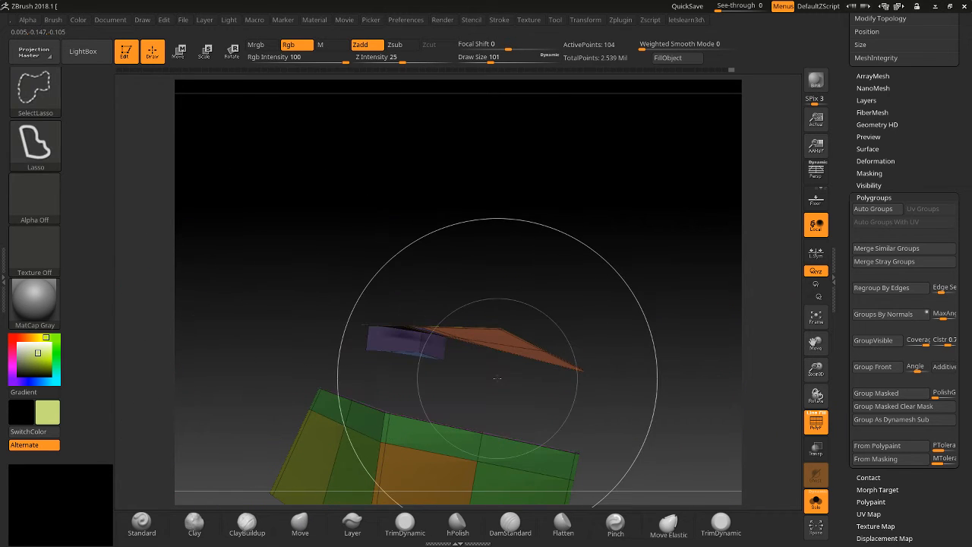
mouse_move(658, 417)
mouse_down()
mouse_move(623, 450)
mouse_move(650, 421)
mouse_up()
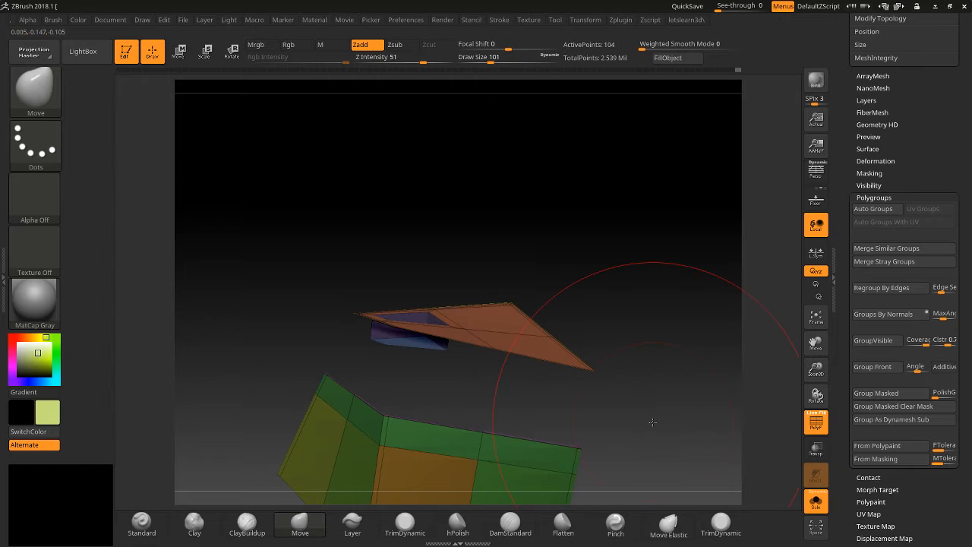
ctrl+shift+click(651, 421)
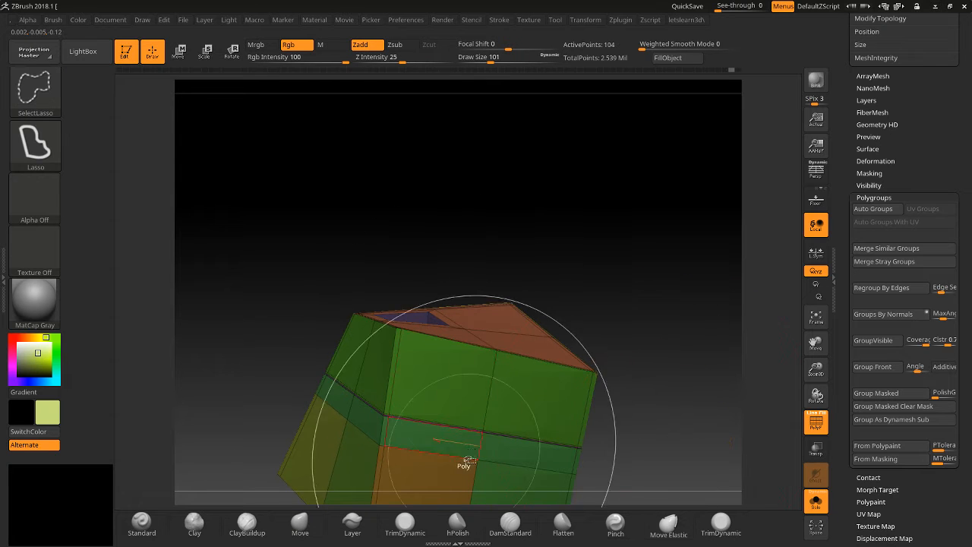
ctrl+shift+click(545, 396)
mouse_move(642, 442)
mouse_down()
mouse_move(643, 420)
mouse_move(643, 441)
mouse_up()
ctrl+shift+click(640, 443)
mouse_move(613, 408)
ctrl+shift+mouse_down()
mouse_move(309, 370)
mouse_move(326, 369)
ctrl+shift+mouse_up()
ctrl+shift+click(265, 352)
Isolate the orange recessed end face, assign it a new pink polygroup, and show the whole block.
drag(264, 352, 316, 338)
right_drag(555, 398, 561, 323)
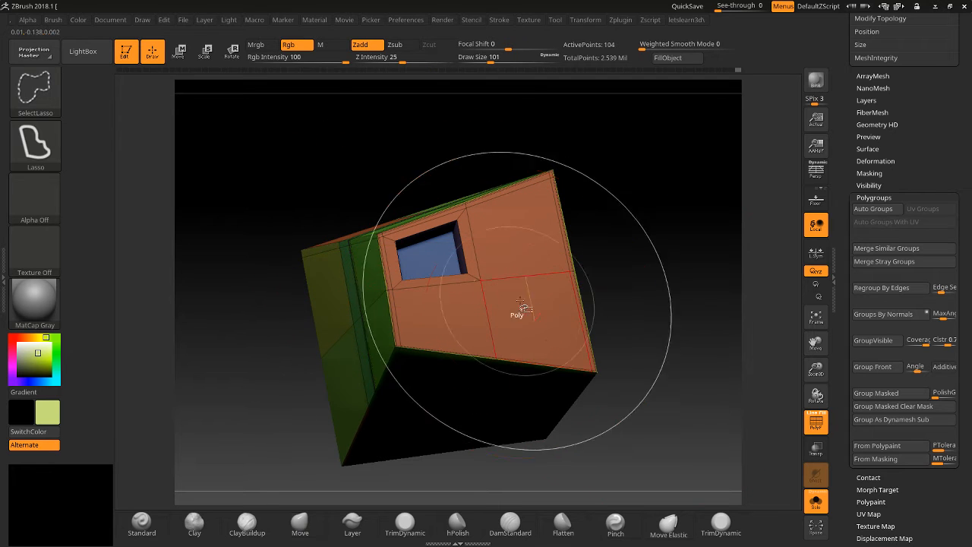
ctrl+shift+click(538, 302)
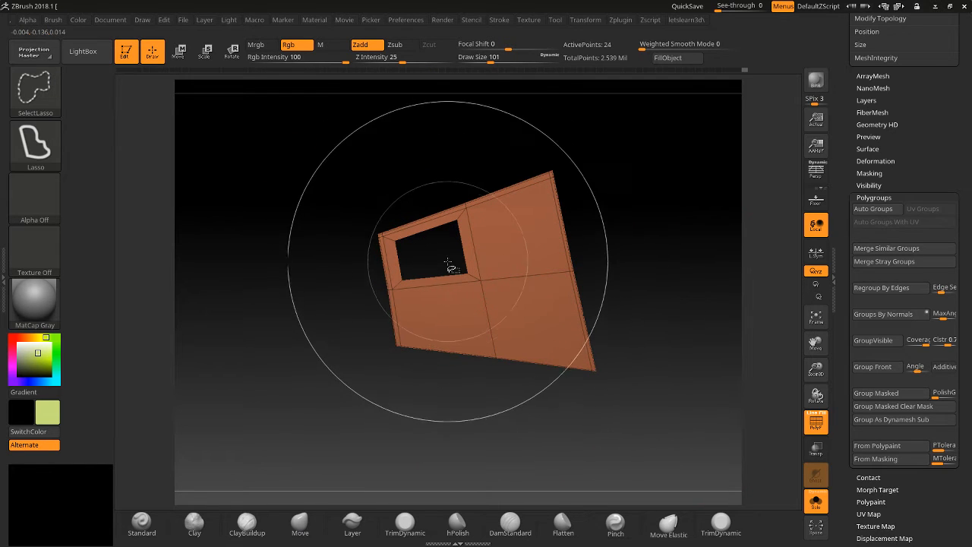
mouse_move(445, 284)
right_down()
mouse_move(439, 463)
mouse_move(432, 420)
right_up()
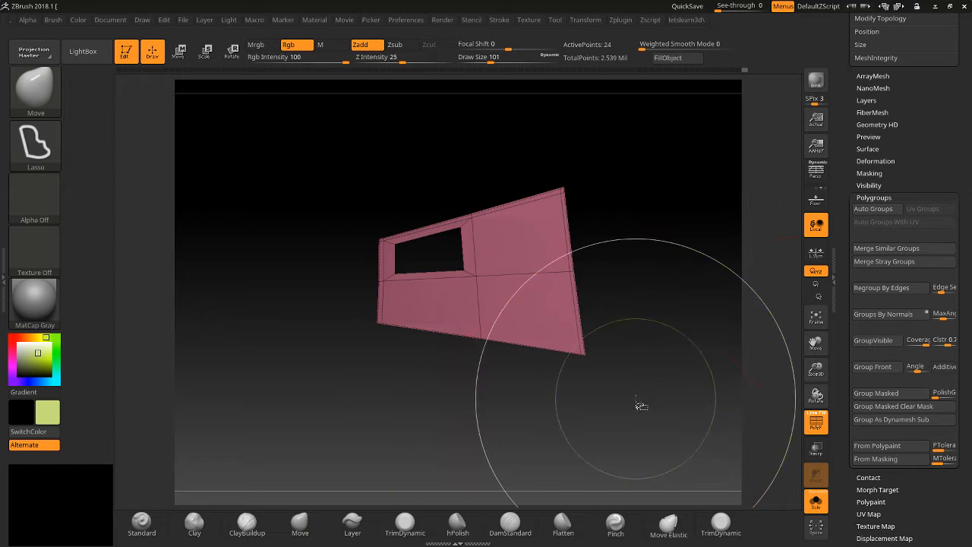
ctrl+shift+click(636, 402)
mouse_move(265, 258)
right_down()
mouse_move(273, 289)
mouse_move(238, 221)
right_up()
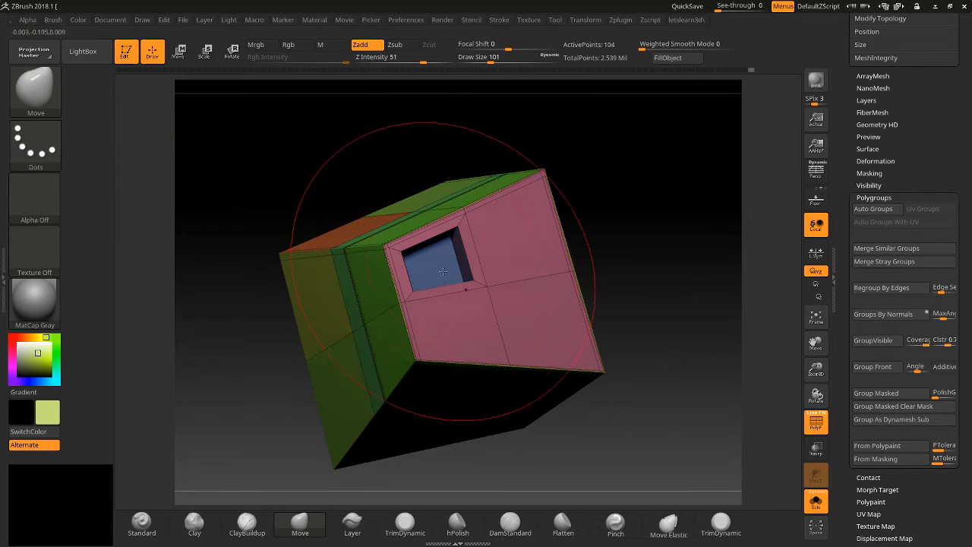
Return to the EdgeLoop settings in Geometry and isolate the green upper side band of the block.
key(ctrl)
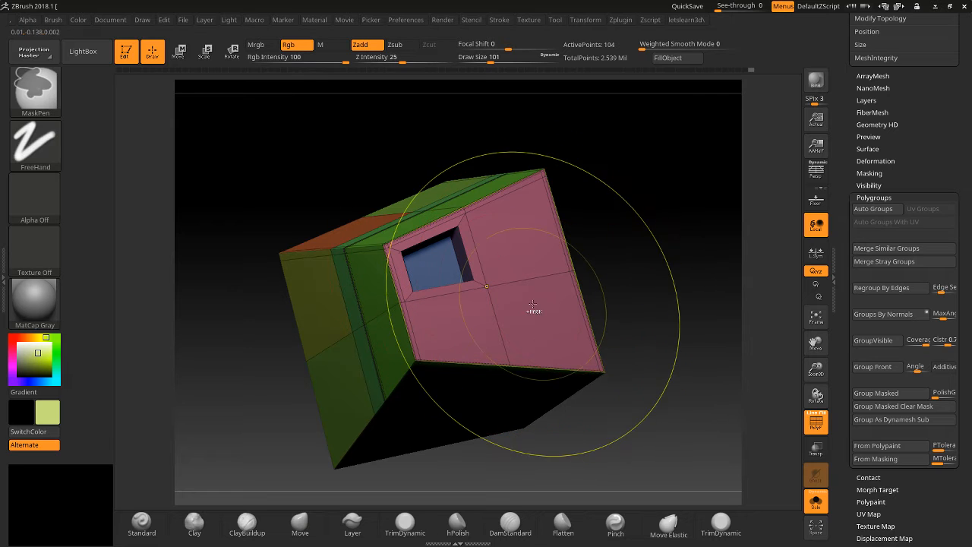
right_drag(533, 303, 619, 225)
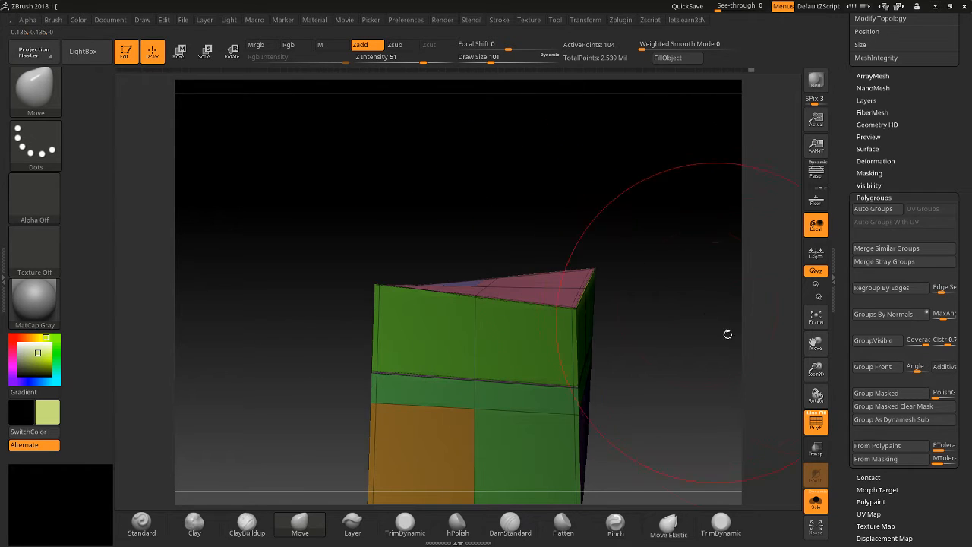
drag(820, 358, 818, 351)
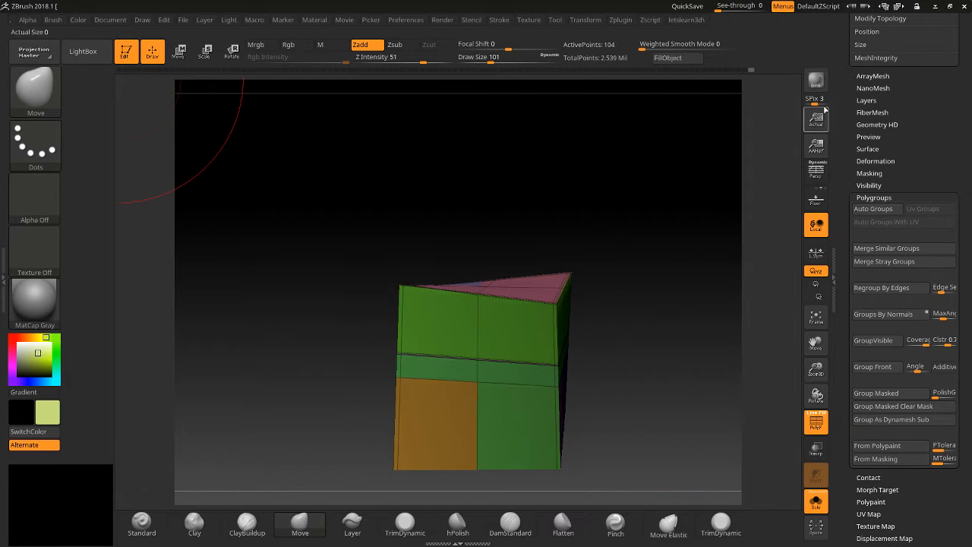
drag(843, 81, 843, 236)
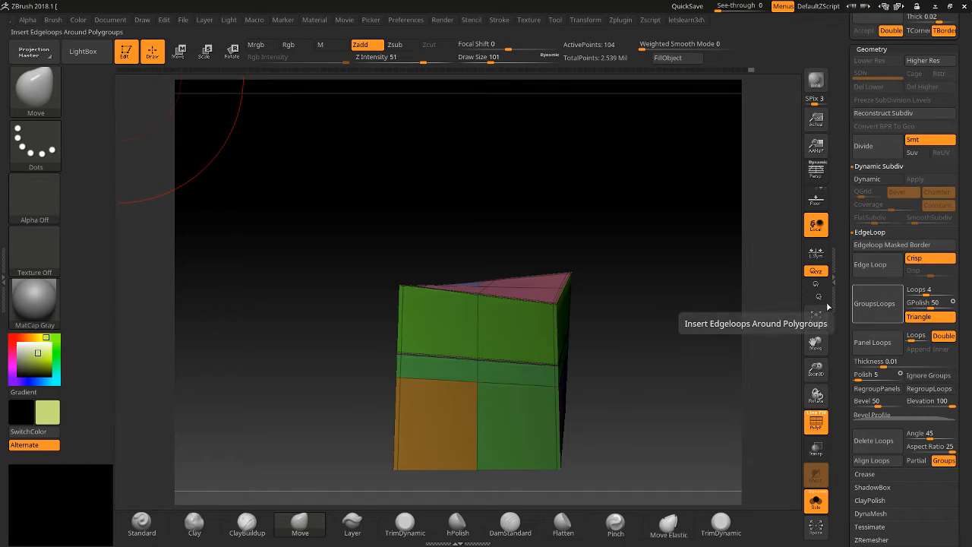
ctrl+shift+drag(334, 312, 388, 325)
ctrl+shift+drag(599, 325, 608, 325)
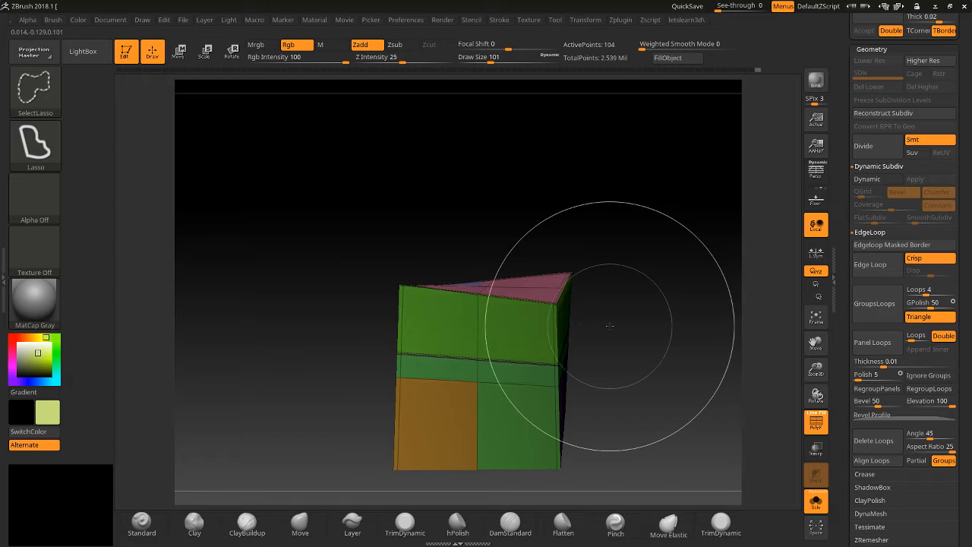
ctrl+shift+click(494, 337)
drag(608, 359, 615, 344)
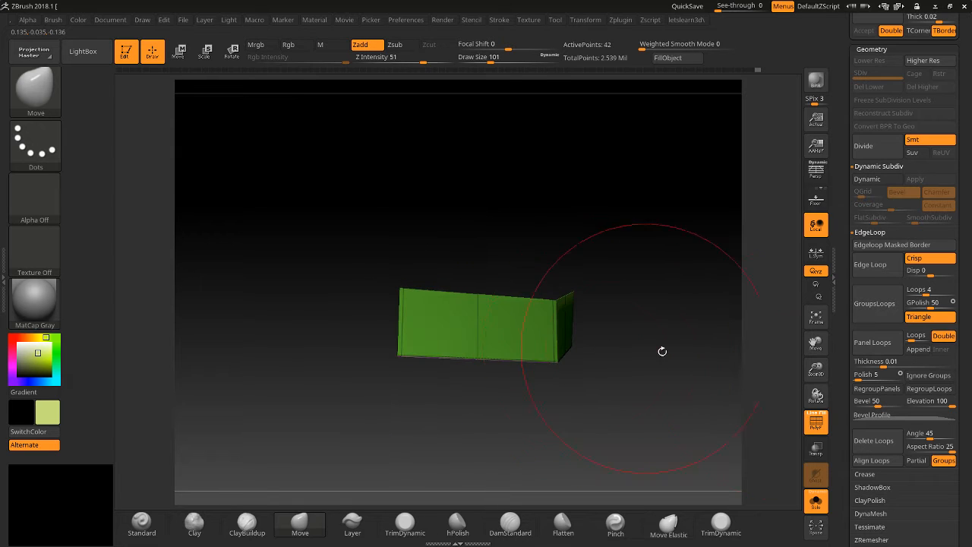
drag(819, 369, 805, 417)
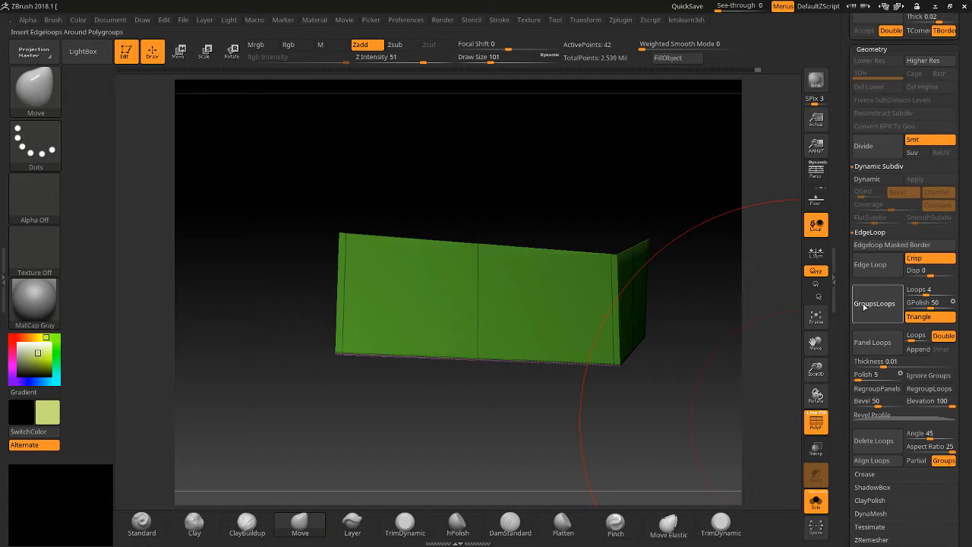
Try GroupsLoops with 4 loops on the isolated green band, undo it, and show the whole block.
click(863, 306)
drag(729, 391, 736, 432)
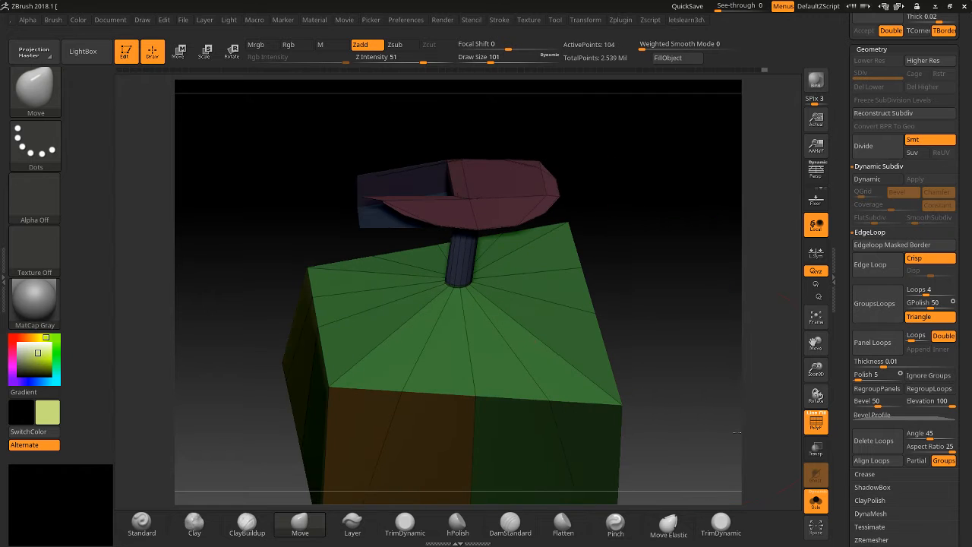
key(ctrl+z)
key(ctrl+shift+z)
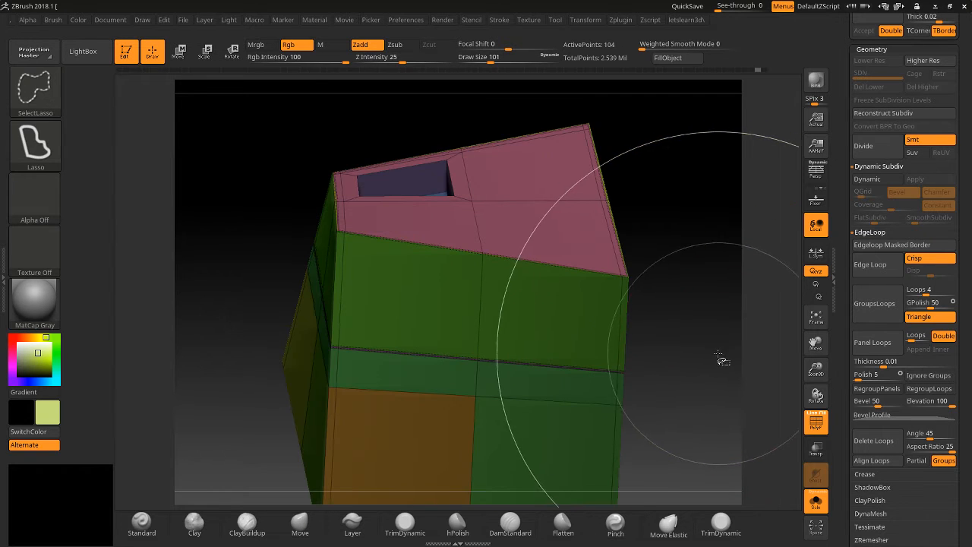
Try GroupsLoops with 4 loops on the isolated green upper band again, then undo it and restore the whole block.
ctrl+shift+click(553, 258)
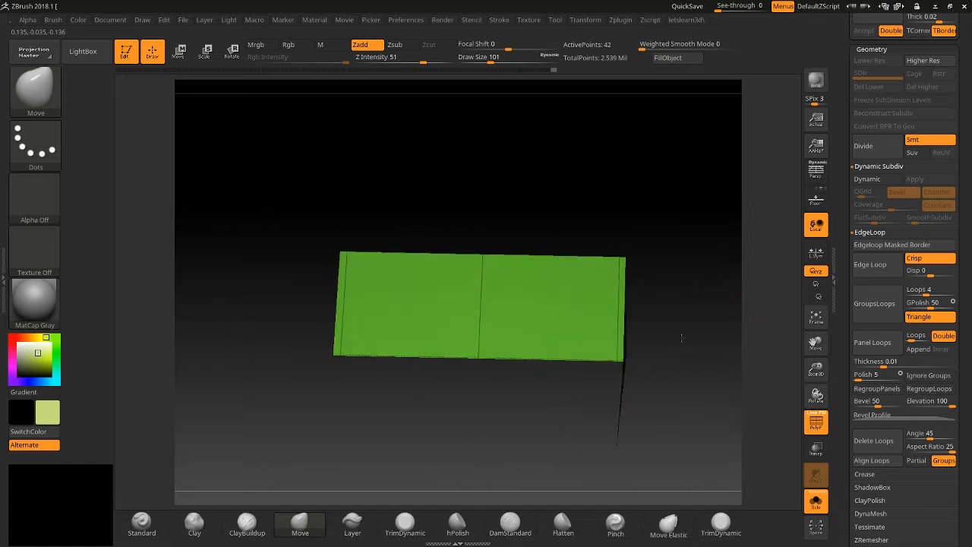
drag(681, 337, 697, 380)
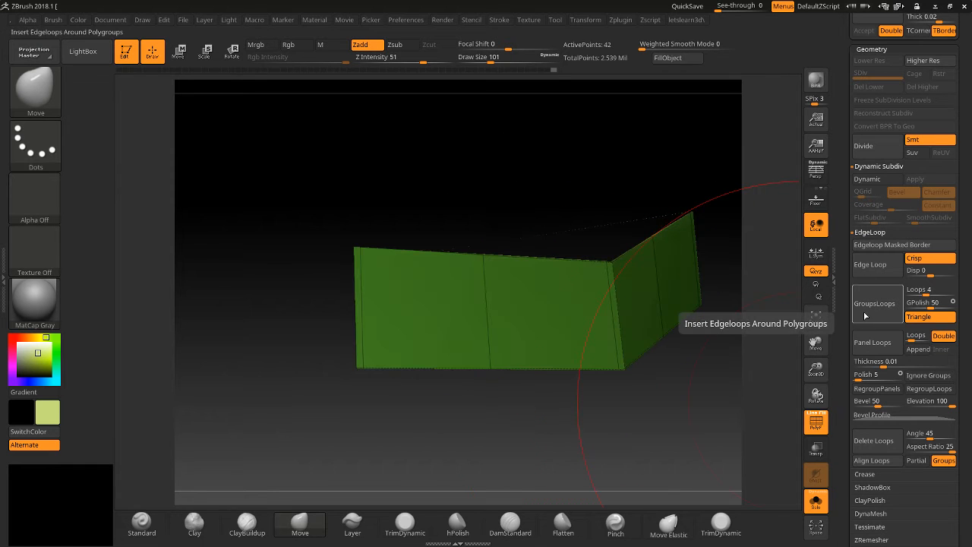
click(864, 315)
drag(325, 347, 327, 425)
drag(721, 347, 725, 338)
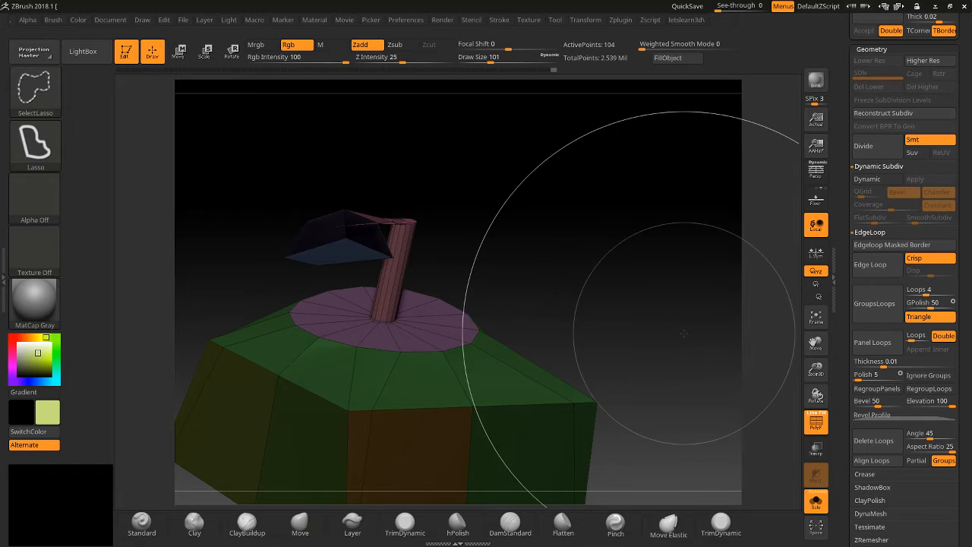
drag(816, 370, 809, 328)
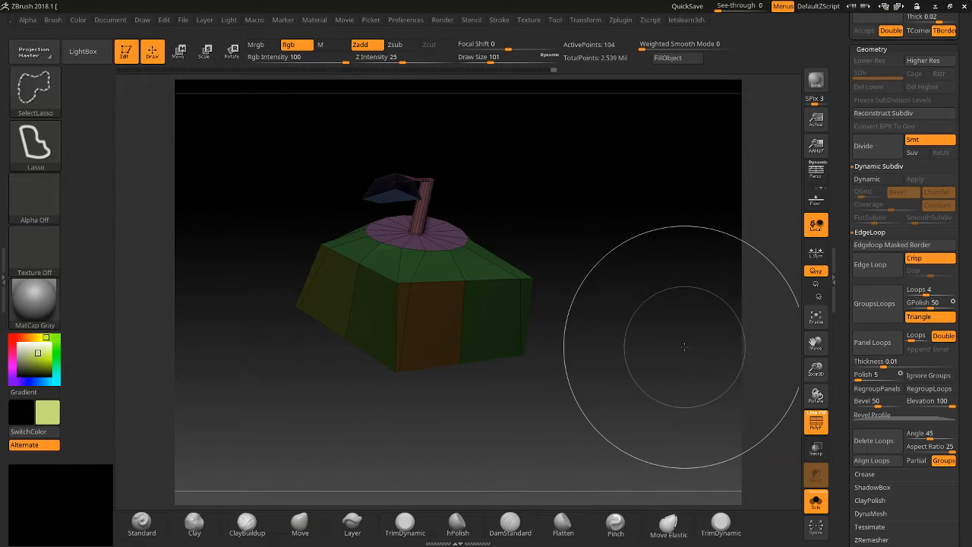
key(ctrl+z)
key(ctrl+shift+z)
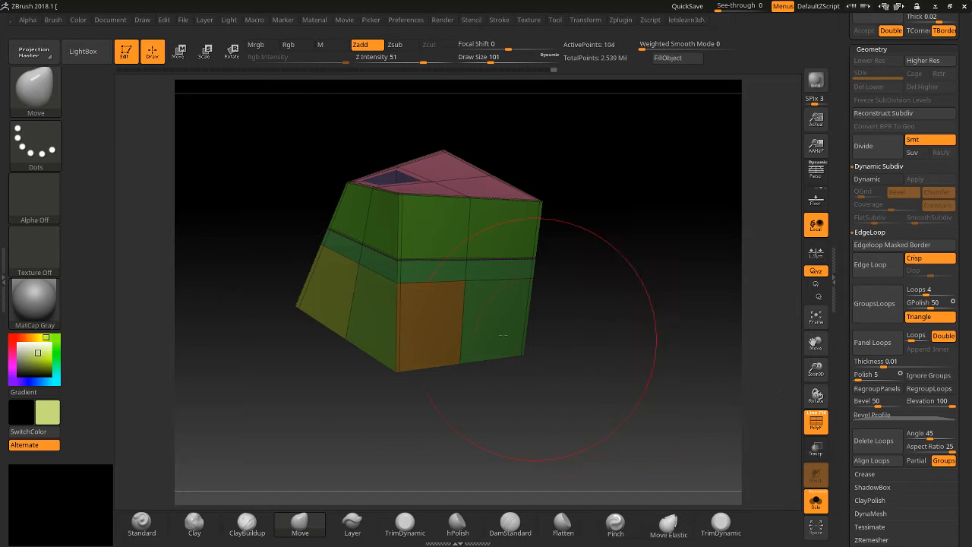
Isolate the orange side face, try GroupsLoops with 4 loops on it, undo it, and show the whole block.
ctrl+shift+click(409, 338)
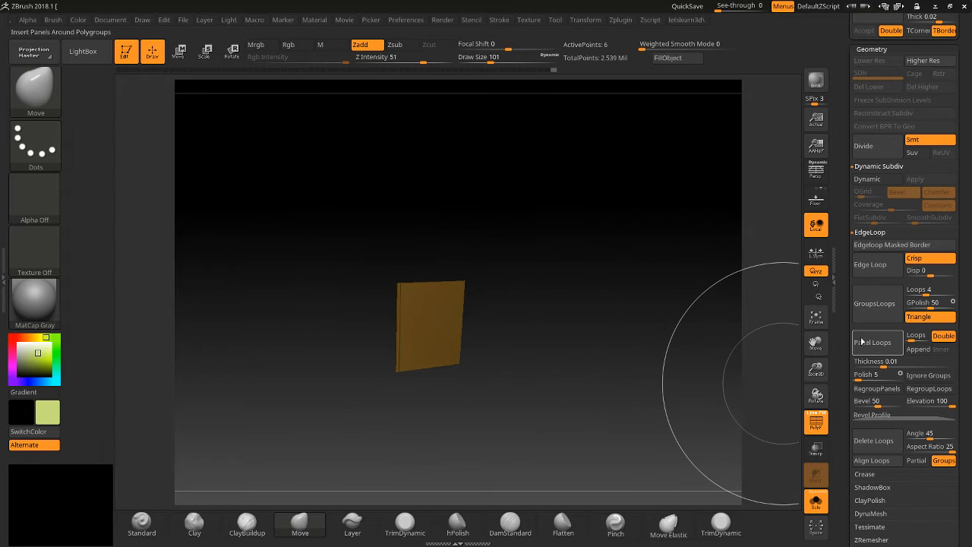
click(871, 312)
mouse_move(668, 395)
mouse_down()
mouse_move(637, 328)
mouse_move(558, 275)
mouse_up()
key(ctrl+z)
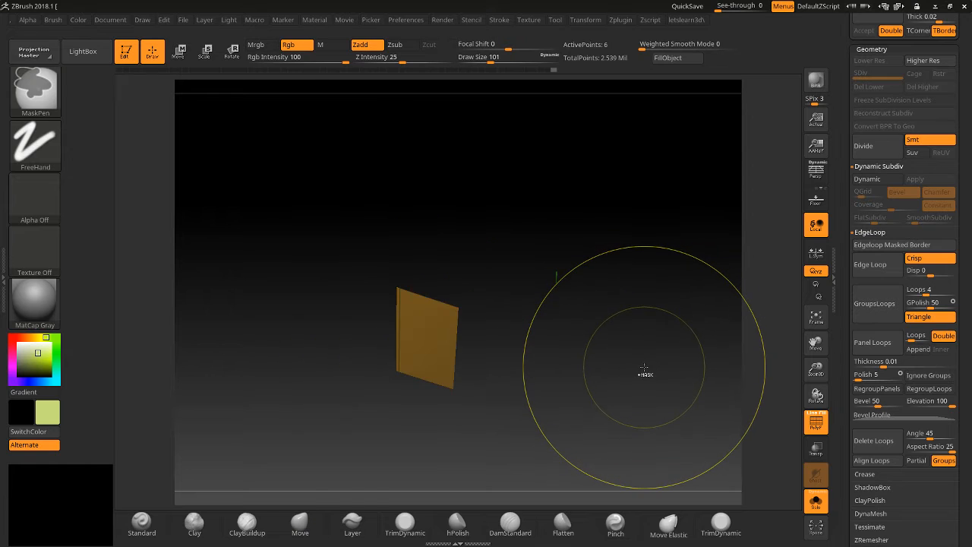
key(ctrl+z)
drag(714, 377, 677, 382)
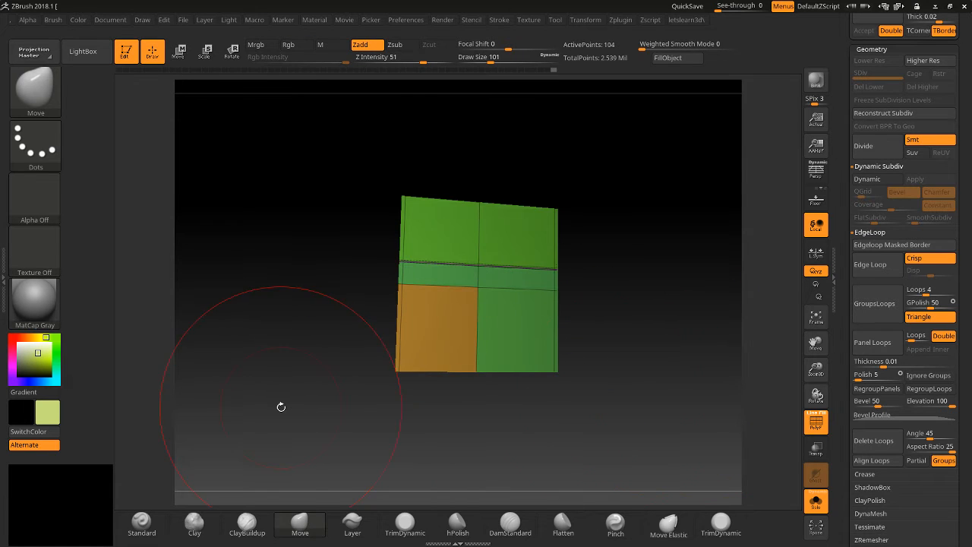
Clear any masking, try GroupsLoops with 4 loops on the entire block, look at the rounded result, and undo it.
mouse_move(291, 427)
ctrl+mouse_down()
mouse_move(668, 315)
mouse_move(668, 331)
ctrl+mouse_up()
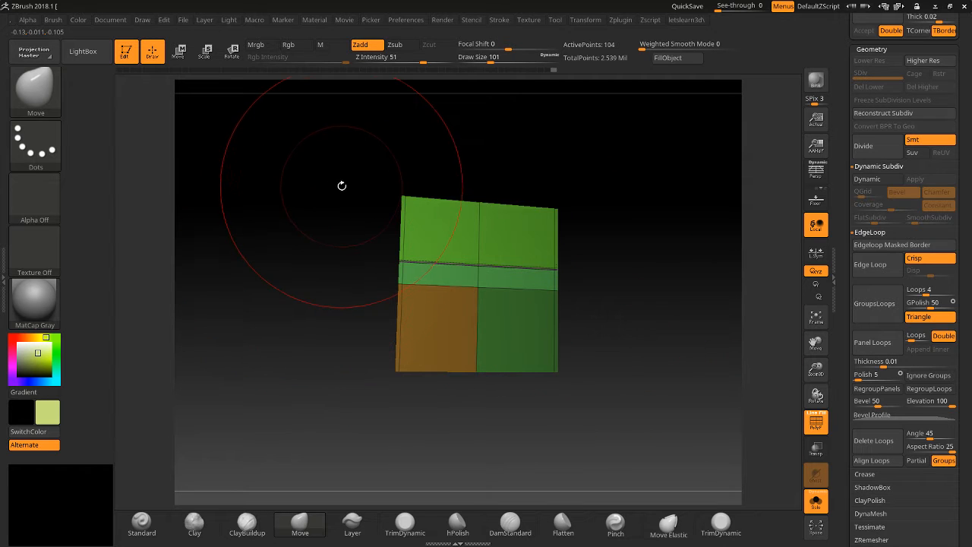
ctrl+click(354, 249)
ctrl+drag(362, 227, 672, 246)
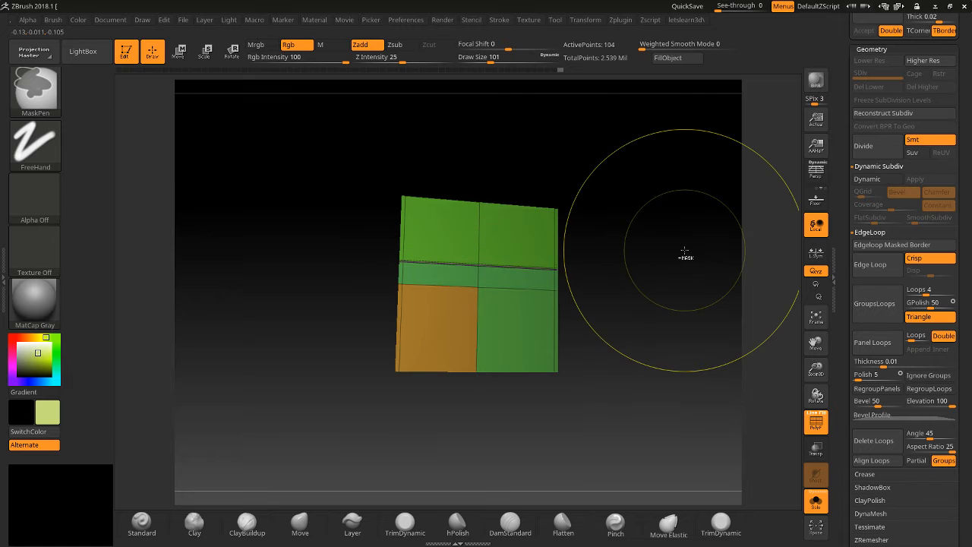
click(871, 316)
mouse_move(679, 323)
mouse_down()
mouse_move(673, 379)
mouse_move(672, 305)
mouse_up()
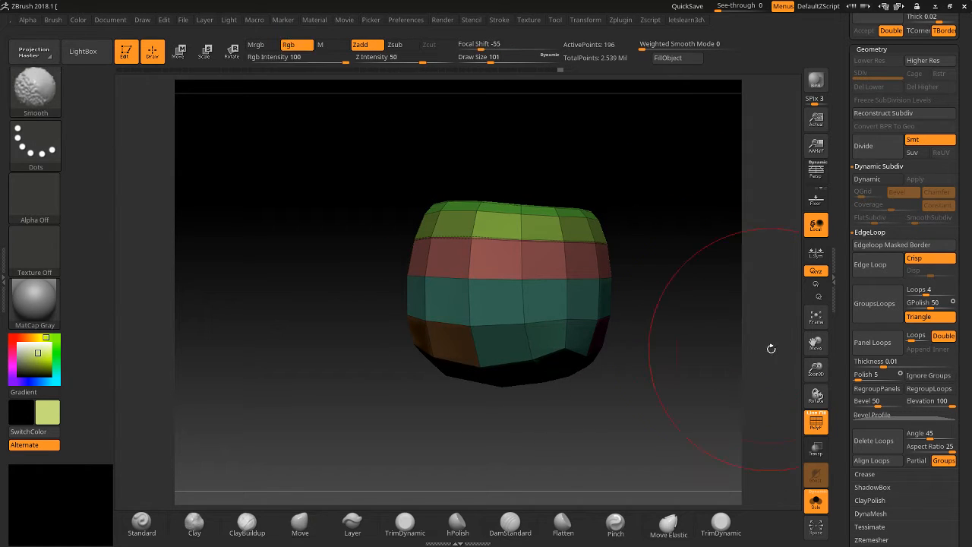
drag(815, 344, 794, 386)
drag(673, 301, 688, 319)
key(ctrl+z)
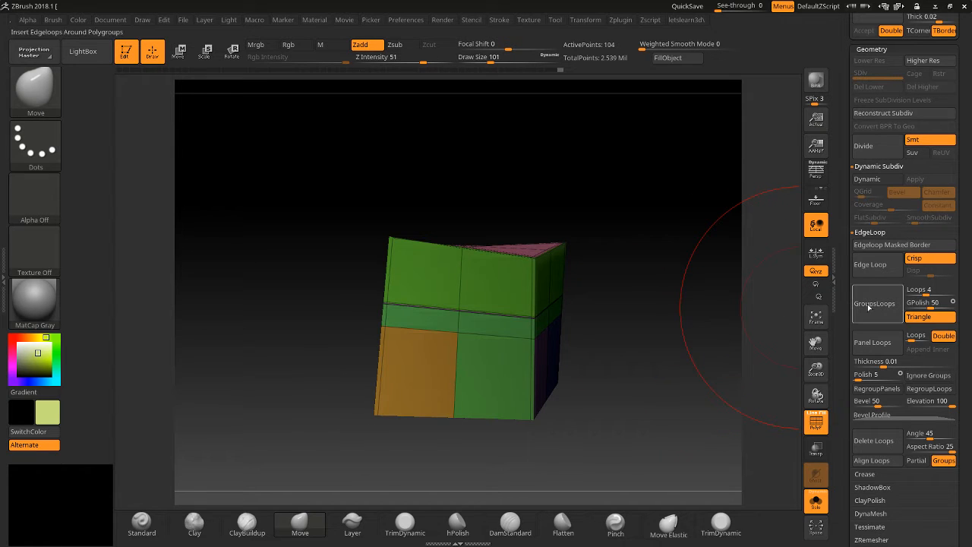
Clear any masking and apply GroupsLoops with 4 loops three times to the whole block, inspecting the increasingly rounded shape.
ctrl+drag(316, 274, 463, 286)
ctrl+drag(586, 282, 586, 283)
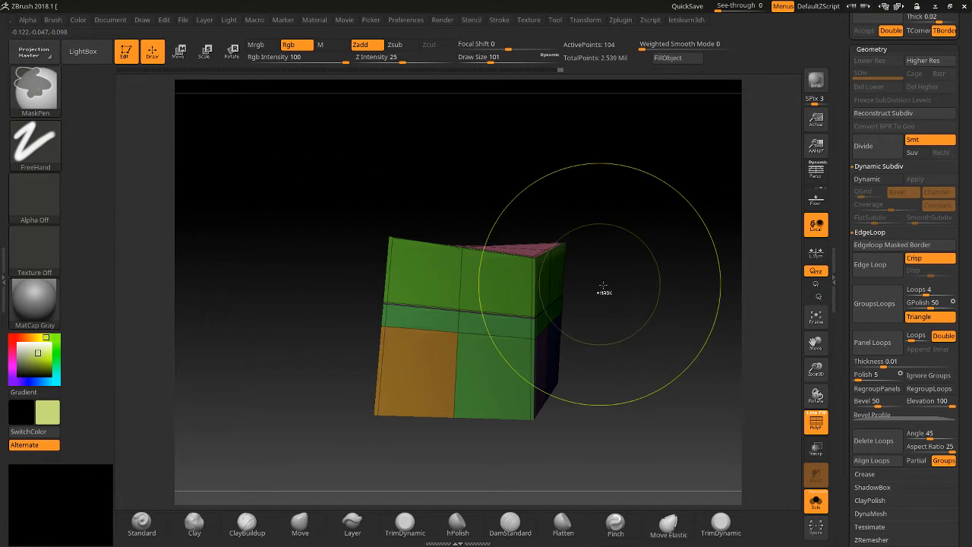
click(876, 303)
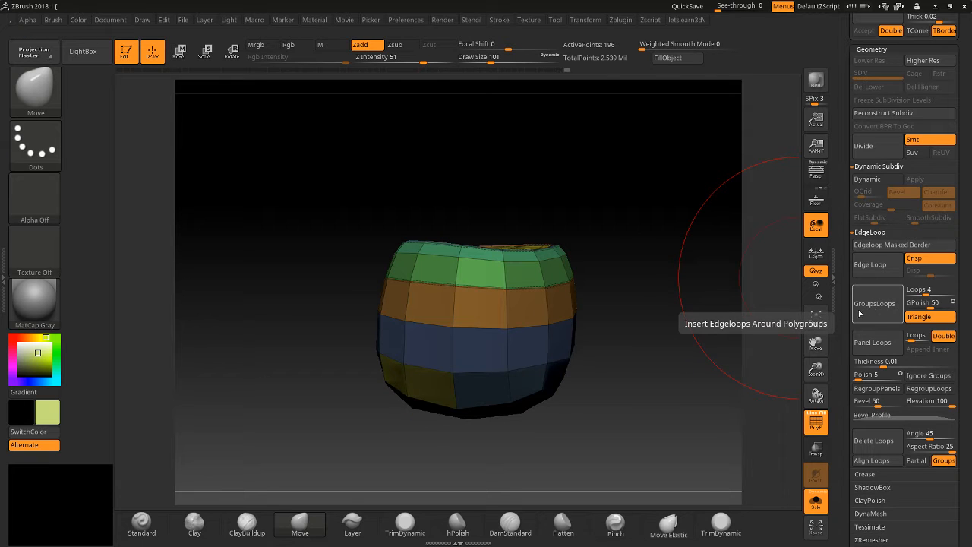
click(860, 309)
drag(645, 304, 744, 353)
drag(813, 349, 801, 414)
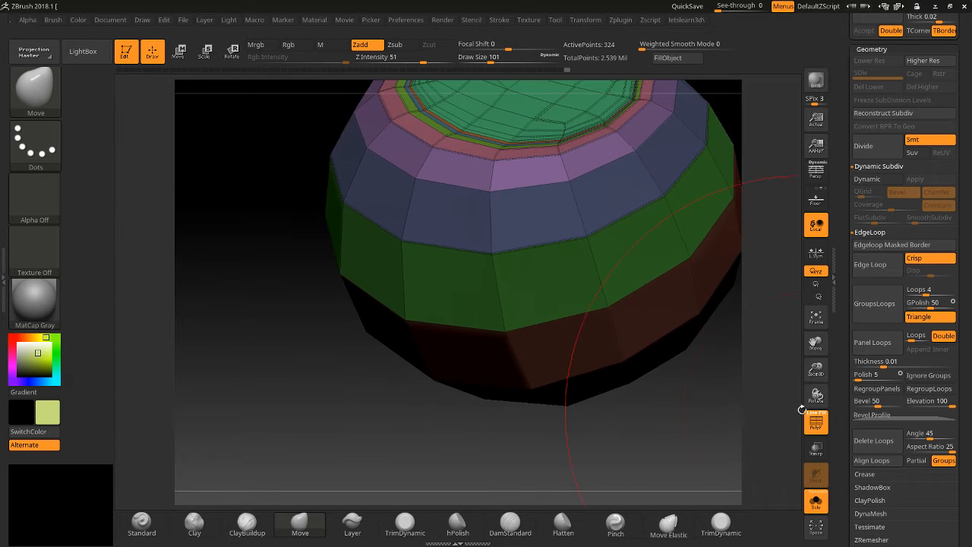
drag(815, 343, 532, 419)
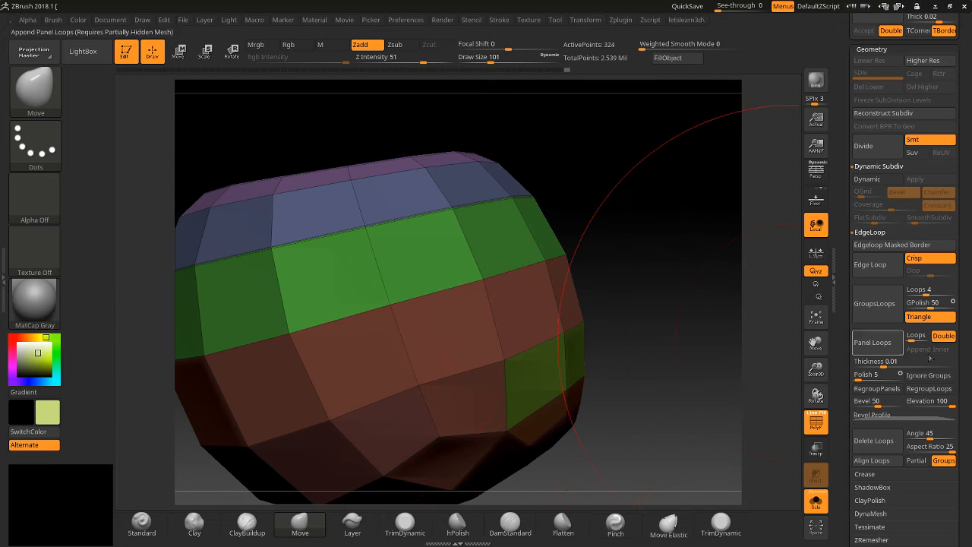
click(866, 317)
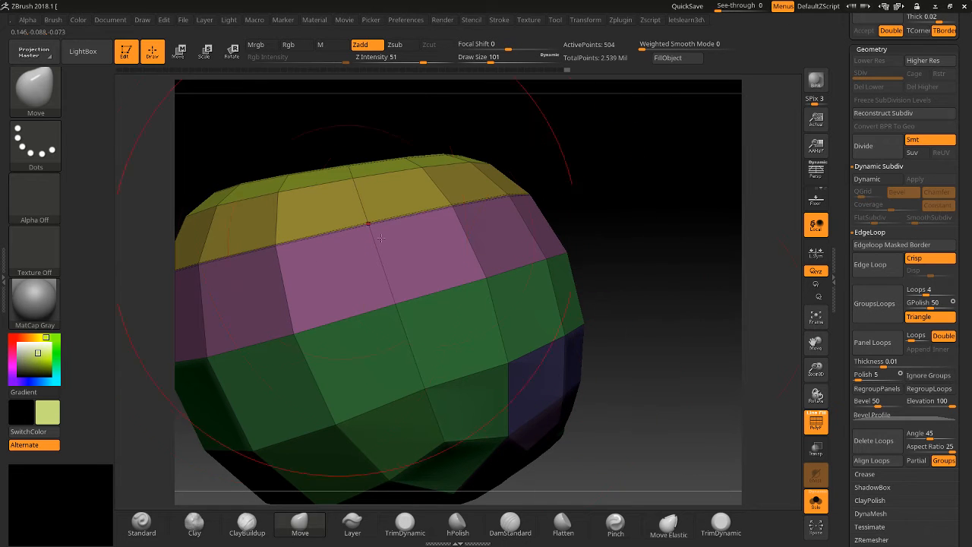
drag(598, 203, 631, 261)
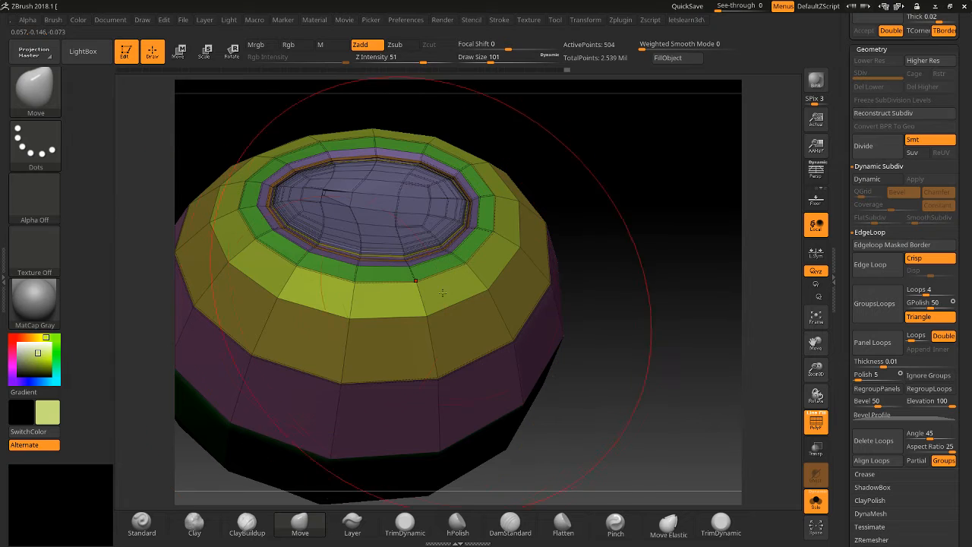
Undo the three GroupsLoops passes to restore the tapered block and decline activating Dynamic Subdiv.
key(ctrl+z)
key(ctrl+z)
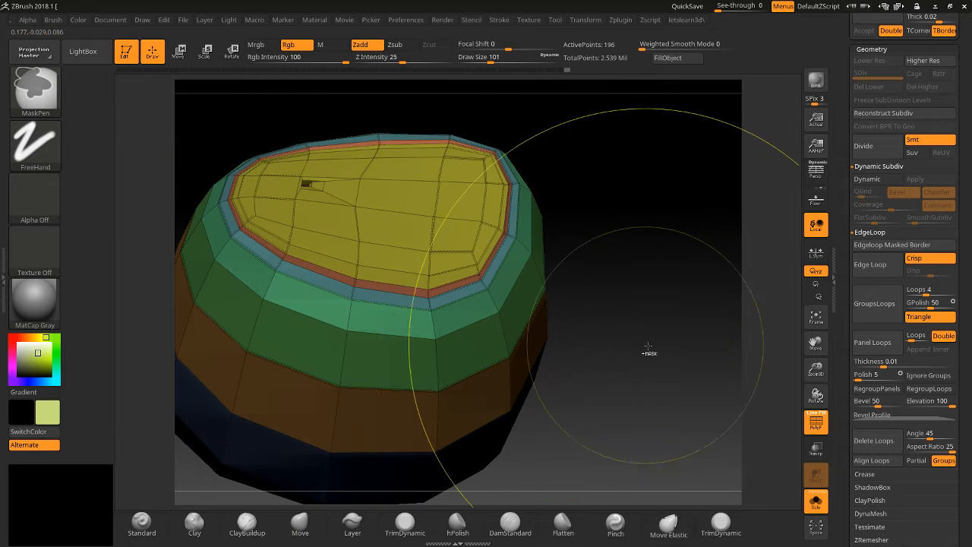
key(ctrl+z)
mouse_move(667, 366)
mouse_down()
mouse_move(666, 305)
mouse_move(663, 316)
mouse_up()
drag(810, 372, 815, 361)
drag(818, 342, 872, 306)
key(d)
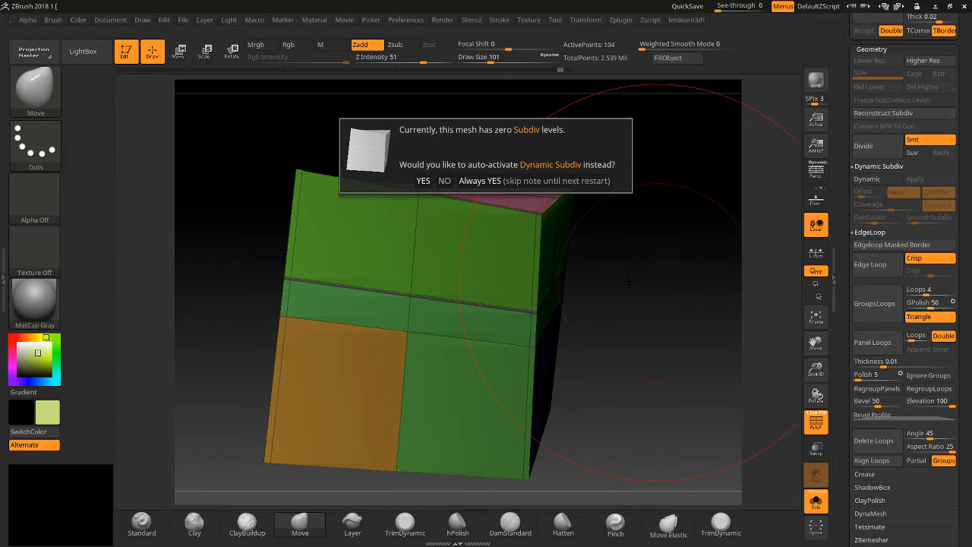
click(444, 180)
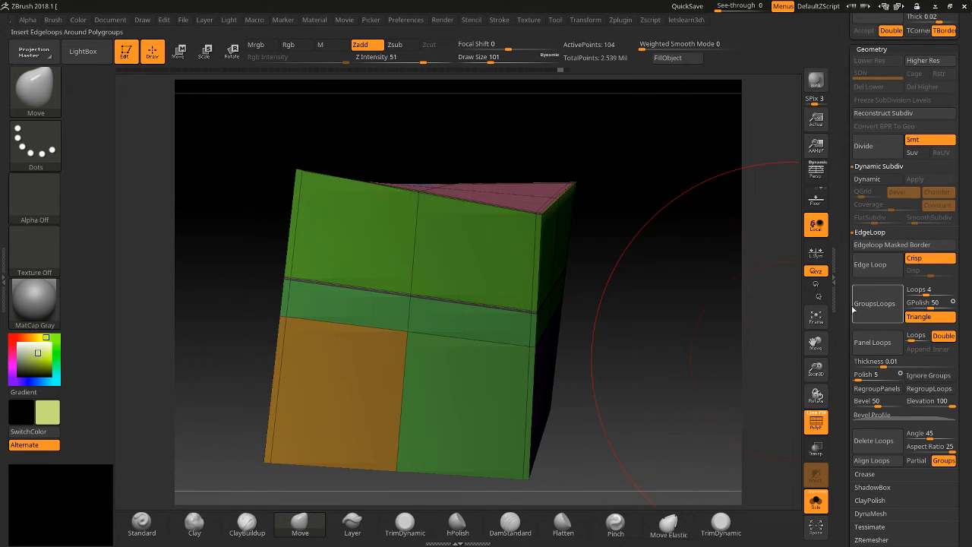
Apply GroupsLoops with 4 loops five times to the whole block, turning the polyframe display off partway to inspect the surface.
click(870, 308)
click(870, 308)
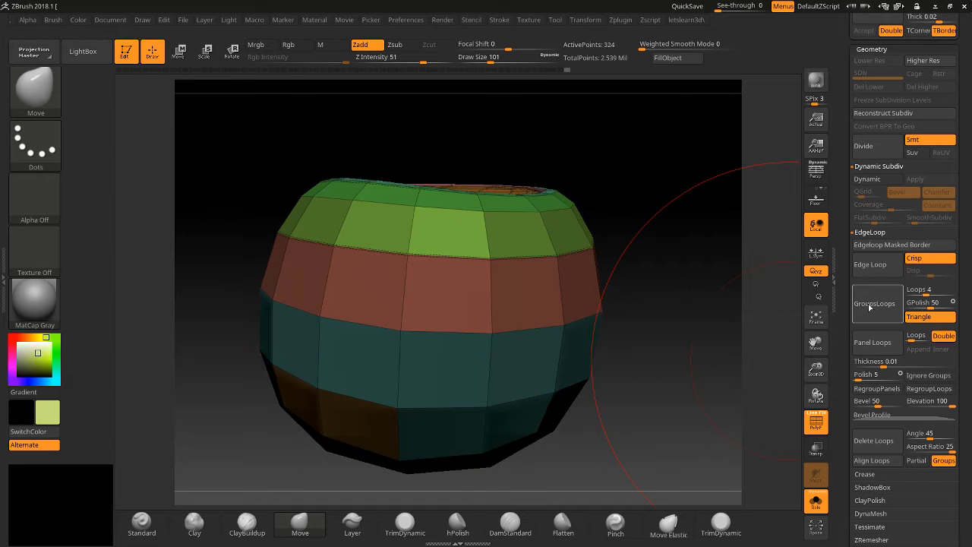
click(870, 307)
drag(738, 290, 645, 357)
click(826, 431)
drag(729, 205, 714, 361)
click(871, 317)
click(872, 317)
drag(740, 262, 744, 355)
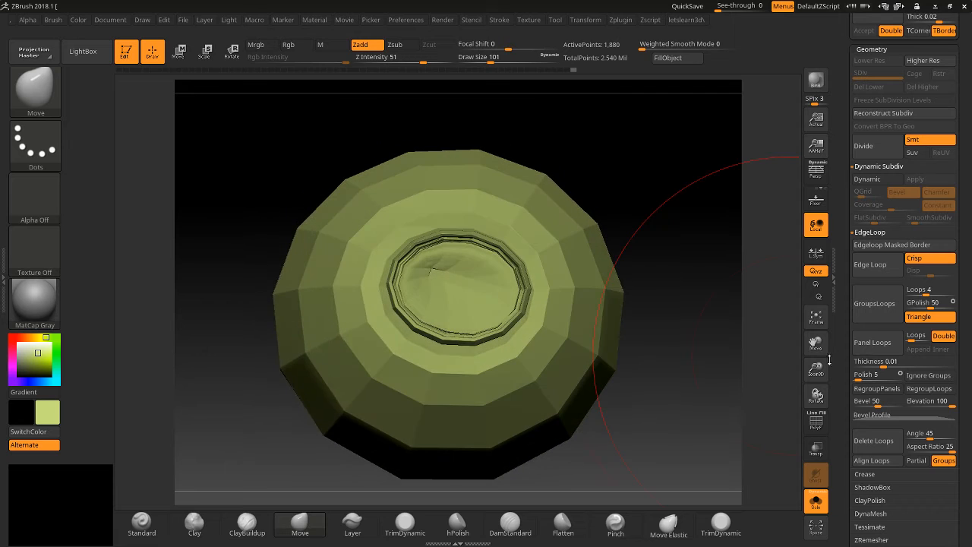
Apply GroupsLoops four more times to the rounded shape, then turn the polyframe display back on to examine its rings.
click(879, 307)
click(876, 307)
click(874, 308)
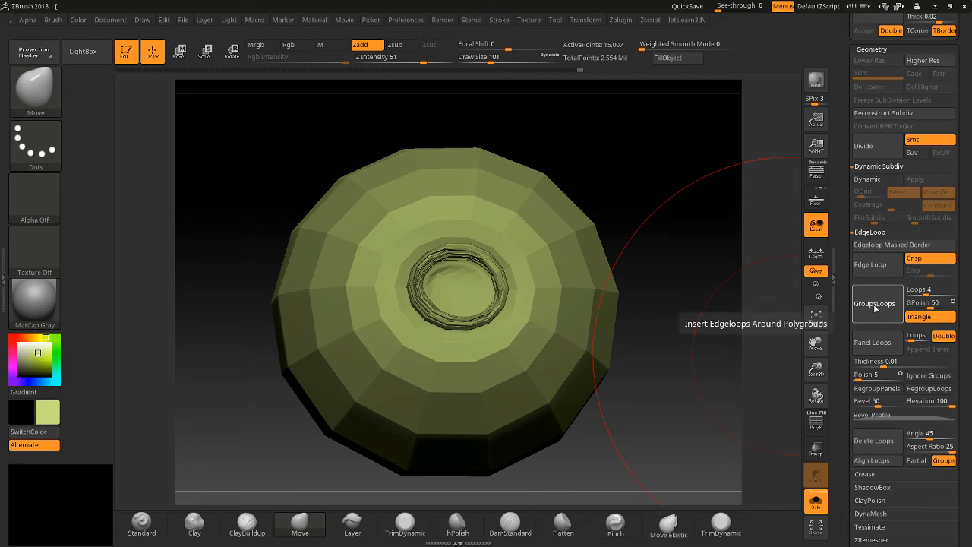
click(875, 308)
drag(783, 442, 773, 381)
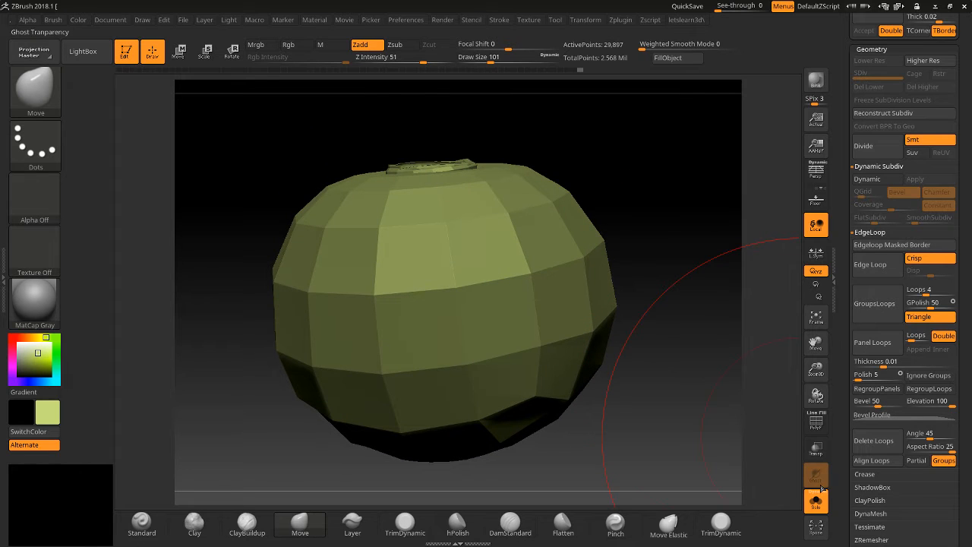
click(809, 425)
drag(683, 402, 712, 460)
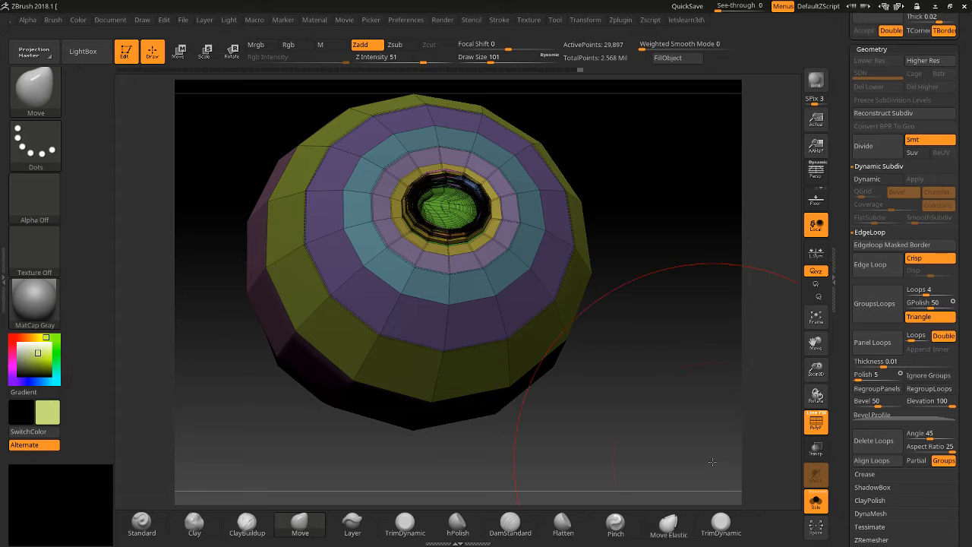
Undo all the repeated GroupsLoops passes until the original tapered block is restored.
key(ctrl+z)
key(ctrl+z)
key(ctrl+z)
key(ctrl+z)
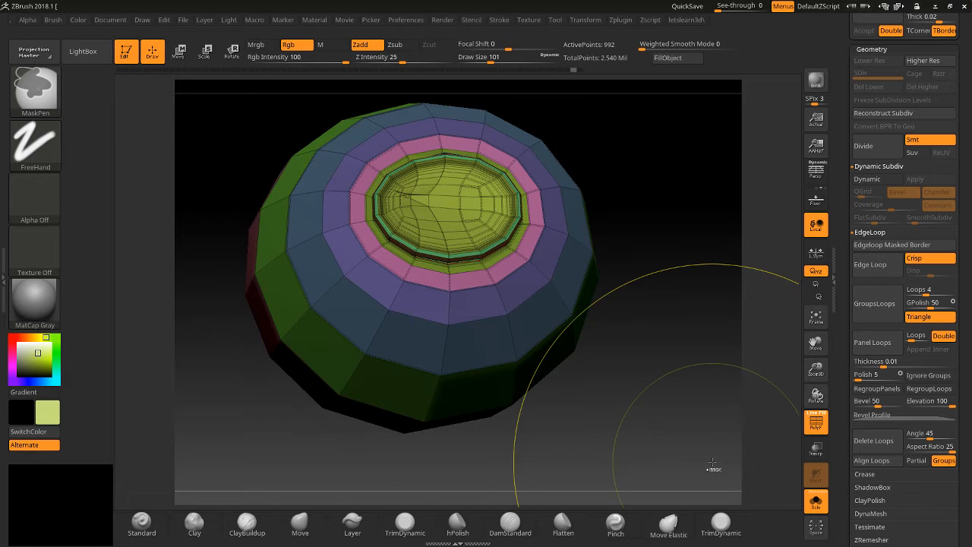
key(ctrl+z)
key(ctrl+z)
drag(712, 461, 726, 415)
ctrl+click(735, 383)
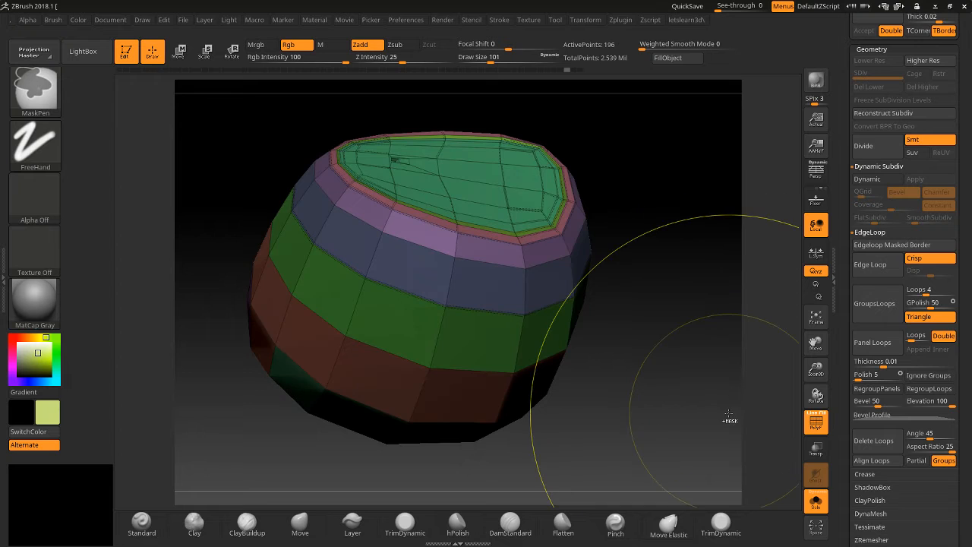
ctrl+click(678, 379)
key(ctrl+z)
key(ctrl+z)
key(ctrl+z)
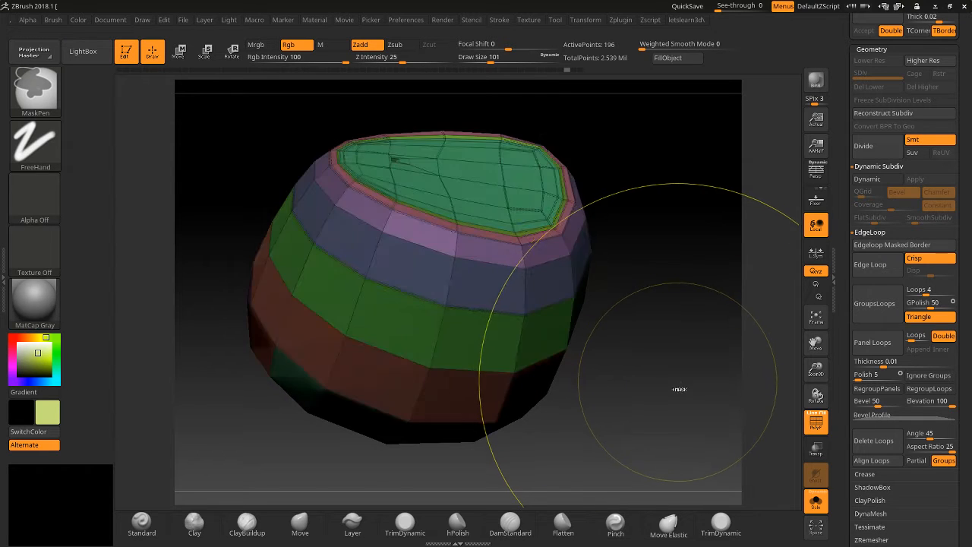
drag(691, 422, 694, 341)
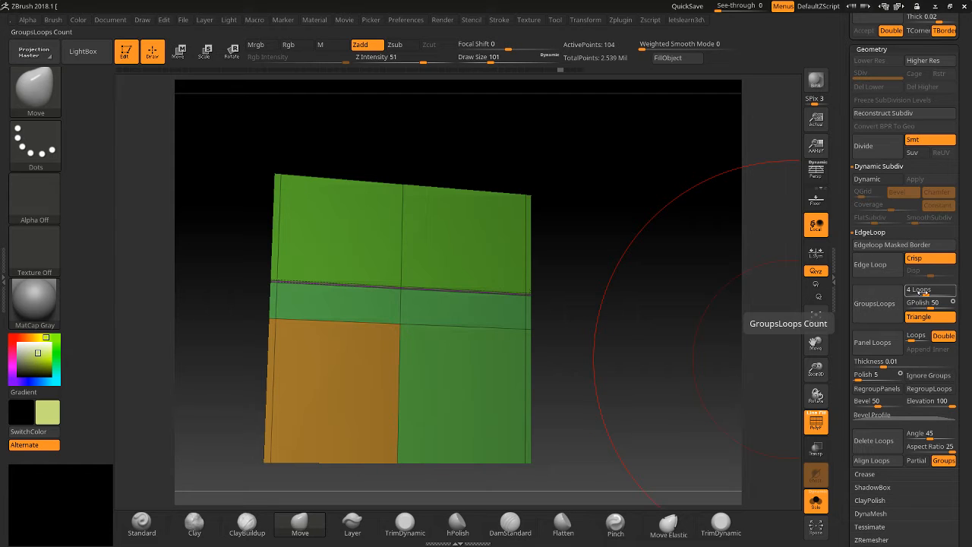
Set the GroupsLoops count to 1, apply GroupsLoops to the whole block, and inspect the rounded result from several angles.
drag(923, 292, 894, 291)
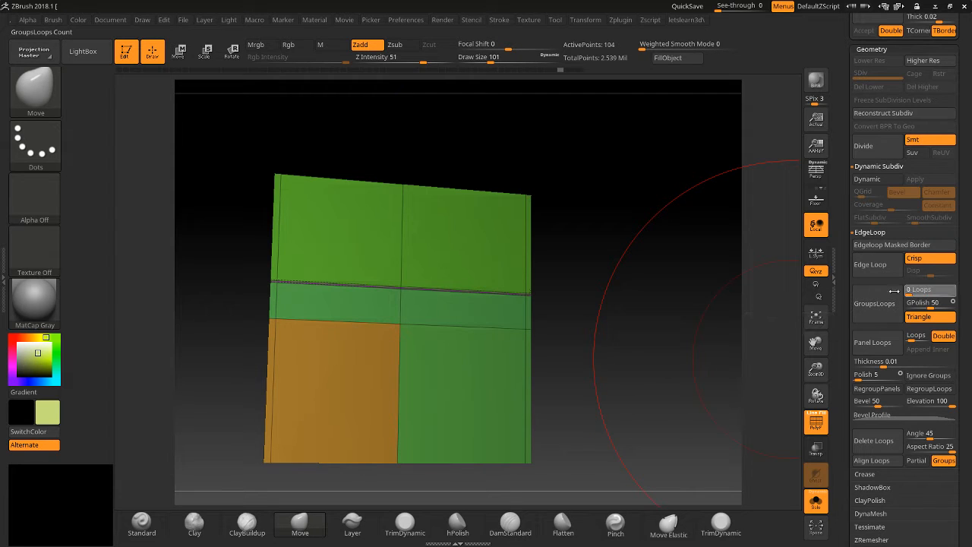
click(863, 310)
mouse_move(720, 282)
mouse_down()
mouse_move(704, 363)
mouse_move(713, 359)
mouse_move(676, 297)
mouse_move(700, 282)
mouse_move(721, 287)
mouse_up()
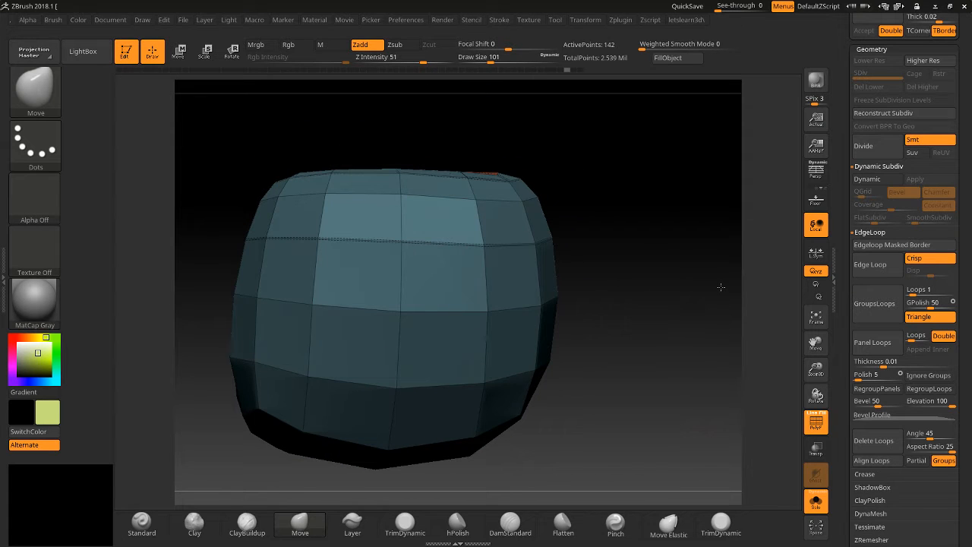
drag(817, 343, 832, 347)
drag(699, 323, 750, 316)
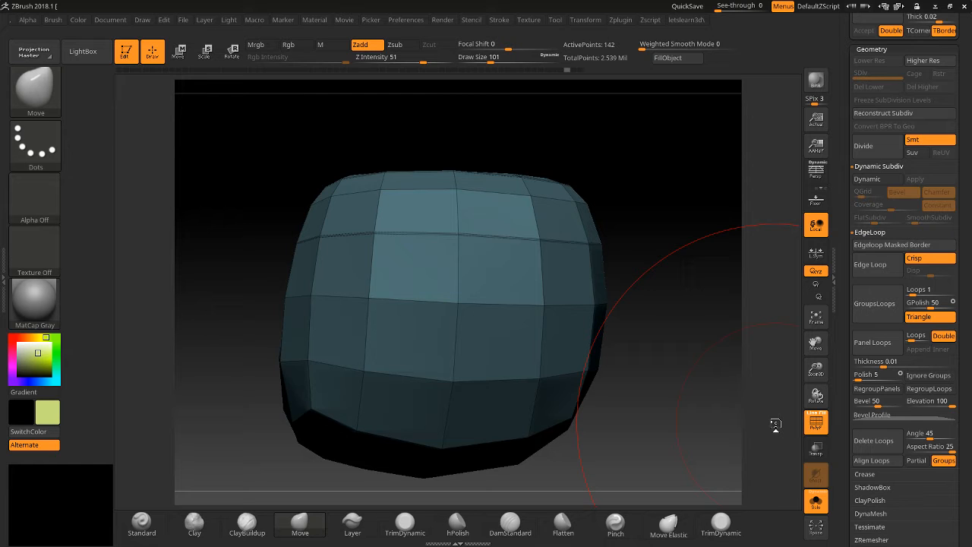
drag(612, 113, 629, 125)
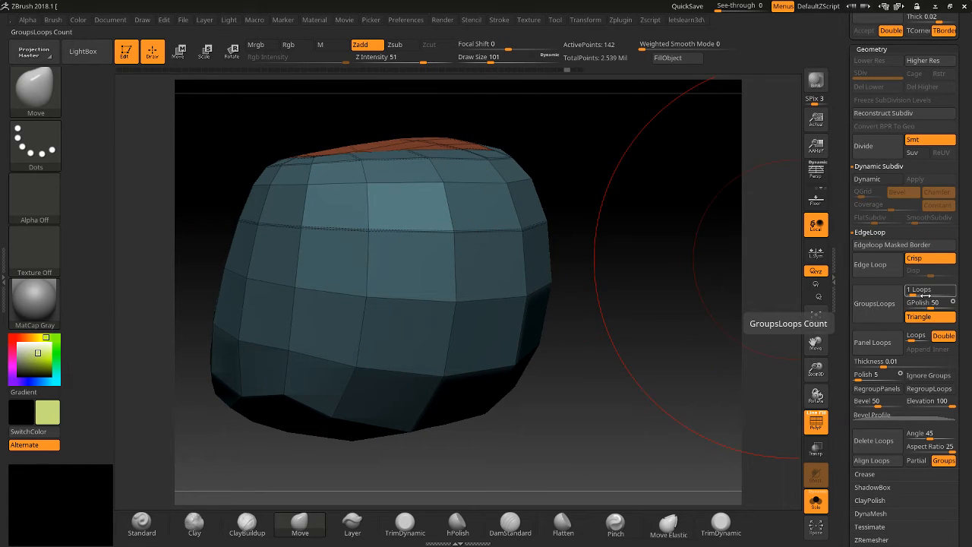
Apply GroupsLoops to the rounded block with 2 loops and again with 3 loops, examining the rings around the top.
drag(911, 295, 922, 294)
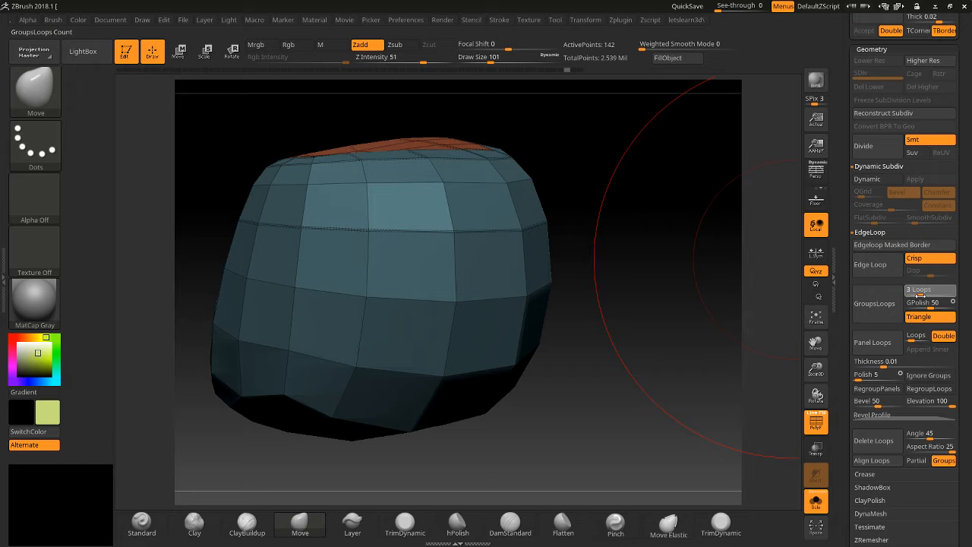
click(873, 303)
drag(747, 327, 755, 393)
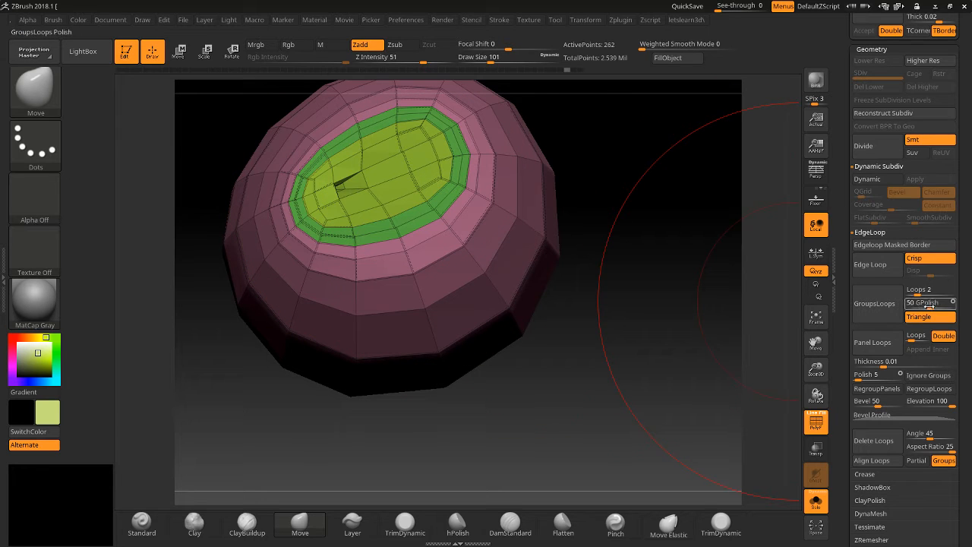
drag(925, 293, 927, 292)
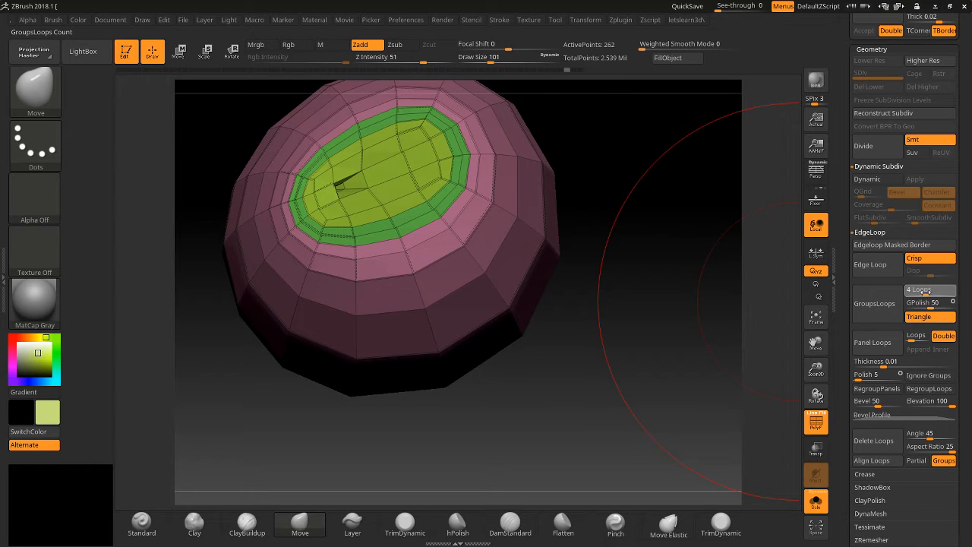
click(873, 304)
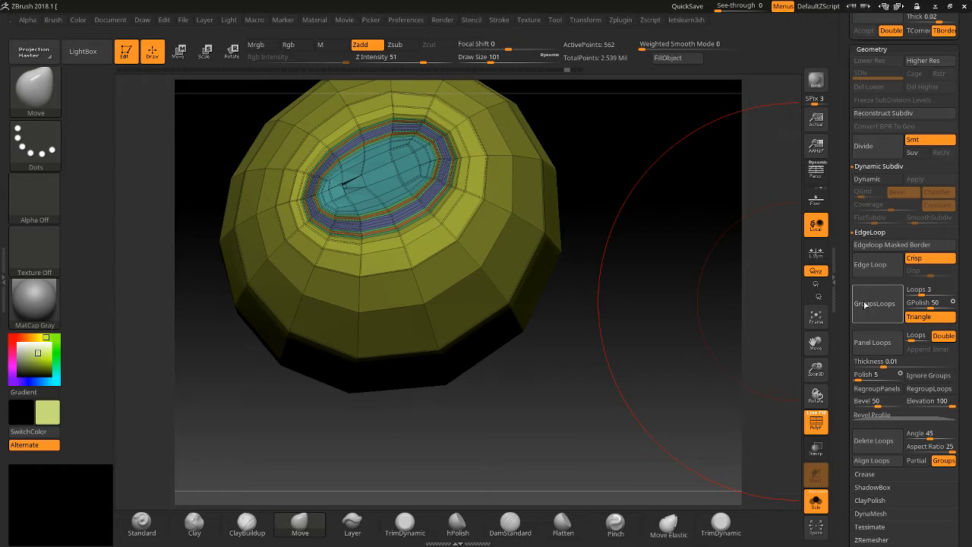
drag(632, 377, 643, 352)
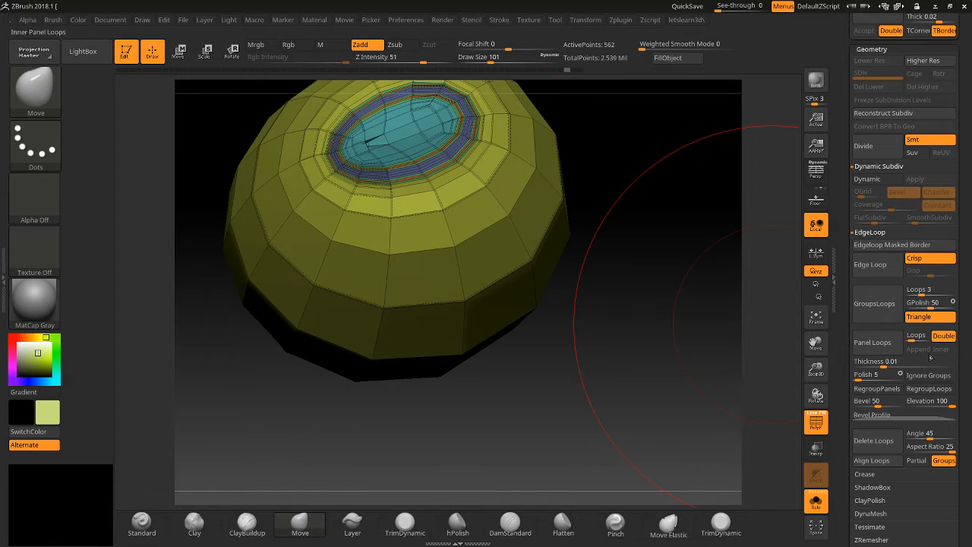
Set the GroupsLoops count to 0 and GPolish to 94, apply GroupsLoops, and inspect the block from the side.
drag(921, 292, 898, 291)
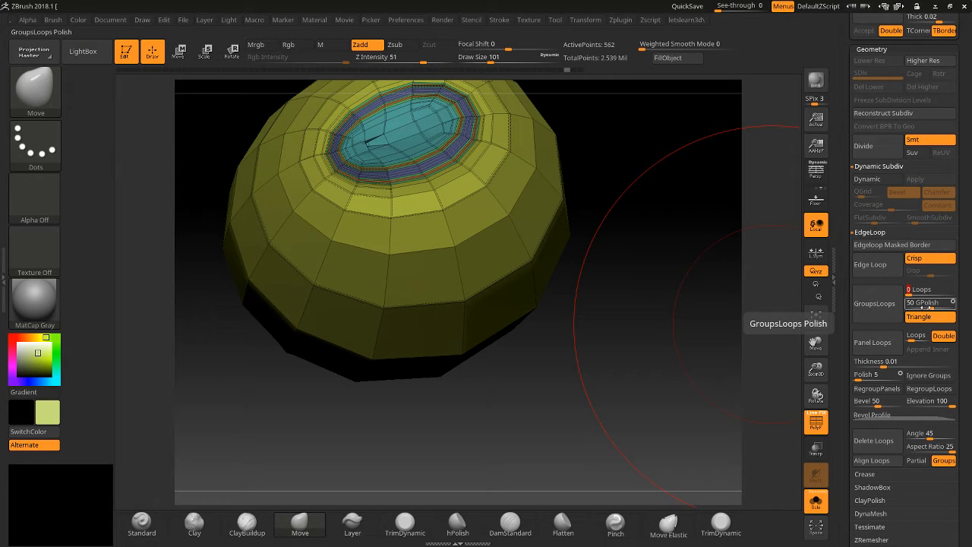
key(ctrl)
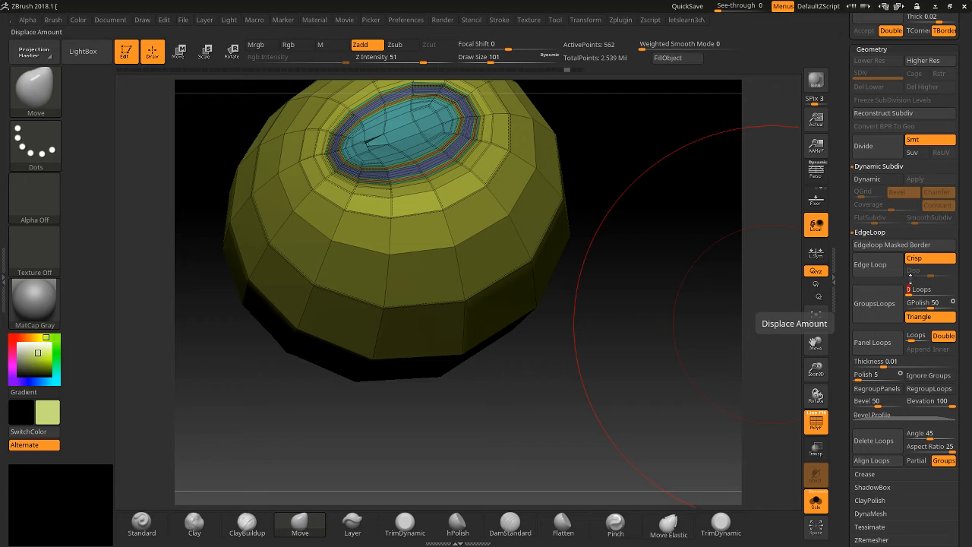
drag(927, 302, 946, 307)
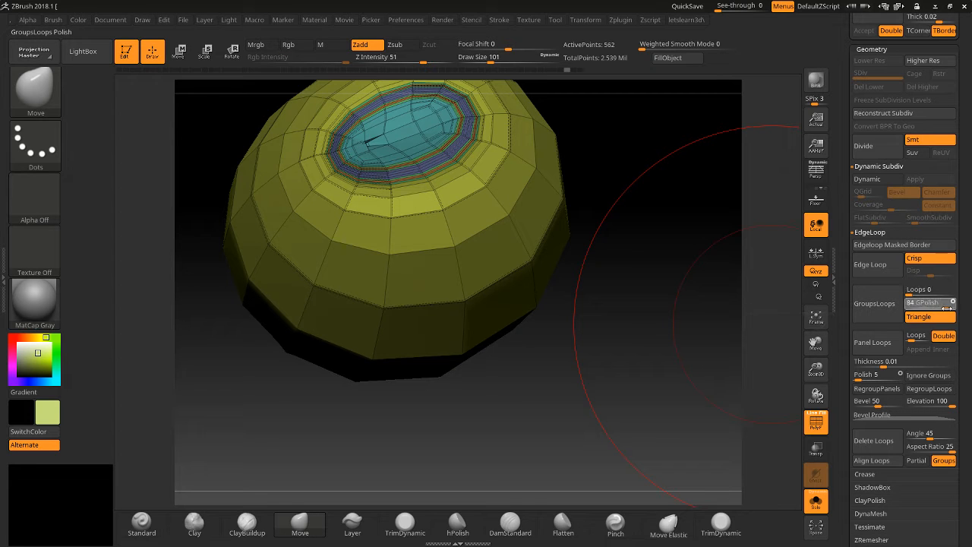
click(874, 303)
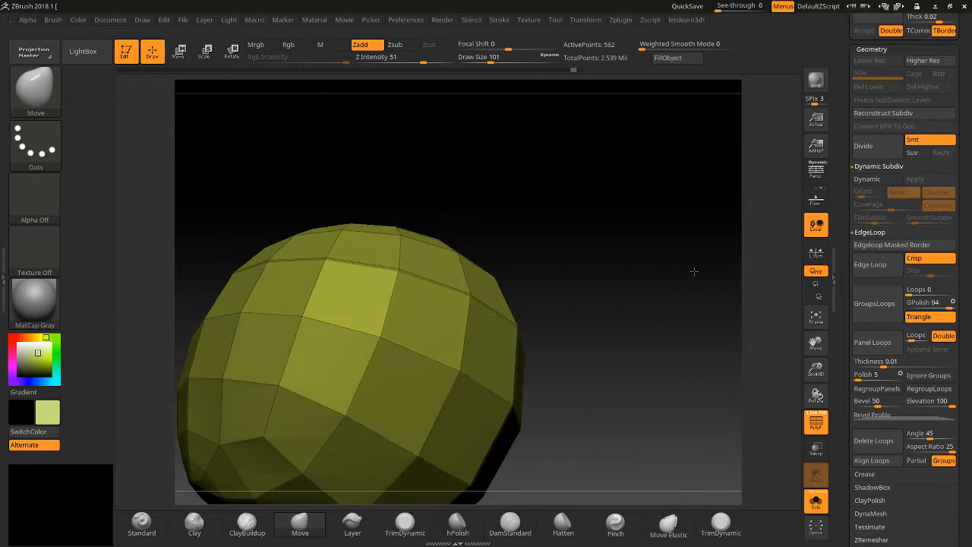
drag(693, 271, 671, 303)
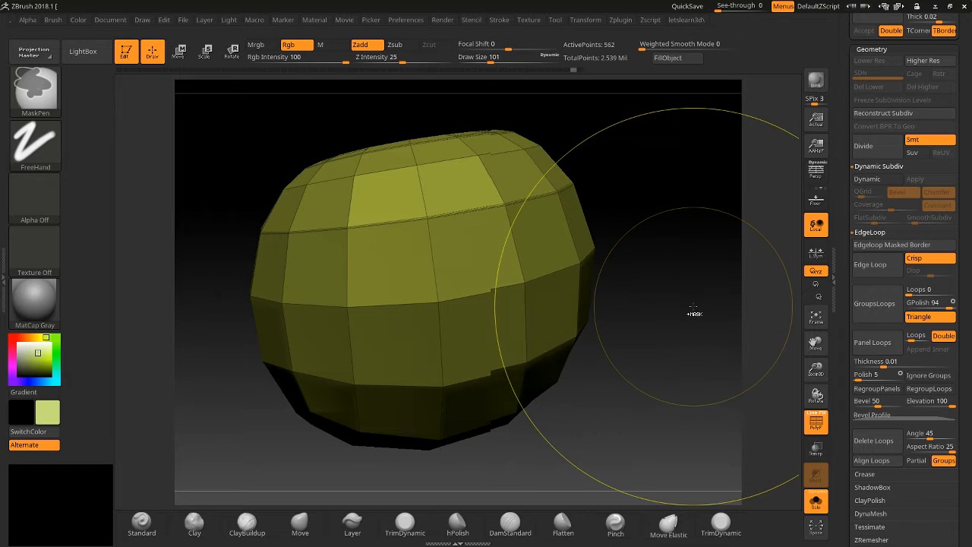
Undo the successive GroupsLoops passes until the original tapered block with its coloured polygroups is restored.
key(ctrl+z)
key(ctrl+z)
key(ctrl+z)
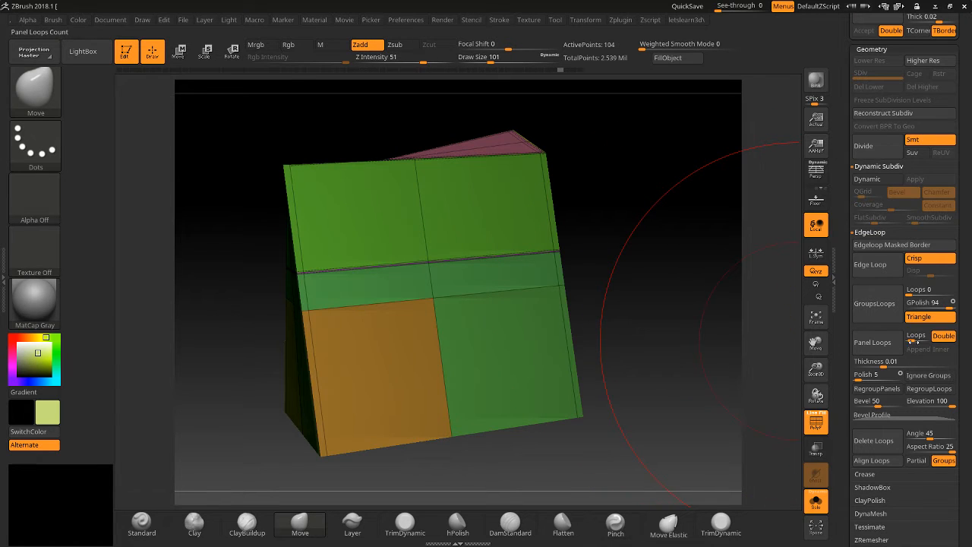
Apply GroupsLoops to the tapered block with 1 loop and GPolish at 100, and inspect the rounded result.
drag(934, 304, 915, 293)
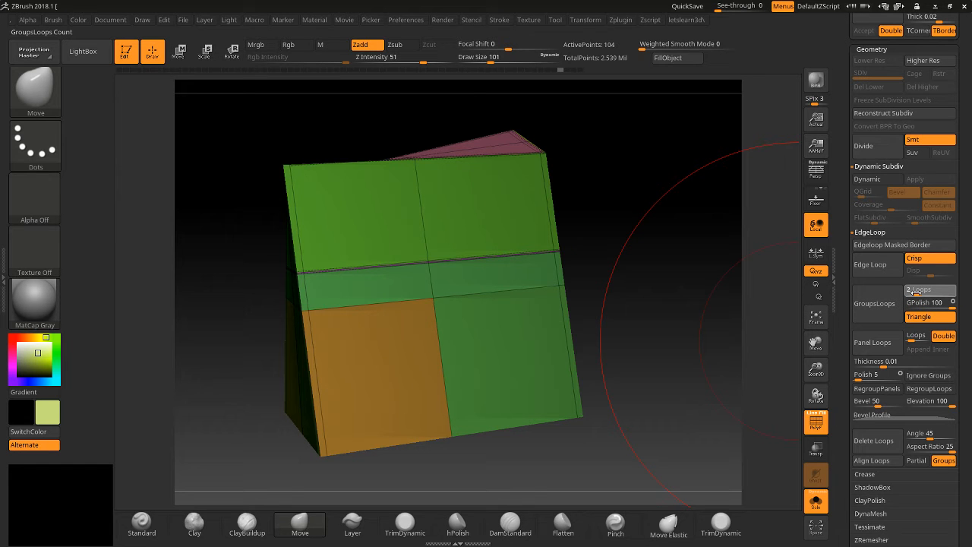
click(873, 303)
drag(787, 269, 766, 246)
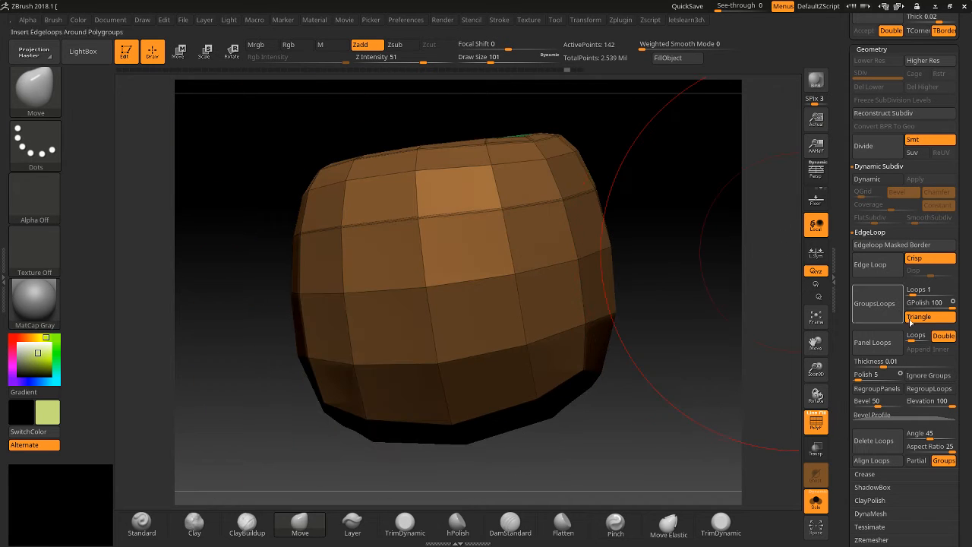
Set the GroupsLoops polish (GPolish) to 52.
key(ctrl)
mouse_move(932, 303)
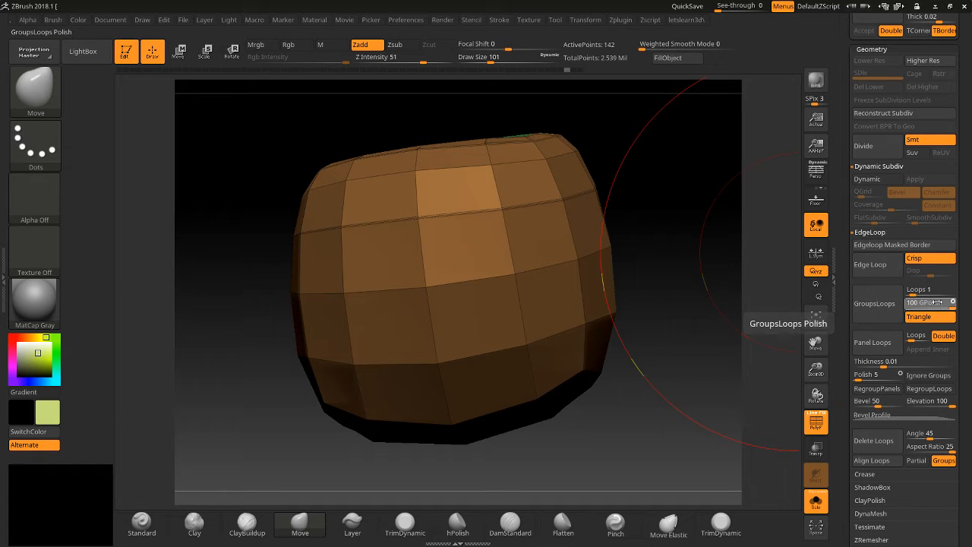
click(931, 304)
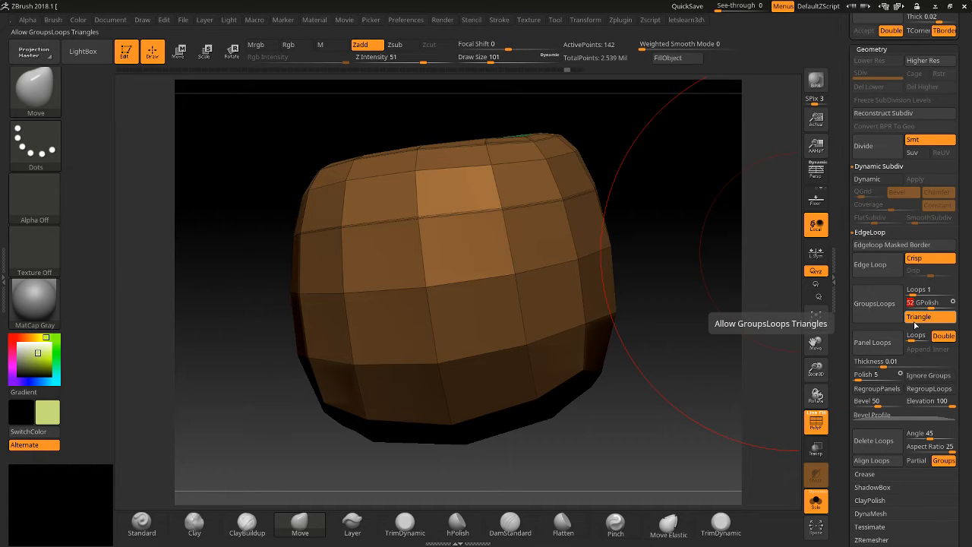
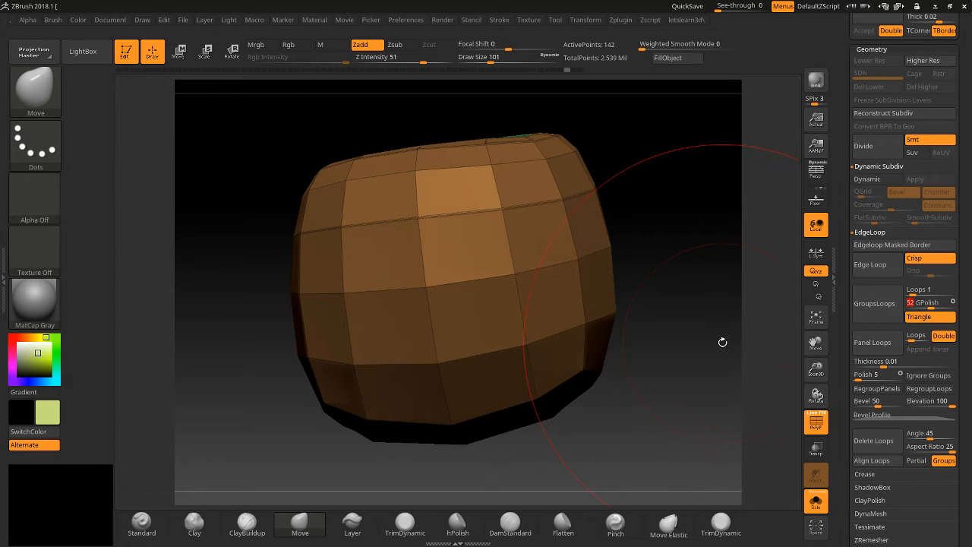
Turn off the polyframe display to inspect the rounded block, and undo GroupsLoops to restore the tapered block.
click(870, 349)
mouse_move(683, 190)
mouse_down()
mouse_move(657, 274)
mouse_move(662, 307)
mouse_move(701, 240)
mouse_move(716, 351)
mouse_move(797, 373)
mouse_move(815, 363)
mouse_move(816, 380)
mouse_up()
click(812, 434)
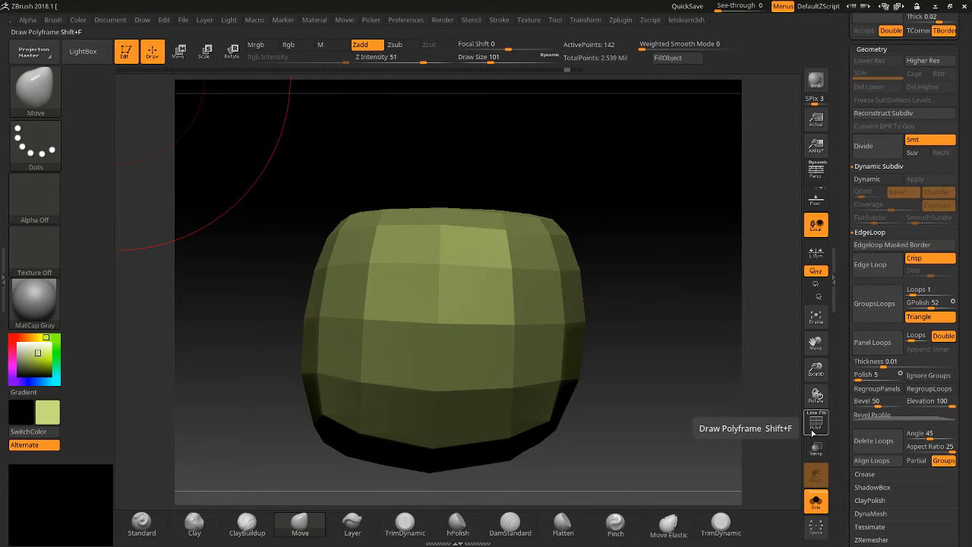
drag(815, 391, 815, 368)
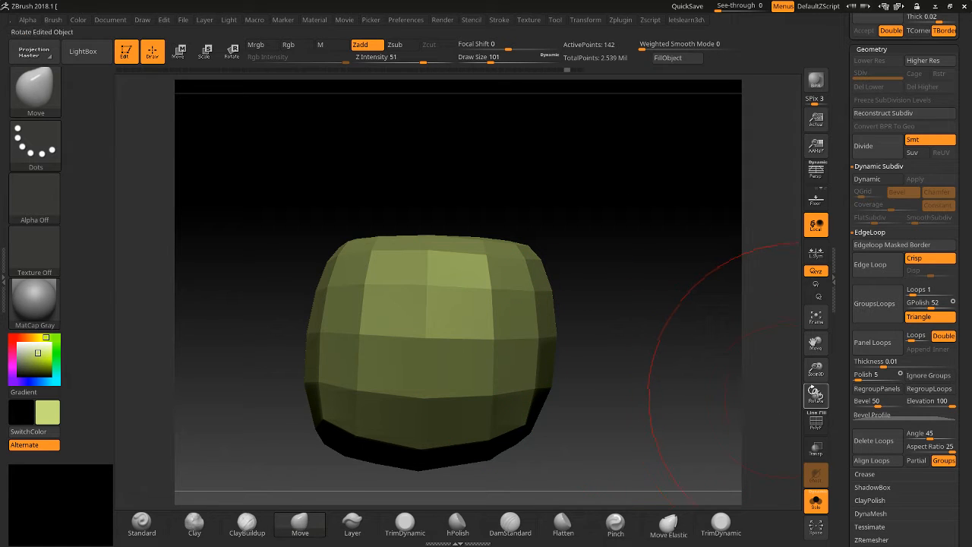
drag(815, 370, 816, 384)
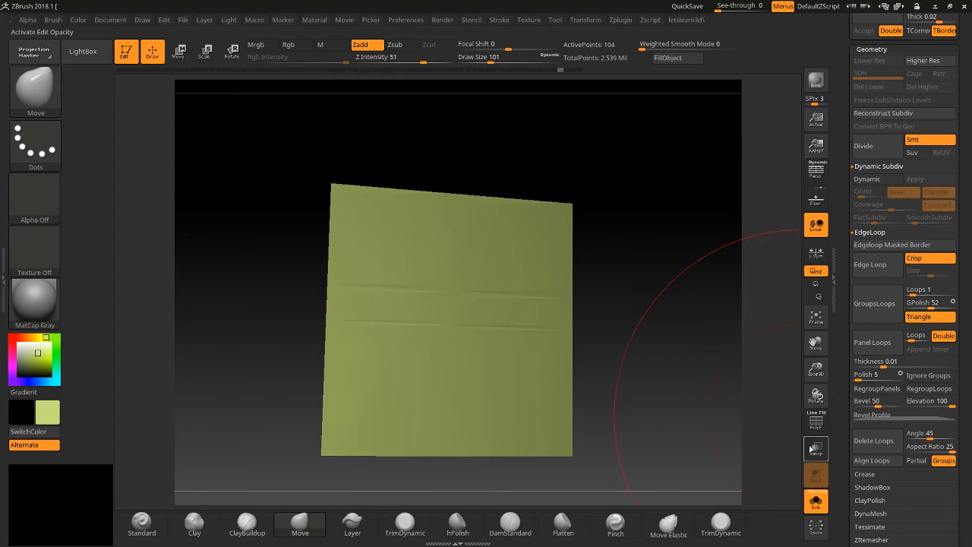
Turn the polyframe display back on, apply Panel Loops to the tapered block, and examine the seam between panels up close.
click(818, 431)
drag(732, 410, 771, 383)
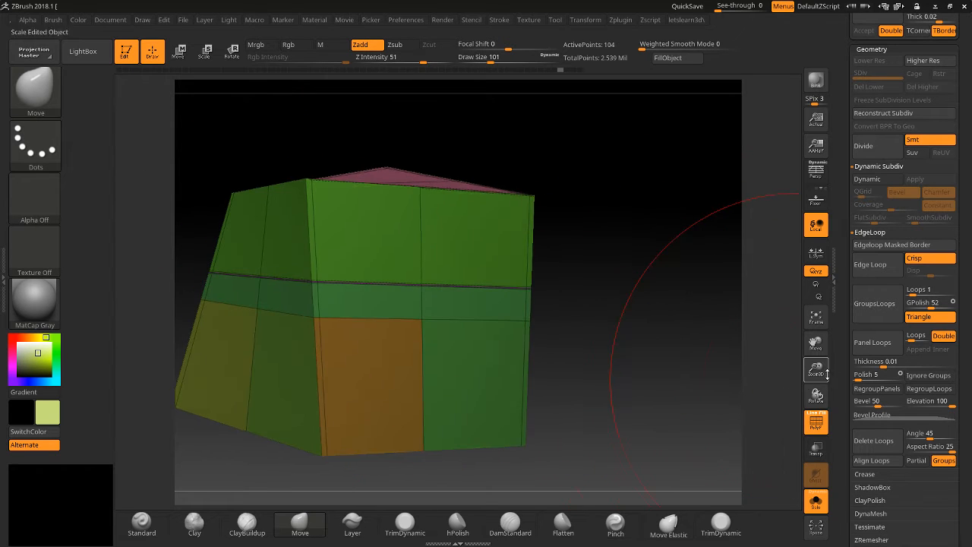
click(870, 343)
drag(714, 338, 775, 425)
drag(811, 340, 644, 446)
drag(704, 336, 688, 339)
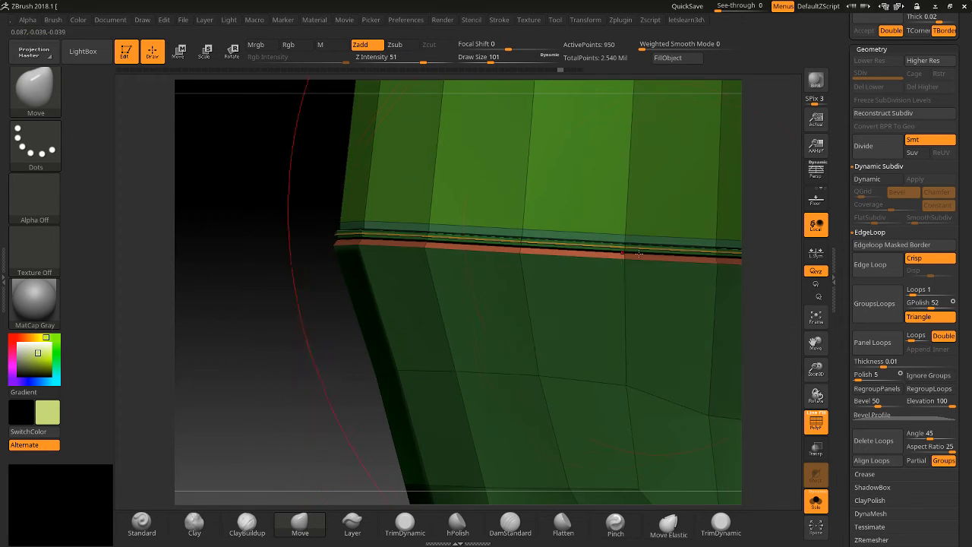
drag(810, 363, 471, 253)
Turn off the polyframe display and divide the panelled mesh repeatedly, declining the automatic activation of Dynamic Subdiv.
click(816, 421)
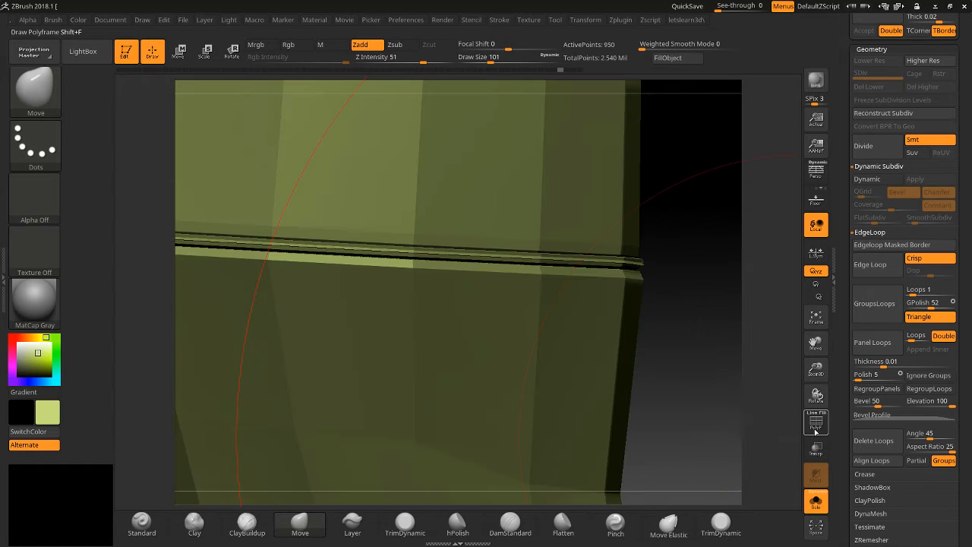
drag(754, 378, 728, 372)
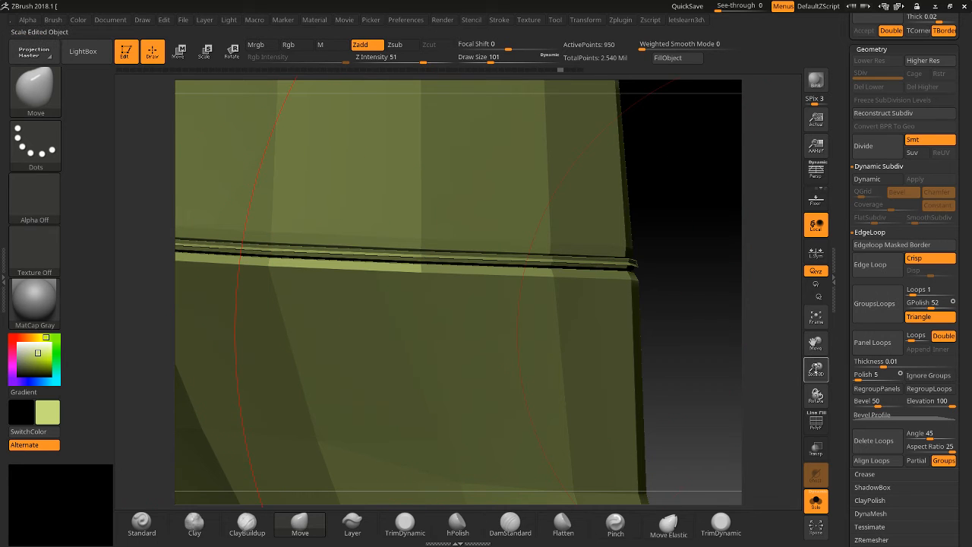
key(ctrl)
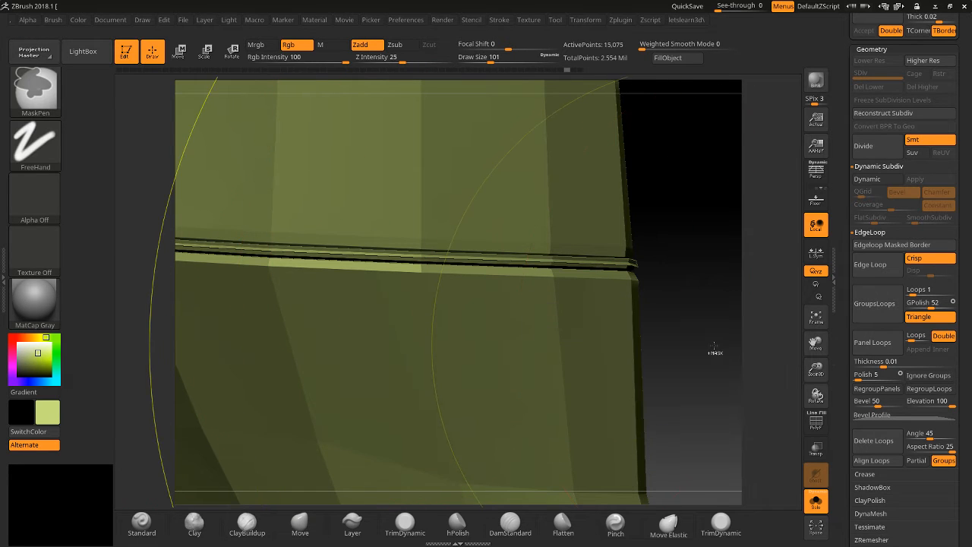
key(d)
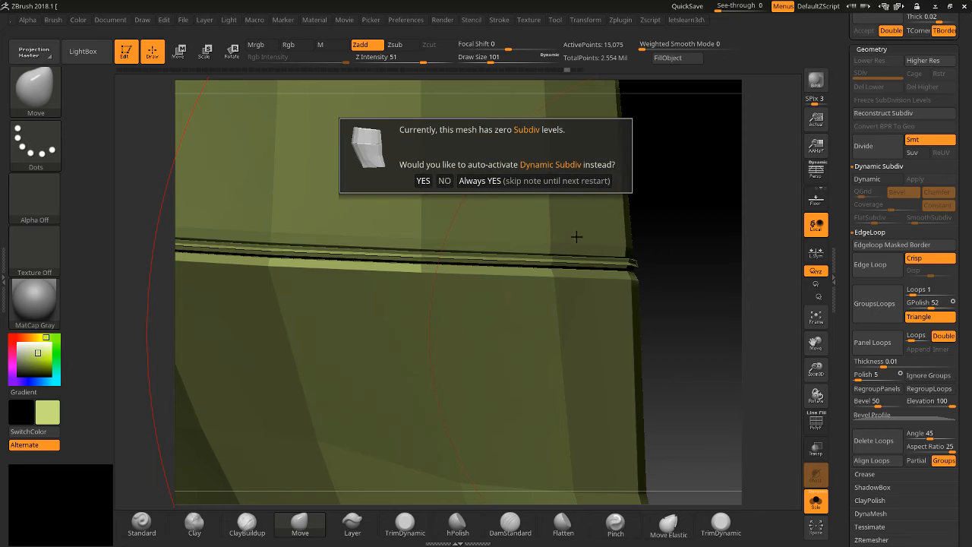
click(445, 181)
key(ctrl)
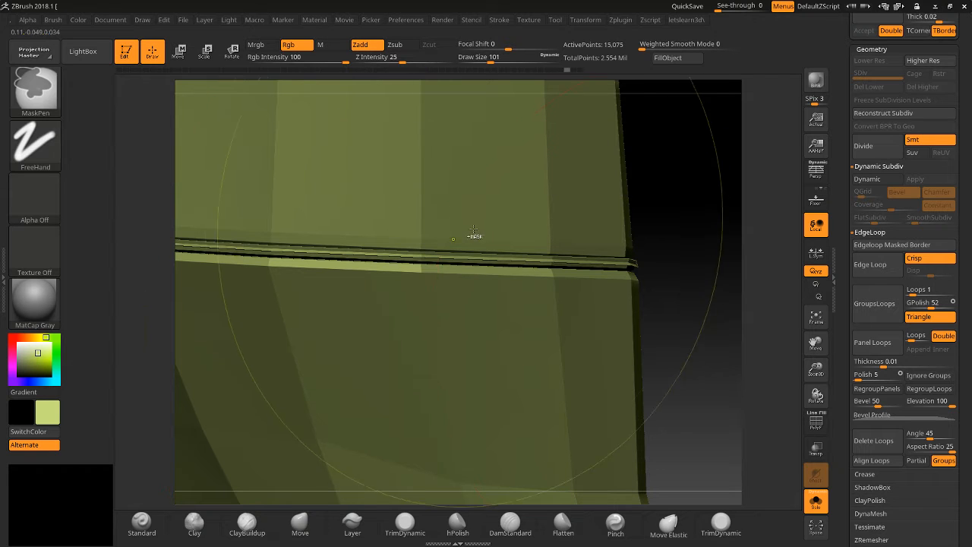
Activate Dynamic Subdiv on the divided mesh and inspect the panel seam and the whole shape.
mouse_move(814, 370)
mouse_down()
mouse_move(814, 334)
mouse_move(817, 359)
mouse_move(832, 329)
mouse_move(879, 299)
mouse_up()
drag(845, 130, 843, 187)
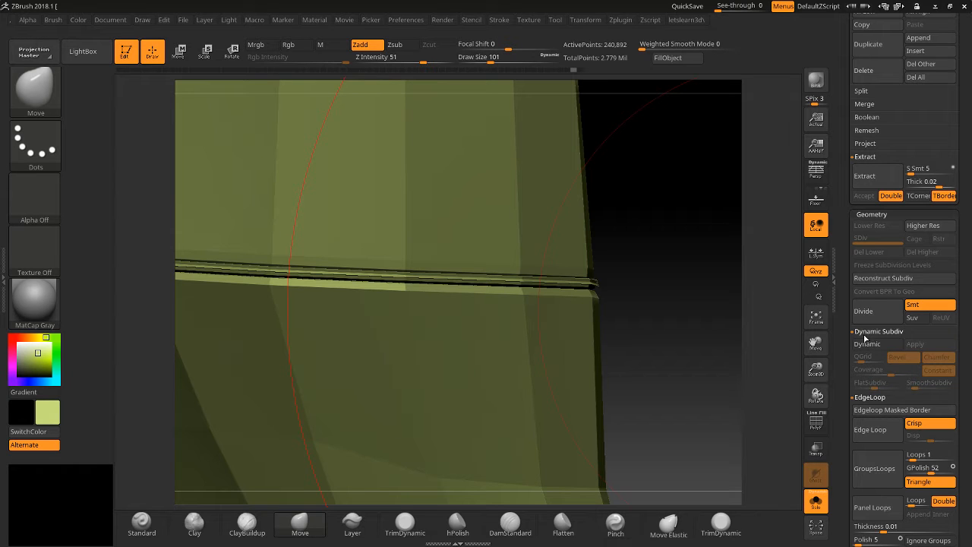
drag(702, 301, 699, 306)
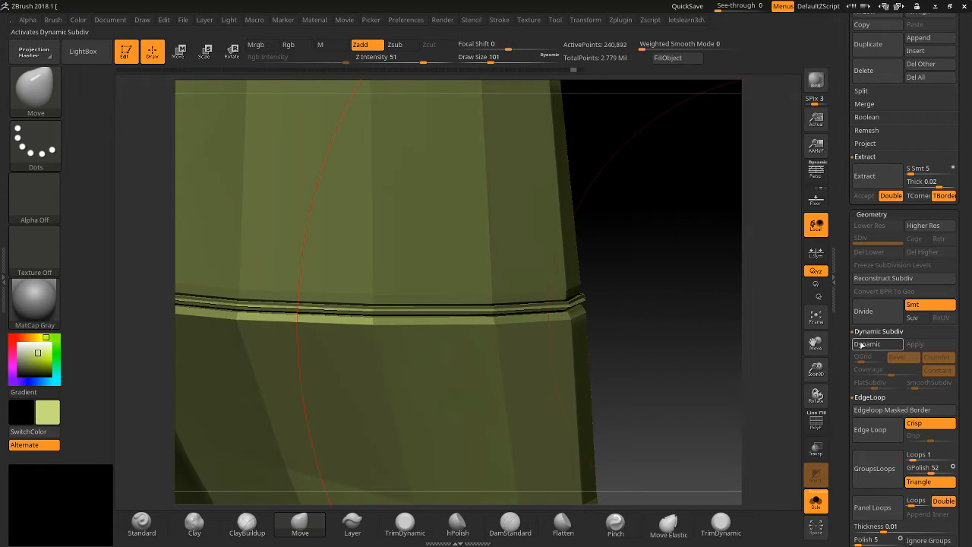
click(868, 344)
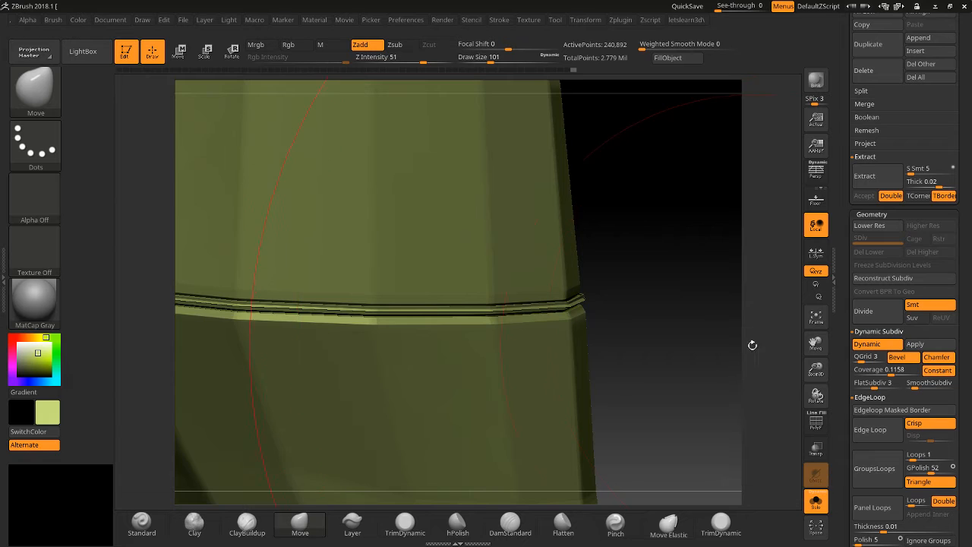
drag(750, 342, 764, 340)
drag(812, 371, 966, 307)
mouse_move(609, 248)
mouse_down()
mouse_move(569, 260)
mouse_move(649, 271)
mouse_move(605, 249)
mouse_up()
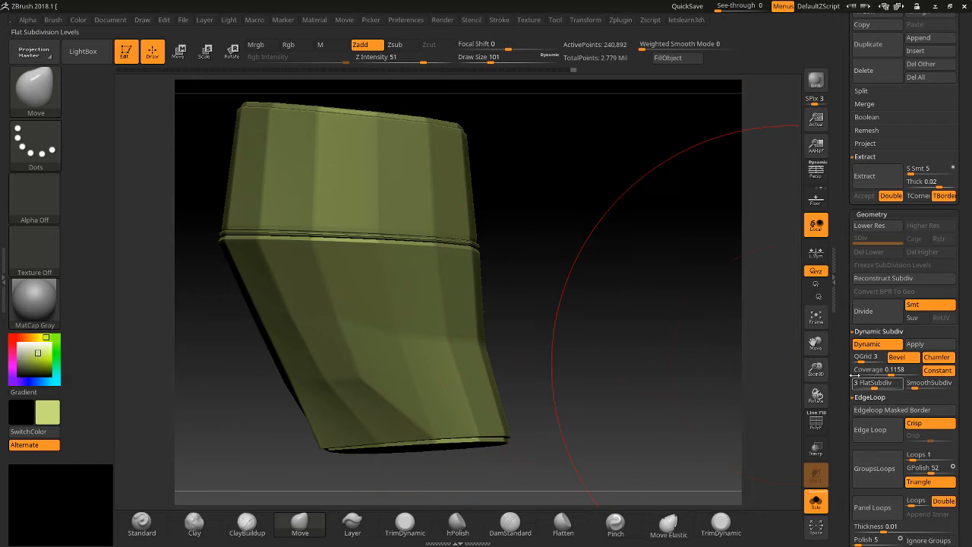
drag(813, 343, 691, 340)
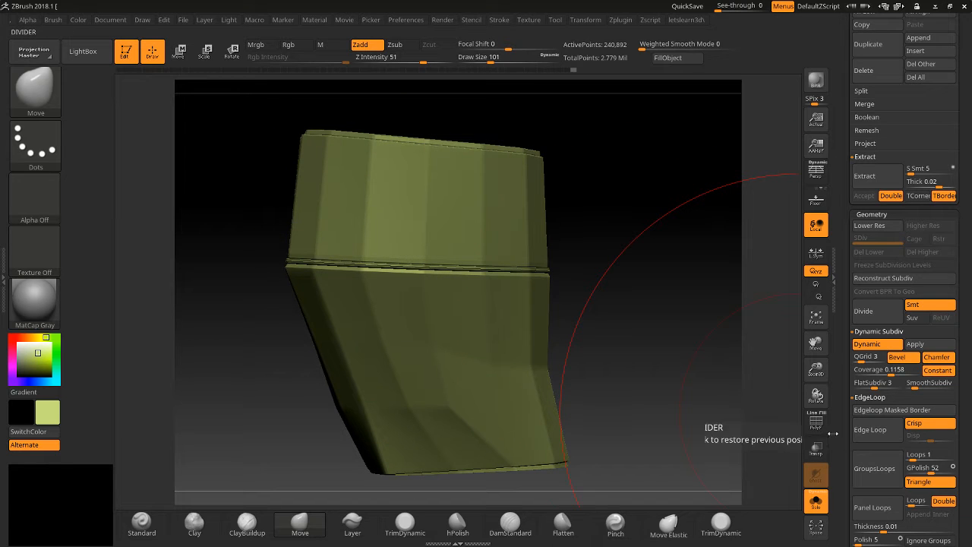
Divide the mesh again and try to reconstruct its lower subdivision levels, toggling Dynamic Subdiv off and back on.
drag(839, 429, 825, 399)
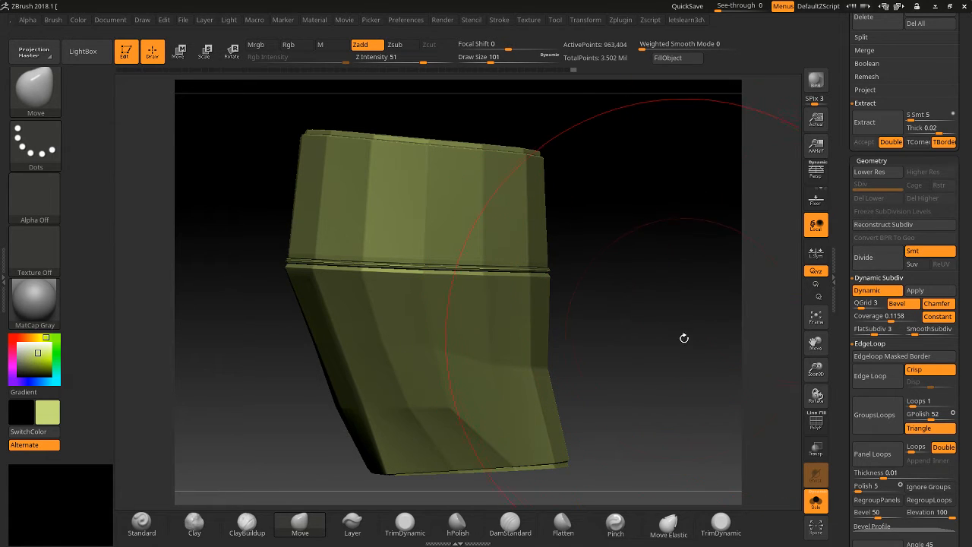
key(shift)
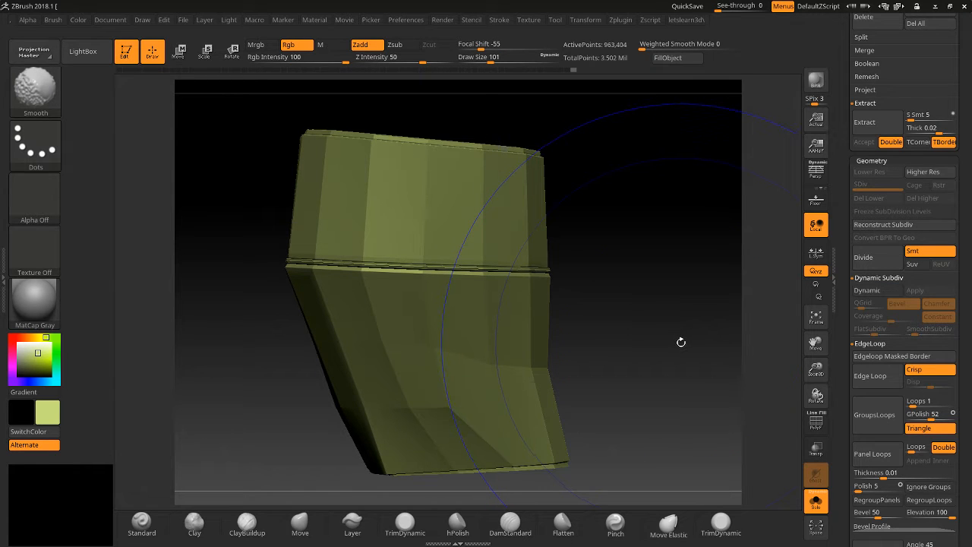
click(873, 224)
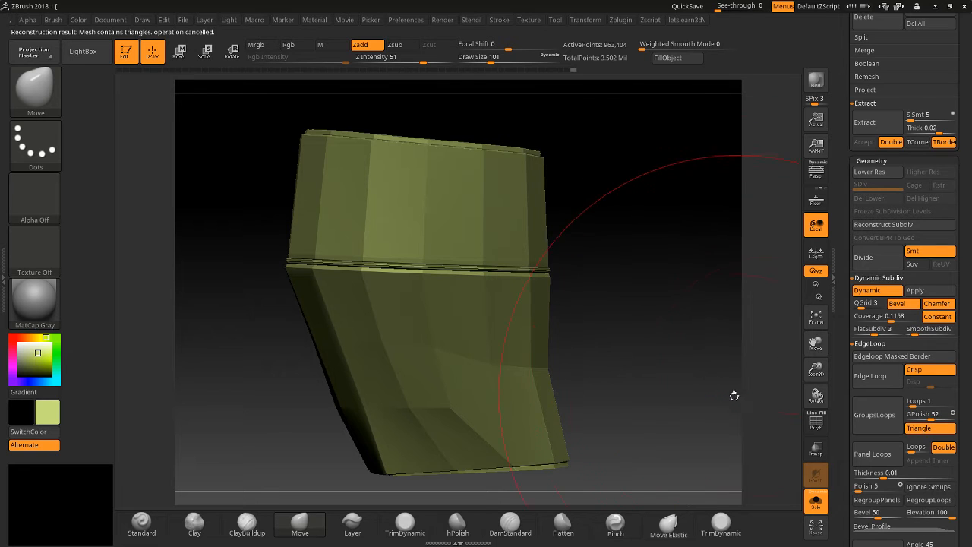
key(ctrl)
ctrl+click(670, 405)
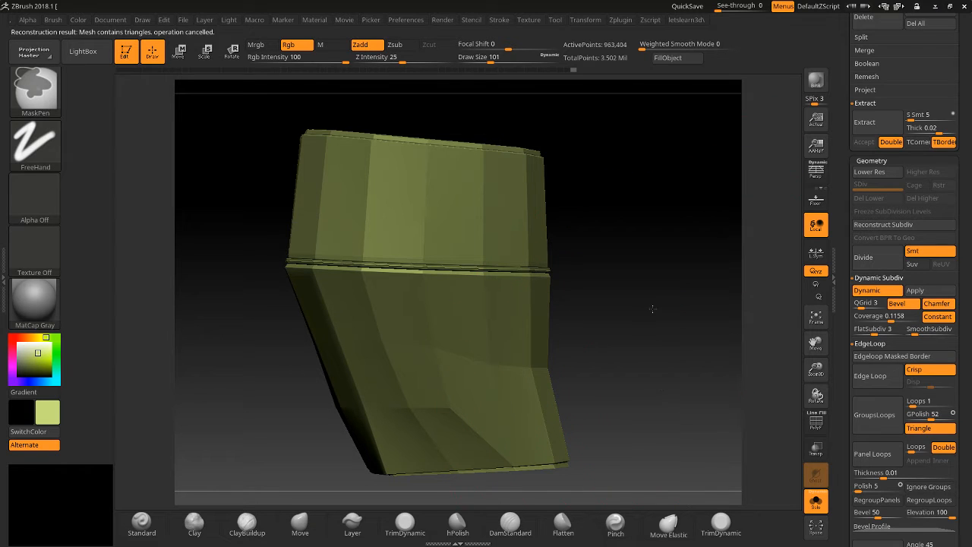
Divide the panelled mesh up to subdivision level 2, check its shape, and turn off Dynamic Subdiv.
ctrl+click(603, 298)
ctrl+drag(625, 281, 671, 359)
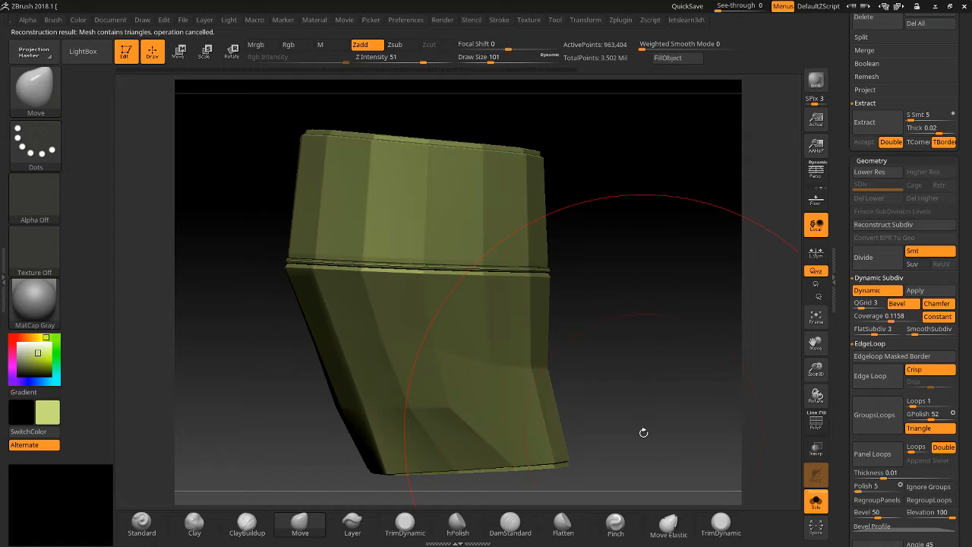
click(862, 259)
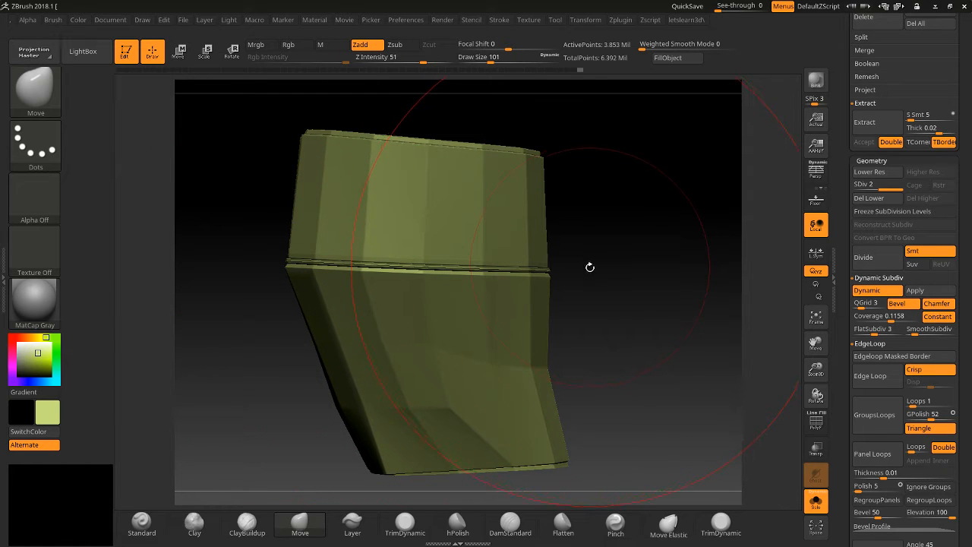
drag(615, 321, 764, 282)
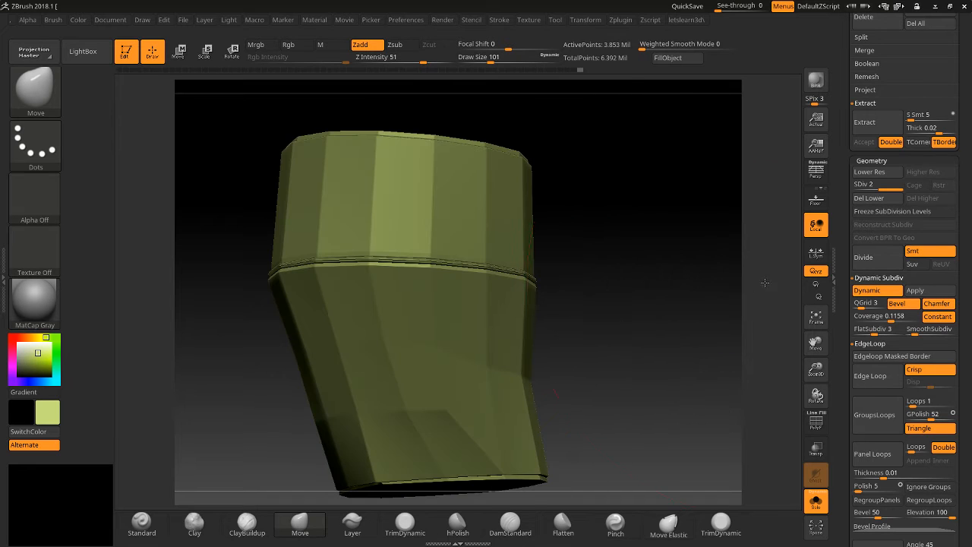
drag(662, 253, 852, 290)
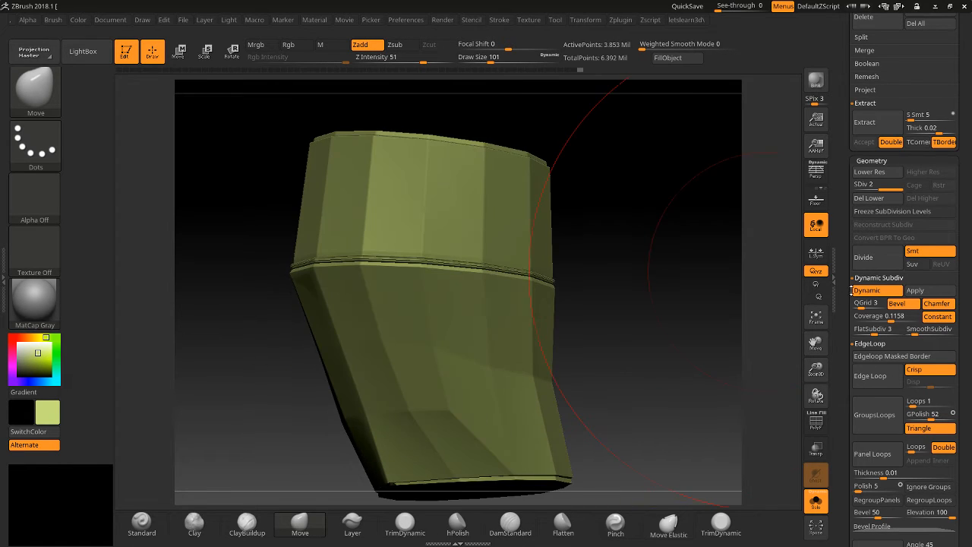
click(862, 291)
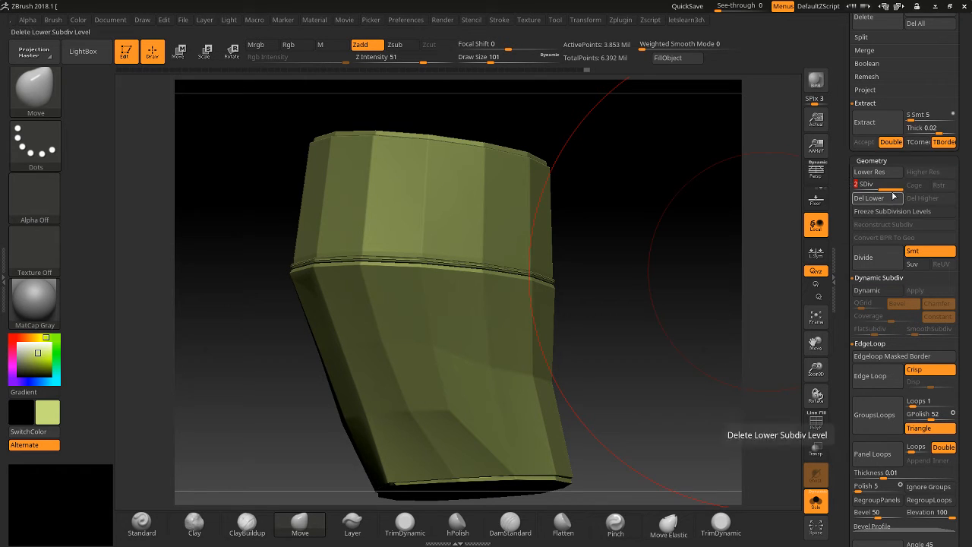
Divide the mesh further up to subdivision level 3 and compare its surface with the polyframe display on and off.
click(864, 184)
click(922, 197)
click(863, 257)
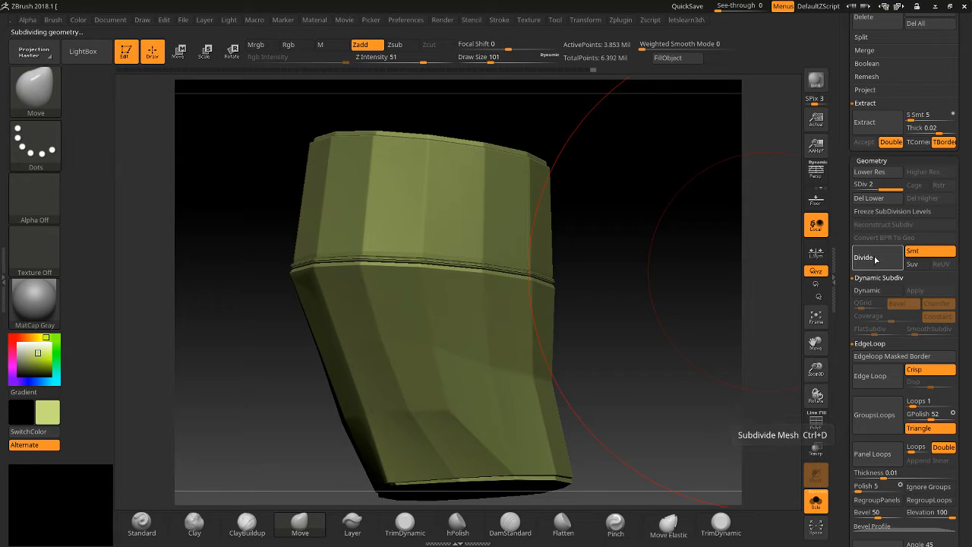
click(815, 420)
drag(711, 356, 792, 399)
click(815, 420)
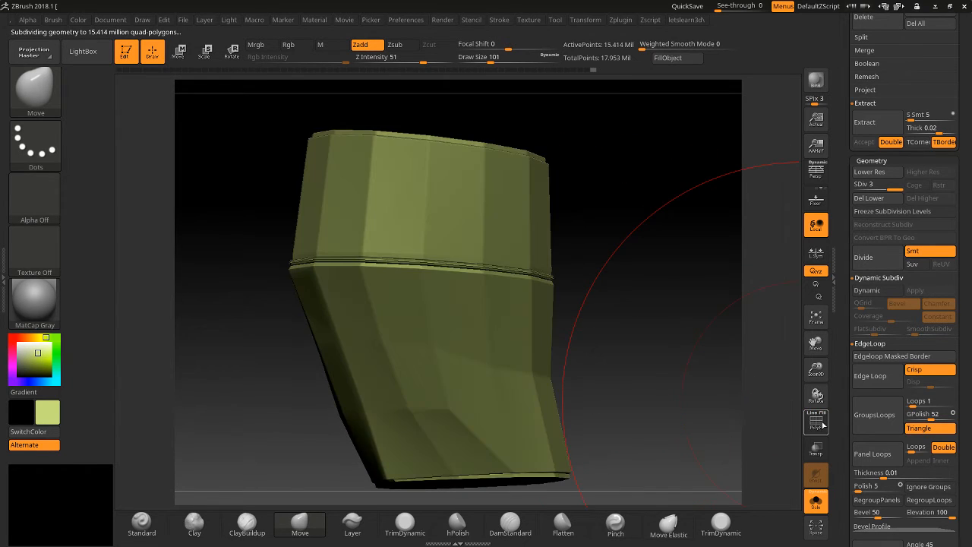
Delete the subdivision levels above level 1 and turn off the Crisp option of Edge Loop.
drag(881, 188, 841, 181)
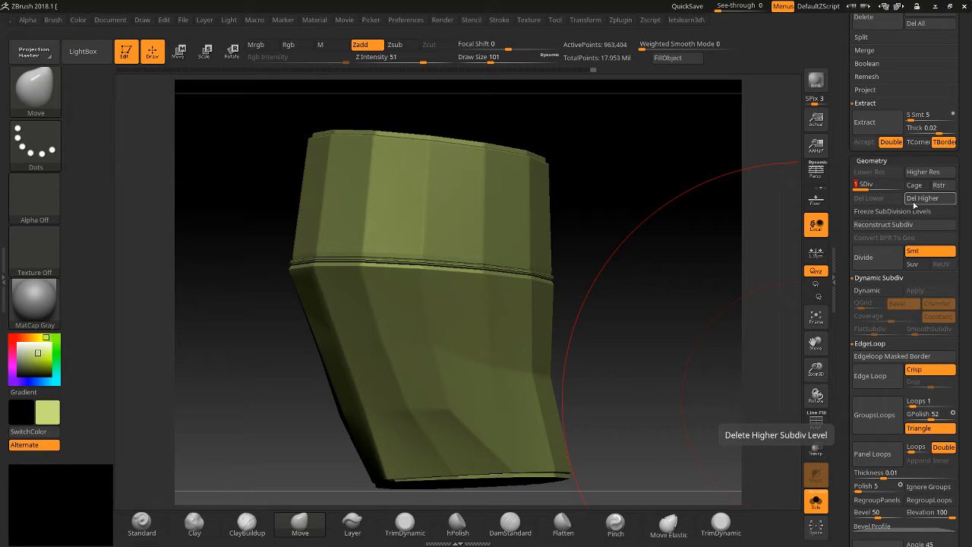
click(915, 200)
scroll(873, 357, down, 2)
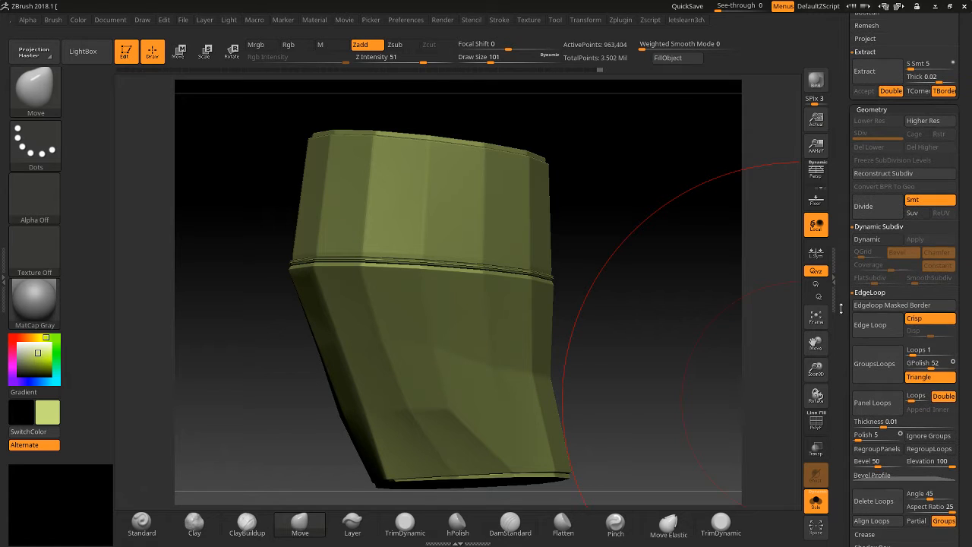
click(919, 319)
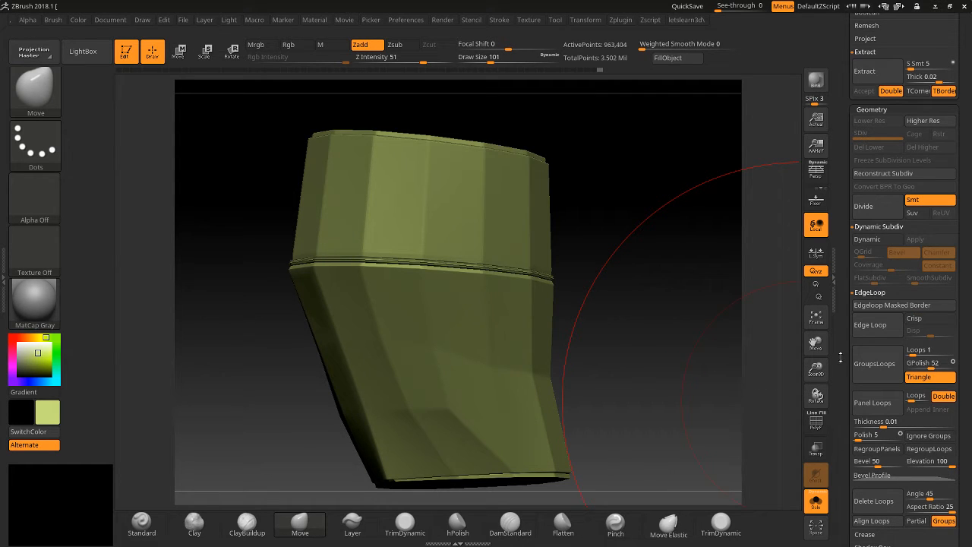
Divide the mesh to subdivision level 2, then return to level 1 and delete the higher level.
scroll(865, 357, up, 5)
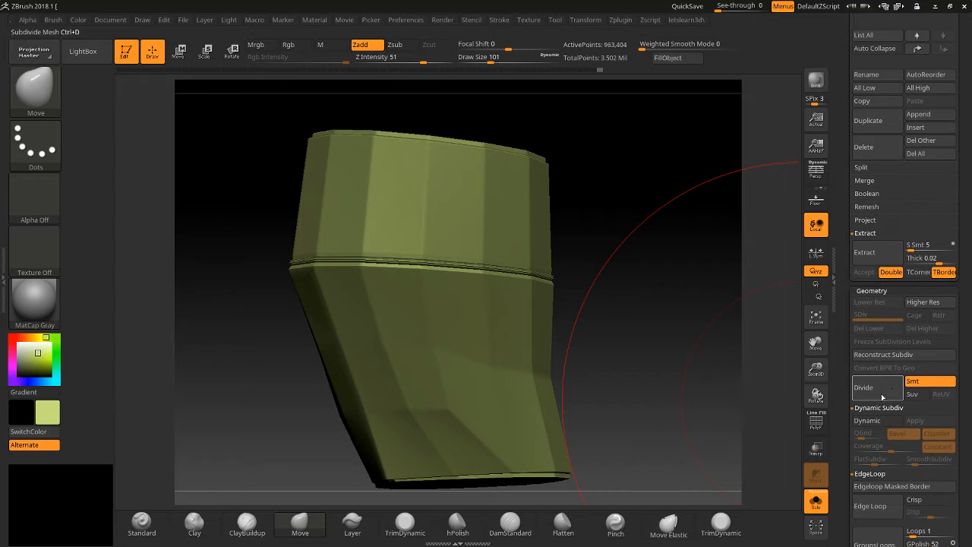
click(870, 389)
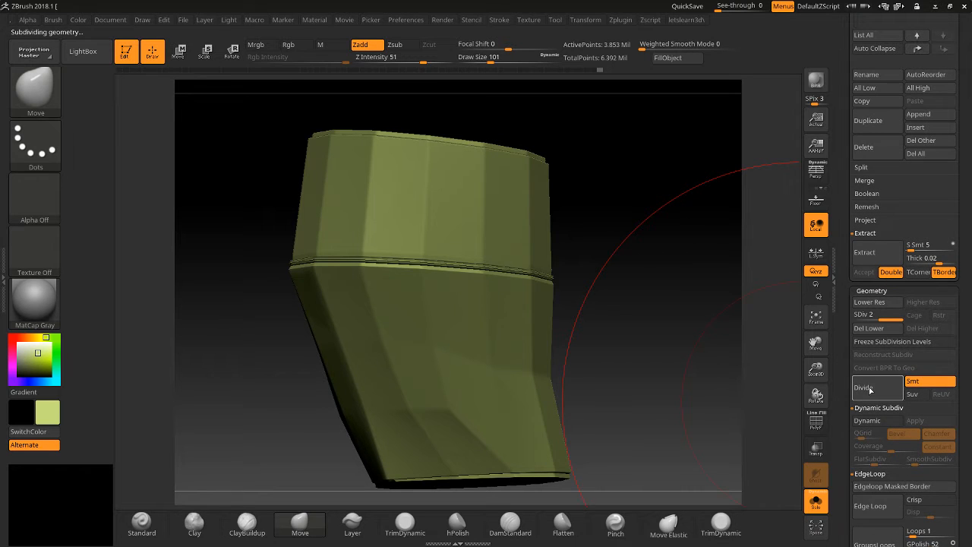
drag(887, 317, 854, 314)
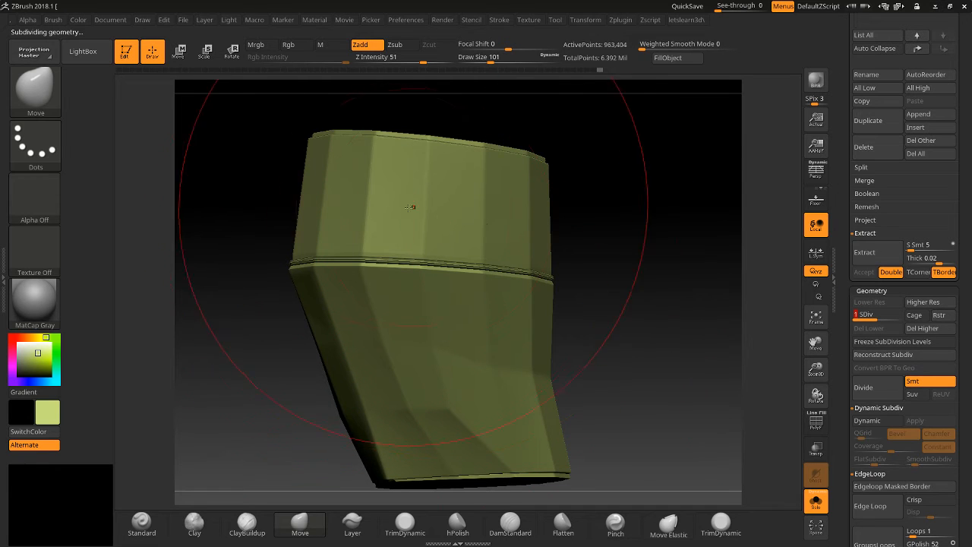
click(913, 331)
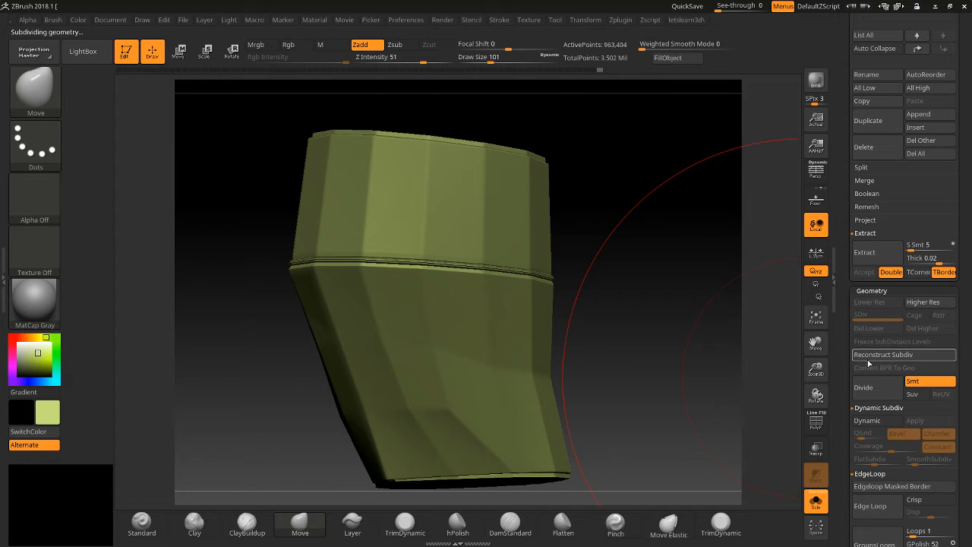
Try to reconstruct the mesh's lower subdivision levels and turn the polyframe display on.
click(814, 423)
click(814, 423)
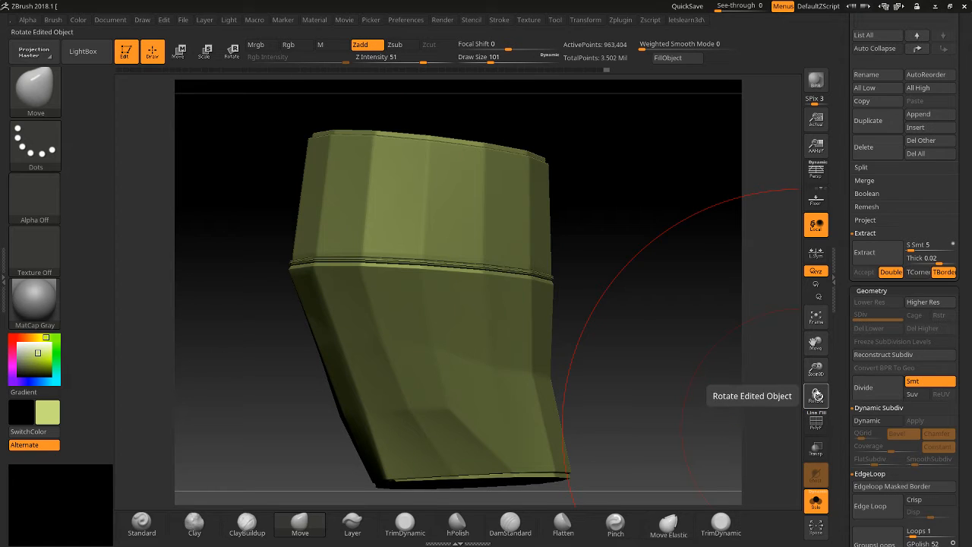
click(880, 355)
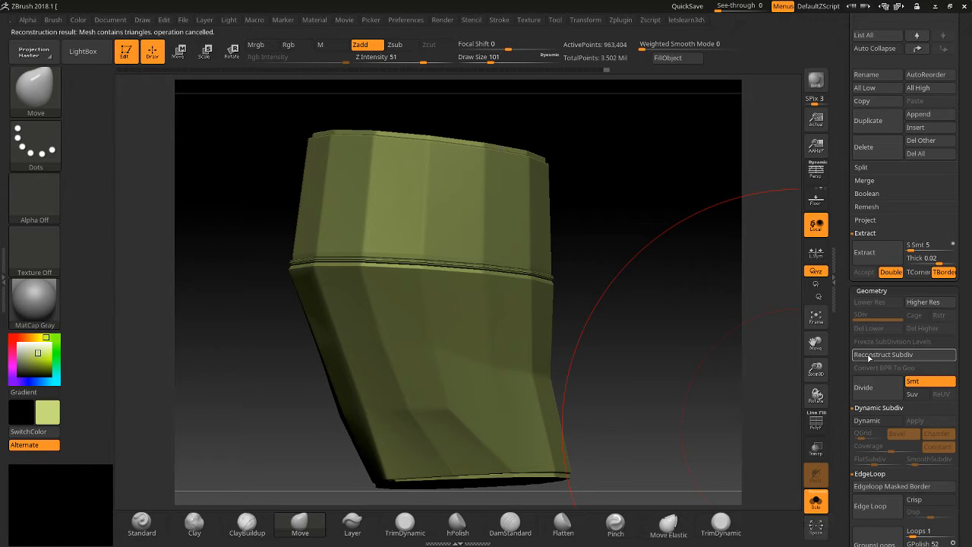
click(815, 423)
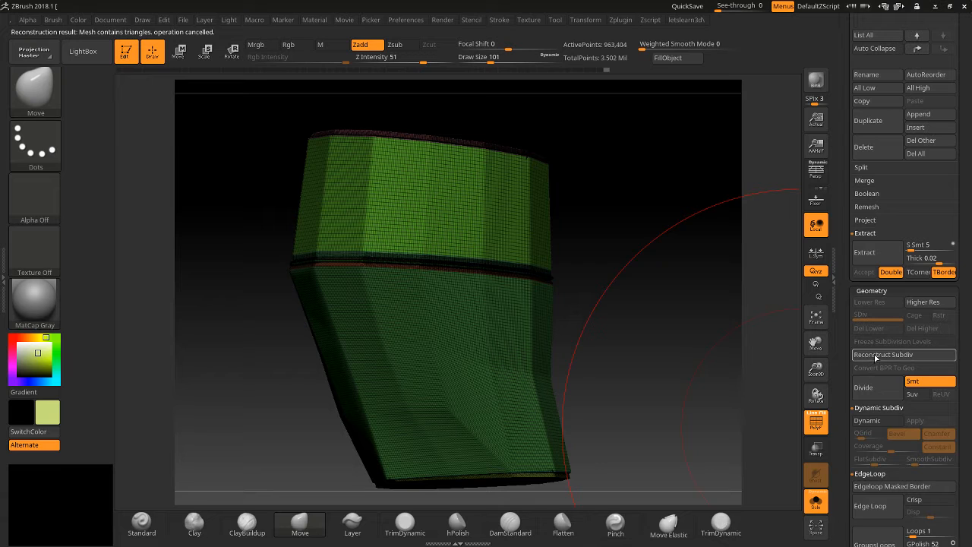
Step back through the undo history to the panelled block as it was before all subdivisions.
key(ctrl+z)
key(ctrl+z)
key(ctrl+z)
key(ctrl+z)
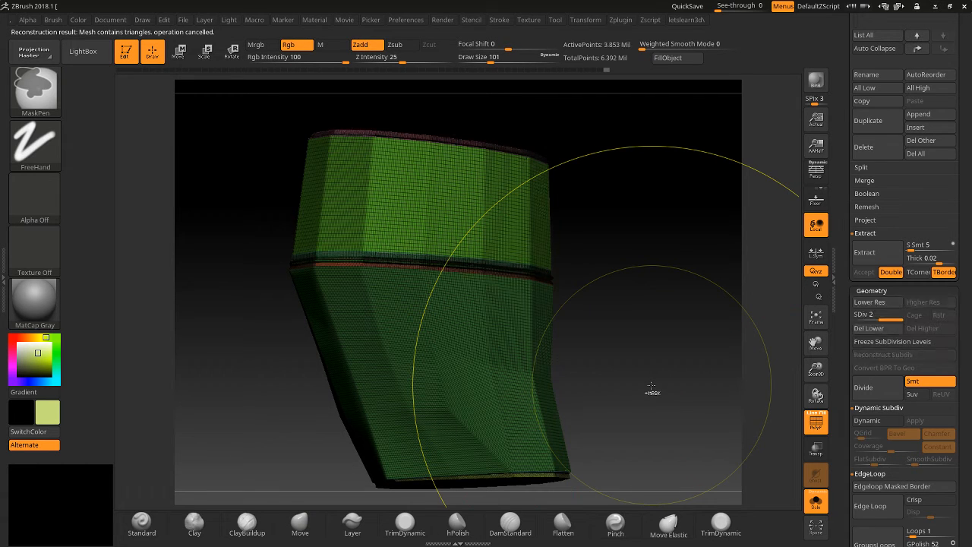
key(ctrl+z)
key(d)
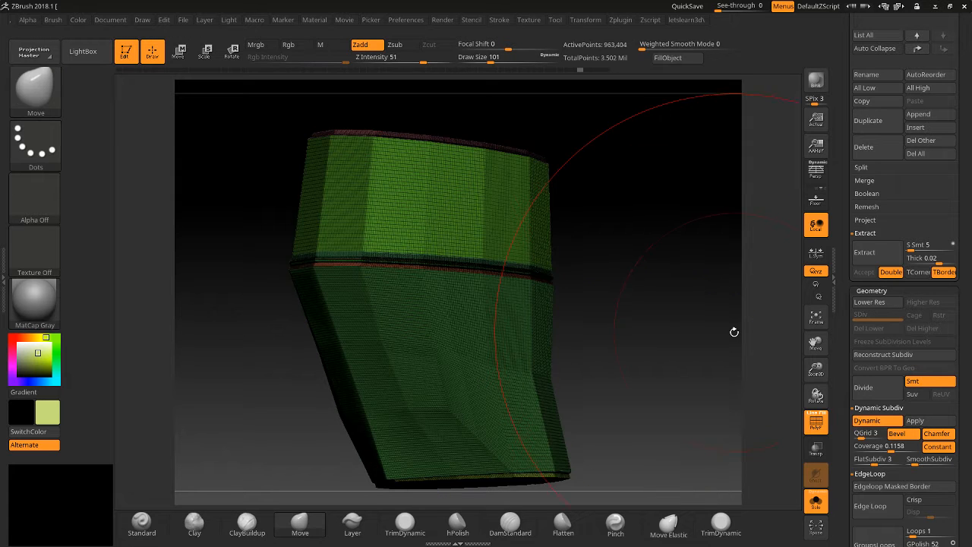
click(867, 327)
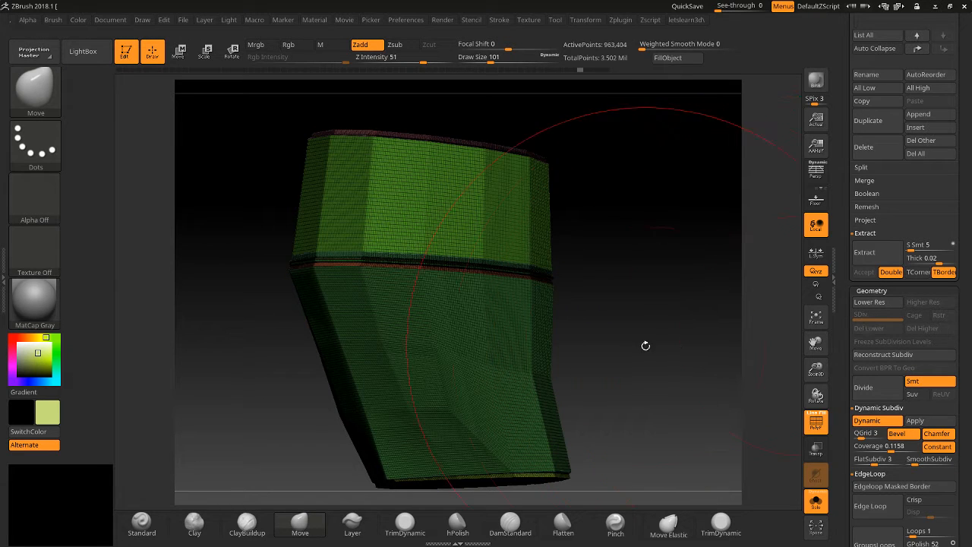
mouse_move(576, 70)
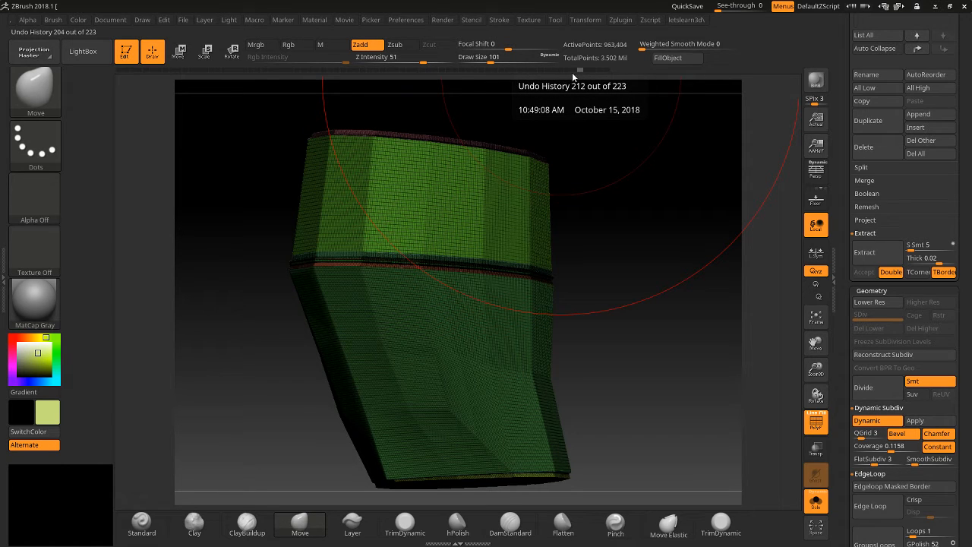
mouse_move(572, 72)
mouse_down()
mouse_move(515, 71)
mouse_move(562, 65)
mouse_up()
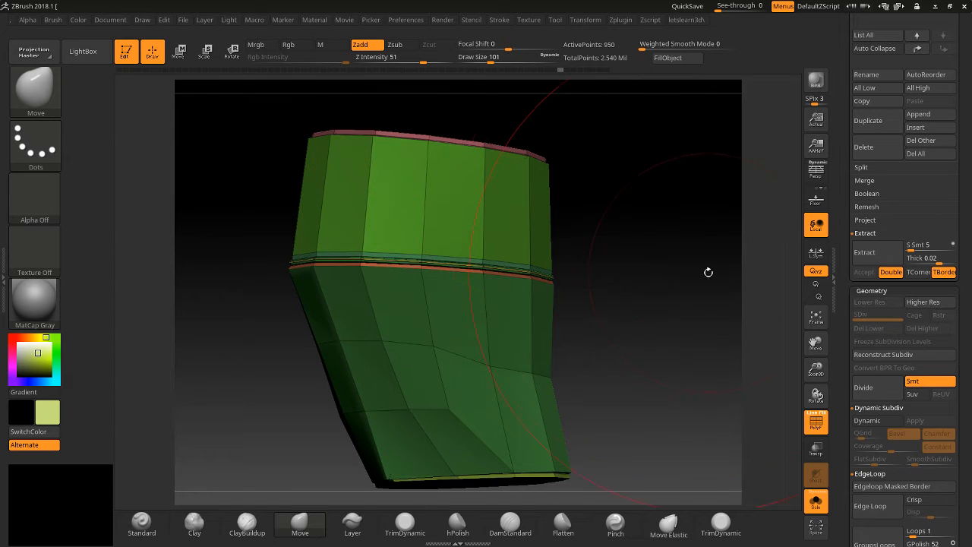
Divide the panelled block twice to compare the polygon density around the seam, then undo both divisions.
drag(692, 242, 687, 246)
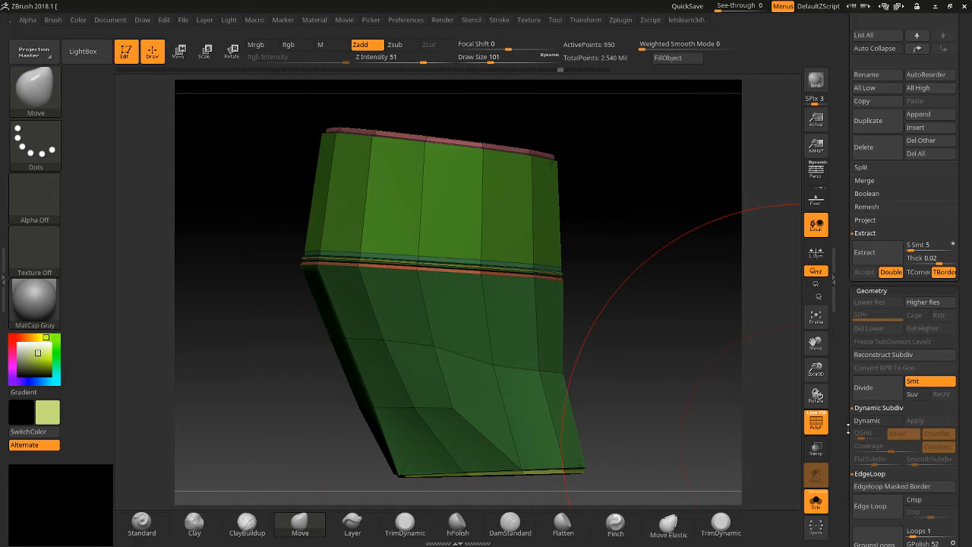
click(816, 430)
click(816, 430)
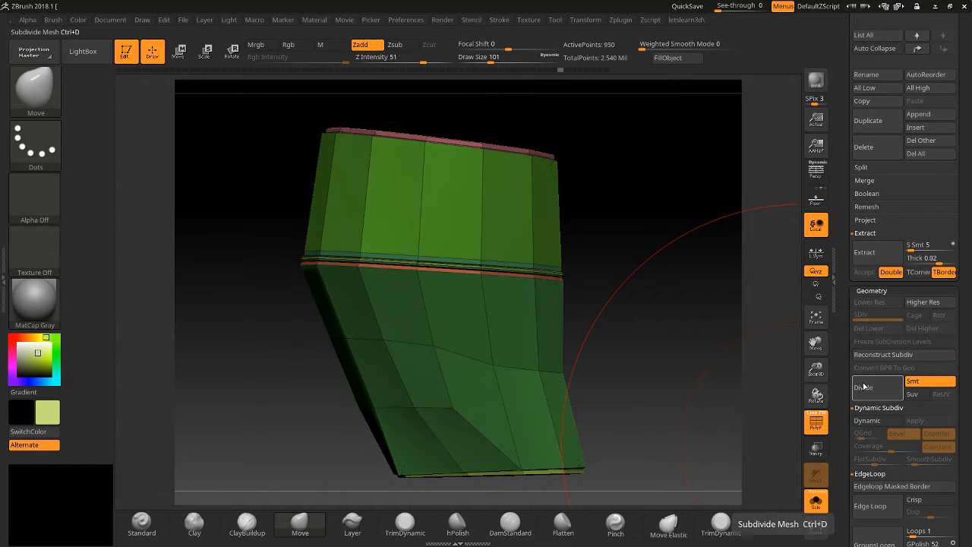
click(863, 387)
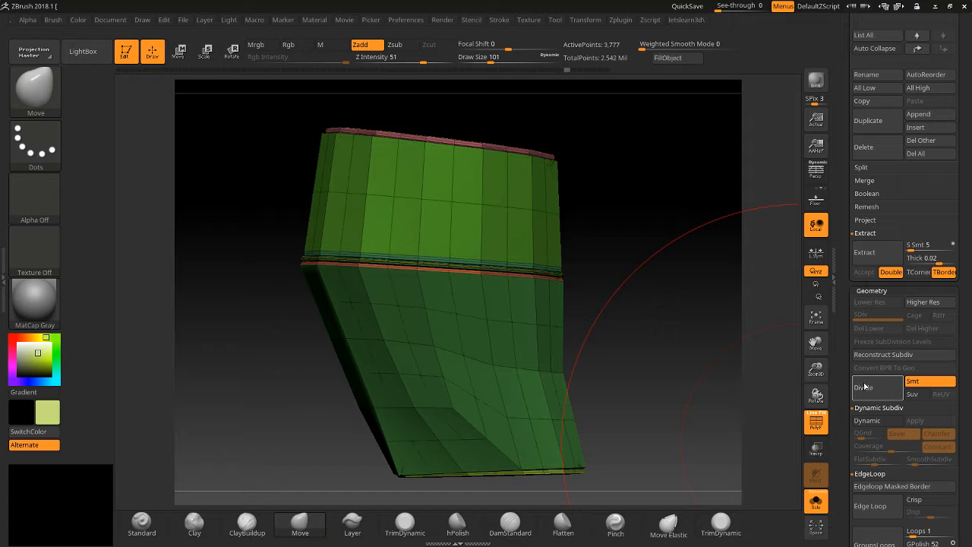
click(815, 427)
key(ctrl+d)
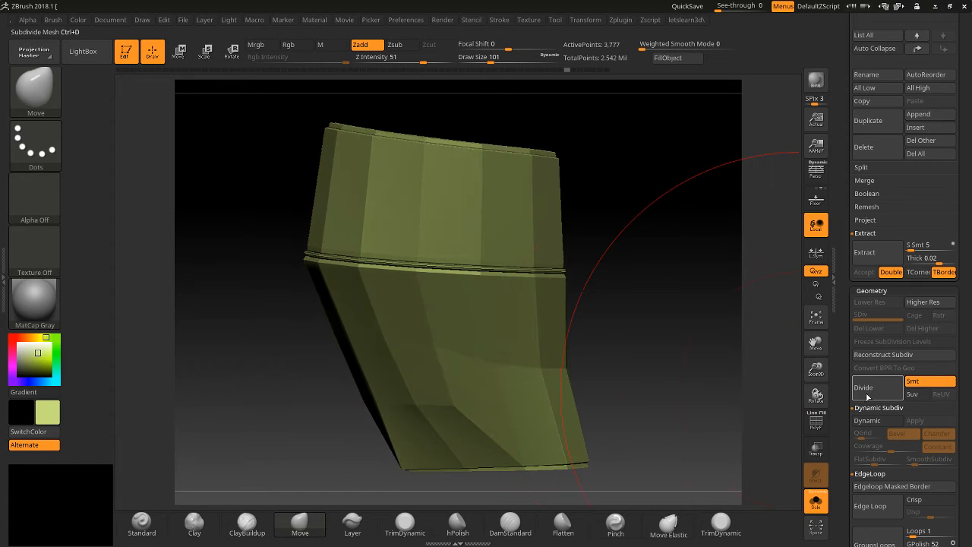
click(815, 422)
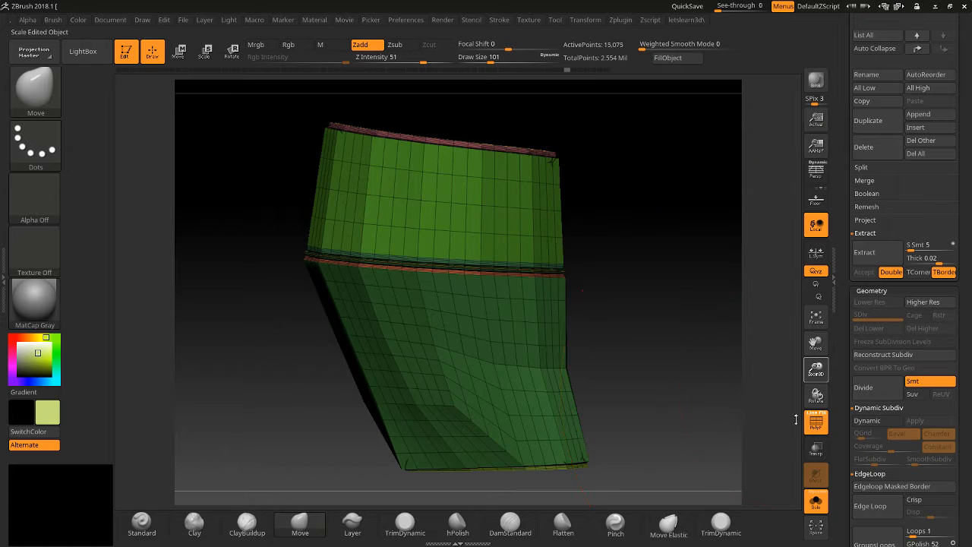
drag(815, 370, 796, 452)
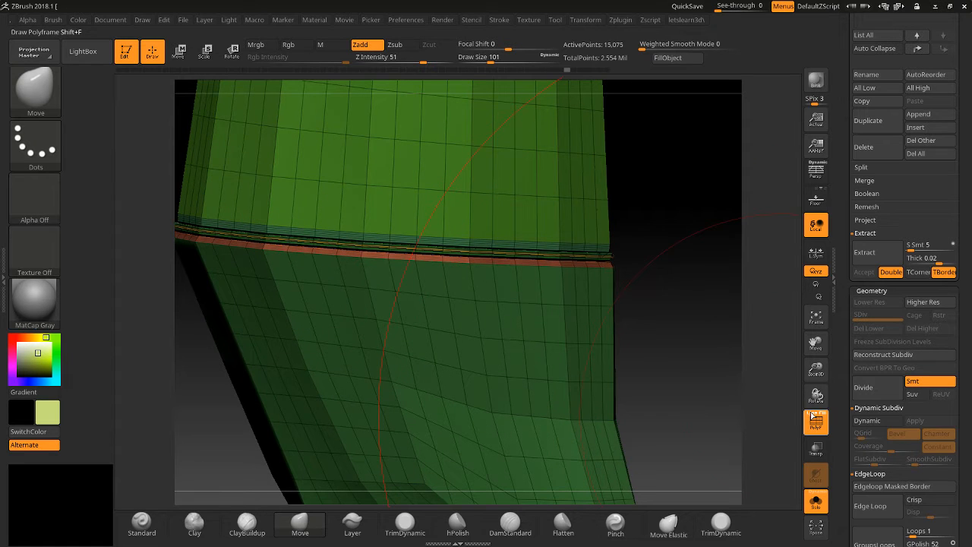
key(ctrl+z)
key(ctrl+z)
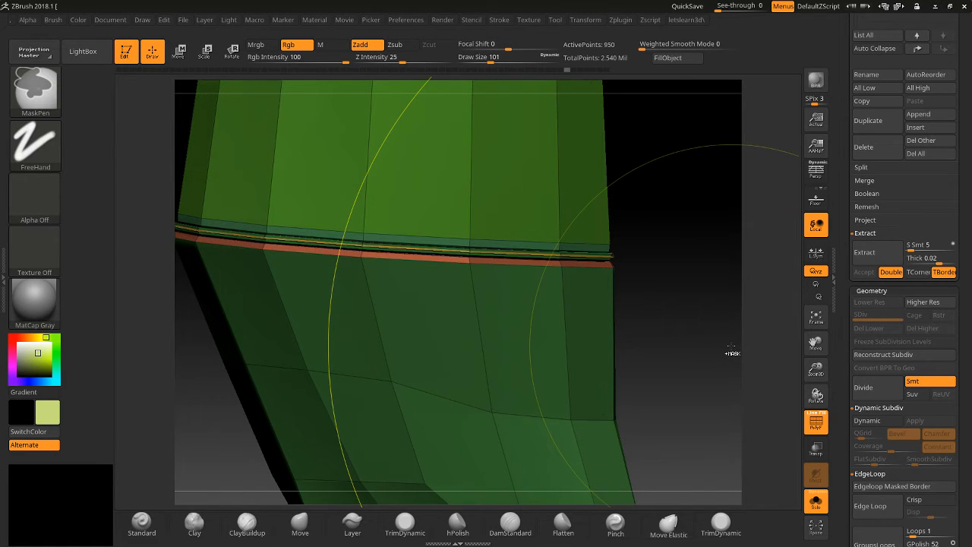
Examine the panel seam and adjoining faces up close, then undo the Panel Loops on the tapered block.
mouse_move(706, 304)
mouse_down()
mouse_move(698, 217)
mouse_move(783, 378)
mouse_up()
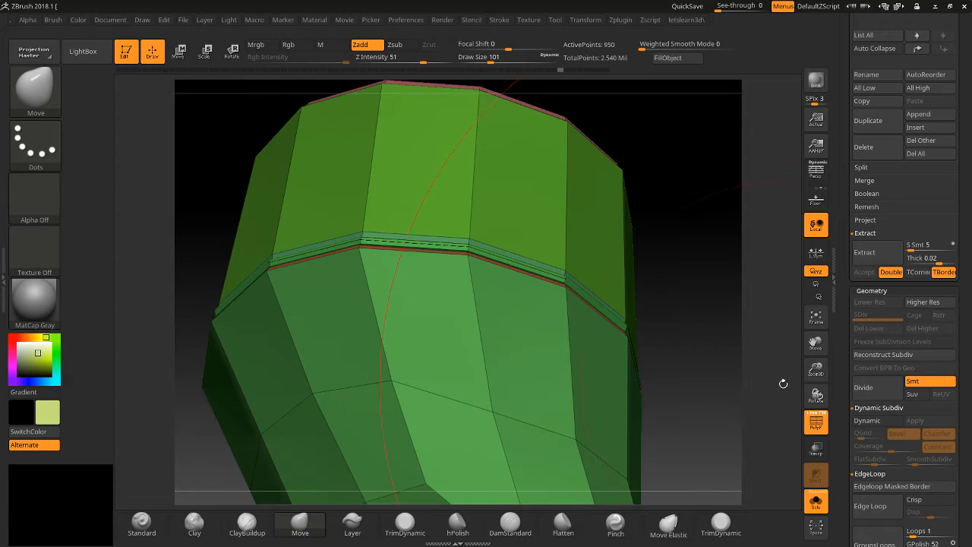
drag(816, 370, 820, 542)
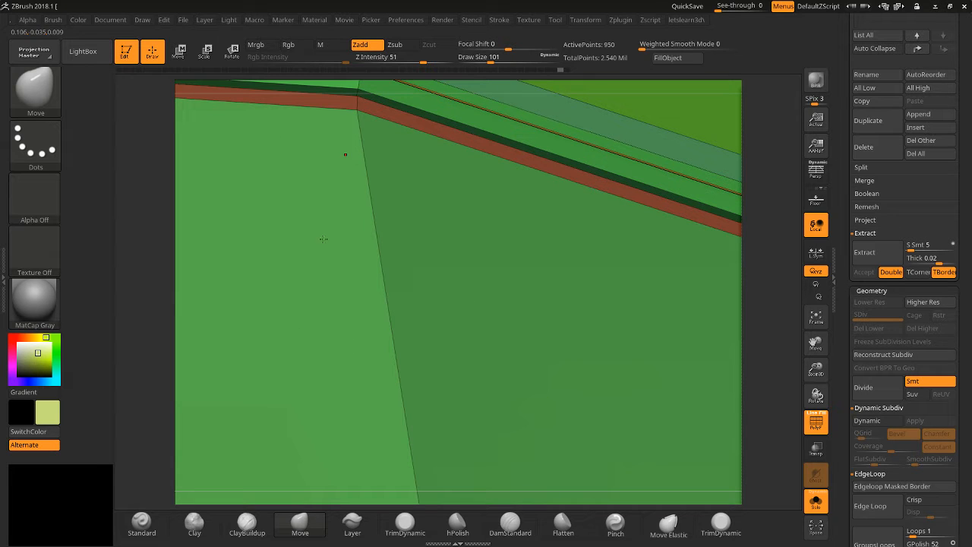
drag(813, 358, 814, 524)
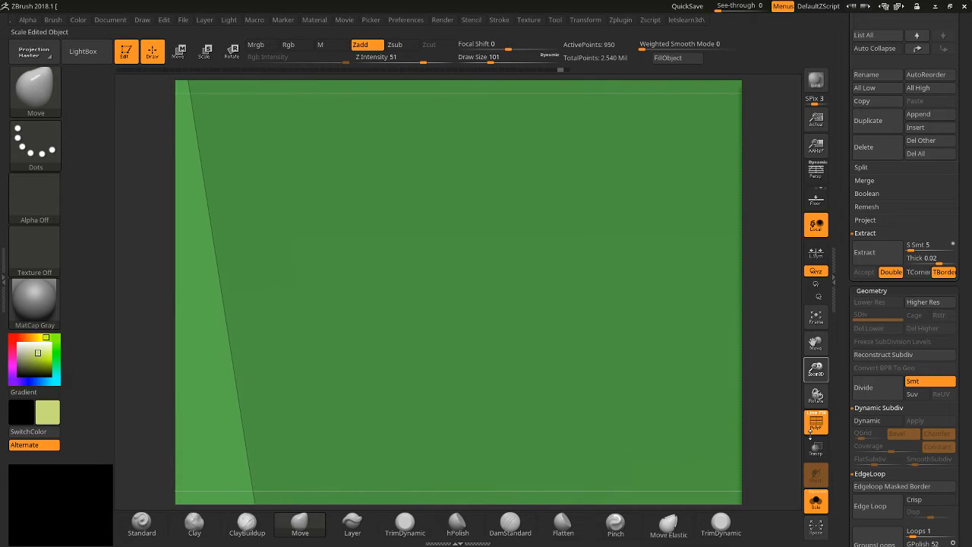
drag(811, 342, 772, 344)
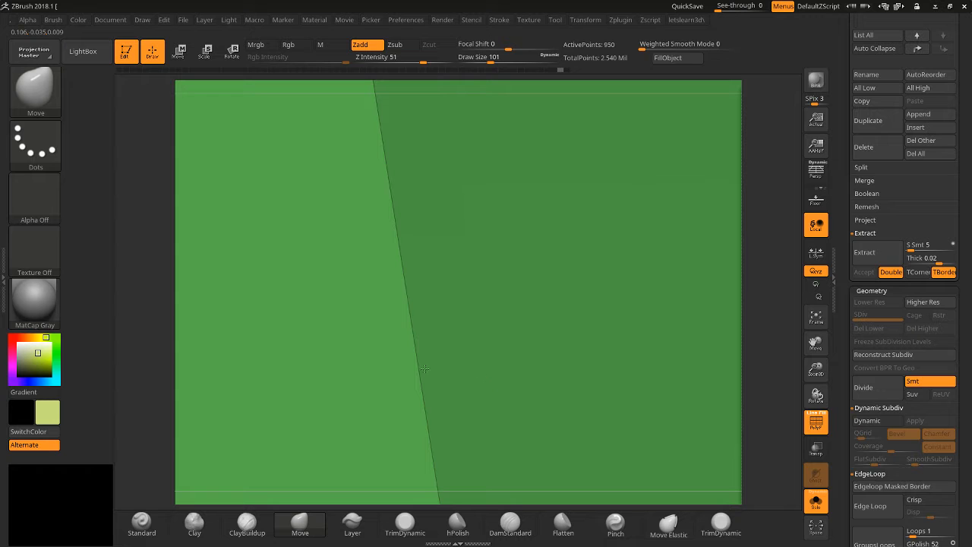
drag(815, 369, 598, 53)
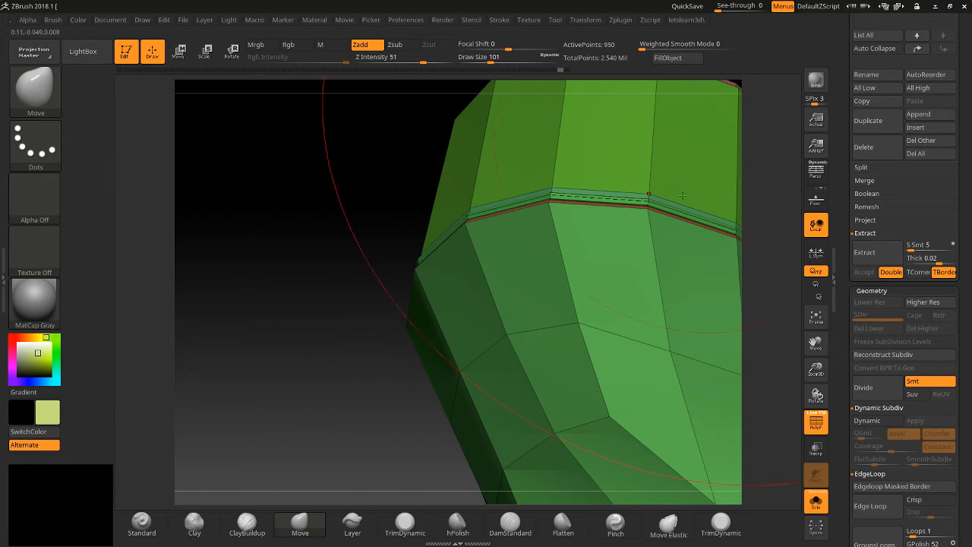
drag(808, 372, 659, 347)
key(ctrl+z)
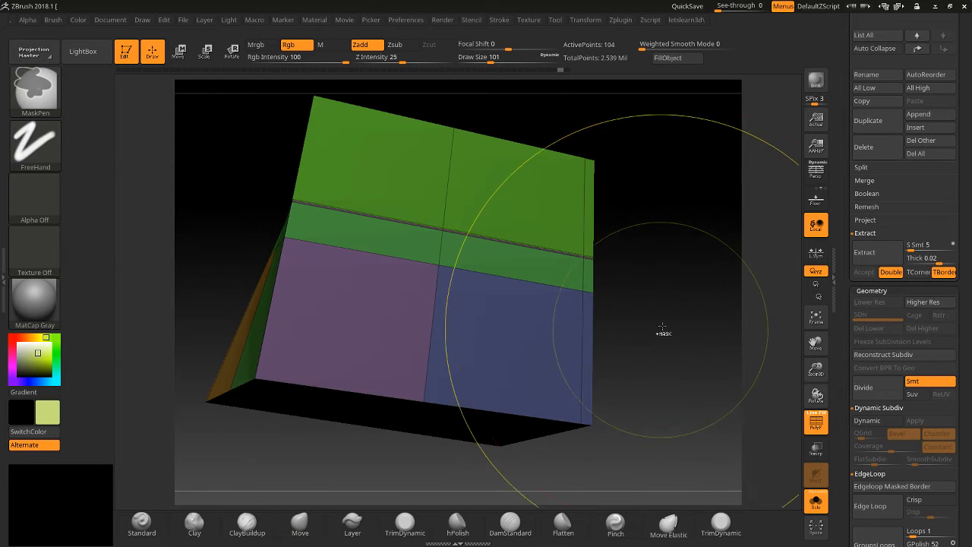
Divide the tapered block twice with the polyframe display off and examine its smoothed edges from several sides.
drag(716, 274, 722, 314)
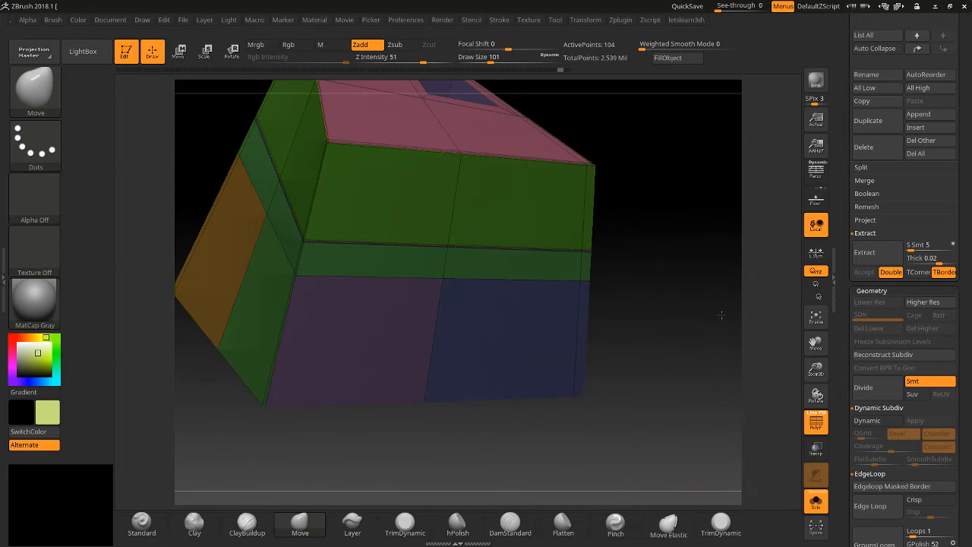
click(864, 387)
drag(668, 347, 662, 306)
click(805, 416)
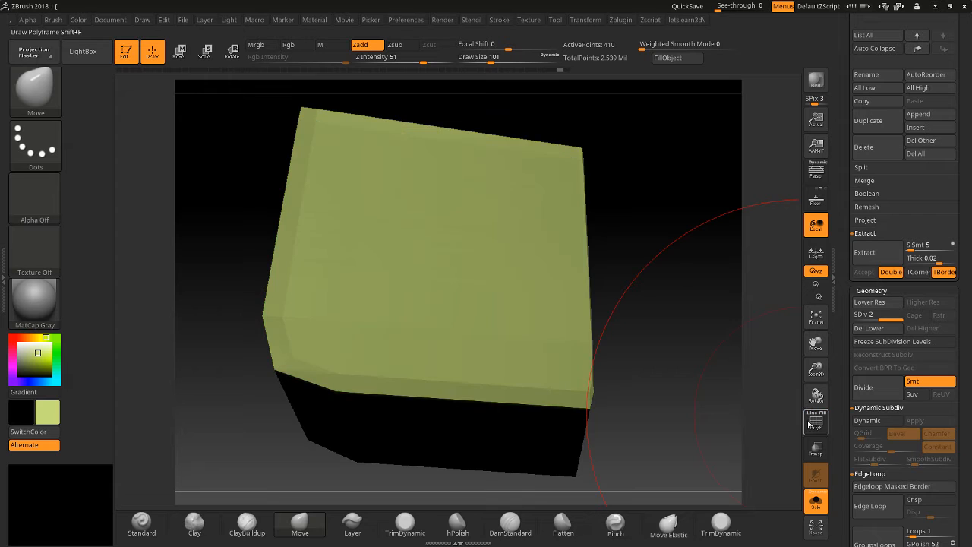
drag(756, 332, 775, 337)
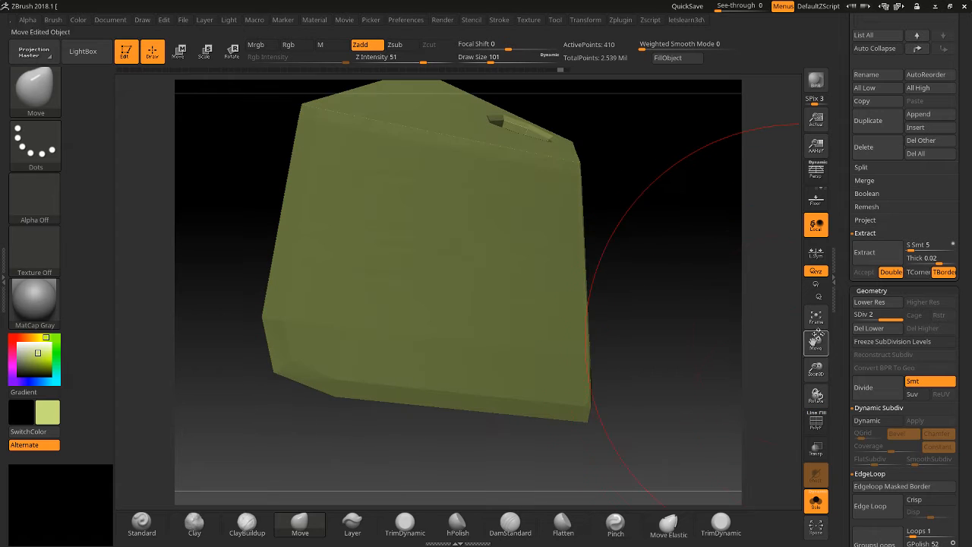
click(863, 387)
drag(726, 260, 710, 317)
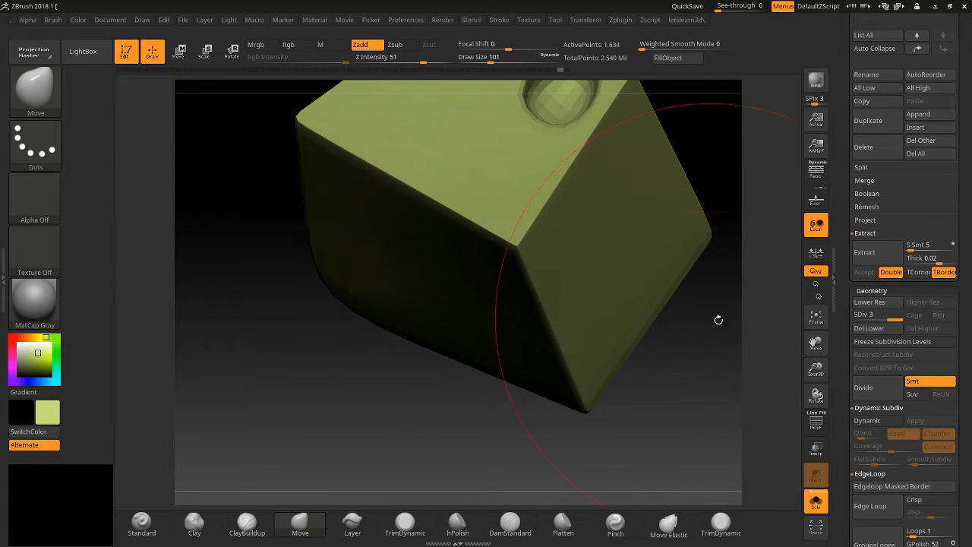
drag(816, 342, 773, 363)
drag(773, 362, 762, 330)
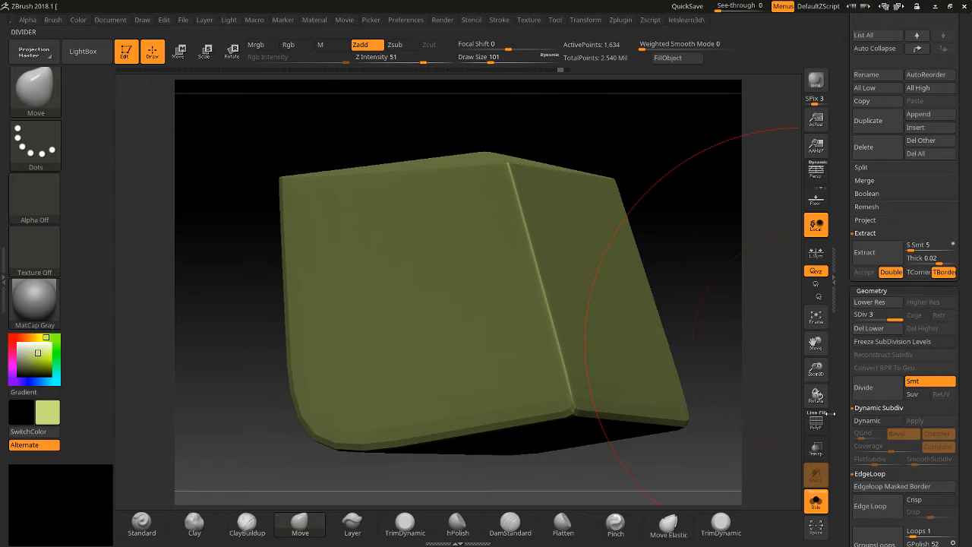
Remove the block's added subdivision levels, view the whole creature head, and isolate and frame the block again.
click(815, 501)
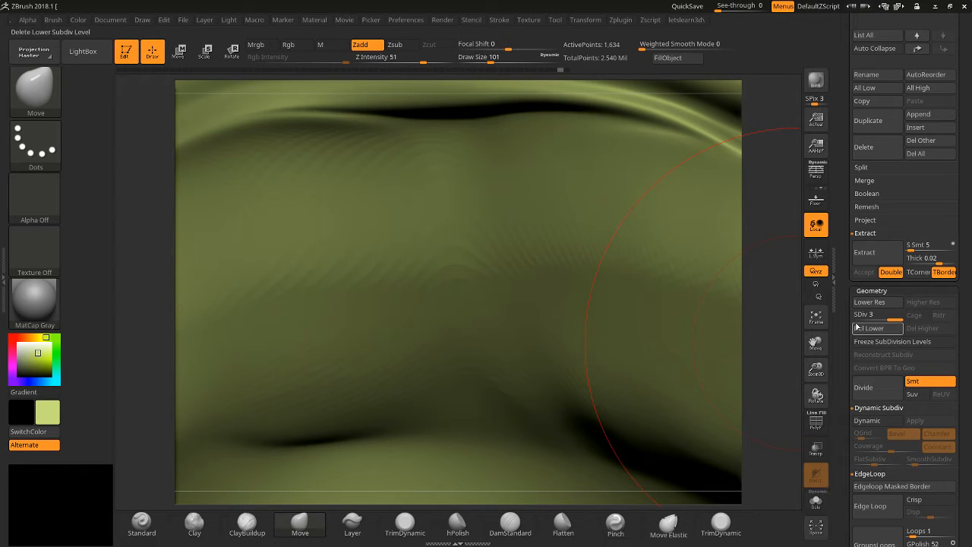
click(866, 328)
click(919, 328)
key(f)
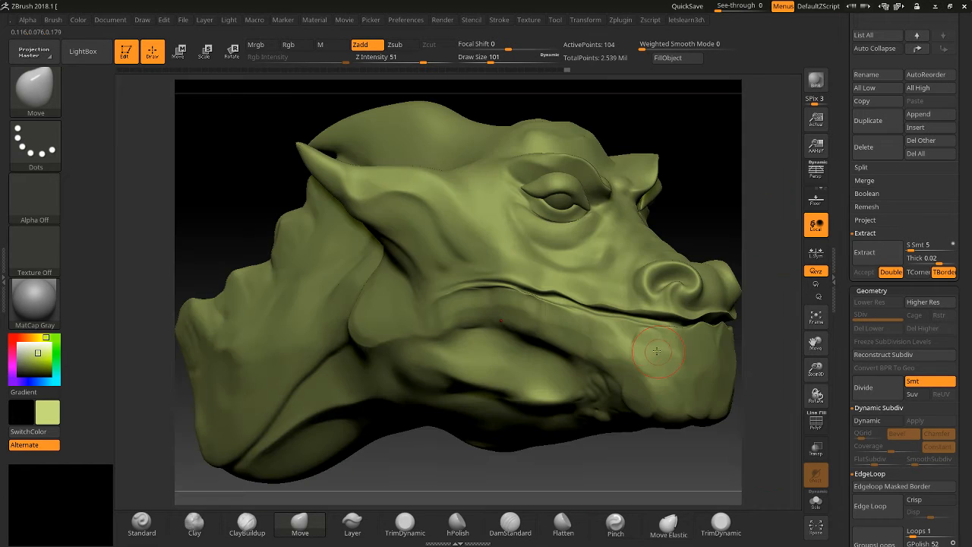
drag(709, 208, 688, 207)
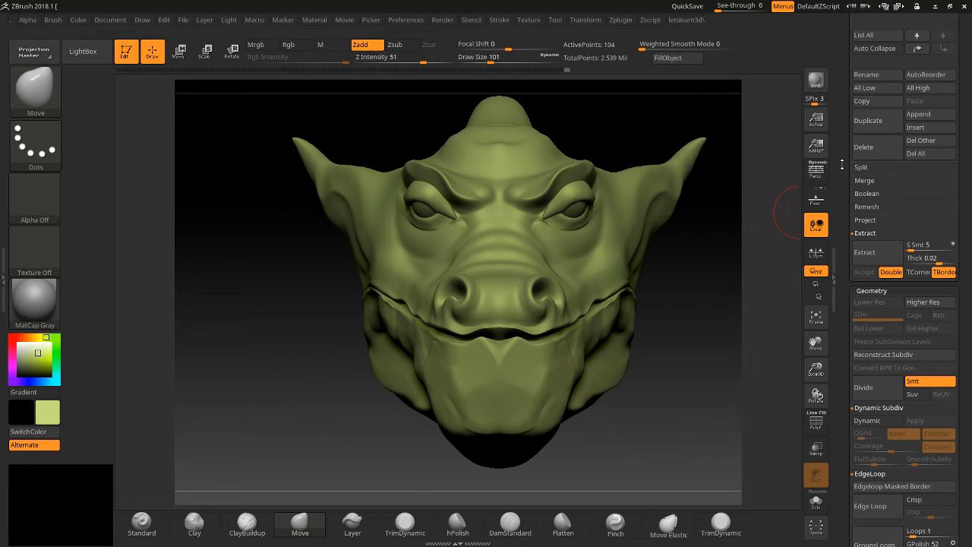
drag(843, 69, 819, 236)
click(816, 501)
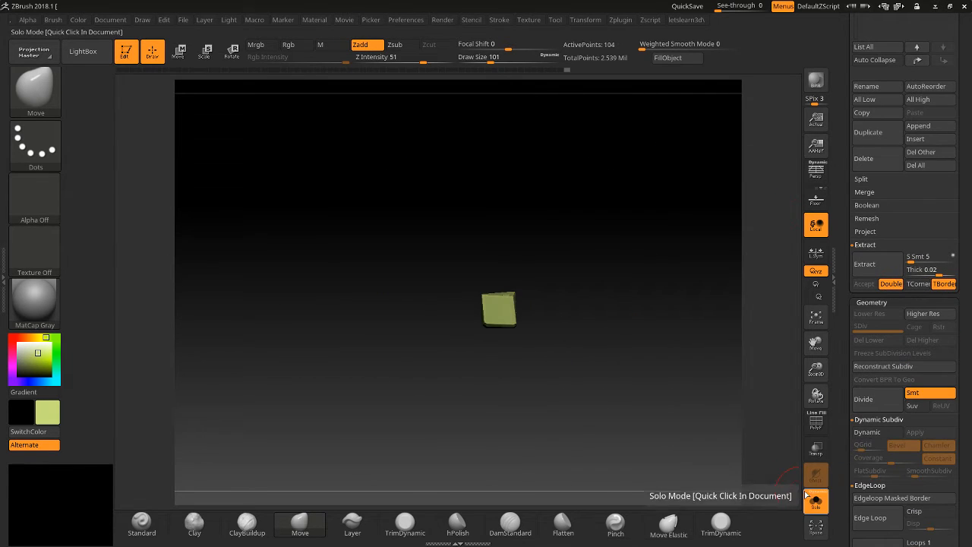
key(f)
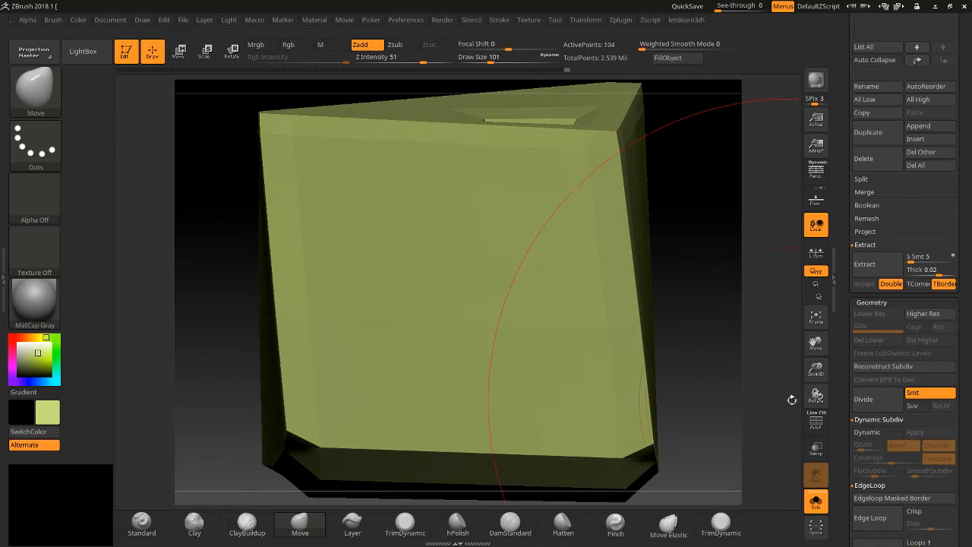
Turn on the polyframe display for the block and reduce the brush's draw size to 17.
mouse_move(816, 370)
mouse_down()
mouse_move(809, 344)
mouse_move(810, 354)
mouse_up()
drag(129, 241, 671, 357)
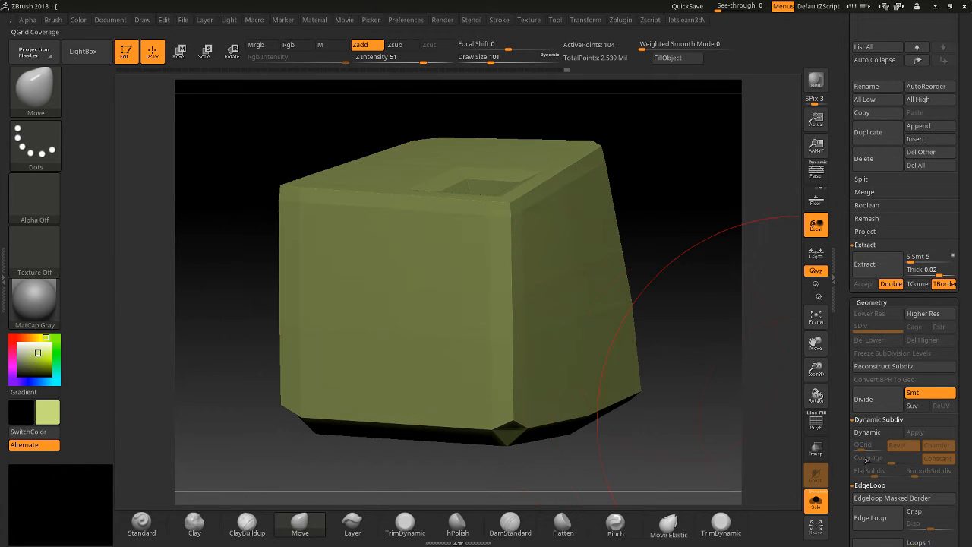
click(815, 422)
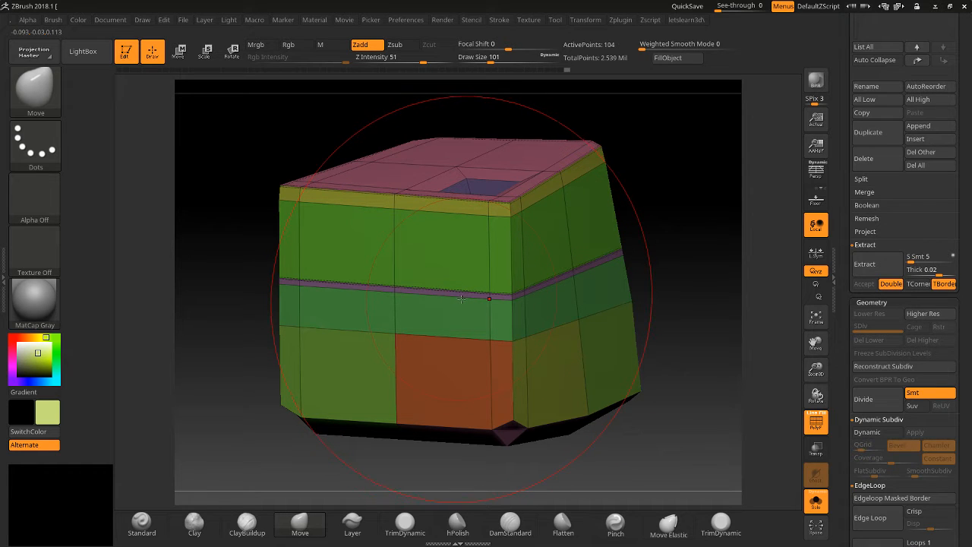
drag(816, 371, 817, 396)
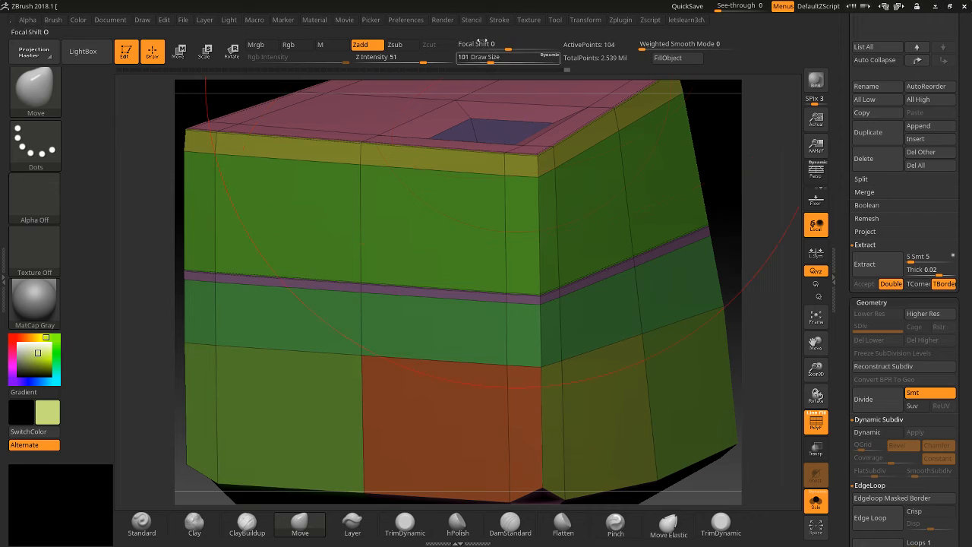
drag(490, 61, 470, 62)
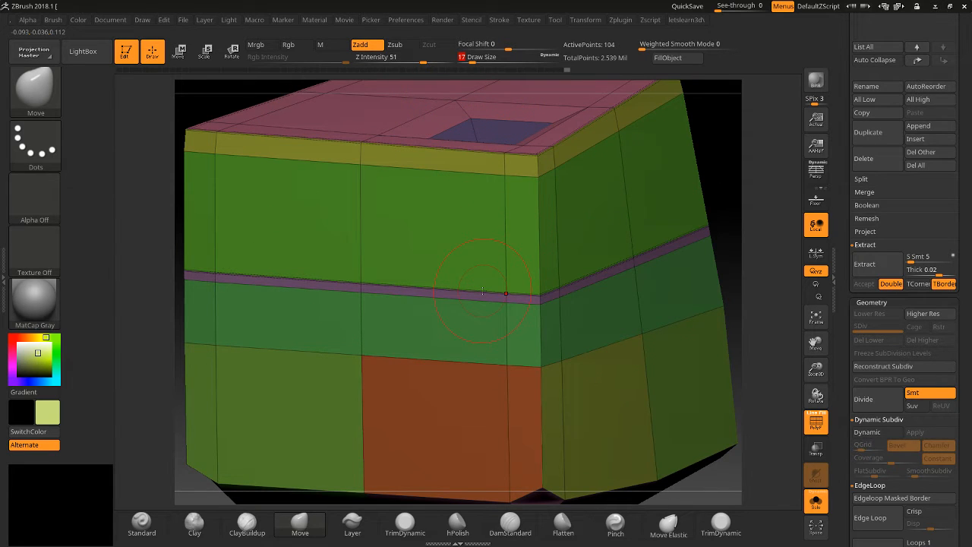
Isolate the upper green band together with the thin purple strip, toggling against the inverse and the full block.
key(ctrl+shift)
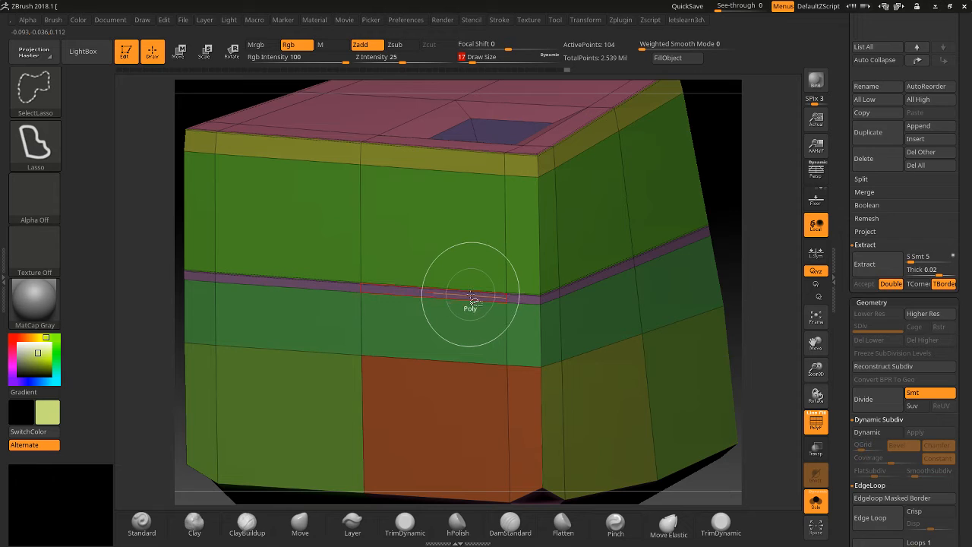
ctrl+shift+click(470, 293)
ctrl+shift+click(471, 294)
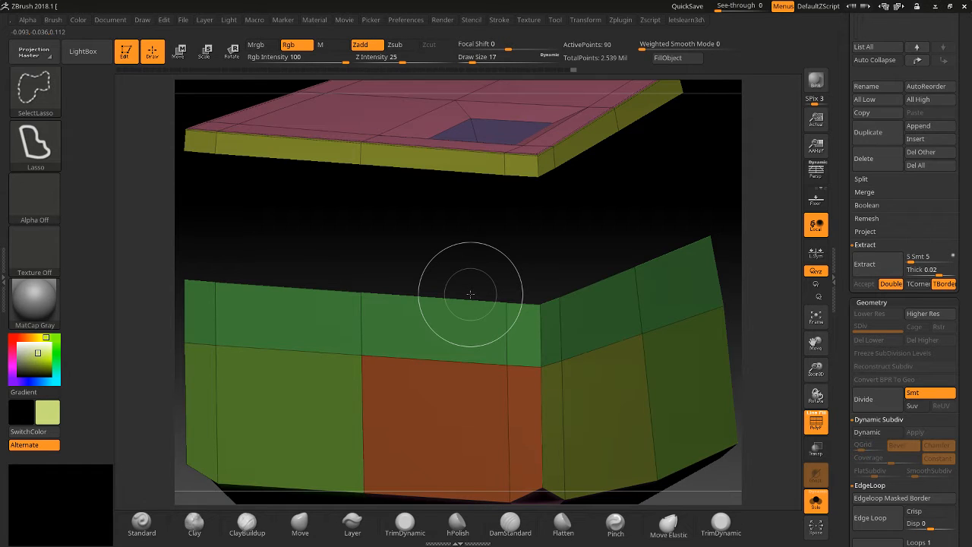
ctrl+shift+click(471, 294)
ctrl+shift+click(471, 294)
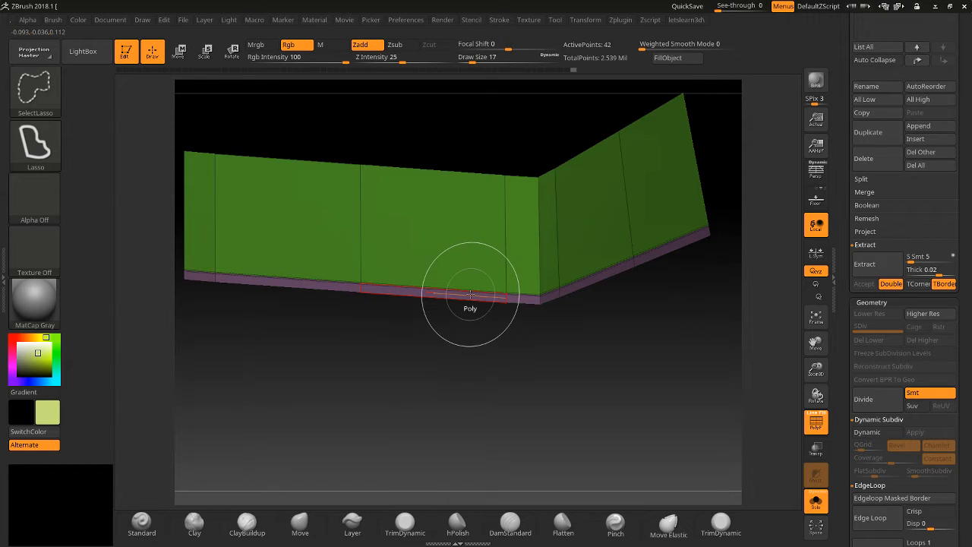
ctrl+shift+click(458, 284)
ctrl+shift+click(461, 278)
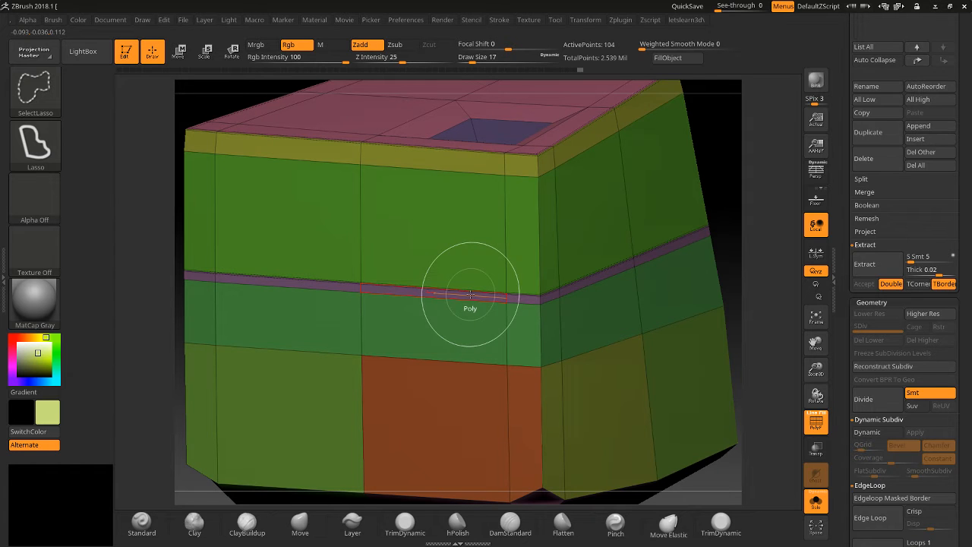
ctrl+shift+click(465, 284)
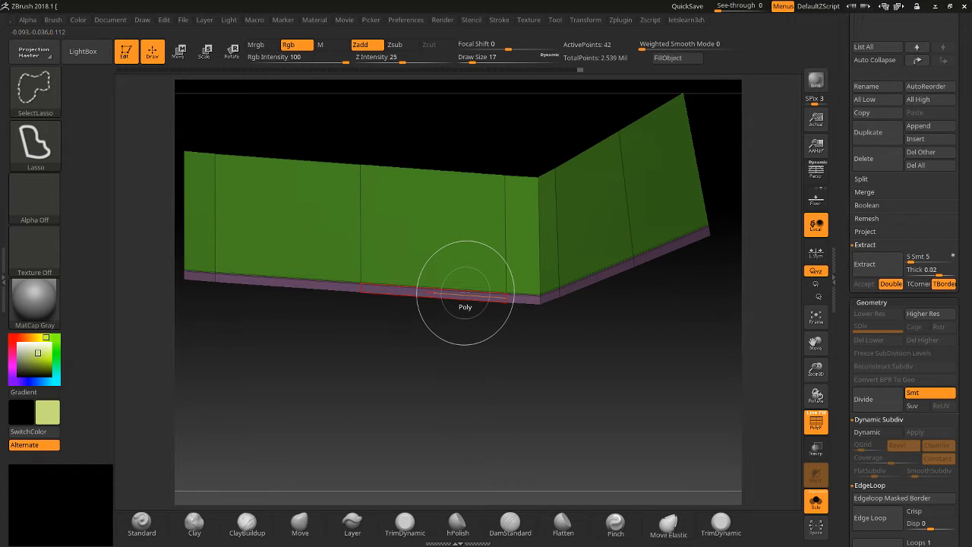
Examine the isolated band from several sides and toggle the visibility of the surrounding faces to check the purple strip's polygroup.
drag(810, 371, 794, 356)
drag(675, 283, 605, 258)
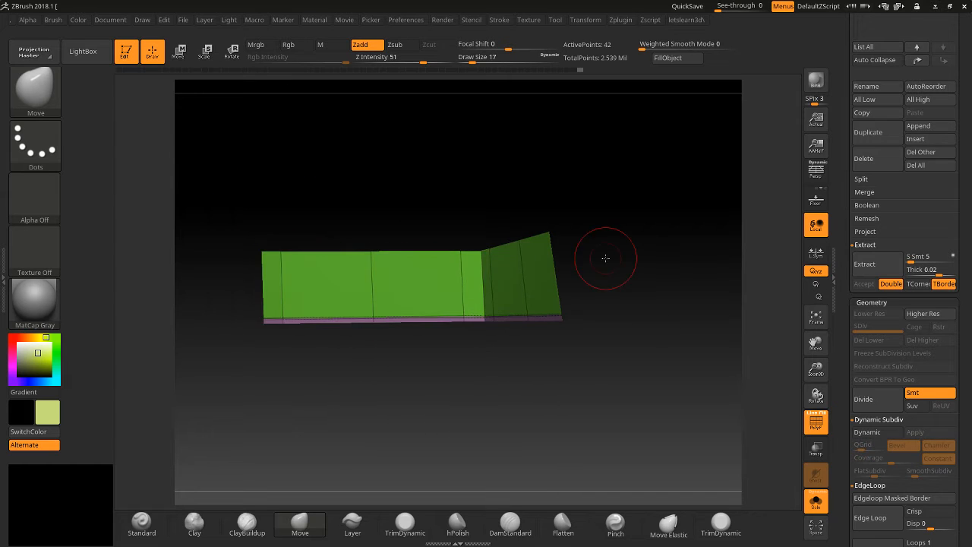
drag(192, 196, 570, 192)
mouse_move(268, 171)
ctrl+mouse_down()
mouse_move(653, 293)
mouse_move(734, 282)
ctrl+mouse_up()
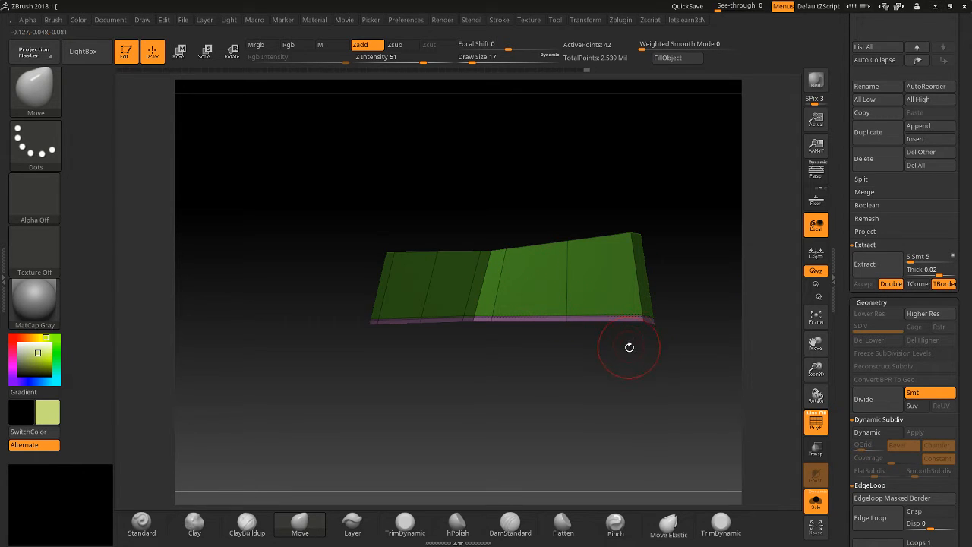
drag(526, 335, 607, 397)
drag(818, 371, 814, 425)
drag(620, 416, 601, 372)
key(ctrl+shift)
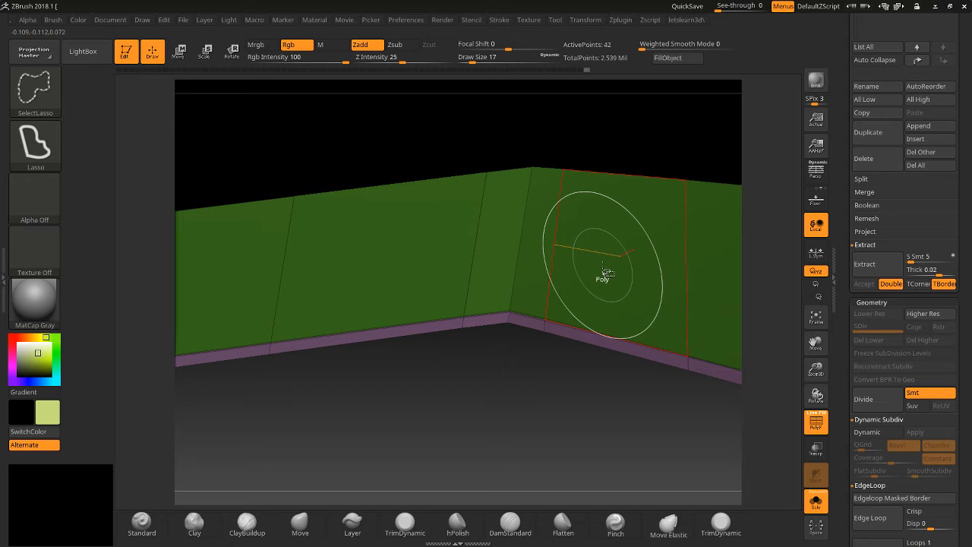
ctrl+shift+click(594, 339)
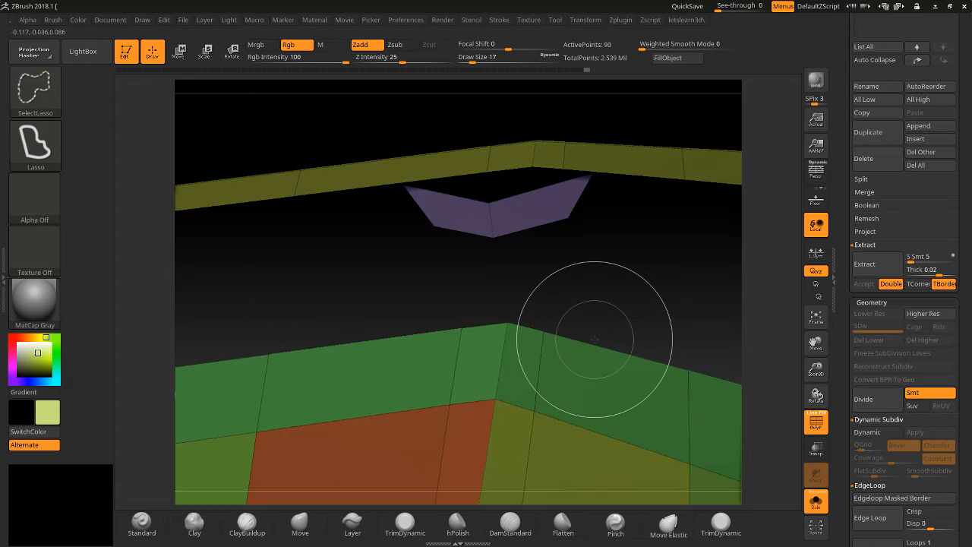
ctrl+shift+click(588, 333)
ctrl+shift+click(594, 340)
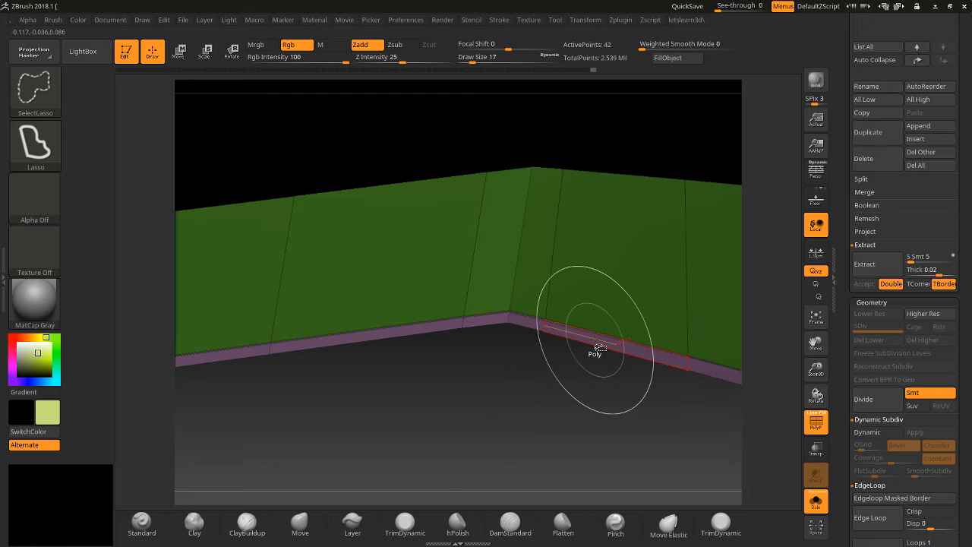
ctrl+shift+click(596, 341)
ctrl+shift+click(595, 340)
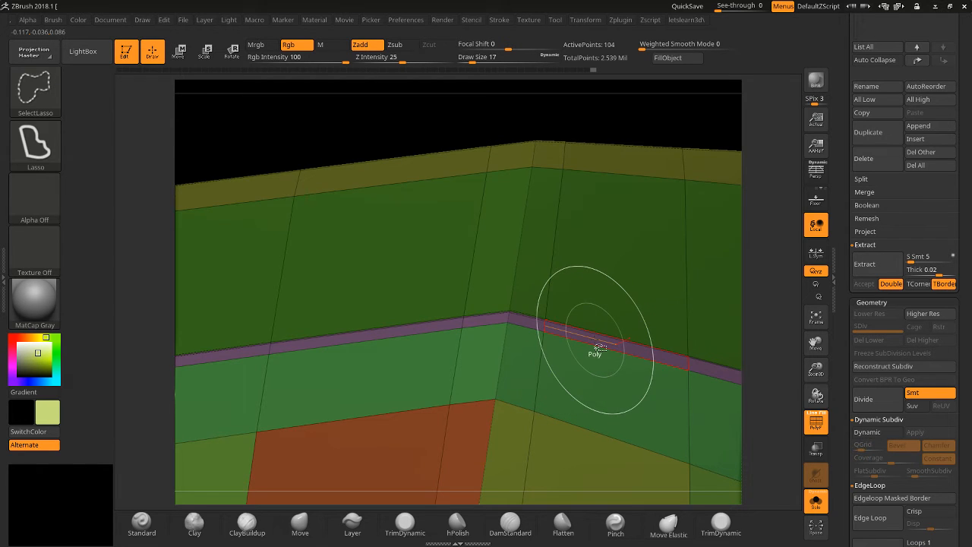
ctrl+shift+click(598, 283)
ctrl+shift+click(597, 283)
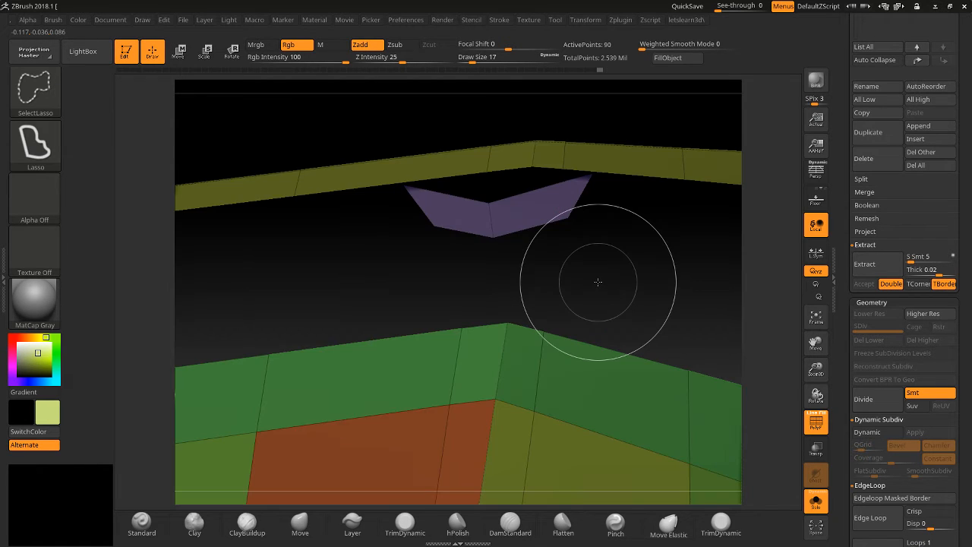
ctrl+shift+click(597, 283)
ctrl+shift+click(589, 286)
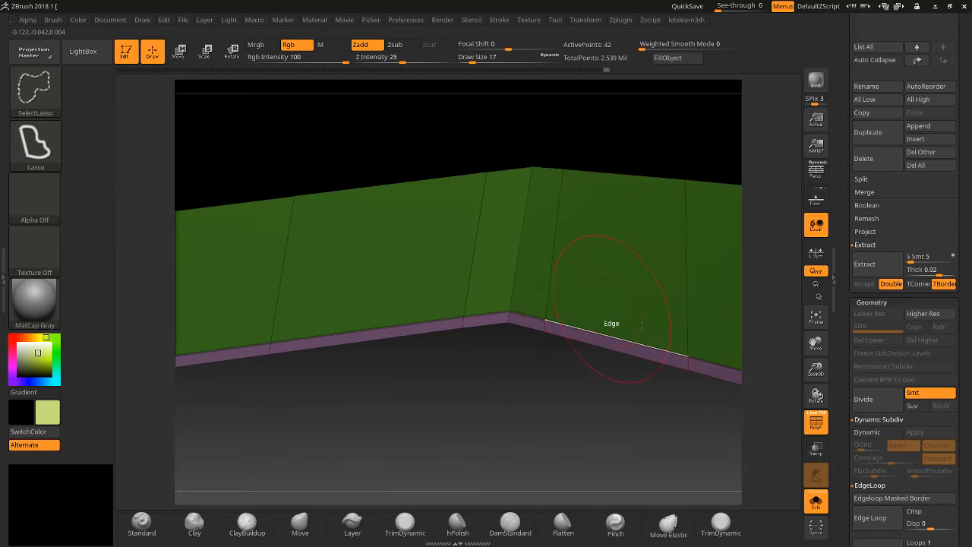
Hide the green faces of the isolated band with SelectLasso so that only the thin purple strip remains.
drag(828, 376, 739, 347)
drag(805, 371, 571, 306)
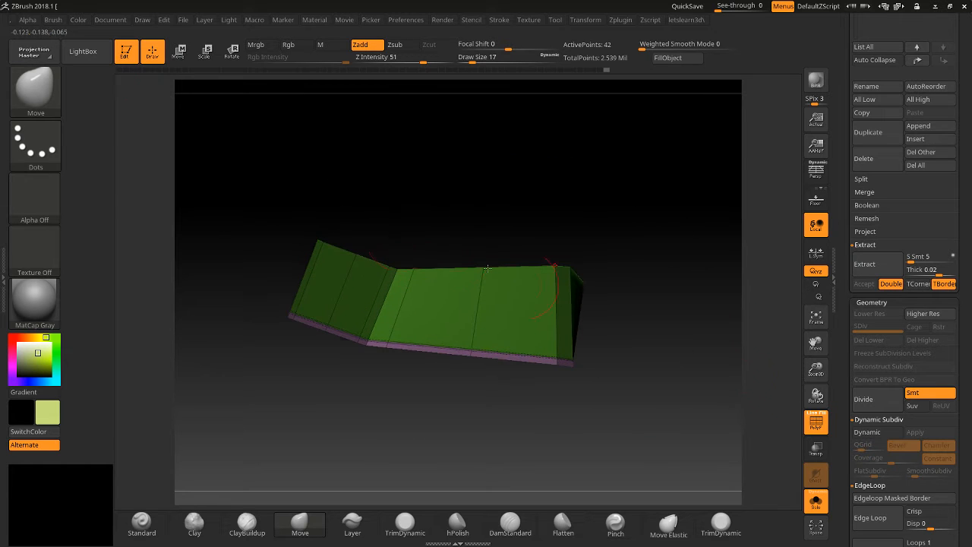
drag(402, 202, 253, 198)
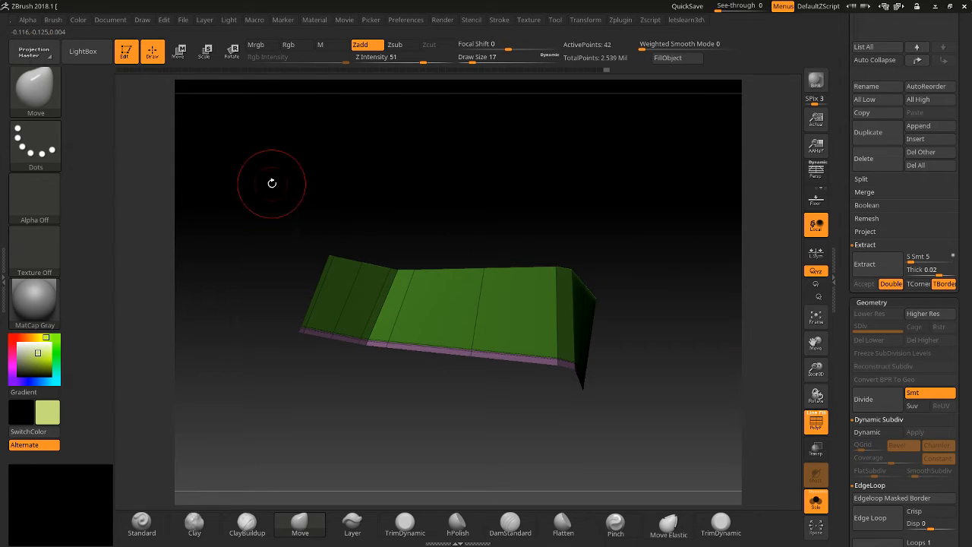
mouse_move(280, 173)
ctrl+alt+shift+mouse_down()
mouse_move(636, 341)
mouse_move(680, 301)
ctrl+alt+shift+mouse_up()
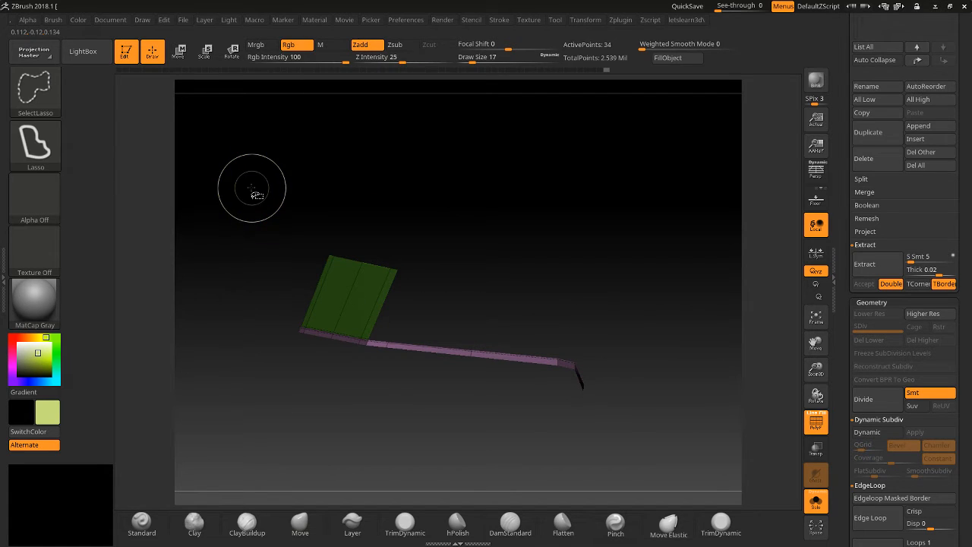
mouse_move(259, 250)
ctrl+alt+shift+mouse_down()
mouse_move(311, 296)
mouse_move(395, 305)
mouse_move(514, 235)
mouse_move(505, 228)
ctrl+alt+shift+mouse_up()
mouse_move(599, 256)
mouse_down()
mouse_move(536, 258)
mouse_move(506, 271)
mouse_move(581, 276)
mouse_move(592, 267)
mouse_up()
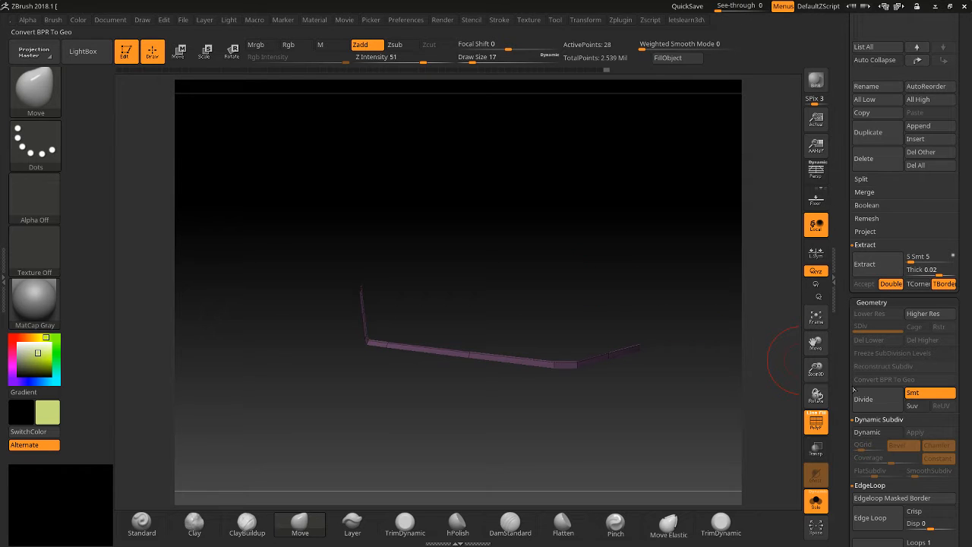
Apply Panel Loops to the isolated purple strip, show the whole block again, and inspect the seam.
drag(854, 388, 863, 292)
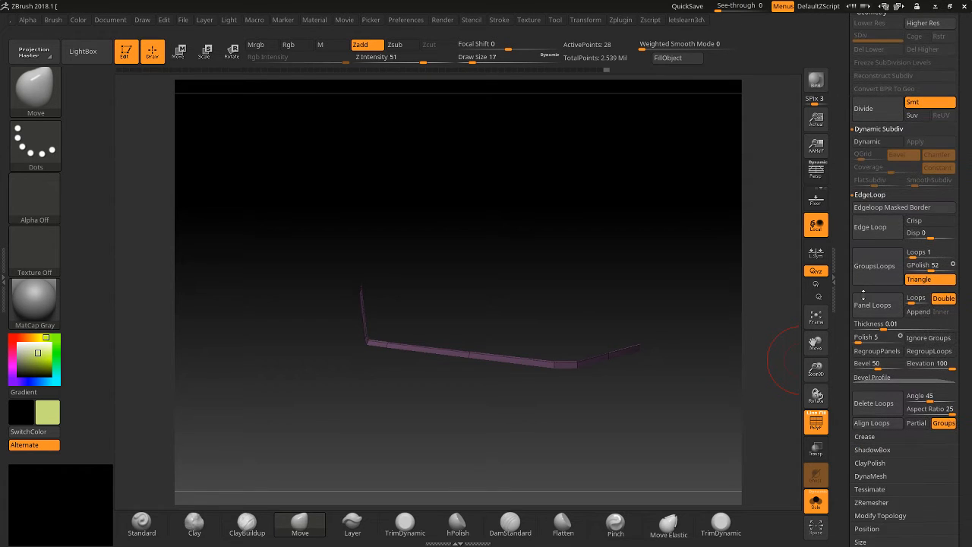
click(869, 307)
drag(756, 382, 746, 410)
key(ctrl+shift)
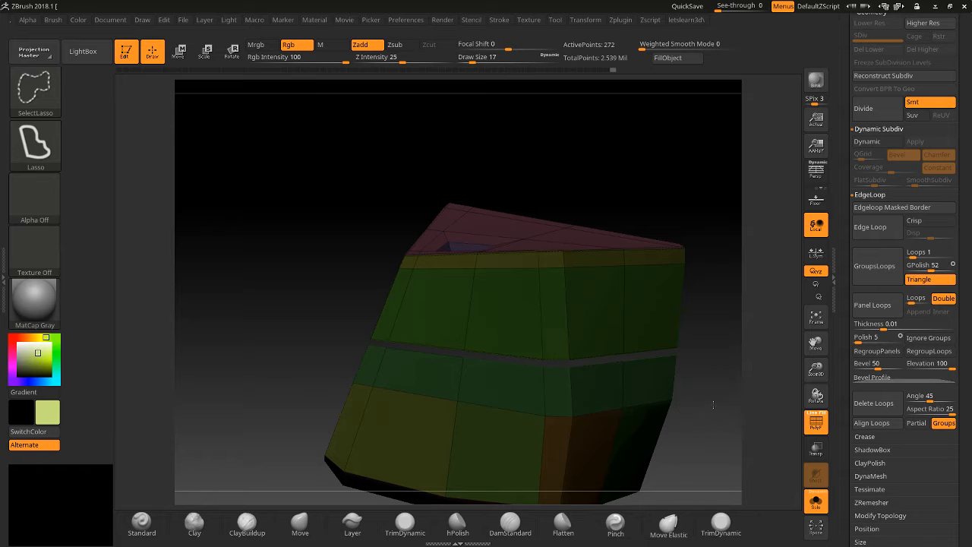
ctrl+click(714, 403)
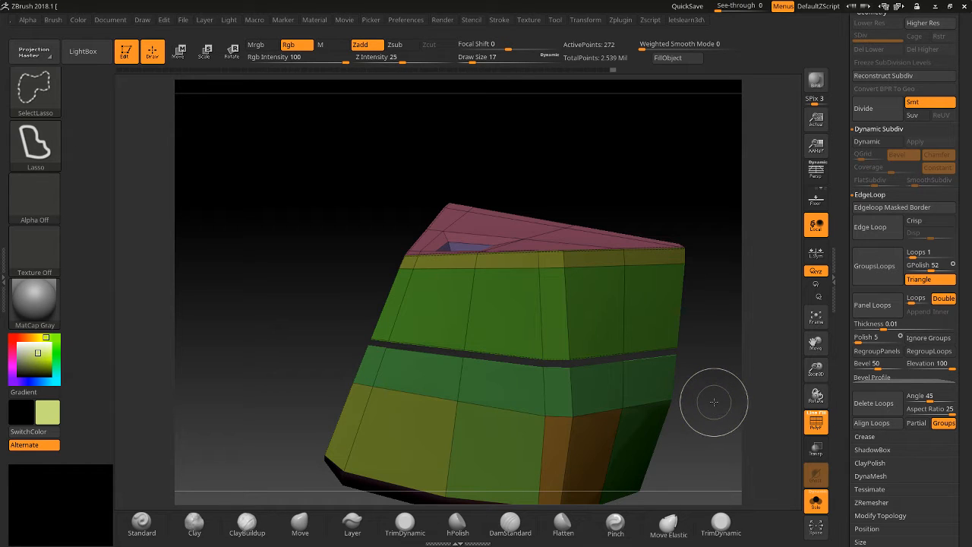
mouse_move(817, 371)
mouse_down()
mouse_move(816, 355)
mouse_move(817, 368)
mouse_move(759, 318)
mouse_up()
drag(816, 395, 768, 410)
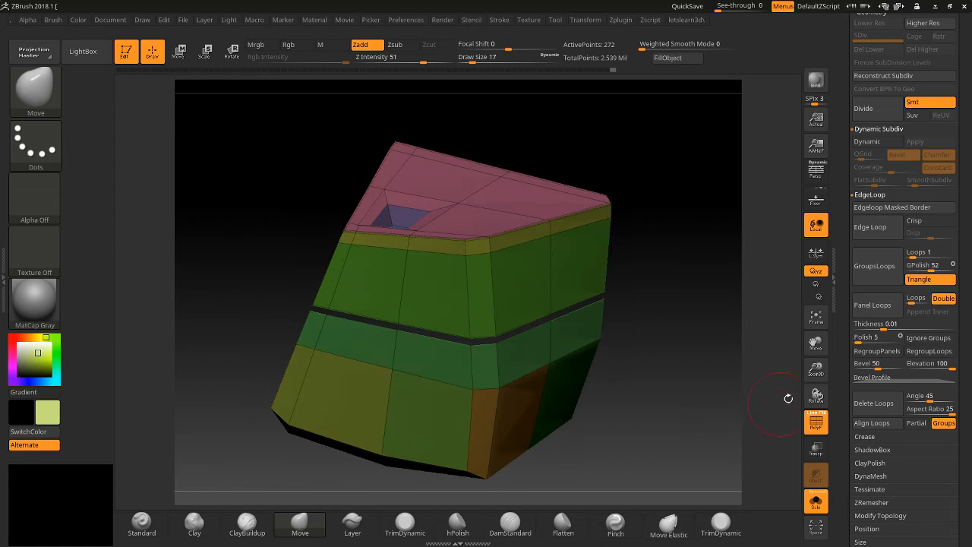
Inspect the panelled seam, undo the Panel Loops on the purple strip, and show the whole block again.
drag(824, 365, 824, 425)
drag(255, 309, 289, 265)
drag(816, 365, 803, 322)
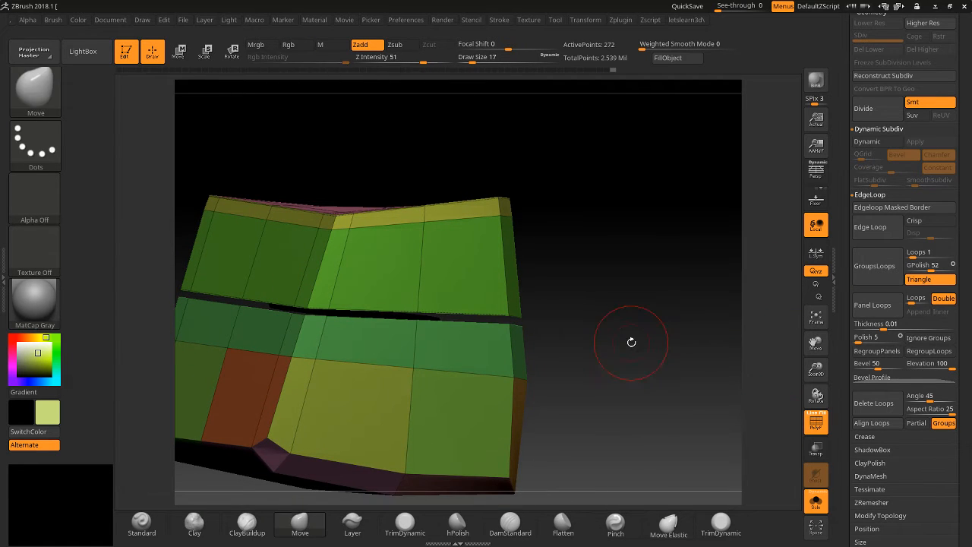
ctrl+shift+click(631, 342)
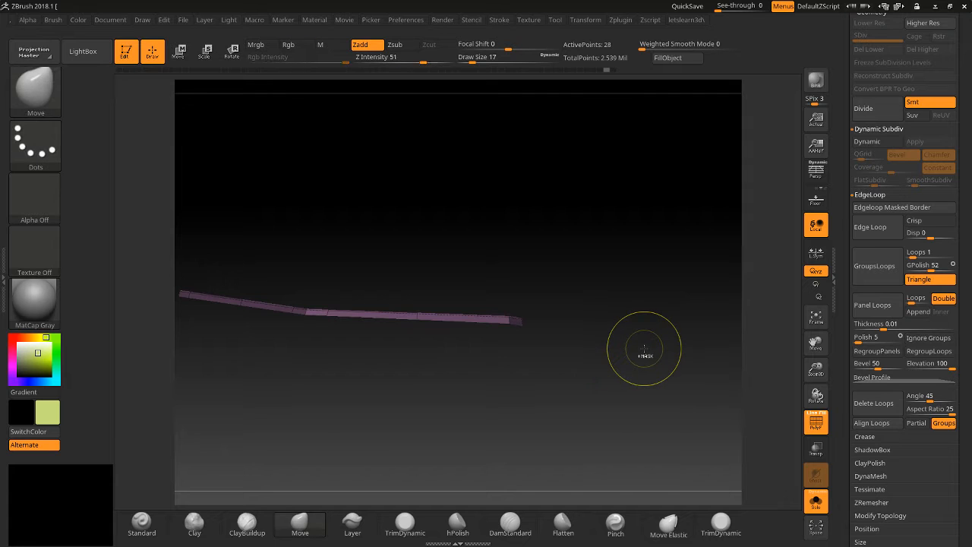
ctrl+shift+click(643, 348)
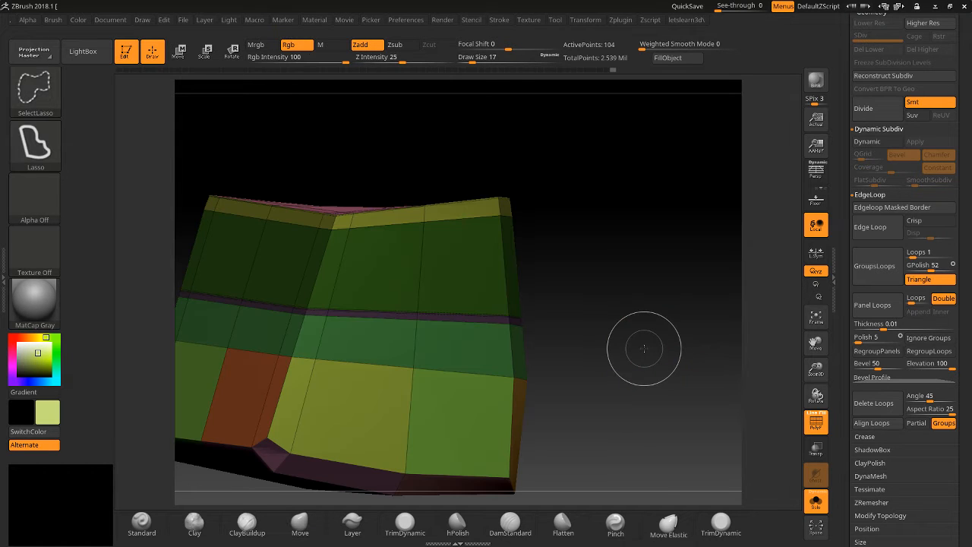
Try pulling the block's corner beside the purple strip with the Move brush under alternating inverted masks, undoing each pull.
ctrl+click(643, 347)
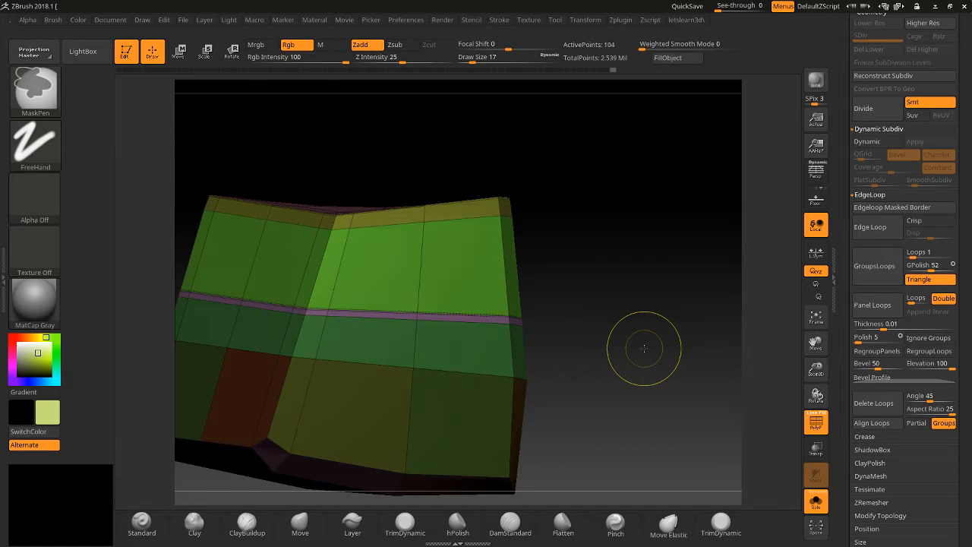
drag(512, 331, 590, 328)
key(ctrl+z)
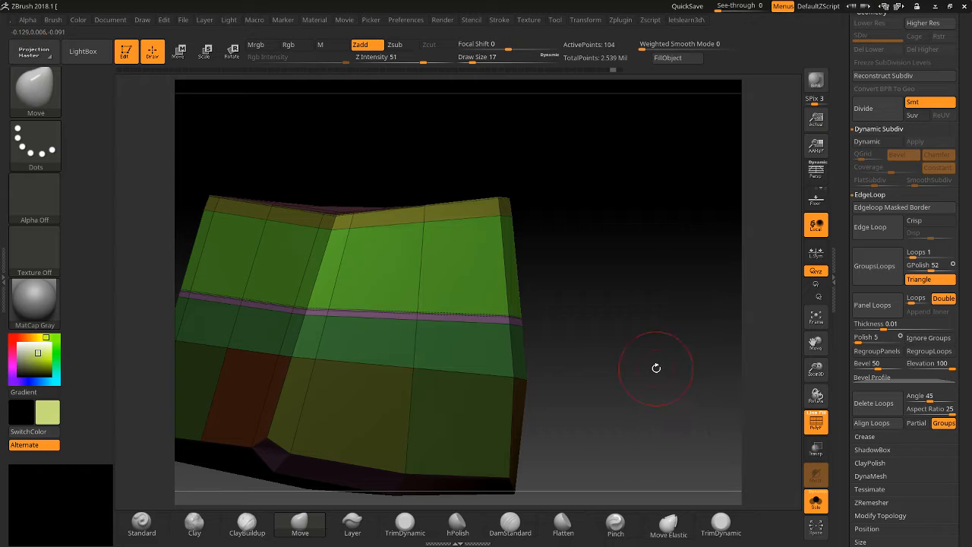
ctrl+click(601, 387)
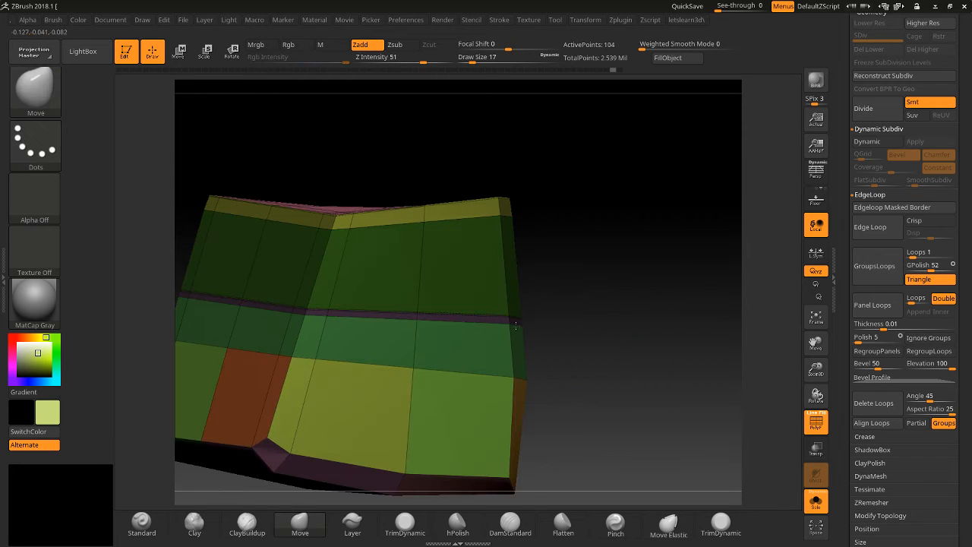
drag(495, 380, 506, 380)
key(ctrl+z)
ctrl+click(643, 373)
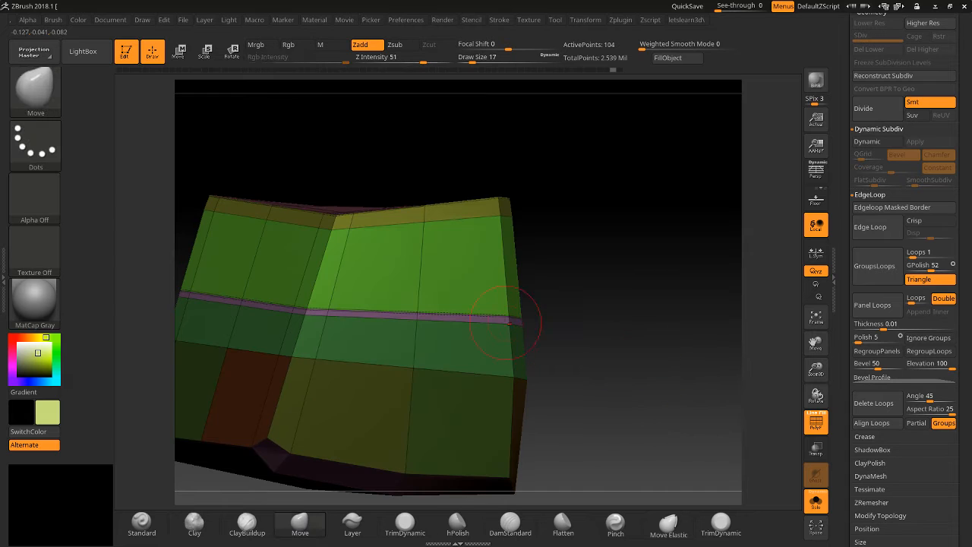
drag(521, 337, 685, 342)
key(ctrl+z)
Isolate the green band with the purple strip, hide its green faces, invert the strip's mask and show the whole block.
ctrl+shift+click(490, 322)
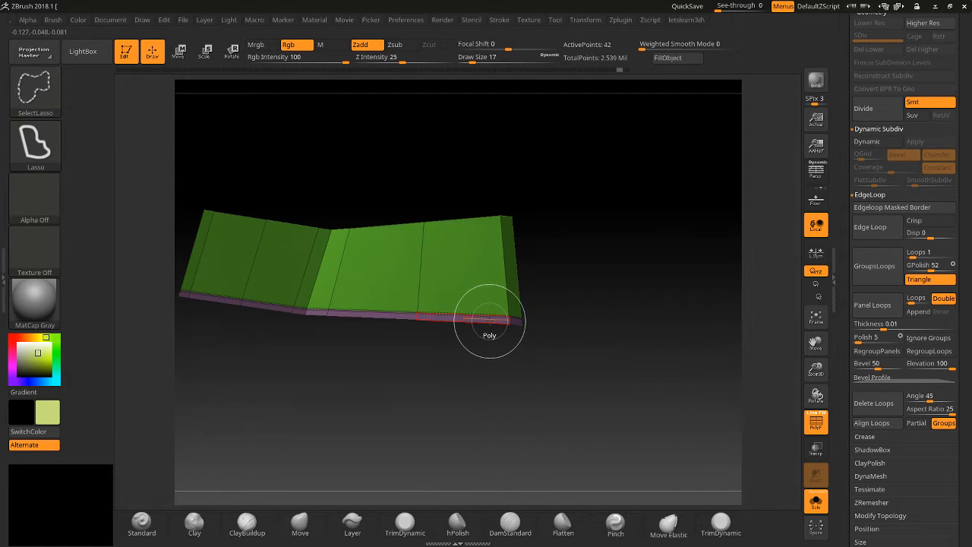
ctrl+shift+click(490, 322)
ctrl+shift+drag(720, 341, 731, 347)
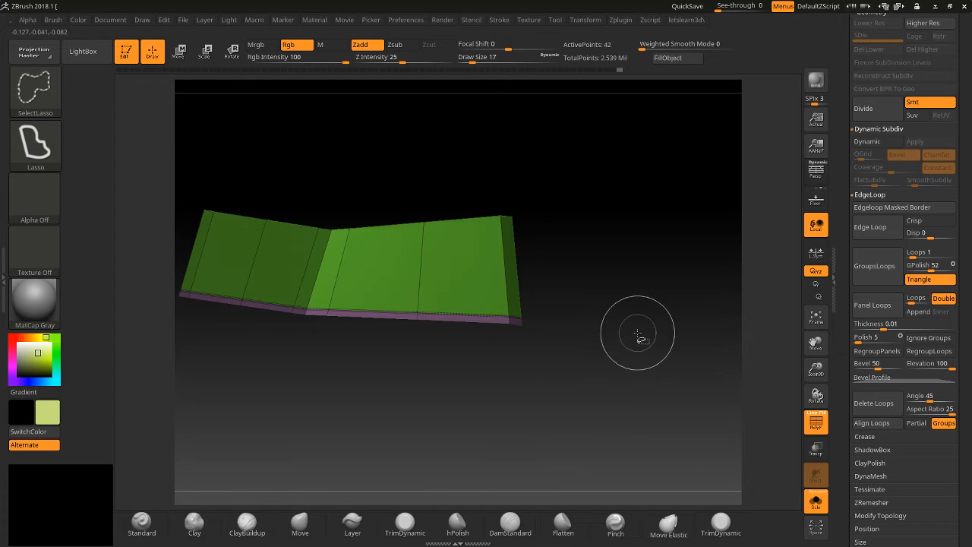
drag(816, 371, 845, 362)
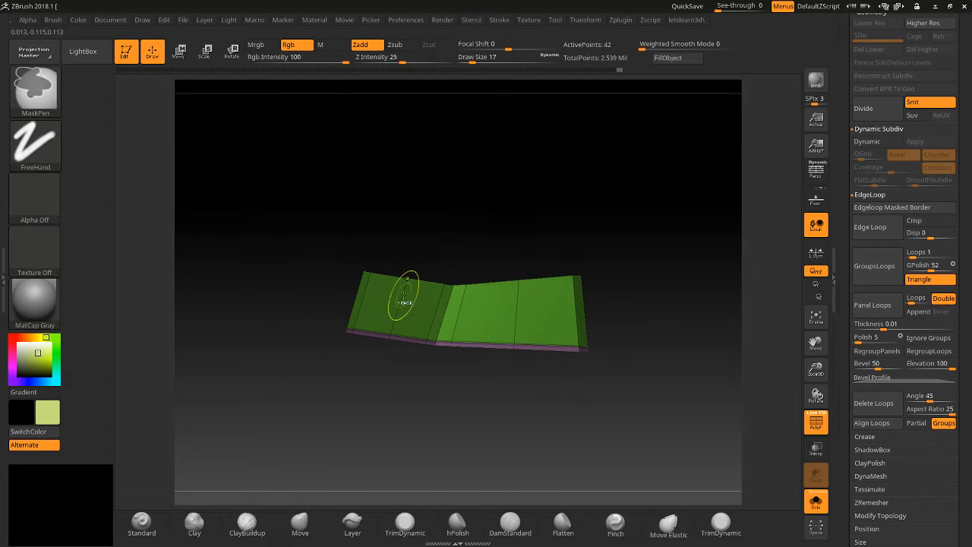
mouse_move(279, 202)
ctrl+alt+shift+mouse_down()
mouse_move(507, 328)
mouse_move(604, 302)
ctrl+alt+shift+mouse_up()
mouse_move(293, 265)
ctrl+alt+shift+mouse_down()
mouse_move(445, 282)
mouse_move(451, 265)
ctrl+alt+shift+mouse_up()
ctrl+click(678, 351)
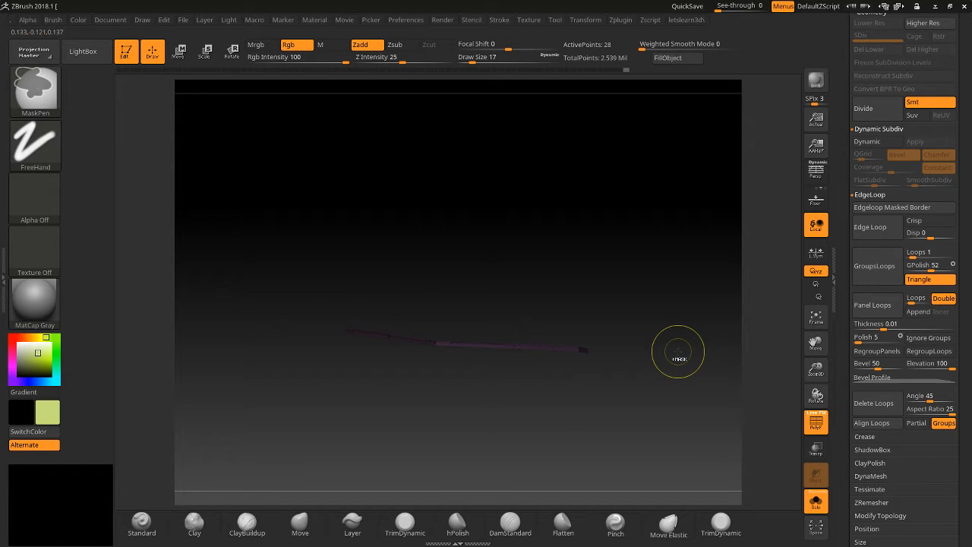
ctrl+shift+click(678, 353)
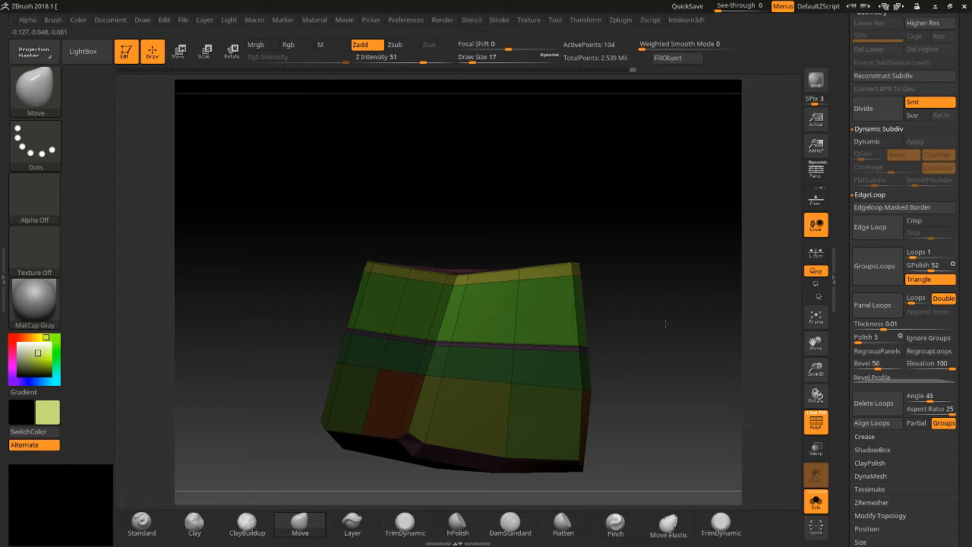
Toggle between strip and full block, try pulling the purple strip's corner outward with the Move brush, and undo the pull.
ctrl+shift+click(683, 343)
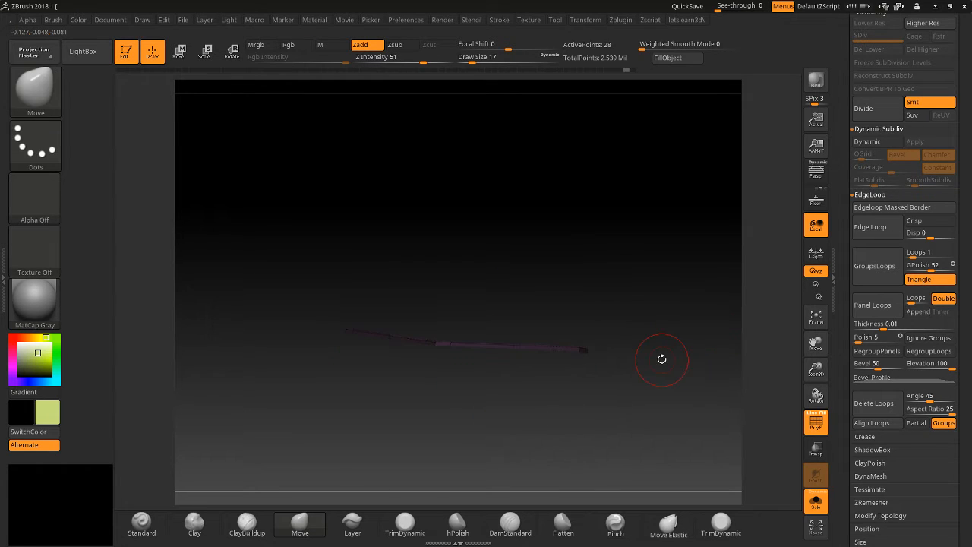
ctrl+shift+click(660, 359)
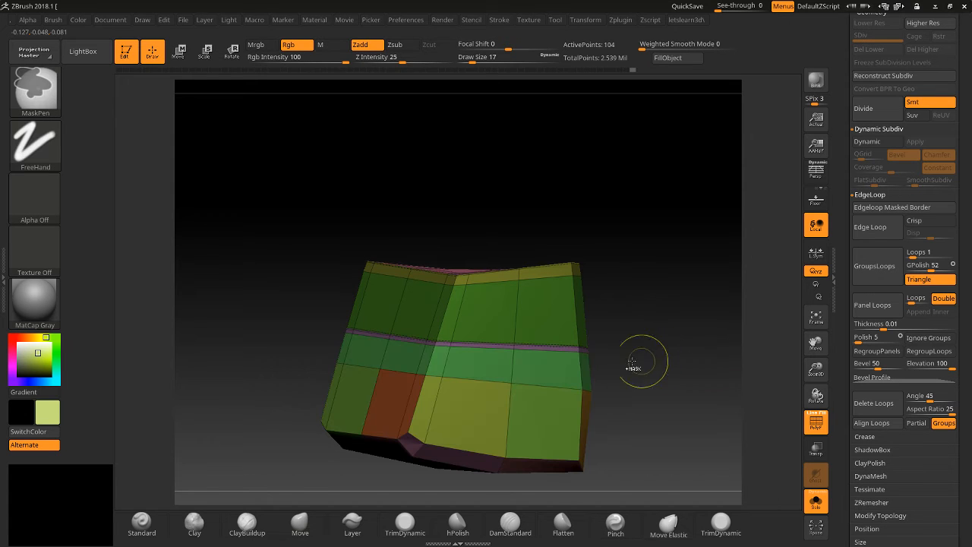
drag(573, 350, 645, 346)
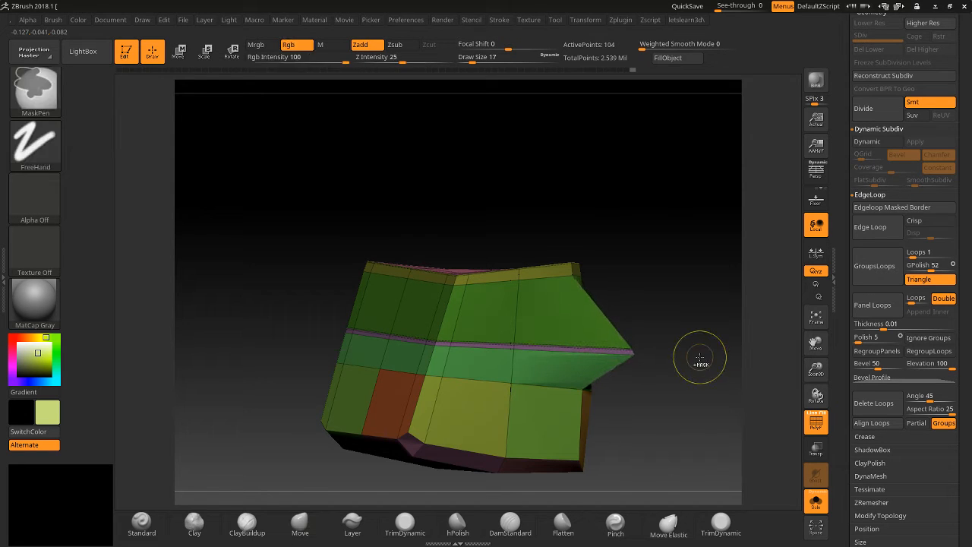
key(ctrl+z)
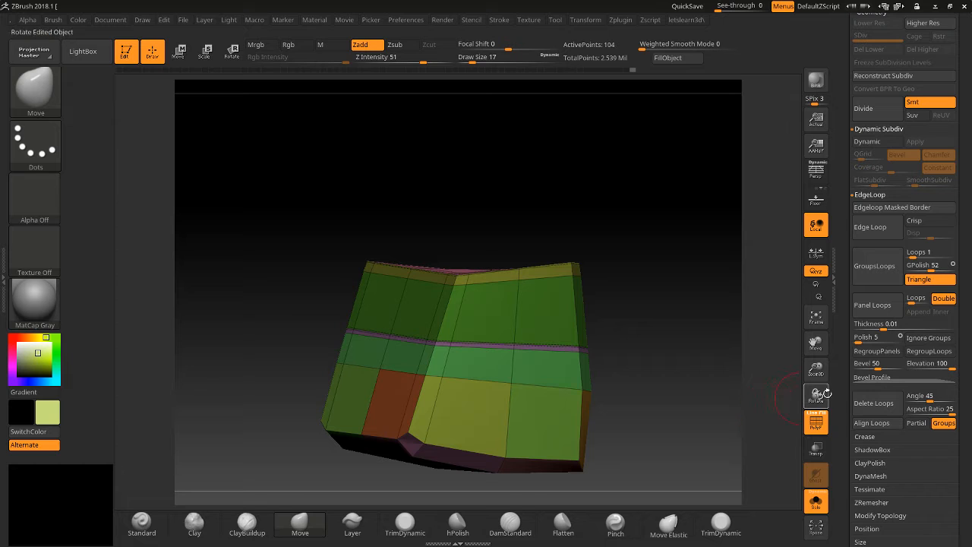
Try Panel Loops on the whole block at thickness 0.01, inspect the shape, and undo it.
click(870, 305)
drag(734, 380, 701, 415)
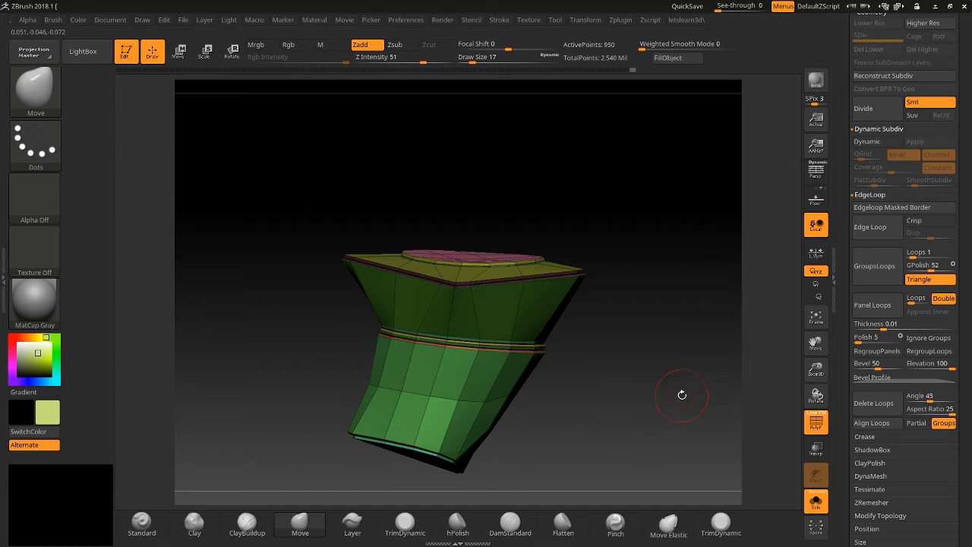
key(ctrl+z)
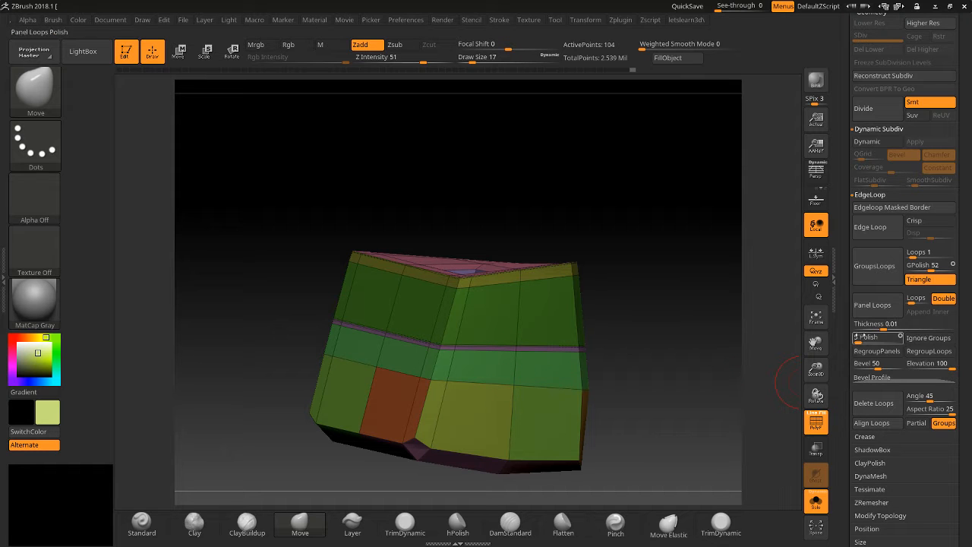
Apply Panel Loops at thickness 0.01 again, add a second pass at thickness 0.03393, and undo both passes.
click(873, 307)
drag(814, 369, 608, 367)
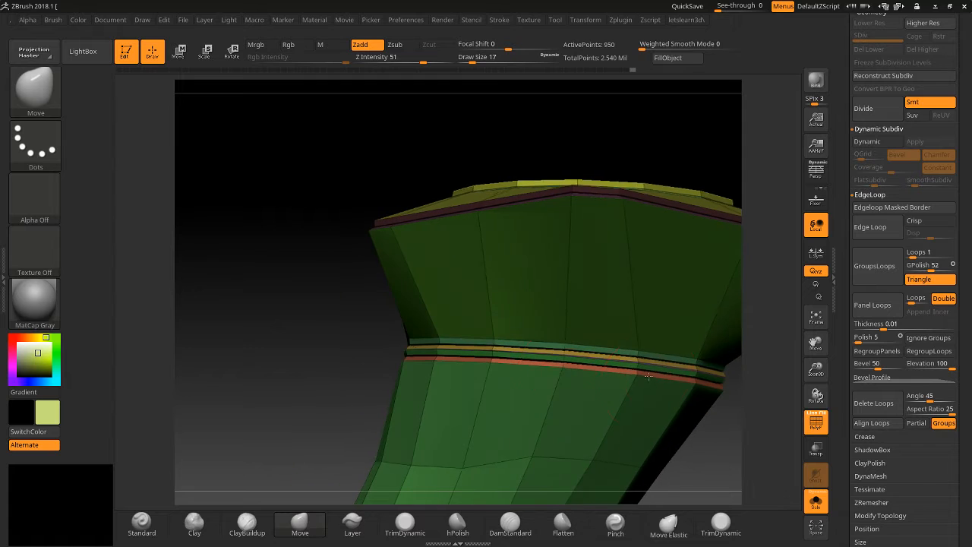
drag(856, 323, 867, 324)
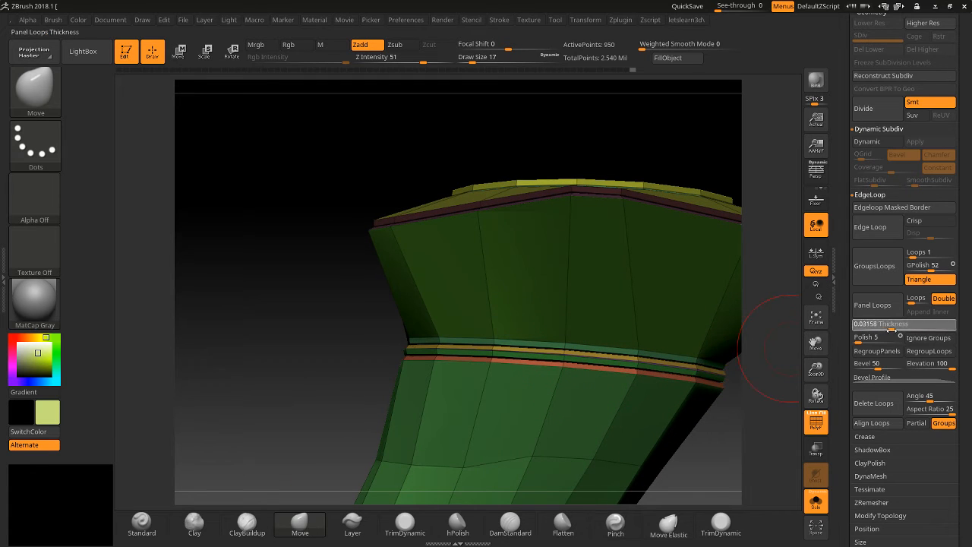
click(875, 306)
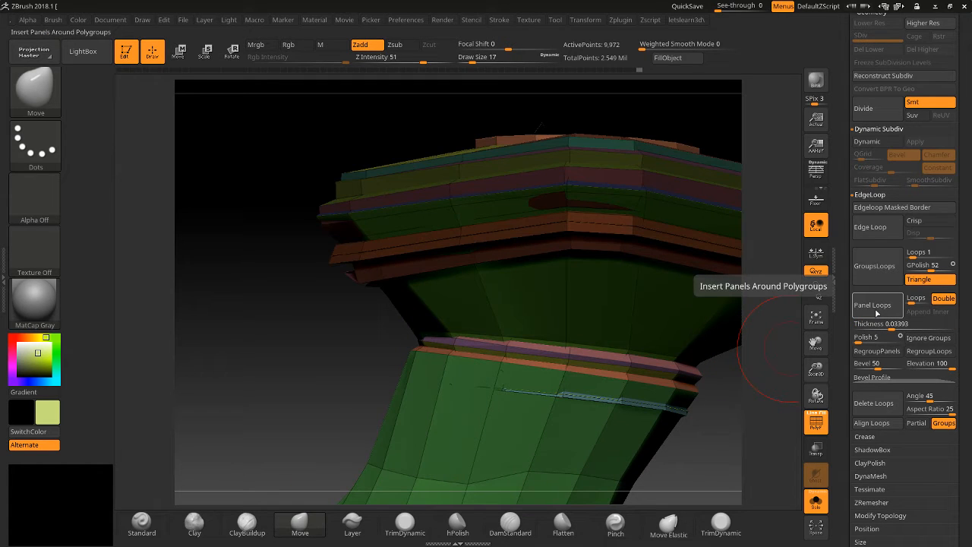
key(ctrl+z)
key(ctrl+z)
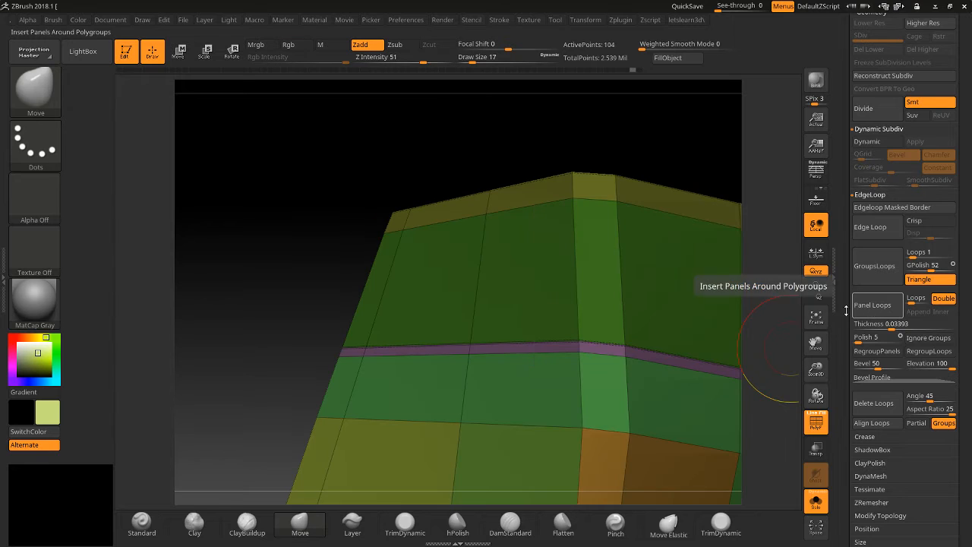
Try Panel Loops on the whole block with the thickness raised to 1.98832, and undo it.
drag(892, 328, 935, 327)
click(876, 311)
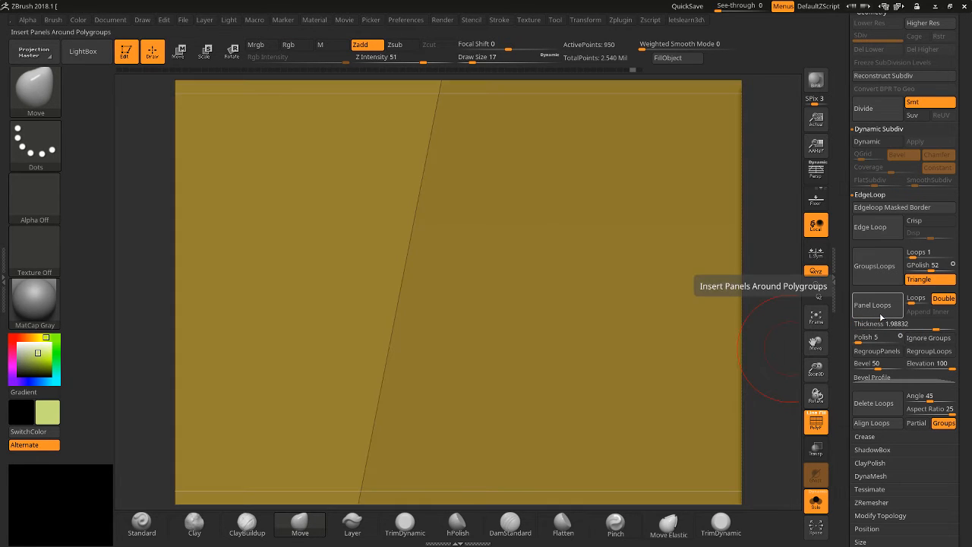
drag(794, 326, 540, 3)
key(ctrl+z)
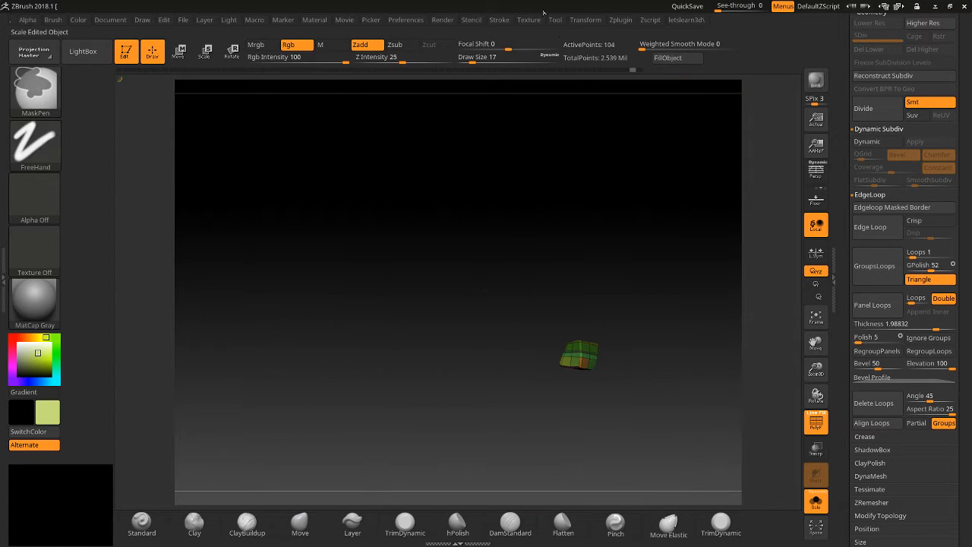
Set the panel thickness to 0.00206, bevel to 74 and elevation to -70, test Panel Loops on the block, and undo it.
drag(798, 358, 697, 302)
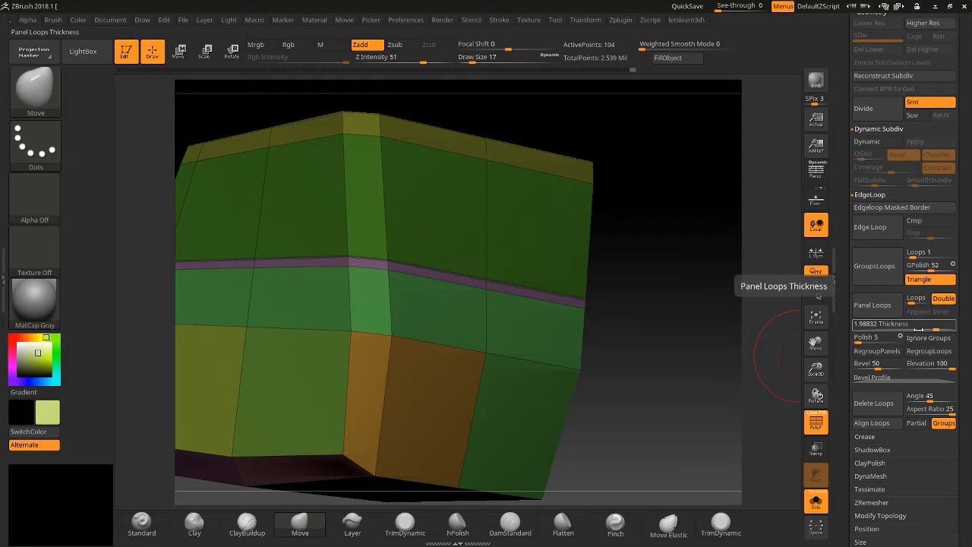
click(888, 324)
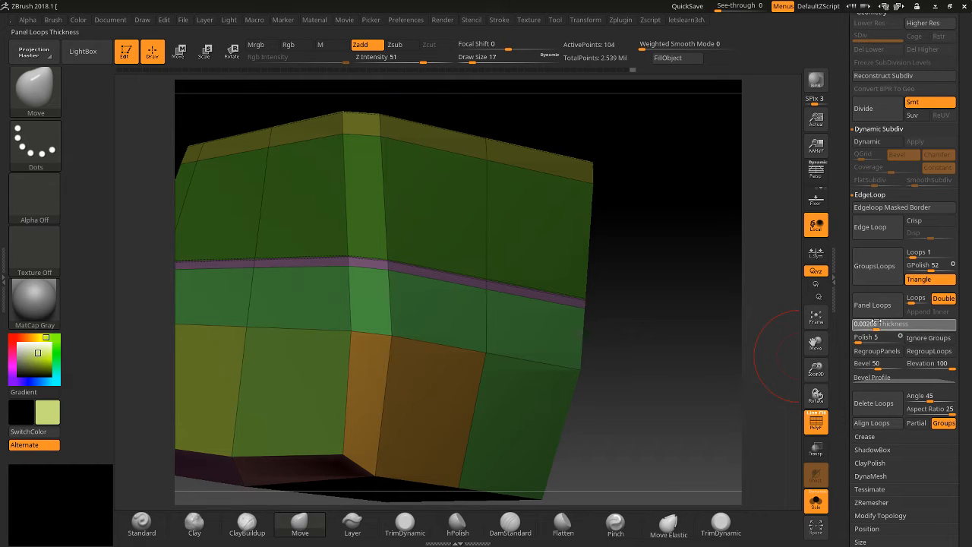
drag(880, 364, 907, 363)
click(871, 304)
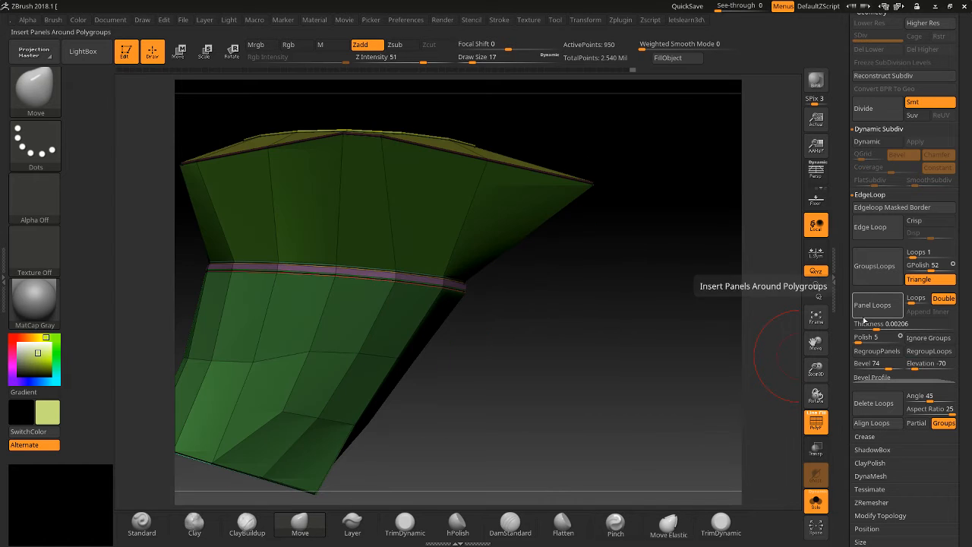
drag(744, 316, 724, 312)
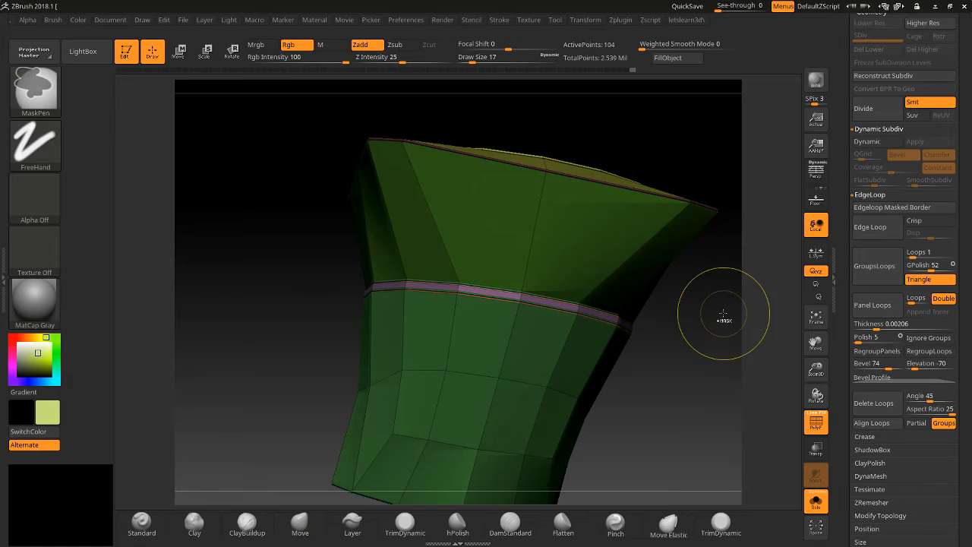
key(ctrl+z)
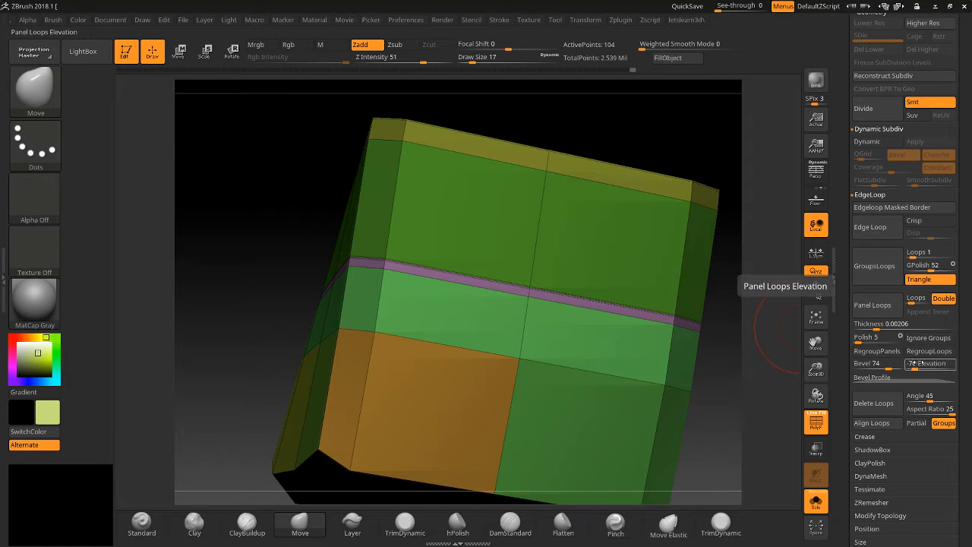
Try Panel Loops on the block with the elevation set to -100, inspect the edges, and undo it.
drag(915, 367, 909, 365)
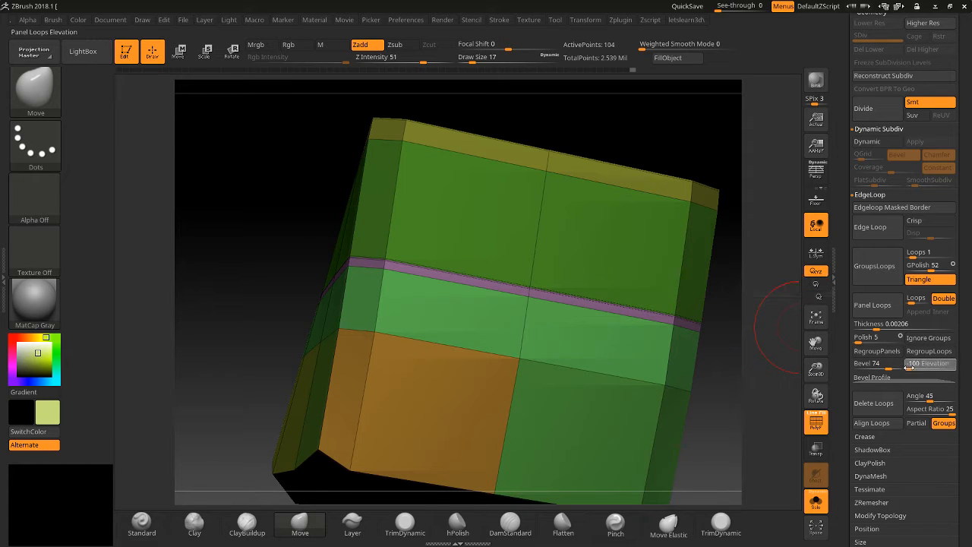
click(872, 305)
drag(759, 334, 780, 376)
key(ctrl+z)
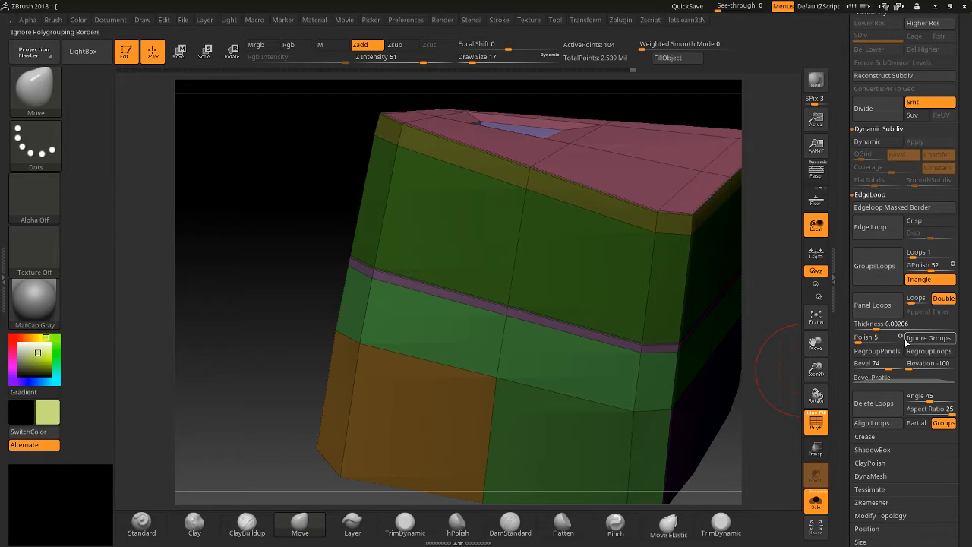
Set the elevation to 100, apply Panel Loops to the whole block, inspect the seam, and enable RegroupLoops.
drag(907, 369, 919, 361)
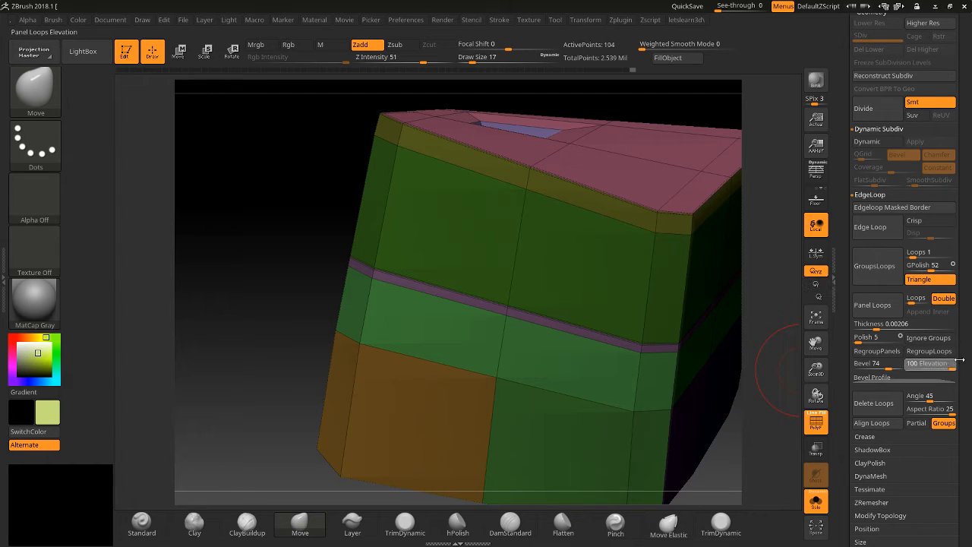
click(872, 307)
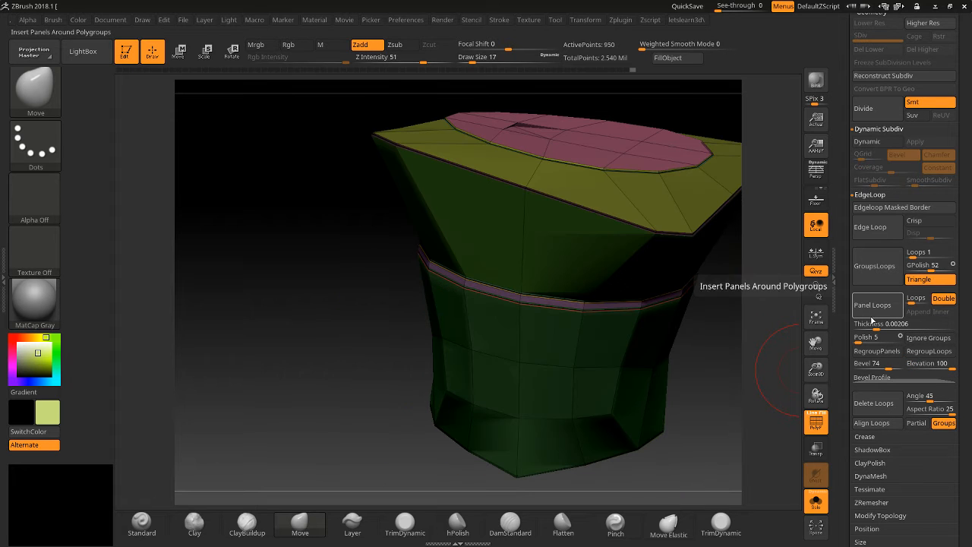
drag(782, 402, 776, 357)
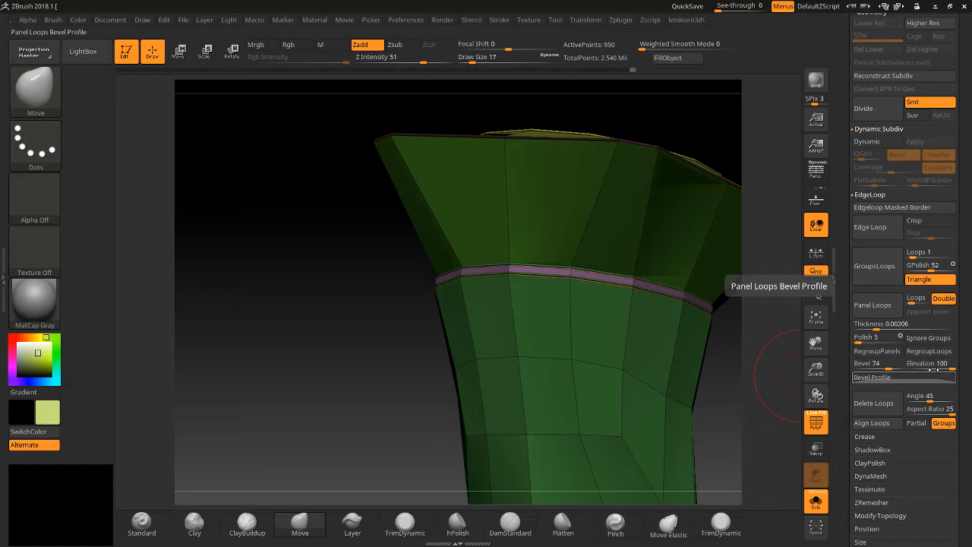
click(931, 353)
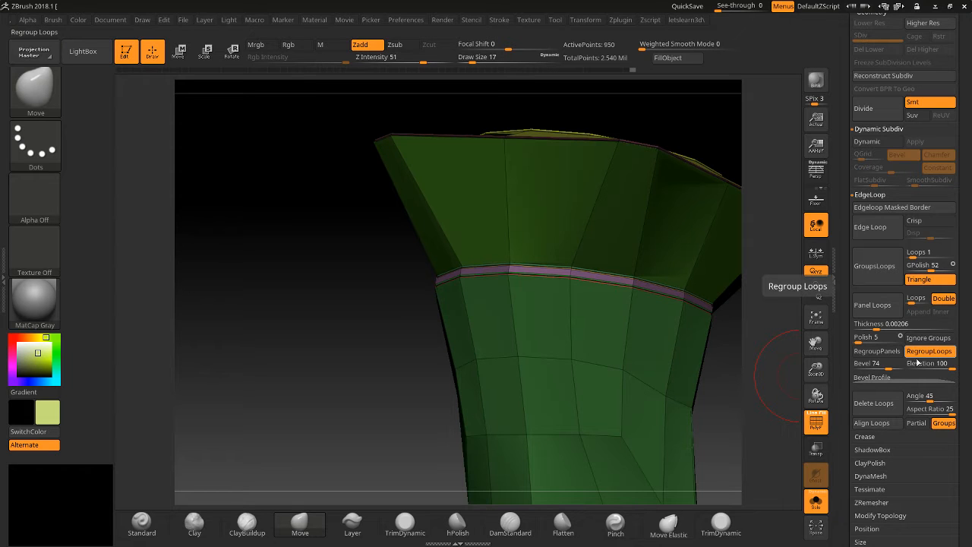
Try Panel Loops on the whole block with RegroupLoops enabled, inspect the seam, and undo it.
click(869, 313)
drag(750, 373, 746, 404)
key(ctrl+z)
key(ctrl+z)
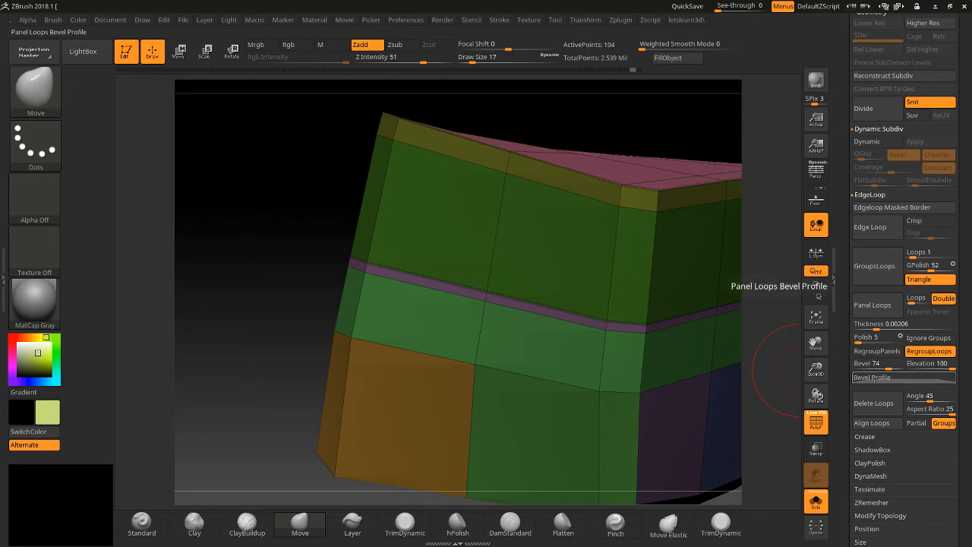
Set the panel bevel to 59, test Panel Loops on the block, and undo it.
click(882, 368)
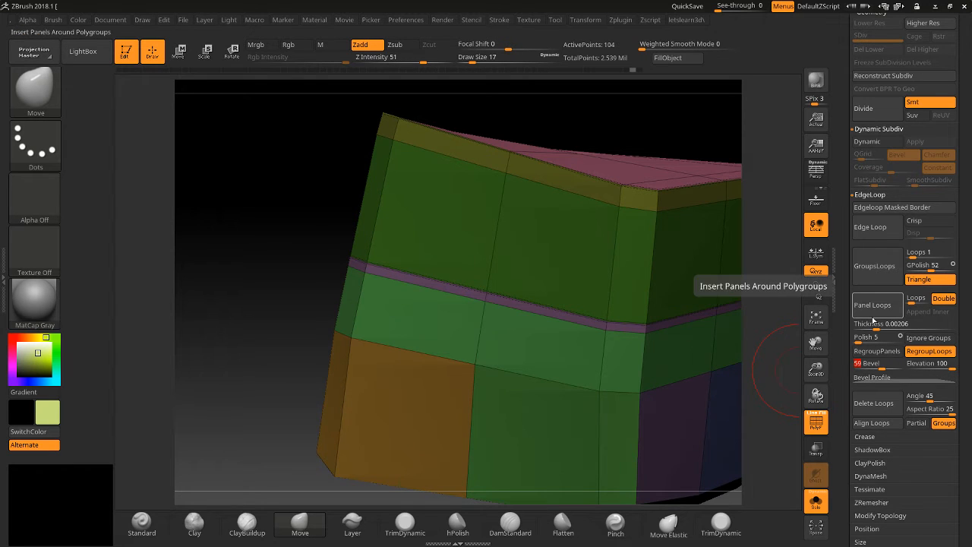
click(873, 317)
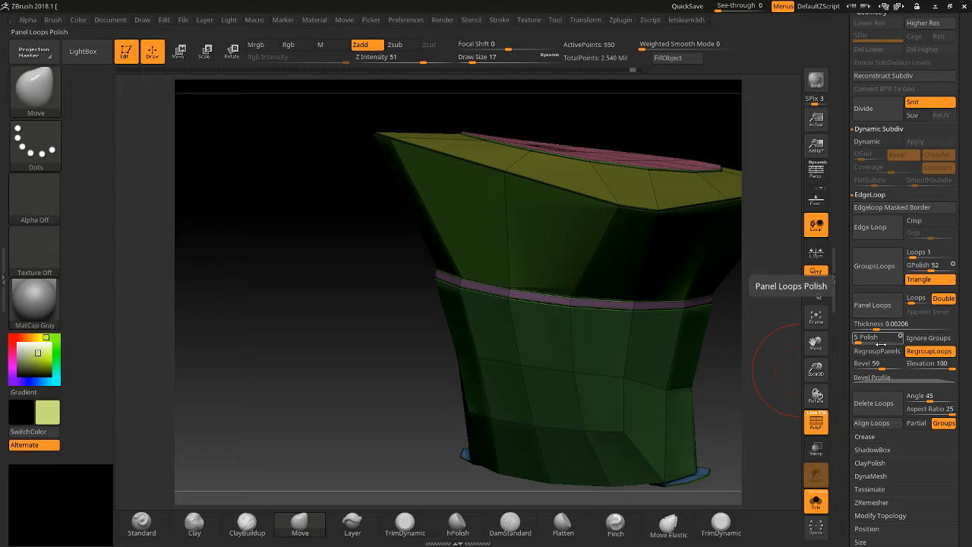
key(ctrl+z)
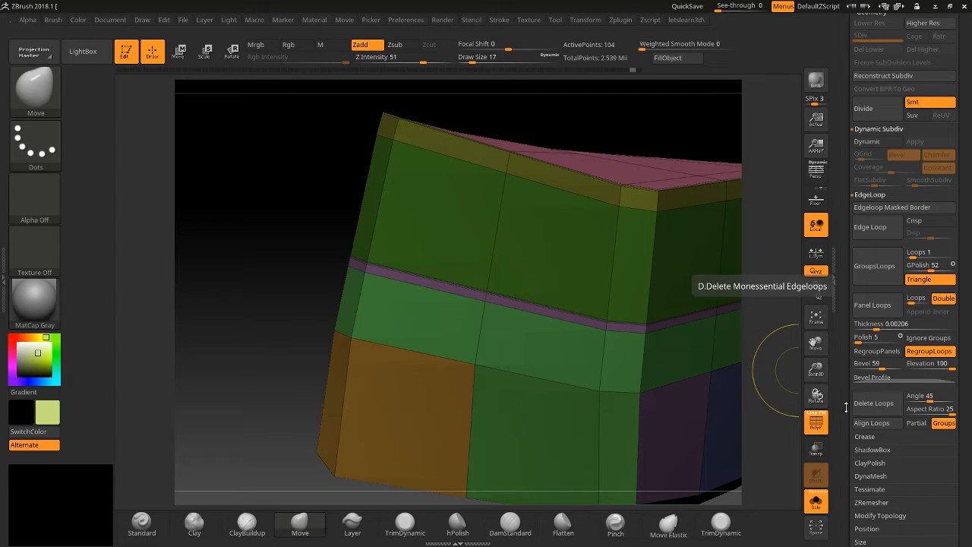
Pull the middle of the Bevel Profile curve down into a deep V, apply Panel Loops, and inspect the block's edges.
drag(845, 407, 845, 270)
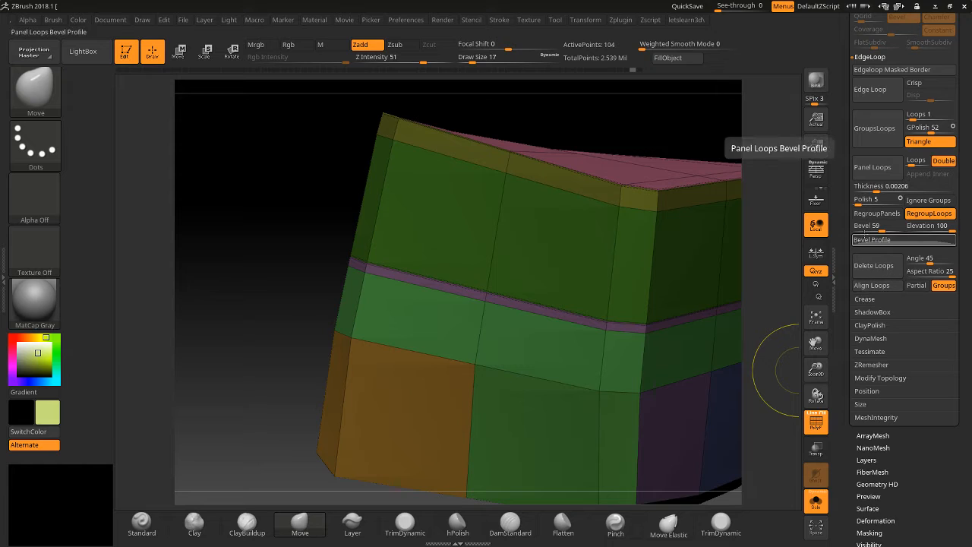
click(863, 239)
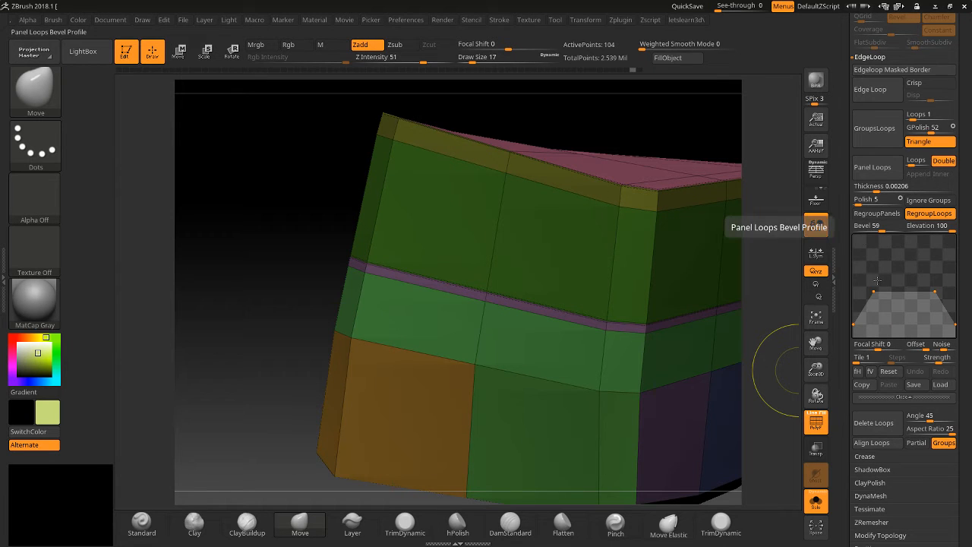
drag(880, 296, 898, 311)
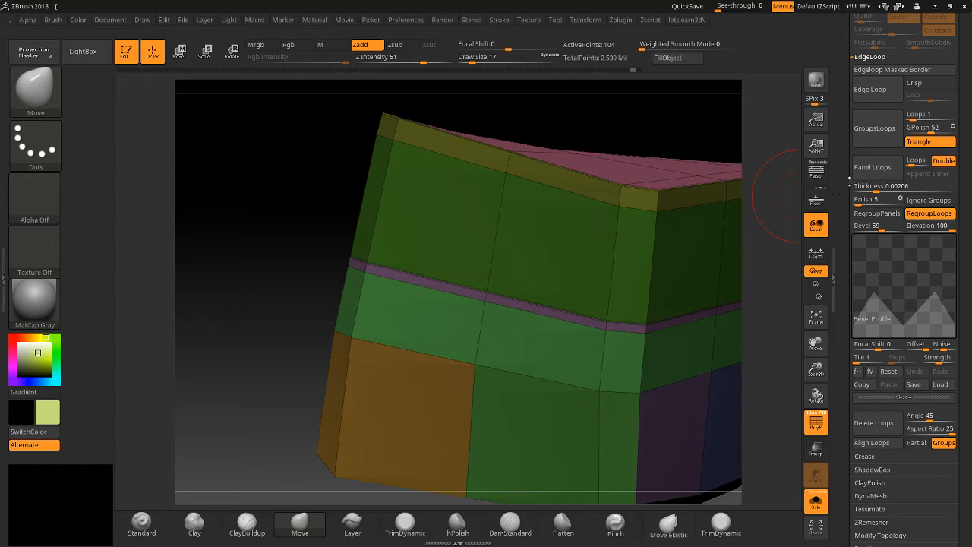
click(867, 175)
drag(334, 406, 304, 426)
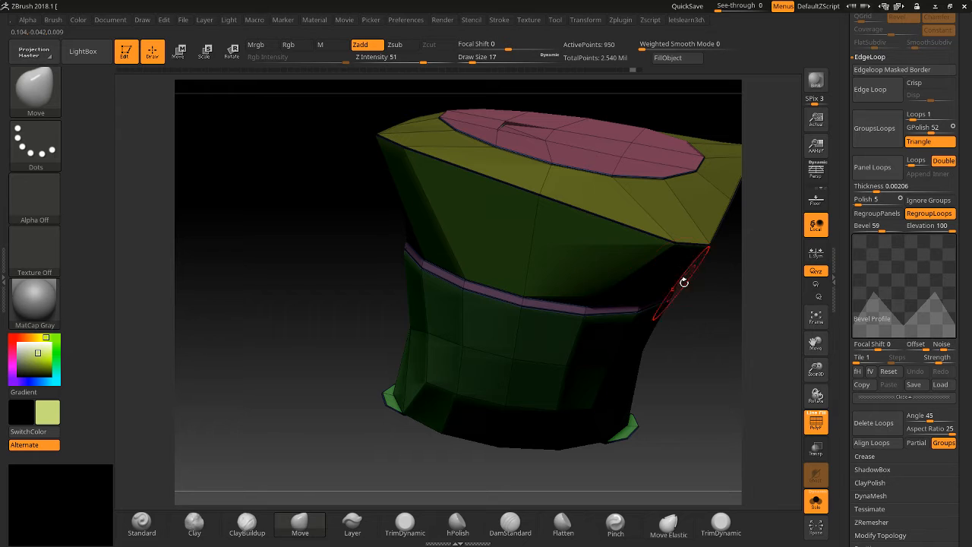
drag(702, 288, 690, 371)
Raise the middle of the Bevel Profile curve into a central peak and run Delete Loops on the block.
drag(902, 319, 904, 271)
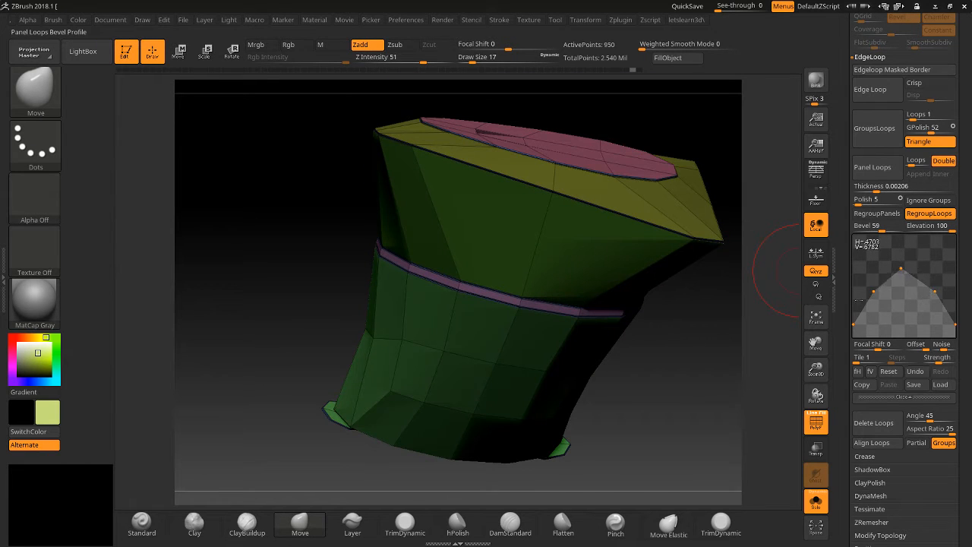
click(863, 428)
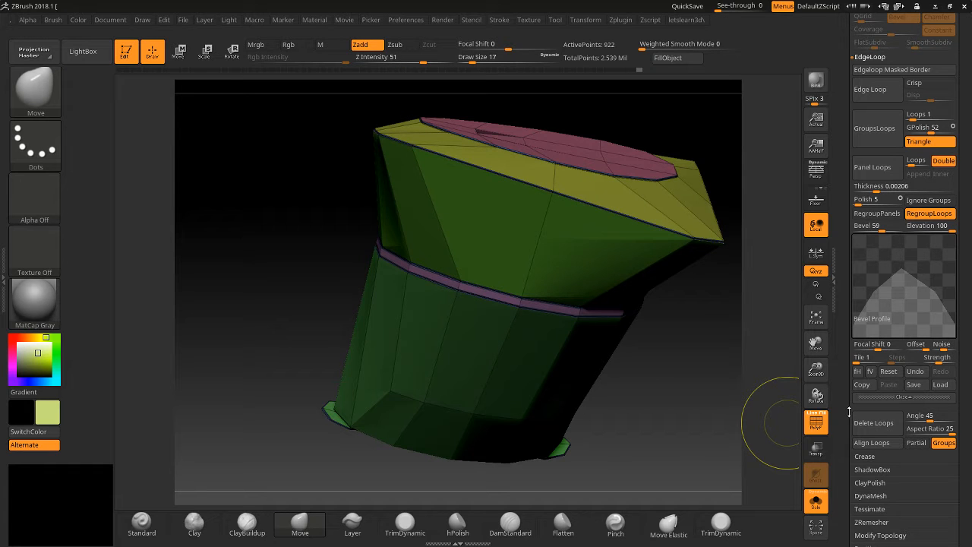
Open the Crease settings in Geometry and undo the Delete Loops and Panel Loops operations on the block.
scroll(841, 410, down, 5)
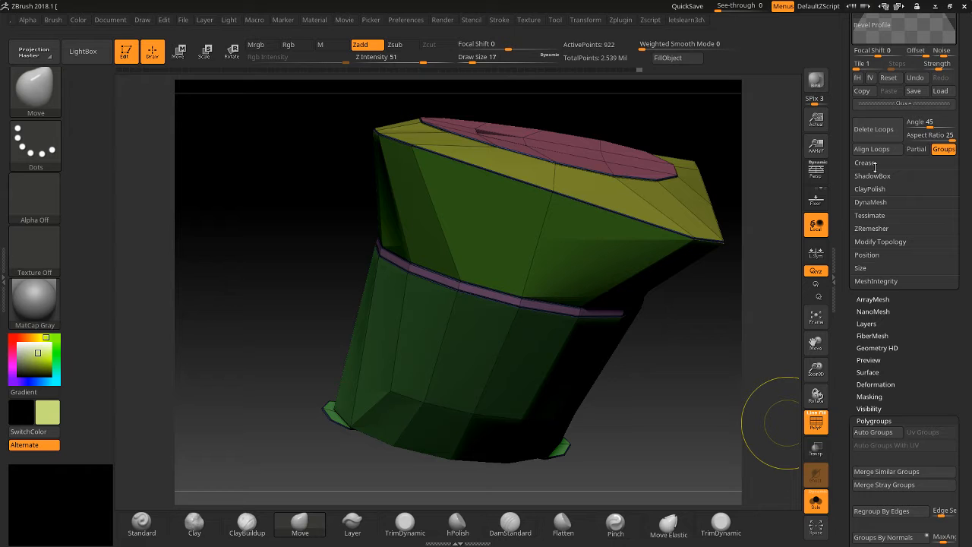
scroll(874, 166, down, 5)
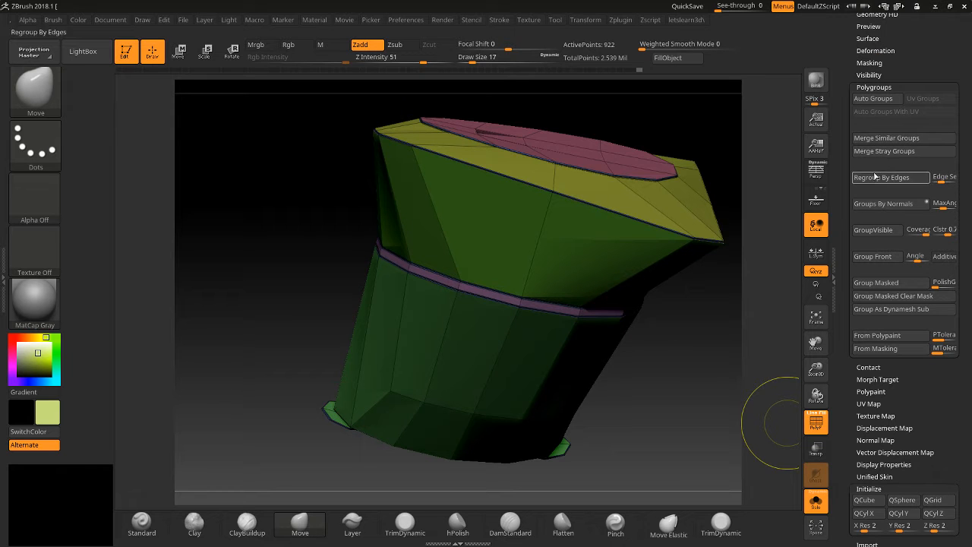
scroll(842, 192, up, 2)
scroll(842, 193, up, 5)
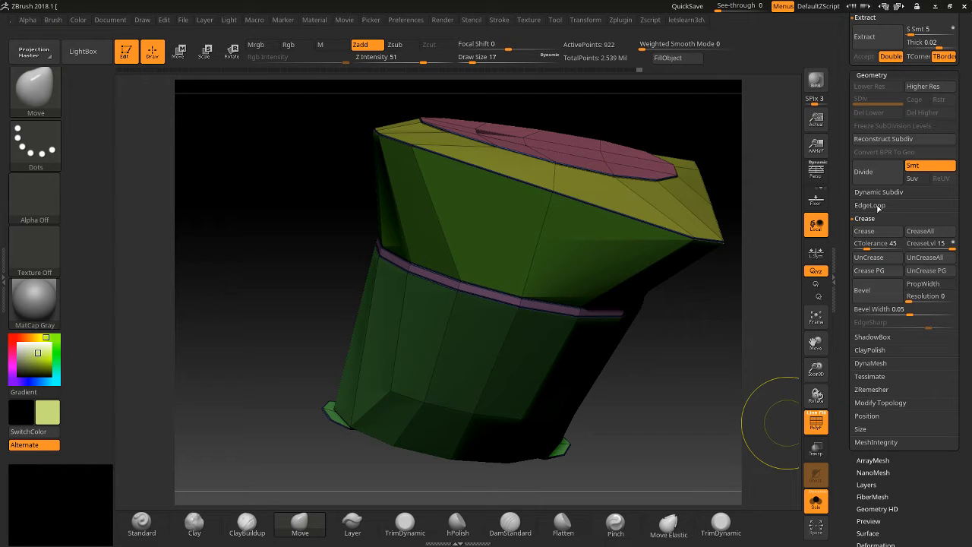
drag(733, 376, 712, 345)
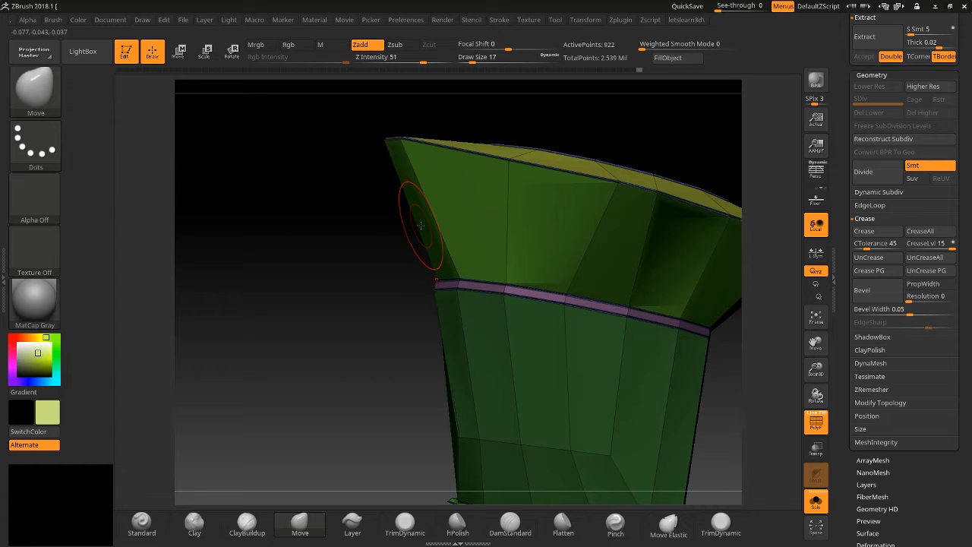
key(shift)
key(ctrl)
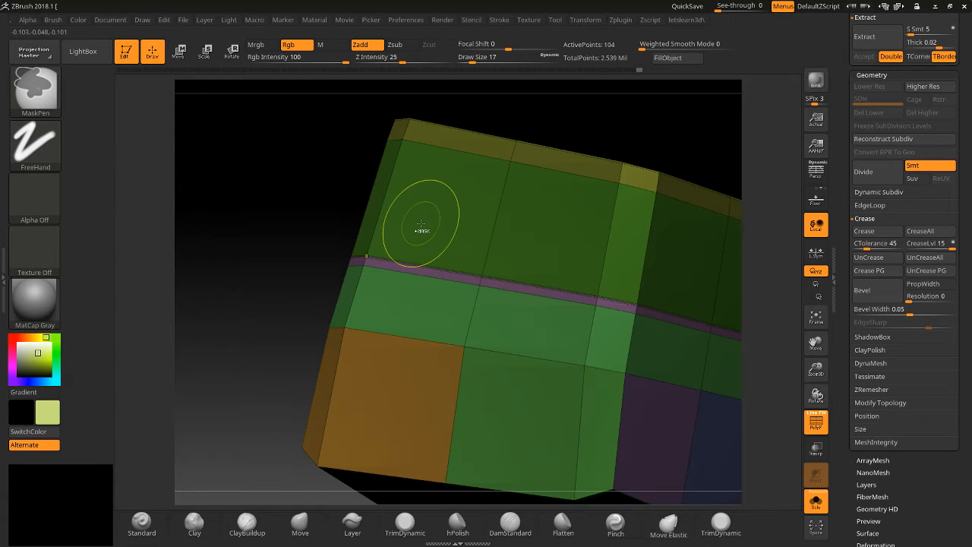
mouse_move(235, 262)
mouse_down()
mouse_move(250, 277)
mouse_move(274, 277)
mouse_up()
key(shift)
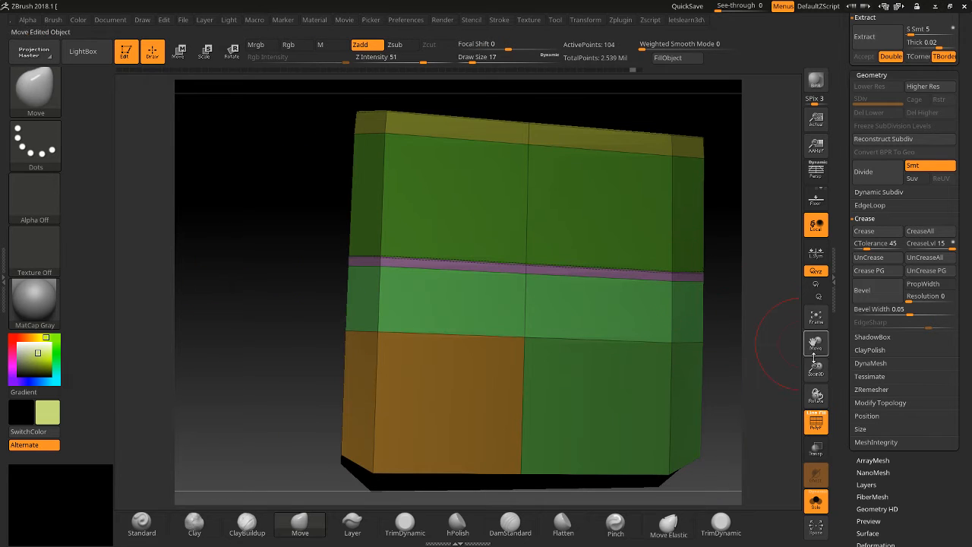
Mask the lower part of the block, leaving the green and yellow upper section unmasked.
drag(816, 373, 825, 358)
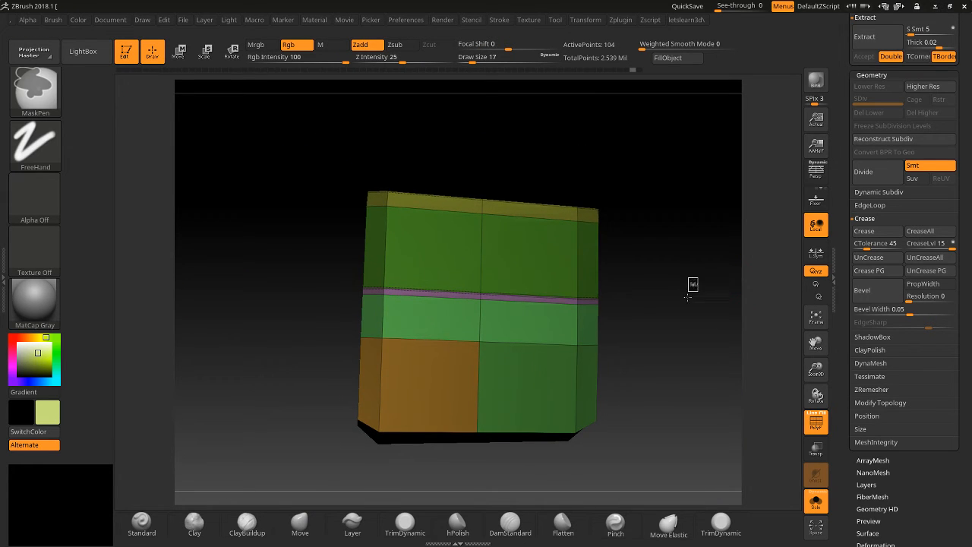
mouse_move(277, 145)
ctrl+mouse_down()
mouse_move(594, 224)
mouse_move(676, 260)
ctrl+mouse_up()
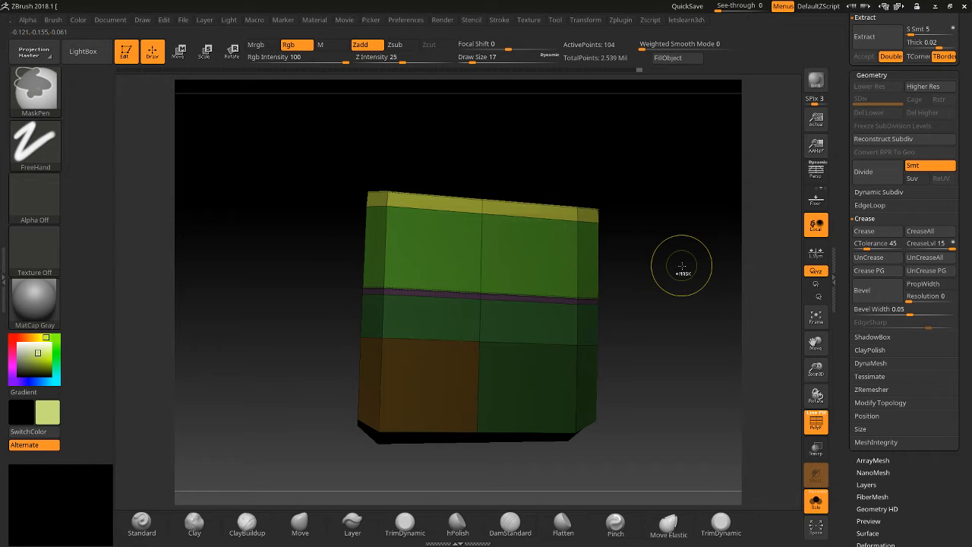
mouse_move(263, 140)
ctrl+shift+mouse_down()
mouse_move(666, 322)
mouse_move(654, 233)
mouse_move(661, 243)
ctrl+shift+mouse_up()
ctrl+shift+click(687, 289)
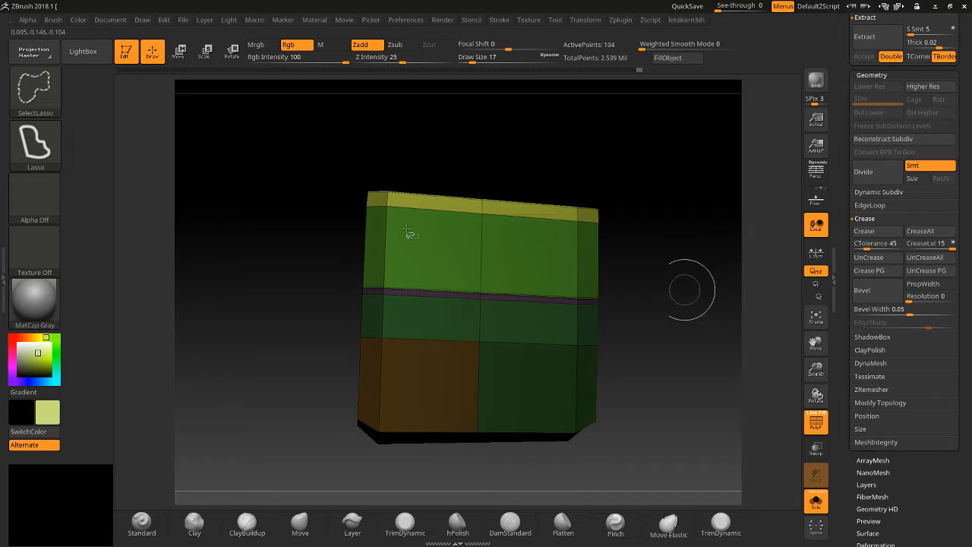
Try isolating the masked lower part by hiding the block's upper section, and show the whole block again.
mouse_move(237, 128)
ctrl+shift+mouse_down()
mouse_move(303, 228)
mouse_move(521, 250)
mouse_move(645, 169)
ctrl+shift+mouse_up()
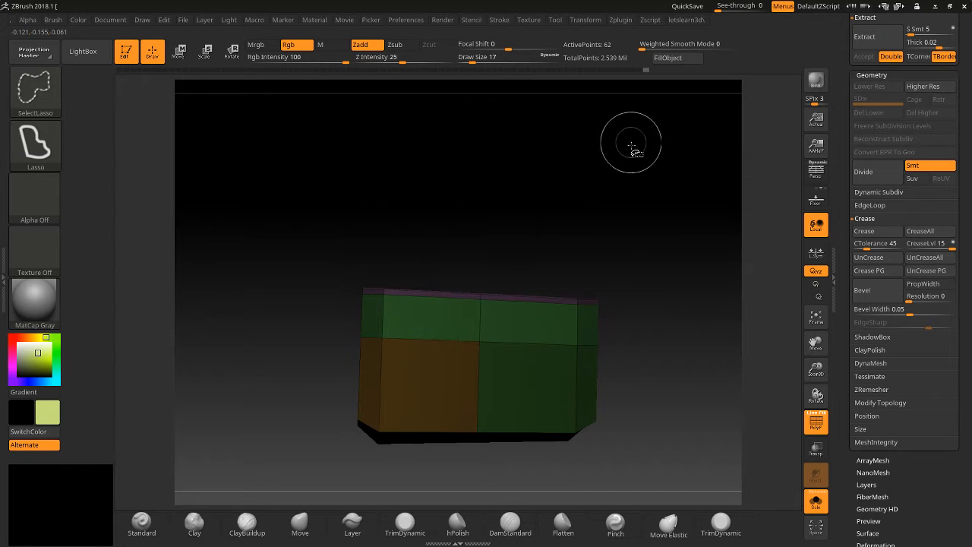
ctrl+shift+click(703, 271)
mouse_move(319, 161)
ctrl+shift+mouse_down()
mouse_move(366, 231)
mouse_move(668, 195)
ctrl+shift+mouse_up()
key(ctrl+shift)
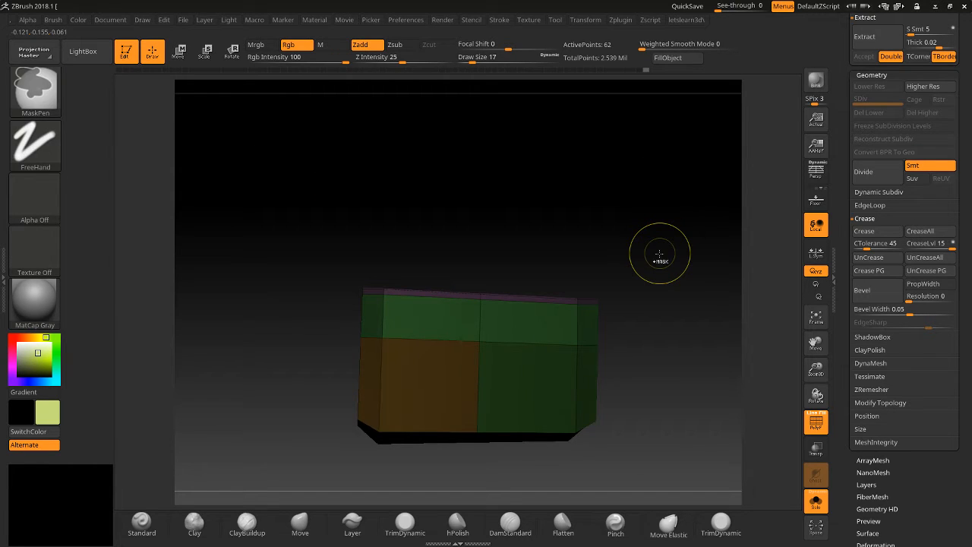
ctrl+shift+click(659, 253)
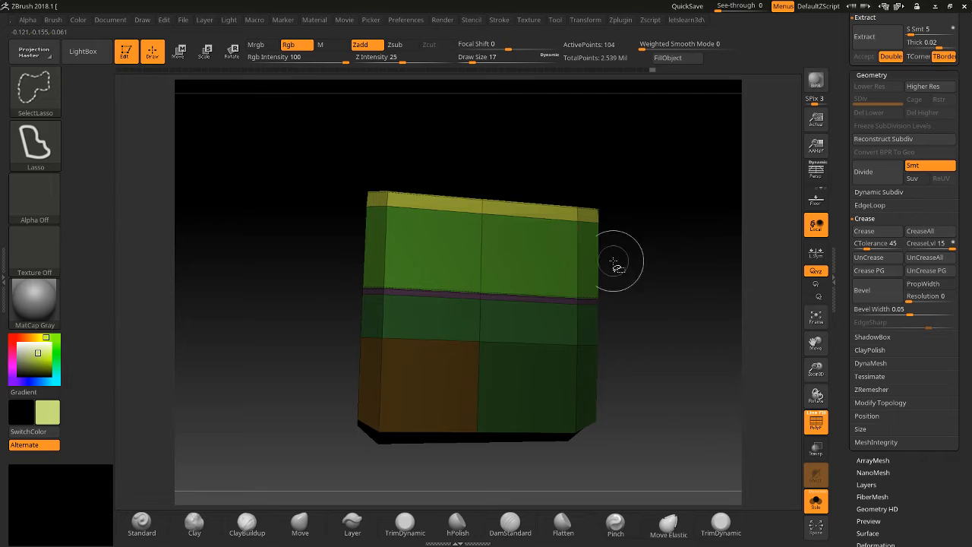
Clear the mask from the block.
ctrl+click(665, 305)
ctrl+drag(675, 295, 687, 309)
mouse_move(303, 164)
ctrl+mouse_down()
mouse_move(314, 212)
mouse_move(348, 271)
mouse_move(706, 272)
mouse_move(597, 319)
ctrl+mouse_up()
ctrl+click(683, 282)
Isolate the block's upper section and reduce the visible part to the yellow strip around the upper edge.
ctrl+shift+click(505, 244)
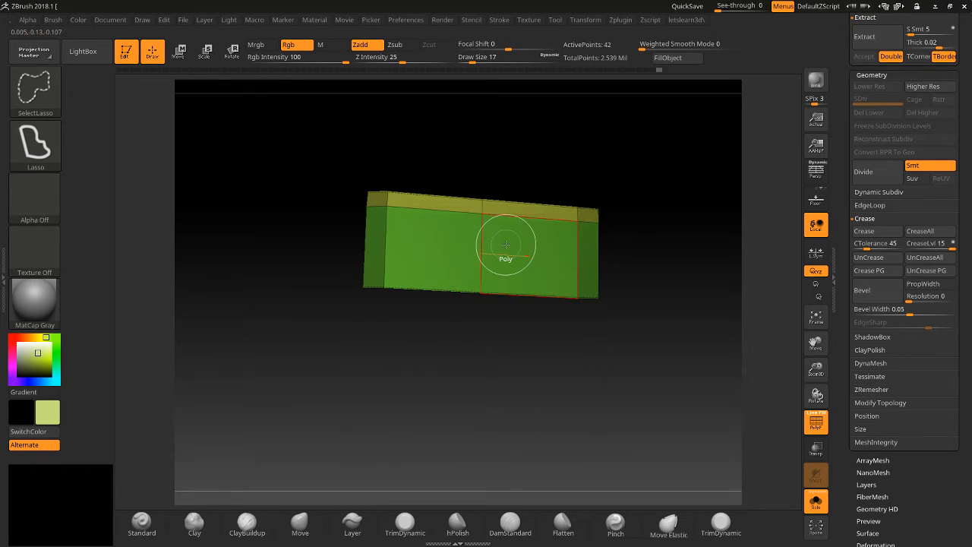
ctrl+shift+click(523, 205)
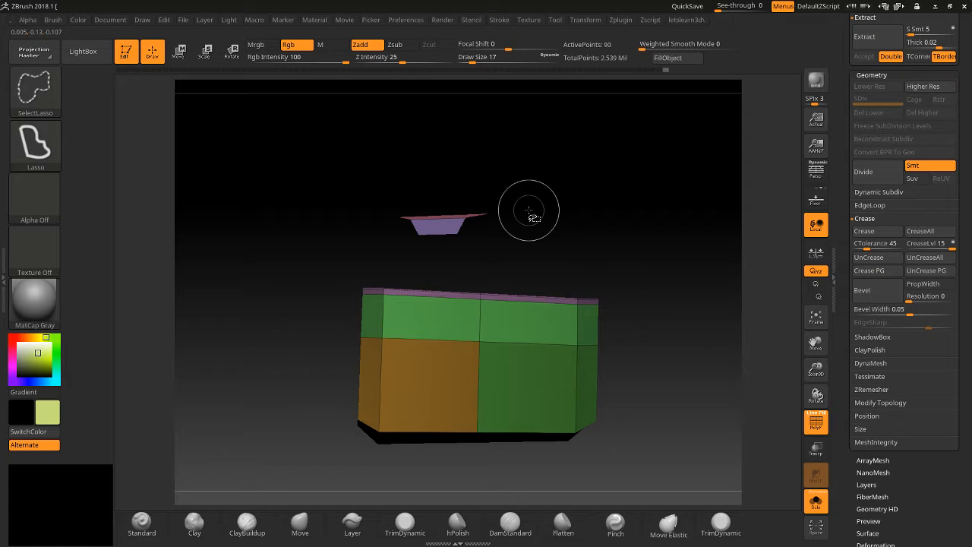
ctrl+shift+click(530, 252)
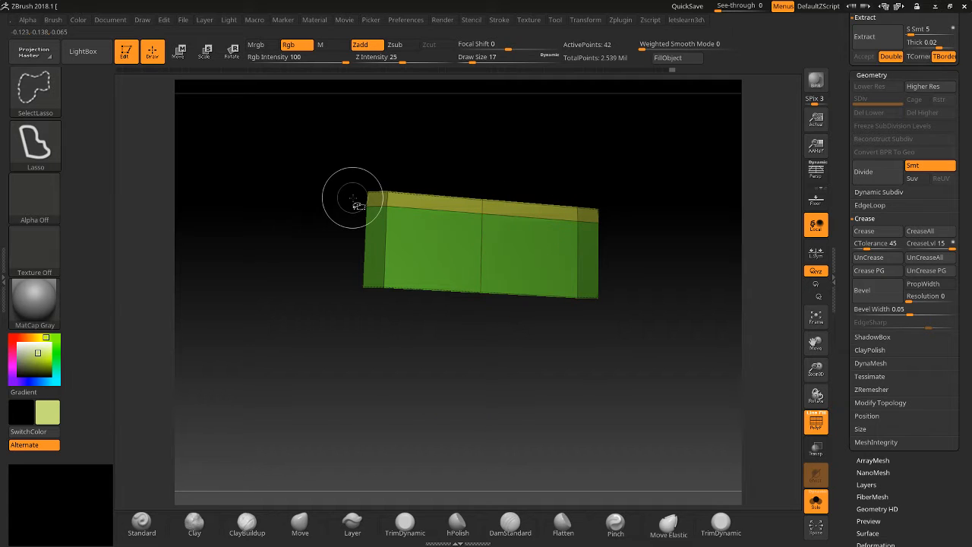
mouse_move(288, 147)
ctrl+shift+mouse_down()
mouse_move(462, 223)
mouse_move(613, 195)
mouse_move(629, 214)
ctrl+shift+mouse_up()
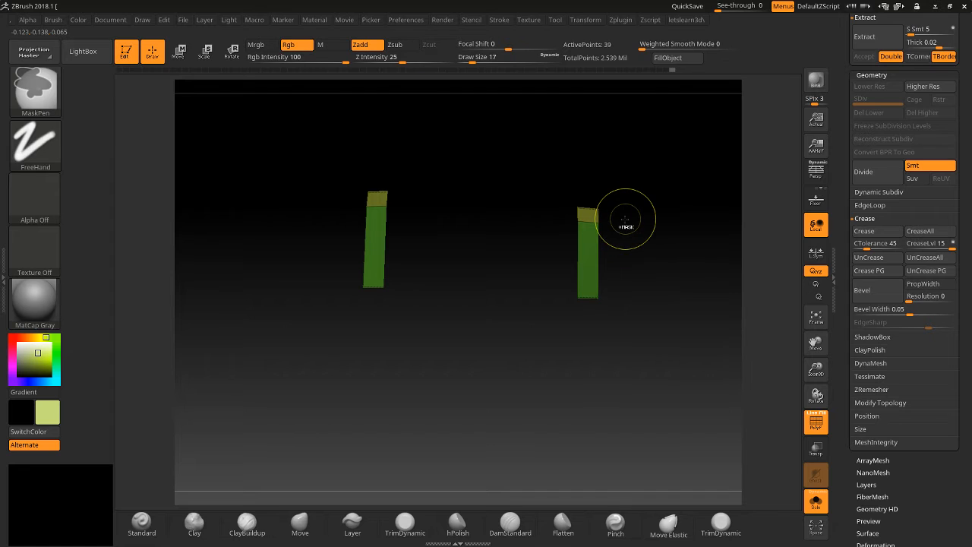
key(ctrl+z)
mouse_move(309, 318)
ctrl+shift+mouse_down()
mouse_move(649, 282)
mouse_move(470, 258)
mouse_move(331, 287)
ctrl+shift+mouse_up()
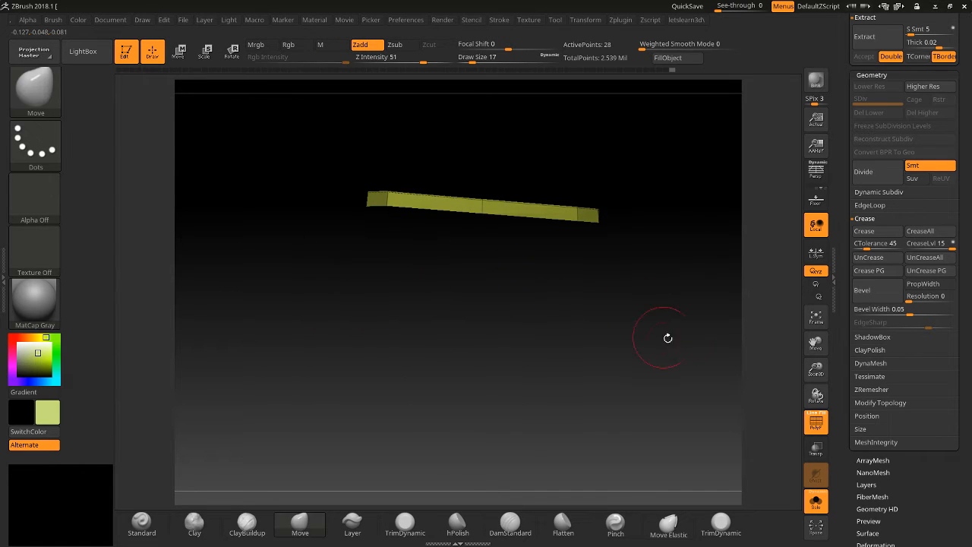
Crease the borders of the isolated yellow strip and show the whole block again.
drag(828, 363, 825, 389)
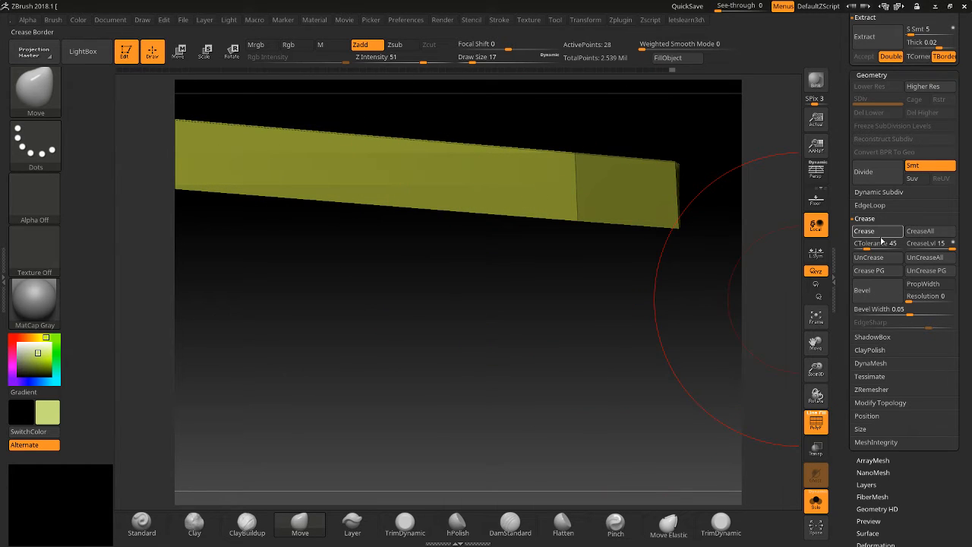
click(877, 231)
drag(816, 370, 790, 492)
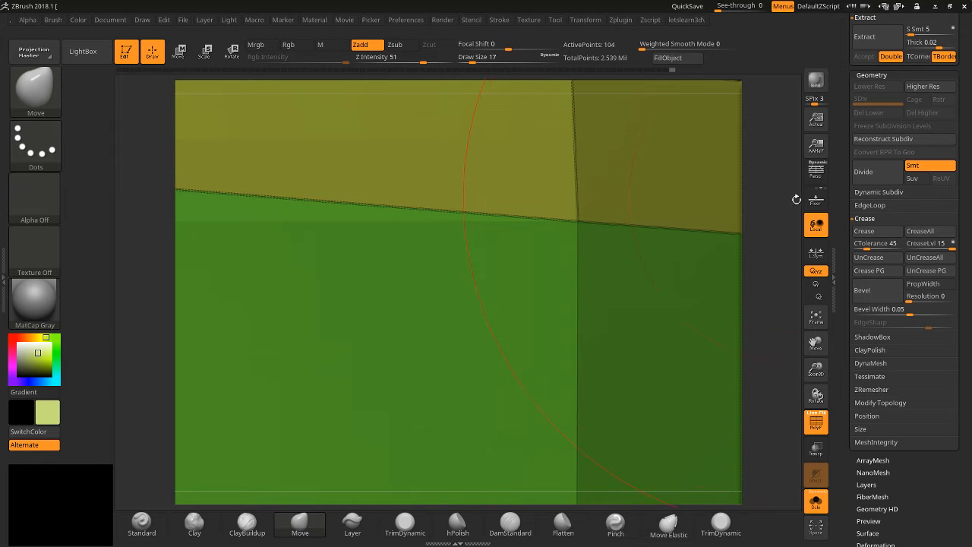
drag(811, 365, 739, 152)
mouse_move(709, 233)
mouse_down()
mouse_move(703, 292)
mouse_move(712, 237)
mouse_up()
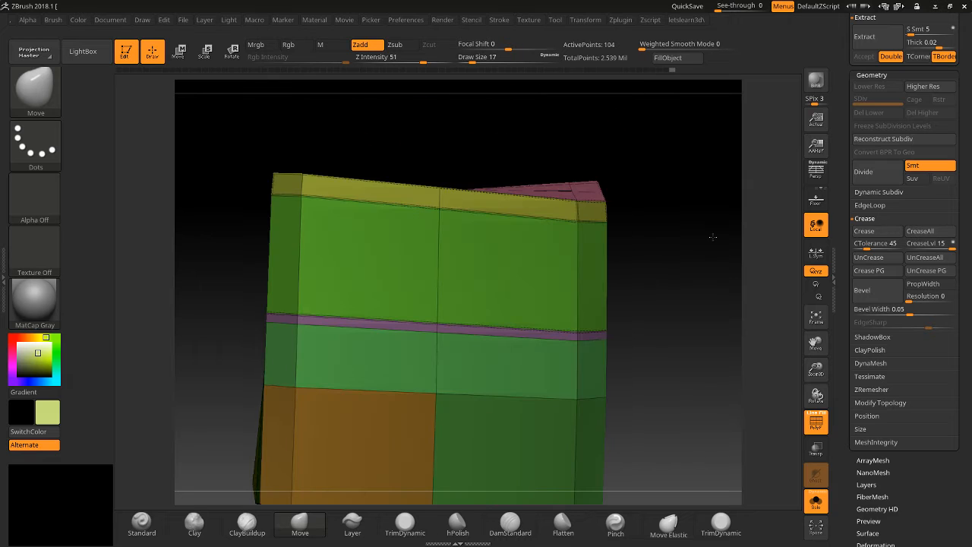
Turn off PolyFrame, subdivide the block up to SDiv 4, and inspect the creased strip around its upper edge.
click(811, 423)
drag(762, 328, 726, 309)
drag(565, 165, 570, 179)
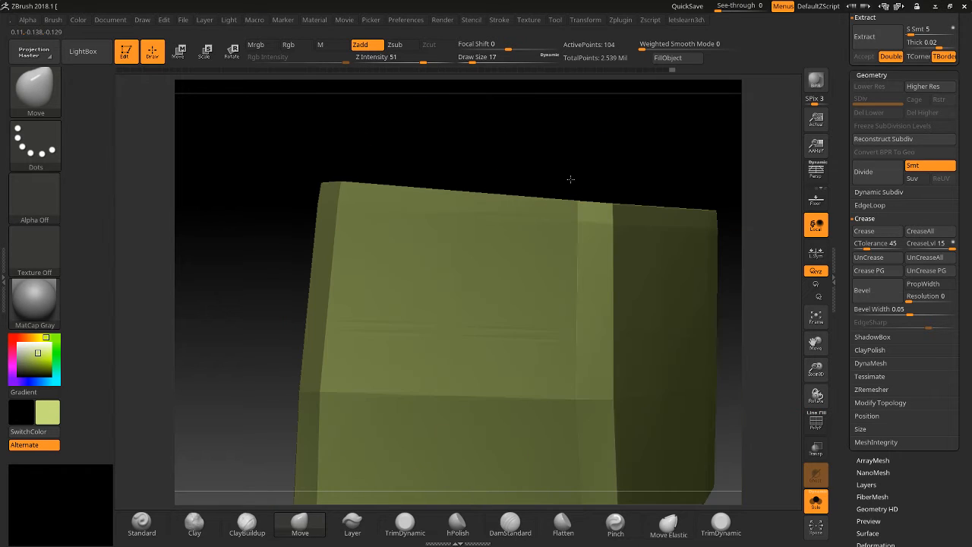
key(ctrl+d)
key(ctrl+d)
key(ctrl+d)
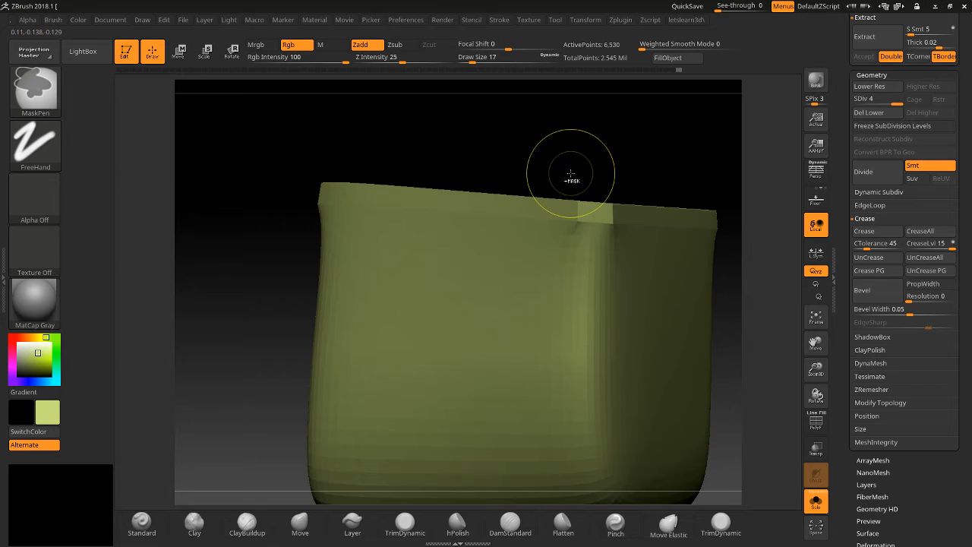
mouse_move(561, 162)
mouse_down()
mouse_move(592, 158)
mouse_move(561, 218)
mouse_up()
drag(668, 293, 659, 283)
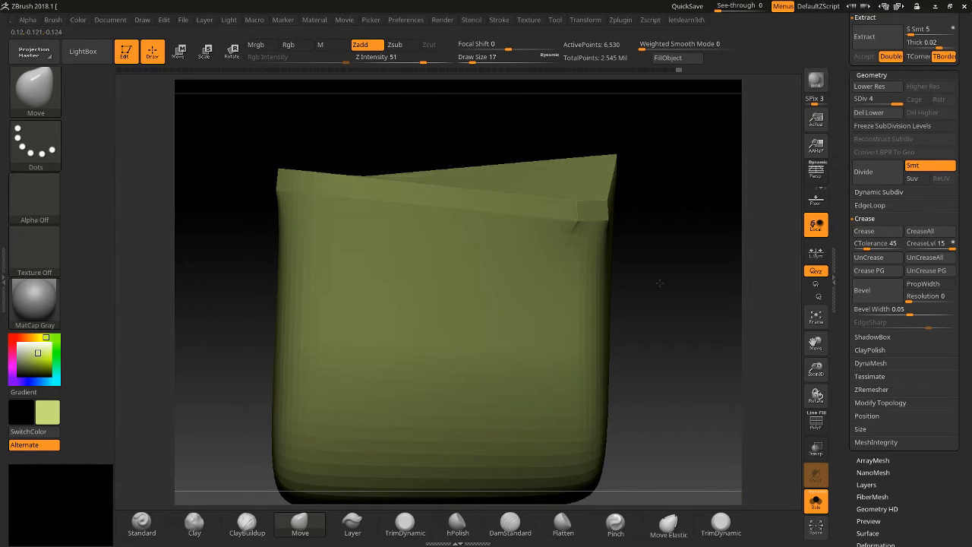
drag(682, 237, 576, 214)
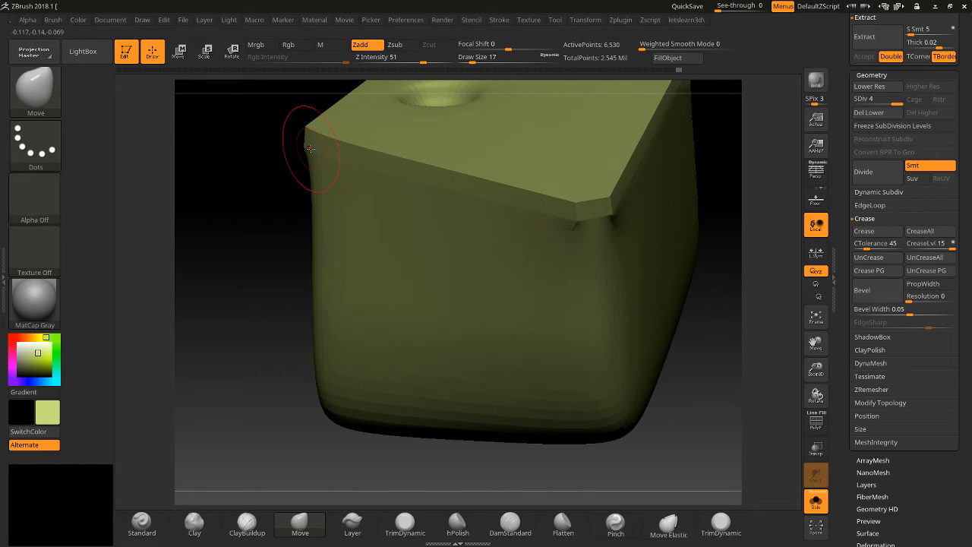
drag(709, 320, 727, 312)
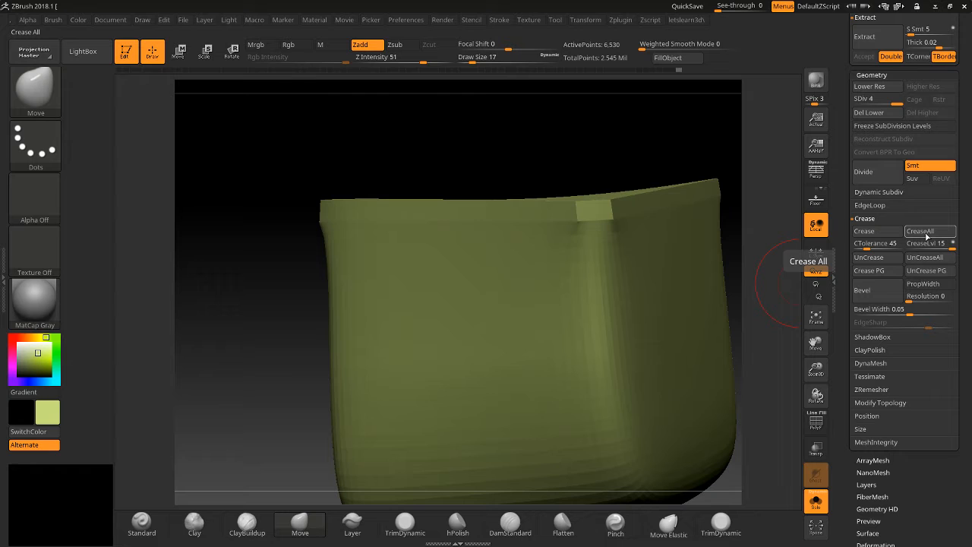
Undo the block's subdivisions and step further back through its earlier edits.
key(ctrl+z)
key(ctrl+z)
key(ctrl+z)
key(ctrl+z)
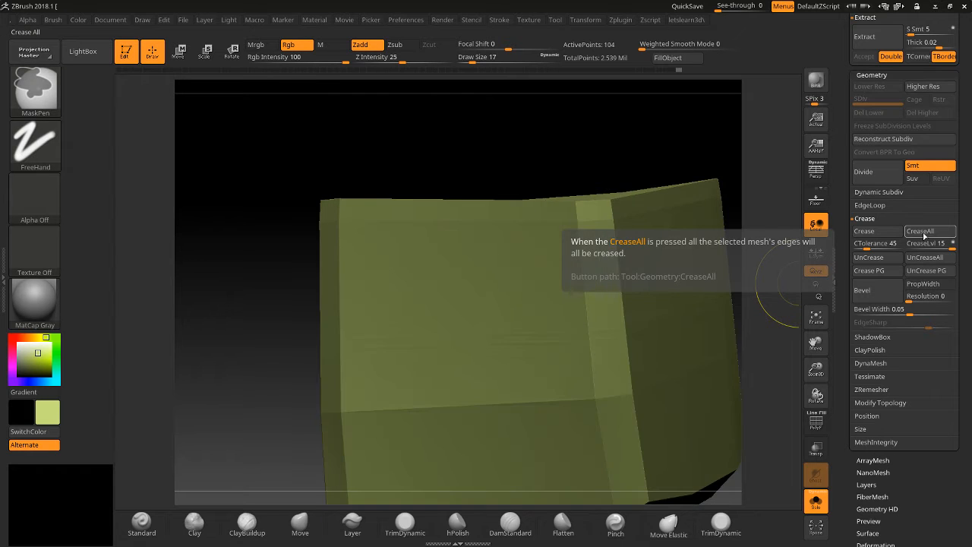
key(ctrl+z)
key(ctrl+z)
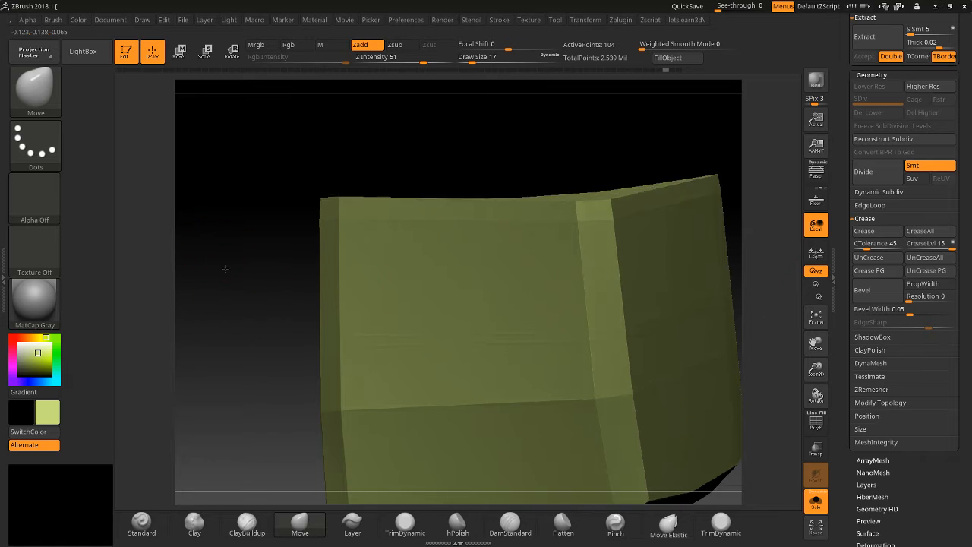
Examine the block from several angles, toggling Solo mode and checking its polygroups and creased edges with PolyFrame.
drag(225, 265, 232, 289)
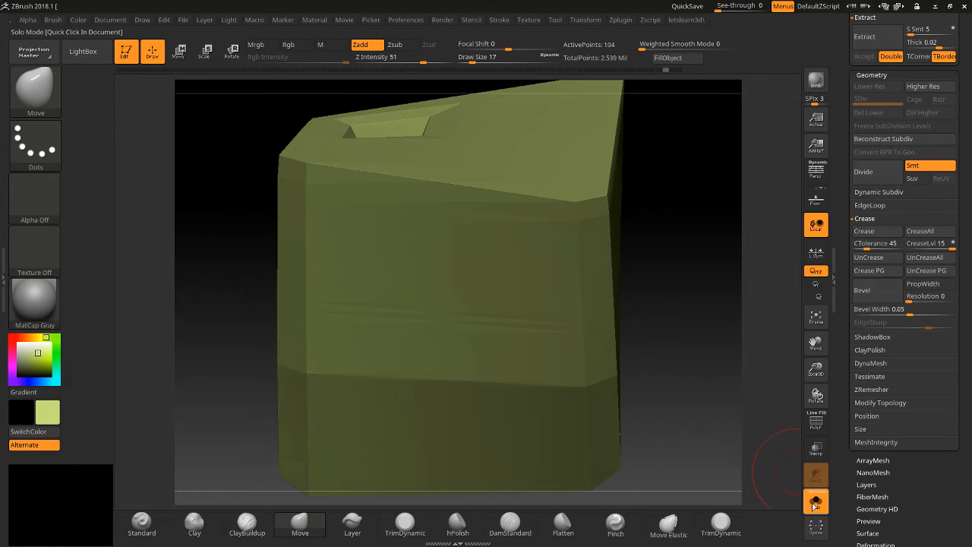
click(816, 501)
key(f)
drag(742, 409, 584, 387)
click(816, 503)
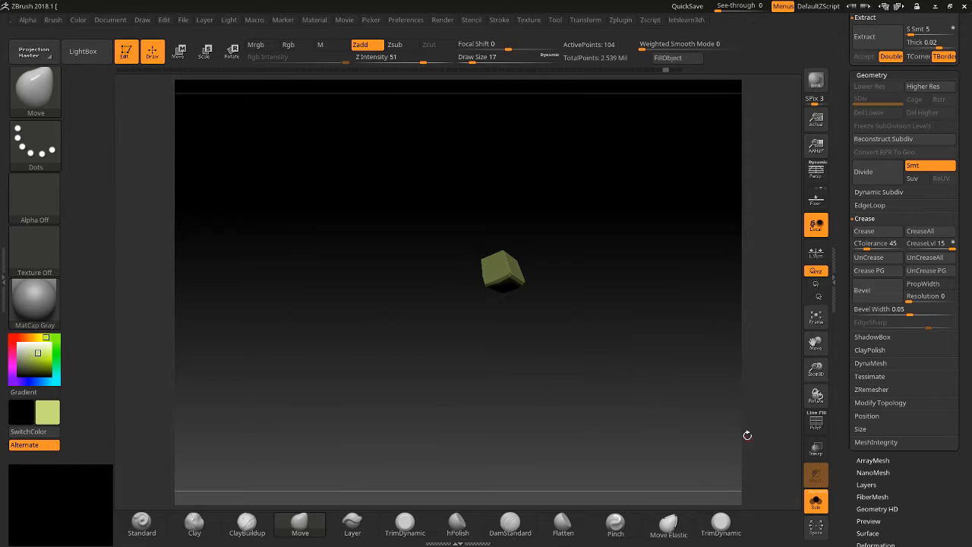
key(f)
drag(691, 266, 793, 228)
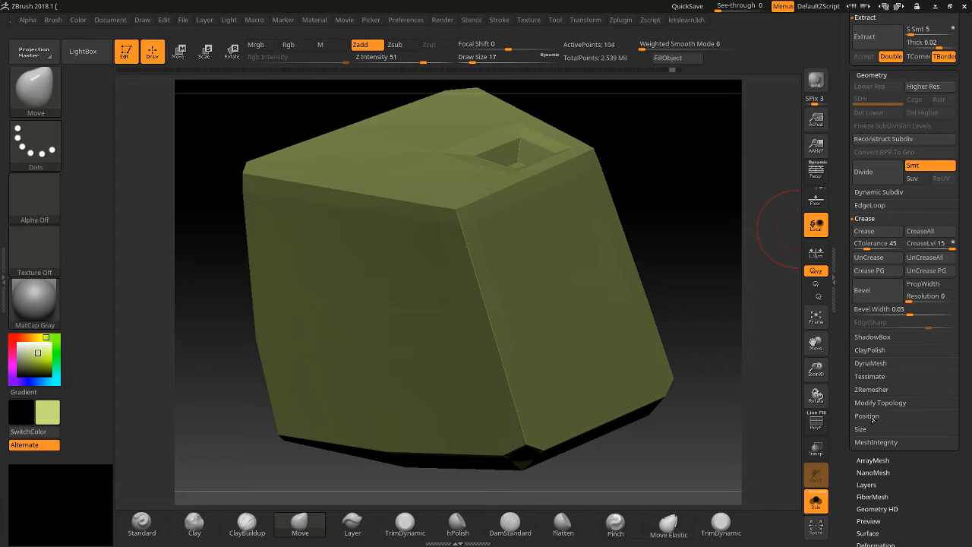
click(816, 422)
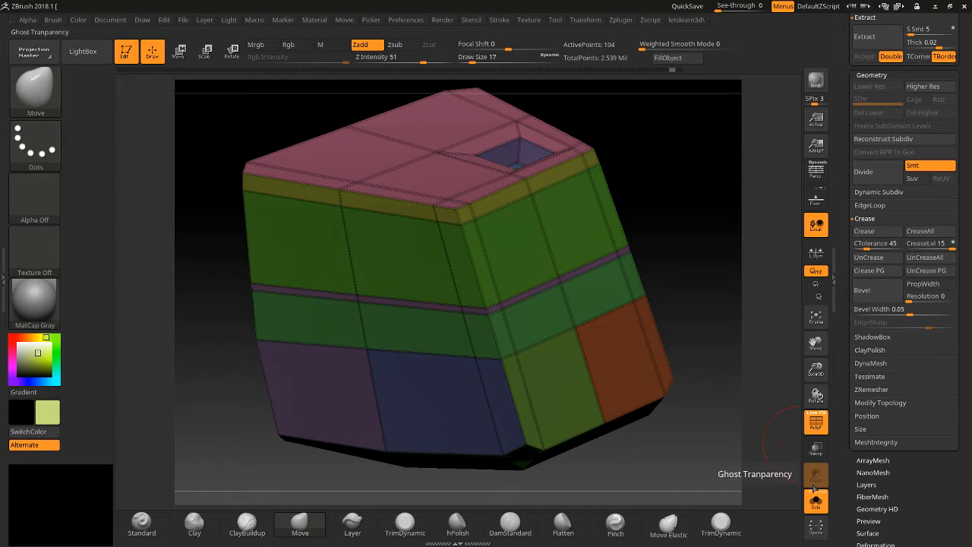
click(812, 428)
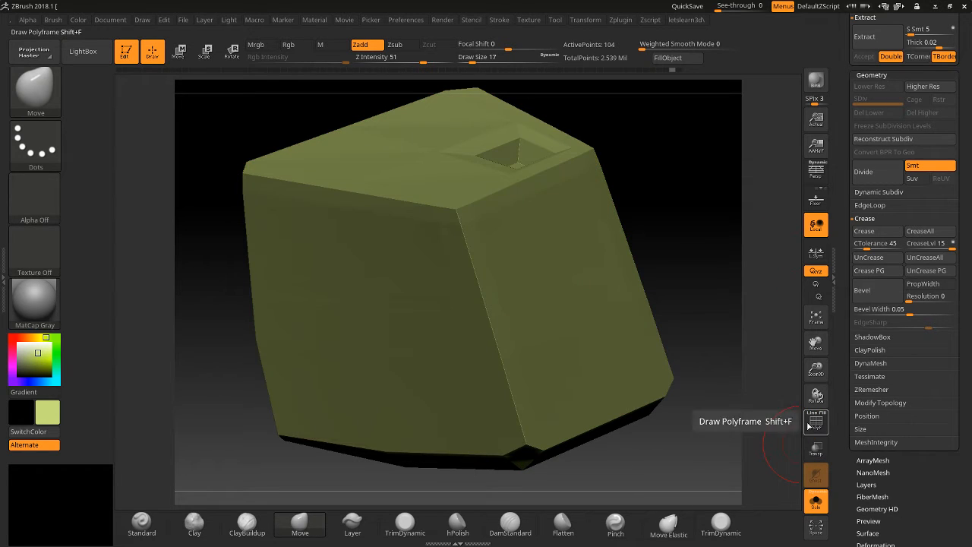
Subdivide the block up to SDiv 3, inspect its edges, and undo the subdivisions.
key(ctrl)
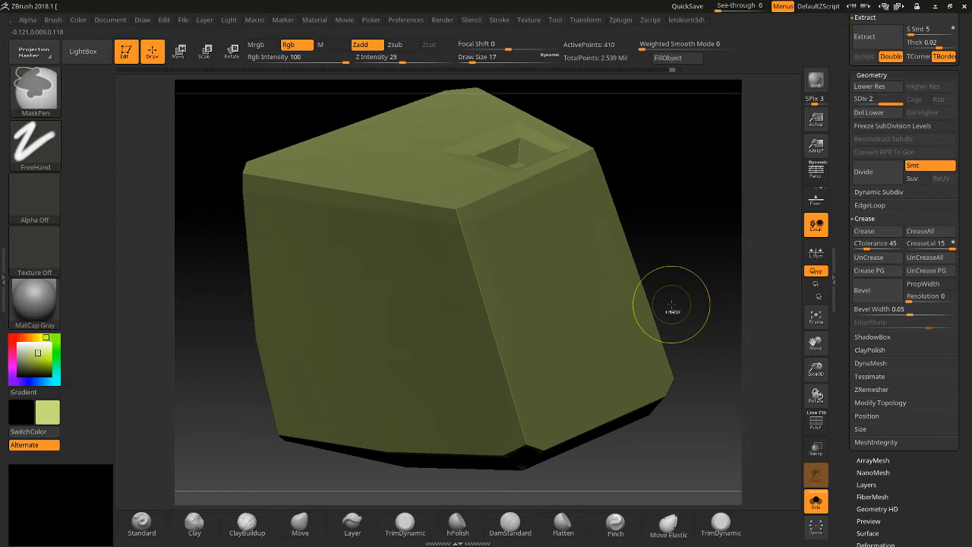
mouse_move(701, 275)
mouse_down()
mouse_move(712, 206)
mouse_move(702, 226)
mouse_up()
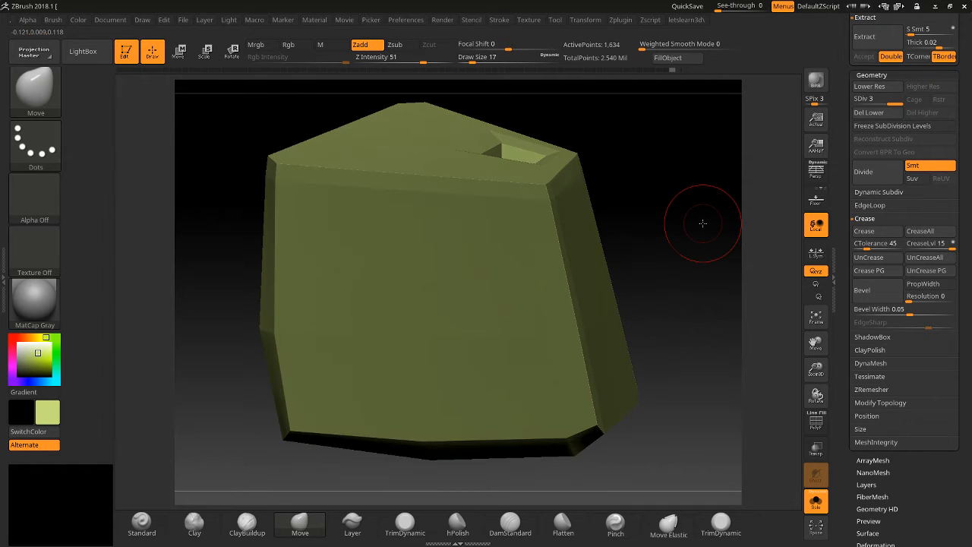
key(ctrl+z)
key(ctrl+z)
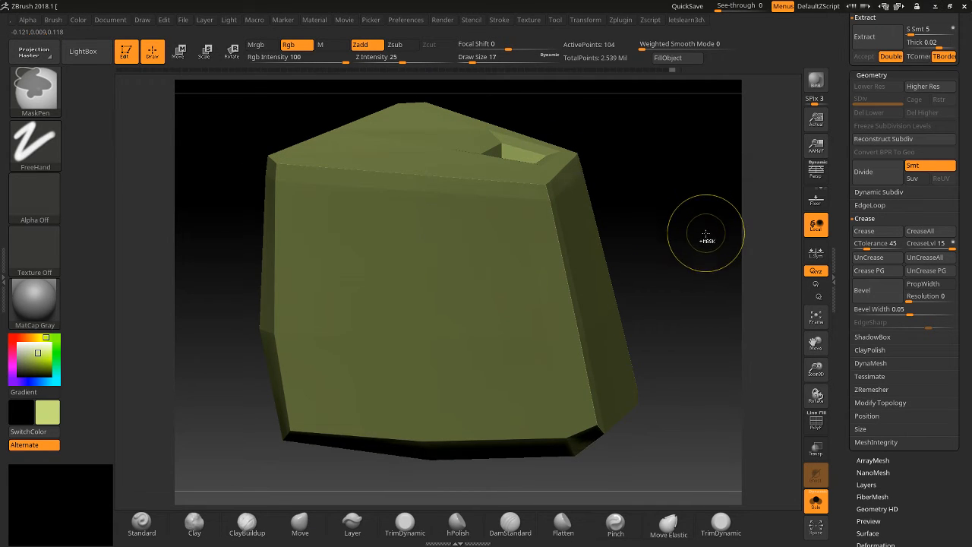
key(ctrl+z)
key(ctrl+z)
key(ctrl+shift+z)
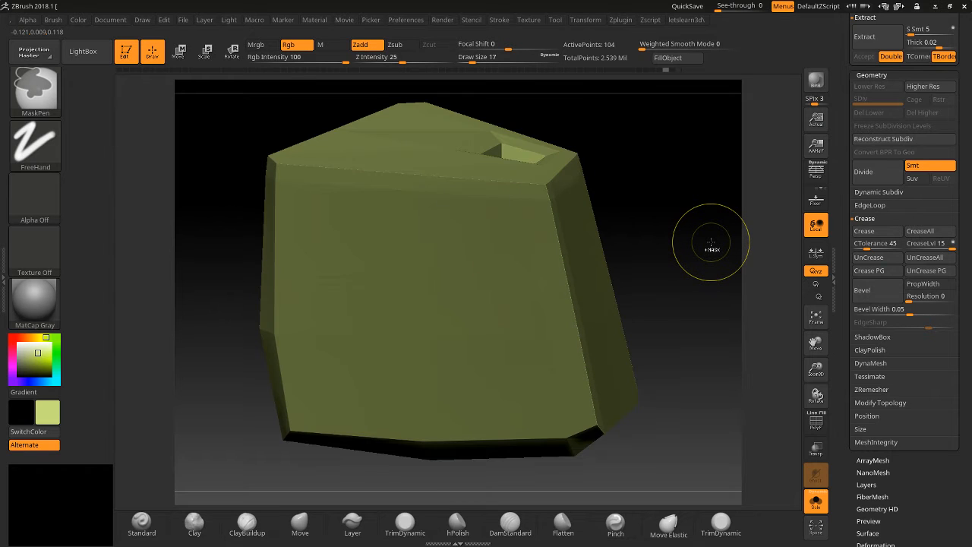
Turn on PolyFrame for a close view of the block and set the crease tolerance to 97 degrees.
click(815, 422)
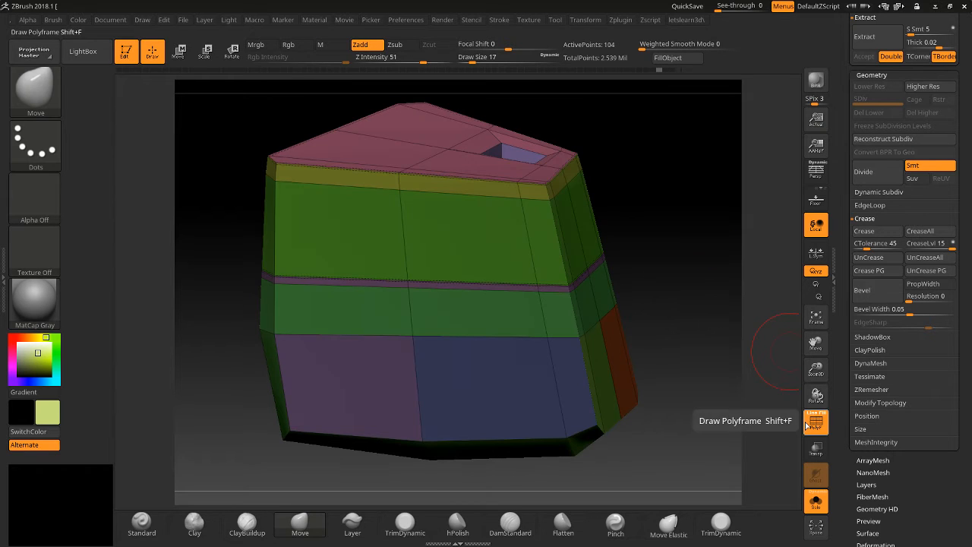
drag(815, 369, 794, 420)
drag(715, 313, 668, 269)
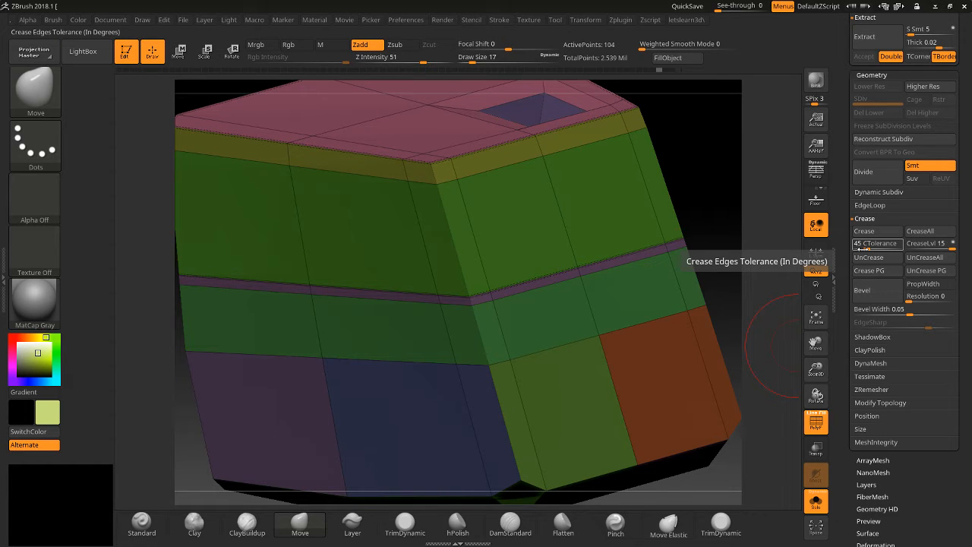
drag(862, 248, 875, 252)
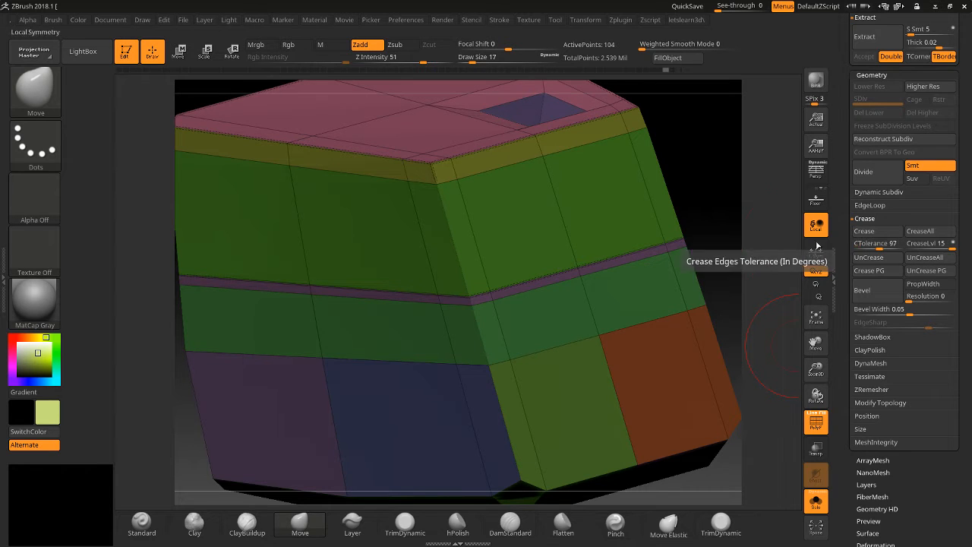
drag(727, 205, 798, 231)
Set the crease tolerance to 13 degrees, inspect the creases along the block's edges, and undo them.
drag(885, 248, 857, 246)
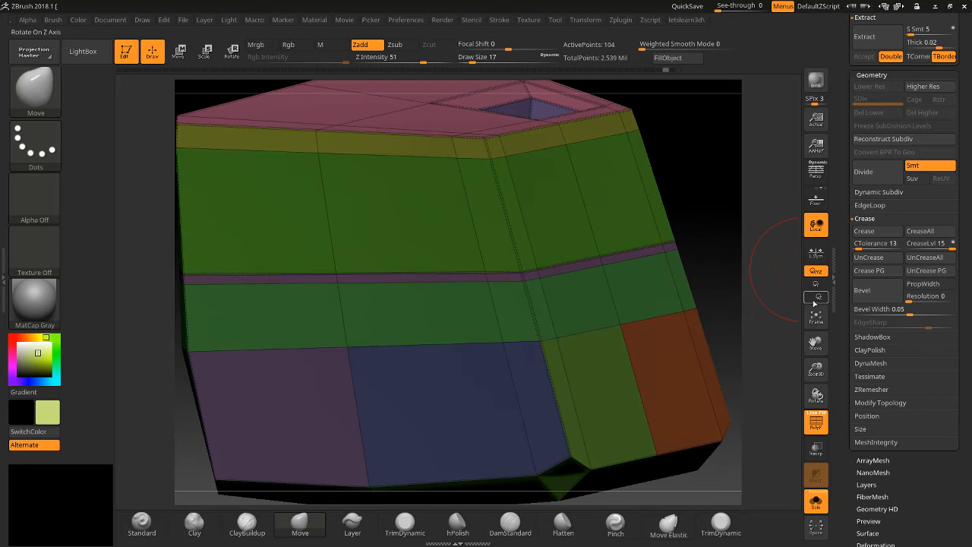
drag(813, 344, 801, 250)
drag(816, 374, 803, 400)
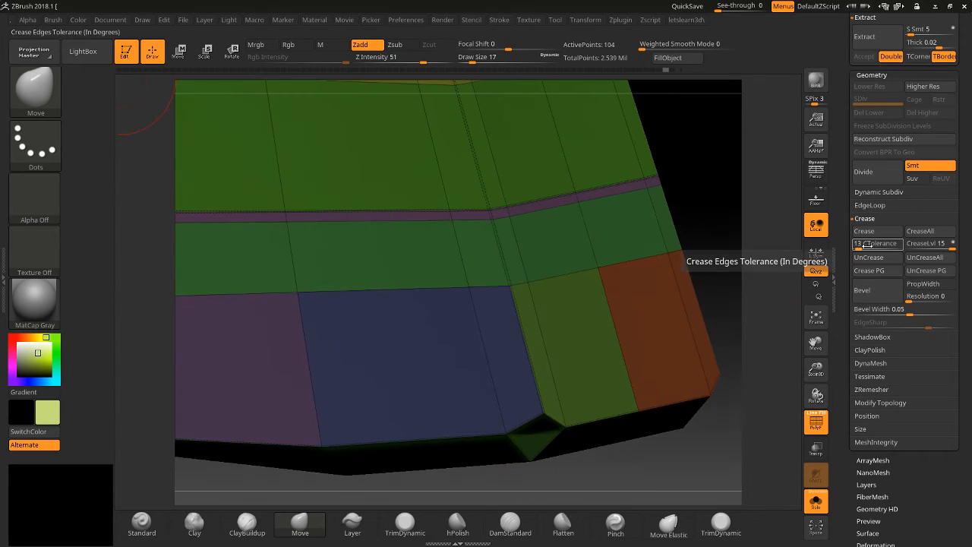
key(ctrl+z)
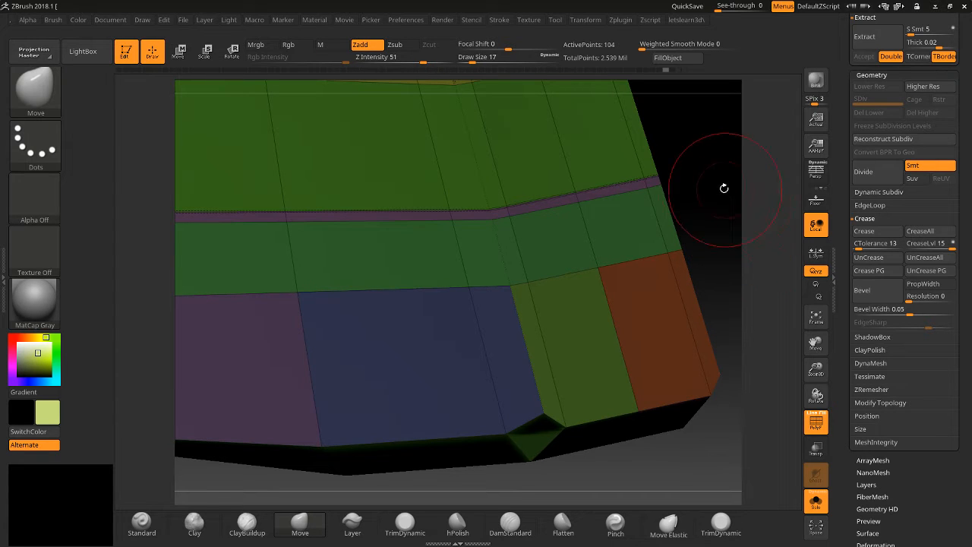
Bevel the block's creased edges and inspect the new strips around its upper edge.
ctrl+click(699, 165)
ctrl+click(705, 168)
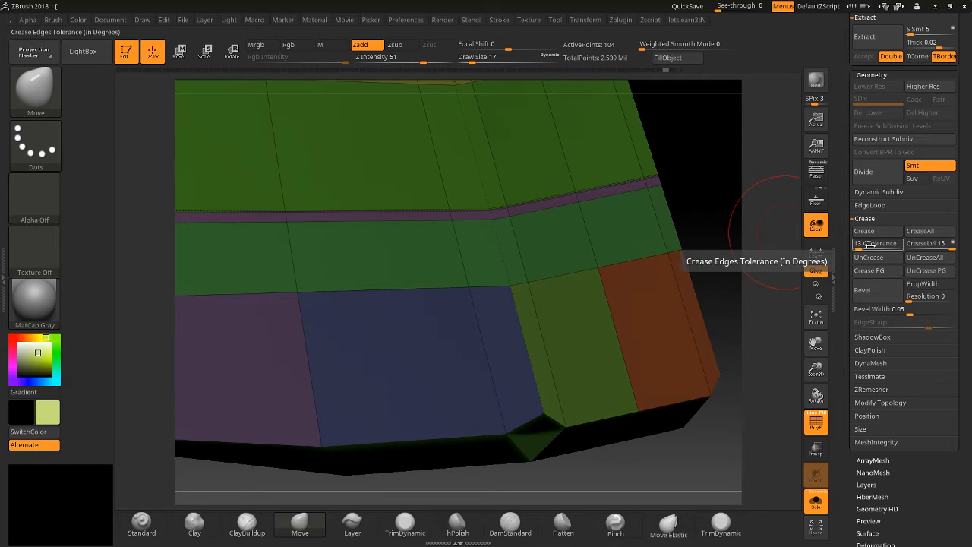
click(868, 232)
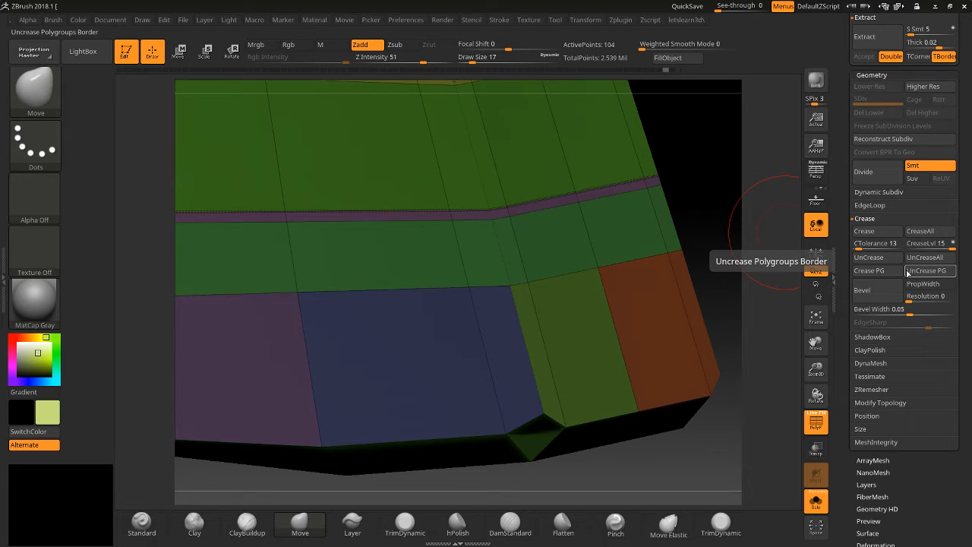
click(881, 302)
drag(689, 199, 461, 233)
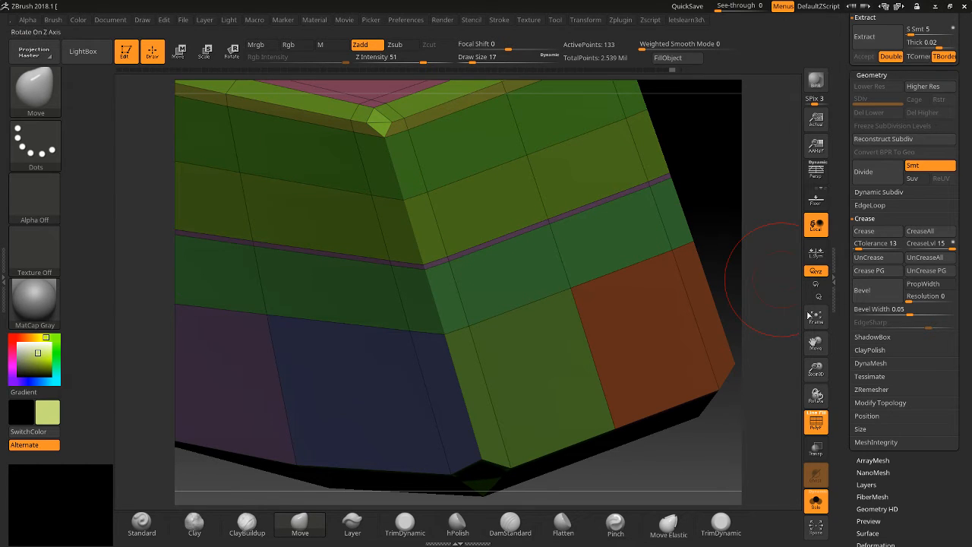
drag(815, 370, 798, 433)
drag(790, 511, 797, 365)
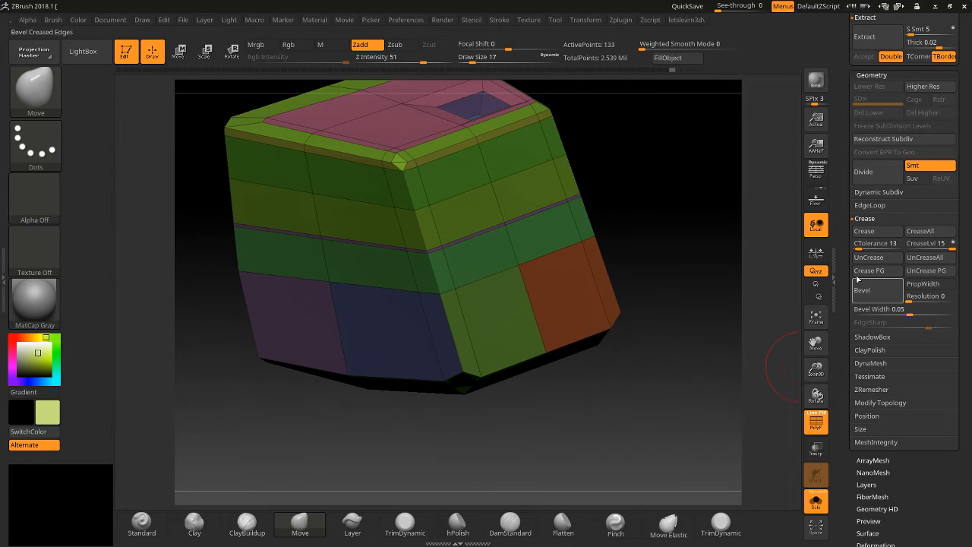
Crease the block's edges at tolerance 13, bevel them again, and inspect the shape without PolyFrame.
click(870, 237)
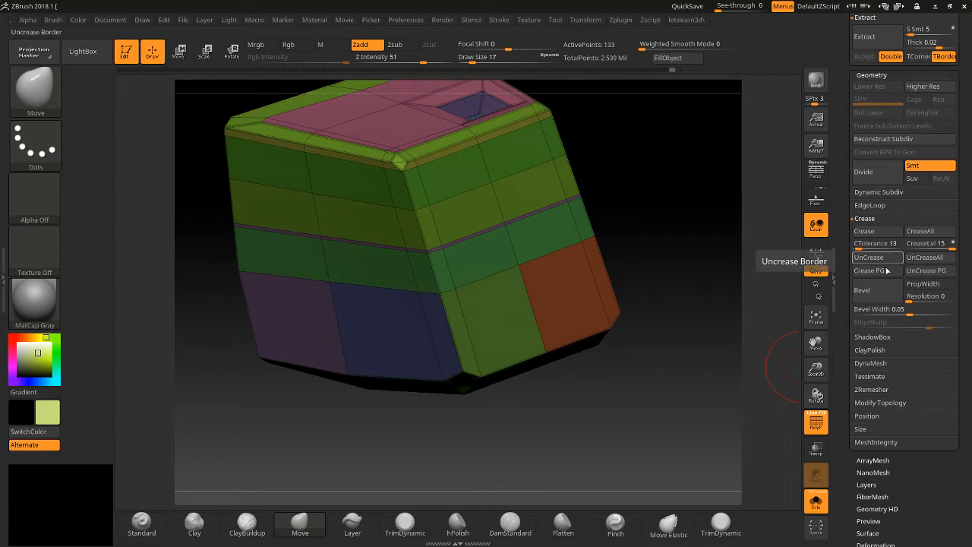
click(889, 291)
mouse_move(722, 416)
mouse_down()
mouse_move(777, 370)
mouse_move(727, 432)
mouse_up()
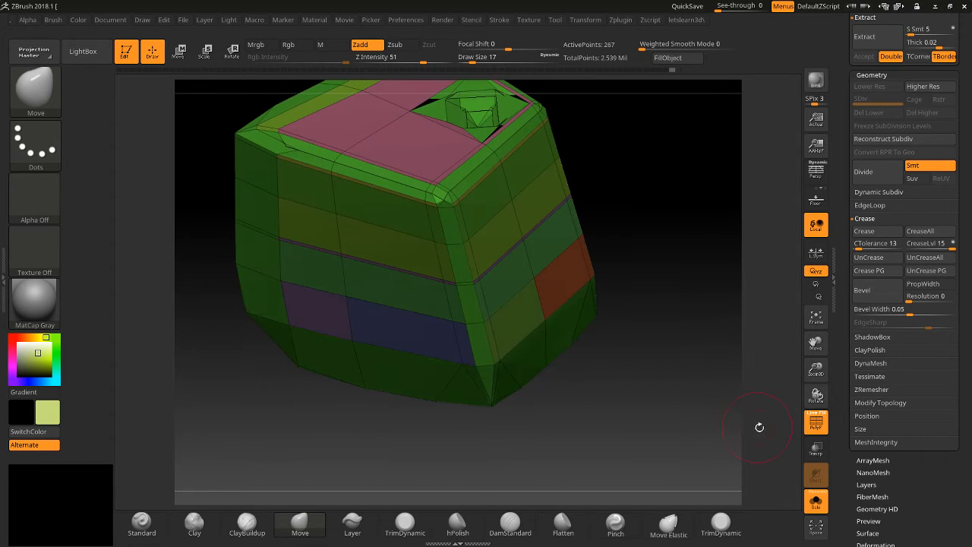
click(816, 422)
drag(761, 380, 717, 300)
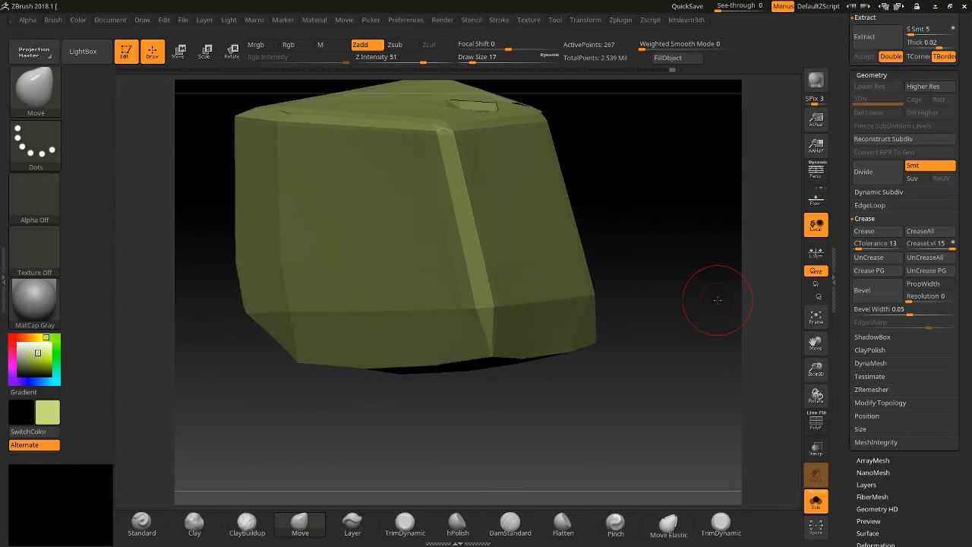
Subdivide the beveled block several times and inspect its smoothed edges.
key(ctrl+d)
key(ctrl+d)
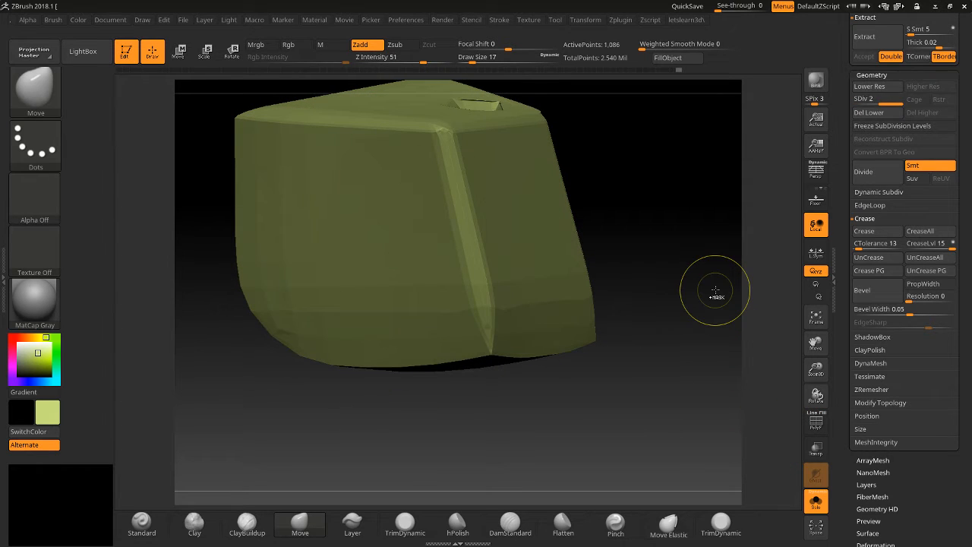
key(ctrl+d)
mouse_move(712, 276)
mouse_down()
mouse_move(707, 332)
mouse_move(642, 289)
mouse_move(694, 242)
mouse_move(751, 292)
mouse_move(734, 337)
mouse_up()
Undo the subdivisions, bevels and creases, stepping back to the block with its upper part masked.
key(ctrl+z)
key(ctrl+z)
key(ctrl+z)
key(ctrl+z)
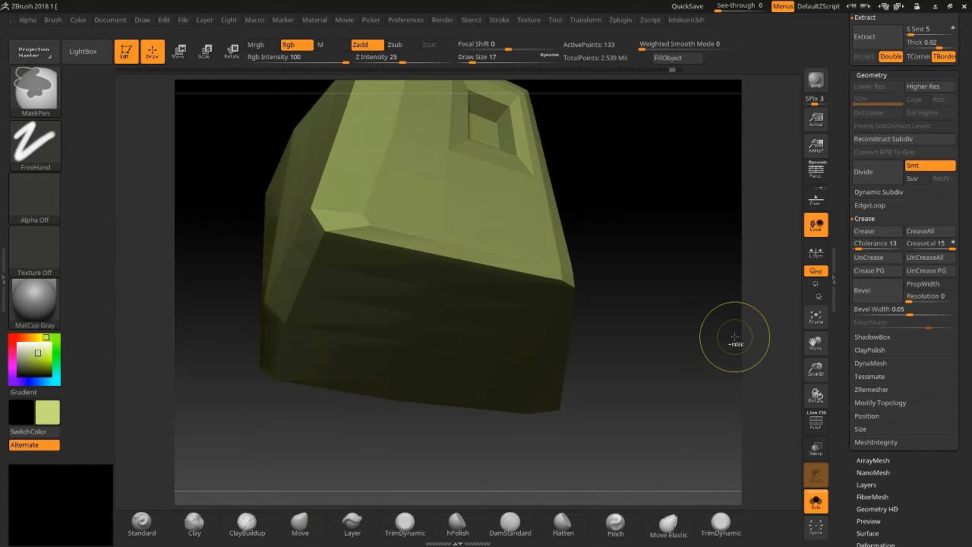
key(ctrl+z)
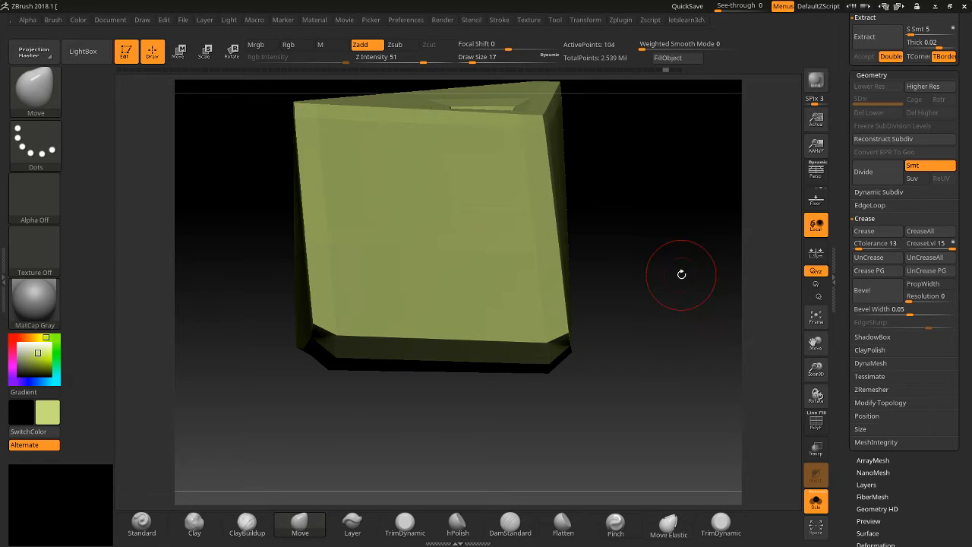
key(ctrl+z)
key(ctrl+z)
key(ctrl+z)
key(ctrl+z)
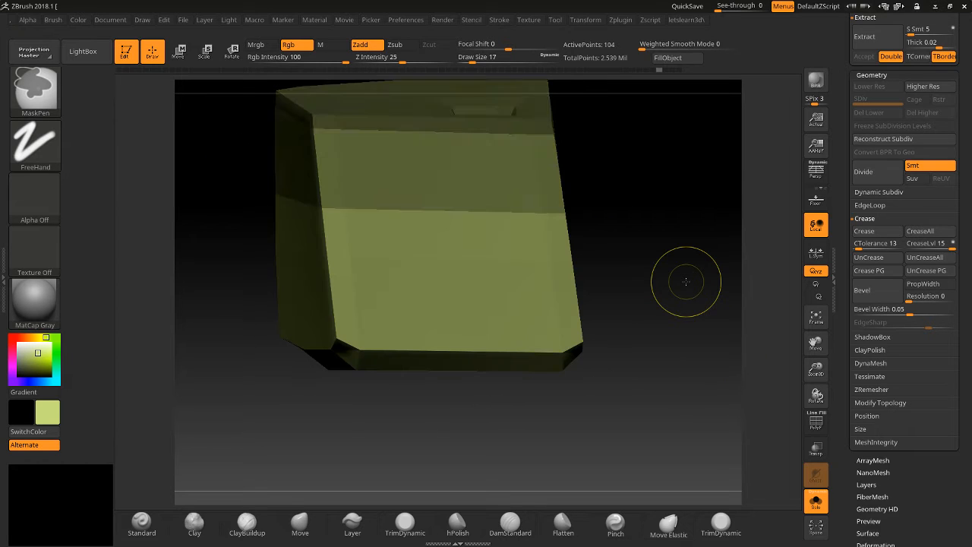
key(ctrl+z)
key(ctrl+shift+z)
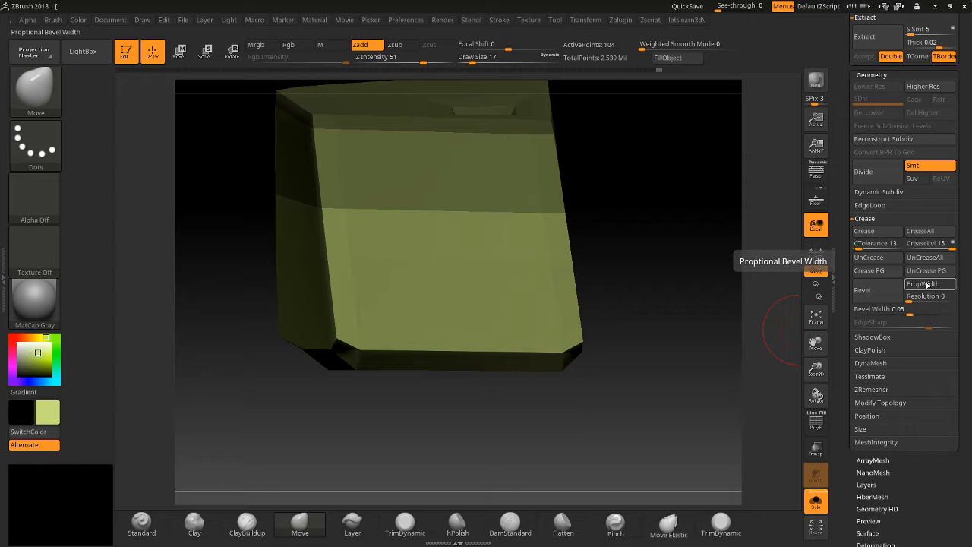
Set the bevel Resolution to 2 for the partly masked block.
key(ctrl)
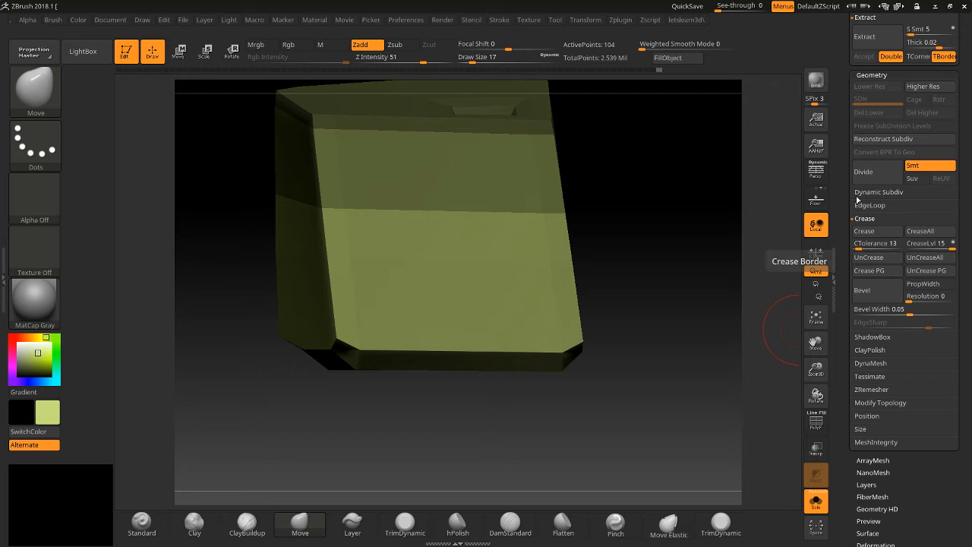
mouse_move(819, 363)
mouse_down()
mouse_move(815, 372)
mouse_move(818, 359)
mouse_up()
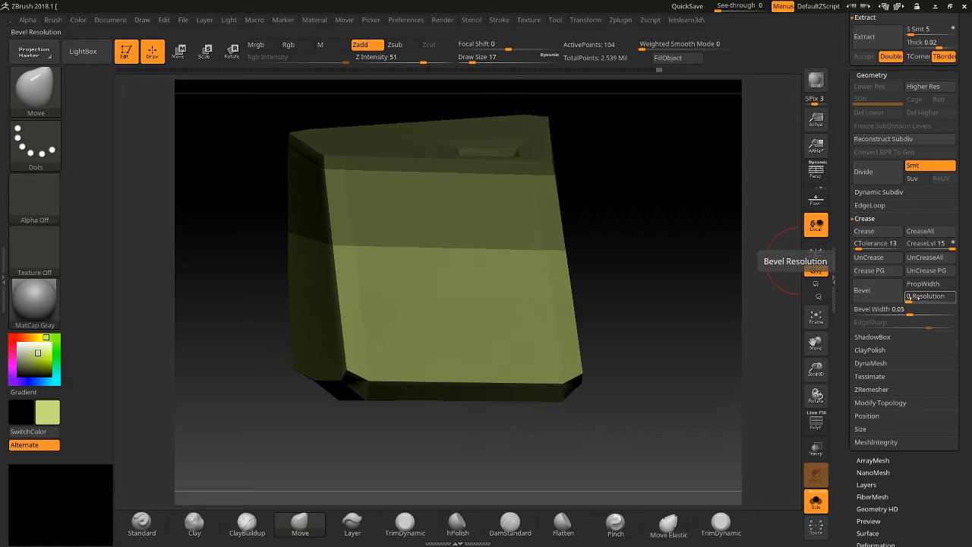
drag(916, 297, 922, 301)
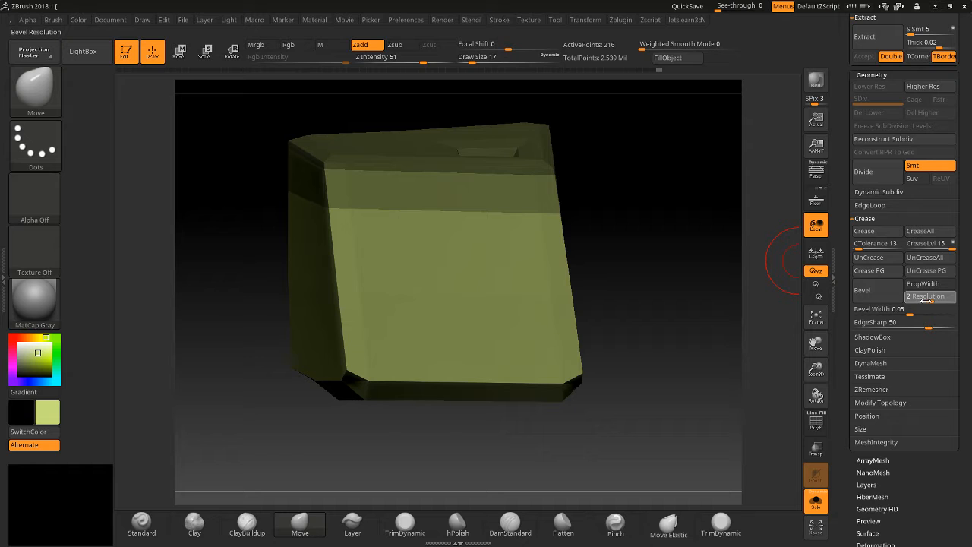
Show the polyframe on the block and set the crease bevel to Resolution 1 and Bevel Width 0.00257.
drag(805, 374, 792, 405)
click(809, 421)
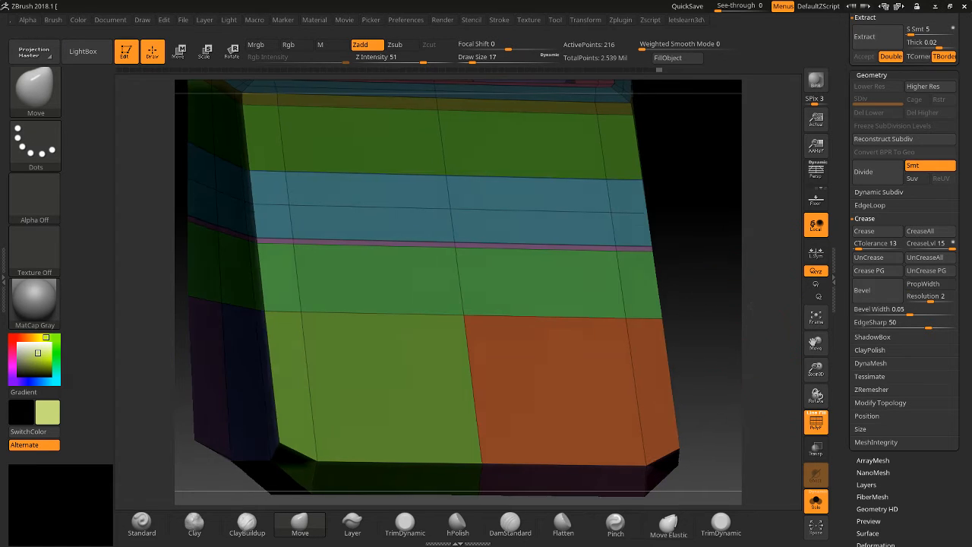
drag(786, 306, 747, 305)
drag(921, 297, 968, 287)
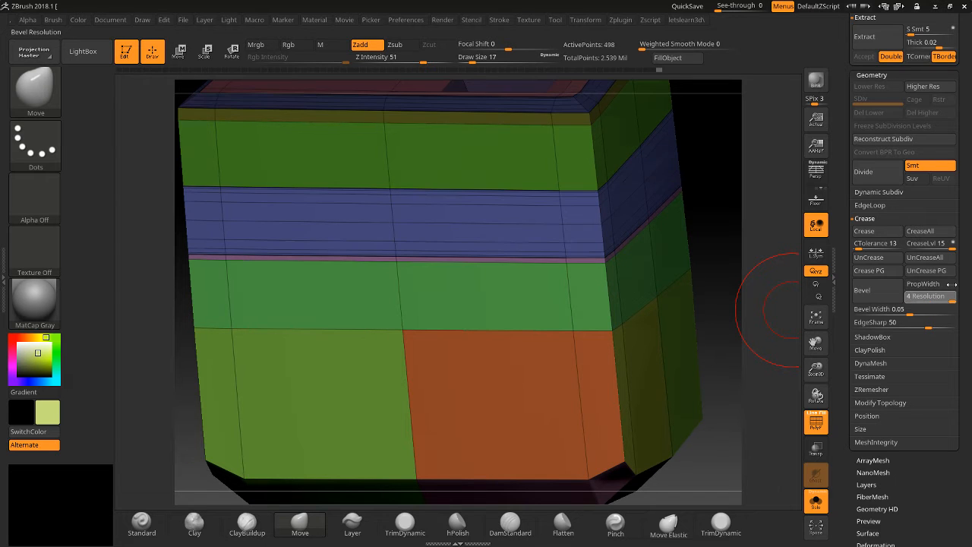
drag(948, 285, 905, 286)
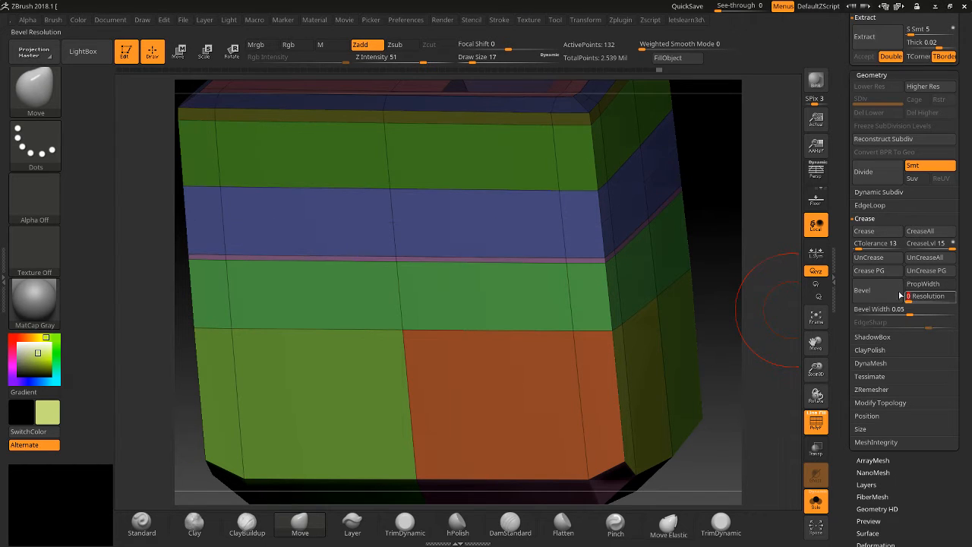
drag(909, 299, 877, 303)
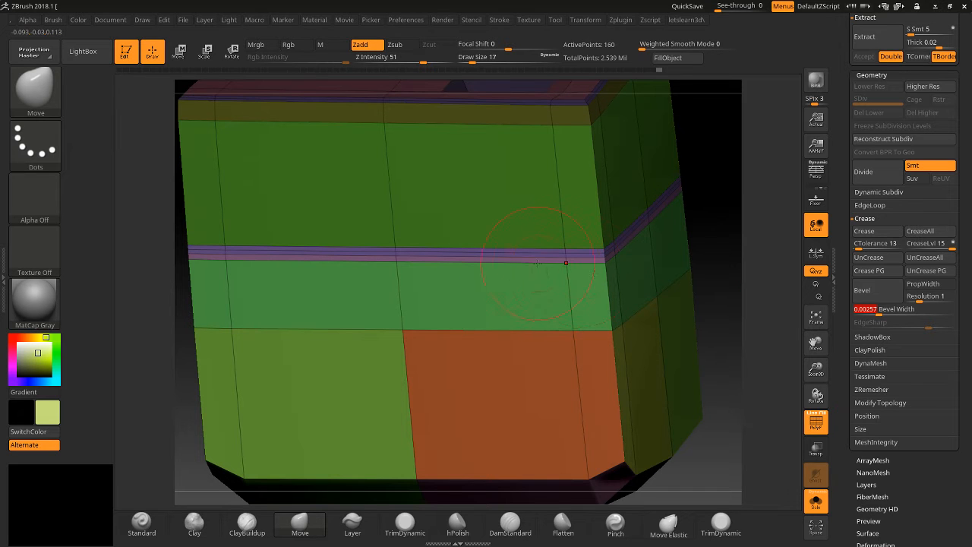
Mask the whole block except the thin purple band by isolating its polygroup, masking it, restoring the full mesh and inverting the mask.
drag(819, 363, 787, 362)
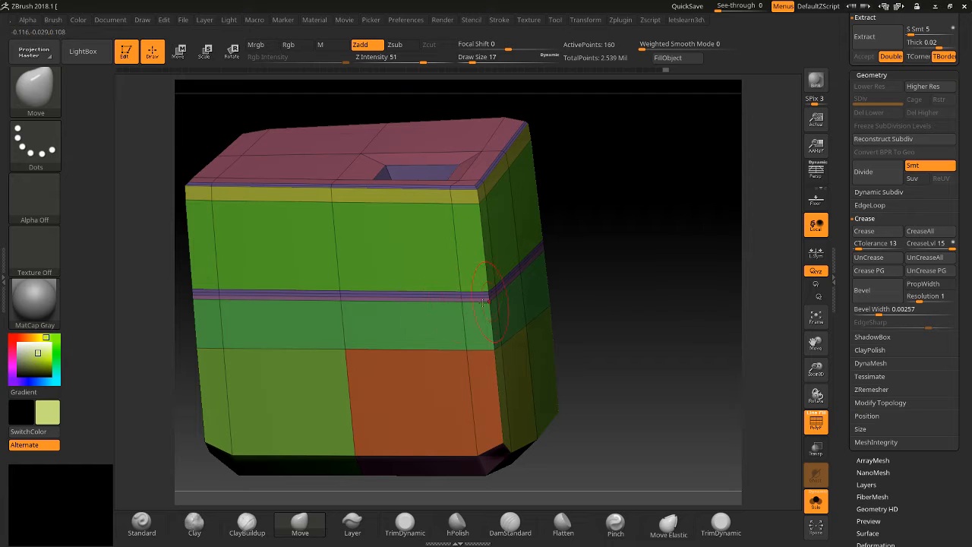
drag(800, 370, 674, 337)
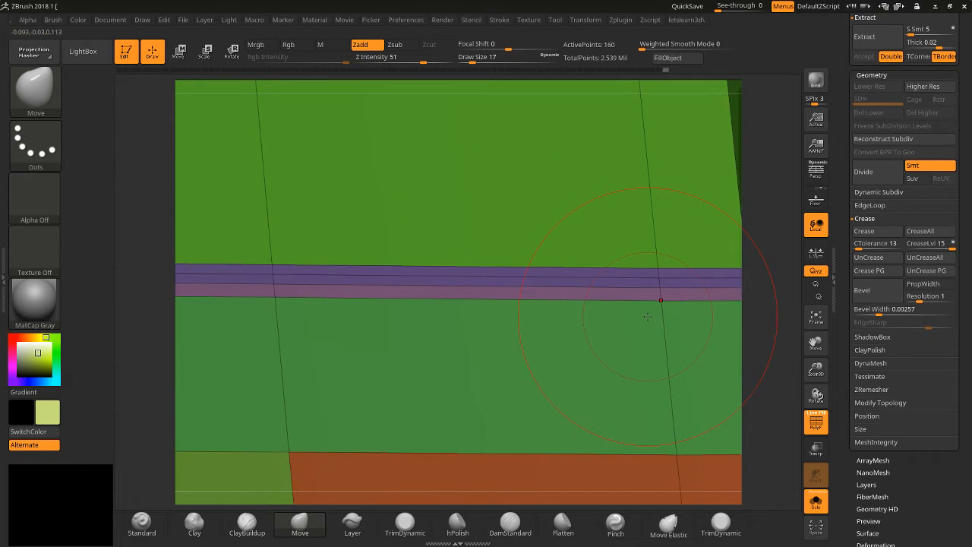
key(ctrl+shift)
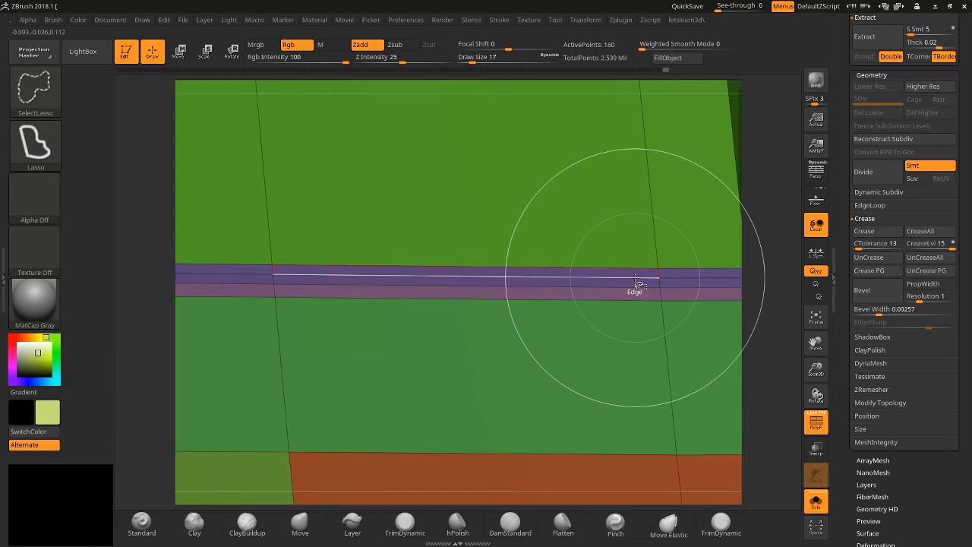
ctrl+shift+click(638, 282)
mouse_move(810, 368)
mouse_down()
mouse_move(799, 271)
mouse_move(799, 312)
mouse_move(729, 356)
mouse_up()
ctrl+click(716, 353)
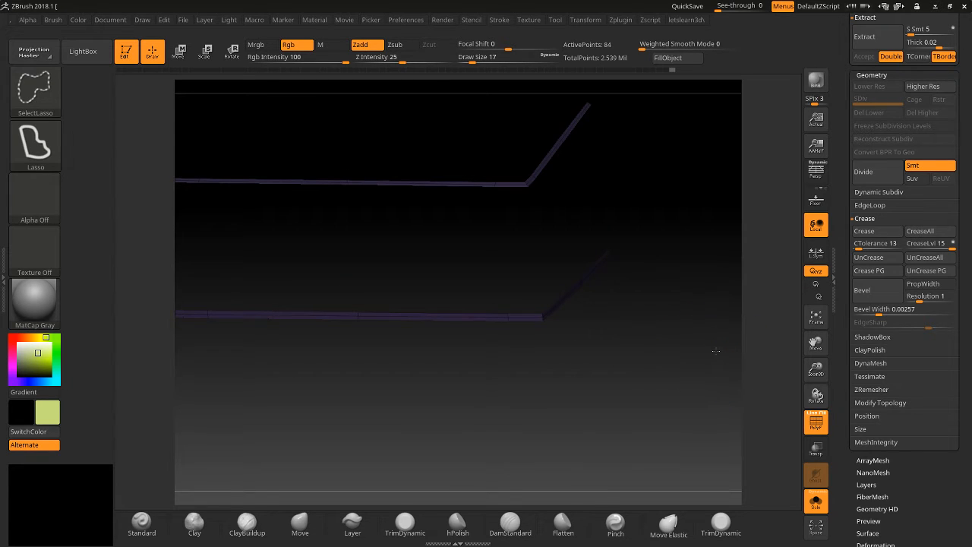
ctrl+shift+click(716, 350)
mouse_move(715, 331)
mouse_down()
mouse_move(708, 251)
mouse_move(709, 274)
mouse_up()
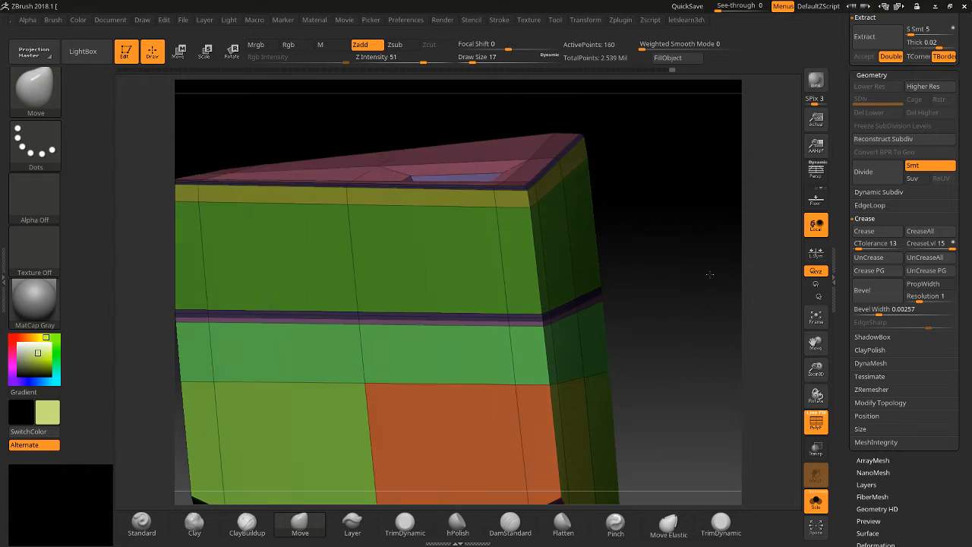
ctrl+click(706, 271)
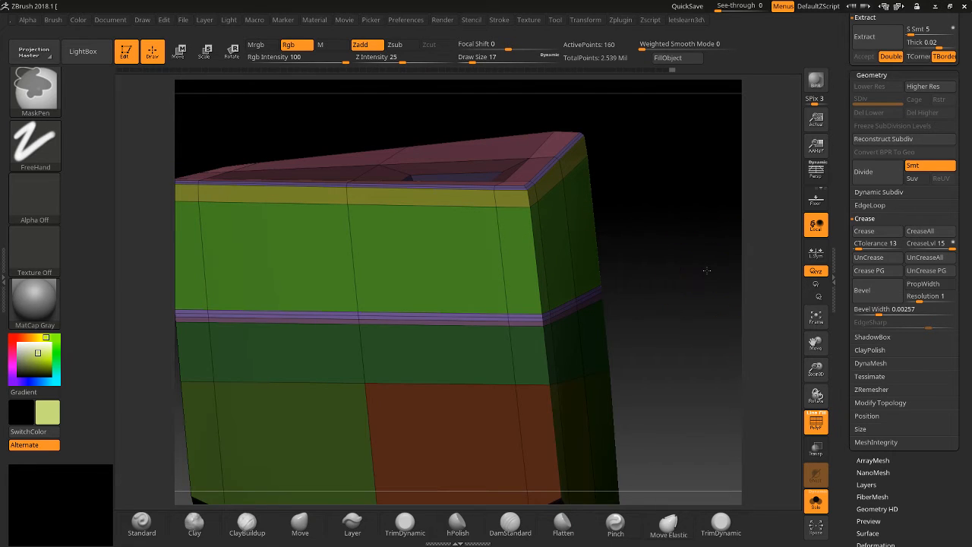
ctrl+click(706, 271)
ctrl+click(668, 289)
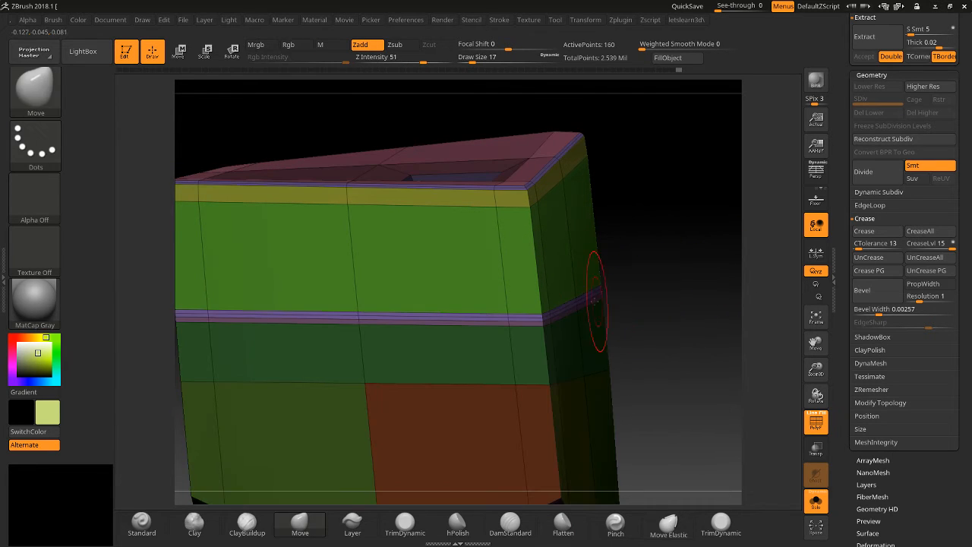
Try to pull the unmasked band at the block's corner with the Move brush, undo the stroke and clear the mask.
drag(558, 314, 704, 301)
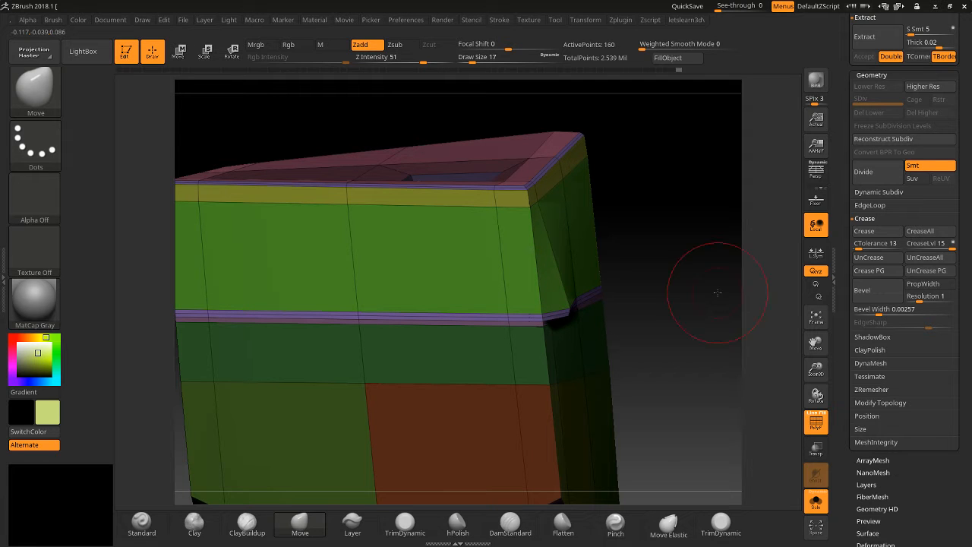
key(ctrl+z)
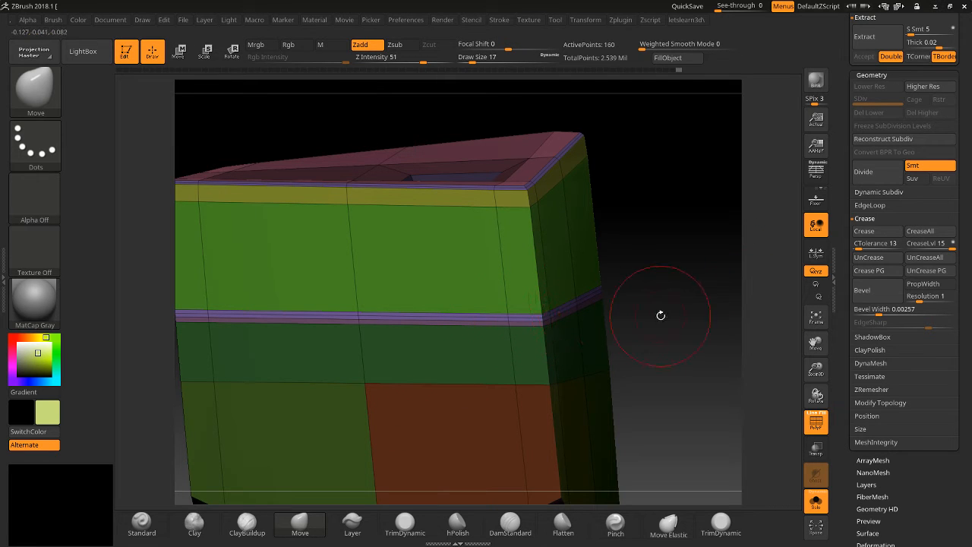
ctrl+drag(698, 278, 686, 318)
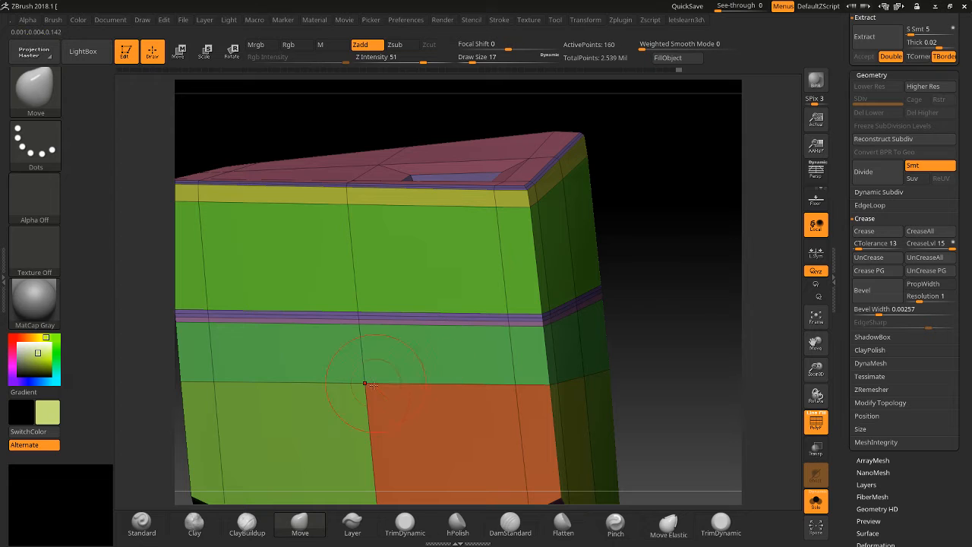
Switch to the Move Topological brush, try shifting the purple band near the front corner, and undo the stroke.
click(46, 99)
key(m)
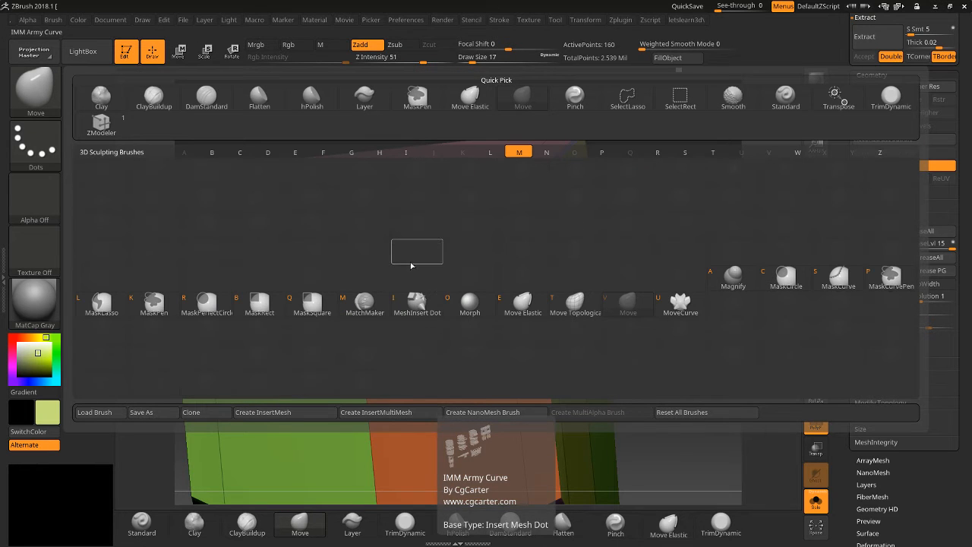
click(570, 303)
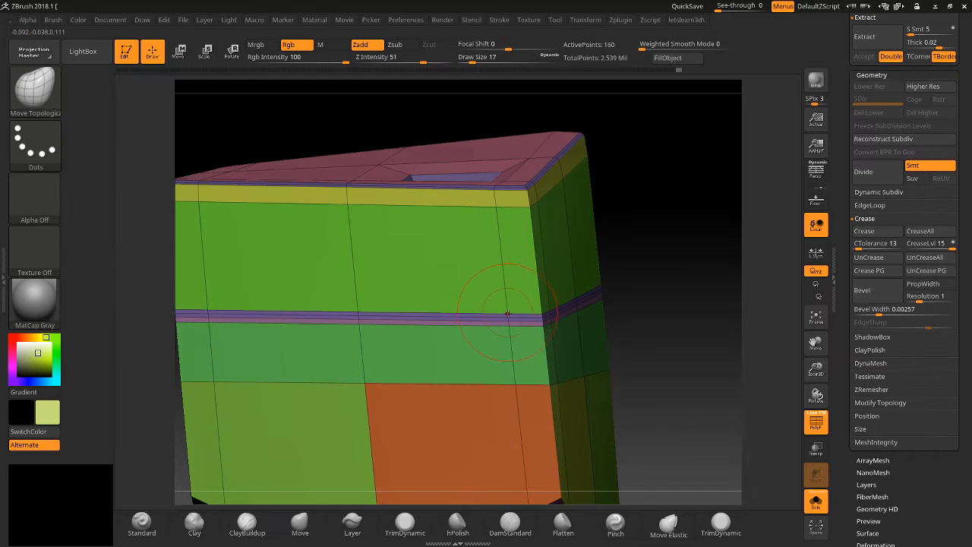
mouse_move(537, 312)
mouse_down()
mouse_move(683, 300)
mouse_move(418, 320)
mouse_up()
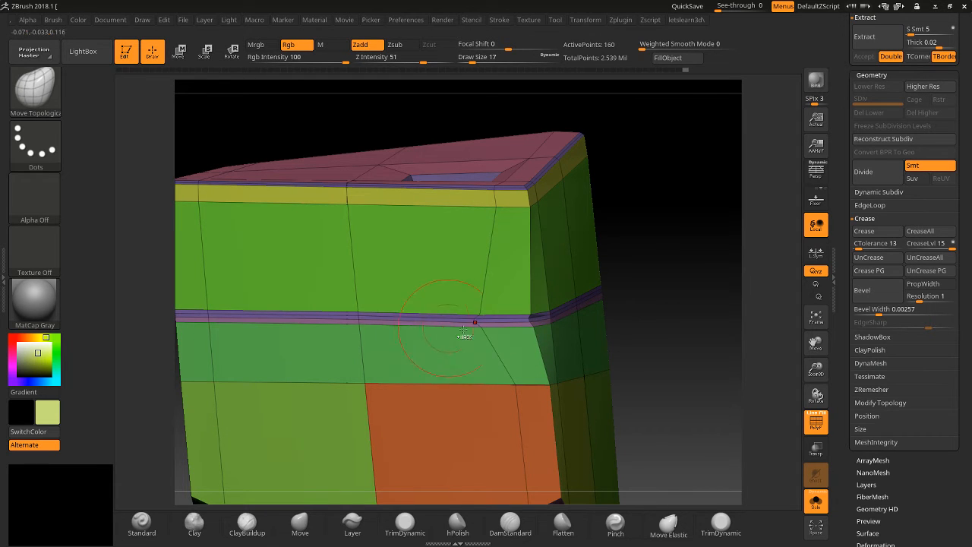
key(ctrl+z)
Try pulling the band on the block's side and corner with Move Topological, and undo the deformation.
drag(570, 307, 619, 311)
drag(614, 369, 658, 331)
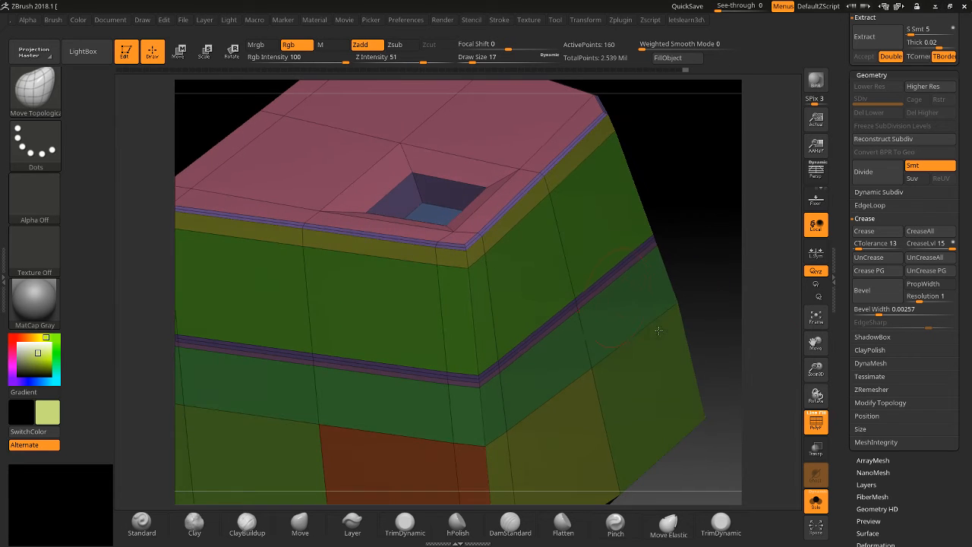
drag(600, 307, 606, 305)
mouse_move(699, 219)
mouse_down()
mouse_move(666, 174)
mouse_move(680, 180)
mouse_up()
mouse_move(562, 320)
mouse_down()
mouse_move(501, 306)
mouse_move(522, 306)
mouse_up()
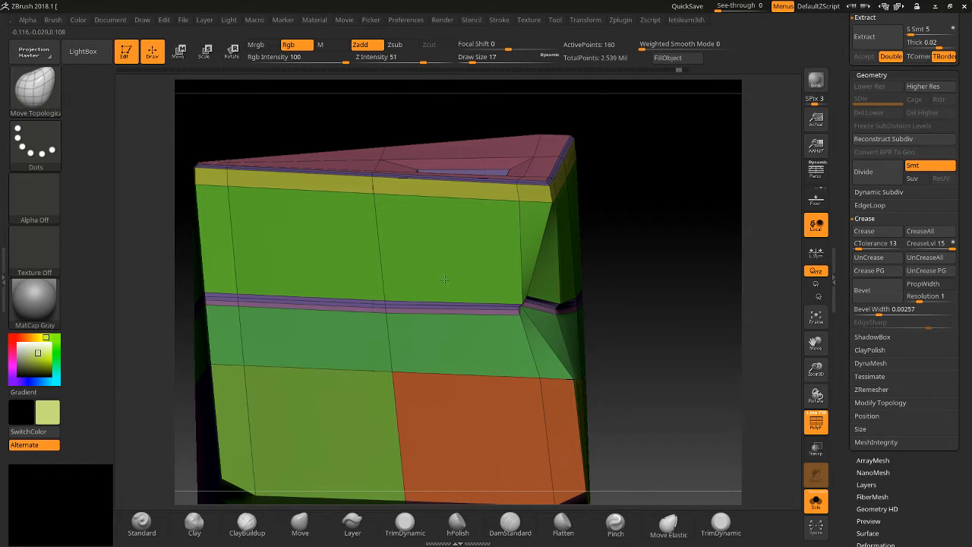
key(ctrl+z)
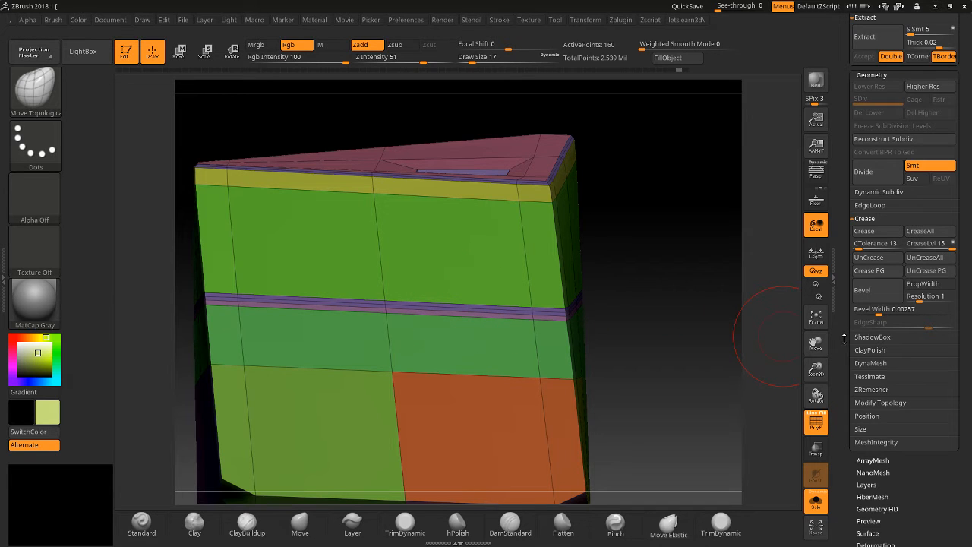
Switch to the ZModeler brush, try inserting an edge loop at the thin magenta strip, and undo it.
drag(822, 366, 833, 401)
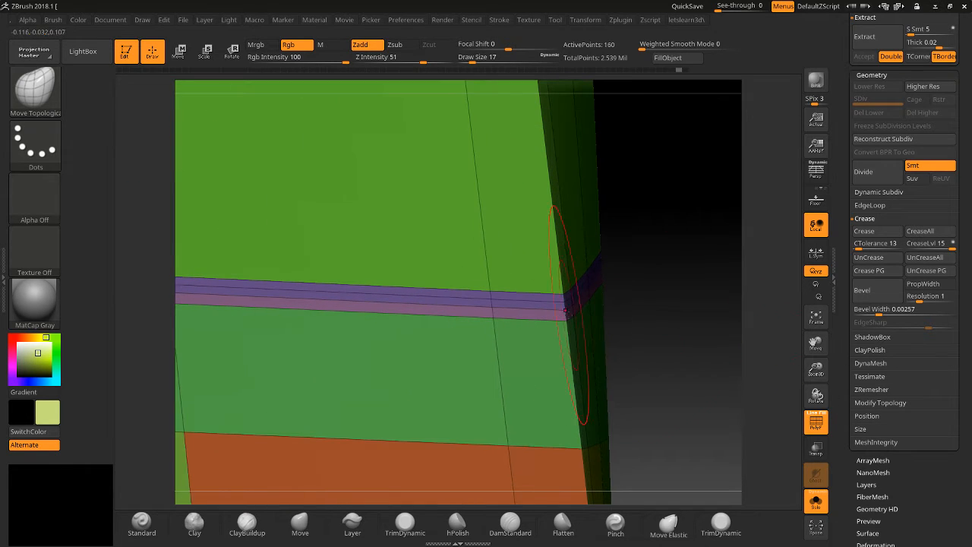
click(34, 87)
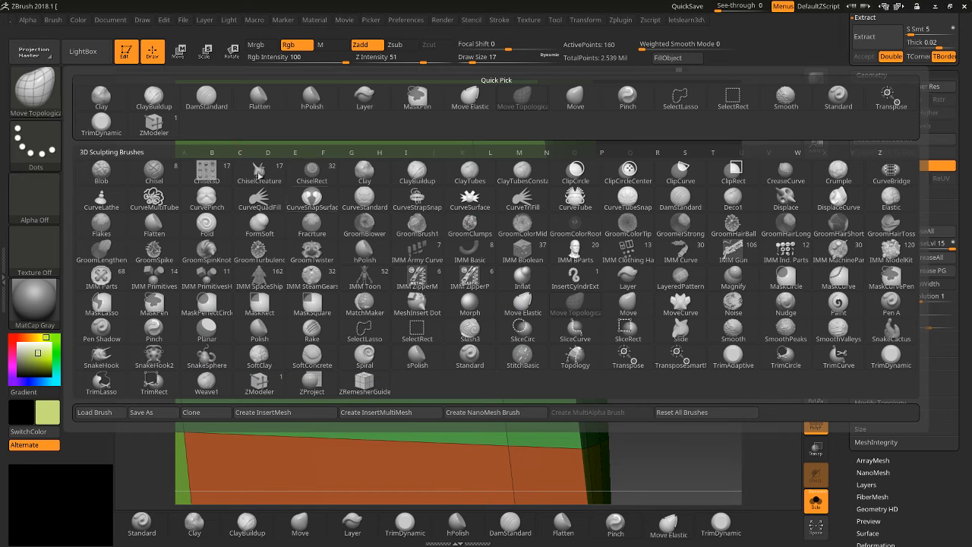
key(z)
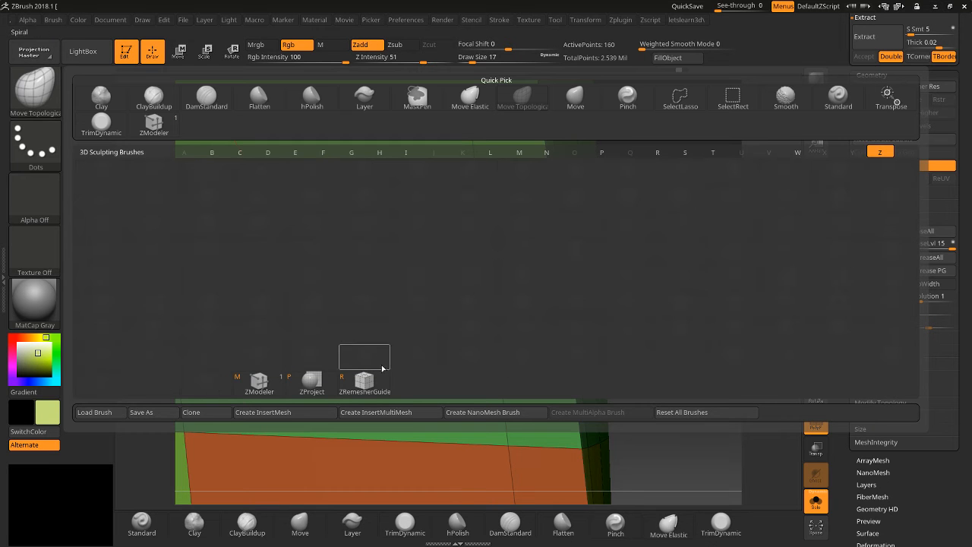
click(259, 379)
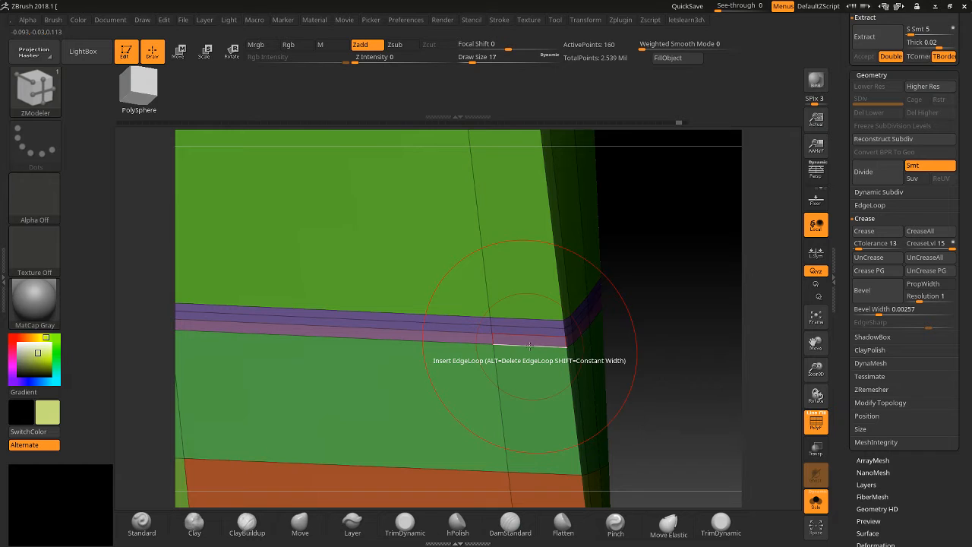
drag(530, 339, 509, 369)
key(ctrl+z)
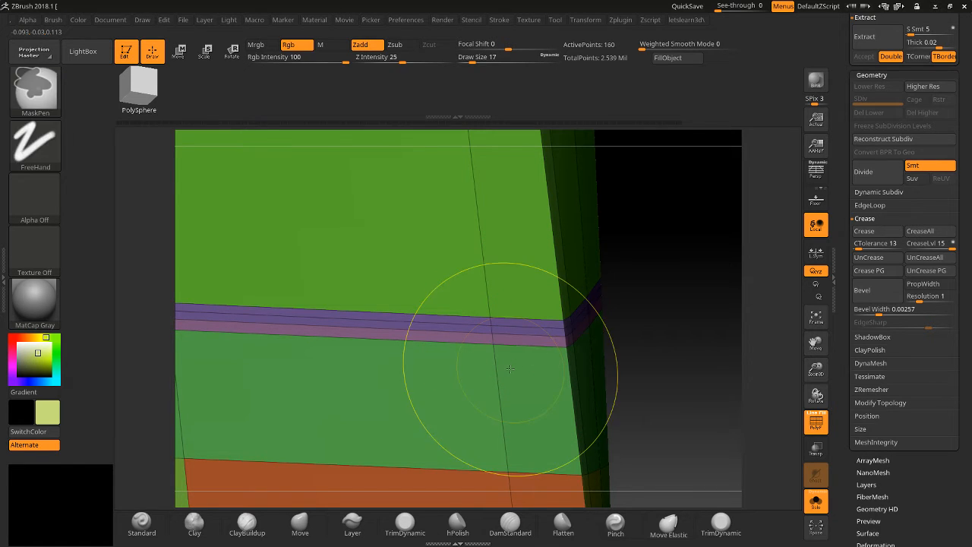
Set the ZModeler polygon action to Extrude with All Polygons as target, try it on the magenta strip, and undo the extrusion.
key(space)
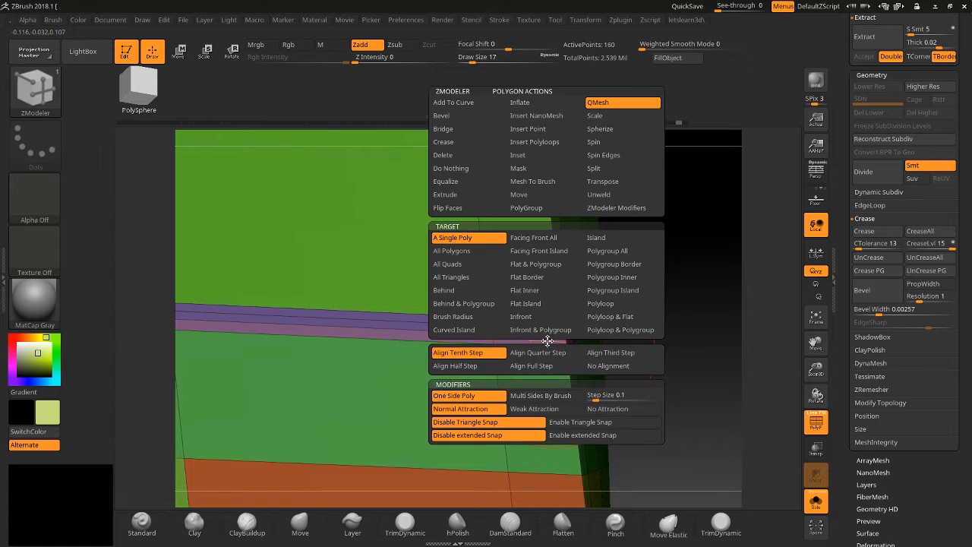
click(451, 195)
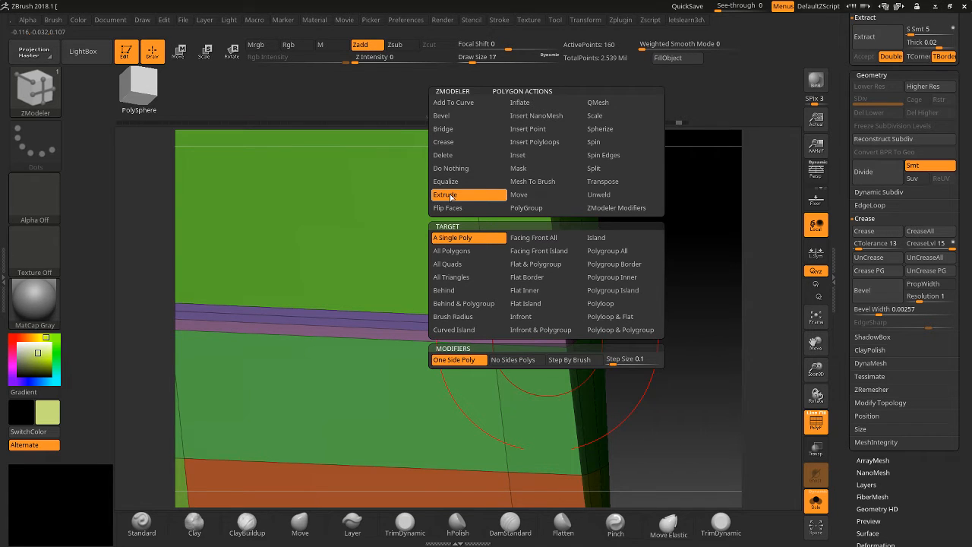
click(460, 254)
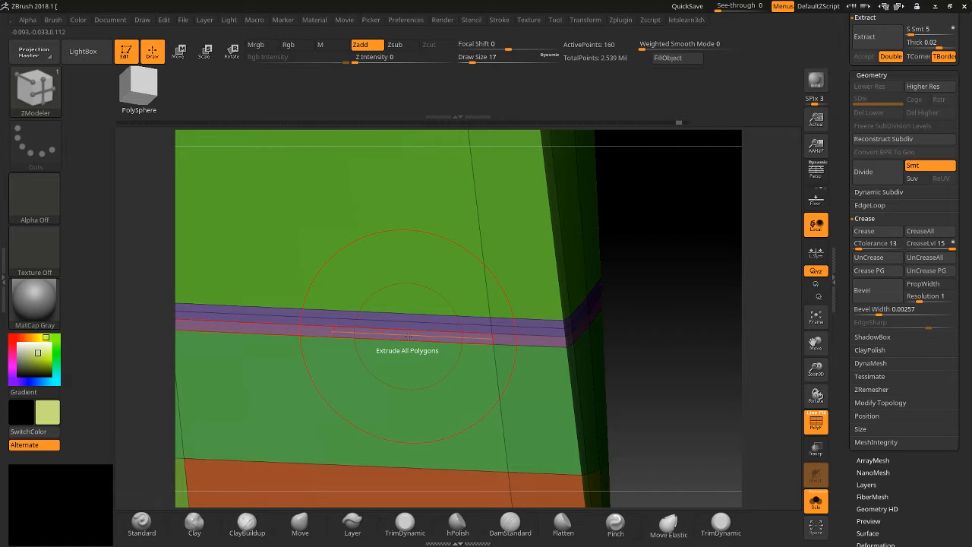
drag(408, 336, 396, 336)
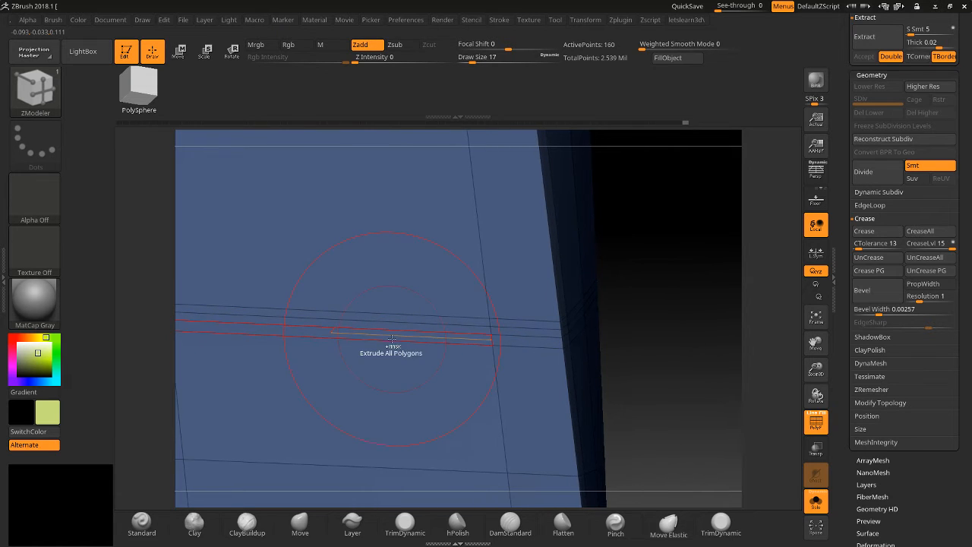
key(ctrl+z)
Change the Extrude target to Polygroup All, try extruding the purple band, and undo the extrusion.
key(space)
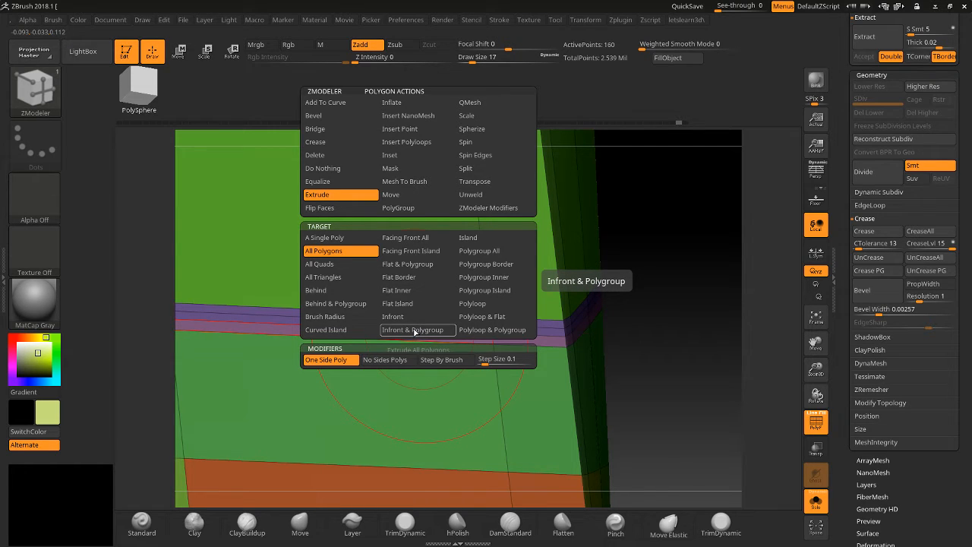
click(497, 304)
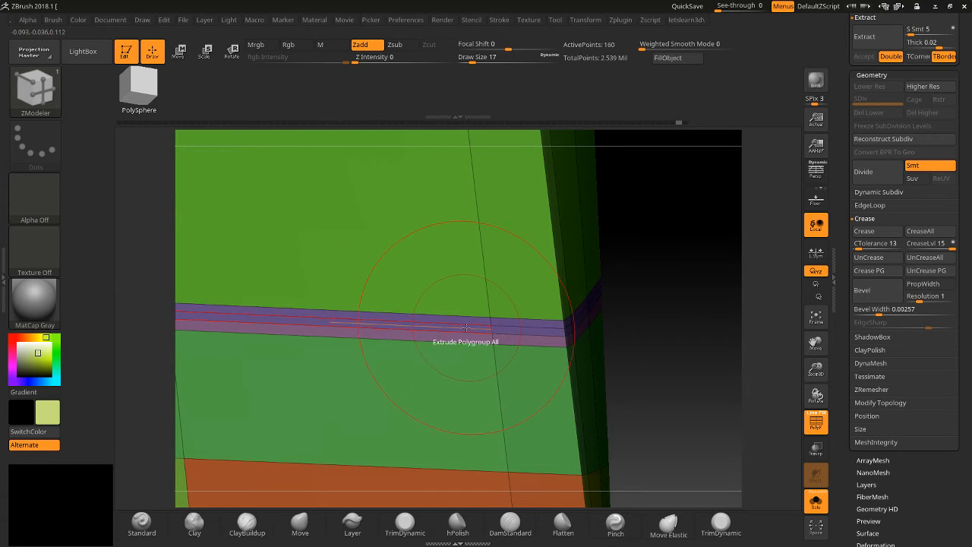
mouse_move(462, 327)
mouse_down()
mouse_move(362, 358)
mouse_move(271, 345)
mouse_move(577, 334)
mouse_move(646, 289)
mouse_move(637, 311)
mouse_up()
key(ctrl+z)
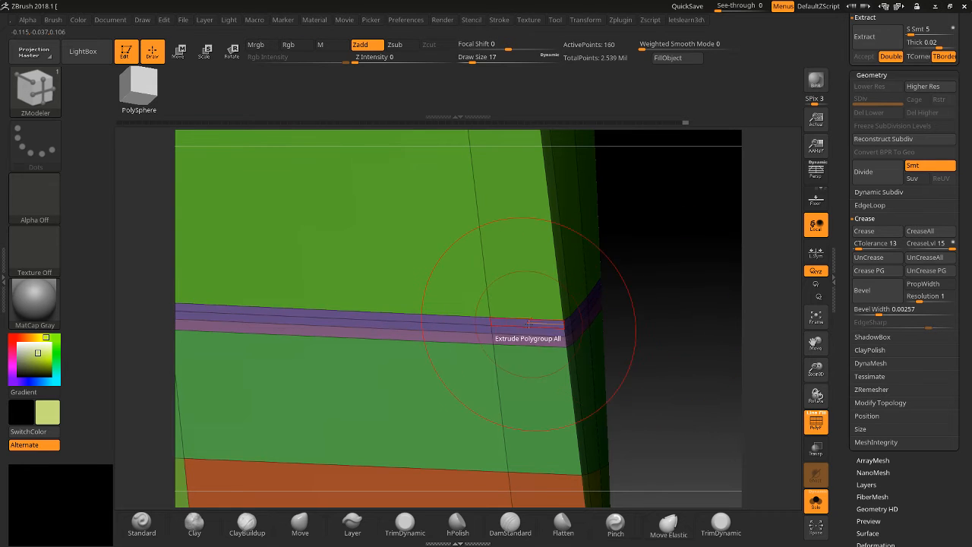
Try extruding the thin magenta polygroup strip outward around the block and inspect the ledge from several angles.
drag(527, 343, 652, 303)
drag(812, 360, 899, 365)
drag(786, 361, 704, 403)
drag(813, 370, 789, 334)
drag(684, 381, 736, 374)
drag(816, 369, 709, 406)
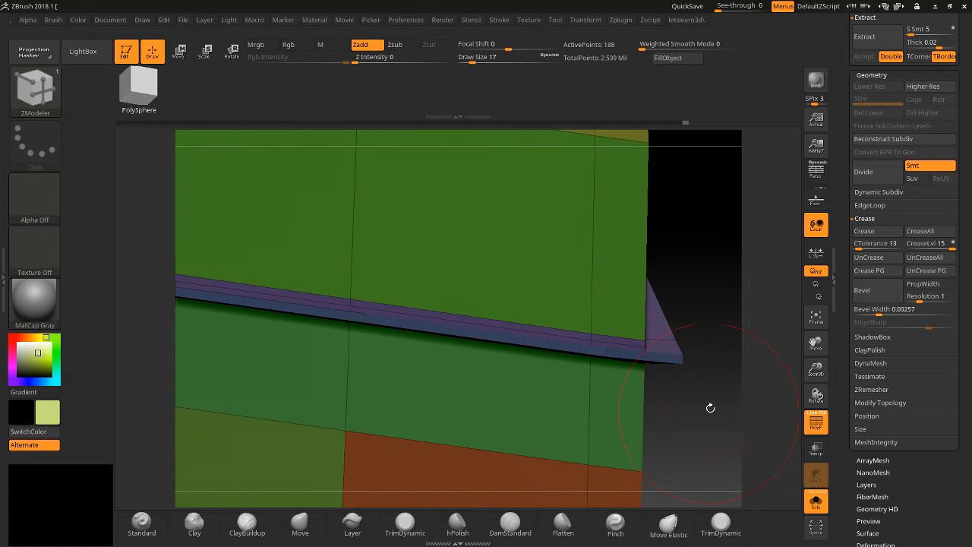
Extrude the purple polygroup band inward to form a narrow groove around the block.
drag(731, 387, 597, 366)
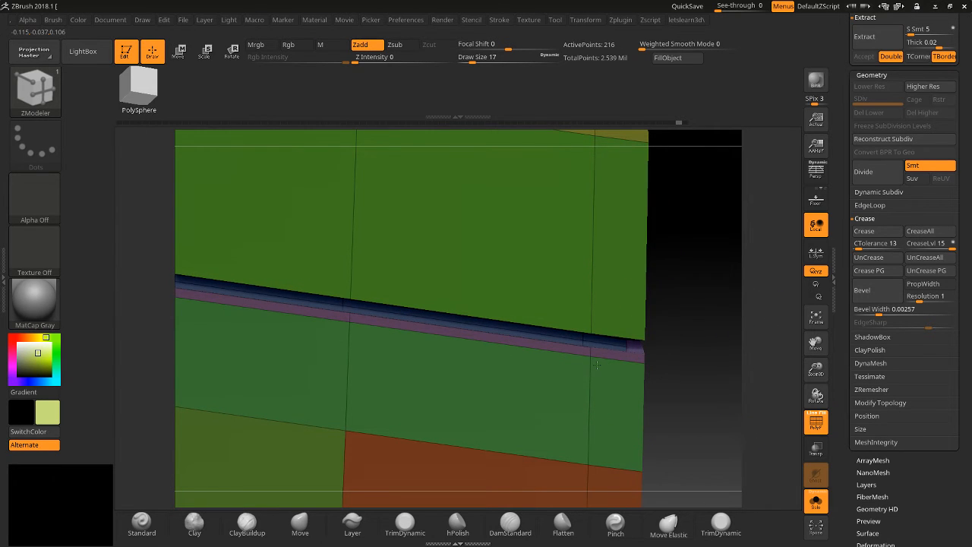
drag(678, 376, 655, 361)
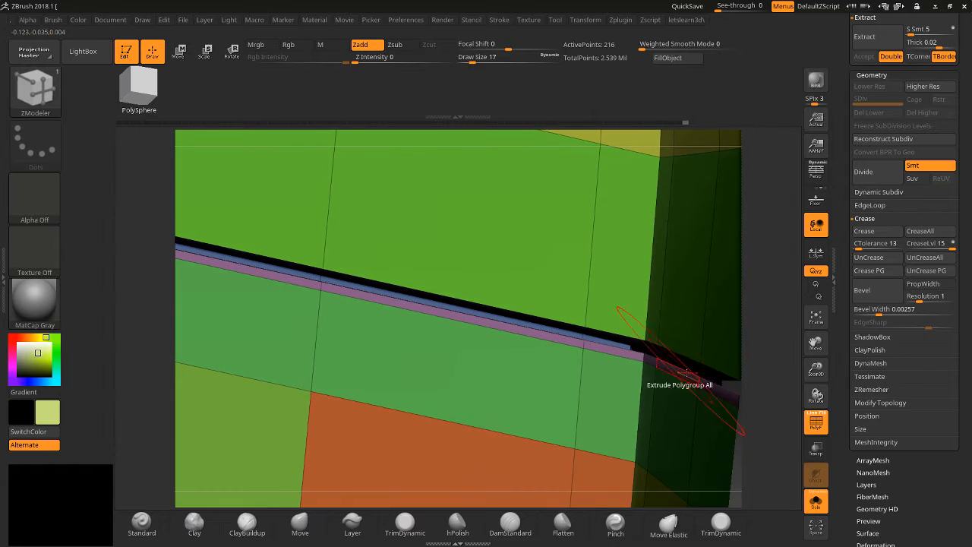
Try a ZModeler edit on the thin blue band along the block's top rim and undo it.
drag(817, 370, 794, 332)
drag(714, 350, 733, 419)
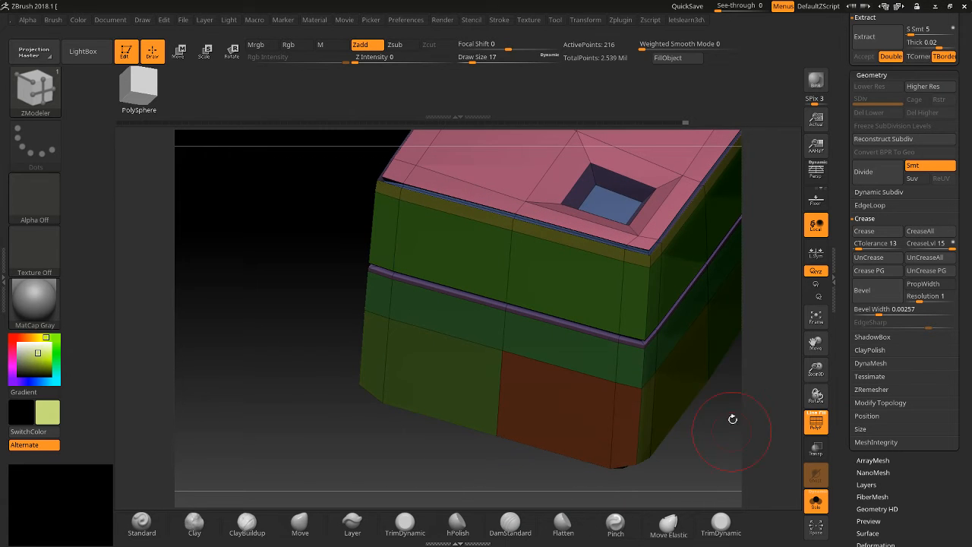
drag(808, 361, 790, 460)
drag(820, 342, 779, 507)
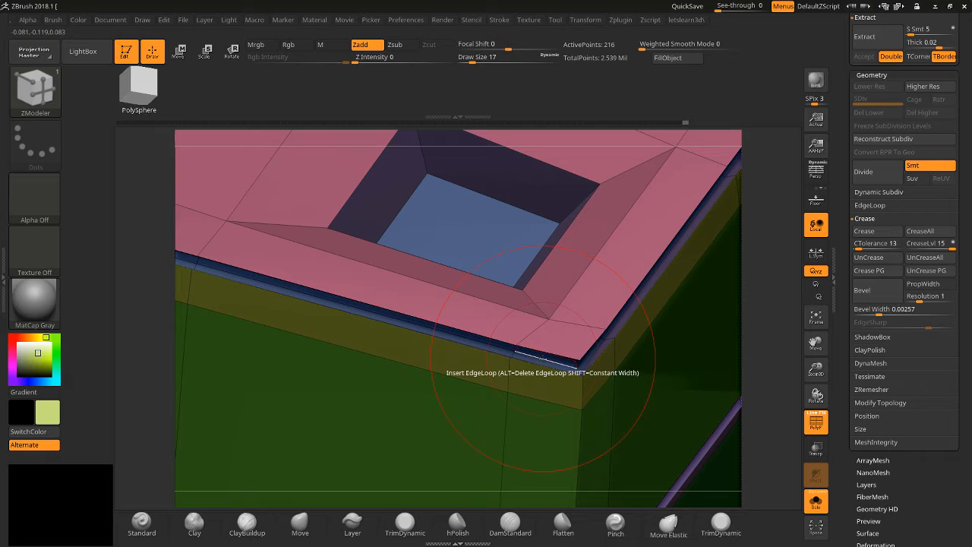
mouse_move(544, 359)
mouse_down()
mouse_move(493, 19)
mouse_move(486, 379)
mouse_move(507, 544)
mouse_move(498, 46)
mouse_move(498, 543)
mouse_up()
key(ctrl+z)
Switch from ZModeler to the Move brush and turn off the polyframe display on the grooved block.
drag(817, 372, 792, 332)
drag(737, 420, 731, 390)
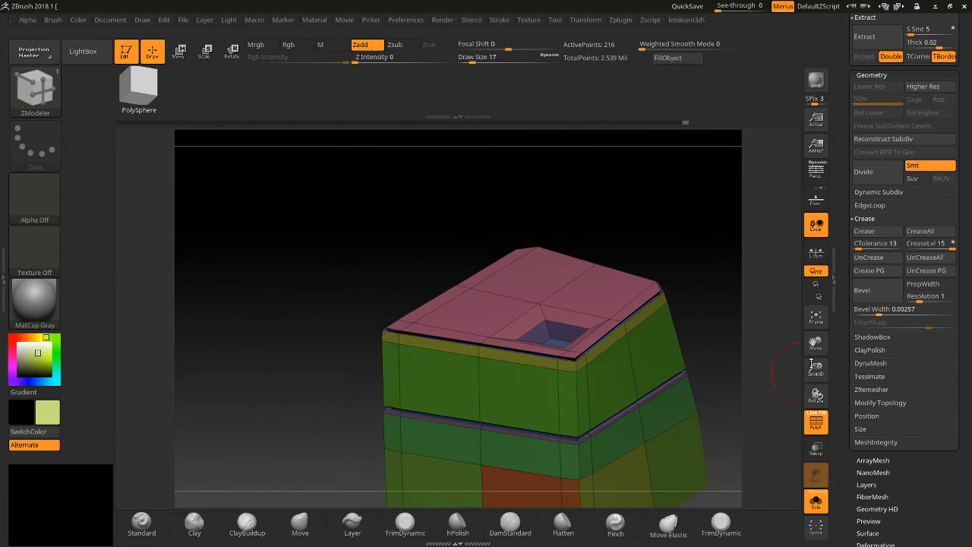
drag(816, 343, 799, 230)
mouse_move(548, 287)
mouse_down()
mouse_move(532, 129)
mouse_move(508, 296)
mouse_move(548, 268)
mouse_move(547, 228)
mouse_move(547, 262)
mouse_move(530, 292)
mouse_move(570, 314)
mouse_move(524, 288)
mouse_up()
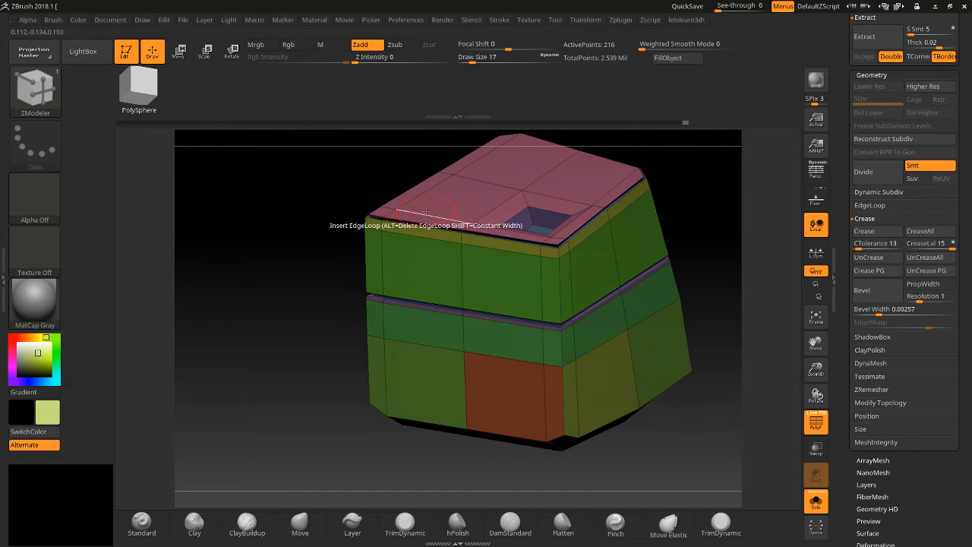
click(29, 91)
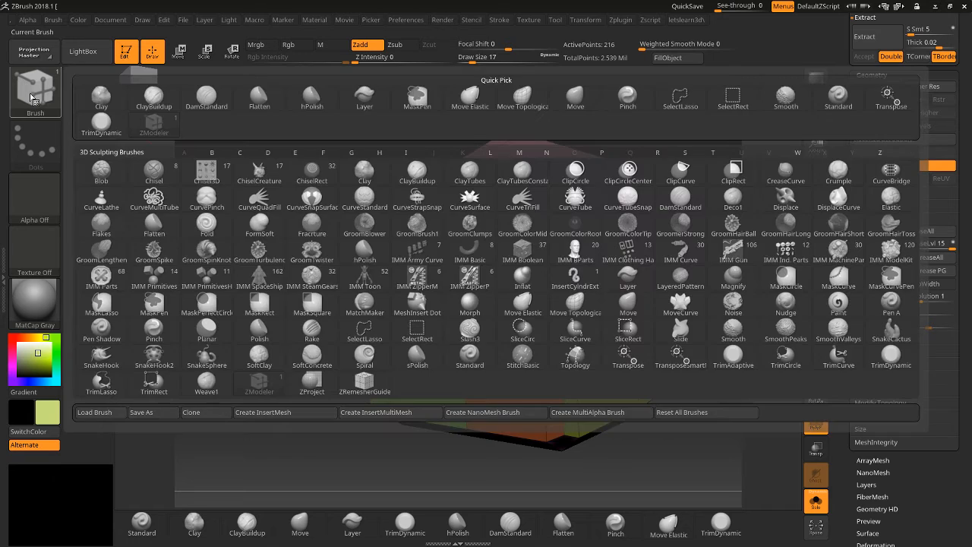
click(300, 523)
mouse_move(329, 425)
mouse_down()
mouse_move(334, 399)
mouse_move(719, 455)
mouse_move(714, 387)
mouse_move(592, 362)
mouse_move(721, 395)
mouse_up()
click(814, 431)
Decline Dynamic Subdiv, subdivide the block to SDiv level 4, and inspect the smoothed groove from several angles.
key(d)
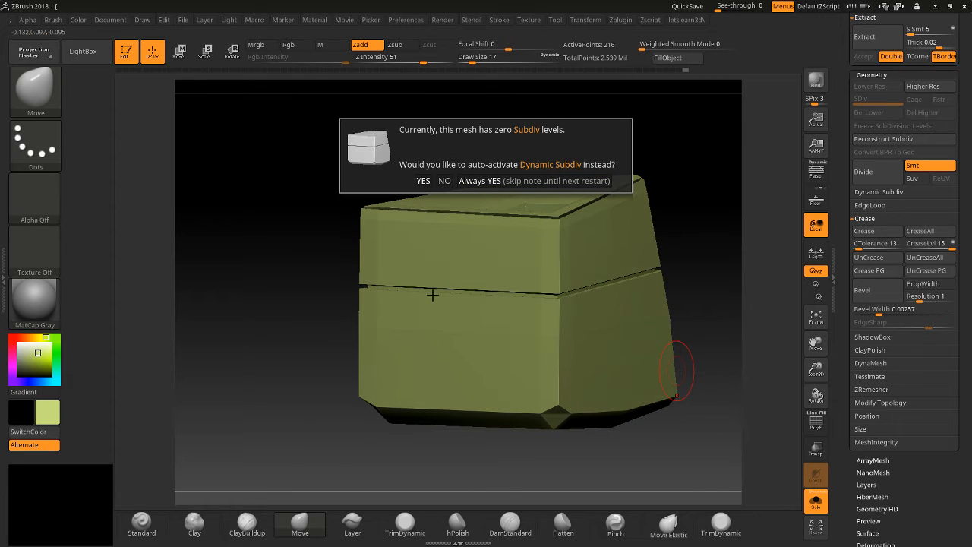
click(444, 180)
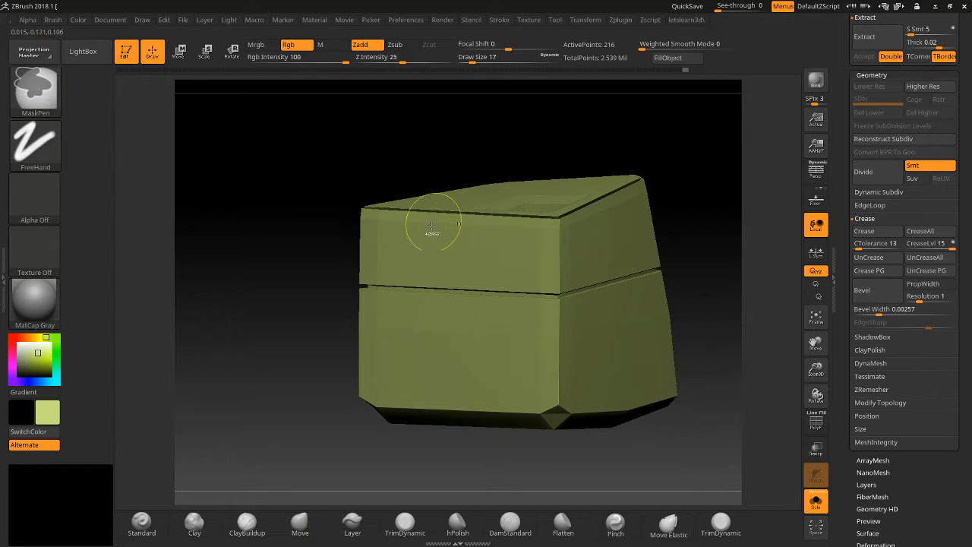
key(ctrl+d)
key(ctrl+d)
key(ctrl+d)
mouse_move(260, 265)
mouse_down()
mouse_move(303, 243)
mouse_move(351, 261)
mouse_move(250, 265)
mouse_move(265, 275)
mouse_up()
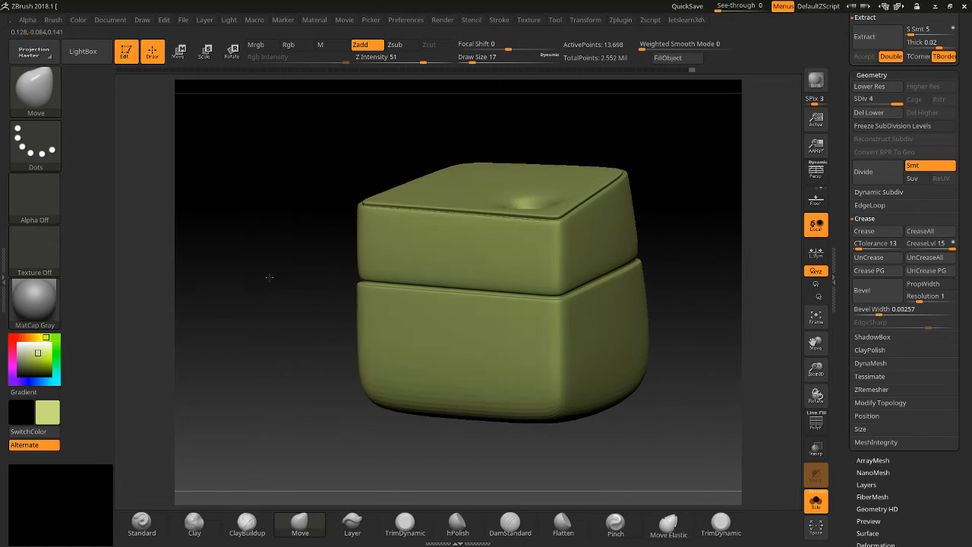
drag(758, 319, 694, 358)
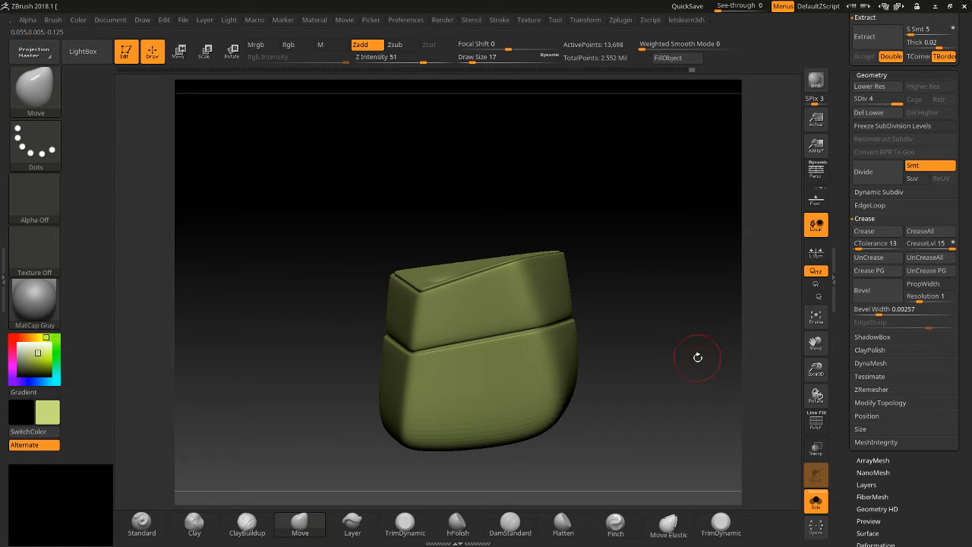
mouse_move(697, 357)
mouse_down()
mouse_move(651, 354)
mouse_move(757, 346)
mouse_move(639, 375)
mouse_move(683, 368)
mouse_up()
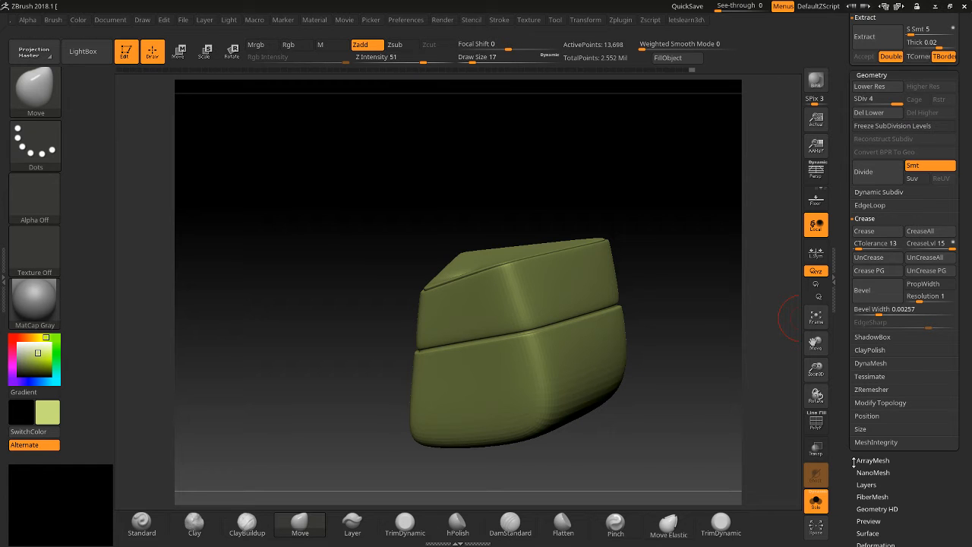
Delete the PM3D_Cube3D1 subtool and show the whole creature head from the front with Solo off.
drag(842, 97, 826, 211)
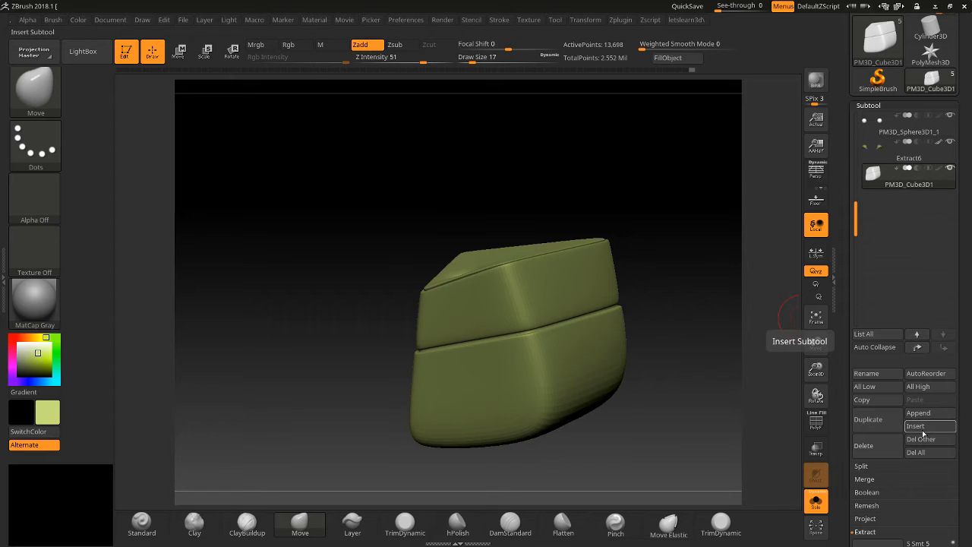
click(877, 444)
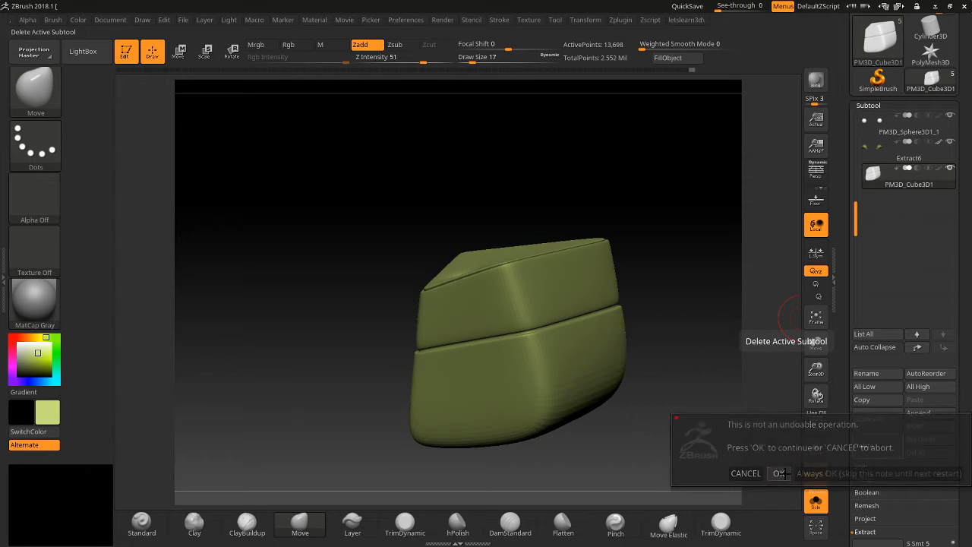
click(778, 473)
click(817, 504)
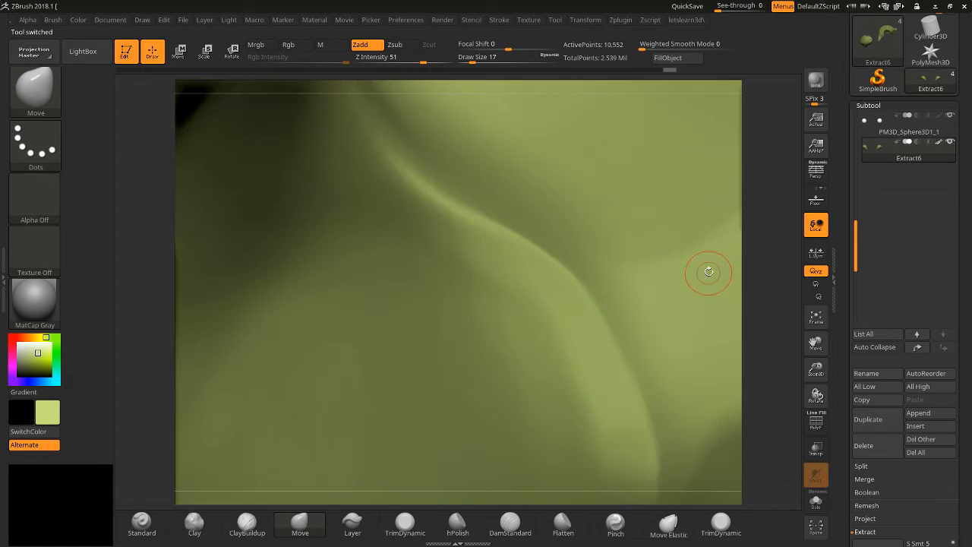
key(f)
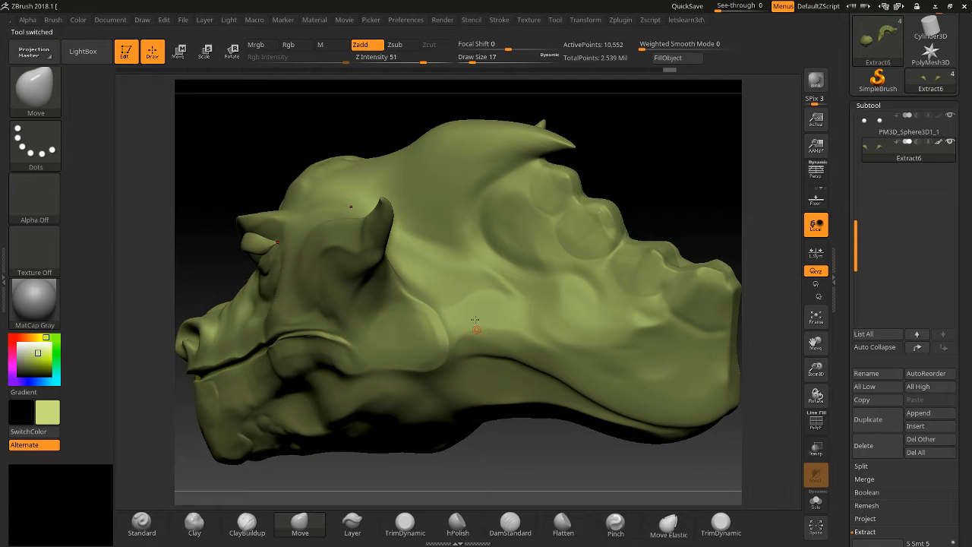
drag(652, 143, 722, 141)
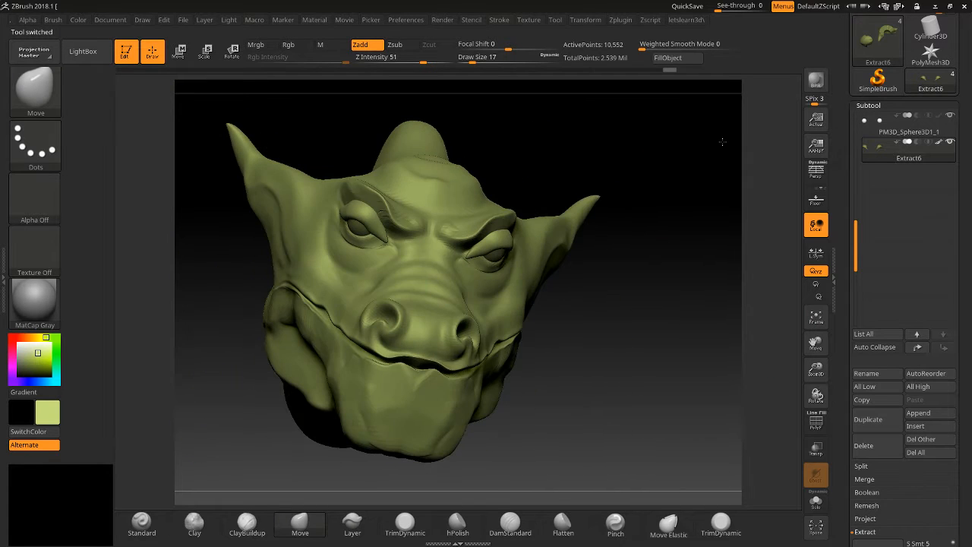
shift+drag(702, 221, 700, 215)
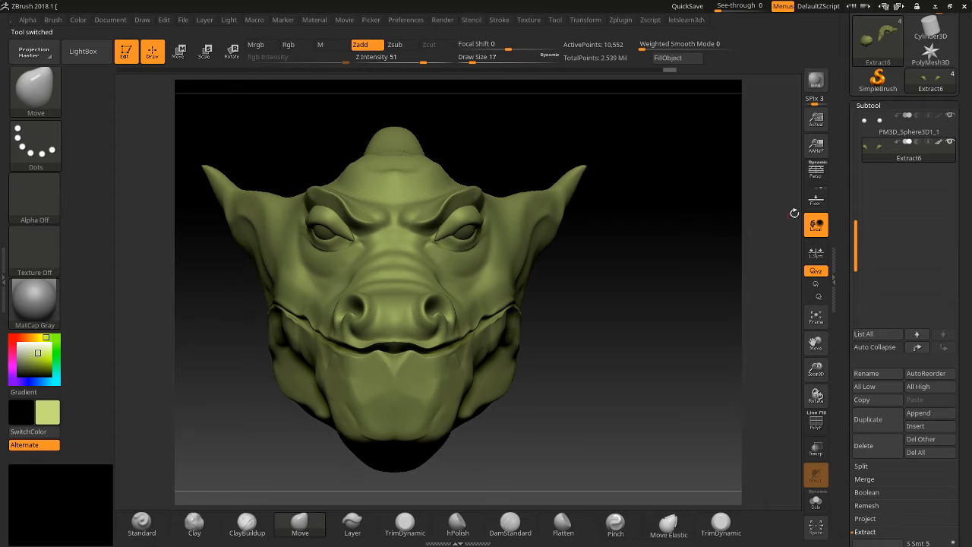
Make the PM3D_Sphere3D1_1 eye subtool active and give it the ReflectRed material.
click(867, 129)
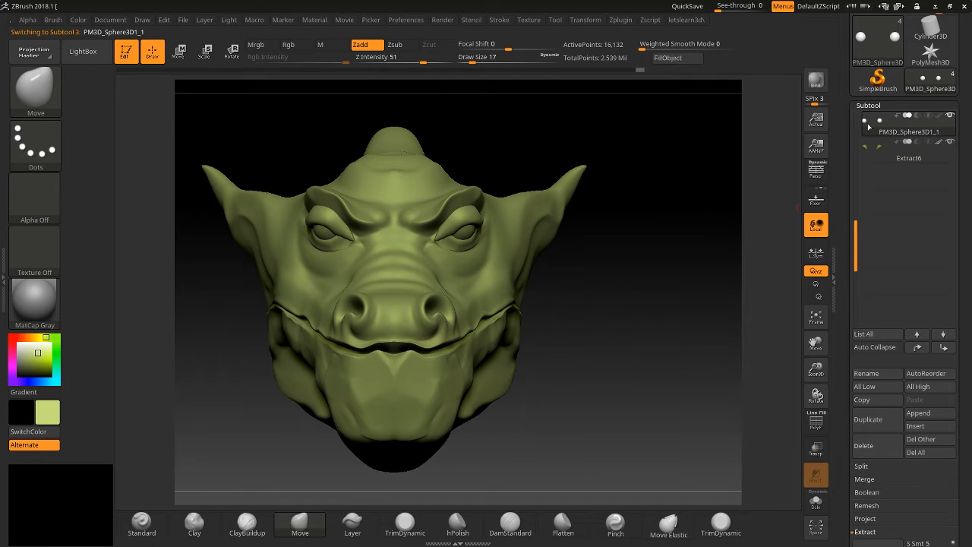
drag(856, 223, 862, 175)
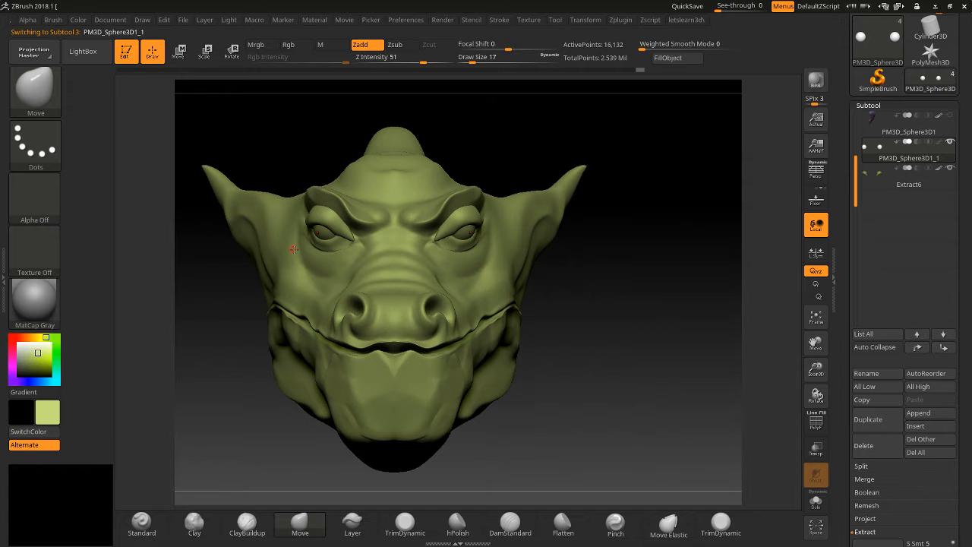
drag(697, 289, 156, 295)
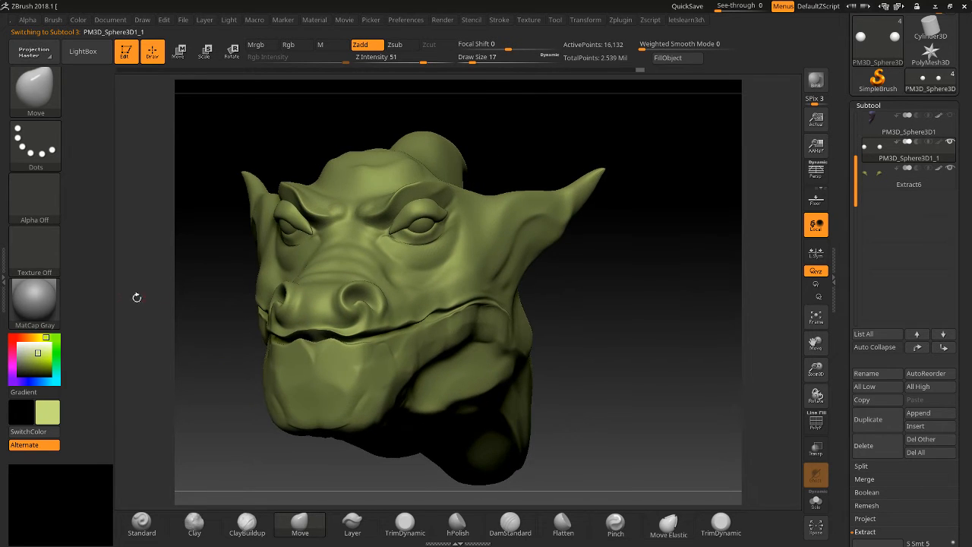
click(35, 300)
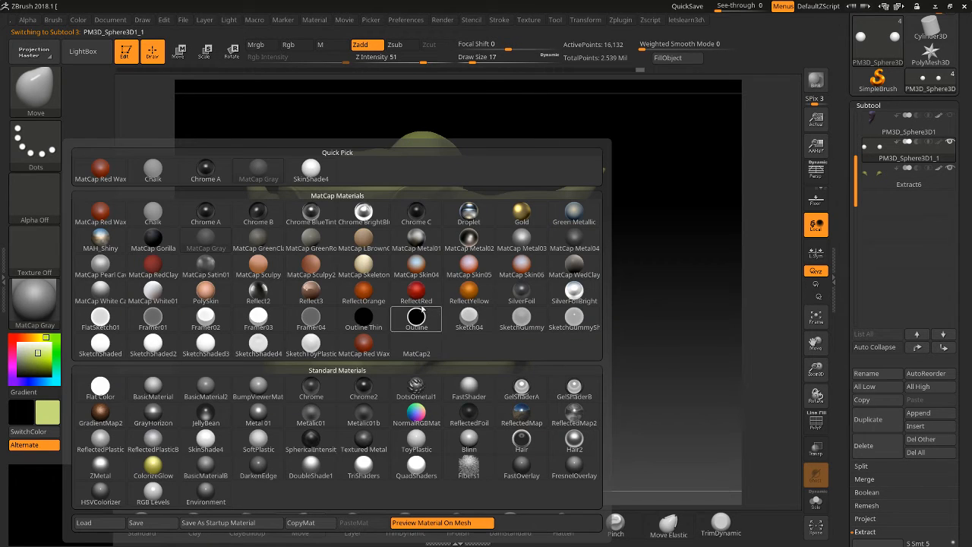
mouse_move(420, 299)
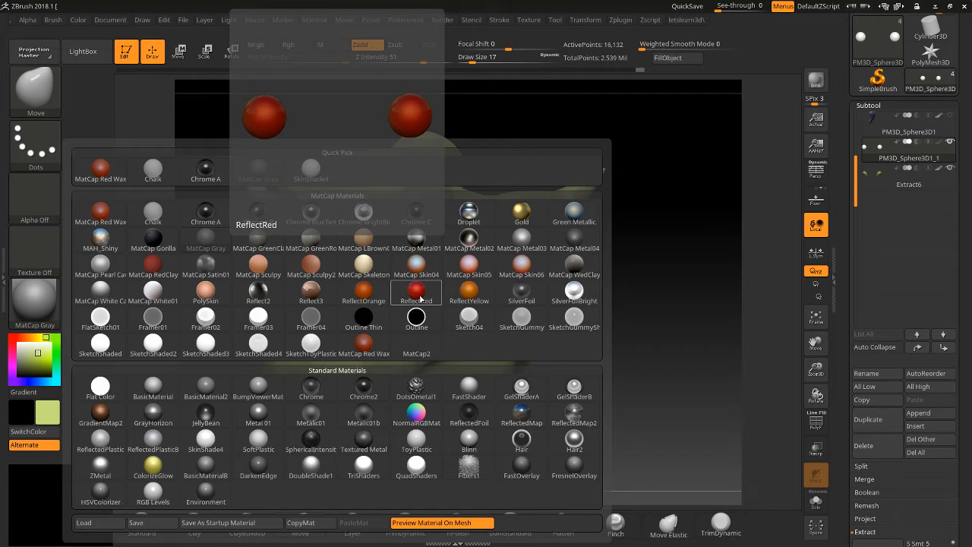
click(420, 299)
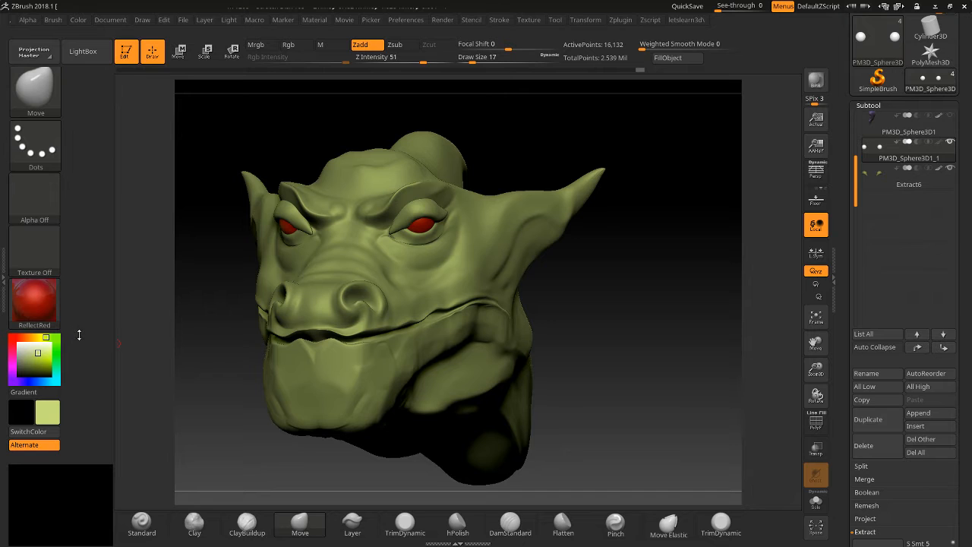
Try grey and green as the current colour on the red eyes, and set the colour to white.
mouse_move(29, 355)
mouse_down()
mouse_move(41, 372)
mouse_move(35, 345)
mouse_move(20, 342)
mouse_move(19, 355)
mouse_up()
click(28, 336)
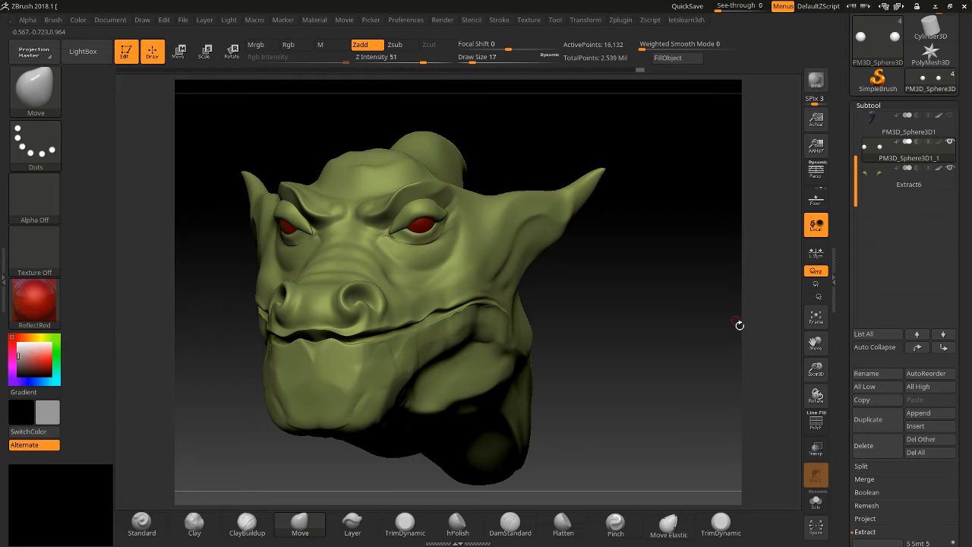
drag(815, 370, 799, 411)
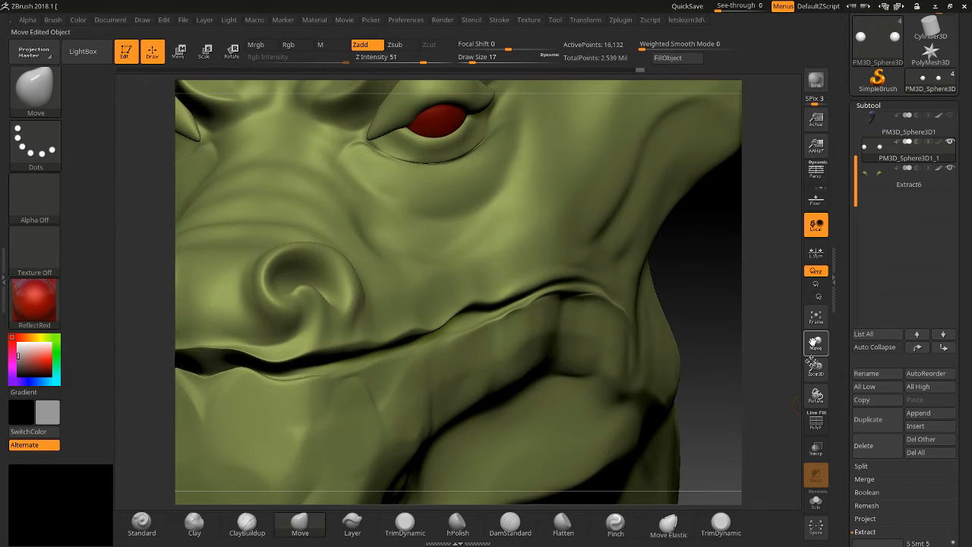
drag(814, 346, 792, 434)
mouse_move(41, 360)
mouse_down()
mouse_move(56, 336)
mouse_move(38, 370)
mouse_move(32, 342)
mouse_move(37, 360)
mouse_up()
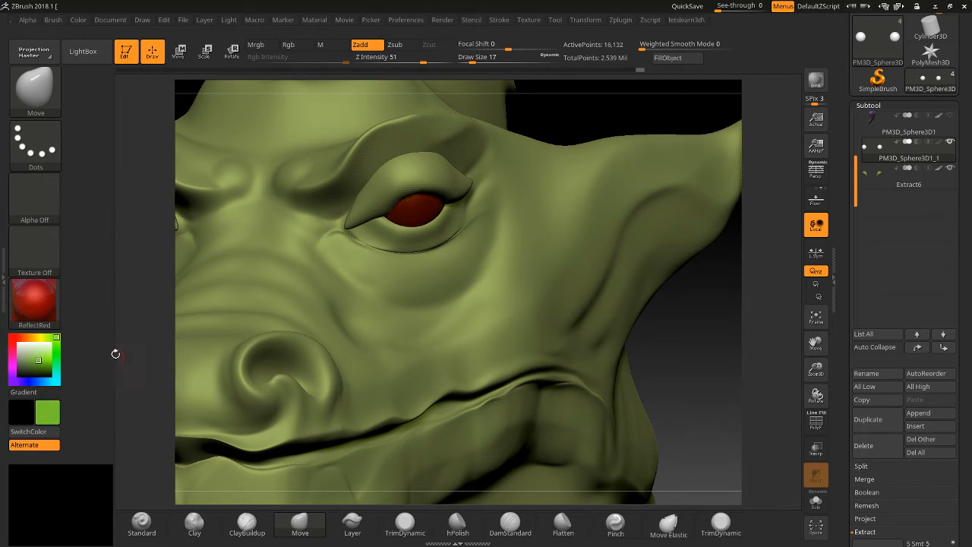
click(19, 343)
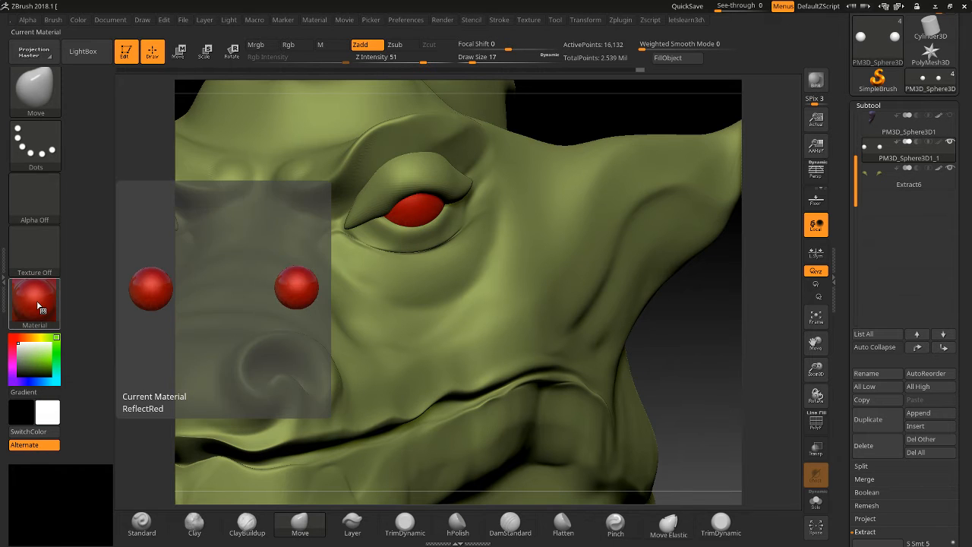
Change the eyes' material from ReflectRed to GelShaderA.
click(37, 305)
mouse_move(246, 318)
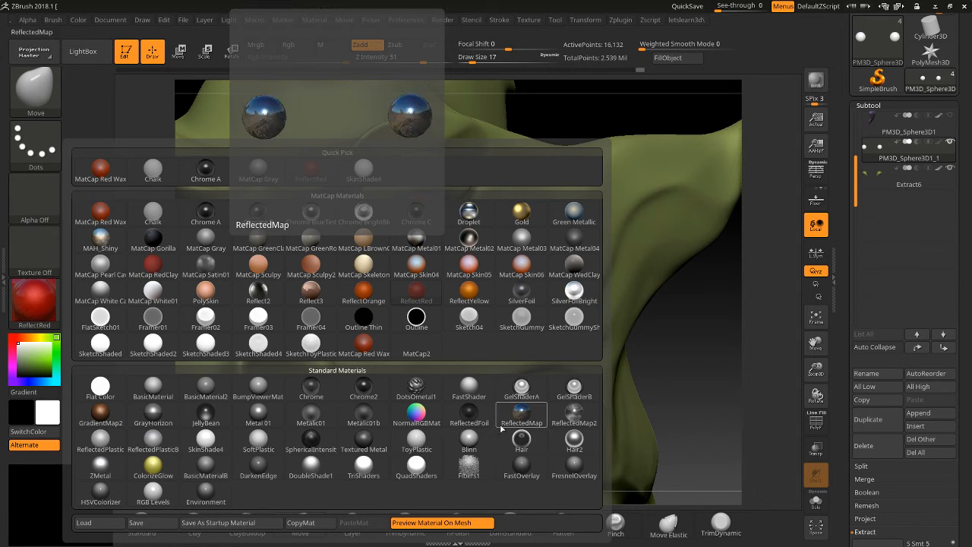
click(521, 387)
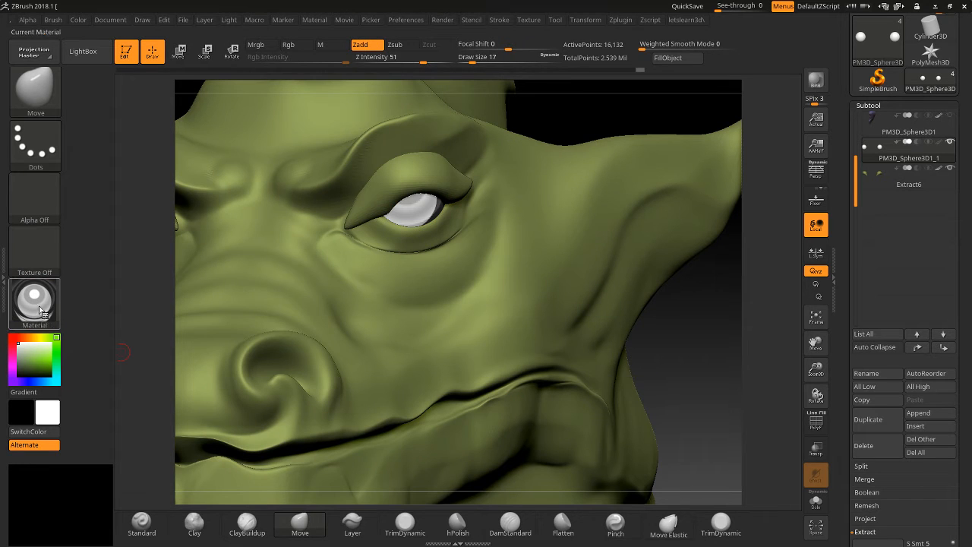
Set the eyes' current colour to a bright red with RGB values 242, 9 and 54.
click(36, 368)
click(25, 338)
click(19, 346)
click(13, 346)
click(47, 363)
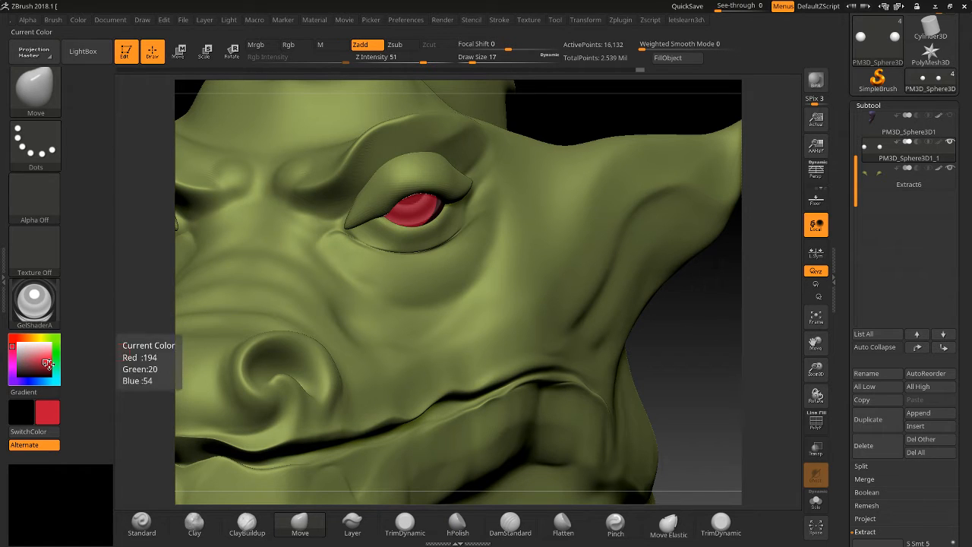
click(48, 359)
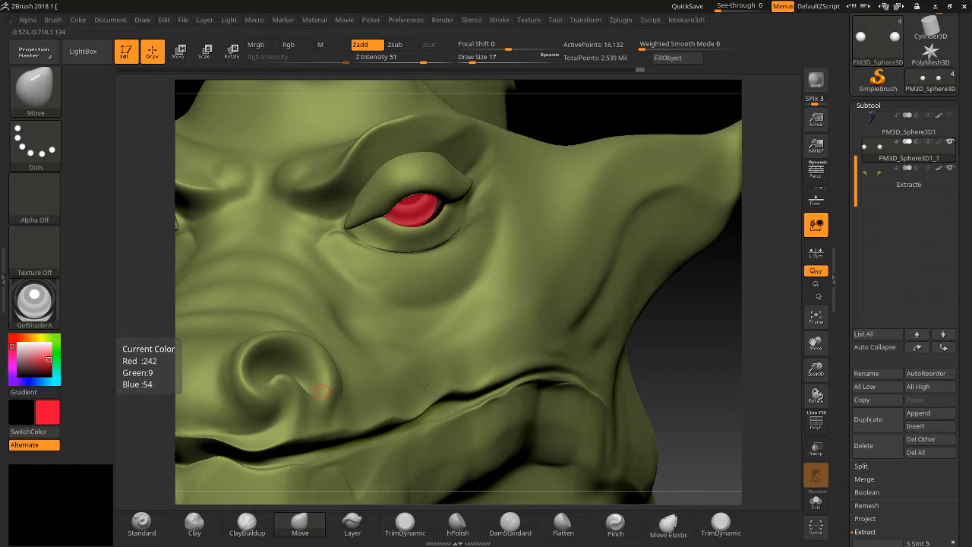
Enable Mrgb and fill the eye subtool with the current GelShaderA material and red colour.
drag(806, 374, 788, 281)
drag(678, 341, 700, 329)
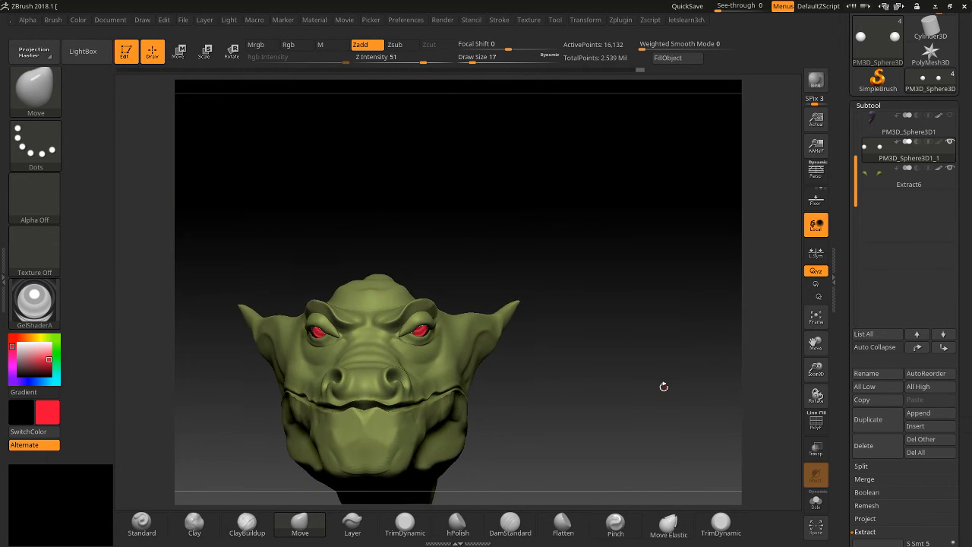
drag(814, 370, 818, 379)
drag(815, 343, 876, 322)
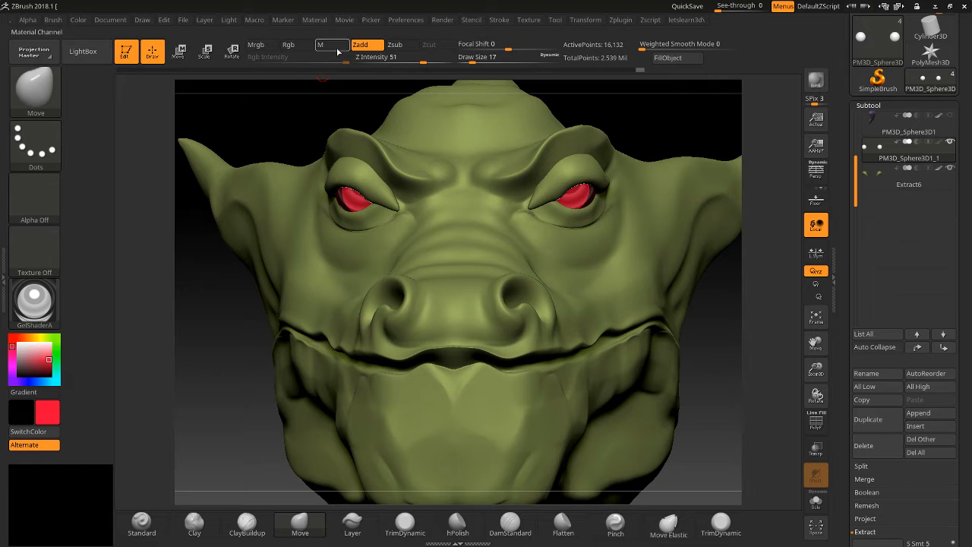
click(262, 47)
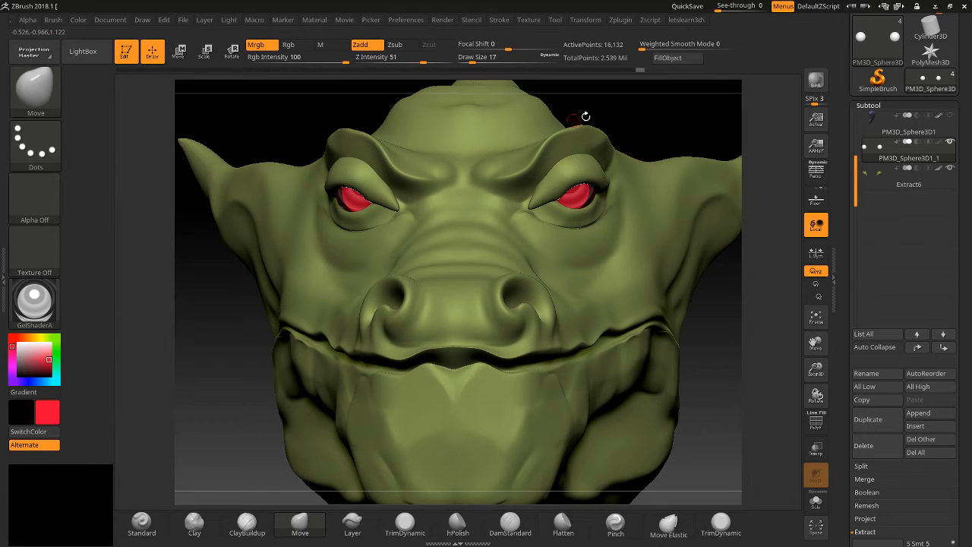
click(701, 62)
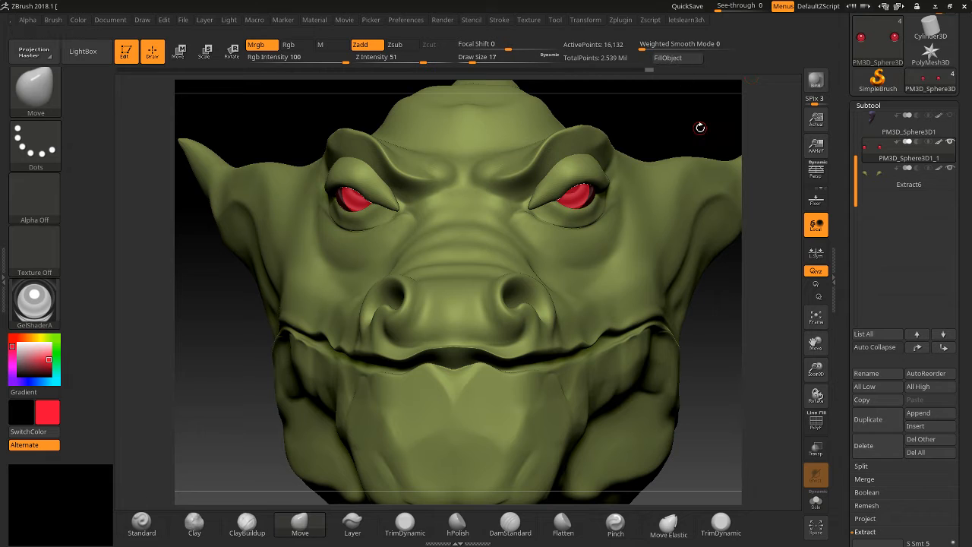
click(77, 23)
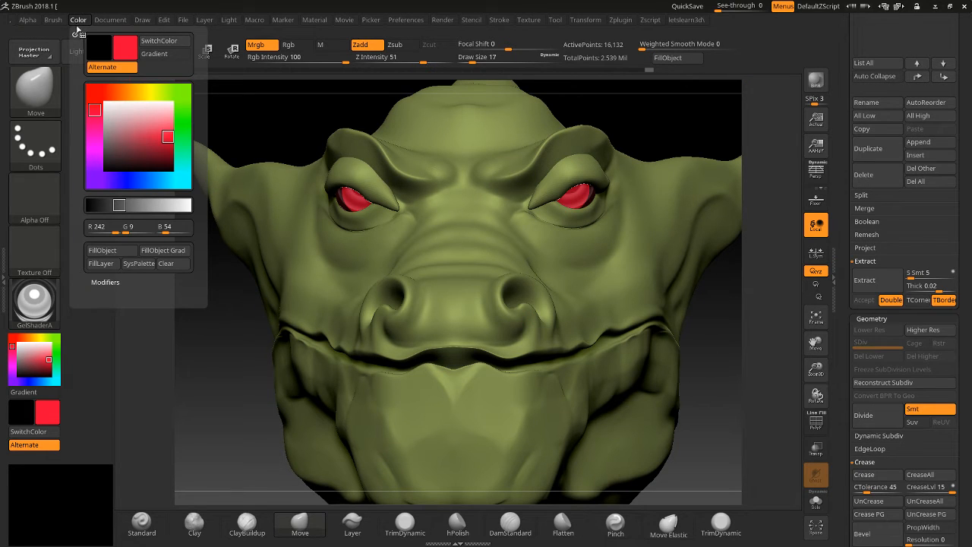
Fill the eye subtool with the current material and red colour, and run BPR renders of the head from two angles.
click(110, 251)
mouse_move(193, 392)
mouse_down()
mouse_move(227, 392)
mouse_move(152, 396)
mouse_move(174, 398)
mouse_up()
drag(815, 370, 813, 335)
click(815, 79)
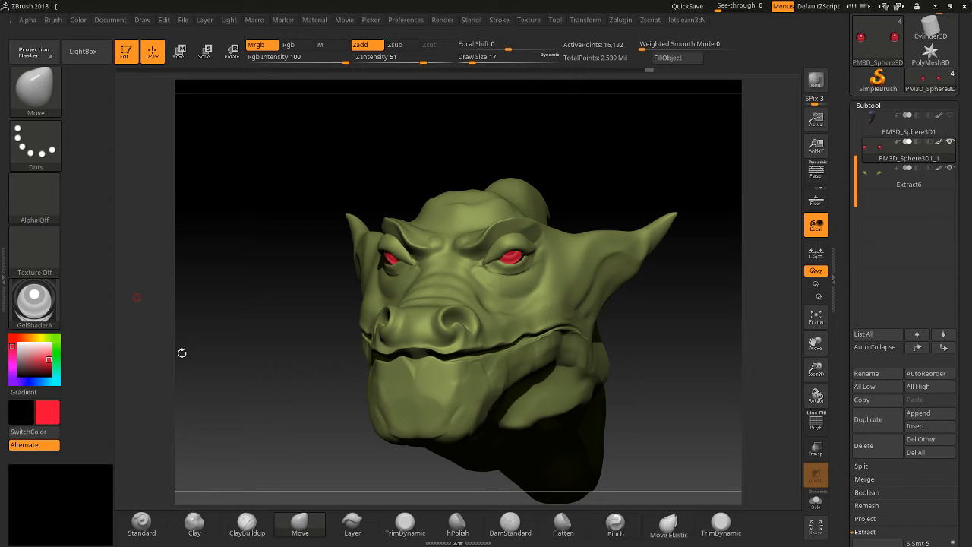
mouse_move(680, 343)
mouse_down()
mouse_move(668, 346)
mouse_move(694, 347)
mouse_up()
drag(810, 370, 775, 457)
click(818, 82)
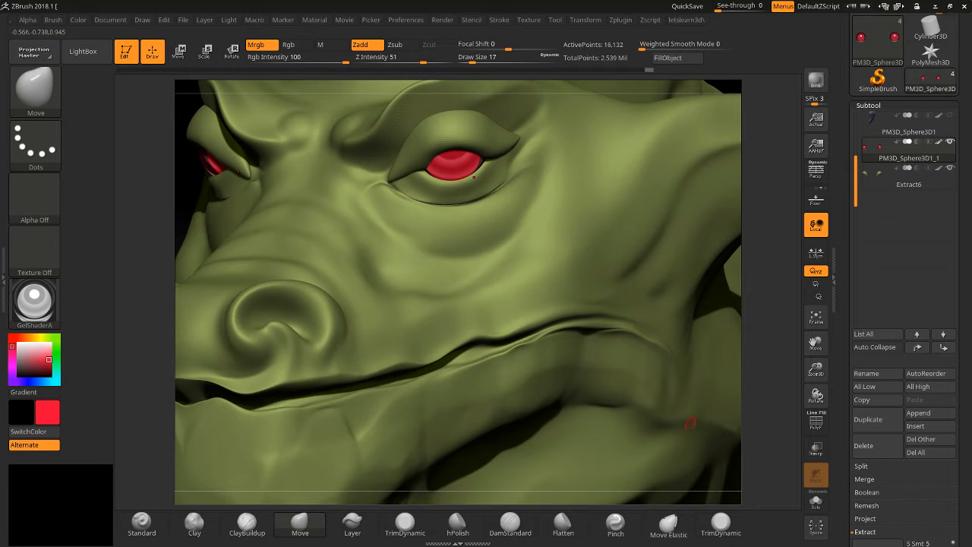
drag(815, 368, 802, 310)
mouse_move(705, 296)
mouse_down()
mouse_move(725, 312)
mouse_move(721, 289)
mouse_up()
Save the tool under the new file name dino6 in the zbrushbeginner folder.
drag(852, 101, 846, 266)
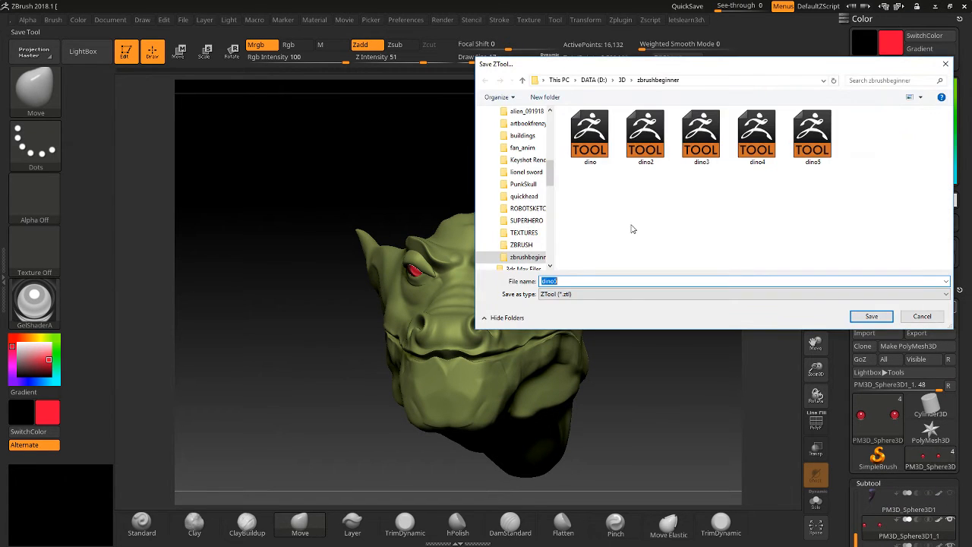
click(832, 153)
click(608, 281)
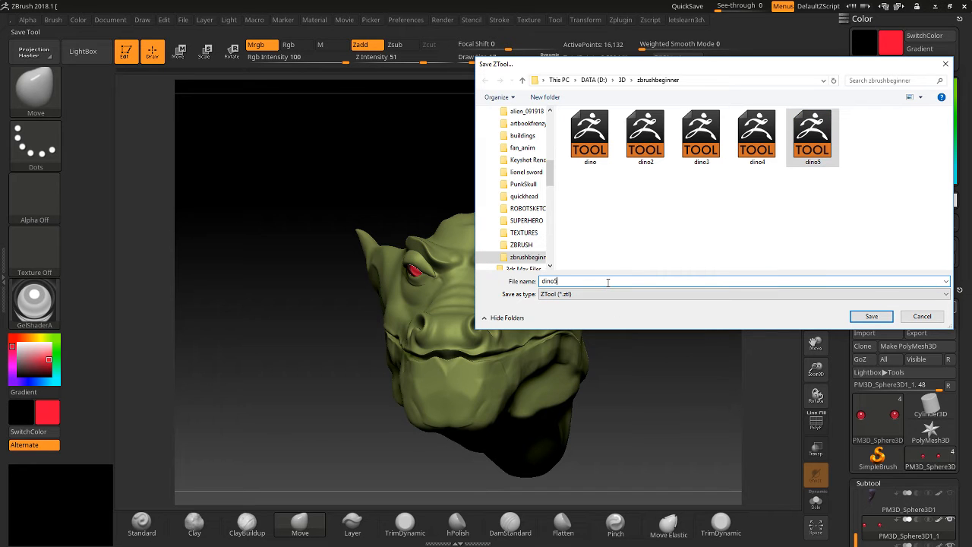
key(BackSpace)
text(6)
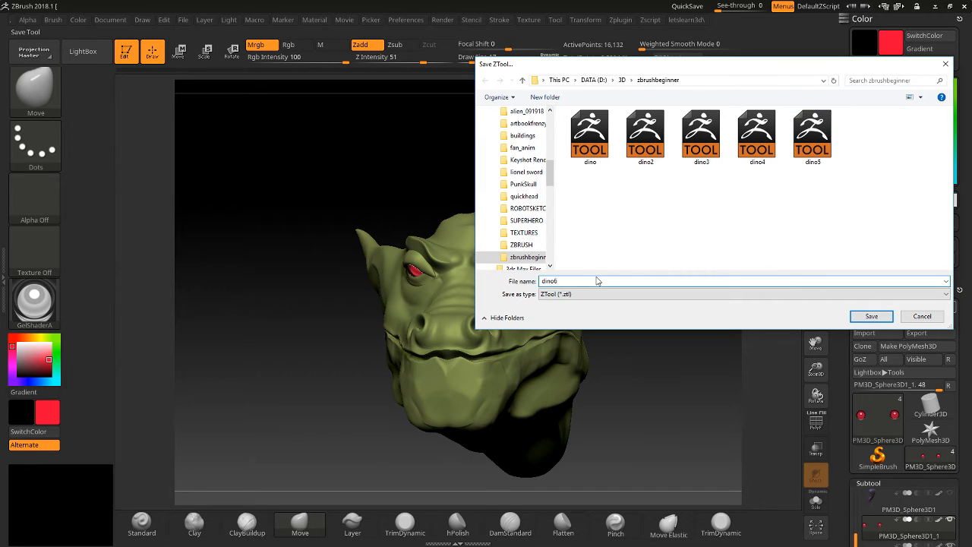
key(Return)
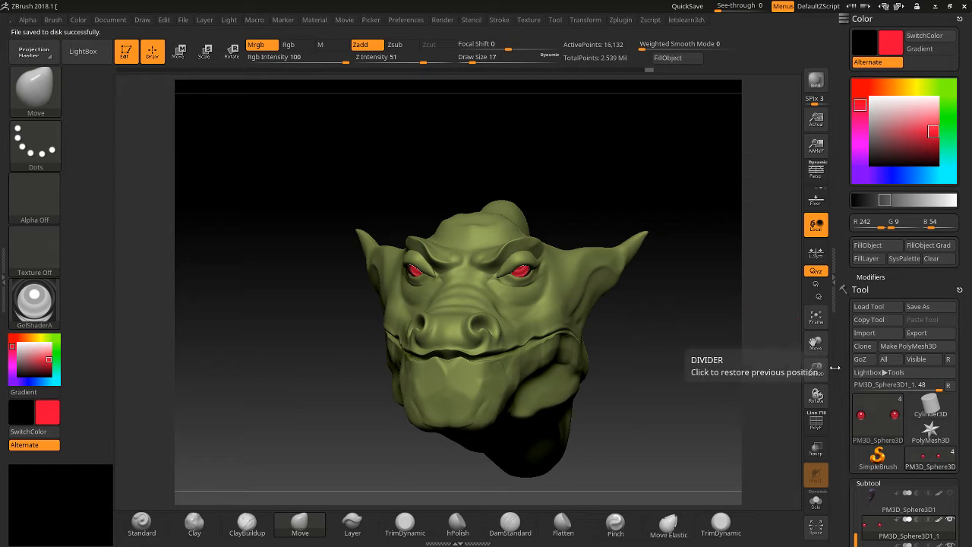
drag(833, 362, 809, 247)
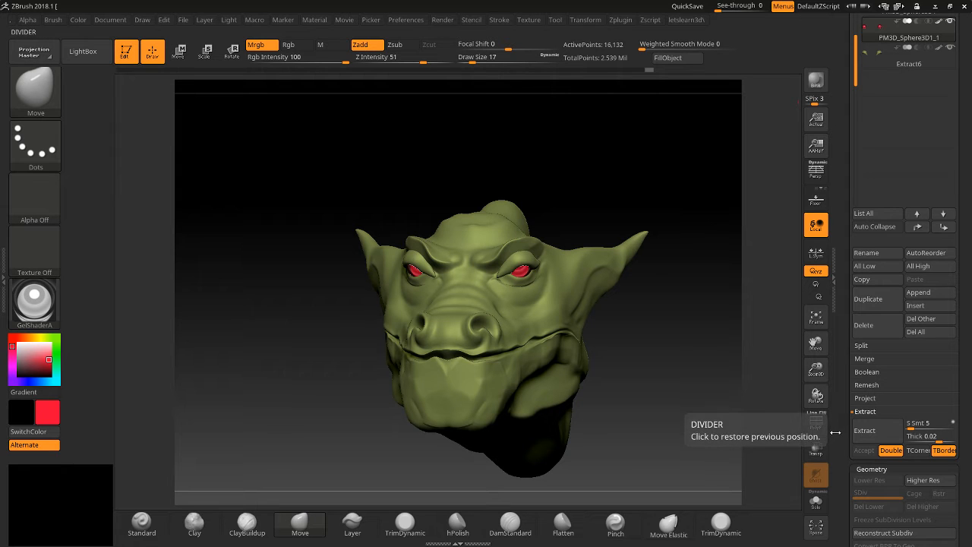
drag(832, 422, 833, 356)
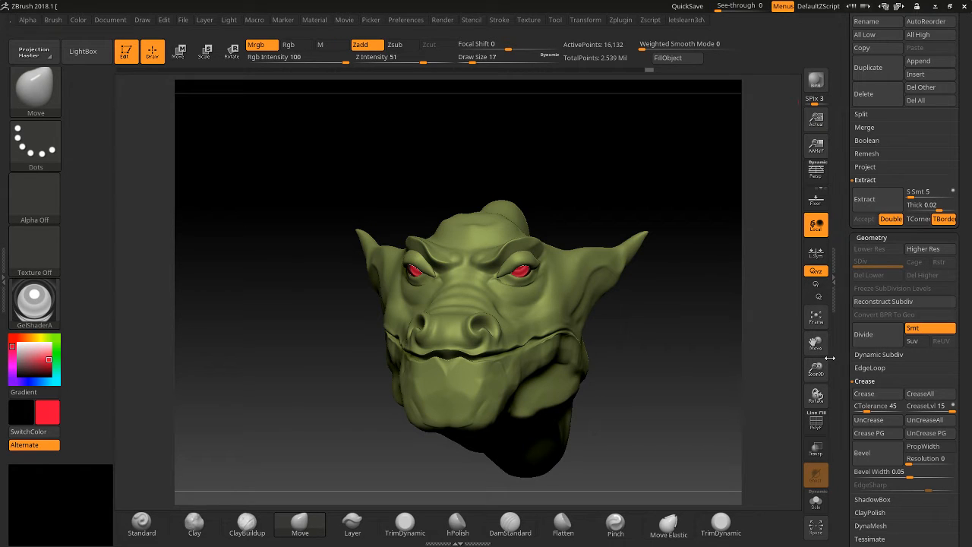
drag(830, 358, 827, 283)
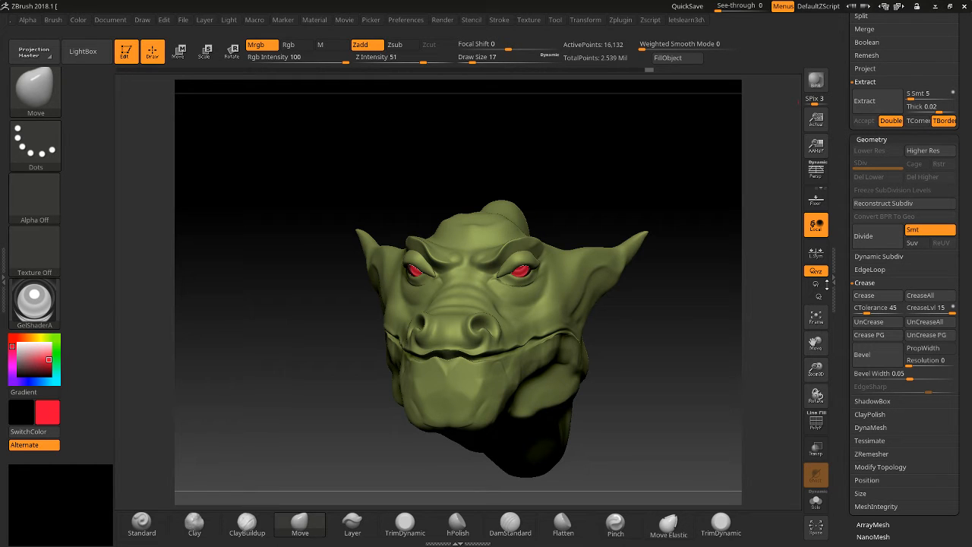
drag(827, 283, 829, 244)
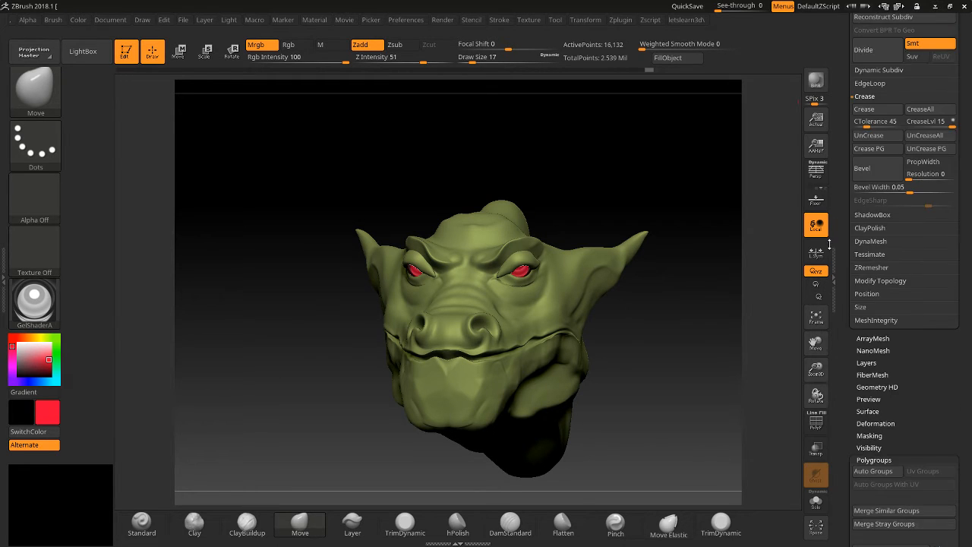
drag(842, 207, 811, 331)
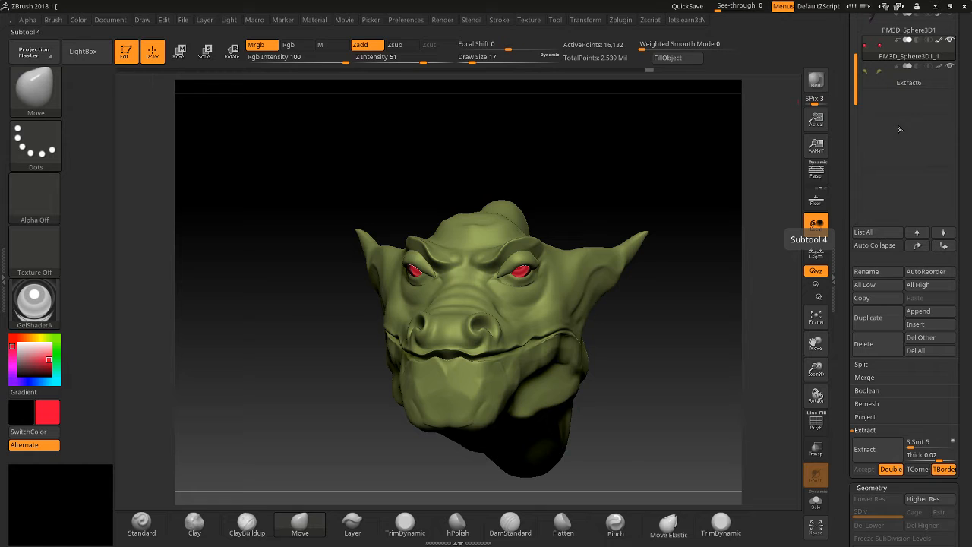
Append a Sphere3D to the creature head as a new subtool.
drag(843, 314, 845, 265)
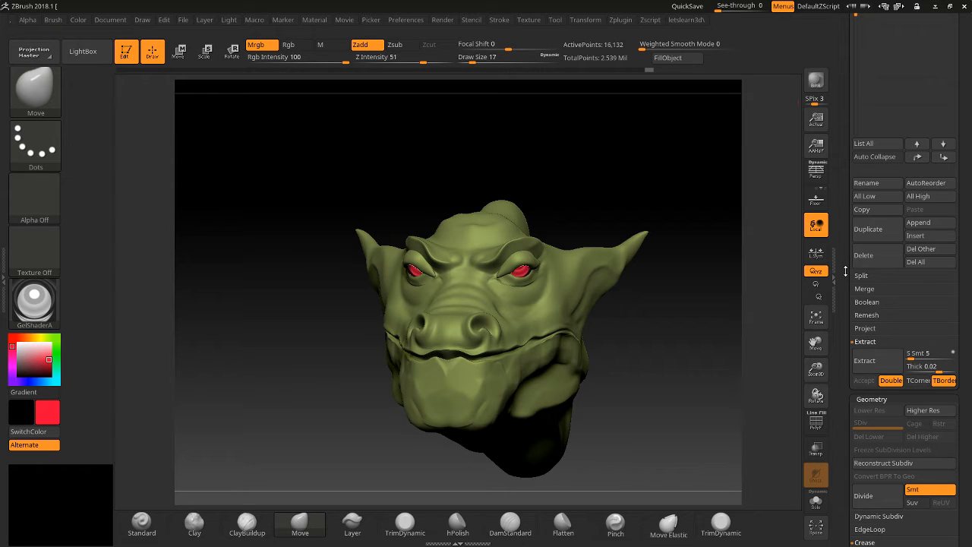
drag(843, 372, 830, 354)
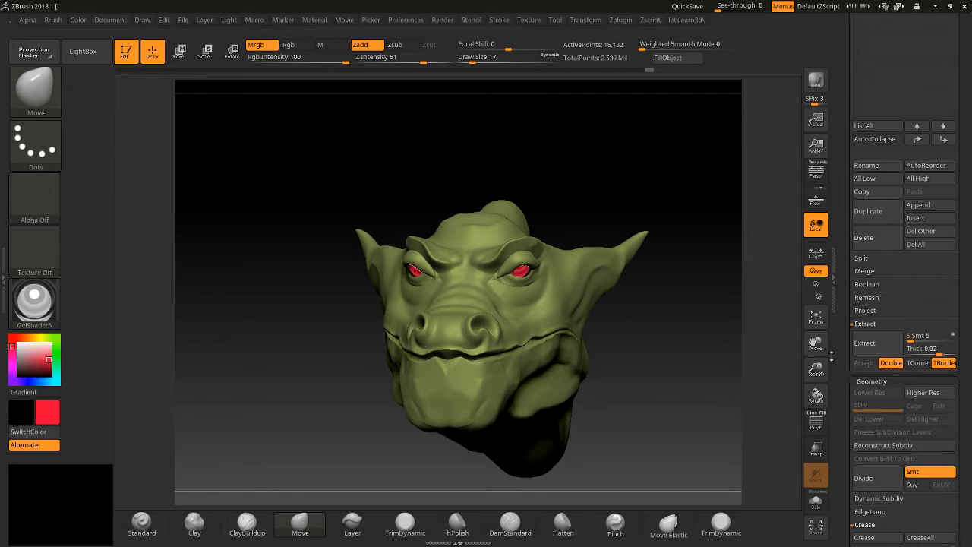
click(918, 205)
click(930, 206)
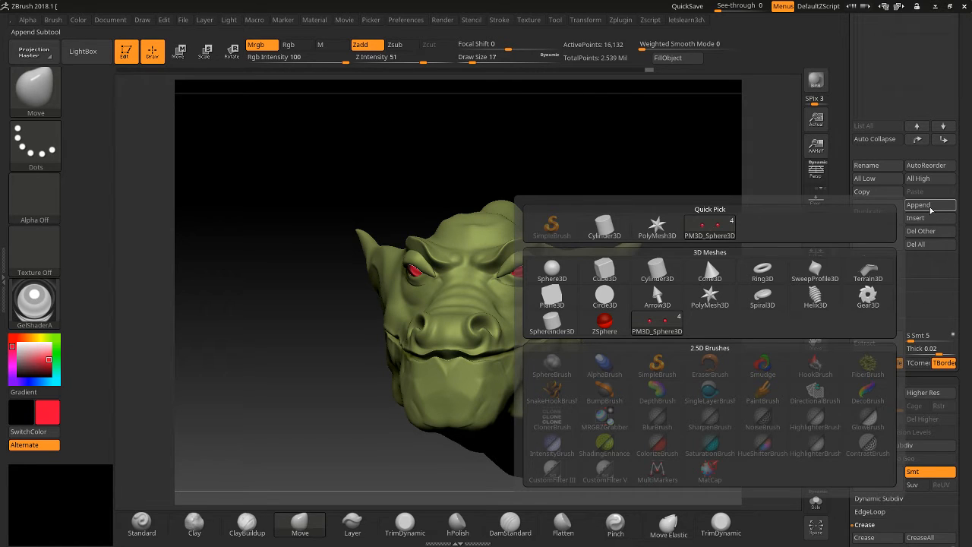
click(936, 208)
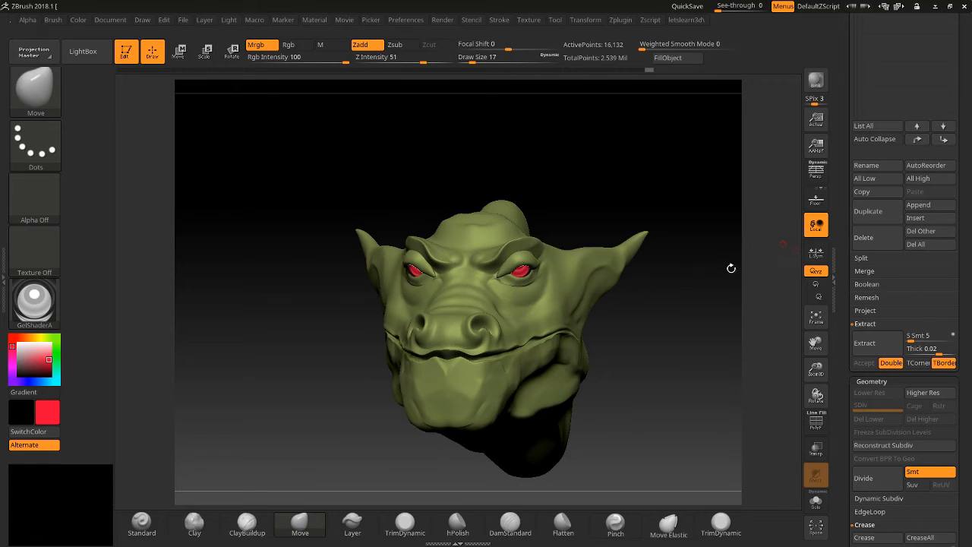
click(936, 204)
click(946, 207)
click(921, 208)
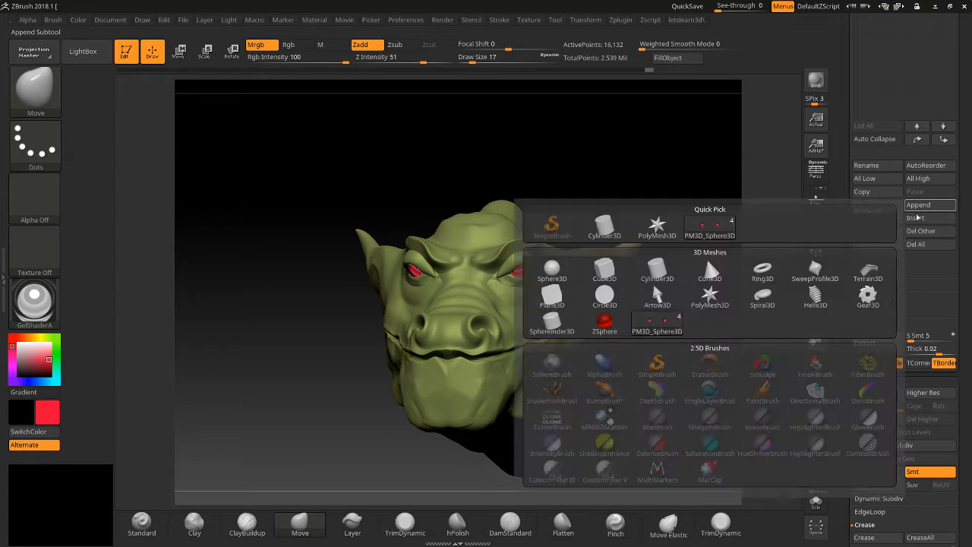
click(925, 209)
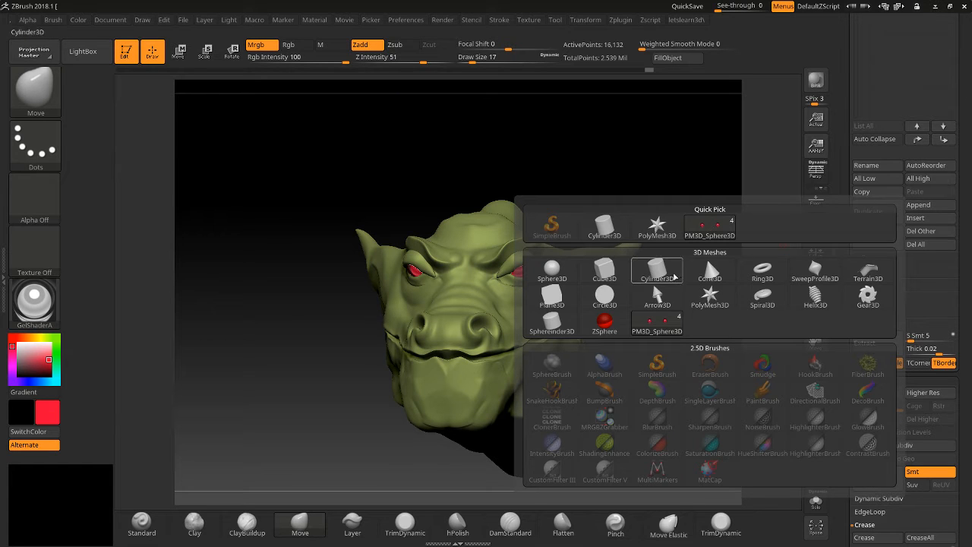
click(558, 284)
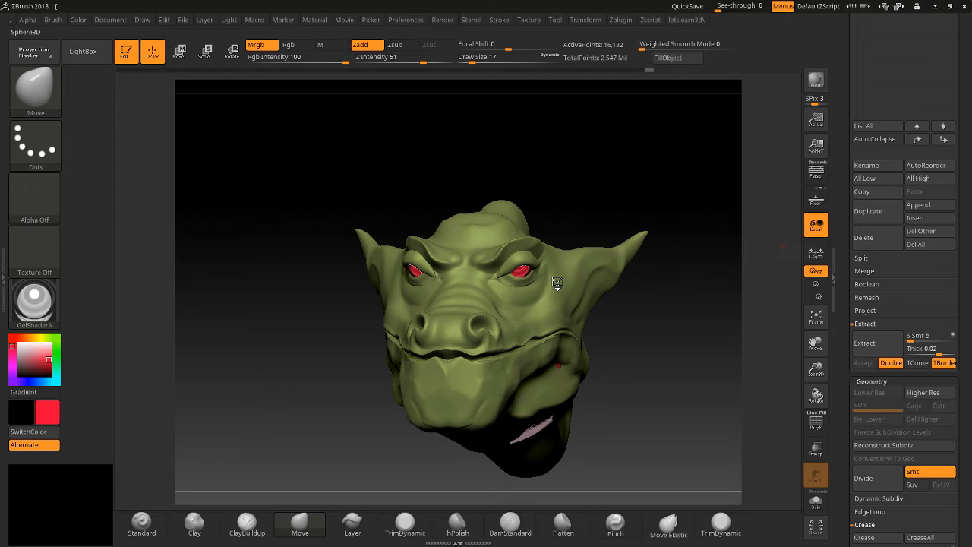
Select the appended sphere subtool and isolate it with Solo mode.
drag(847, 143, 849, 348)
click(880, 200)
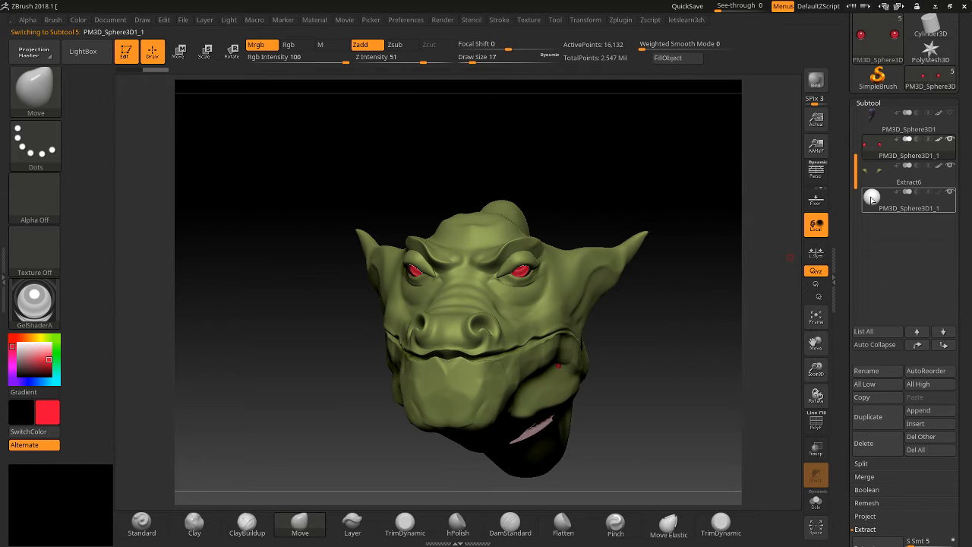
click(814, 504)
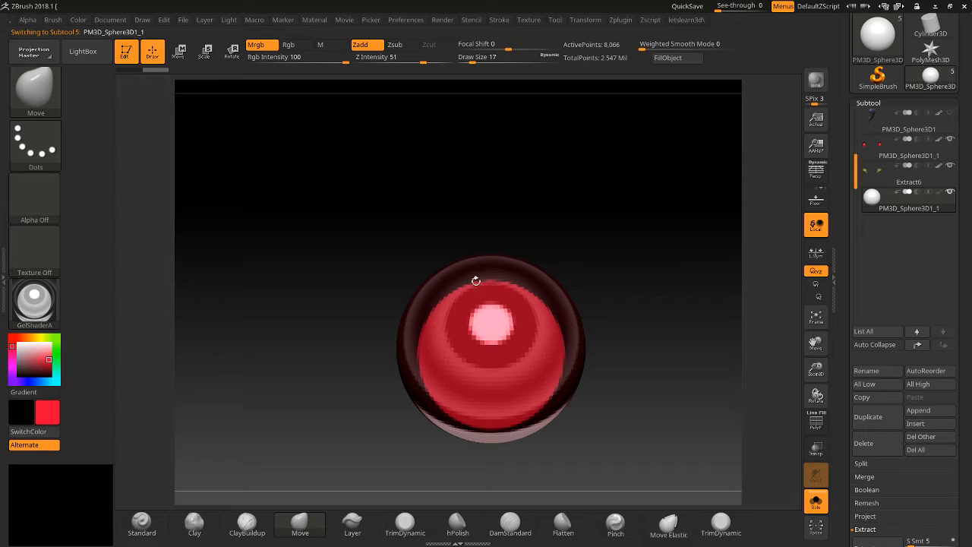
Switch the sphere's material to MatCap Gray and set the current colour to a light beige.
click(34, 311)
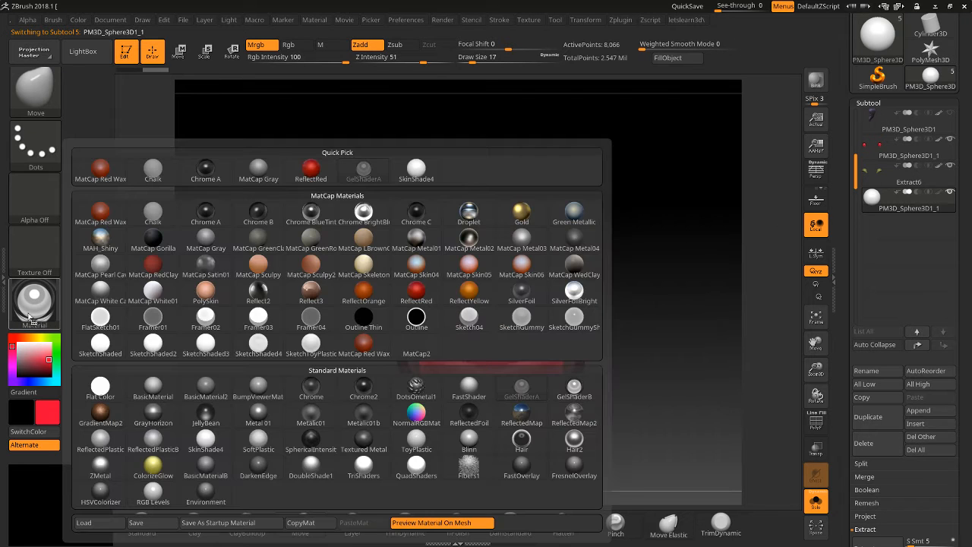
click(270, 180)
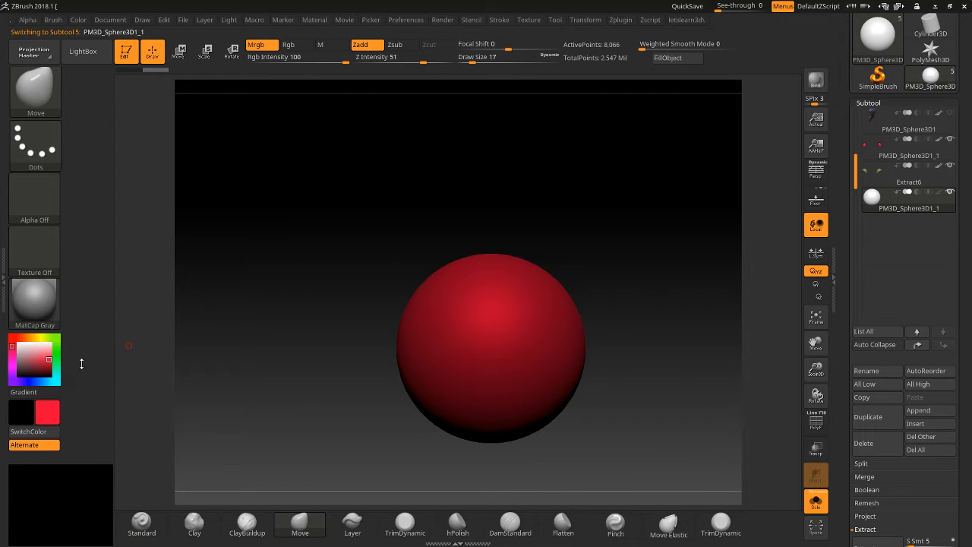
click(31, 337)
click(44, 364)
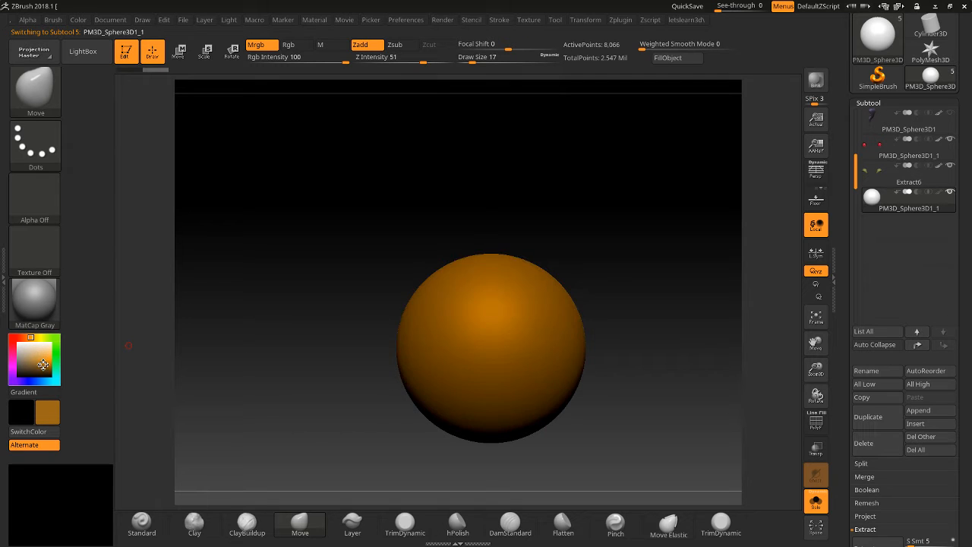
click(31, 349)
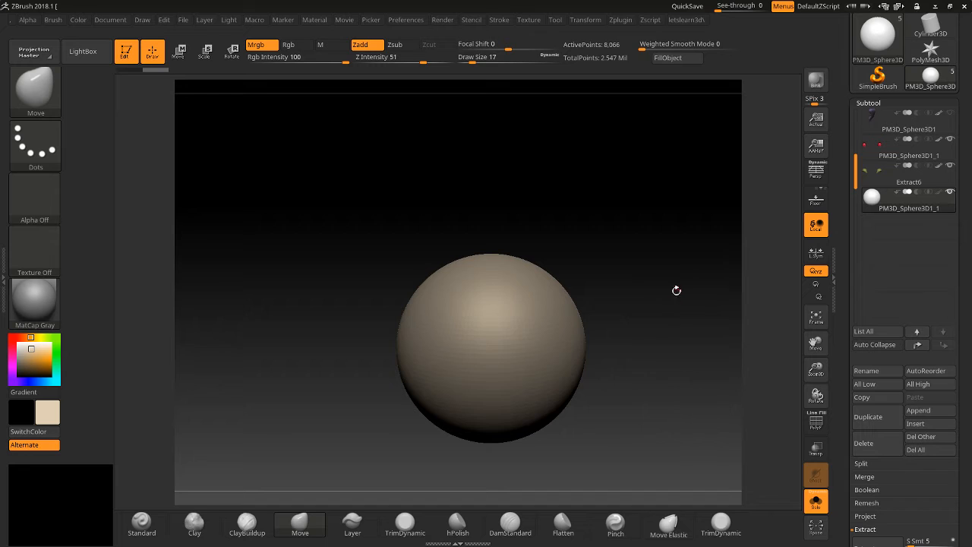
drag(674, 292, 652, 295)
drag(608, 332, 649, 312)
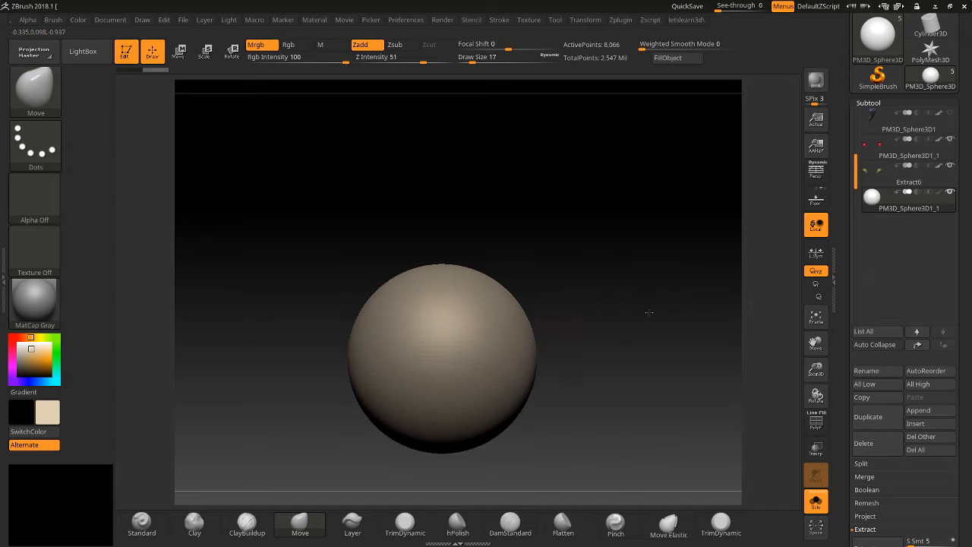
Convert the isolated sphere into a ShadowBox at resolution 128.
drag(841, 328, 846, 206)
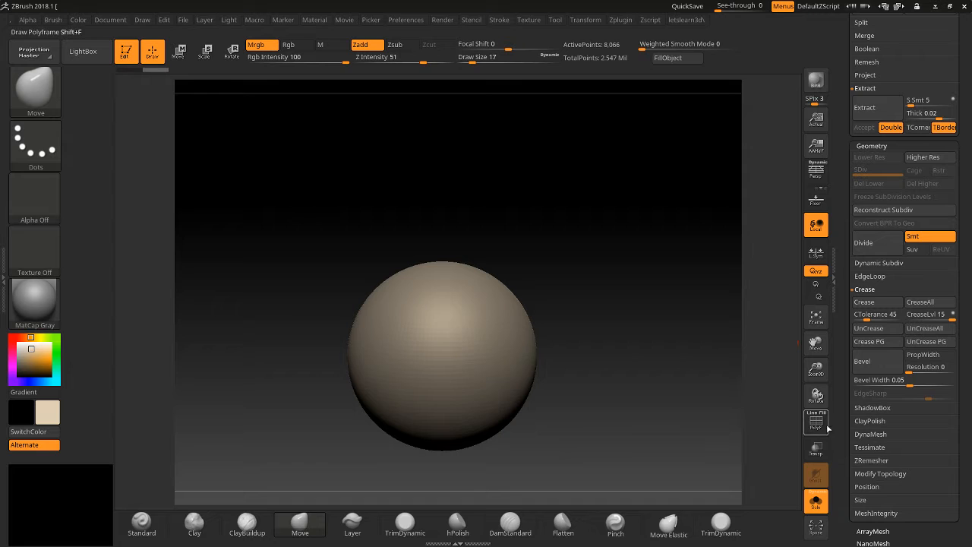
click(863, 407)
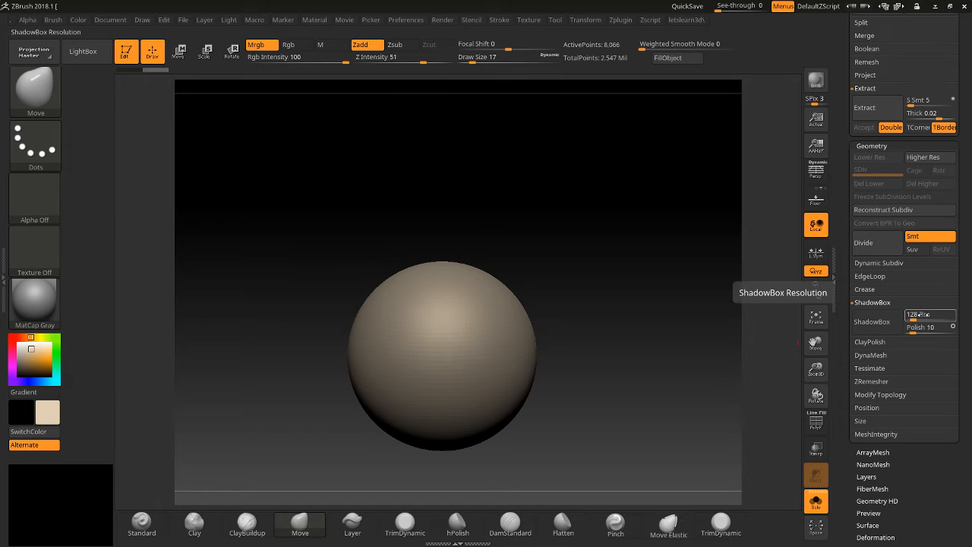
click(870, 322)
drag(719, 323, 673, 312)
mouse_move(644, 242)
mouse_down()
mouse_move(612, 339)
mouse_move(625, 218)
mouse_move(608, 303)
mouse_move(643, 269)
mouse_up()
drag(816, 369, 756, 309)
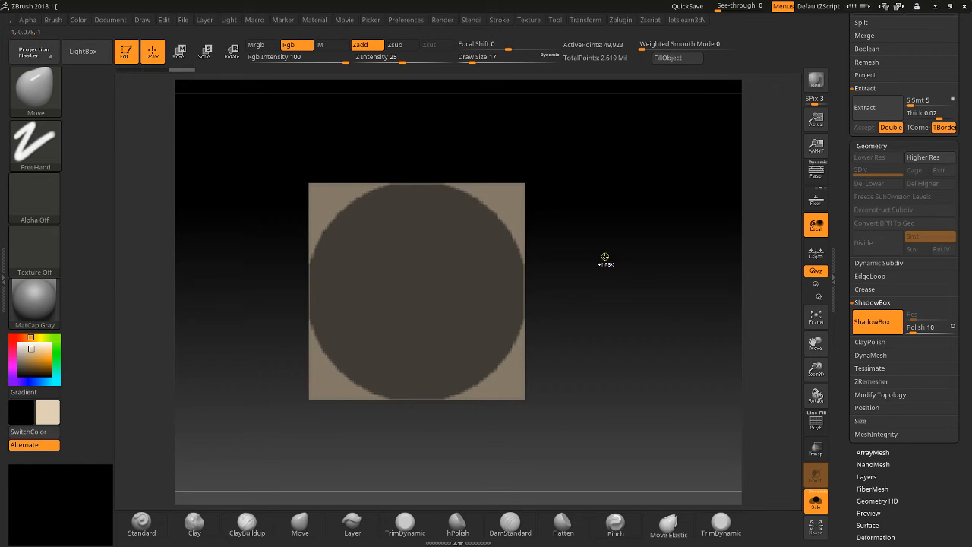
Clear the circular masks from the ShadowBox, undo the trial mask strokes, and snap the view to face one wall.
ctrl+drag(605, 258, 629, 306)
ctrl+drag(436, 267, 460, 310)
key(ctrl+z)
mouse_move(384, 274)
ctrl+mouse_down()
mouse_move(494, 291)
mouse_move(388, 299)
ctrl+mouse_up()
mouse_move(620, 275)
mouse_down()
mouse_move(575, 271)
mouse_move(608, 281)
mouse_up()
key(ctrl+z)
shift+drag(557, 327, 599, 320)
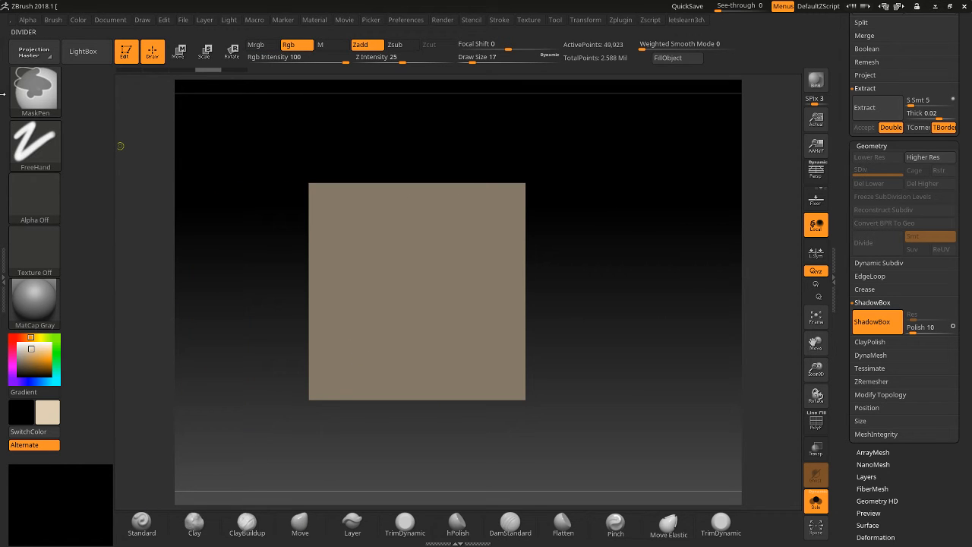
Set MaskPen to the FreeHand stroke with draw size 256 and paint a mask on one ShadowBox wall.
click(34, 144)
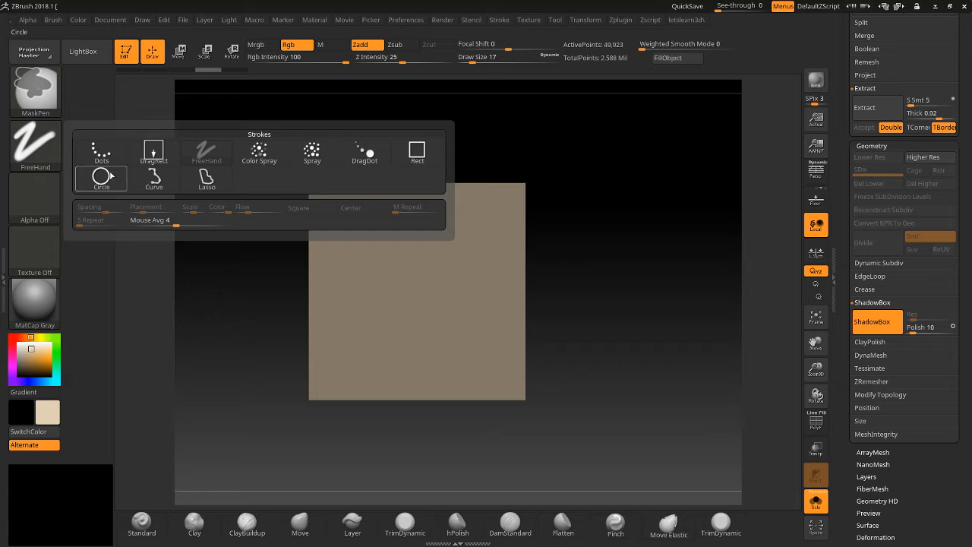
click(215, 159)
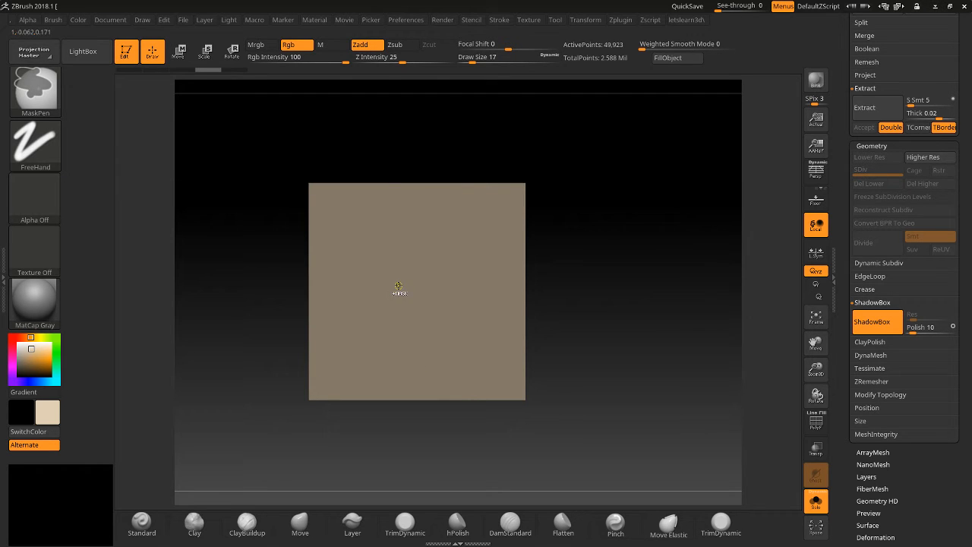
key(ctrl)
drag(481, 59, 508, 60)
mouse_move(412, 282)
ctrl+mouse_down()
mouse_move(406, 286)
mouse_move(459, 224)
ctrl+mouse_up()
drag(590, 277, 260, 311)
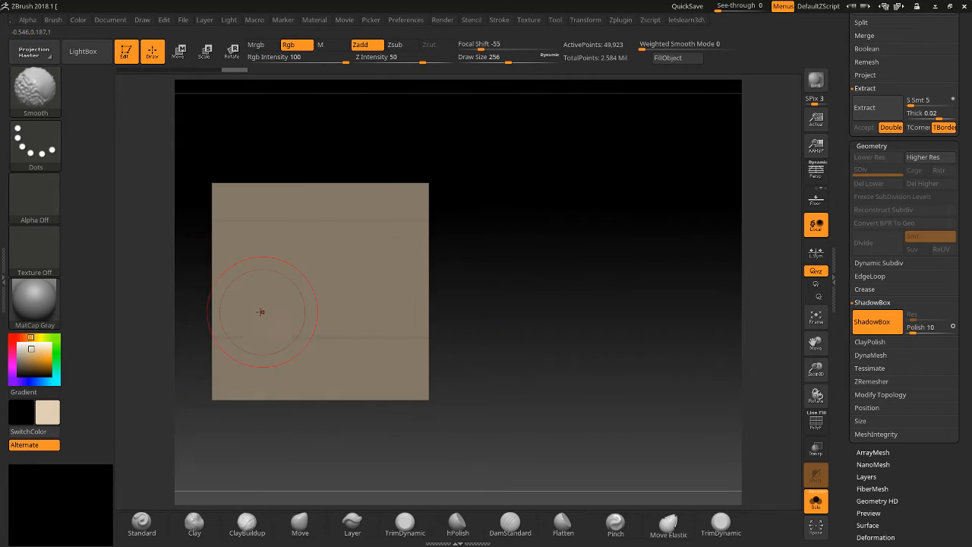
Mask round spots on the ShadowBox's other wall and floor, and turn off Solo to show the whole head.
ctrl+click(328, 297)
drag(528, 284, 463, 440)
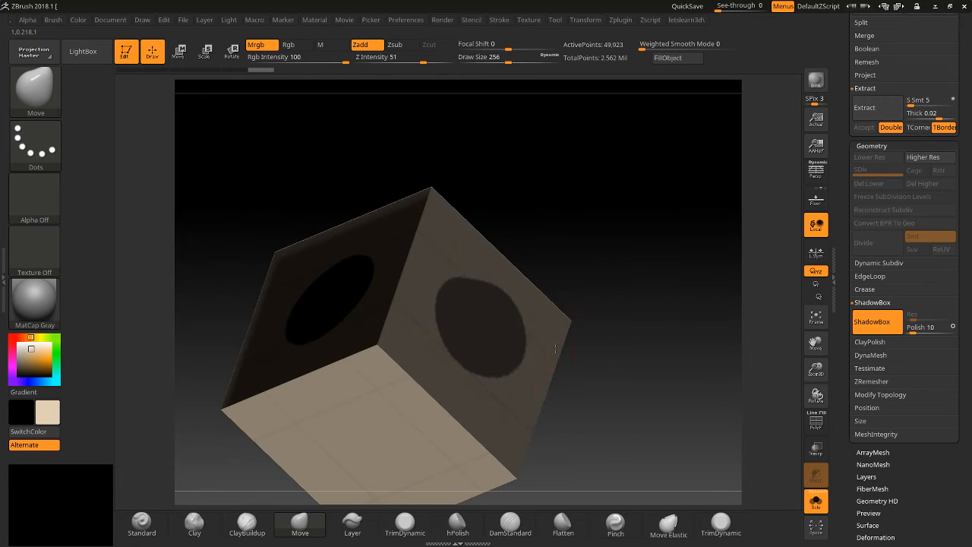
ctrl+click(366, 428)
drag(655, 420, 584, 418)
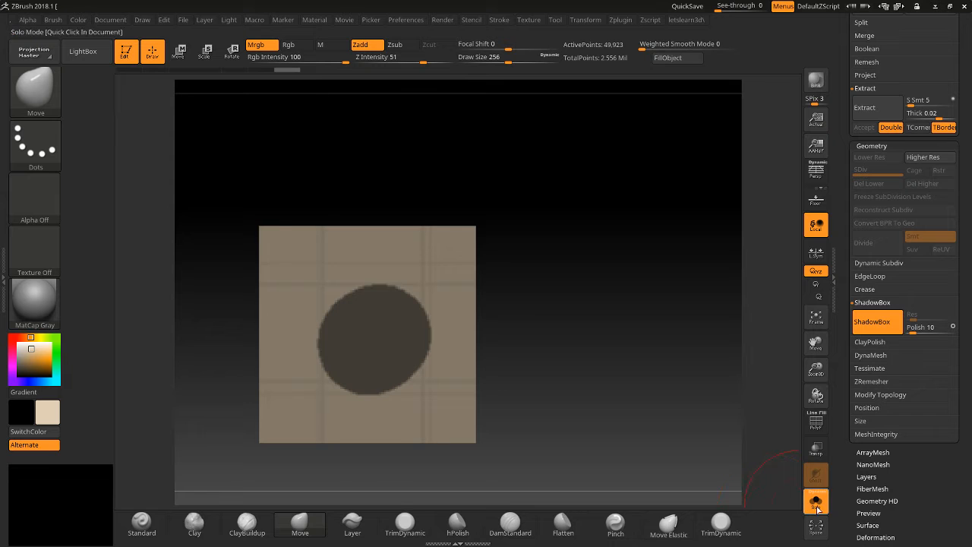
click(816, 508)
drag(592, 395, 620, 388)
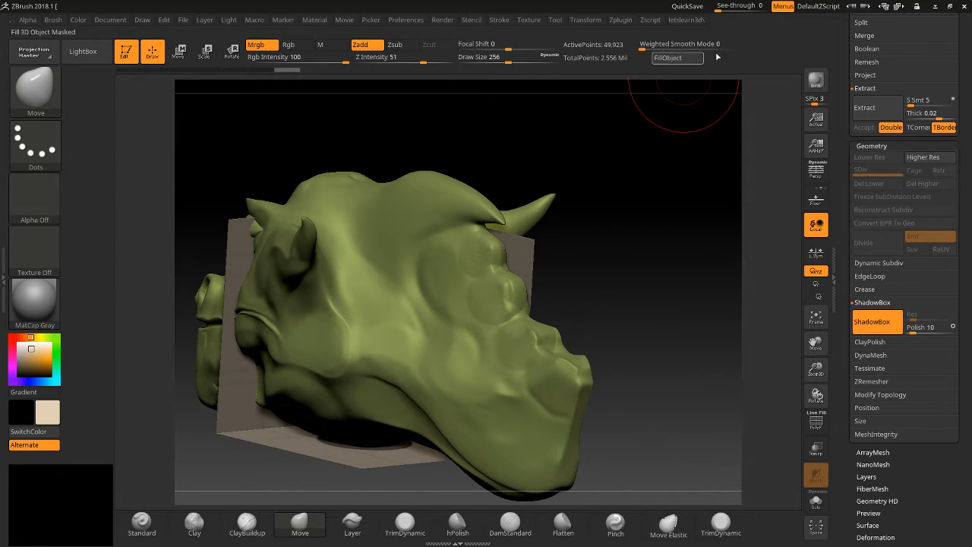
Cycle through the head, horn, eye and eyelid subtools, hide all of them, and make the ShadowBox subtool active again.
scroll(846, 176, up, 5)
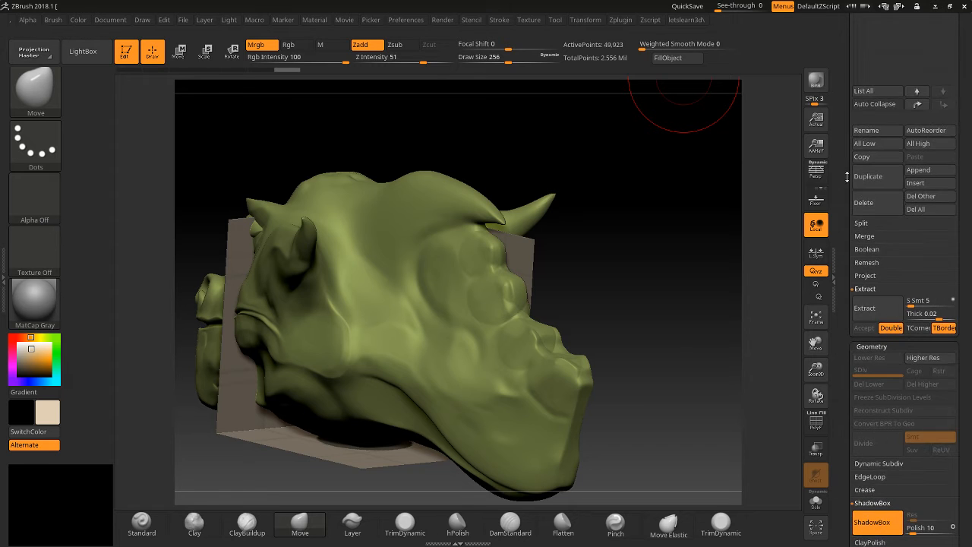
scroll(850, 182, up, 5)
mouse_move(874, 311)
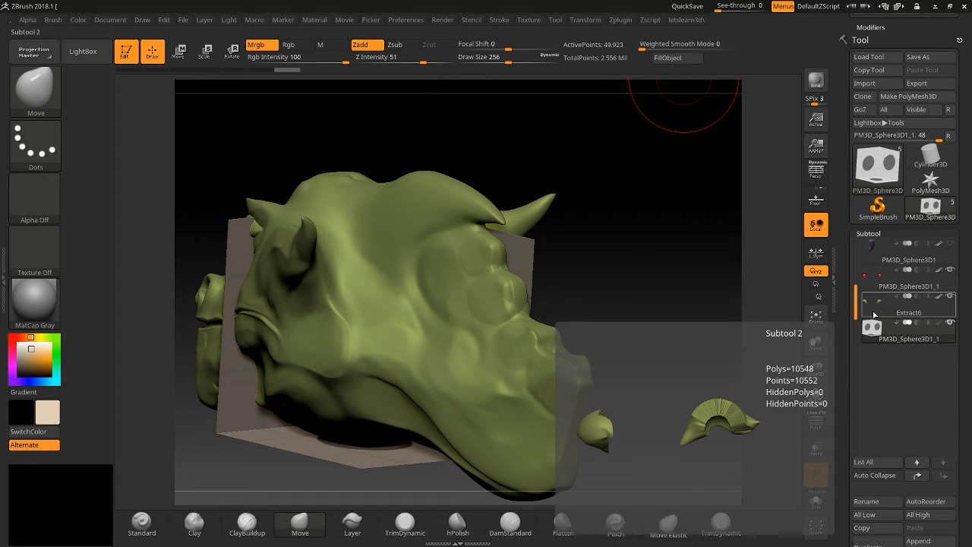
mouse_move(873, 332)
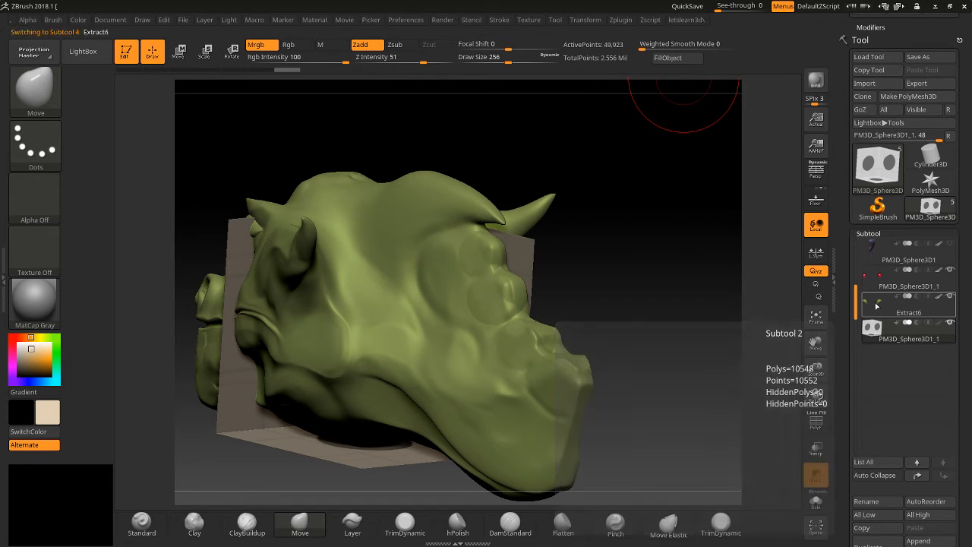
click(874, 308)
click(876, 279)
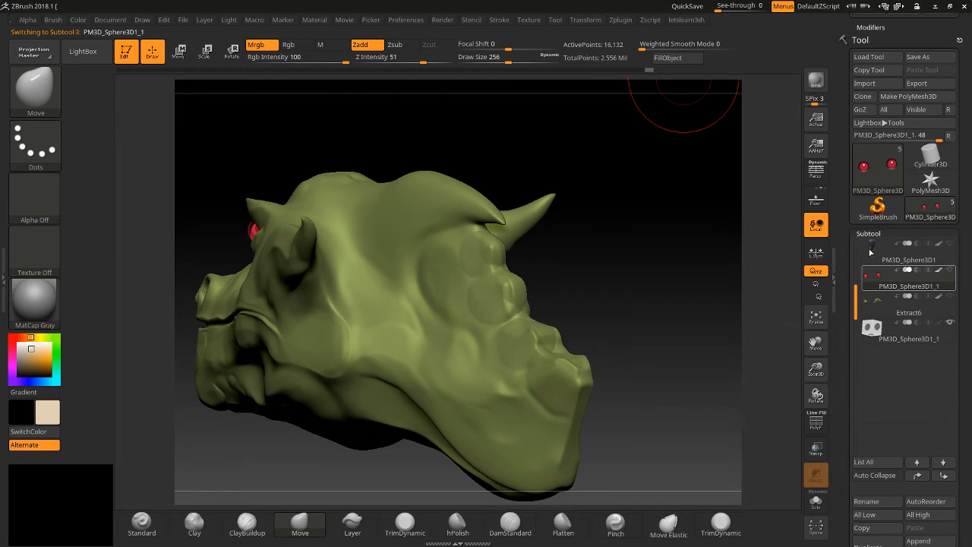
drag(856, 287, 860, 241)
click(866, 247)
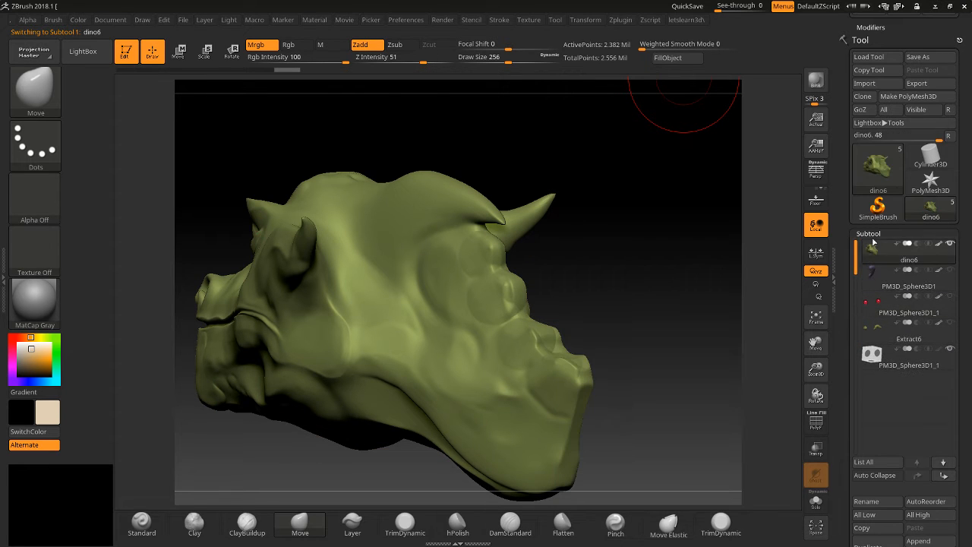
click(871, 237)
click(869, 233)
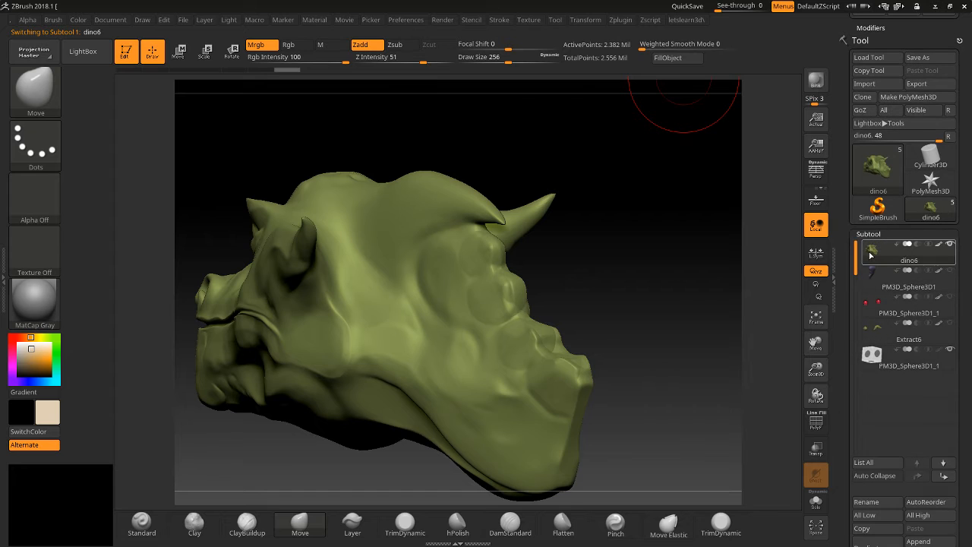
click(870, 286)
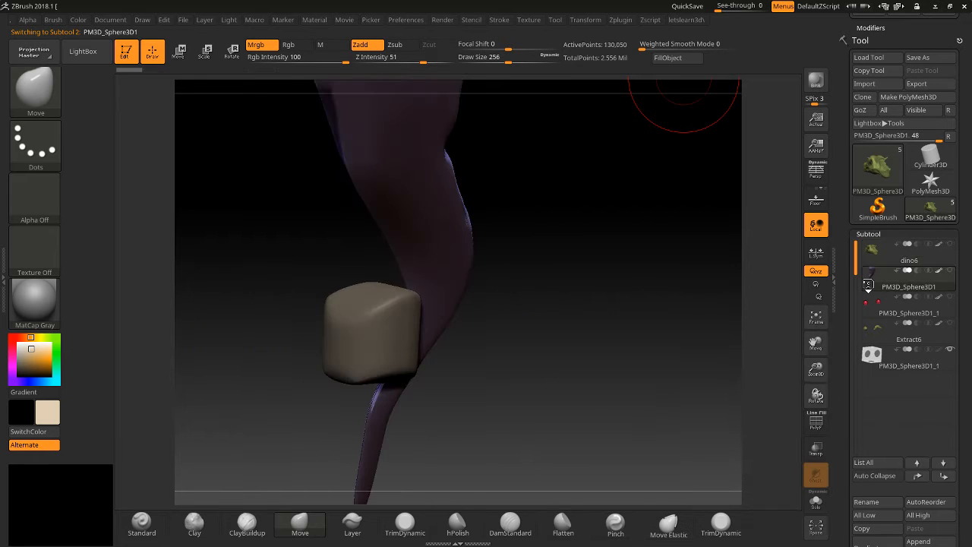
click(878, 353)
Check the ShadowBox in Solo mode, snap the view to face one wall, and clear all its masks.
mouse_move(766, 350)
mouse_down()
mouse_move(728, 324)
mouse_move(780, 364)
mouse_up()
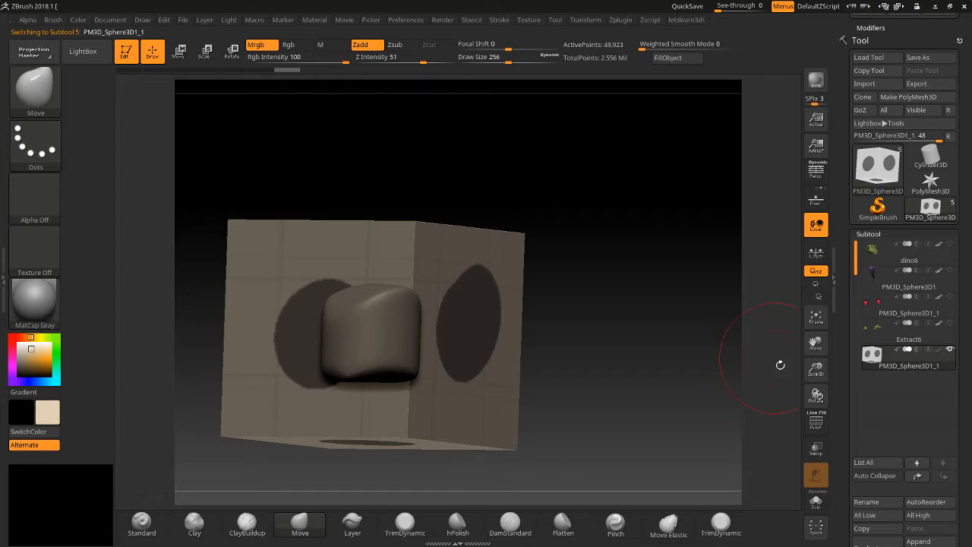
click(813, 509)
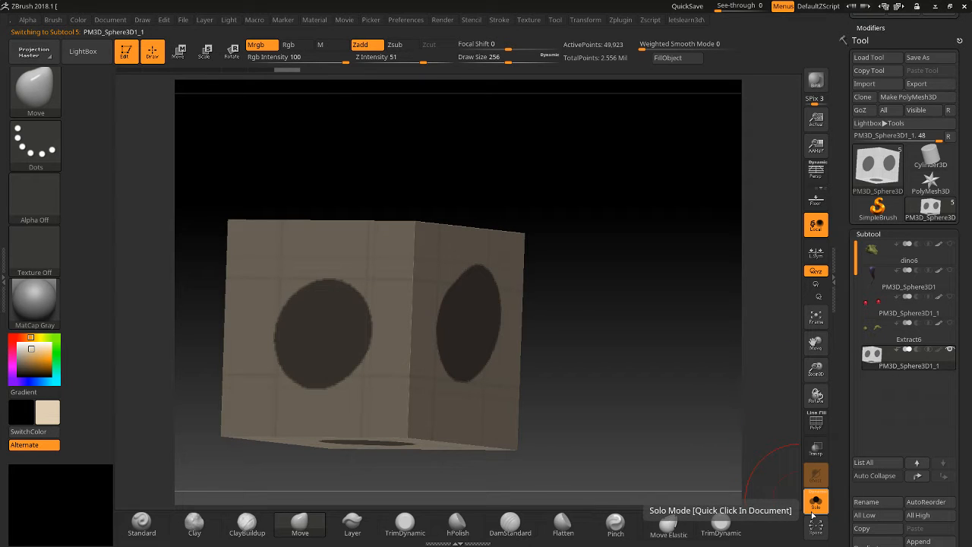
click(814, 510)
drag(763, 447, 488, 375)
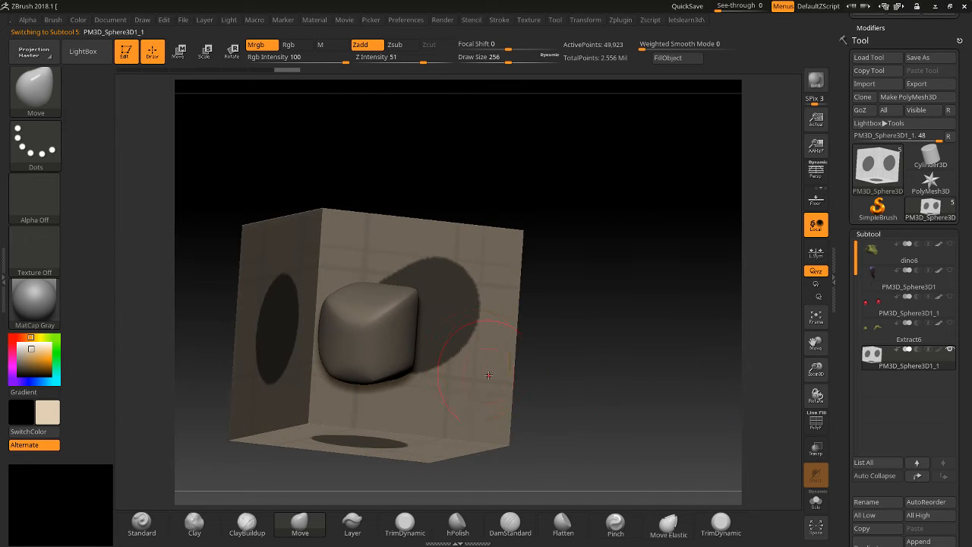
shift+drag(609, 293, 619, 271)
ctrl+shift+click(614, 347)
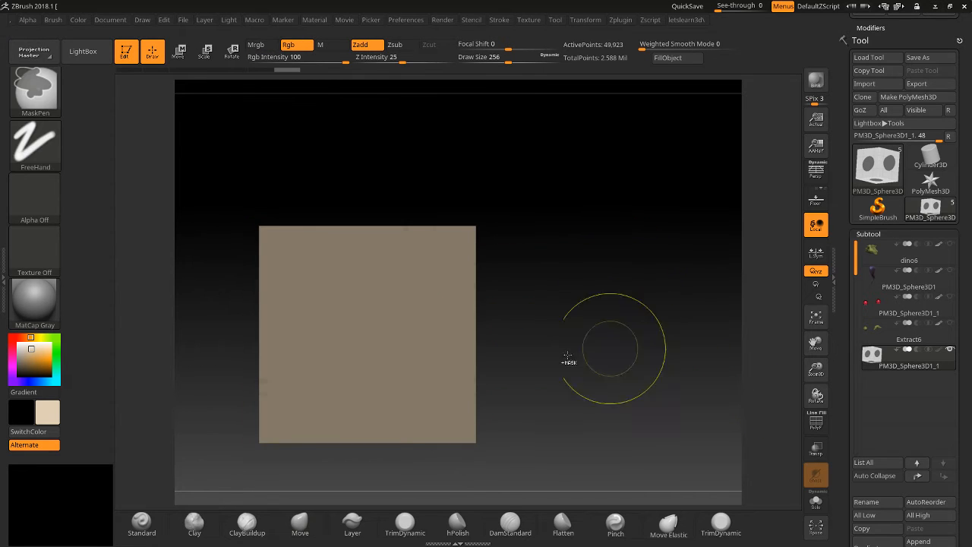
drag(816, 370, 810, 383)
drag(816, 349, 854, 327)
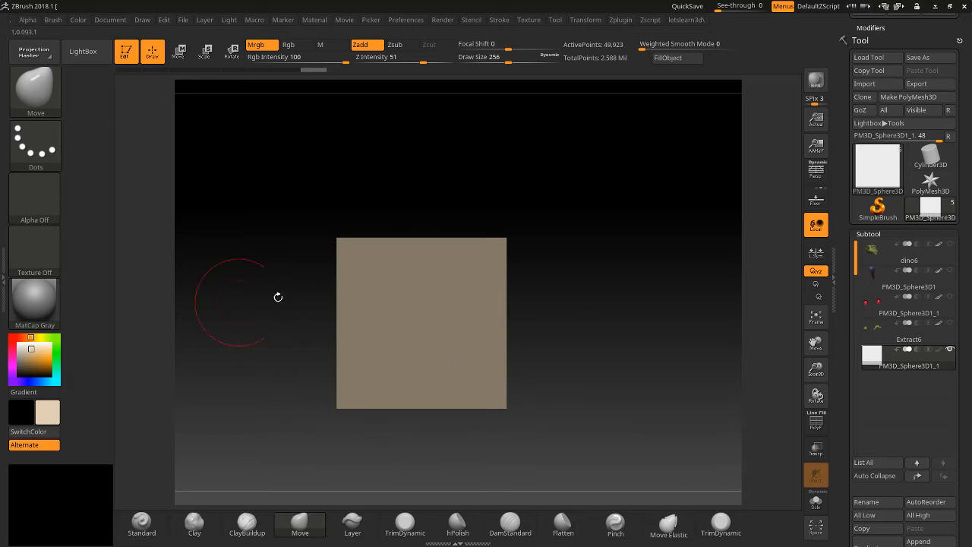
Replace a trial elongated mask on the facing ShadowBox wall with a large round mask to form a cylinder through the box.
ctrl+drag(423, 320, 454, 374)
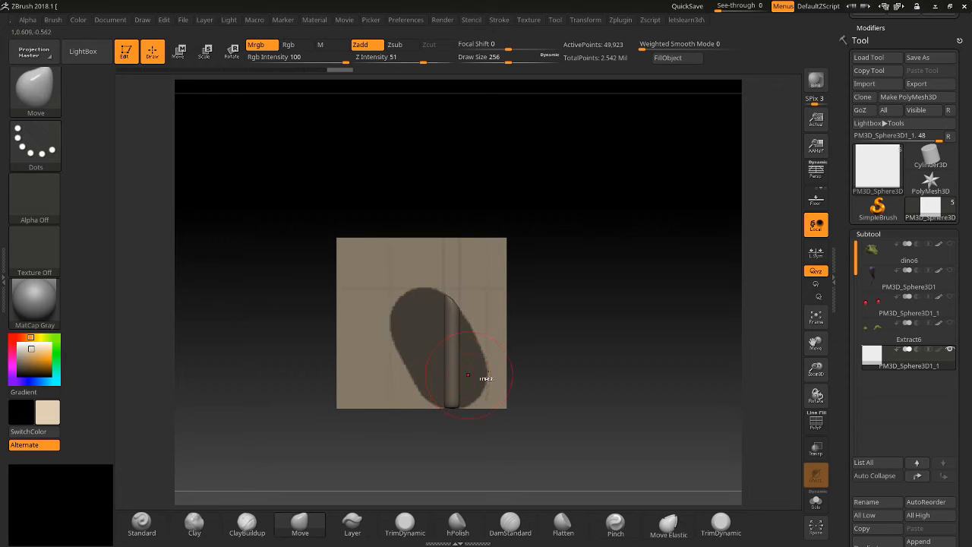
drag(603, 323, 742, 212)
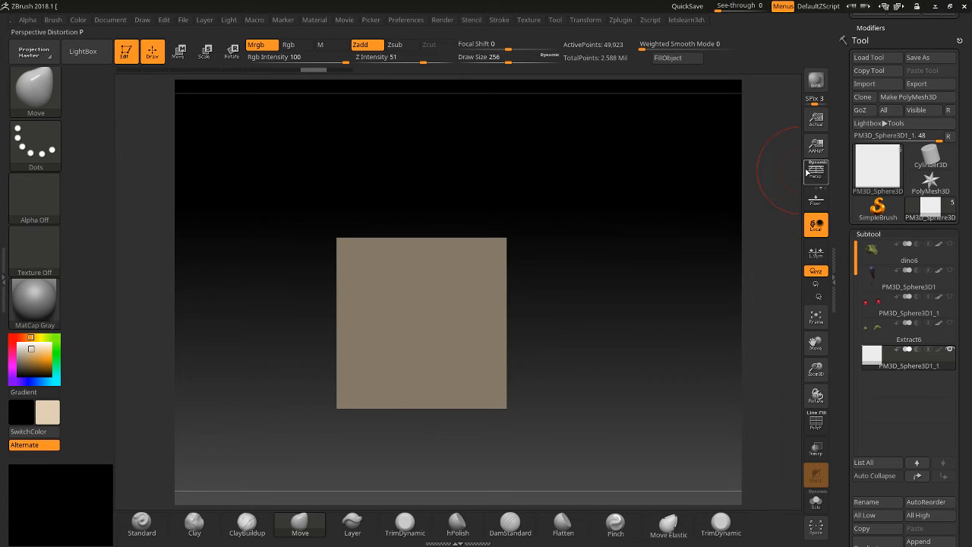
mouse_move(401, 303)
ctrl+mouse_down()
mouse_move(395, 357)
mouse_move(456, 283)
ctrl+mouse_up()
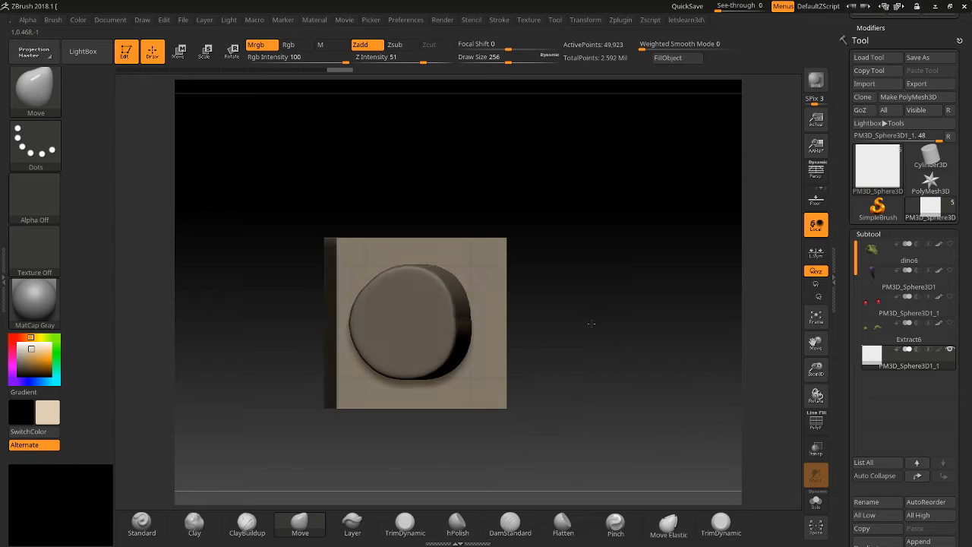
drag(574, 321, 546, 327)
drag(813, 366, 920, 350)
Try to mark a narrow vertical rectangle over the upper part of the cylinder from the side view.
ctrl+drag(484, 179, 531, 297)
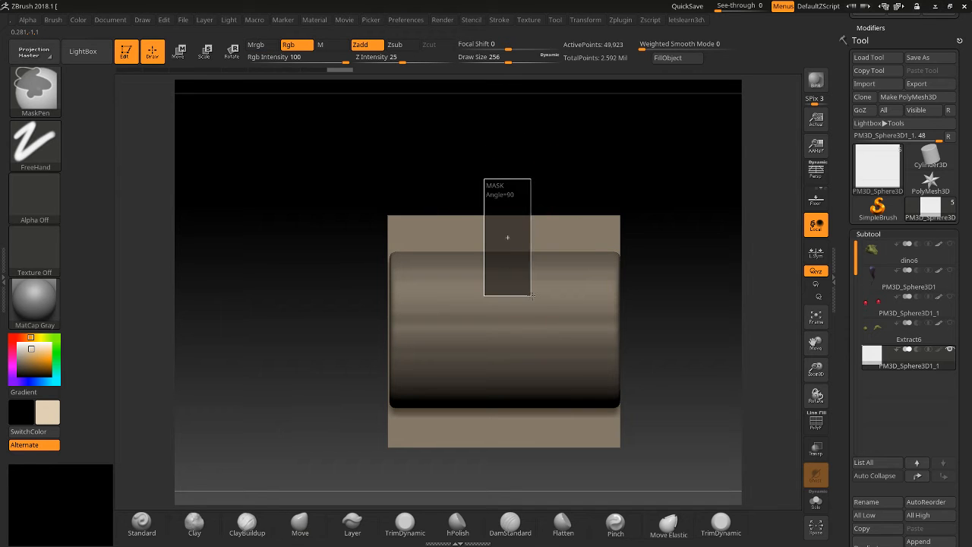
ctrl+drag(531, 295, 531, 296)
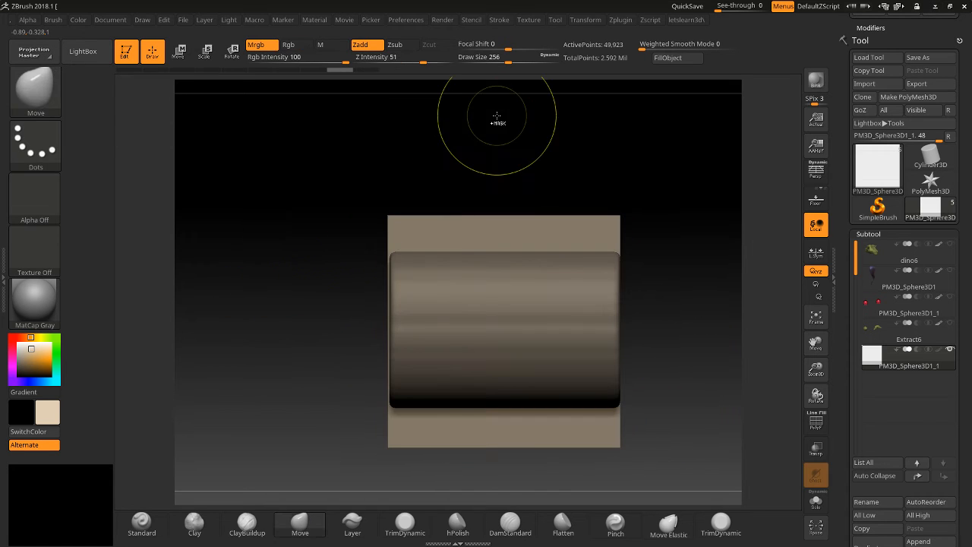
key(ctrl)
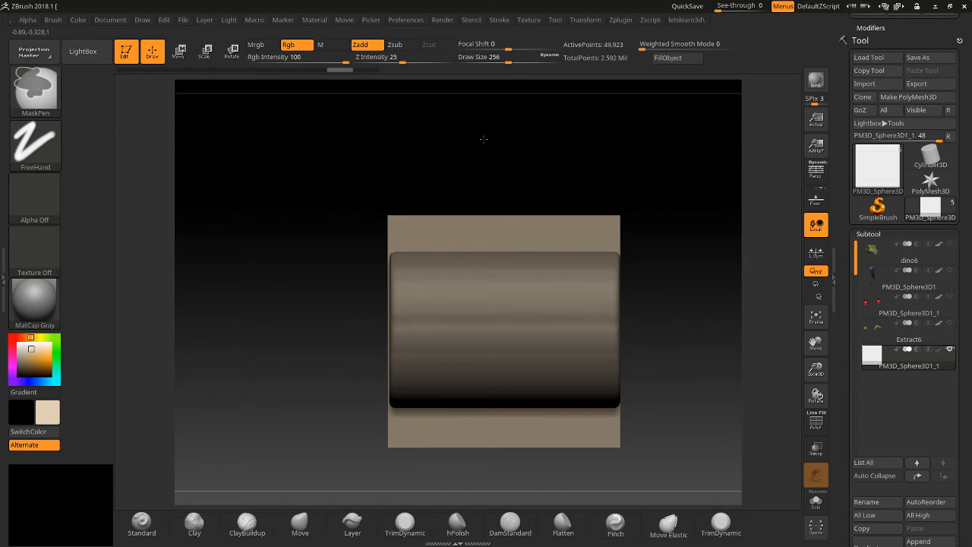
mouse_move(494, 205)
ctrl+mouse_down()
mouse_move(524, 282)
mouse_move(553, 299)
mouse_move(531, 287)
ctrl+mouse_up()
mouse_move(245, 321)
mouse_down()
mouse_move(260, 325)
mouse_move(232, 317)
mouse_up()
key(ctrl)
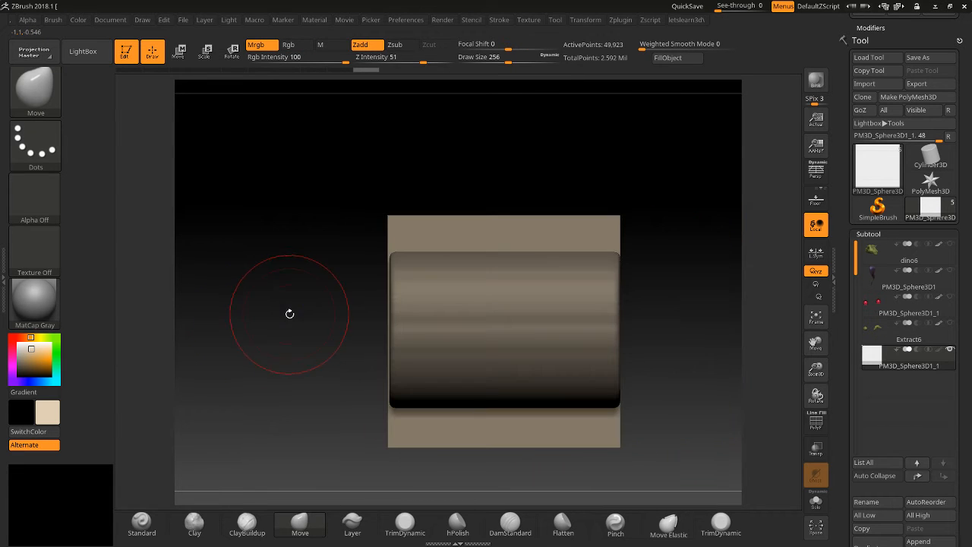
ctrl+drag(480, 154, 523, 339)
Face the round profile and cut a vertical slot down from its top and a rectangular notch into its right side.
drag(152, 316, 326, 314)
key(ctrl)
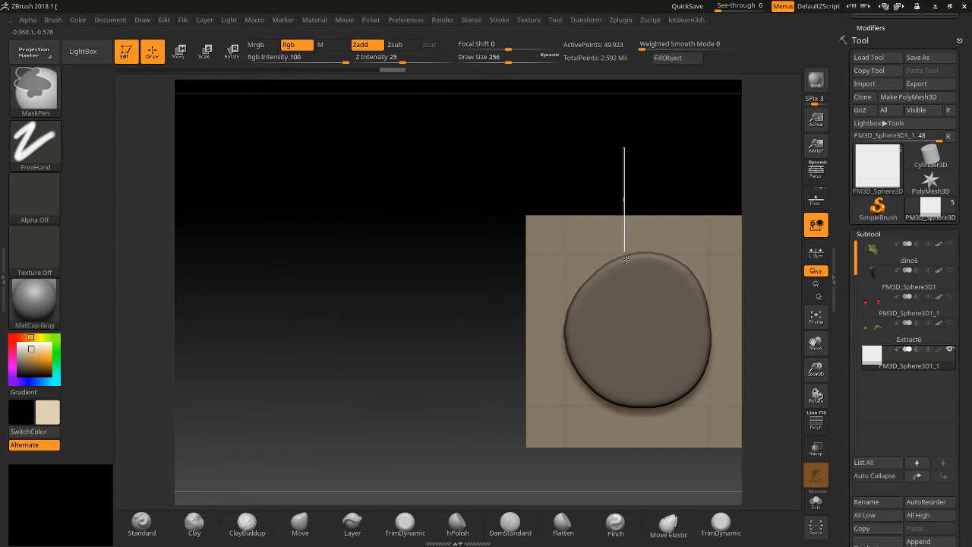
ctrl+alt+drag(633, 306, 634, 307)
drag(811, 340, 683, 342)
key(ctrl)
ctrl+drag(487, 157, 519, 342)
ctrl+drag(672, 293, 542, 332)
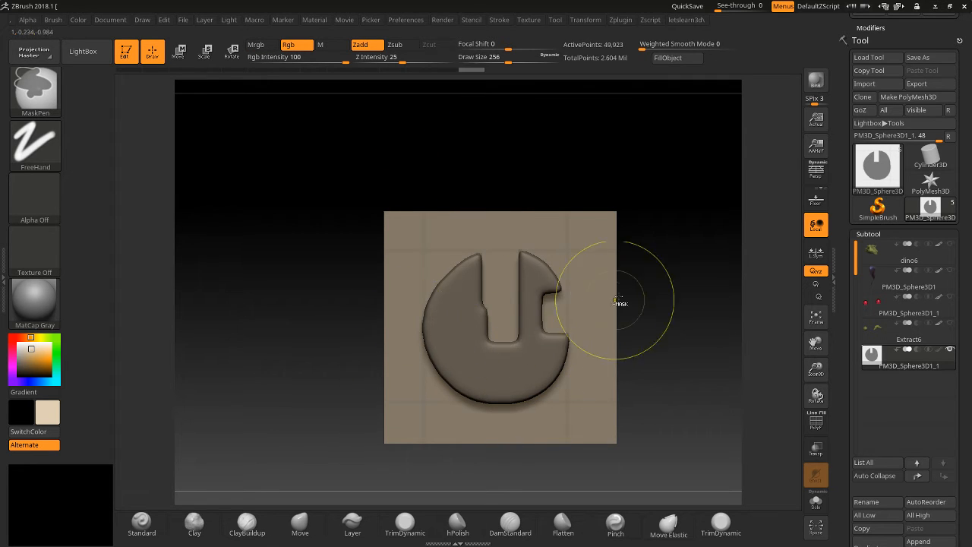
Mask a rectangular extension from the round profile to the wall's right edge and cut a small notch into that edge.
ctrl+drag(707, 247, 539, 378)
ctrl+drag(605, 303, 602, 305)
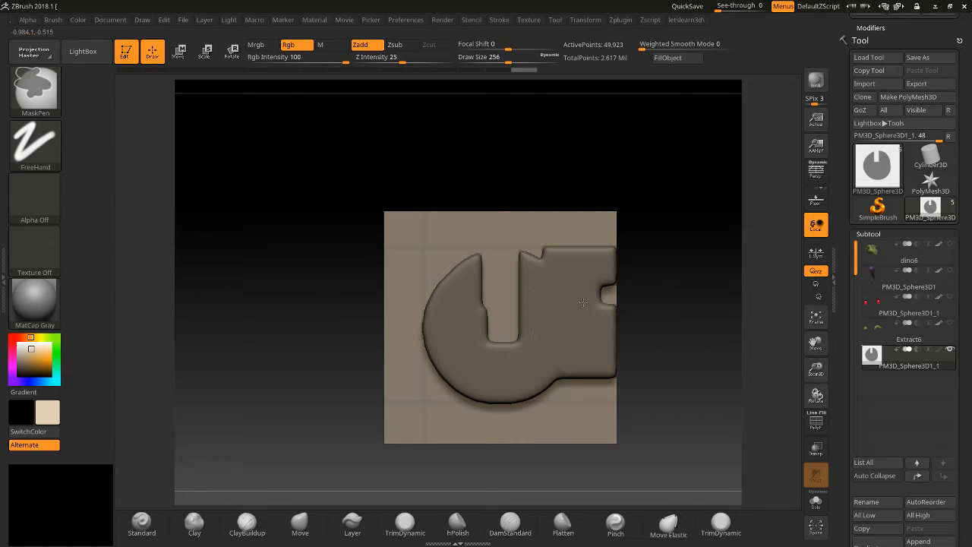
ctrl+alt+drag(104, 217, 142, 168)
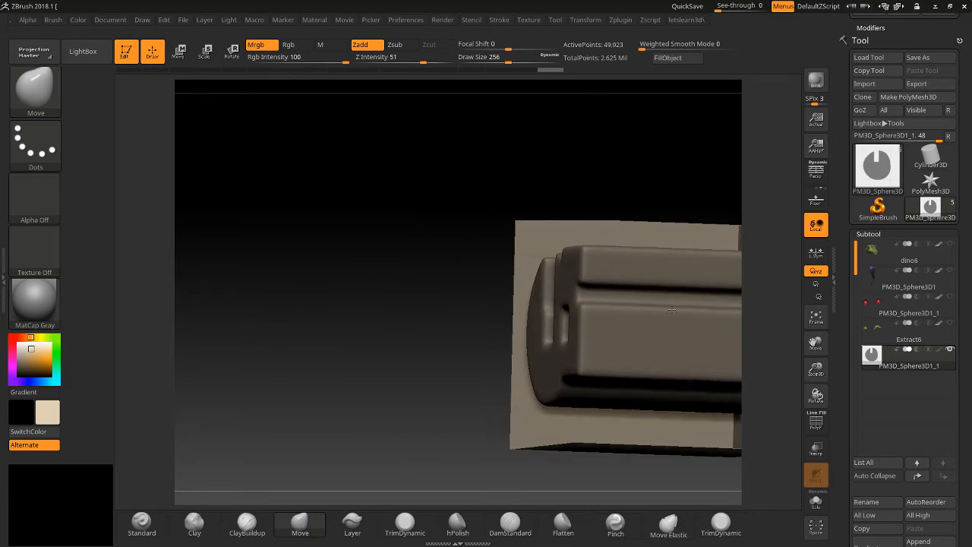
On the side wall, undo the wide trial mask and mask a narrow full-height vertical strip to limit the shape's thickness.
mouse_move(672, 310)
right_down()
mouse_move(694, 330)
mouse_move(665, 312)
mouse_move(665, 299)
right_up()
drag(815, 368, 750, 339)
ctrl+drag(380, 226, 474, 420)
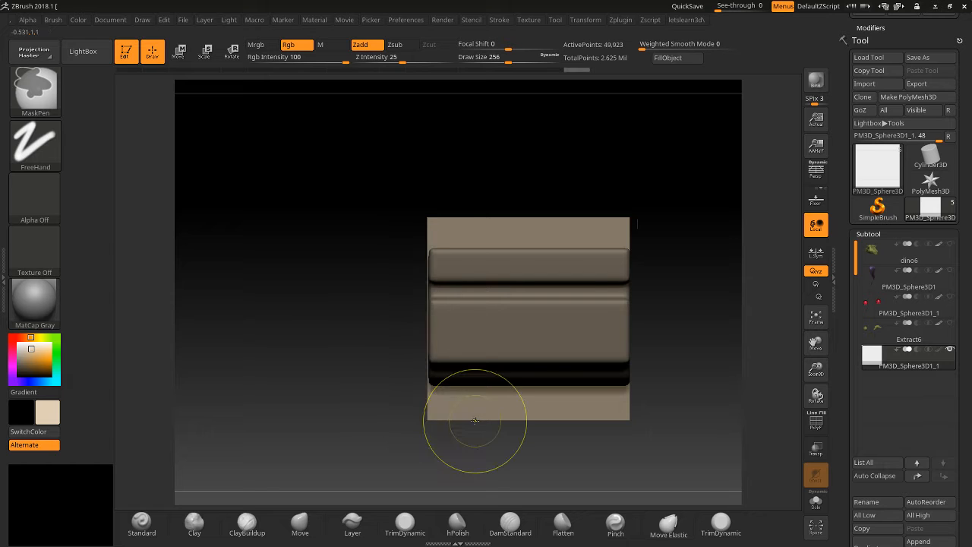
ctrl+drag(410, 419, 560, 199)
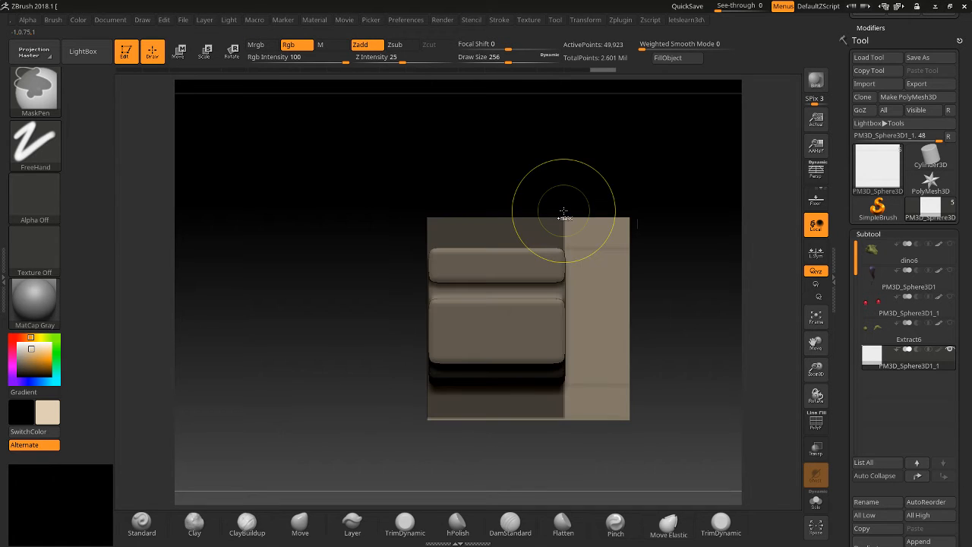
key(ctrl+z)
mouse_move(505, 176)
ctrl+mouse_down()
mouse_move(531, 353)
mouse_move(570, 463)
ctrl+mouse_up()
Cut a small rounded notch into the left edge of the narrow strip near the middle of its height.
mouse_move(399, 431)
mouse_down()
mouse_move(366, 408)
mouse_move(350, 433)
mouse_move(389, 460)
mouse_move(395, 478)
mouse_up()
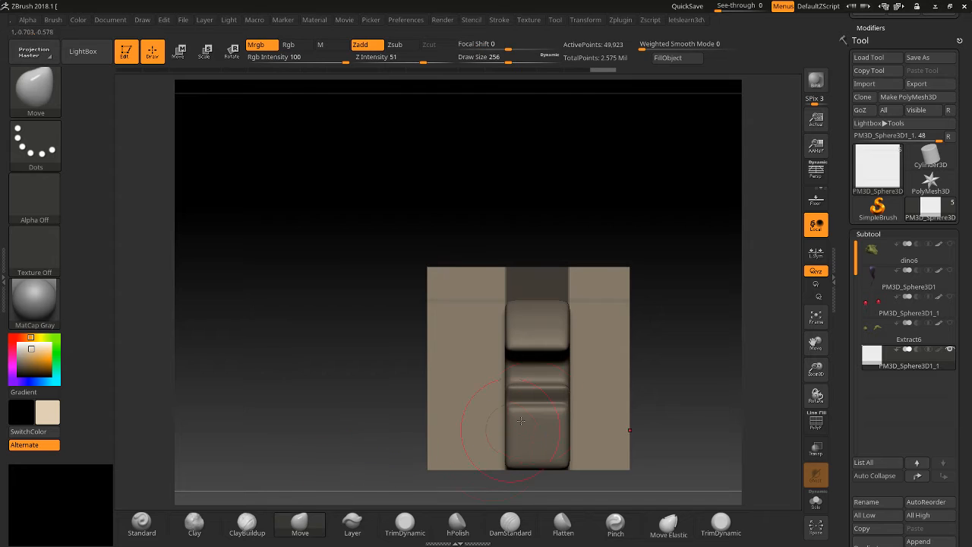
drag(814, 345, 797, 315)
key(ctrl)
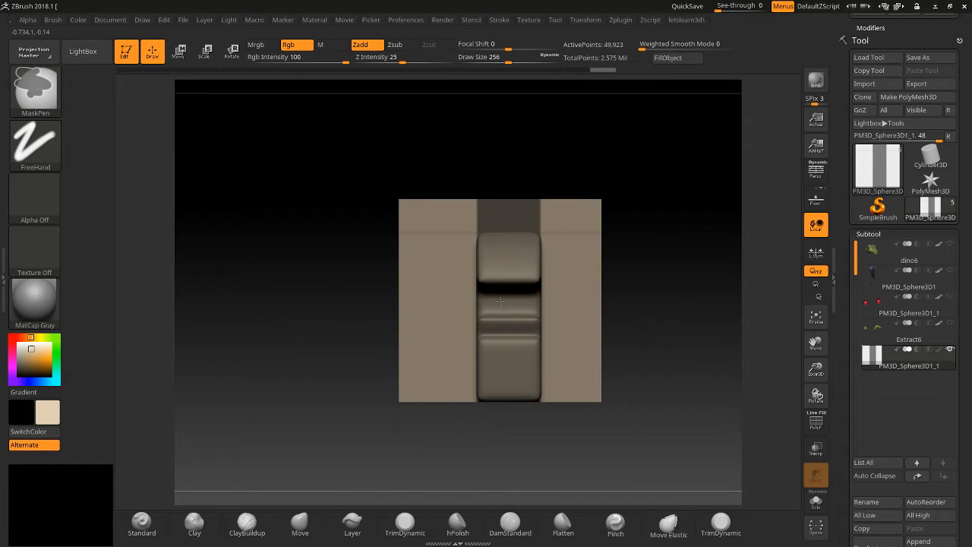
ctrl+alt+click(469, 312)
mouse_move(337, 336)
mouse_down()
mouse_move(356, 286)
mouse_move(347, 276)
mouse_move(335, 332)
mouse_move(491, 303)
mouse_up()
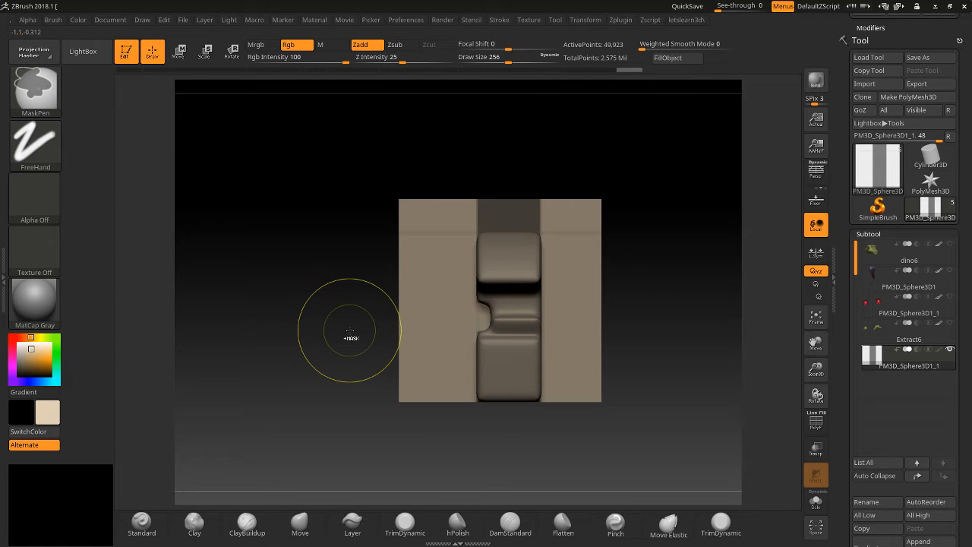
mouse_move(316, 332)
mouse_down()
mouse_move(349, 276)
mouse_move(379, 310)
mouse_move(318, 318)
mouse_up()
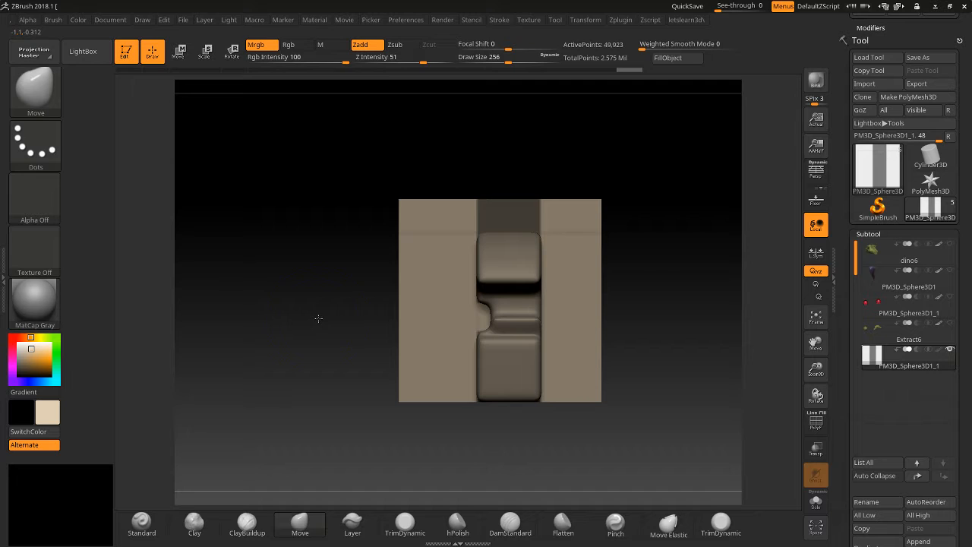
Cut two more notches into the strip's left edge, one above and one below the middle notch.
key(ctrl)
ctrl+drag(336, 260, 502, 267)
ctrl+drag(336, 371, 498, 372)
mouse_move(426, 443)
mouse_down()
mouse_move(460, 325)
mouse_move(399, 291)
mouse_up()
mouse_move(324, 255)
mouse_down()
mouse_move(265, 309)
mouse_move(268, 253)
mouse_move(410, 300)
mouse_move(482, 338)
mouse_up()
drag(538, 386, 535, 205)
drag(521, 242, 540, 304)
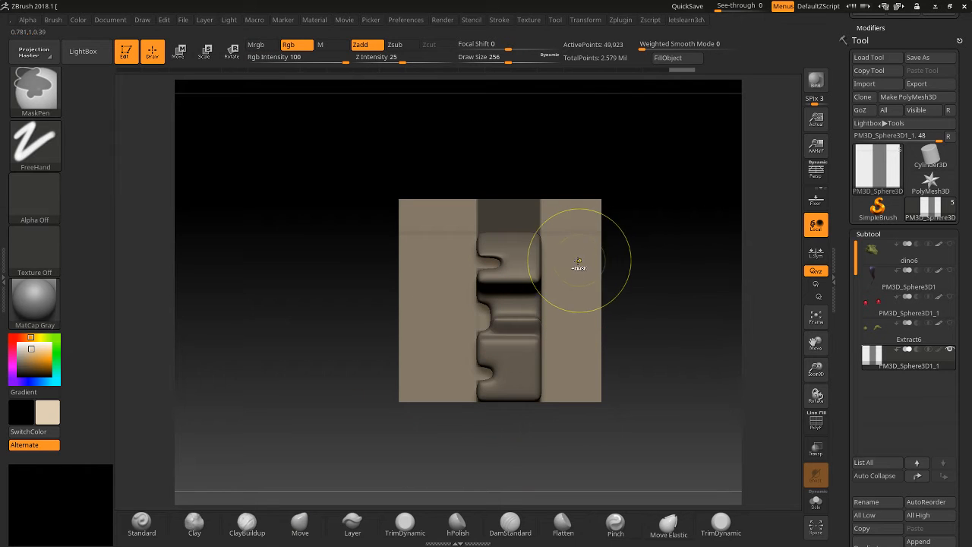
Face the round profile, undo a trial mask stroke, and mask its upper-right area so the shape extends to the box's top.
shift+drag(354, 308, 410, 318)
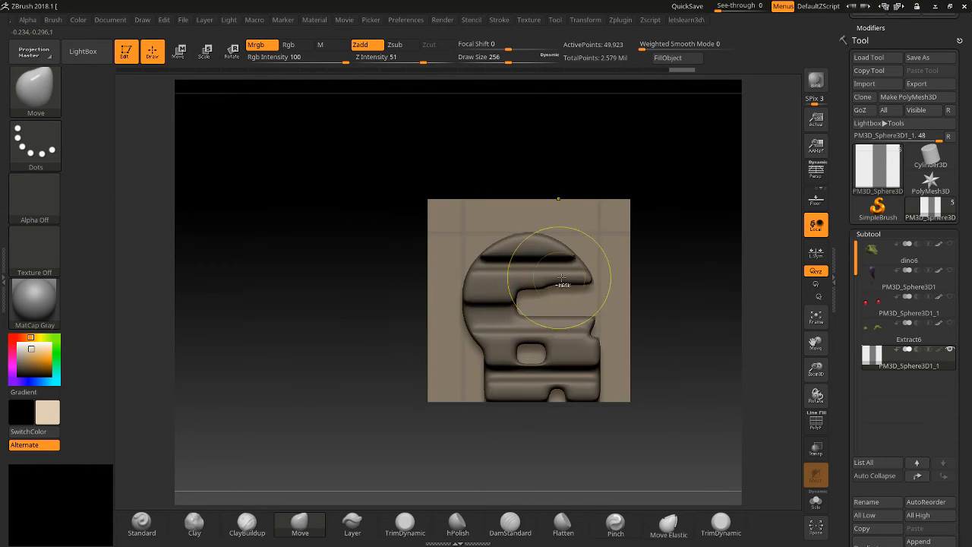
key(ctrl)
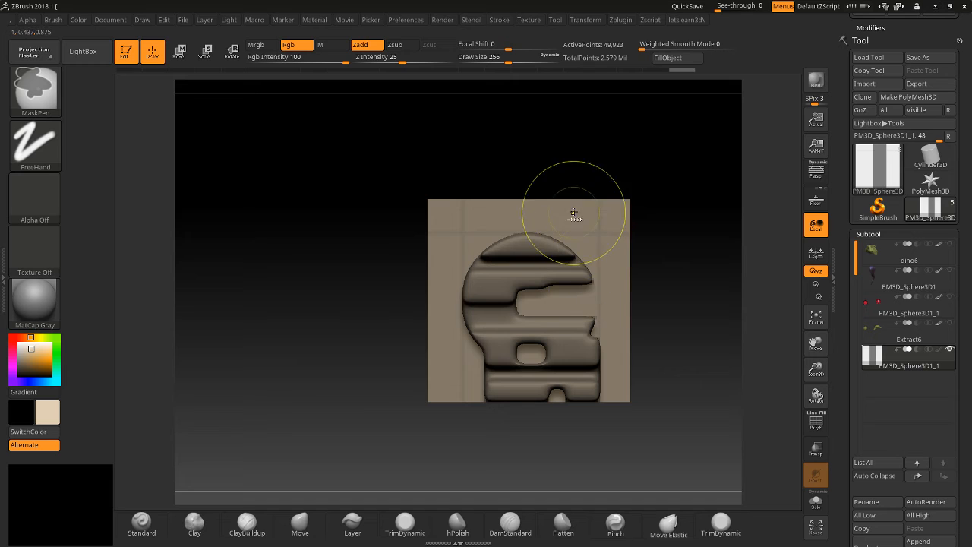
ctrl+drag(555, 292, 556, 295)
key(ctrl+z)
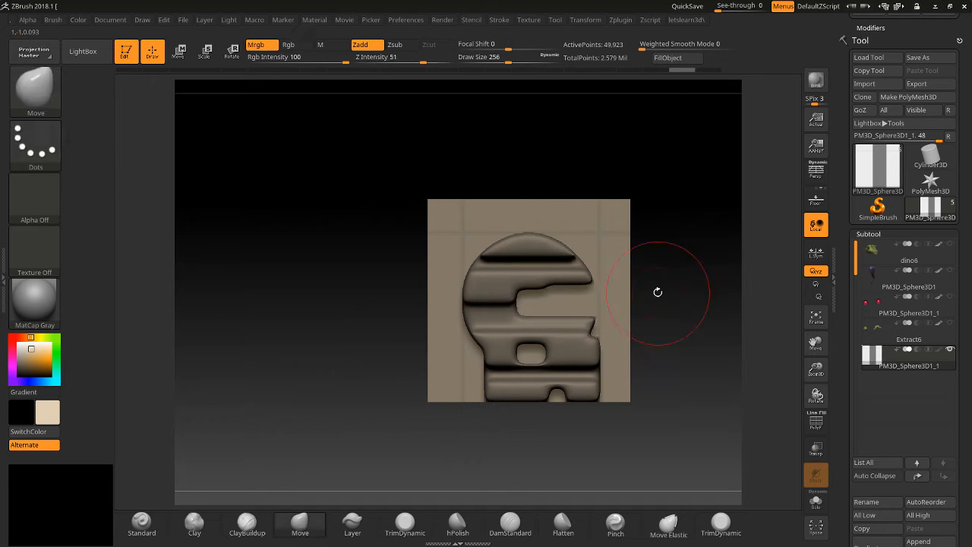
ctrl+drag(642, 257, 558, 290)
drag(666, 346, 642, 301)
ctrl+click(616, 218)
drag(682, 276, 624, 273)
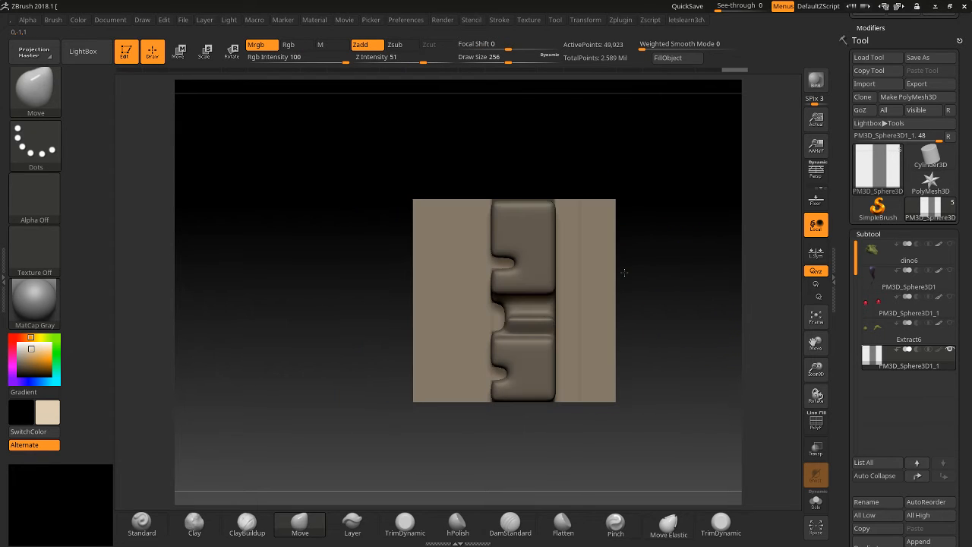
Mask an arm from the top of the narrow strip out to the left edge of the ShadowBox side wall.
ctrl+drag(447, 177, 501, 247)
ctrl+drag(481, 193, 479, 236)
ctrl+drag(412, 217, 455, 235)
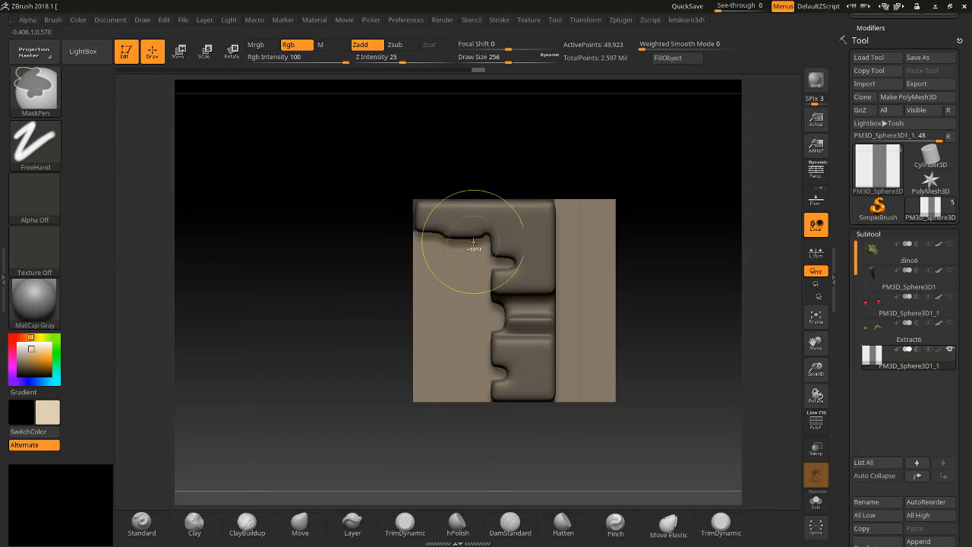
ctrl+drag(555, 391, 556, 412)
ctrl+drag(555, 445, 550, 442)
ctrl+drag(575, 376, 576, 375)
ctrl+drag(526, 431, 583, 376)
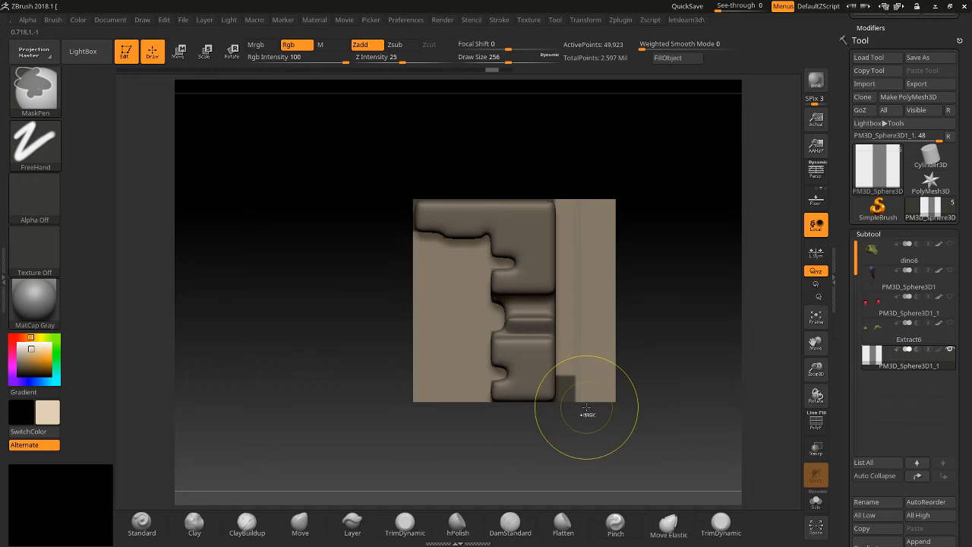
ctrl+drag(574, 412, 586, 417)
Mask a foot along the bottom of the narrow strip, extending toward the left edge of the ShadowBox side wall.
ctrl+drag(454, 420, 517, 389)
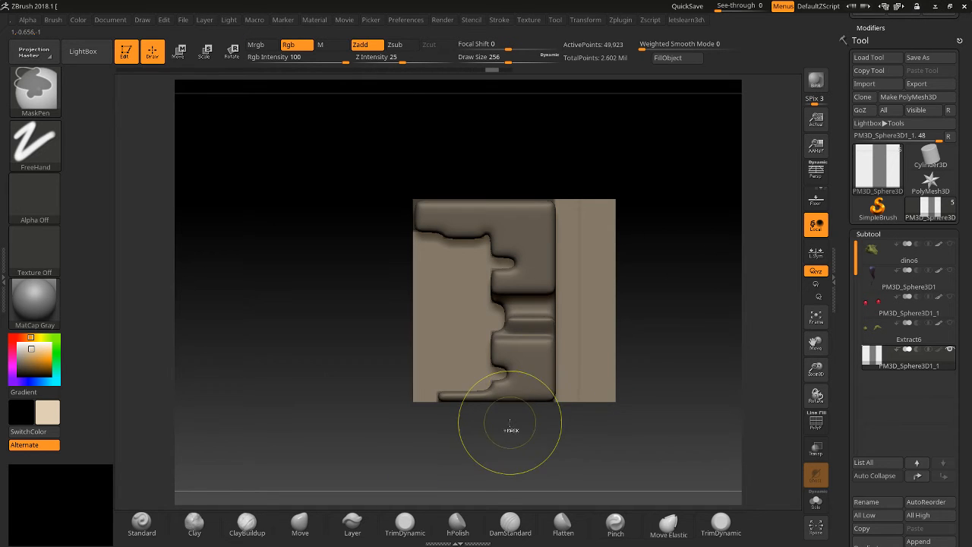
mouse_move(336, 445)
mouse_down()
mouse_move(385, 434)
mouse_move(410, 452)
mouse_move(372, 466)
mouse_move(361, 455)
mouse_move(380, 444)
mouse_move(366, 453)
mouse_move(356, 441)
mouse_move(527, 403)
mouse_move(545, 370)
mouse_up()
ctrl+drag(365, 423, 548, 360)
drag(281, 397, 335, 402)
Turn off ShadowBox to convert the masked form into a regular mesh, and check the result from several sides.
click(833, 373)
drag(819, 373, 818, 394)
drag(820, 341, 759, 361)
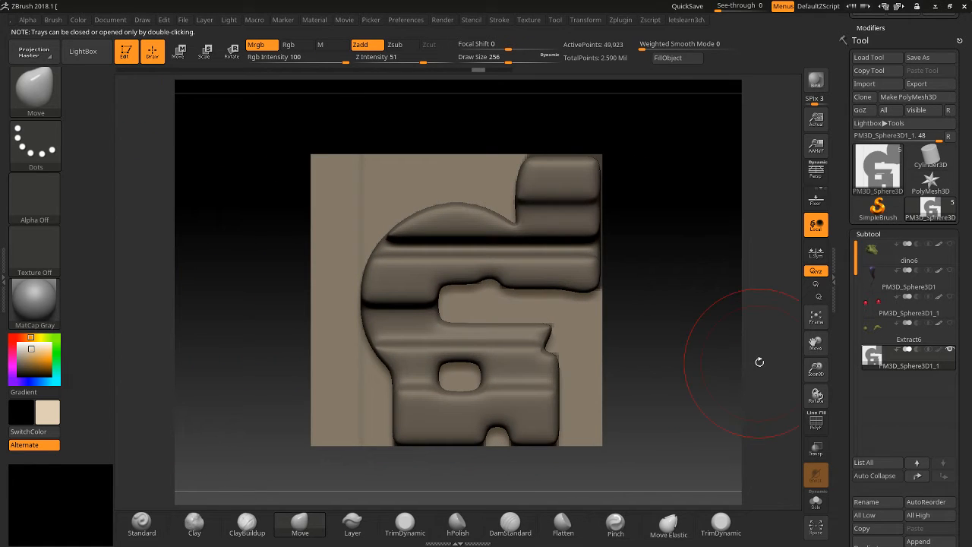
drag(848, 406, 828, 271)
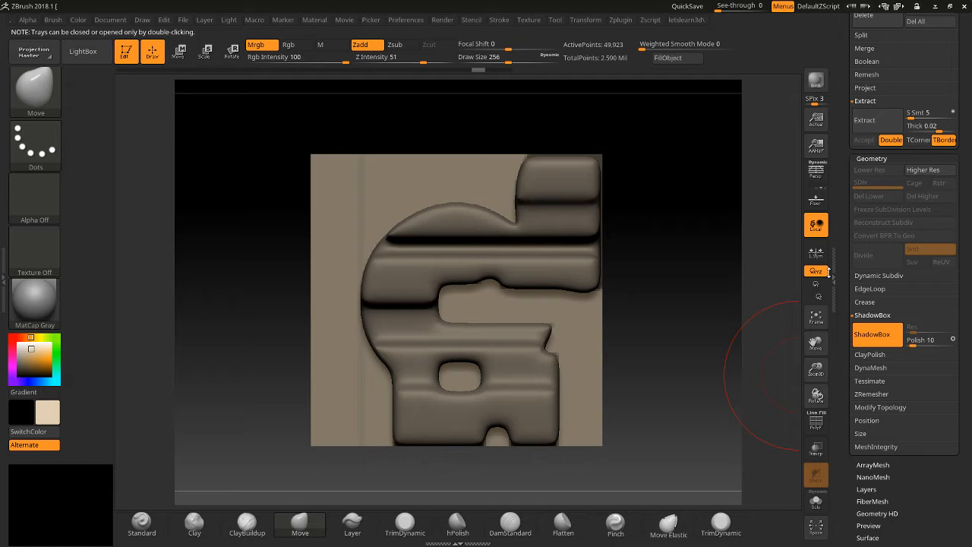
click(871, 341)
drag(694, 329, 479, 302)
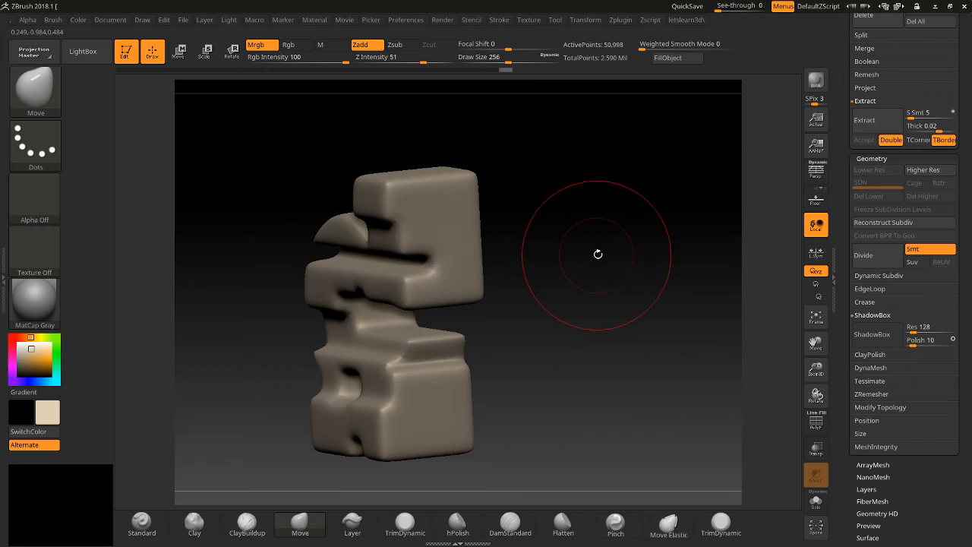
drag(595, 254, 621, 230)
drag(838, 138, 842, 211)
shift+drag(617, 263, 604, 265)
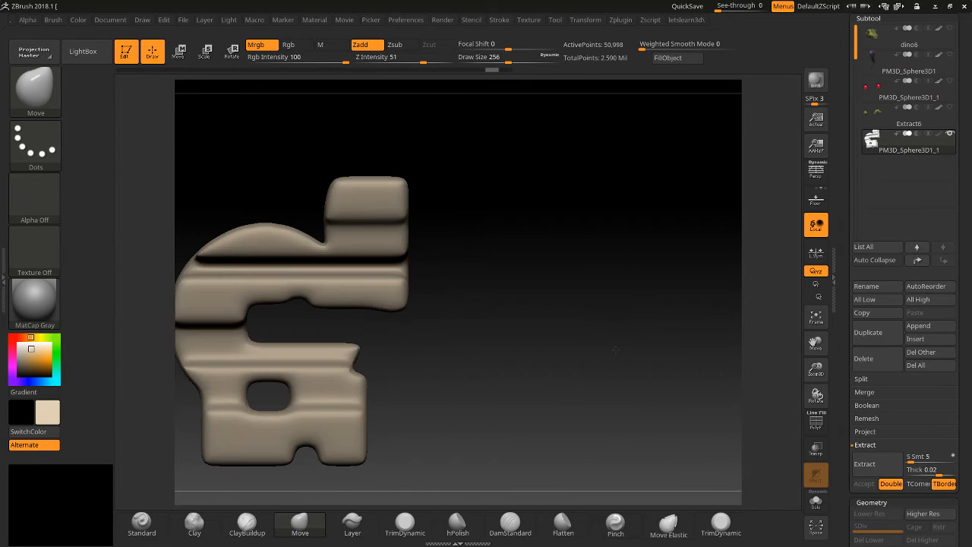
drag(816, 376, 889, 370)
drag(679, 319, 666, 369)
ctrl+click(666, 369)
ctrl+click(666, 371)
drag(823, 377, 748, 316)
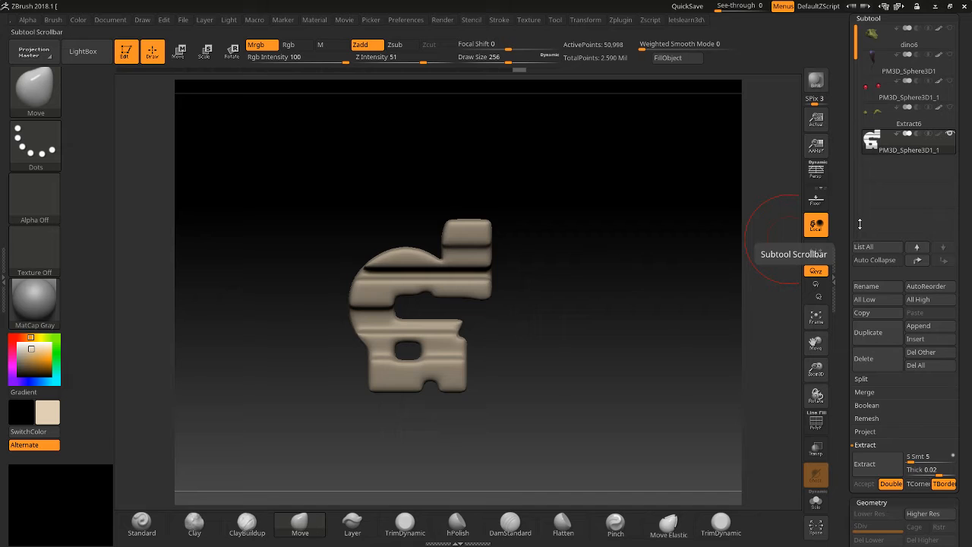
drag(839, 317, 844, 297)
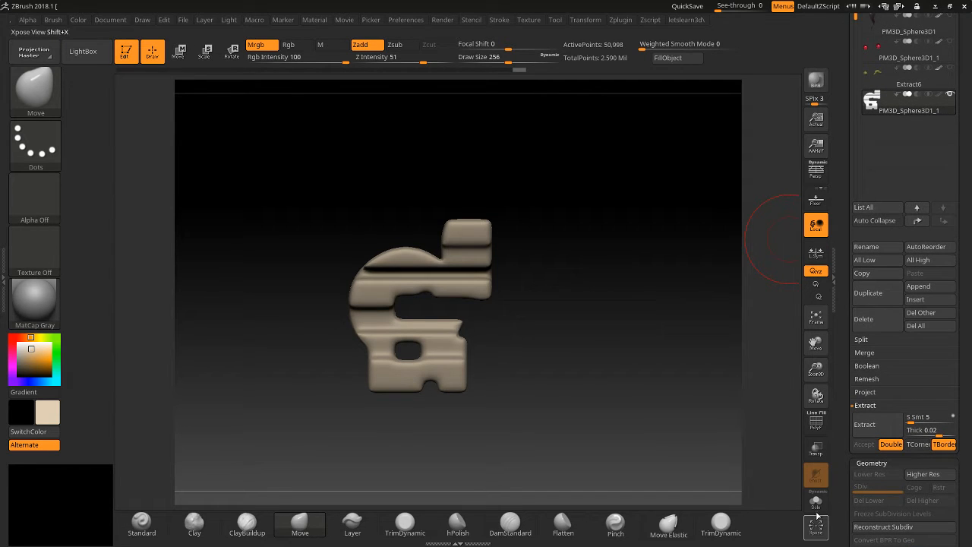
mouse_move(716, 396)
mouse_down()
mouse_move(651, 397)
mouse_move(706, 397)
mouse_up()
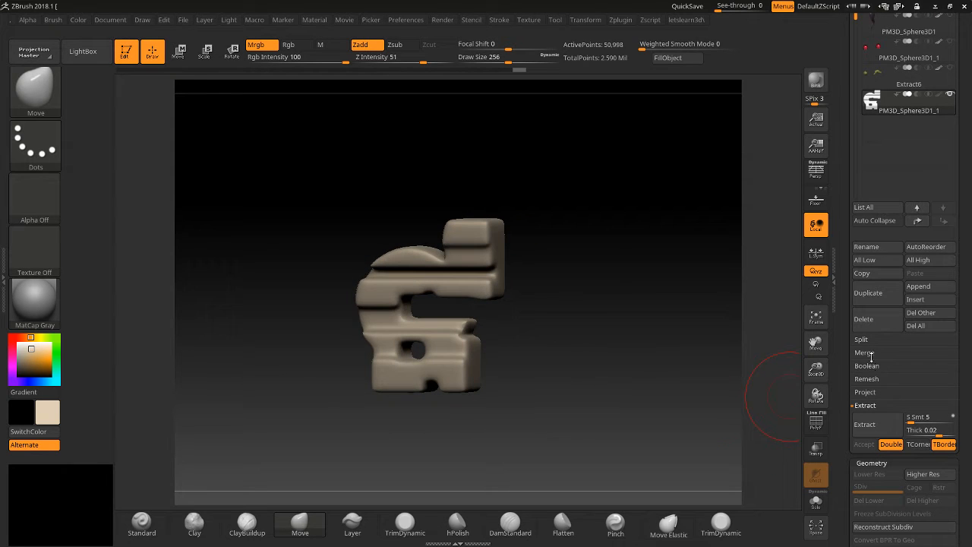
drag(840, 350, 846, 296)
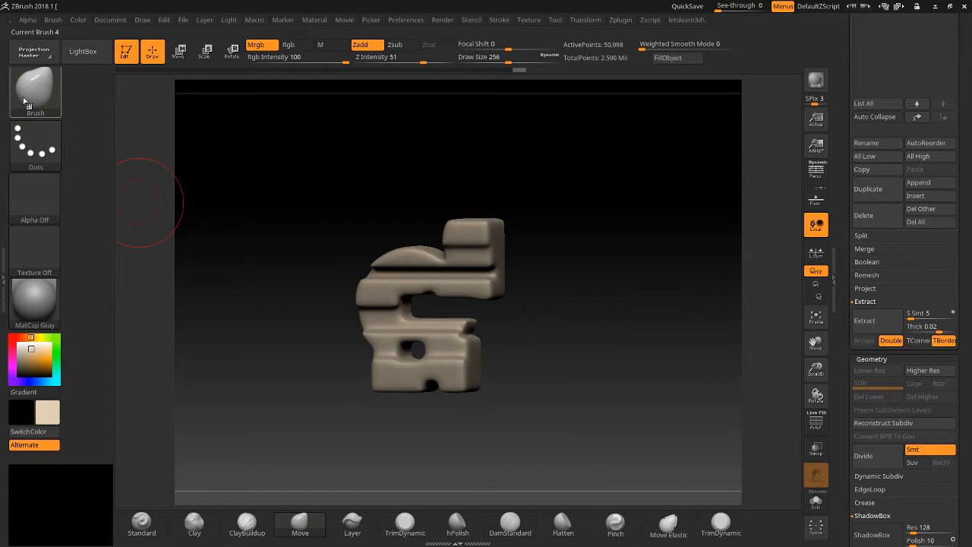
mouse_move(24, 101)
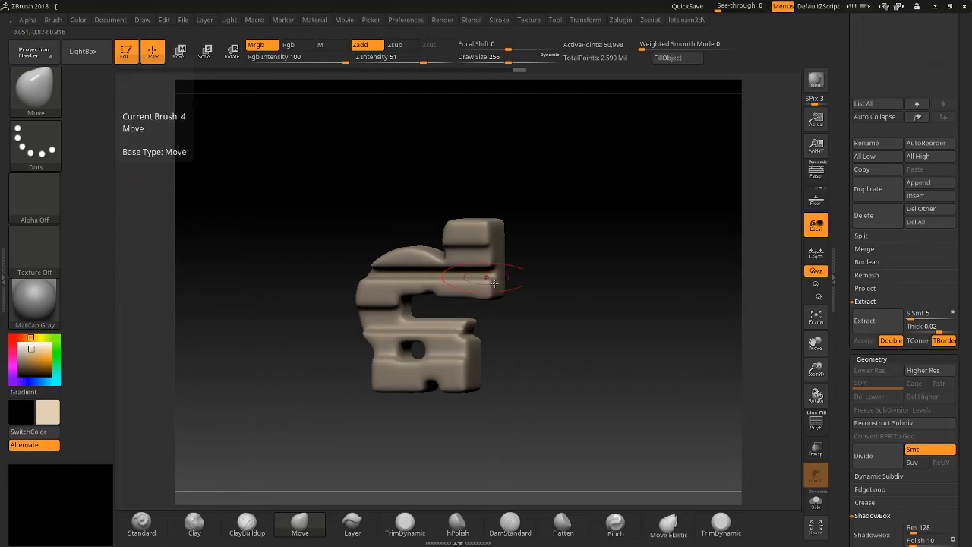
drag(564, 337, 606, 364)
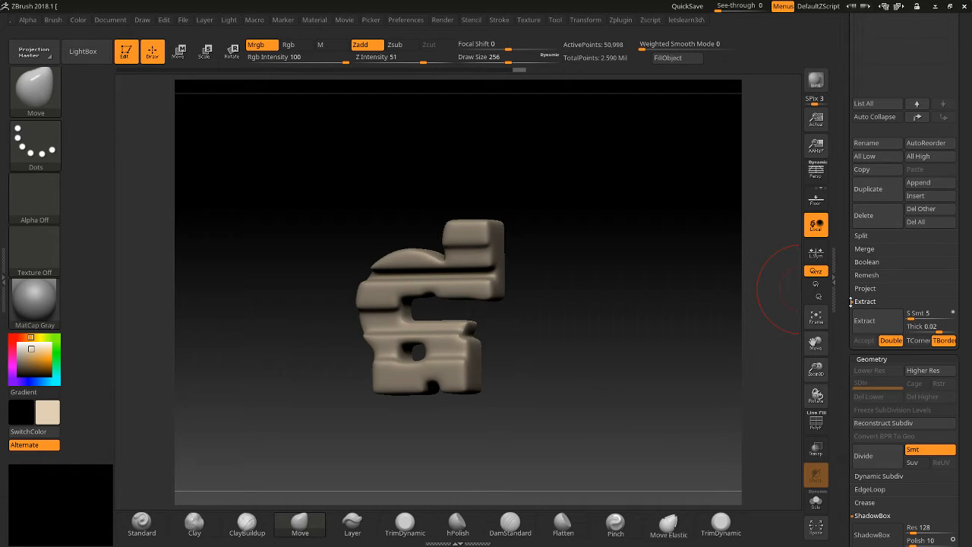
Examine the mesh's polygons up close with the wireframe shown on its upper block, and hide the wireframe again.
drag(850, 302, 856, 236)
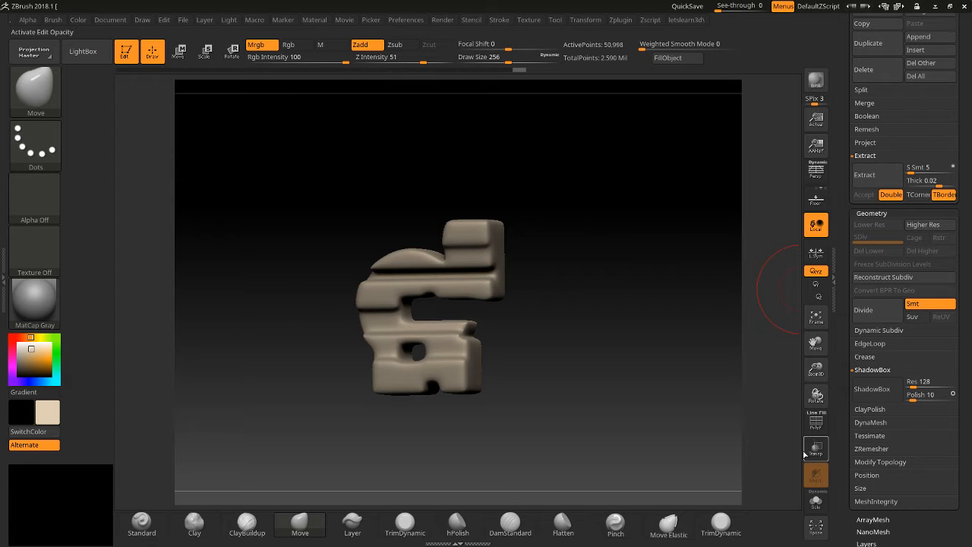
click(816, 429)
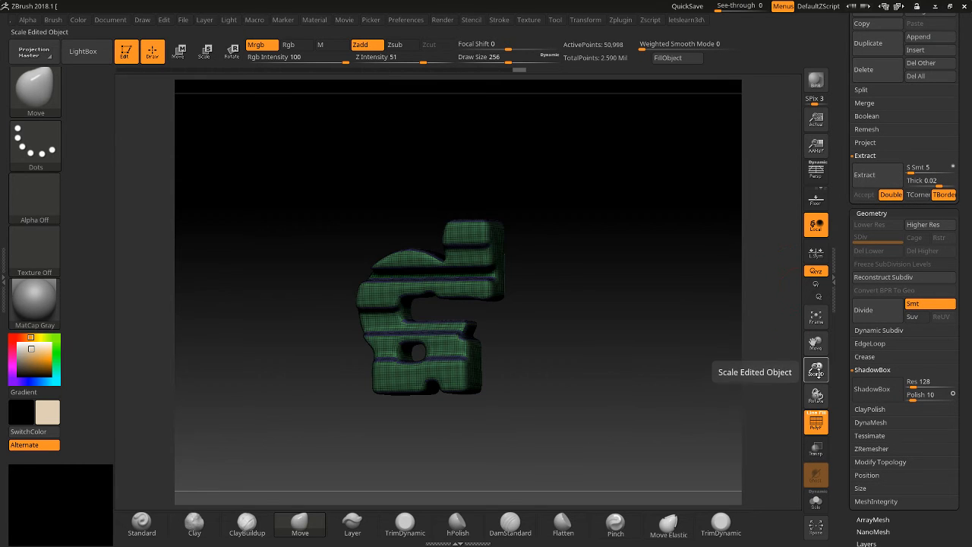
drag(816, 370, 795, 543)
drag(770, 482, 757, 431)
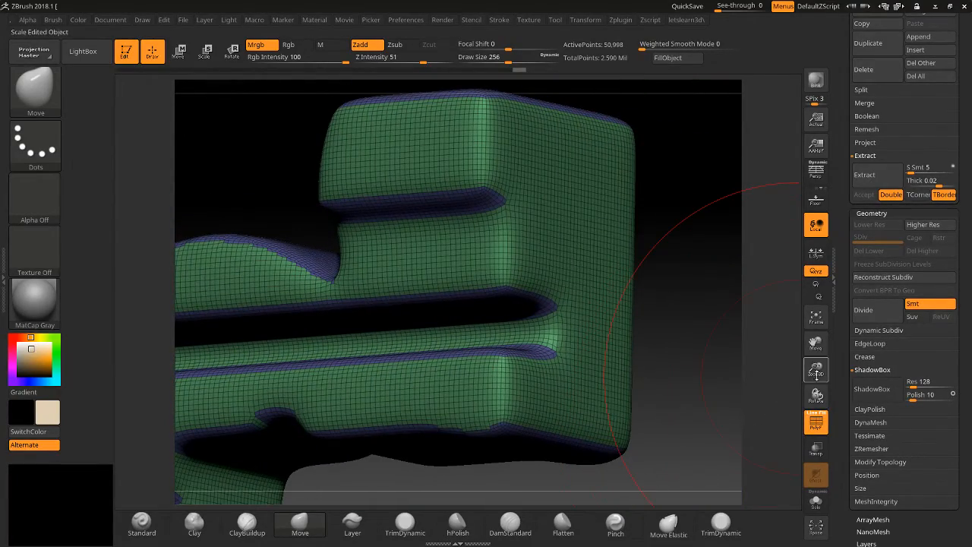
click(817, 426)
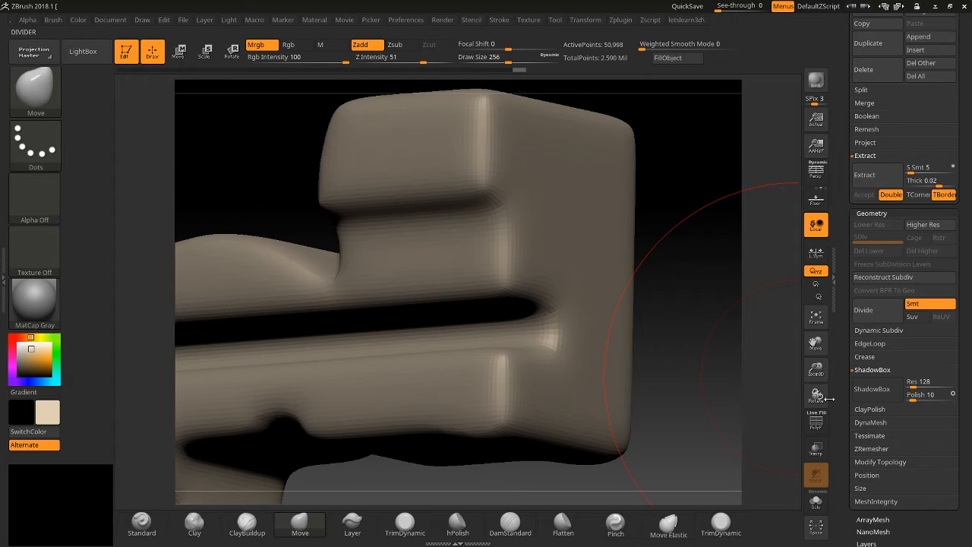
mouse_move(814, 370)
mouse_down()
mouse_move(785, 296)
mouse_move(782, 329)
mouse_move(784, 217)
mouse_move(726, 144)
mouse_move(683, 449)
mouse_move(641, 445)
mouse_up()
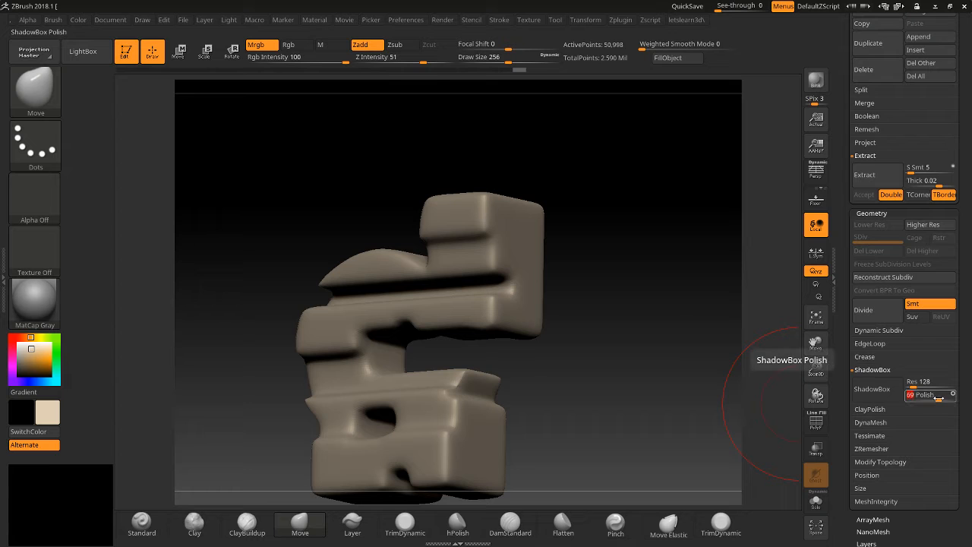
Undo the mesh conversion to return to the ShadowBox, and set the ShadowBox Polish to 16.
key(ctrl)
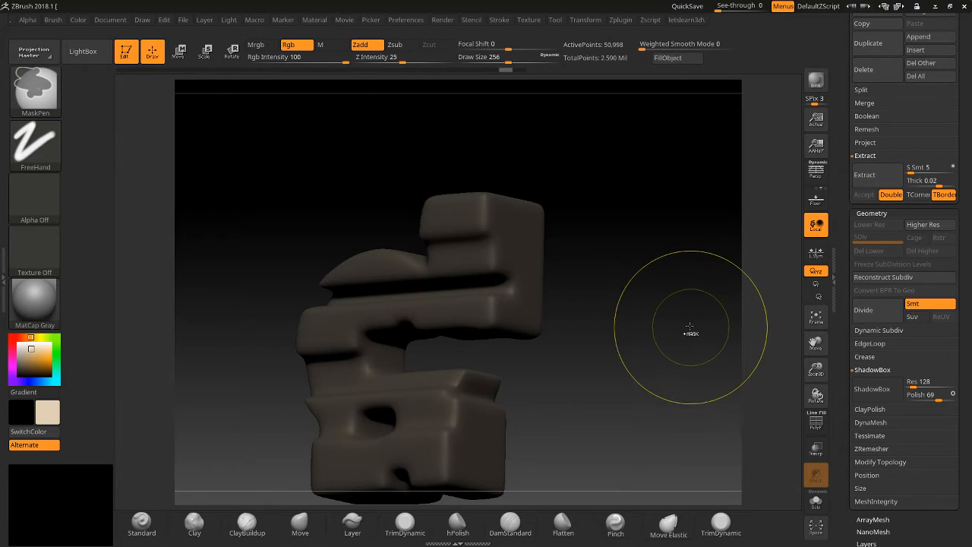
key(ctrl+z)
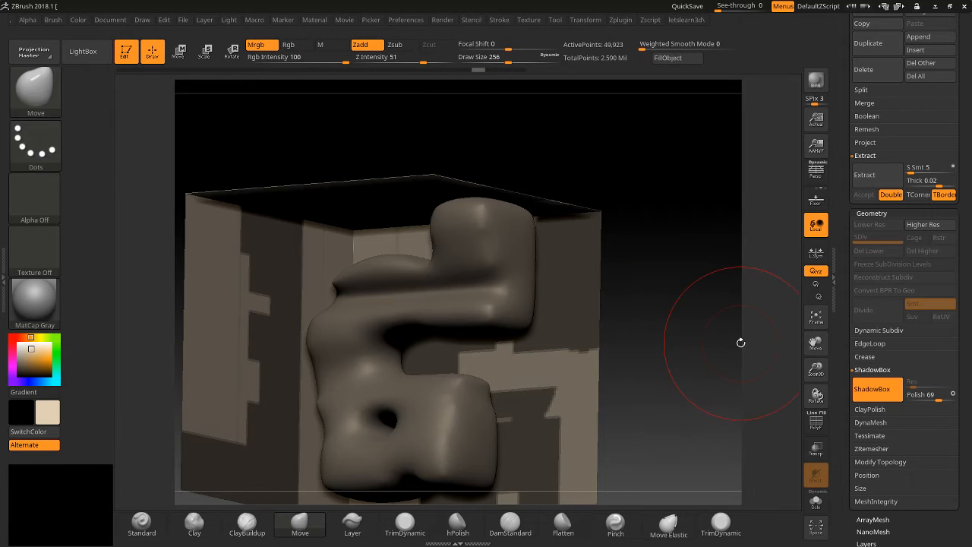
mouse_move(700, 351)
mouse_down()
mouse_move(693, 353)
mouse_move(704, 364)
mouse_move(694, 349)
mouse_up()
key(ctrl)
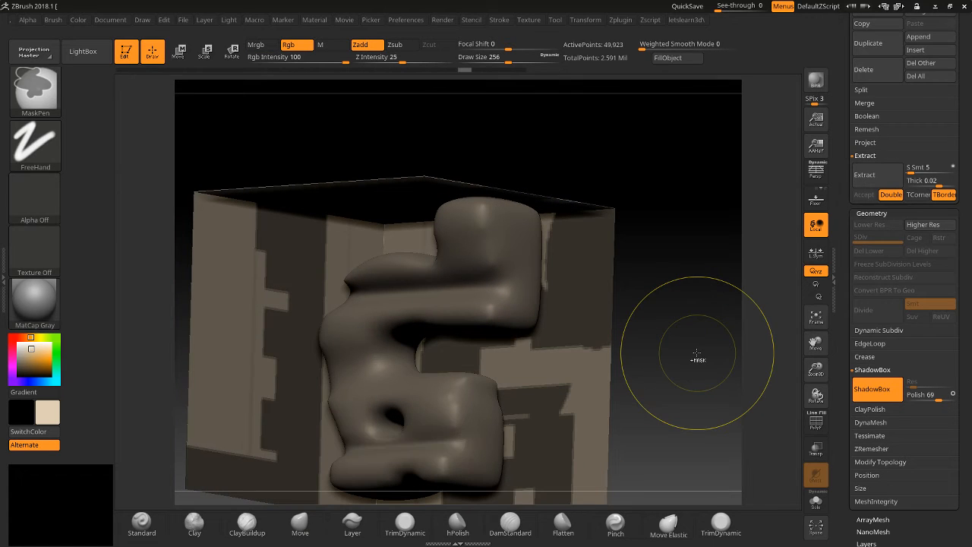
key(ctrl+shift+z)
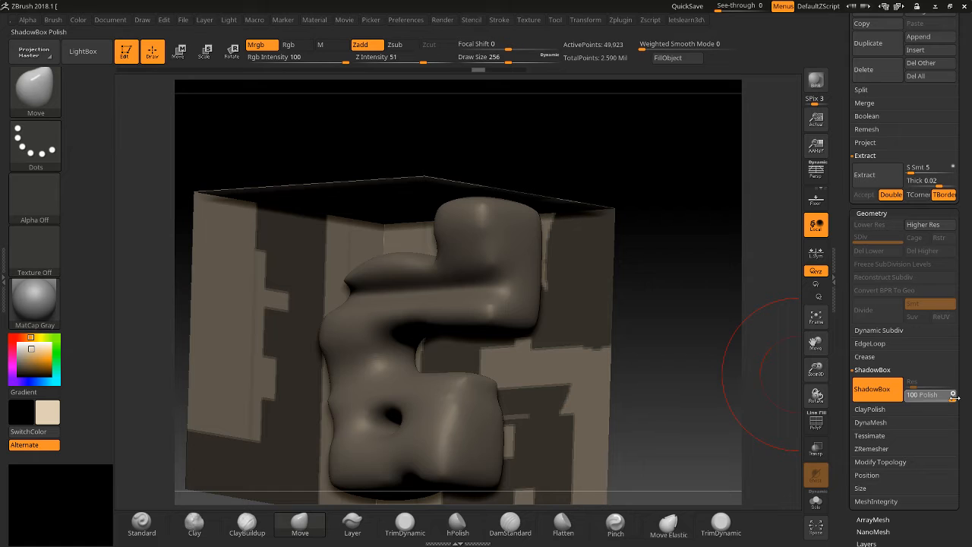
click(952, 395)
drag(940, 396, 915, 395)
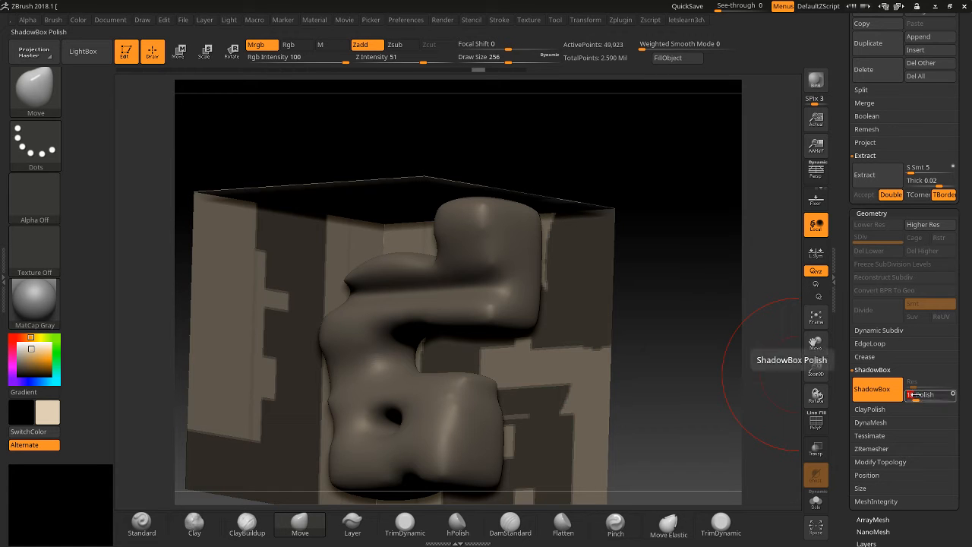
Clear the existing ShadowBox masks and paint a short diagonal mask stroke on the back wall for a bean-shaped profile.
drag(713, 341, 682, 344)
ctrl+drag(234, 255, 263, 286)
drag(263, 286, 327, 357)
drag(814, 341, 642, 270)
ctrl+drag(367, 263, 413, 340)
drag(664, 321, 616, 321)
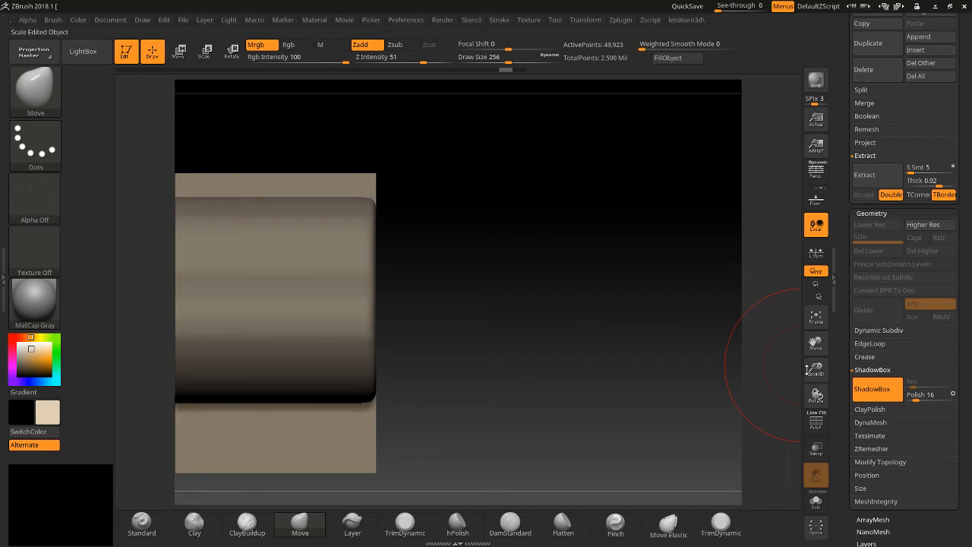
drag(815, 370, 957, 410)
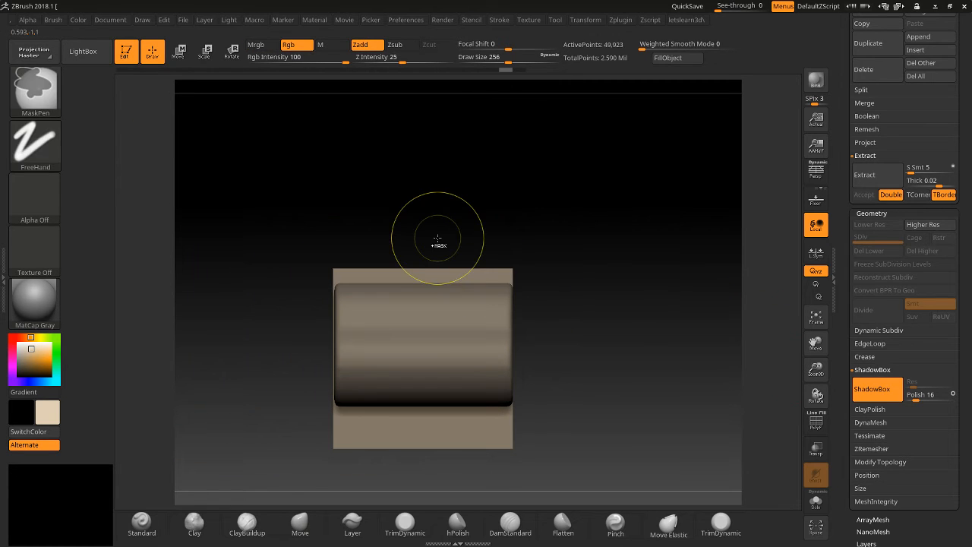
ctrl+drag(430, 227, 441, 315)
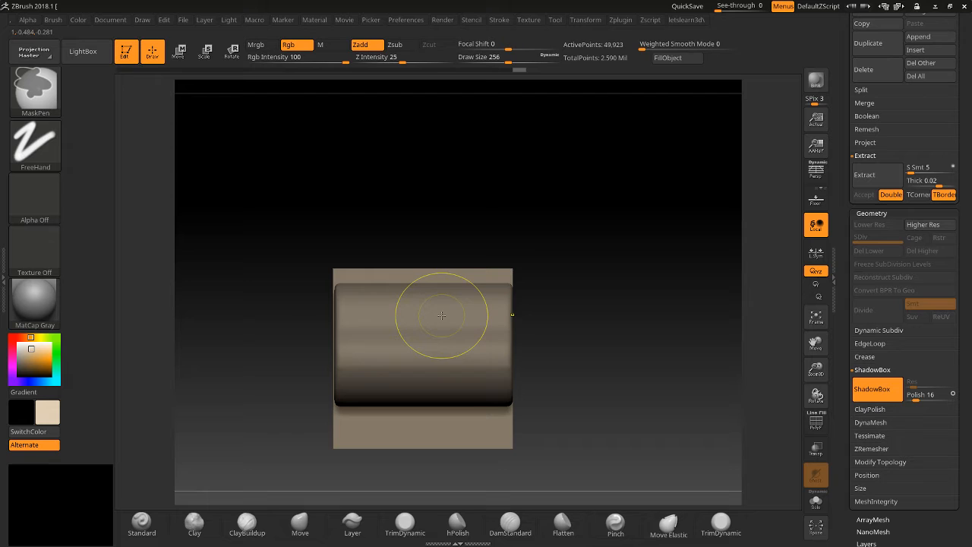
ctrl+drag(330, 227, 378, 296)
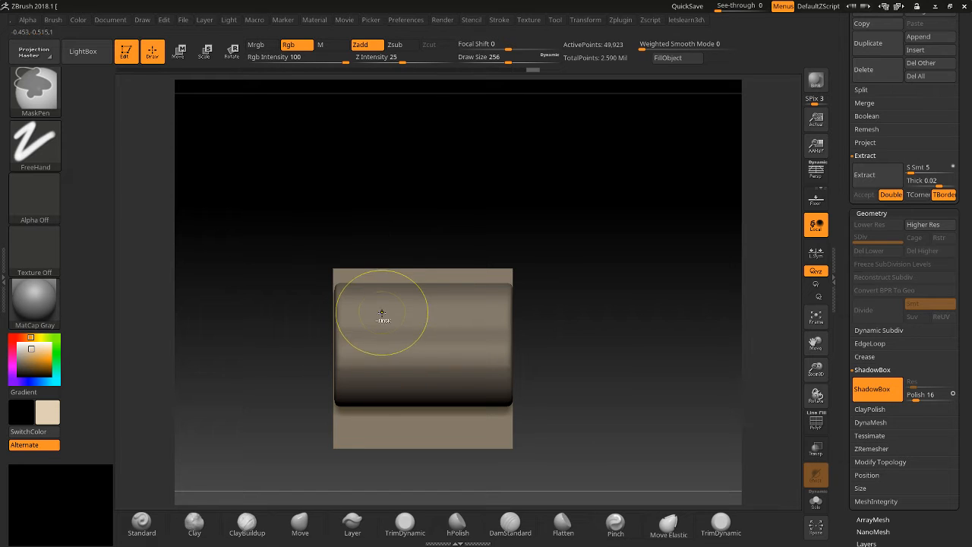
ctrl+drag(369, 234, 378, 326)
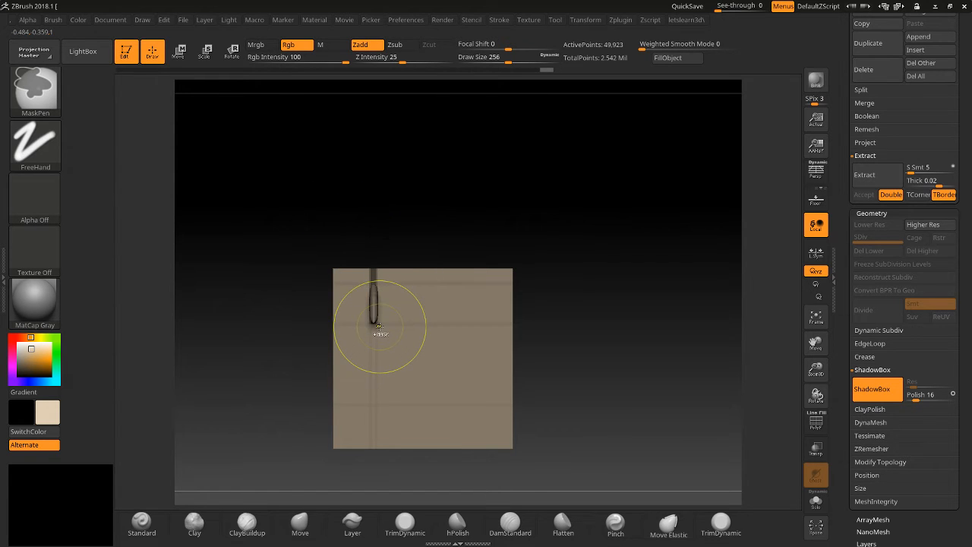
key(ctrl+z)
Mask the left third of the side wall to limit the form's depth, and cut a curved notch into the profile's lower-left edge.
ctrl+drag(292, 226, 392, 459)
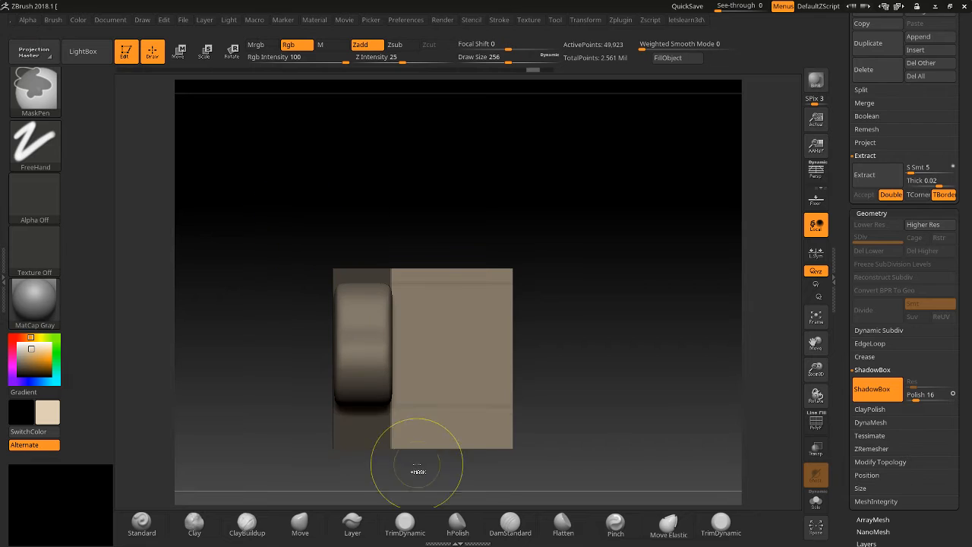
mouse_move(271, 423)
ctrl+mouse_down()
mouse_move(329, 427)
mouse_move(425, 404)
ctrl+mouse_up()
key(ctrl+z)
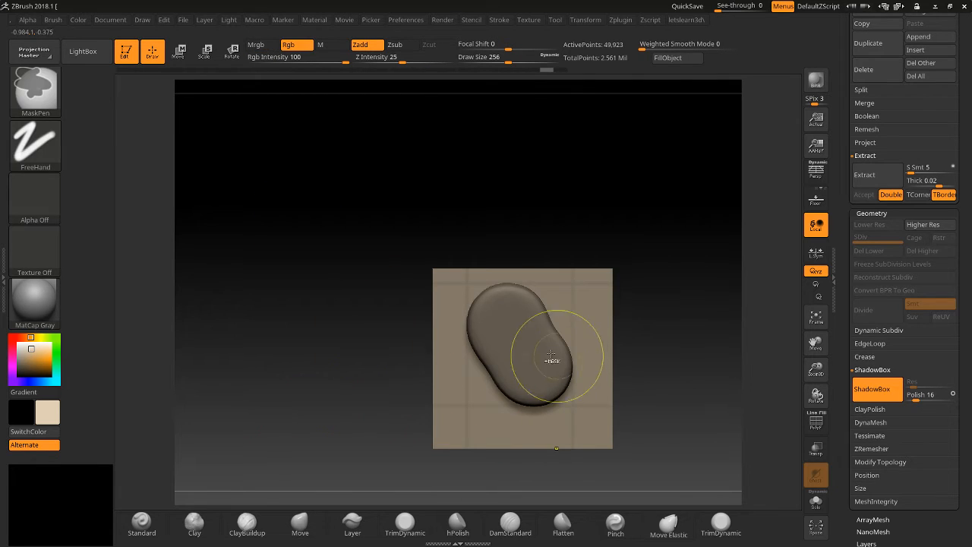
ctrl+alt+click(497, 413)
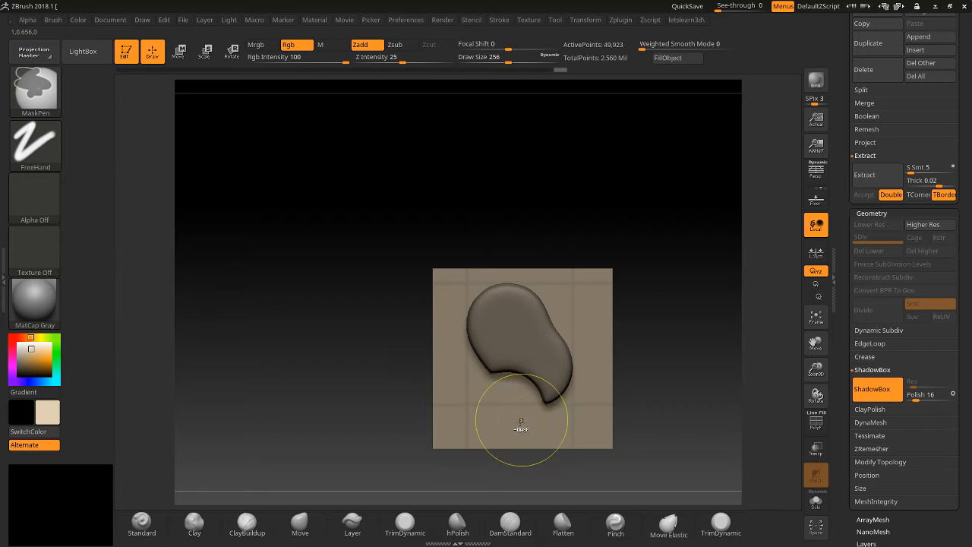
mouse_move(336, 271)
ctrl+mouse_down()
mouse_move(361, 331)
mouse_move(352, 284)
mouse_move(511, 340)
mouse_move(513, 322)
ctrl+mouse_up()
key(ctrl+z)
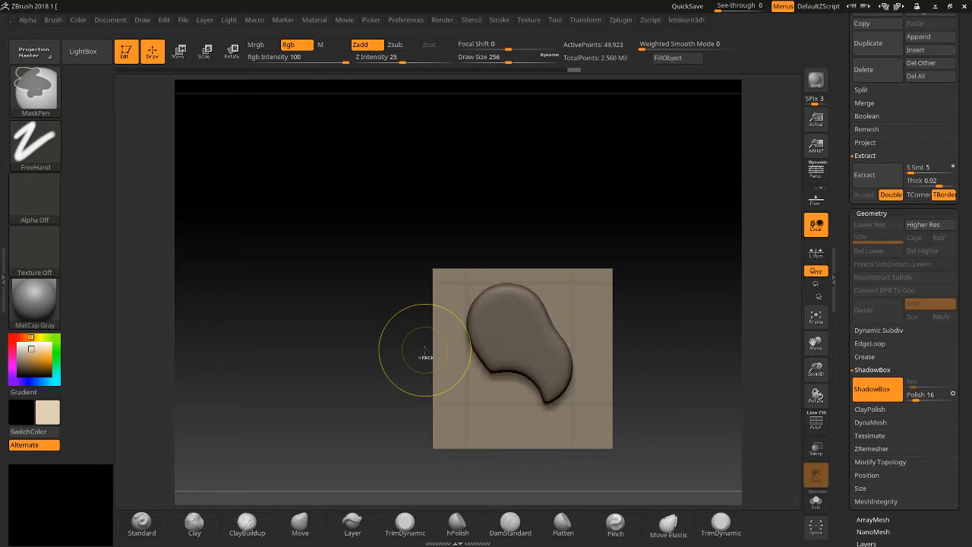
ctrl+drag(345, 307, 569, 337)
key(ctrl+z)
mouse_move(663, 307)
mouse_down()
mouse_move(658, 353)
mouse_move(680, 314)
mouse_move(628, 320)
mouse_up()
ctrl+drag(243, 279, 362, 326)
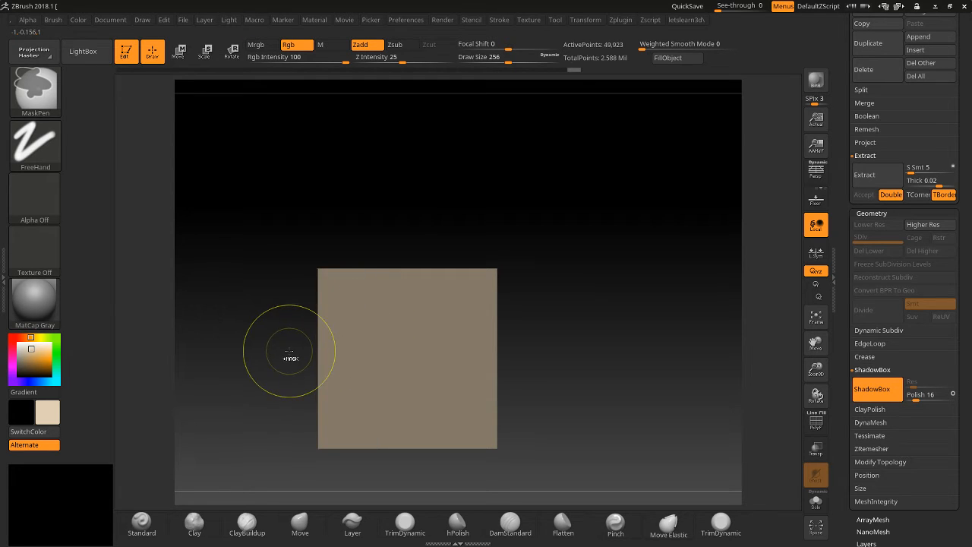
key(ctrl+z)
Cut a small rectangular opening through the form from the side wall and another through the lower part of the back-wall profile.
ctrl+drag(264, 311, 284, 335)
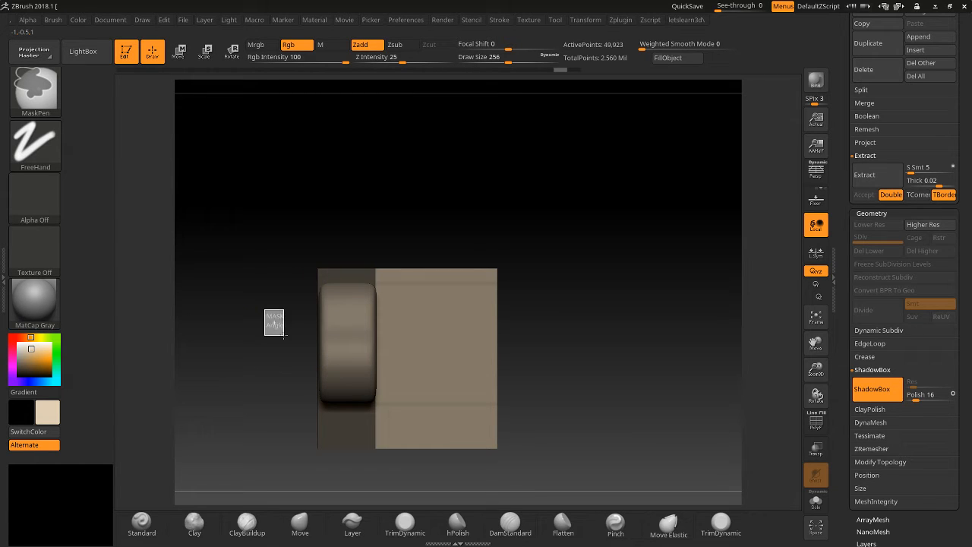
ctrl+drag(284, 335, 359, 332)
drag(243, 355, 271, 359)
key(ctrl)
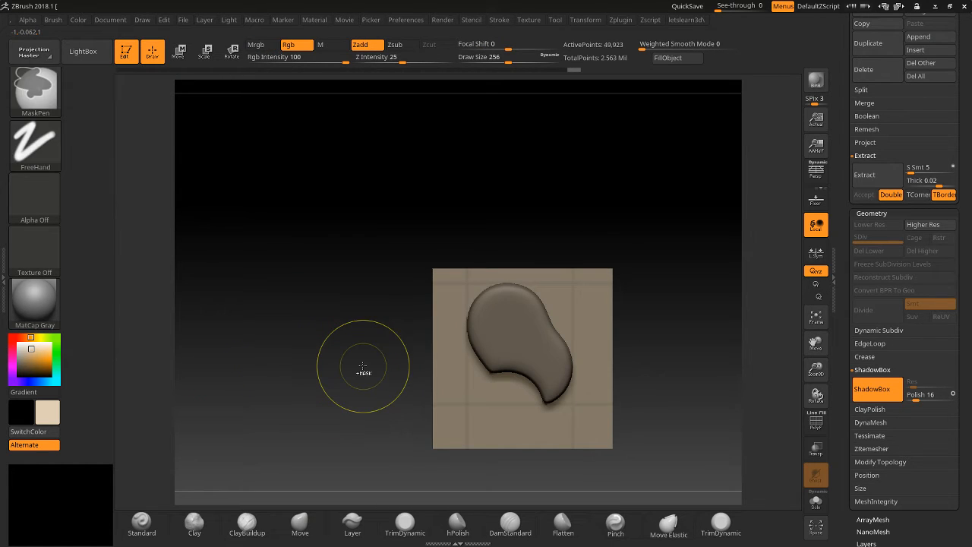
mouse_move(356, 344)
ctrl+mouse_down()
mouse_move(365, 363)
mouse_move(404, 368)
mouse_move(560, 371)
ctrl+mouse_up()
mouse_move(672, 347)
mouse_down()
mouse_move(627, 351)
mouse_move(699, 356)
mouse_move(649, 359)
mouse_move(670, 348)
mouse_up()
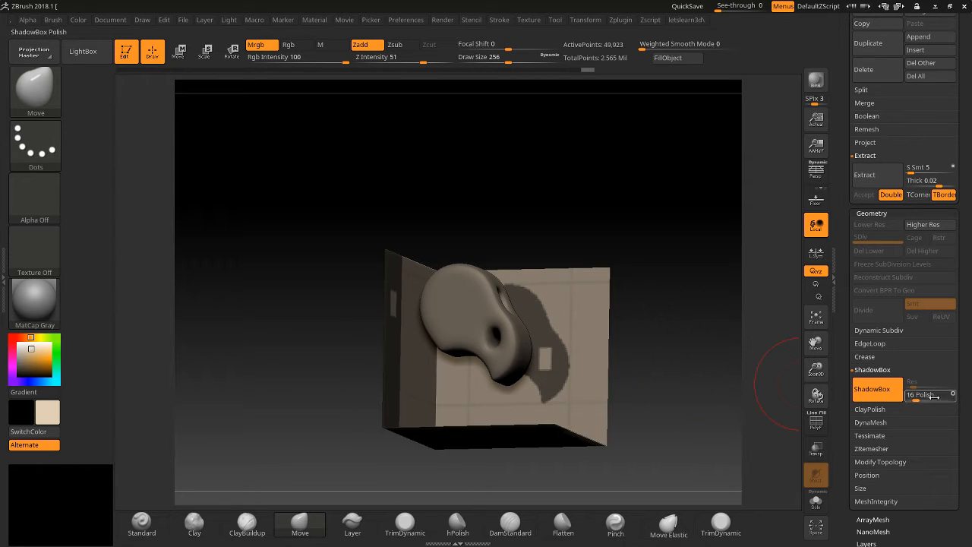
Try ShadowBox Polish at 59 and 0, set it to 100, and convert the ShadowBox form to a mesh.
drag(917, 398, 935, 399)
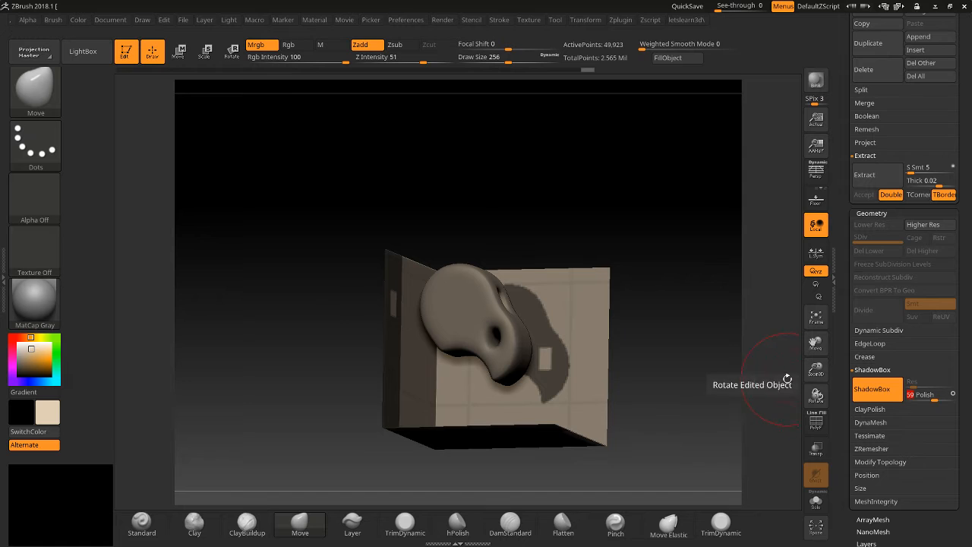
drag(816, 370, 818, 438)
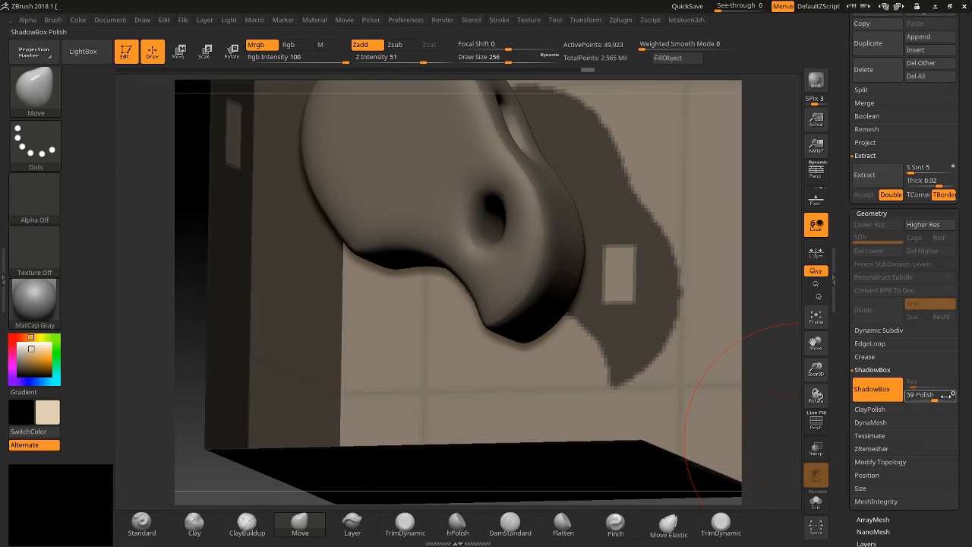
drag(952, 398, 953, 400)
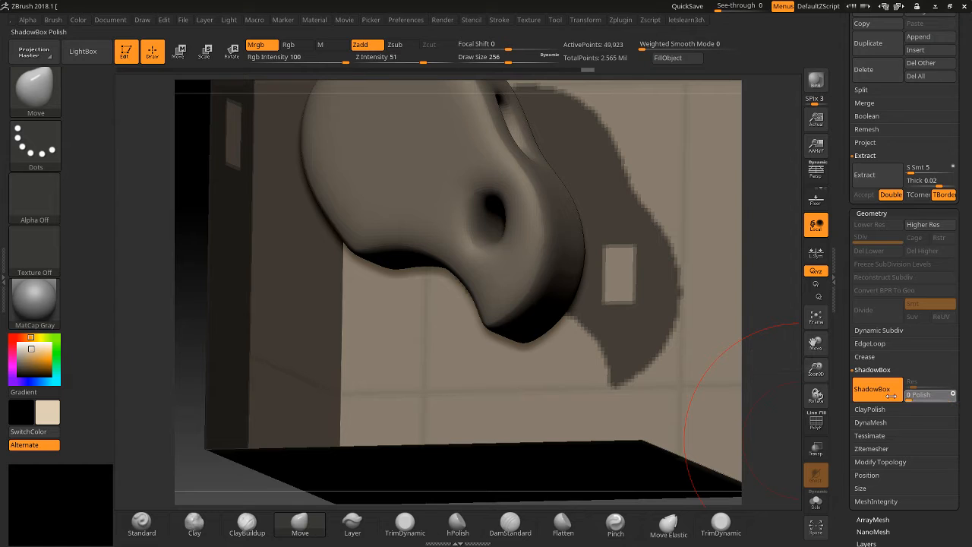
drag(914, 393, 966, 403)
click(879, 394)
Examine the converted mesh's surface, openings and polygon wireframe from several angles.
drag(627, 343, 649, 332)
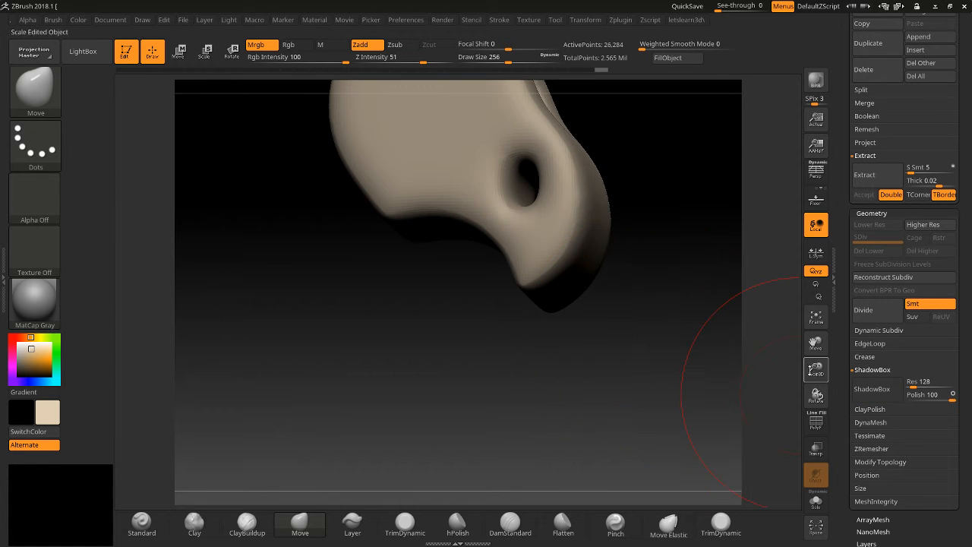
drag(810, 350, 770, 458)
drag(737, 392, 716, 390)
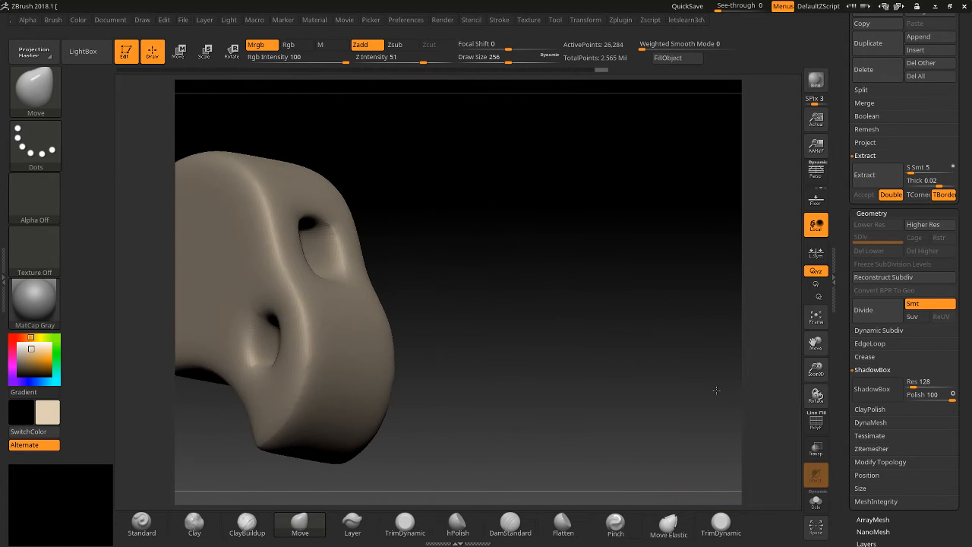
click(814, 424)
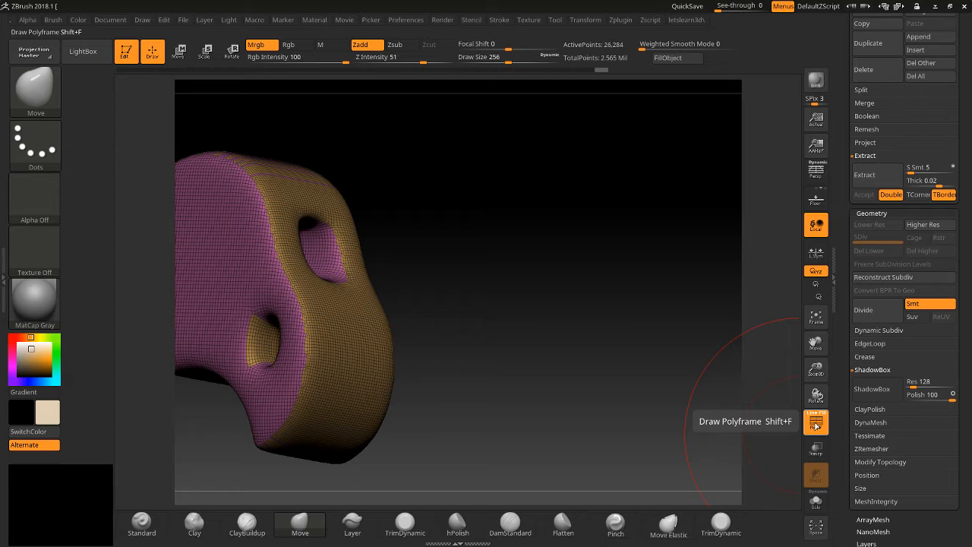
click(815, 424)
drag(696, 410, 707, 409)
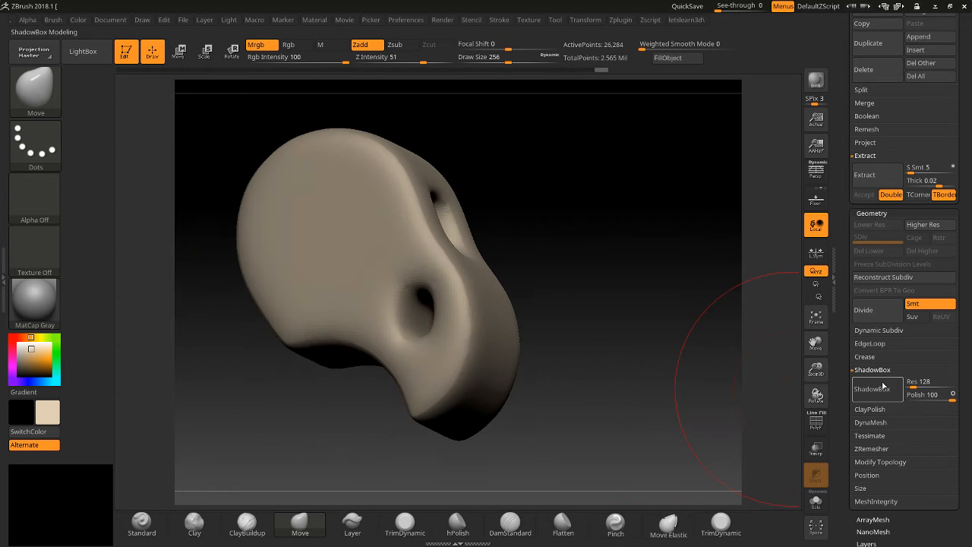
key(ctrl)
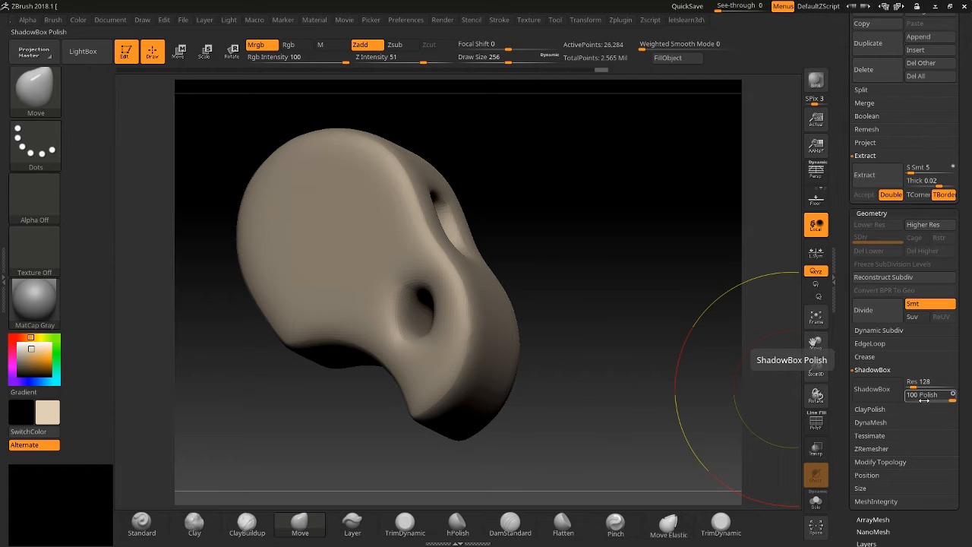
Convert the mesh to a DynaMesh at resolution 128 and check its wireframe around the openings.
drag(816, 371, 805, 379)
drag(816, 344, 803, 305)
click(870, 422)
click(869, 414)
mouse_move(696, 377)
mouse_down()
mouse_move(688, 385)
mouse_move(706, 386)
mouse_up()
drag(814, 373, 807, 427)
drag(810, 337, 898, 434)
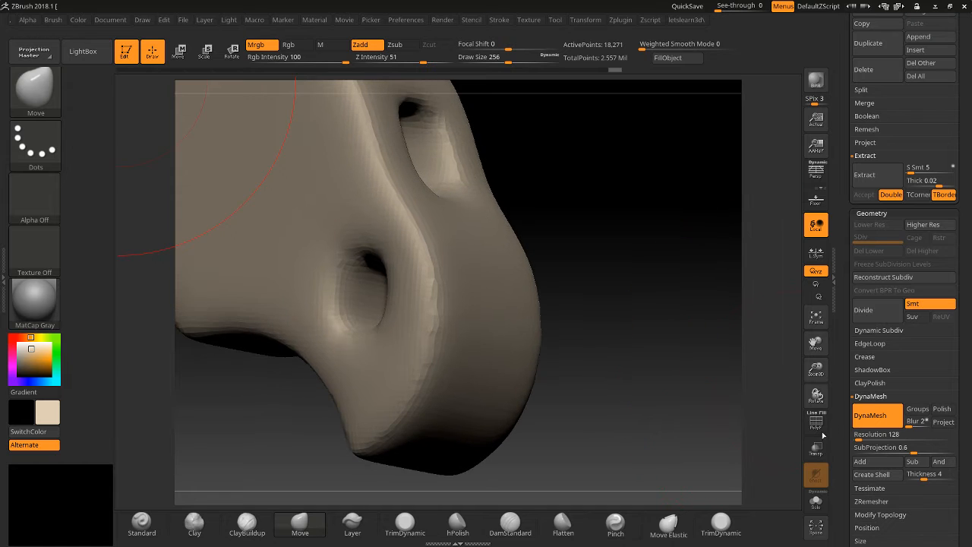
click(816, 423)
click(816, 422)
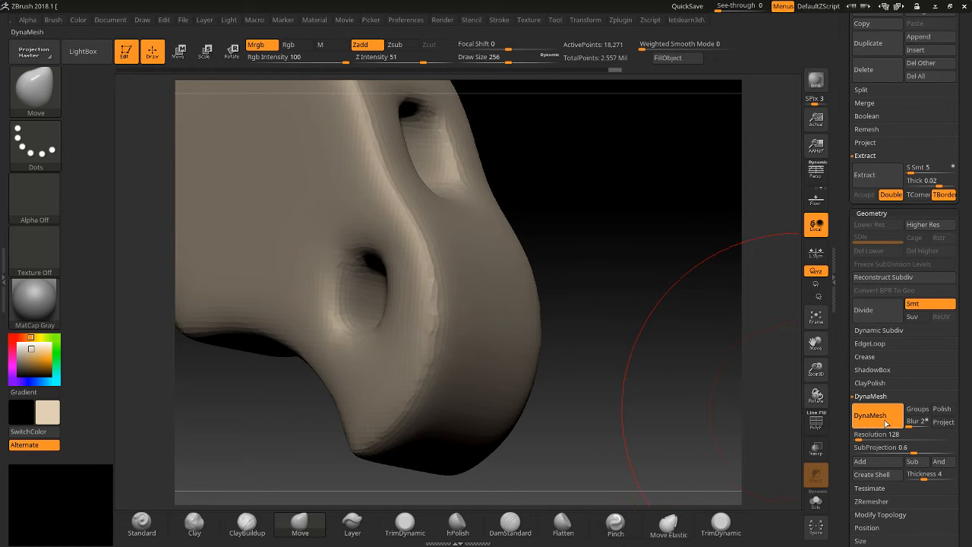
Enable Polish for DynaMesh, remesh the form, and check the resulting surface and wireframe.
click(942, 413)
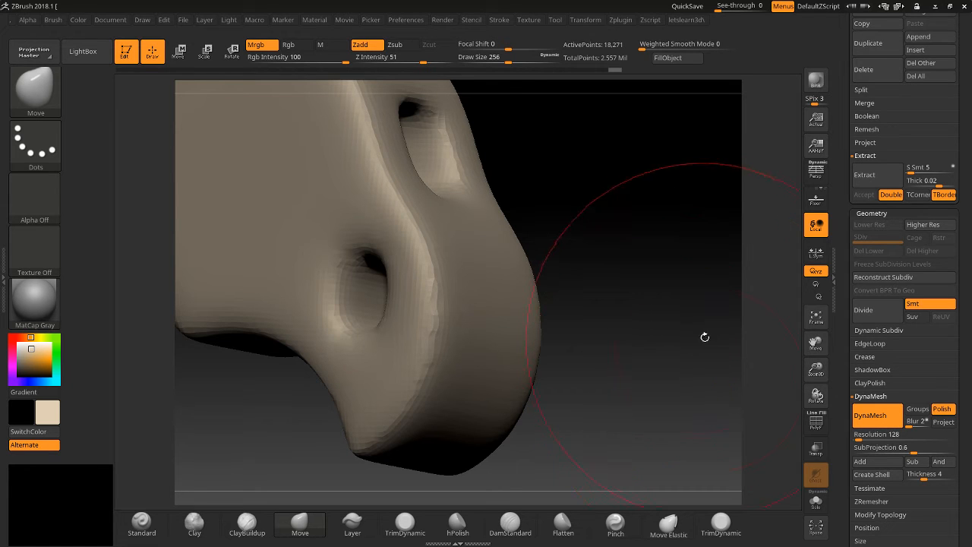
key(ctrl)
mouse_move(664, 287)
ctrl+mouse_down()
mouse_move(698, 418)
mouse_move(678, 386)
mouse_move(653, 262)
ctrl+mouse_up()
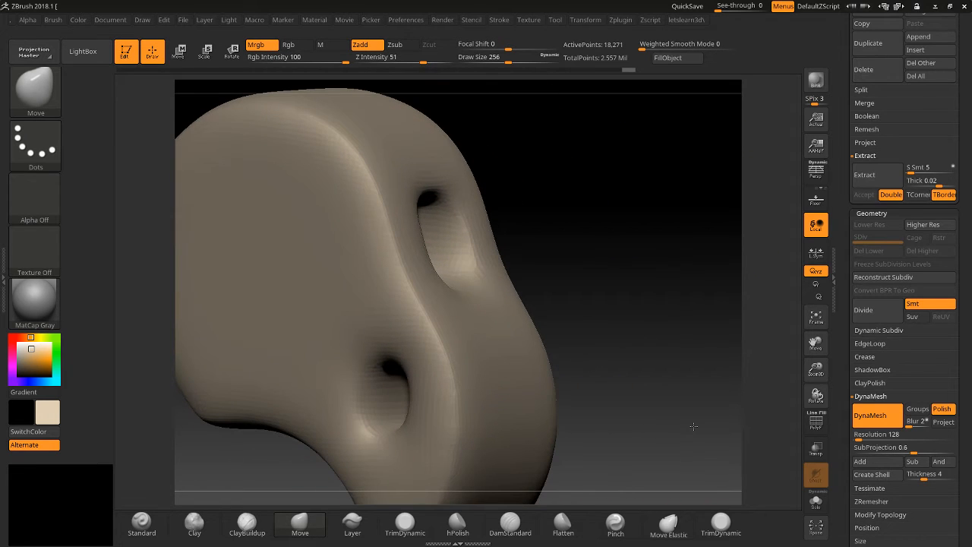
click(817, 423)
click(818, 424)
drag(751, 364, 734, 411)
drag(811, 375, 826, 306)
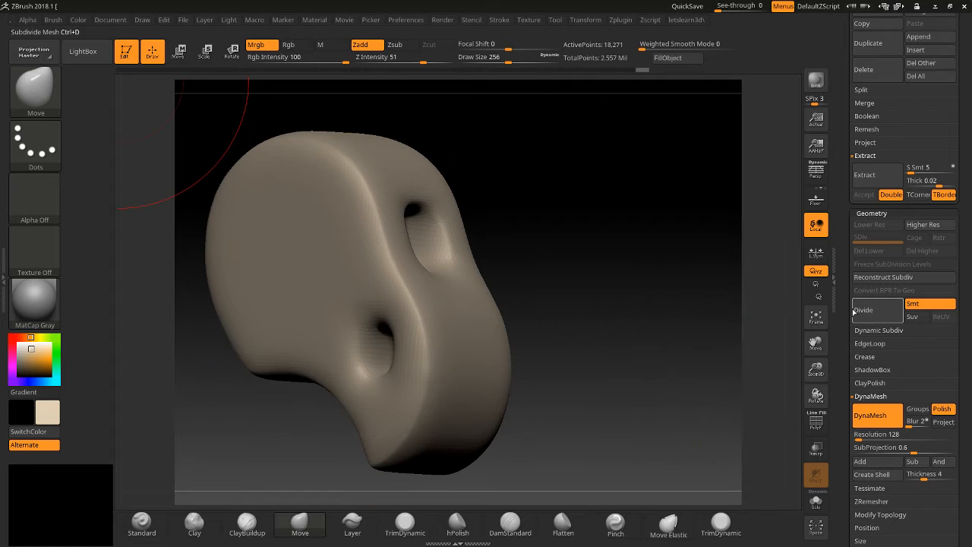
Apply ClayPolish to the mesh with Max 25 and Min 0, and undo the repeated application.
click(872, 370)
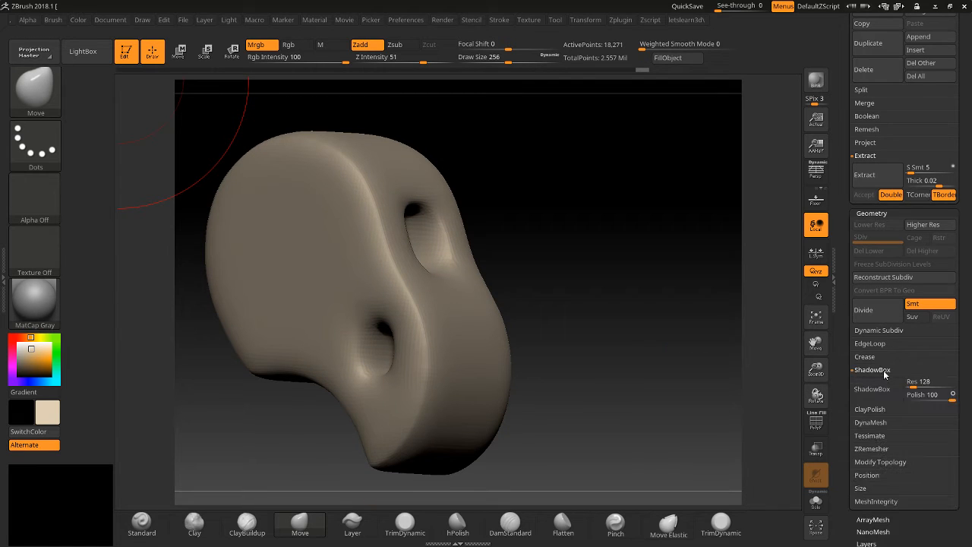
click(878, 409)
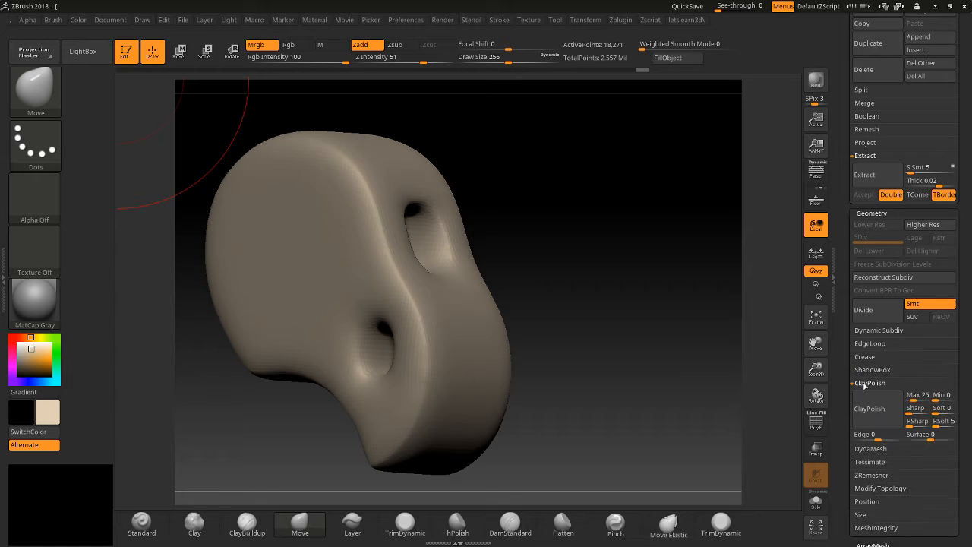
click(870, 409)
click(869, 409)
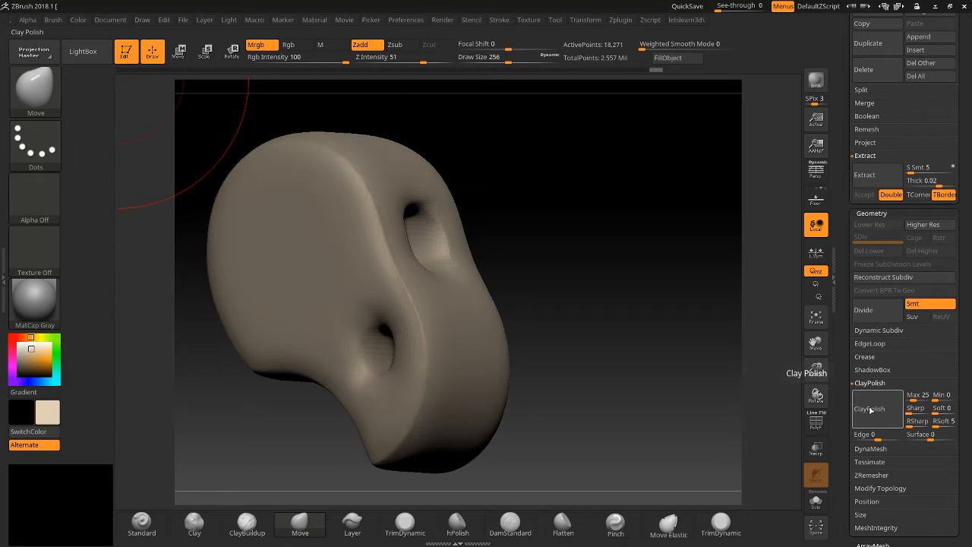
click(870, 409)
mouse_move(704, 383)
mouse_down()
mouse_move(691, 383)
mouse_move(710, 387)
mouse_up()
key(ctrl)
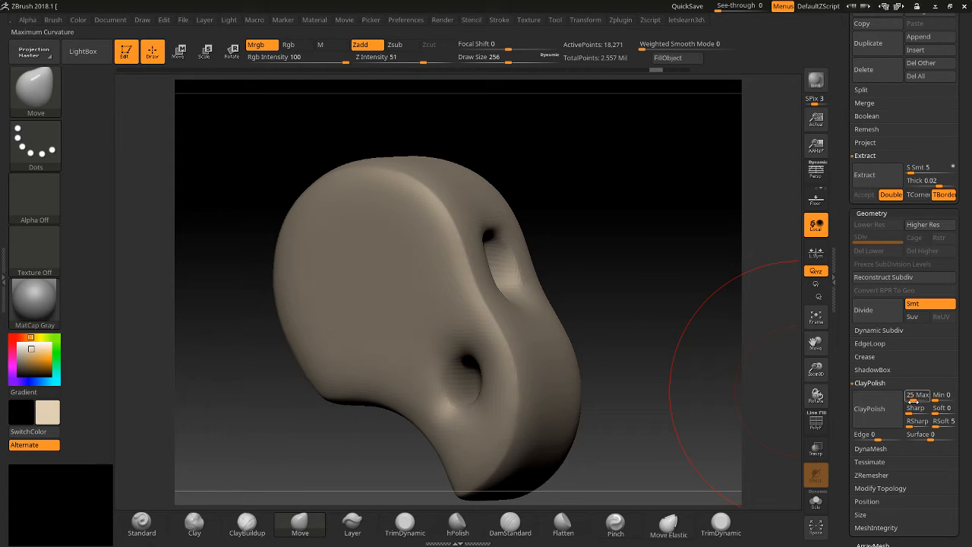
Set the ClayPolish Max to 82, apply it to the mesh, and check the wireframe.
drag(914, 401, 923, 401)
click(870, 408)
drag(762, 385, 759, 385)
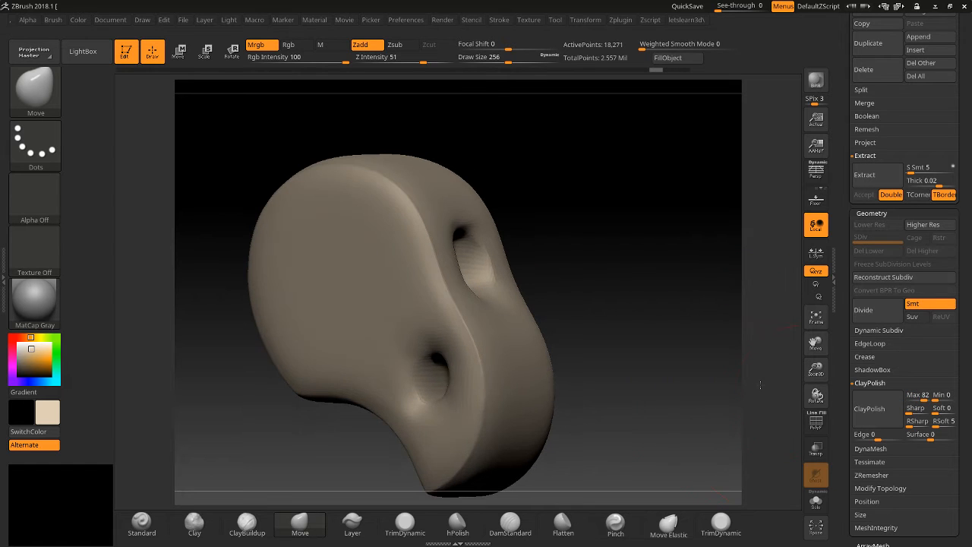
click(819, 418)
click(819, 418)
Try ClayPolish with Min at 68, and again with Min at 0 and Sharp at 65.
drag(938, 398, 947, 399)
click(878, 410)
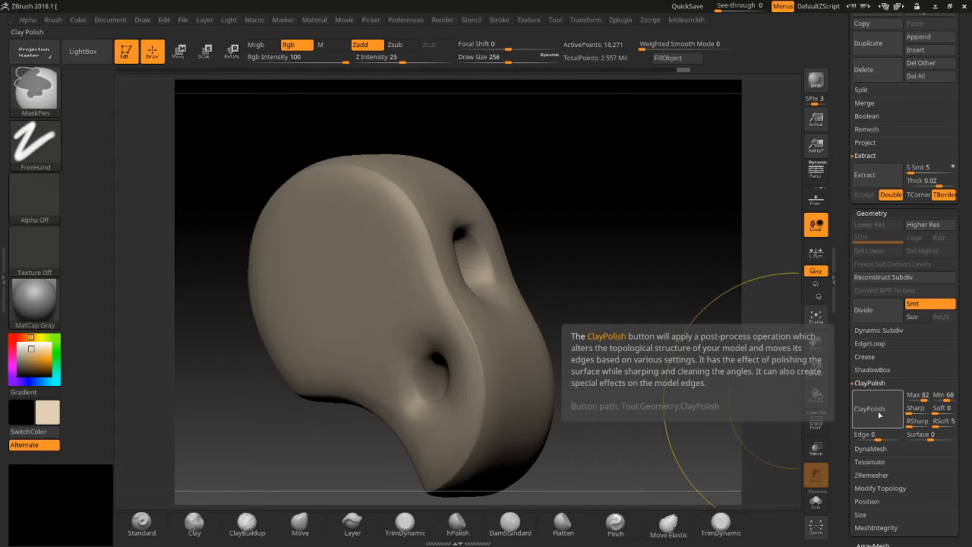
drag(937, 396, 920, 409)
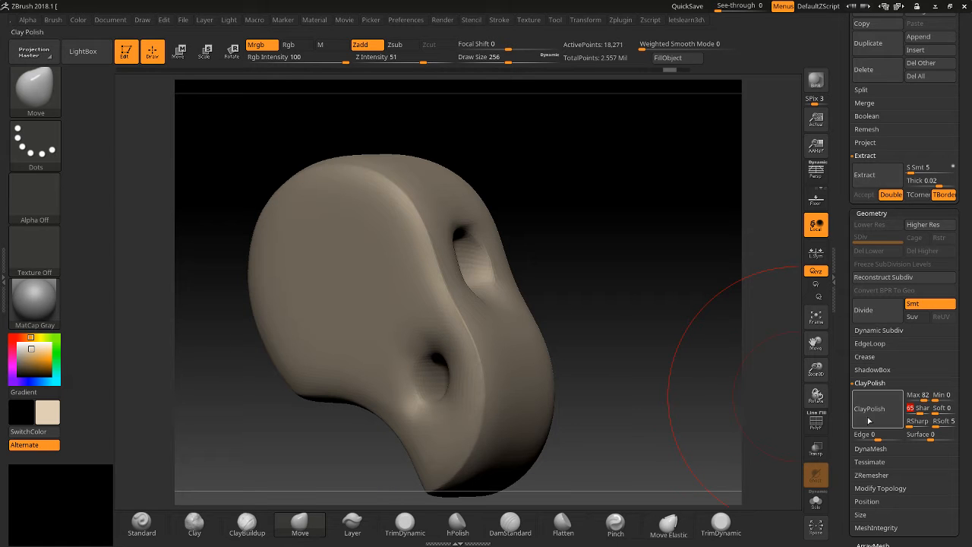
drag(797, 409, 775, 402)
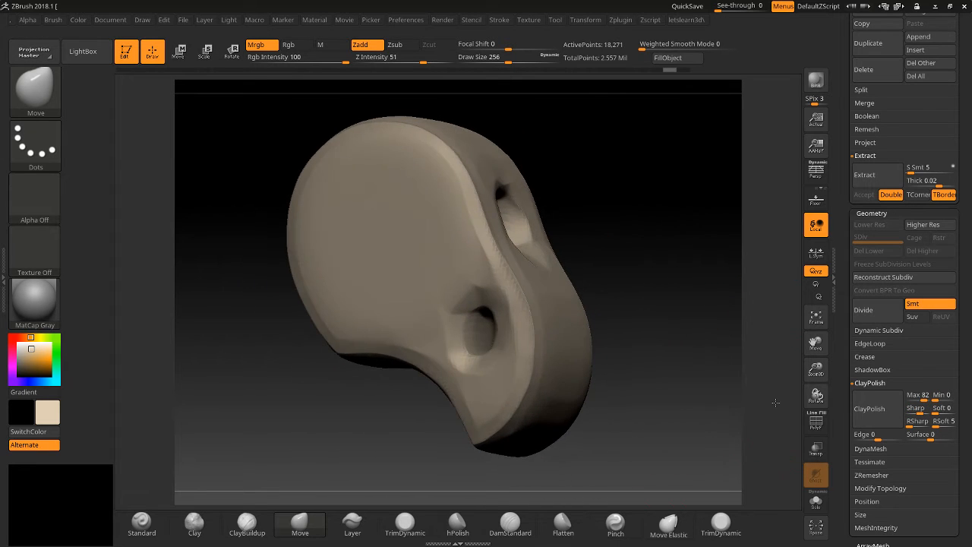
key(ctrl+z)
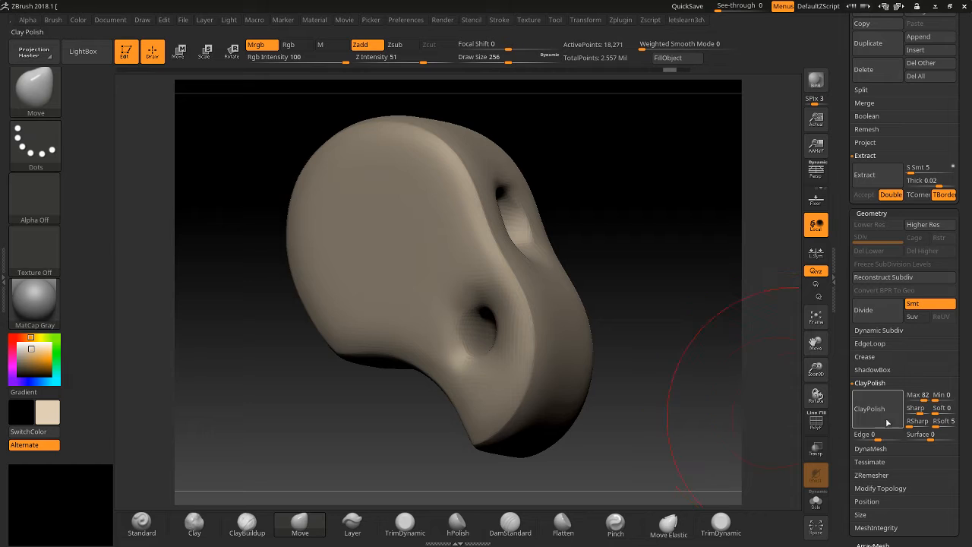
Try ClayPolish with Sharp reset to its minimum and a raised RSharp, and undo the result.
click(920, 419)
drag(879, 408, 899, 410)
click(879, 419)
drag(793, 394, 782, 397)
key(ctrl)
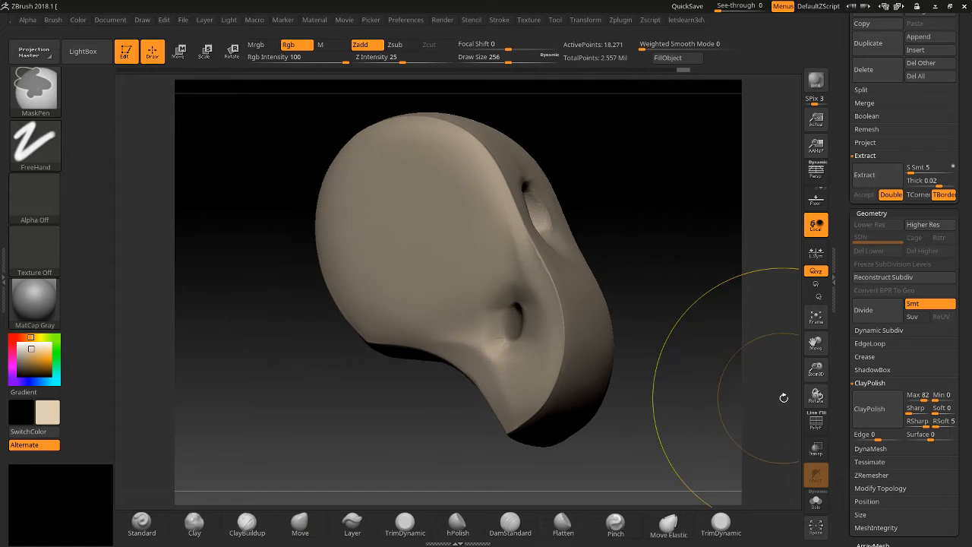
key(ctrl+z)
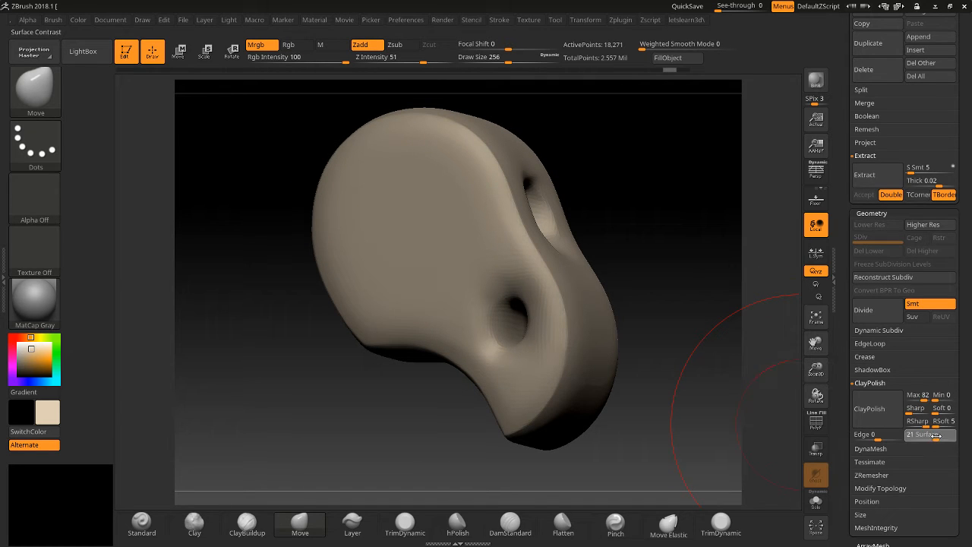
Try ClayPolish with Surface set to 21, and undo the result on the mesh.
click(857, 414)
drag(772, 386, 768, 388)
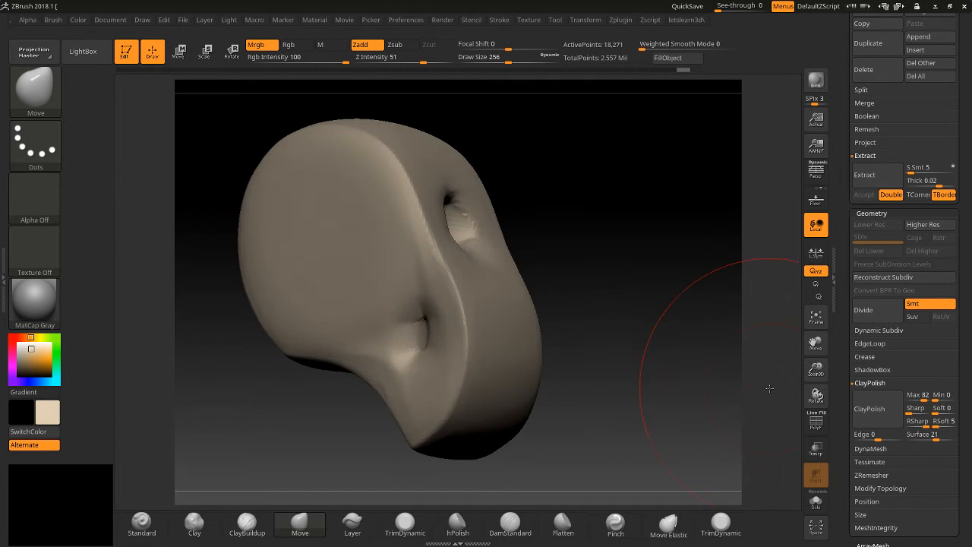
key(ctrl+z)
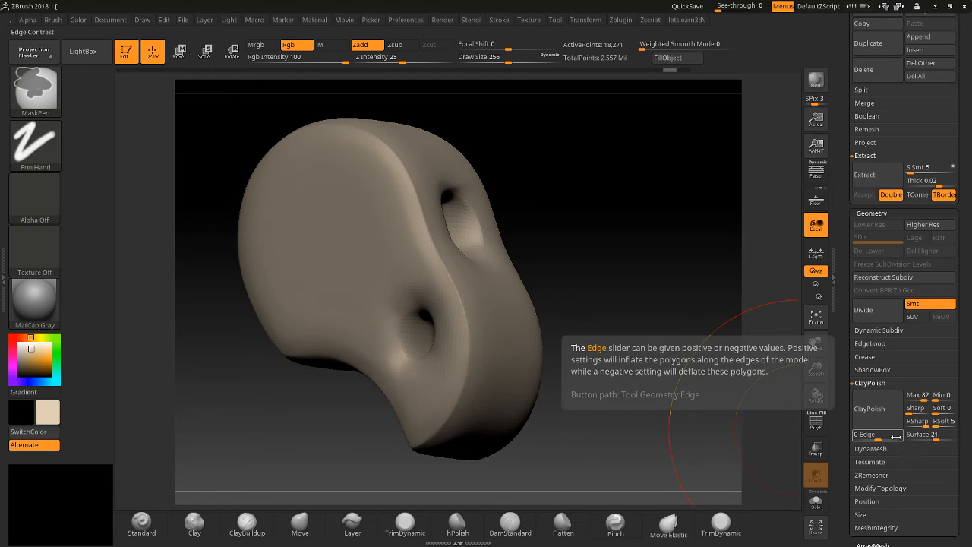
Try ClayPolish with Edge set to 16, and undo the result after viewing it.
drag(875, 438, 882, 438)
click(874, 417)
drag(759, 390, 706, 380)
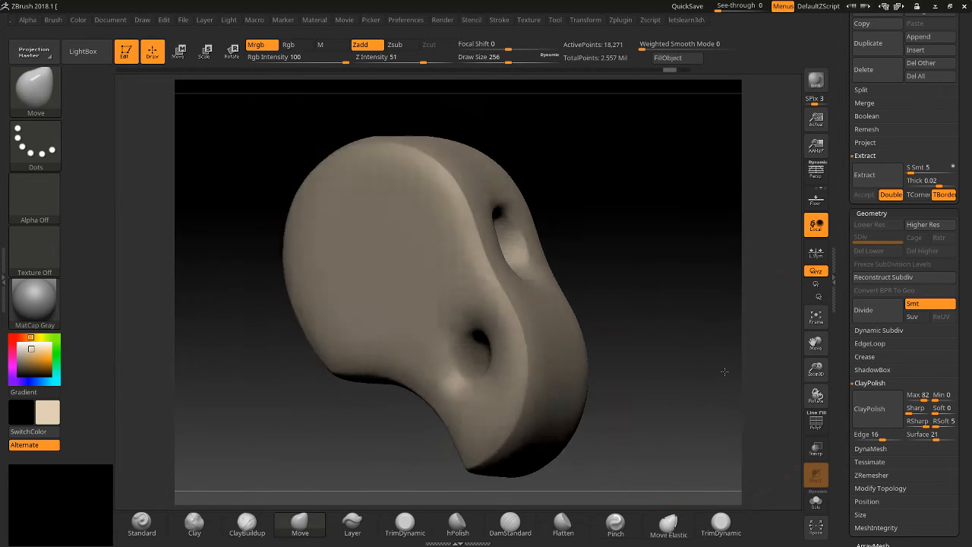
mouse_move(724, 371)
mouse_down()
mouse_move(782, 375)
mouse_move(715, 377)
mouse_up()
key(ctrl)
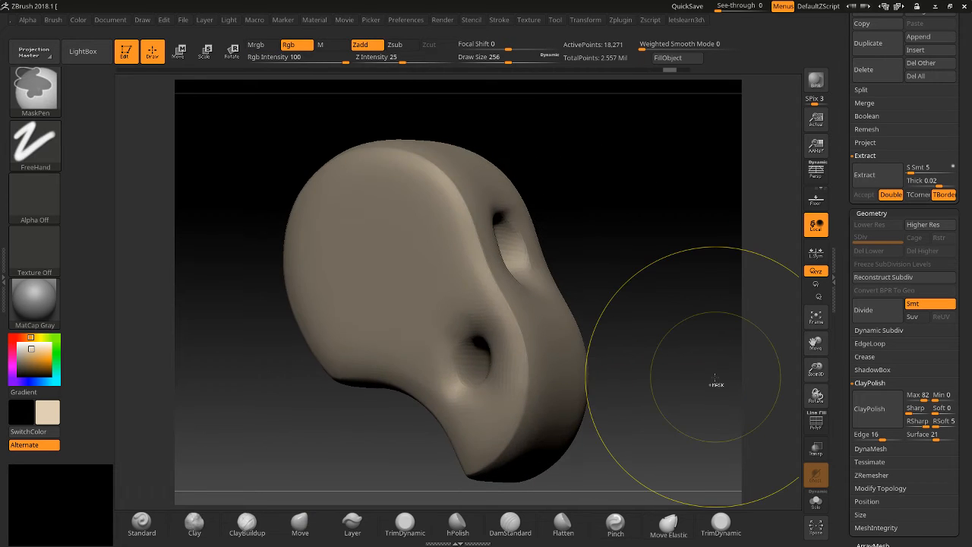
Try subdividing the mesh to SDiv level 2 and view the whole form.
key(ctrl)
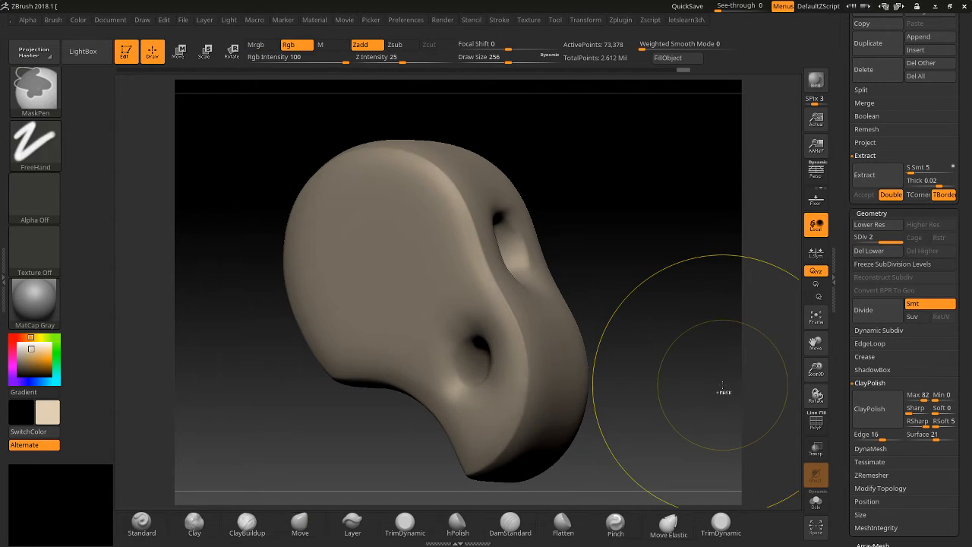
drag(815, 369, 766, 292)
drag(718, 315, 675, 320)
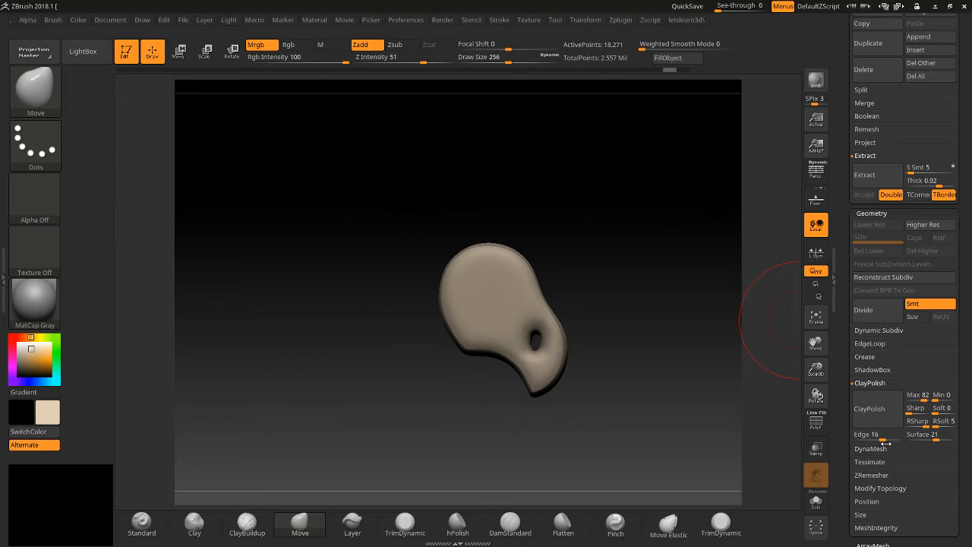
Turn off the Polish option in the DynaMesh settings.
drag(845, 453, 880, 388)
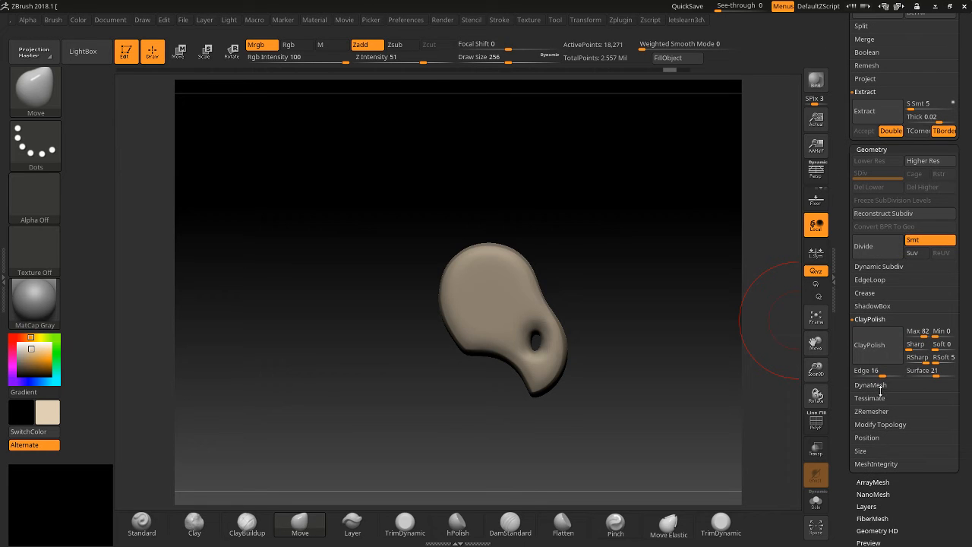
click(870, 387)
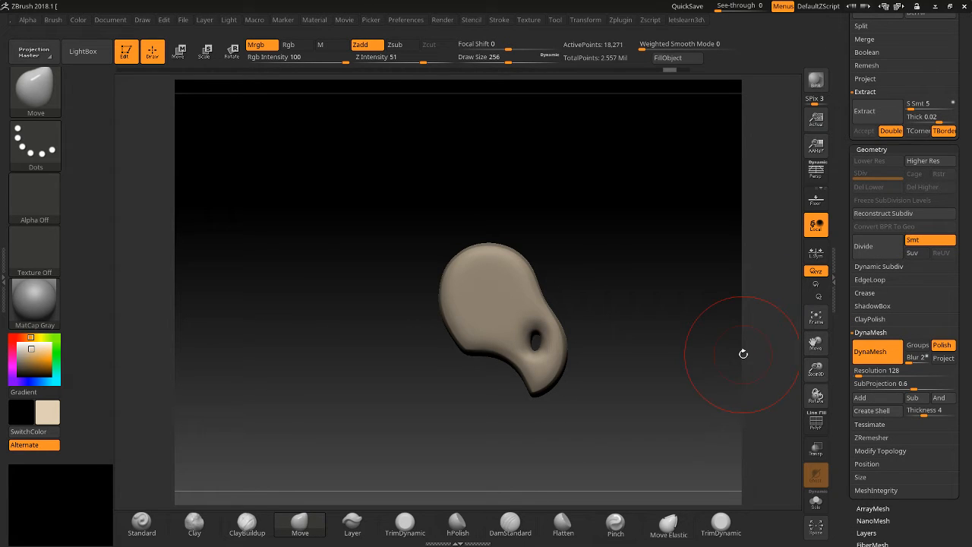
click(942, 344)
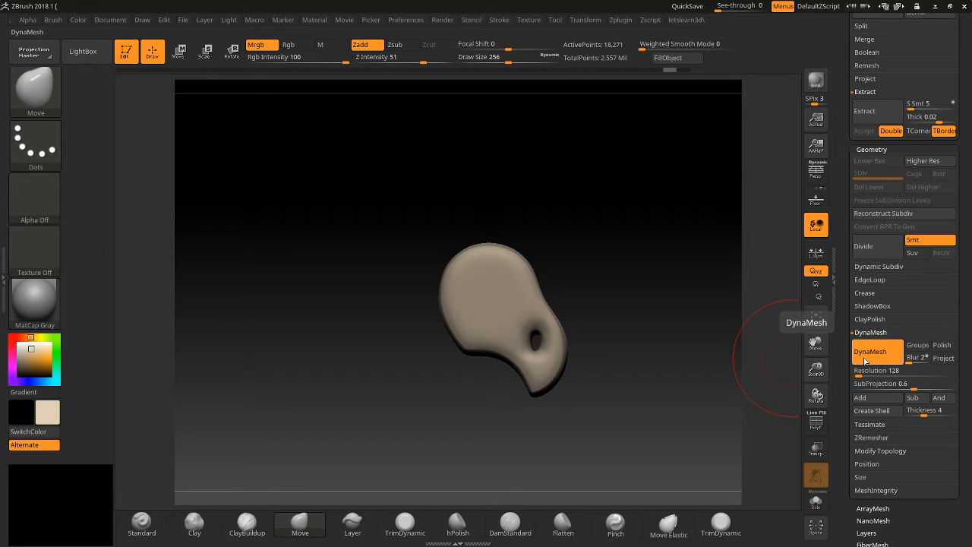
Show the mesh's polygon wireframe and examine it closely around the lower opening.
click(817, 422)
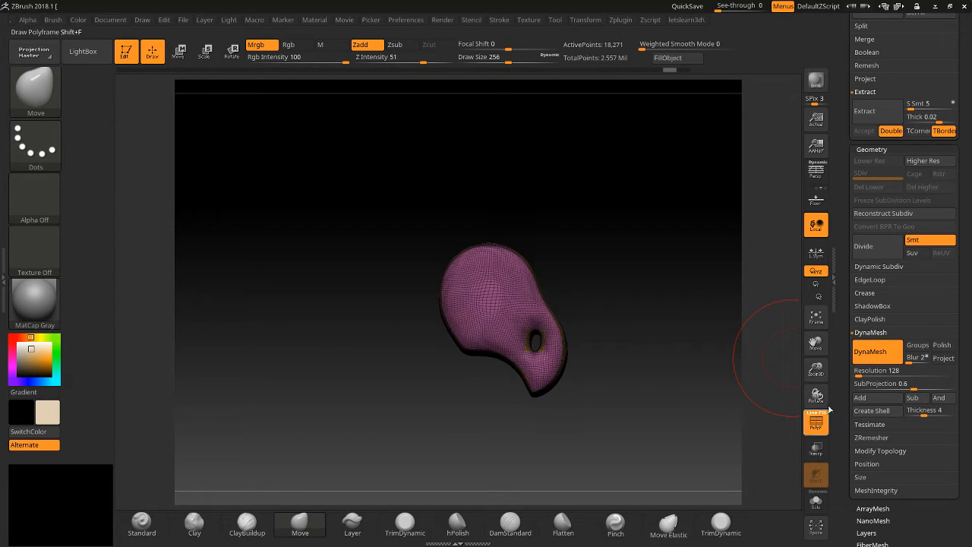
drag(828, 370, 826, 400)
drag(818, 342, 665, 421)
drag(549, 372, 528, 376)
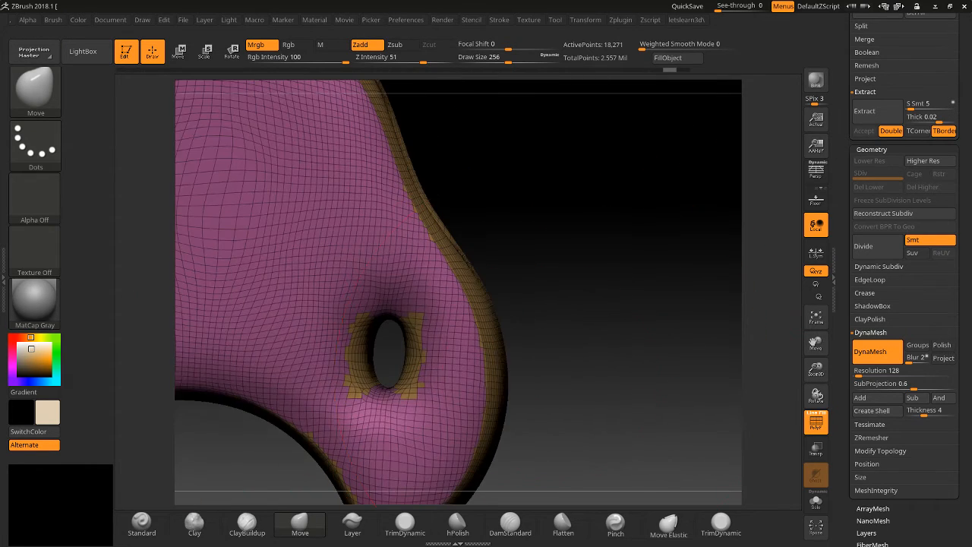
Remesh the form with DynaMesh at Resolution 128 with Polish off.
drag(598, 356, 666, 346)
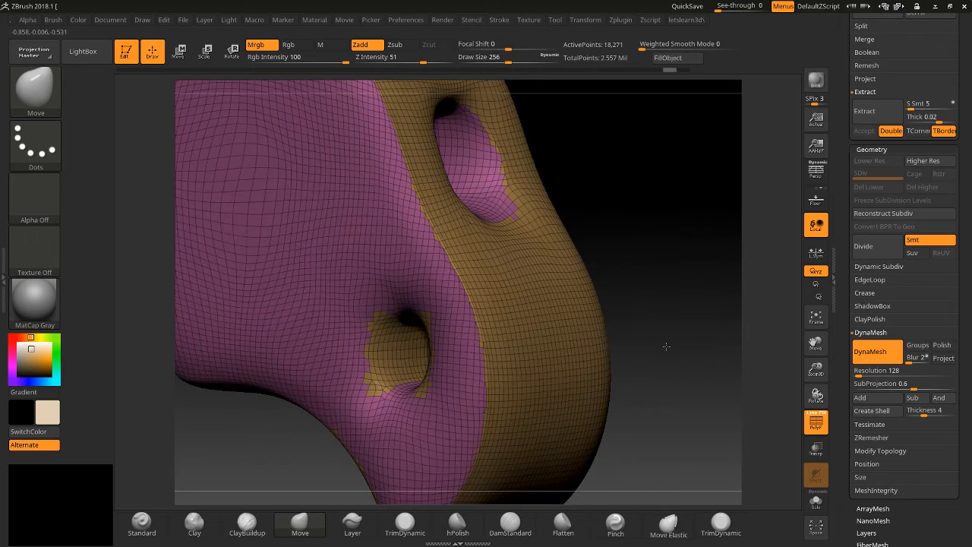
ctrl+drag(689, 167, 718, 310)
ctrl+drag(697, 271, 726, 422)
ctrl+drag(679, 259, 747, 436)
ctrl+drag(615, 182, 670, 306)
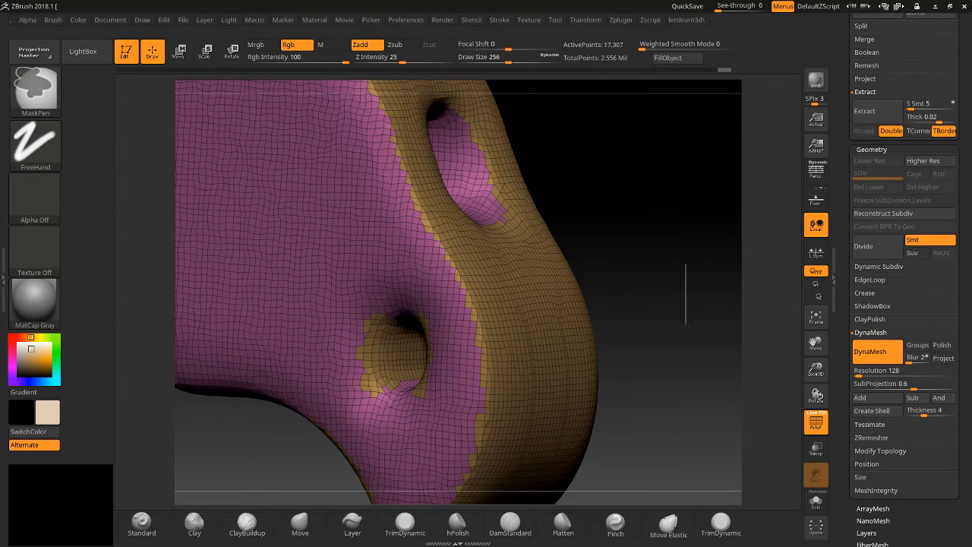
drag(858, 371, 864, 372)
ctrl+drag(681, 258, 702, 378)
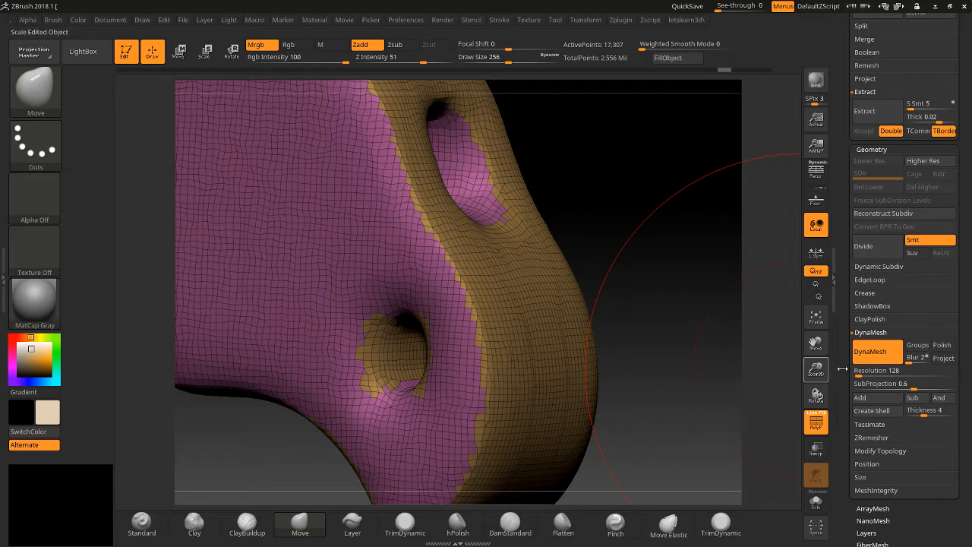
drag(572, 378, 687, 346)
drag(770, 335, 606, 364)
key(ctrl+z)
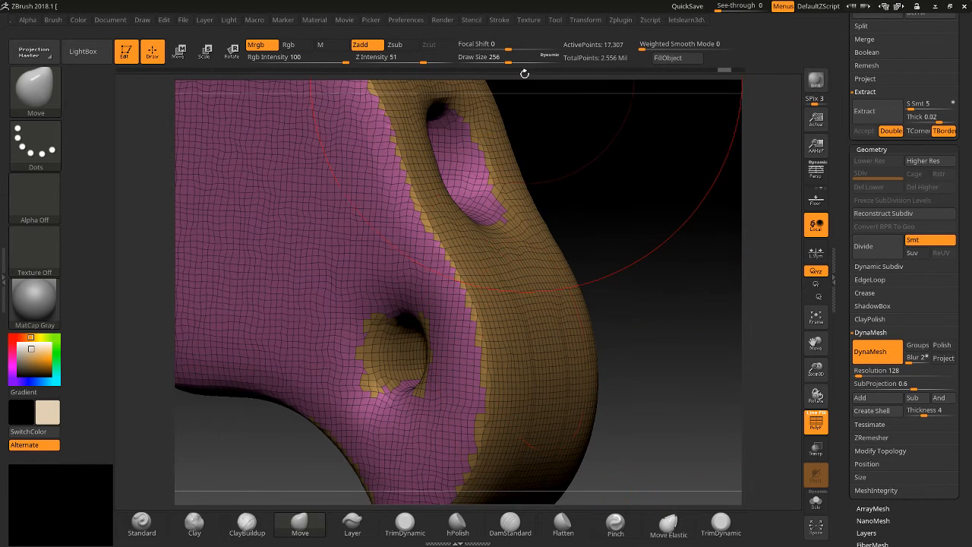
Pull a thin spike outward from the form's front surface using the Move brush at Draw Size 21.
drag(507, 60, 457, 70)
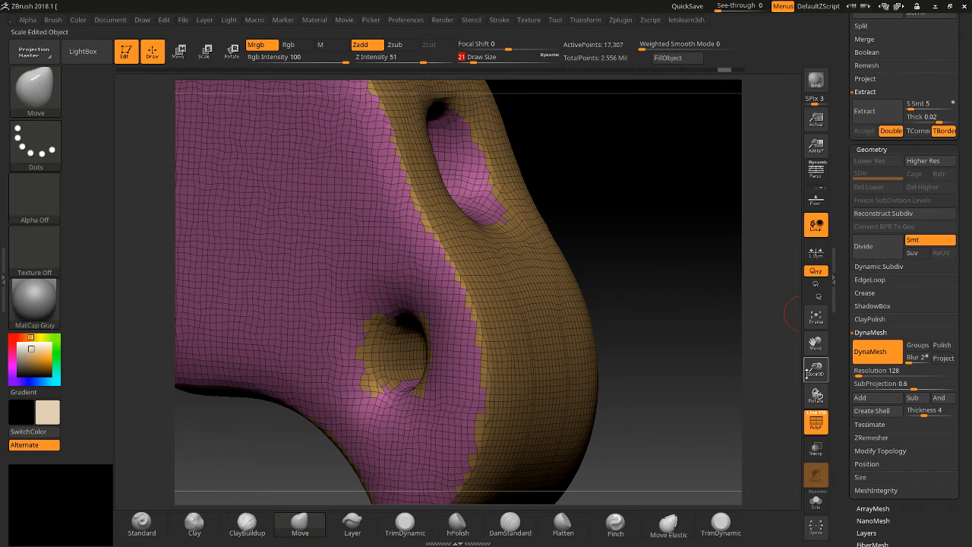
drag(807, 372, 809, 379)
drag(815, 343, 749, 330)
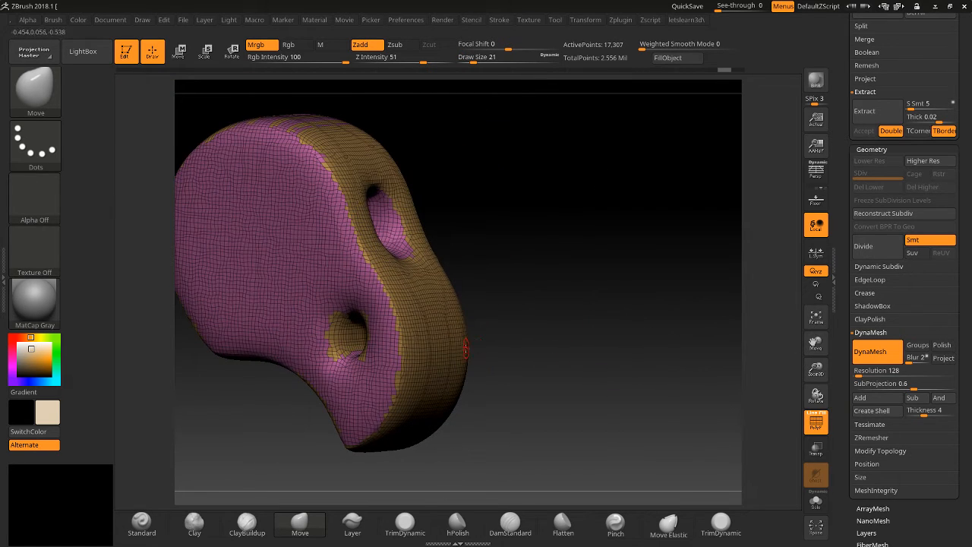
drag(487, 344, 695, 351)
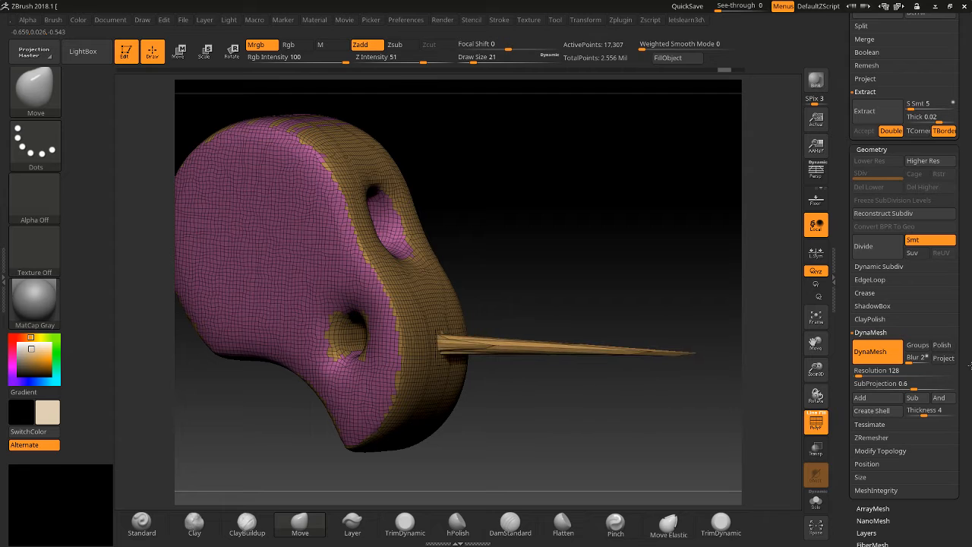
Try remeshing the thin spike with DynaMesh, and undo both the remesh and the spike.
drag(820, 375, 549, 387)
drag(810, 349, 674, 322)
ctrl+drag(565, 216, 582, 307)
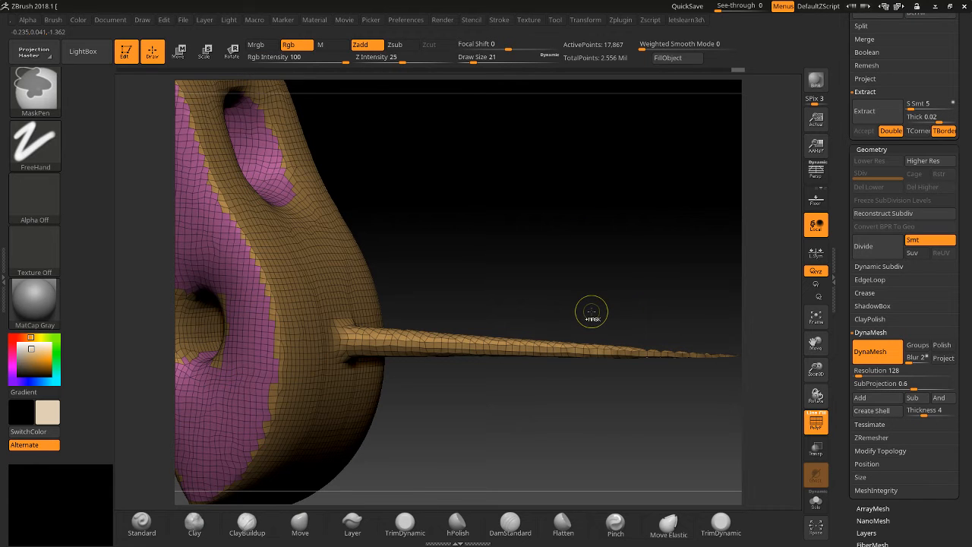
mouse_move(544, 413)
mouse_down()
mouse_move(485, 357)
mouse_move(414, 369)
mouse_up()
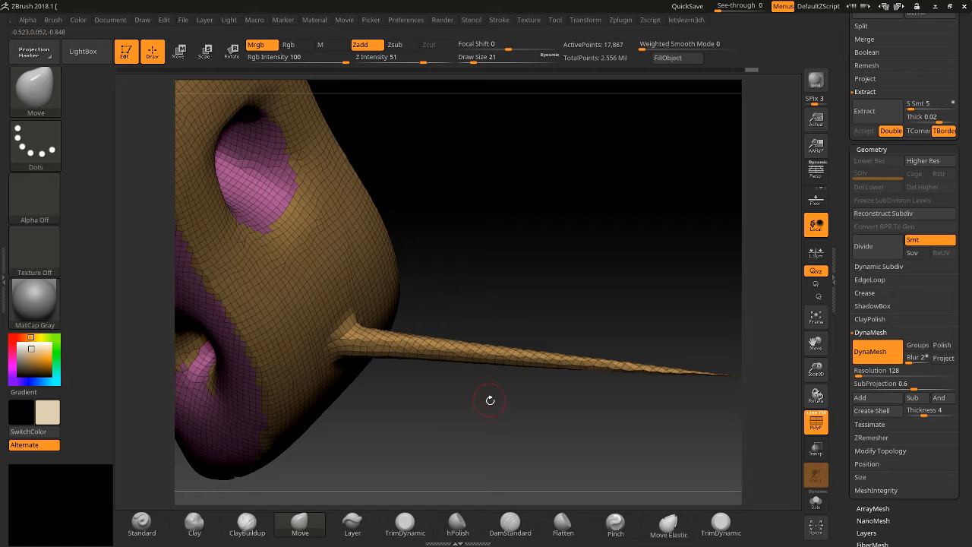
key(ctrl+z)
key(ctrl+z)
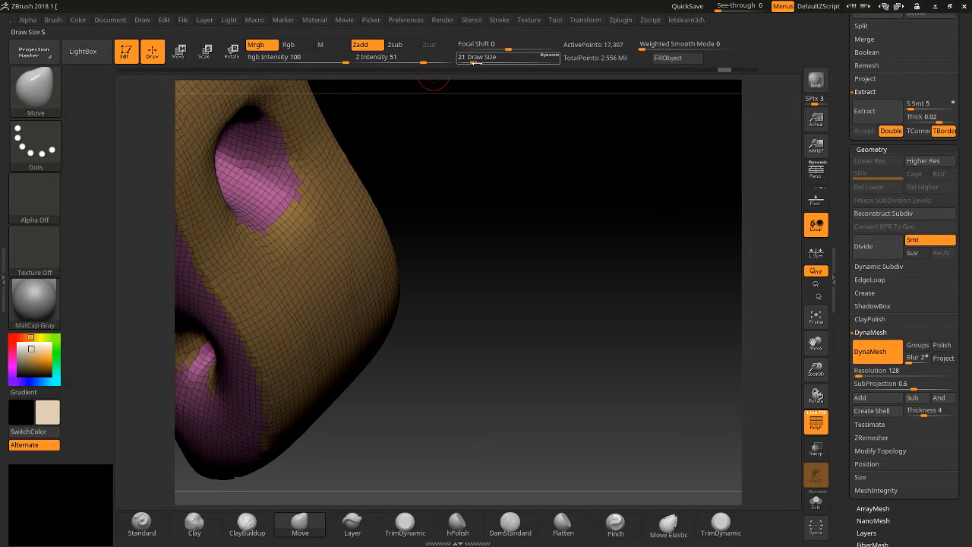
Pull a thick cone outward below the front opening using the Move brush at Draw Size 82.
drag(472, 62, 488, 63)
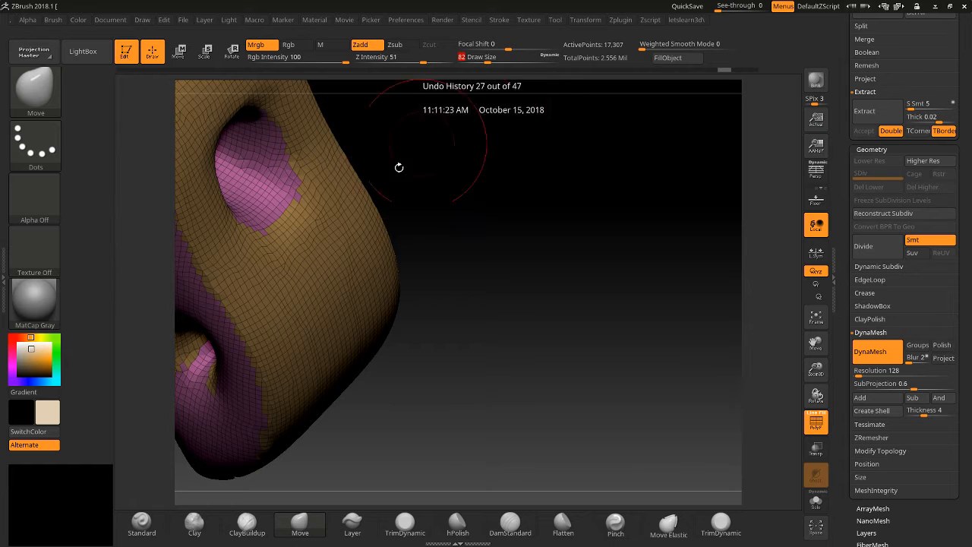
drag(319, 304, 503, 326)
drag(671, 346, 709, 371)
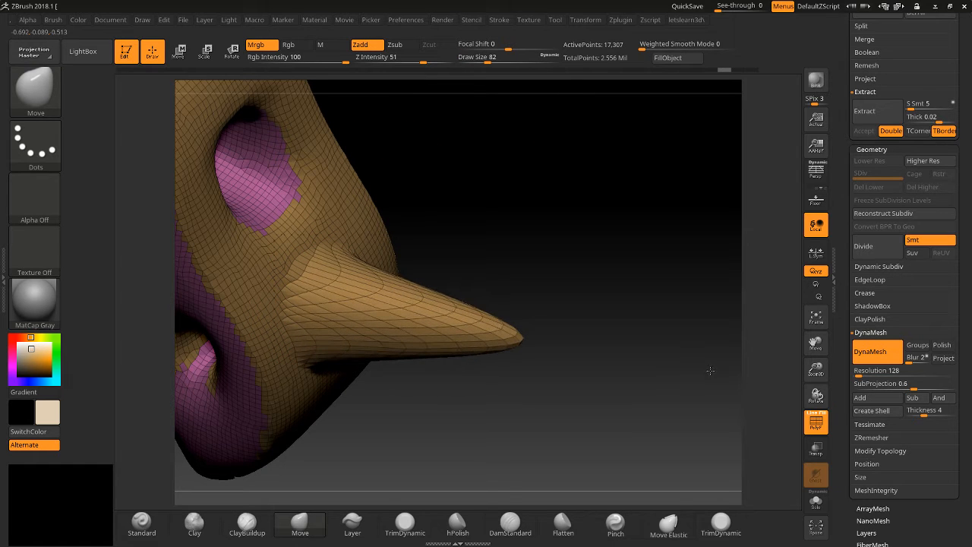
shift+drag(558, 355, 586, 307)
Try updating the DynaMesh on the cone, and undo the update.
ctrl+drag(637, 239, 631, 348)
key(ctrl+z)
drag(575, 302, 555, 260)
Mask the form around the cone, leaving only the cone unmasked, and clear that mask.
ctrl+drag(527, 221, 326, 395)
ctrl+click(498, 444)
drag(503, 442, 522, 403)
ctrl+drag(634, 250, 639, 332)
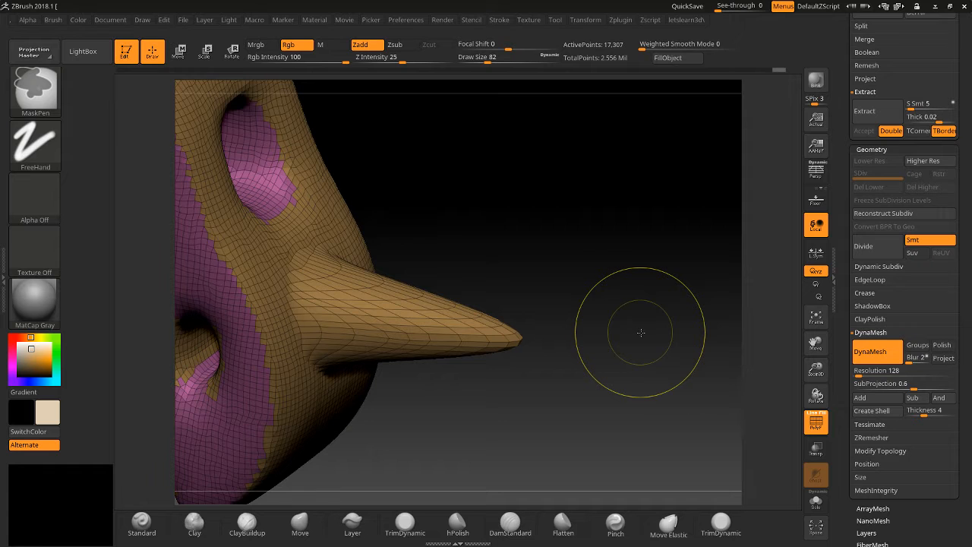
Undo back to the state before the cone was pulled, and redo up to the masked form with the cone.
drag(815, 343, 809, 428)
key(ctrl+z)
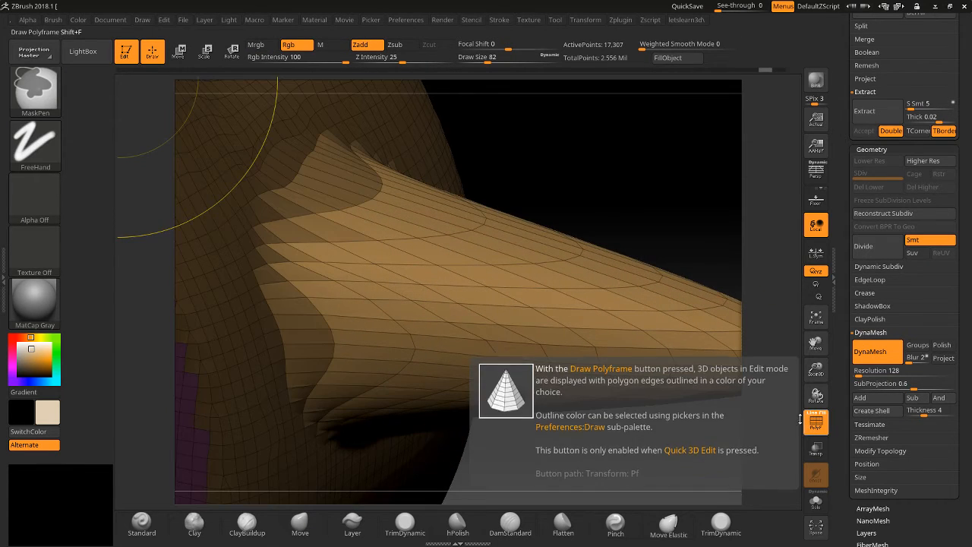
key(ctrl+i)
key(ctrl+z)
key(ctrl+z)
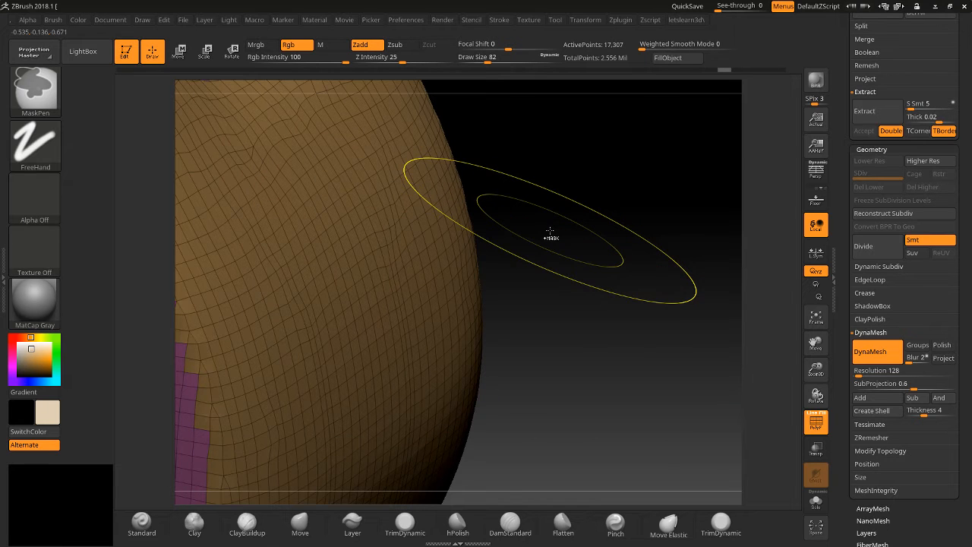
key(ctrl+shift+z)
key(ctrl+shift+z)
key(ctrl+shift+z)
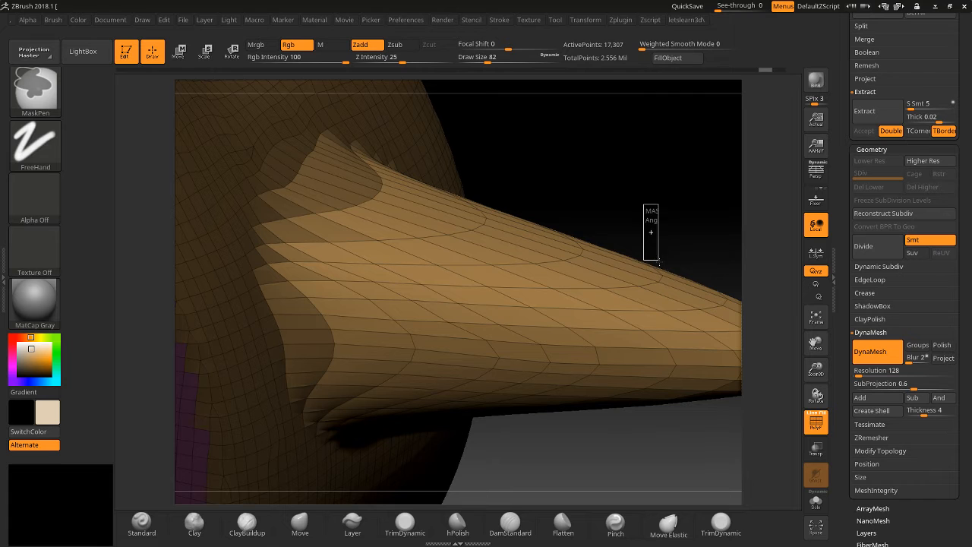
Clear the mask and remesh the pulled cone with DynaMesh.
ctrl+click(621, 192)
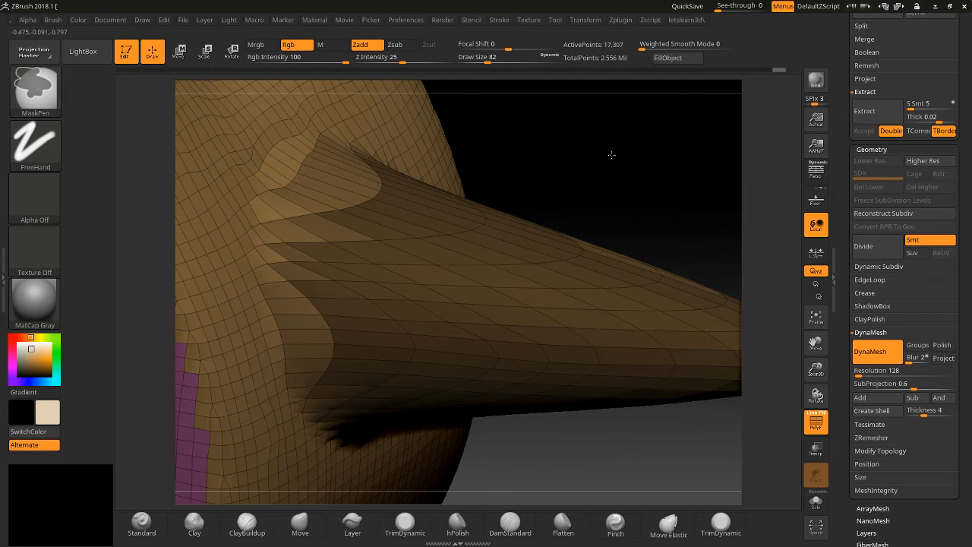
key(ctrl+z)
key(ctrl+z)
key(ctrl+z)
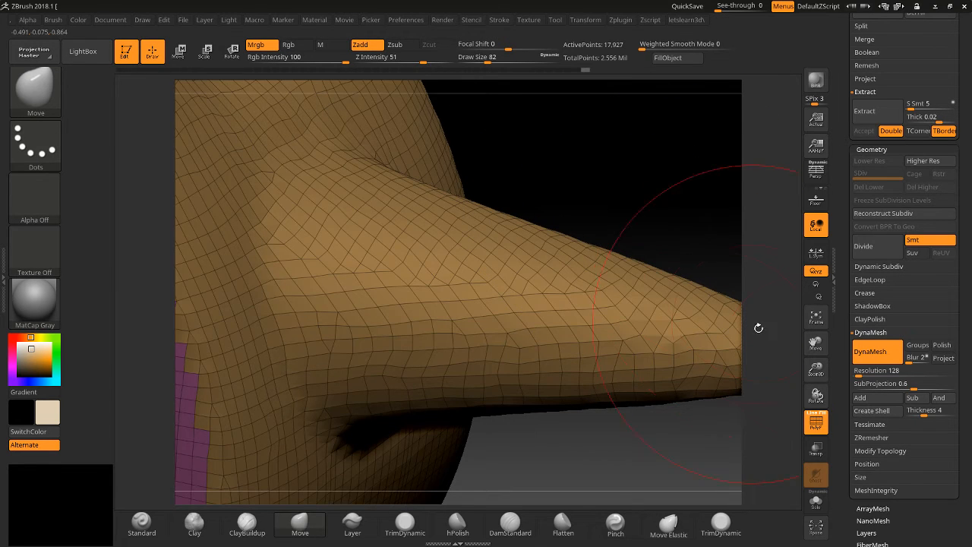
Hide the polygon wireframe and view the whole form with its cone from several angles.
mouse_move(815, 370)
mouse_down()
mouse_move(645, 306)
mouse_move(716, 293)
mouse_move(700, 307)
mouse_move(663, 311)
mouse_move(791, 411)
mouse_up()
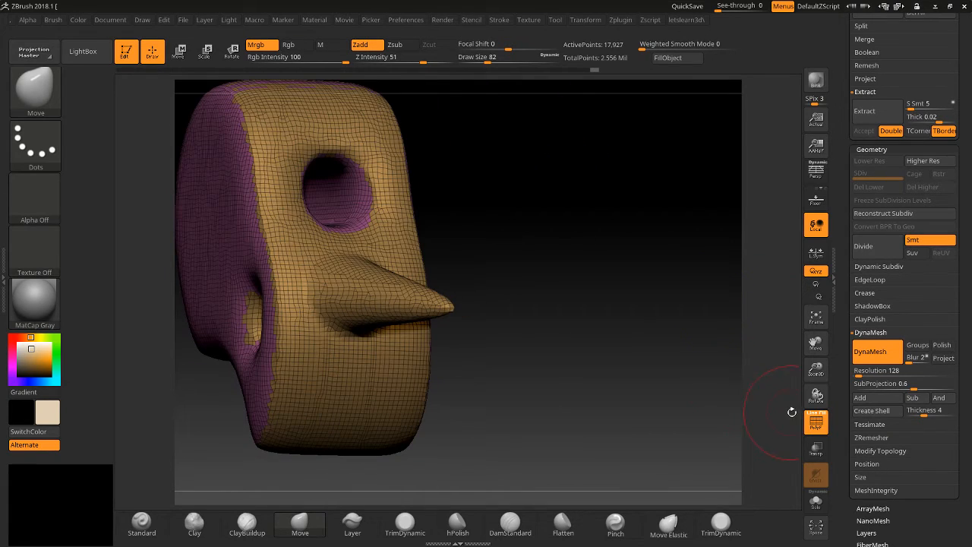
click(810, 424)
drag(655, 392, 656, 397)
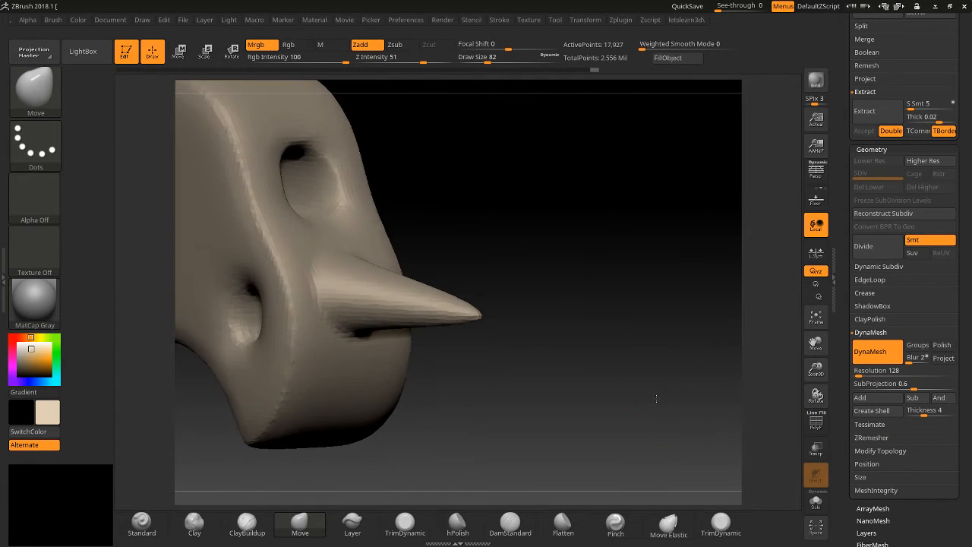
drag(501, 302, 592, 319)
drag(815, 368, 814, 346)
drag(814, 343, 875, 371)
mouse_move(659, 362)
mouse_down()
mouse_move(721, 360)
mouse_move(725, 369)
mouse_move(668, 366)
mouse_up()
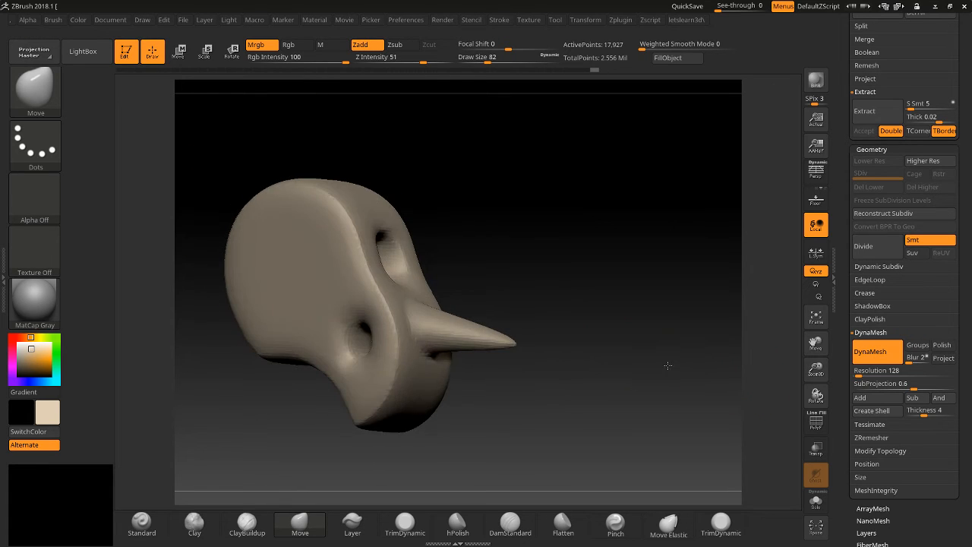
Undo the DynaMesh update, the masking and the cone pull.
ctrl+click(645, 317)
ctrl+click(645, 317)
ctrl+click(645, 319)
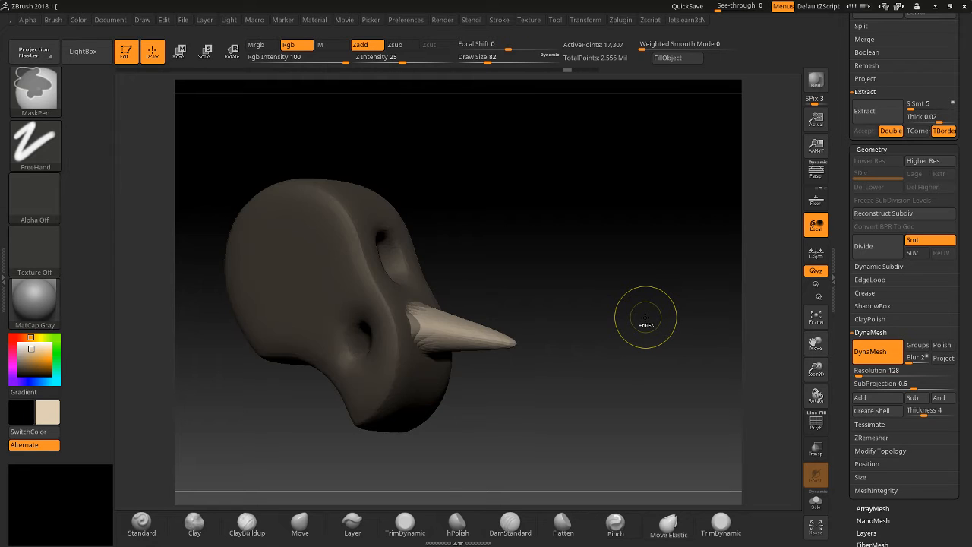
key(ctrl+z)
key(ctrl+z)
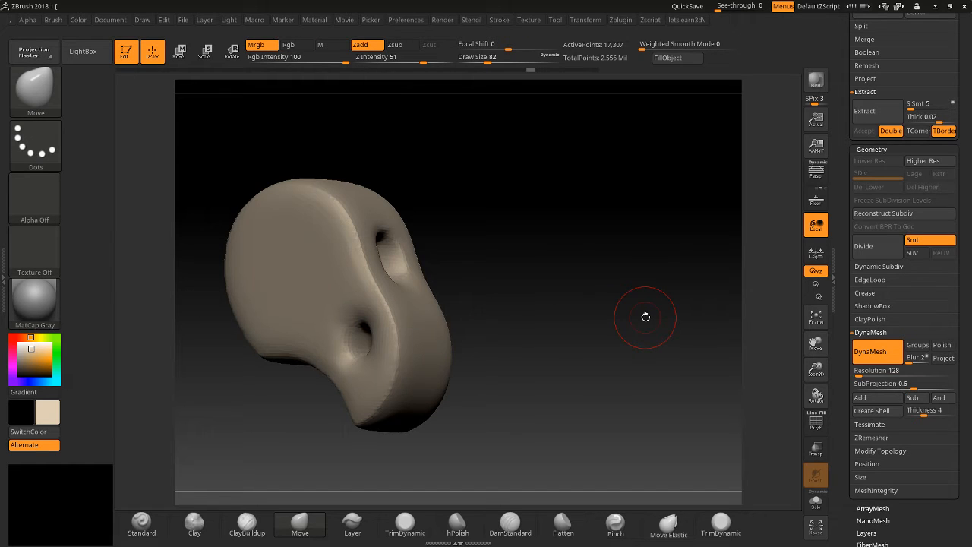
Face the form from the front, set Draw Size to 215 and turn on local symmetry.
drag(636, 269, 621, 316)
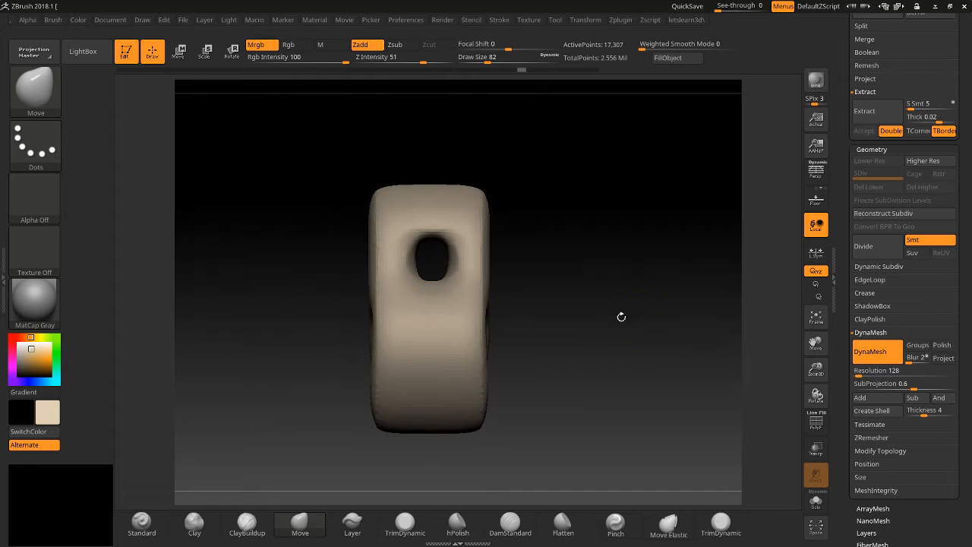
drag(814, 369, 837, 335)
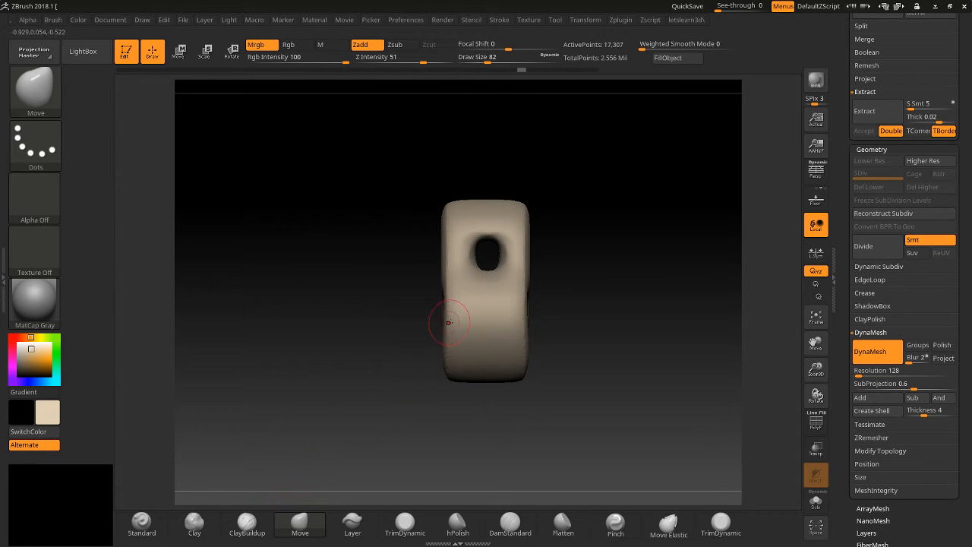
click(504, 60)
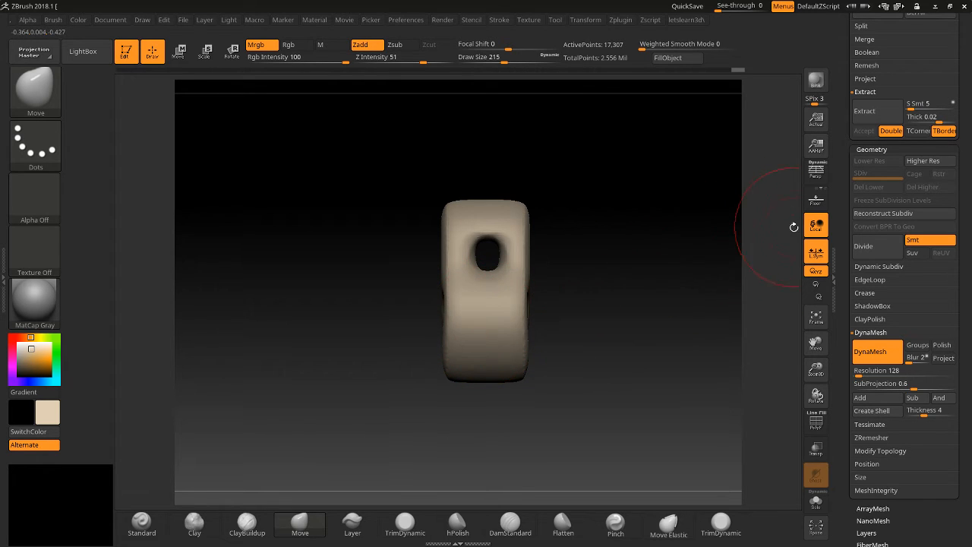
click(815, 425)
click(815, 427)
Pull mirrored leg and arm extensions outward from the lower and upper sides of the form with the Move brush.
mouse_move(443, 301)
mouse_down()
mouse_move(391, 285)
mouse_move(327, 287)
mouse_move(457, 289)
mouse_move(449, 300)
mouse_up()
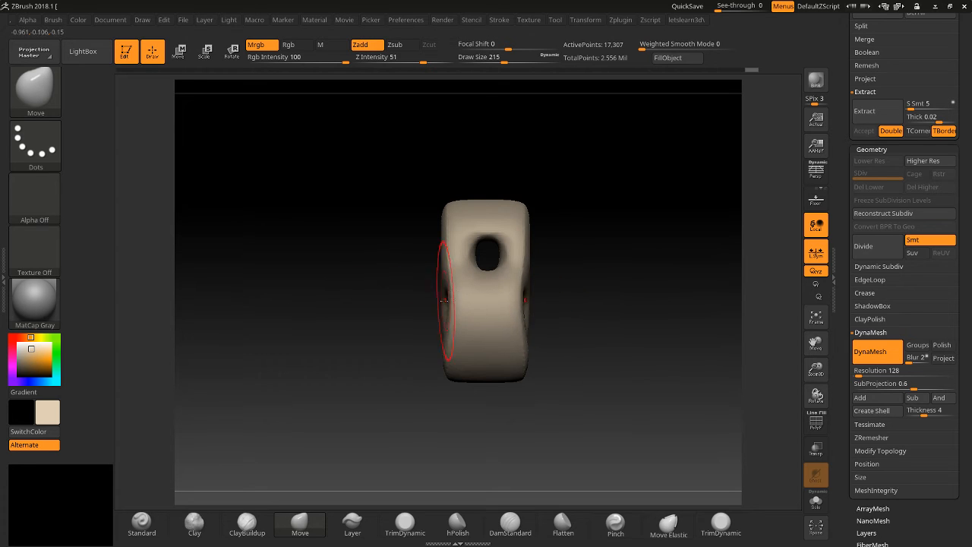
drag(446, 363, 183, 361)
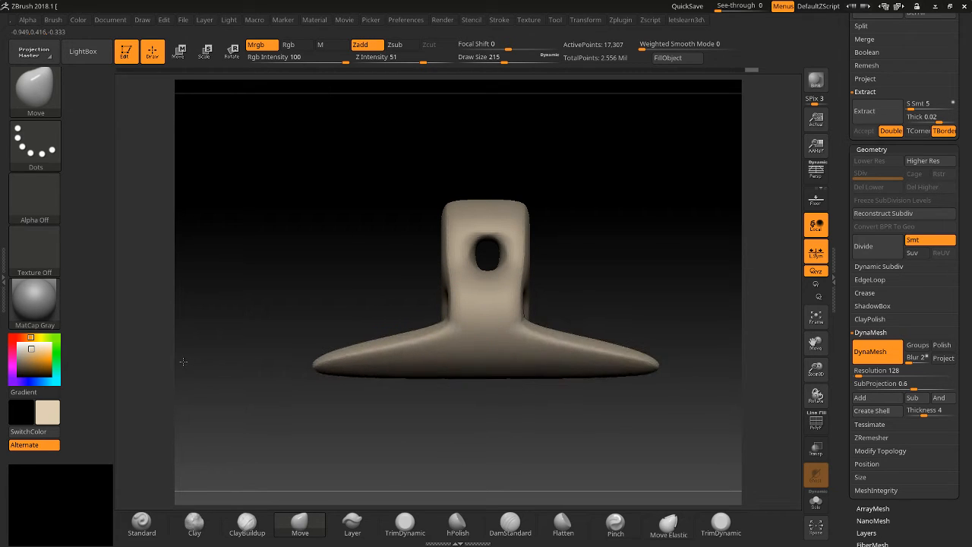
mouse_move(425, 227)
mouse_down()
mouse_move(293, 209)
mouse_move(319, 212)
mouse_up()
Pull the top of the form upward into a neck and forward into a rough head with the Move brush.
drag(448, 195, 483, 110)
drag(475, 143, 482, 95)
mouse_move(467, 145)
mouse_down()
mouse_move(394, 140)
mouse_move(299, 282)
mouse_move(402, 152)
mouse_up()
mouse_move(575, 172)
mouse_down()
mouse_move(486, 190)
mouse_move(540, 163)
mouse_up()
drag(345, 243, 444, 228)
mouse_move(555, 149)
shift+mouse_down()
mouse_move(540, 156)
mouse_move(556, 133)
mouse_move(608, 130)
shift+mouse_up()
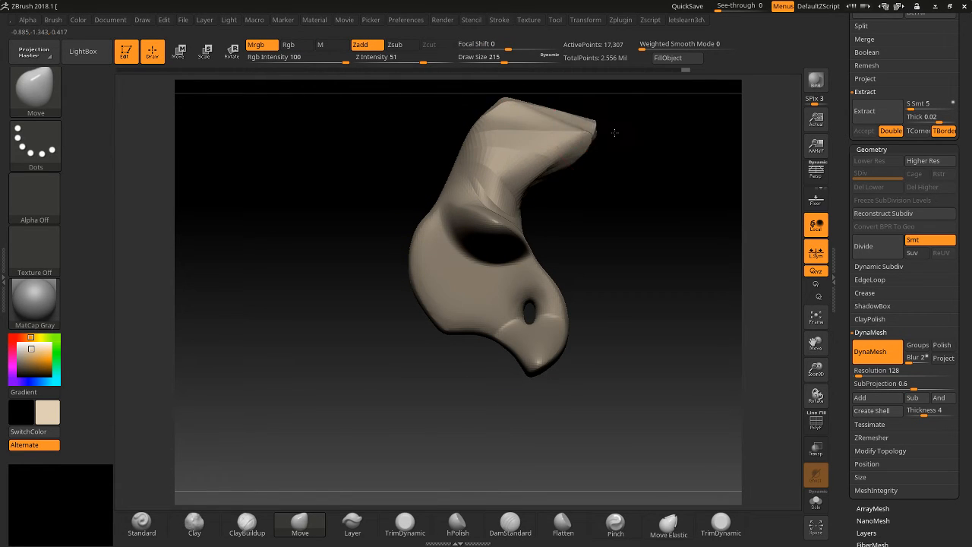
Shape the mirrored arms and legs downward and draw out pointed feet with the Move brush.
drag(636, 194, 554, 194)
mouse_move(501, 225)
mouse_down()
mouse_move(442, 236)
mouse_move(416, 272)
mouse_move(401, 349)
mouse_up()
mouse_move(368, 430)
mouse_down()
mouse_move(407, 419)
mouse_move(378, 425)
mouse_up()
drag(810, 372, 813, 353)
drag(817, 348, 759, 339)
mouse_move(577, 318)
mouse_down()
mouse_move(592, 420)
mouse_move(574, 431)
mouse_up()
drag(542, 310, 531, 322)
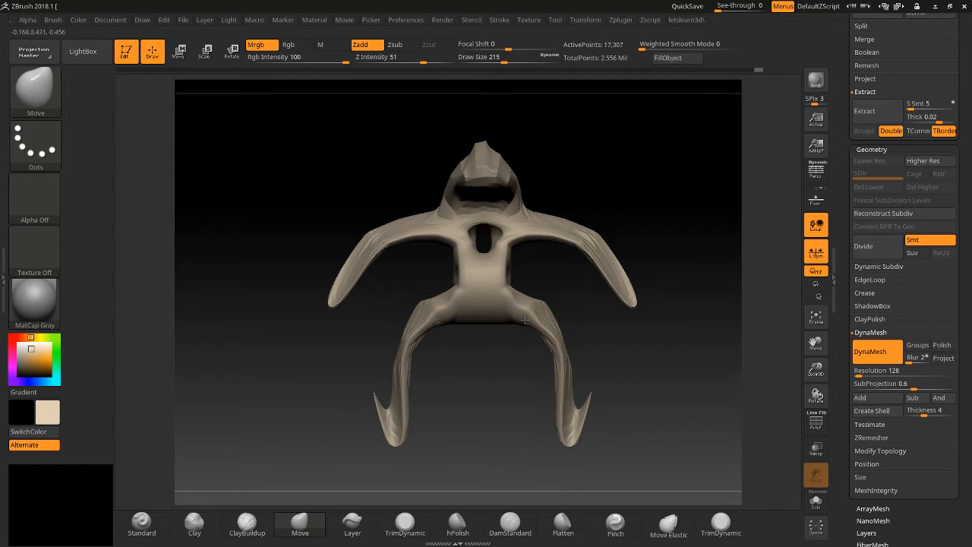
Update the DynaMesh on the limbed figure and smooth its head, torso and limbs with the Smooth brush.
mouse_move(489, 356)
mouse_down()
mouse_move(518, 359)
mouse_move(554, 383)
mouse_move(554, 322)
mouse_move(612, 334)
mouse_up()
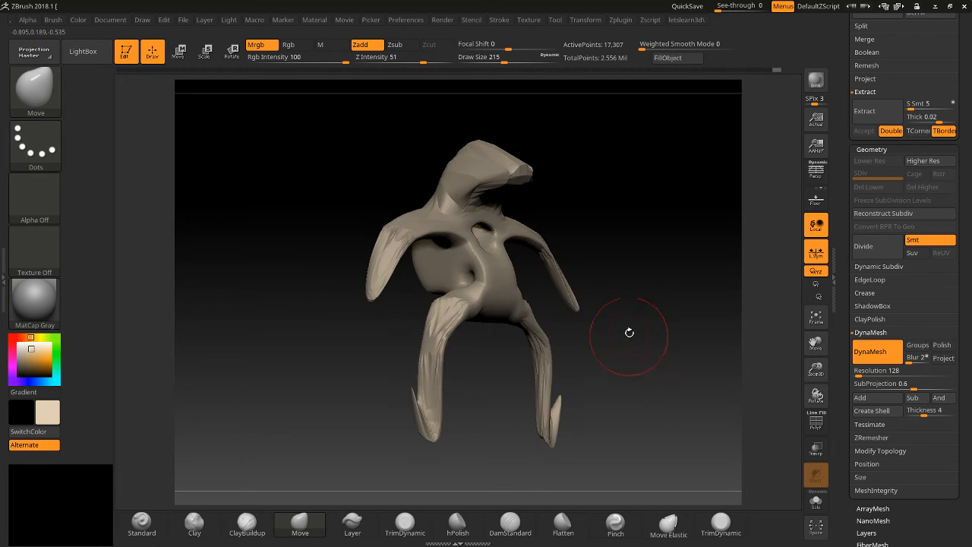
ctrl+drag(631, 270, 648, 366)
mouse_move(664, 327)
mouse_down()
mouse_move(643, 330)
mouse_move(791, 405)
mouse_up()
click(815, 428)
click(815, 428)
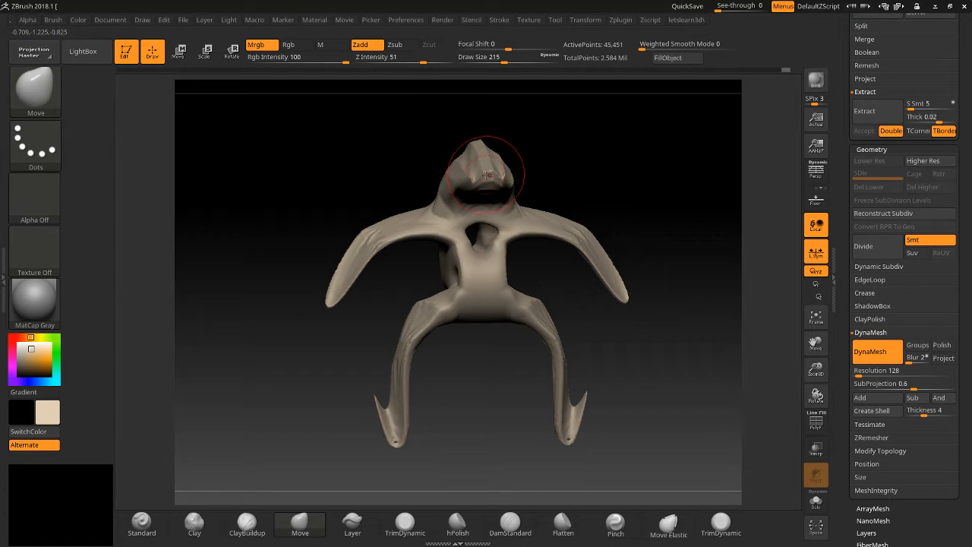
key(shift)
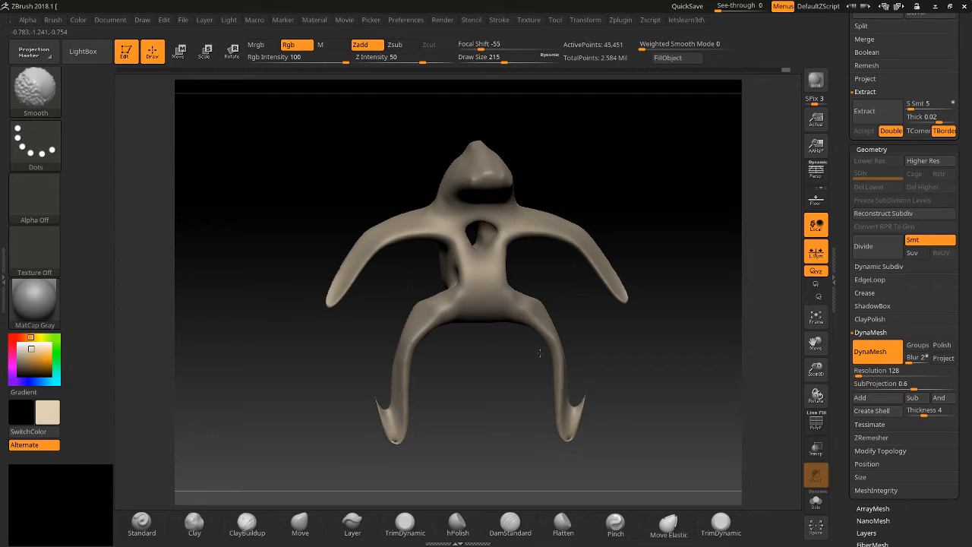
mouse_move(314, 423)
mouse_down()
mouse_move(334, 395)
mouse_move(325, 391)
mouse_move(305, 454)
mouse_up()
Inflate the lower tip of the mirrored foot with the Inflat brush at Draw Size 97, update the DynaMesh and smooth it.
drag(814, 369, 805, 447)
drag(815, 343, 773, 91)
drag(668, 373, 554, 428)
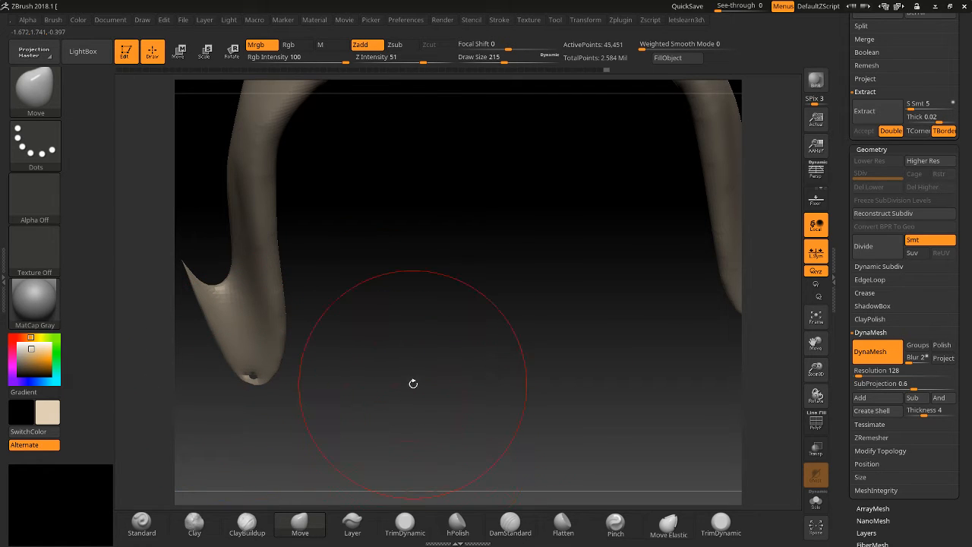
key(b)
key(i)
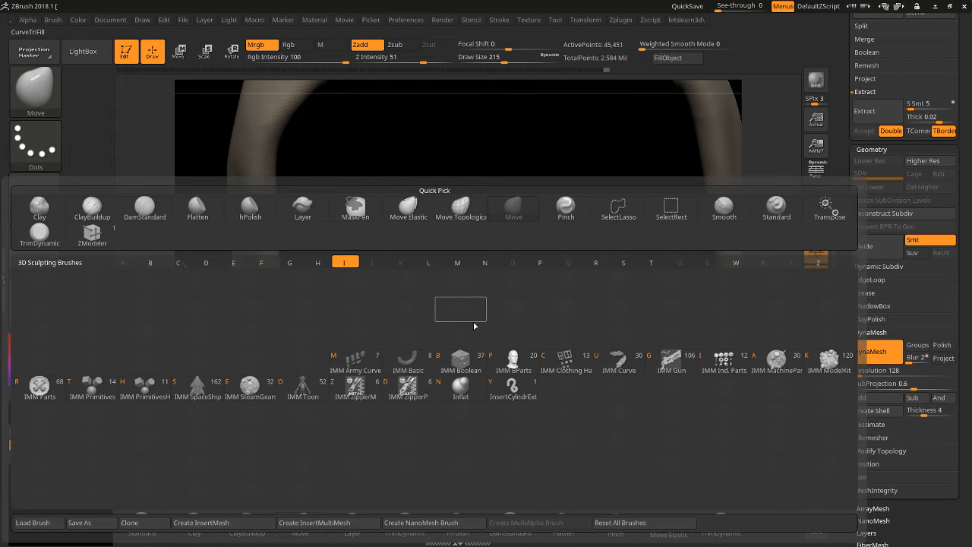
click(460, 390)
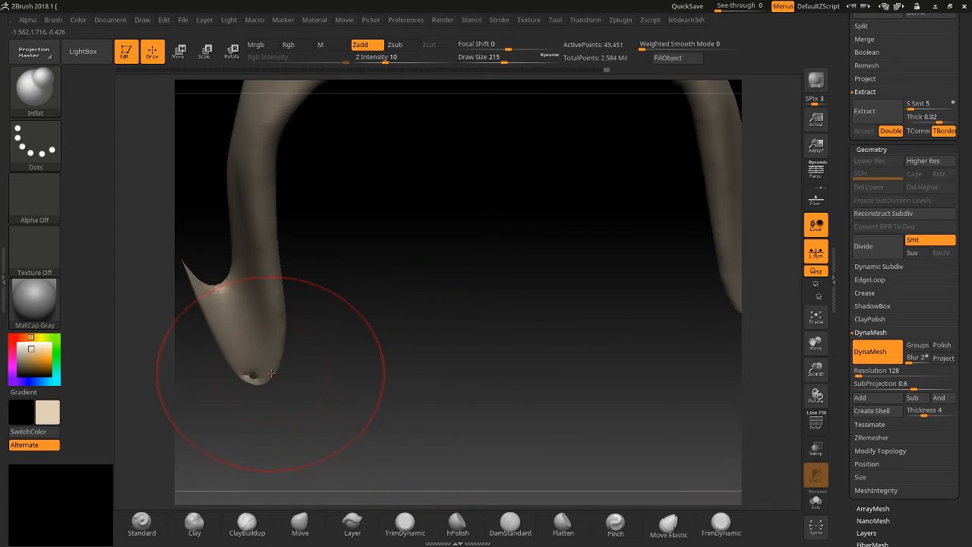
click(490, 62)
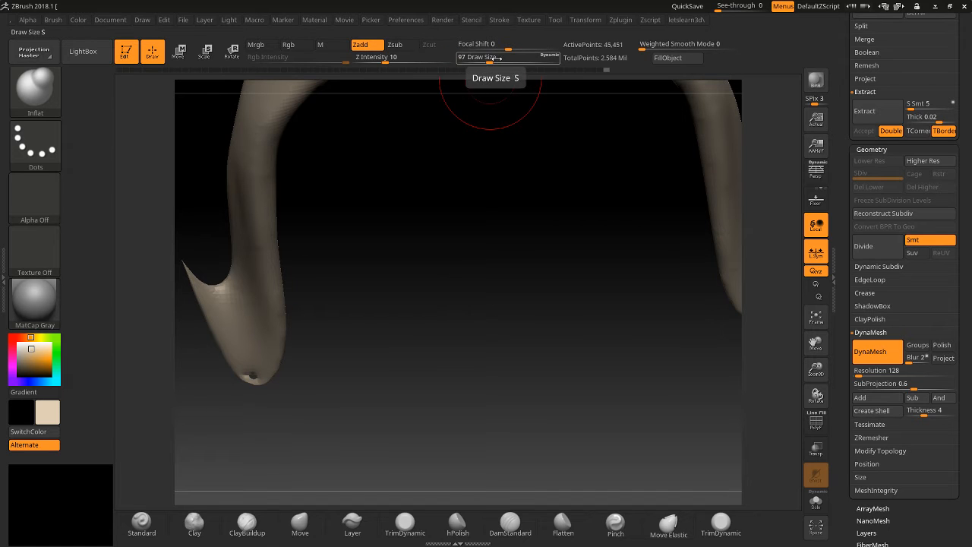
drag(252, 372, 250, 393)
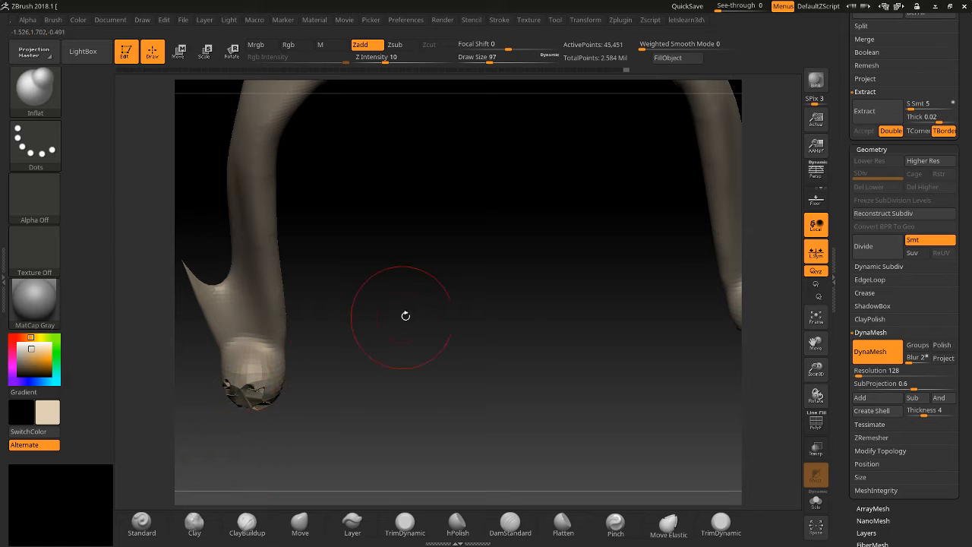
key(ctrl+z)
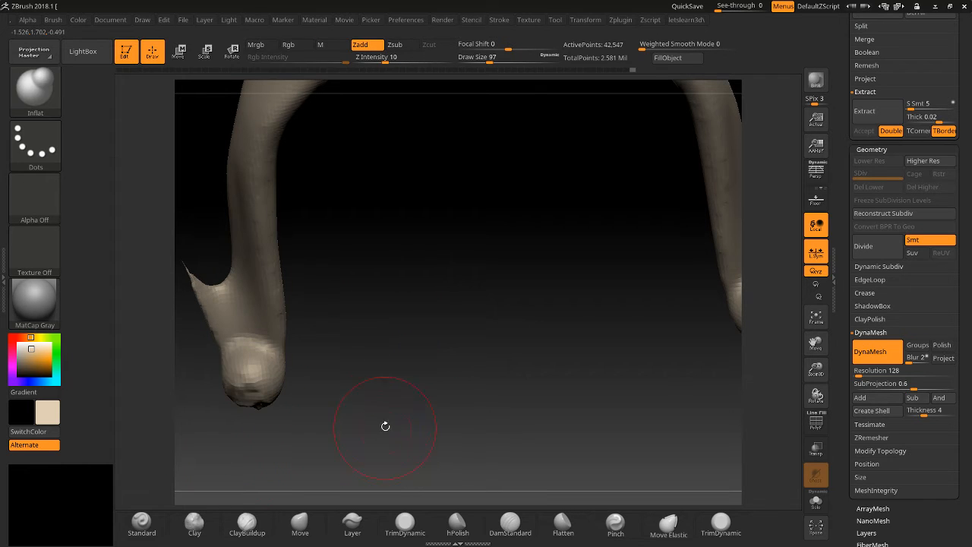
shift+drag(240, 396, 244, 387)
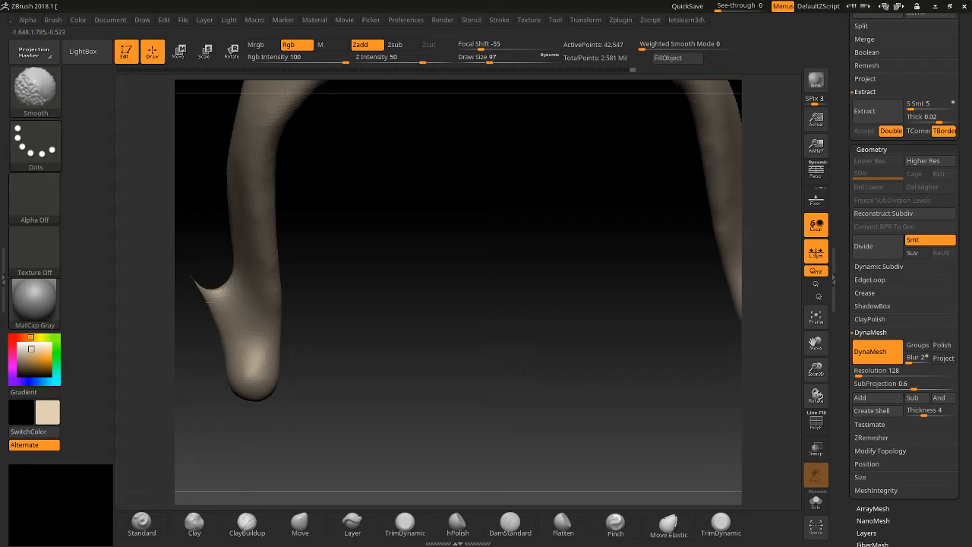
Inflate the thin pointed spike on the mirrored foot, update the DynaMesh and smooth it into a rounded stub.
mouse_move(202, 344)
mouse_down()
mouse_move(255, 346)
mouse_move(187, 349)
mouse_up()
drag(215, 302, 201, 287)
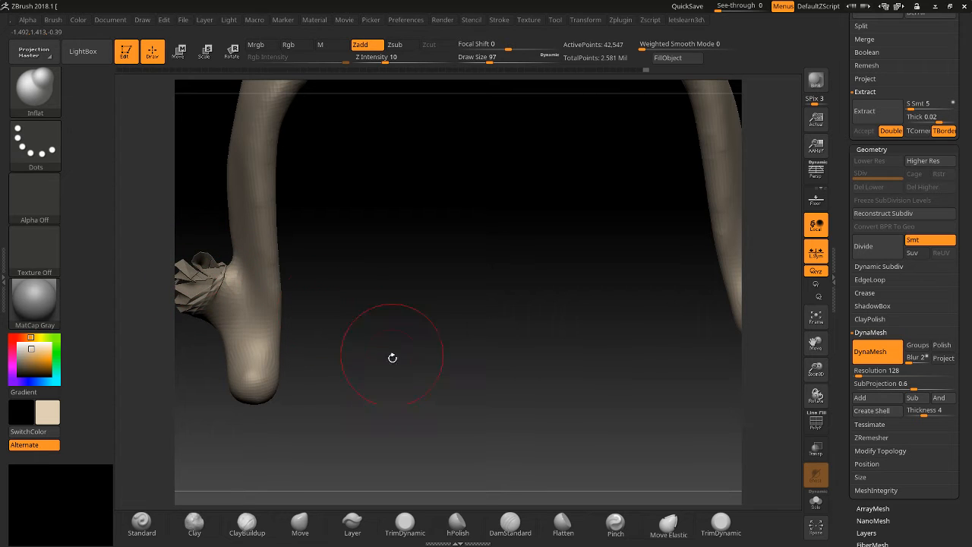
key(ctrl+z)
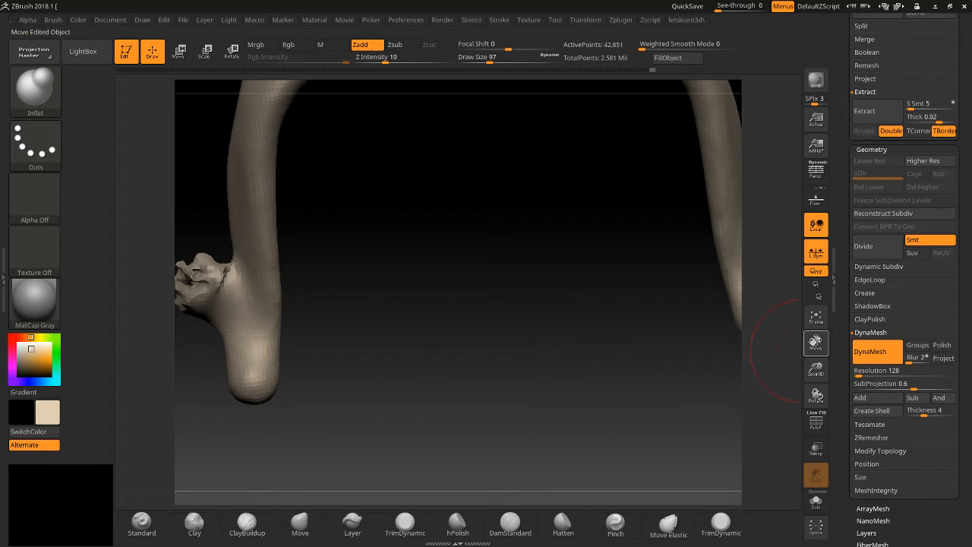
drag(815, 342, 911, 379)
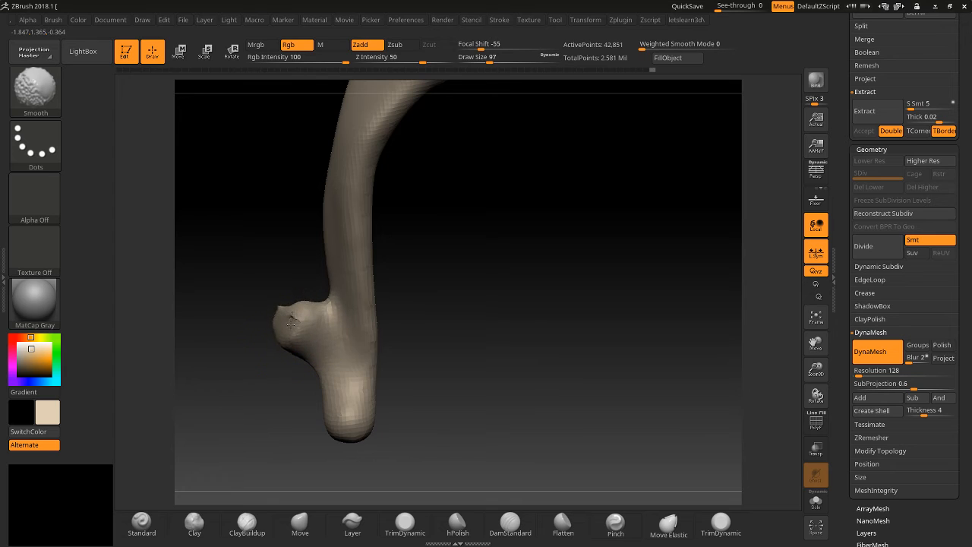
mouse_move(294, 318)
shift+mouse_down()
mouse_move(284, 319)
mouse_move(248, 415)
mouse_move(298, 318)
shift+mouse_up()
ctrl+drag(235, 278, 235, 293)
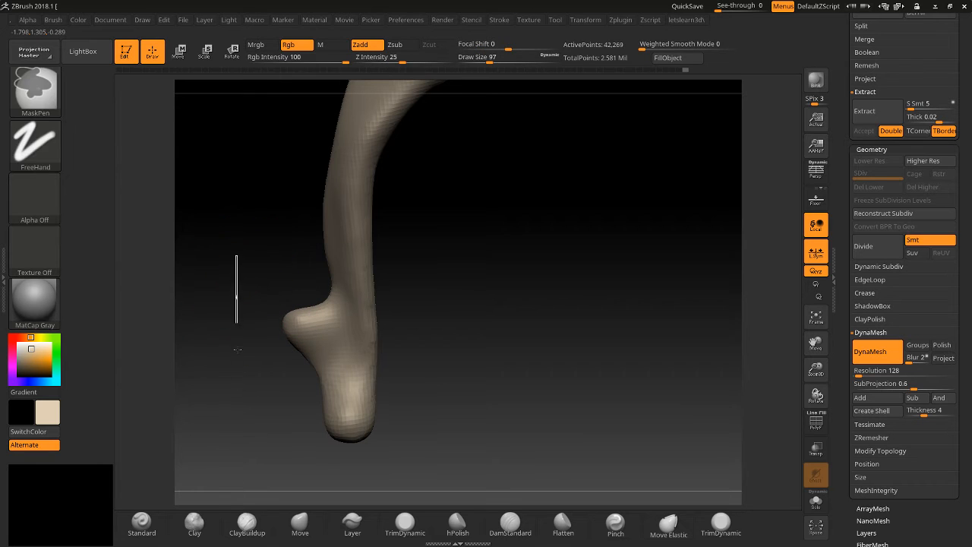
shift+drag(306, 310, 312, 324)
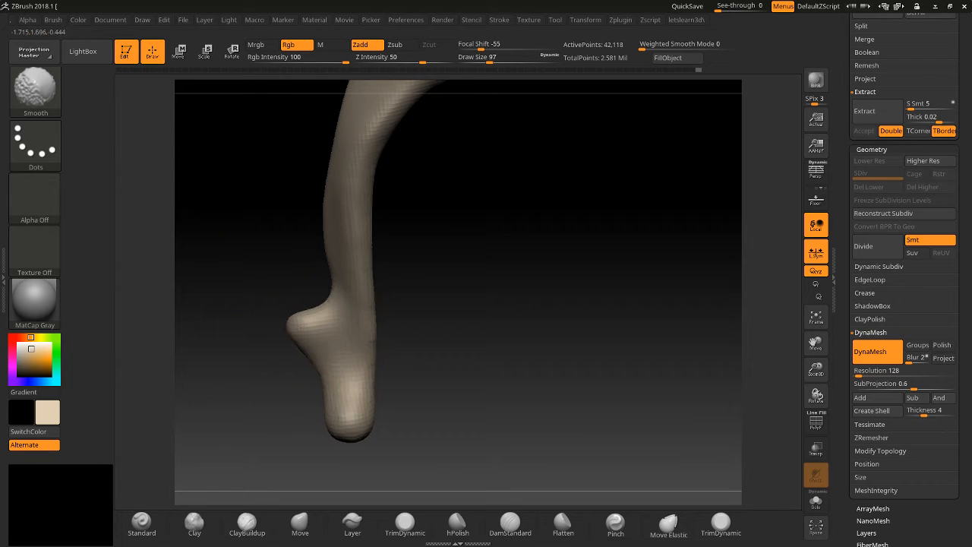
Thicken the figure's shoulders, arms, torso, legs and feet with the Inflat brush at Draw Size 187, and update the DynaMesh.
mouse_move(819, 372)
mouse_down()
mouse_move(802, 329)
mouse_move(809, 361)
mouse_move(841, 376)
mouse_up()
drag(714, 357, 676, 330)
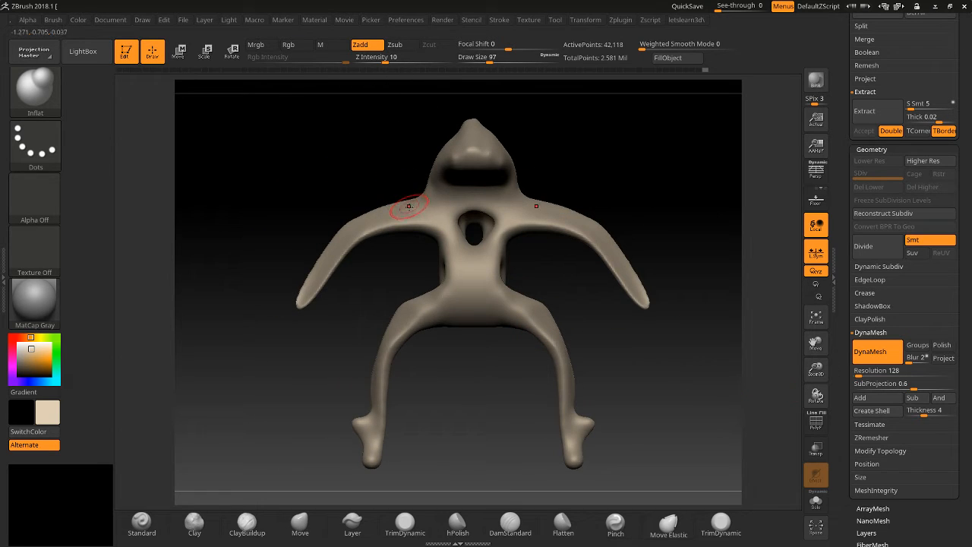
click(501, 60)
mouse_move(533, 218)
mouse_down()
mouse_move(560, 212)
mouse_move(526, 212)
mouse_up()
drag(543, 285, 536, 252)
mouse_move(559, 223)
mouse_down()
mouse_move(550, 225)
mouse_move(585, 245)
mouse_up()
drag(580, 296, 583, 320)
mouse_move(611, 261)
mouse_down()
mouse_move(645, 322)
mouse_move(642, 309)
mouse_up()
shift+drag(633, 348, 622, 354)
mouse_move(490, 251)
mouse_down()
mouse_move(472, 261)
mouse_move(469, 206)
mouse_move(444, 277)
mouse_move(405, 318)
mouse_move(368, 410)
mouse_move(395, 376)
mouse_move(363, 448)
mouse_move(286, 468)
mouse_up()
drag(659, 274, 521, 332)
drag(224, 350, 322, 351)
ctrl+drag(232, 156, 230, 240)
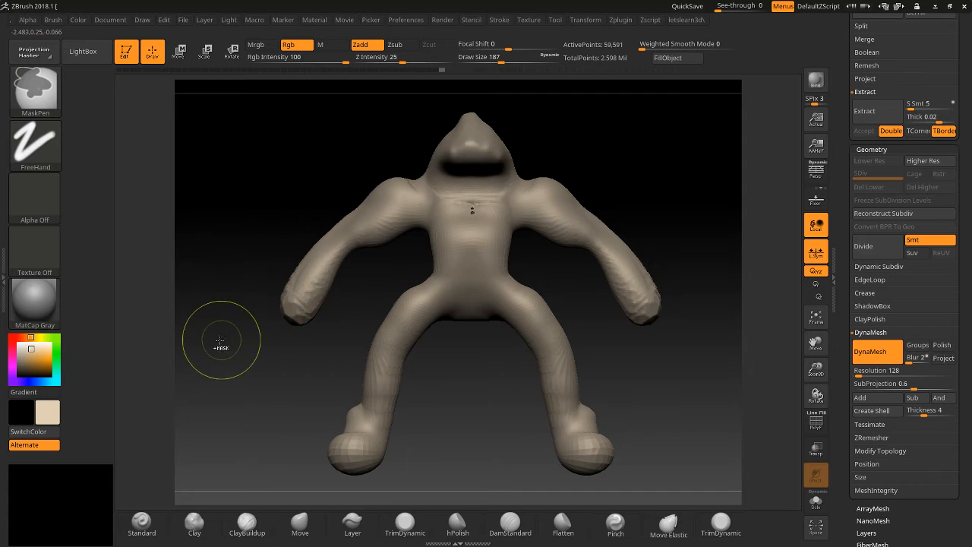
Smooth the faceted hands, arms, legs and feet of the figure with the Smooth brush.
shift+drag(294, 308, 302, 290)
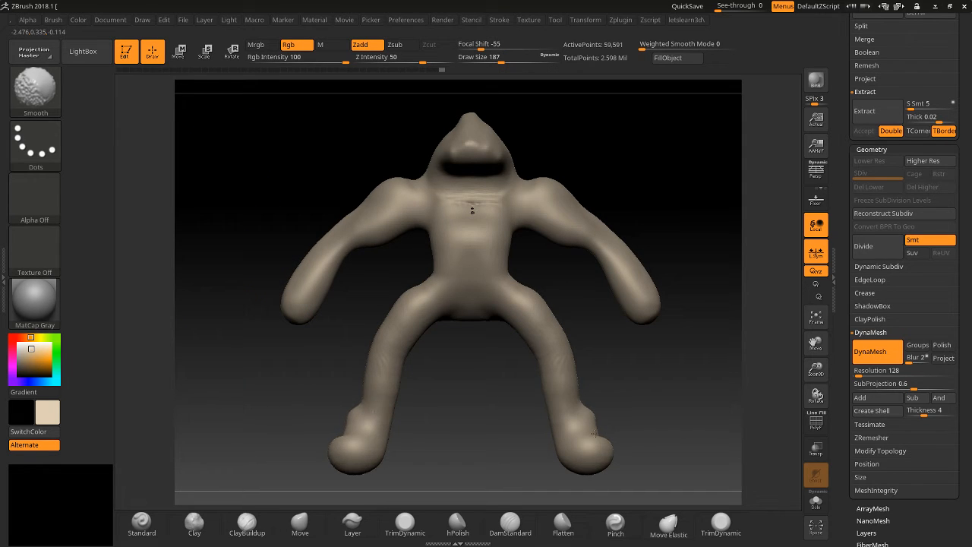
drag(664, 147, 322, 290)
mouse_move(287, 186)
shift+mouse_down()
mouse_move(466, 193)
mouse_move(523, 300)
shift+mouse_up()
Inflate the chest over its small holes, update the DynaMesh to close them and smooth the area.
alt+drag(441, 281, 714, 327)
drag(815, 368, 811, 451)
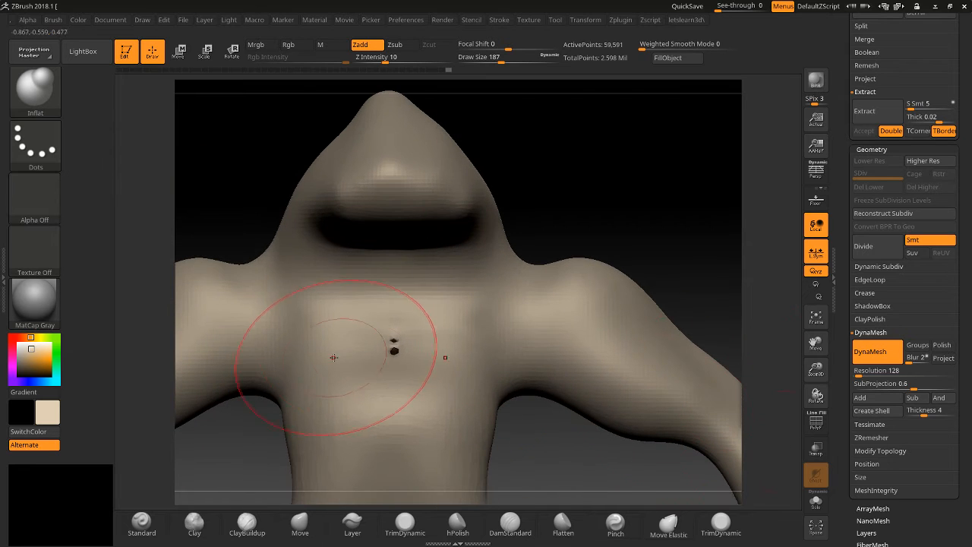
drag(394, 349, 386, 220)
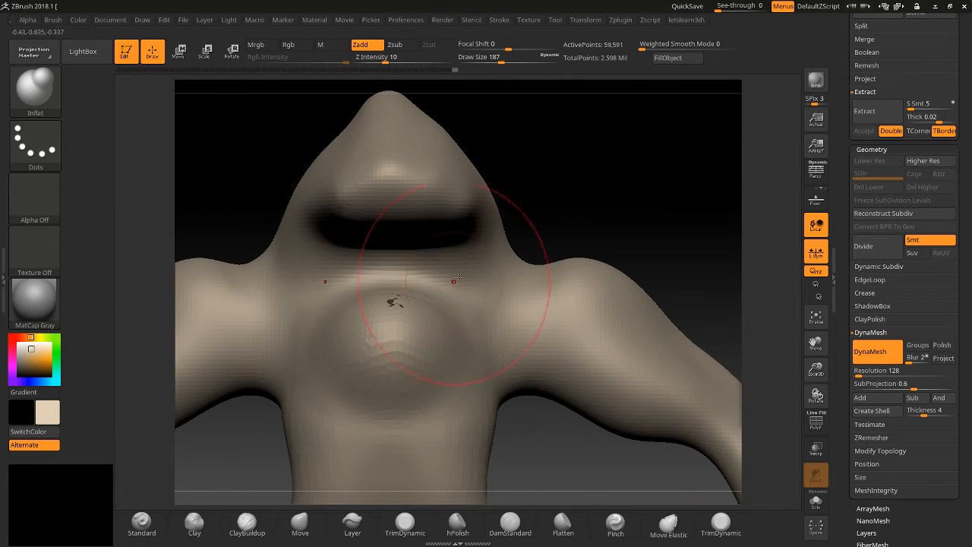
key(ctrl)
shift+drag(372, 297, 385, 328)
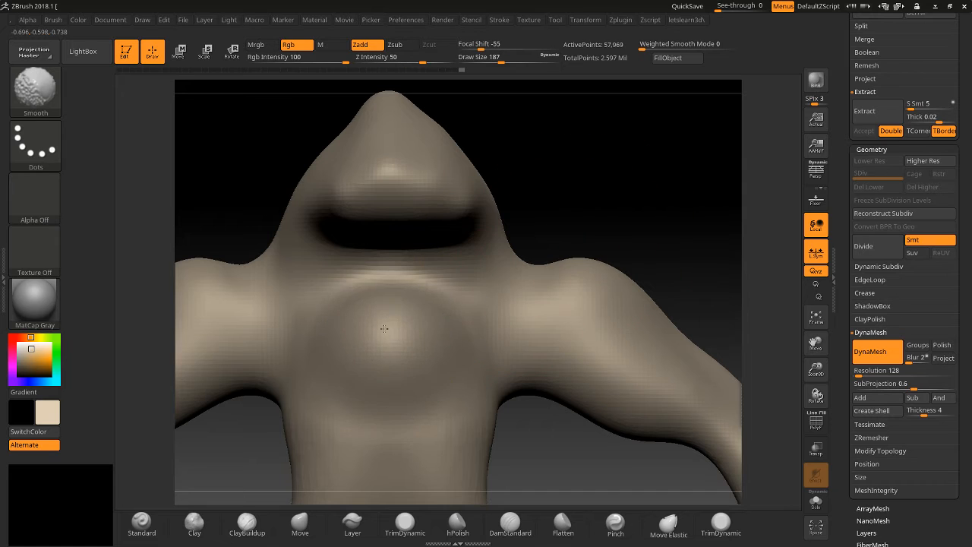
Build up the chest, shoulders and upper arms with the Clay brush and smooth the added volume.
drag(815, 369, 838, 289)
drag(819, 374, 818, 358)
drag(816, 349, 813, 322)
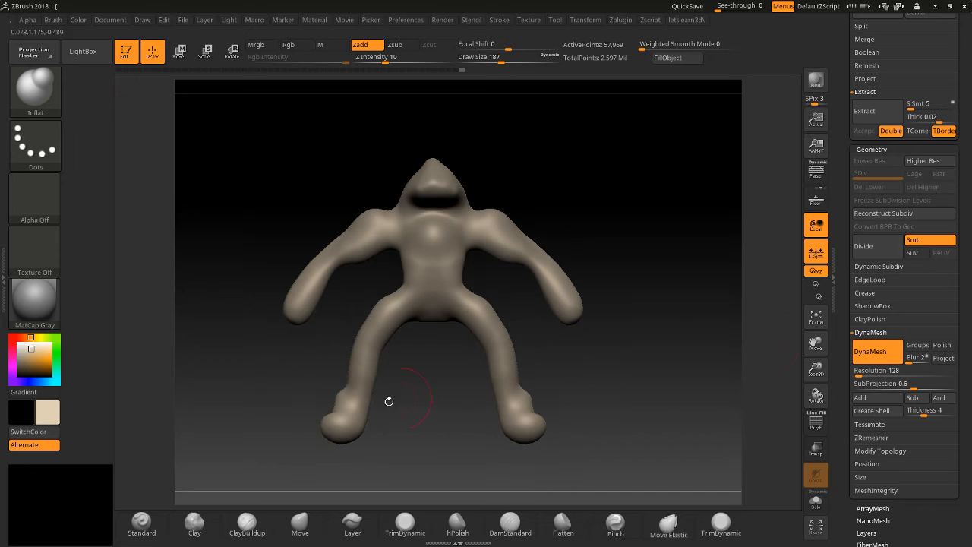
click(245, 524)
click(202, 528)
mouse_move(450, 236)
mouse_down()
mouse_move(432, 281)
mouse_move(455, 239)
mouse_move(448, 258)
mouse_up()
mouse_move(482, 227)
mouse_down()
mouse_move(458, 237)
mouse_move(503, 220)
mouse_move(548, 240)
mouse_move(509, 237)
mouse_up()
drag(582, 223, 452, 230)
mouse_move(524, 219)
mouse_down()
mouse_move(529, 230)
mouse_move(563, 226)
mouse_move(571, 246)
mouse_move(589, 228)
mouse_move(576, 244)
mouse_move(548, 225)
mouse_up()
shift+drag(363, 320, 434, 323)
key(shift)
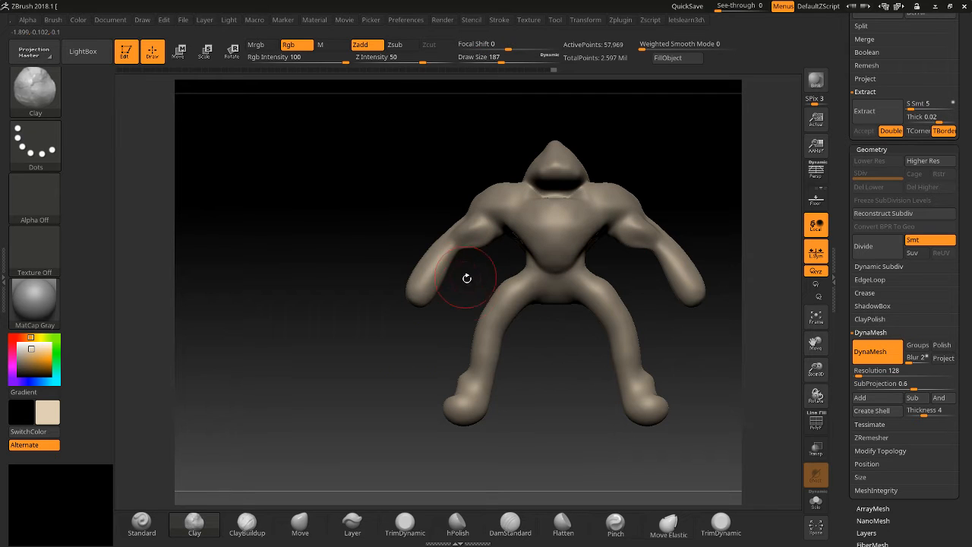
key(shift)
Add volume around the pointed head with the Clay brush and smooth it into a rounded shape.
mouse_move(456, 169)
mouse_down()
mouse_move(568, 152)
mouse_move(509, 161)
mouse_move(504, 150)
mouse_up()
mouse_move(575, 141)
mouse_down()
mouse_move(600, 196)
mouse_move(589, 197)
mouse_up()
mouse_move(495, 155)
mouse_down()
mouse_move(477, 168)
mouse_move(507, 175)
mouse_up()
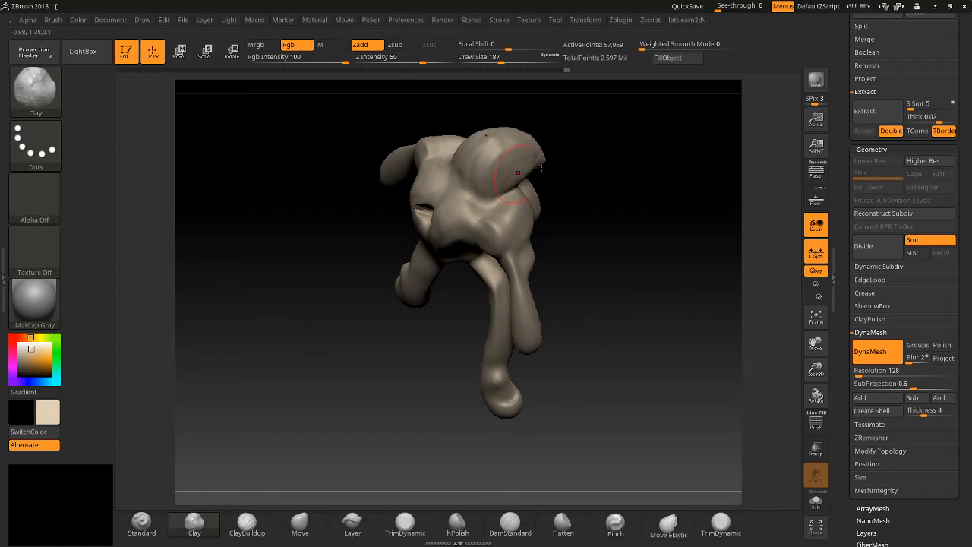
drag(587, 168, 524, 176)
key(shift)
mouse_move(600, 183)
mouse_down()
mouse_move(540, 171)
mouse_move(559, 169)
mouse_up()
key(shift)
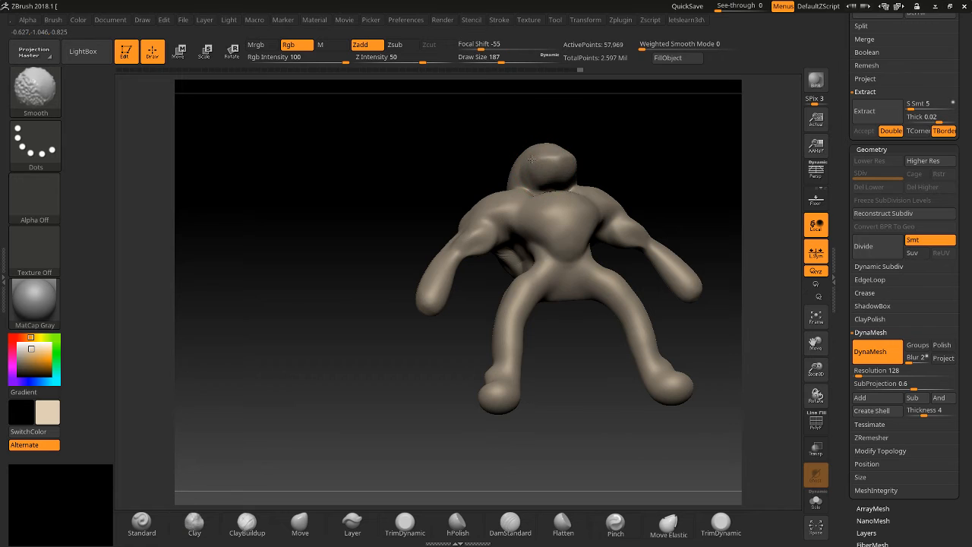
drag(411, 189, 434, 189)
shift+drag(610, 163, 571, 169)
mouse_move(558, 209)
mouse_down()
mouse_move(557, 191)
mouse_move(542, 196)
mouse_up()
key(shift)
Carve down the middle of the chest with the Clay brush in subtractive mode and smooth the torso.
mouse_move(410, 326)
mouse_down()
mouse_move(455, 326)
mouse_move(562, 258)
mouse_move(663, 226)
mouse_move(585, 240)
mouse_up()
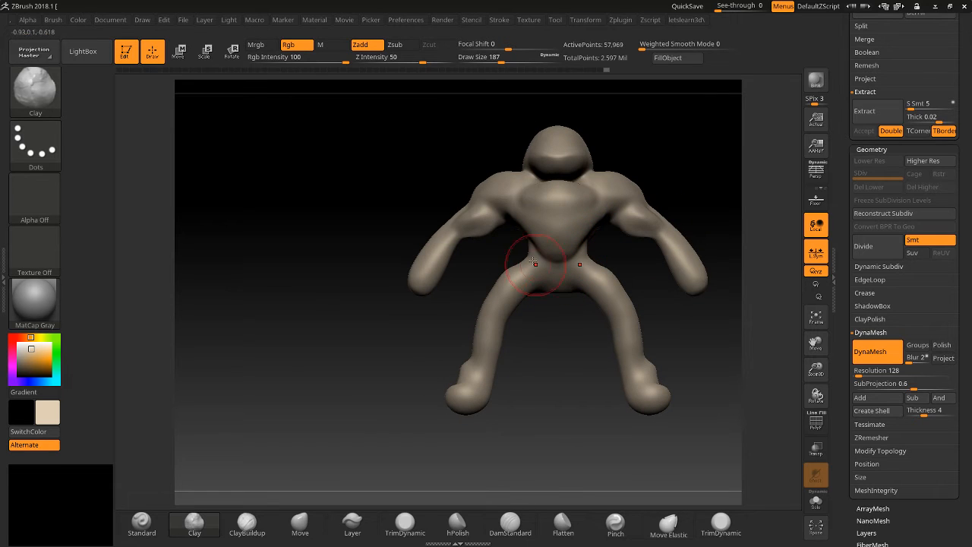
mouse_move(557, 191)
alt+mouse_down()
mouse_move(558, 199)
mouse_move(588, 185)
mouse_move(557, 207)
mouse_move(569, 227)
mouse_move(560, 235)
alt+mouse_up()
drag(442, 330, 513, 318)
shift+drag(547, 204, 549, 228)
shift+drag(608, 191, 521, 287)
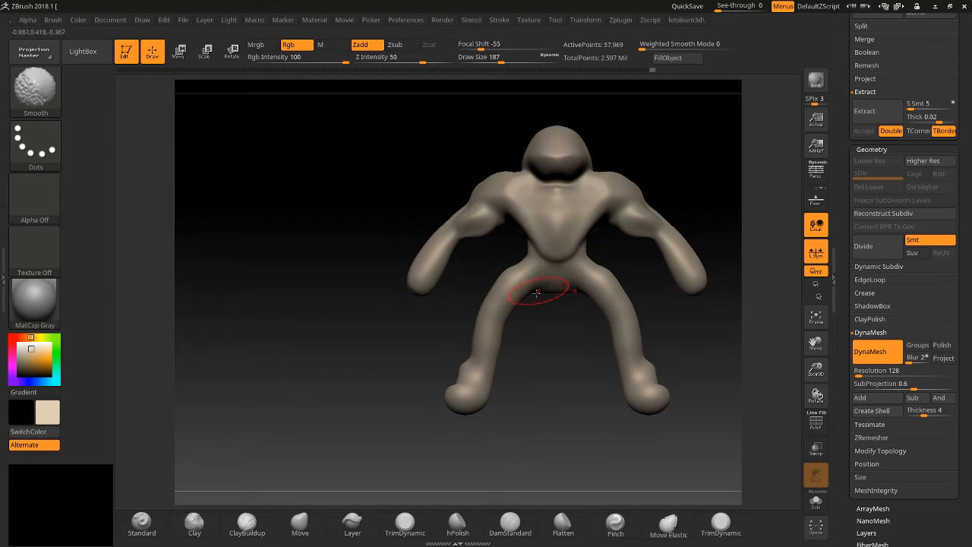
Build up the hips, upper thighs and belly with the Clay brush and smooth the crotch area.
mouse_move(611, 301)
mouse_down()
mouse_move(595, 280)
mouse_move(600, 310)
mouse_up()
drag(683, 334, 604, 312)
mouse_move(605, 278)
mouse_down()
mouse_move(617, 269)
mouse_move(609, 275)
mouse_move(612, 254)
mouse_move(604, 255)
mouse_up()
shift+drag(478, 323, 565, 300)
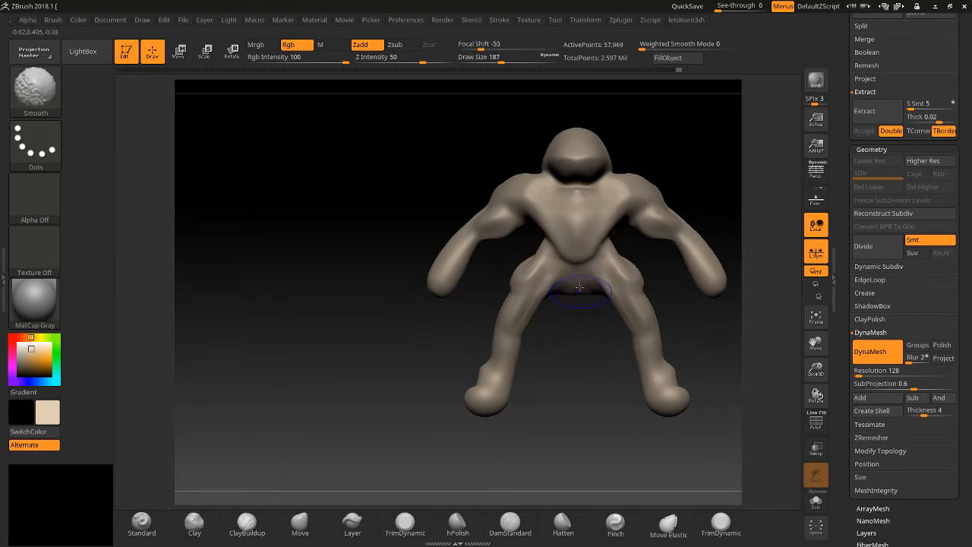
mouse_move(604, 244)
mouse_down()
mouse_move(574, 292)
mouse_move(557, 245)
mouse_move(572, 266)
mouse_up()
mouse_move(422, 354)
mouse_down()
mouse_move(455, 367)
mouse_move(476, 346)
mouse_up()
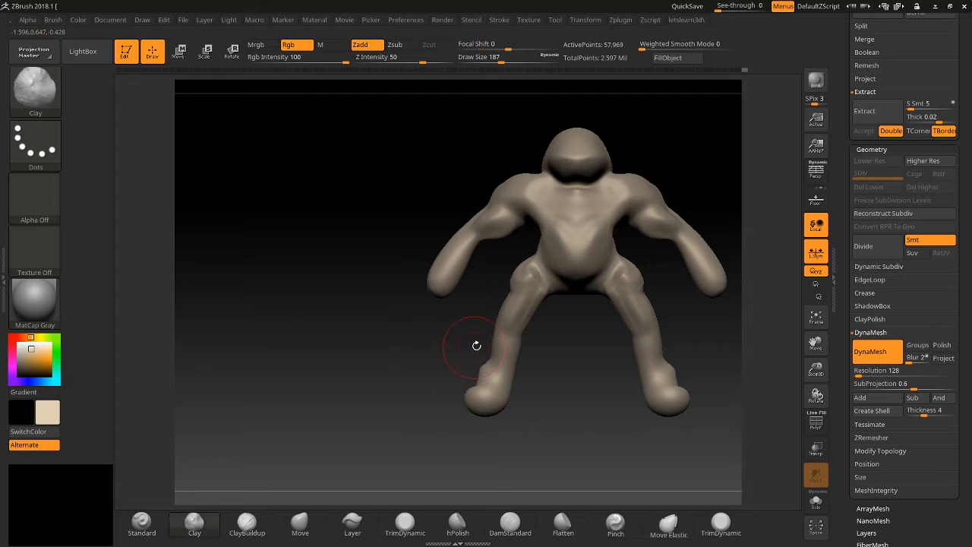
Shape the mirrored feet and add volume to the back, buttocks and outer arms with the Clay brush.
drag(487, 395, 473, 402)
drag(424, 376, 517, 369)
mouse_move(393, 281)
mouse_down()
mouse_move(365, 293)
mouse_move(395, 298)
mouse_move(343, 287)
mouse_move(332, 298)
mouse_move(348, 261)
mouse_move(327, 267)
mouse_move(336, 282)
mouse_up()
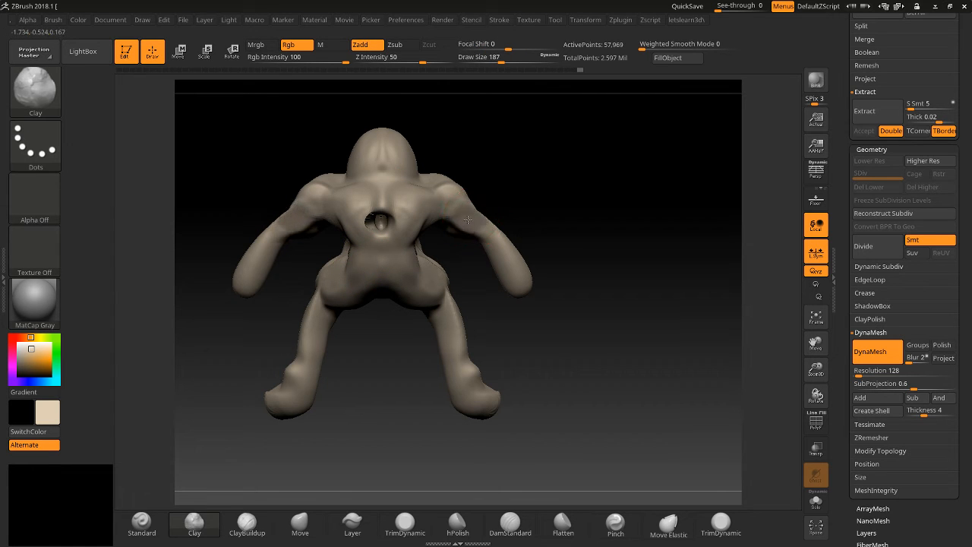
mouse_move(541, 199)
mouse_down()
mouse_move(499, 202)
mouse_move(689, 305)
mouse_up()
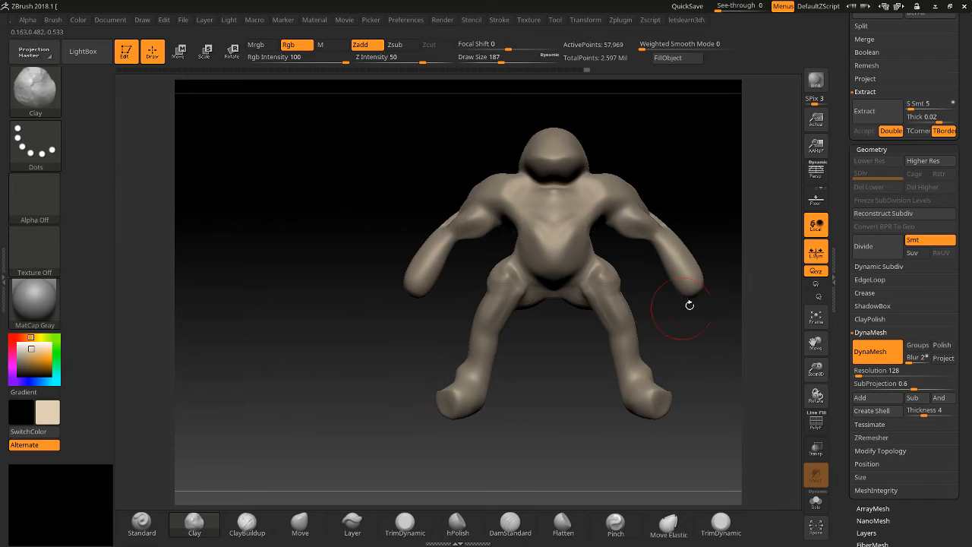
Examine the polygon distribution on the arm up close with PolyFrame temporarily shown.
alt+drag(792, 332, 754, 421)
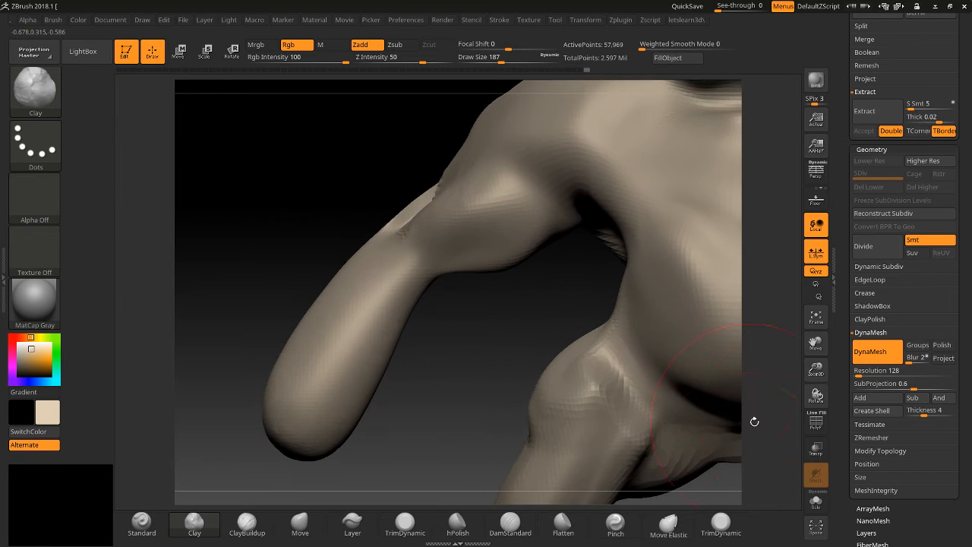
click(814, 424)
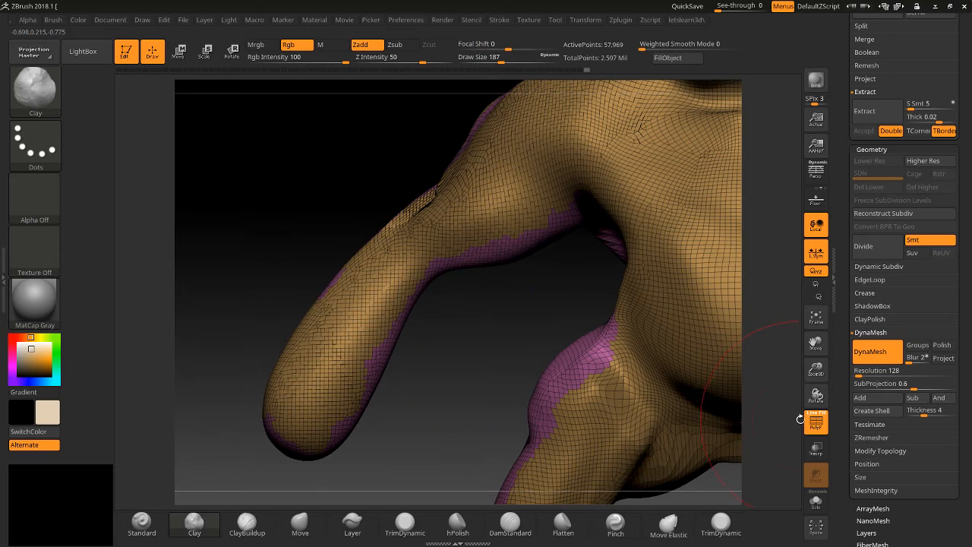
click(815, 424)
drag(815, 369, 764, 332)
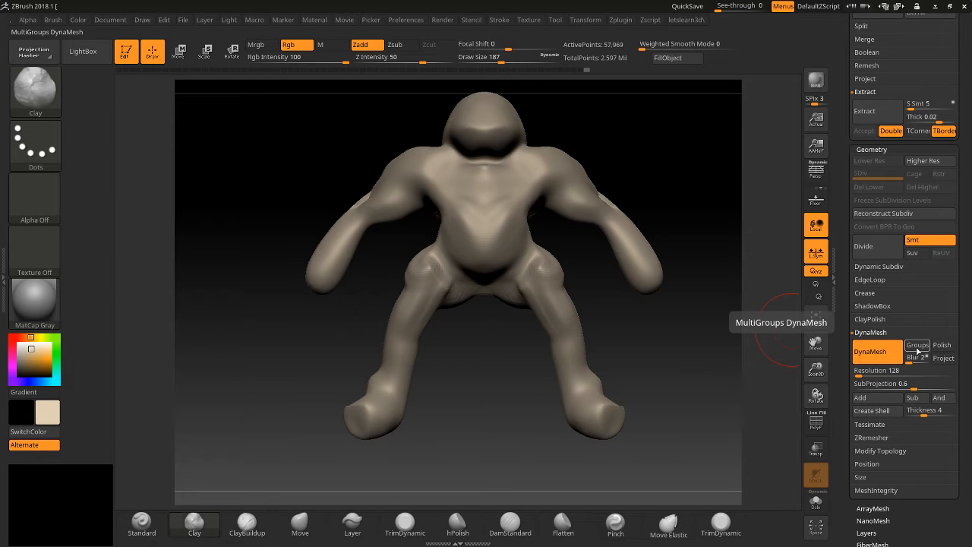
Enable the DynaMesh Groups option and update the DynaMesh with PolyFrame shown to check its polygroups.
key(ctrl)
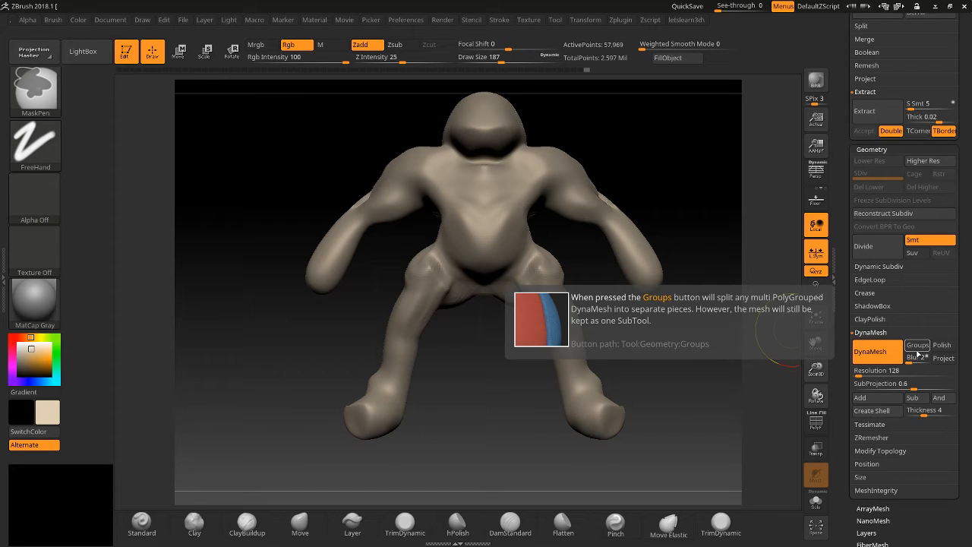
click(813, 425)
click(917, 345)
mouse_move(690, 219)
ctrl+mouse_down()
mouse_move(689, 326)
mouse_move(707, 325)
ctrl+mouse_up()
ctrl+drag(725, 432, 722, 429)
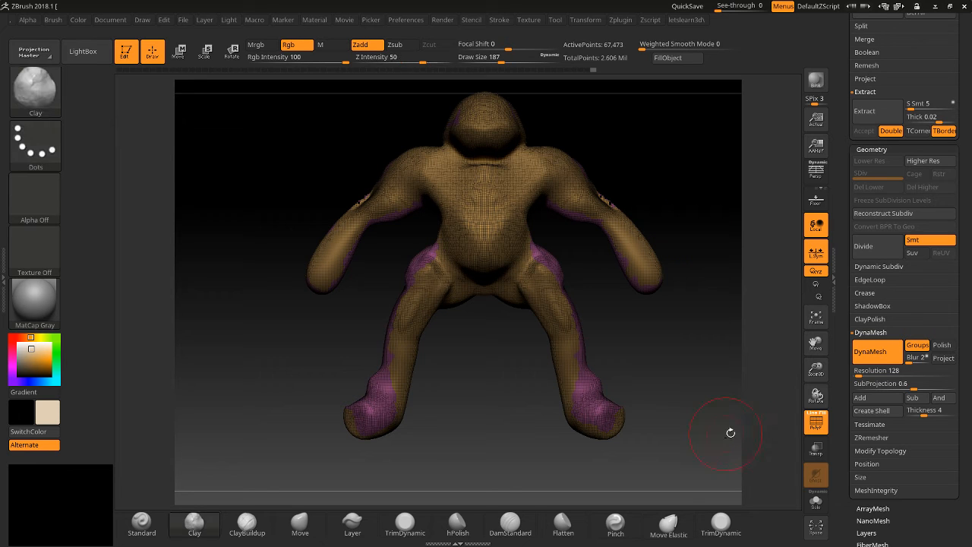
click(824, 430)
Check the figure's entry in the SubTool list and the DynaMesh Blur setting.
click(838, 166)
drag(847, 164, 837, 304)
drag(838, 297, 839, 264)
mouse_move(780, 357)
mouse_down()
mouse_move(742, 363)
mouse_move(767, 358)
mouse_up()
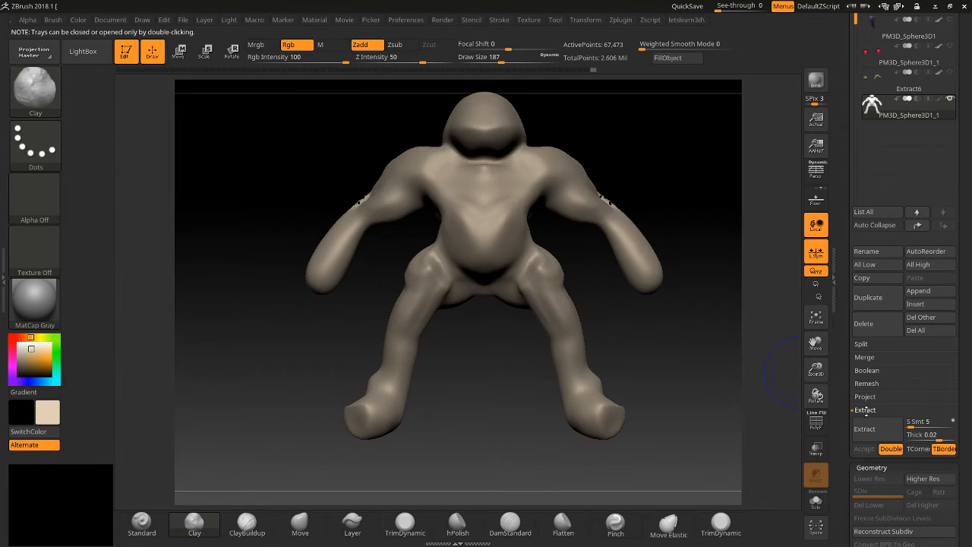
drag(847, 424, 860, 317)
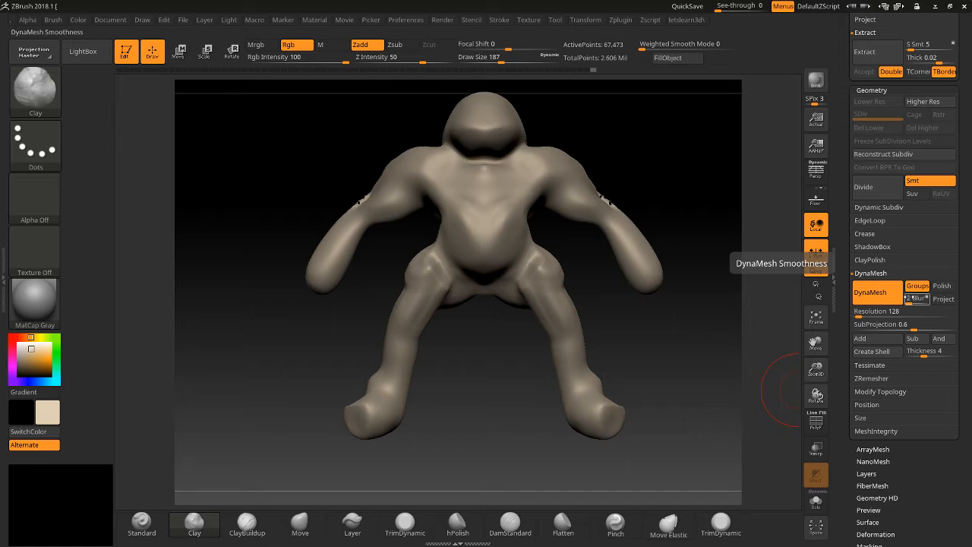
Update the figure's DynaMesh with Blur at 100, trying resolutions of 128 and 96 and checking its wireframe.
drag(925, 297, 921, 298)
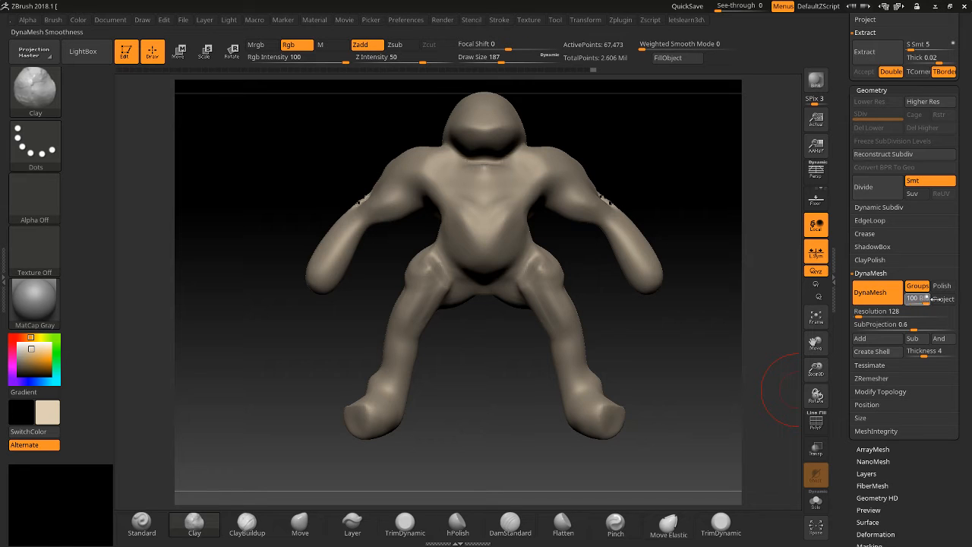
ctrl+drag(716, 287, 732, 451)
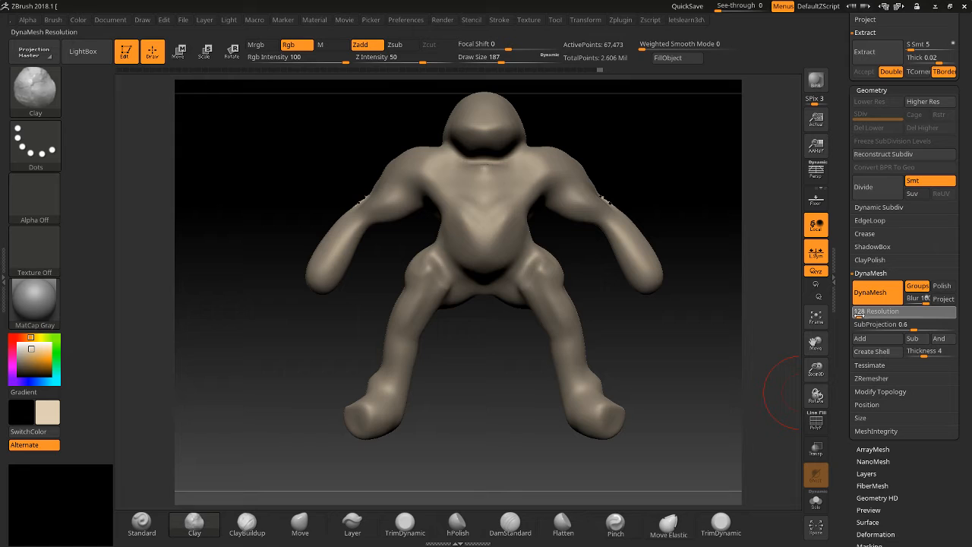
ctrl+drag(716, 321, 713, 469)
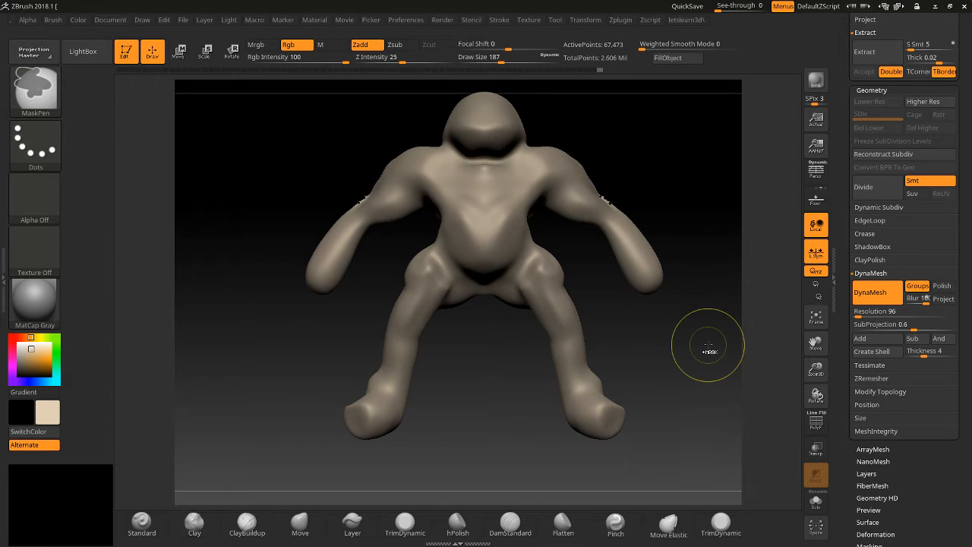
ctrl+click(707, 343)
ctrl+click(708, 344)
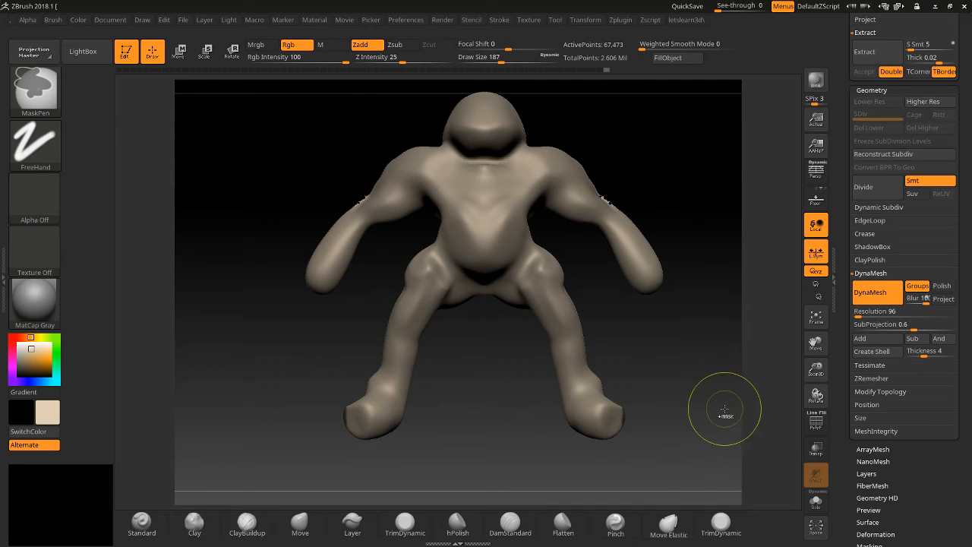
click(816, 422)
click(815, 422)
Update the figure's DynaMesh at a resolution of 16 with the Groups option off.
click(856, 311)
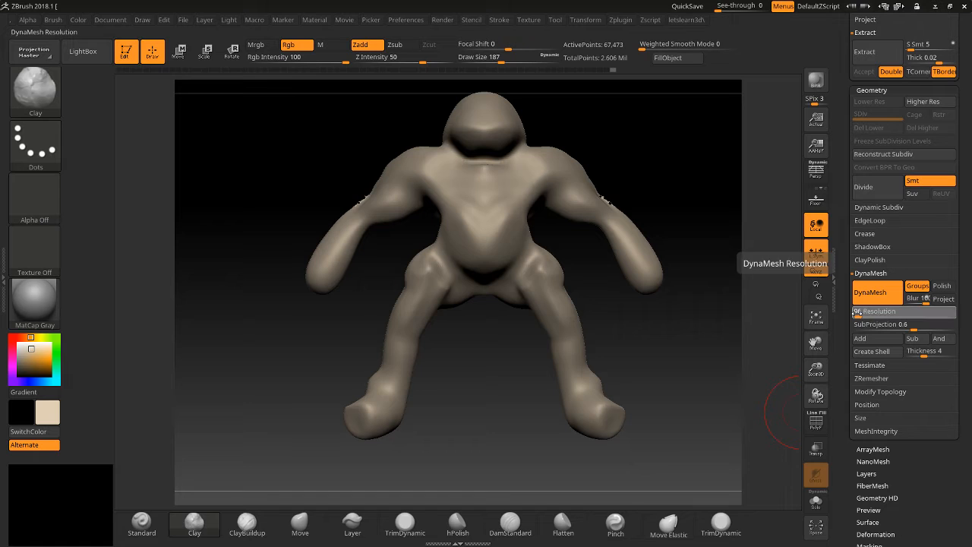
text(8)
ctrl+drag(742, 303, 682, 424)
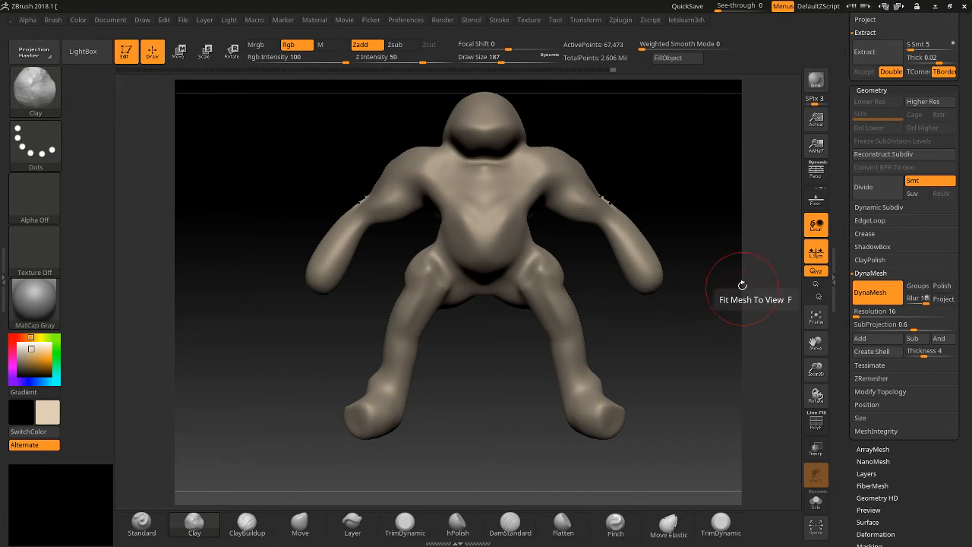
mouse_move(733, 226)
ctrl+mouse_down()
mouse_move(694, 358)
mouse_move(695, 397)
ctrl+mouse_up()
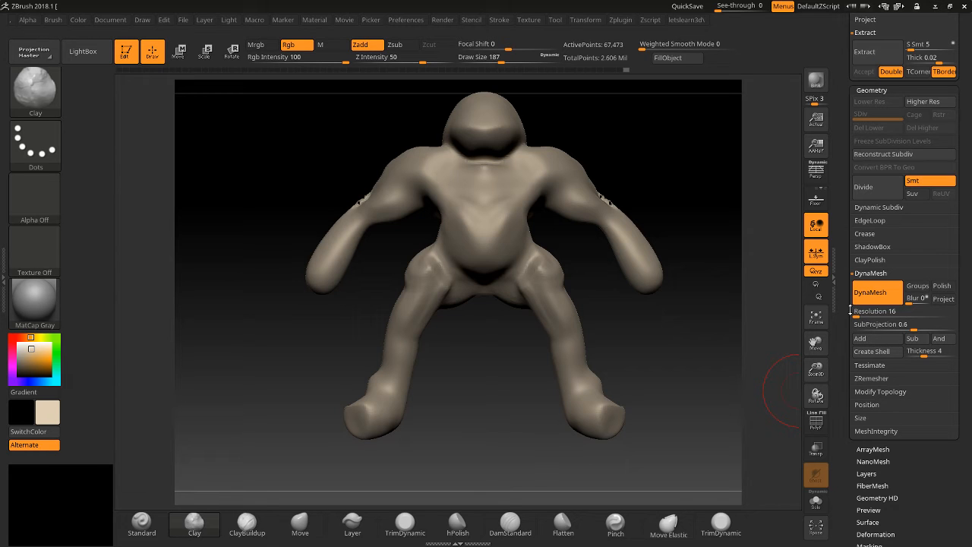
Lower the DynaMesh resolution to 8 with Blur at 100, update the mesh and inspect it from the side.
click(875, 312)
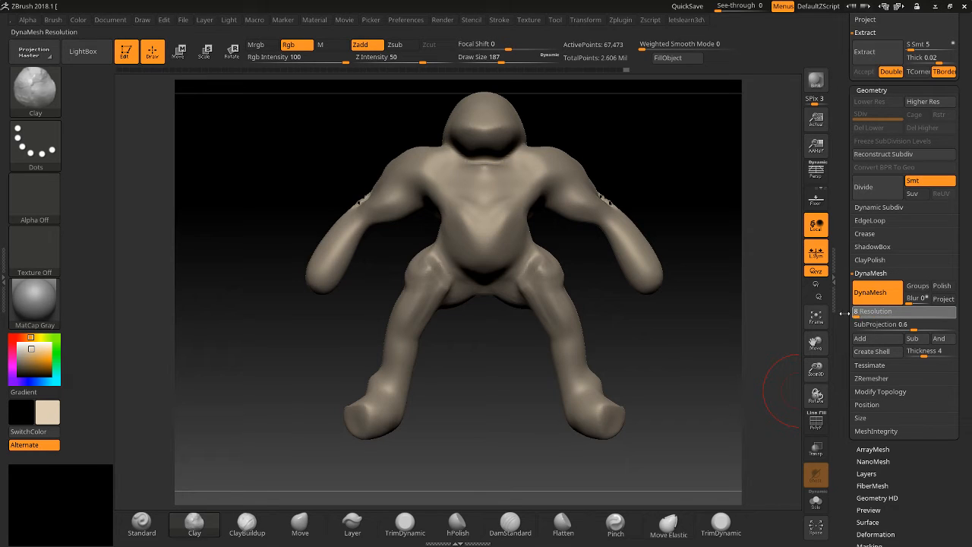
drag(908, 297, 922, 298)
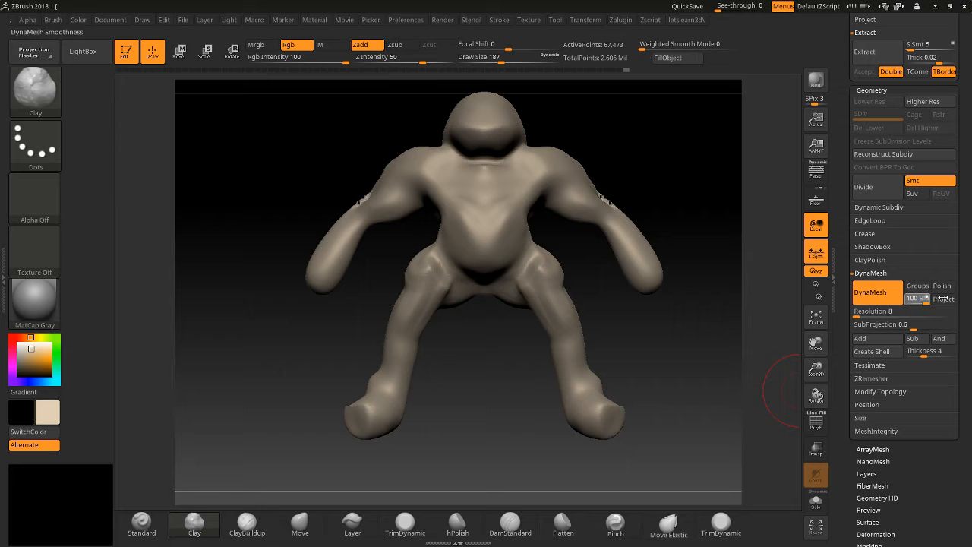
ctrl+click(705, 297)
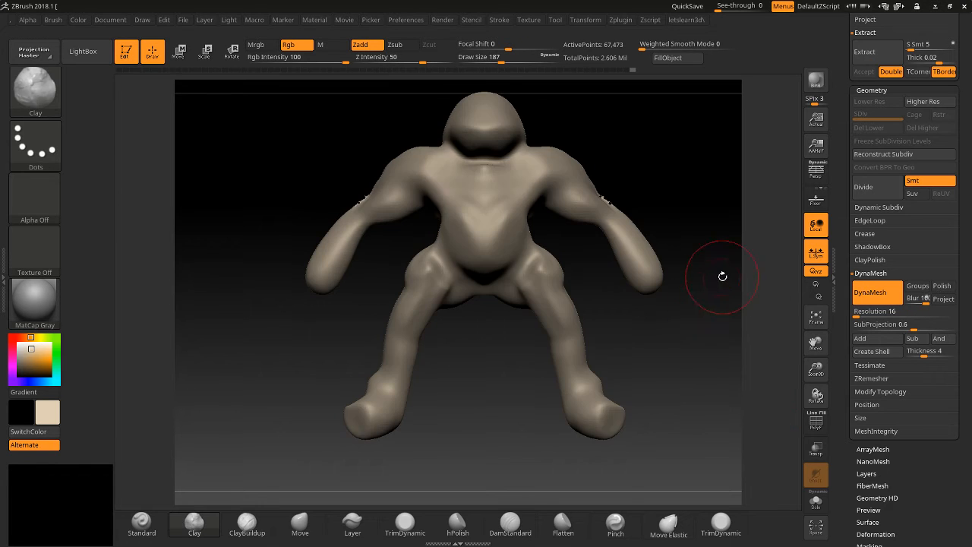
drag(722, 276, 685, 272)
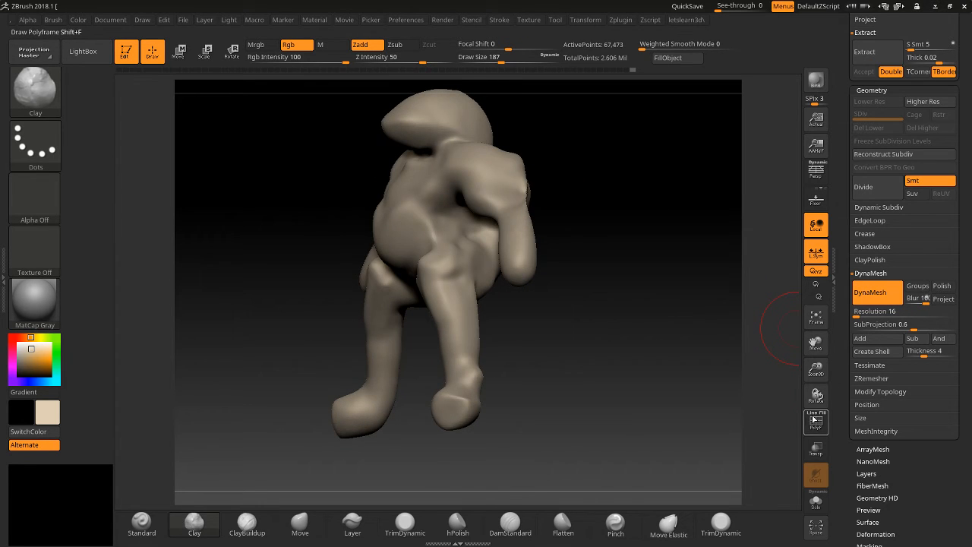
click(814, 419)
click(813, 419)
drag(676, 405, 684, 406)
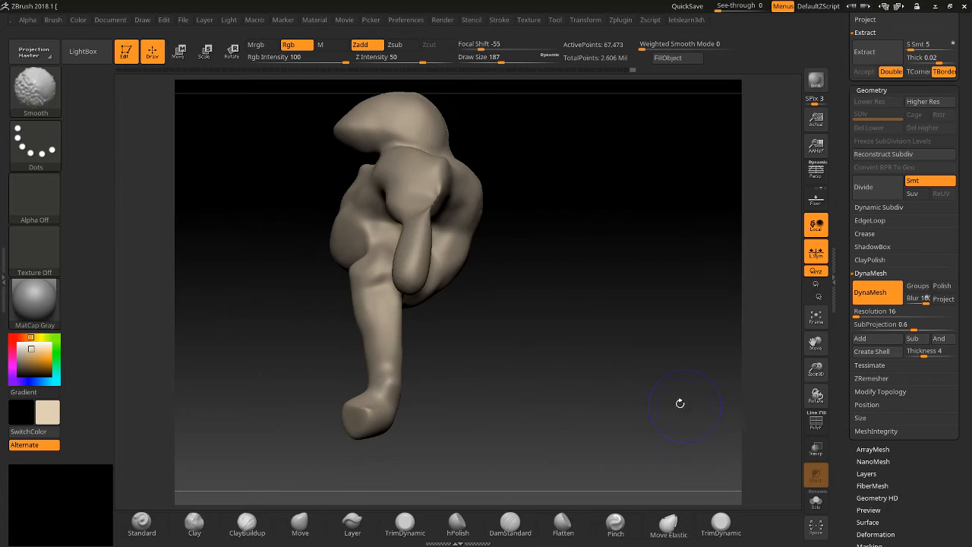
Try smoothing the figure's leg and updating the DynaMesh, and step back in the undo history.
shift+drag(368, 340, 373, 354)
drag(608, 406, 665, 388)
drag(818, 367, 877, 352)
ctrl+click(744, 334)
ctrl+click(745, 337)
mouse_move(633, 69)
mouse_down()
mouse_move(191, 89)
mouse_move(339, 108)
mouse_move(258, 93)
mouse_move(604, 121)
mouse_move(570, 123)
mouse_up()
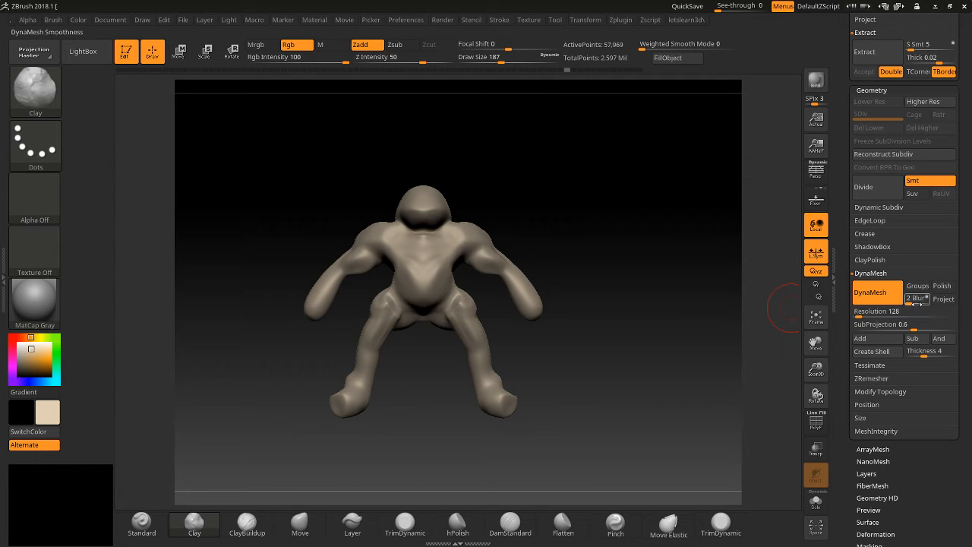
Update the figure's DynaMesh with Blur at 100 at a resolution of 128 and again at 32.
click(921, 298)
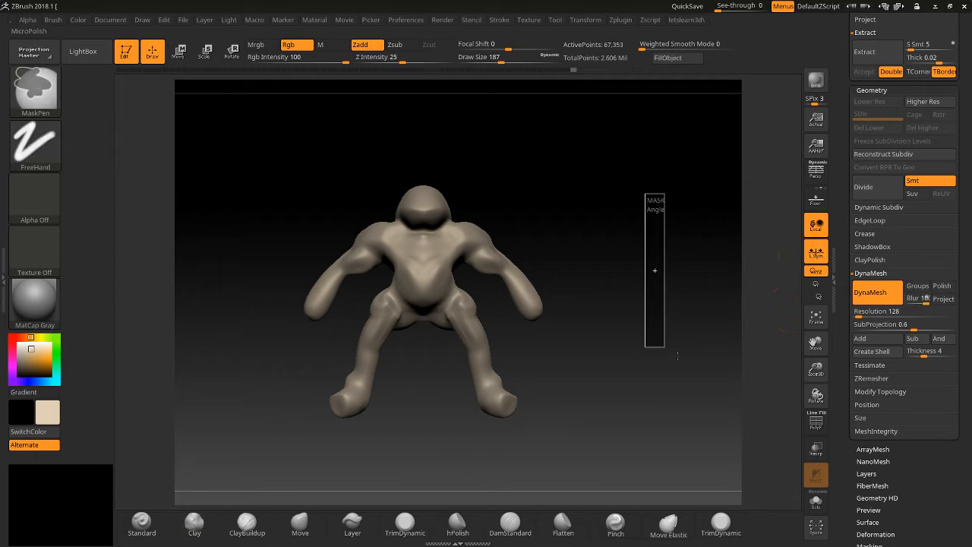
drag(815, 370, 831, 390)
click(856, 314)
ctrl+drag(701, 198, 646, 344)
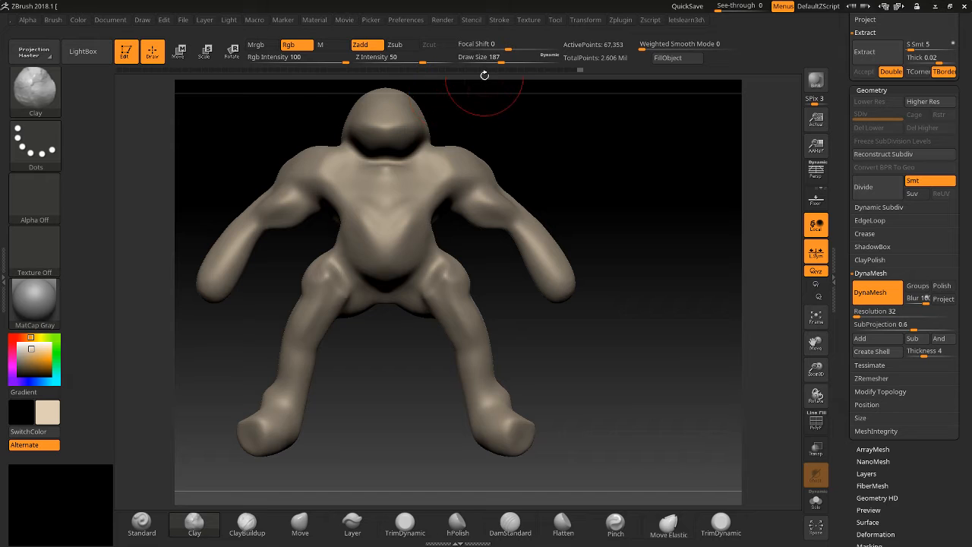
Rewind the undo history to the early block with the hole and try DynaMesh resolutions of 696 and 8 with Blur 100.
mouse_move(483, 70)
mouse_down()
mouse_move(285, 73)
mouse_move(194, 110)
mouse_move(212, 109)
mouse_up()
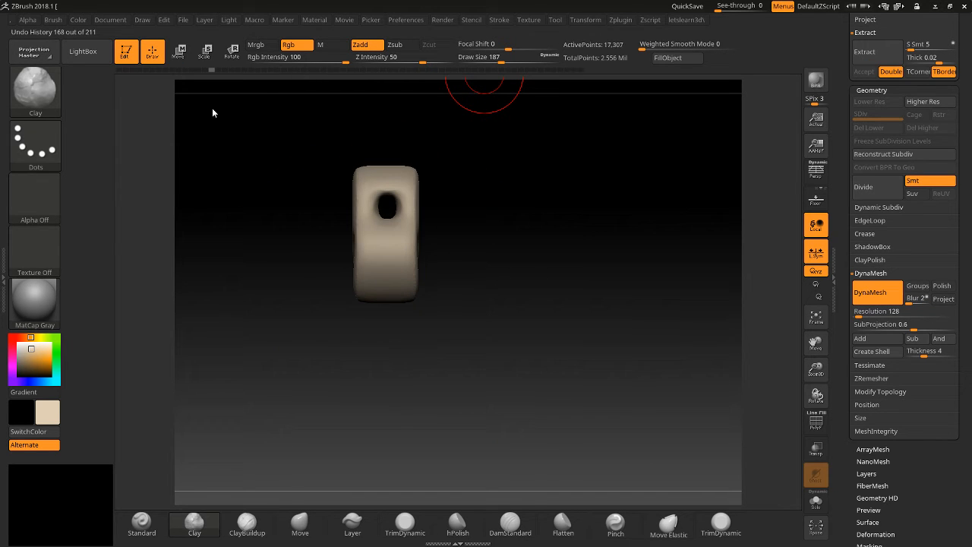
mouse_move(612, 288)
mouse_down()
mouse_move(594, 288)
mouse_move(605, 282)
mouse_move(612, 426)
mouse_up()
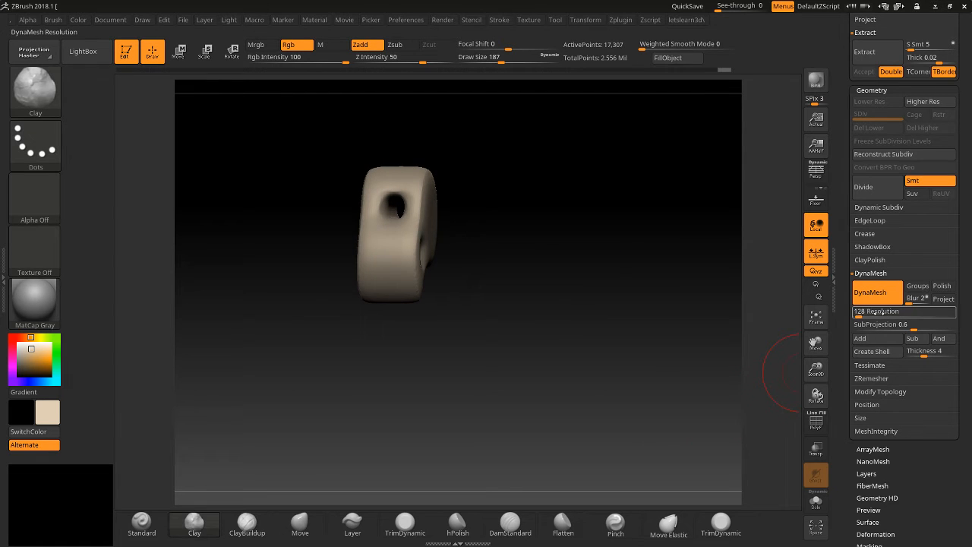
click(881, 312)
click(874, 311)
click(927, 298)
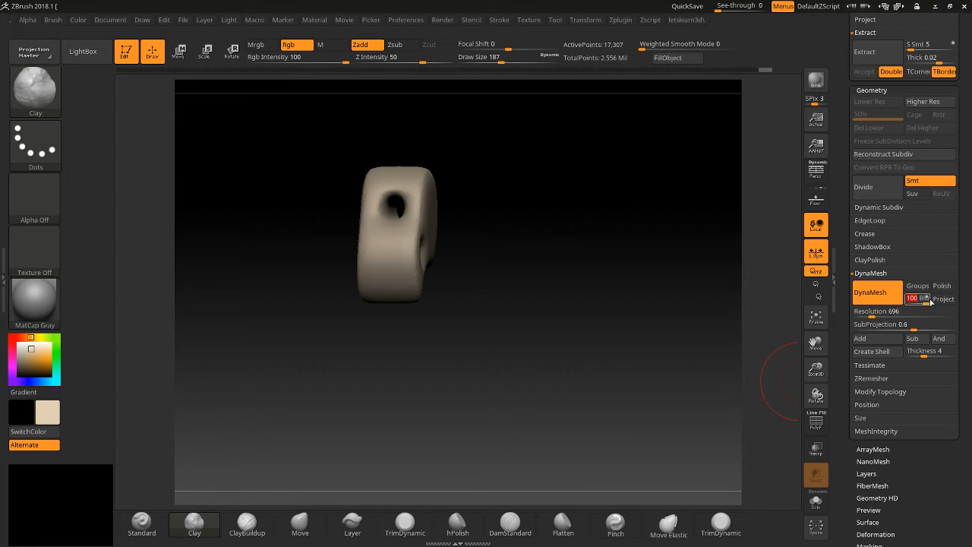
drag(872, 312, 849, 307)
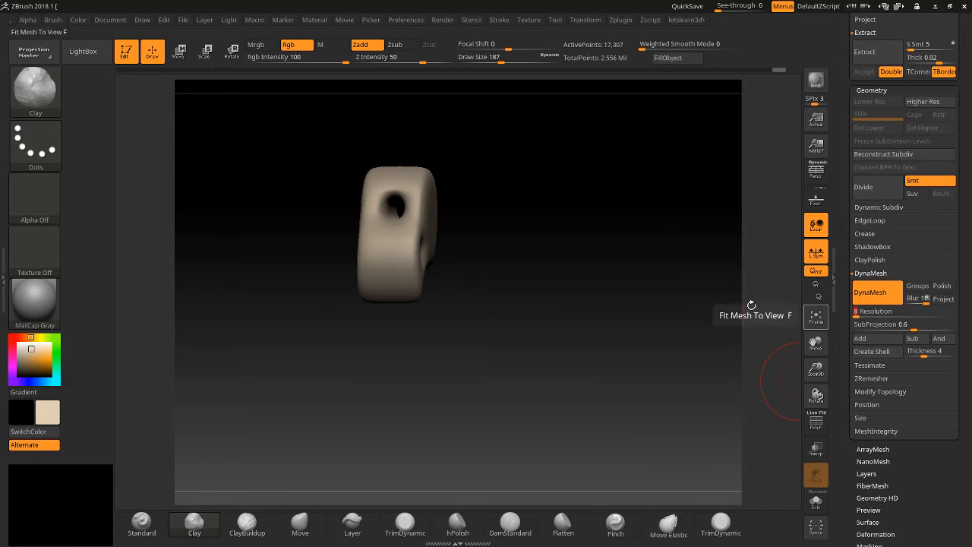
mouse_move(593, 354)
mouse_down()
mouse_move(661, 321)
mouse_move(720, 325)
mouse_up()
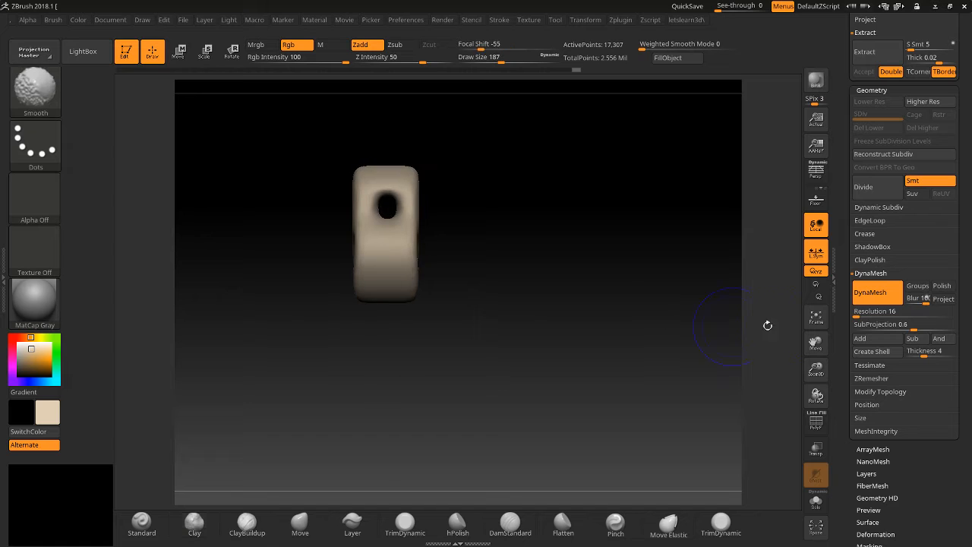
Turn off DynaMesh on the block with the hole and delete its subtool.
click(878, 300)
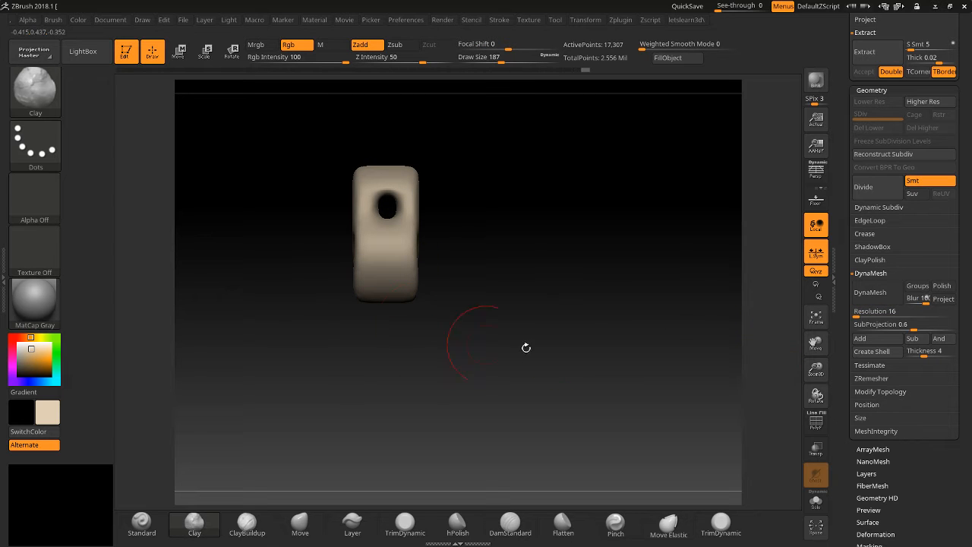
drag(838, 53, 829, 180)
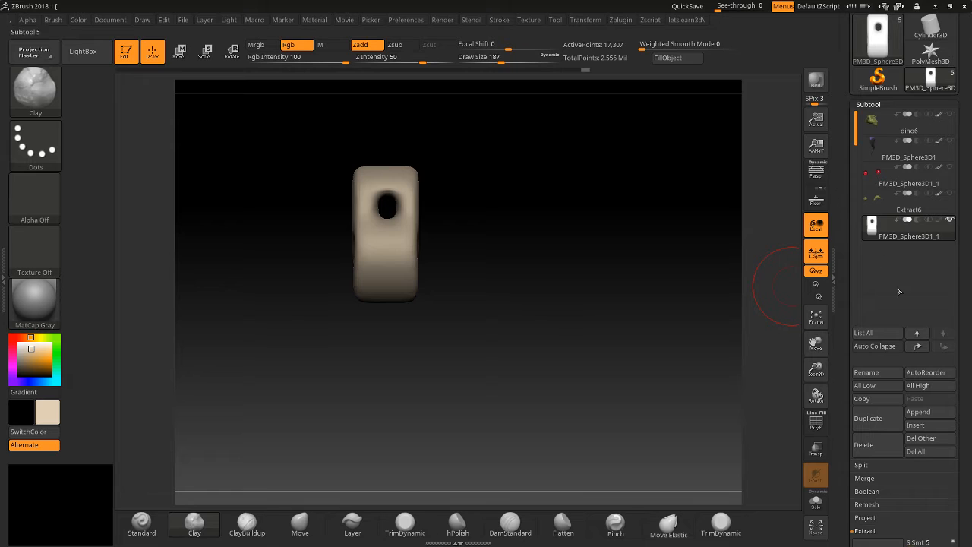
click(898, 449)
click(777, 477)
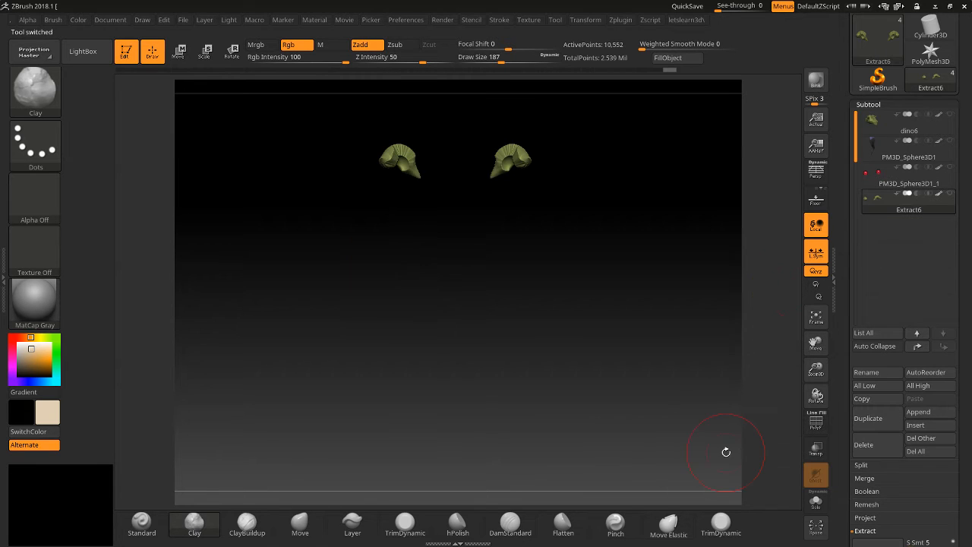
Append a Sphere3D as a new subtool, make it active and show its PolyFrame.
click(919, 412)
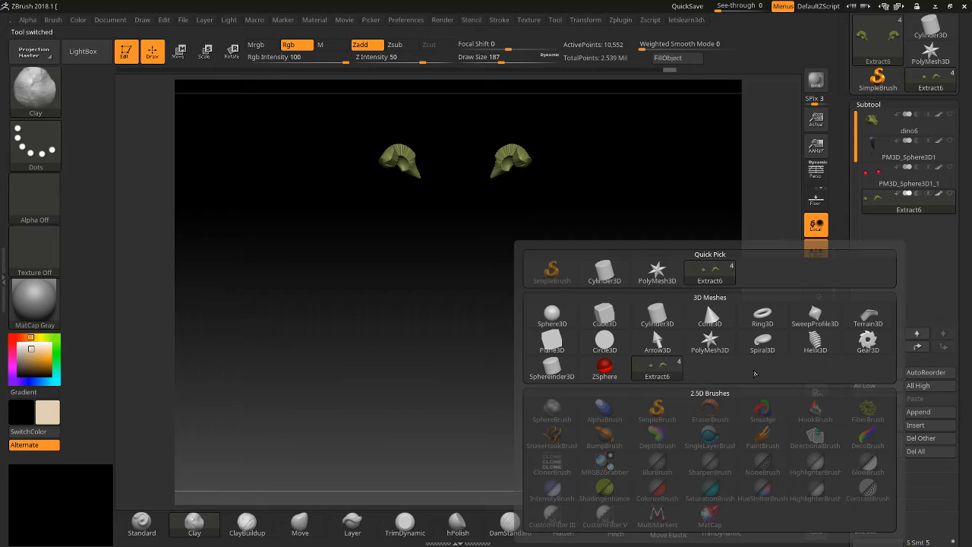
mouse_move(562, 313)
click(560, 314)
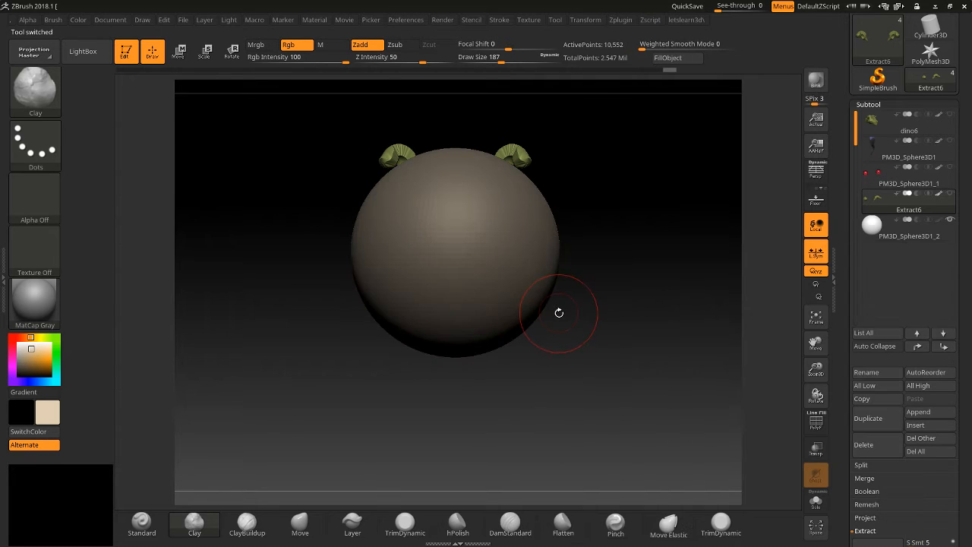
click(877, 240)
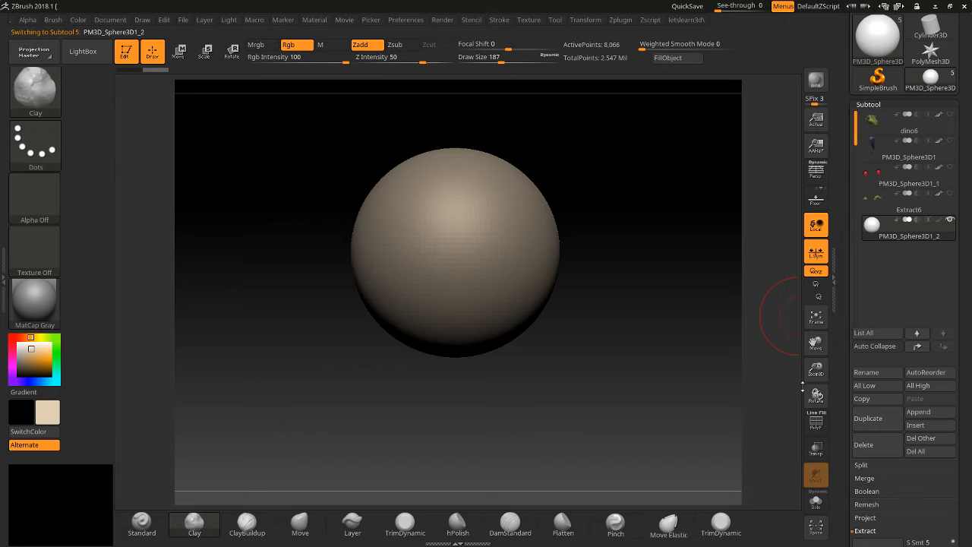
scroll(854, 395, down, 5)
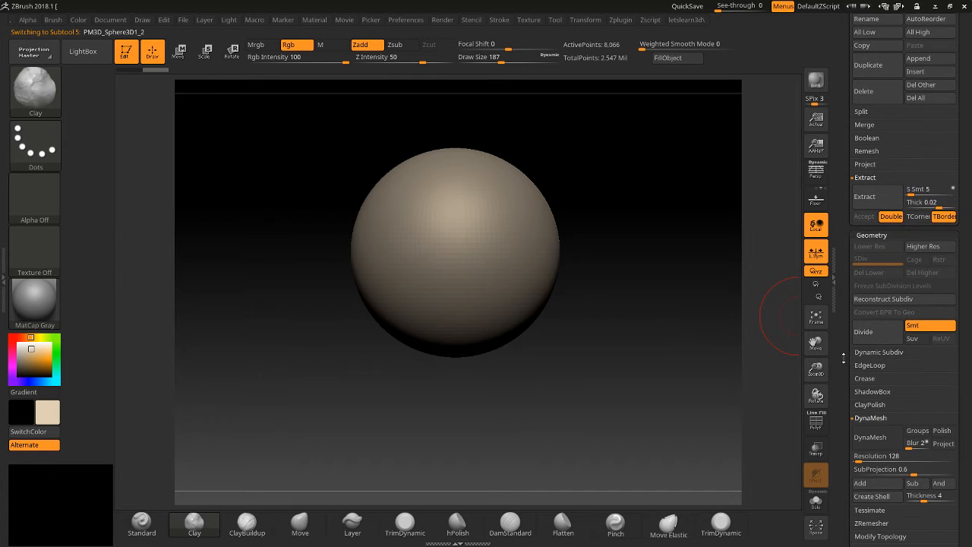
mouse_move(817, 395)
mouse_down()
mouse_move(815, 418)
mouse_move(815, 346)
mouse_up()
click(814, 425)
drag(714, 353, 712, 330)
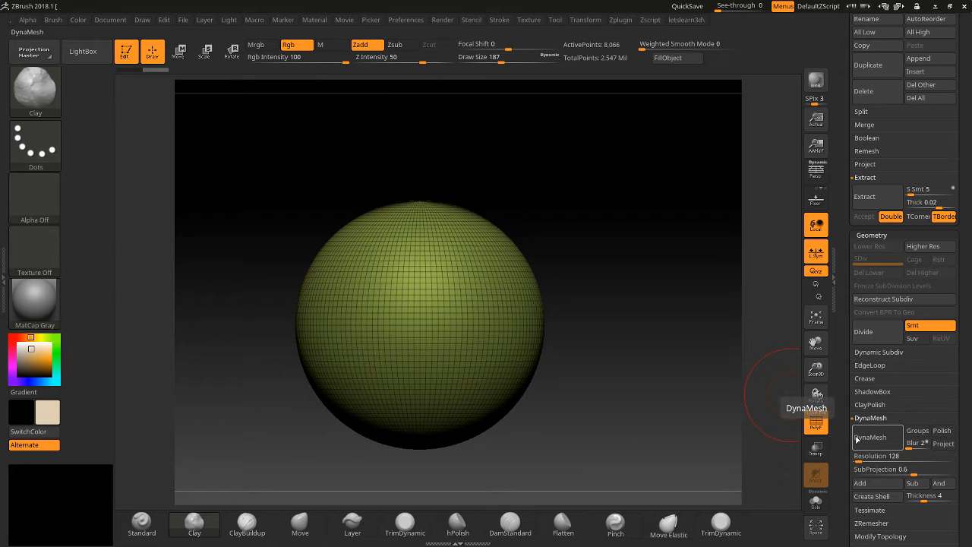
Apply DynaMesh to the sphere at resolution 72 with Blur 100 and examine the wireframe up close.
key(Return)
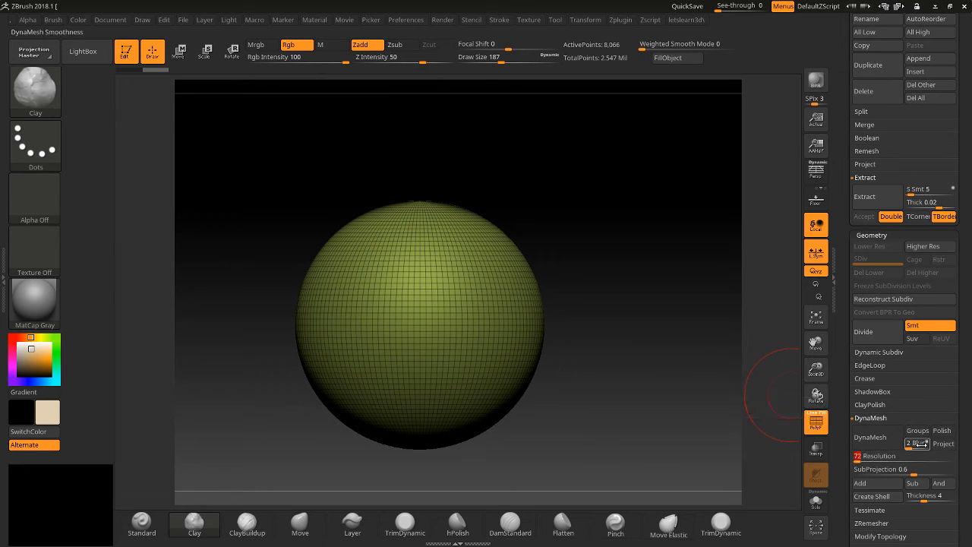
click(877, 438)
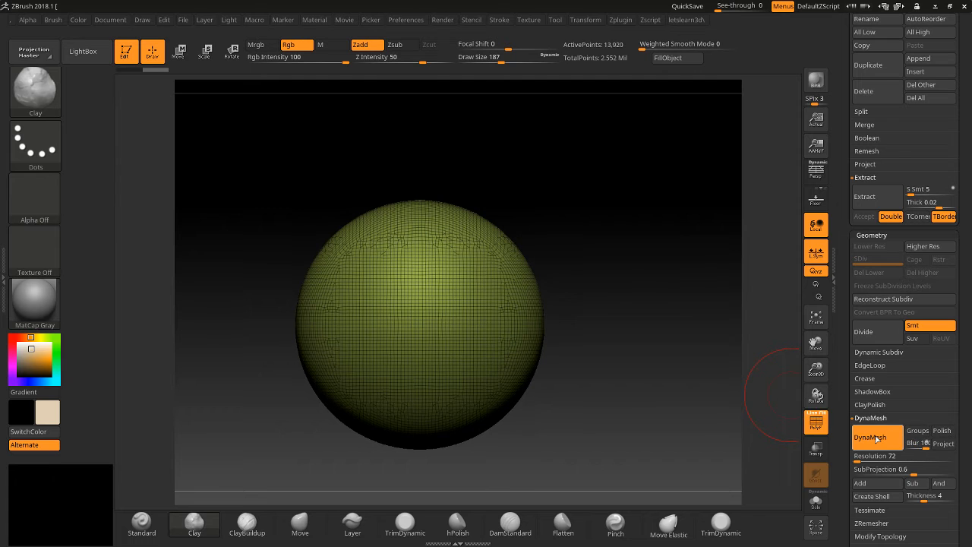
drag(816, 377, 733, 417)
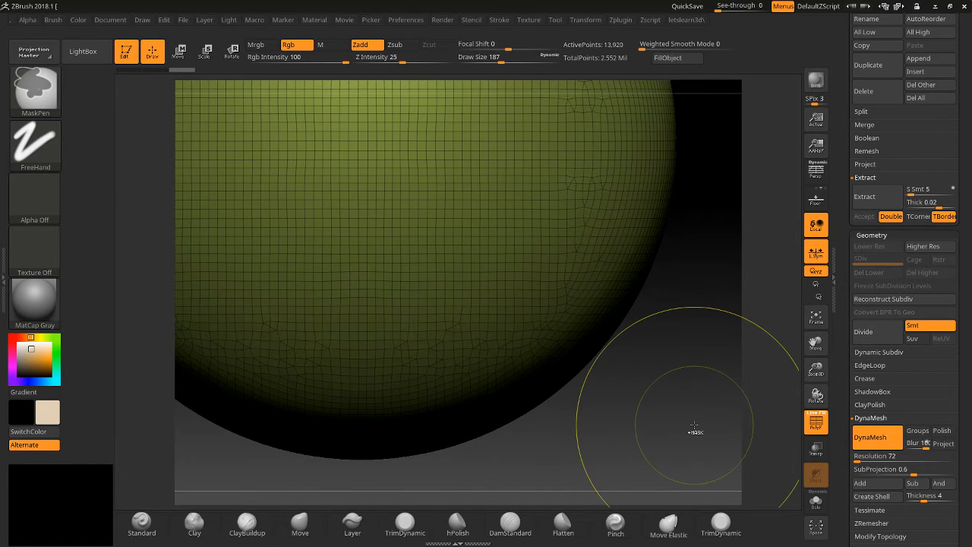
Undo the sphere's DynaMesh and reapply it at resolution 128 with Blur 100.
key(ctrl+z)
text(128)
drag(914, 446, 935, 447)
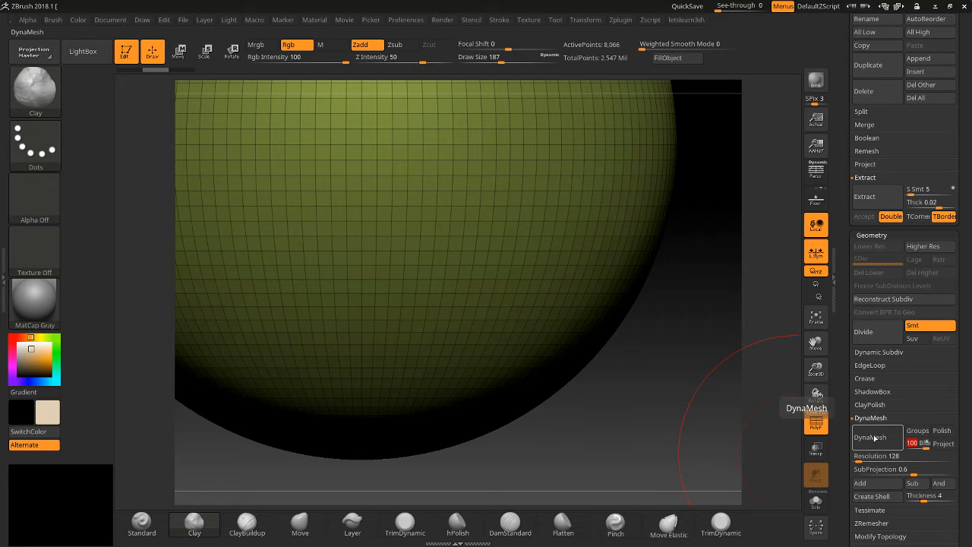
click(874, 437)
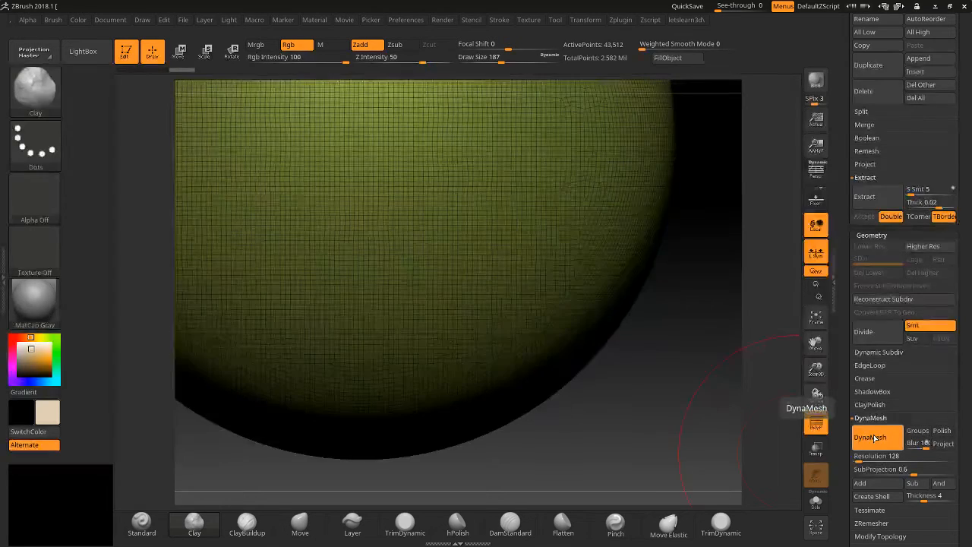
Undo the blurred DynaMesh and reapply it to the sphere at resolution 128 with Blur 2.
key(ctrl+z)
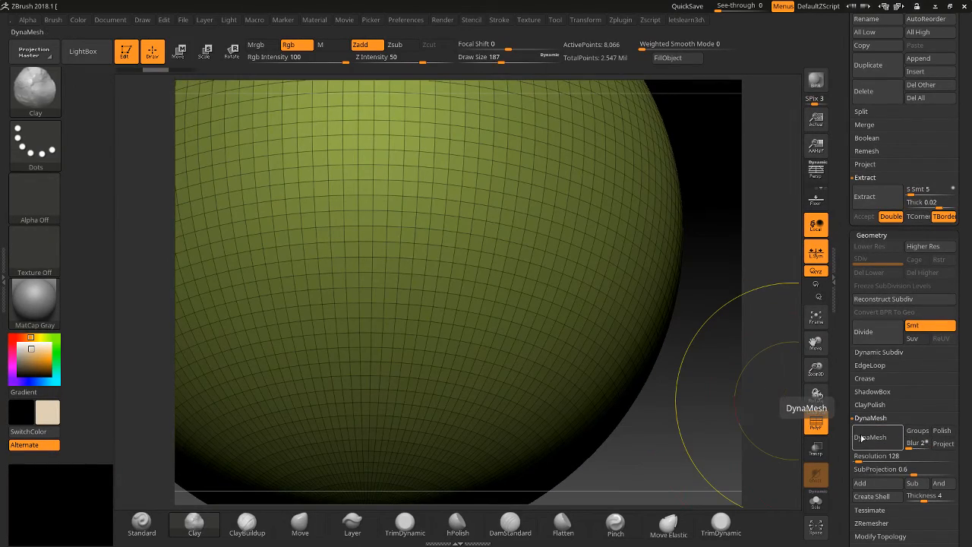
click(861, 437)
mouse_move(799, 433)
mouse_down()
mouse_move(785, 419)
mouse_move(797, 424)
mouse_up()
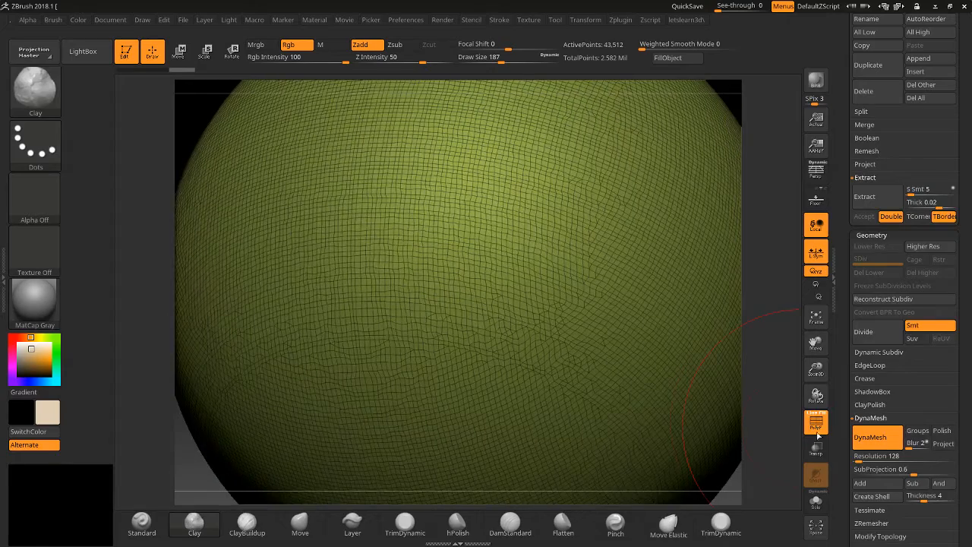
Undo the sphere's DynaMesh and reapply it at resolution 128 with Blur 100 and Project enabled, examining the wireframe up close.
key(ctrl+z)
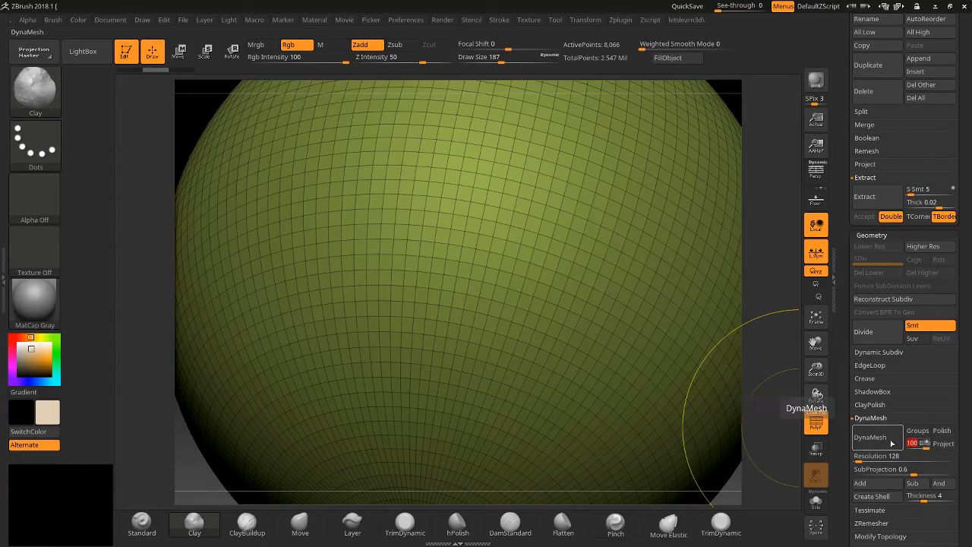
click(890, 440)
key(ctrl+z)
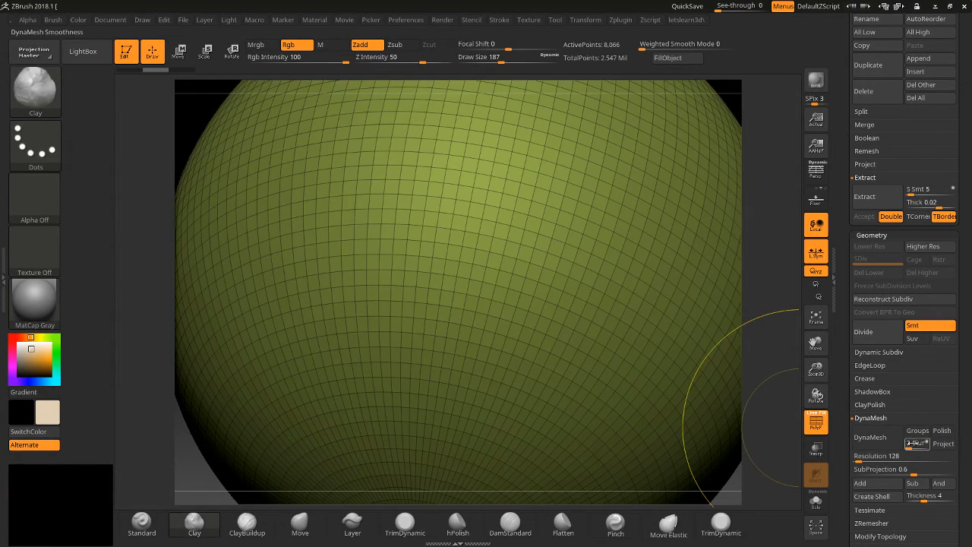
key(ctrl)
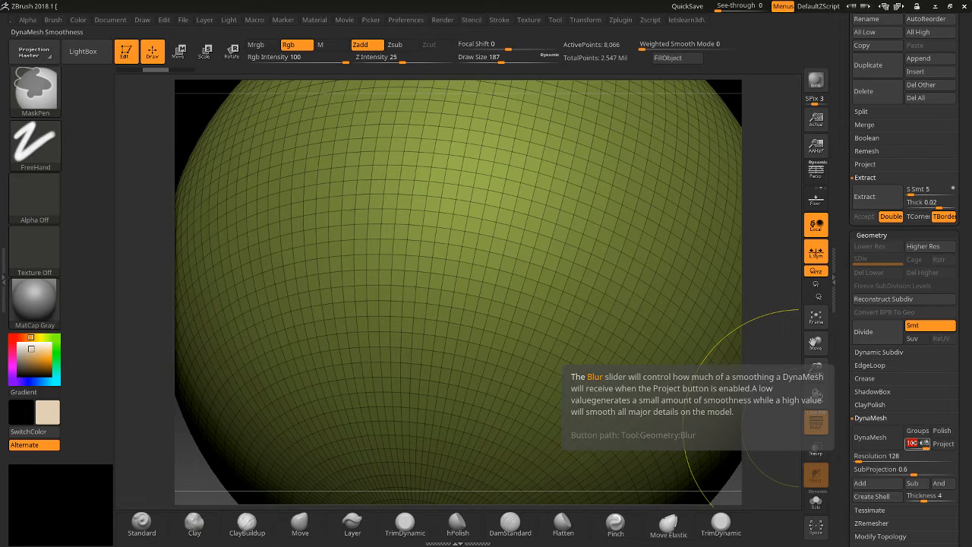
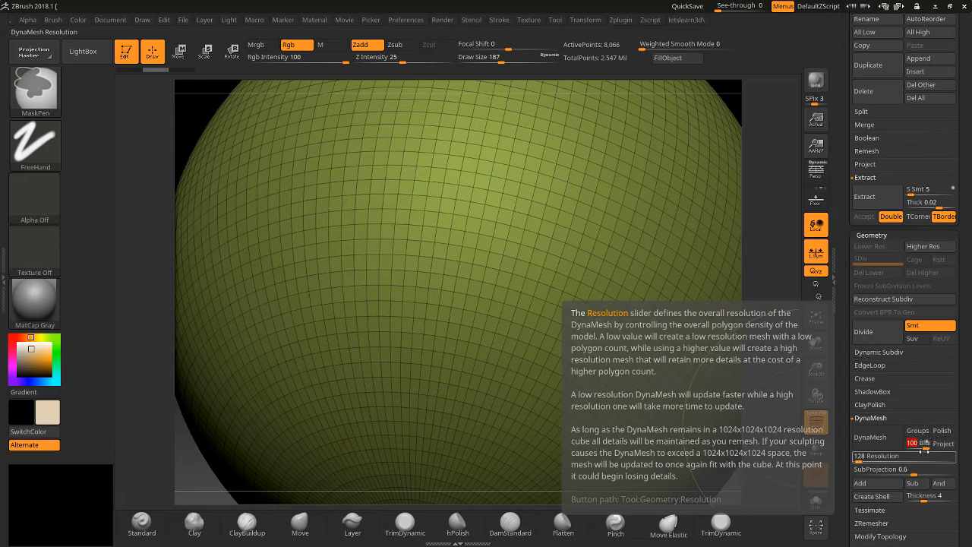
click(949, 444)
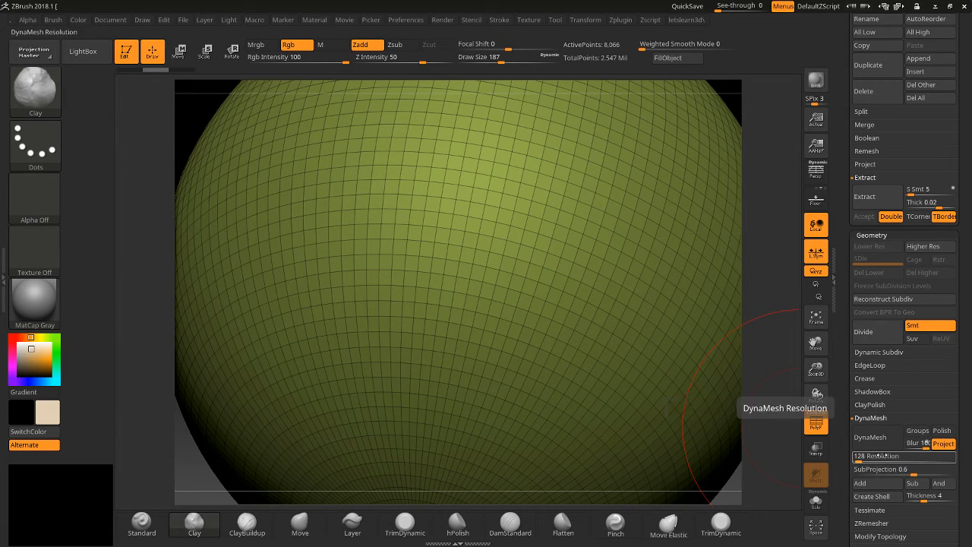
mouse_move(809, 372)
mouse_down()
mouse_move(796, 314)
mouse_move(796, 324)
mouse_up()
shift+drag(699, 438, 695, 398)
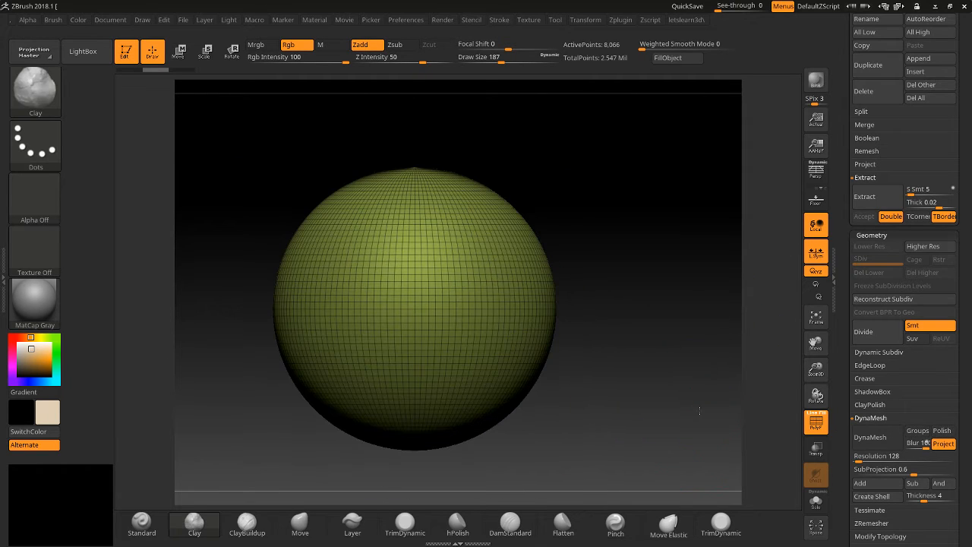
click(877, 443)
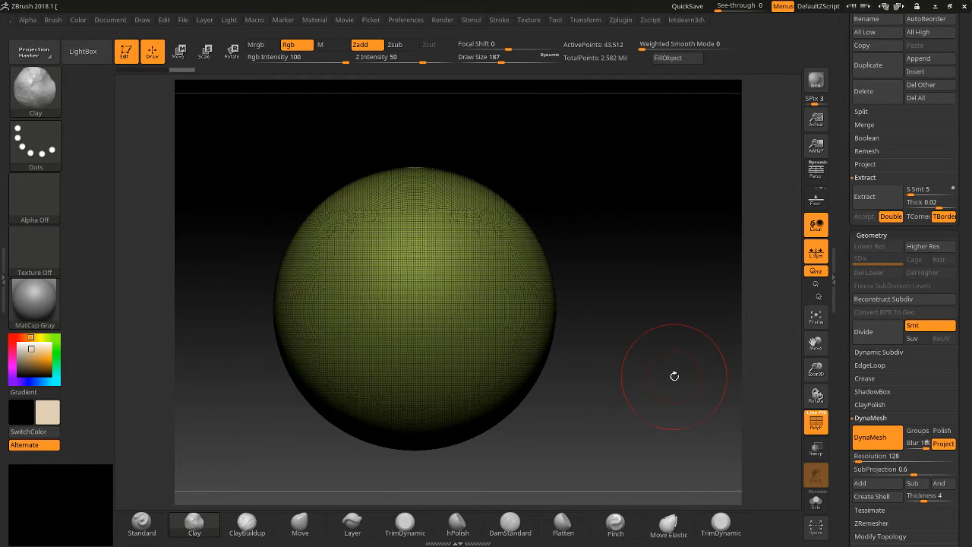
drag(818, 373, 719, 397)
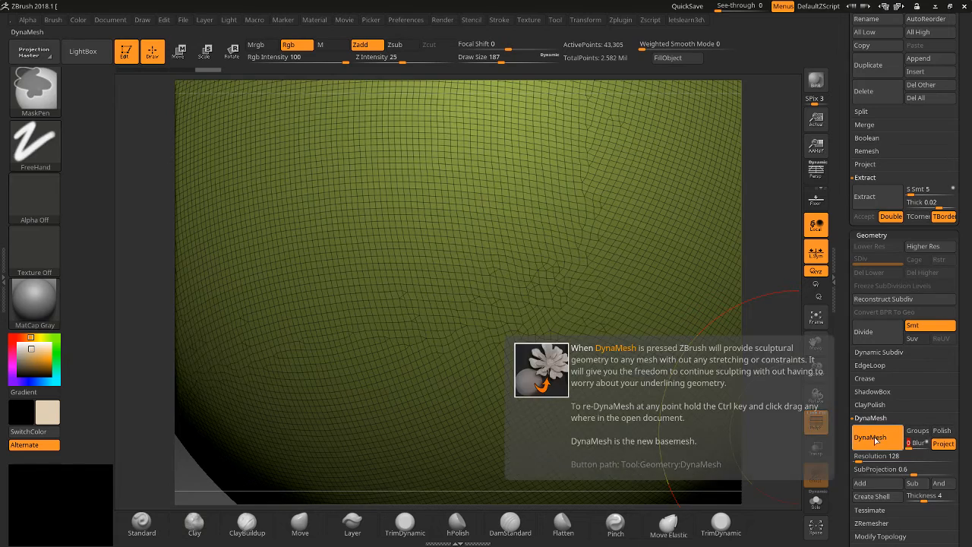
Undo the projected DynaMesh and reapply it to the sphere at resolution 128 with Blur 2, keeping Project enabled.
key(ctrl+z)
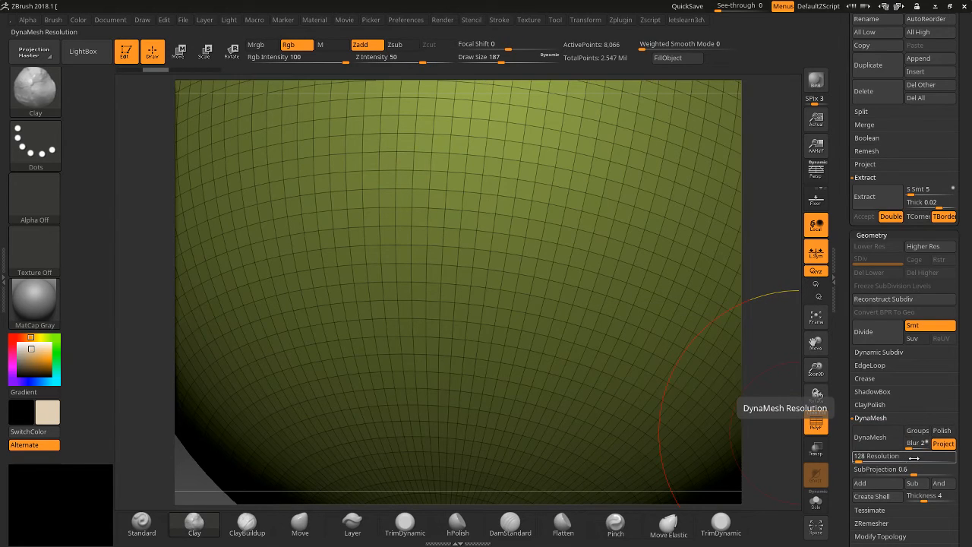
drag(820, 375, 759, 460)
click(878, 441)
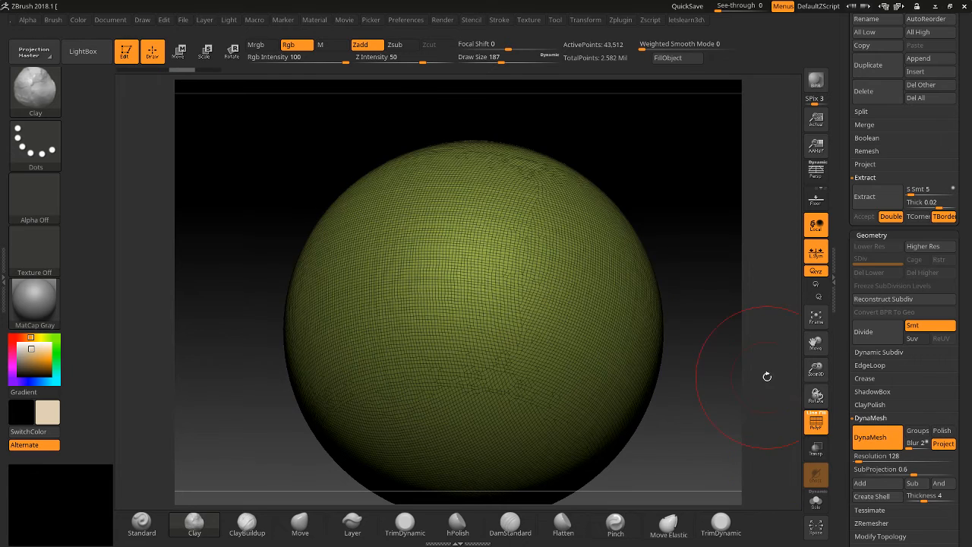
shift+drag(765, 375, 768, 392)
Disable Project, hide the PolyFrame and re-DynaMesh the sphere with Polish enabled, briefly checking its wireframe.
click(946, 445)
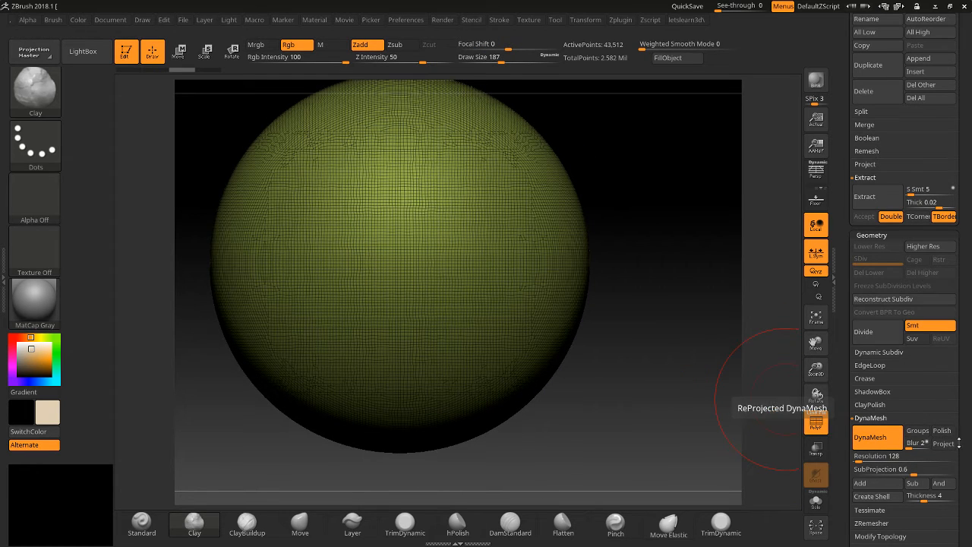
click(815, 426)
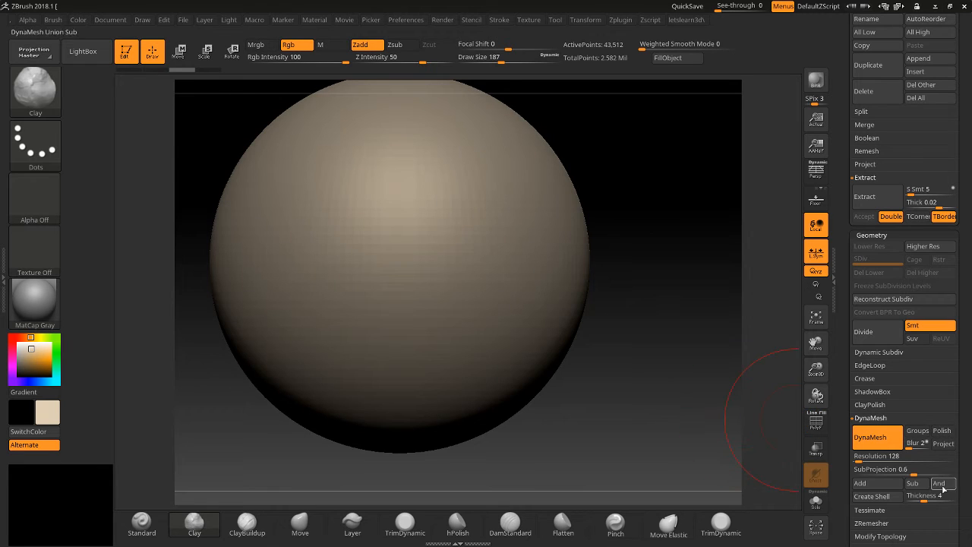
click(942, 431)
key(ctrl)
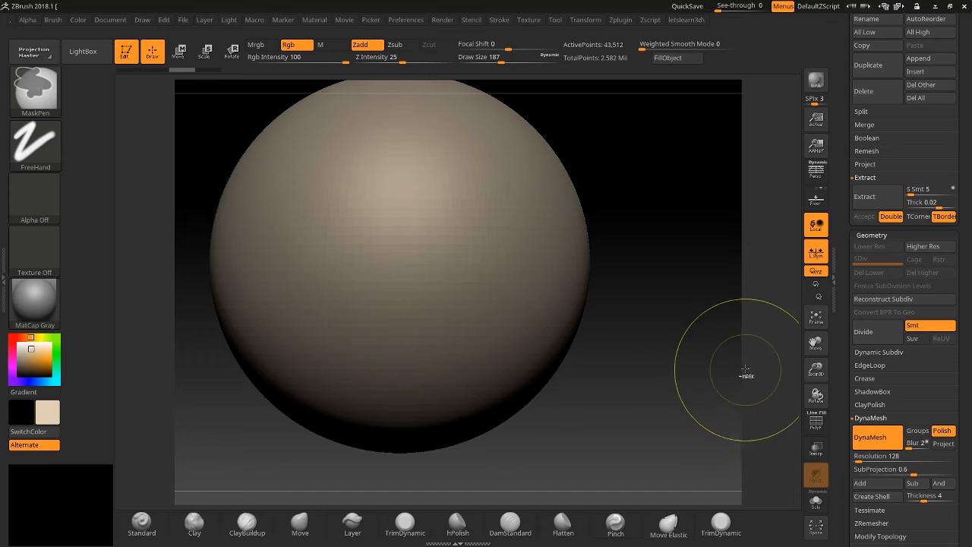
ctrl+drag(620, 303, 640, 501)
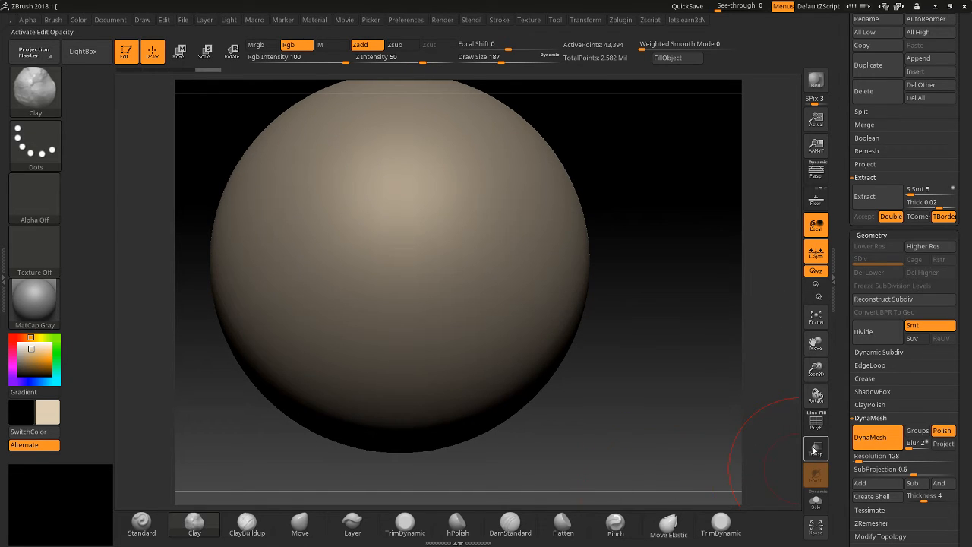
click(817, 430)
click(817, 429)
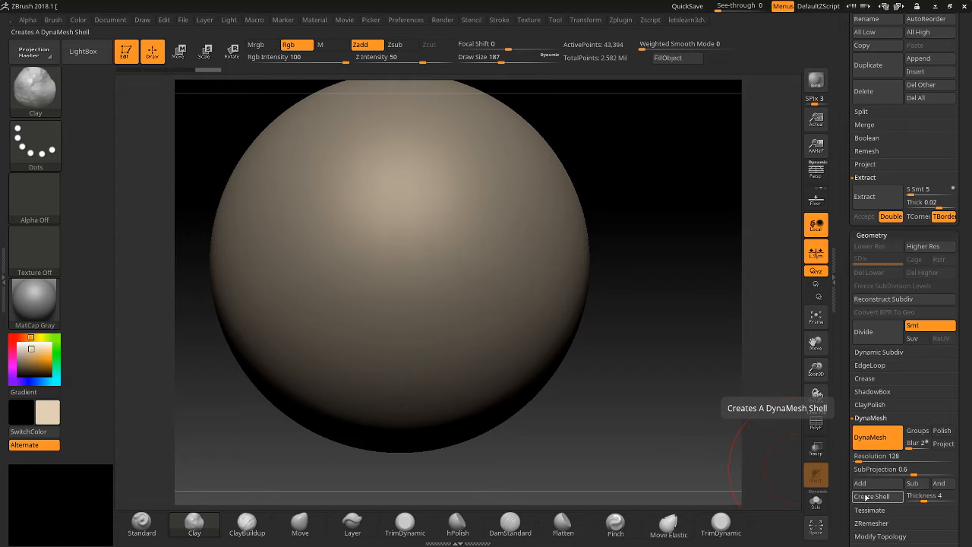
Append a Cube3D as a new subtool and make it the active one.
drag(895, 498, 894, 405)
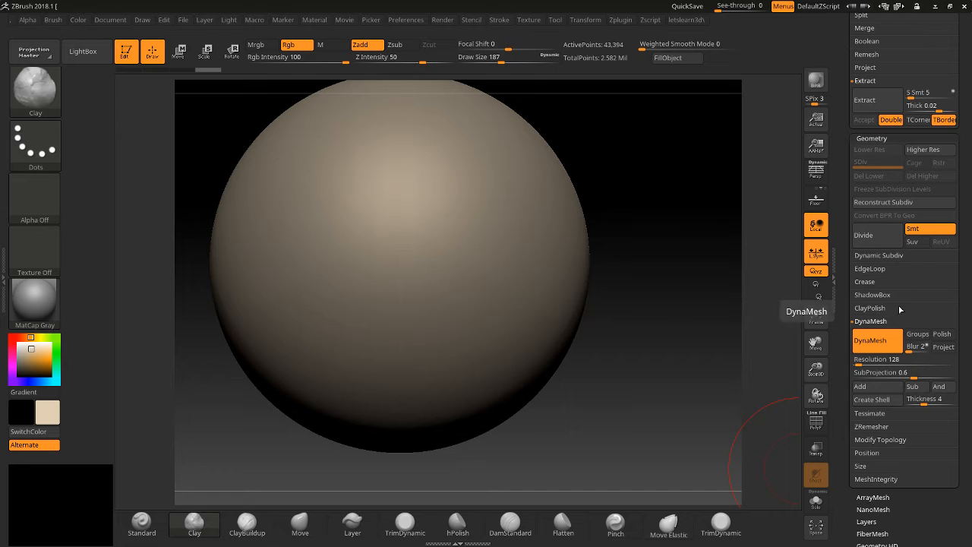
mouse_move(816, 372)
mouse_down()
mouse_move(814, 327)
mouse_move(801, 381)
mouse_up()
drag(839, 87, 843, 182)
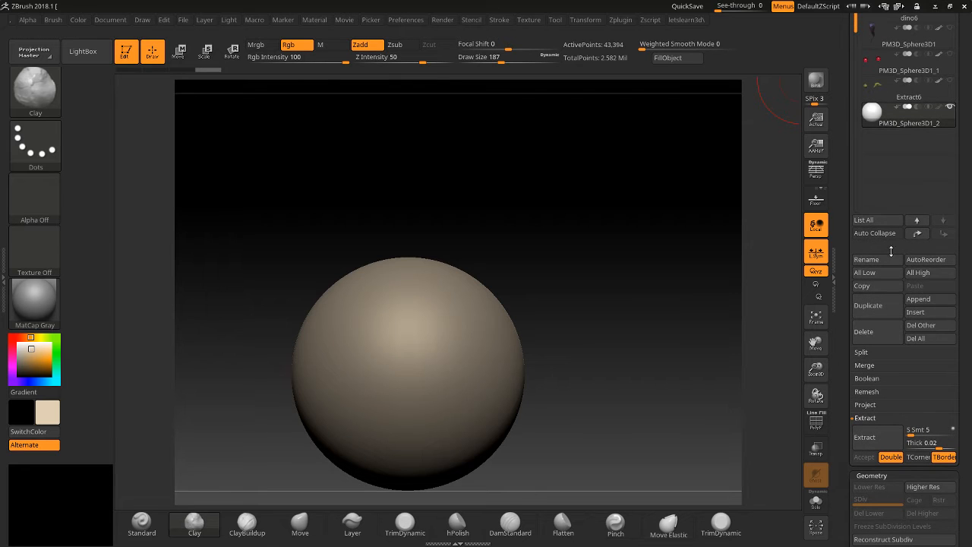
click(928, 302)
click(936, 304)
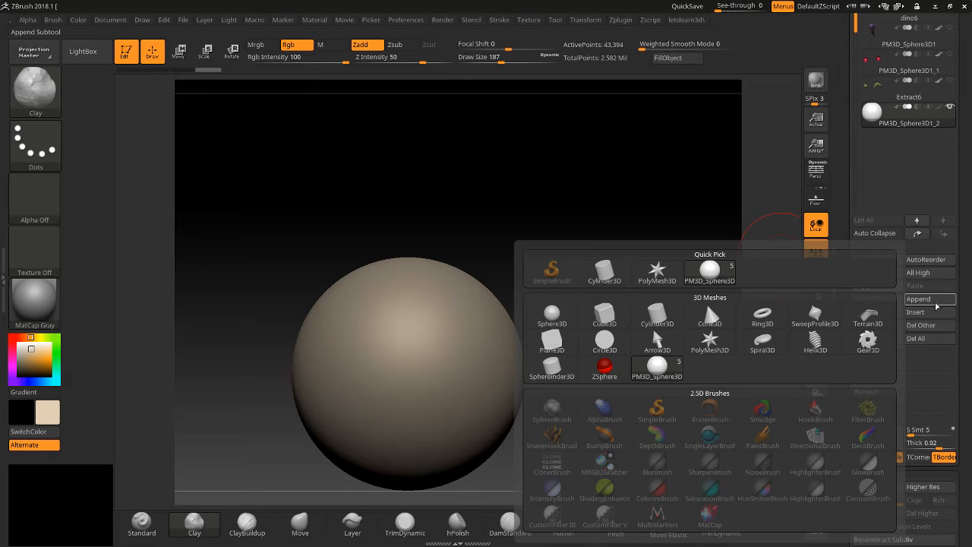
click(918, 301)
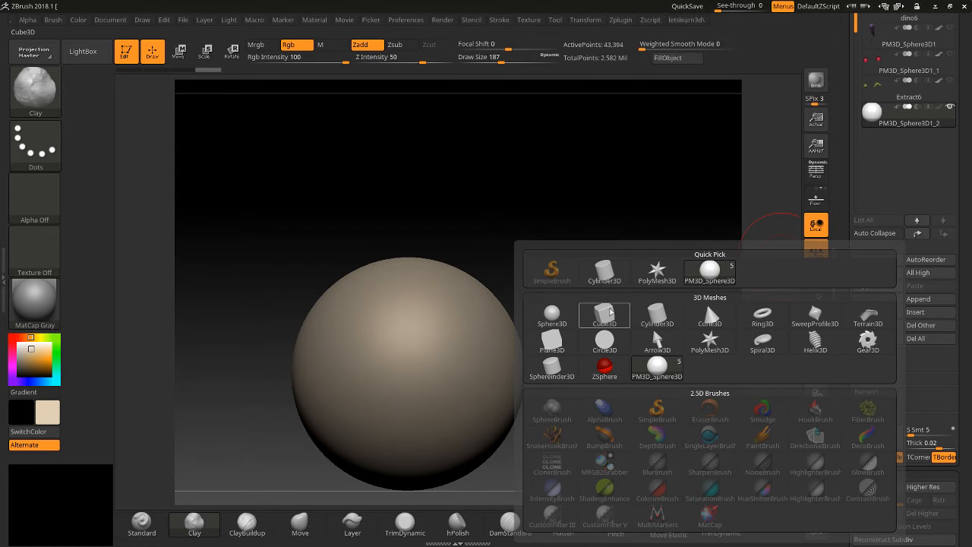
click(610, 314)
click(939, 221)
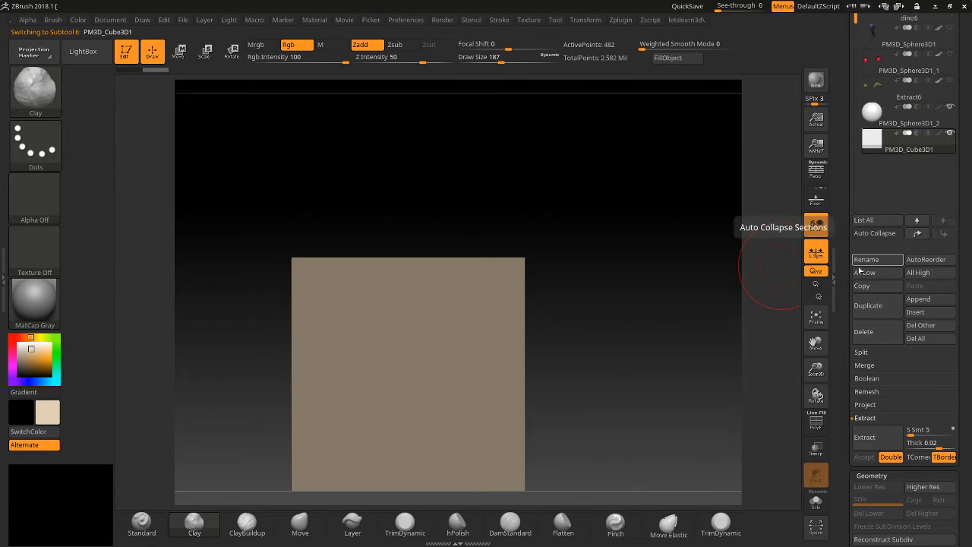
Move the cube sideways by about 1.25 units and flatten its height so the resulting box partly overlaps the sphere.
drag(815, 364, 801, 274)
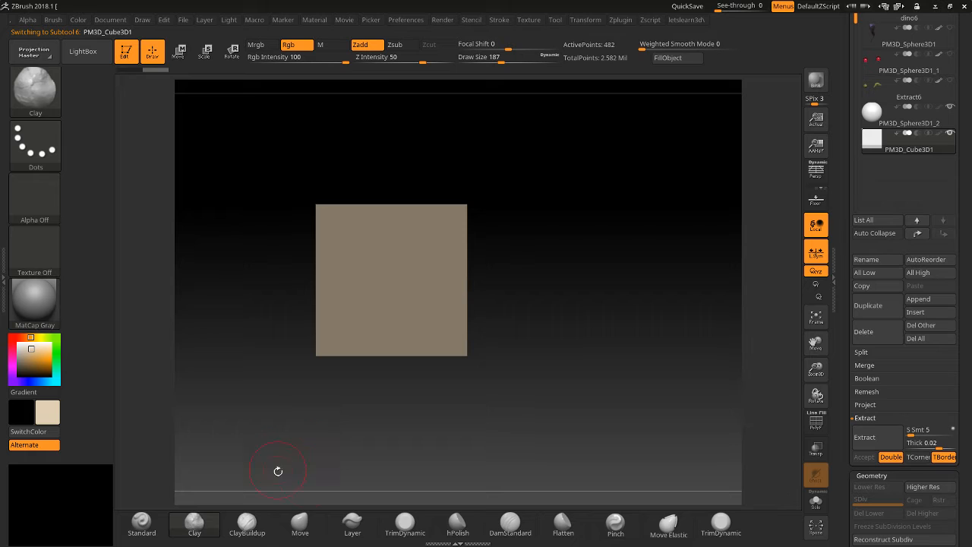
click(177, 53)
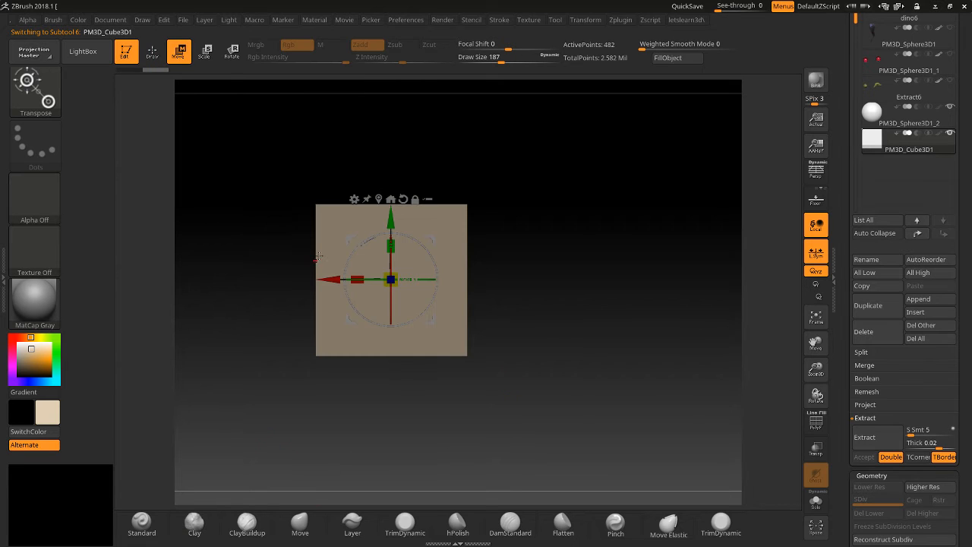
drag(322, 280, 418, 280)
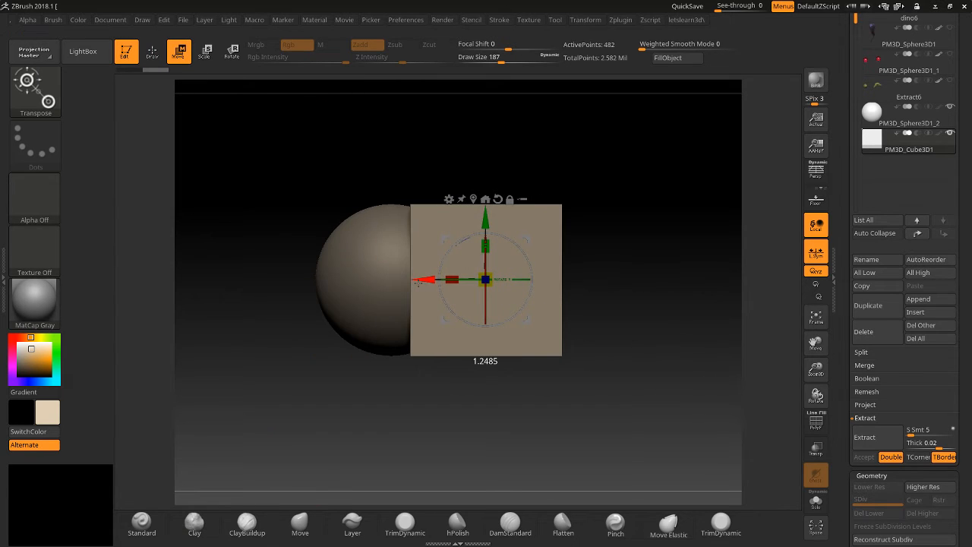
drag(476, 248, 473, 285)
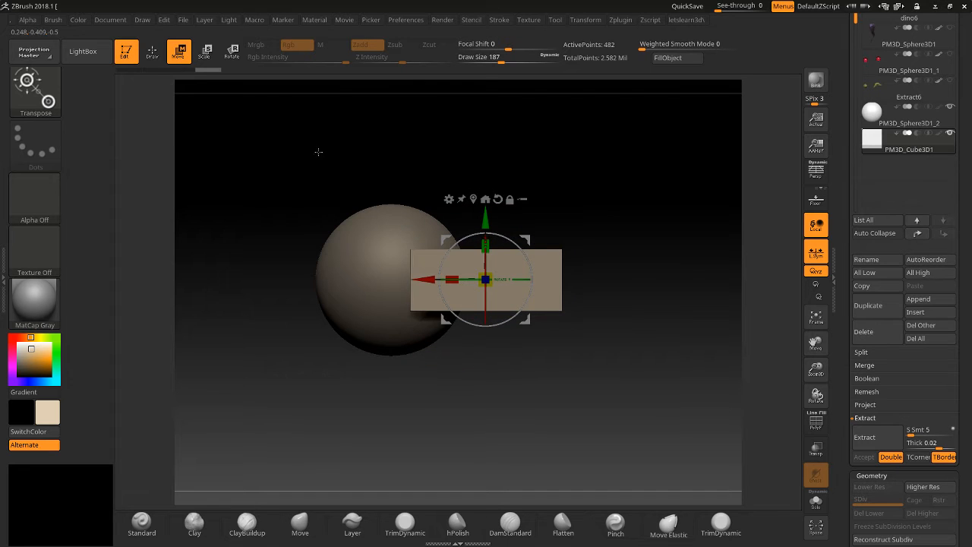
click(152, 51)
mouse_move(259, 228)
mouse_down()
mouse_move(278, 261)
mouse_move(299, 234)
mouse_up()
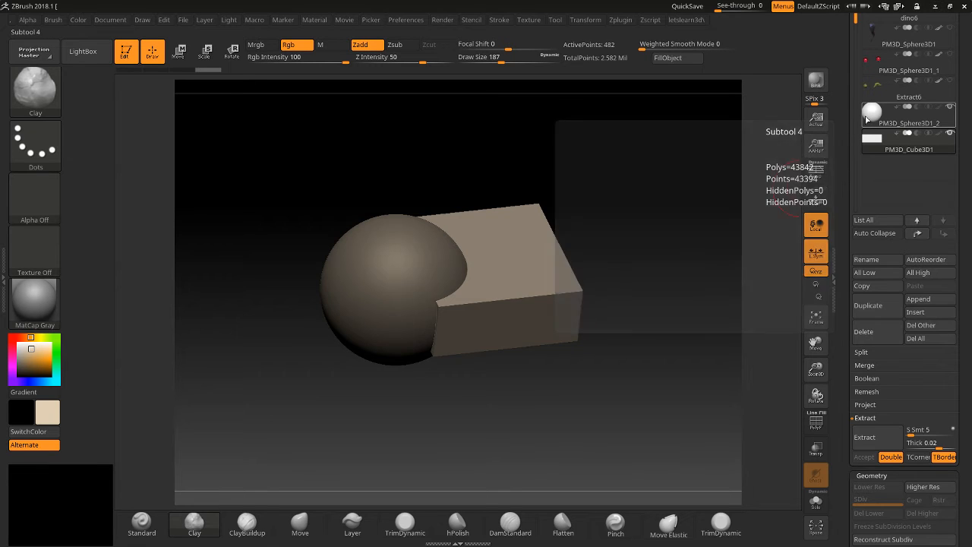
Make the sphere the active subtool, try its boolean operation modes and leave it set to subtraction.
click(881, 114)
mouse_move(920, 110)
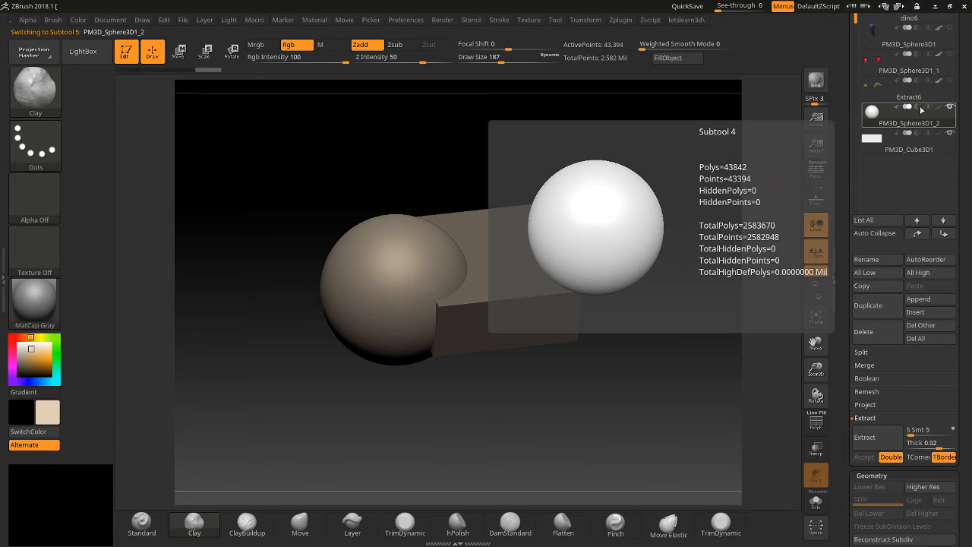
click(915, 108)
click(909, 109)
click(918, 109)
click(927, 108)
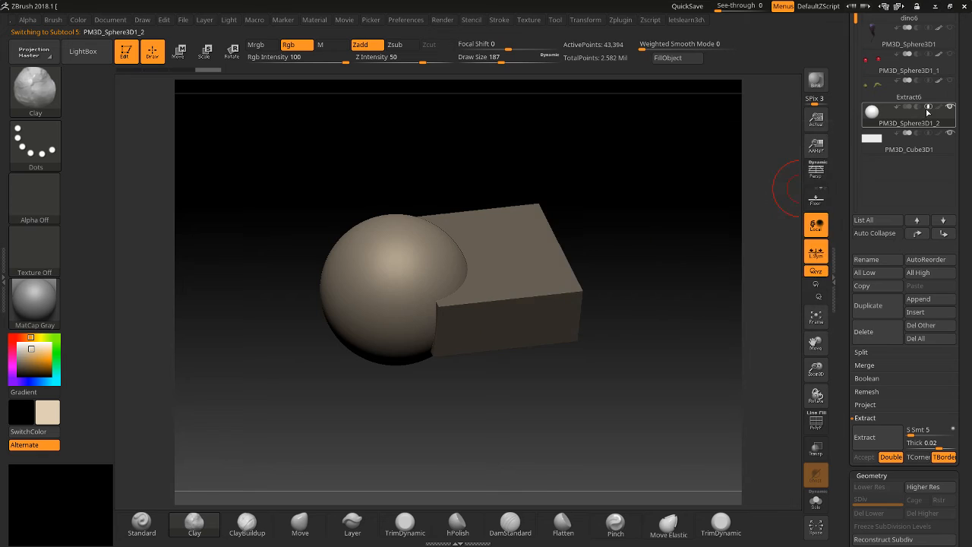
click(917, 109)
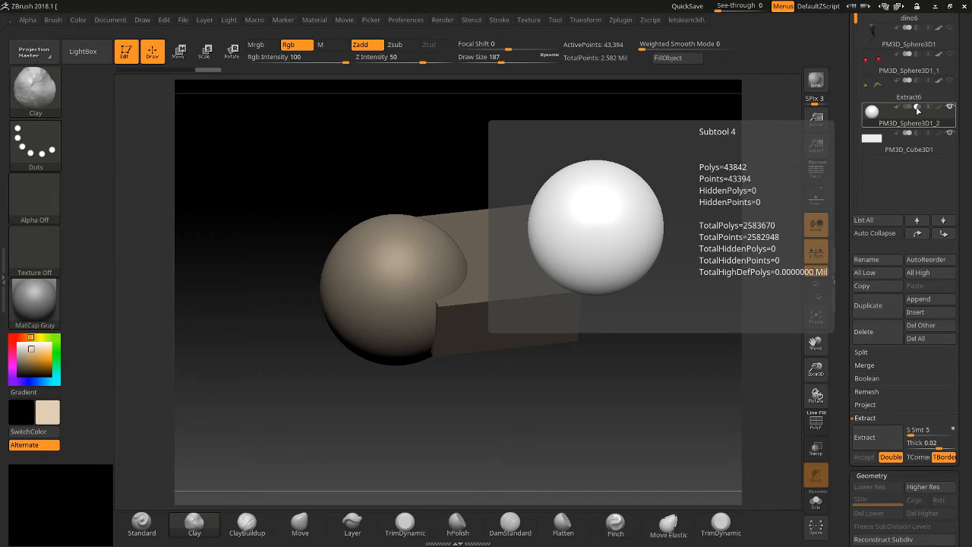
Make the flattened cube the active subtool and review its subtool and DynaMesh options.
click(873, 142)
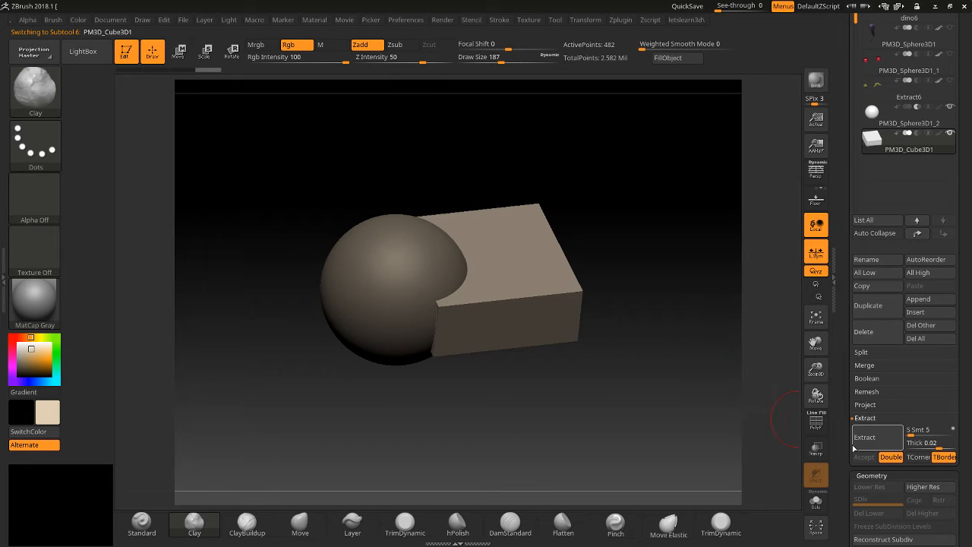
scroll(853, 448, down, 10)
scroll(856, 341, down, 2)
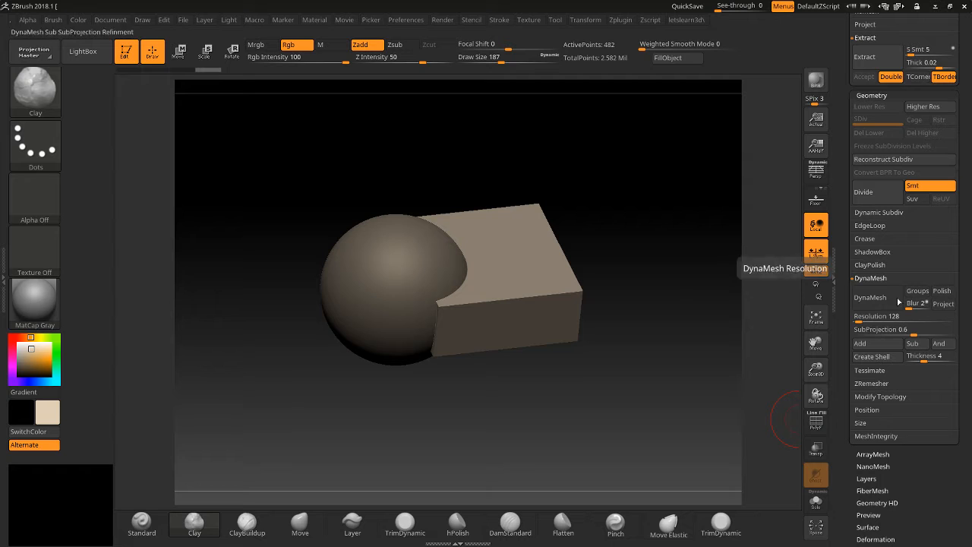
drag(841, 164, 861, 265)
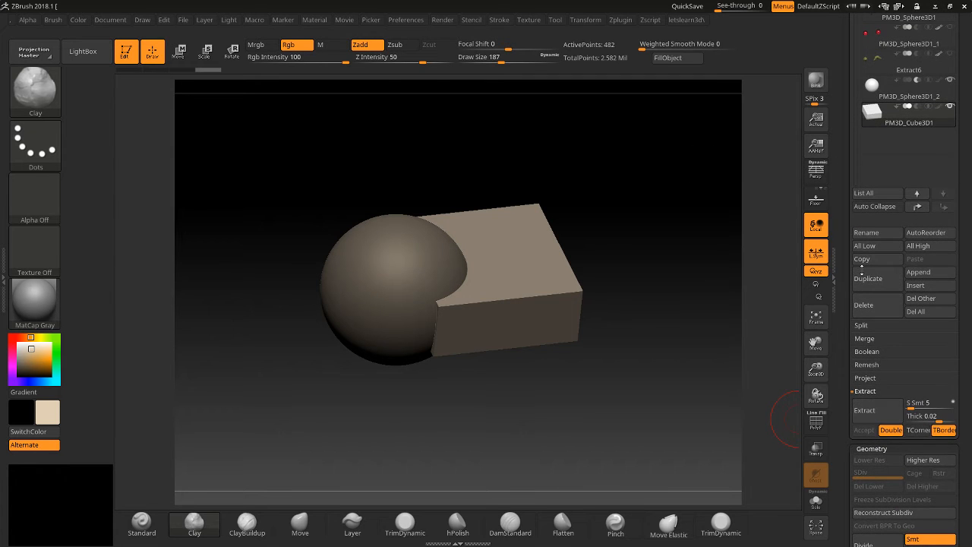
scroll(865, 250, down, 5)
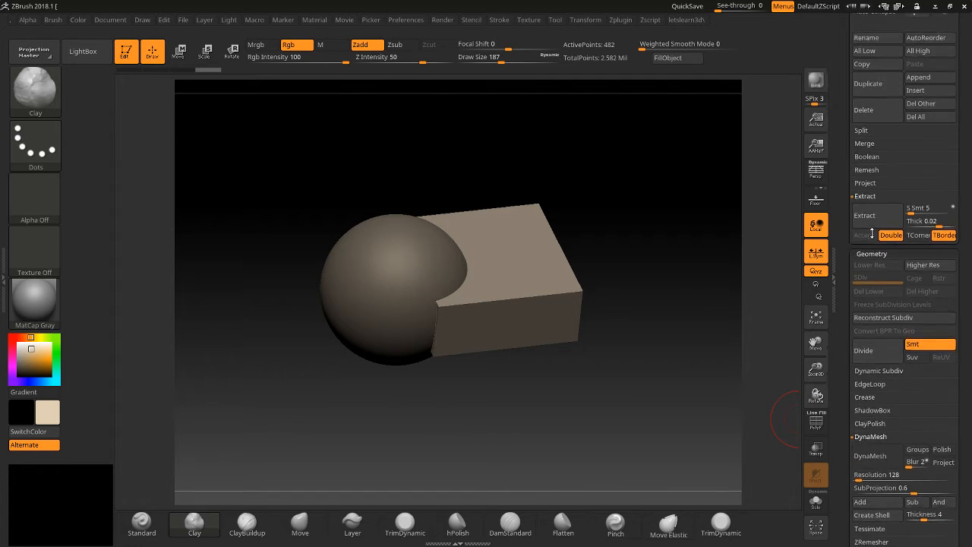
Convert the cube subtool to a DynaMesh at resolution 128 and turn on its polyframe display.
scroll(871, 237, down, 2)
scroll(861, 368, down, 6)
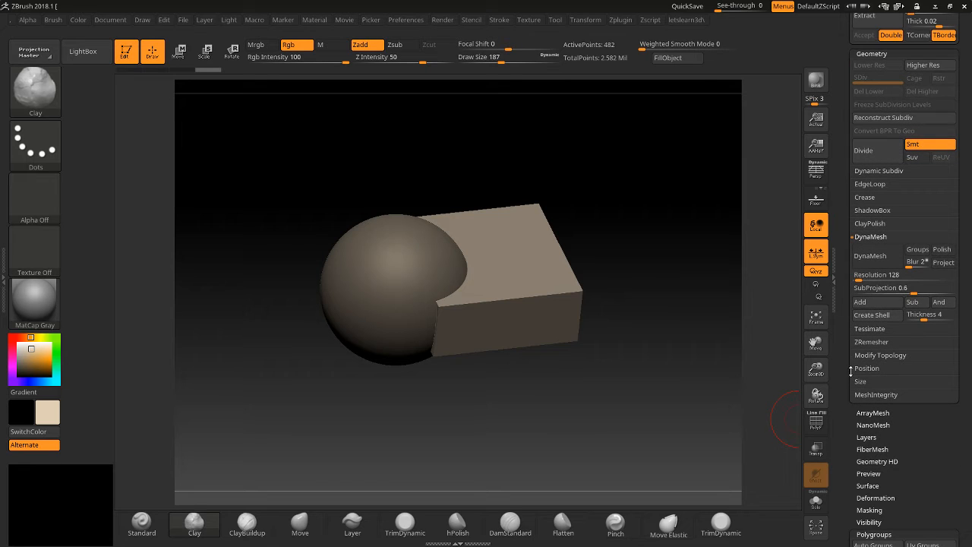
click(862, 252)
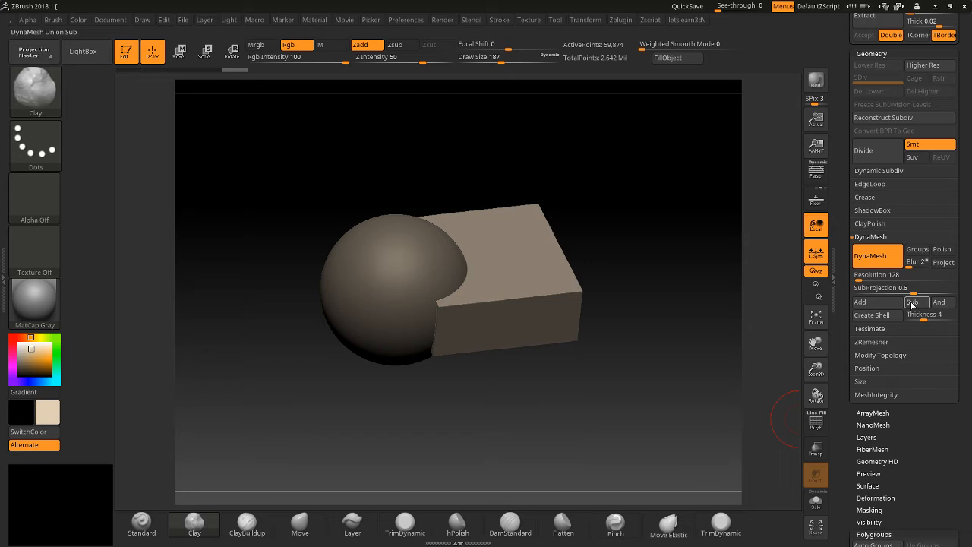
ctrl+click(660, 279)
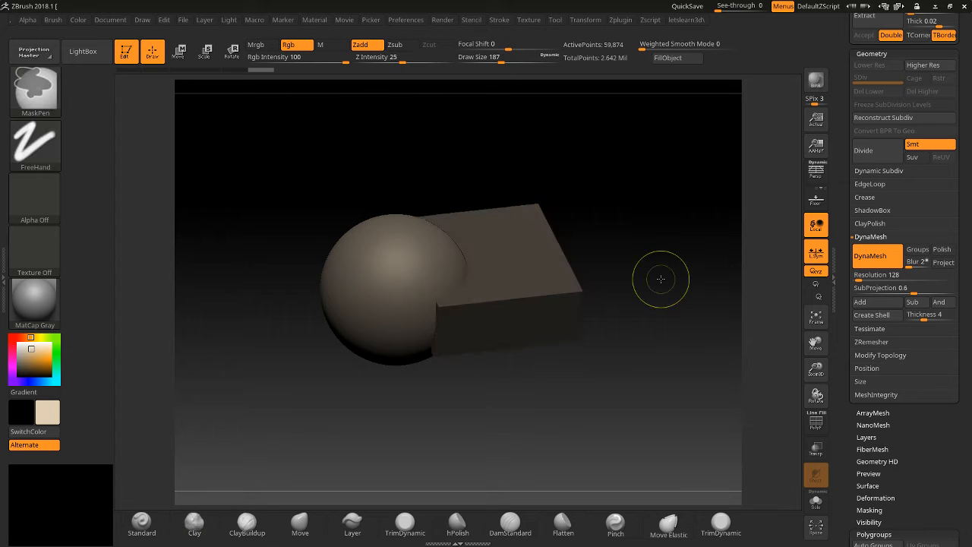
ctrl+click(663, 281)
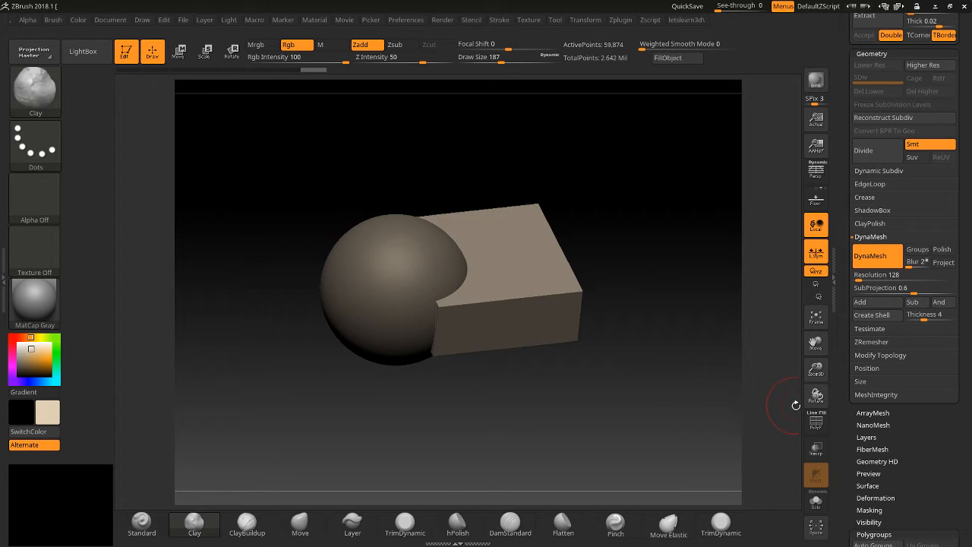
click(815, 421)
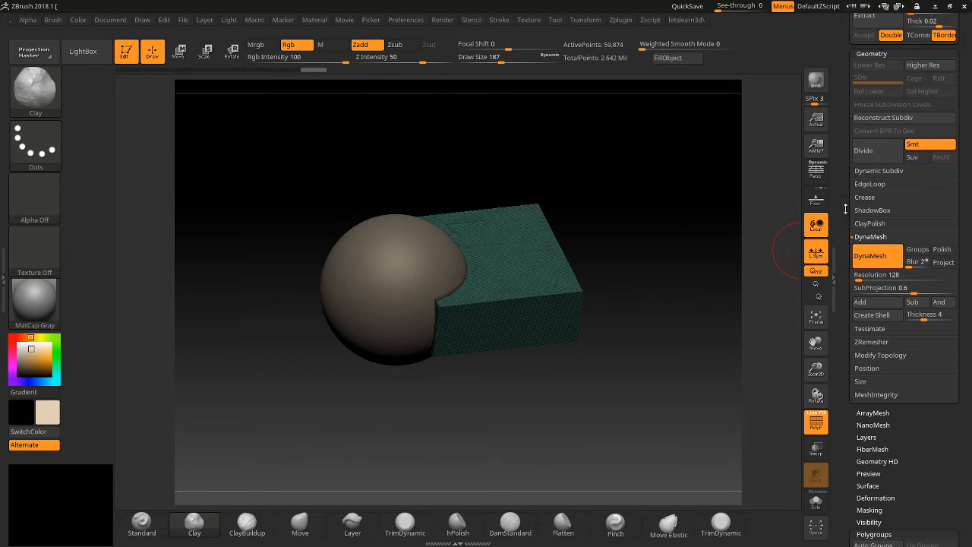
Select the sphere subtool PM3D_Sphere3D1_2 and check its DynaMesh settings.
scroll(843, 199, up, 1)
scroll(842, 202, up, 1)
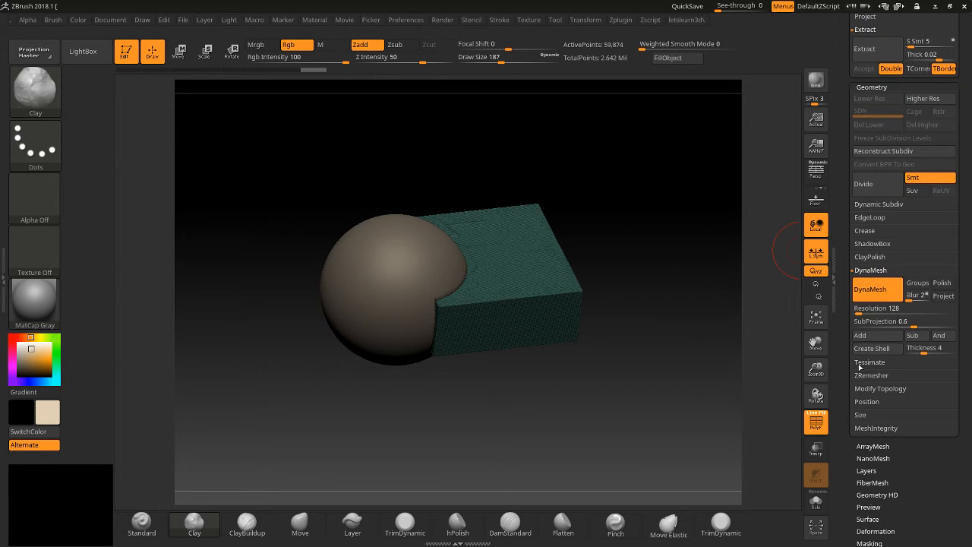
scroll(837, 261, up, 15)
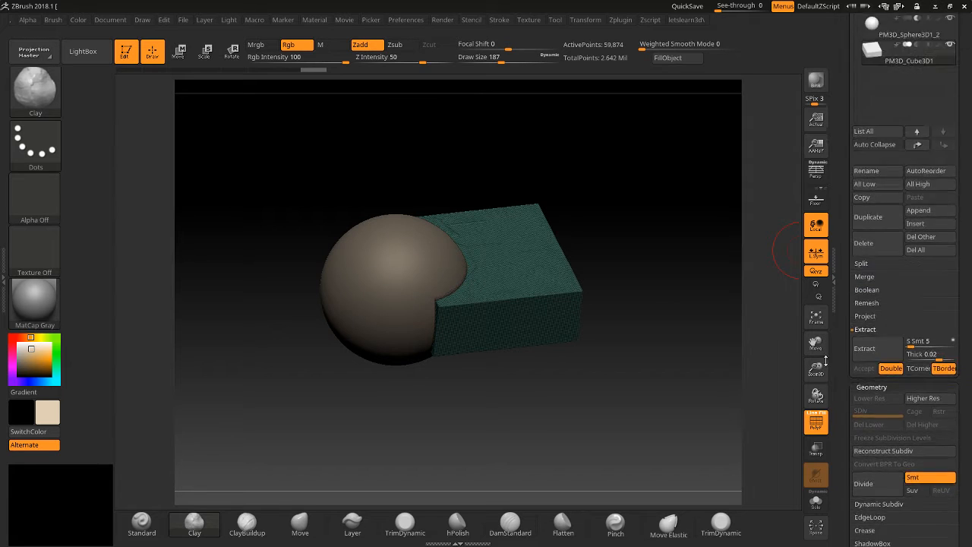
click(873, 289)
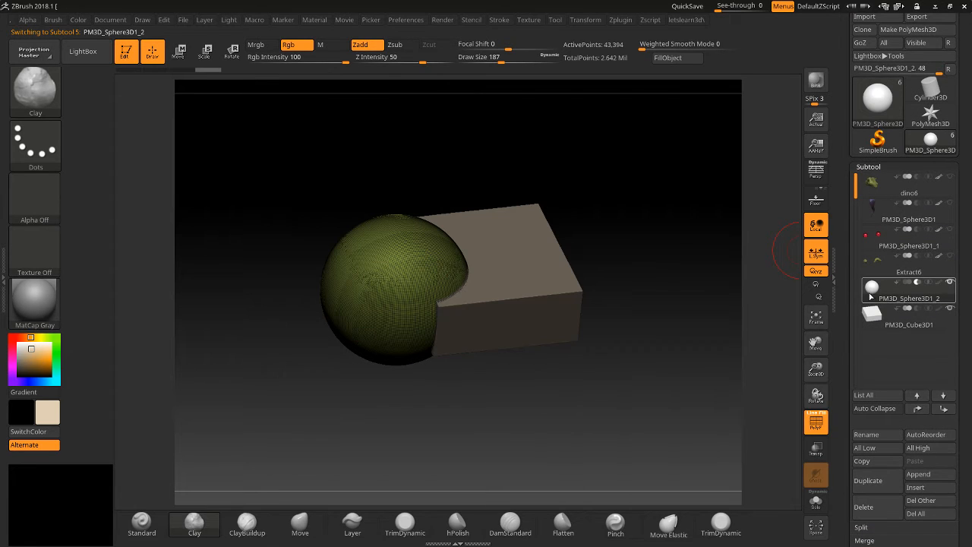
scroll(840, 381, down, 20)
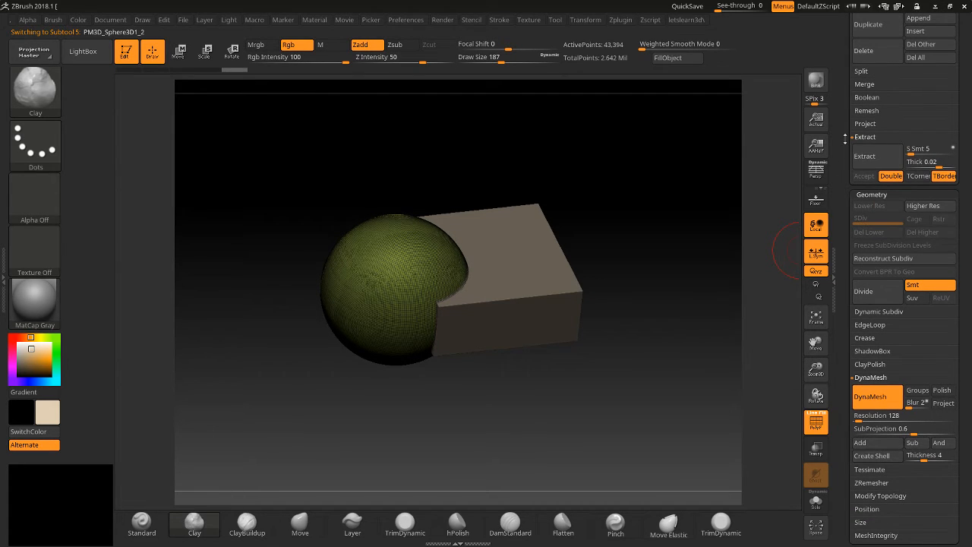
scroll(873, 395, up, 5)
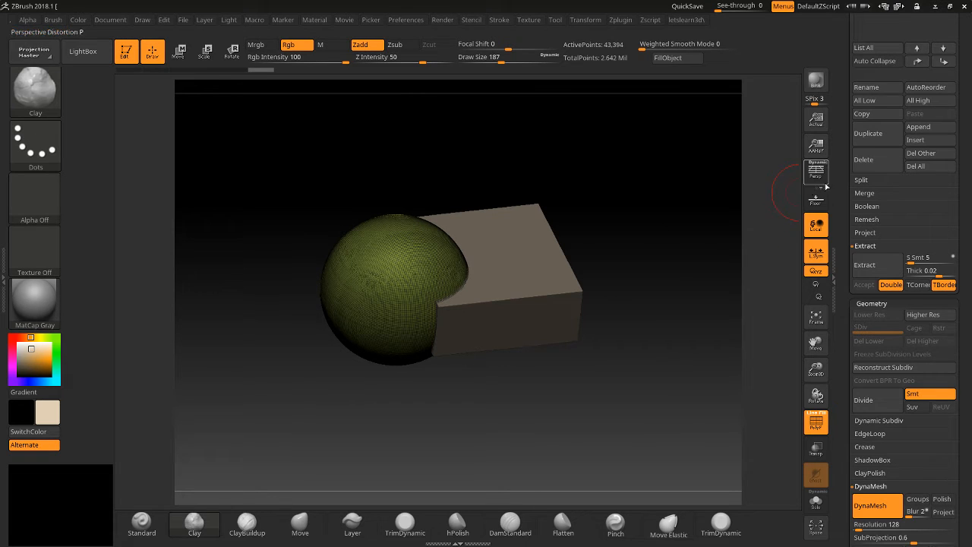
scroll(858, 425, up, 10)
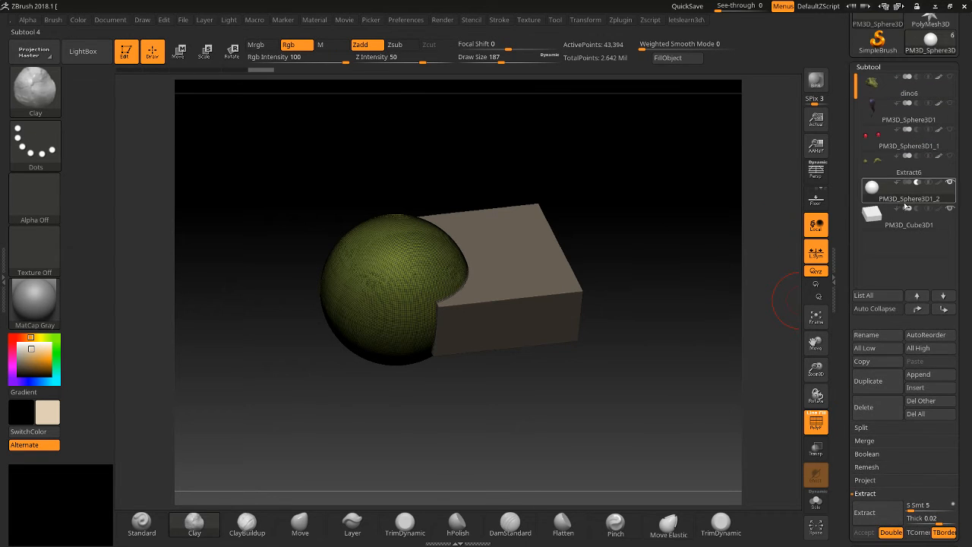
Make PM3D_Cube3D1 the active subtool and look through its Subtool and DynaMesh options.
click(873, 215)
key(ctrl)
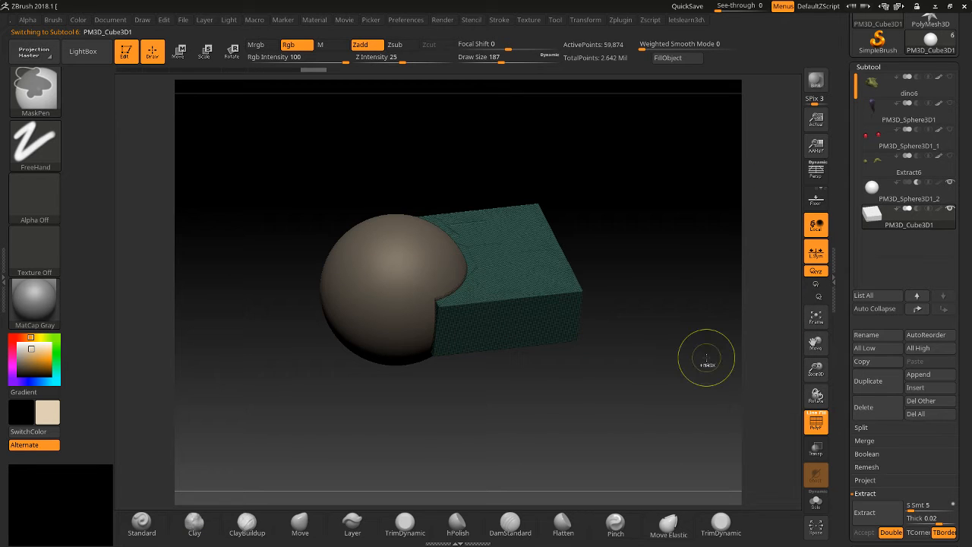
scroll(858, 410, down, 8)
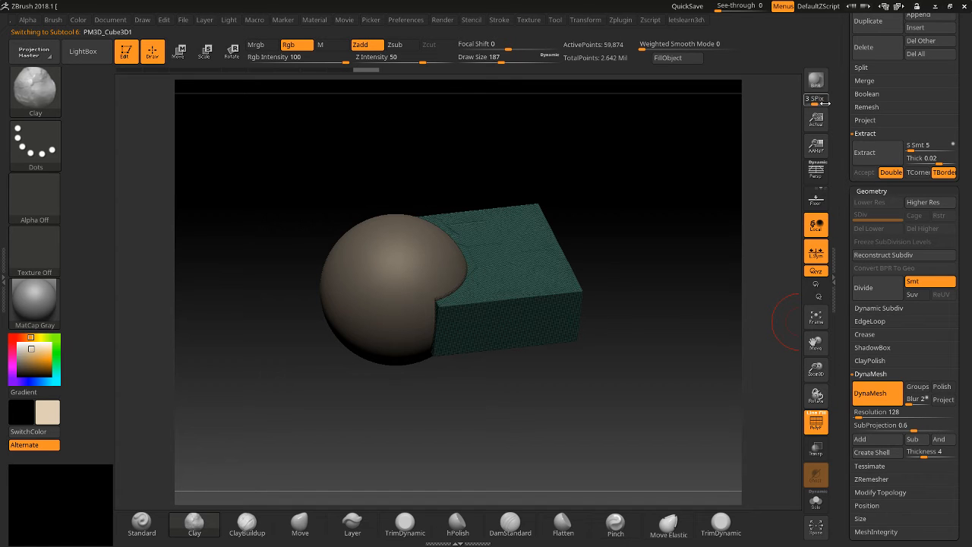
scroll(842, 171, up, 5)
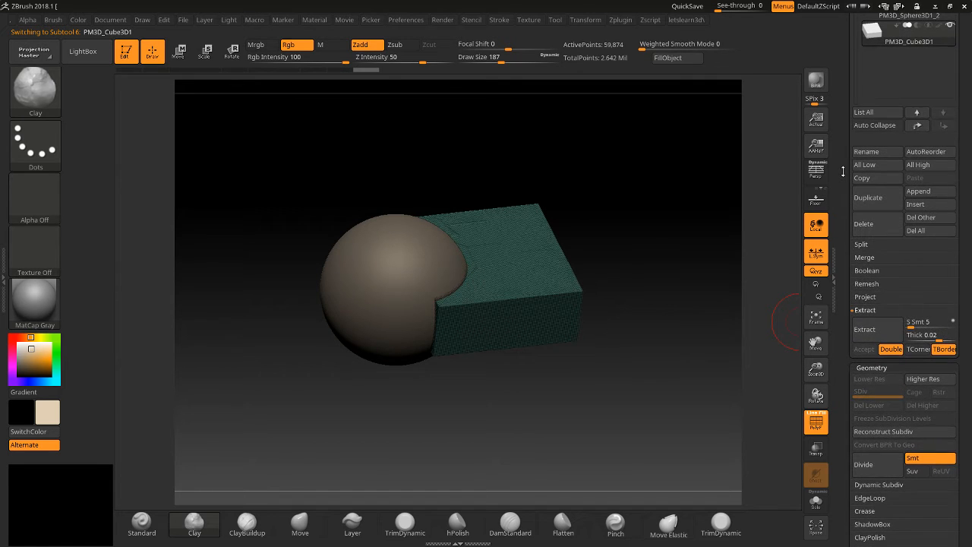
scroll(842, 170, up, 5)
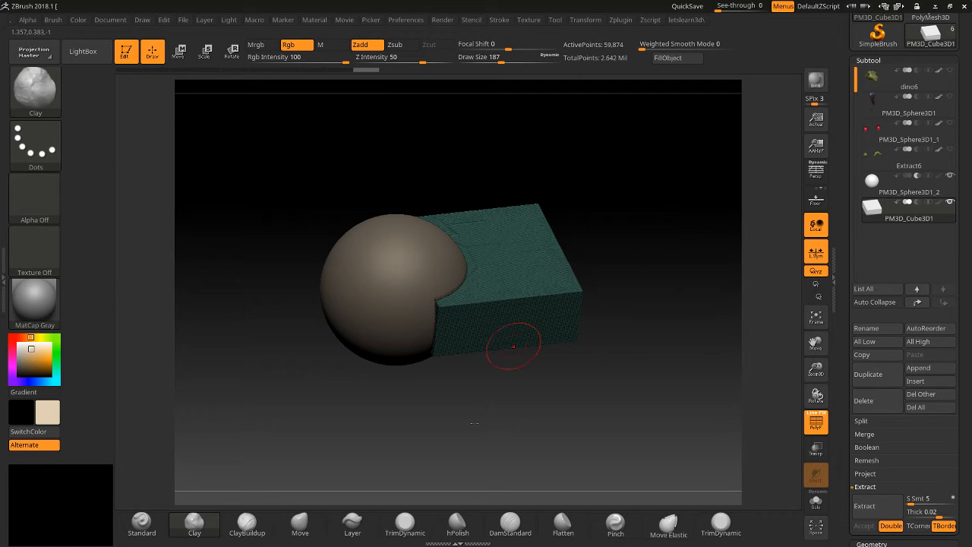
Switch to Chrome and bring up the last open tab with its address selected.
click(410, 537)
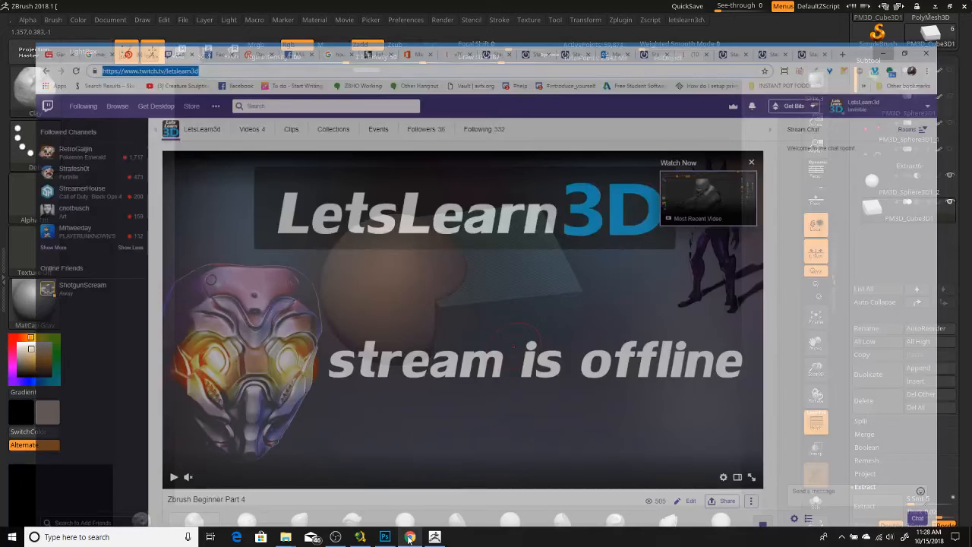
click(840, 6)
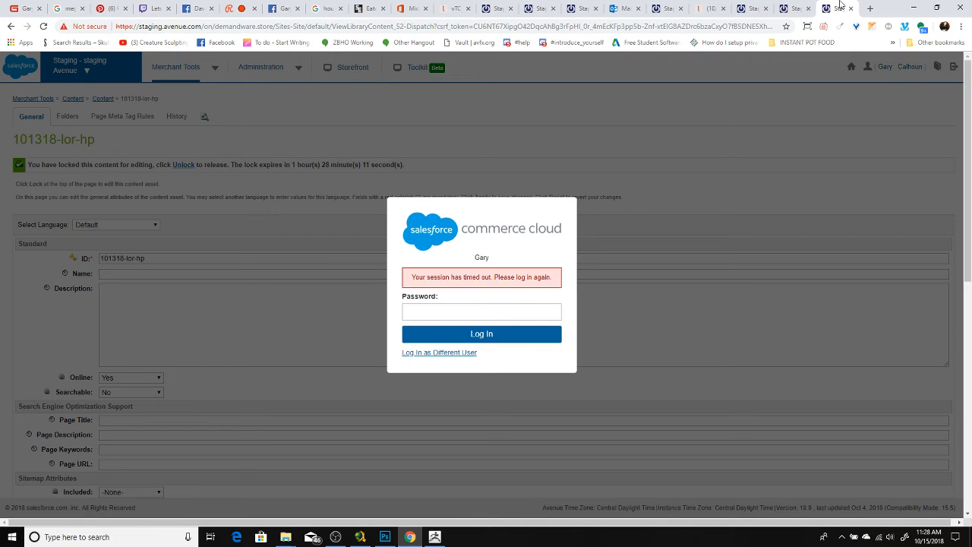
click(156, 9)
click(173, 29)
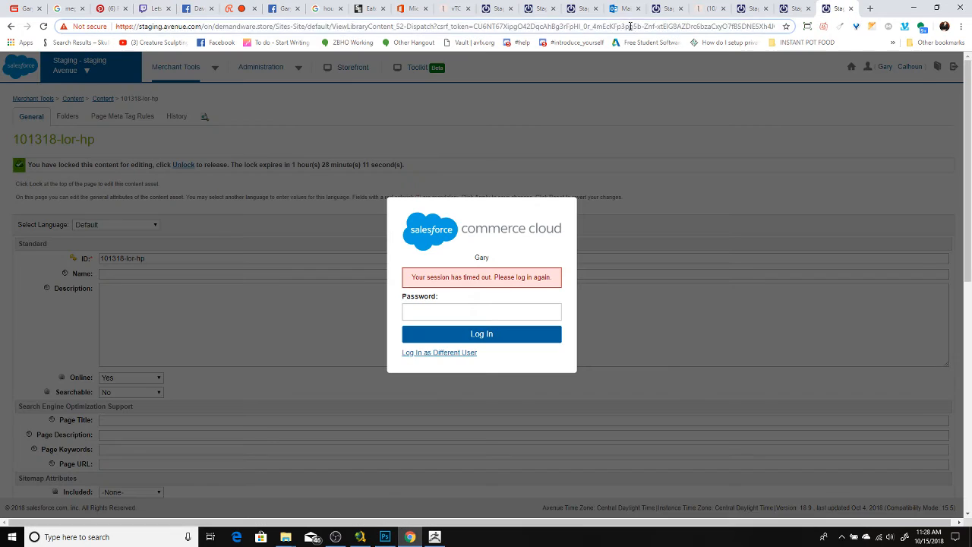
click(631, 28)
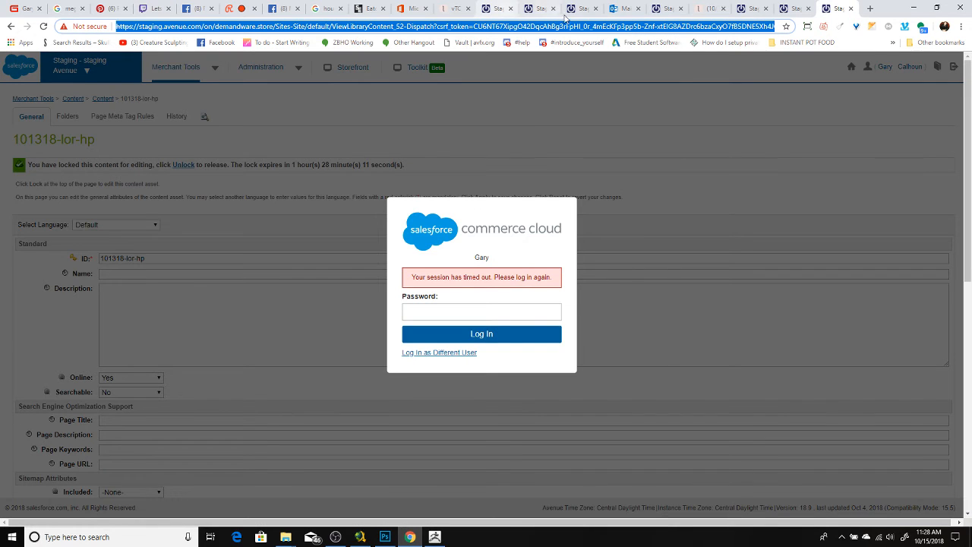
Search Google for "dynamesh subtract" in the last browser tab.
click(456, 9)
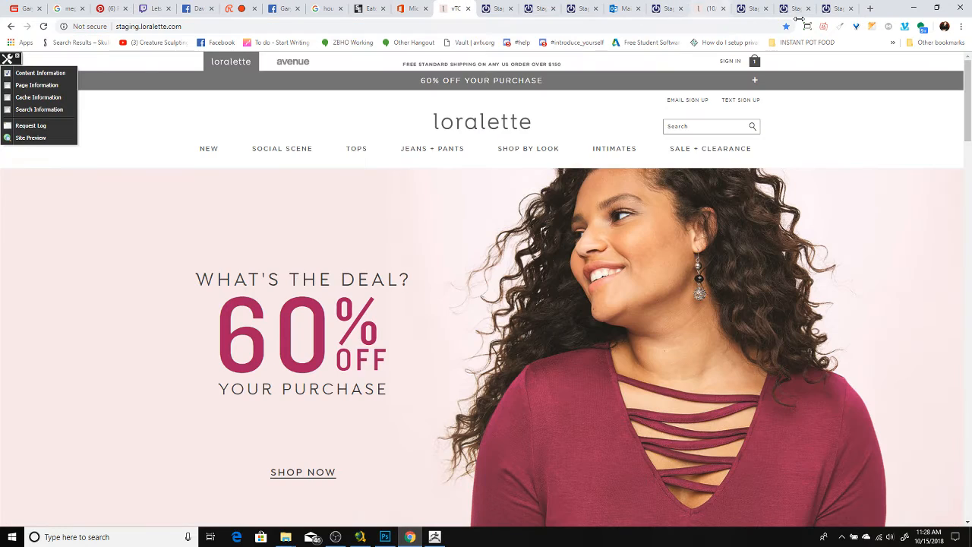
click(621, 8)
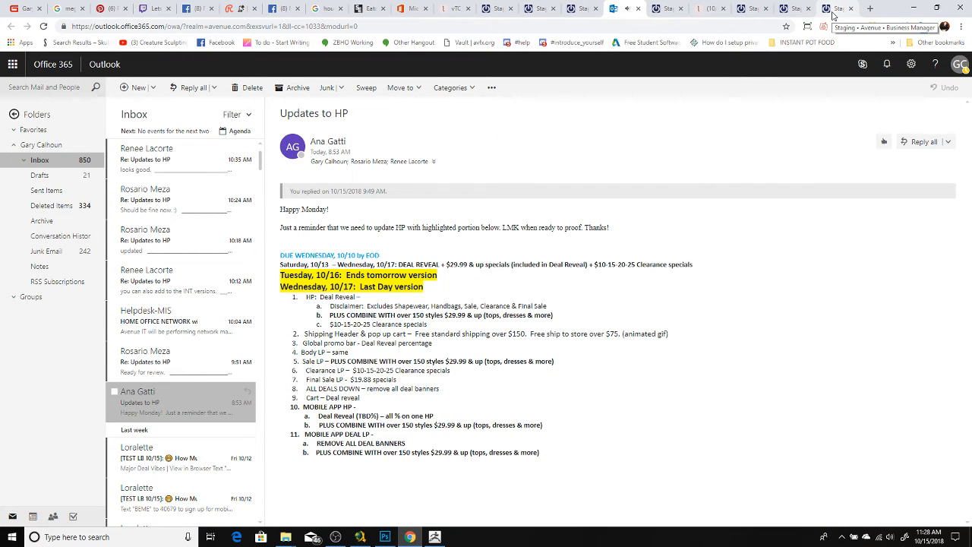
click(833, 11)
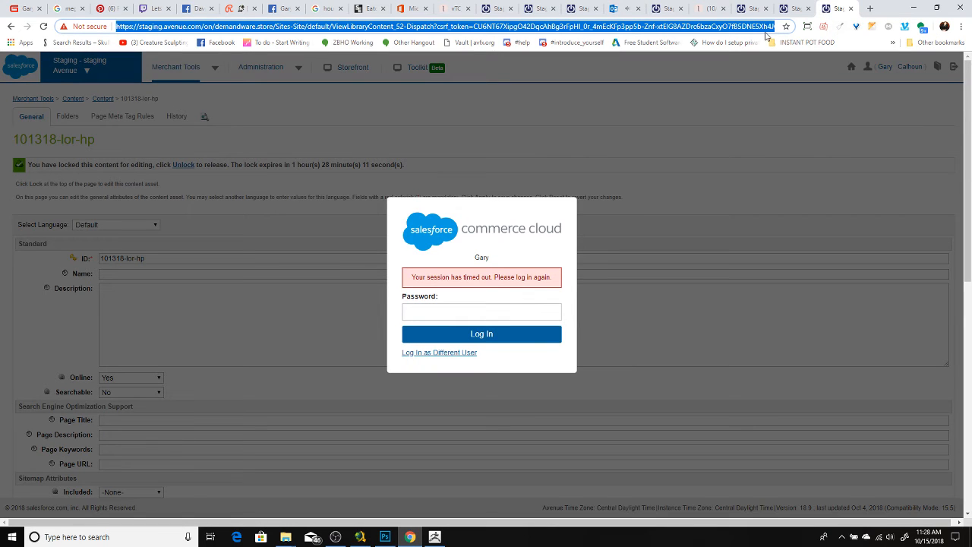
key(BackSpace)
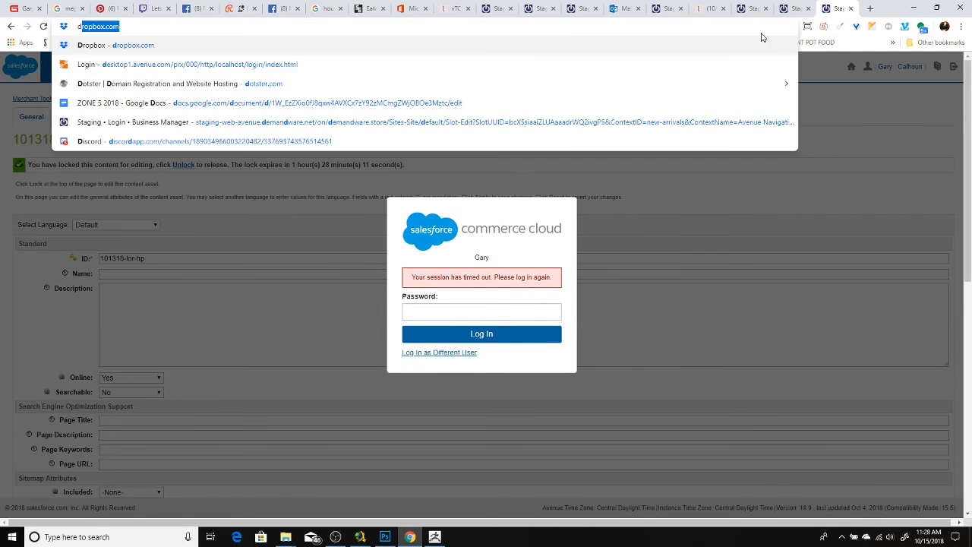
text(dyn)
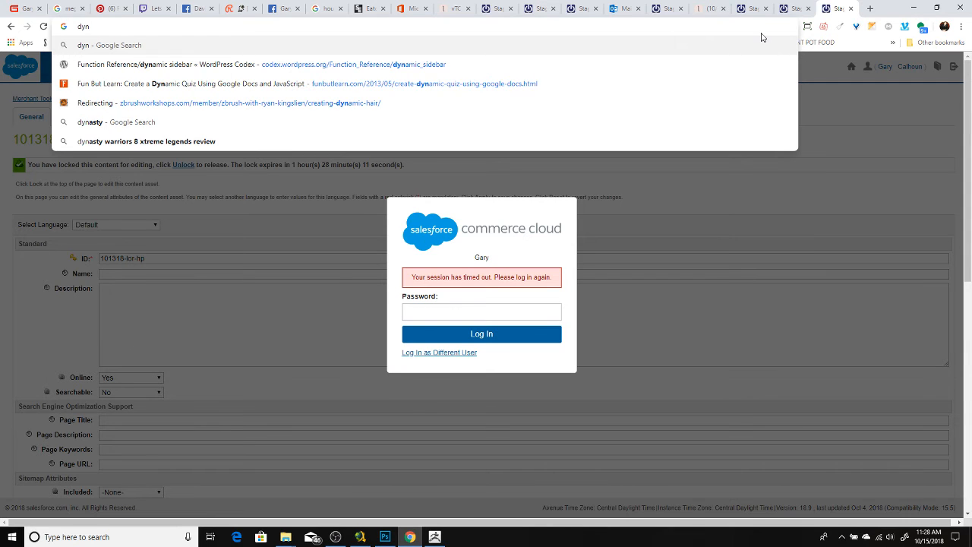
text(amesh )
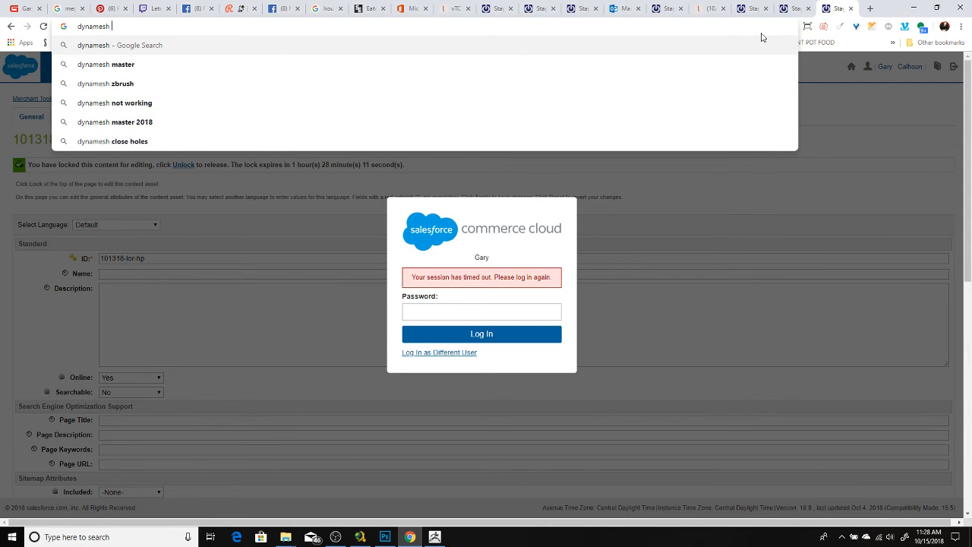
text(subtract)
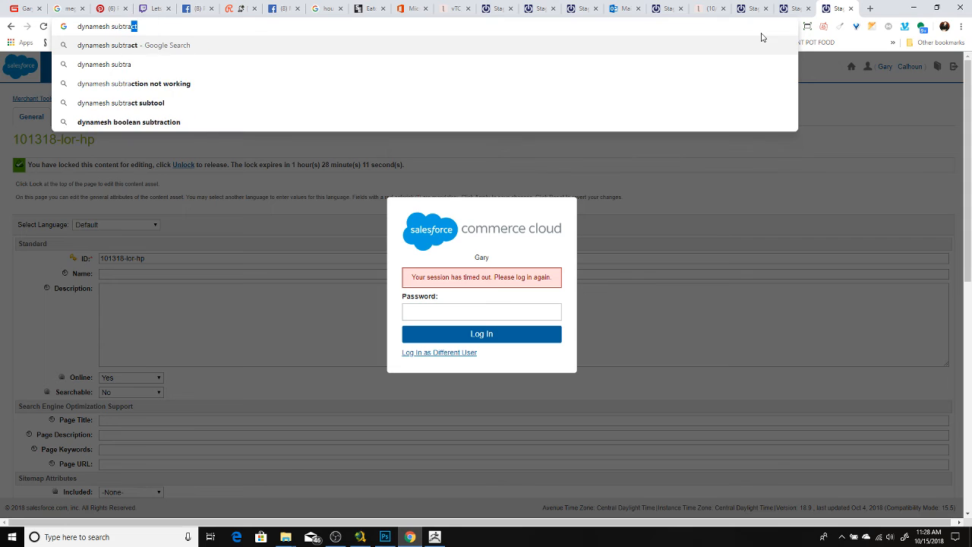
key(Return)
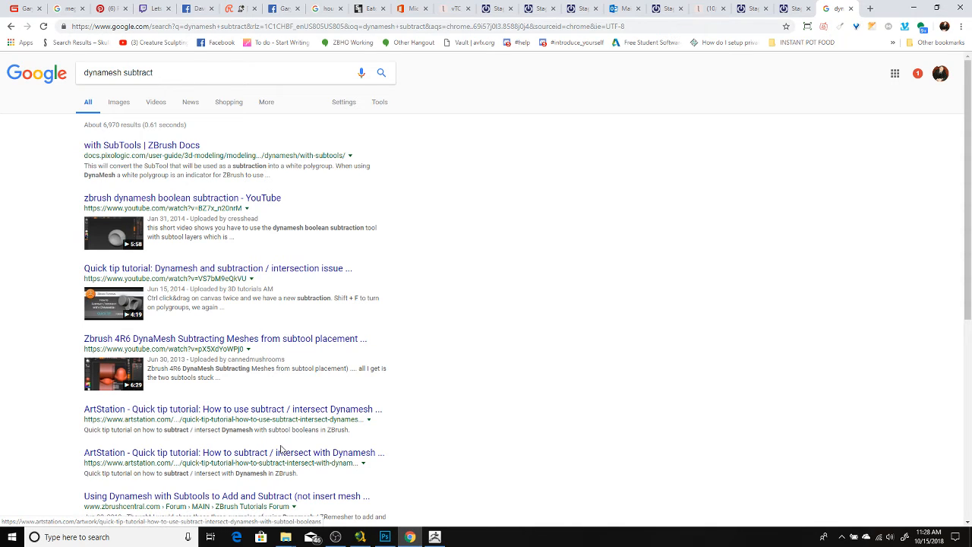
Check the ArtStation subtract/intersect result, return to the results, and open the ZBrush Docs page "with SubTools".
click(272, 414)
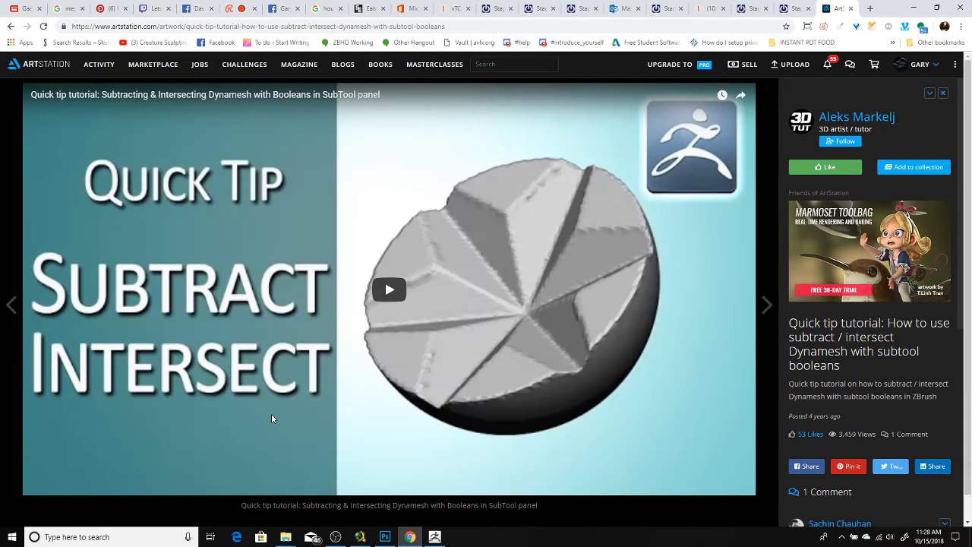
click(10, 26)
click(118, 146)
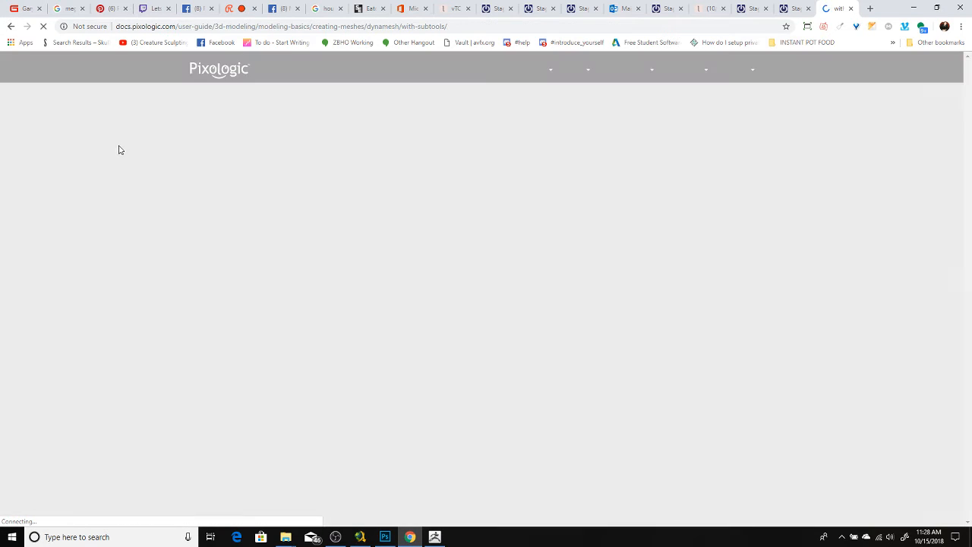
Read the ZBrush documentation steps for subtracting one subtool from another with DynaMesh and Merge Down.
scroll(337, 303, down, 2)
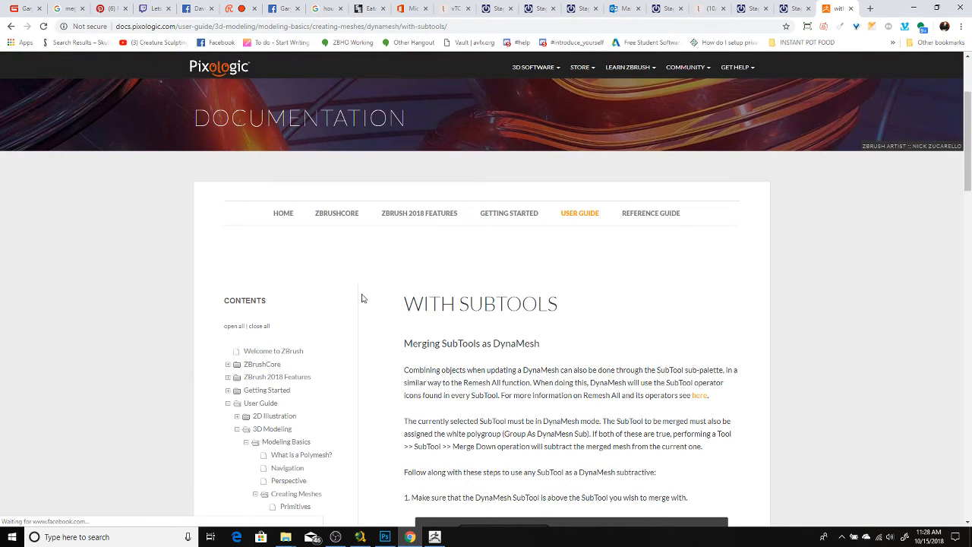
scroll(364, 298, down, 2)
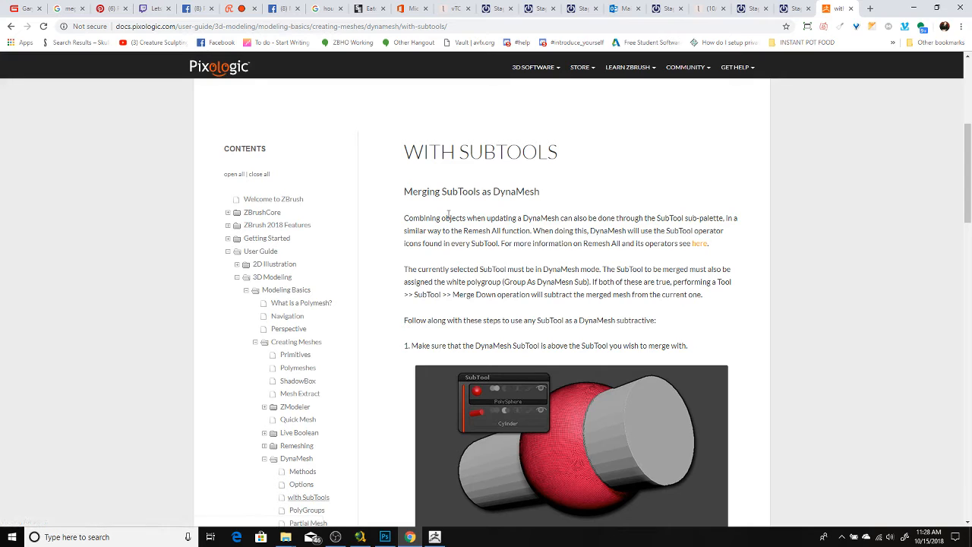
scroll(452, 224, down, 5)
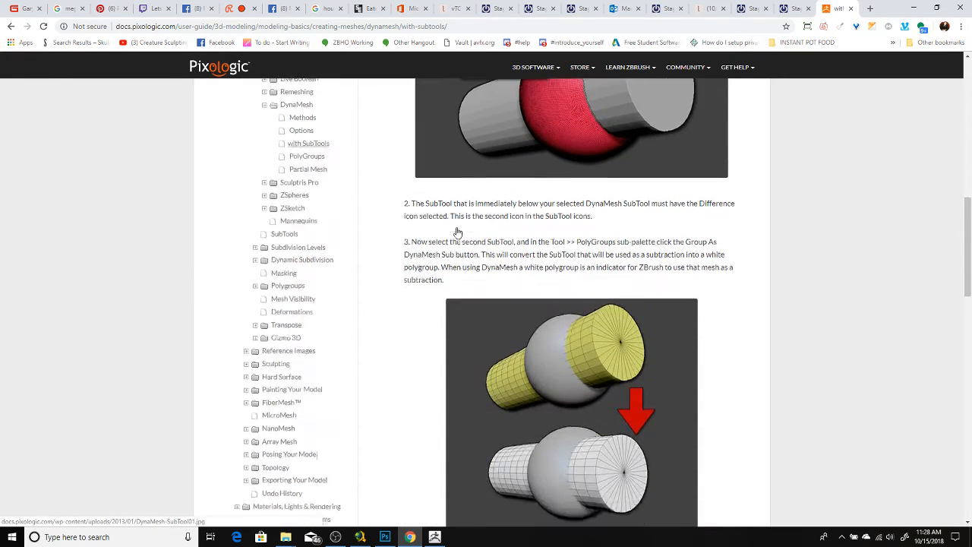
scroll(456, 231, down, 5)
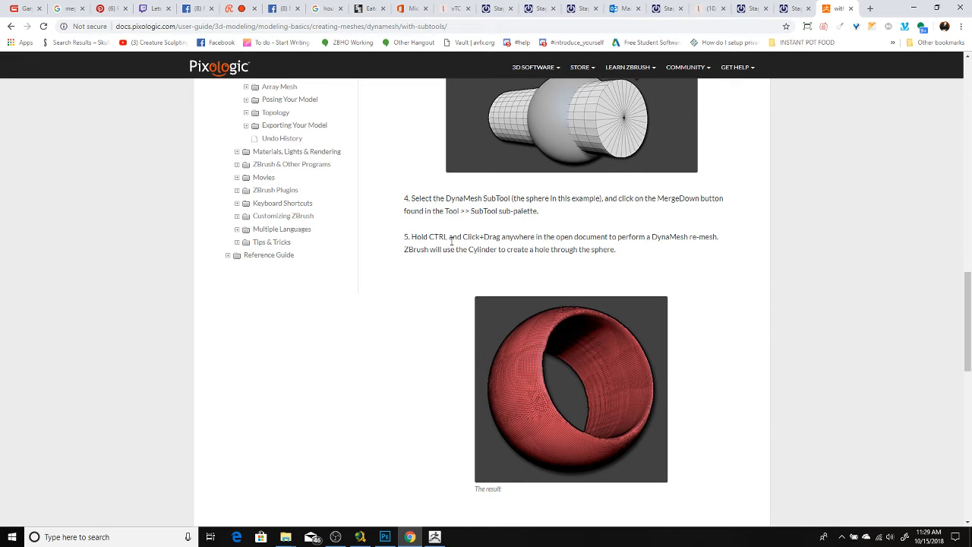
scroll(451, 241, up, 7)
scroll(458, 281, down, 10)
scroll(457, 282, down, 4)
scroll(408, 337, up, 18)
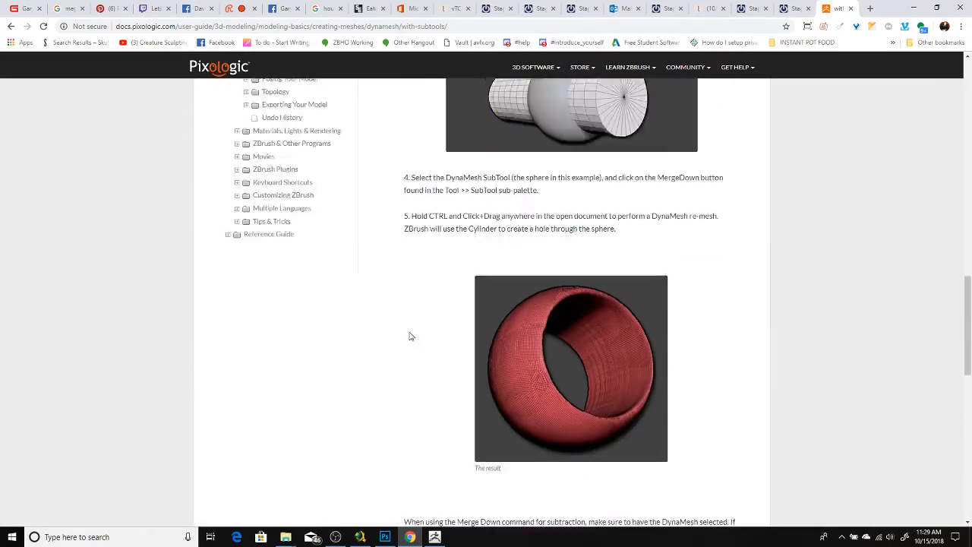
scroll(408, 348, up, 4)
scroll(408, 347, down, 3)
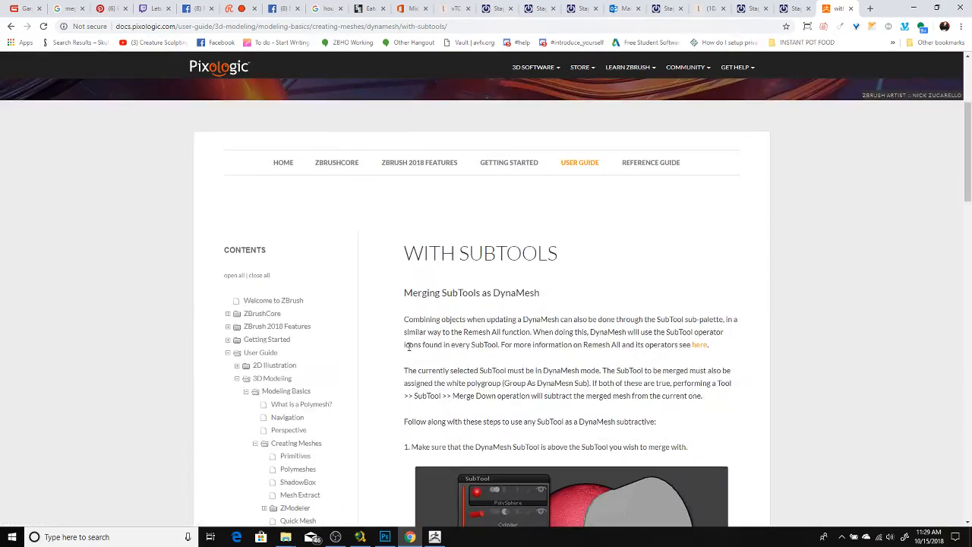
Reread the documentation page from the subtool order and Group As DynaMesh Sub steps through the MergeDown and re-mesh instructions.
scroll(407, 346, down, 15)
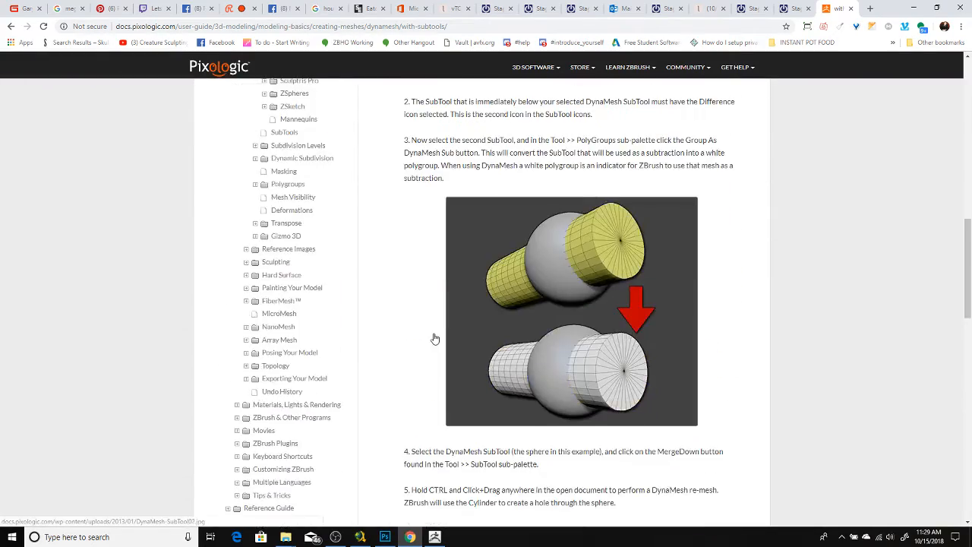
scroll(340, 391, down, 3)
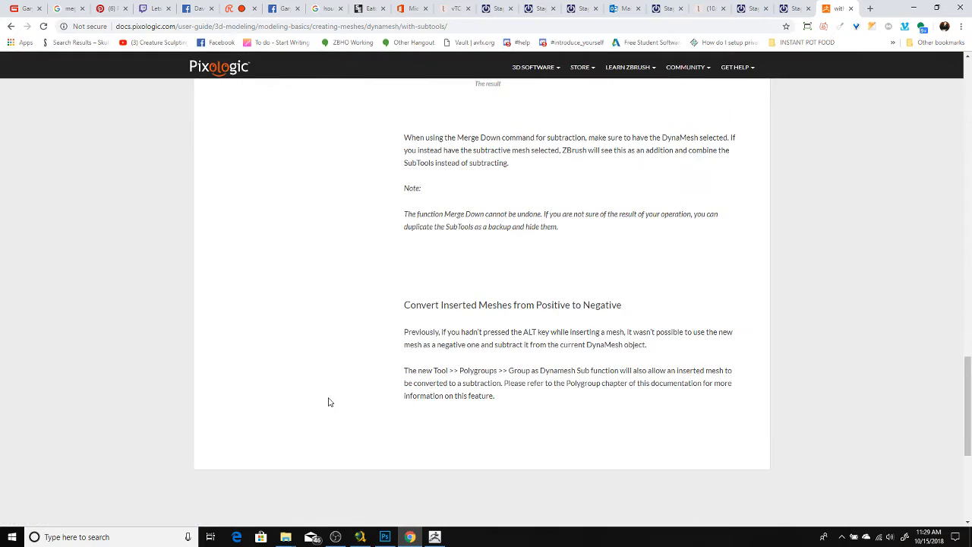
scroll(369, 199, up, 20)
scroll(397, 210, down, 7)
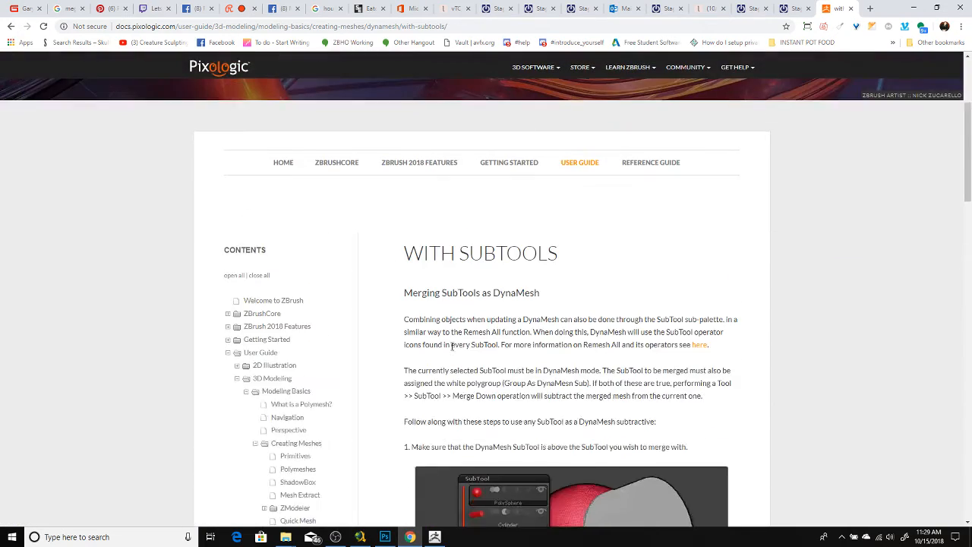
scroll(452, 383, down, 3)
scroll(451, 384, down, 1)
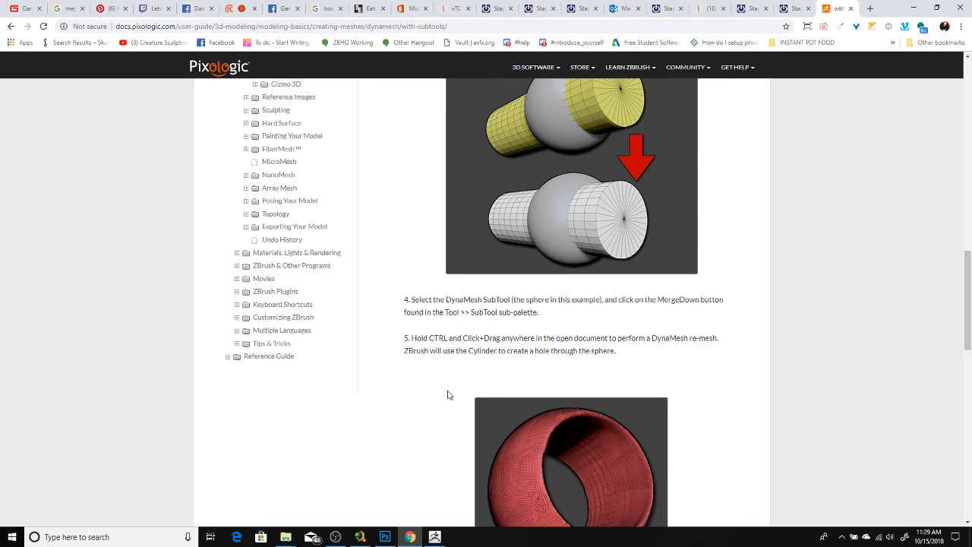
scroll(448, 395, down, 3)
scroll(431, 413, up, 14)
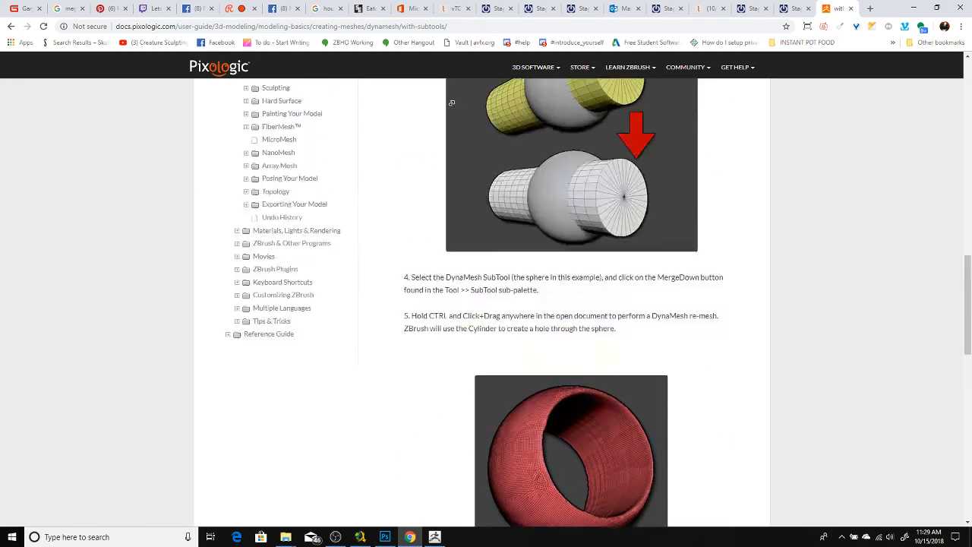
Return to ZBrush, merge the sphere subtool PM3D_Sphere3D1_2 down with PM3D_Cube3D1, and accept the non-undoable operation.
click(911, 7)
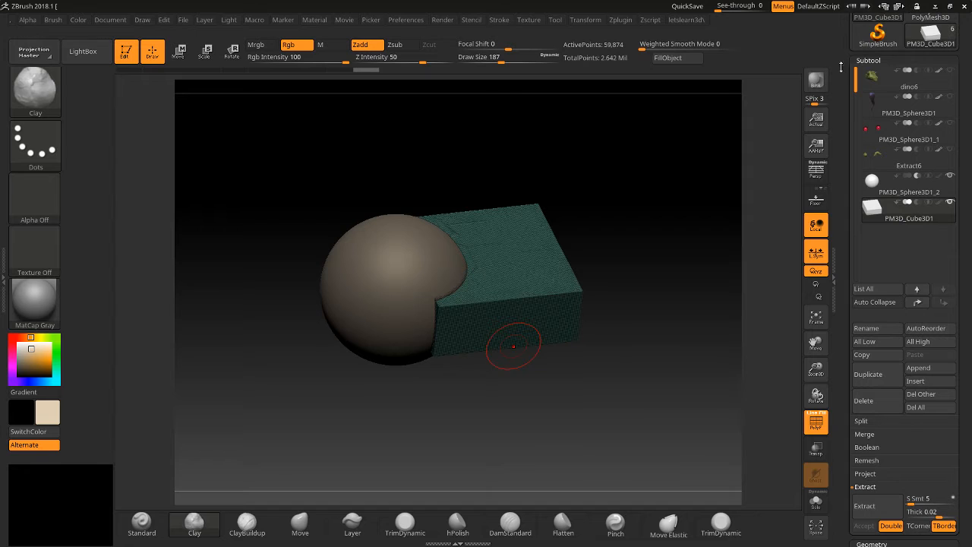
click(877, 183)
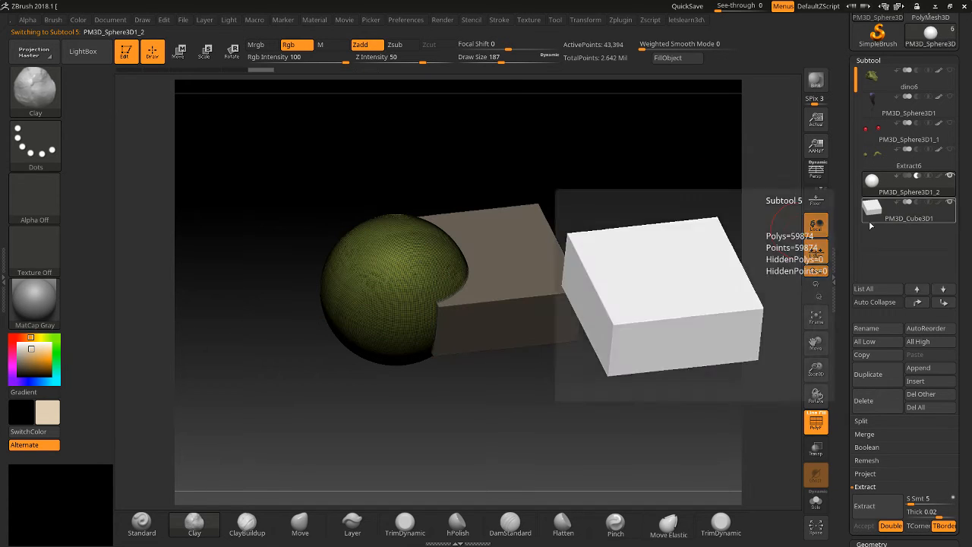
mouse_move(913, 212)
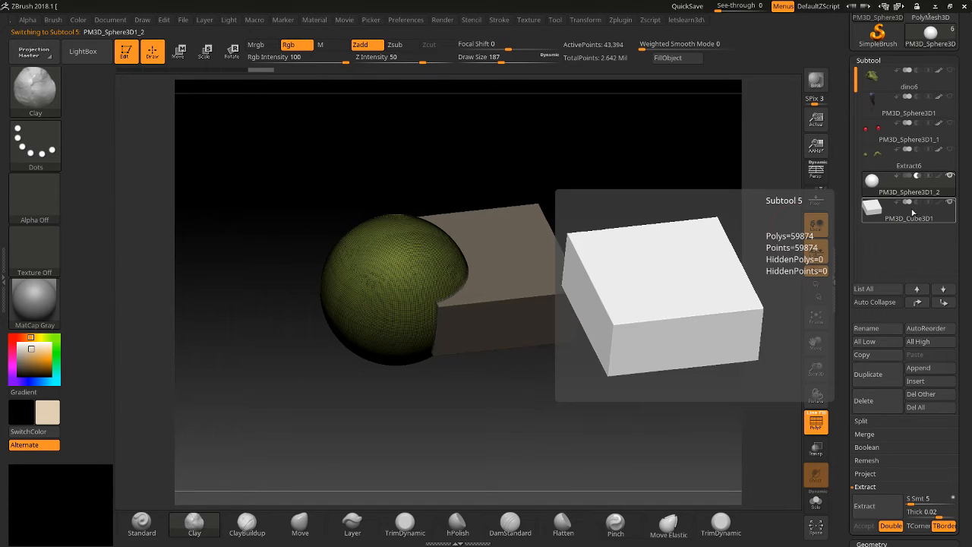
mouse_move(918, 186)
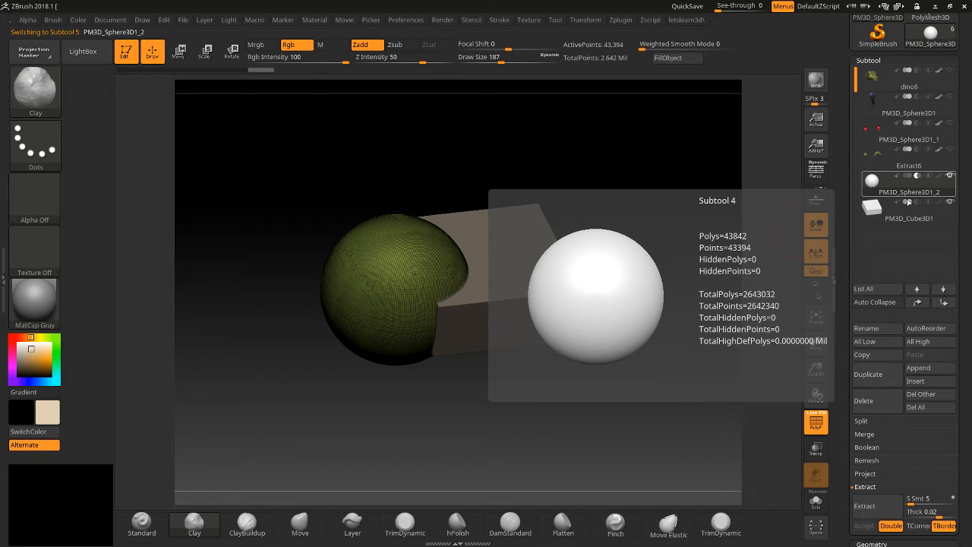
click(858, 434)
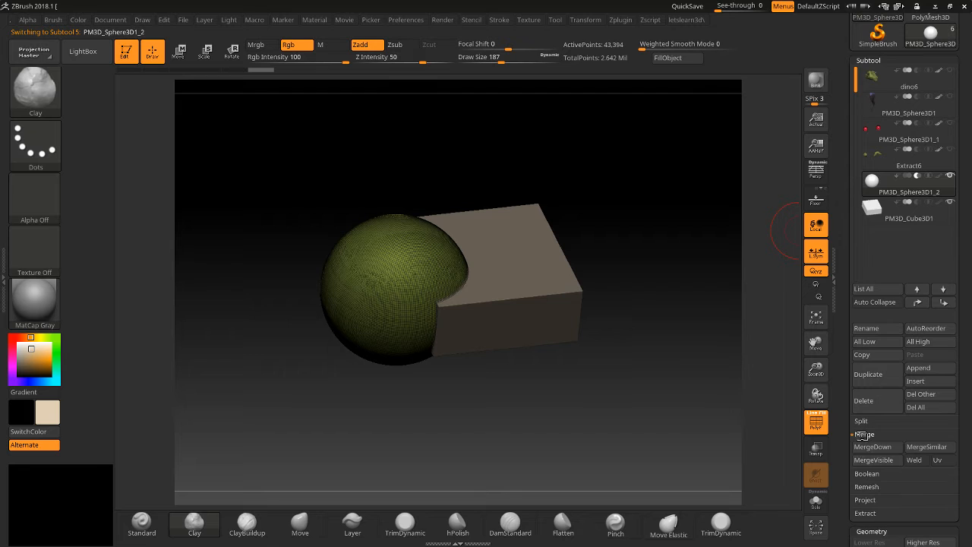
click(866, 447)
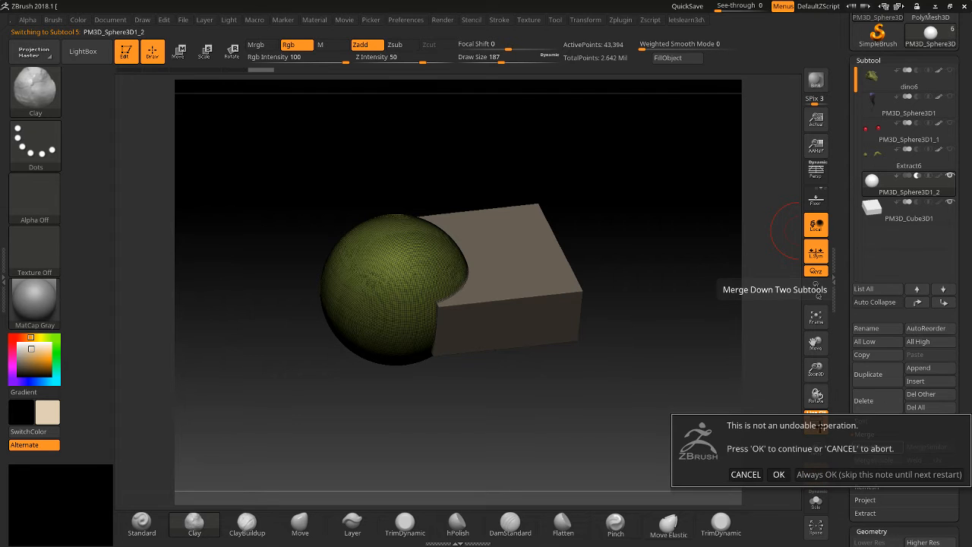
click(778, 473)
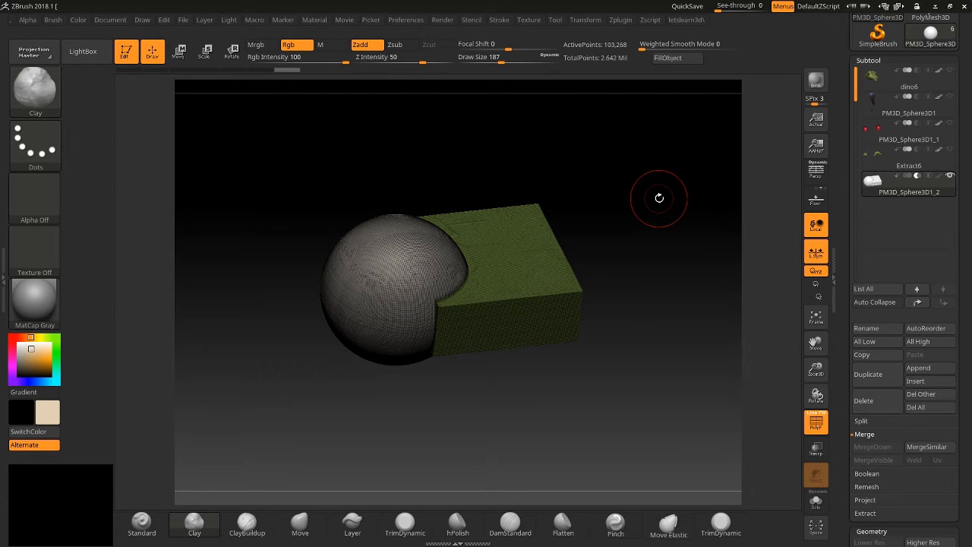
Re-mesh the merged sphere and cube with DynaMesh and check the result with and without the polyframe.
ctrl+drag(667, 150, 692, 372)
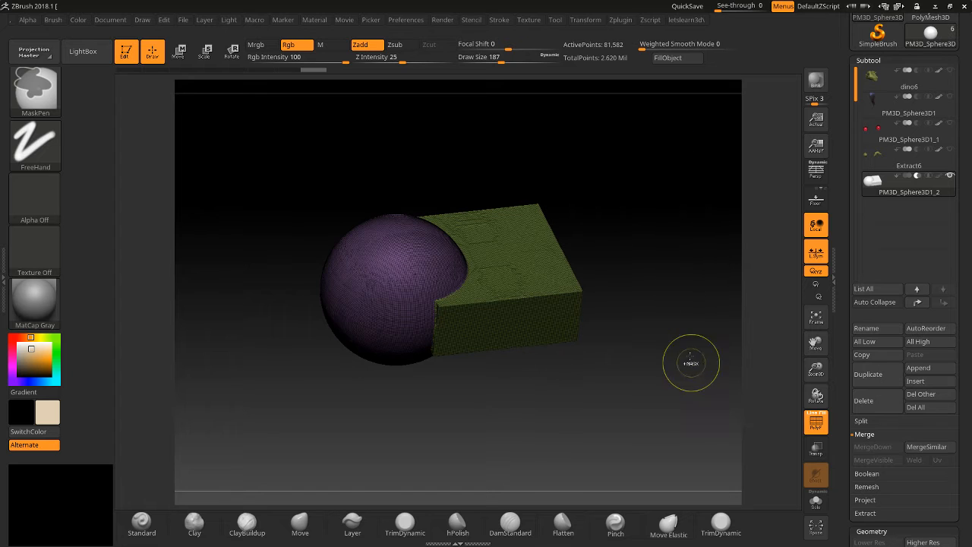
mouse_move(690, 276)
mouse_down()
mouse_move(694, 250)
mouse_move(745, 335)
mouse_up()
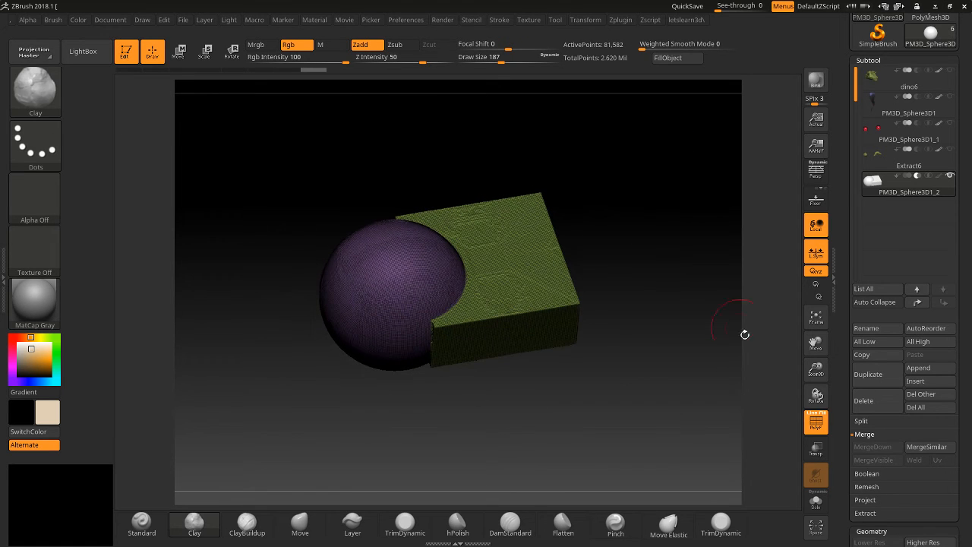
click(815, 422)
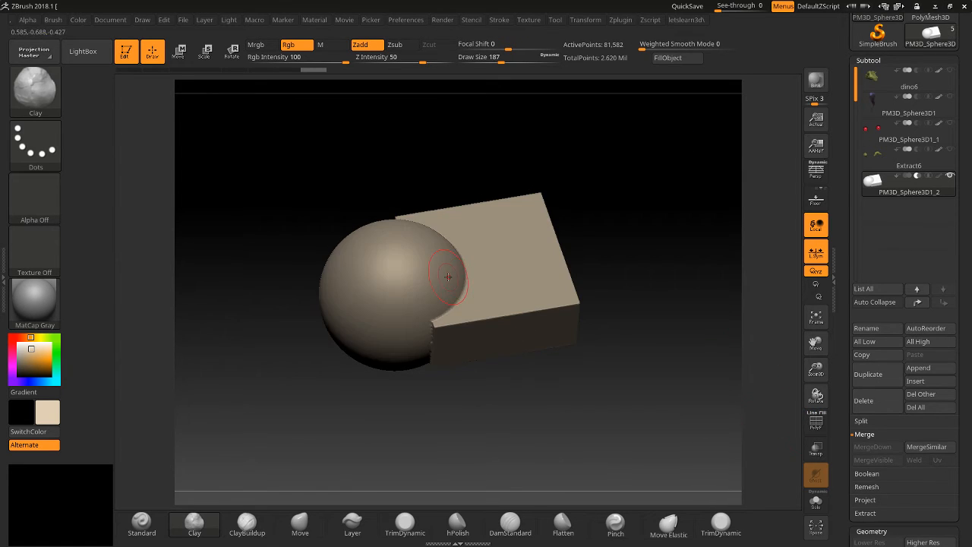
click(815, 422)
Isolate the cube and sphere polygroups in turn to inspect the re-meshed geometry, and restore full visibility.
key(ctrl+shift)
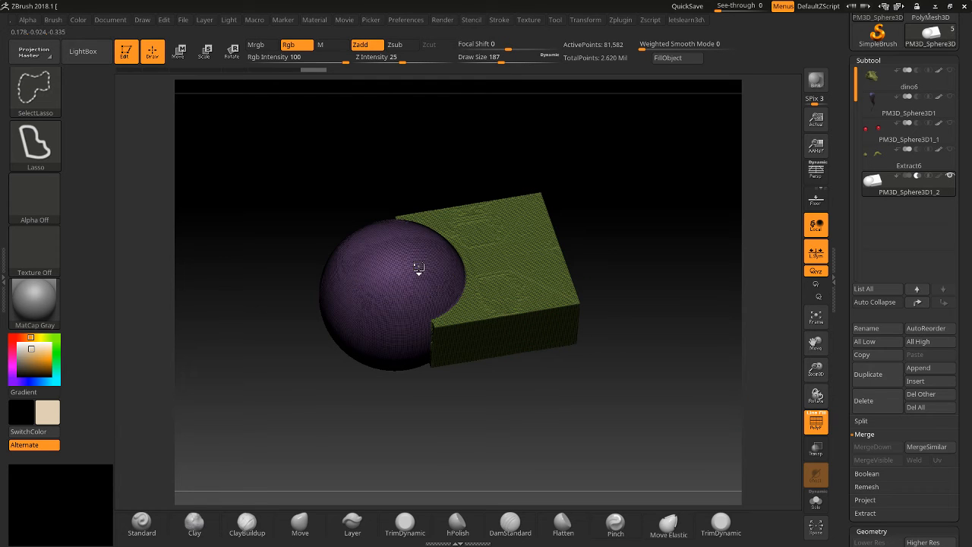
ctrl+shift+click(410, 287)
ctrl+shift+click(403, 283)
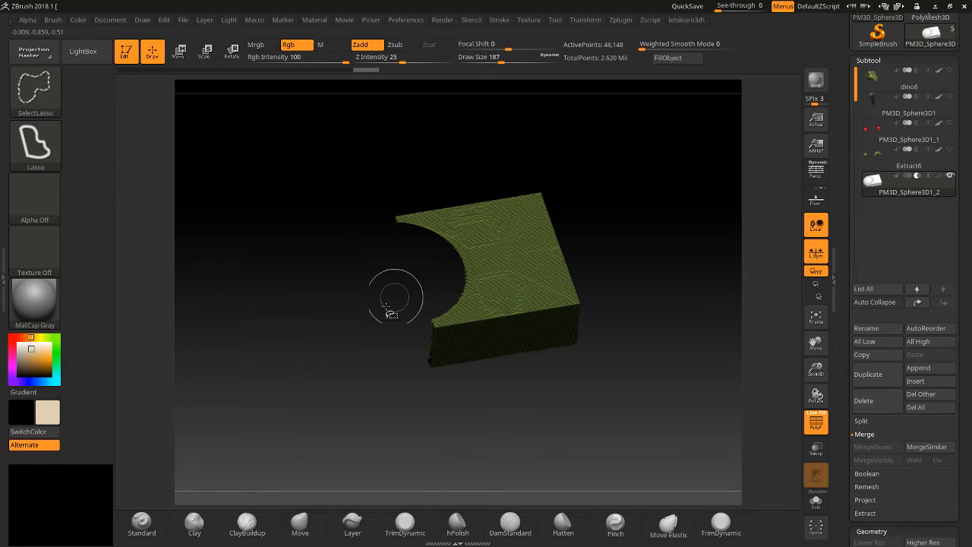
drag(398, 292, 378, 336)
ctrl+shift+click(445, 347)
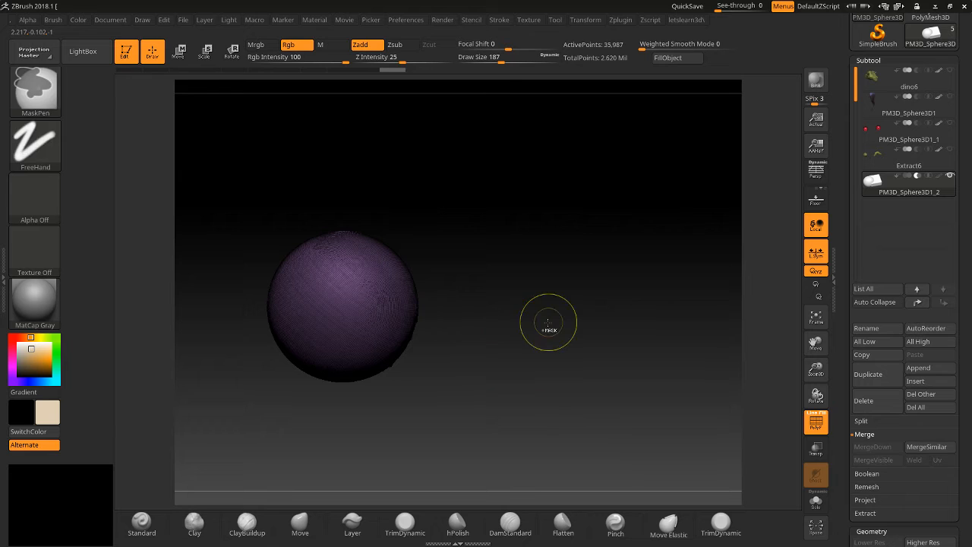
ctrl+shift+click(554, 317)
drag(599, 304, 574, 342)
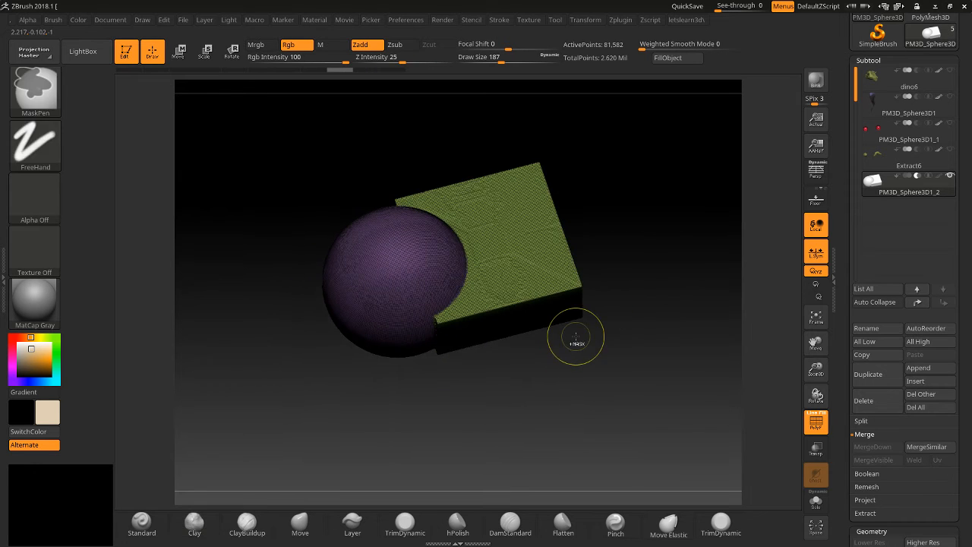
Undo the DynaMesh re-mesh and try DynaMesh's Sub operation on the merged mesh instead.
key(ctrl+z)
key(ctrl+z)
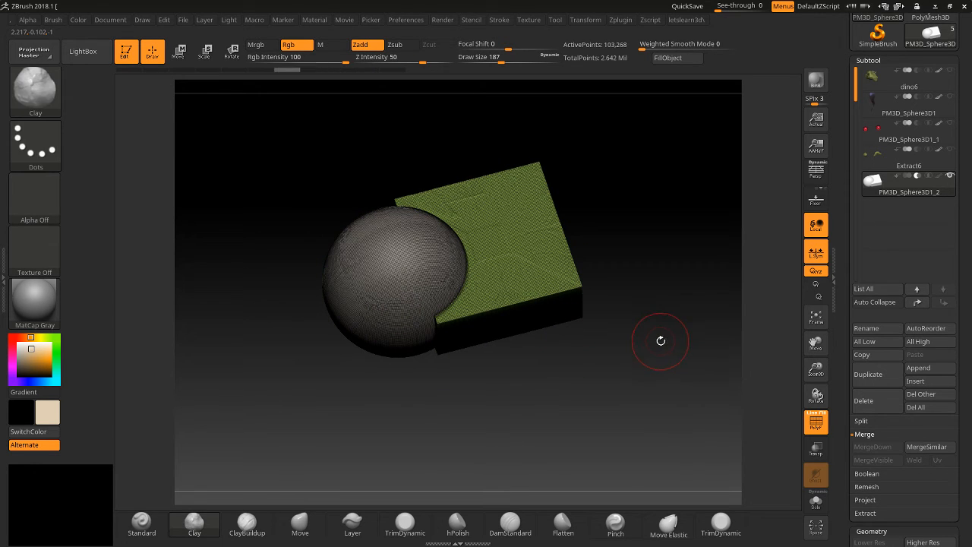
ctrl+click(664, 338)
ctrl+click(664, 372)
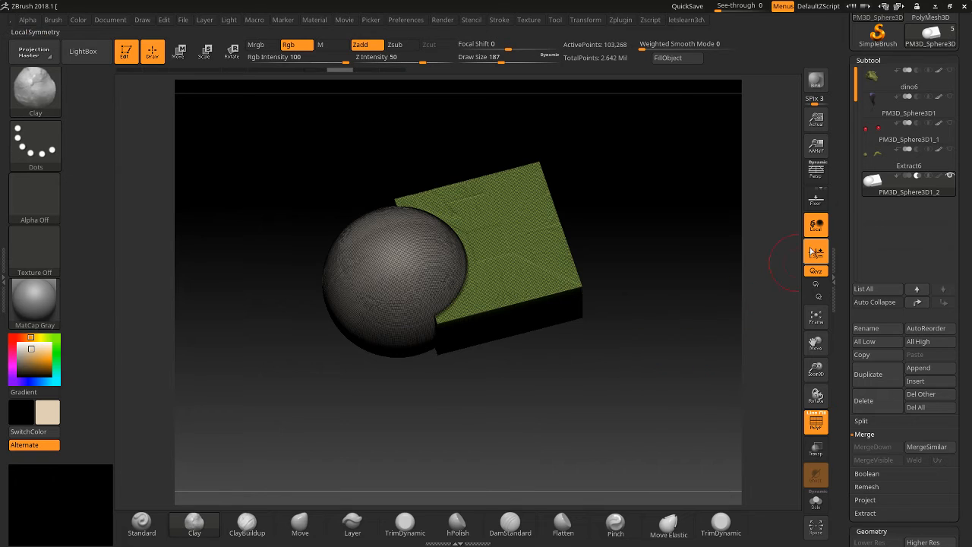
mouse_move(881, 184)
drag(842, 222, 841, 137)
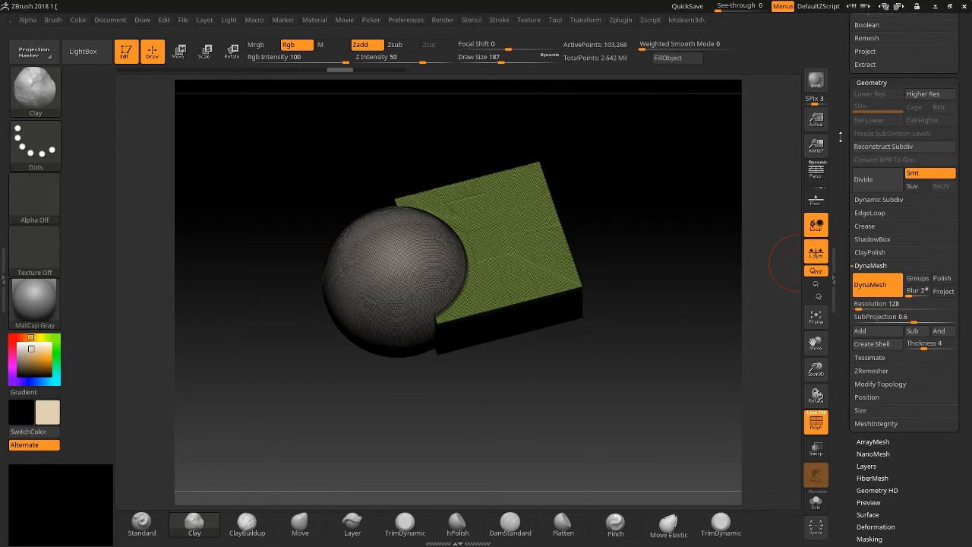
click(918, 336)
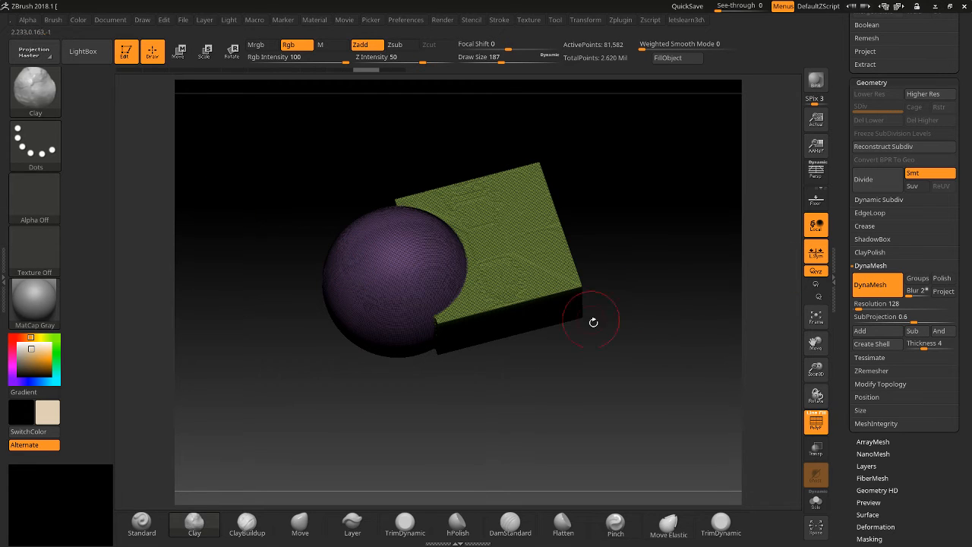
Hide the polyframe and toggle the visibility of the sphere and cube parts to examine the Sub result.
click(816, 422)
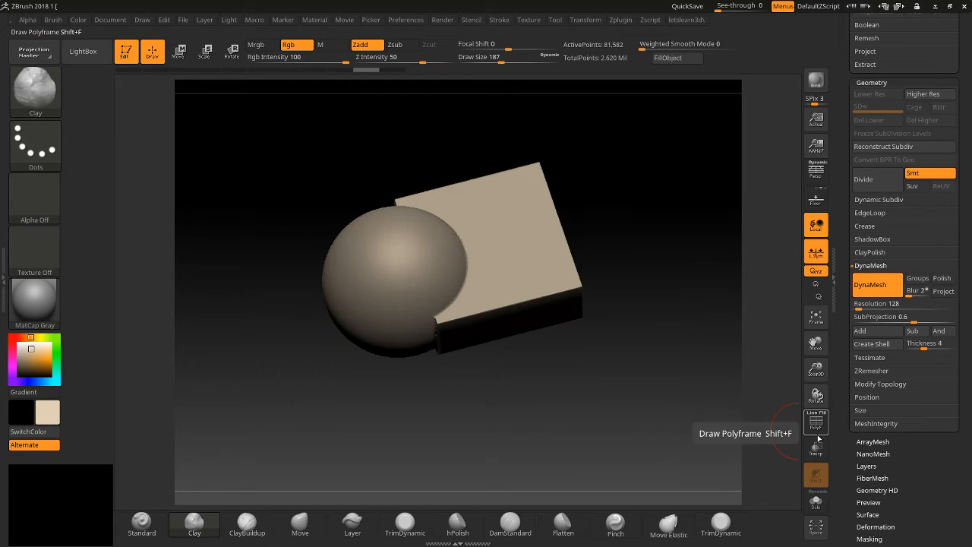
ctrl+shift+click(378, 291)
key(ctrl+z)
ctrl+shift+click(384, 279)
key(ctrl+z)
ctrl+shift+click(401, 275)
ctrl+shift+click(400, 274)
mouse_move(360, 385)
mouse_down()
mouse_move(372, 322)
mouse_move(394, 347)
mouse_move(386, 373)
mouse_move(368, 371)
mouse_up()
ctrl+shift+click(590, 343)
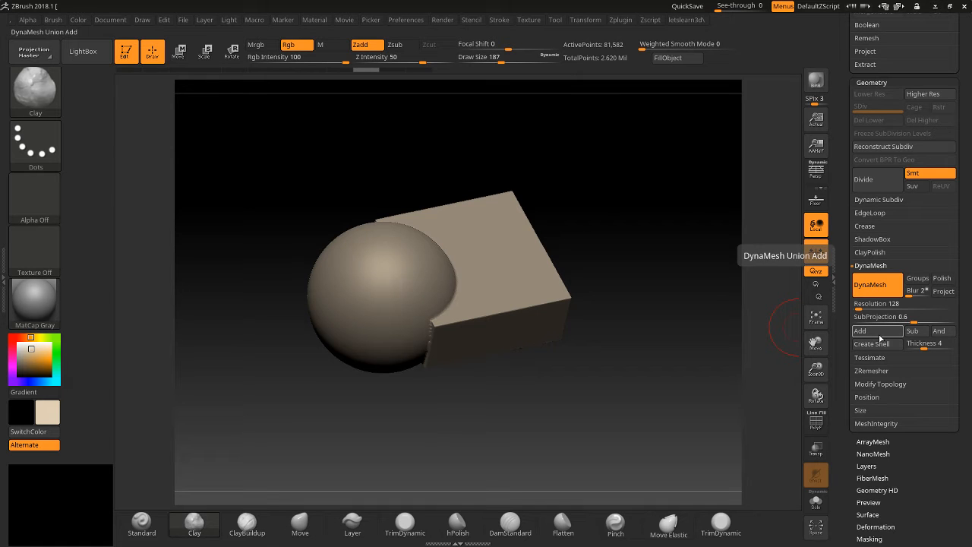
Undo the DynaMesh operations on the merged subtool PM3D_Sphere3D1_2 and delete that subtool.
click(838, 280)
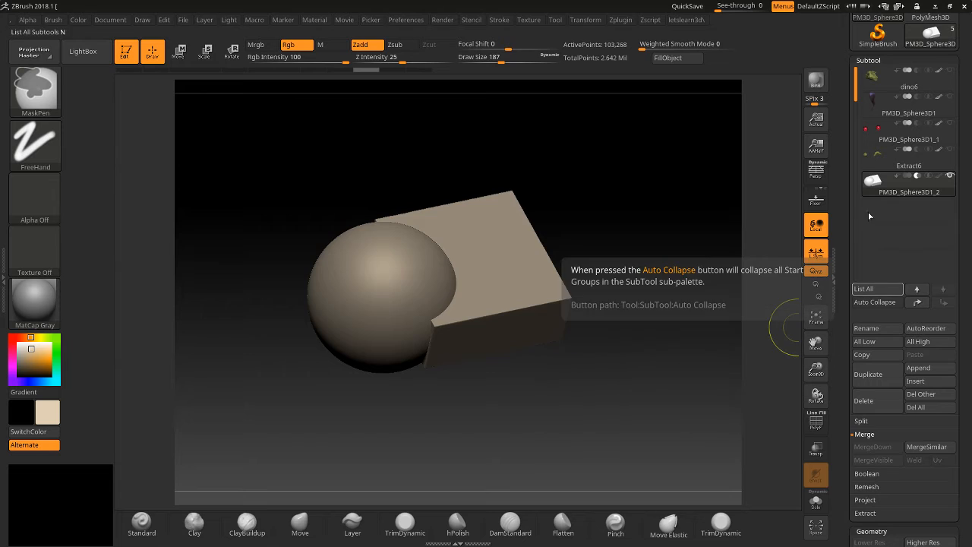
key(ctrl+z)
key(ctrl+z)
key(ctrl+z)
key(ctrl+z)
key(ctrl+z)
key(ctrl+z)
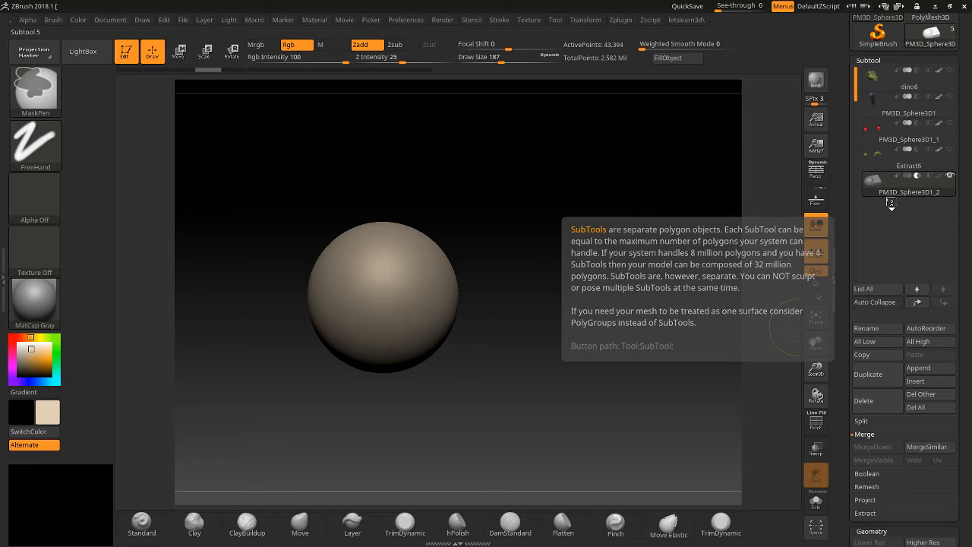
click(893, 405)
click(779, 428)
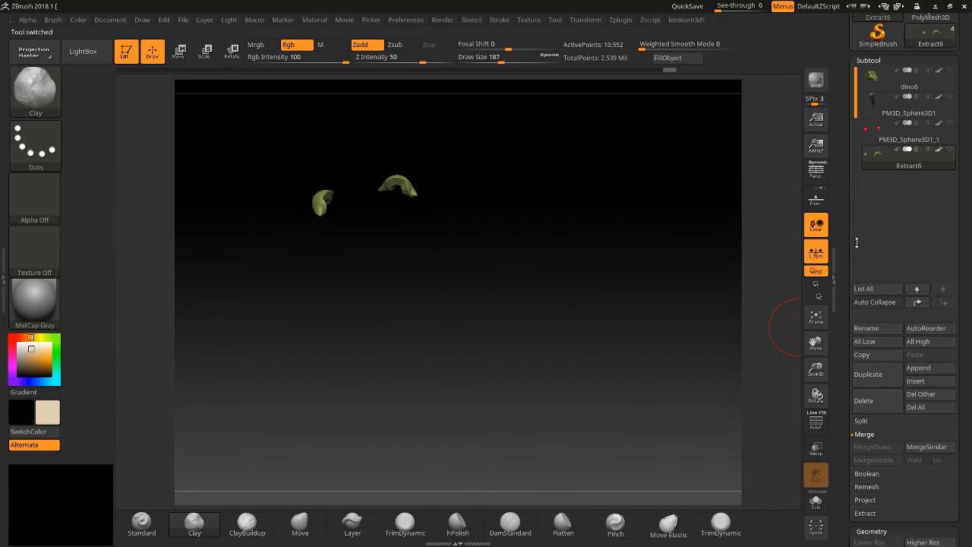
Append a new Sphere3D and a new Cube3D as subtools below Extract6.
click(918, 367)
mouse_move(551, 316)
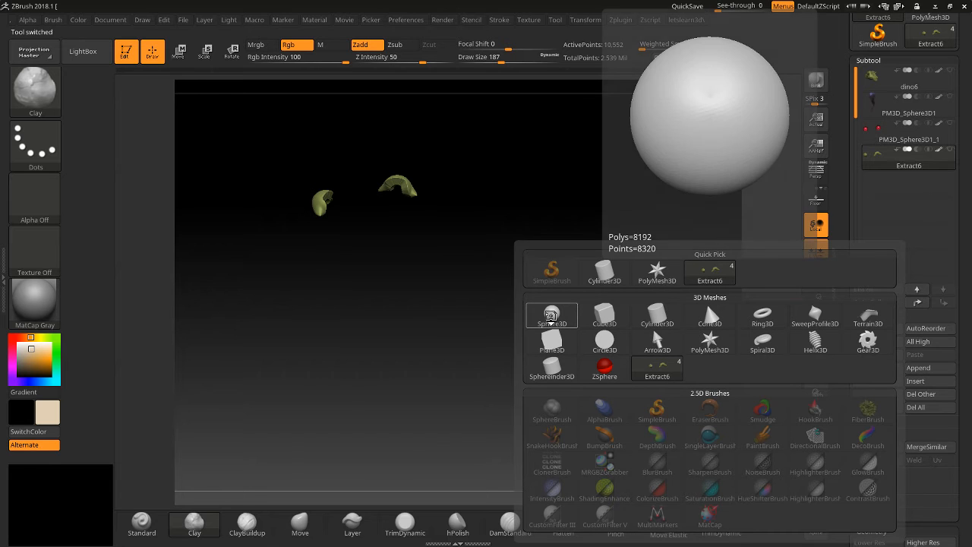
click(551, 316)
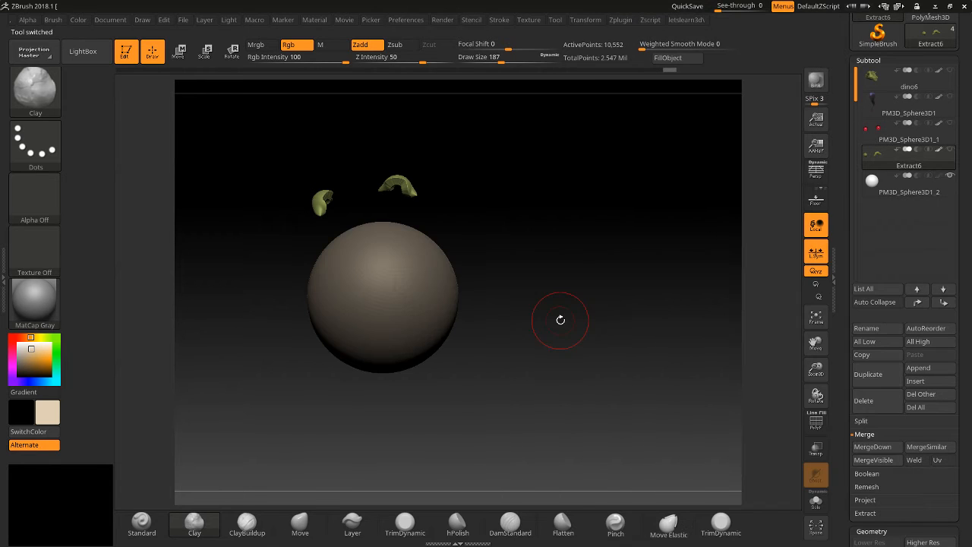
click(909, 369)
click(615, 314)
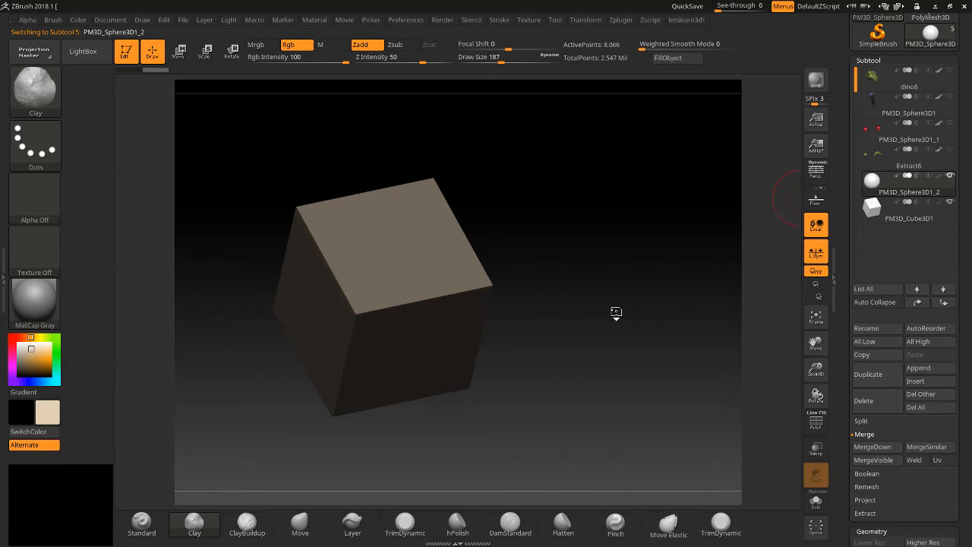
Make the new cube PM3D_Cube3D1 the active subtool and display its polyframe.
click(877, 218)
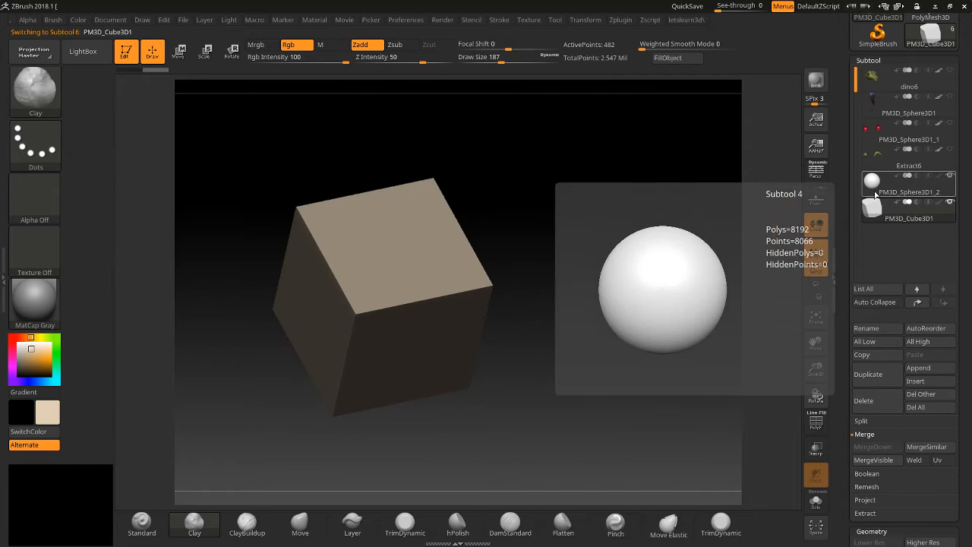
click(876, 195)
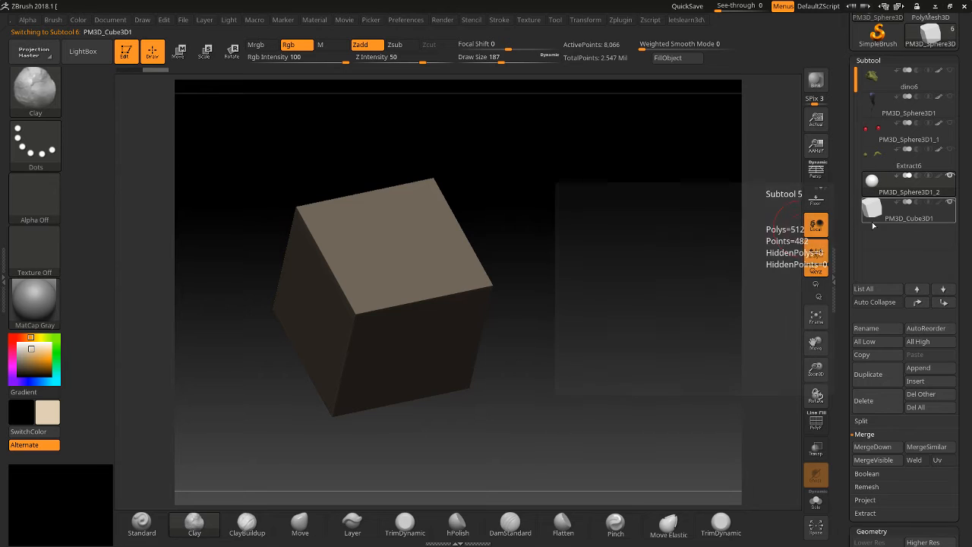
click(874, 224)
drag(689, 305, 691, 269)
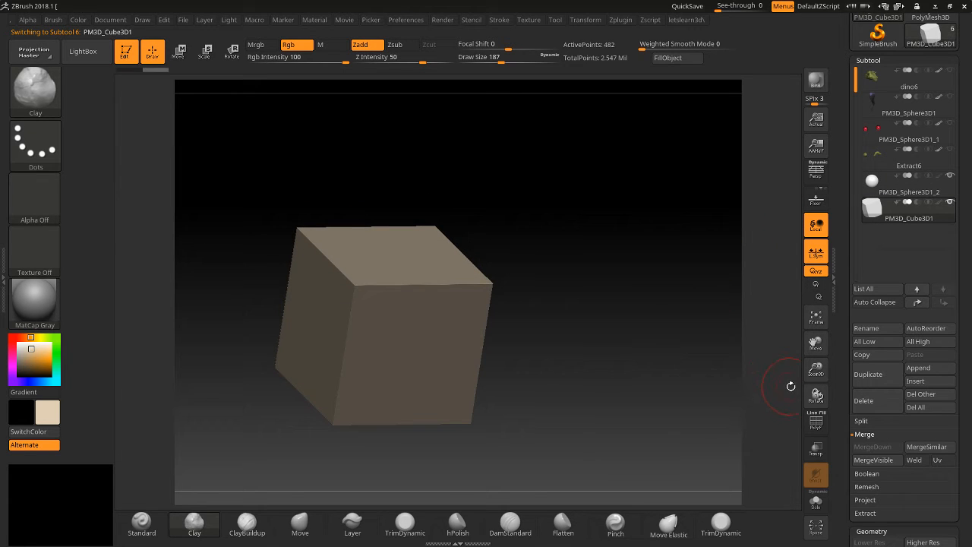
click(816, 421)
drag(696, 372, 690, 373)
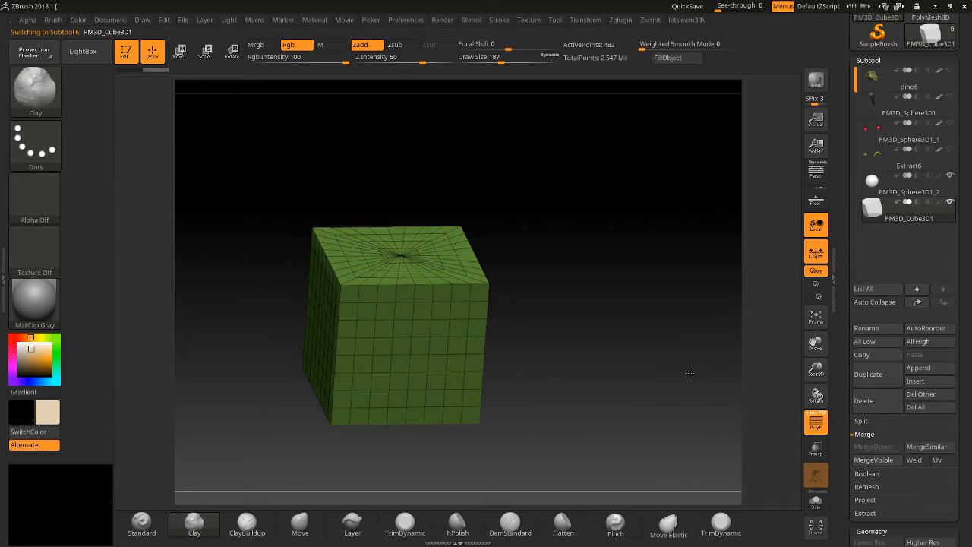
Subdivide the cube PM3D_Cube3D1 twice and hide its polyframe.
key(ctrl+d)
key(ctrl+d)
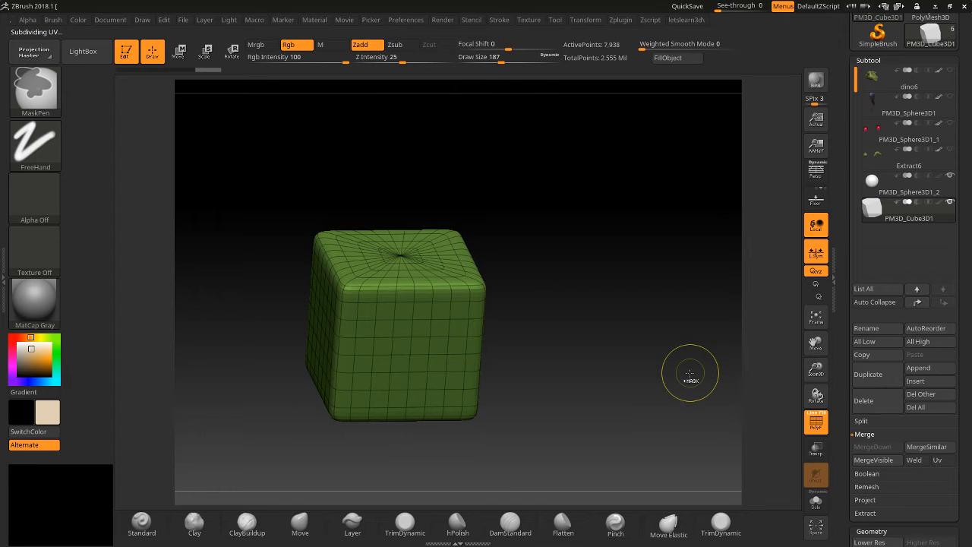
click(816, 421)
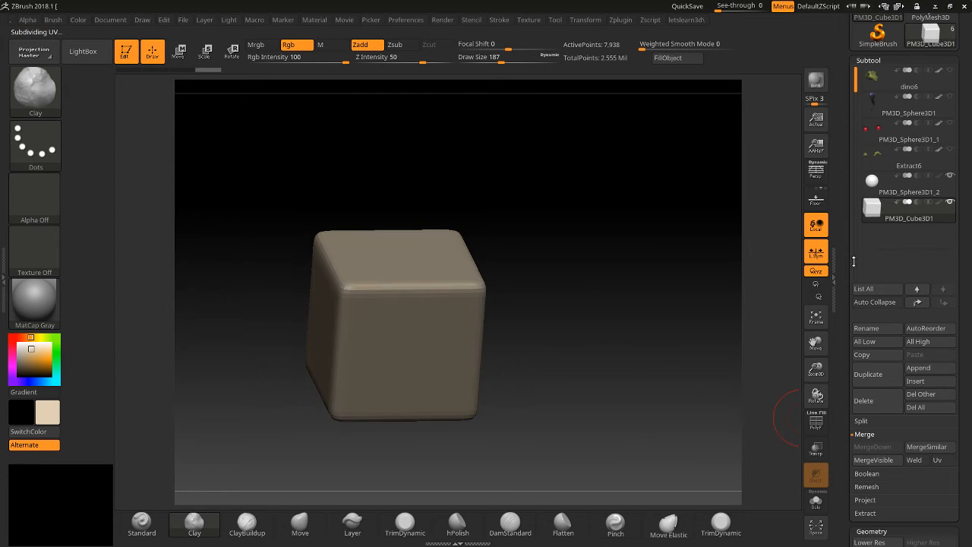
Make the sphere PM3D_Sphere3D1_2 the active subtool and subdivide it twice.
click(871, 180)
mouse_move(868, 212)
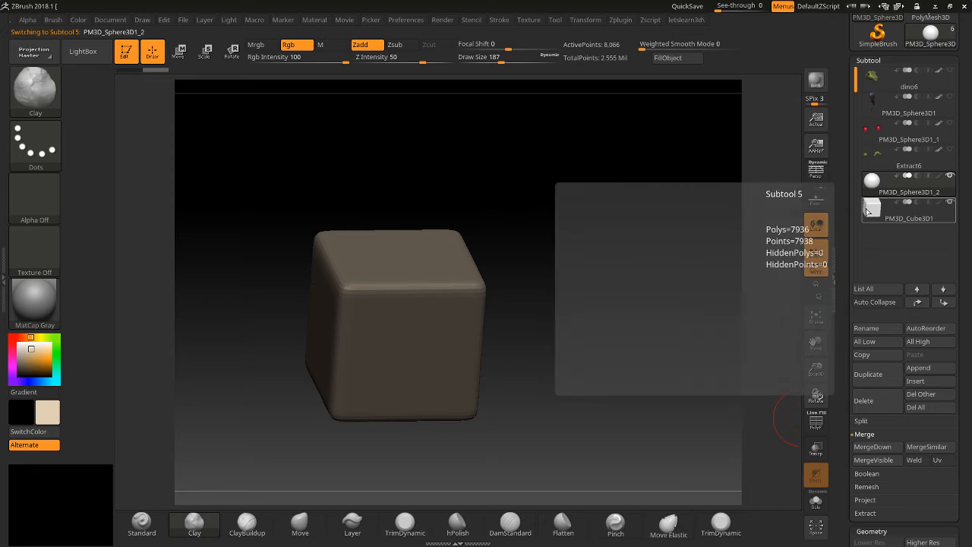
click(812, 508)
click(812, 508)
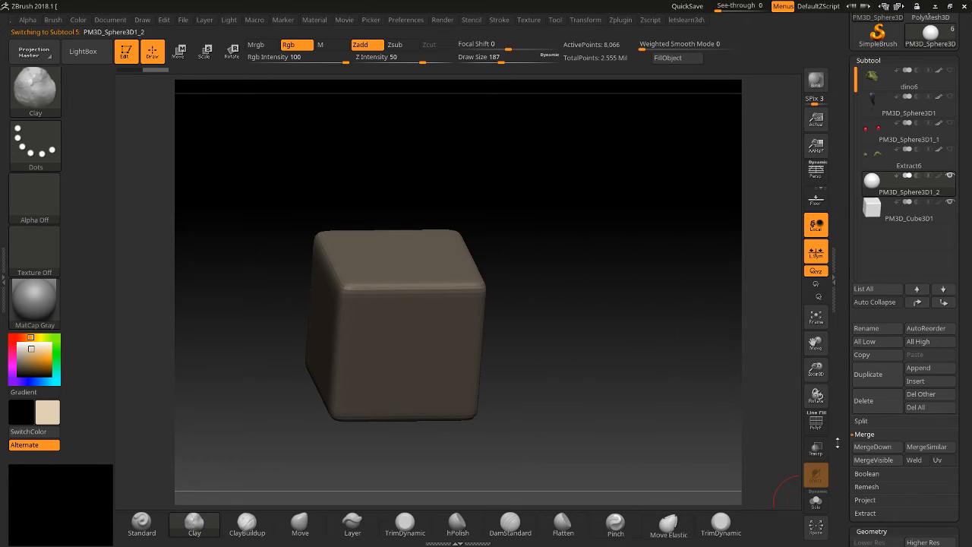
key(ctrl)
key(ctrl+d)
key(ctrl+d)
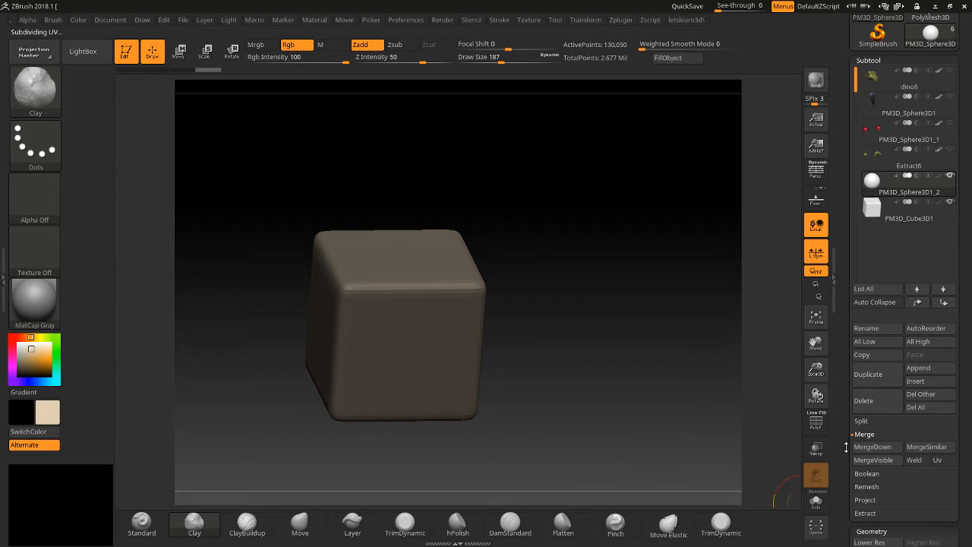
drag(846, 445, 834, 363)
mouse_move(845, 287)
mouse_down()
mouse_move(834, 386)
mouse_move(846, 281)
mouse_up()
click(864, 270)
click(877, 259)
drag(840, 198, 817, 322)
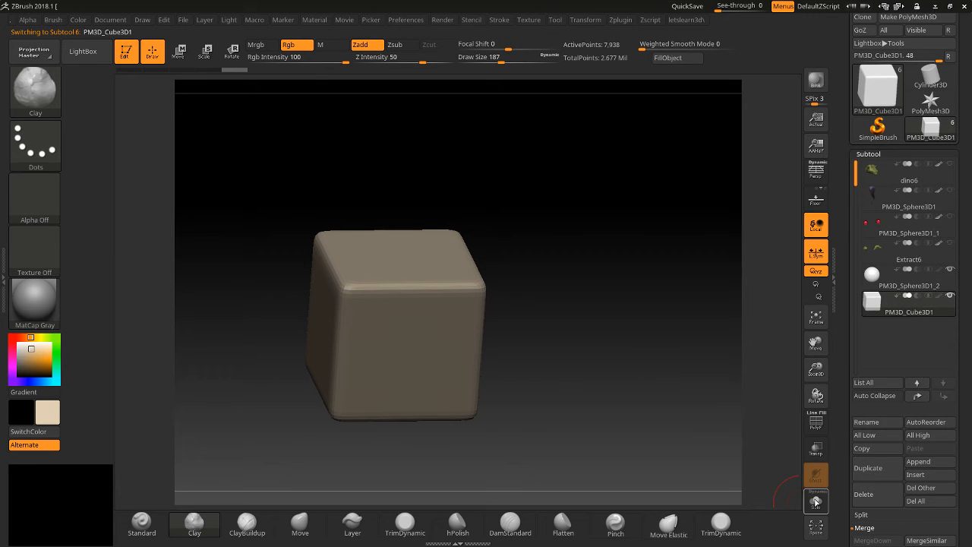
click(879, 283)
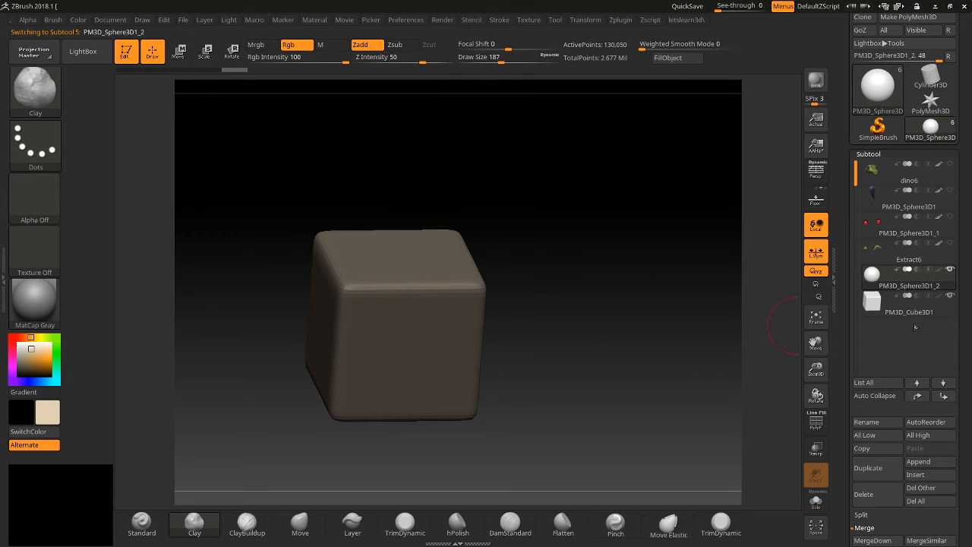
Move the cube about 1.34 units sideways so it overlaps the sphere, and flatten it vertically into a slab.
key(alt+Down)
click(179, 51)
drag(336, 326, 429, 334)
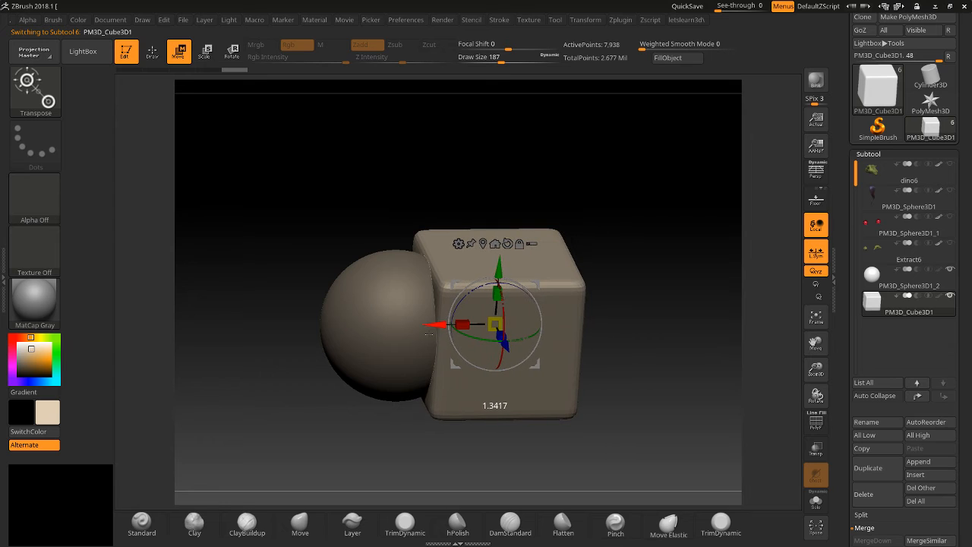
drag(498, 301, 468, 373)
drag(519, 430, 478, 462)
click(153, 52)
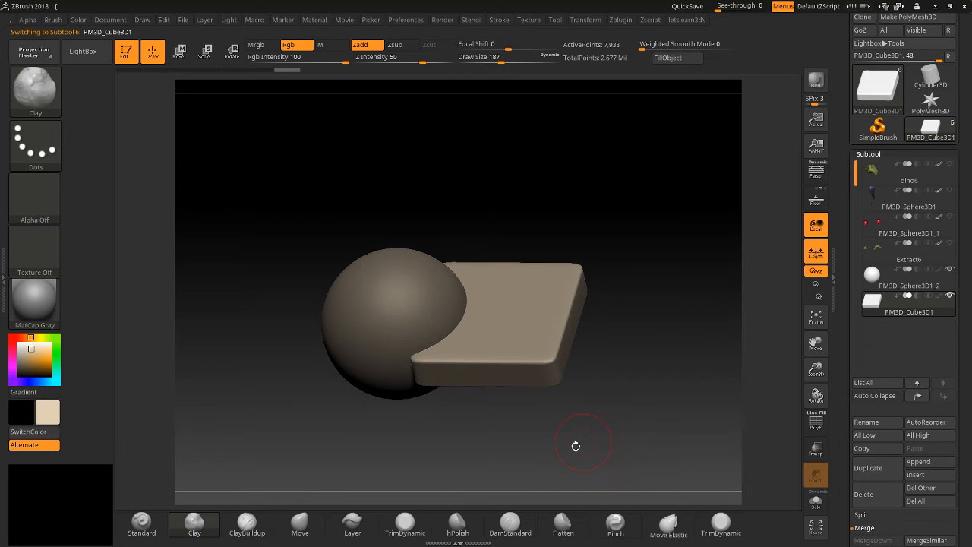
Switch to Chrome and read the Pixologic documentation on merging SubTools as DynaMesh, covering the DynaMesh requirements and subtool order.
key(super)
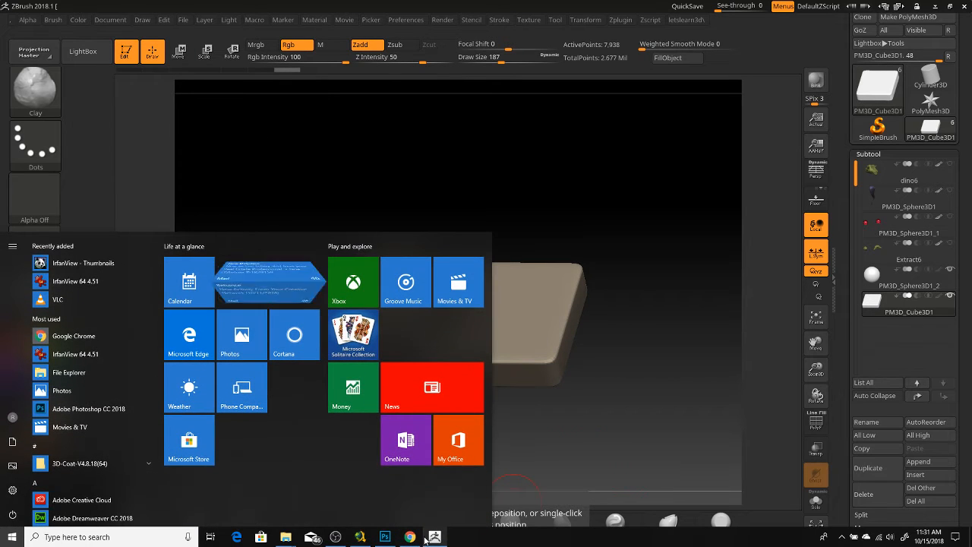
click(409, 537)
scroll(316, 367, down, 3)
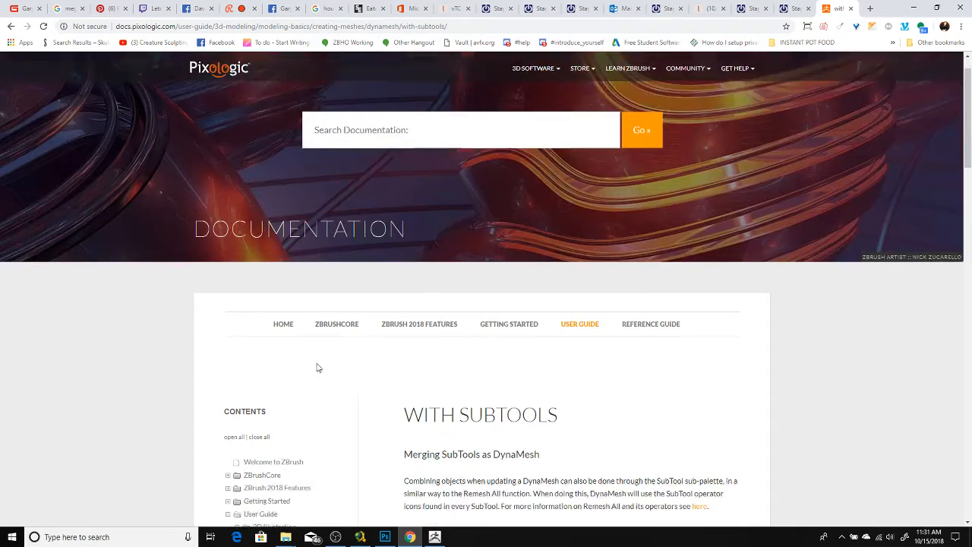
scroll(466, 287, down, 1)
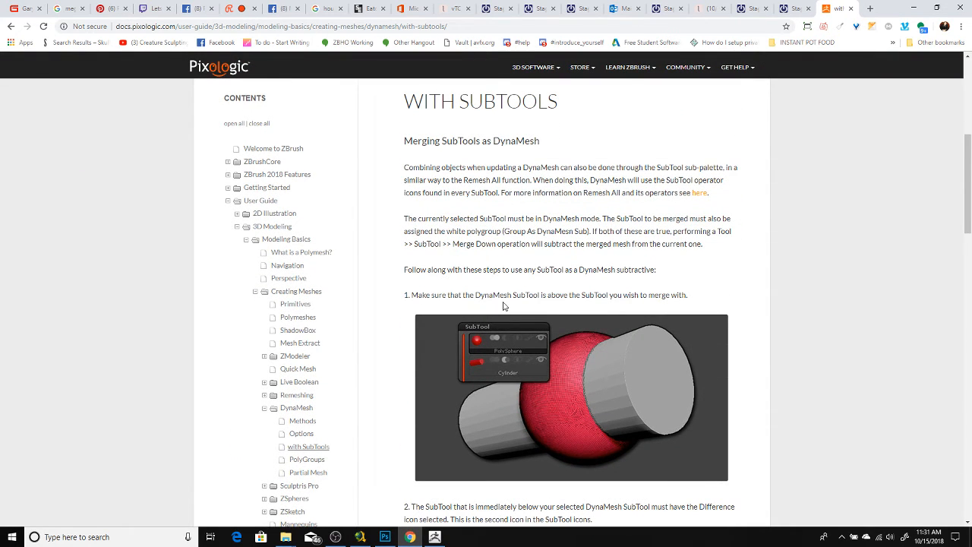
drag(445, 230, 622, 219)
click(577, 228)
scroll(736, 222, down, 2)
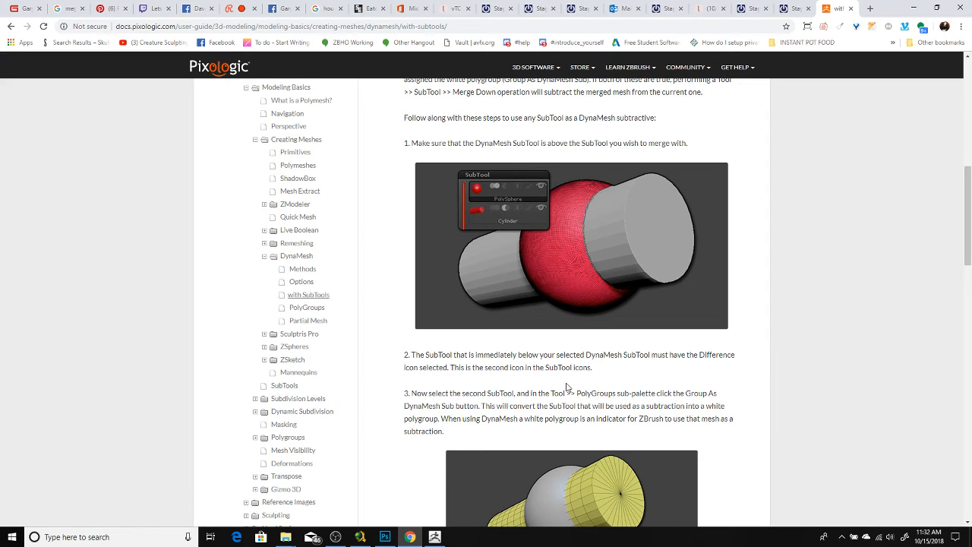
Return to ZBrush and set the operator of subtool PM3D_Sphere3D1_2 to Difference.
click(913, 7)
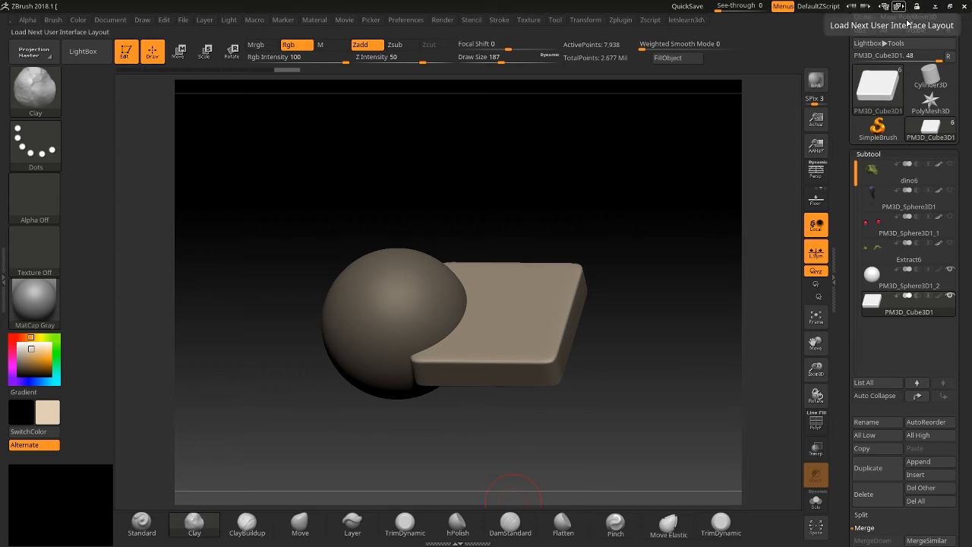
click(918, 298)
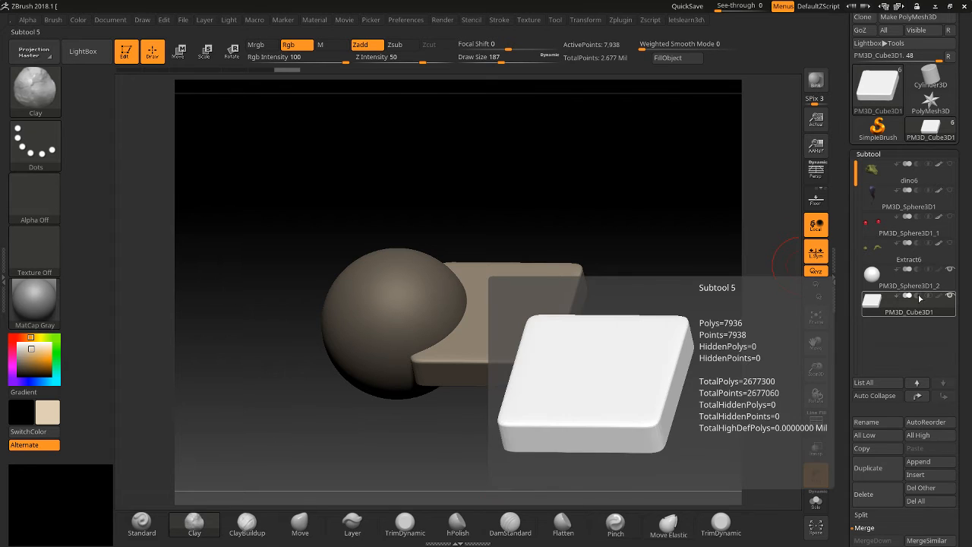
click(926, 272)
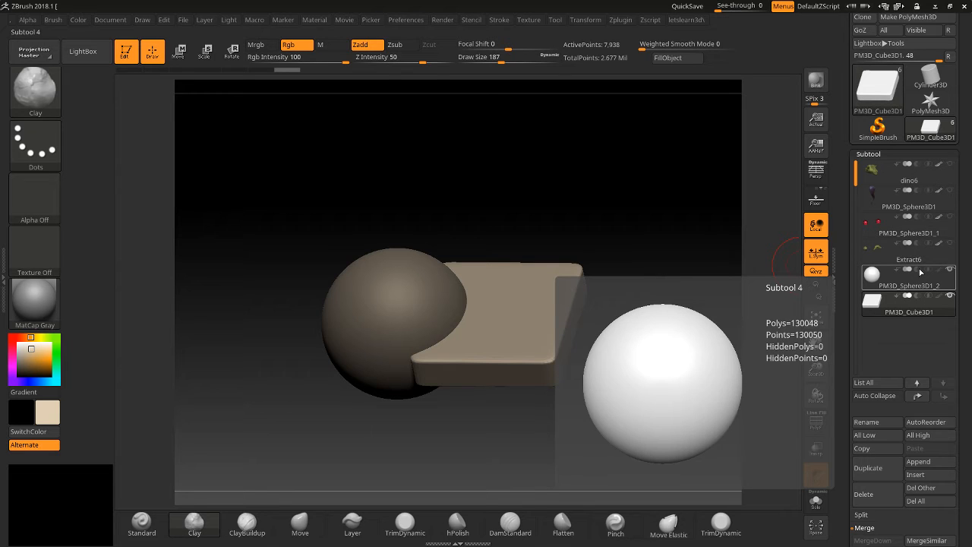
key(ctrl)
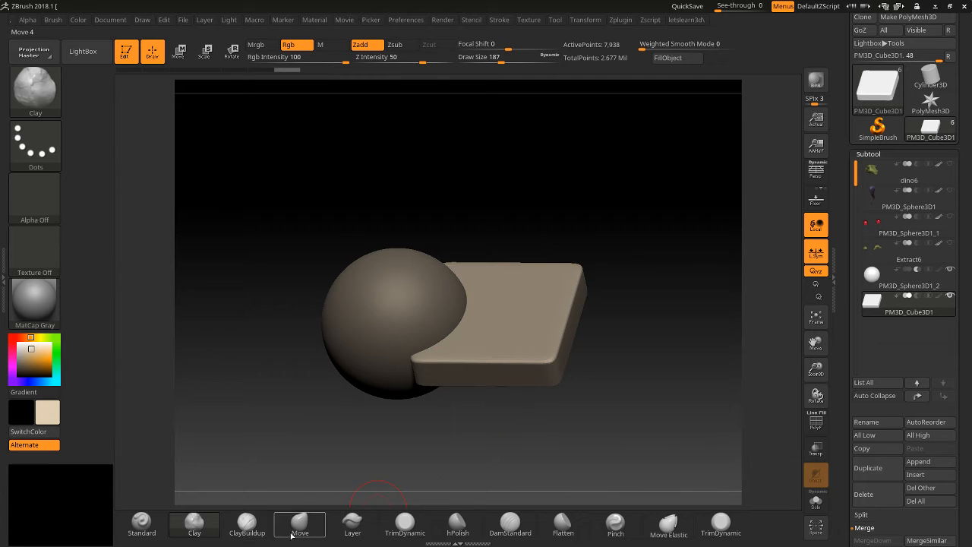
Switch back to Chrome and read steps 2 and 3 on the Difference icon and Group As DynaMesh Sub.
key(super)
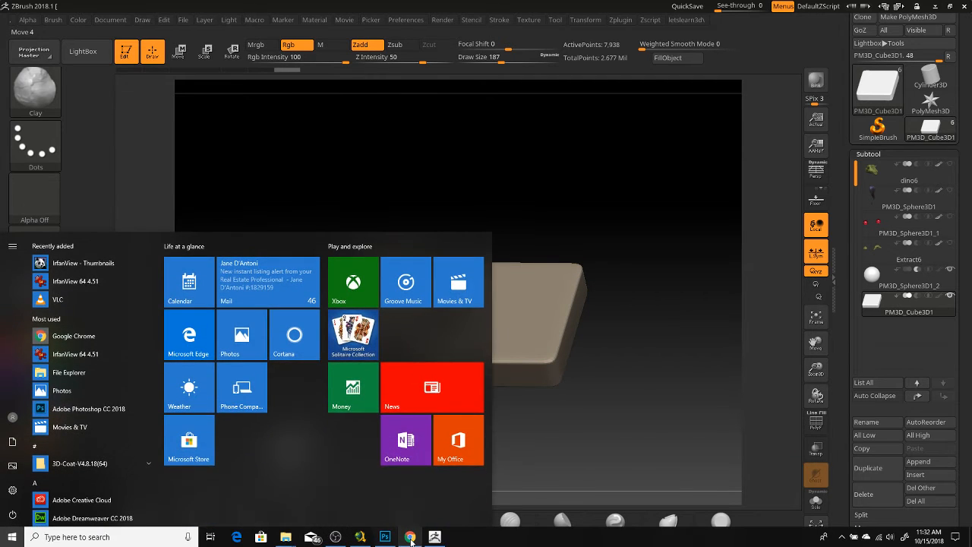
click(410, 536)
scroll(591, 346, down, 1)
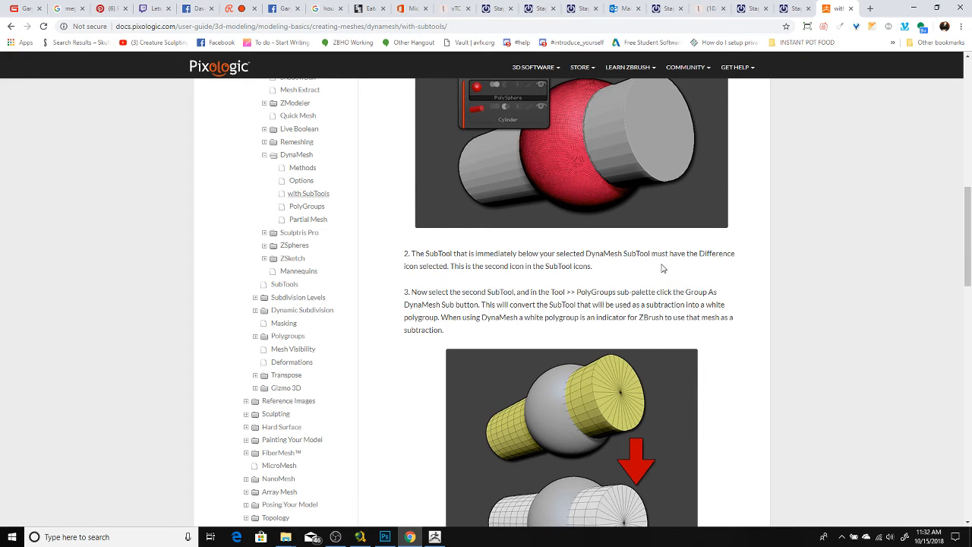
scroll(412, 304, down, 2)
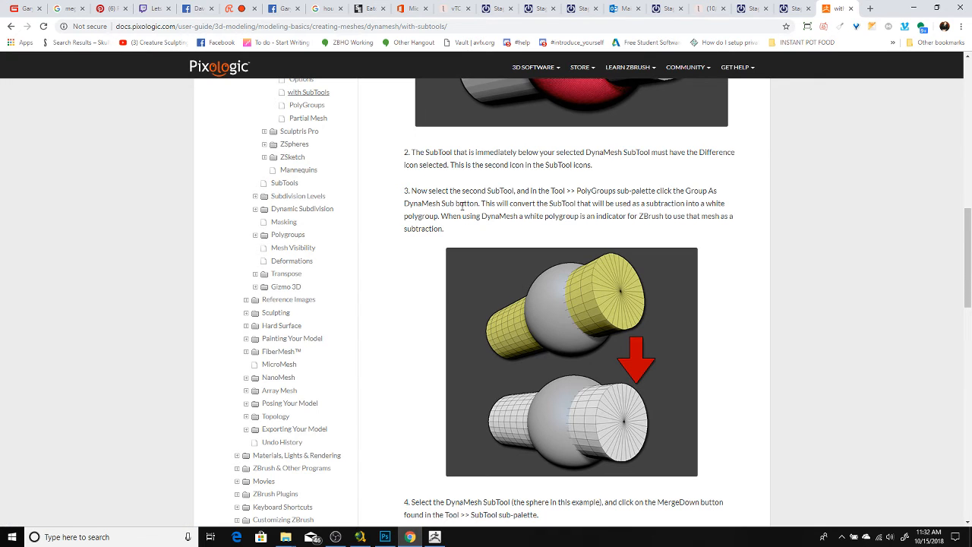
drag(481, 205, 688, 191)
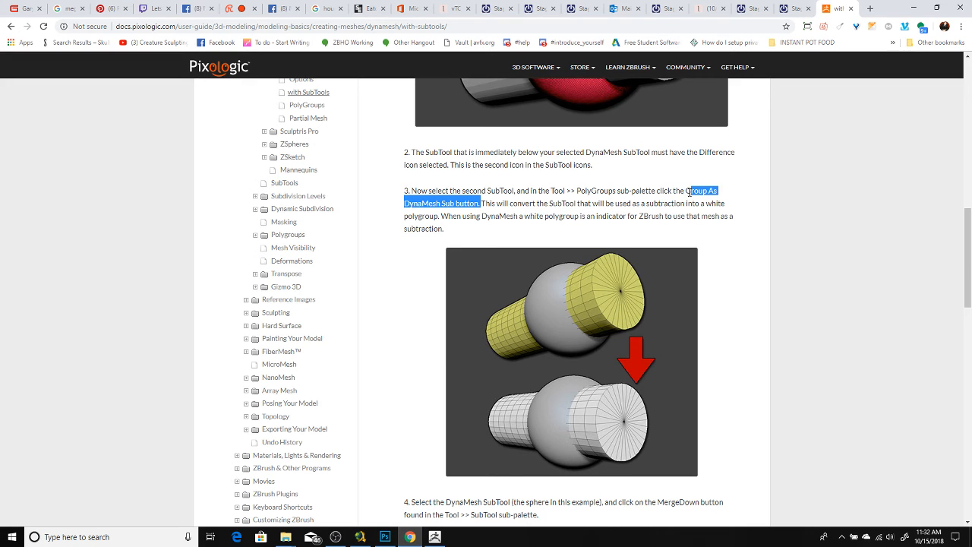
click(607, 204)
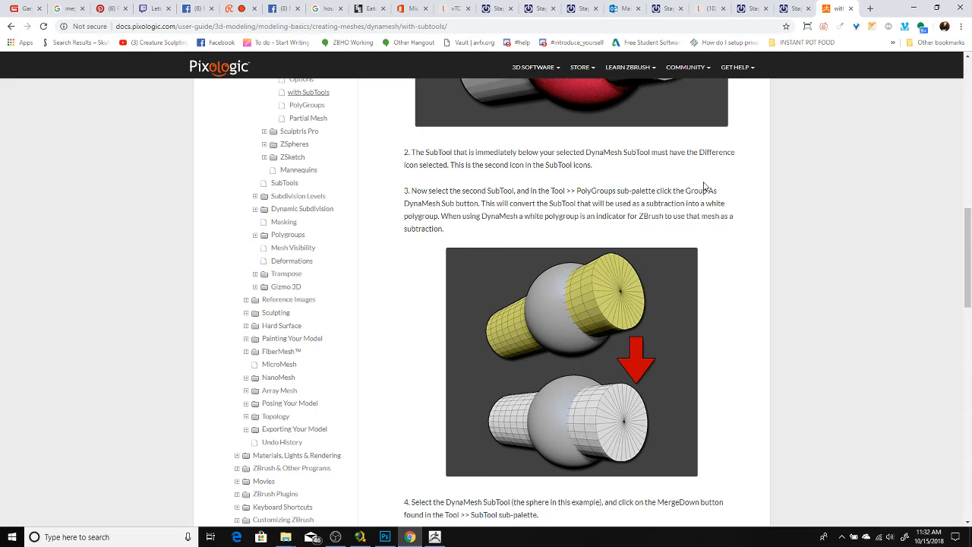
Return to ZBrush, group the flattened cube PM3D_Cube3D1 as Dynamesh Sub, and display its polyframe.
click(908, 7)
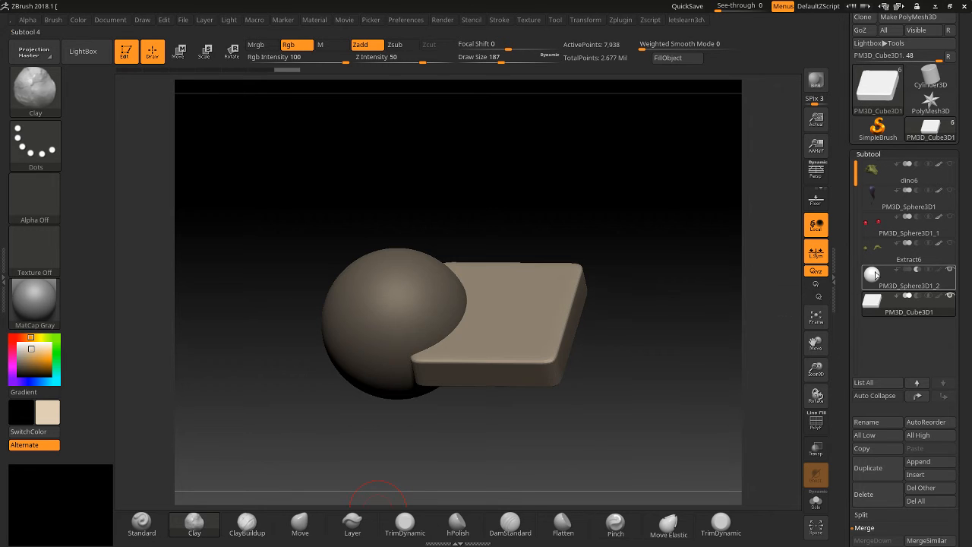
click(875, 274)
click(875, 304)
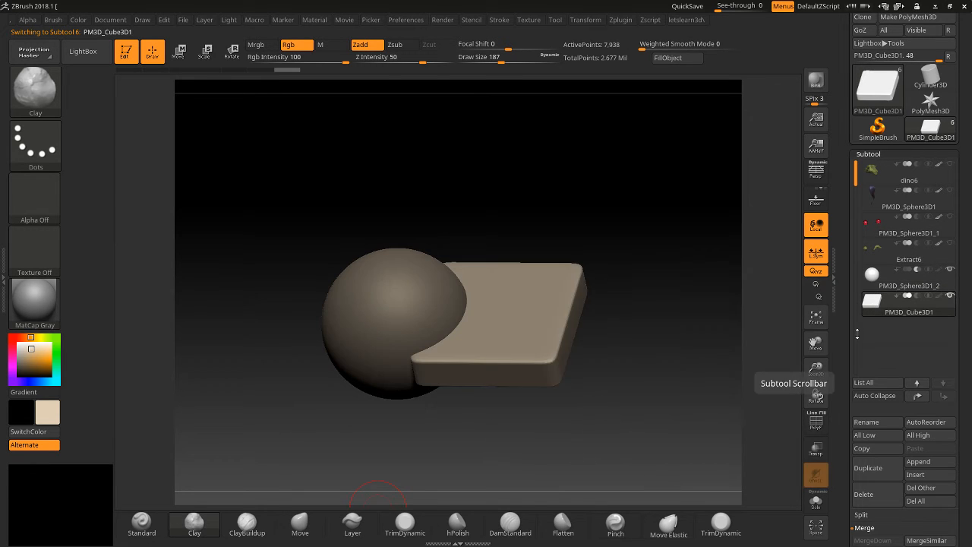
drag(855, 334, 859, 215)
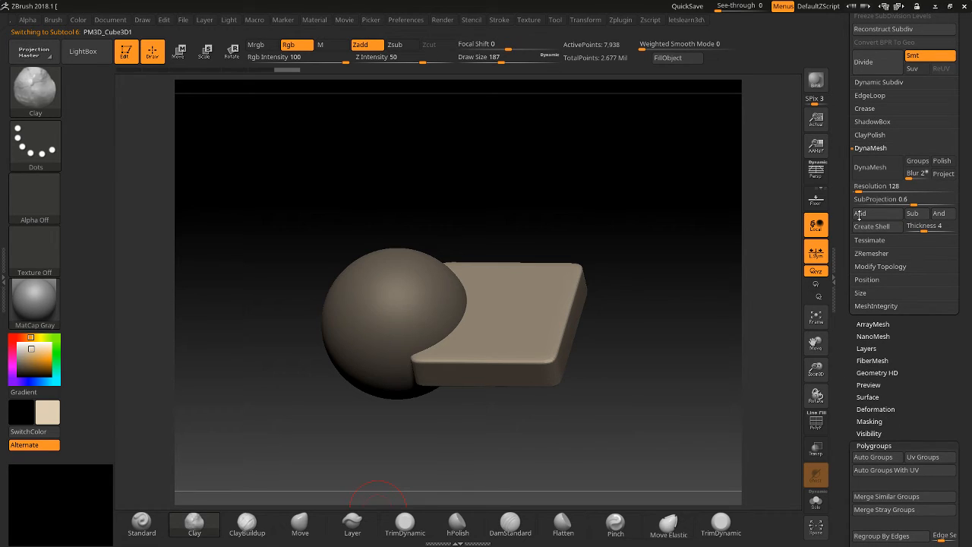
drag(859, 214, 858, 187)
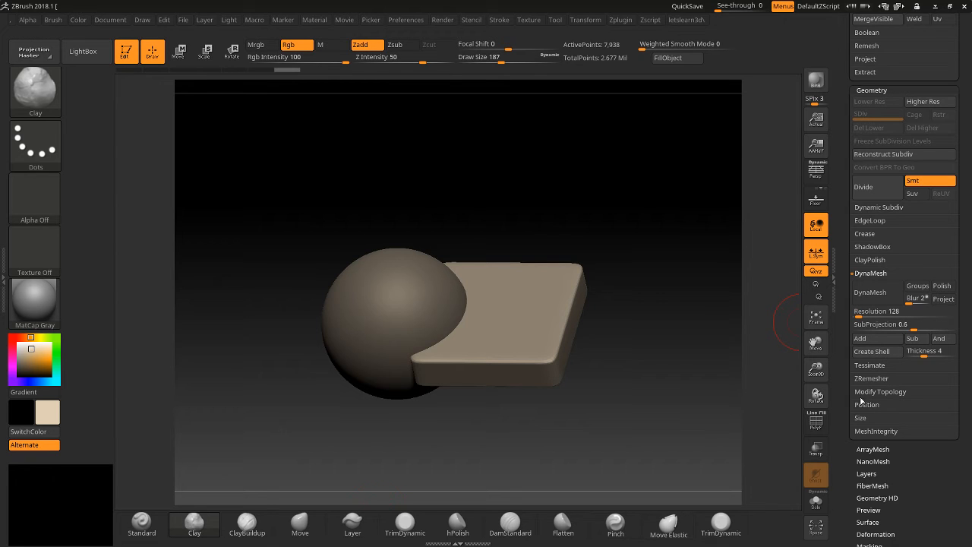
drag(845, 430, 853, 357)
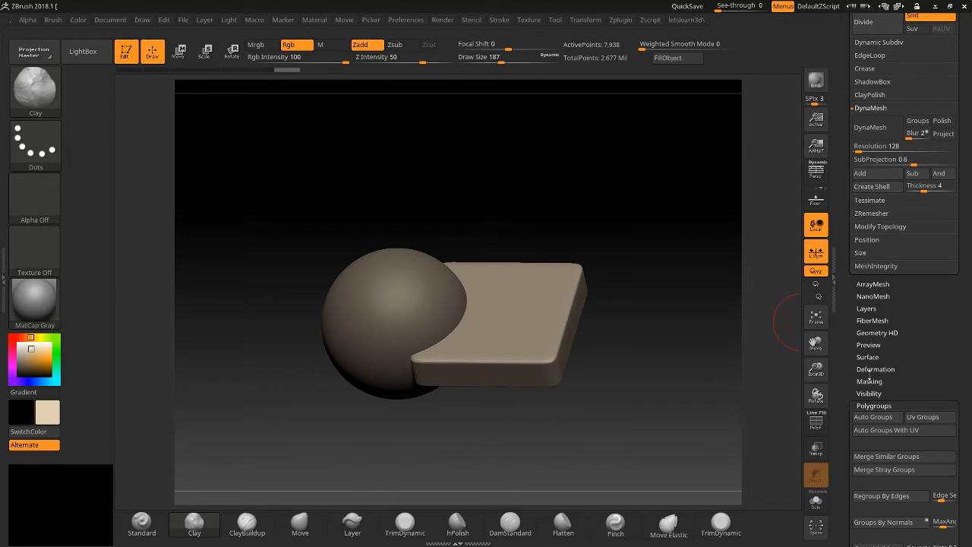
drag(852, 402, 853, 298)
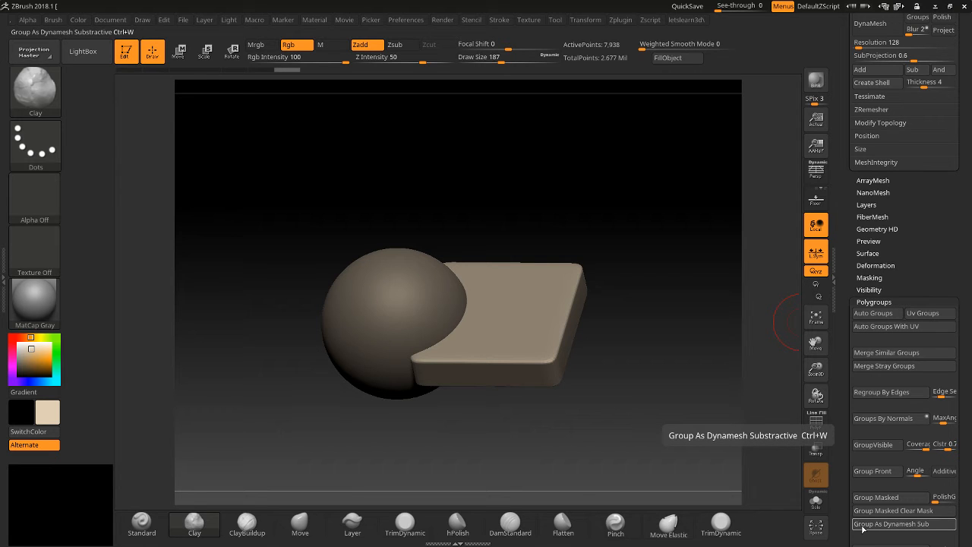
drag(848, 495, 848, 429)
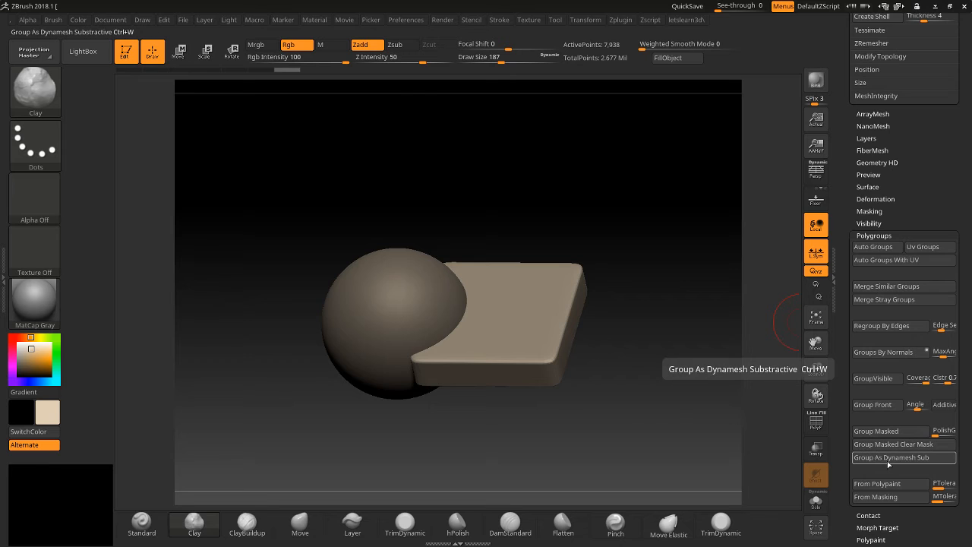
click(815, 421)
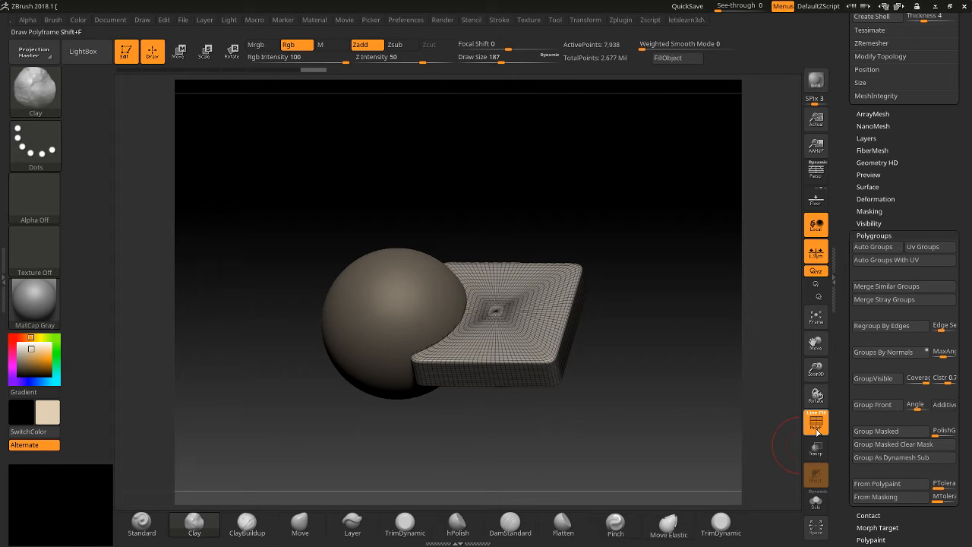
Select the sphere subtool PM3D_Sphere3D1_2 and merge it down with the flattened cube, accepting the non-undoable operation.
drag(844, 158, 856, 450)
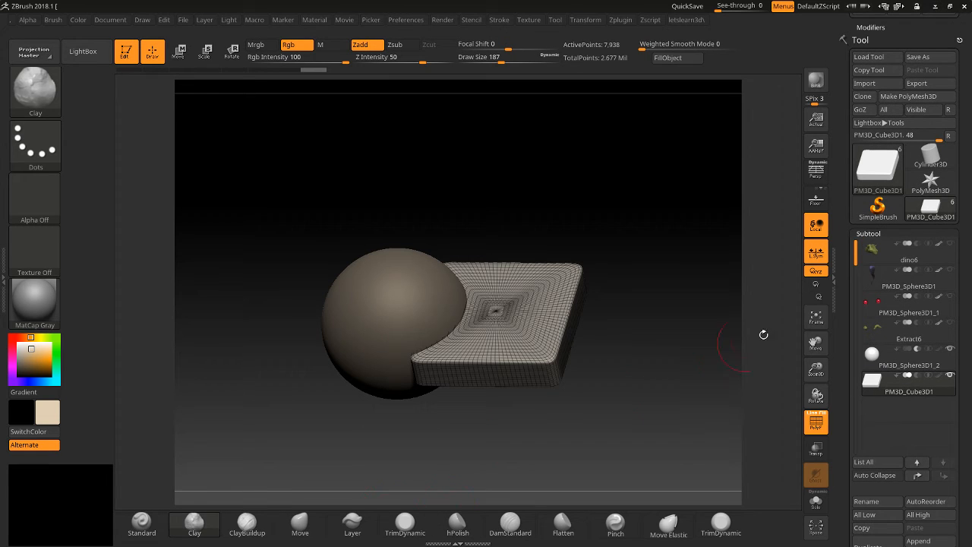
click(872, 355)
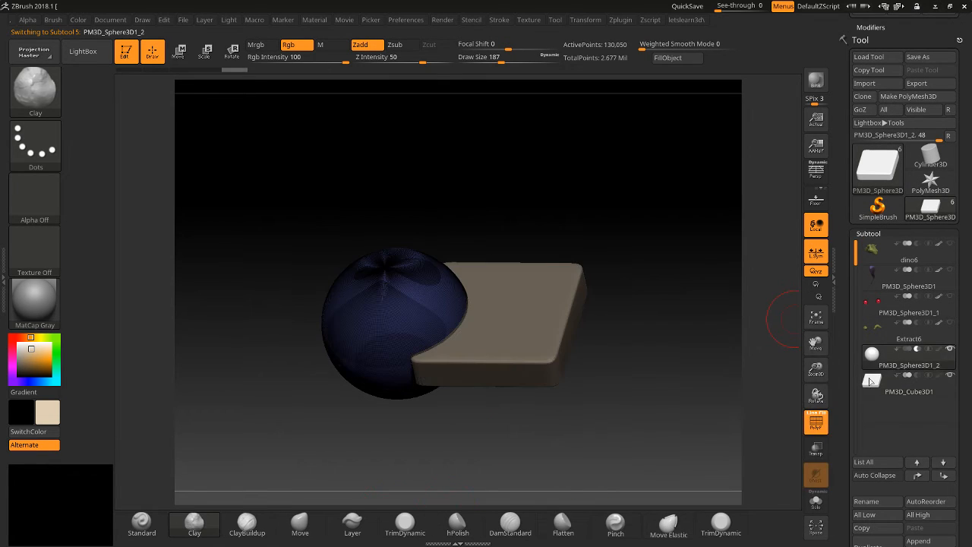
click(832, 433)
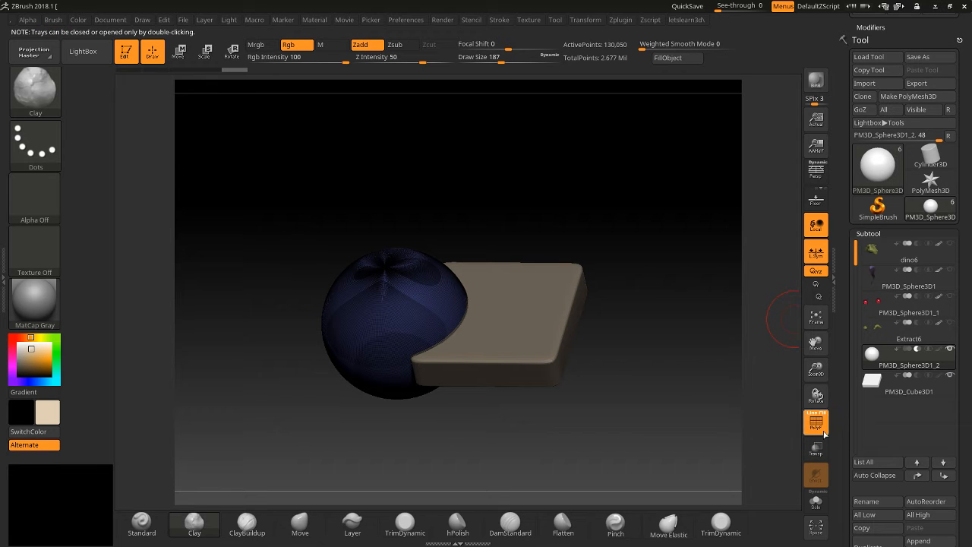
drag(842, 413, 853, 351)
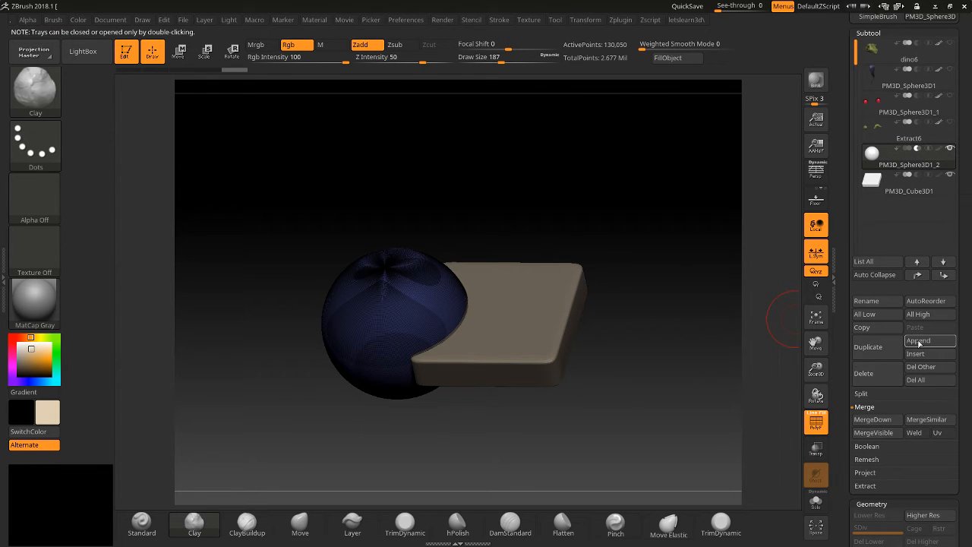
click(874, 420)
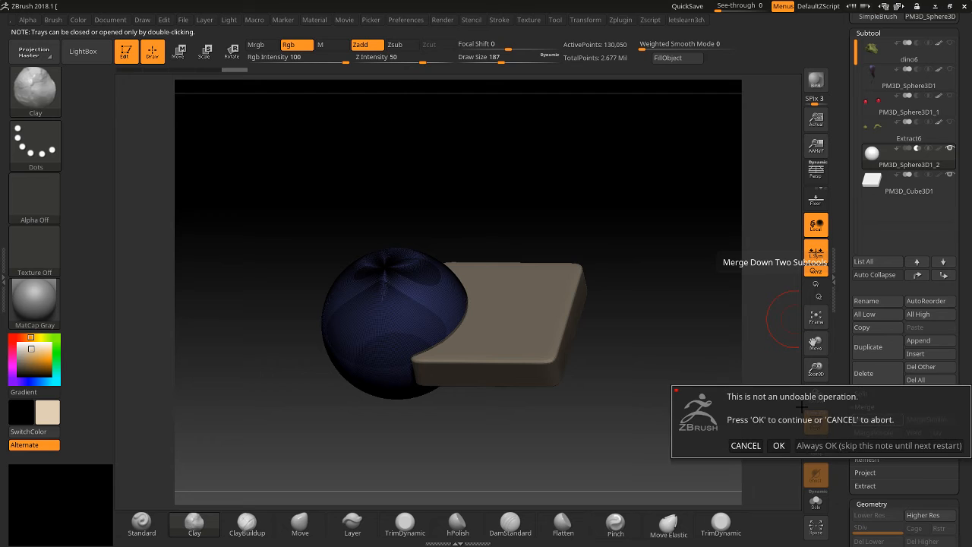
click(778, 445)
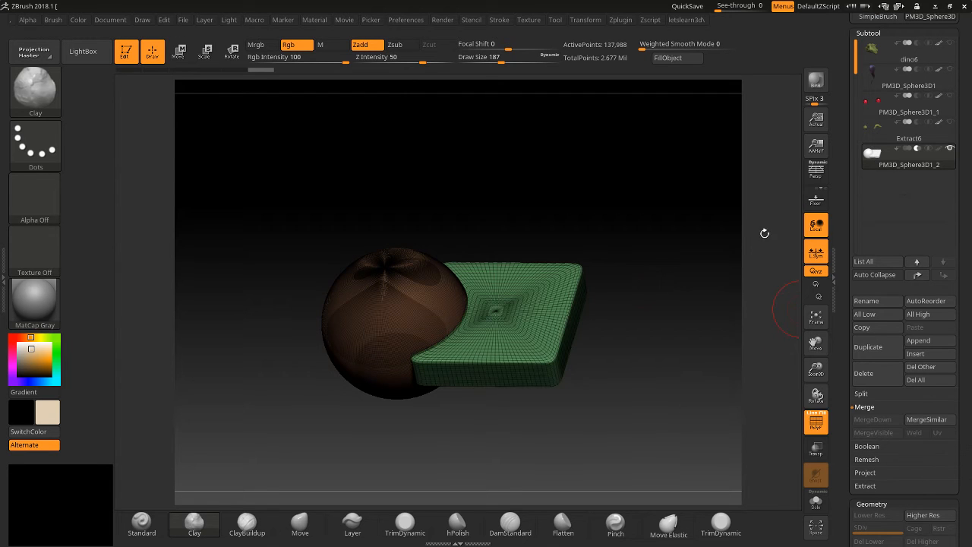
Apply DynaMesh at resolution 128 to the merged sphere and cube, and inspect their intersection with the polyframe hidden.
mouse_move(664, 187)
ctrl+mouse_down()
mouse_move(616, 347)
mouse_move(623, 427)
ctrl+mouse_up()
scroll(841, 318, down, 5)
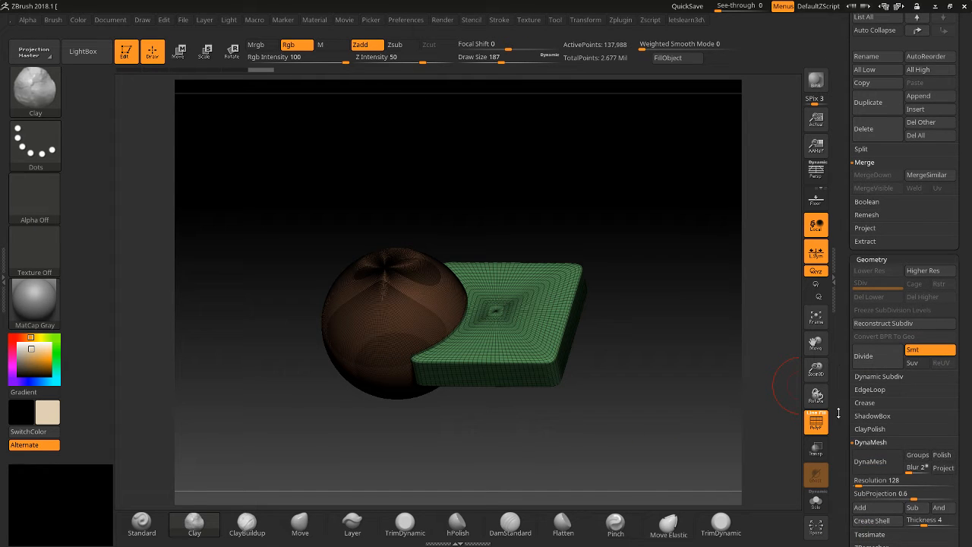
click(873, 464)
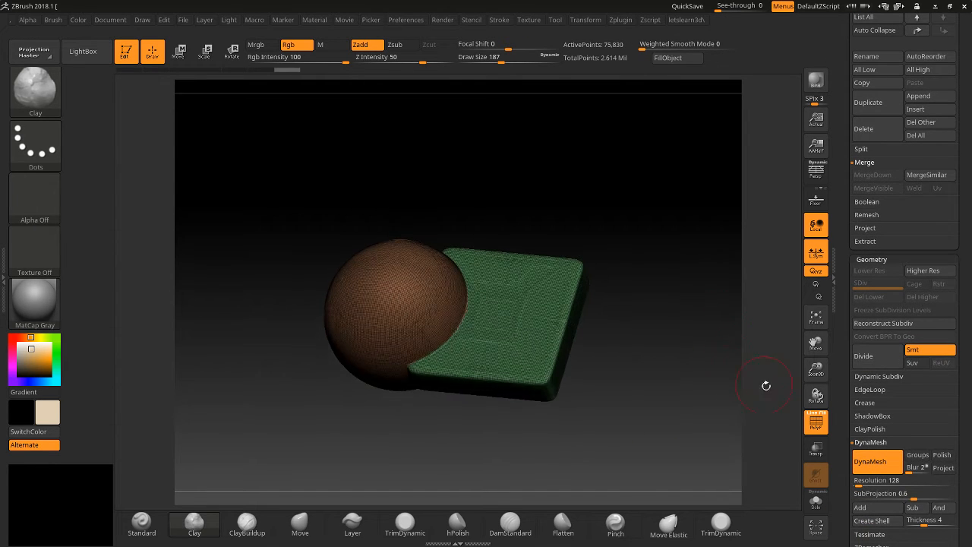
drag(817, 369, 817, 356)
drag(814, 505, 806, 435)
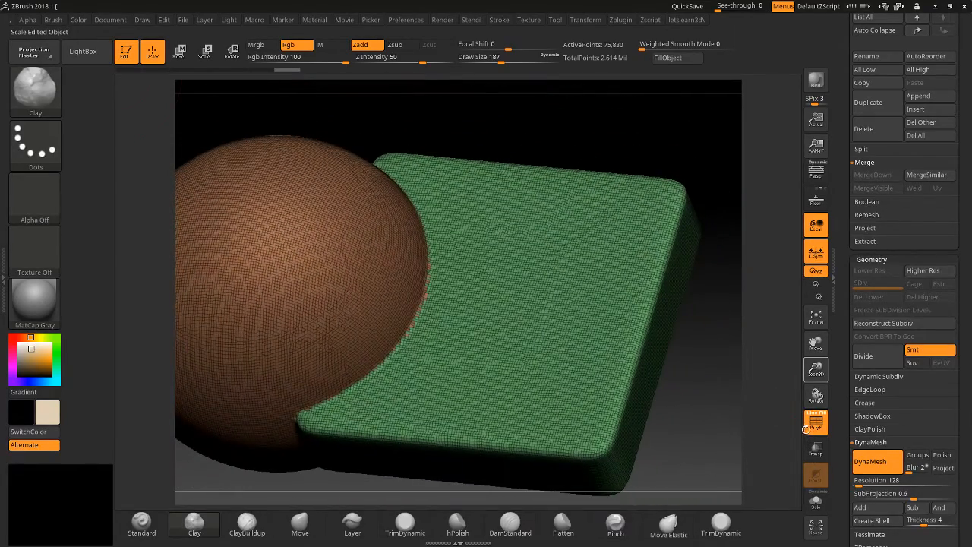
click(815, 421)
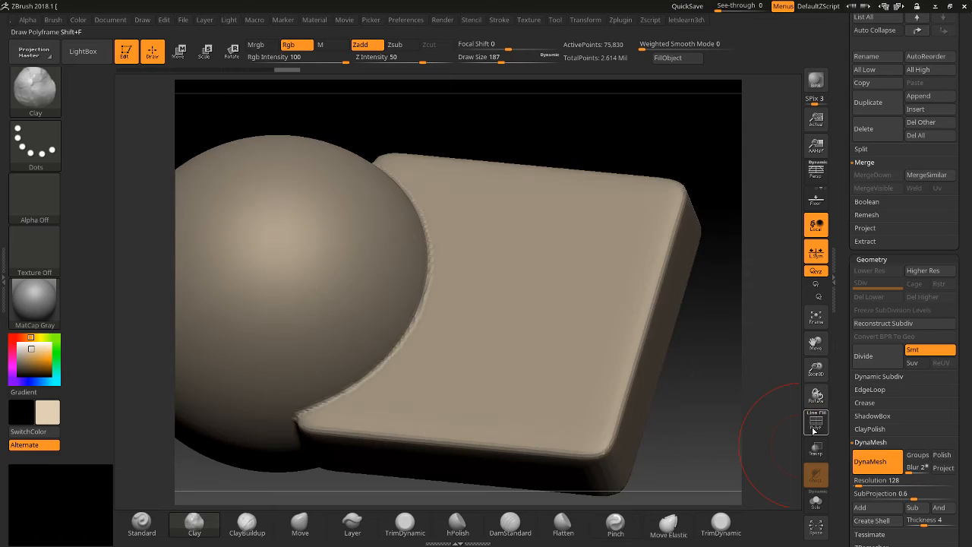
mouse_move(746, 426)
mouse_down()
mouse_move(756, 336)
mouse_move(751, 414)
mouse_up()
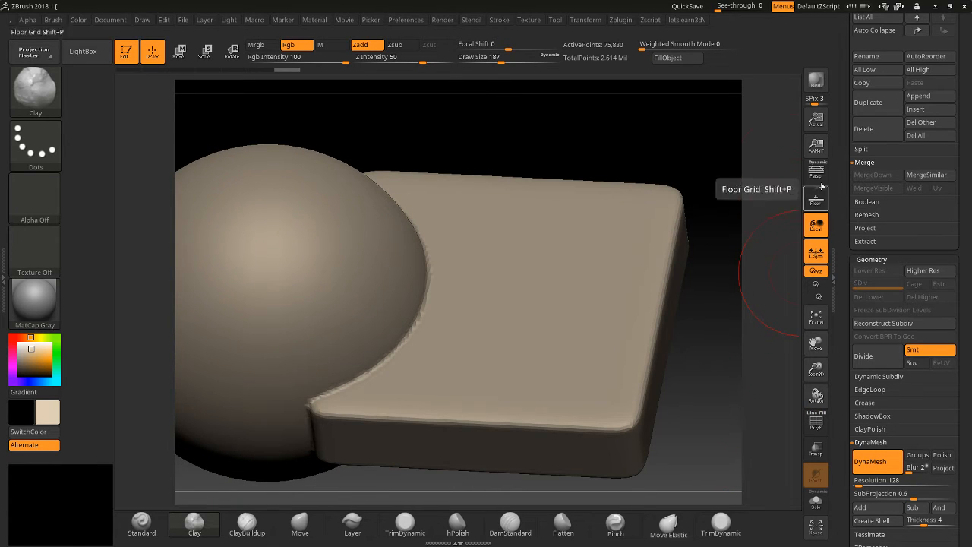
Undo the DynaMesh, the merge and the sphere's subdivisions back to the original standalone sphere.
mouse_move(838, 102)
mouse_down()
mouse_move(855, 221)
mouse_move(857, 198)
mouse_up()
key(ctrl+z)
key(ctrl+z)
key(ctrl+z)
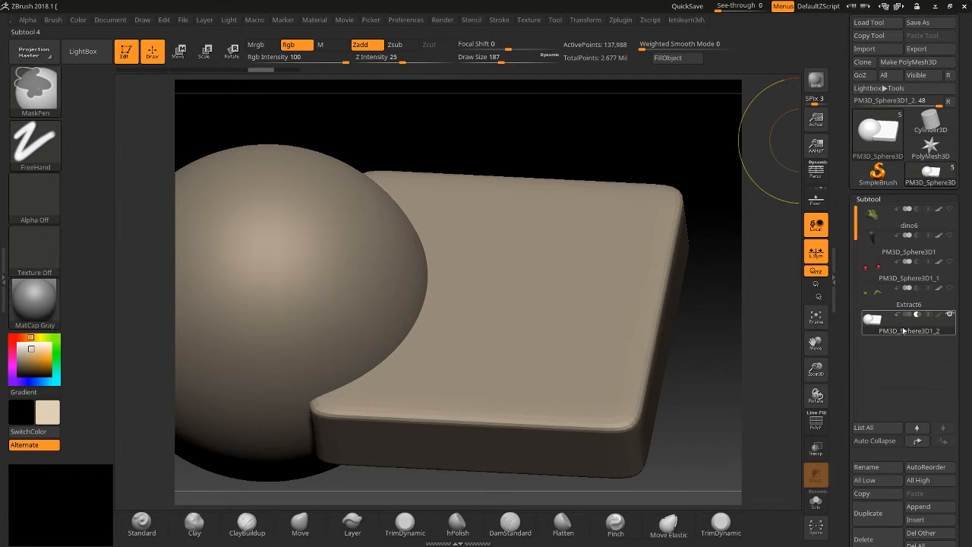
key(ctrl+z)
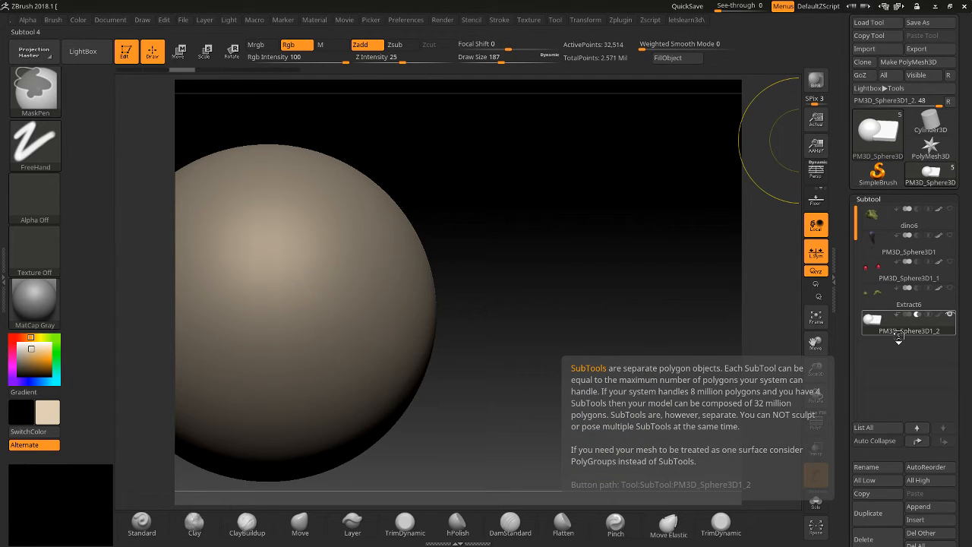
key(ctrl+z)
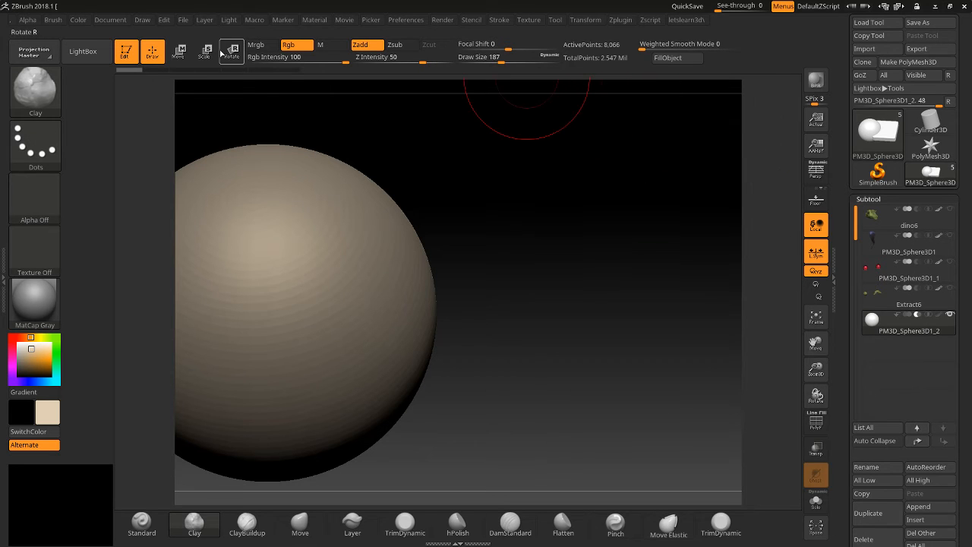
Append a Cube3D as a new subtool below PM3D_Sphere3D1_2 and make it the active subtool.
scroll(841, 357, down, 3)
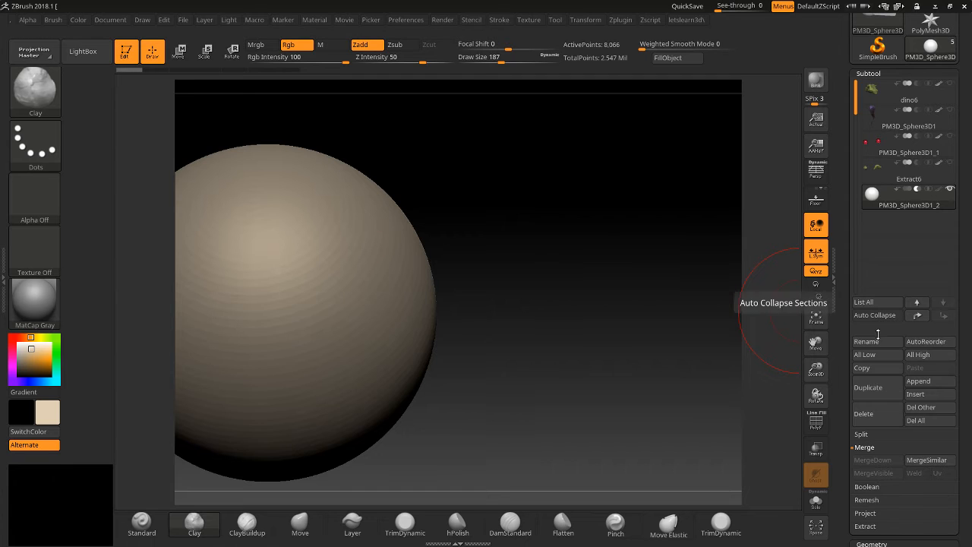
click(914, 381)
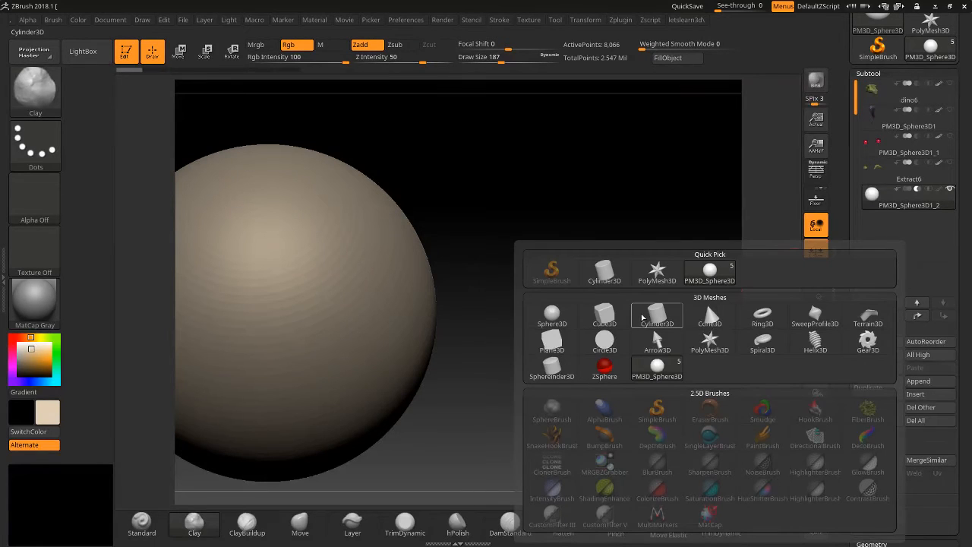
click(611, 314)
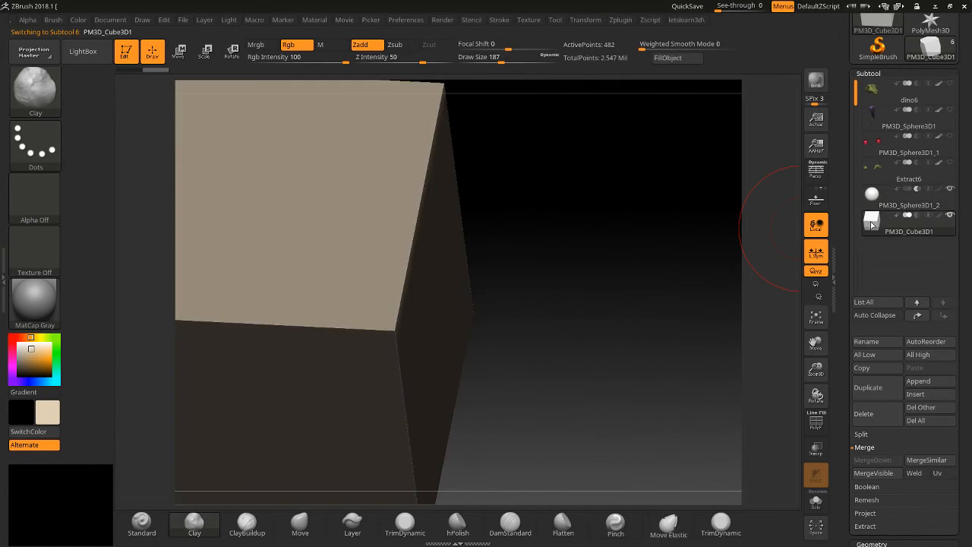
drag(814, 370, 818, 297)
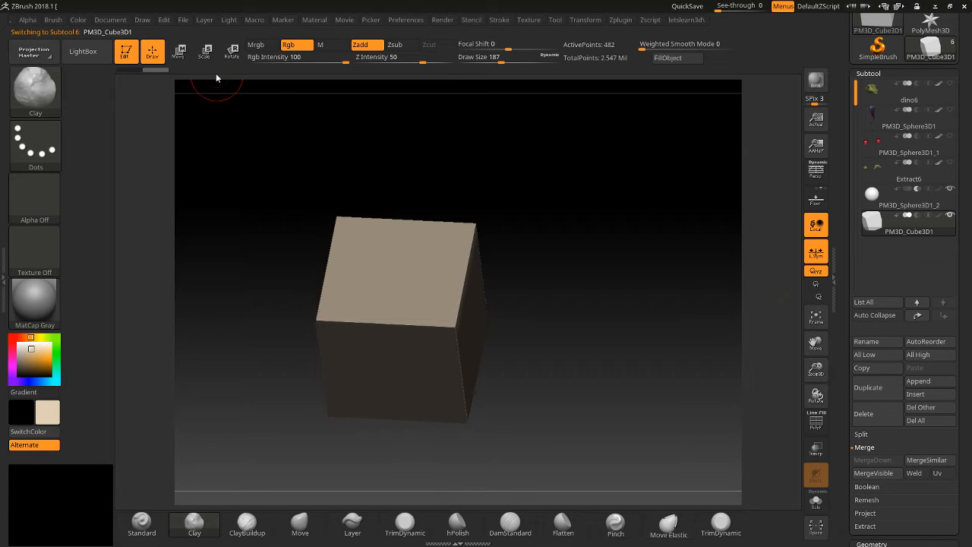
Move the cube sideways so it only partly overlaps the sphere, and flatten it into a slab.
click(180, 52)
drag(342, 321, 451, 323)
drag(502, 301, 507, 375)
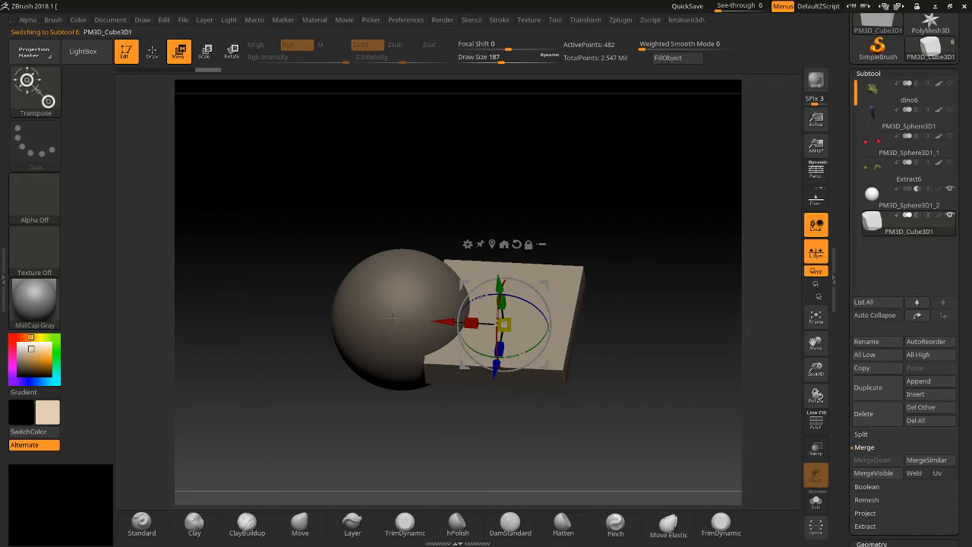
click(152, 51)
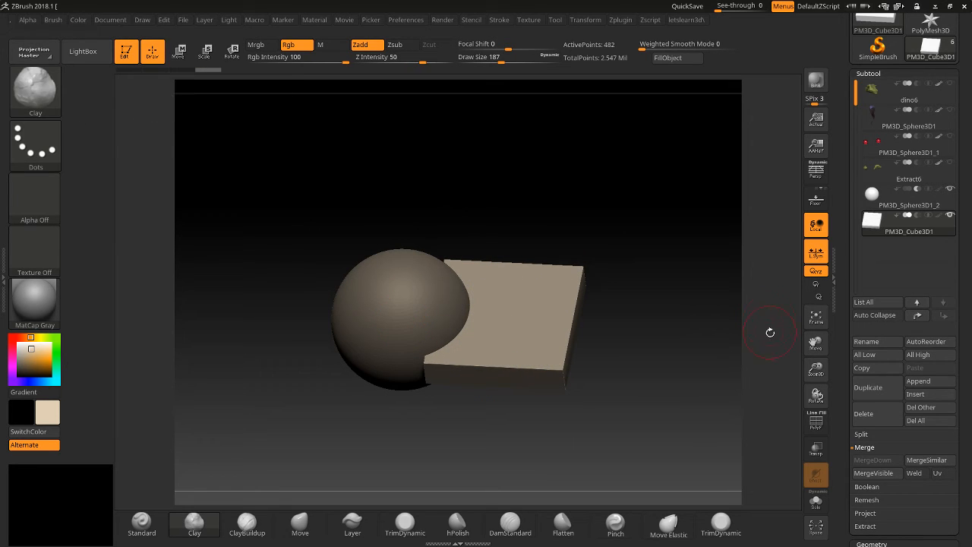
Subdivide the flattened cube twice to smooth its edges.
mouse_move(816, 368)
mouse_down()
mouse_move(798, 404)
mouse_move(803, 426)
mouse_up()
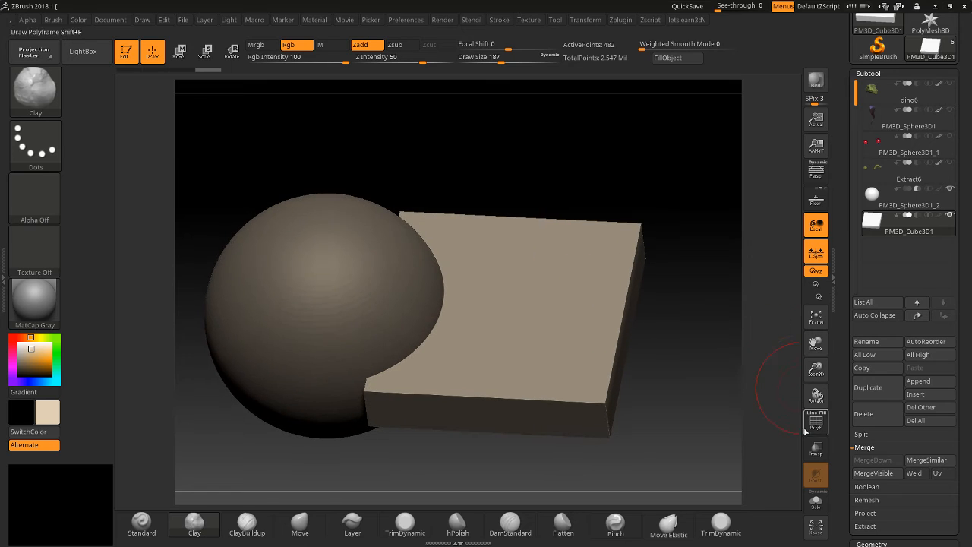
click(815, 431)
click(815, 430)
key(ctrl+d)
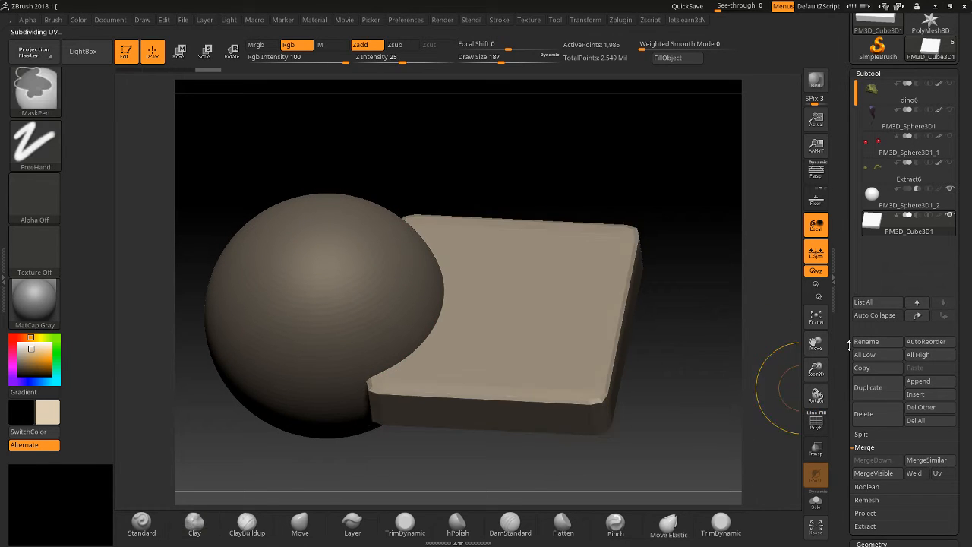
key(ctrl+d)
click(815, 421)
click(816, 421)
Set the operator of subtool PM3D_Sphere3D1_2 to Intersection, and group the flattened cube as Dynamesh Sub with its polyframe displayed.
mouse_move(921, 193)
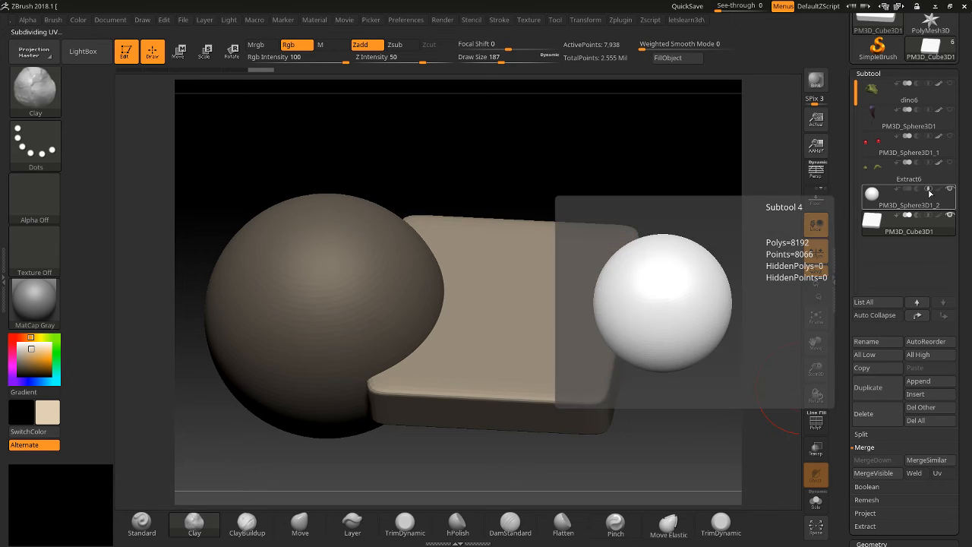
click(929, 190)
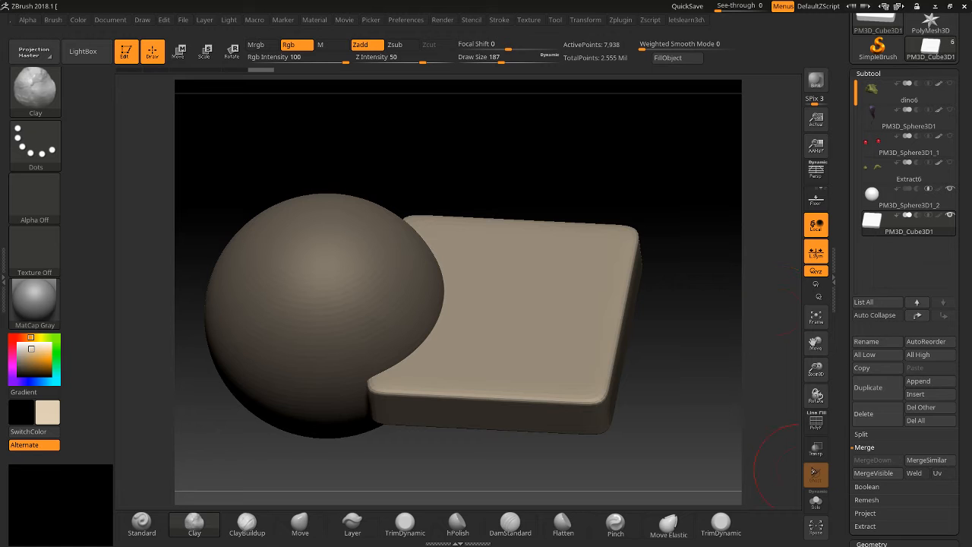
click(818, 422)
click(872, 543)
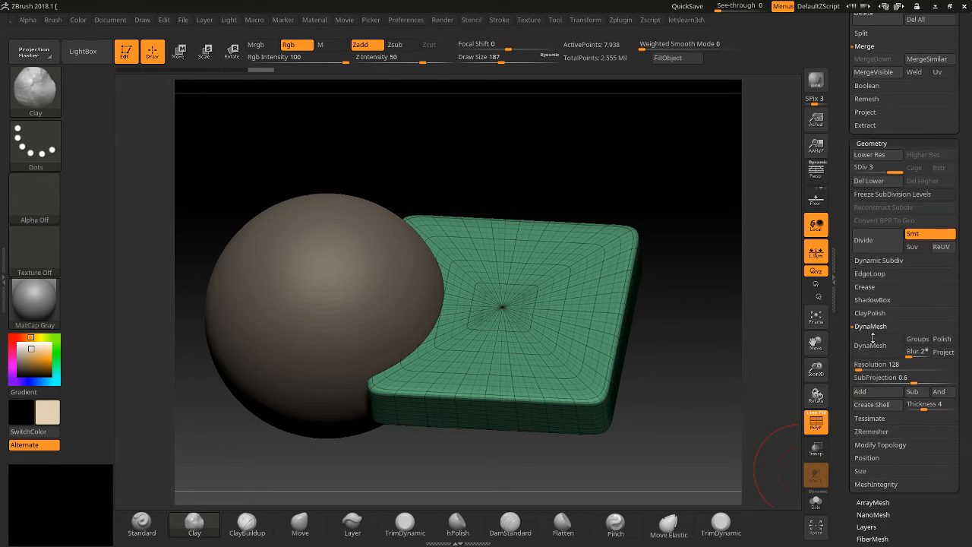
click(866, 295)
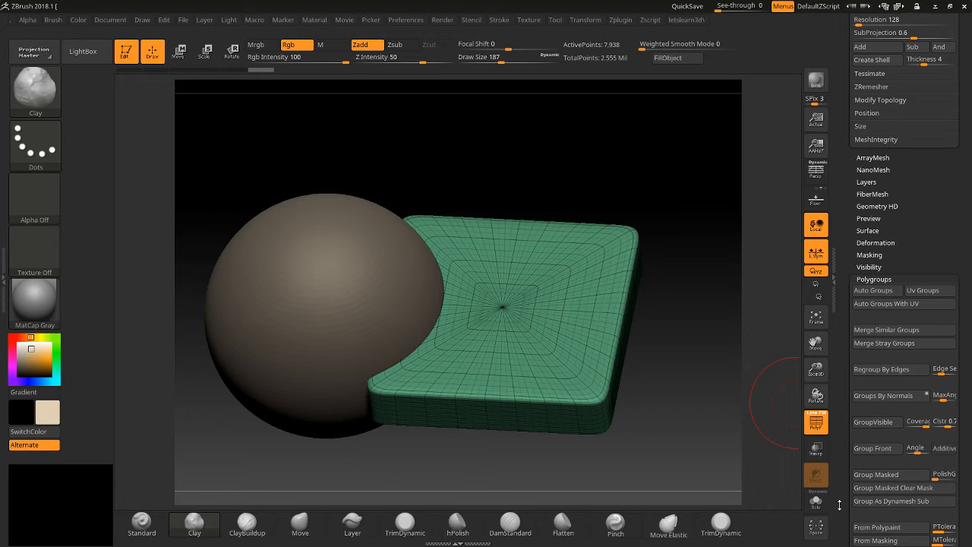
click(881, 501)
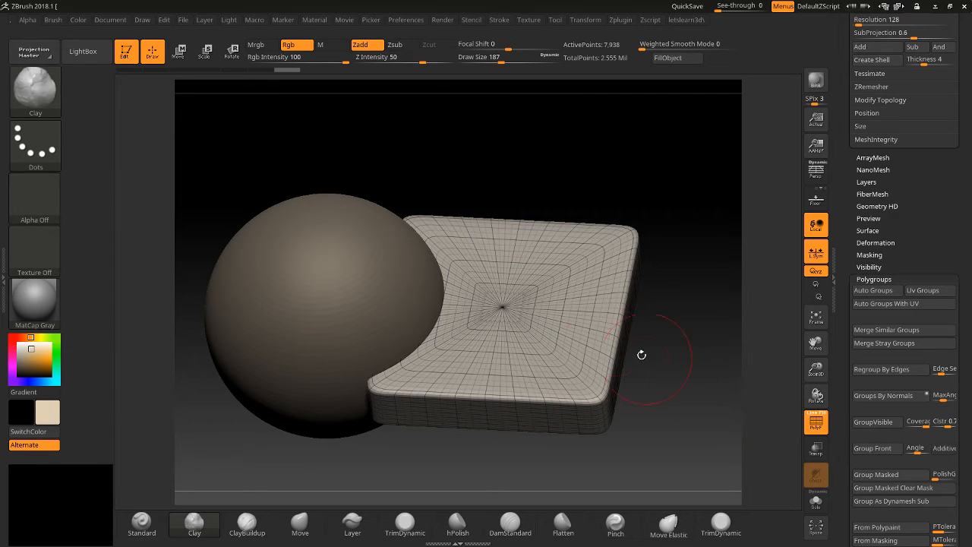
Select the sphere subtool PM3D_Sphere3D1_2 and group it as Dynamesh Sub.
scroll(847, 163, up, 6)
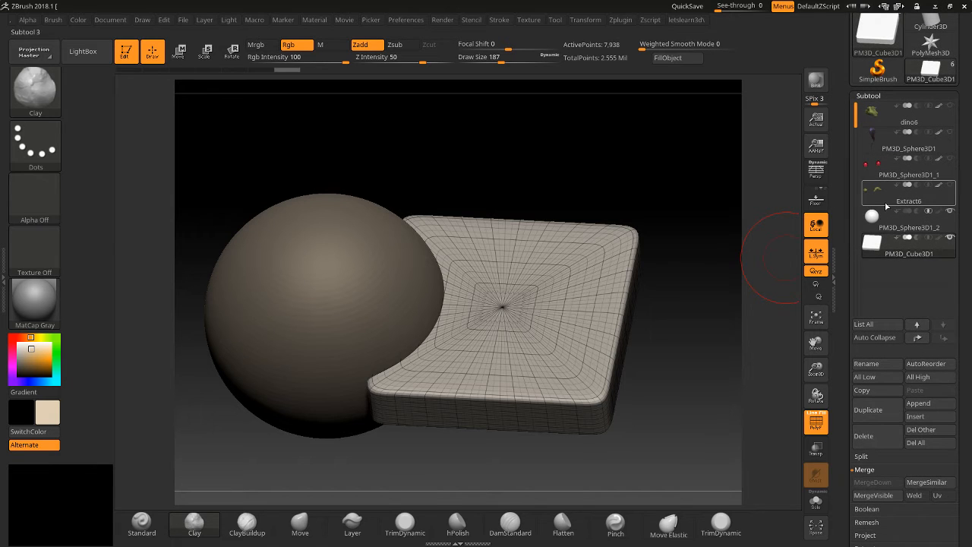
mouse_move(873, 255)
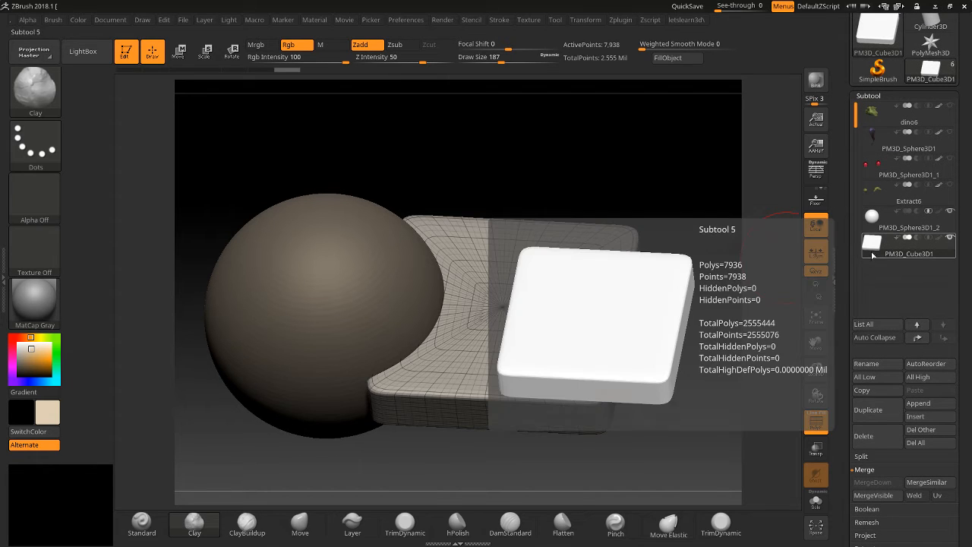
key(ctrl)
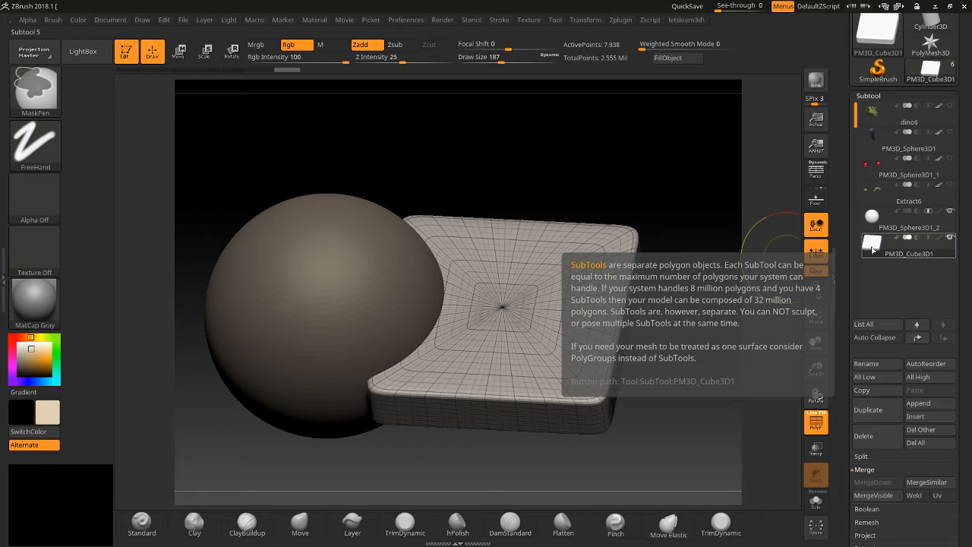
click(898, 224)
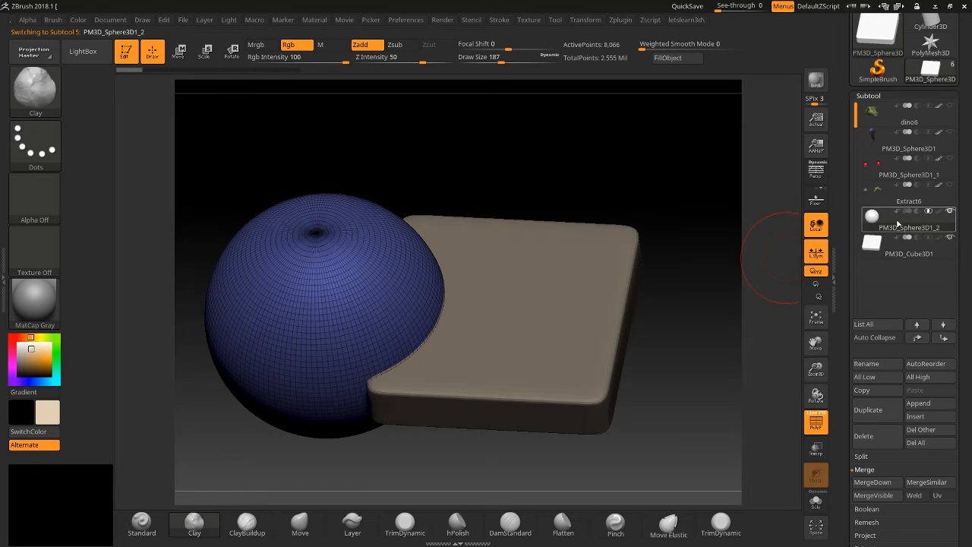
drag(848, 335, 847, 174)
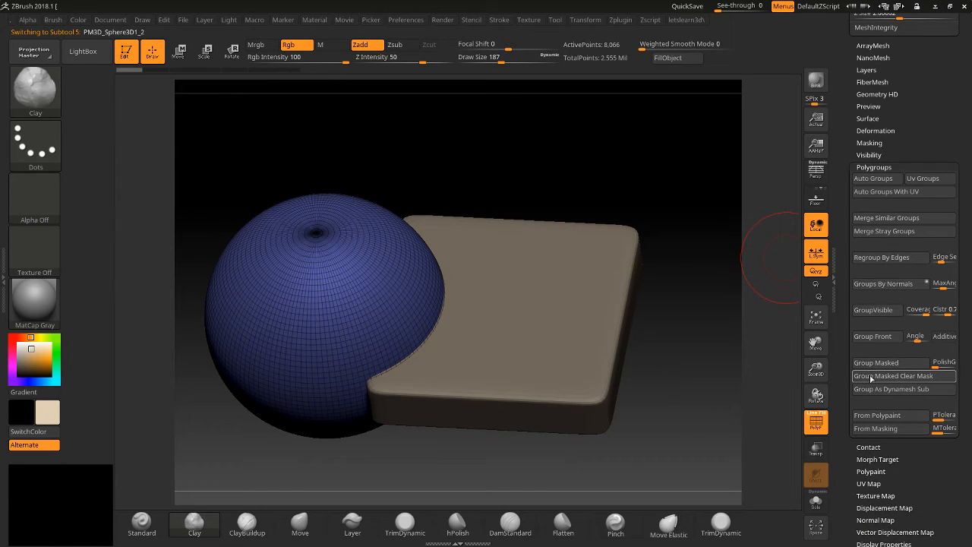
click(870, 390)
Merge the sphere down with the cube PM3D_Cube3D1 into one subtool, accepting the non-undoable operation.
drag(849, 286, 822, 505)
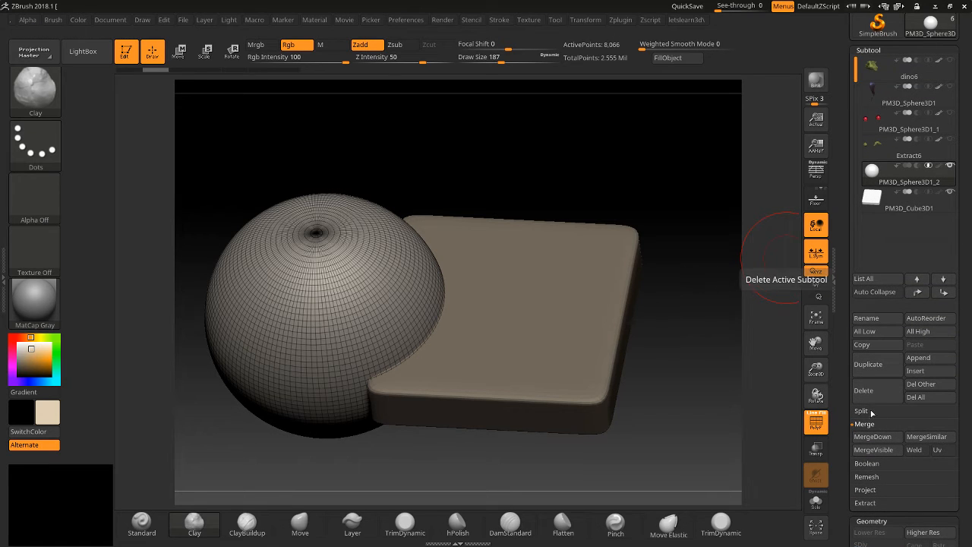
click(870, 437)
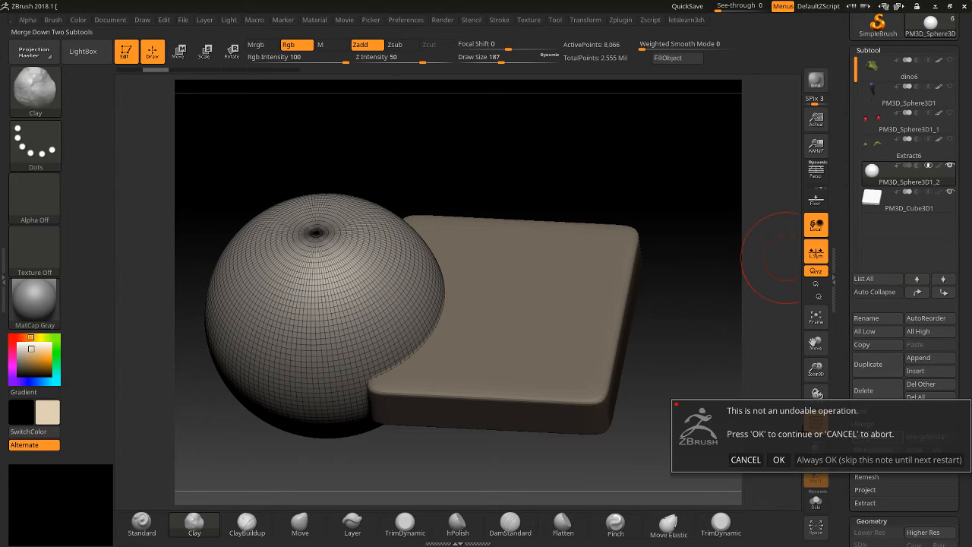
click(778, 460)
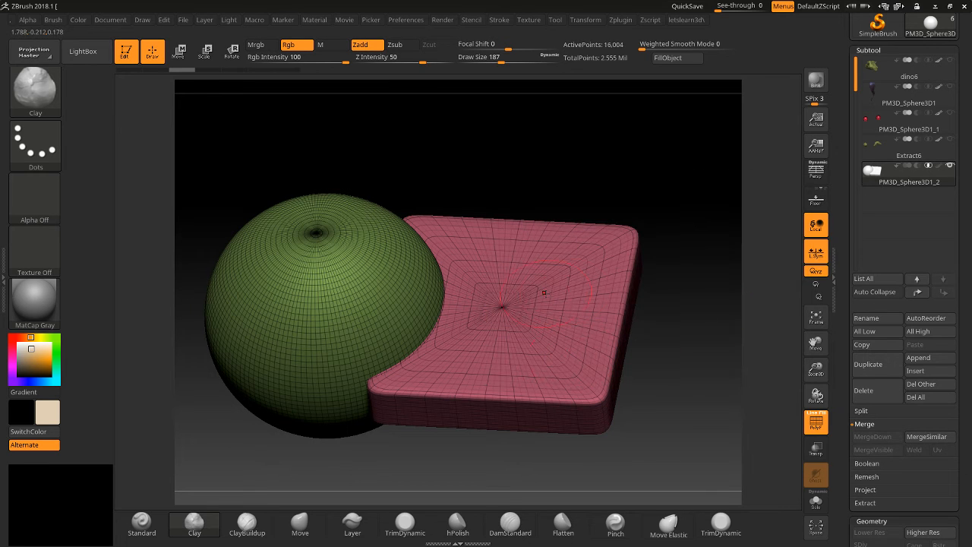
Remesh the merged sphere and cube with DynaMesh at resolution 128 and check the resulting mesh with its polyframe.
ctrl+drag(677, 135, 695, 349)
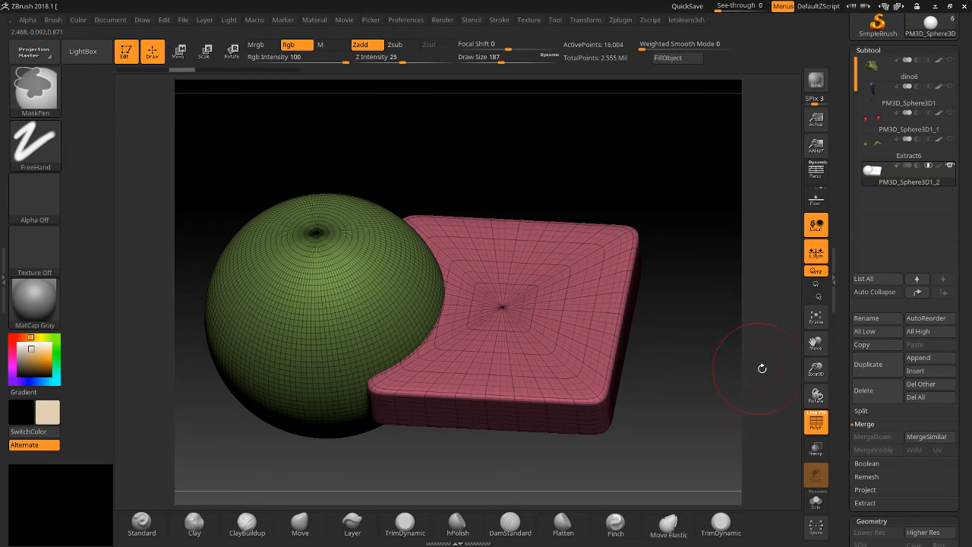
mouse_move(846, 394)
mouse_down()
mouse_move(862, 280)
mouse_move(853, 308)
mouse_move(855, 295)
mouse_up()
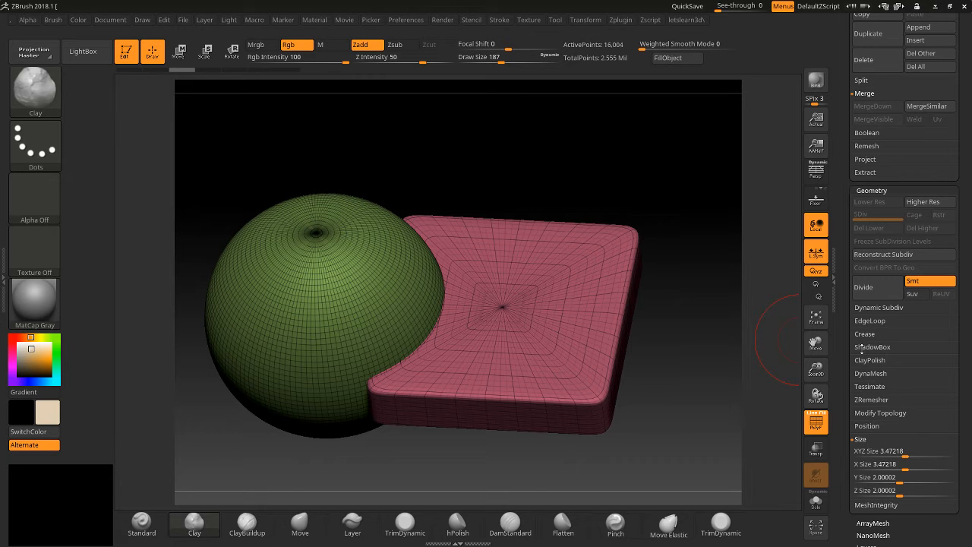
click(858, 373)
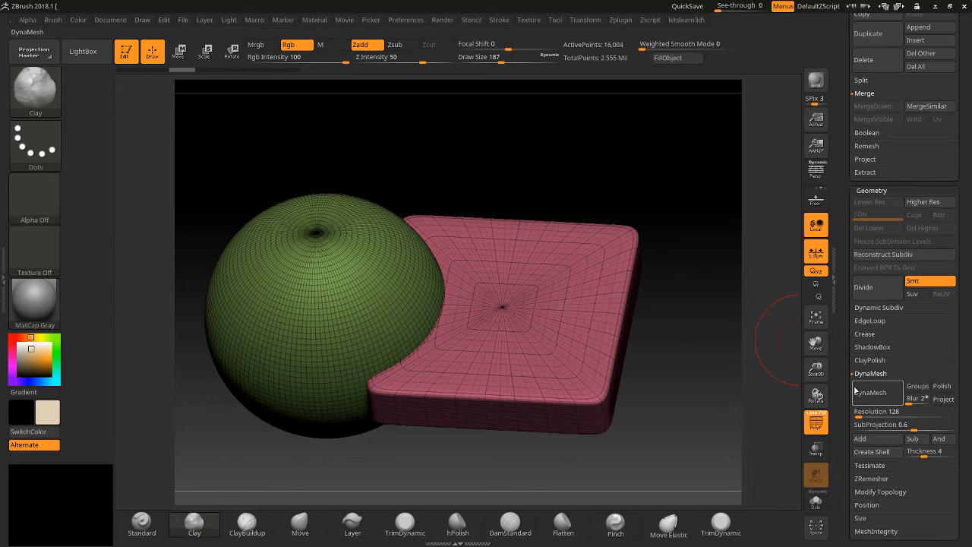
click(871, 392)
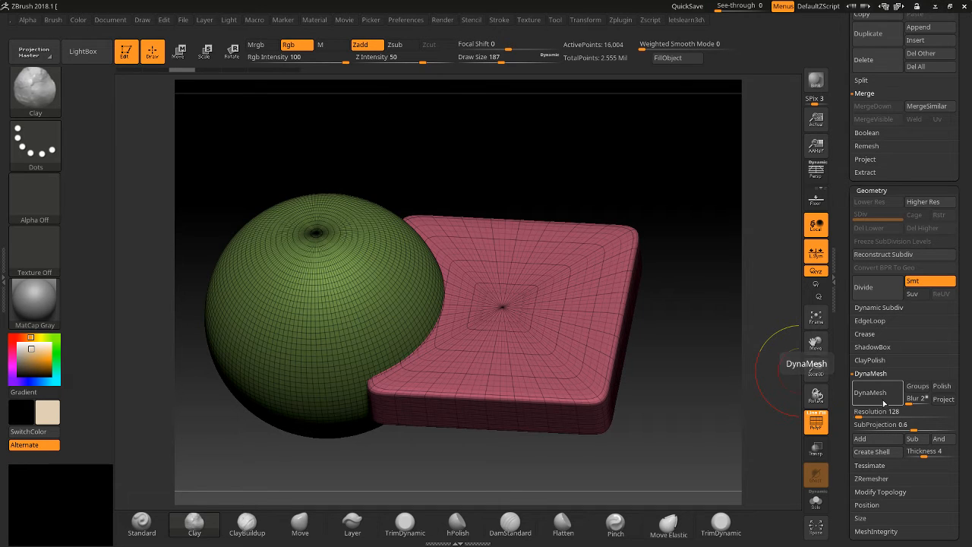
click(883, 403)
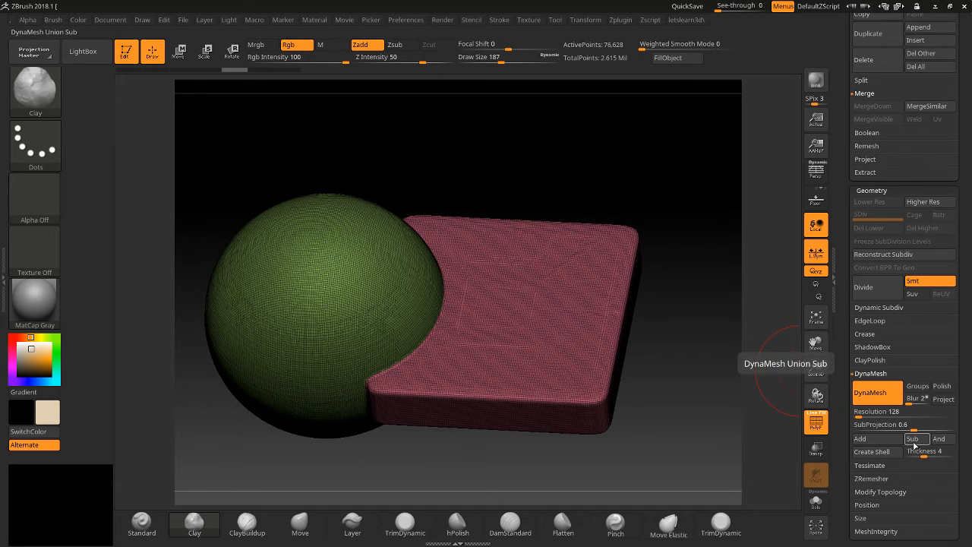
drag(815, 370, 815, 399)
click(816, 424)
click(816, 423)
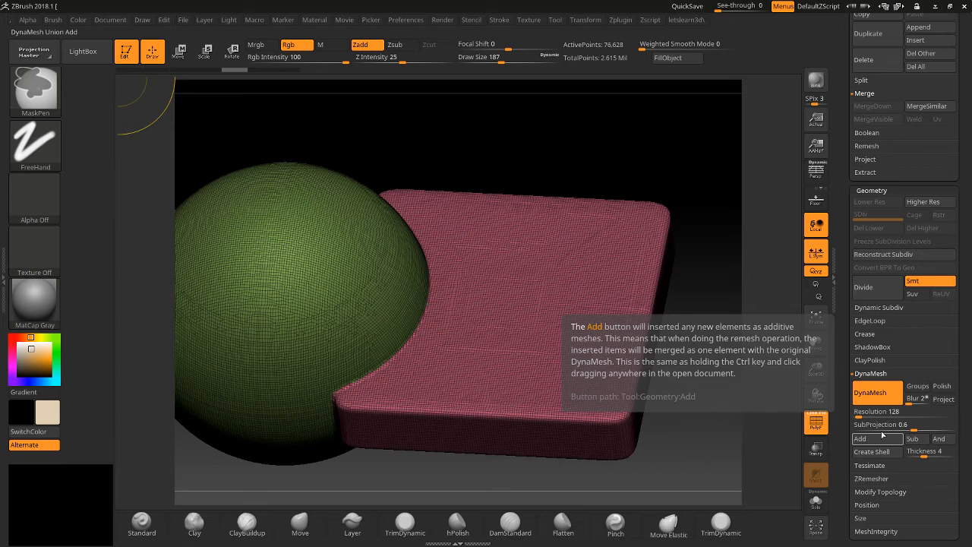
Undo the DynaMesh remesh and the preceding subtool merge.
key(ctrl+z)
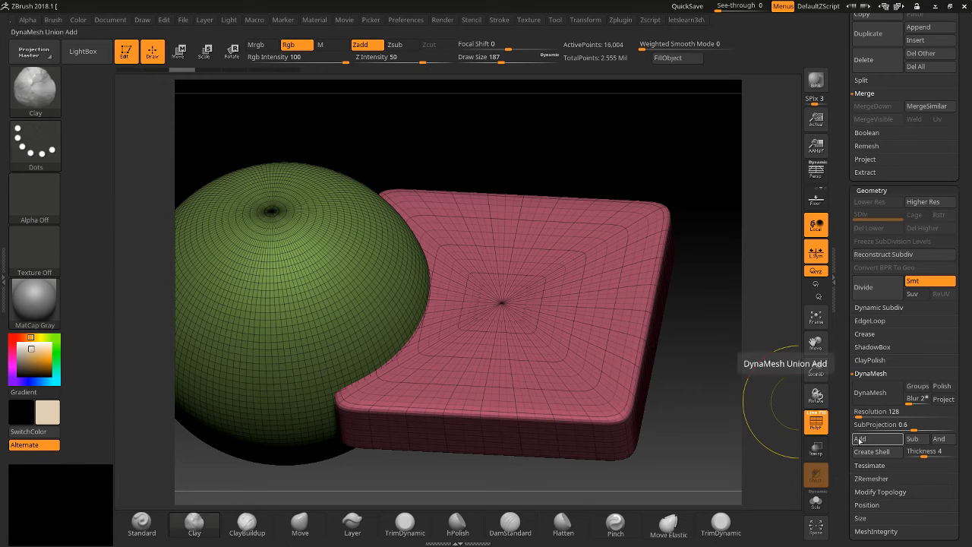
key(ctrl+z)
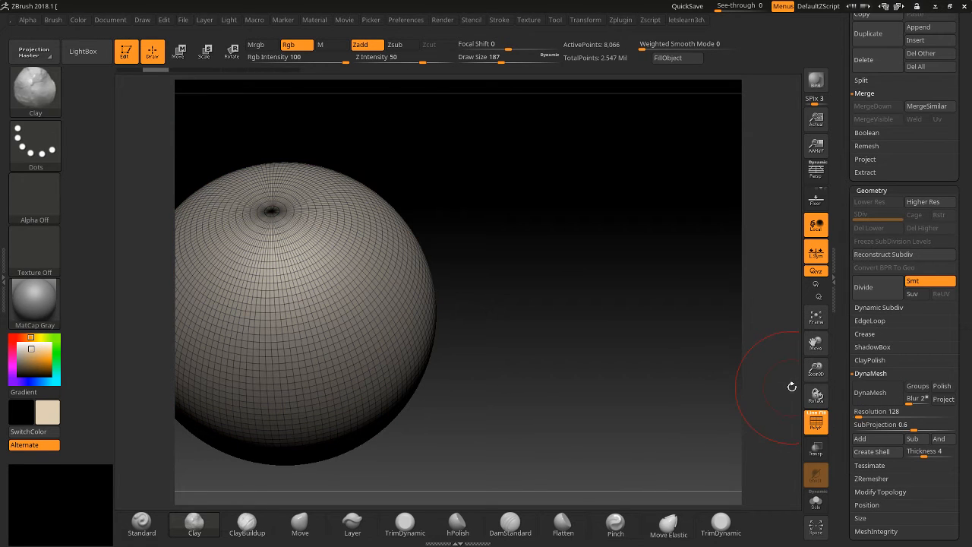
click(848, 255)
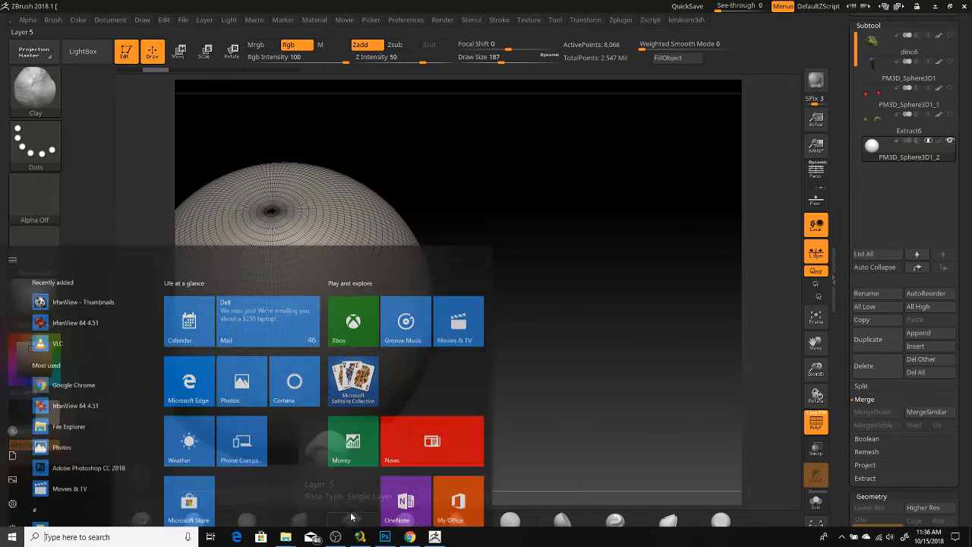
Switch to Chrome and review Pixologic's DynaMesh with SubTools instructions on subtool order, operators, grouping and MergeDown, and return to ZBrush.
key(super)
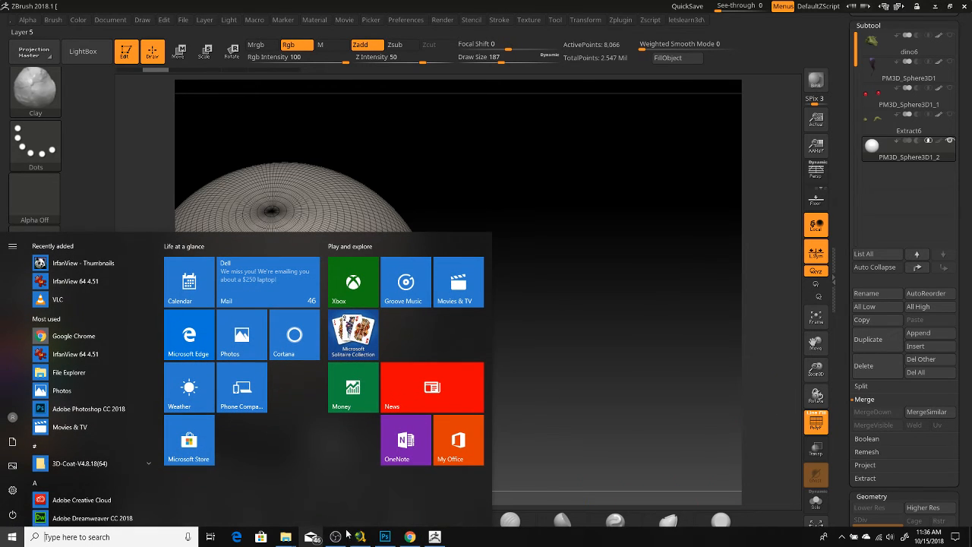
click(410, 537)
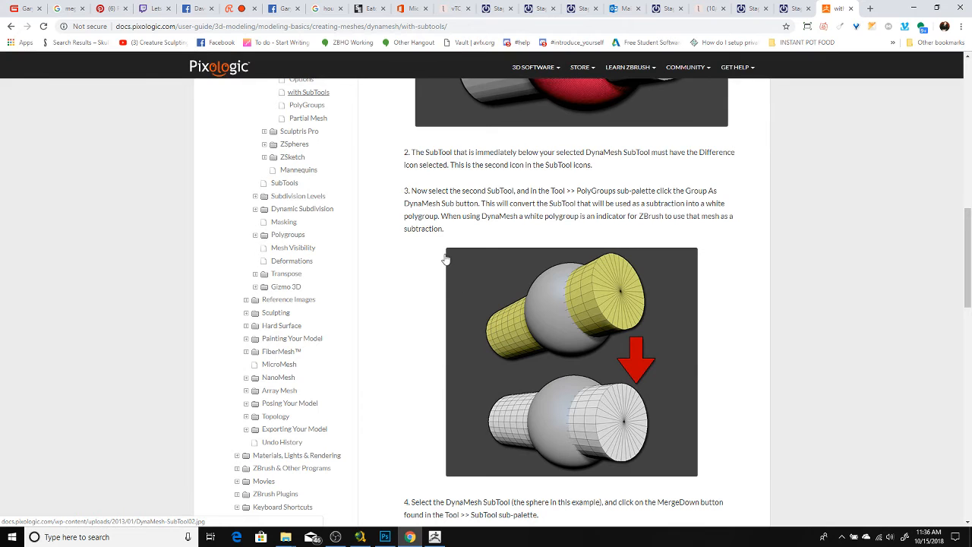
scroll(436, 276, down, 4)
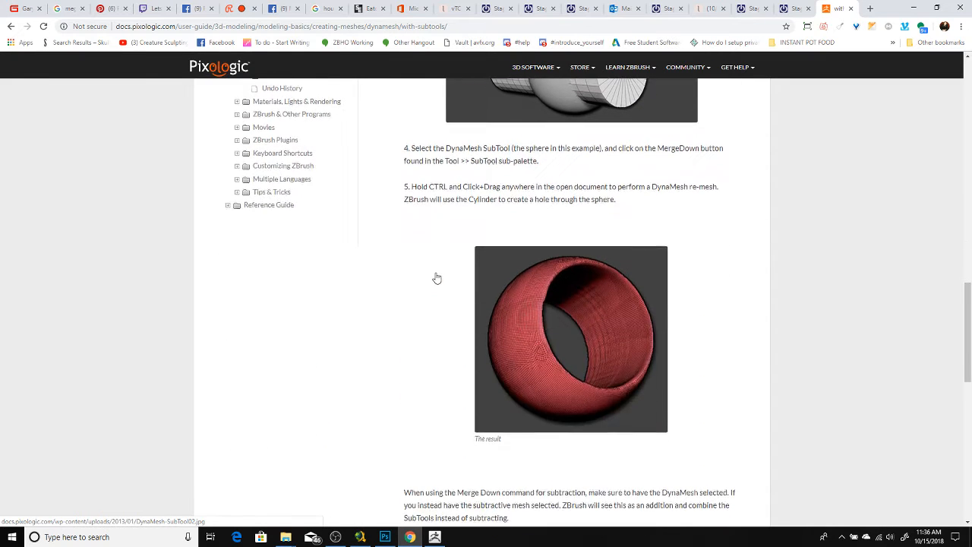
scroll(436, 277, up, 1)
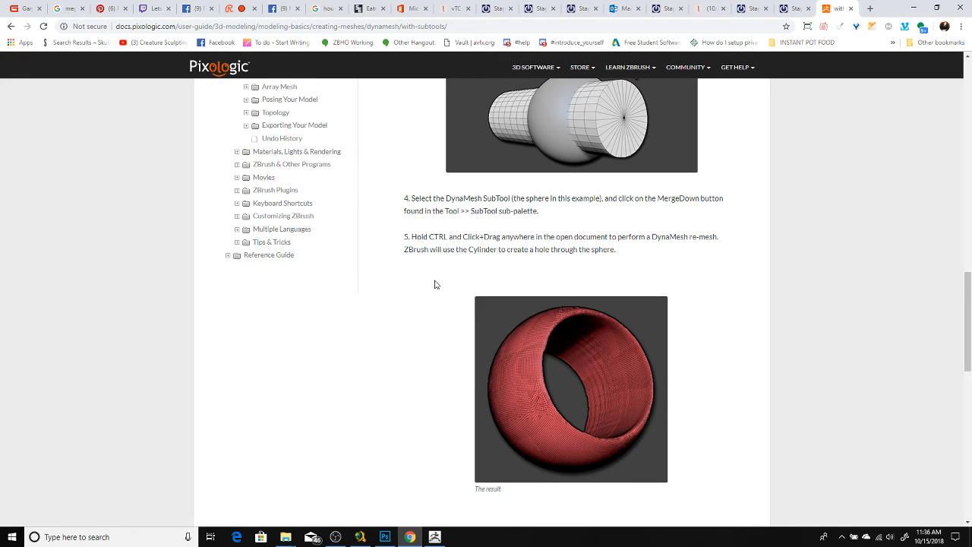
scroll(435, 286, up, 1)
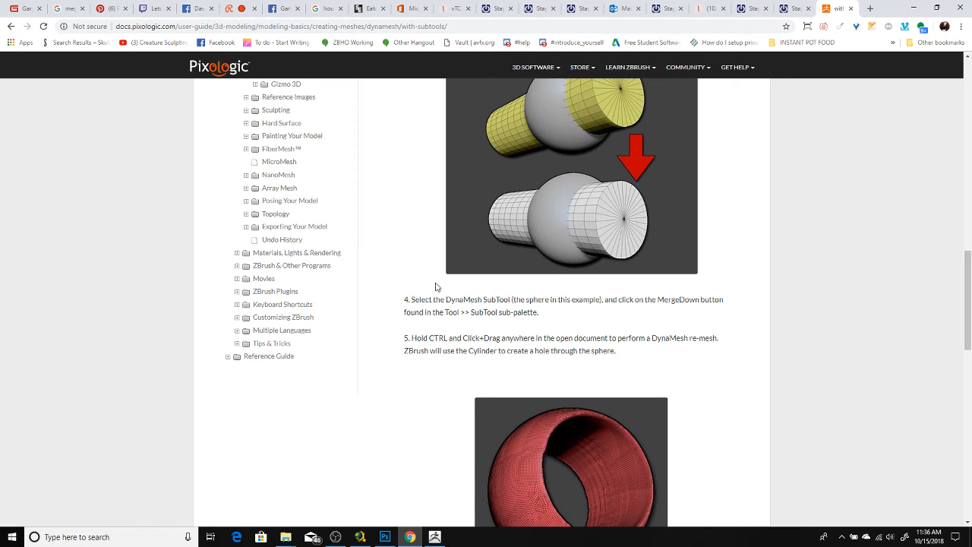
scroll(436, 286, up, 4)
scroll(436, 297, up, 1)
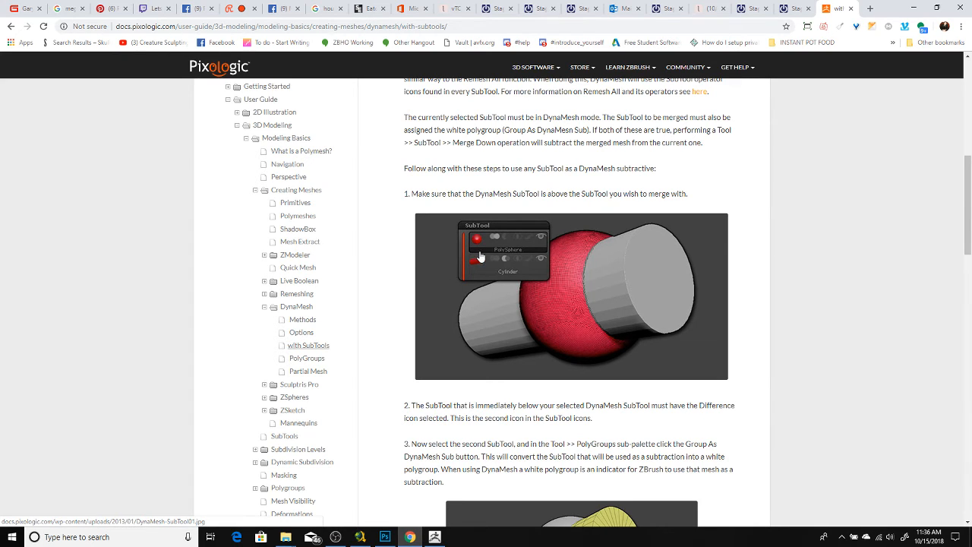
scroll(493, 266, down, 2)
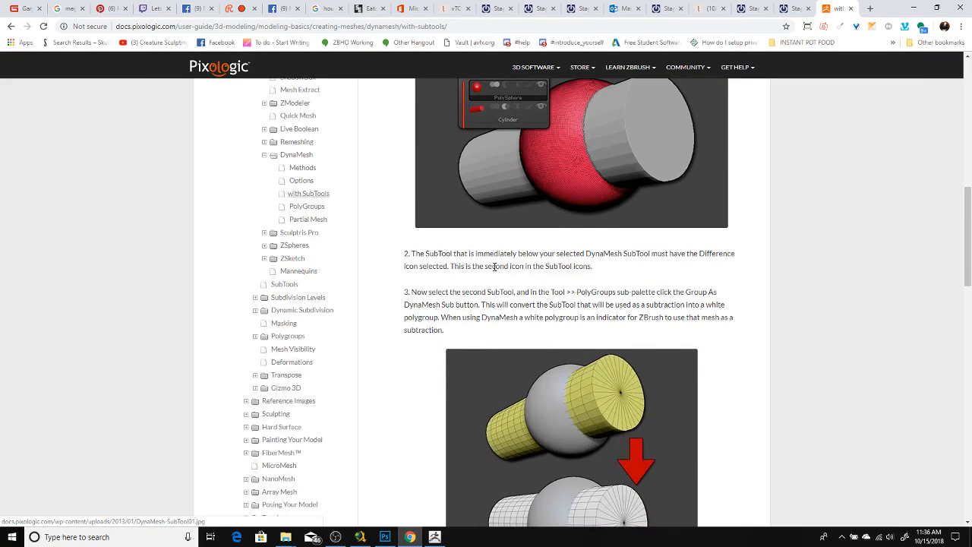
scroll(495, 271, up, 1)
scroll(494, 271, down, 2)
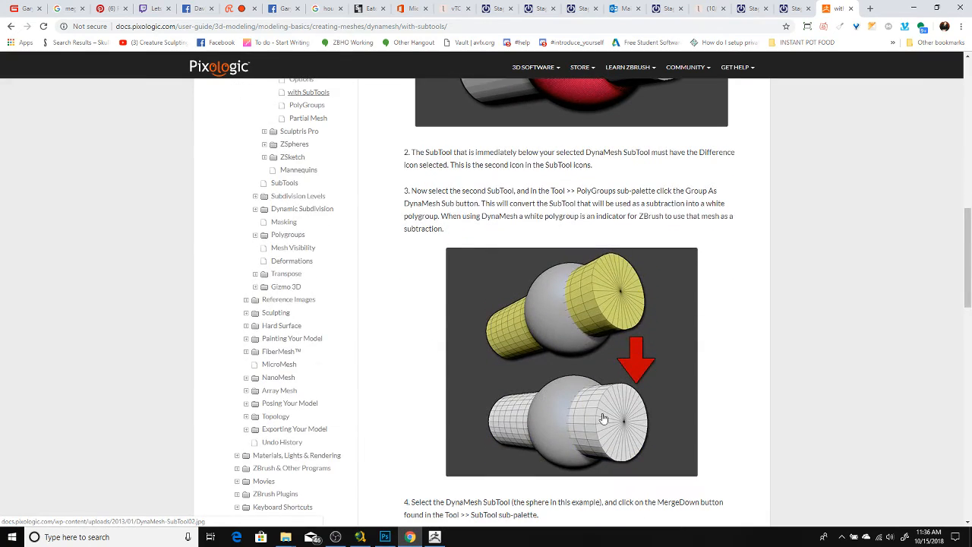
scroll(610, 420, up, 2)
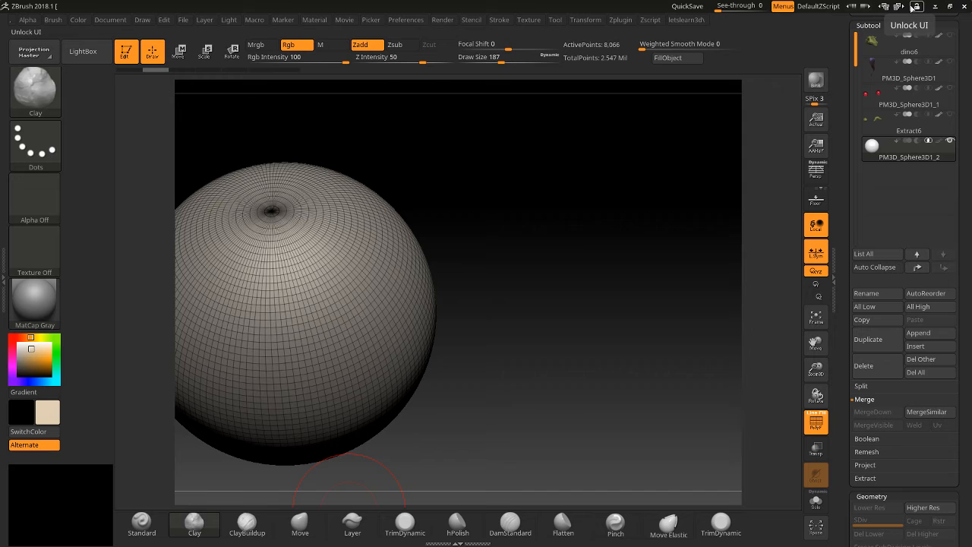
click(913, 7)
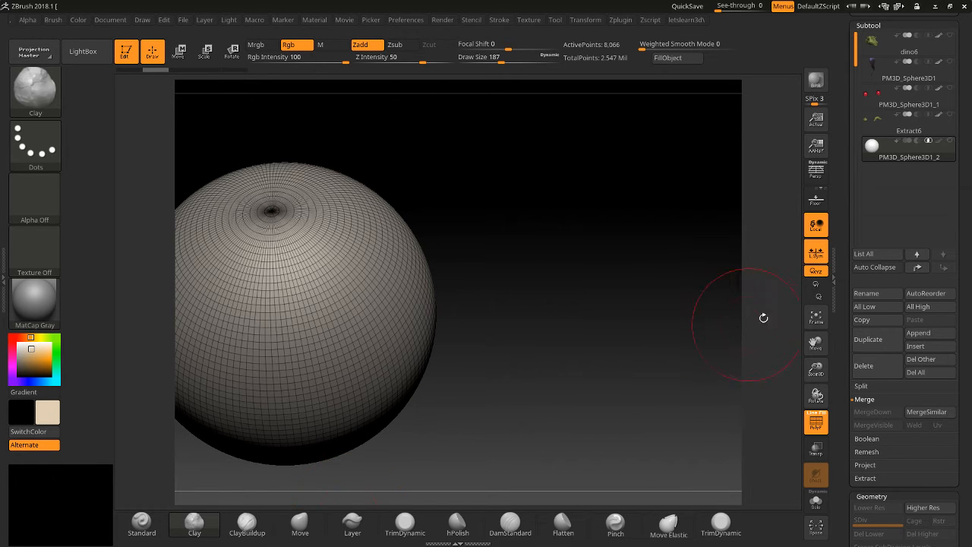
Append a Cube3D primitive as a new subtool below the sphere PM3D_Sphere3D1_2.
click(917, 334)
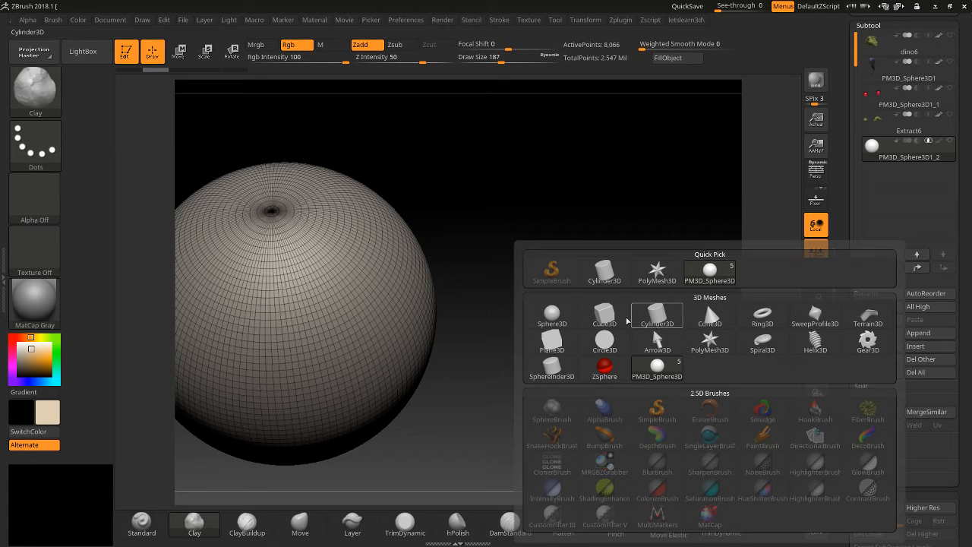
click(605, 315)
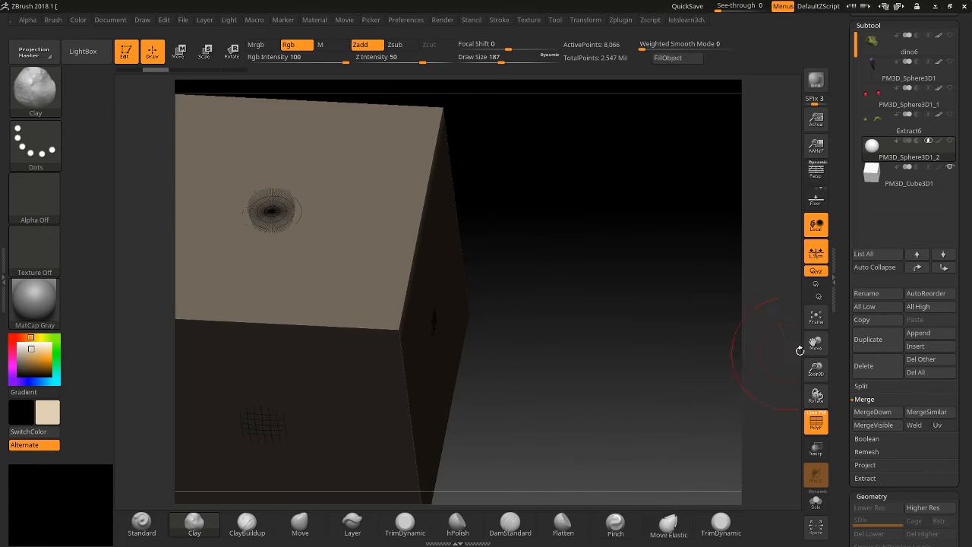
drag(817, 379, 835, 319)
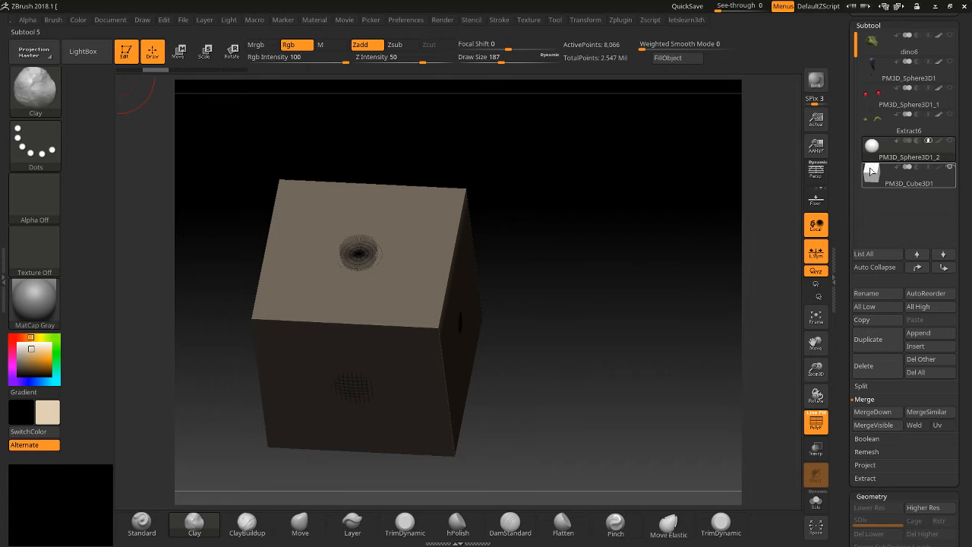
Flatten the cube PM3D_Cube3D1 vertically and move it sideways so that it partly overlaps the sphere.
click(875, 178)
drag(651, 321, 664, 280)
click(178, 51)
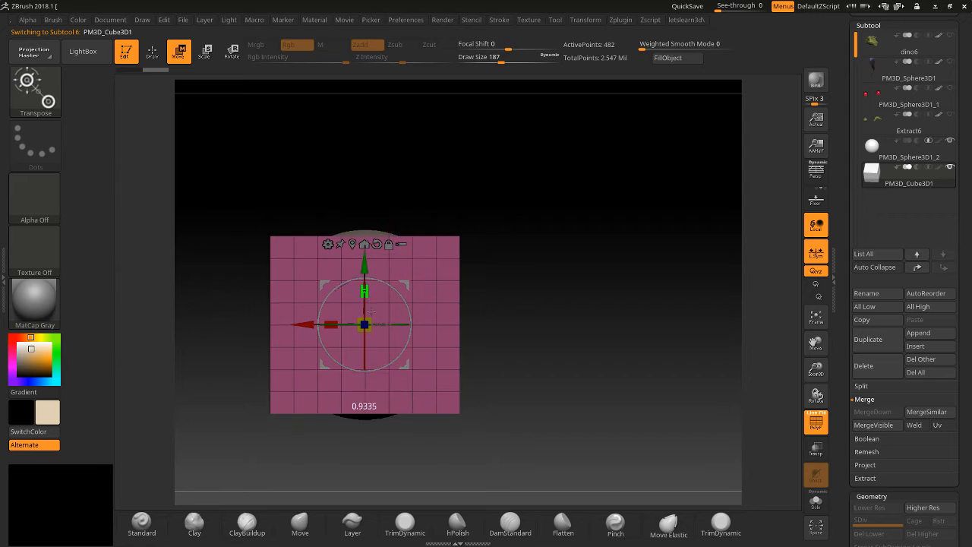
drag(366, 296, 367, 374)
drag(303, 324, 403, 324)
click(152, 52)
mouse_move(278, 144)
mouse_down()
mouse_move(281, 232)
mouse_move(281, 176)
mouse_up()
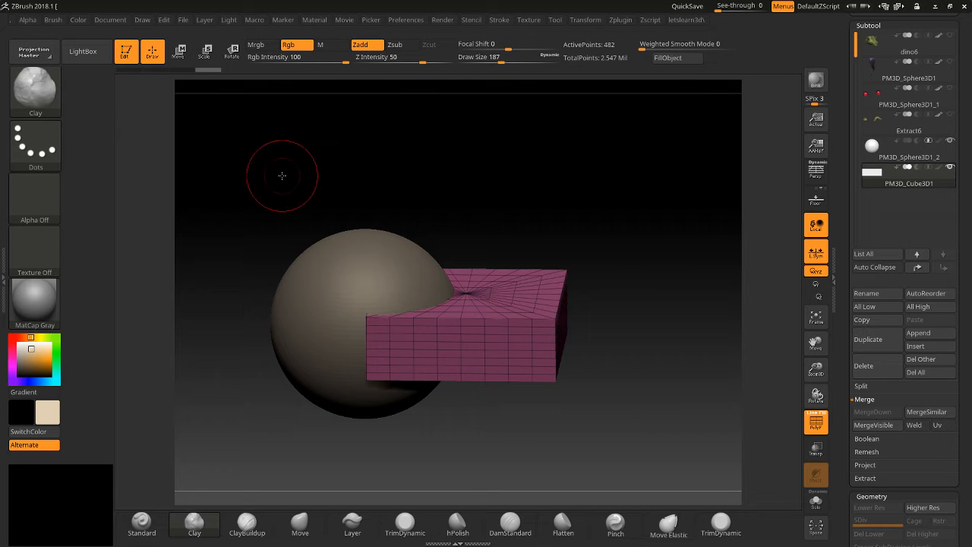
Set the sphere subtool's operator to Union and the cube's to Difference, and group the cube as Dynamesh Sub.
mouse_move(898, 172)
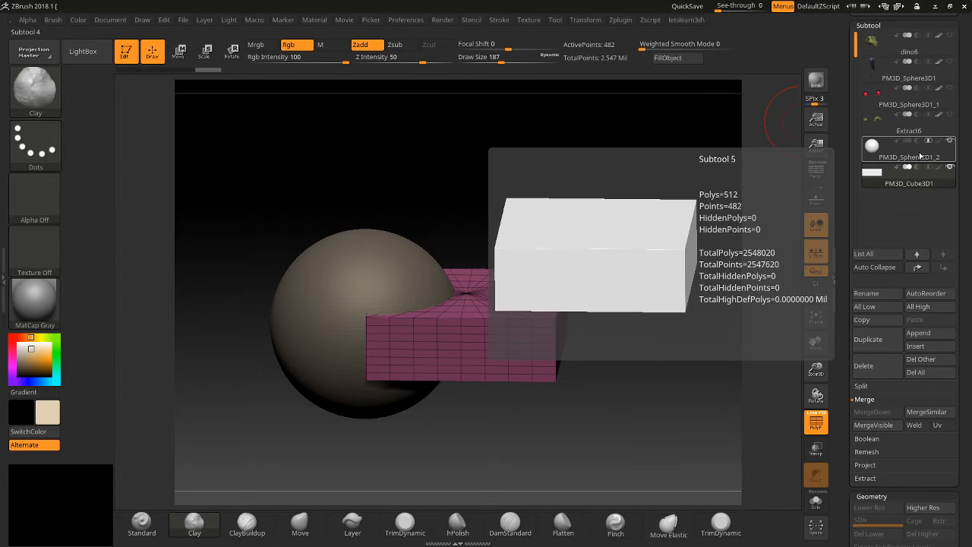
mouse_move(926, 147)
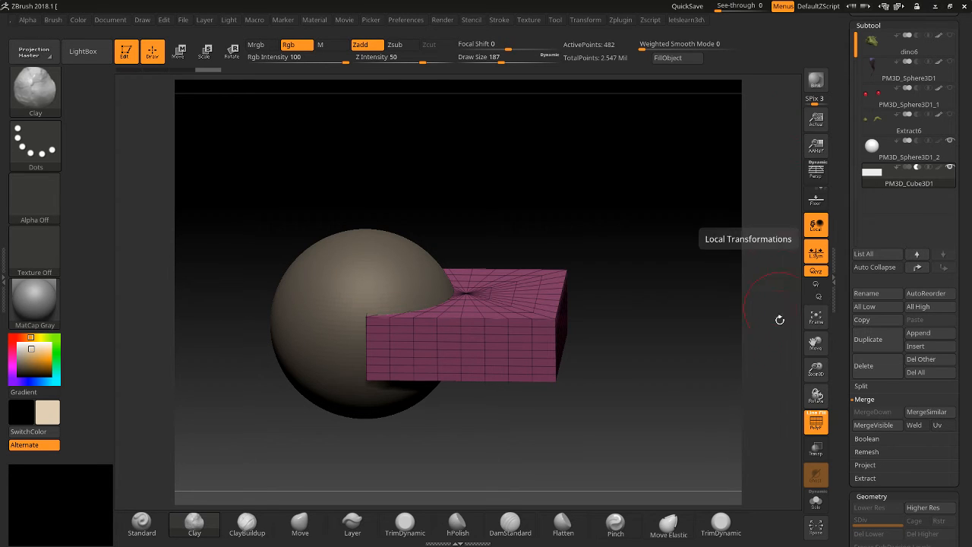
drag(844, 377, 843, 351)
mouse_move(876, 131)
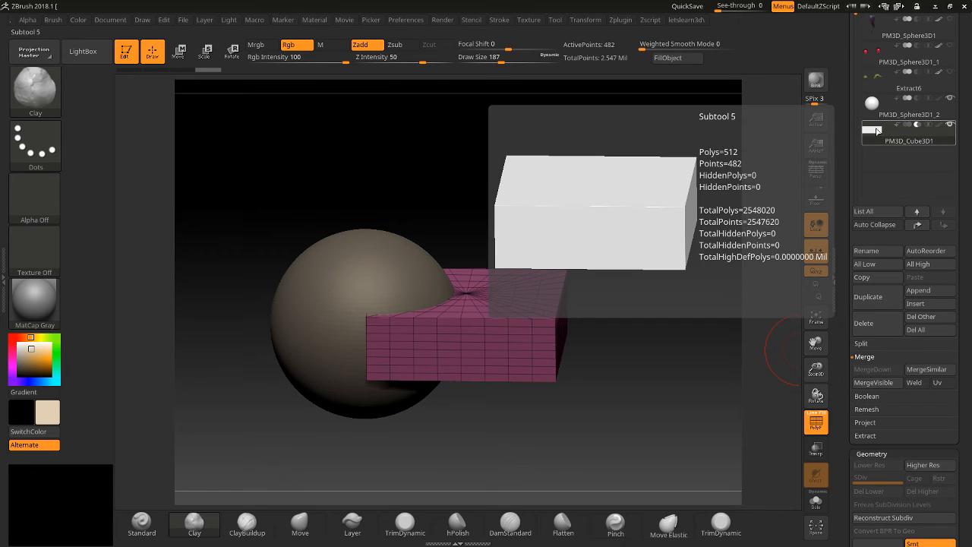
mouse_move(906, 98)
drag(838, 349, 869, 203)
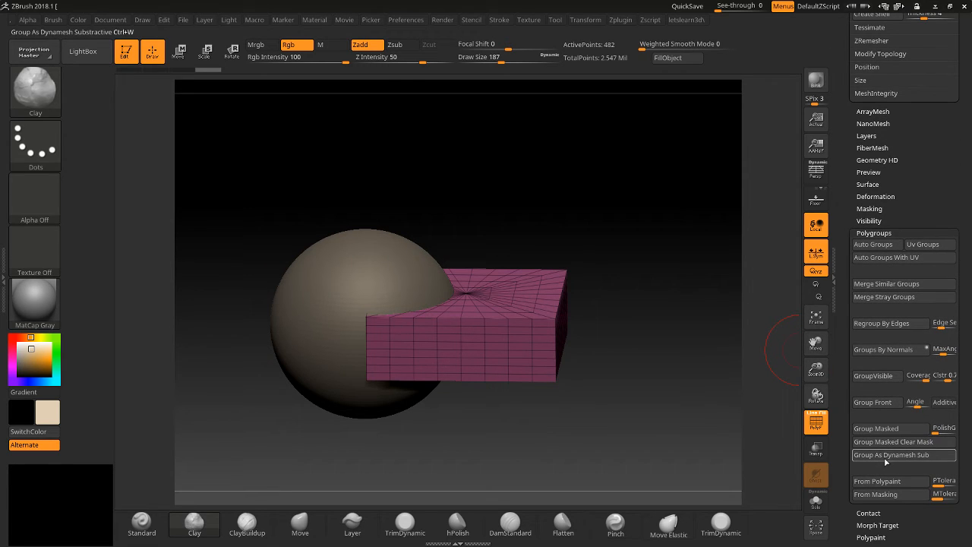
click(882, 455)
Select the sphere subtool PM3D_Sphere3D1_2 and merge it down with the flattened cube, accepting the non-undoable operation.
drag(841, 126, 827, 258)
drag(835, 215, 841, 227)
click(871, 97)
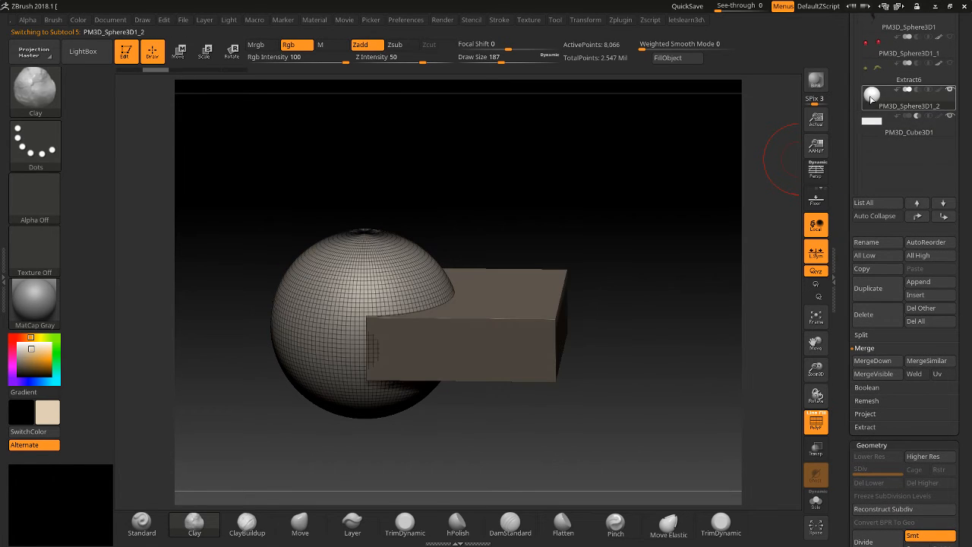
click(871, 361)
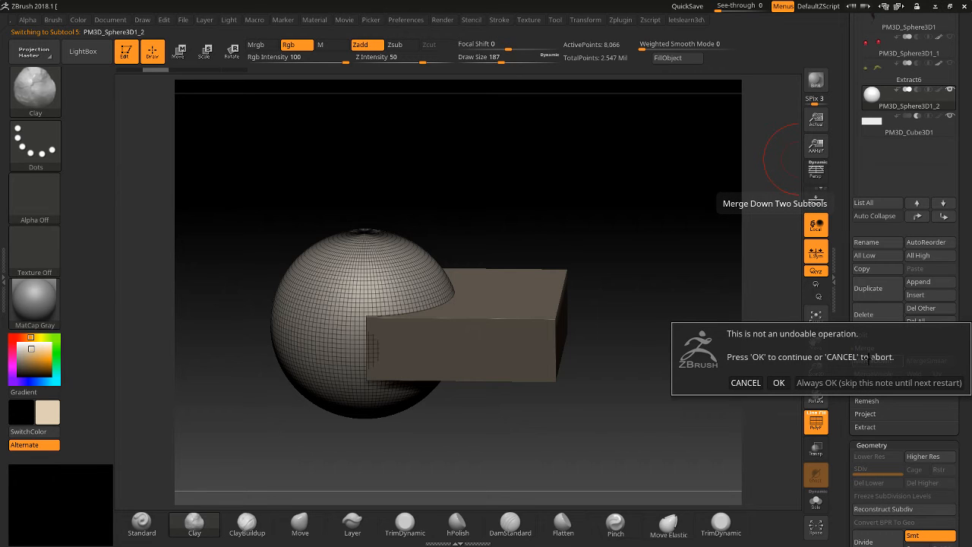
click(778, 383)
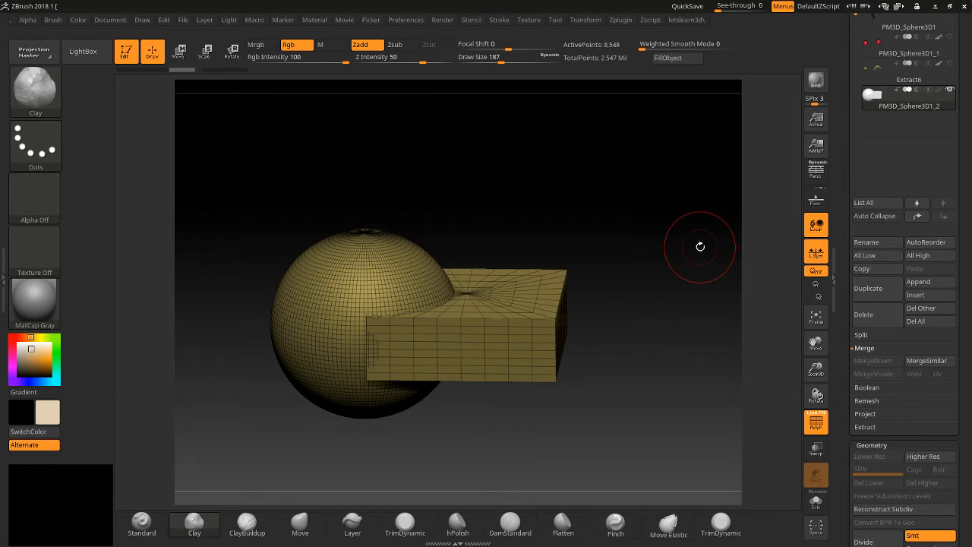
Try to subtract the cube from the sphere by remeshing the merged subtool with DynaMesh at resolution 128.
key(ctrl)
ctrl+drag(665, 176, 651, 434)
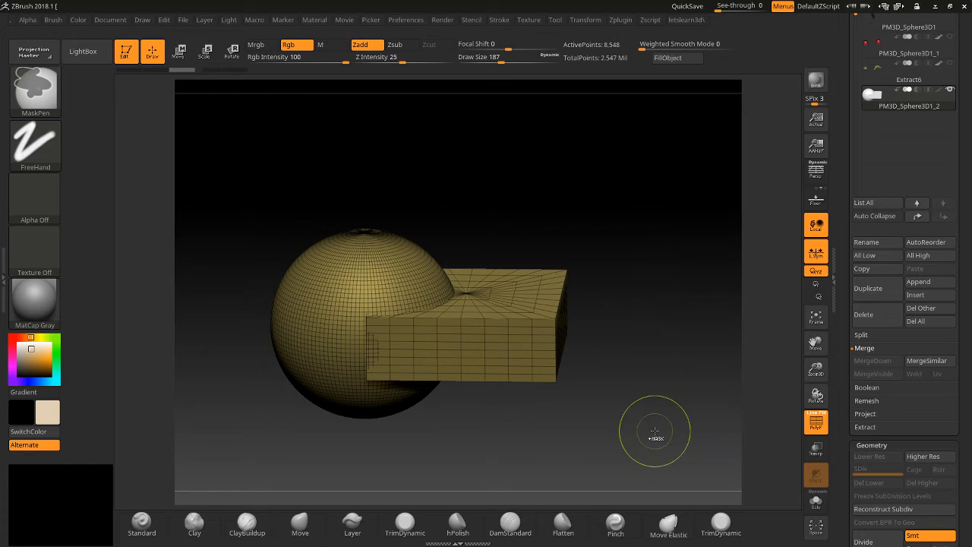
drag(852, 406, 852, 100)
click(870, 322)
click(869, 341)
mouse_move(721, 332)
mouse_down()
mouse_move(714, 392)
mouse_move(691, 380)
mouse_move(735, 324)
mouse_up()
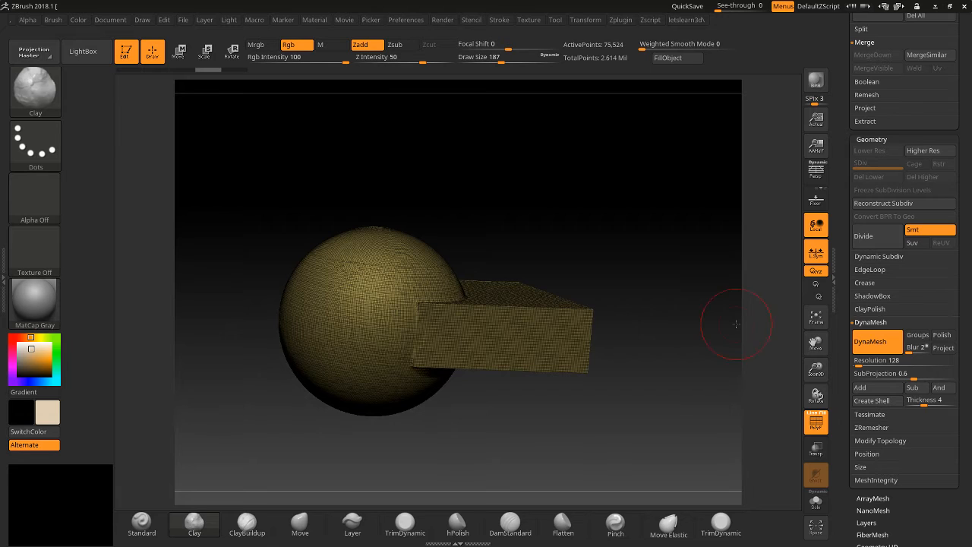
Undo the latest DynaMesh and the merge of the Union sphere with the Difference cube.
key(ctrl+z)
key(ctrl+z)
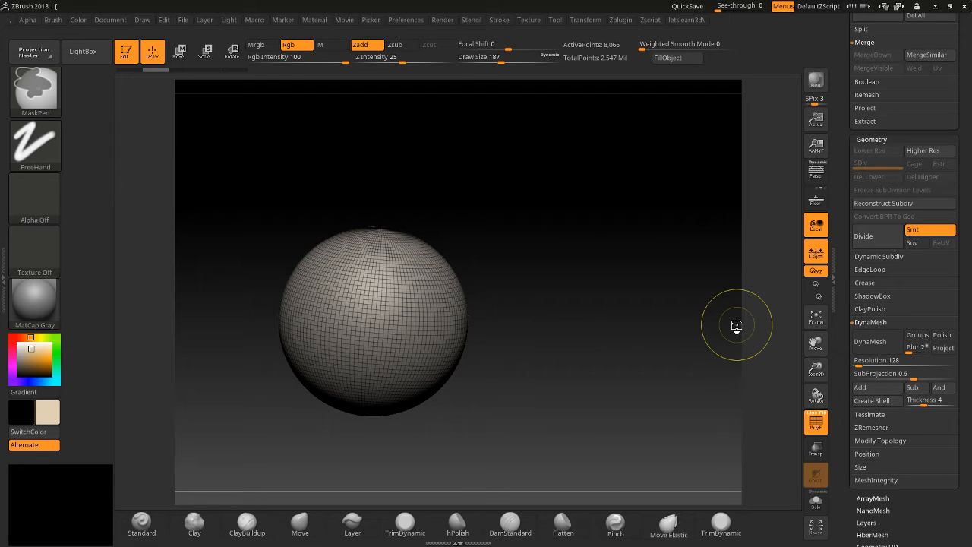
drag(846, 175, 846, 321)
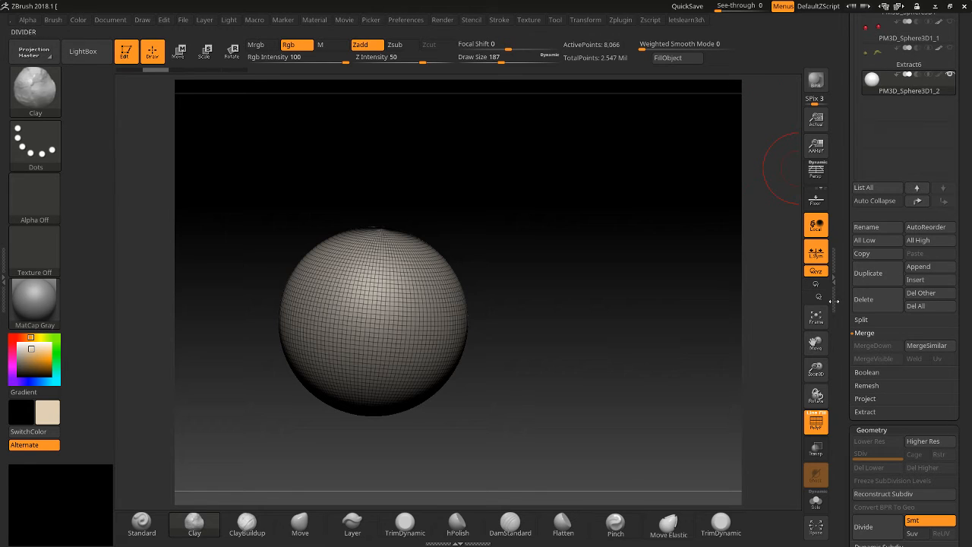
Convert the sphere into a DynaMesh at resolution 128 and display its wireframe.
click(815, 423)
drag(841, 460, 850, 314)
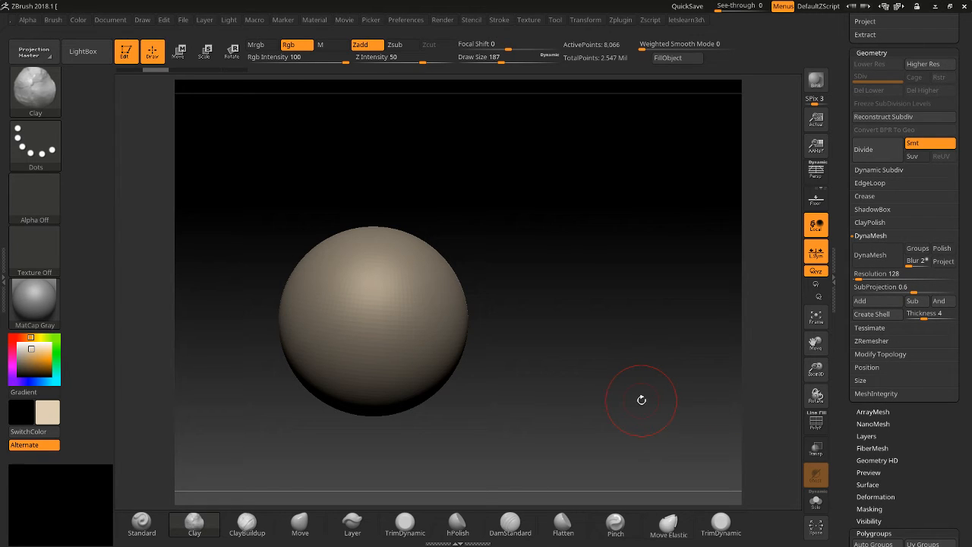
click(870, 327)
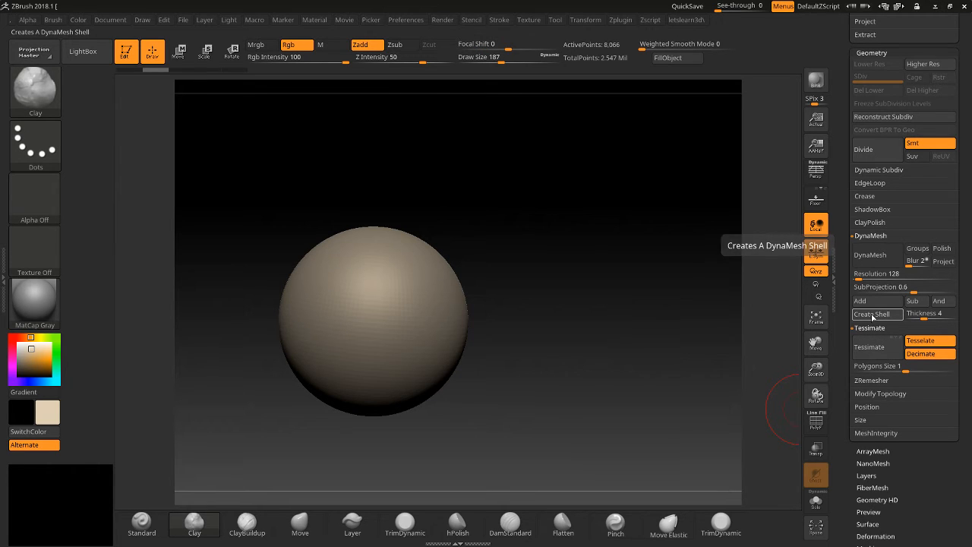
click(870, 255)
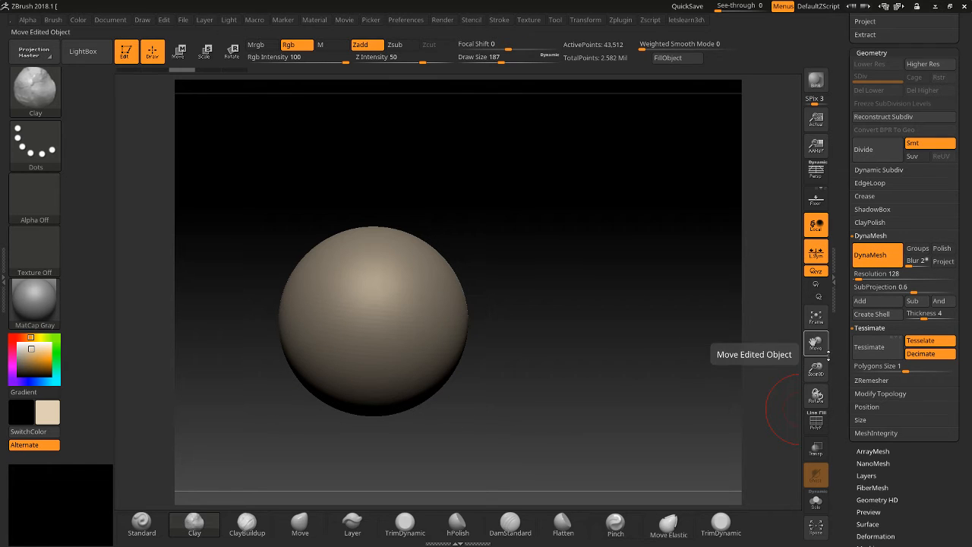
mouse_move(816, 369)
mouse_down()
mouse_move(807, 395)
mouse_move(809, 384)
mouse_up()
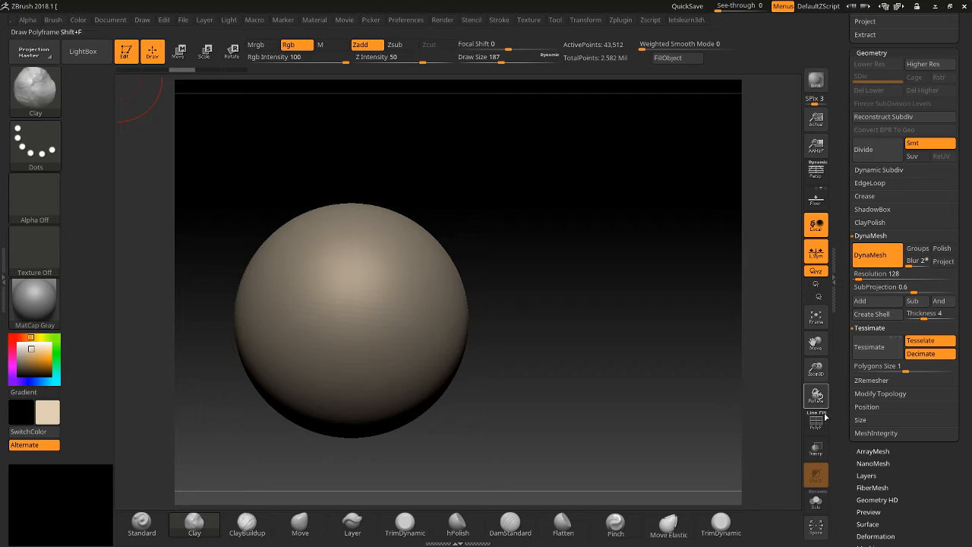
click(816, 422)
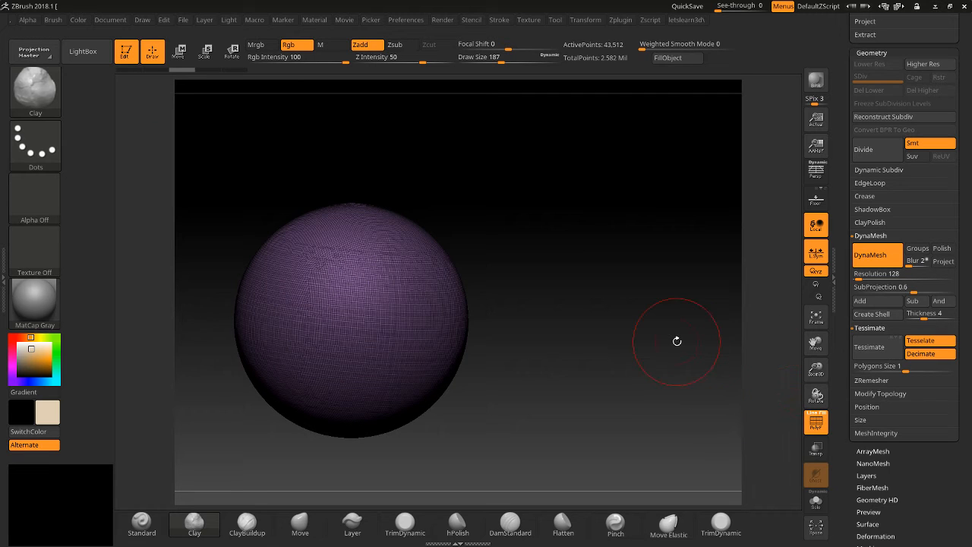
Try tessimating the whole sphere at polygon size 1 with Tesselate and Decimate enabled, then undo it.
click(872, 314)
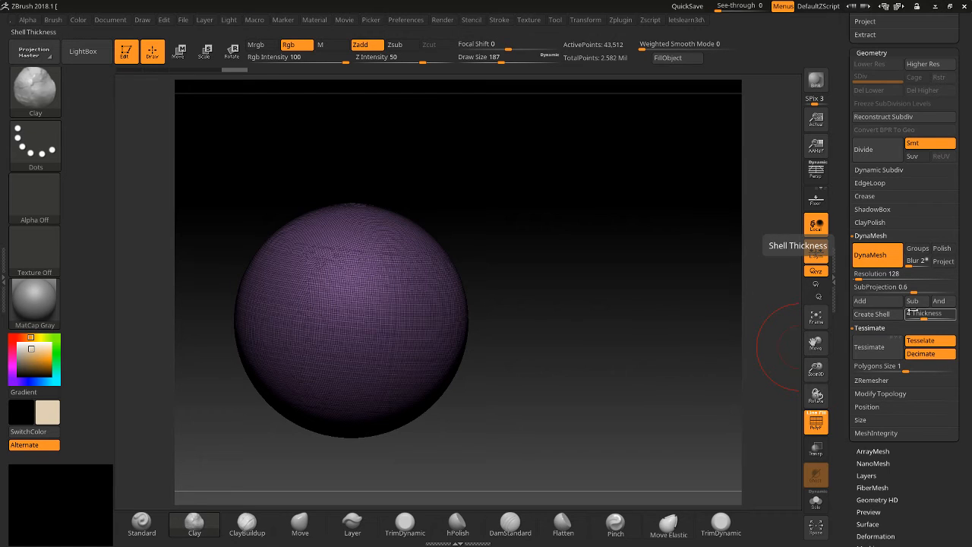
click(884, 354)
drag(814, 370, 964, 356)
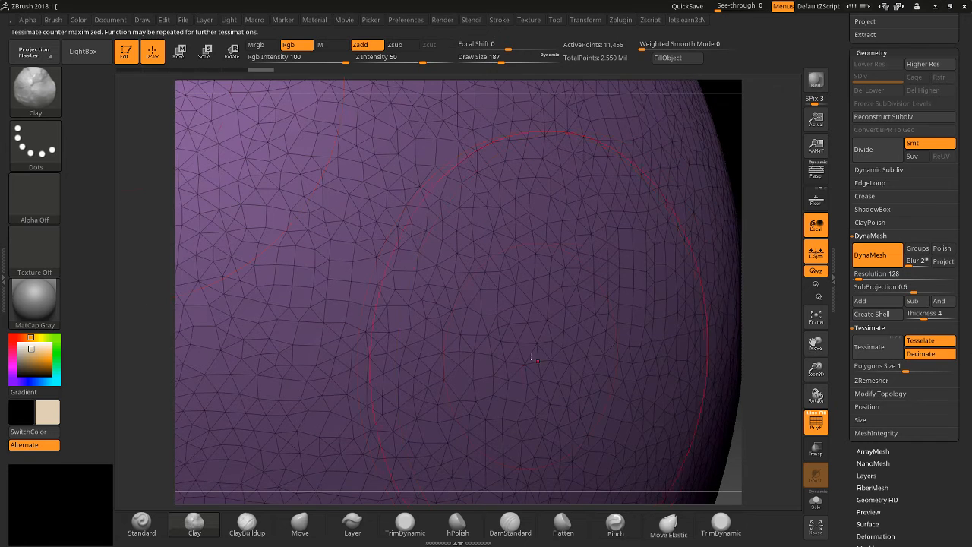
key(ctrl+z)
click(858, 354)
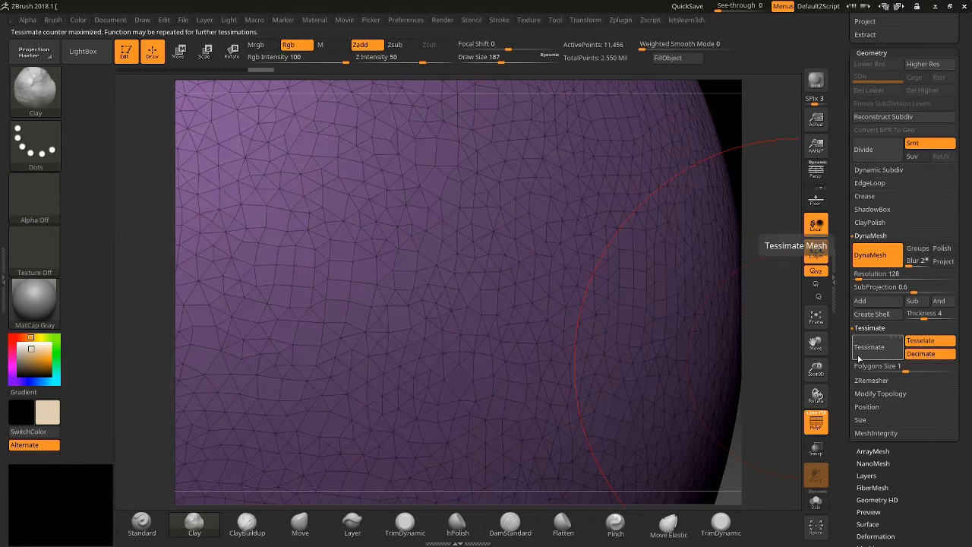
drag(815, 369, 786, 312)
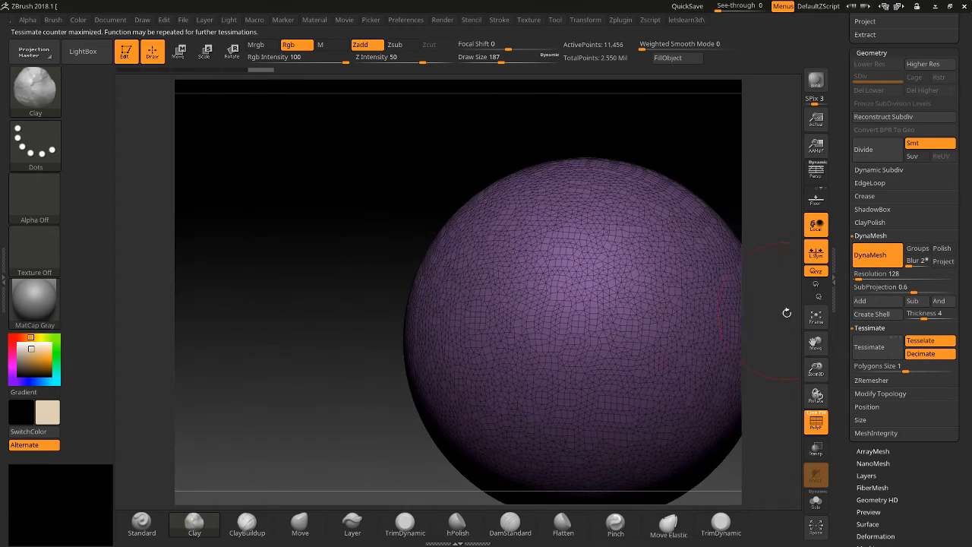
drag(815, 343, 731, 330)
key(ctrl+z)
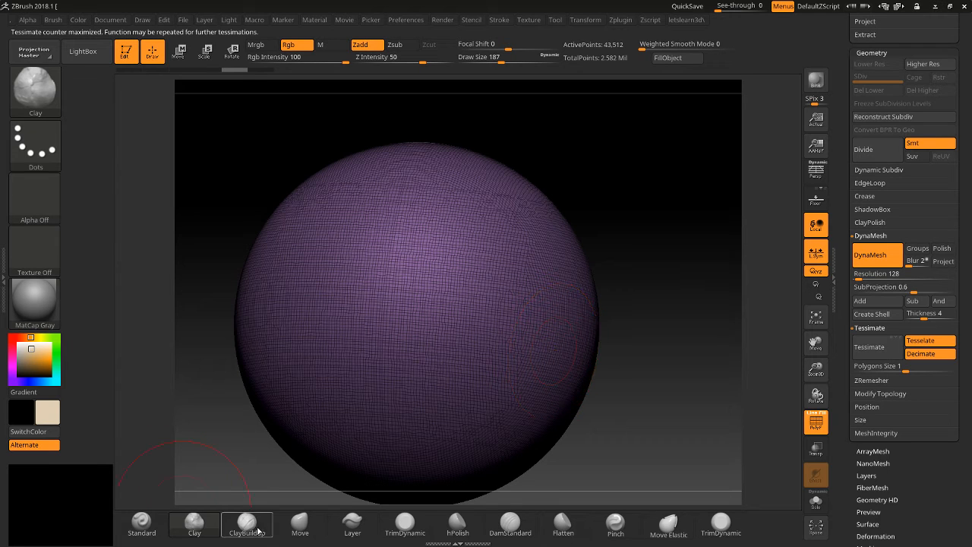
Pull a long pointed spike out of the sphere's side with the Move brush.
click(300, 522)
drag(565, 345, 584, 372)
mouse_move(761, 384)
mouse_down()
mouse_move(796, 393)
mouse_move(782, 410)
mouse_move(815, 378)
mouse_move(816, 346)
mouse_move(751, 338)
mouse_up()
drag(683, 358, 702, 376)
Mask everything except the spike, tessimate the unmasked part at polygon size 1, and hide the wireframe.
ctrl+drag(680, 286, 480, 481)
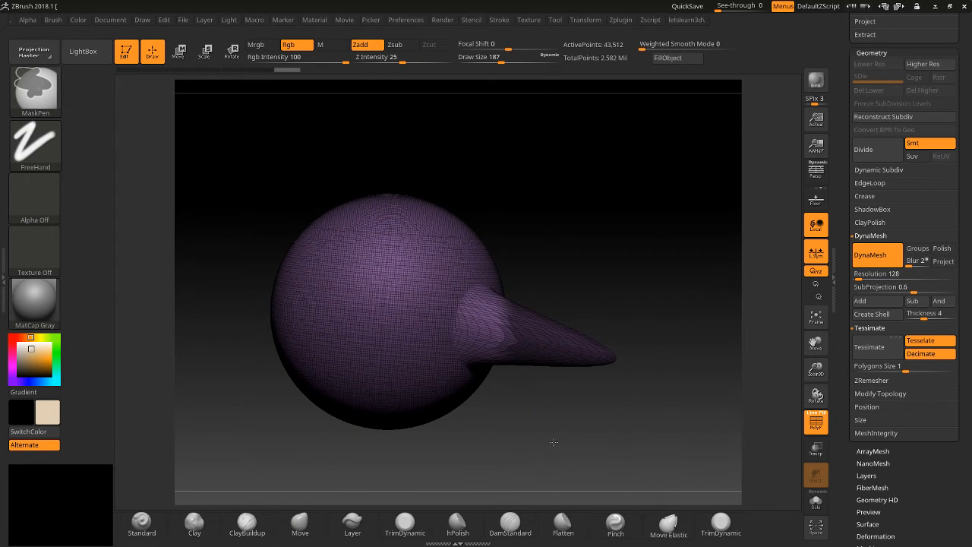
ctrl+click(555, 444)
drag(815, 370, 815, 351)
click(869, 348)
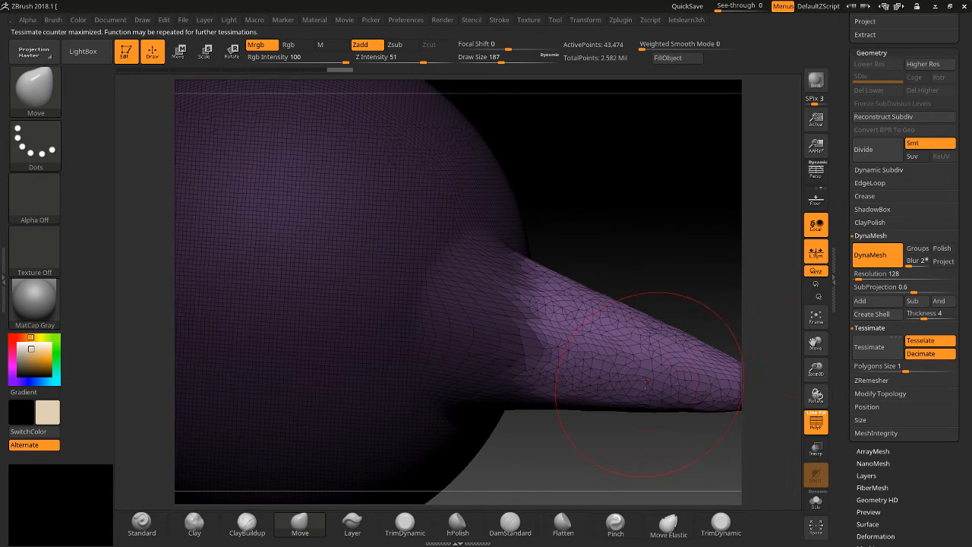
mouse_move(814, 363)
mouse_down()
mouse_move(814, 344)
mouse_move(757, 352)
mouse_up()
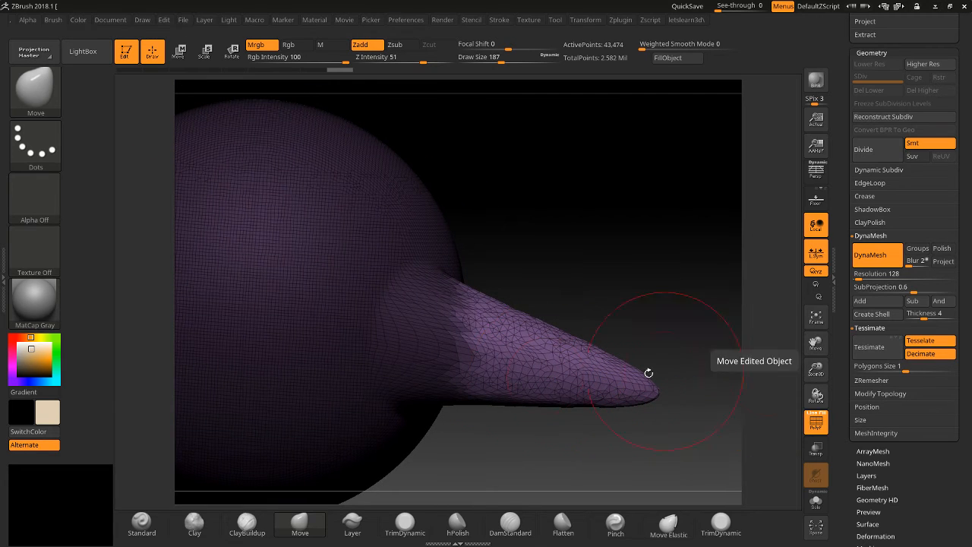
click(816, 430)
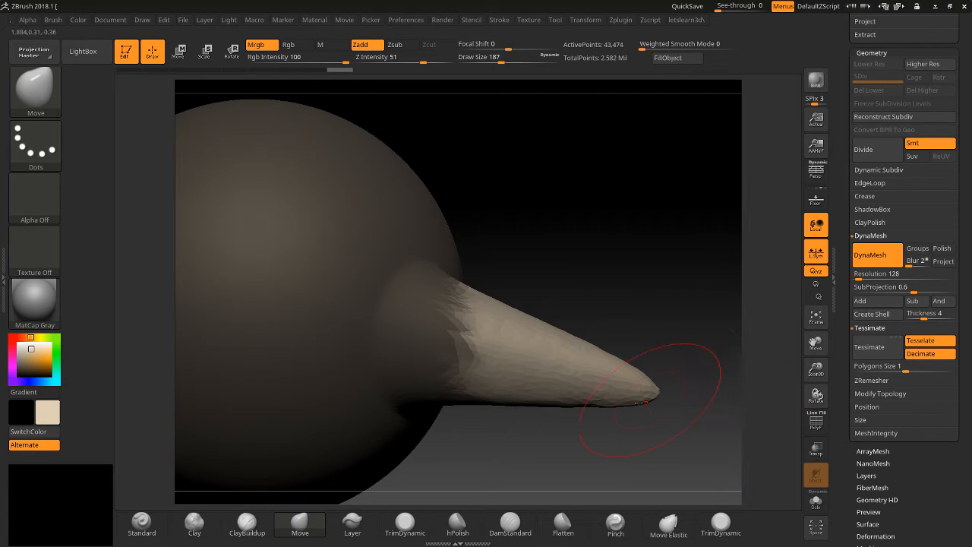
Clear the mask and smooth the spike's surface and tip.
key(shift)
mouse_move(628, 388)
shift+mouse_down()
mouse_move(528, 387)
mouse_move(611, 373)
mouse_move(604, 369)
shift+mouse_up()
ctrl+drag(640, 289, 662, 344)
shift+drag(595, 372, 545, 360)
mouse_move(600, 395)
shift+mouse_down()
mouse_move(566, 381)
mouse_move(588, 361)
shift+mouse_up()
mouse_move(631, 300)
mouse_down()
mouse_move(562, 334)
mouse_move(615, 341)
mouse_move(625, 316)
mouse_up()
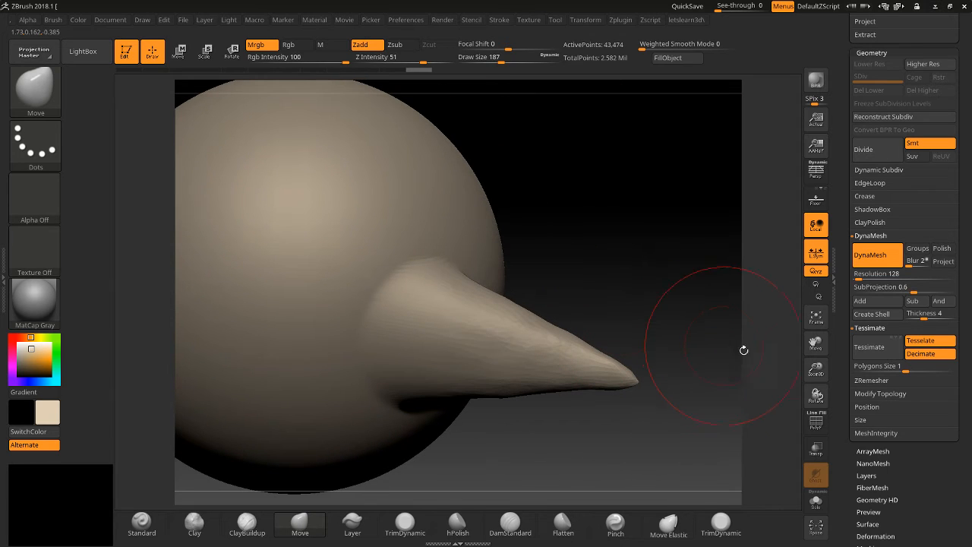
Try coarse tessimation of the spiked sphere at polygon sizes 3.93739 and 19.25846 with the wireframe displayed.
click(910, 379)
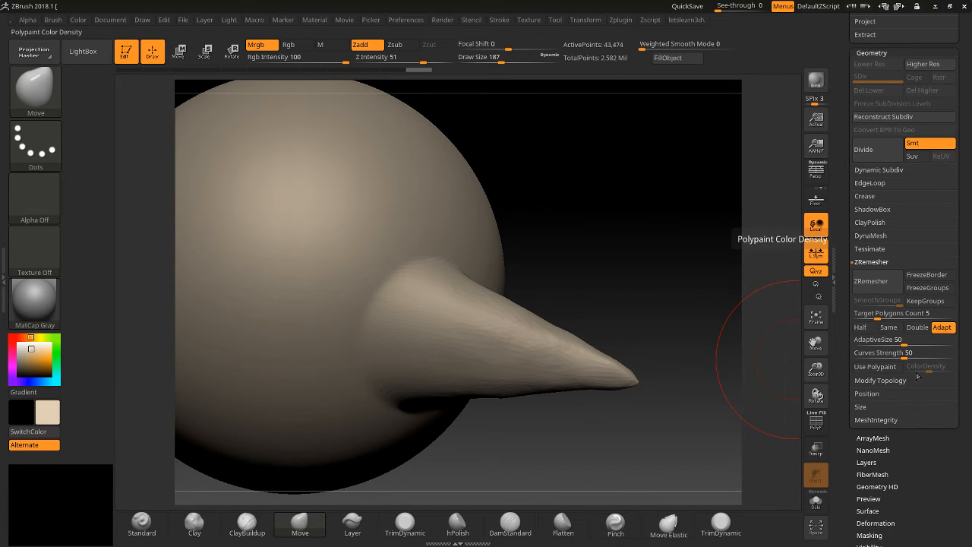
click(864, 312)
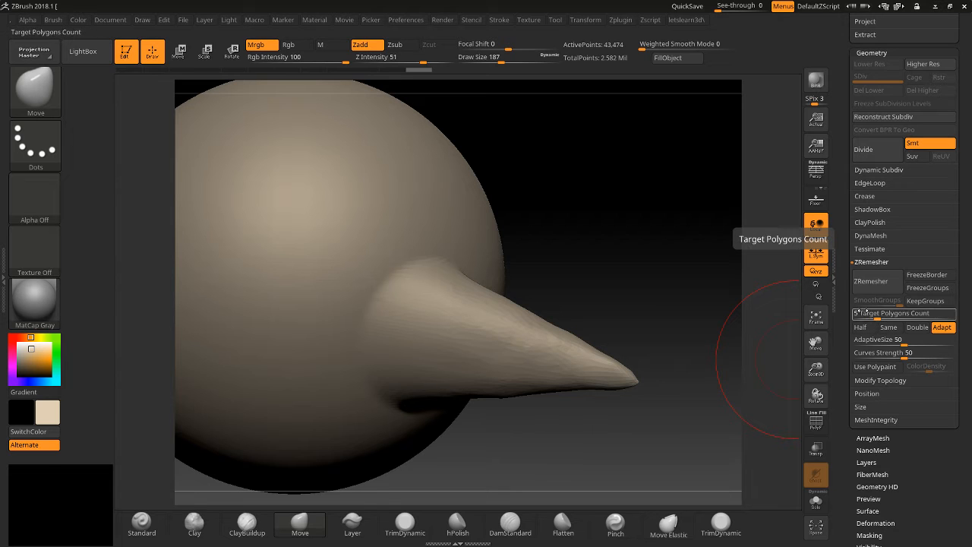
click(871, 248)
drag(902, 293, 922, 293)
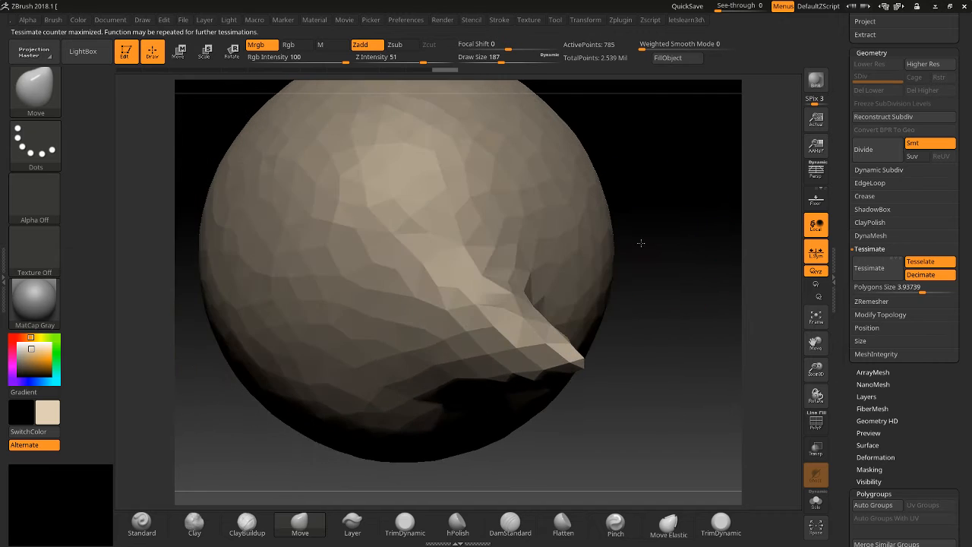
click(816, 424)
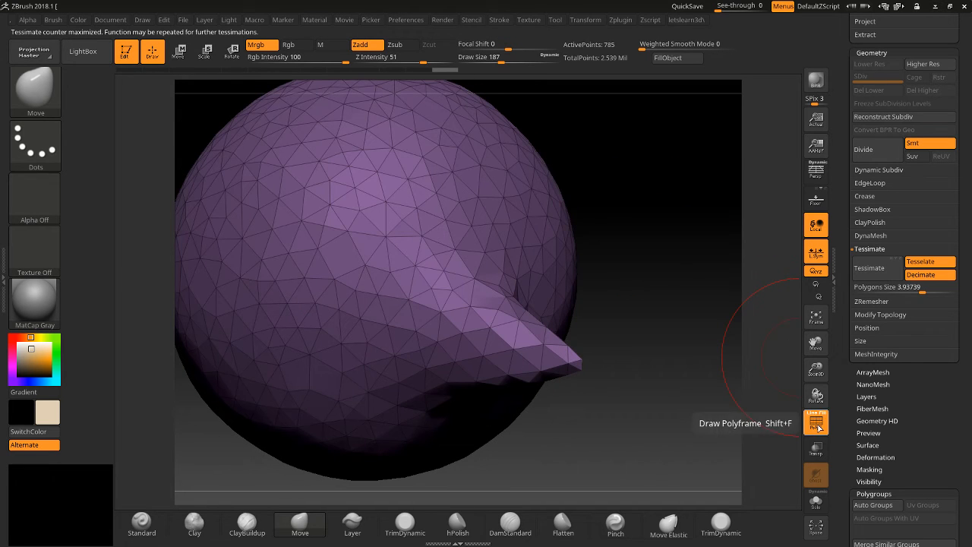
drag(911, 289, 933, 290)
click(866, 287)
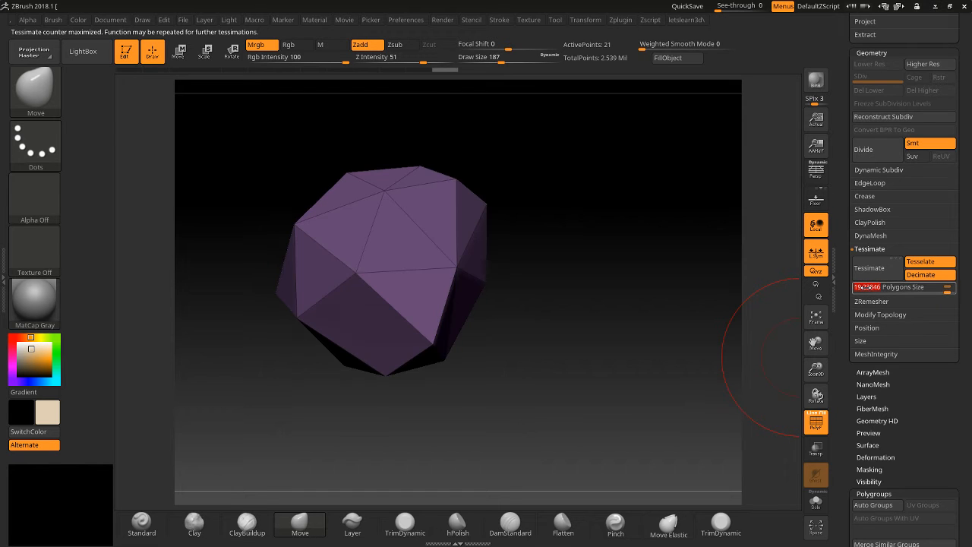
Refine the Tessimate polygon size to 1.46325 and keep both Tesselate and Decimate enabled.
drag(874, 291, 910, 293)
click(907, 292)
click(908, 292)
click(904, 292)
click(903, 291)
click(905, 291)
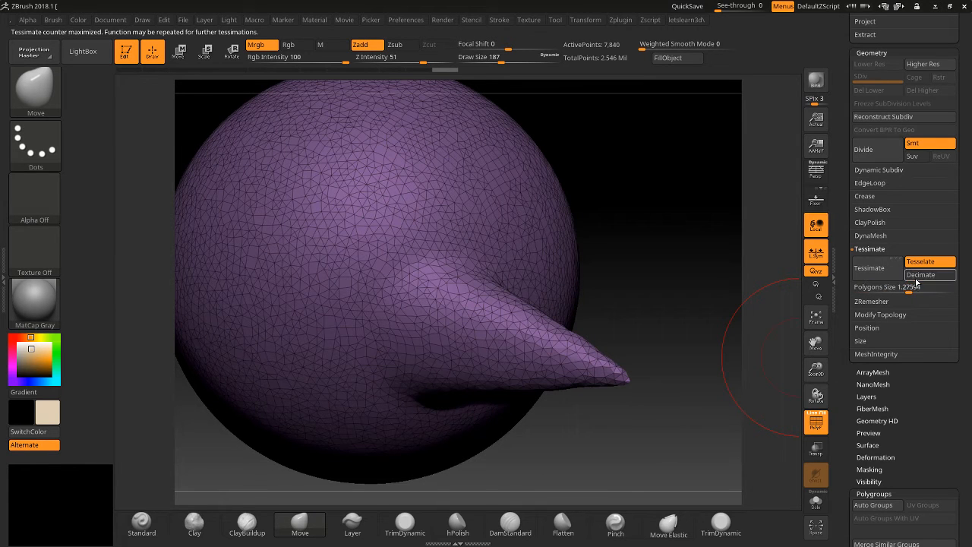
click(916, 290)
click(916, 290)
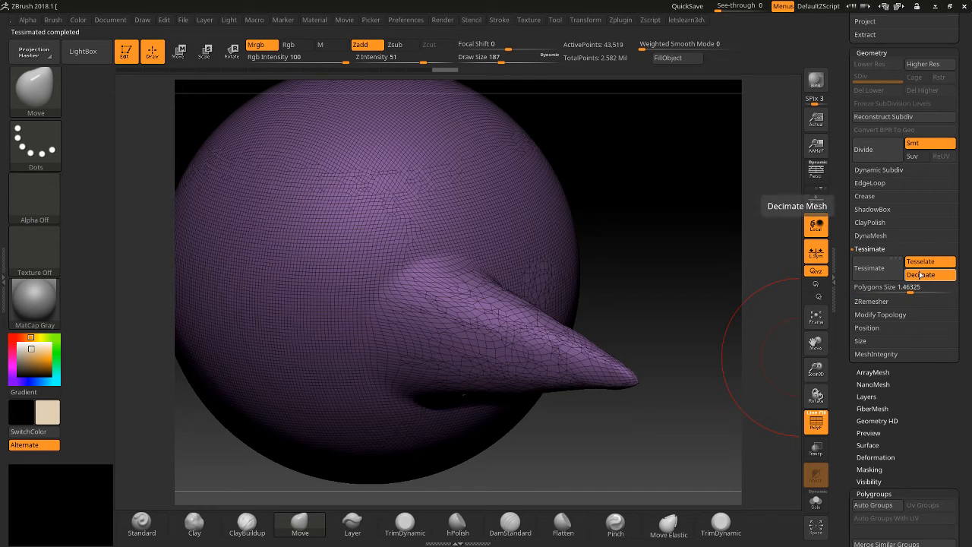
Remesh the tessimated spiked sphere with DynaMesh and examine the polygon distribution along the spike.
key(ctrl)
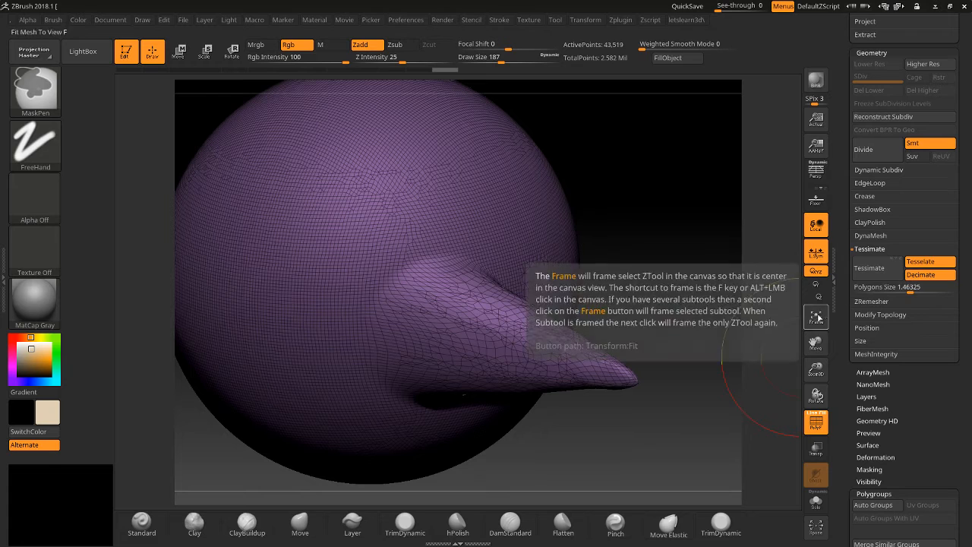
drag(816, 369, 820, 335)
drag(819, 339, 804, 349)
ctrl+drag(579, 293, 668, 345)
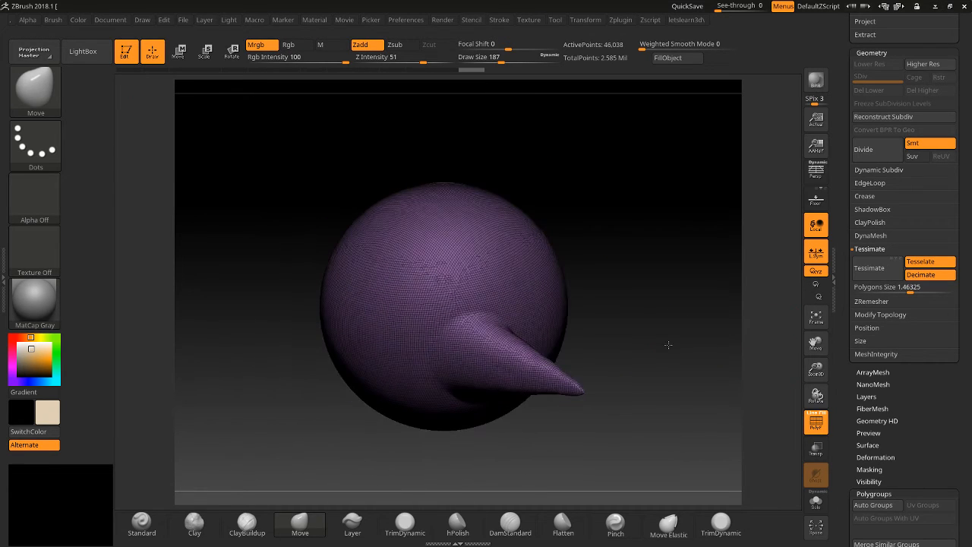
ctrl+drag(694, 270, 692, 398)
drag(815, 370, 818, 345)
drag(816, 523, 814, 467)
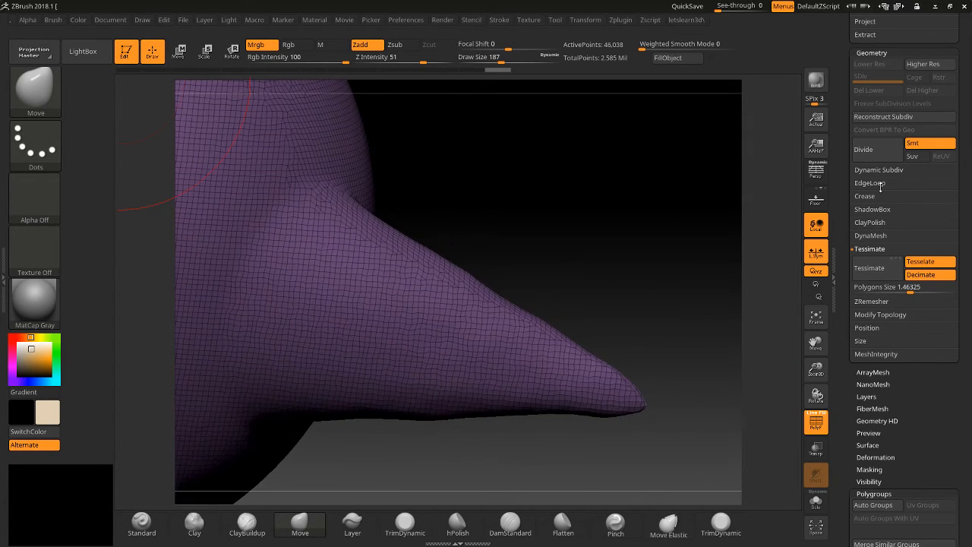
click(868, 243)
drag(686, 273, 670, 285)
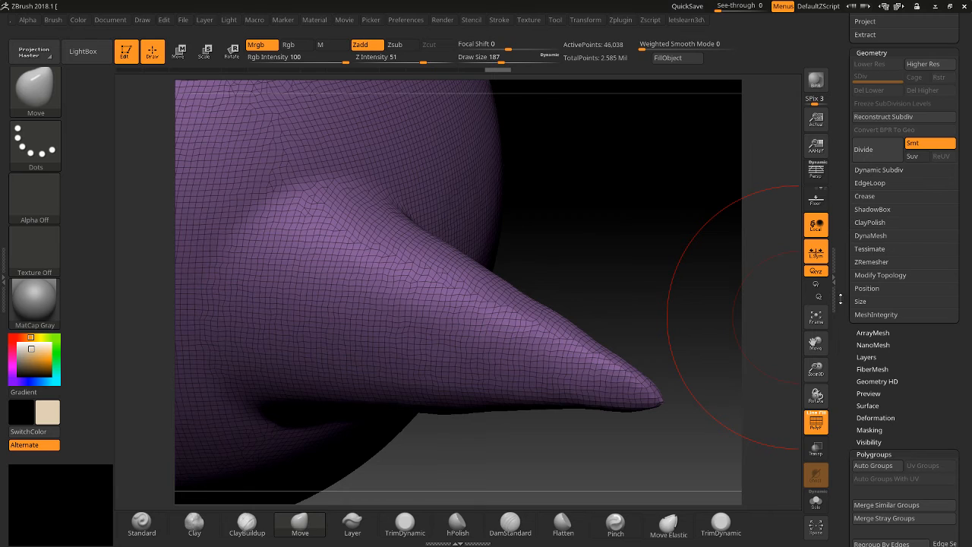
key(f)
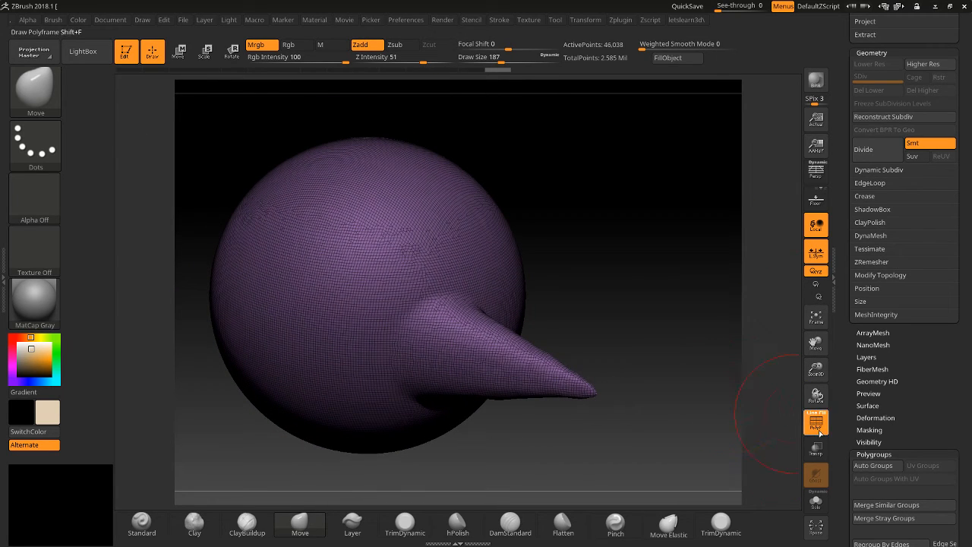
Hide the wireframe and run ZRemesher on the spiked sphere with target polygon count 5 and Adapt enabled.
click(815, 422)
drag(625, 304, 773, 309)
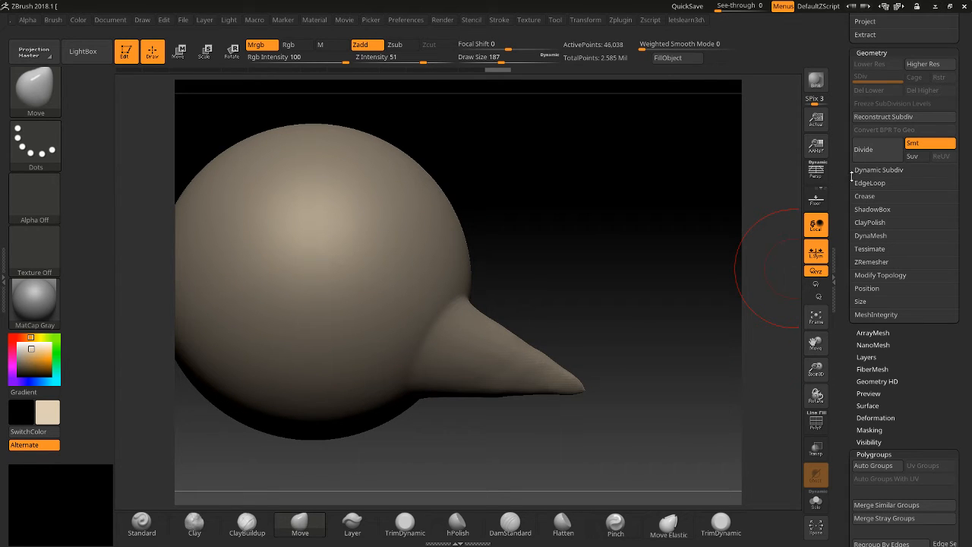
drag(848, 176, 844, 199)
scroll(873, 228, down, 2)
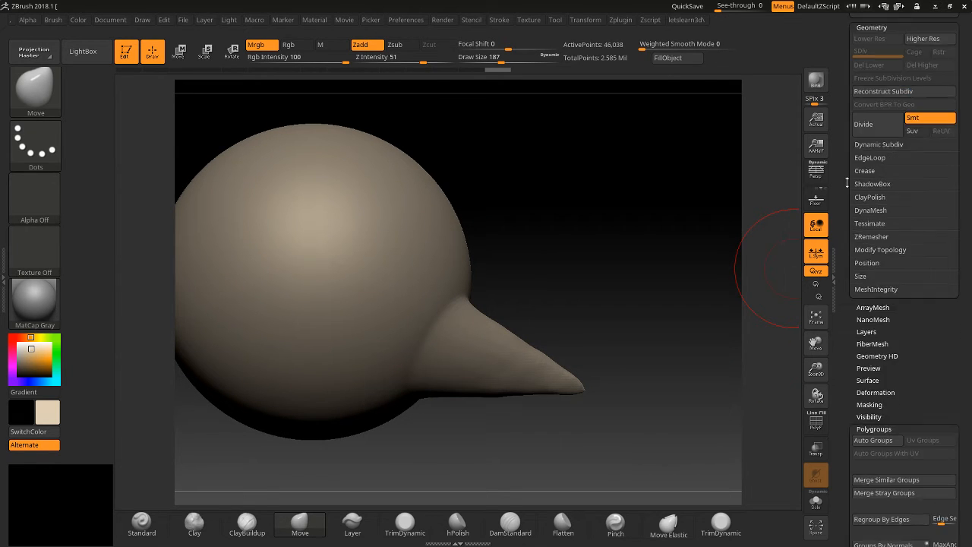
click(873, 236)
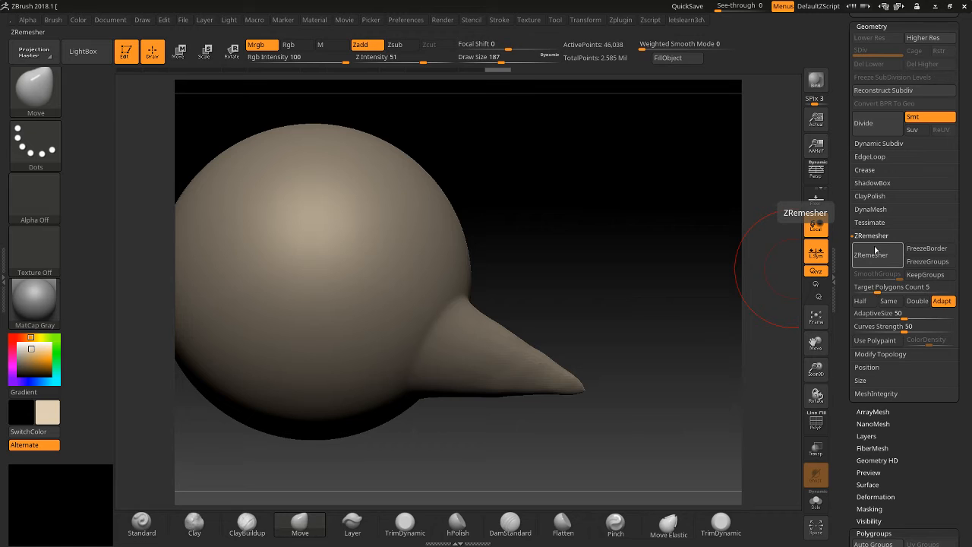
click(874, 254)
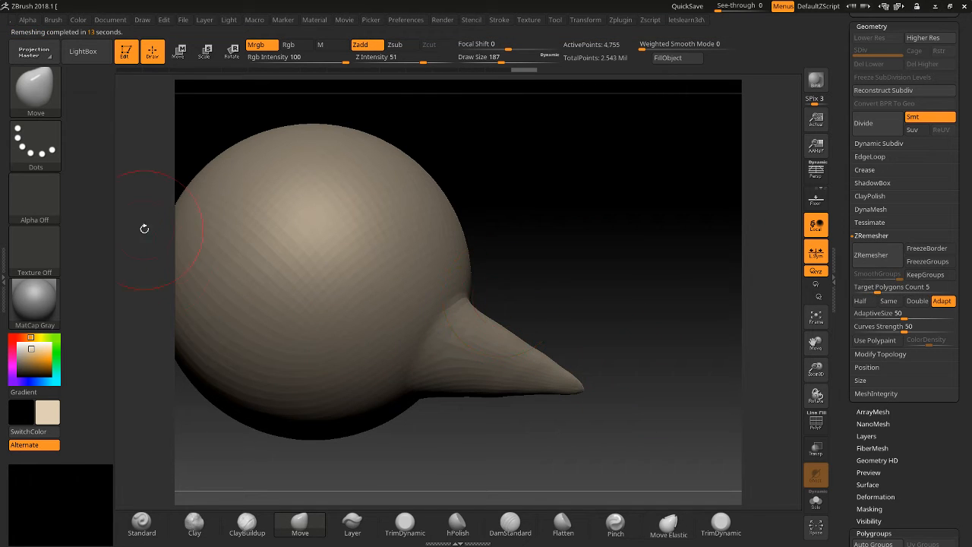
Display the wireframe and examine the edge flow around the spike and across the sphere.
click(816, 422)
drag(817, 373, 816, 447)
mouse_move(681, 303)
mouse_down()
mouse_move(485, 313)
mouse_move(674, 323)
mouse_up()
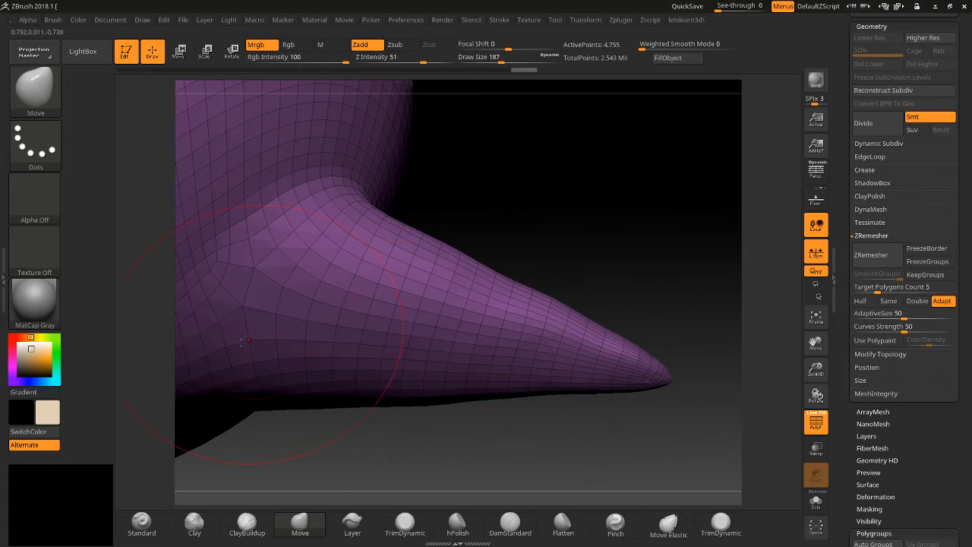
drag(816, 370, 803, 391)
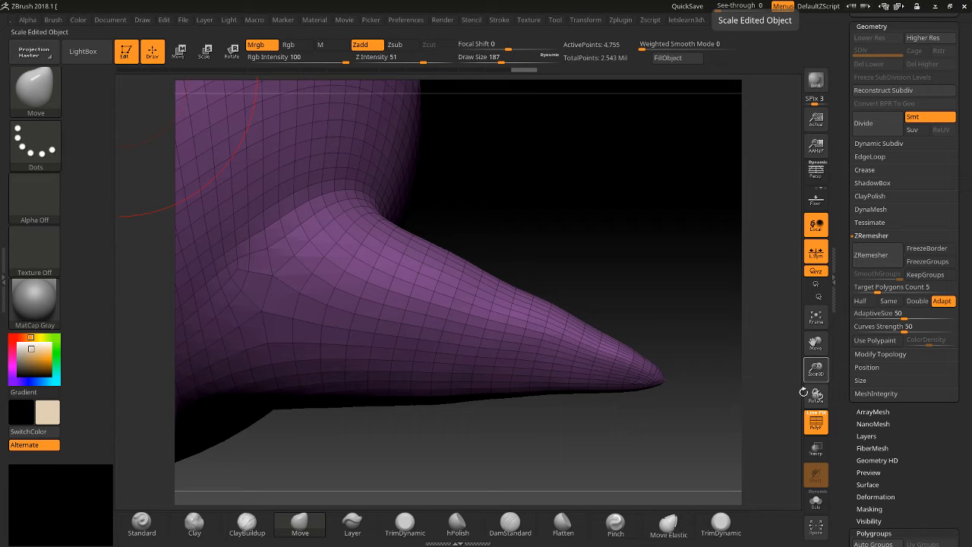
key(f)
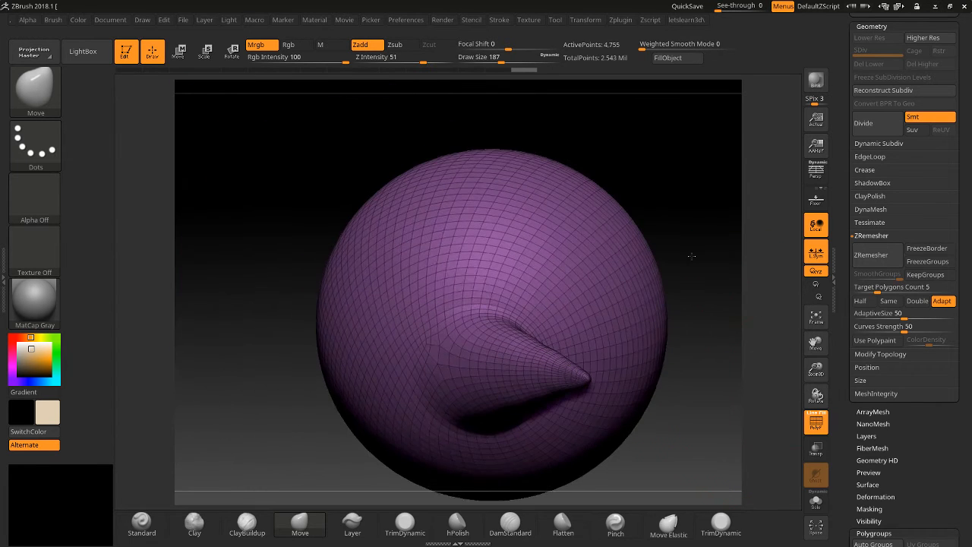
Choose the ZRemesherGuides brush for drawing topology guide curves.
click(44, 98)
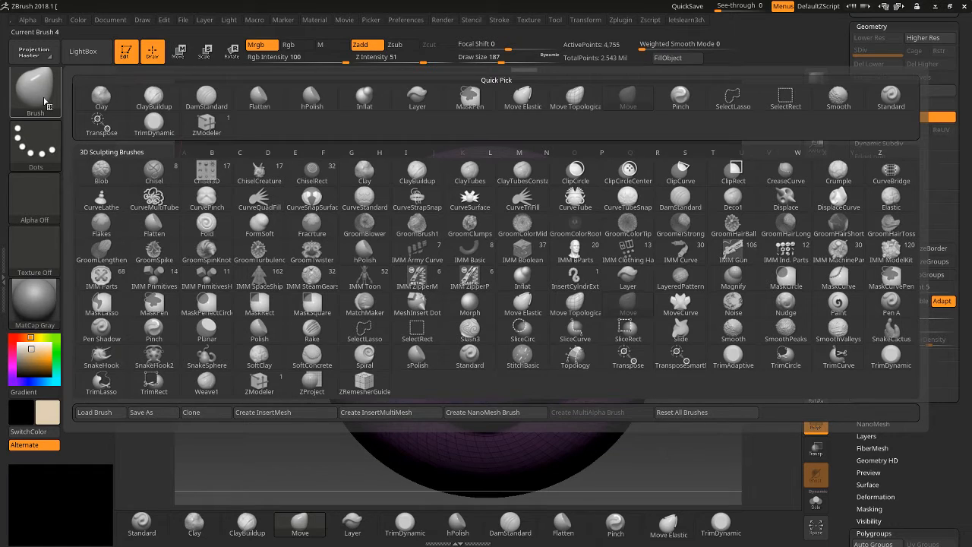
click(101, 172)
click(36, 95)
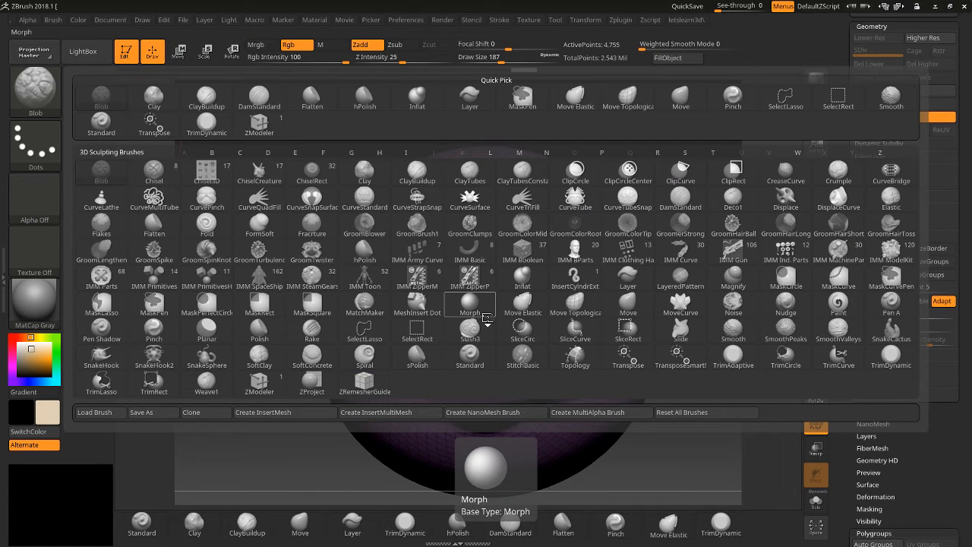
key(z)
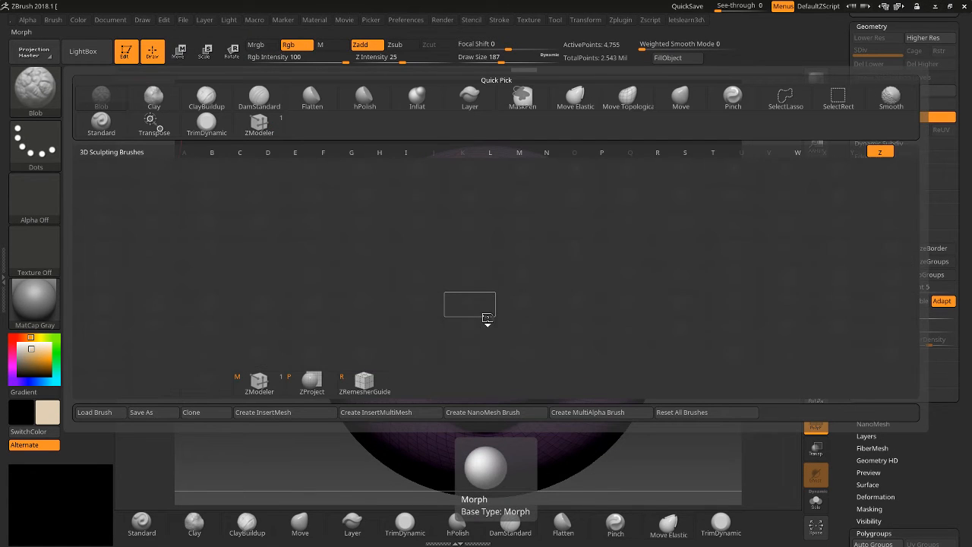
click(365, 382)
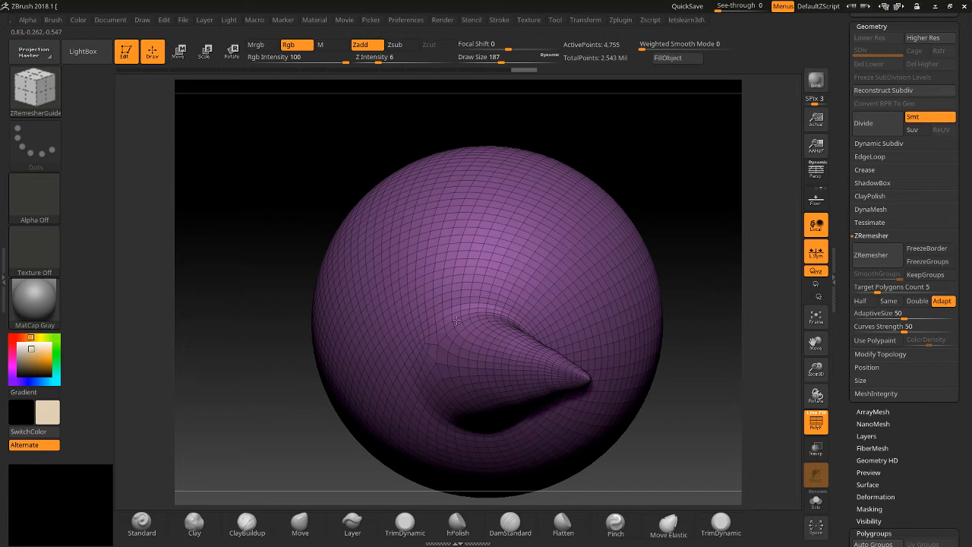
Draw short guide curves on the sphere at the base of the spike.
drag(432, 426, 497, 446)
drag(486, 322, 457, 320)
mouse_move(230, 343)
mouse_down()
mouse_move(285, 353)
mouse_move(286, 389)
mouse_move(253, 419)
mouse_up()
key(ctrl+z)
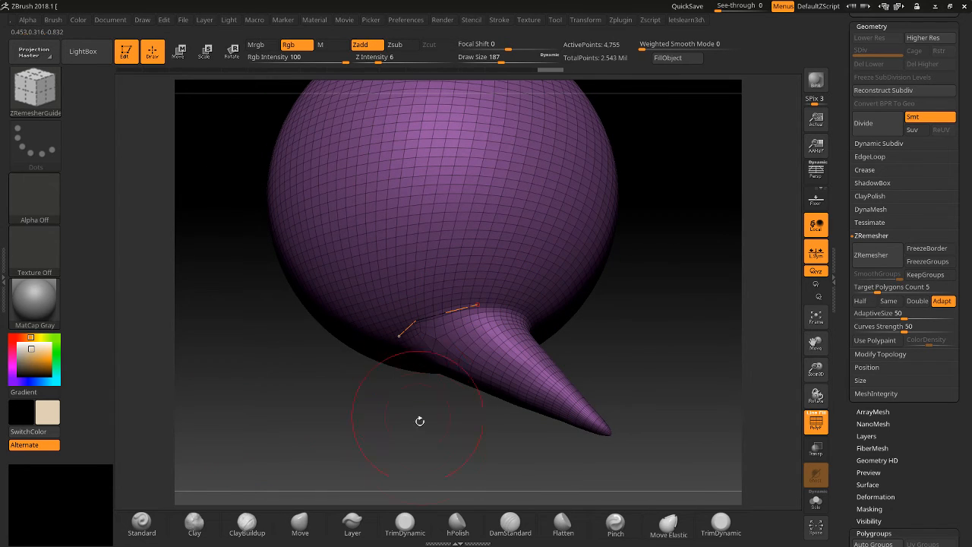
Switch to Move mode and run ZRemesher on the spiked sphere with the short guide curves.
key(w)
drag(623, 375, 386, 281)
drag(624, 248, 638, 265)
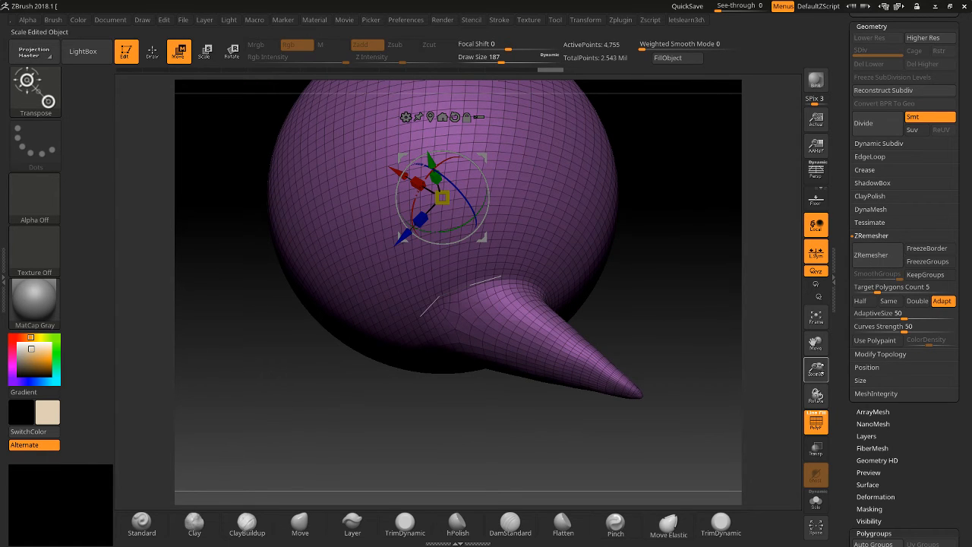
drag(817, 370, 818, 419)
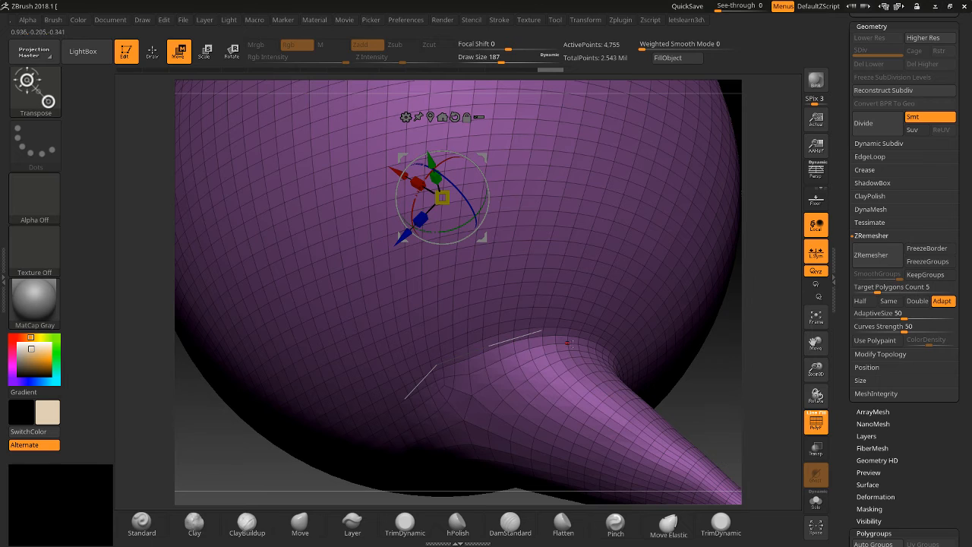
click(873, 254)
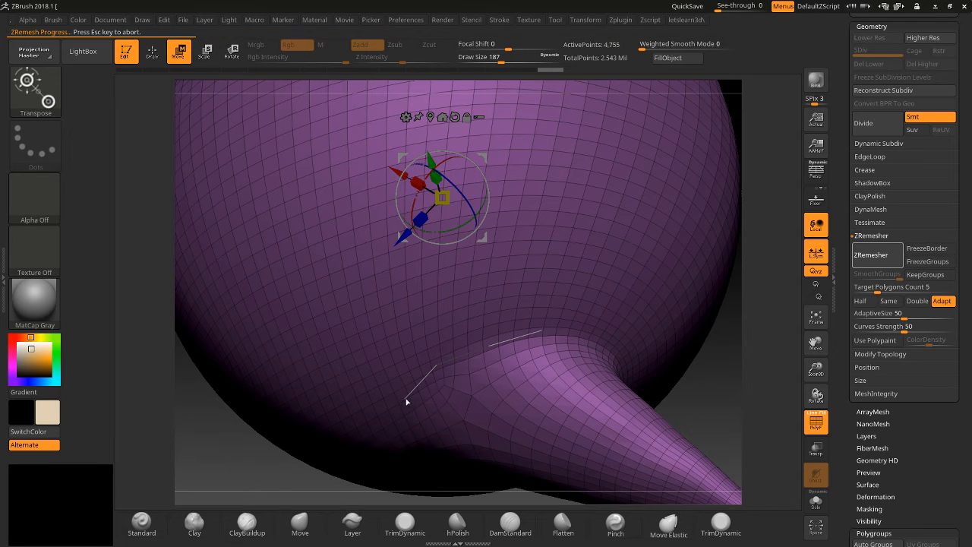
key(ctrl+shift+z)
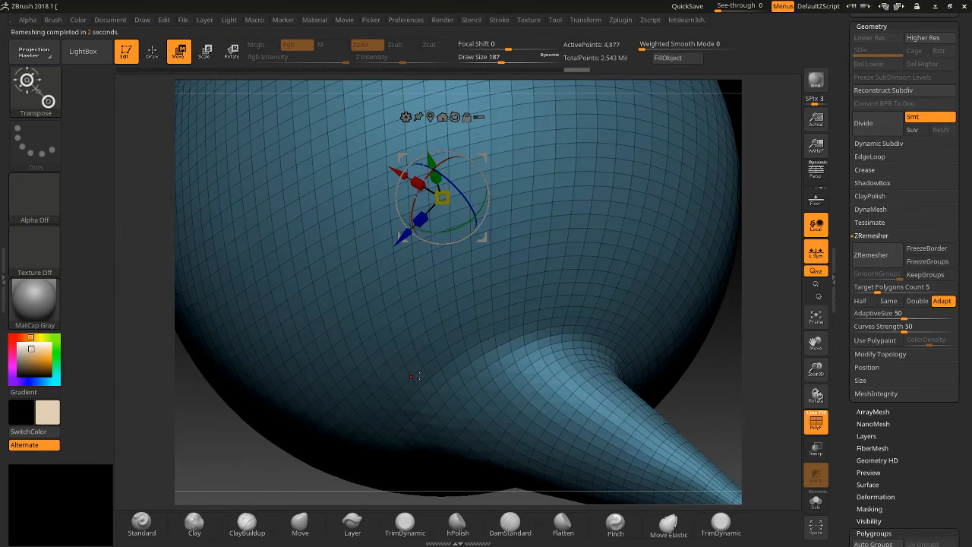
Examine the remeshed edge flow from the spike's base to its tip.
drag(813, 361, 801, 329)
drag(717, 326, 735, 324)
drag(816, 369, 816, 382)
drag(821, 344, 689, 302)
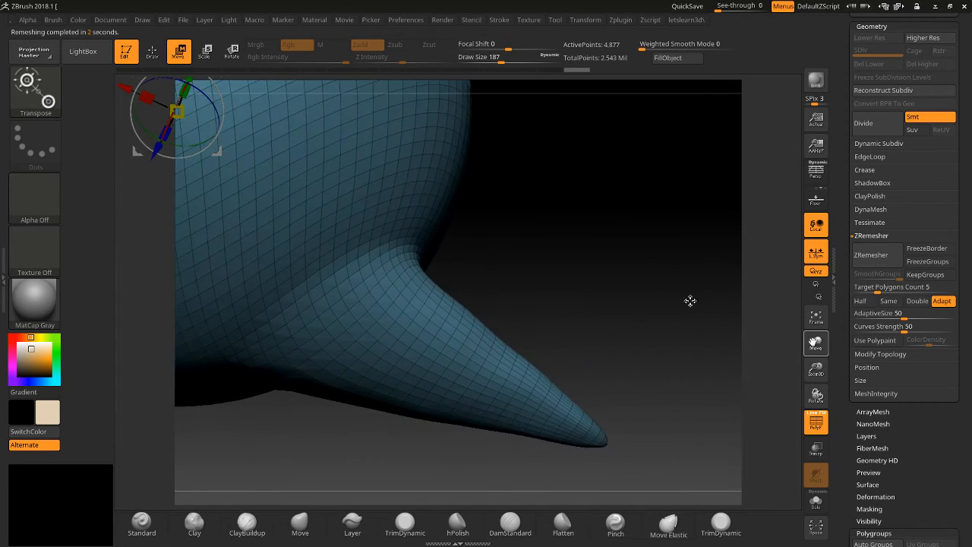
drag(630, 365, 585, 348)
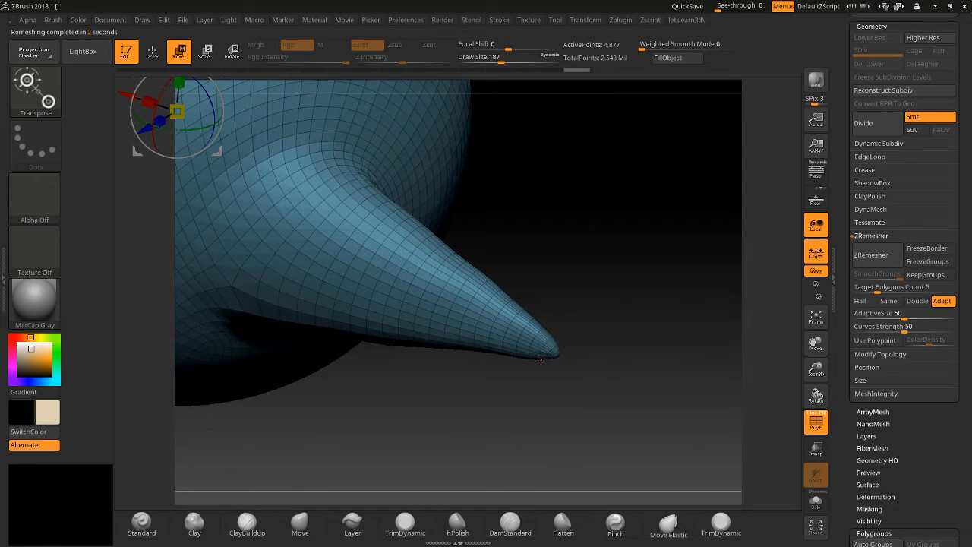
drag(525, 399, 541, 407)
mouse_move(815, 368)
mouse_down()
mouse_move(810, 332)
mouse_move(900, 449)
mouse_up()
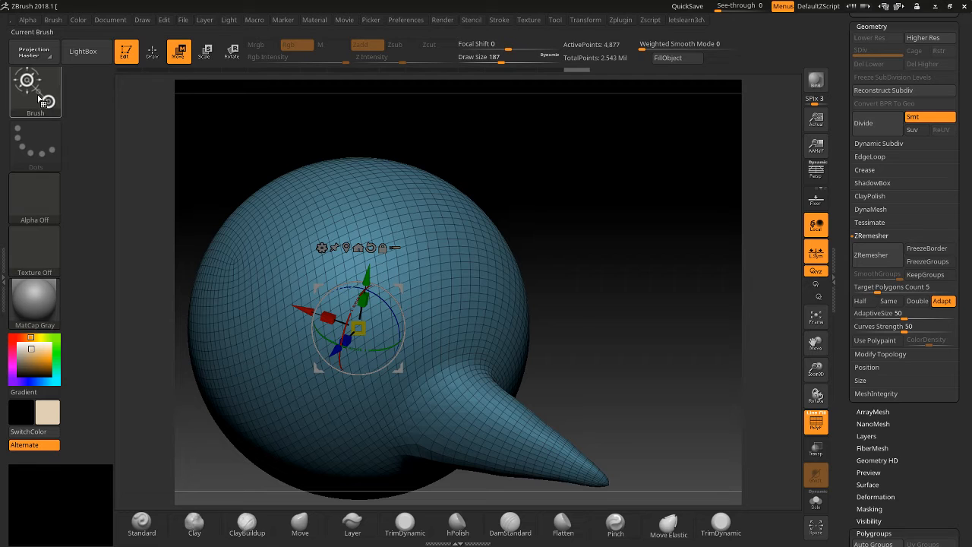
Return to Draw mode with the guides brush and reduce the draw size to 24.
click(152, 51)
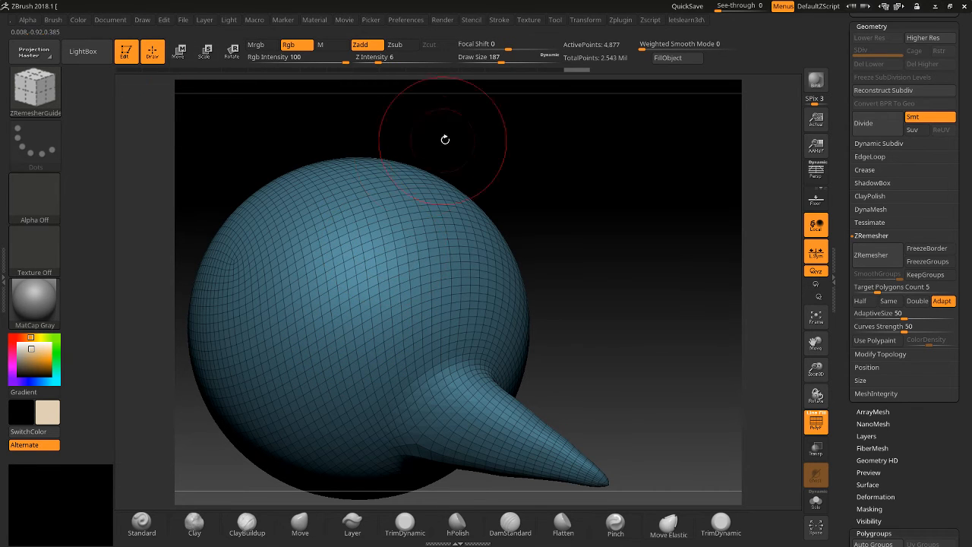
drag(497, 58, 476, 57)
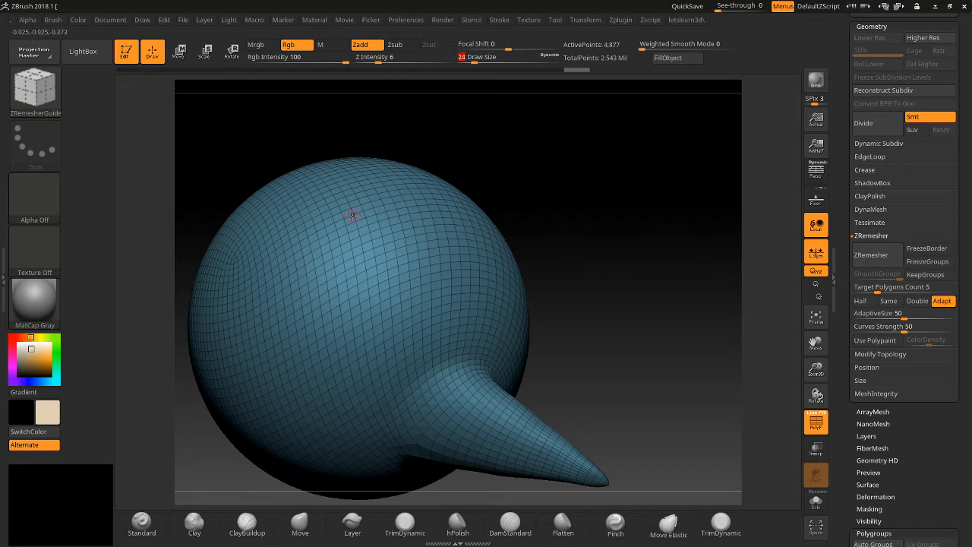
Try ZRemesher with a closed guide curve drawn on the front of the sphere, and undo the attempt.
drag(268, 377, 352, 332)
drag(454, 253, 330, 233)
drag(267, 378, 265, 378)
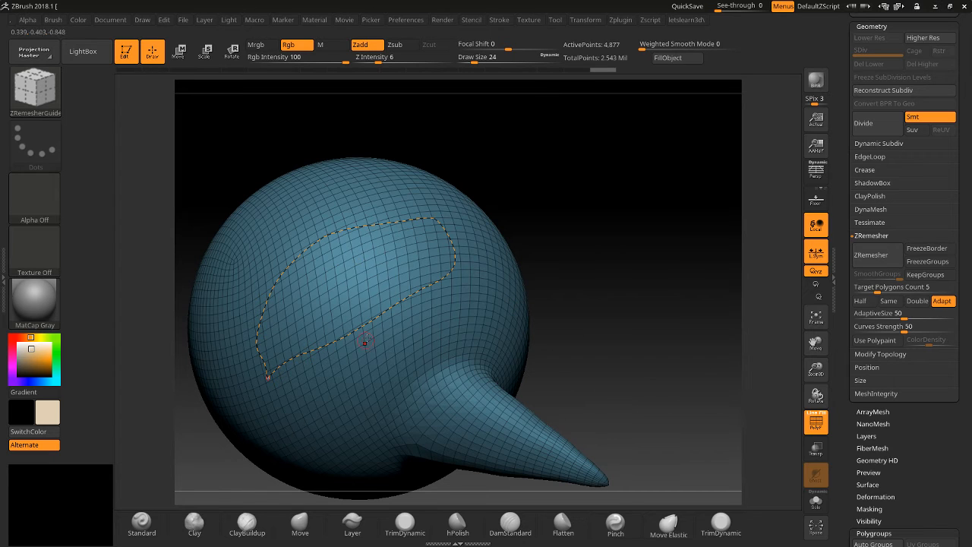
click(862, 256)
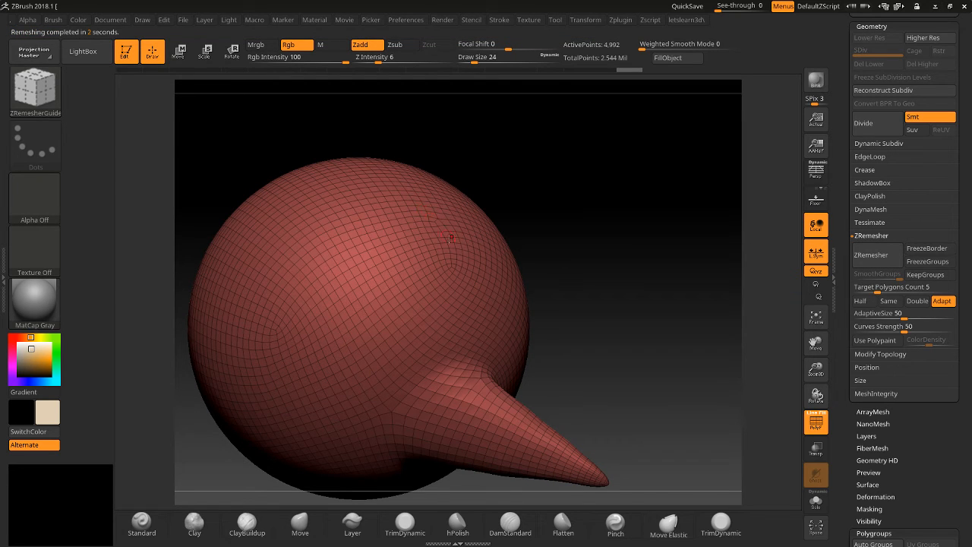
drag(621, 285, 633, 293)
key(ctrl+z)
key(ctrl+z)
key(ctrl+z)
Draw a guide curve encircling the base of the spike.
mouse_move(623, 305)
mouse_down()
mouse_move(613, 330)
mouse_move(537, 406)
mouse_move(573, 384)
mouse_up()
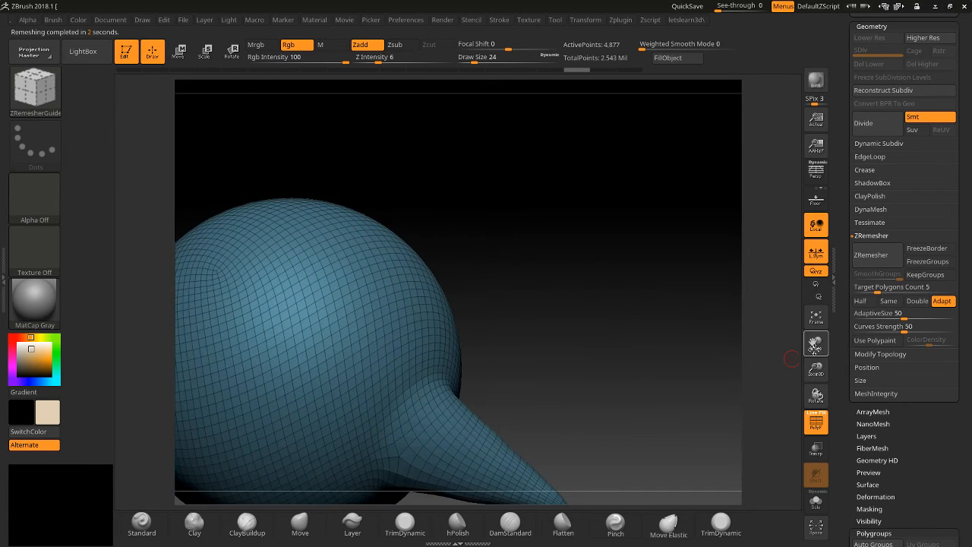
drag(814, 346, 837, 296)
drag(590, 290, 571, 302)
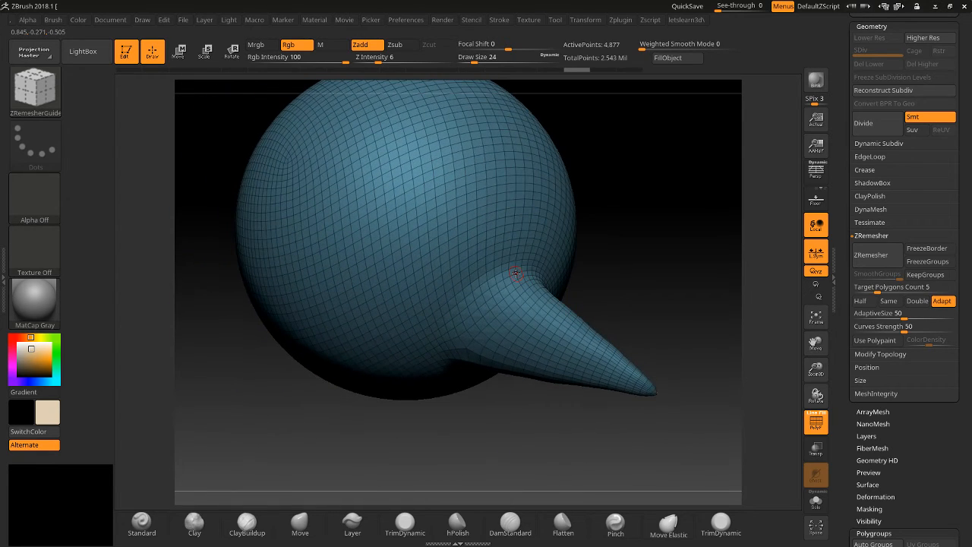
drag(688, 354, 640, 304)
drag(660, 232, 549, 287)
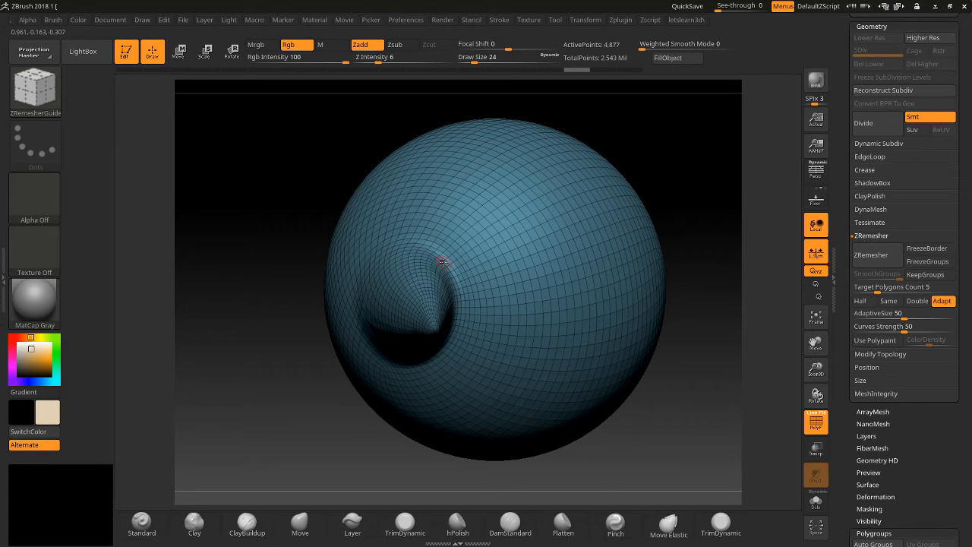
mouse_move(438, 258)
mouse_down()
mouse_move(399, 247)
mouse_move(377, 258)
mouse_move(353, 309)
mouse_move(372, 344)
mouse_move(416, 357)
mouse_move(453, 329)
mouse_move(457, 277)
mouse_move(435, 259)
mouse_up()
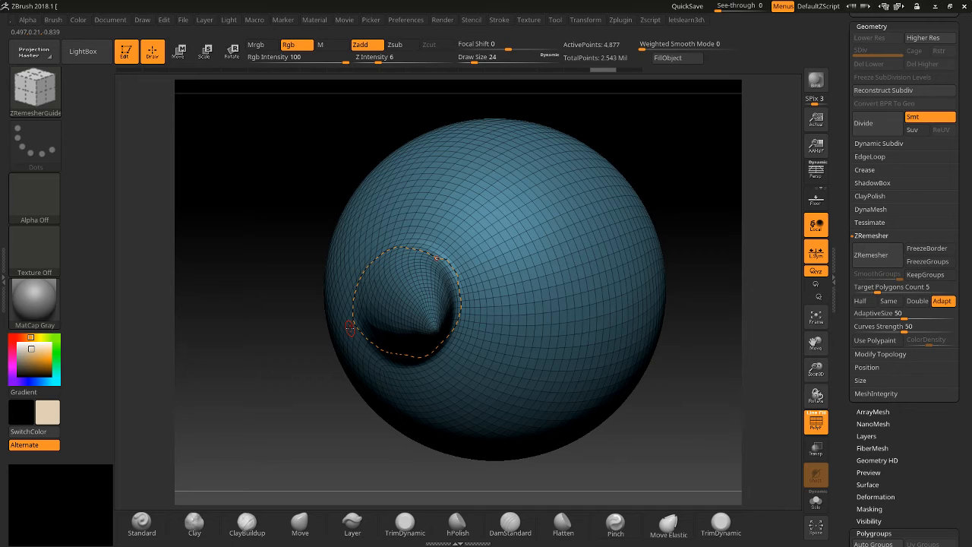
Run ZRemesher with the guide curve around the spike's base and check the resulting topology.
drag(239, 266, 283, 290)
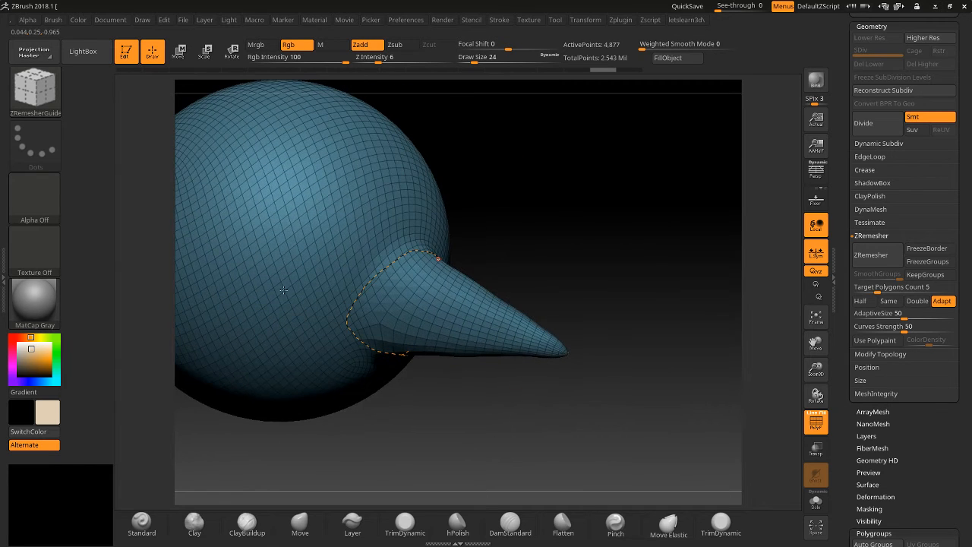
drag(817, 371, 792, 402)
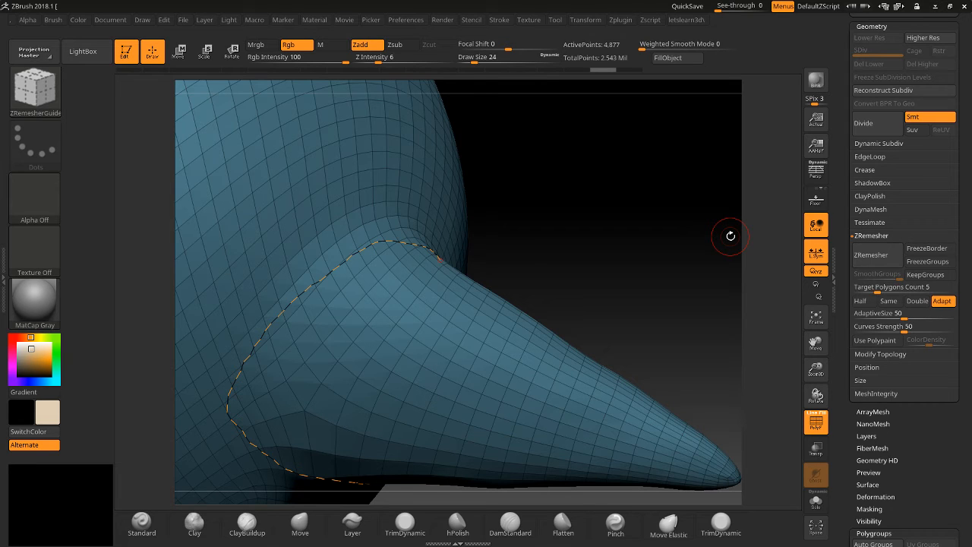
click(872, 265)
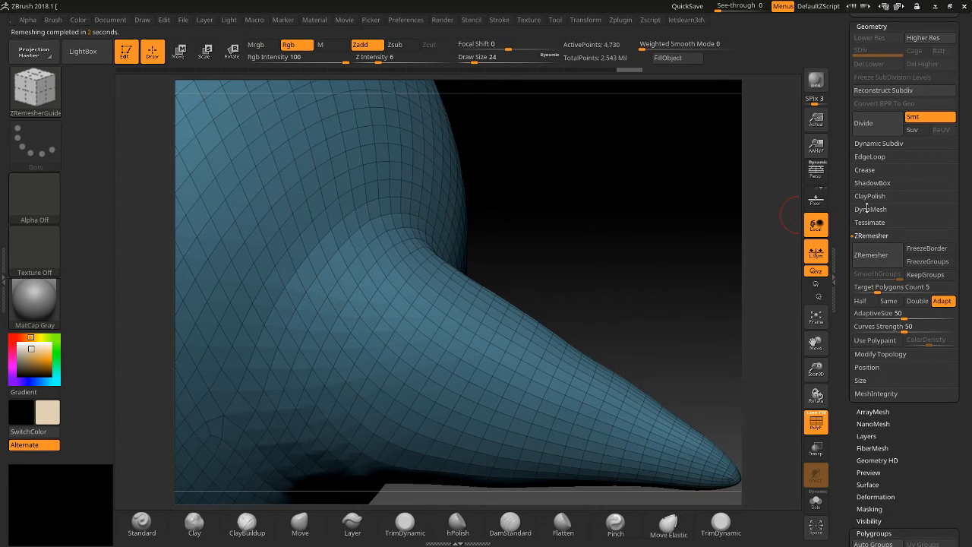
drag(846, 180, 831, 317)
mouse_move(871, 282)
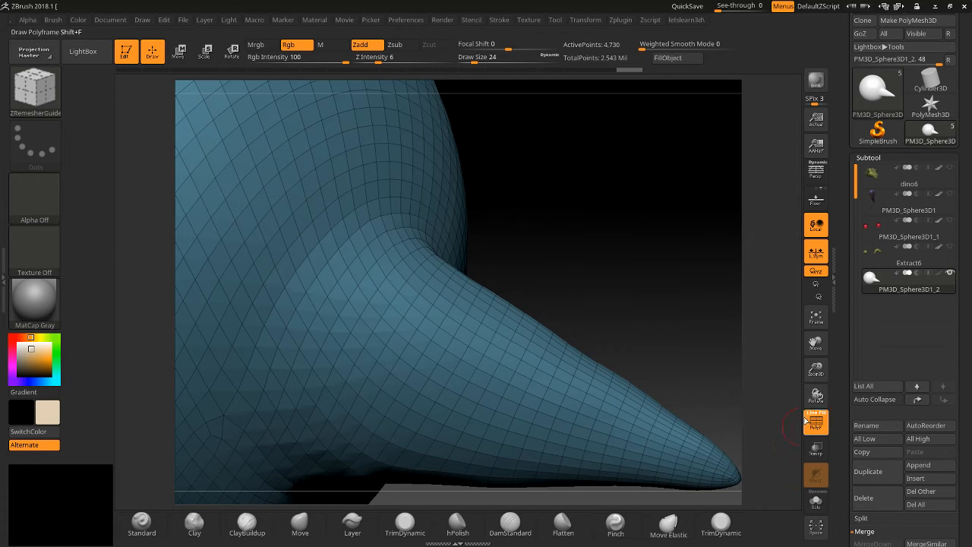
drag(818, 367, 805, 337)
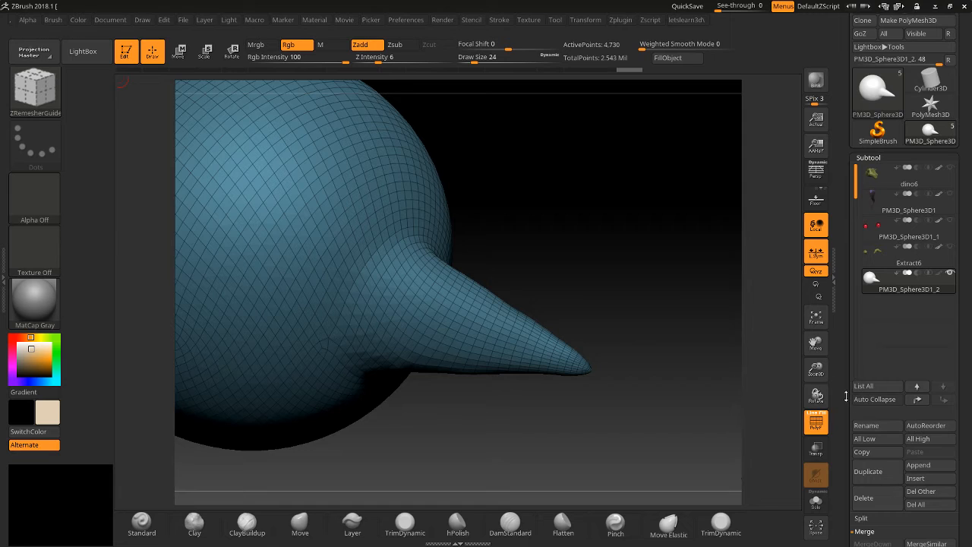
Set ZRemesher's target polygon count to 100 and remesh the spiked sphere.
scroll(842, 275, down, 5)
scroll(842, 274, down, 3)
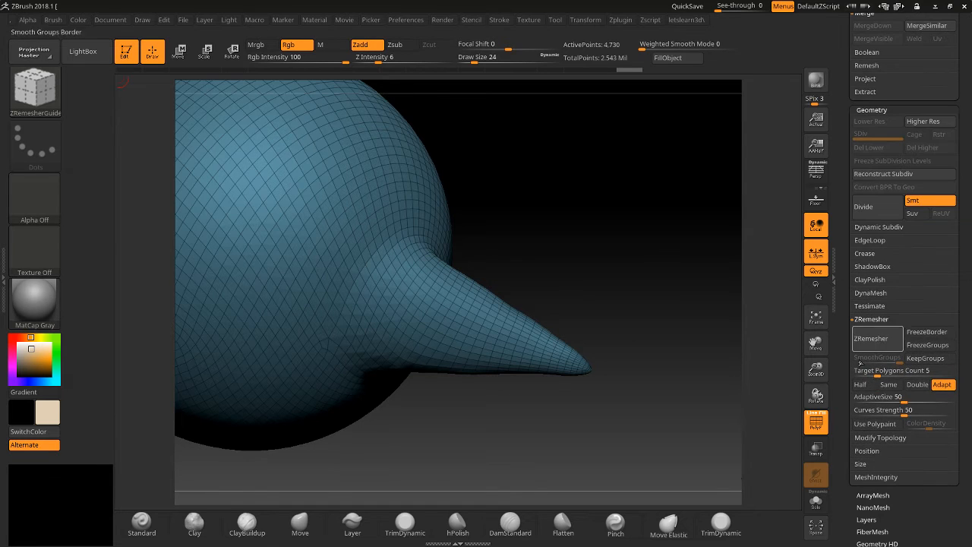
drag(875, 370, 865, 371)
click(864, 370)
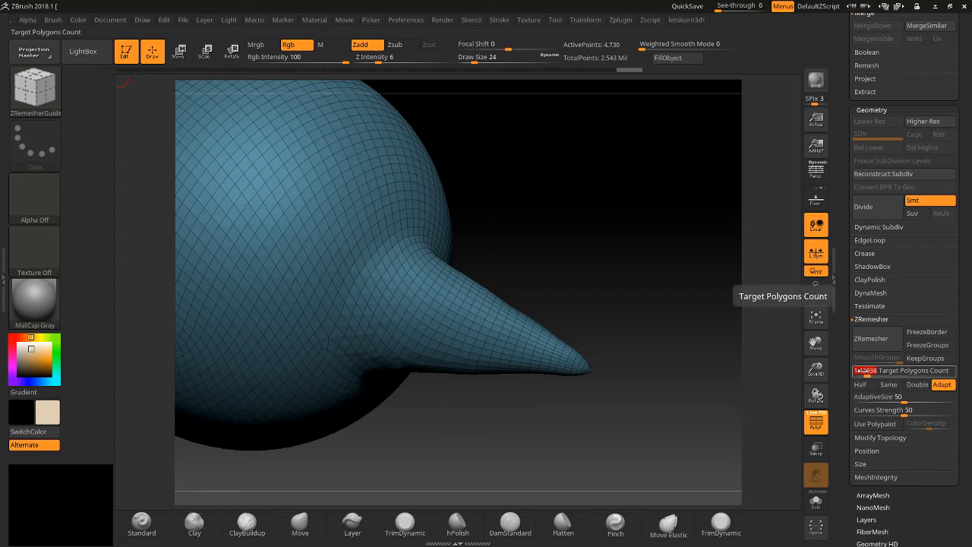
key(Return)
text(.5)
key(BackSpace)
key(BackSpace)
key(BackSpace)
text(1)
text(500)
key(Return)
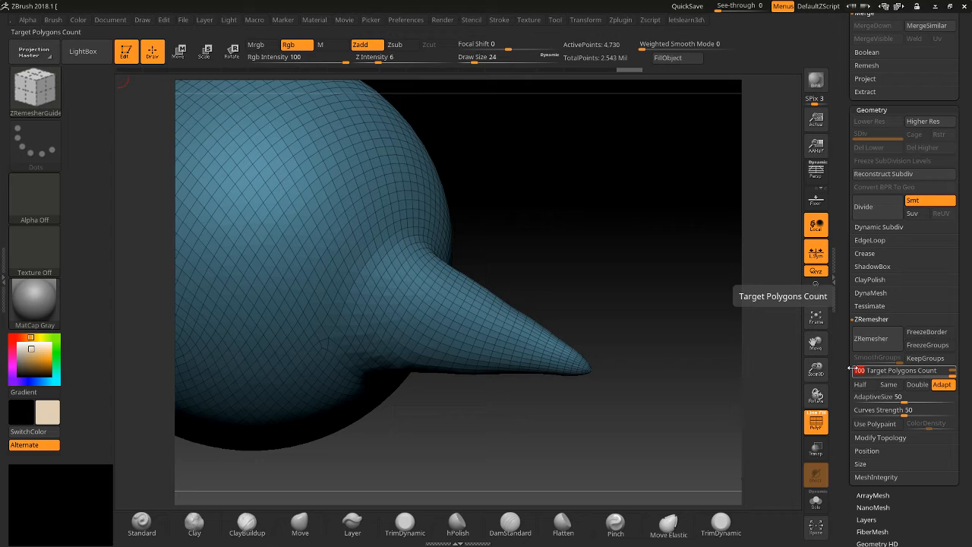
text(100)
click(881, 347)
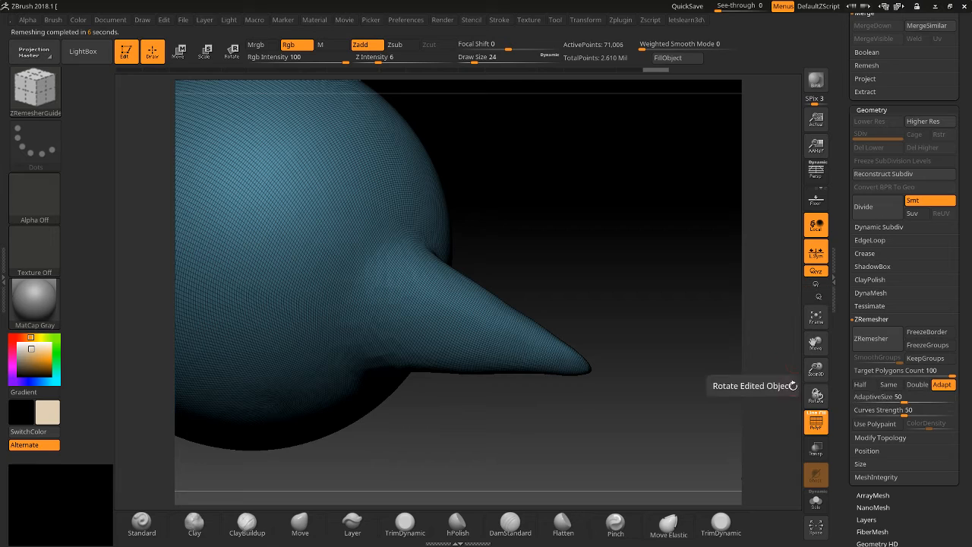
Lower the target polygon count to 1.20692, run ZRemesher, and examine the sparse topology around the spike.
click(864, 372)
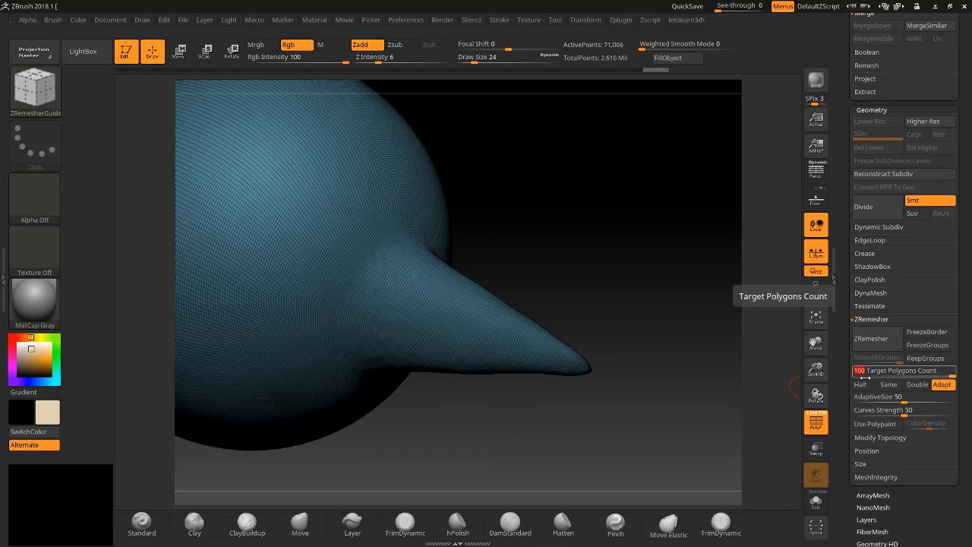
mouse_move(868, 378)
mouse_down()
mouse_move(858, 384)
mouse_move(866, 385)
mouse_up()
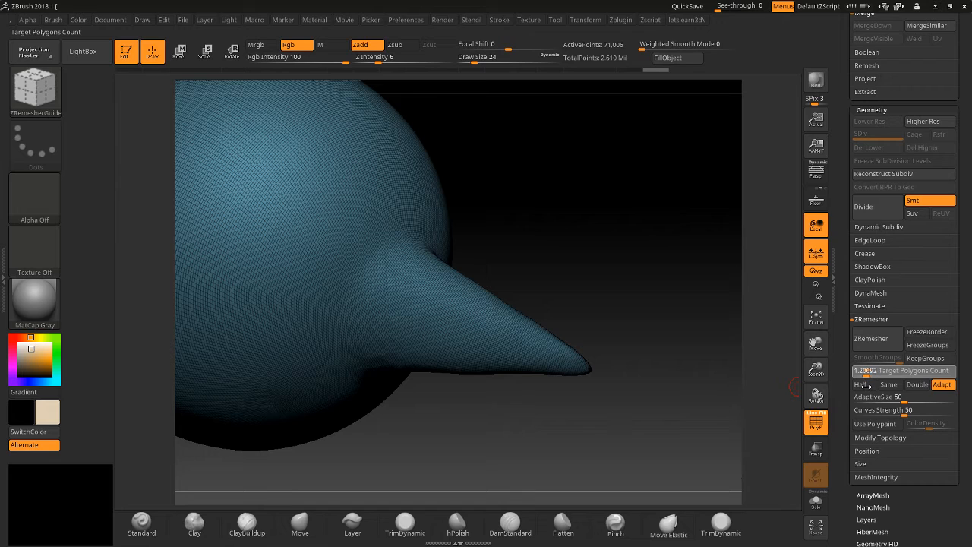
click(873, 338)
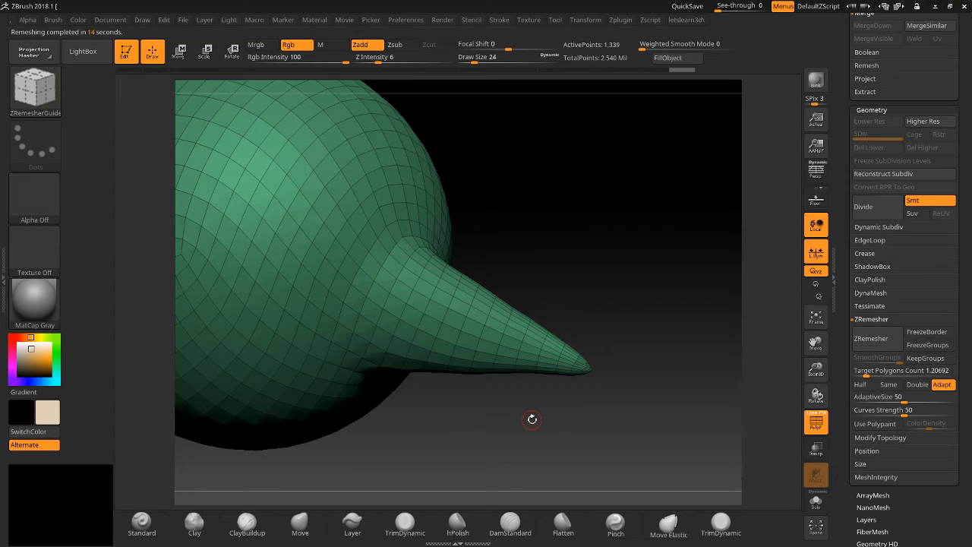
drag(532, 418, 419, 117)
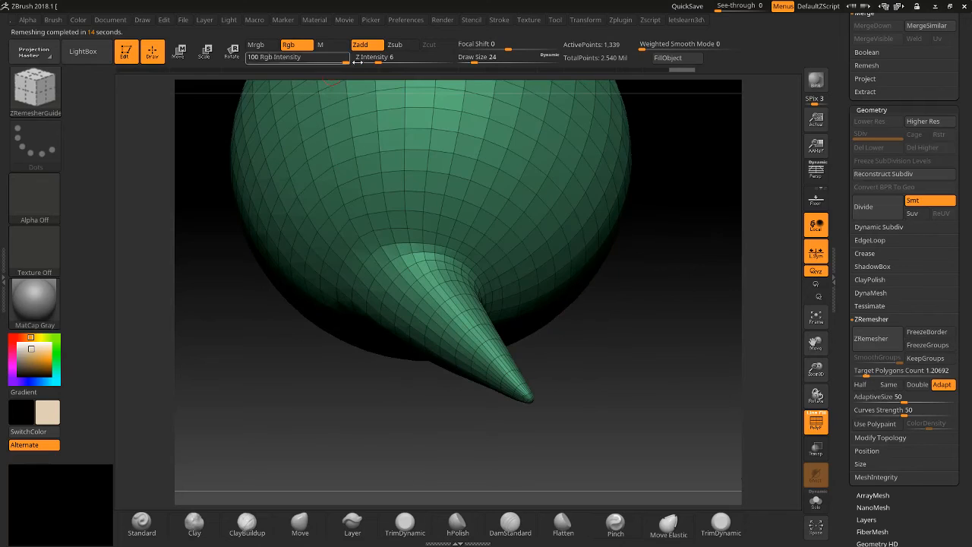
drag(607, 224, 756, 330)
drag(817, 371, 799, 341)
Undo the stray guide stroke on the sphere and divide the mesh to subdivision level 2.
drag(533, 283, 507, 285)
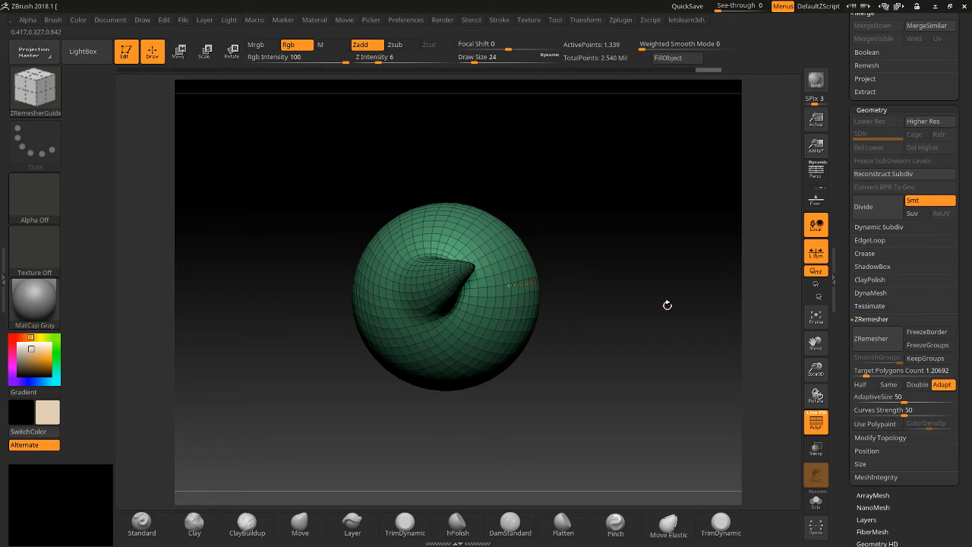
key(ctrl+z)
mouse_move(653, 324)
mouse_down()
mouse_move(636, 305)
mouse_move(600, 310)
mouse_move(607, 324)
mouse_up()
key(ctrl+d)
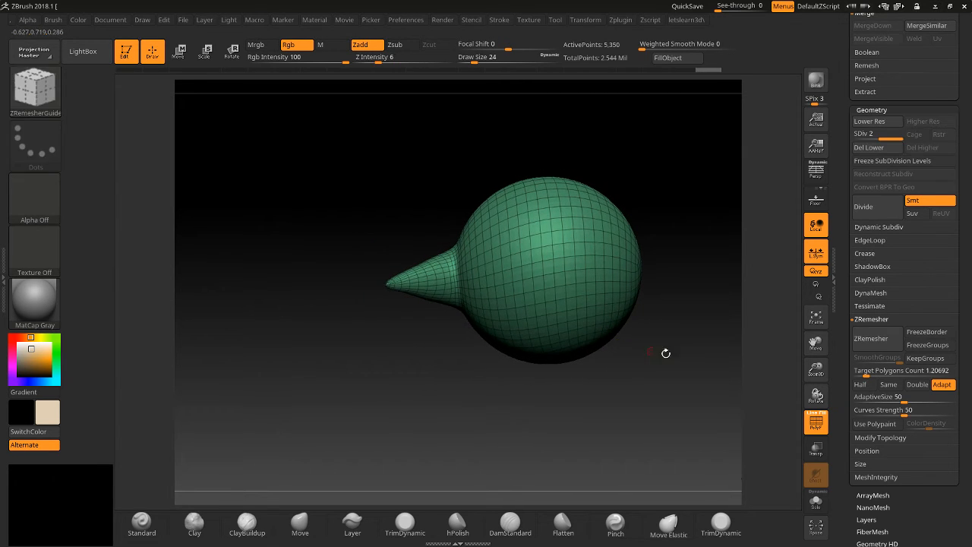
Divide the spiked sphere to subdivision level 3 and compare its wireframe with the lower subdivision level.
drag(813, 364, 798, 484)
key(ctrl+d)
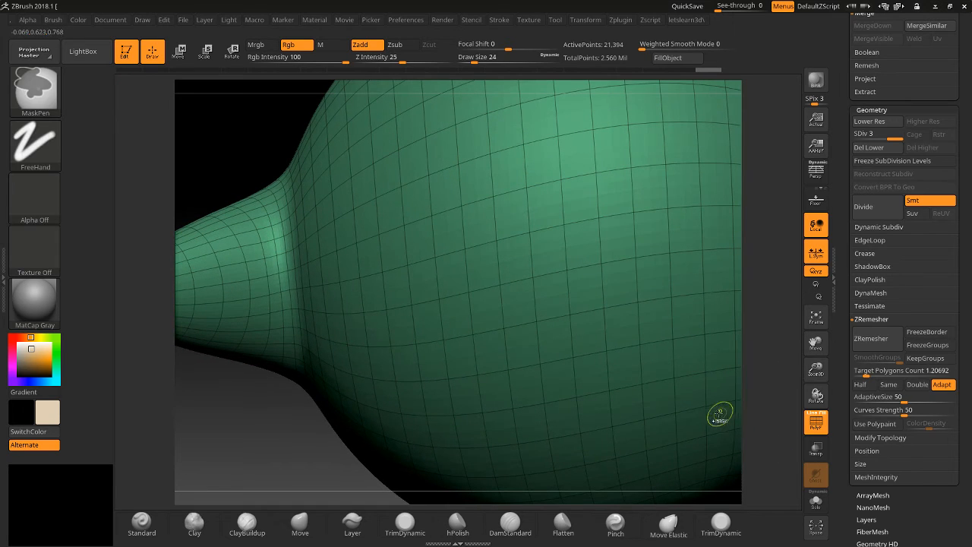
click(816, 421)
click(816, 421)
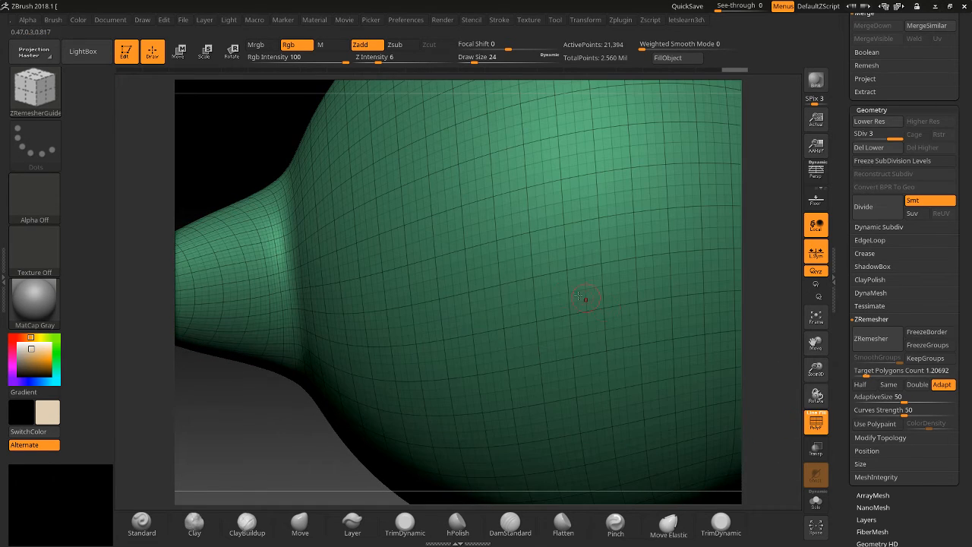
key(shift+d)
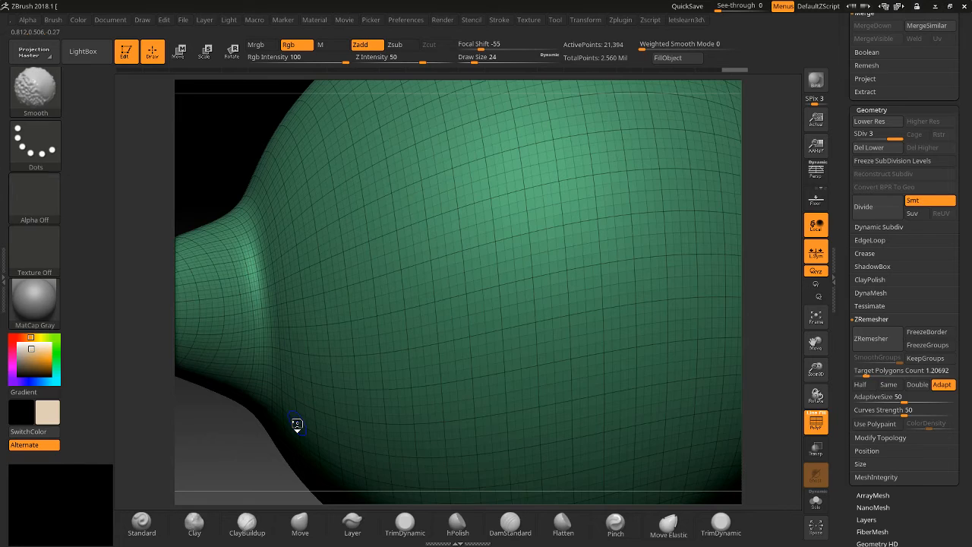
key(d)
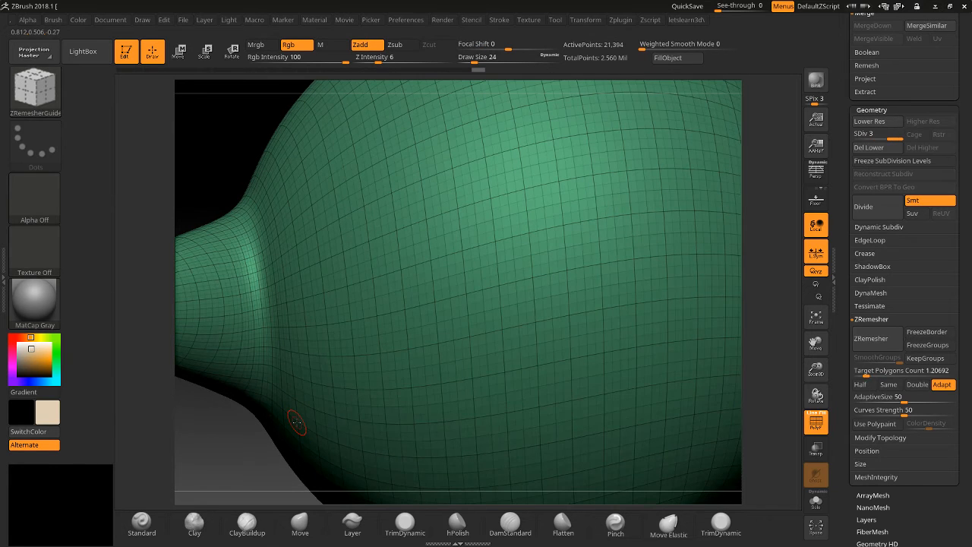
key(f)
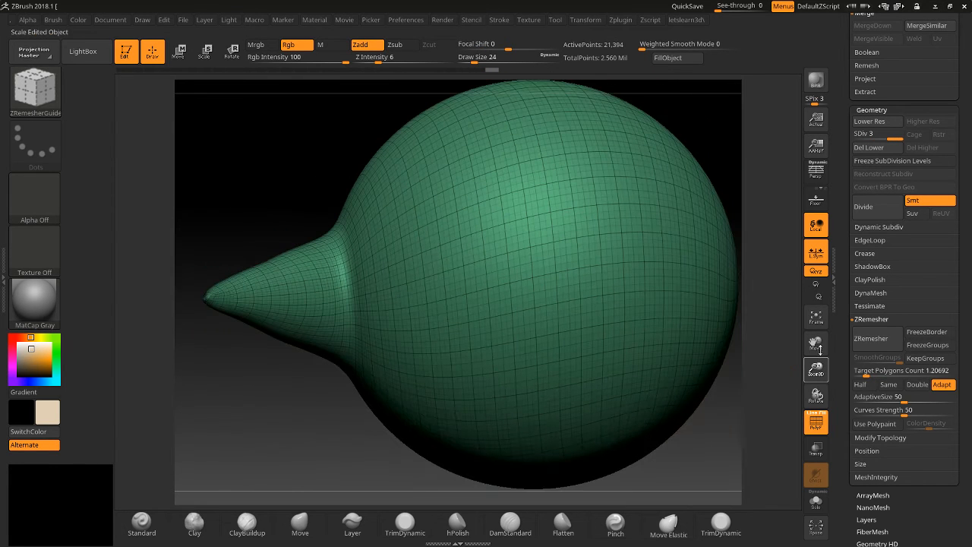
Hide the polyframe on the sphere and switch to the ClayBuildup brush.
click(195, 522)
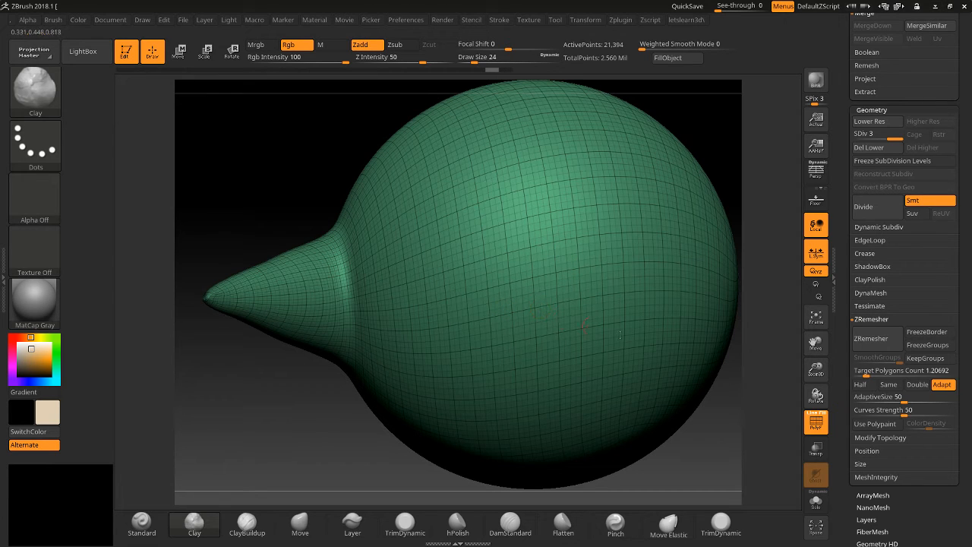
click(806, 423)
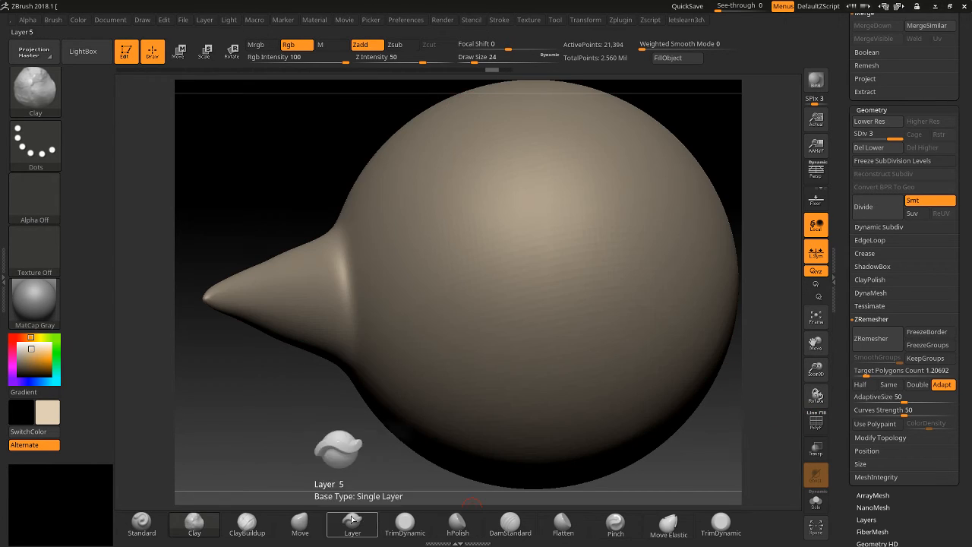
click(247, 523)
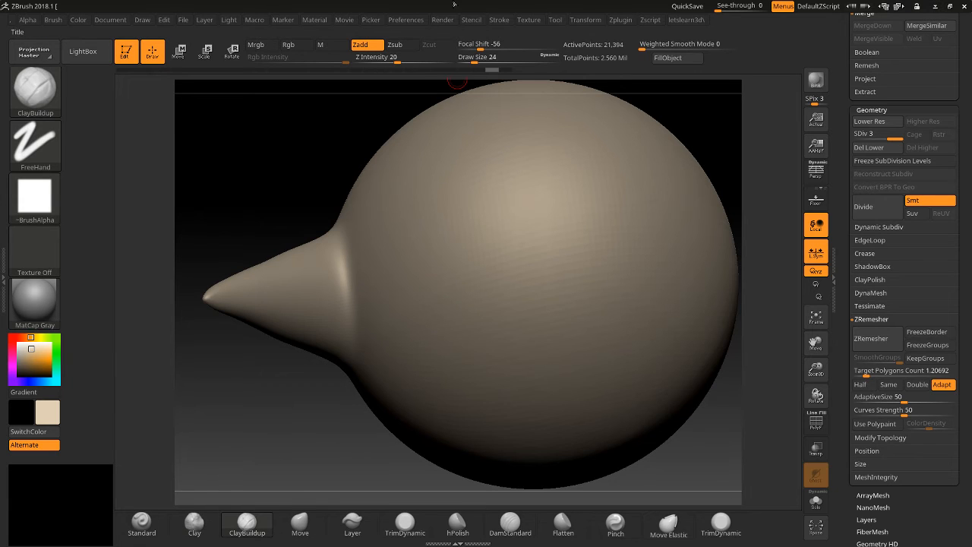
Set ClayBuildup's Z Intensity to 68, testing strokes on the sphere's side before and after the change and undoing them.
mouse_move(561, 179)
mouse_down()
mouse_move(458, 359)
mouse_move(486, 327)
mouse_move(492, 339)
mouse_up()
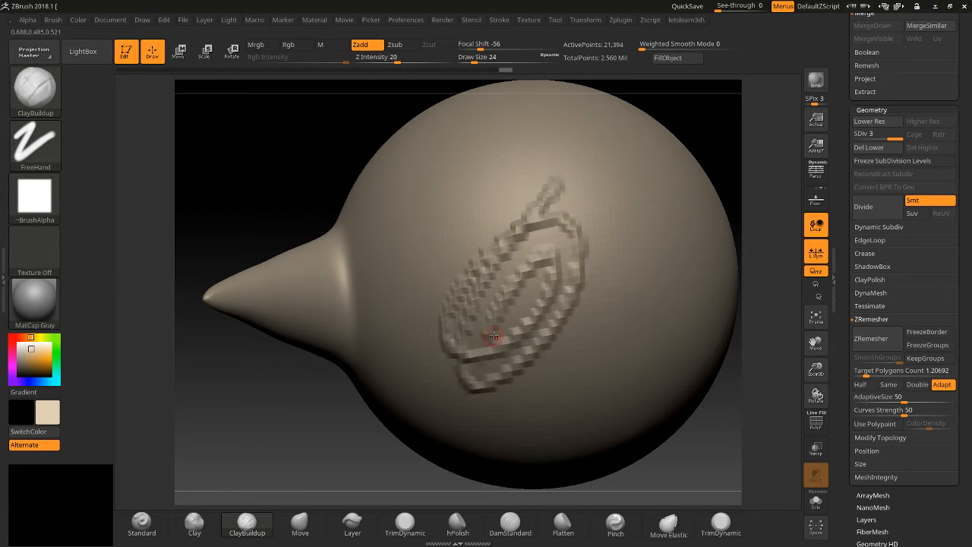
key(ctrl+z)
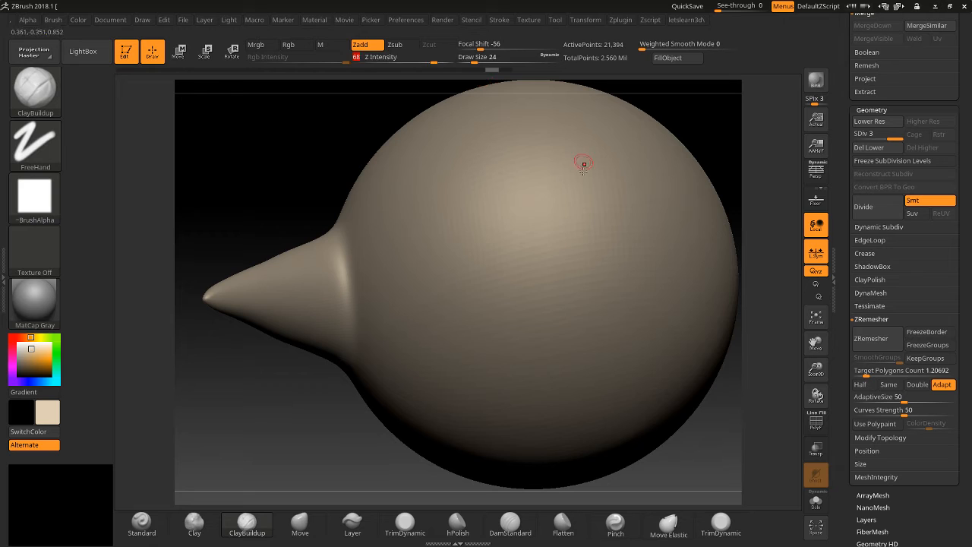
mouse_move(591, 189)
mouse_down()
mouse_move(455, 332)
mouse_move(554, 190)
mouse_move(486, 304)
mouse_up()
key(ctrl+z)
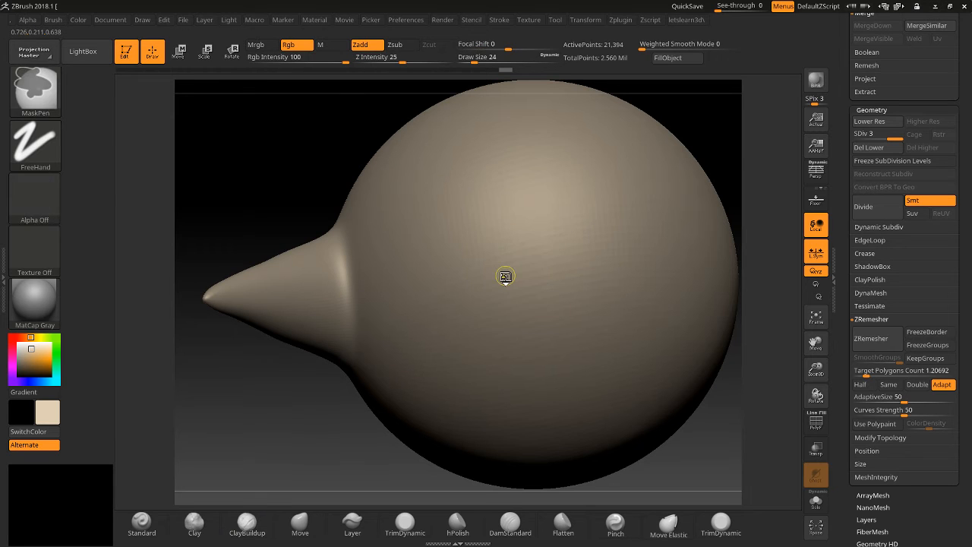
Divide the mesh up to subdivision level 5, undoing the test stroke made on the sphere's side.
key(ctrl+d)
mouse_move(555, 213)
mouse_down()
mouse_move(454, 247)
mouse_move(495, 266)
mouse_up()
key(ctrl+z)
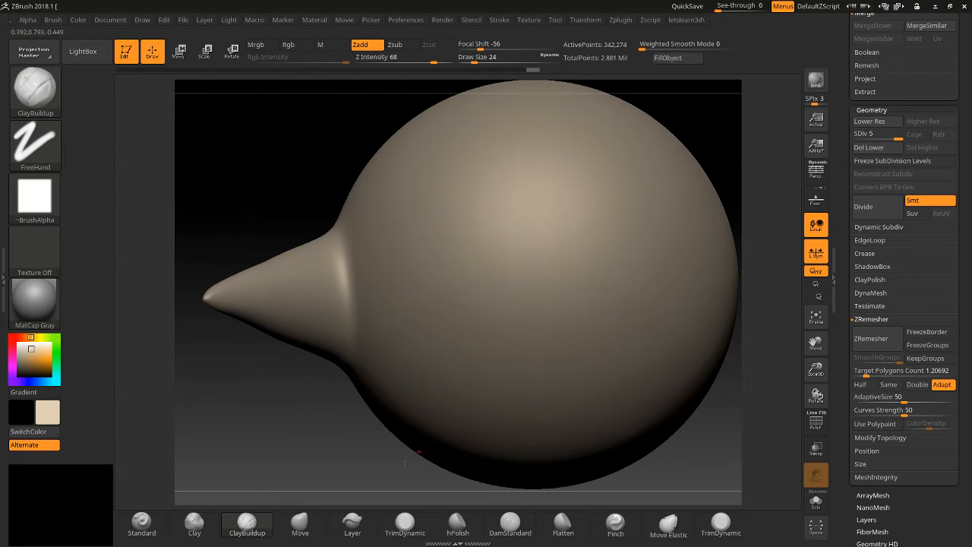
Give ClayBuildup the soft Alpha 01 and draw size 196, then test it with a bulge on the sphere's side and undo it.
click(34, 196)
click(153, 201)
drag(478, 59, 502, 59)
mouse_move(560, 242)
mouse_down()
mouse_move(534, 267)
mouse_move(555, 200)
mouse_move(525, 295)
mouse_up()
mouse_move(236, 440)
mouse_down()
mouse_move(338, 446)
mouse_move(250, 445)
mouse_up()
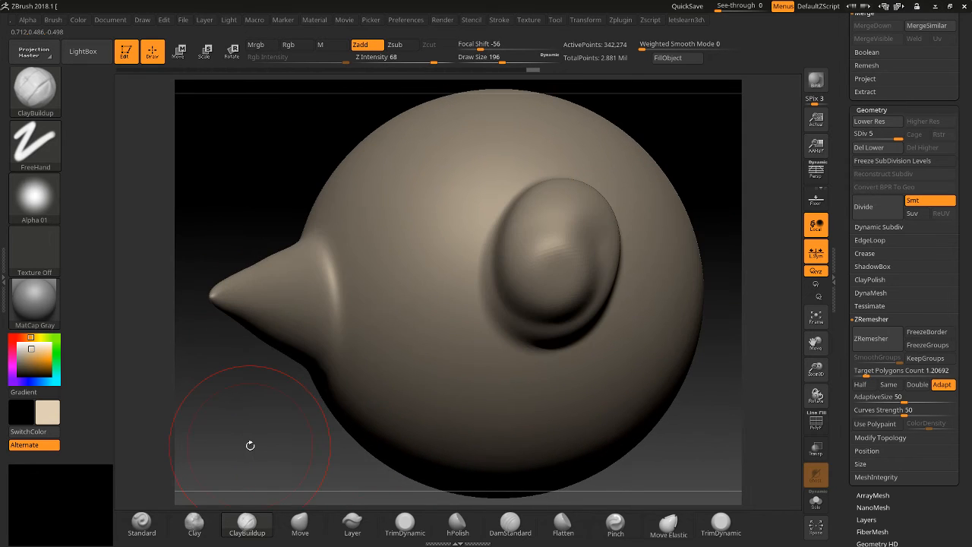
key(ctrl+z)
Try broad ClayBuildup strokes from the spike's base across the side of the sphere, undoing each one.
mouse_move(410, 421)
mouse_down()
mouse_move(516, 159)
mouse_move(368, 218)
mouse_move(433, 391)
mouse_up()
mouse_move(334, 310)
mouse_down()
mouse_move(385, 311)
mouse_move(317, 304)
mouse_move(414, 315)
mouse_up()
key(ctrl+z)
key(ctrl+z)
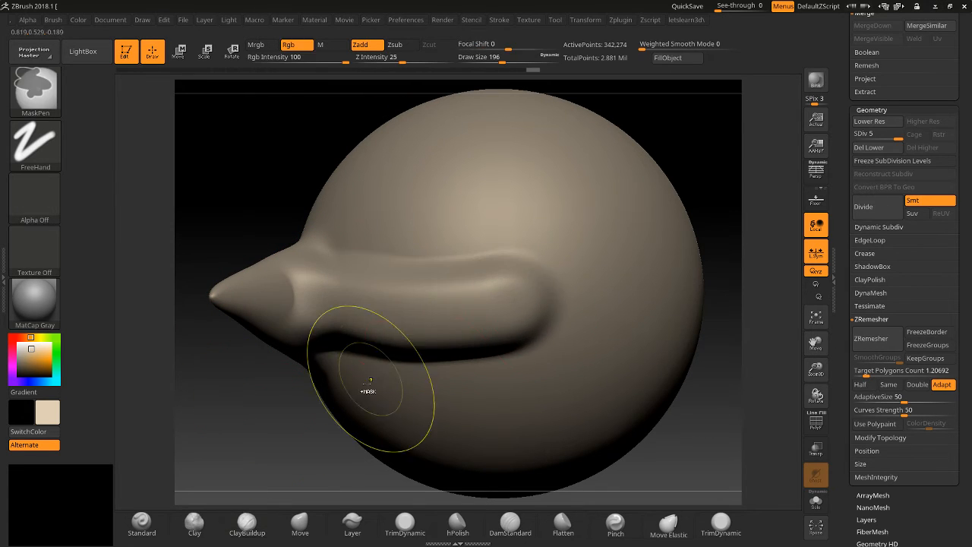
key(ctrl+z)
mouse_move(389, 339)
mouse_down()
mouse_move(546, 228)
mouse_move(486, 341)
mouse_move(494, 280)
mouse_up()
key(ctrl+z)
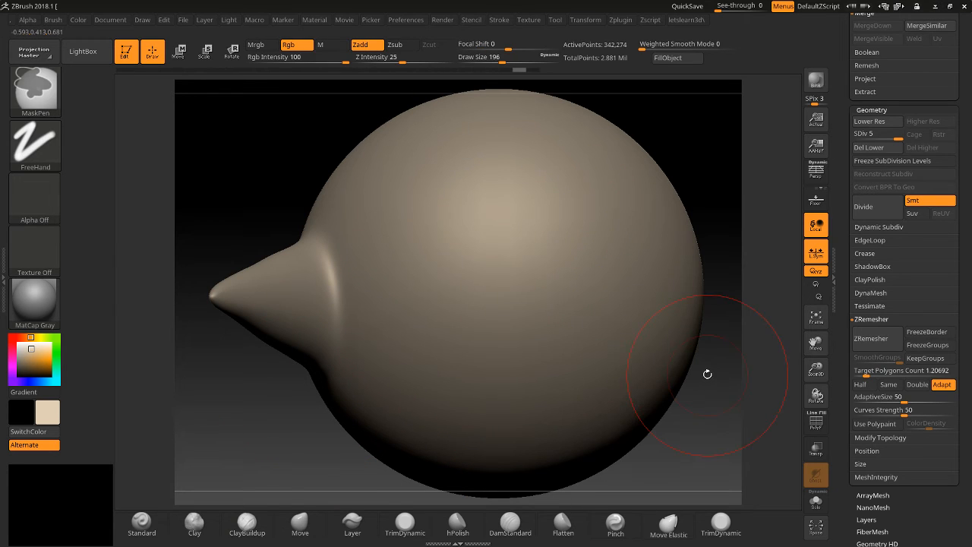
Step the mesh down to subdivision level 1 and show its polyframe.
key(shift+d)
key(shift+d)
key(shift+d)
key(shift+d)
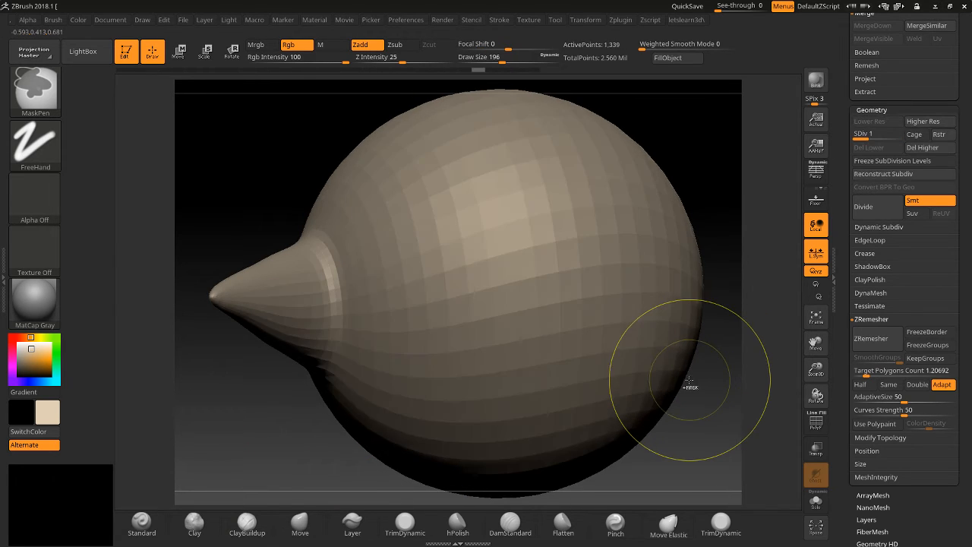
click(823, 427)
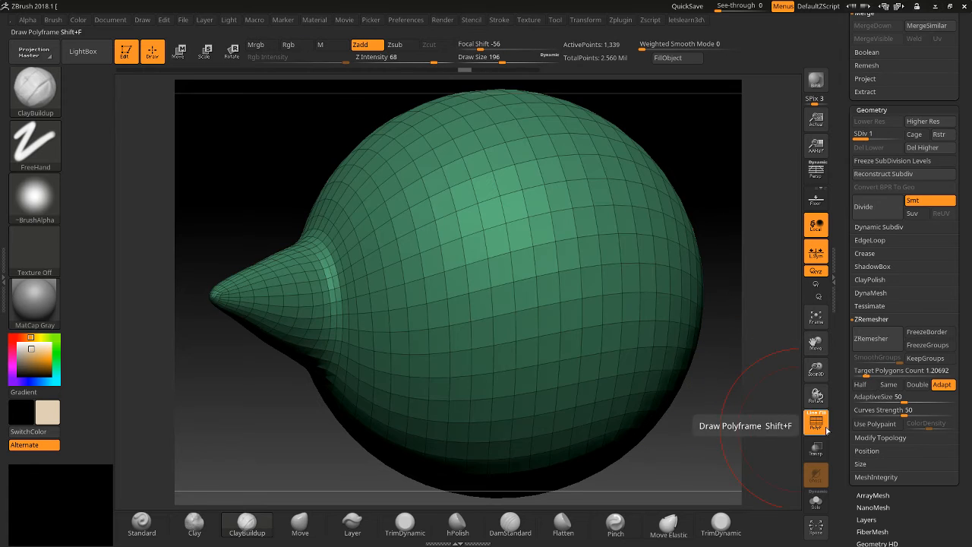
Convert the level 1 mesh with DynaMesh at resolution 128, then switch DynaMesh mode off.
click(870, 293)
ctrl+drag(244, 414, 251, 494)
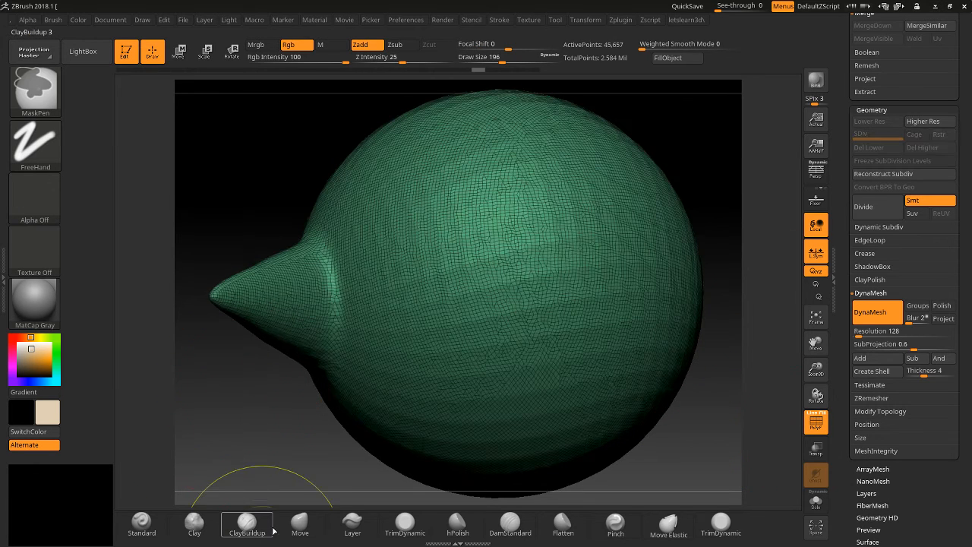
click(248, 523)
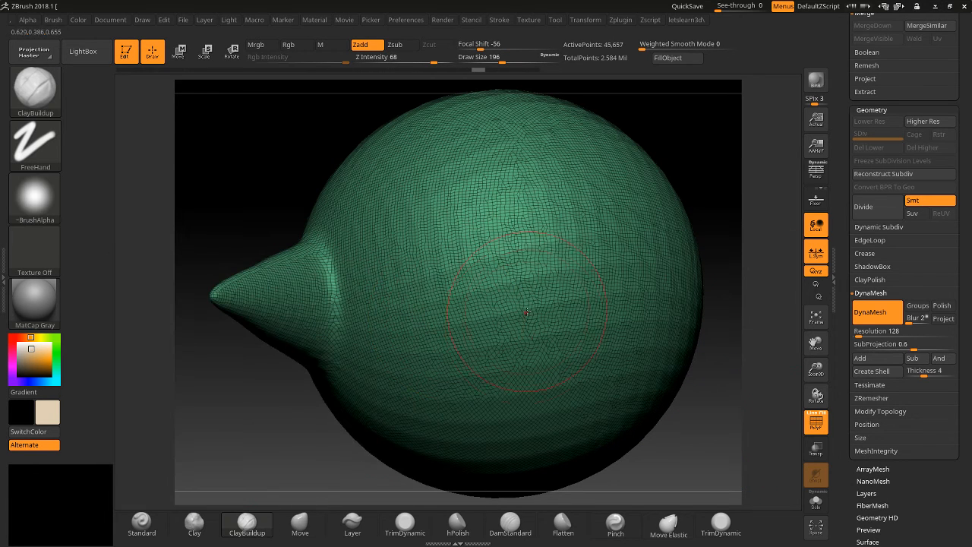
click(877, 311)
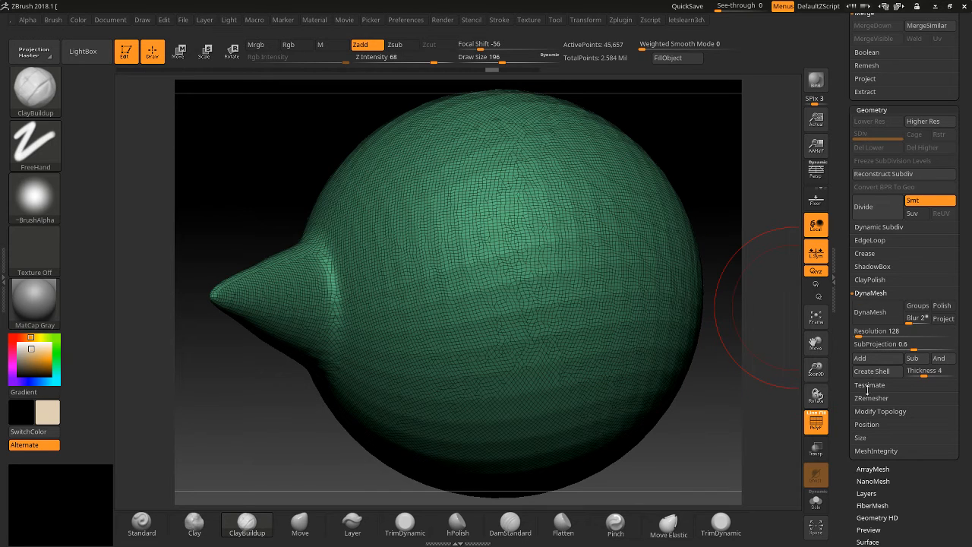
Hide the polyframe and try sculpting a ClayBuildup bulge on the side of the converted sphere.
click(815, 422)
mouse_move(523, 364)
mouse_down()
mouse_move(486, 311)
mouse_move(536, 283)
mouse_move(523, 330)
mouse_move(550, 326)
mouse_up()
key(ctrl+z)
mouse_move(524, 288)
mouse_down()
mouse_move(494, 280)
mouse_move(532, 304)
mouse_move(536, 288)
mouse_move(524, 304)
mouse_move(535, 296)
mouse_up()
drag(296, 434, 542, 388)
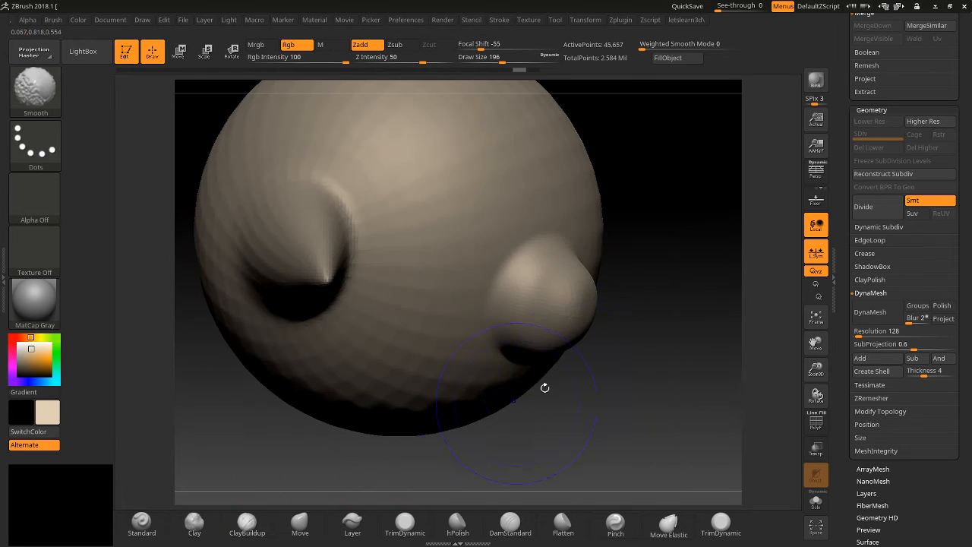
drag(623, 359, 782, 404)
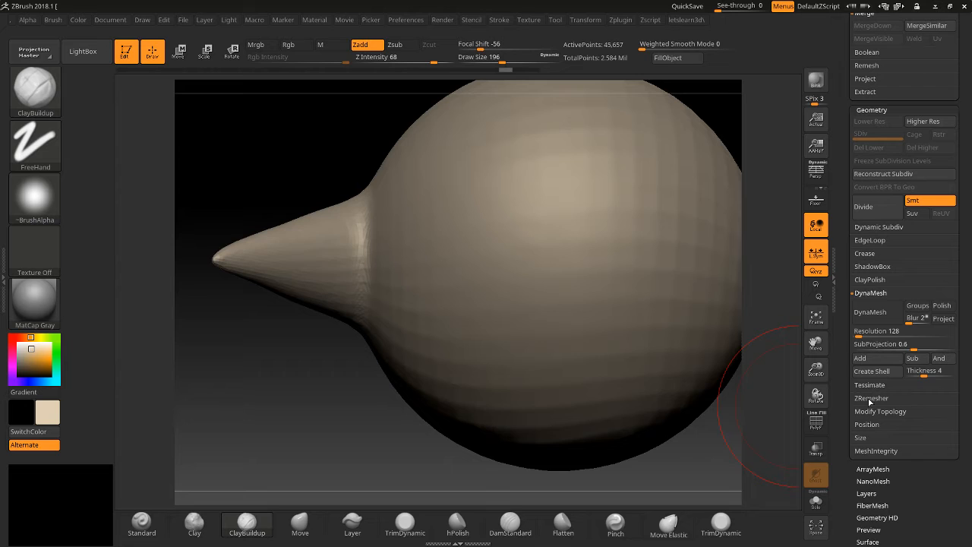
Run ZRemesher on the dense sphere with target polygon count 1.20692 and divide the result to subdivision level 2.
click(870, 398)
click(877, 338)
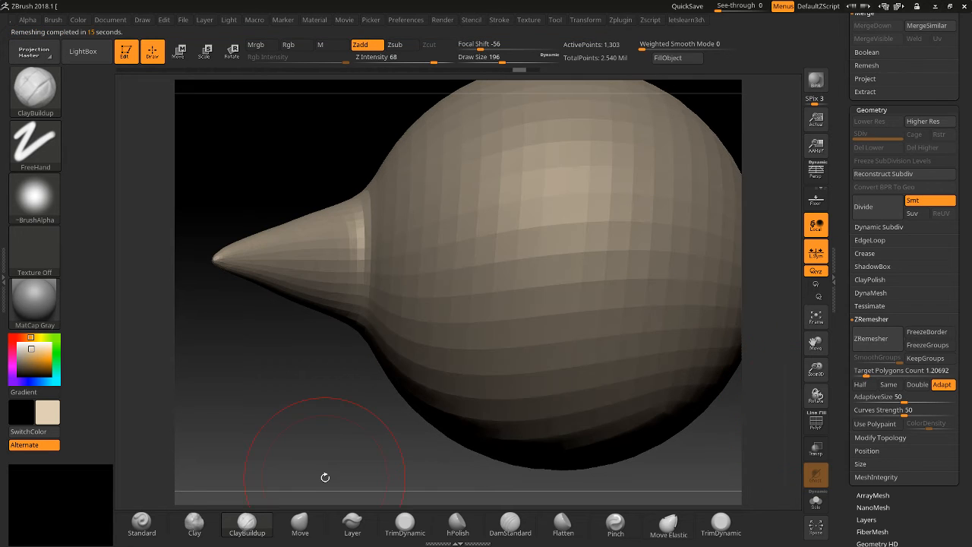
drag(325, 472, 326, 471)
key(ctrl+d)
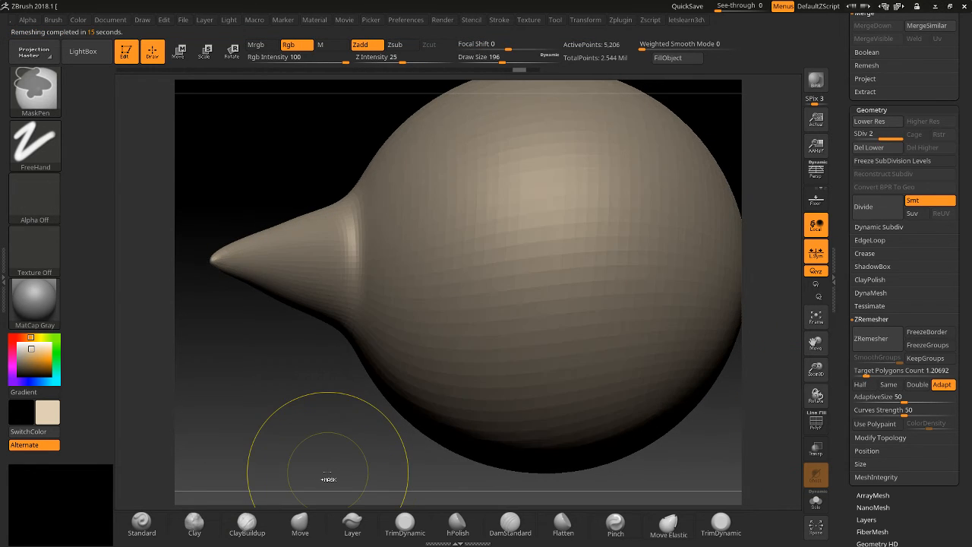
mouse_move(524, 267)
mouse_down()
mouse_move(517, 303)
mouse_move(548, 264)
mouse_move(489, 255)
mouse_up()
key(shift+d)
key(shift+d)
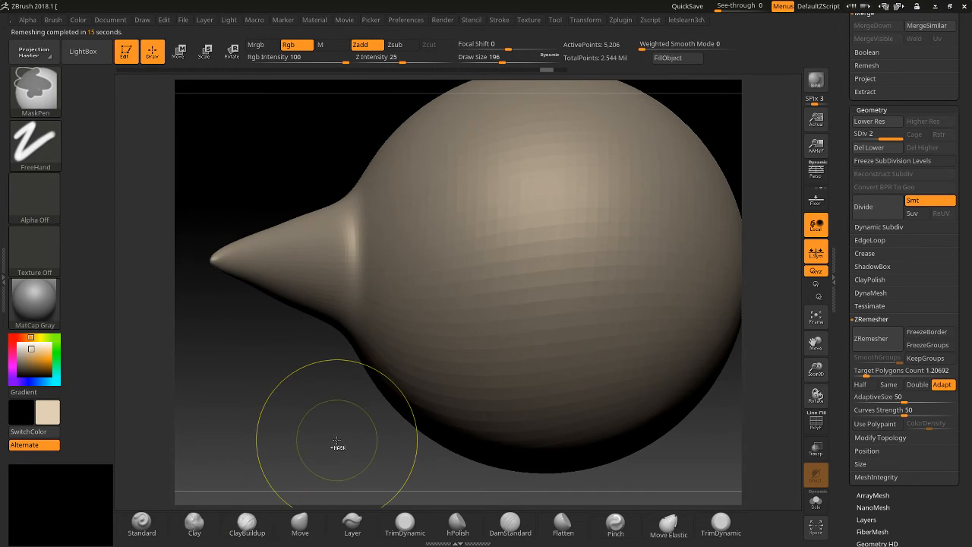
Undo the subdivision, the remesh and the DynaMesh conversion to return to the level 1 mesh, and show the polyframe.
key(ctrl+z)
key(ctrl+z)
key(ctrl+z)
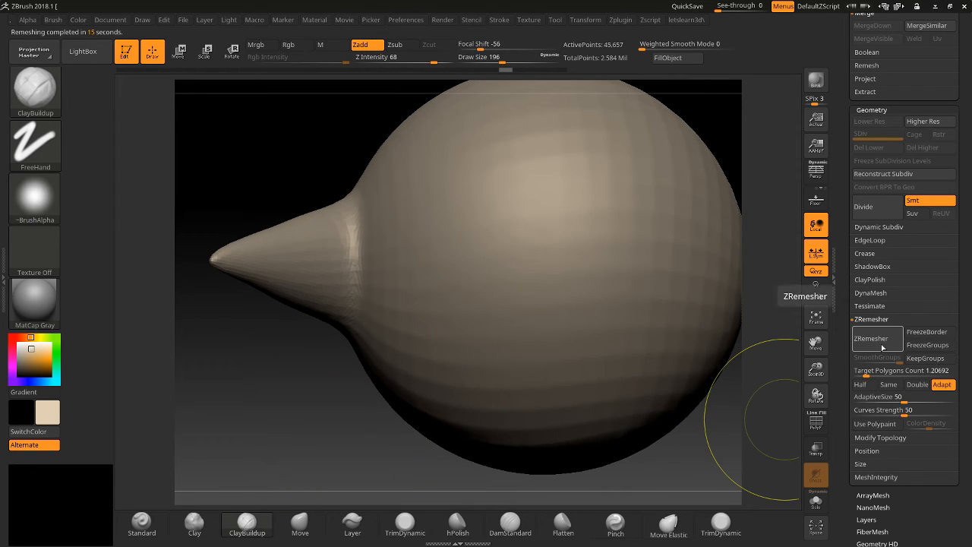
drag(846, 349, 849, 294)
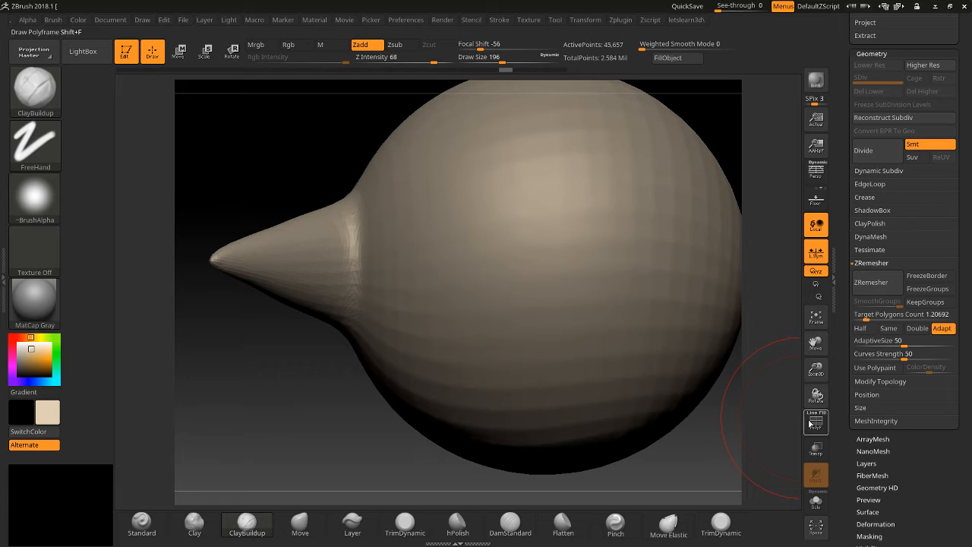
click(815, 422)
key(ctrl+z)
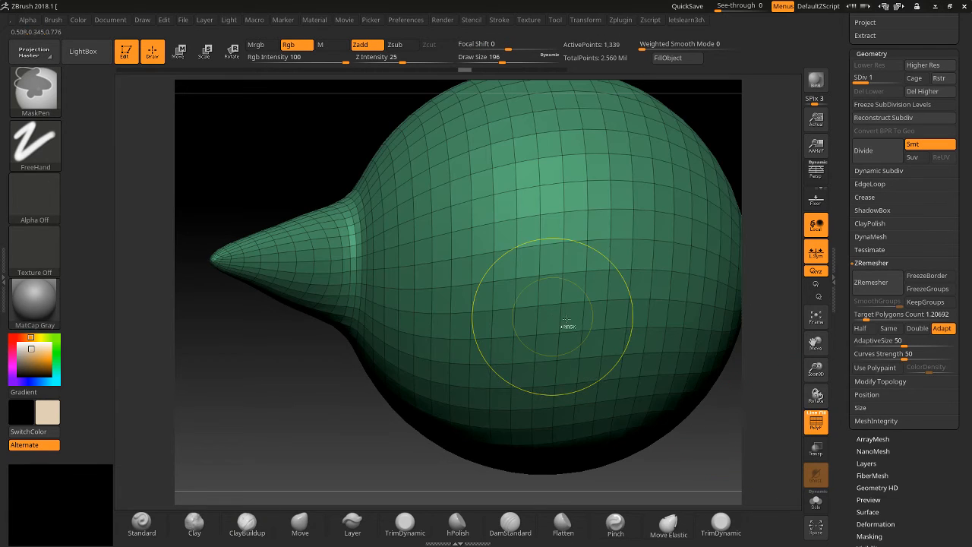
Run ZRemesher on the spiked sphere several times at target polygon count 1.20692 and compare the topology after each pass.
click(873, 284)
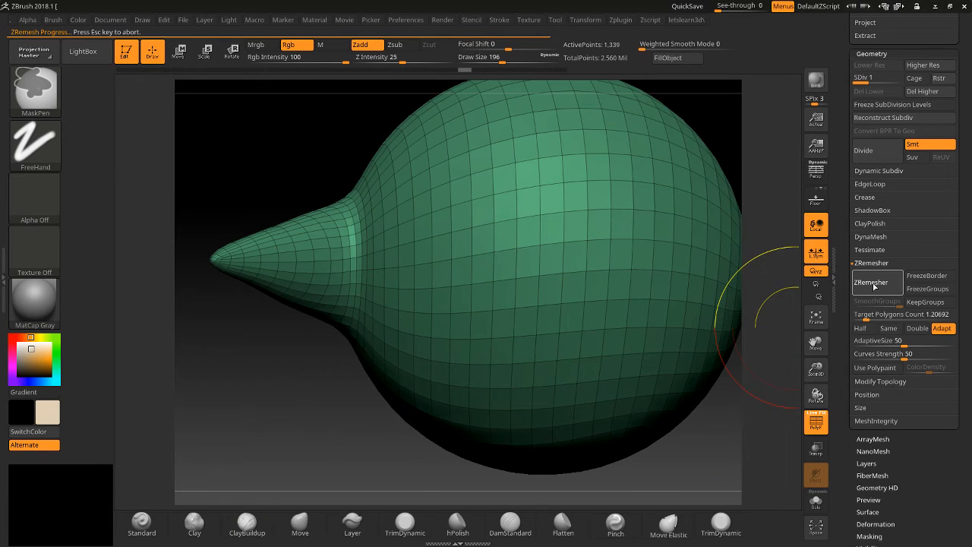
click(870, 284)
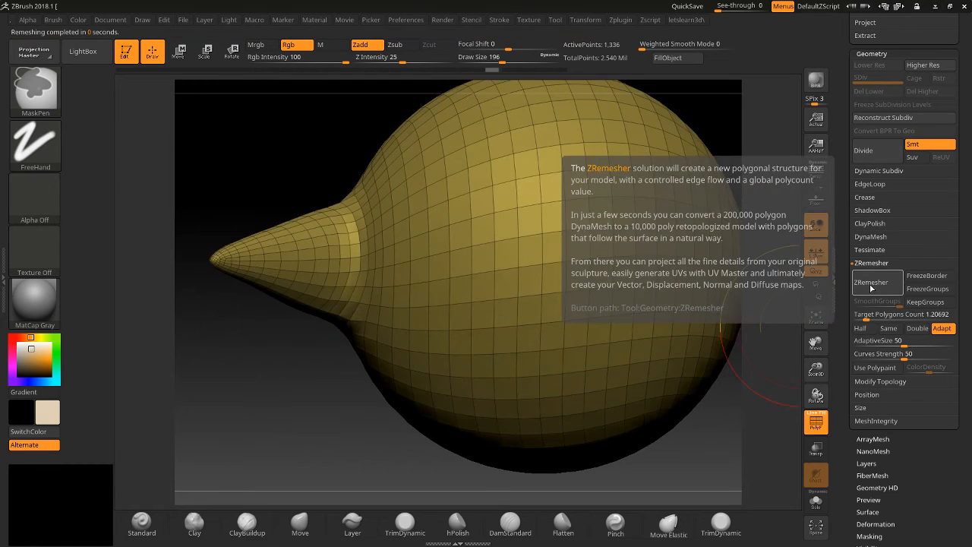
click(872, 283)
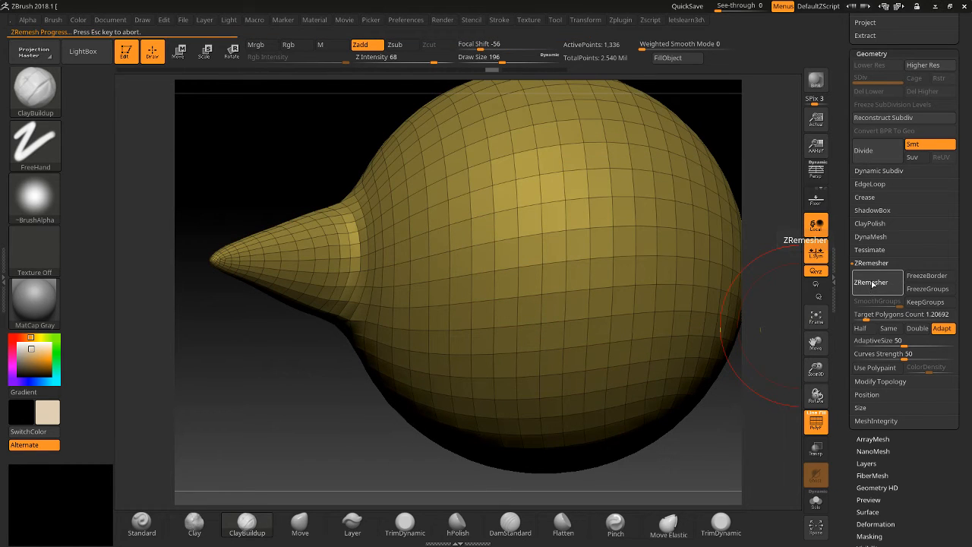
ctrl+click(872, 284)
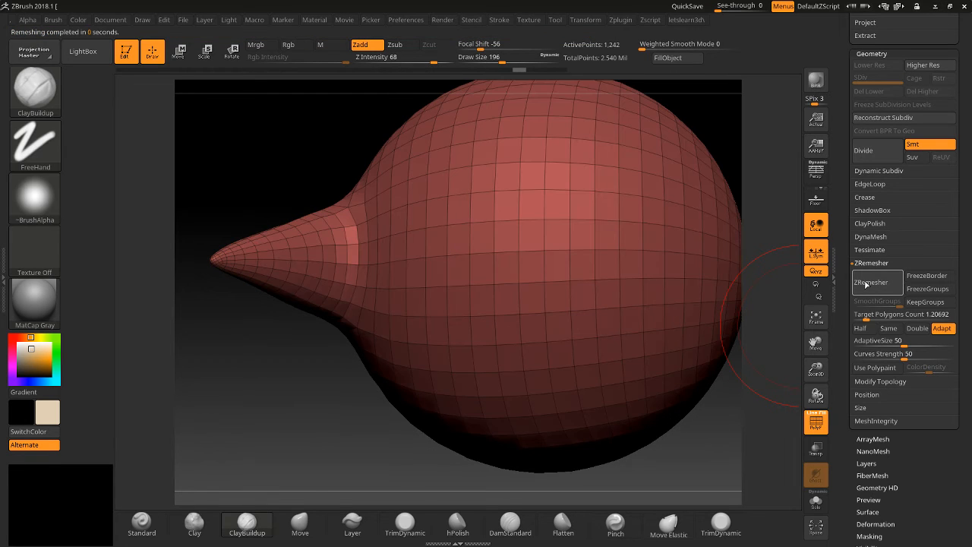
key(ctrl)
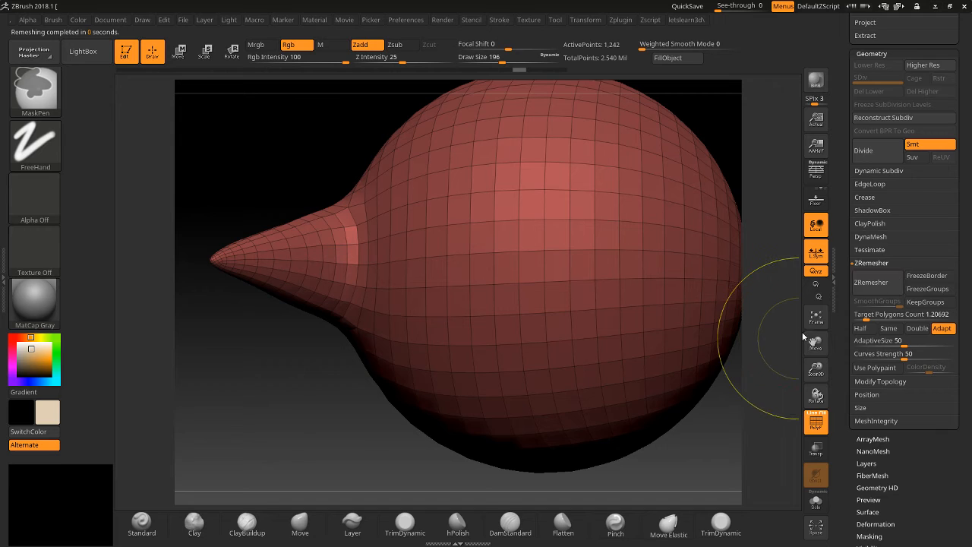
ctrl+click(865, 287)
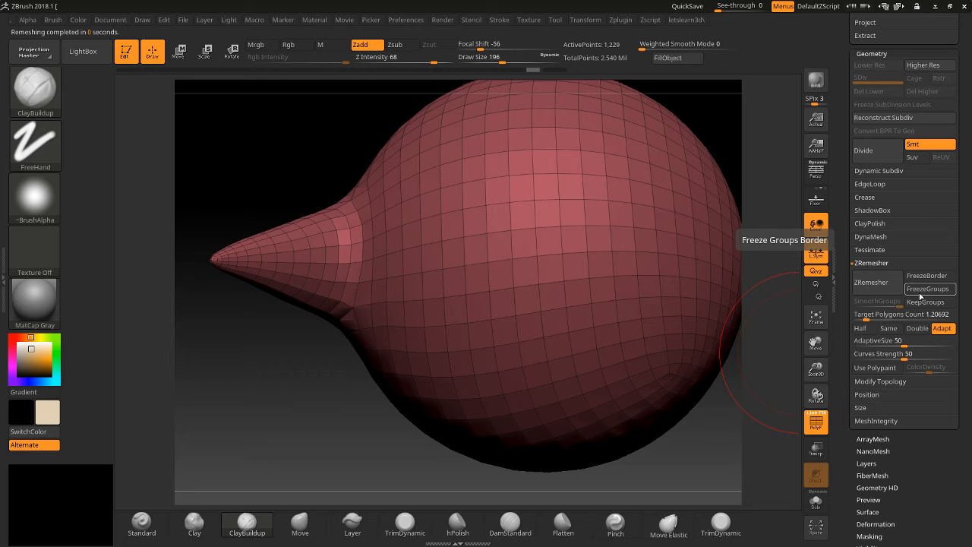
Enable ZRemesher's FreezeGroups option and remesh the spiked sphere.
click(920, 294)
click(892, 293)
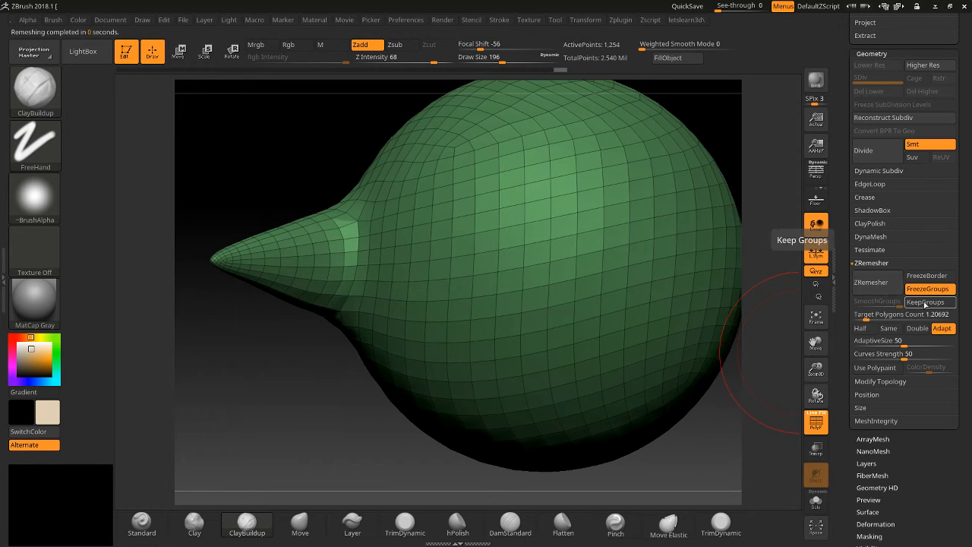
Turn off ZRemesher's FreezeGroups option and read the help note for FreezeBorder, leaving FreezeBorder off.
key(ctrl)
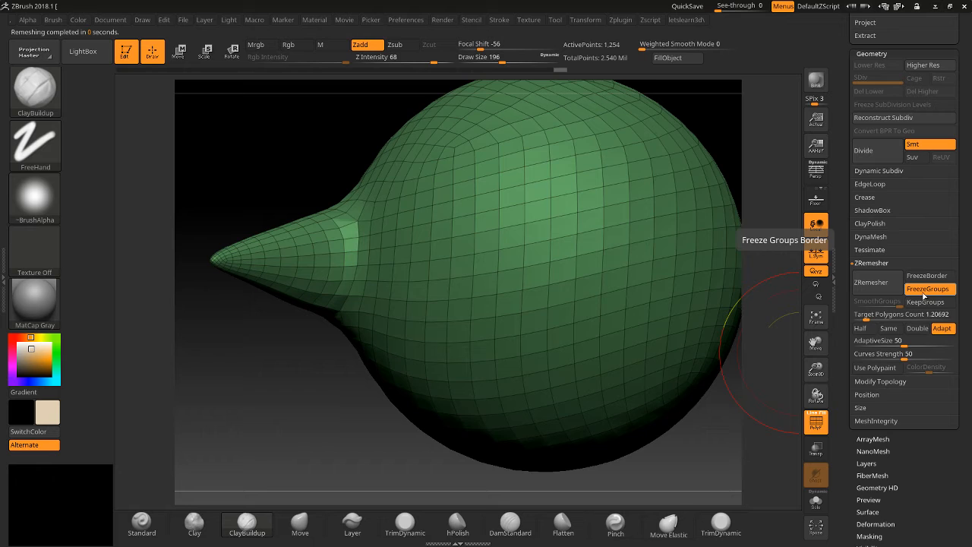
click(919, 288)
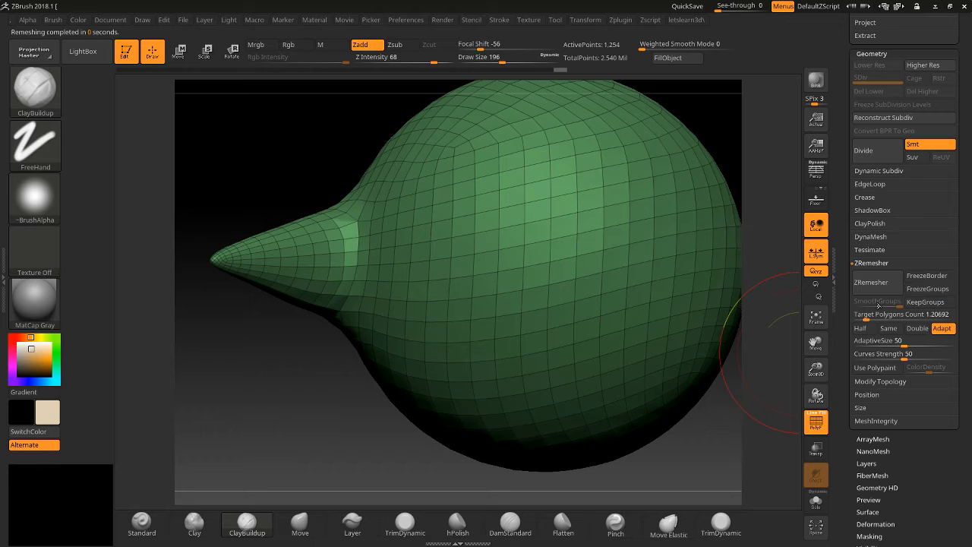
click(913, 274)
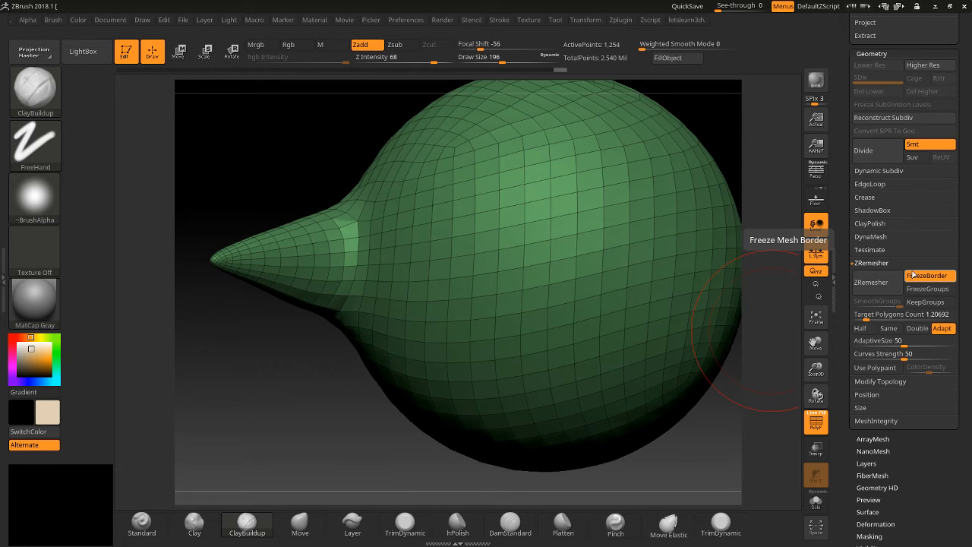
key(ctrl)
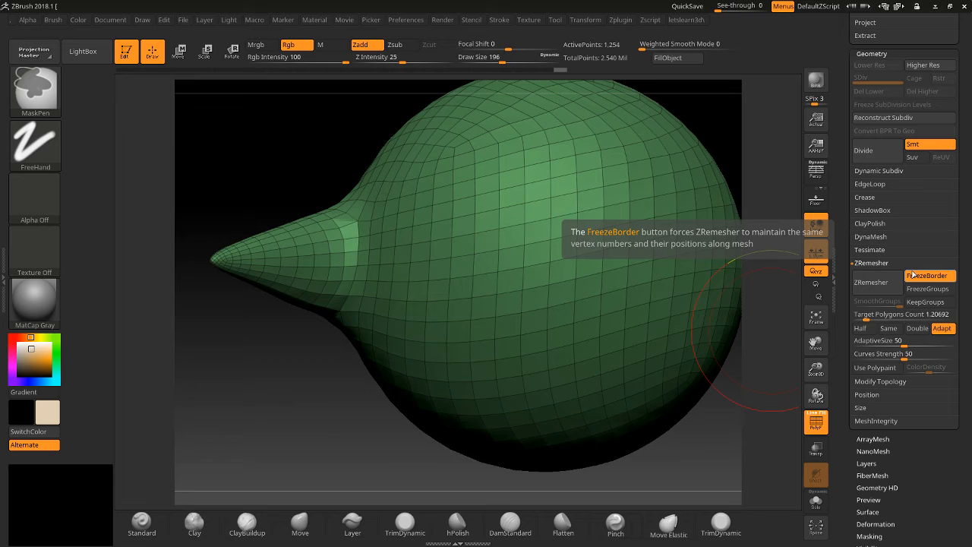
click(913, 275)
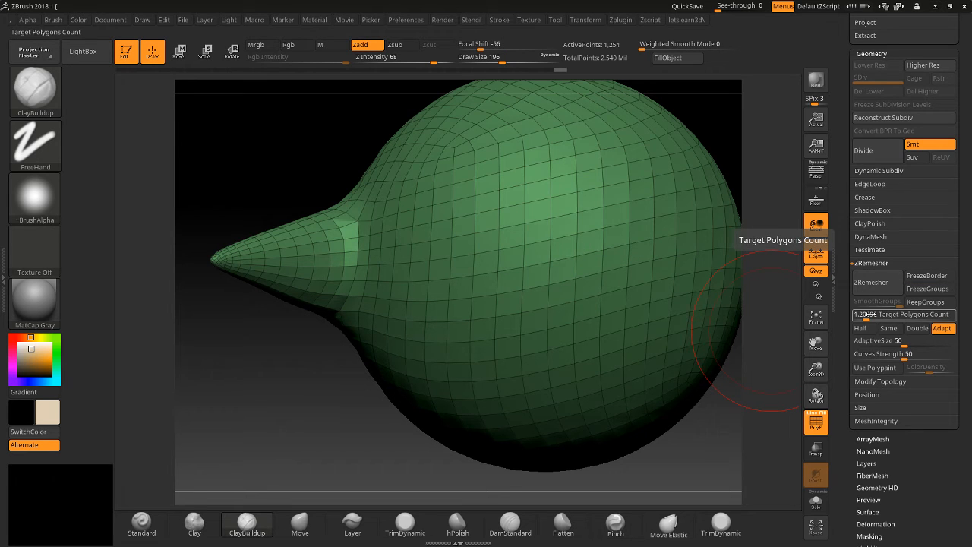
Run ZRemesher on the spiked sphere with the polygon count option set to Half, Double and Same in turn.
click(863, 329)
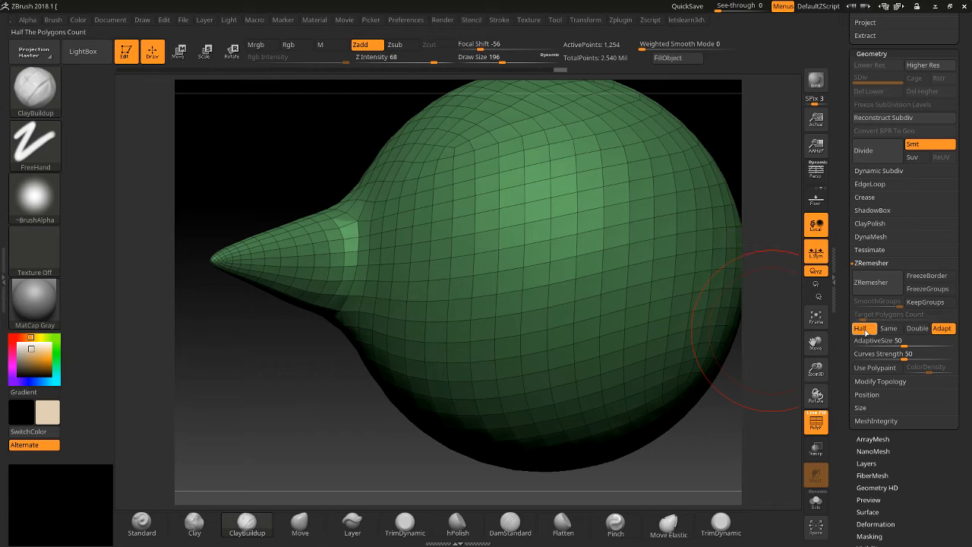
click(861, 284)
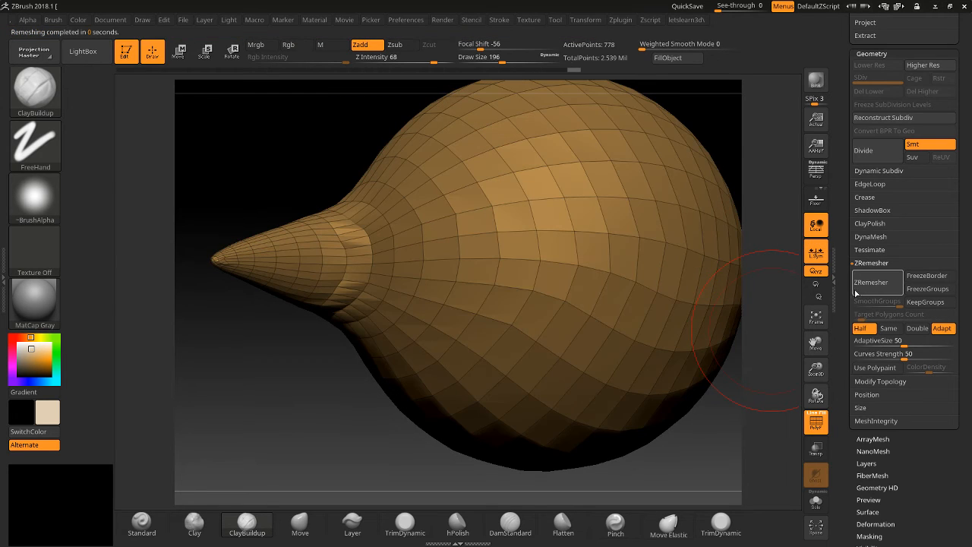
click(917, 328)
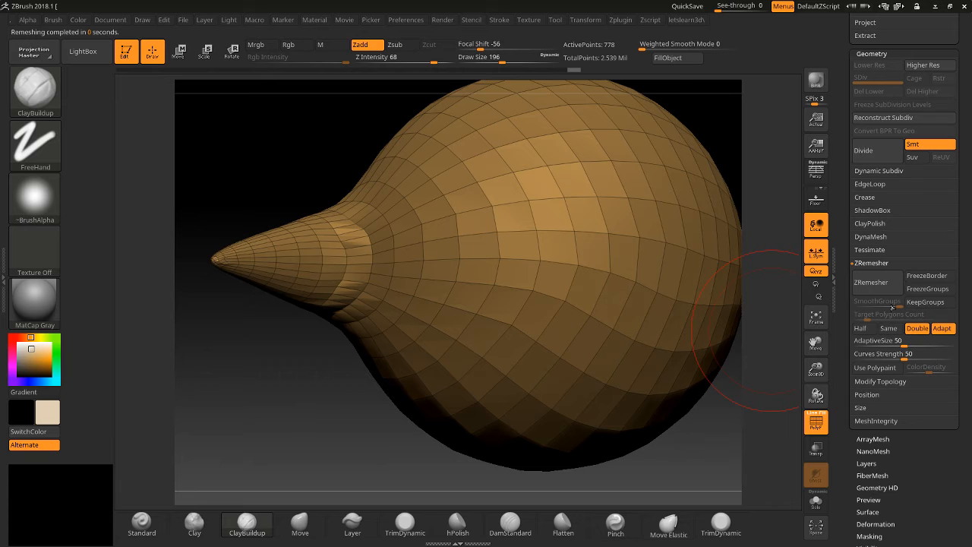
click(871, 283)
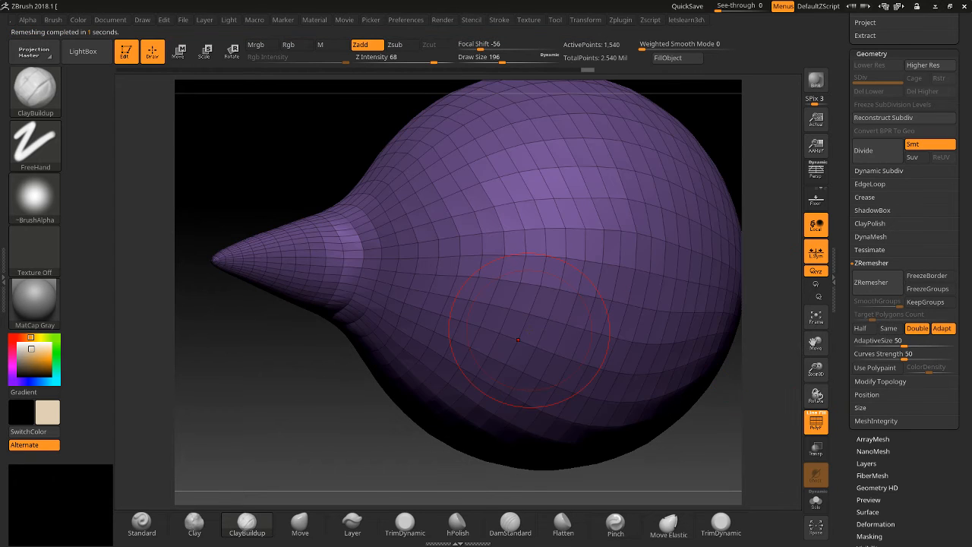
click(888, 328)
click(863, 292)
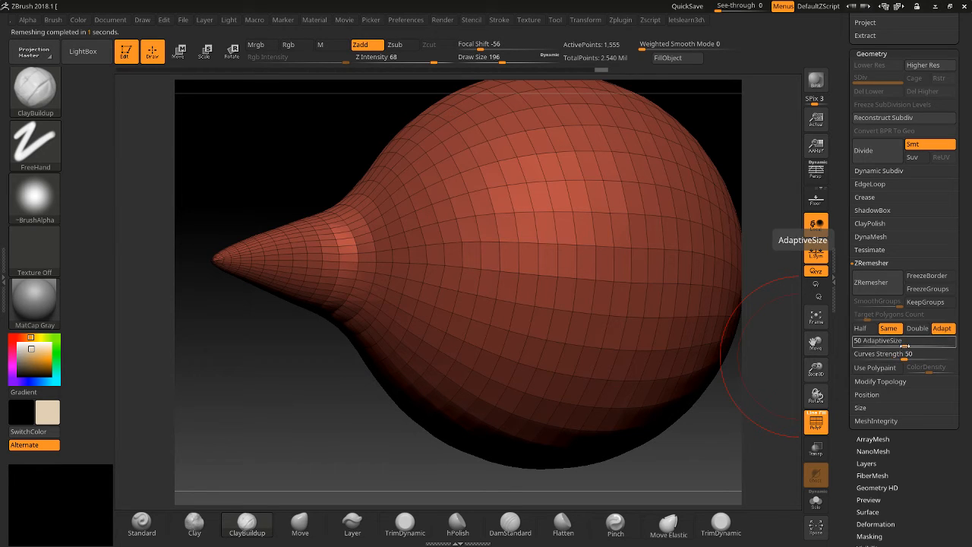
Read the help note for AdaptiveSize, set it to 85 and remesh the spiked sphere.
key(ctrl)
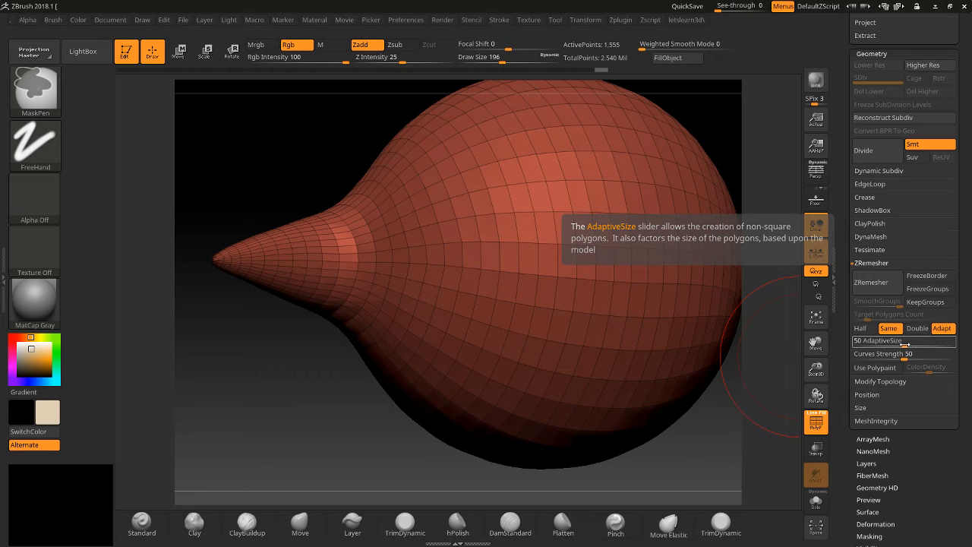
drag(904, 343, 908, 344)
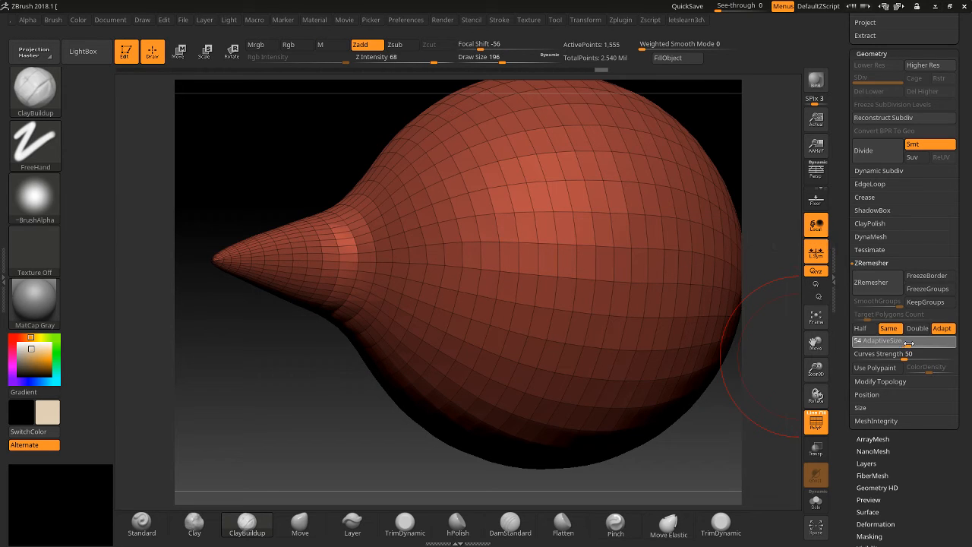
click(860, 284)
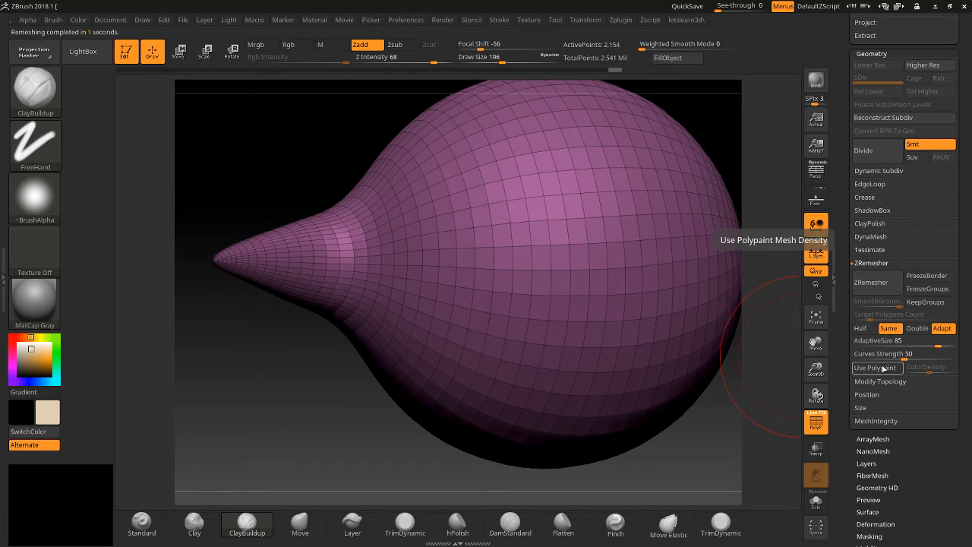
Remesh the spiked sphere with Curves Strength at 66 and again at 94, and inspect the topology around the spike.
mouse_move(905, 355)
mouse_down()
mouse_move(894, 355)
mouse_move(920, 354)
mouse_up()
click(866, 283)
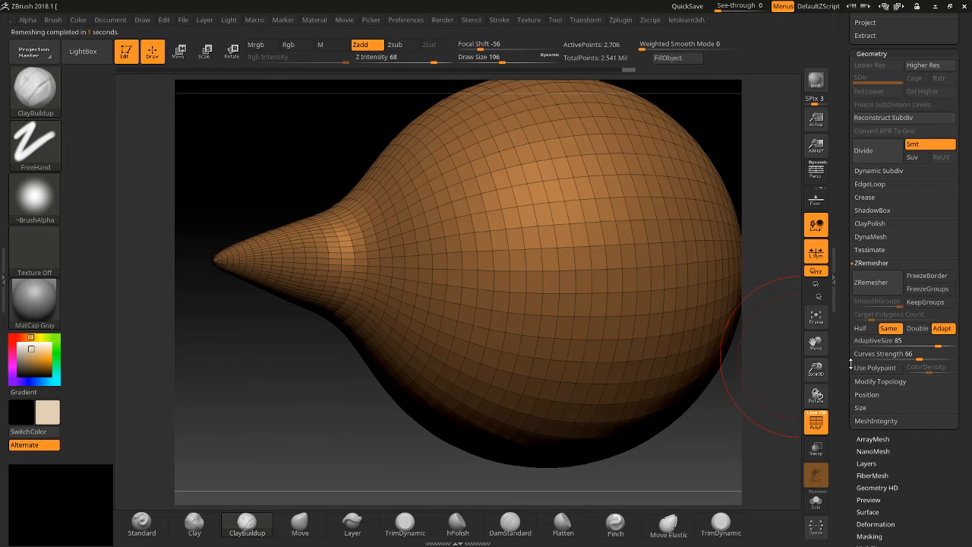
drag(918, 355, 946, 355)
click(873, 281)
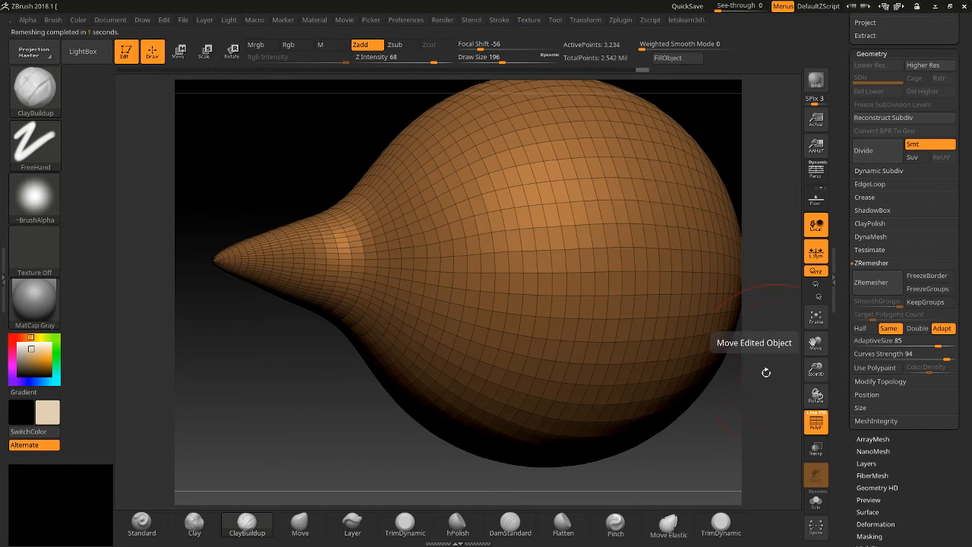
mouse_move(423, 441)
mouse_down()
mouse_move(459, 427)
mouse_move(545, 266)
mouse_up()
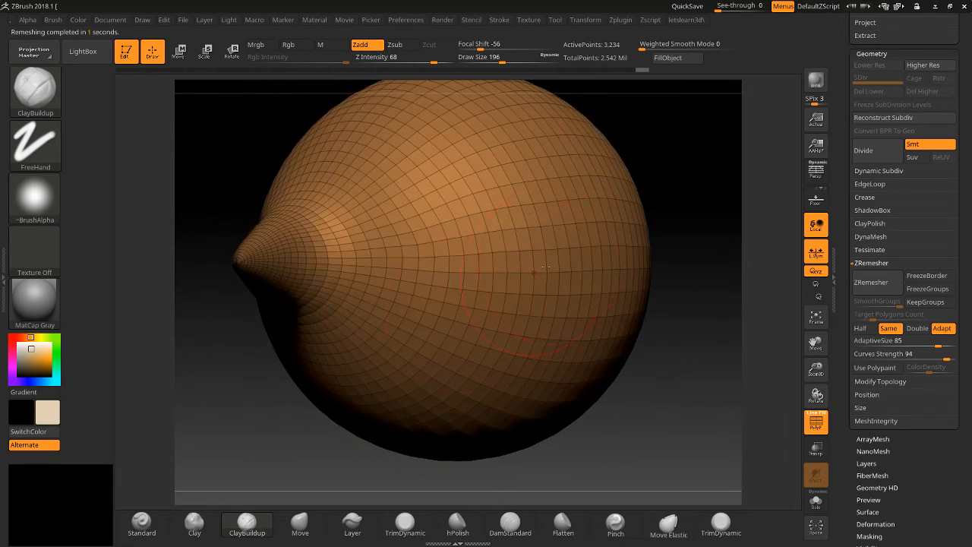
Enable ZRemesher's Use Polypaint option, check its help note and disable the option again.
click(873, 368)
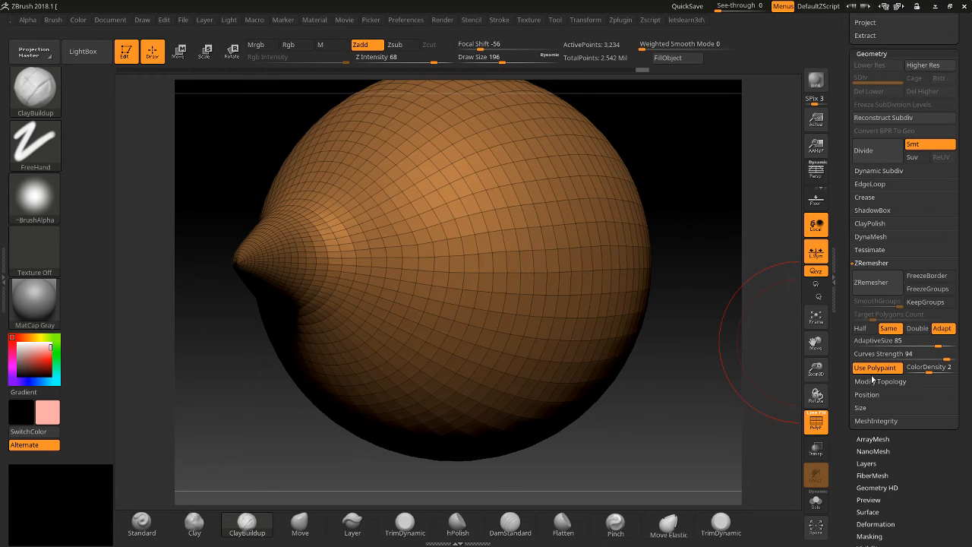
key(ctrl)
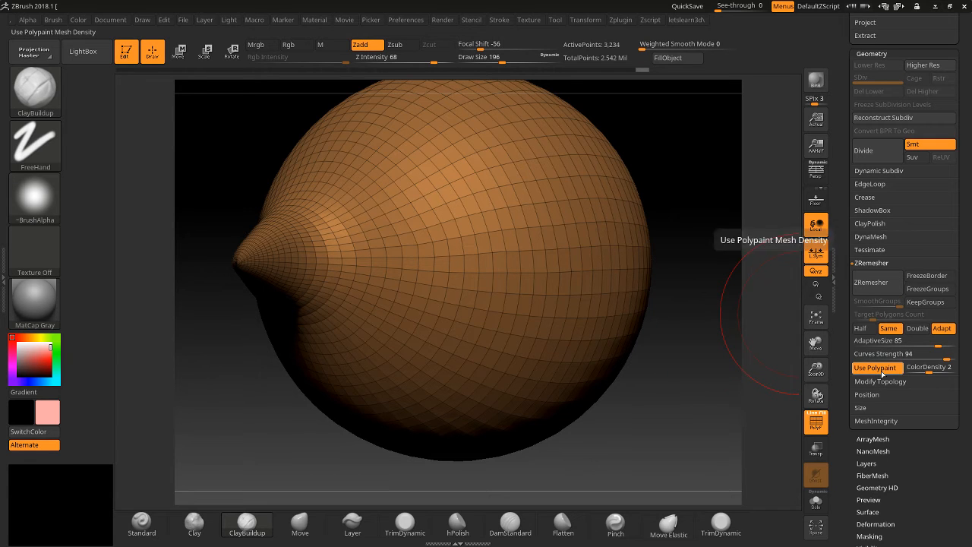
click(877, 367)
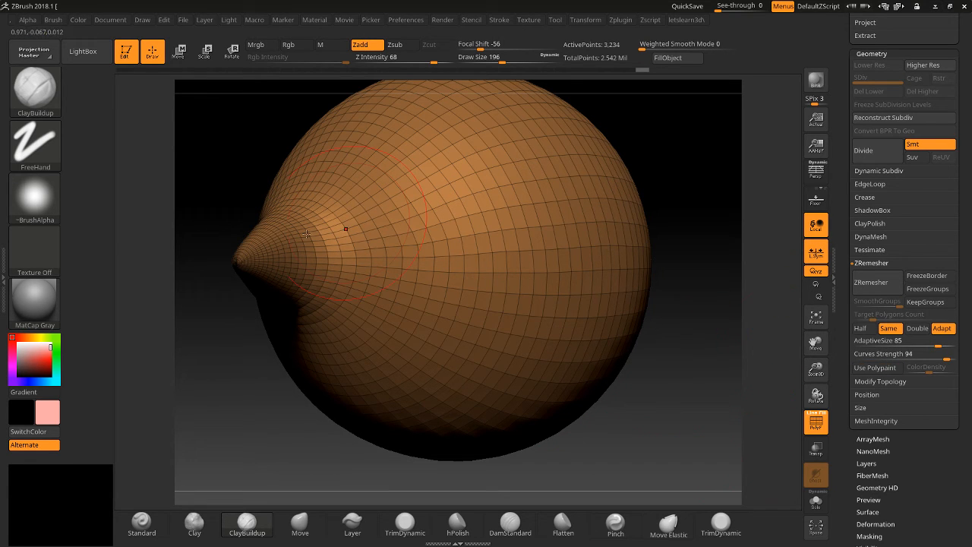
Copy the sphere's mesh with Modify Topology, paste-append it into the same subtool and check the subtool's polygon information.
click(872, 380)
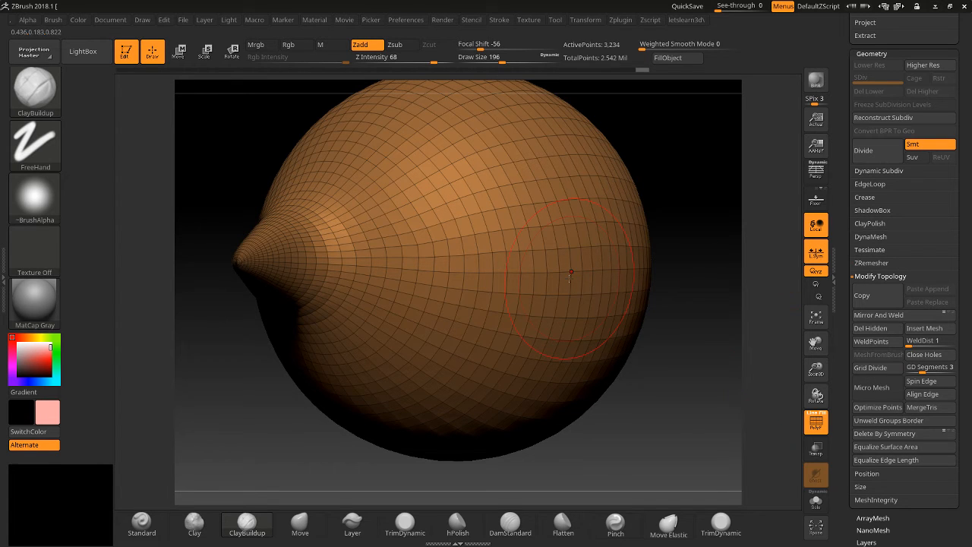
mouse_move(816, 369)
mouse_down()
mouse_move(819, 348)
mouse_move(802, 355)
mouse_up()
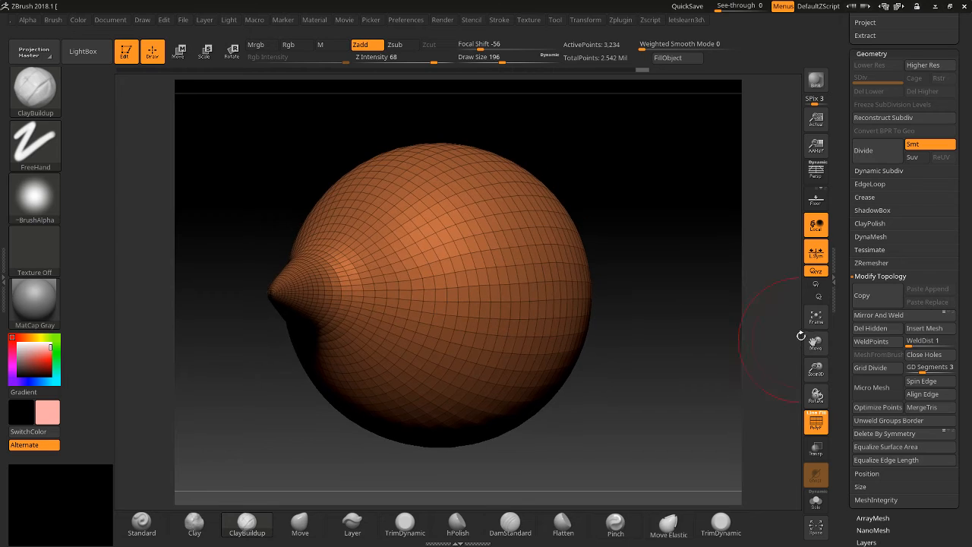
click(876, 304)
scroll(903, 289, up, 10)
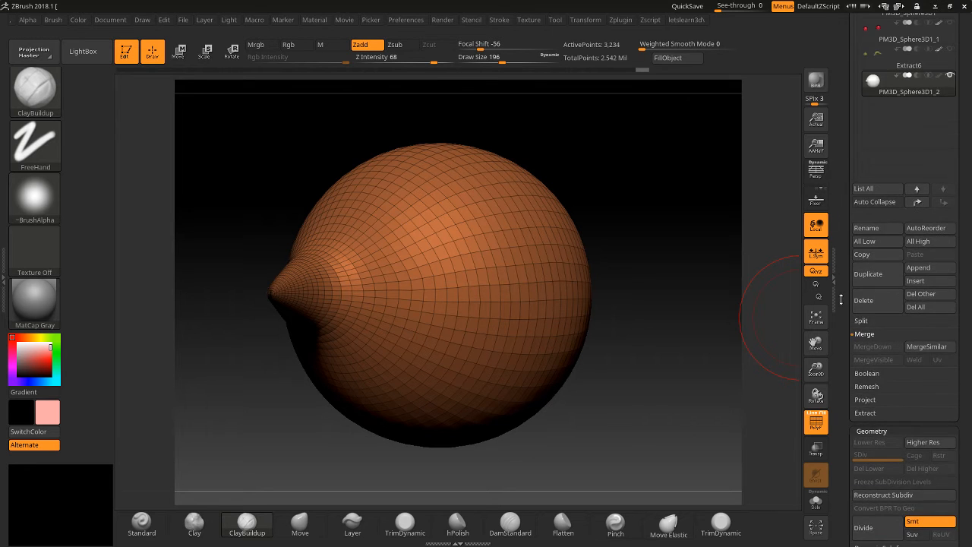
mouse_move(871, 220)
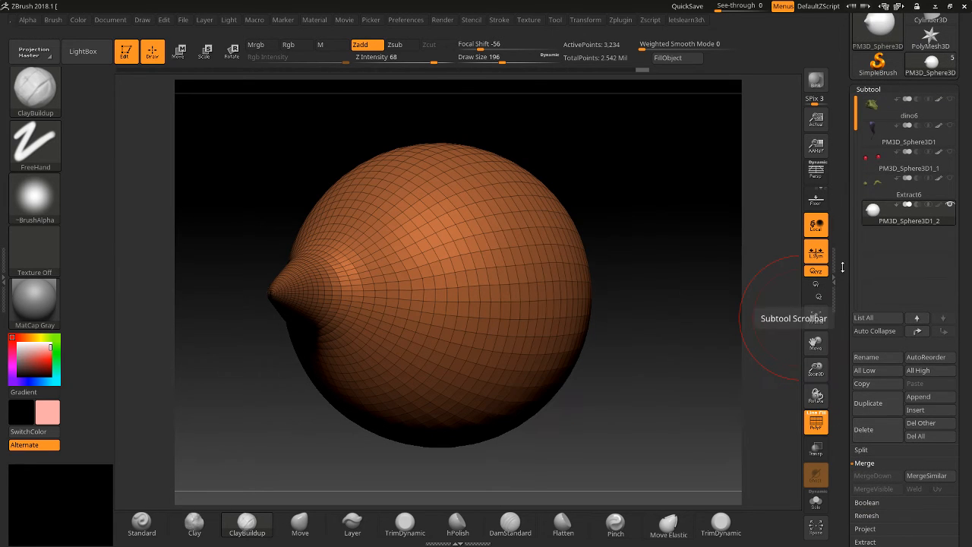
scroll(859, 163, down, 10)
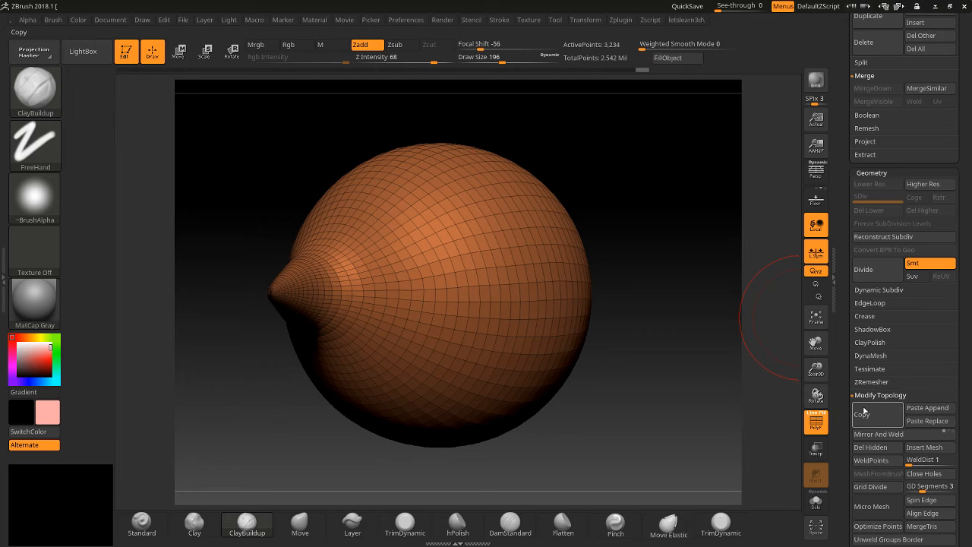
click(926, 408)
scroll(852, 261, up, 10)
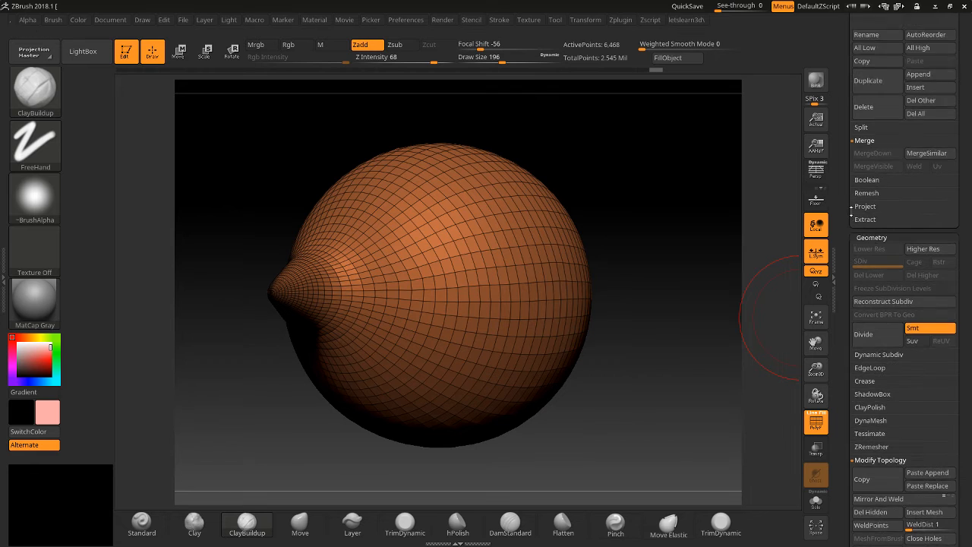
scroll(852, 262, up, 3)
mouse_move(877, 209)
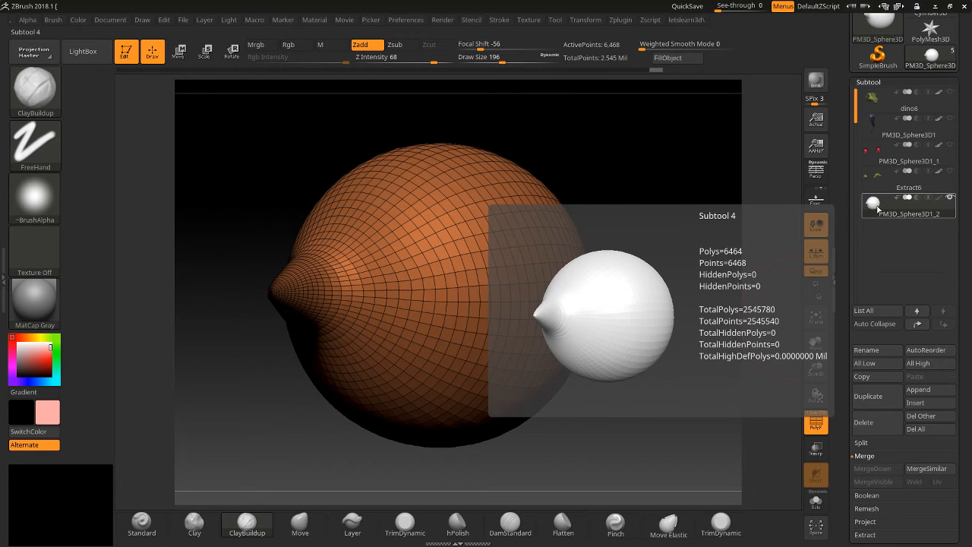
Copy the sphere's mesh again and append a Cylinder3D as a new subtool.
drag(849, 261, 854, 129)
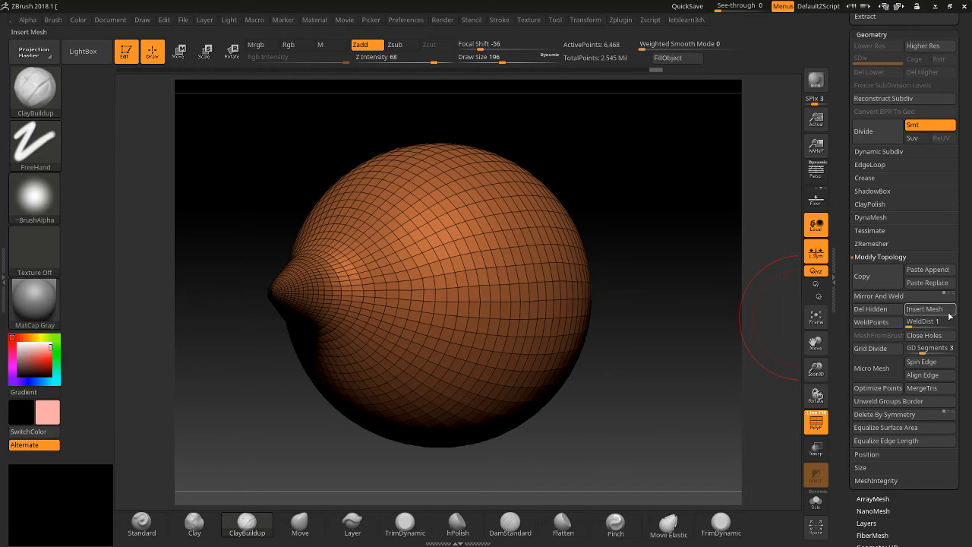
click(878, 286)
drag(841, 193, 844, 334)
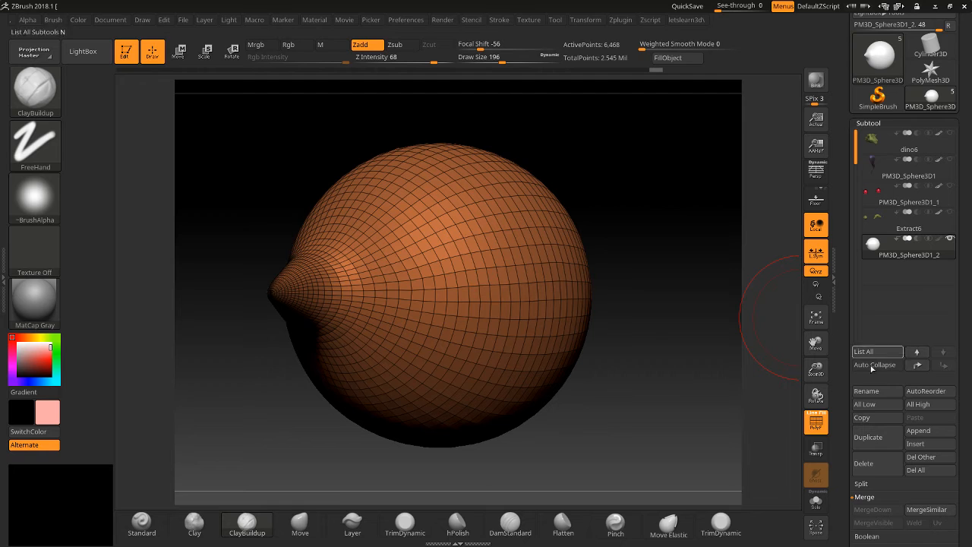
click(918, 430)
click(662, 325)
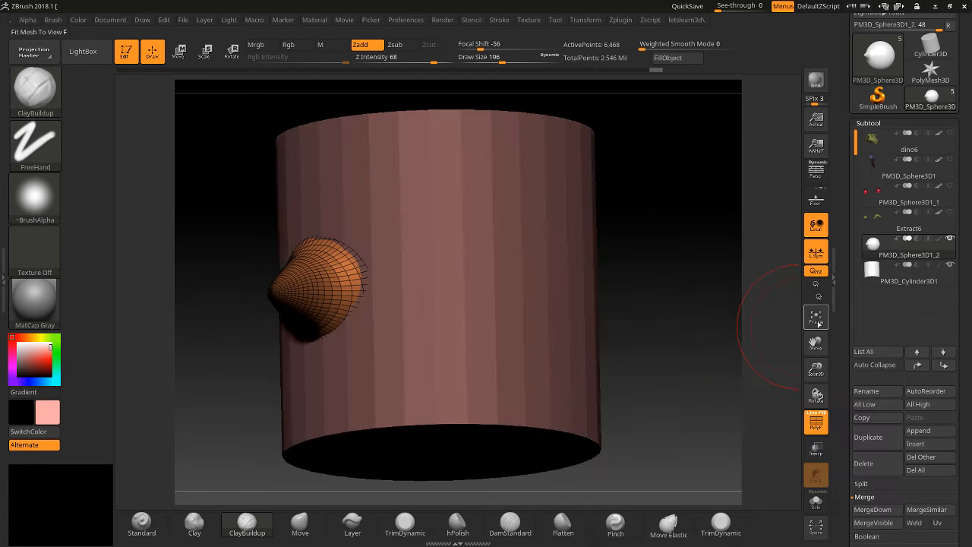
Select the cylinder subtool and paste-append the copied sphere mesh into it.
drag(842, 350, 863, 242)
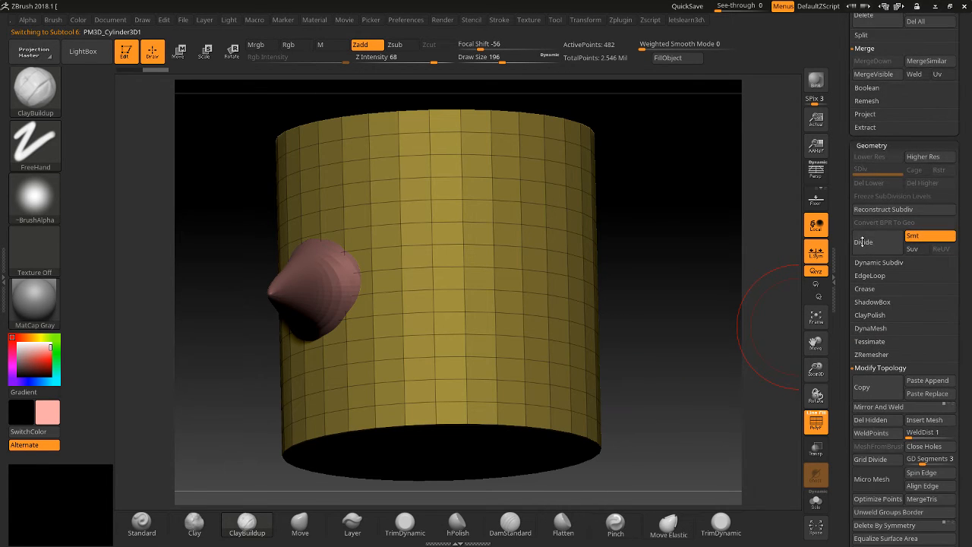
click(922, 380)
drag(843, 184, 854, 294)
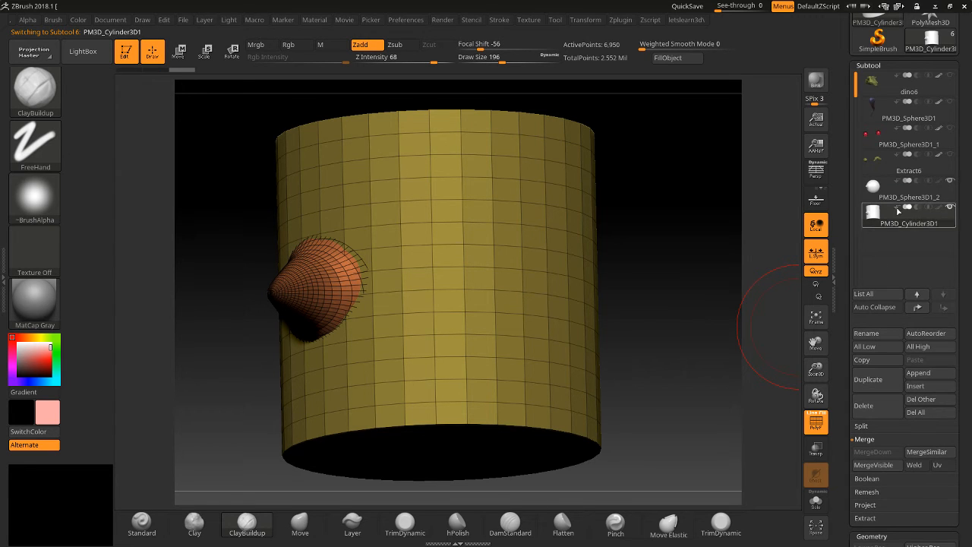
Compare the sphere and cylinder subtools by selecting each in turn and briefly isolating the cylinder with Solo.
click(875, 196)
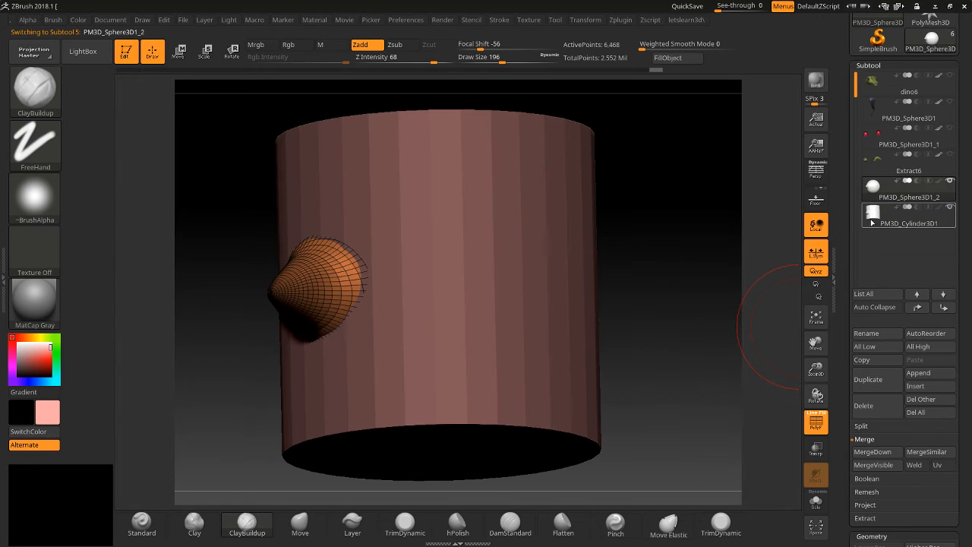
click(872, 220)
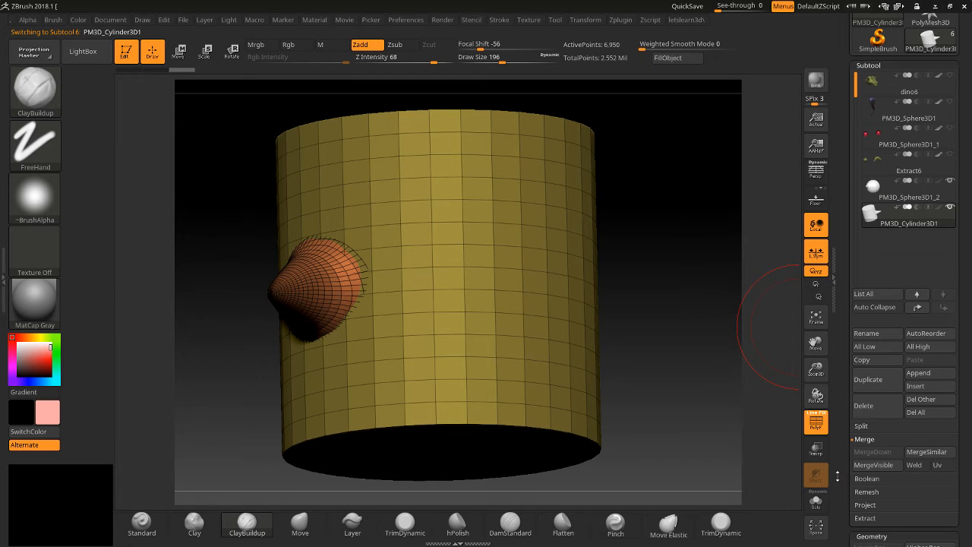
click(816, 501)
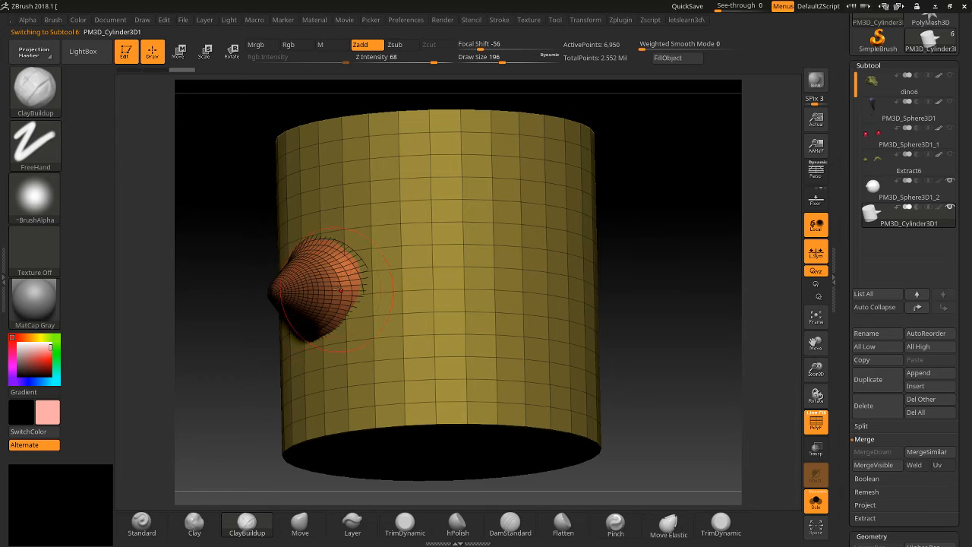
click(811, 504)
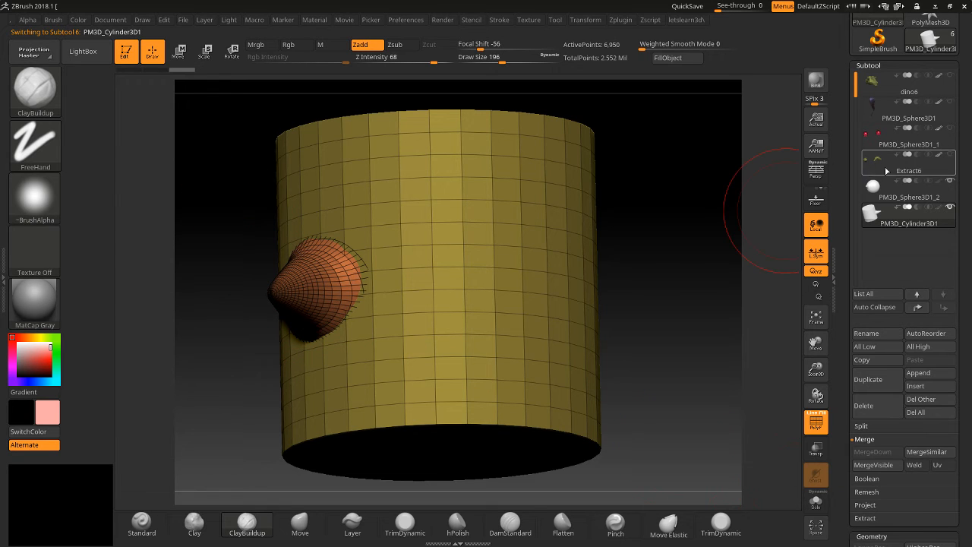
Isolate the spiked sphere subtool with Solo and try hiding one polygon loop around its spike.
mouse_move(868, 202)
mouse_move(882, 226)
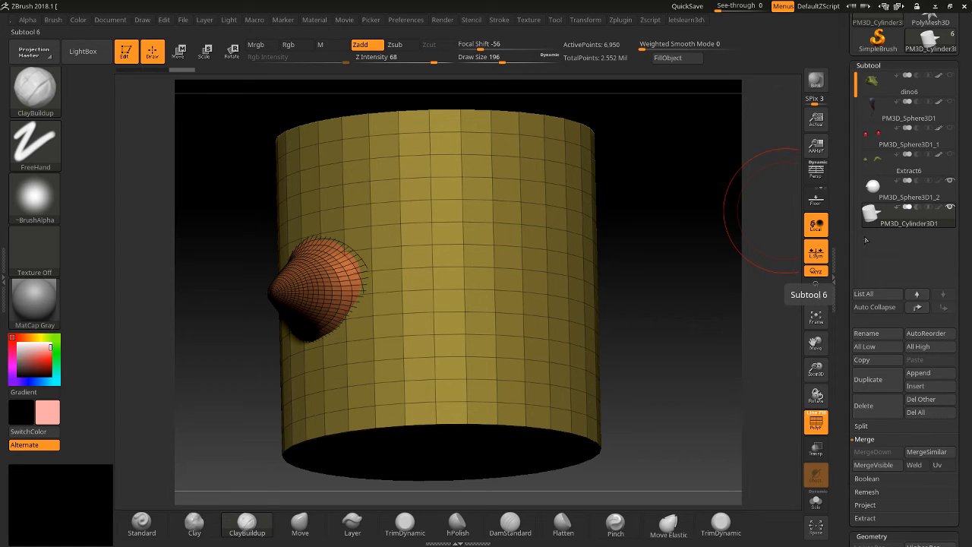
click(874, 186)
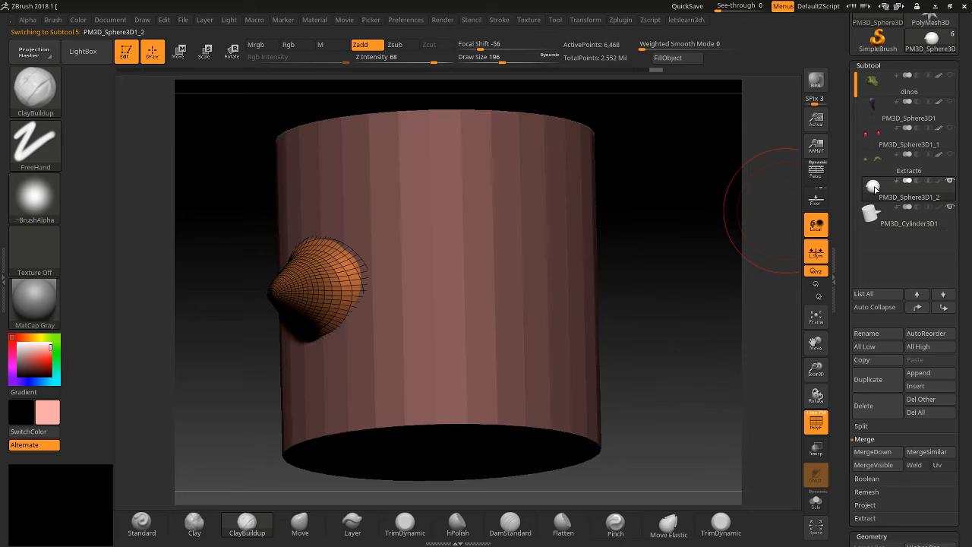
click(815, 425)
click(815, 425)
click(815, 503)
key(ctrl+shift)
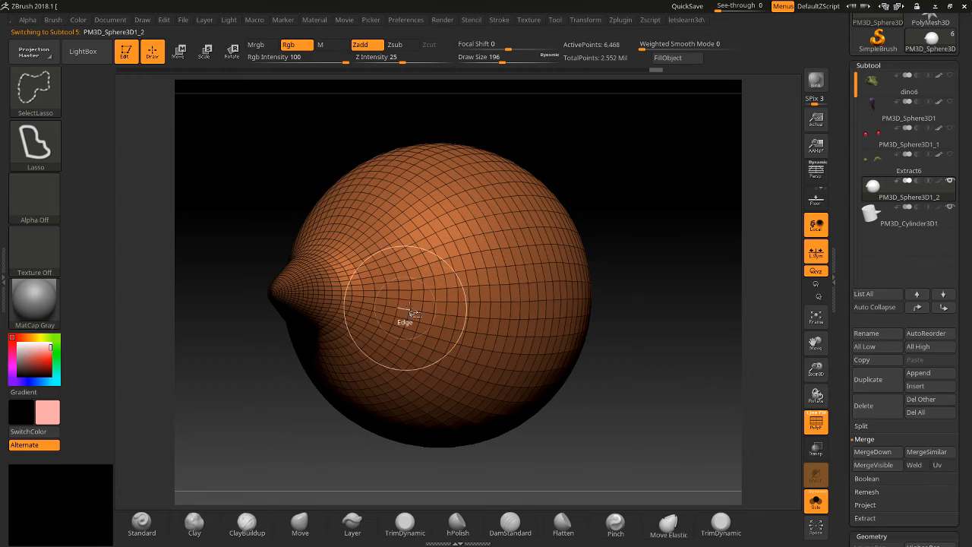
ctrl+shift+click(452, 291)
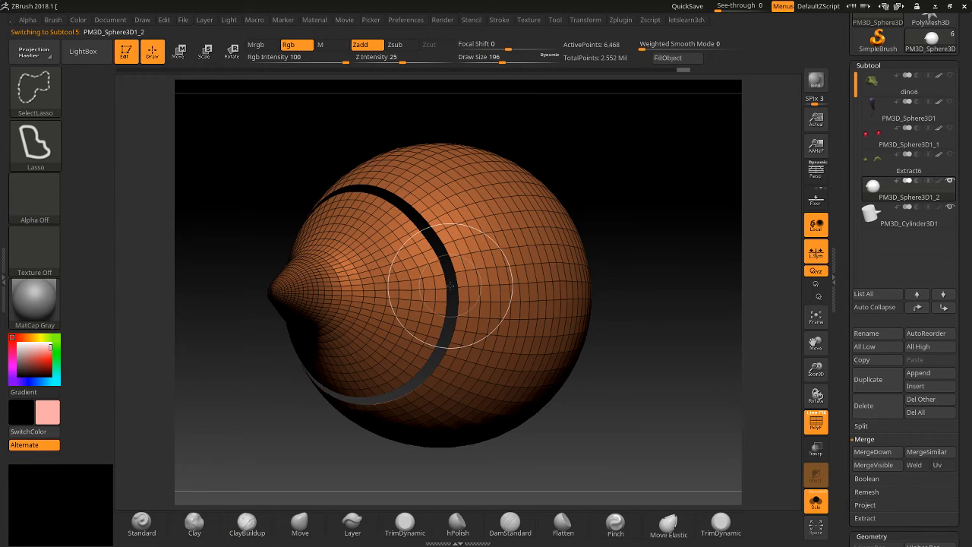
key(ctrl+z)
Delete the cylinder subtool and turn off the PolyFrame display on the remaining sphere.
key(Down)
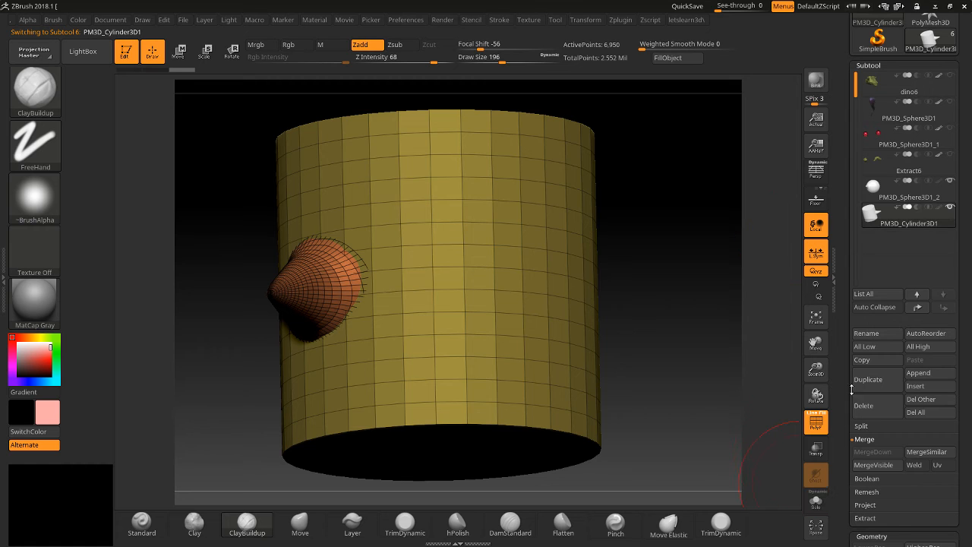
click(862, 405)
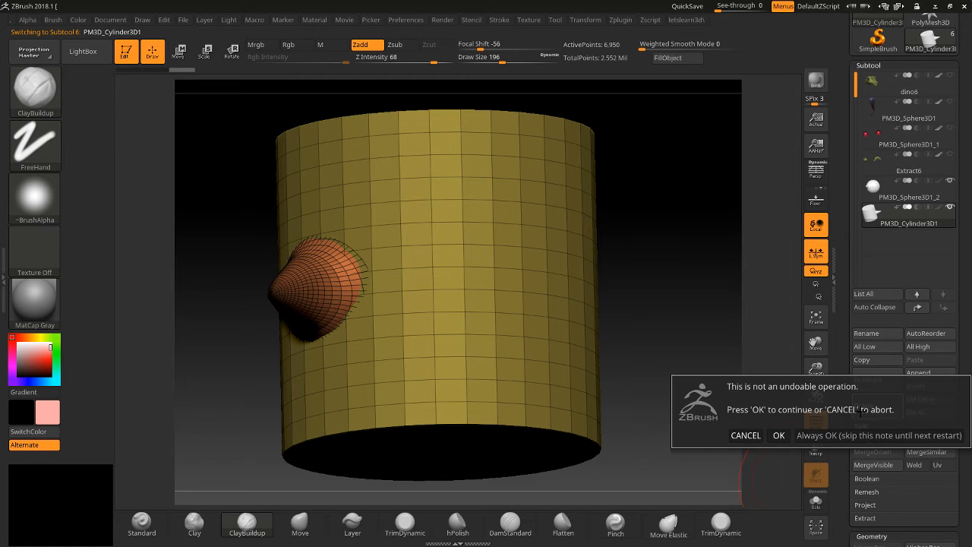
click(779, 435)
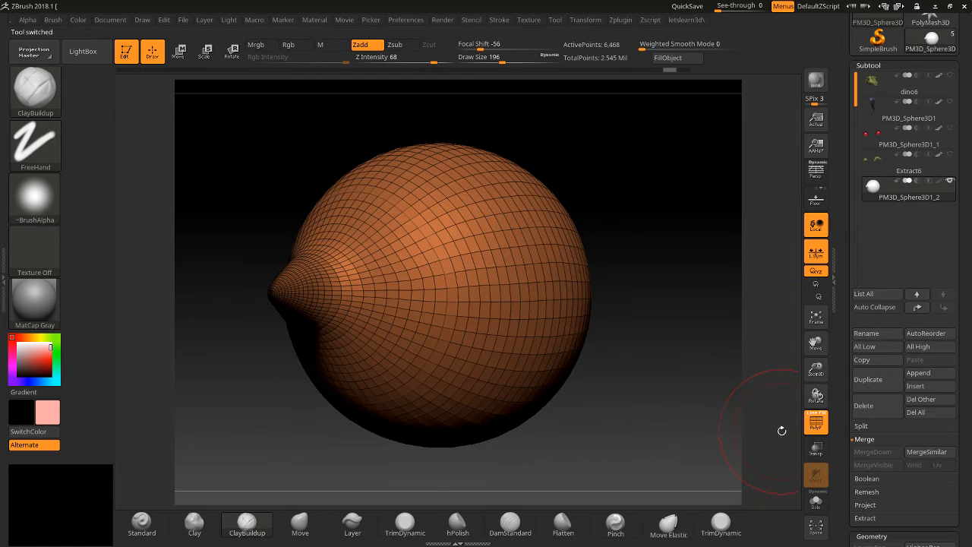
click(826, 426)
mouse_move(878, 183)
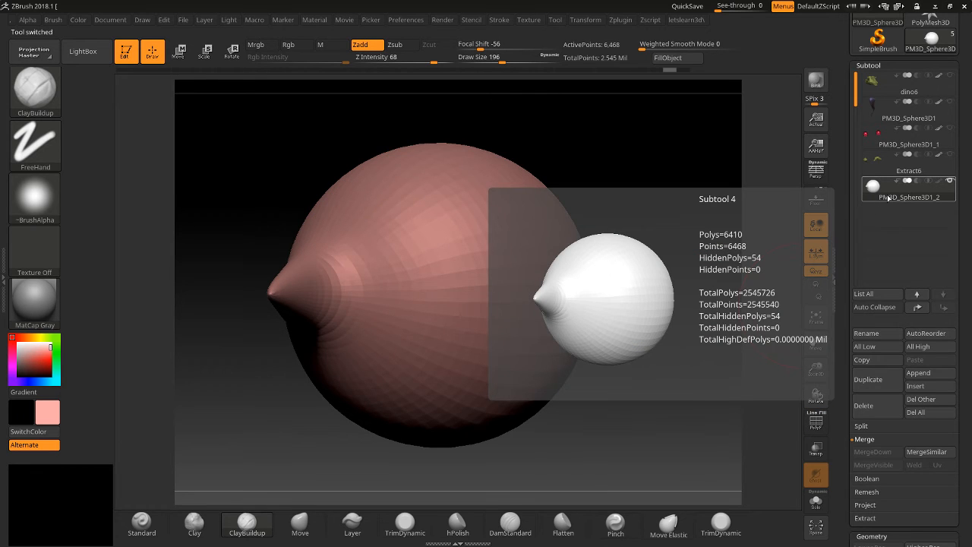
Duplicate the spiked sphere subtool and move the copy straight down along Y so the two spheres overlap.
click(874, 379)
mouse_move(882, 213)
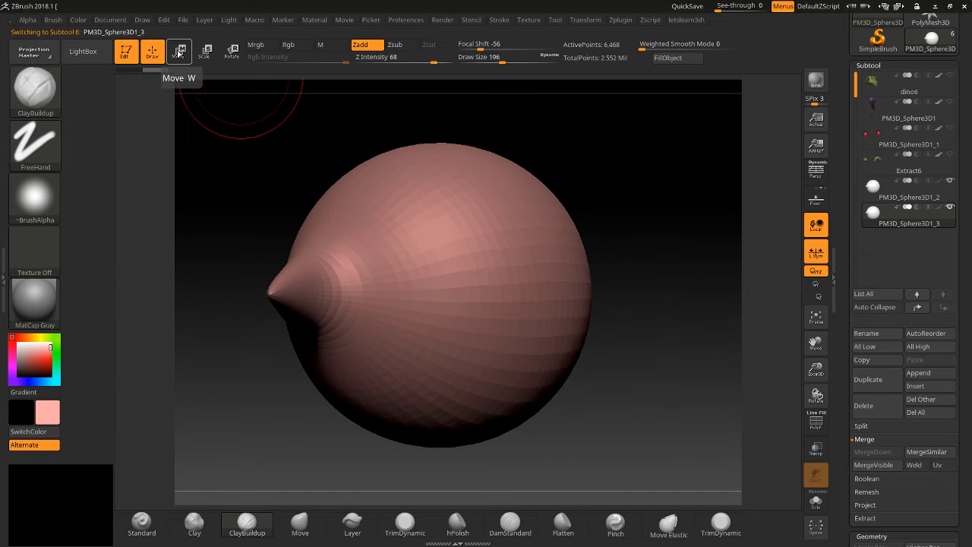
click(178, 51)
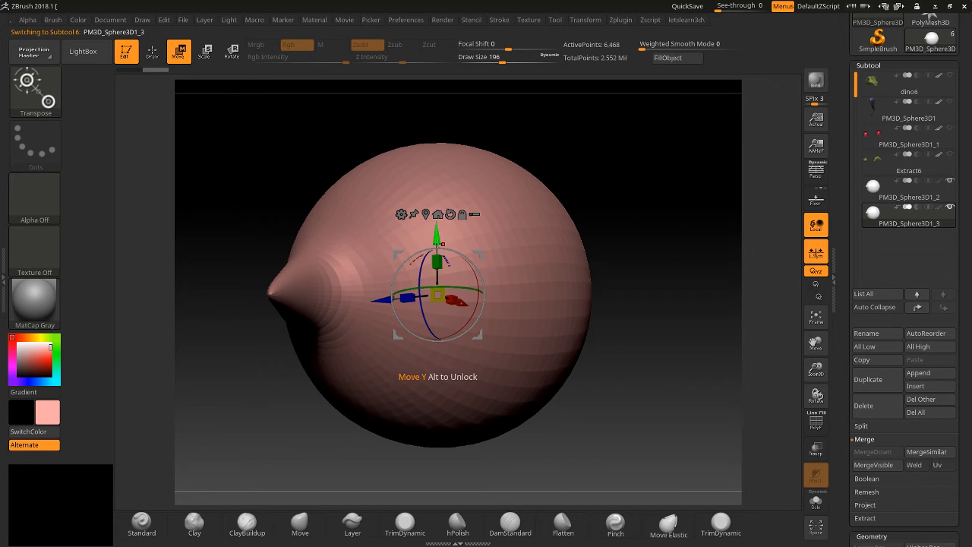
drag(436, 233, 438, 328)
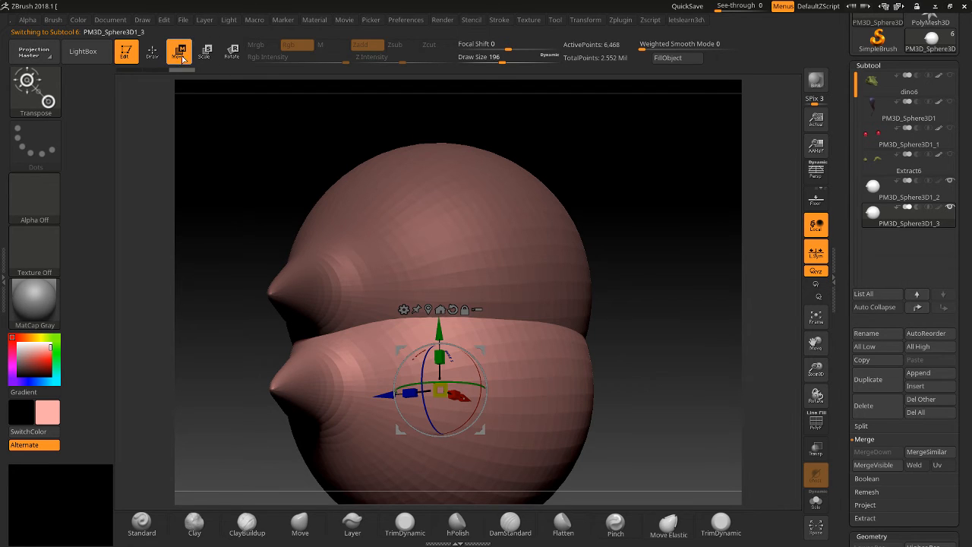
click(152, 51)
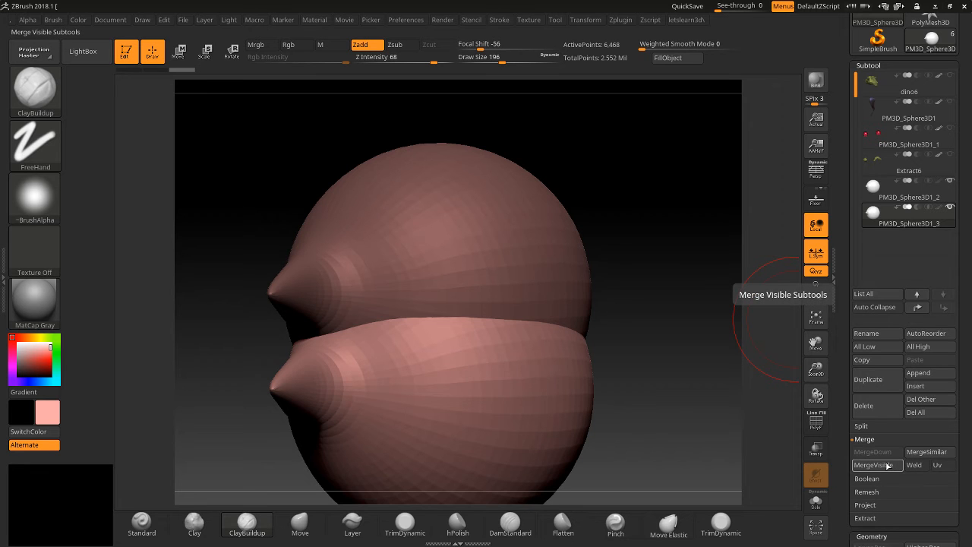
Unhide all points of the original upper sphere subtool and try to merge it down with the duplicate.
click(873, 187)
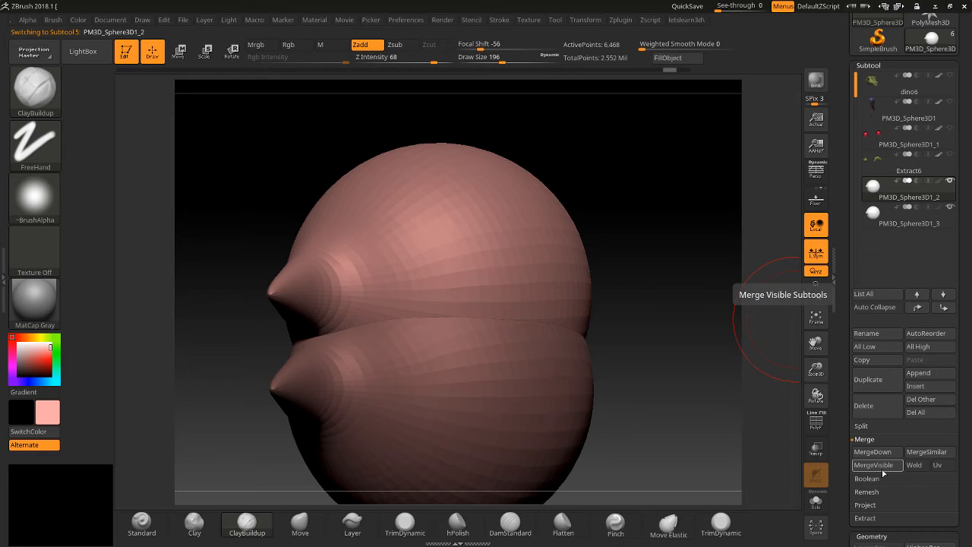
click(873, 451)
click(778, 476)
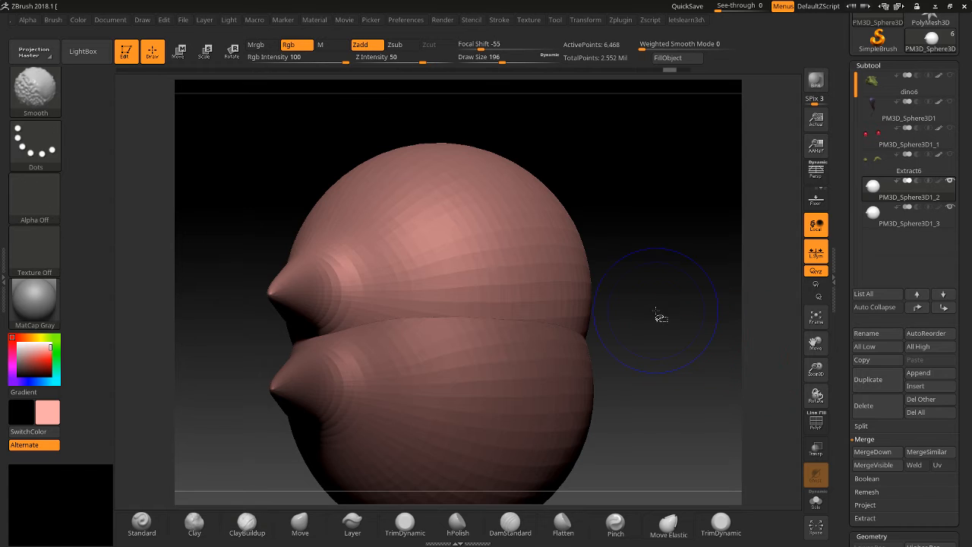
ctrl+click(697, 250)
ctrl+drag(697, 250, 698, 255)
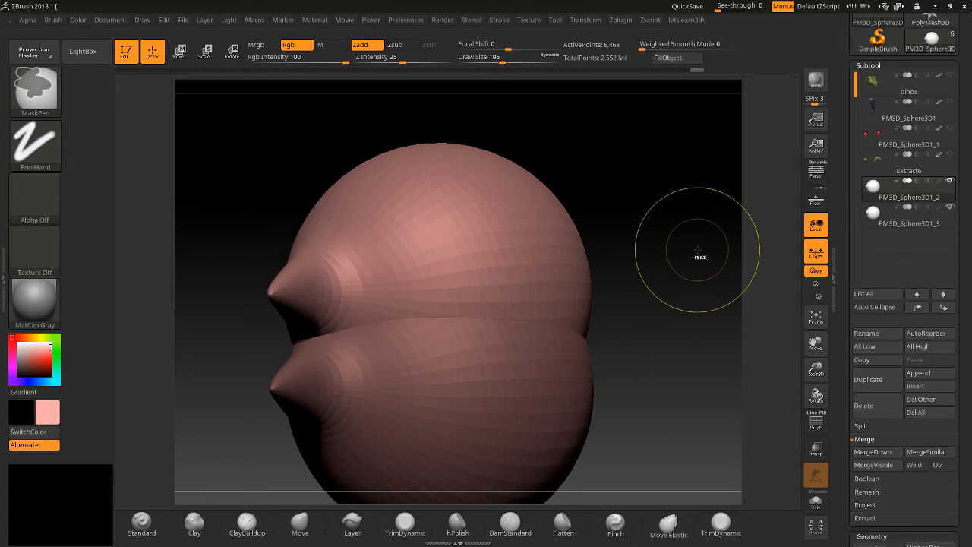
click(873, 452)
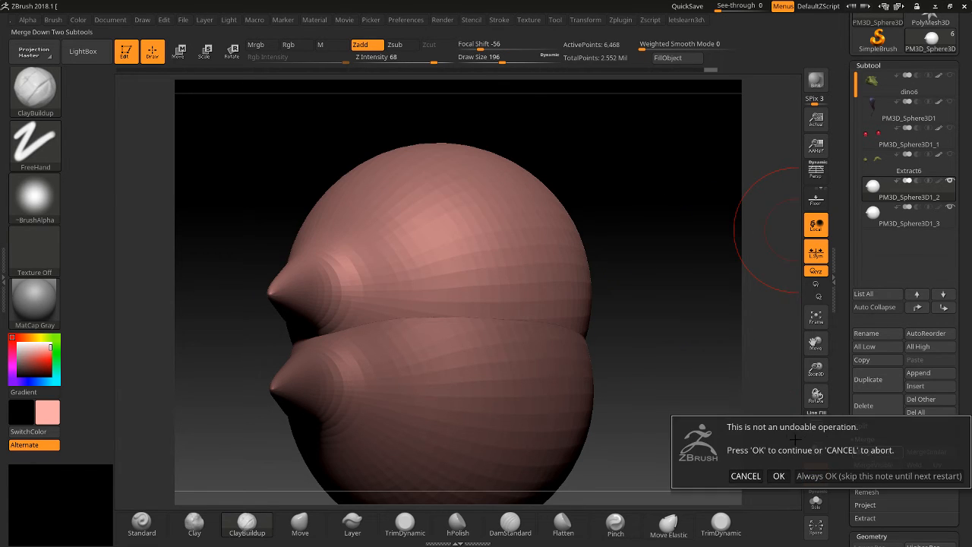
click(779, 475)
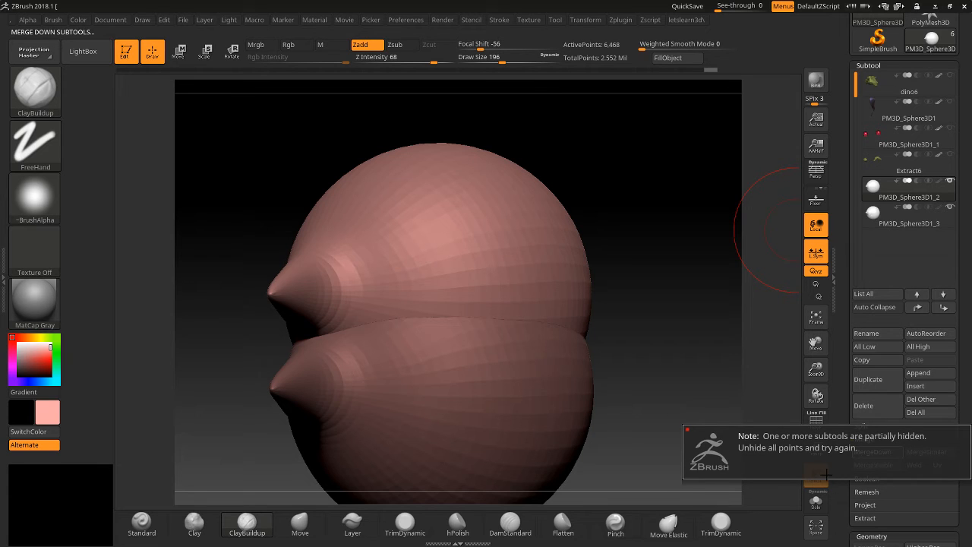
Unhide all points of the duplicate sphere, merge both sphere subtools with MergeDown and check the merged subtool's polygon information.
key(Down)
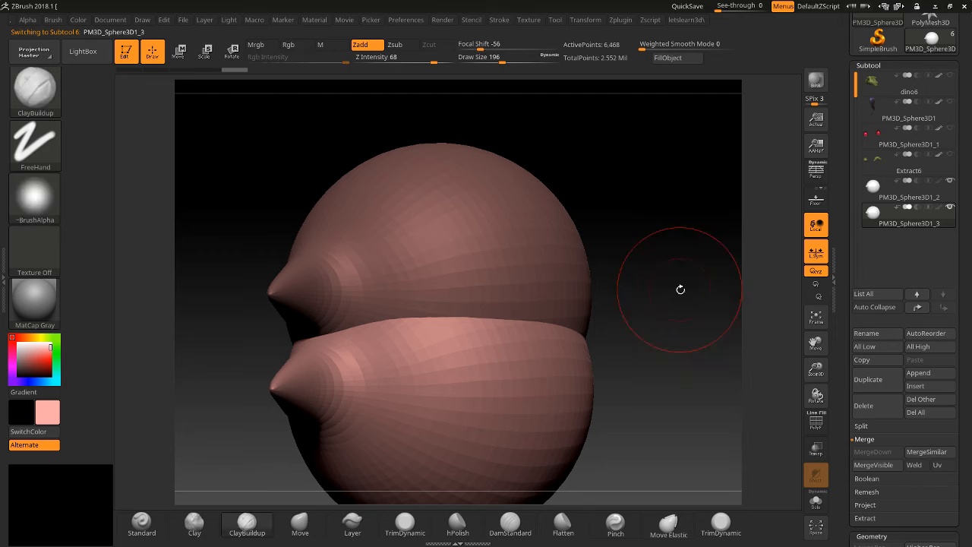
ctrl+shift+click(680, 291)
ctrl+click(679, 294)
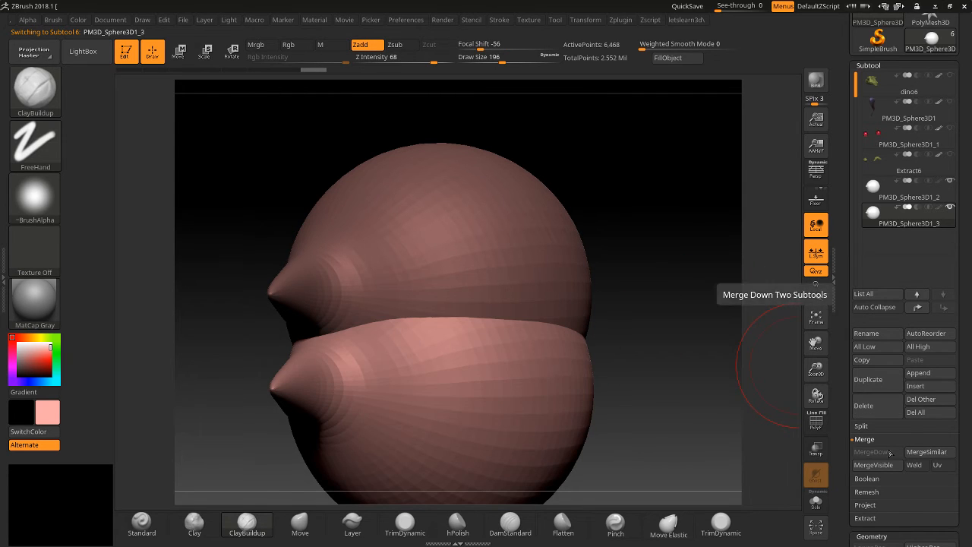
click(885, 200)
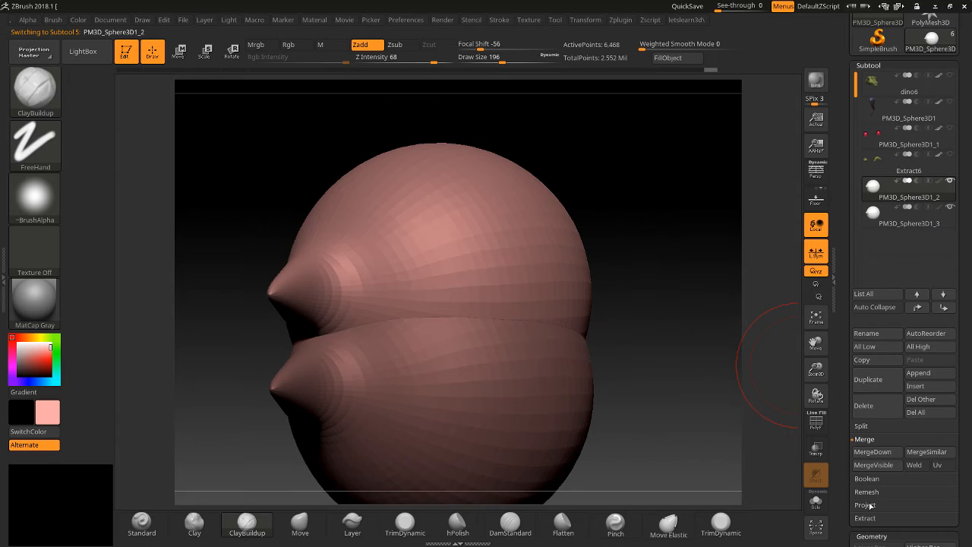
click(879, 453)
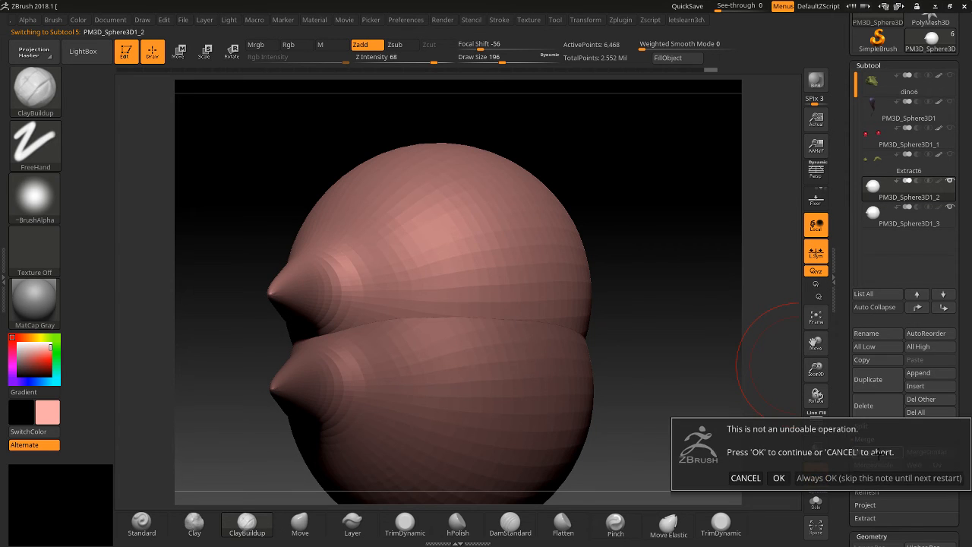
click(780, 478)
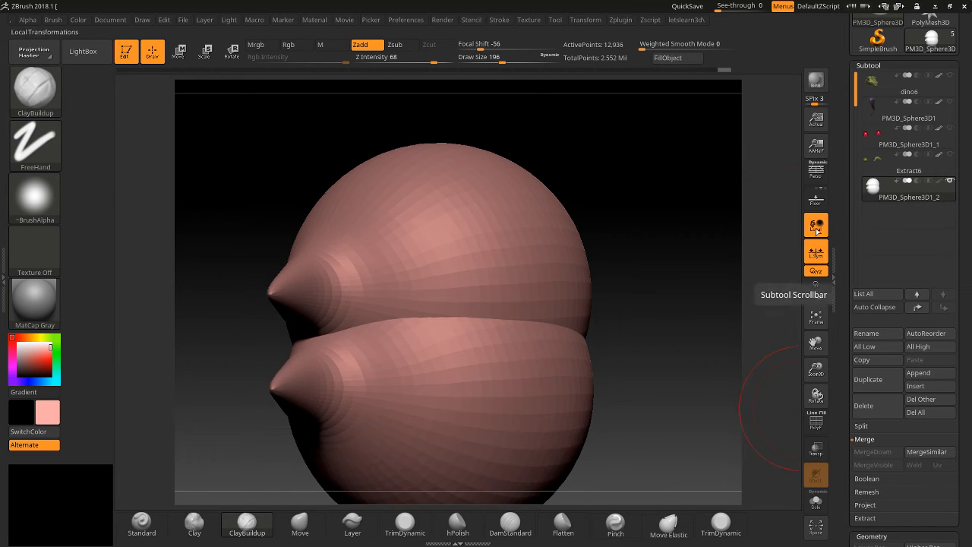
mouse_move(886, 194)
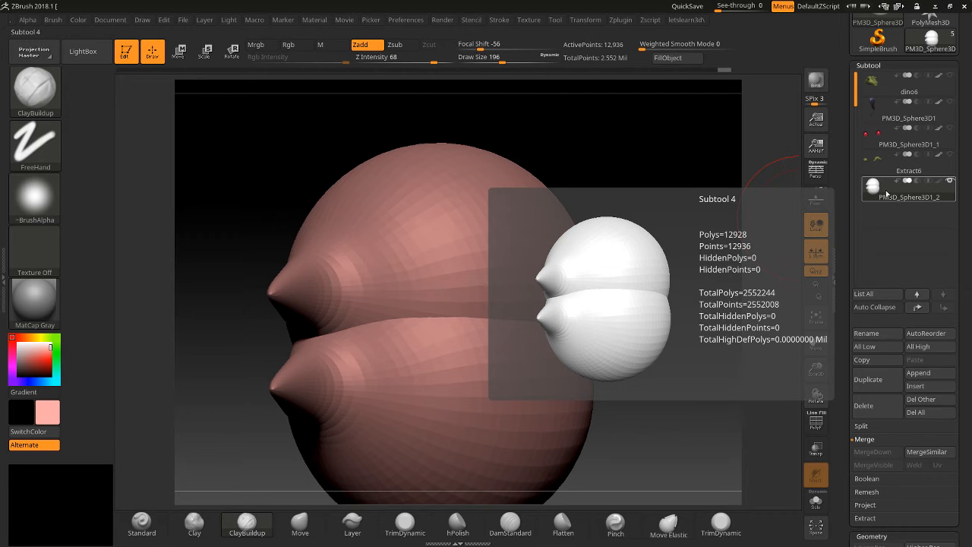
Try a Clay brush stroke across the two merged spheres and undo it.
drag(815, 370, 783, 230)
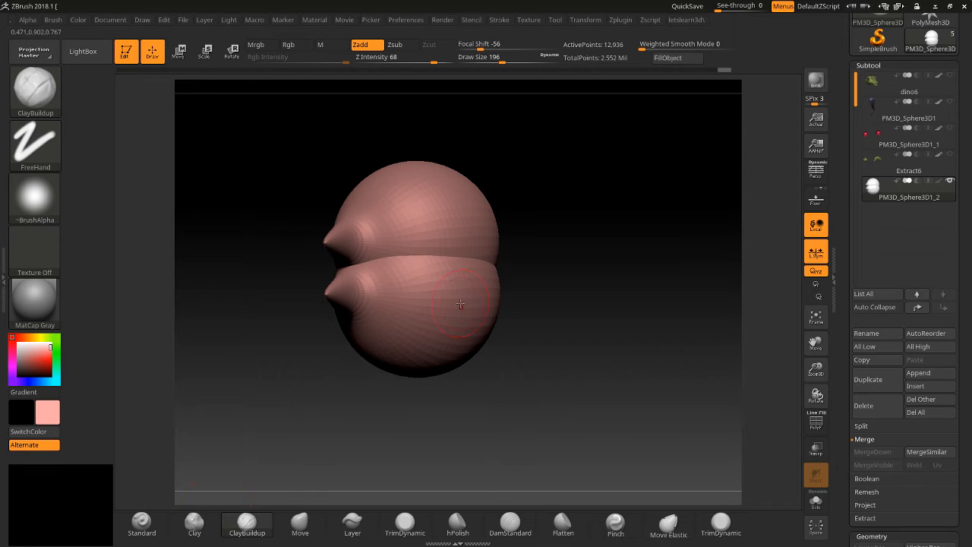
click(195, 523)
mouse_move(358, 310)
mouse_down()
mouse_move(372, 251)
mouse_move(381, 283)
mouse_move(425, 250)
mouse_move(454, 286)
mouse_up()
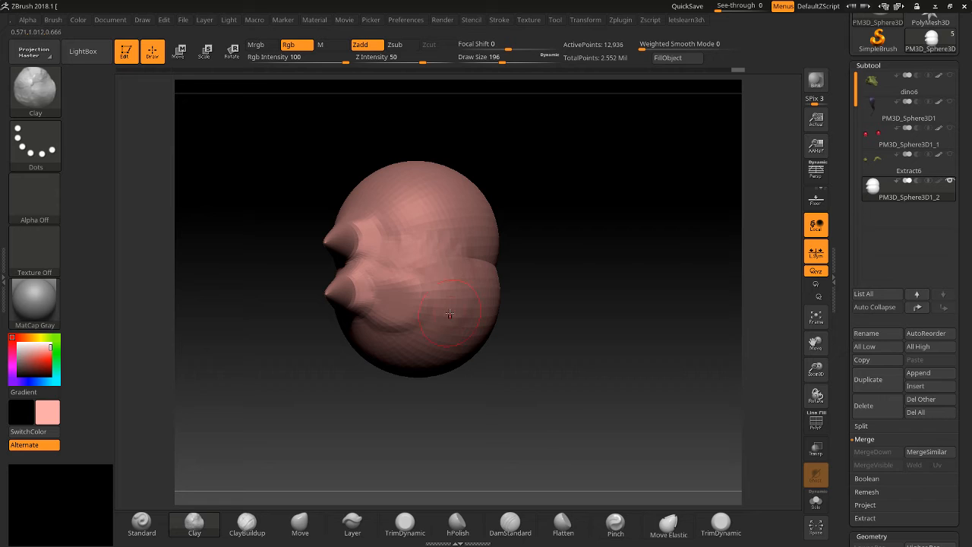
key(ctrl+z)
Build up clay along the seam between the two merged spheres and smooth it.
drag(617, 285, 612, 341)
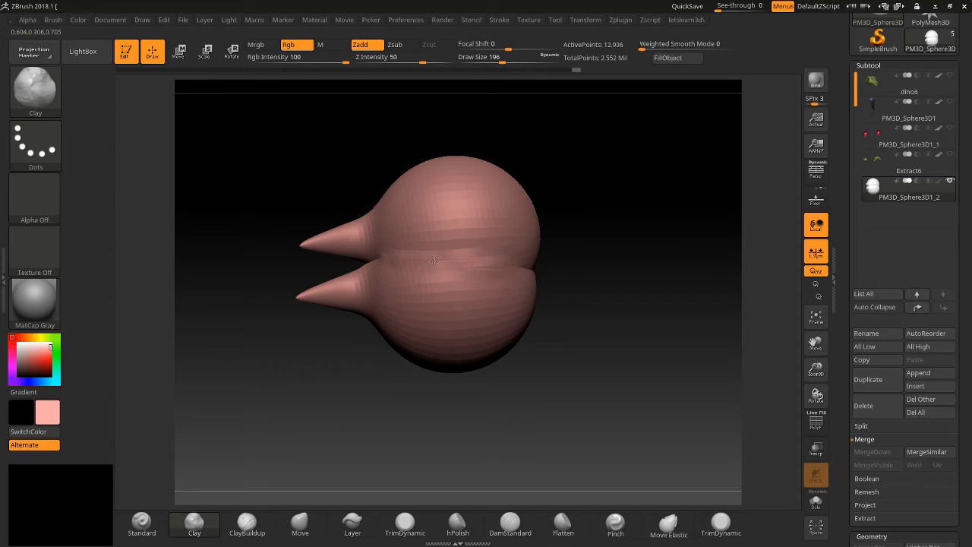
key(shift)
mouse_move(451, 266)
shift+mouse_down()
mouse_move(403, 261)
mouse_move(462, 266)
shift+mouse_up()
mouse_move(607, 275)
mouse_down()
mouse_move(441, 266)
mouse_move(524, 272)
mouse_move(479, 267)
mouse_up()
mouse_move(660, 282)
mouse_down()
mouse_move(509, 275)
mouse_move(643, 260)
mouse_up()
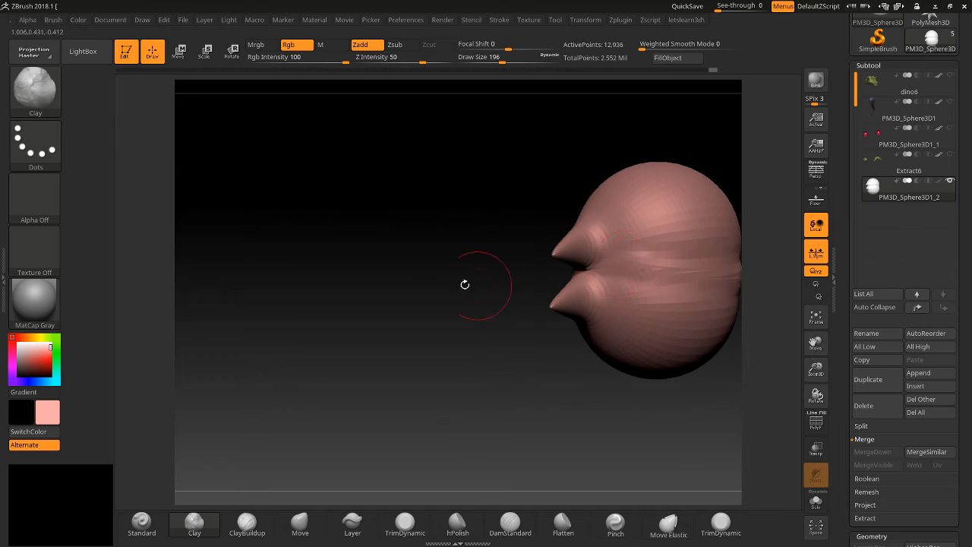
Subdivide the merged spheres once and continue sculpting and smoothing along the seam from several sides.
drag(466, 282, 556, 272)
key(ctrl+d)
shift+drag(538, 266, 535, 274)
mouse_move(424, 331)
mouse_down()
mouse_move(458, 337)
mouse_move(473, 302)
mouse_up()
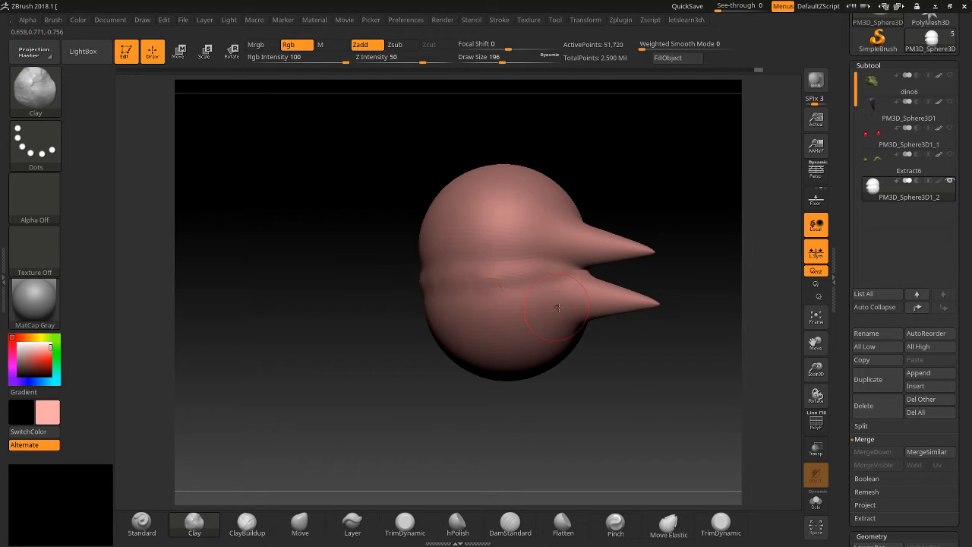
mouse_move(547, 271)
mouse_down()
mouse_move(558, 275)
mouse_move(483, 265)
mouse_up()
drag(439, 298, 424, 291)
drag(350, 379, 401, 385)
drag(519, 284, 422, 289)
drag(327, 369, 380, 372)
drag(457, 274, 329, 287)
drag(207, 393, 265, 397)
drag(558, 346, 493, 337)
Undo the subdivision and the sculpting strokes along the seam of the merged spheres.
key(ctrl+z)
key(ctrl+z)
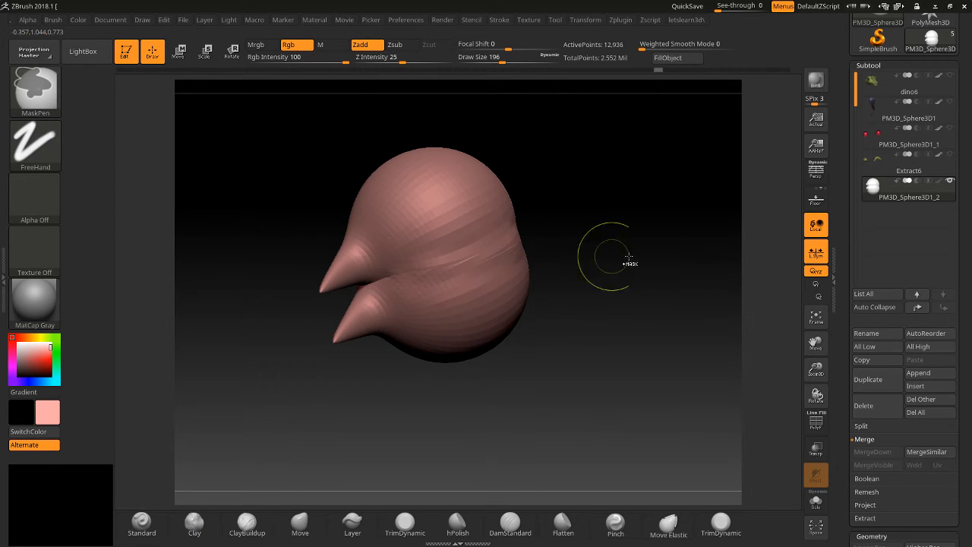
key(ctrl+z)
drag(631, 253, 624, 256)
key(ctrl+z)
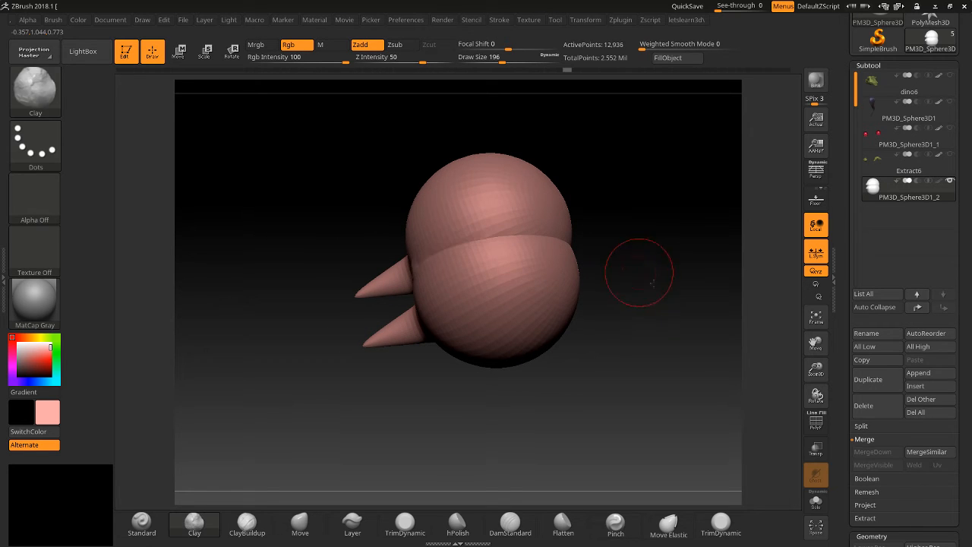
key(ctrl+z)
key(ctrl+z)
key(ctrl+z)
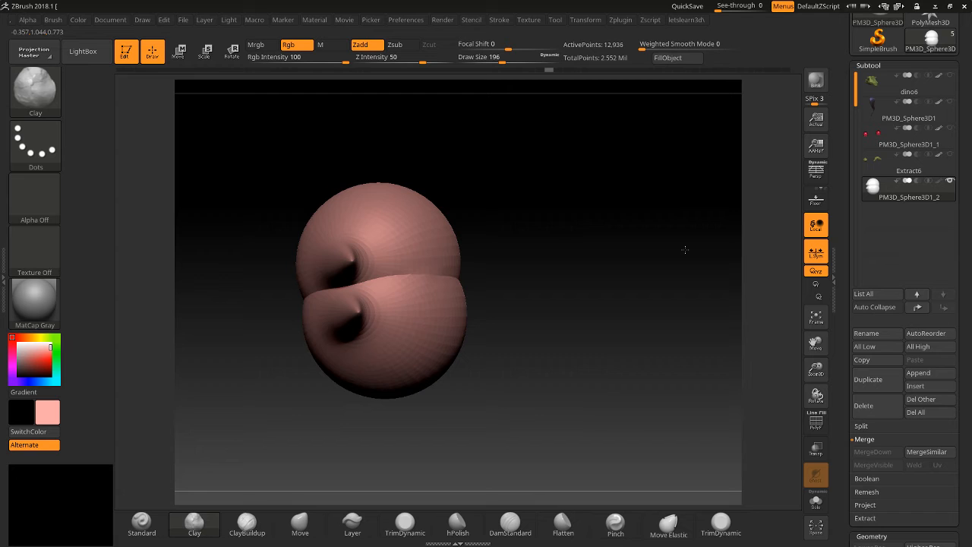
key(ctrl+z)
key(ctrl+z)
key(ctrl+z)
key(ctrl+z)
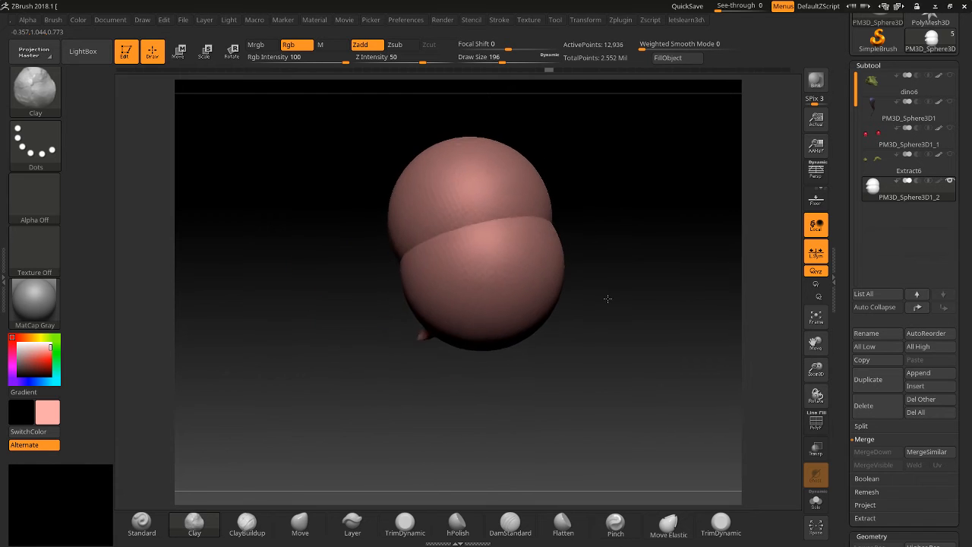
Redo several of the undone seam strokes and undo them again to restore the unsculpted merged spheres.
key(ctrl+shift+z)
key(ctrl+shift+z)
key(ctrl+shift+z)
key(ctrl+shift+z)
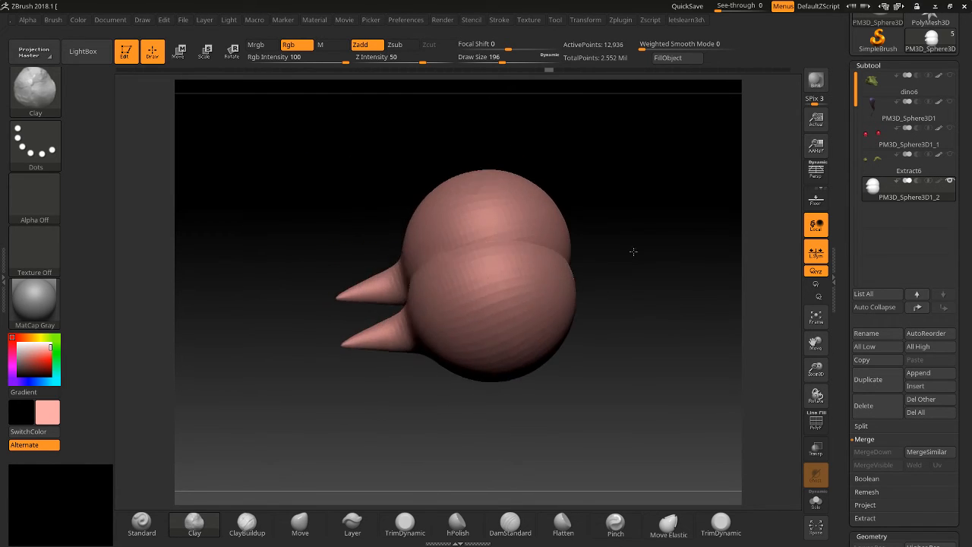
key(ctrl+z)
key(ctrl+z)
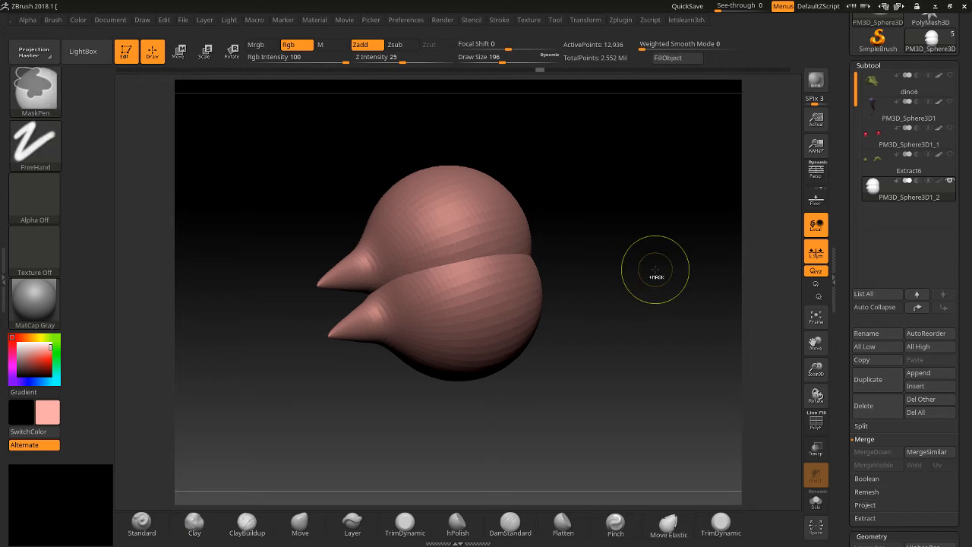
key(ctrl+z)
drag(661, 274, 668, 269)
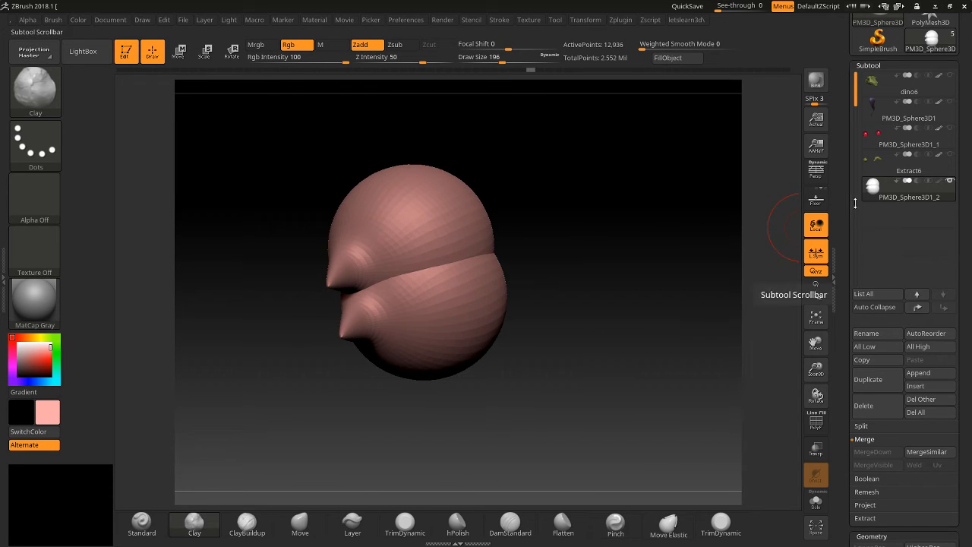
Open the ZRemesher settings for the merged spheres.
scroll(845, 361, down, 10)
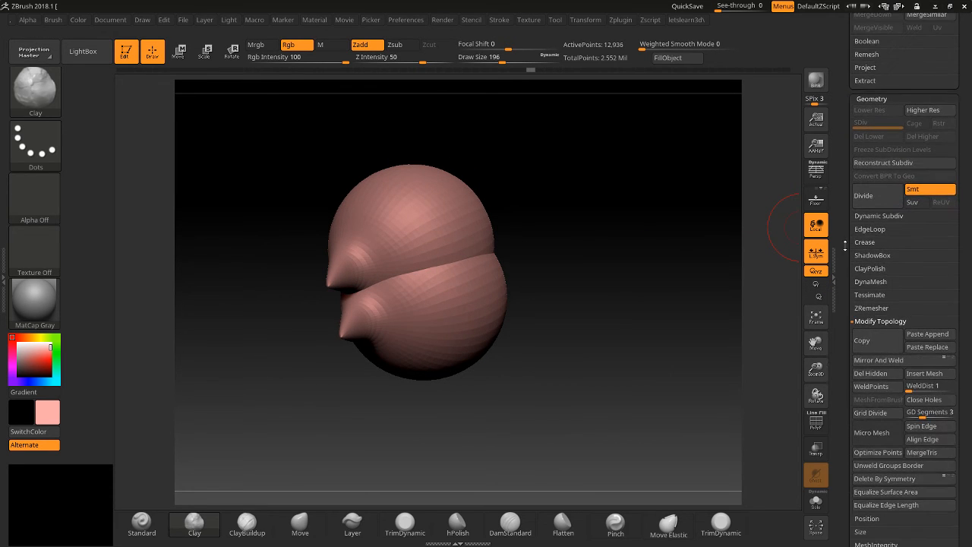
click(865, 309)
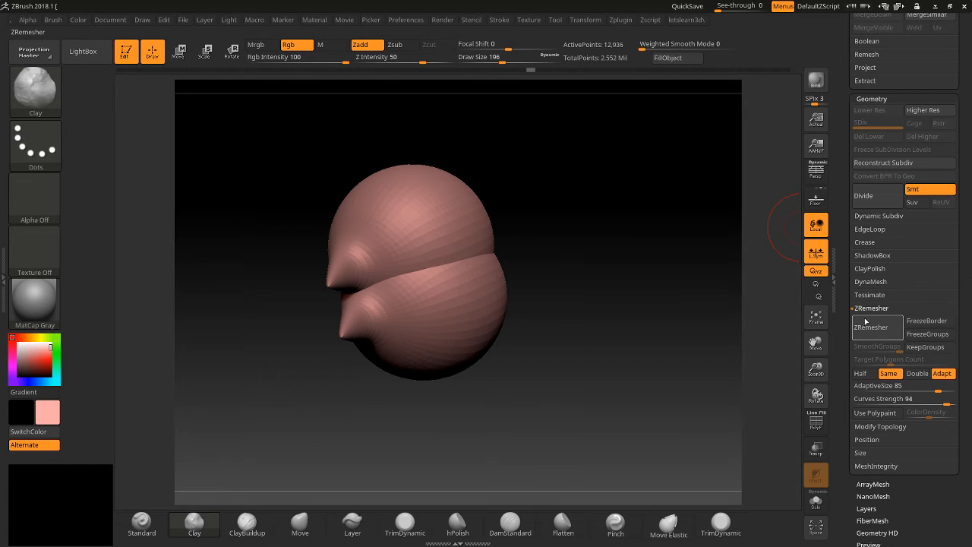
Remesh the joined two-sphere model with ZRemesher and display its polyframe close up to inspect the topology.
click(871, 327)
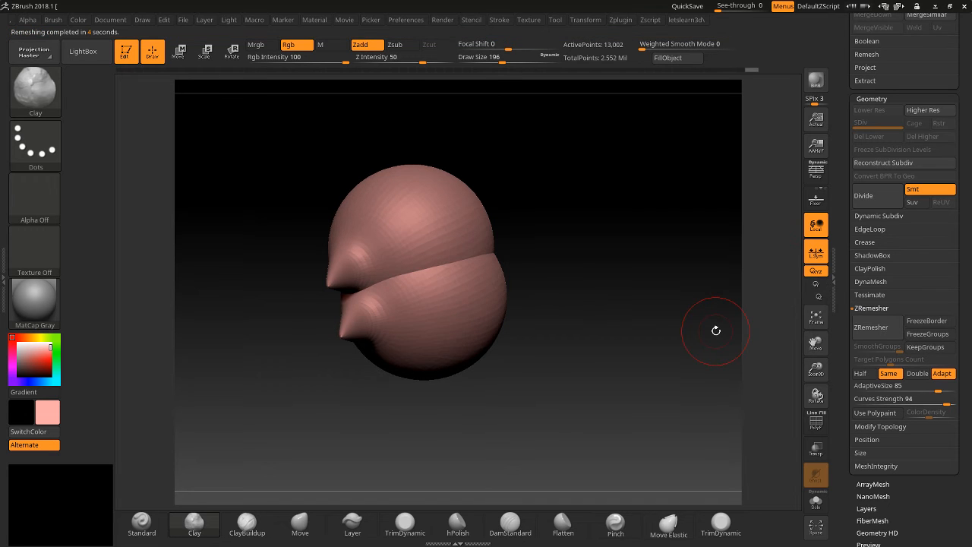
click(816, 420)
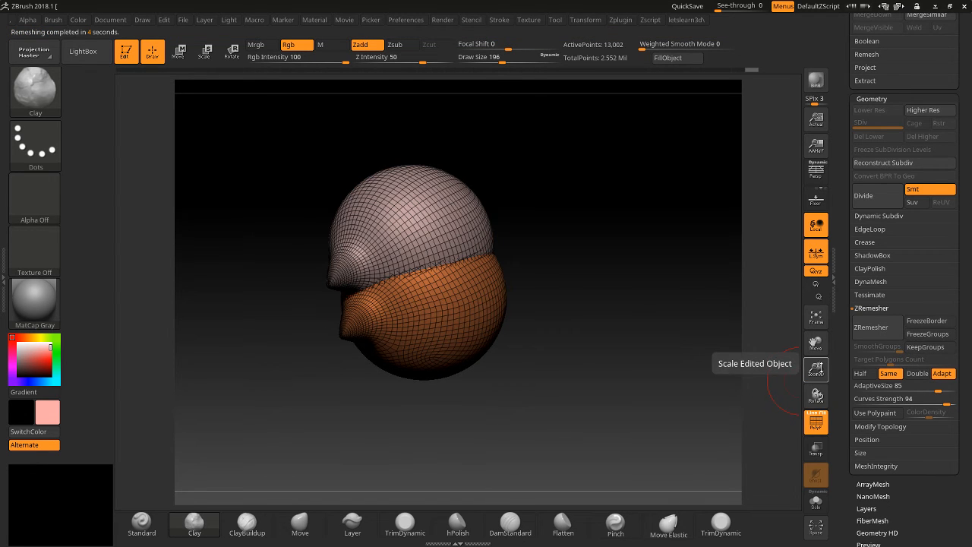
drag(815, 369, 655, 420)
drag(806, 522, 735, 445)
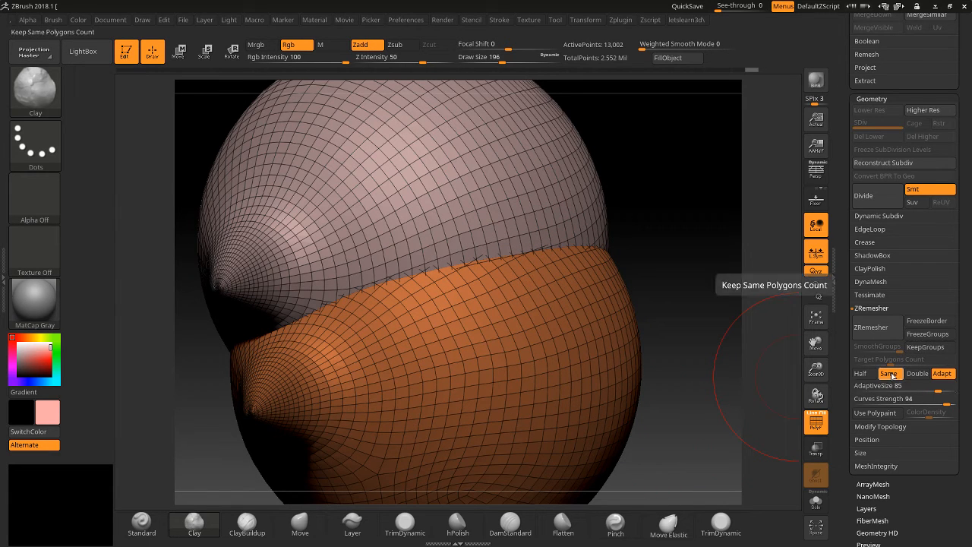
Hide the lower sphere's polygroup to examine the upper sphere alone, and restore the full model's visibility.
key(ctrl)
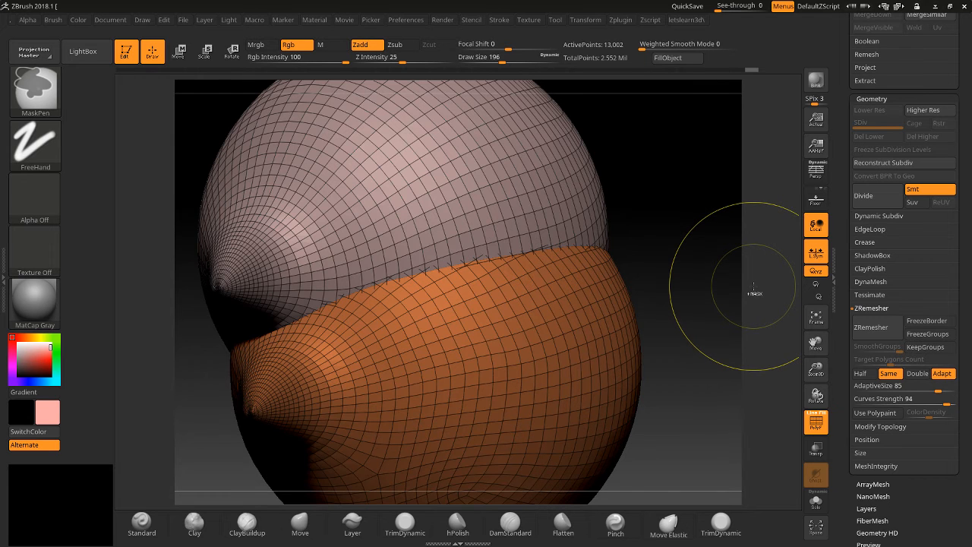
key(ctrl+z)
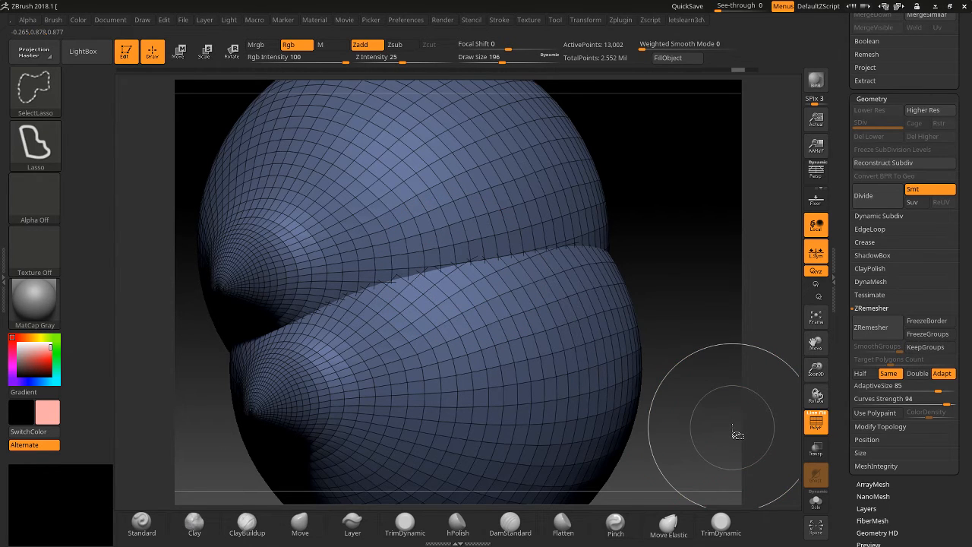
key(ctrl+shift+z)
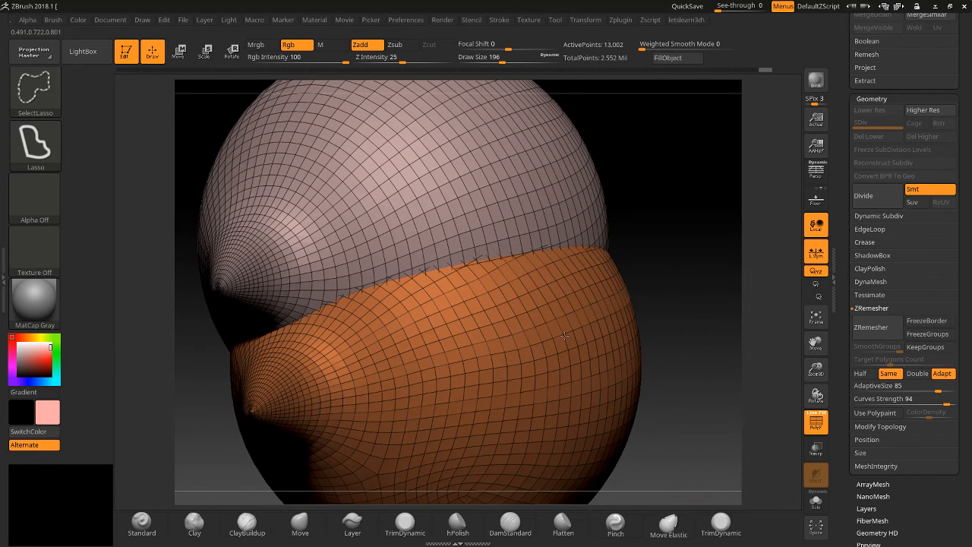
click(551, 351)
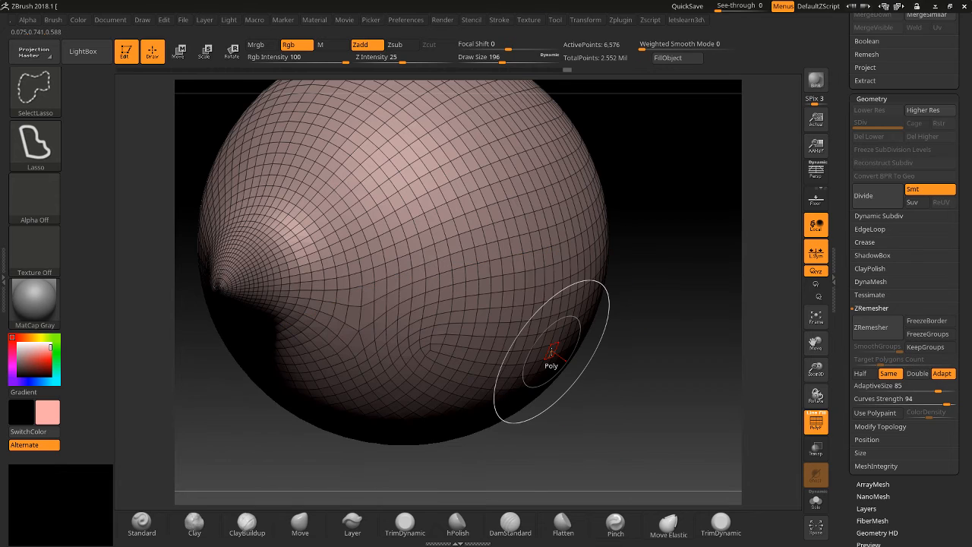
ctrl+shift+click(687, 334)
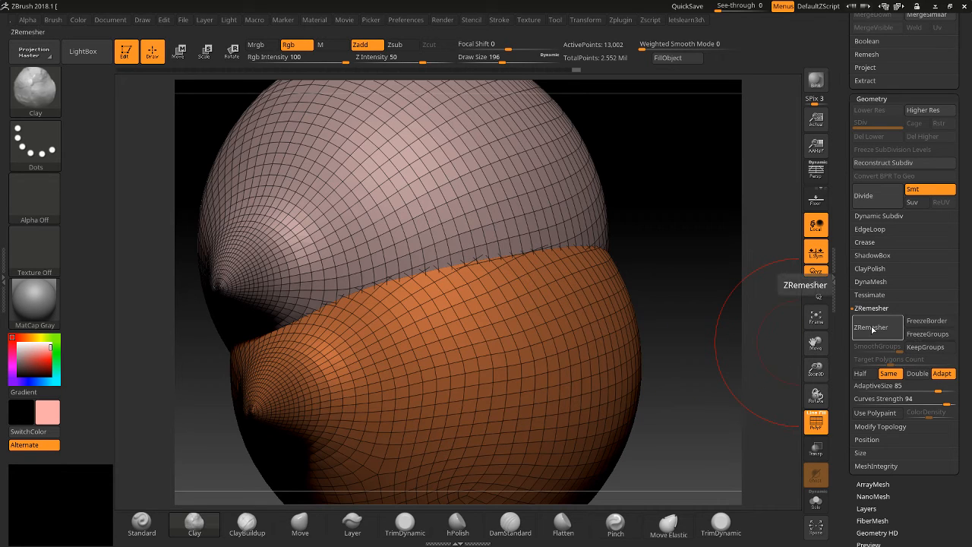
Update the two-sphere model with DynaMesh at resolution 128 to fuse the spheres, and turn DynaMesh mode off.
click(869, 281)
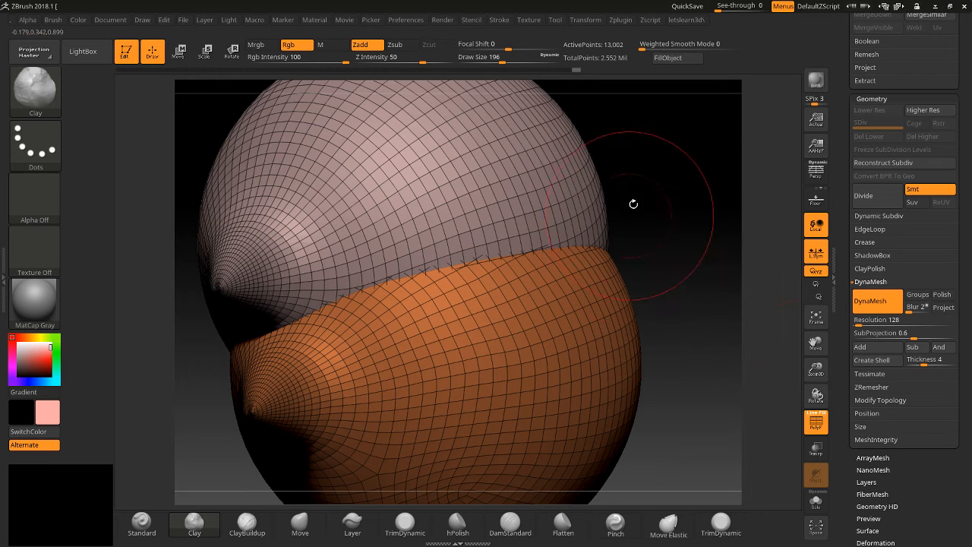
key(ctrl)
ctrl+drag(673, 157, 712, 299)
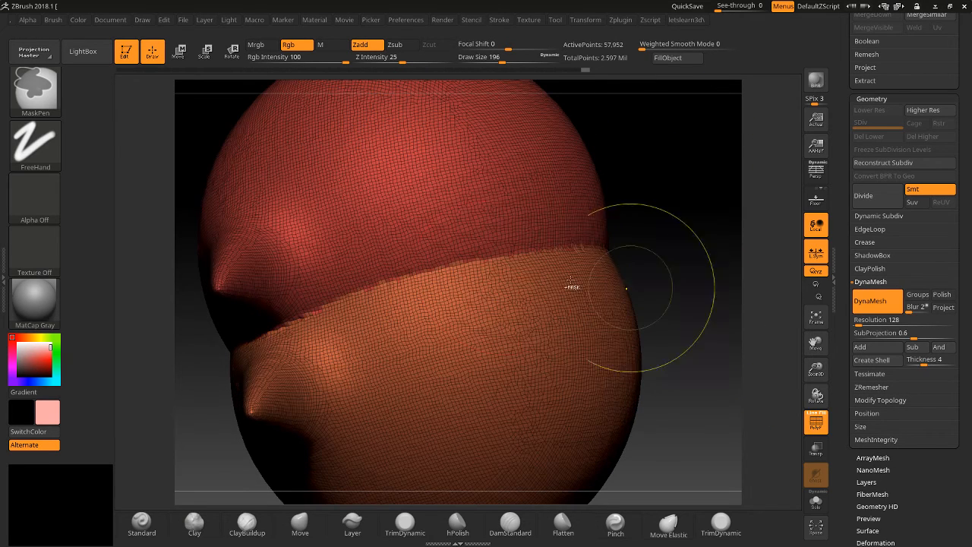
click(869, 301)
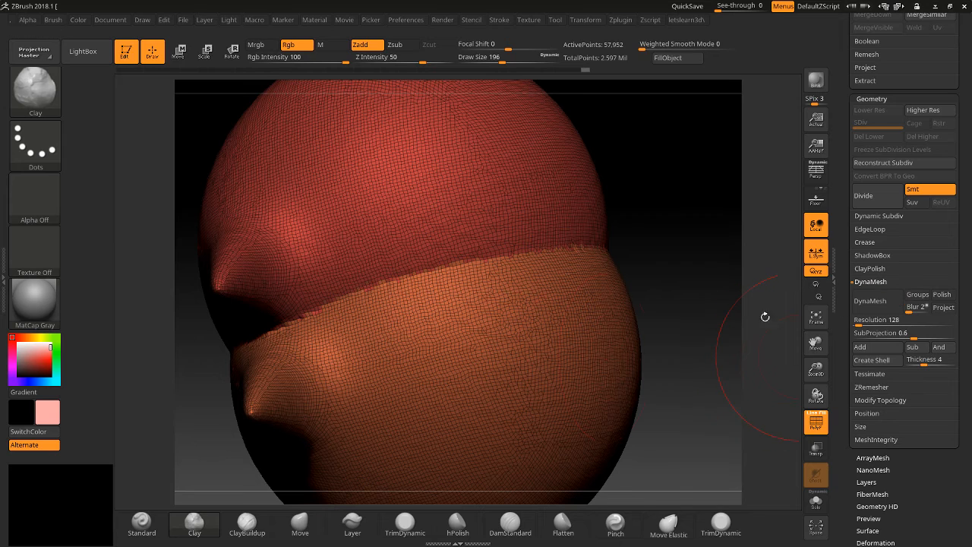
click(815, 429)
click(815, 430)
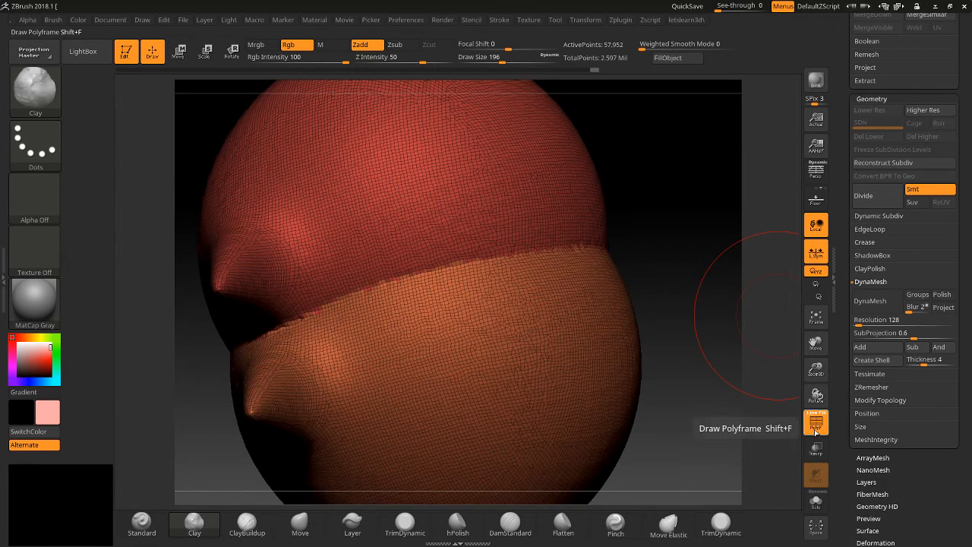
Run ZRemesher on the fused spheres with the Same polygon count option, and hide the polyframe.
click(871, 387)
click(871, 326)
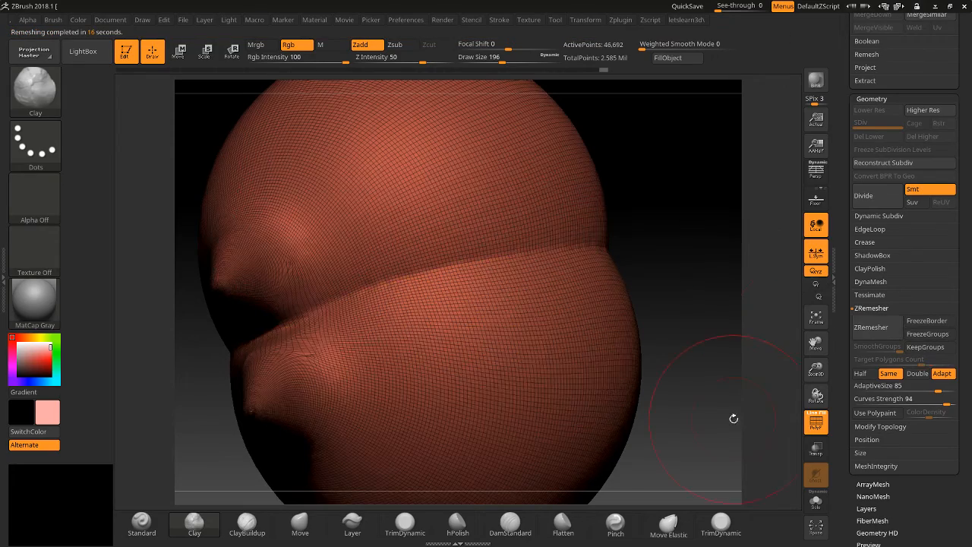
drag(735, 318, 816, 368)
click(809, 427)
drag(816, 342, 812, 345)
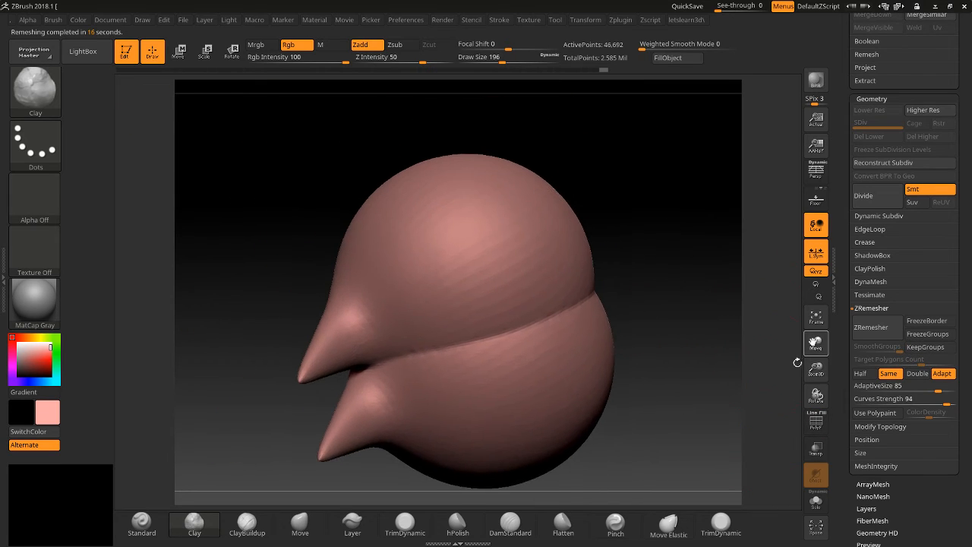
drag(754, 339, 728, 335)
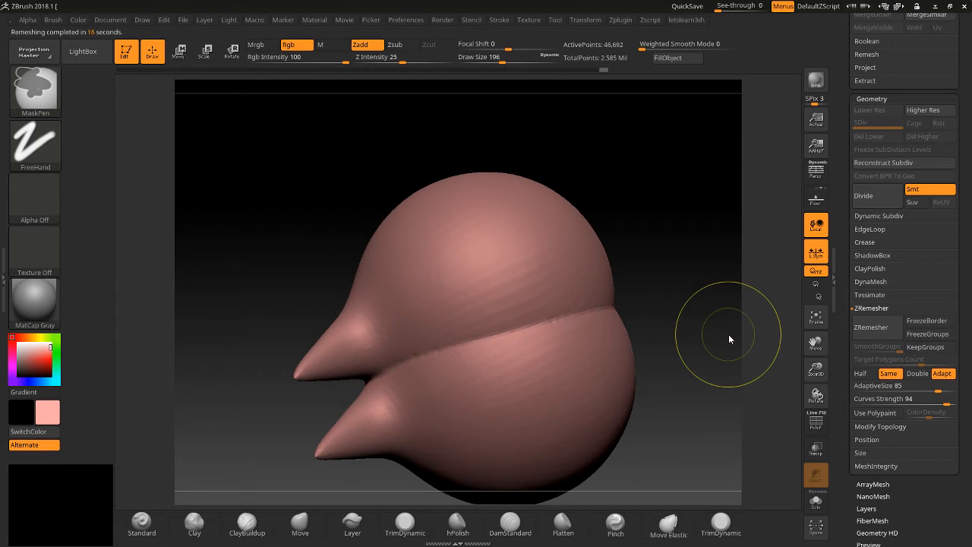
Subdivide the fused sphere mesh up to subdivision level 4.
key(ctrl+s)
click(911, 322)
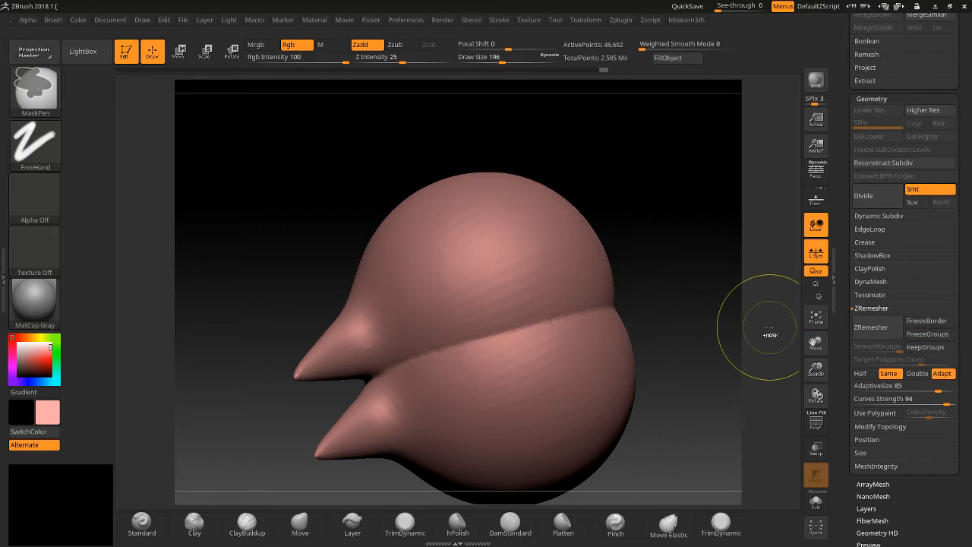
key(ctrl+d)
drag(703, 335, 690, 308)
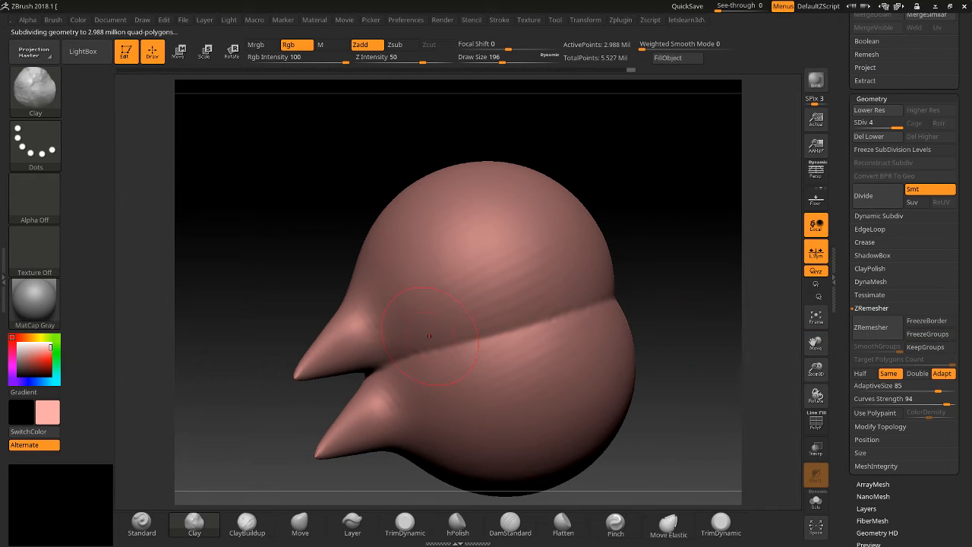
Try to smooth the seam between the two spheres at subdivision level 4.
mouse_move(486, 346)
mouse_down()
mouse_move(581, 304)
mouse_move(425, 357)
mouse_move(545, 309)
mouse_move(579, 274)
mouse_move(601, 334)
mouse_up()
drag(700, 271, 669, 282)
key(ctrl+z)
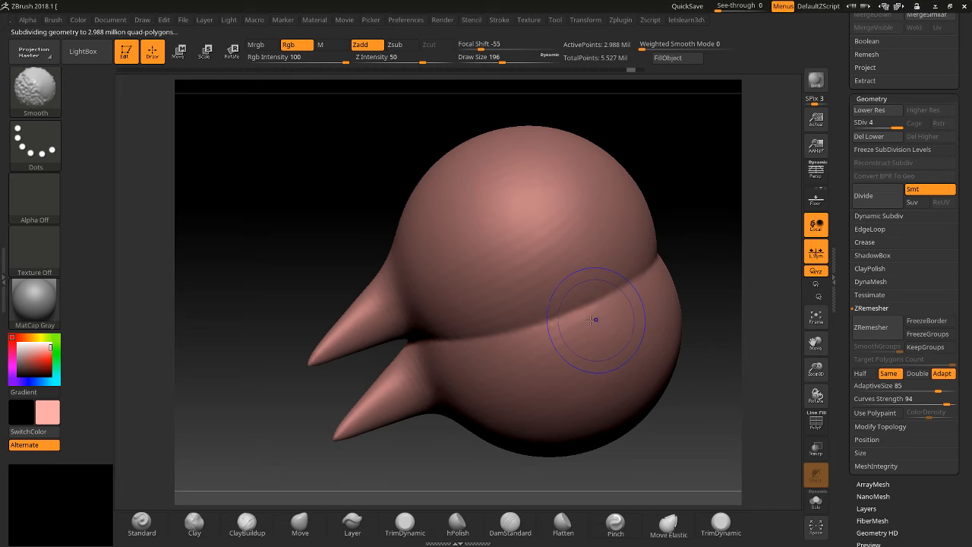
Lower the mesh to subdivision level 1 and smooth the seam between the two spheres on all sides.
key(shift+d)
key(shift+d)
key(shift+d)
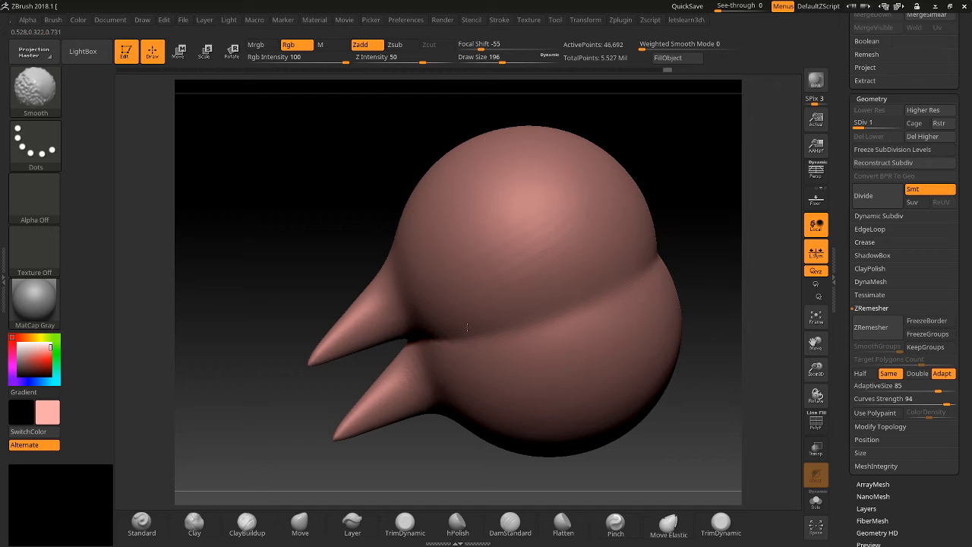
drag(714, 322, 655, 271)
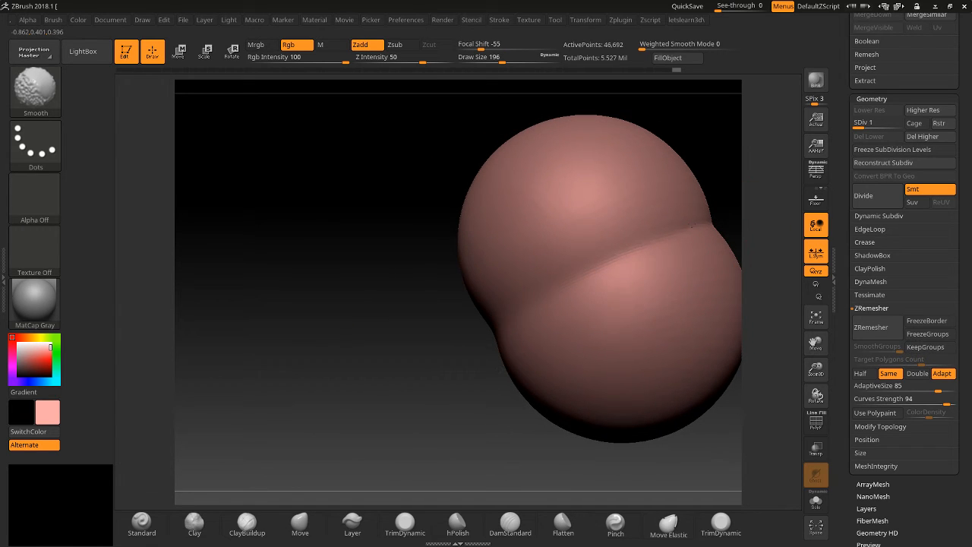
shift+drag(463, 356, 423, 329)
drag(305, 251, 321, 267)
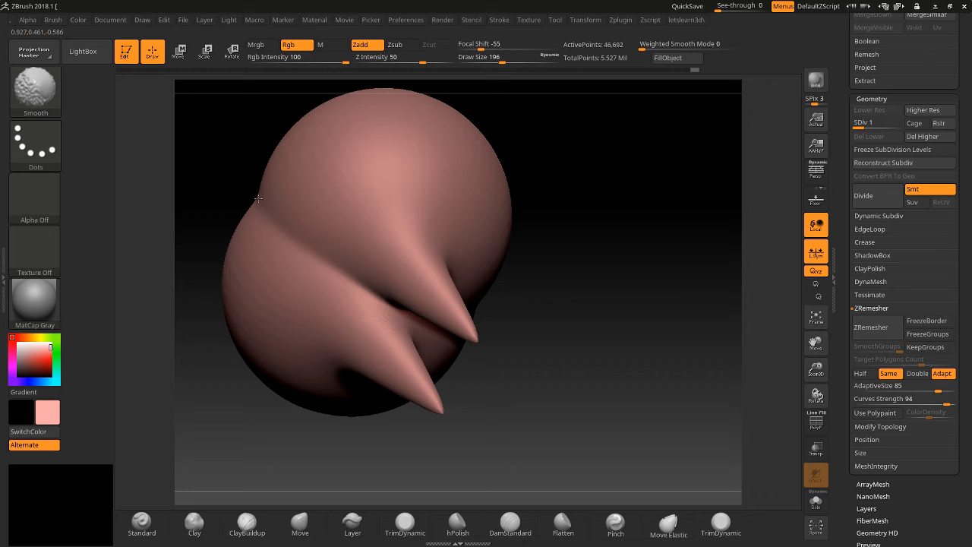
shift+drag(623, 360, 599, 329)
drag(814, 367, 733, 219)
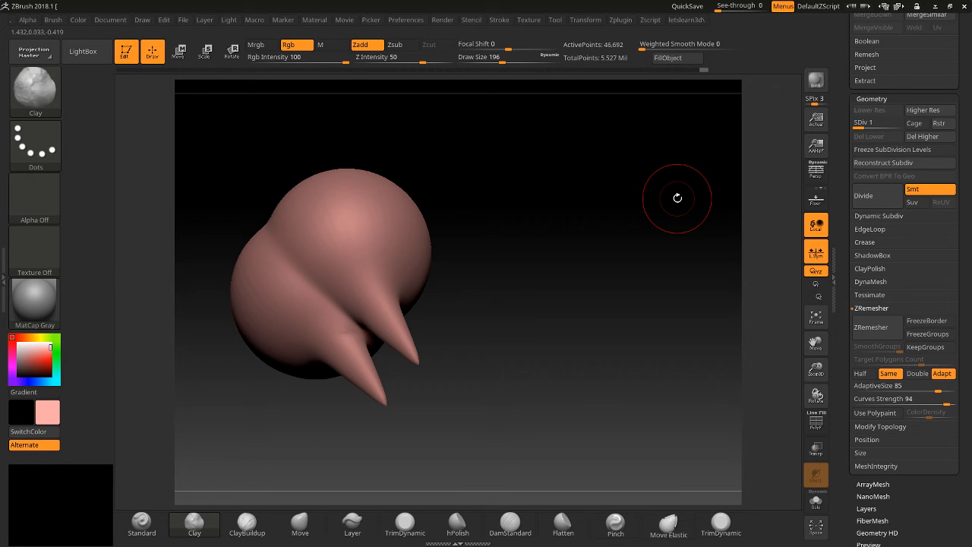
drag(475, 360, 744, 224)
Expand the Modify Topology settings and append a Ring3D mesh as a new subtool.
drag(841, 86, 831, 307)
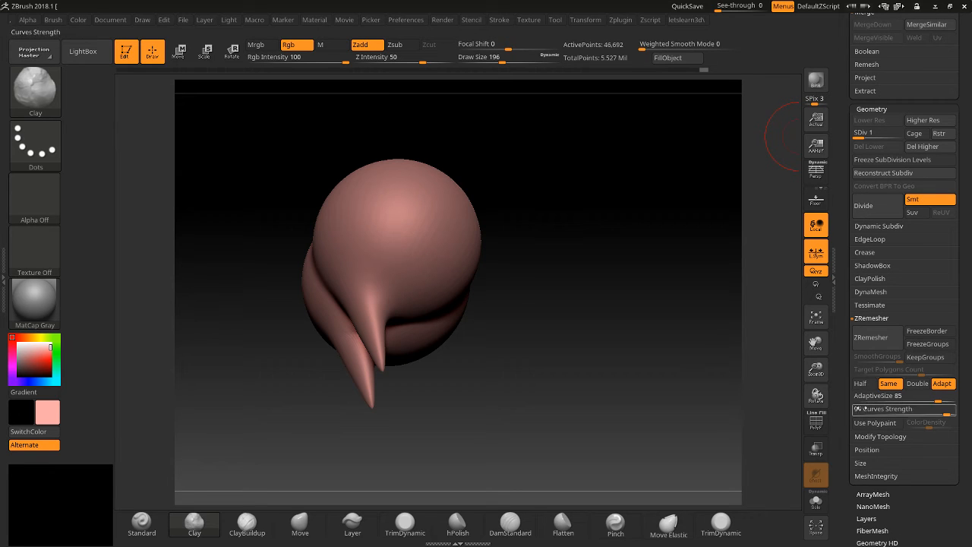
click(856, 437)
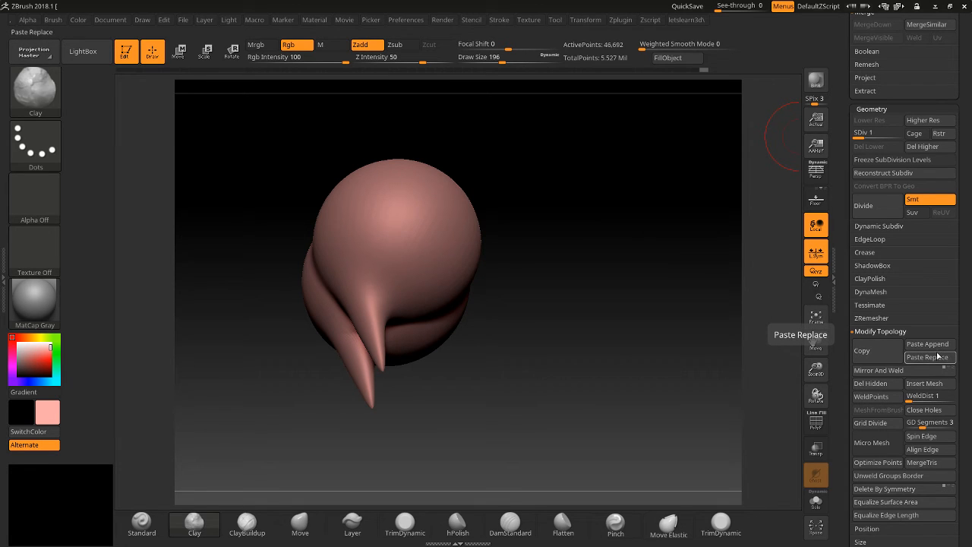
drag(843, 230, 845, 340)
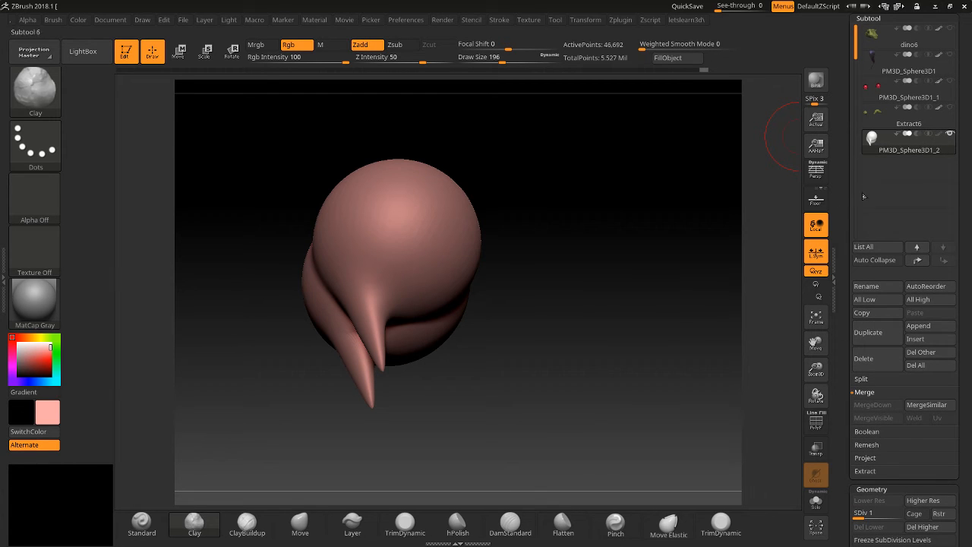
click(929, 327)
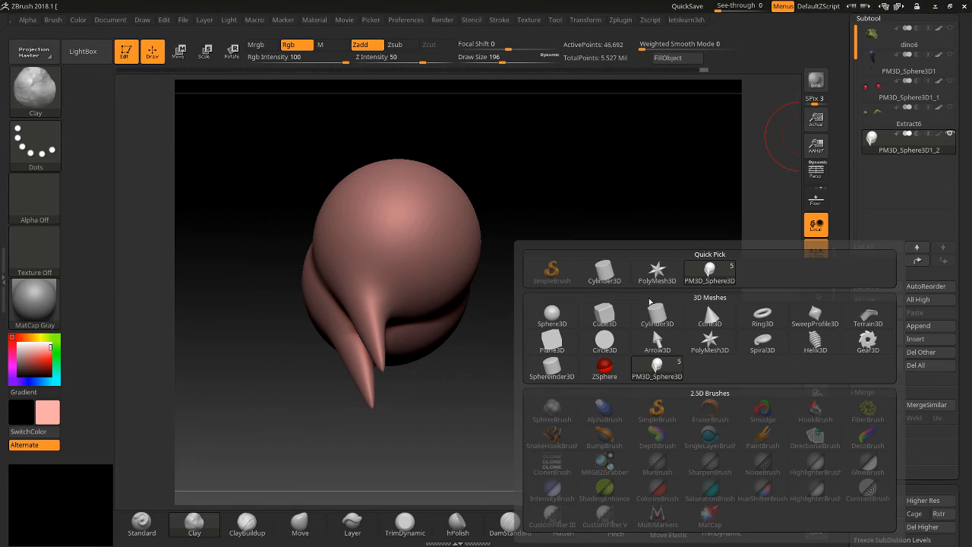
click(763, 312)
Copy the PM3D_Ring3D1 mesh and replace the PM3D_Sphere3D1_2 subtool's geometry with it using Paste Replace.
click(886, 171)
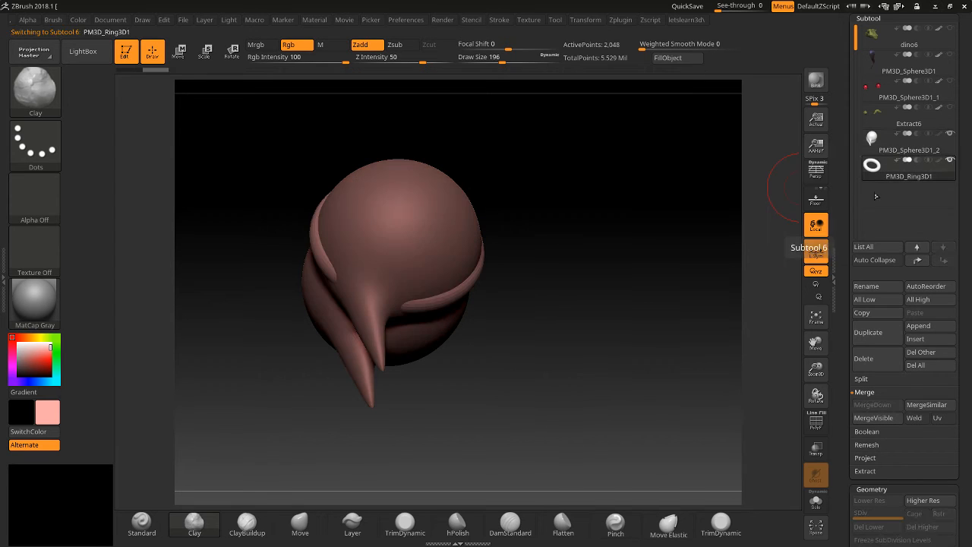
click(832, 345)
drag(832, 345, 832, 320)
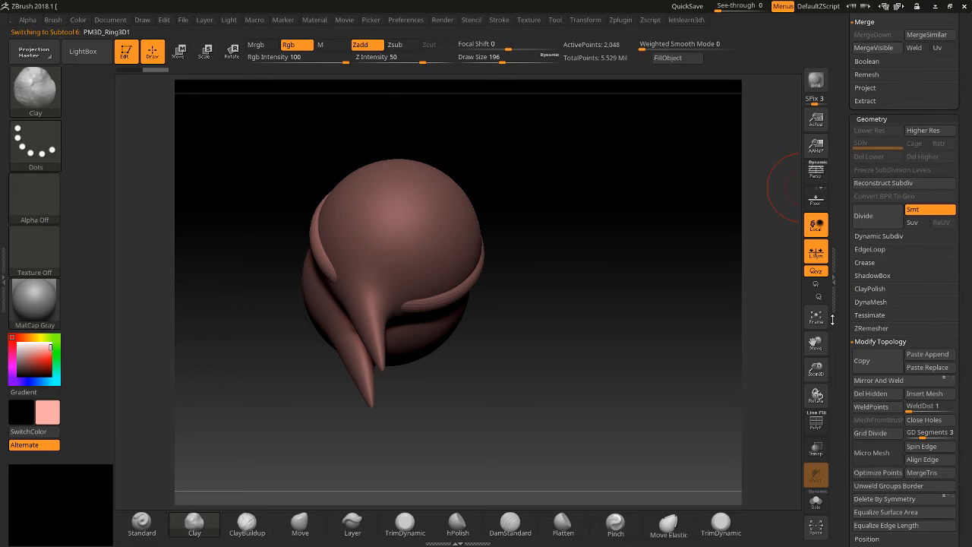
click(879, 366)
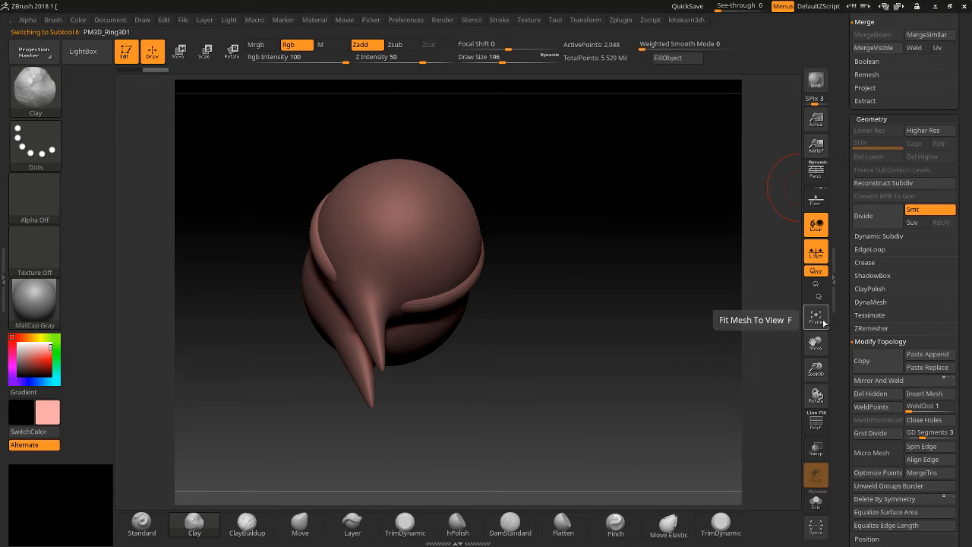
drag(851, 262, 843, 407)
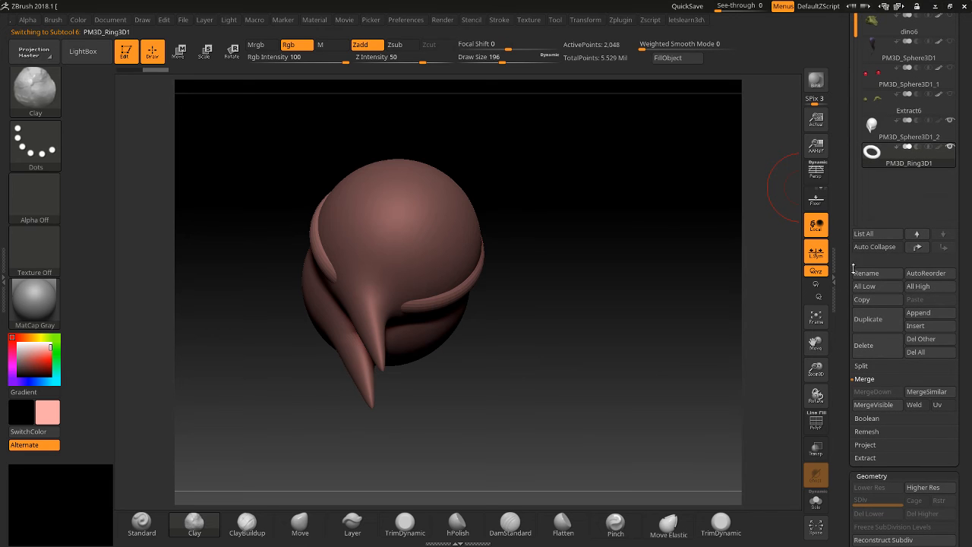
click(871, 132)
drag(849, 370, 843, 256)
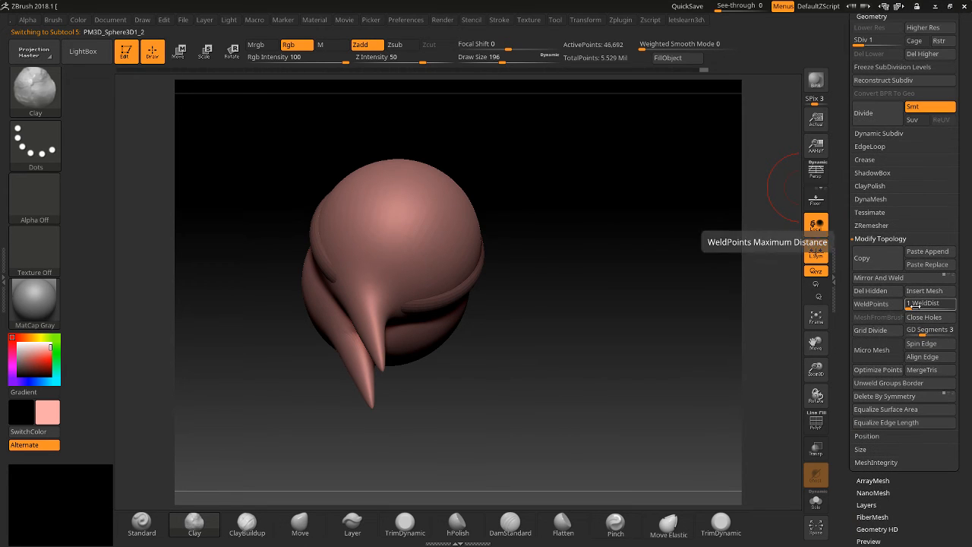
click(924, 279)
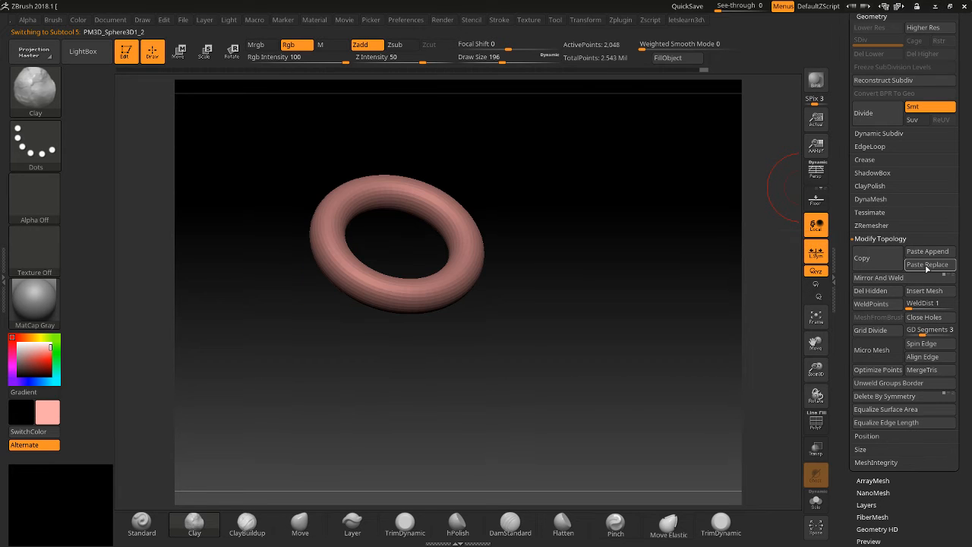
Delete the original PM3D_Ring3D1 subtool.
drag(850, 149, 846, 247)
drag(845, 203, 841, 295)
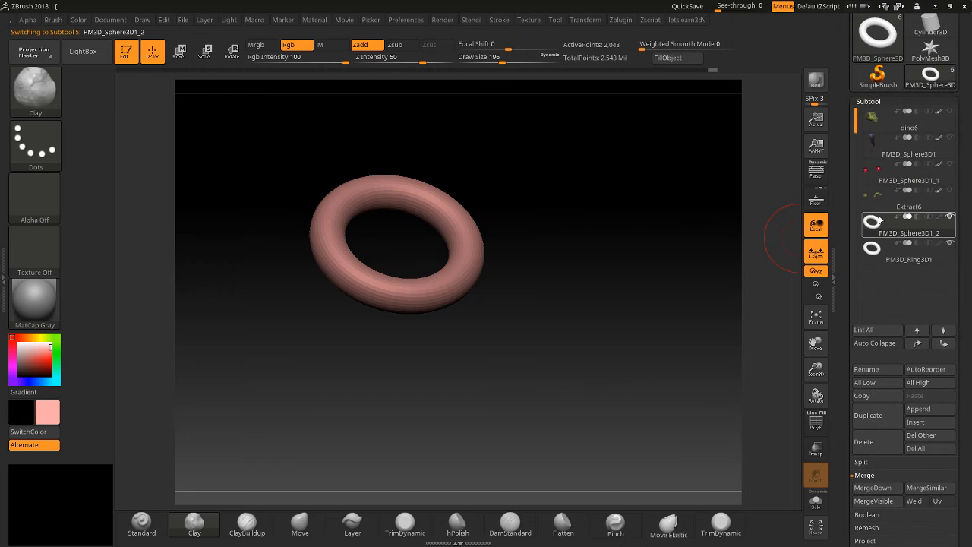
mouse_move(877, 257)
click(873, 249)
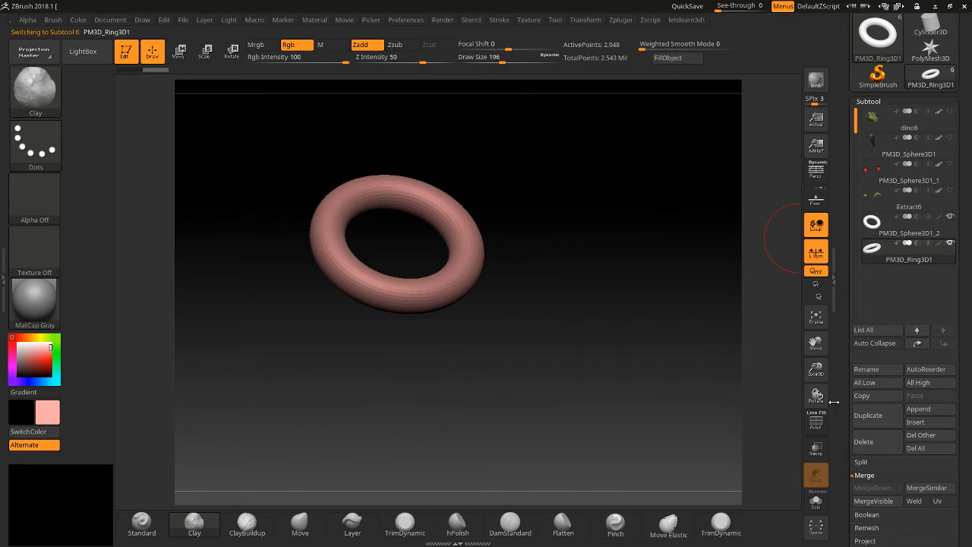
click(863, 441)
click(778, 467)
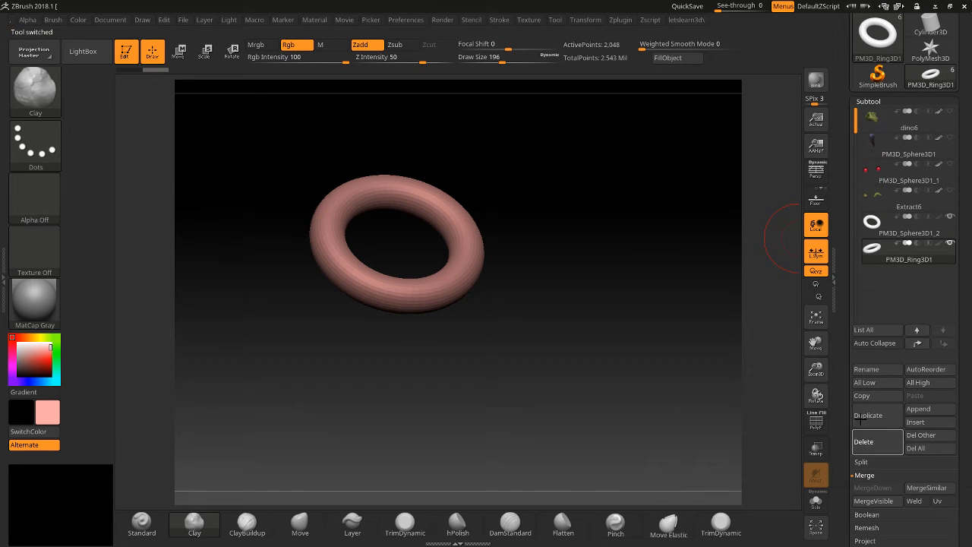
Duplicate the dino6 subtool.
drag(846, 414, 845, 285)
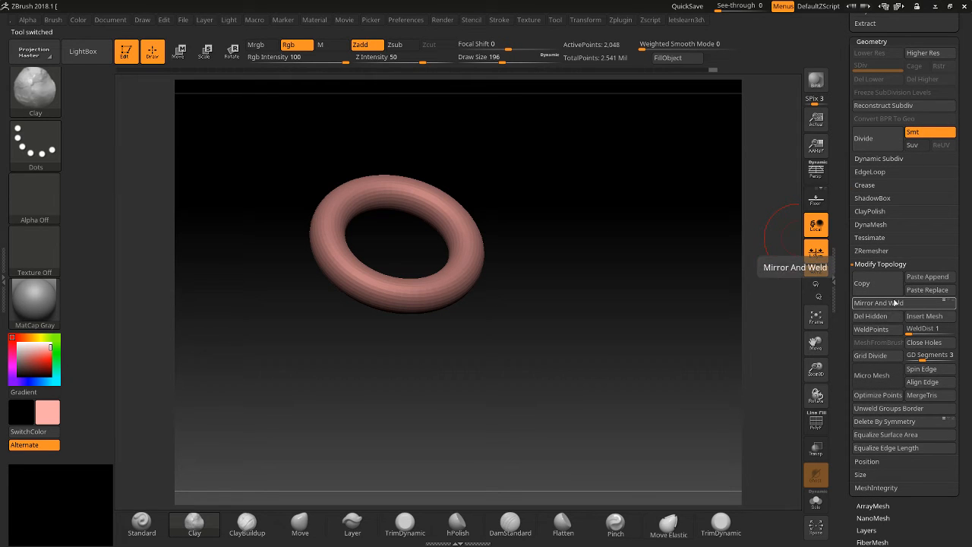
drag(816, 370, 817, 389)
drag(815, 341, 797, 384)
shift+drag(689, 343, 783, 360)
drag(841, 215, 833, 323)
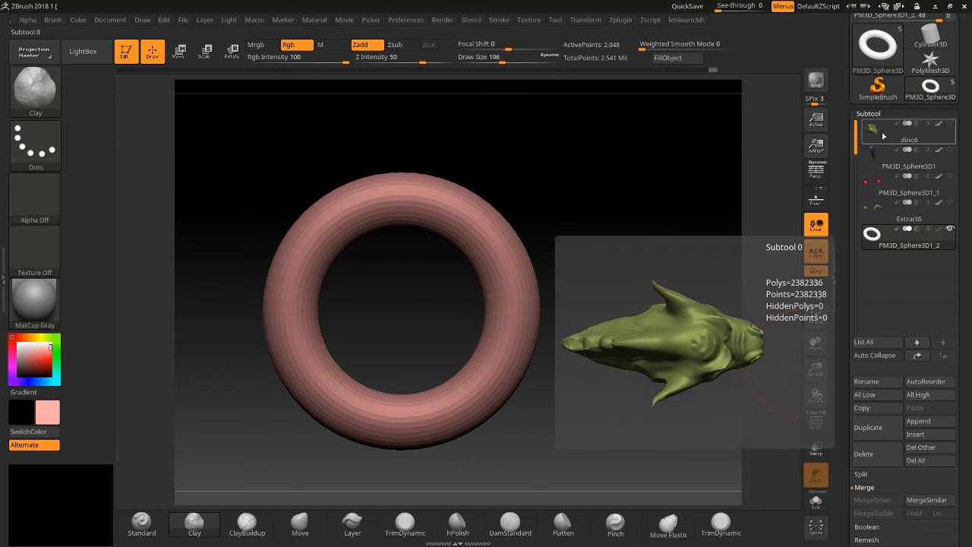
click(881, 133)
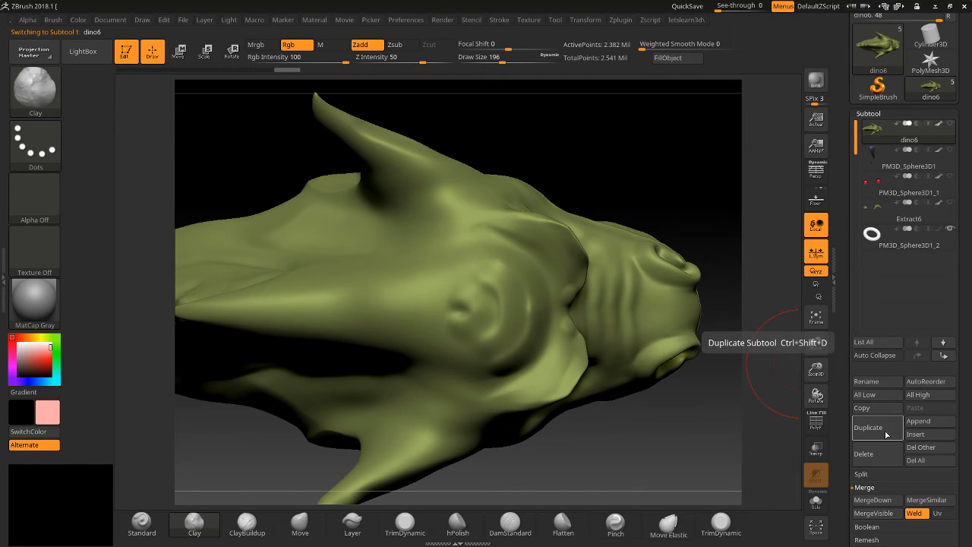
click(886, 434)
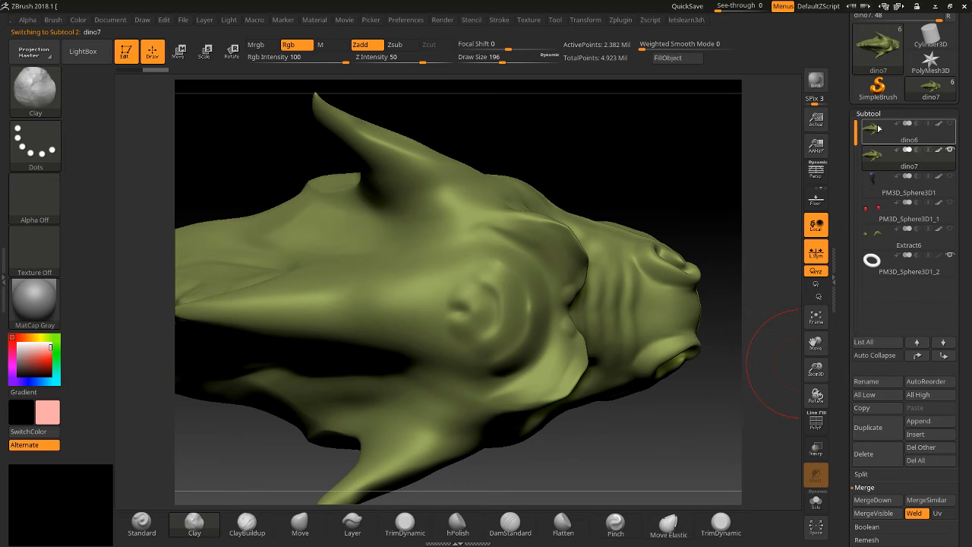
Try a Clay stroke on the dino7 head, undo it, and turn off Rgb colouring for the brush.
drag(681, 232, 734, 299)
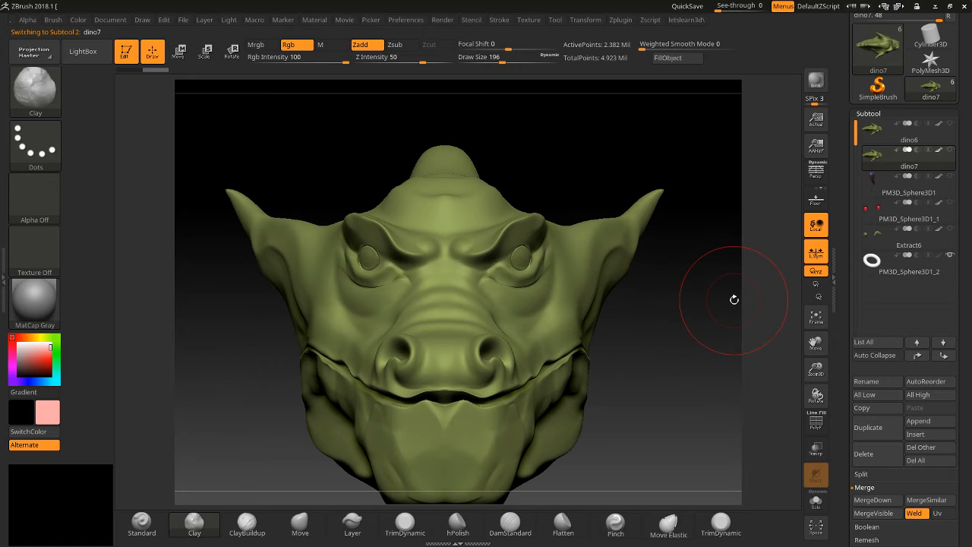
click(873, 164)
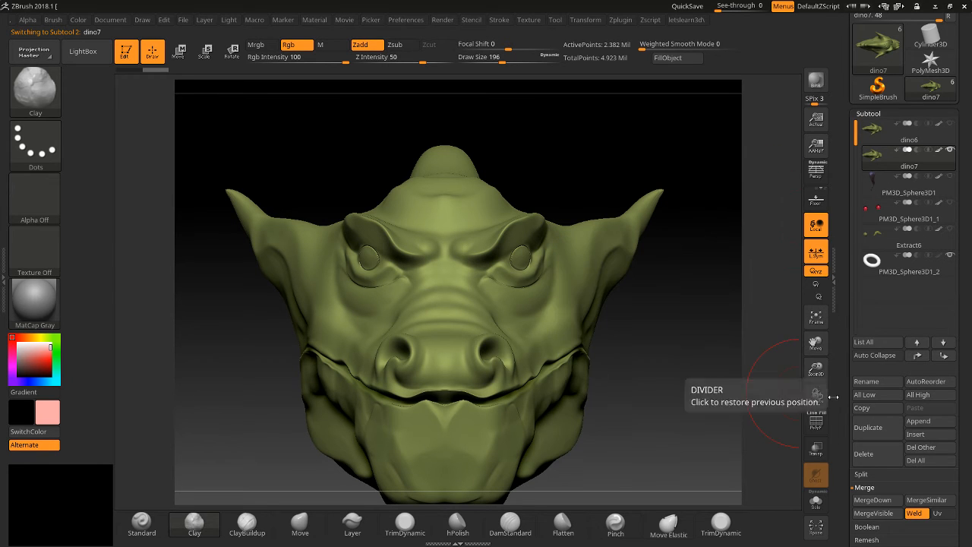
drag(813, 367, 814, 346)
drag(814, 346, 833, 304)
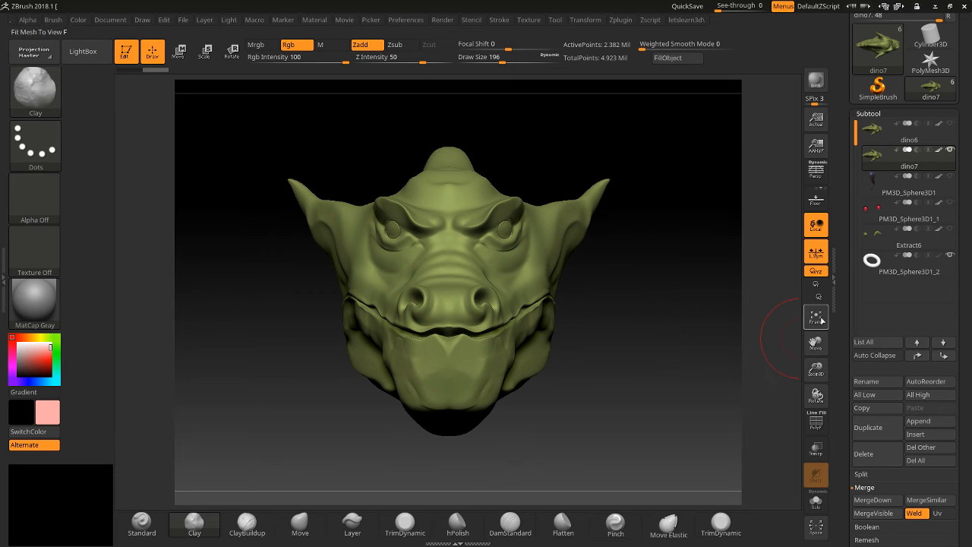
drag(845, 332, 841, 303)
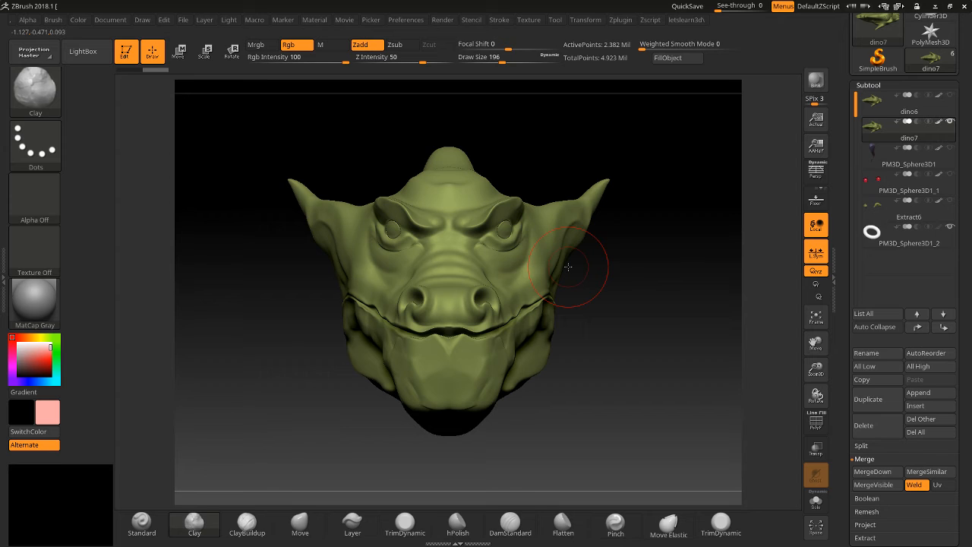
drag(411, 257, 388, 250)
key(ctrl+z)
click(296, 44)
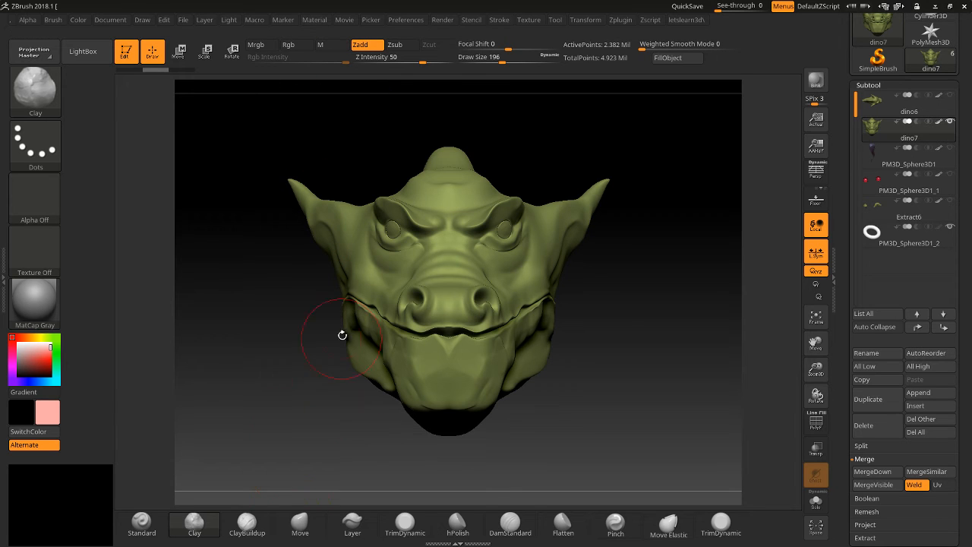
Sculpt uneven Clay strokes on one side of the dino7 head, around the cheek, jaw, snout and brow.
mouse_move(382, 270)
mouse_down()
mouse_move(400, 251)
mouse_move(367, 289)
mouse_up()
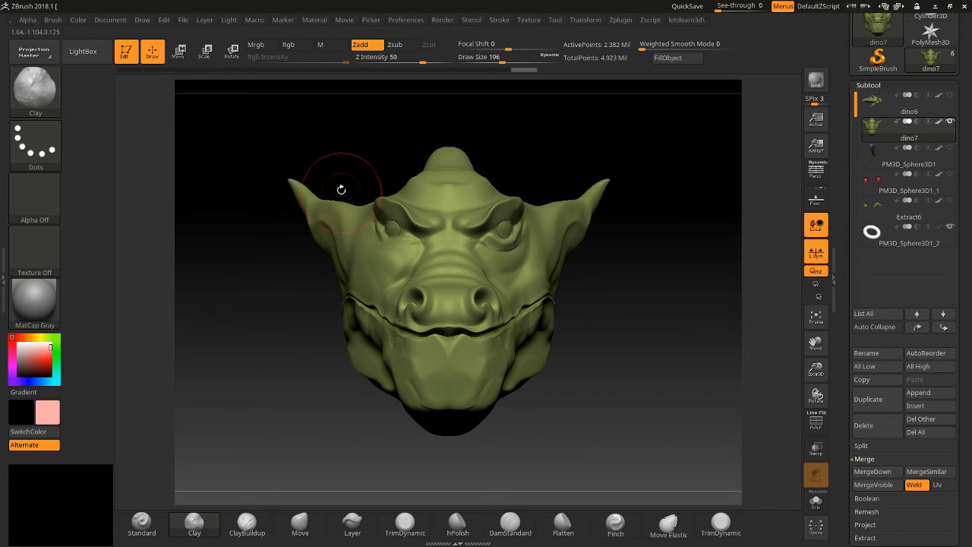
drag(512, 249, 506, 262)
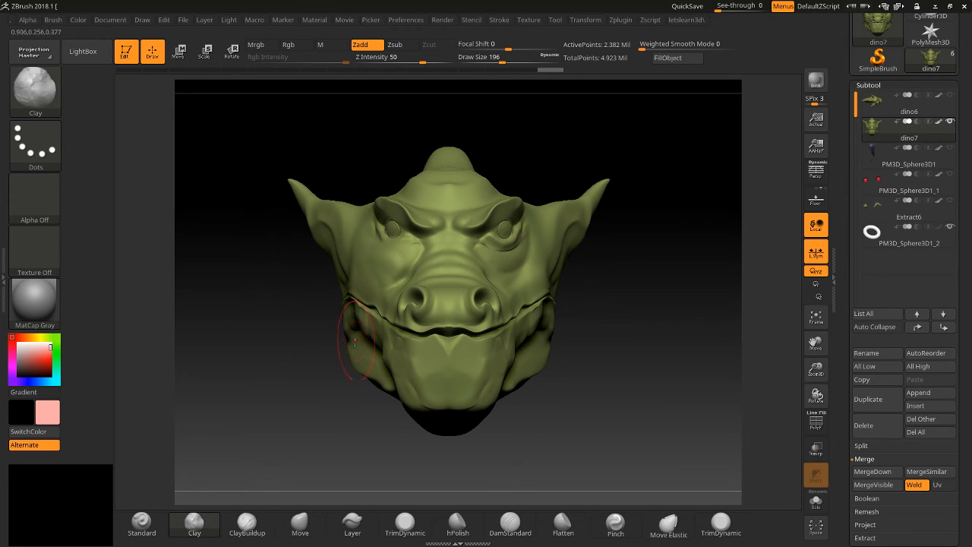
mouse_move(371, 351)
mouse_down()
mouse_move(382, 370)
mouse_move(374, 369)
mouse_up()
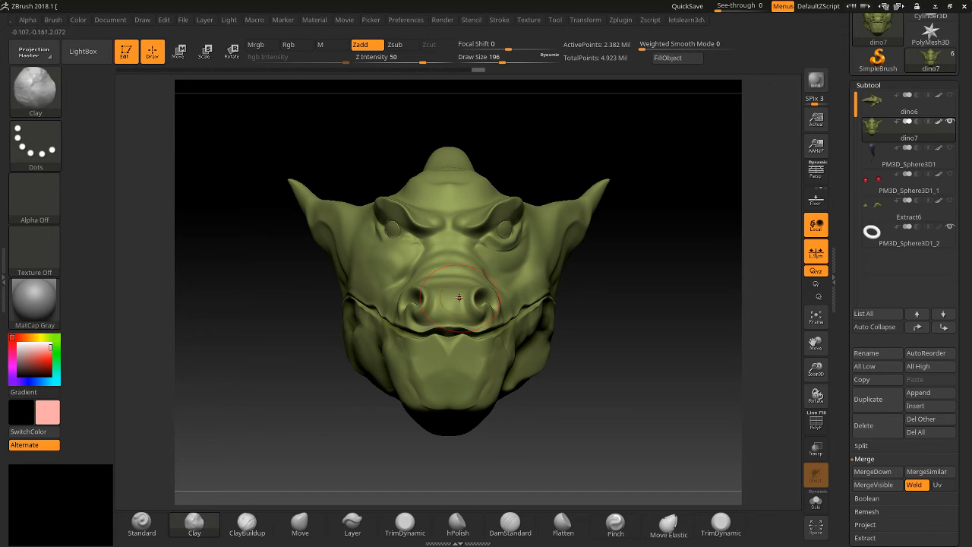
mouse_move(416, 286)
mouse_down()
mouse_move(456, 267)
mouse_move(396, 283)
mouse_move(388, 273)
mouse_up()
drag(407, 199, 429, 198)
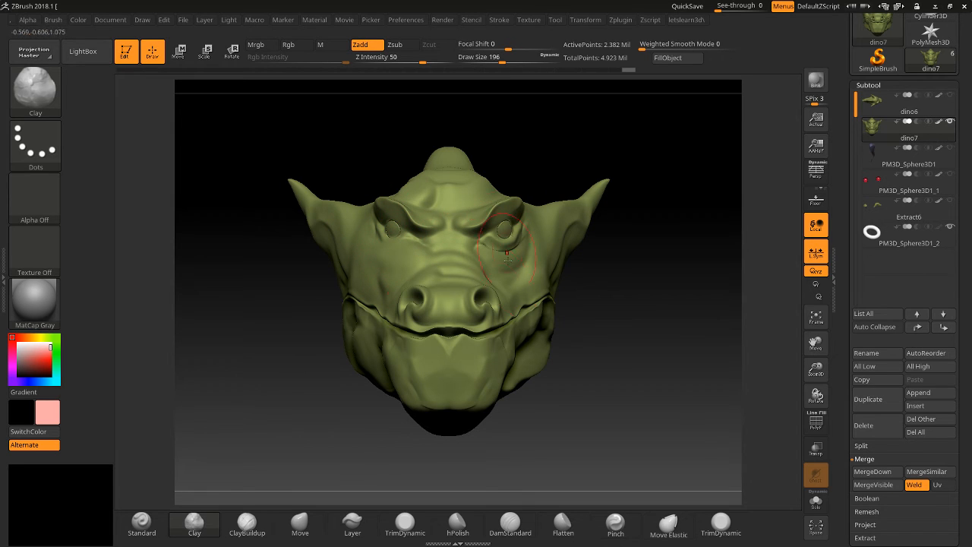
mouse_move(384, 262)
mouse_down()
mouse_move(362, 292)
mouse_move(383, 258)
mouse_up()
mouse_move(357, 289)
mouse_down()
mouse_move(379, 251)
mouse_move(362, 269)
mouse_move(340, 241)
mouse_up()
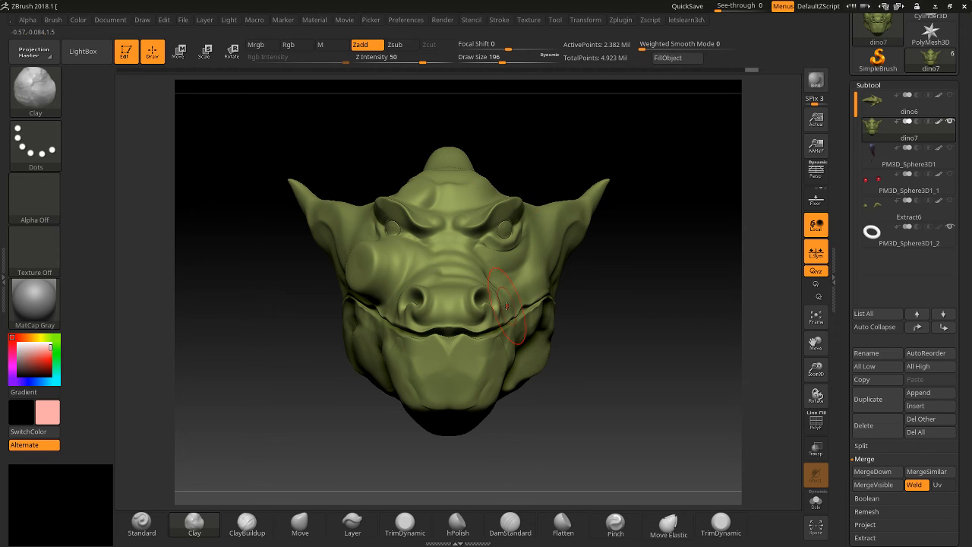
Try Mirror And Weld on the dino7 head, and delete its lower subdivision levels.
drag(842, 274, 850, 177)
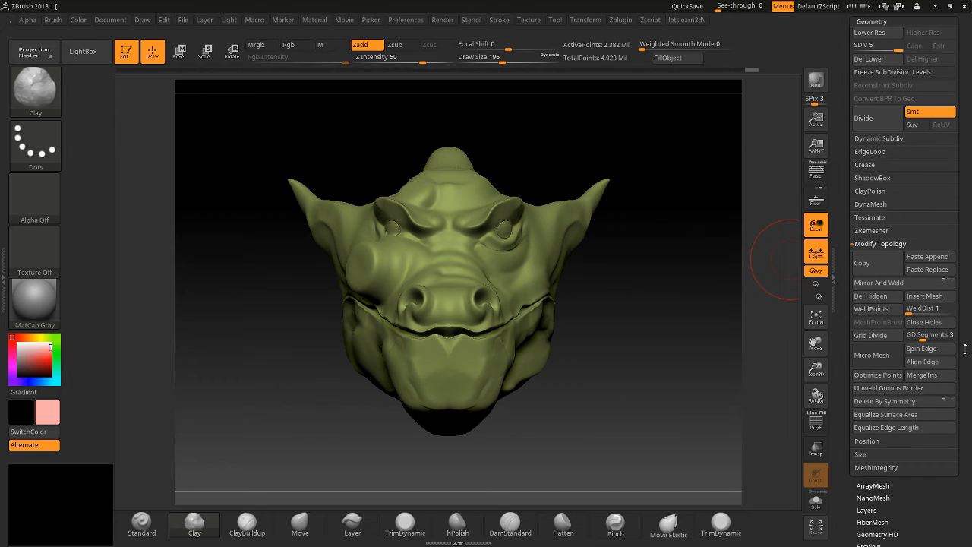
click(899, 283)
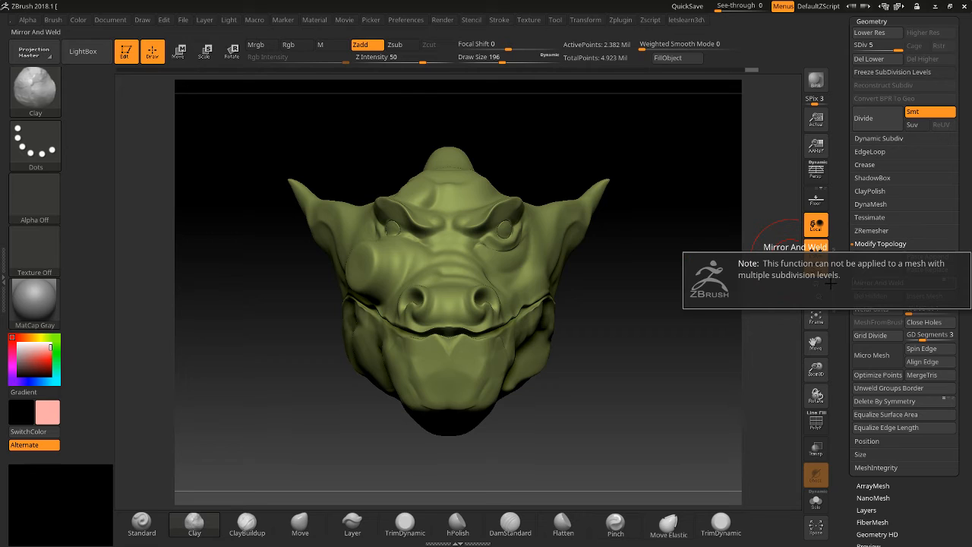
click(881, 59)
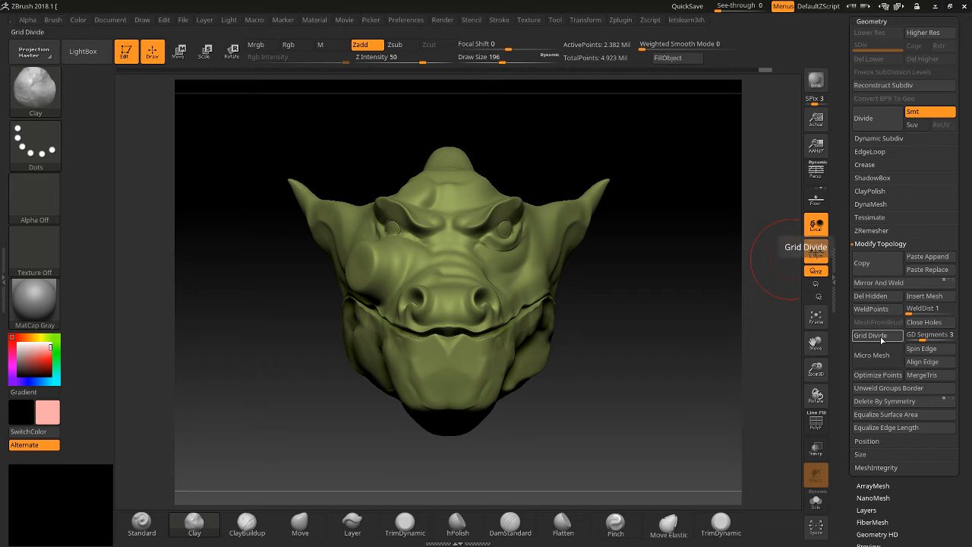
Try Mirror And Weld on the dino7 head across the X axis and undo it.
click(871, 284)
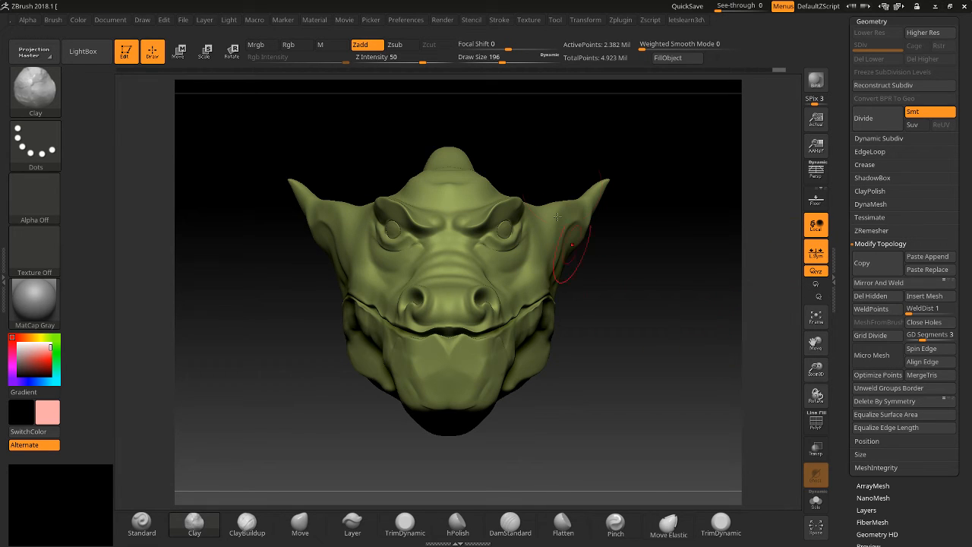
key(ctrl)
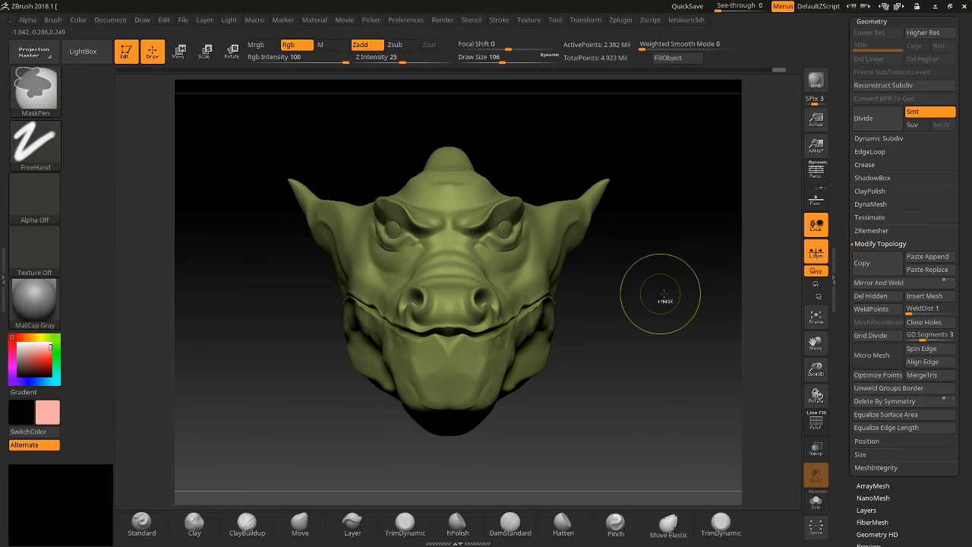
key(ctrl+z)
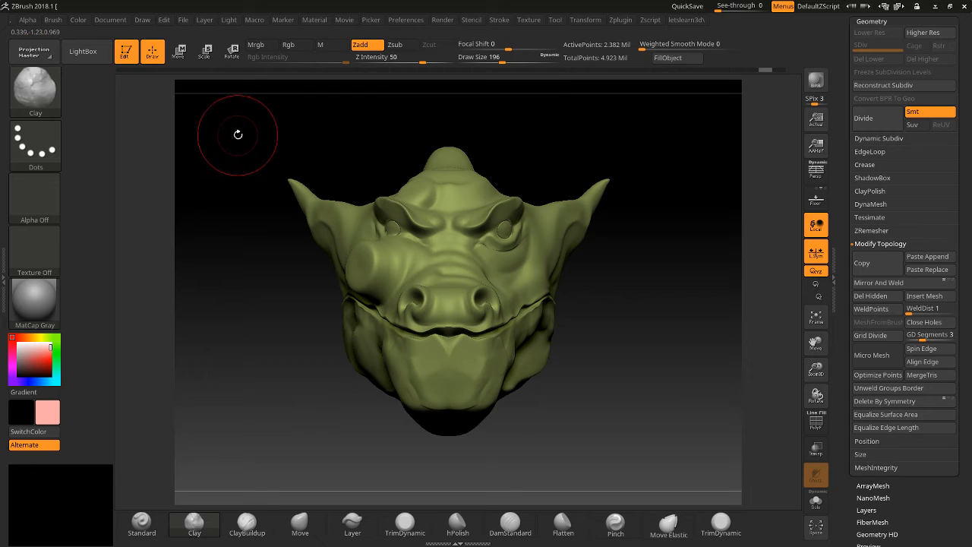
Mask one half of the head and then the opposite half to illustrate the mirroring sides, clearing each mask.
mouse_move(237, 95)
ctrl+mouse_down()
mouse_move(298, 257)
mouse_move(453, 507)
ctrl+mouse_up()
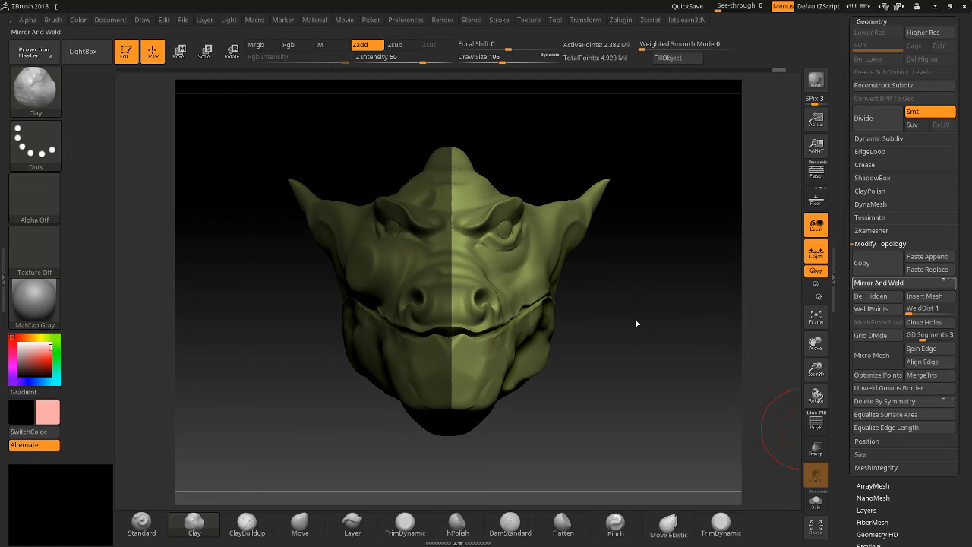
key(ctrl+z)
ctrl+drag(665, 308, 673, 340)
mouse_move(674, 117)
ctrl+mouse_down()
mouse_move(510, 300)
mouse_move(445, 492)
ctrl+mouse_up()
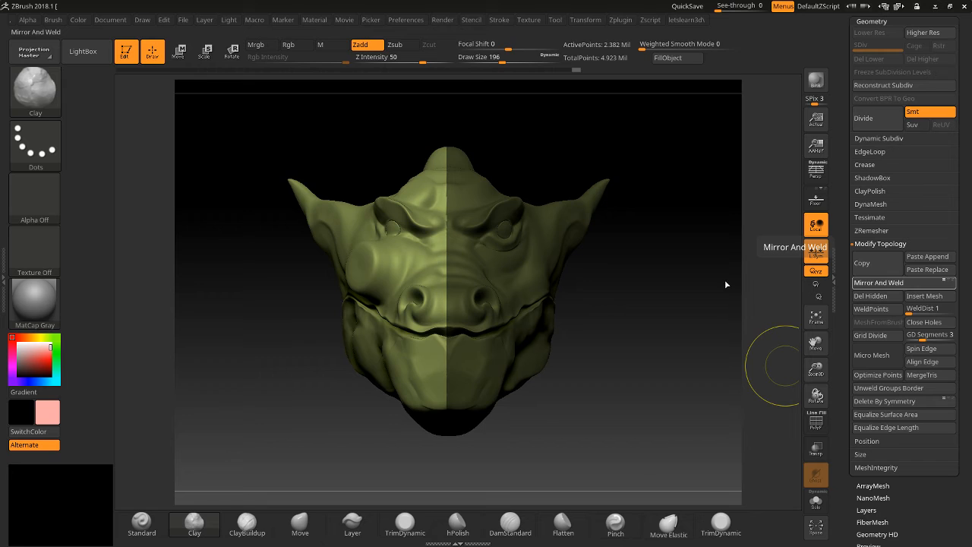
key(ctrl+z)
ctrl+click(693, 301)
ctrl+click(688, 344)
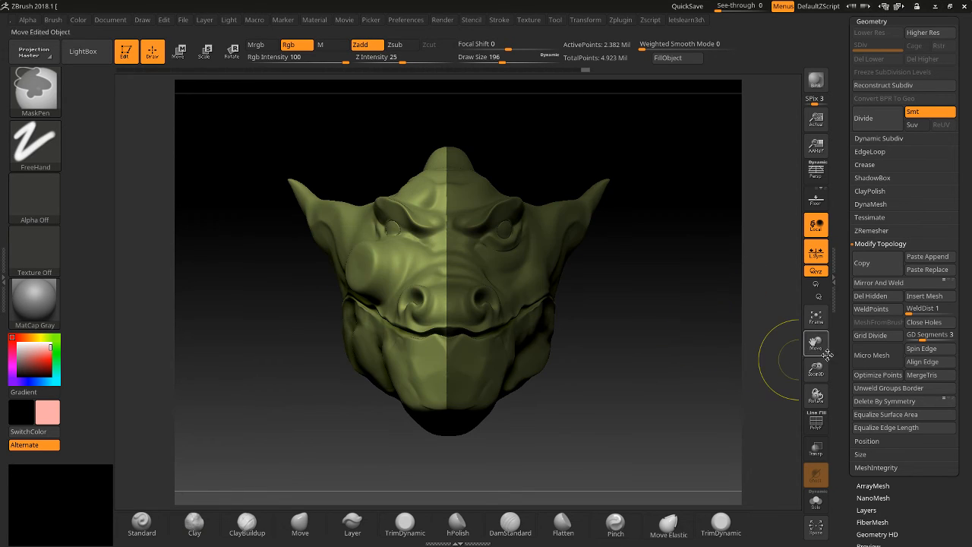
ctrl+drag(732, 320, 706, 341)
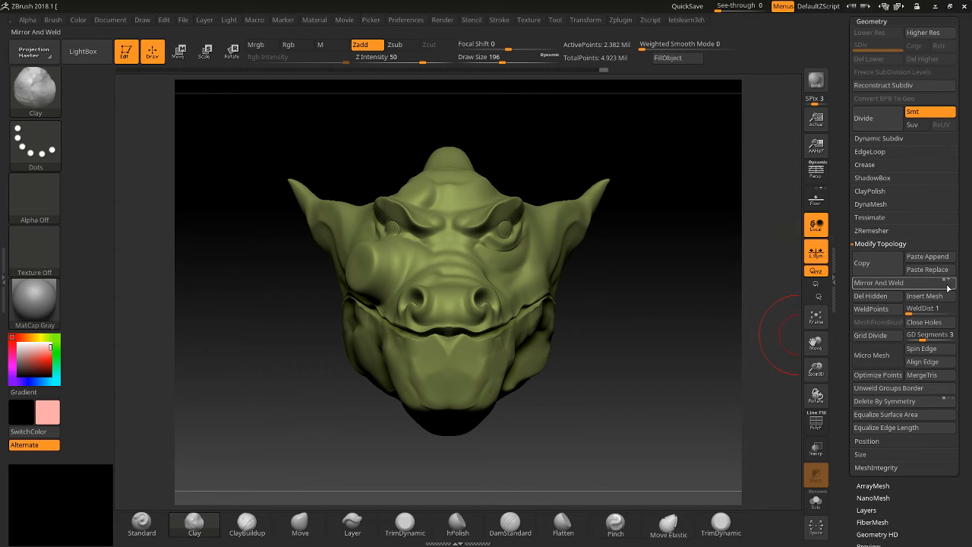
Try Mirror And Weld on the head across the Y axis and undo it.
click(889, 284)
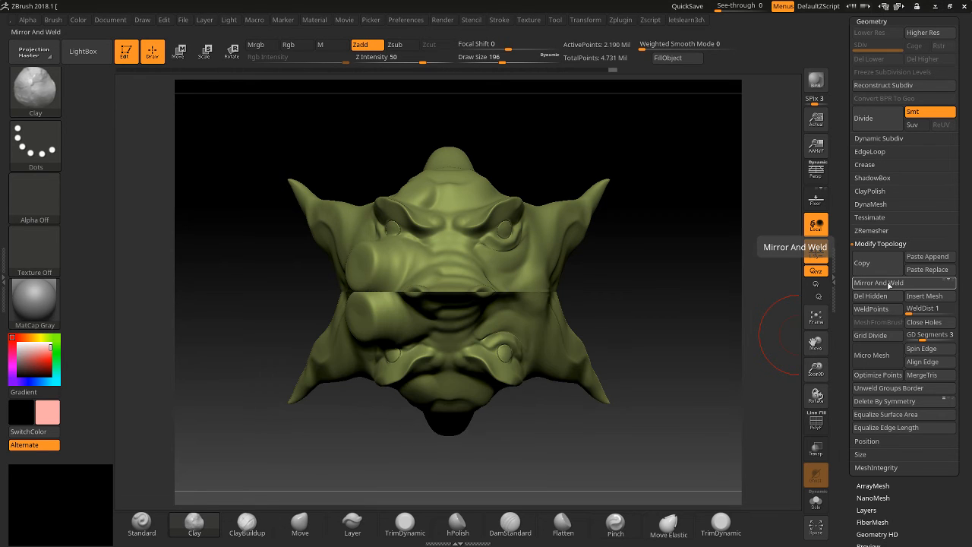
mouse_move(707, 322)
mouse_down()
mouse_move(629, 321)
mouse_move(750, 324)
mouse_move(672, 322)
mouse_move(719, 324)
mouse_up()
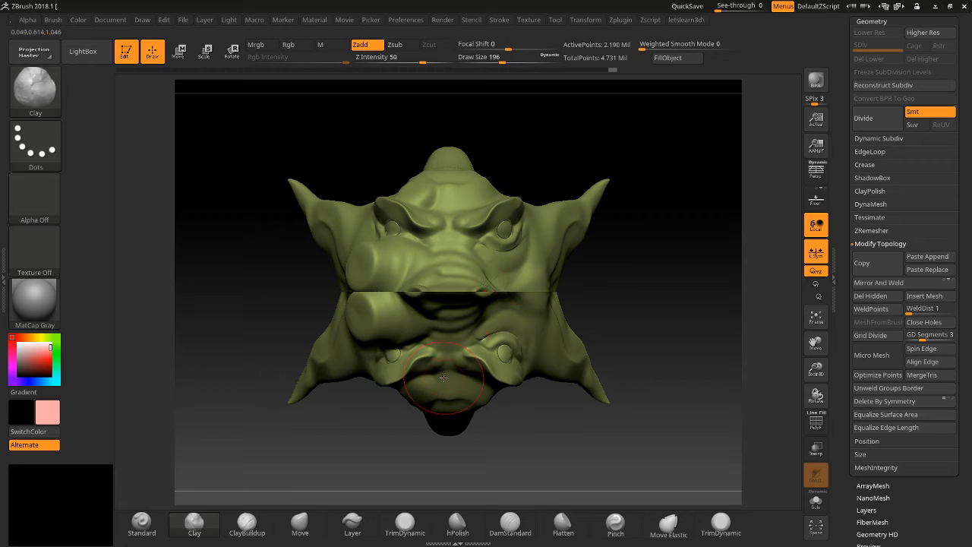
key(ctrl+z)
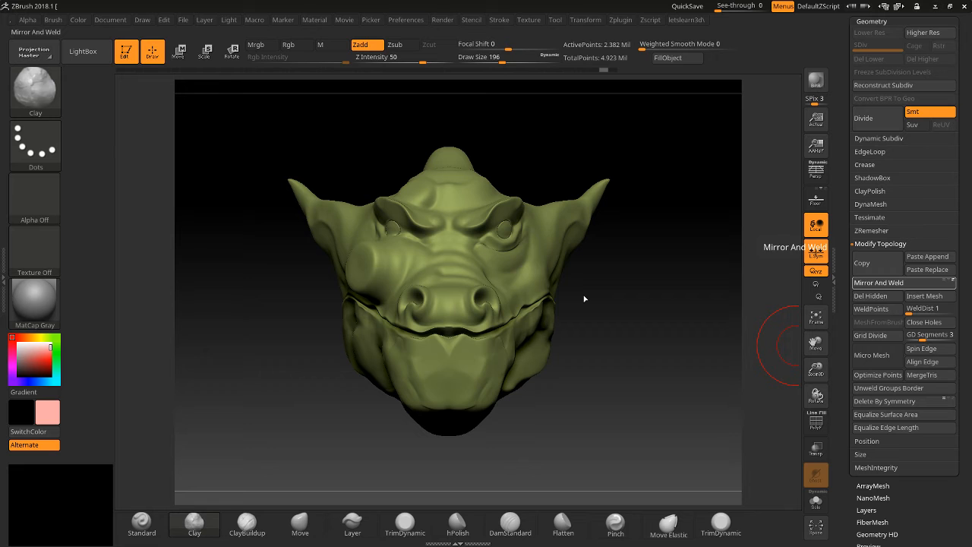
Try Mirror And Weld across the Z axis and turn on Solo to isolate the dino7 head.
mouse_move(689, 303)
mouse_down()
mouse_move(647, 315)
mouse_move(690, 312)
mouse_up()
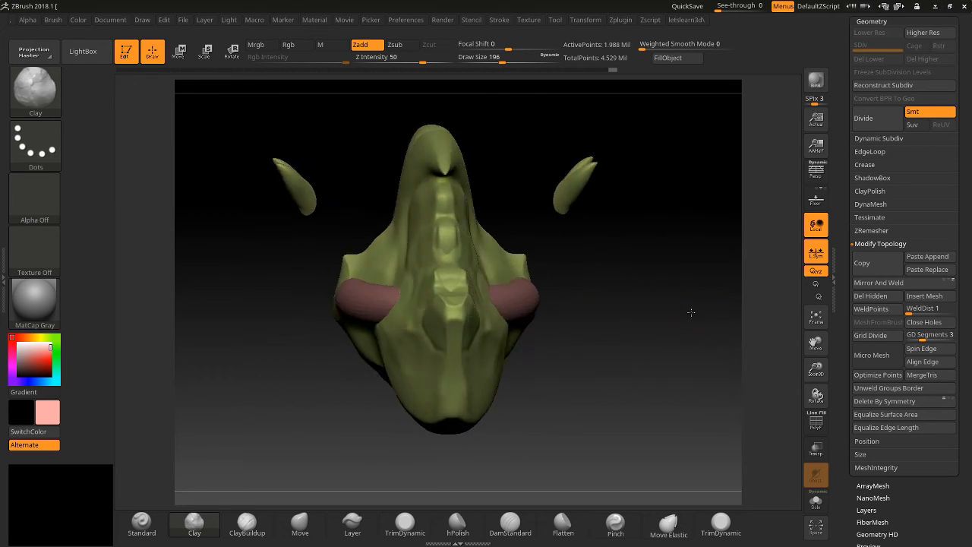
click(812, 503)
drag(737, 360, 727, 334)
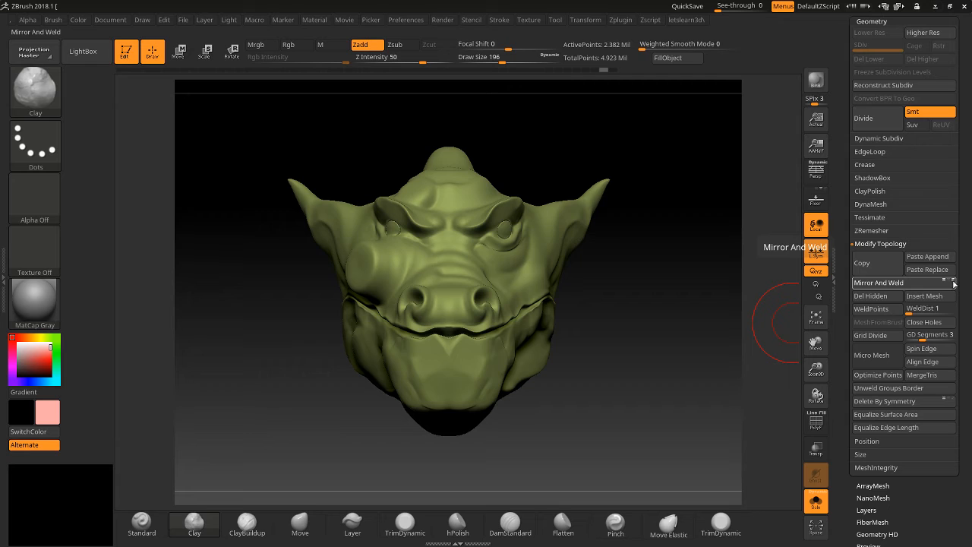
Try Mirror And Weld on the isolated head across the Z axis and then the X axis, undoing both.
click(953, 283)
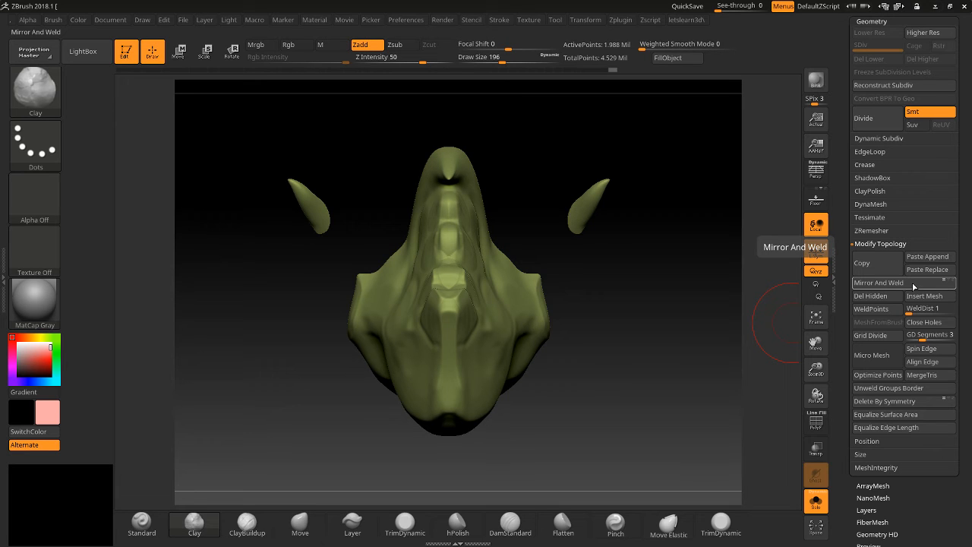
key(ctrl+z)
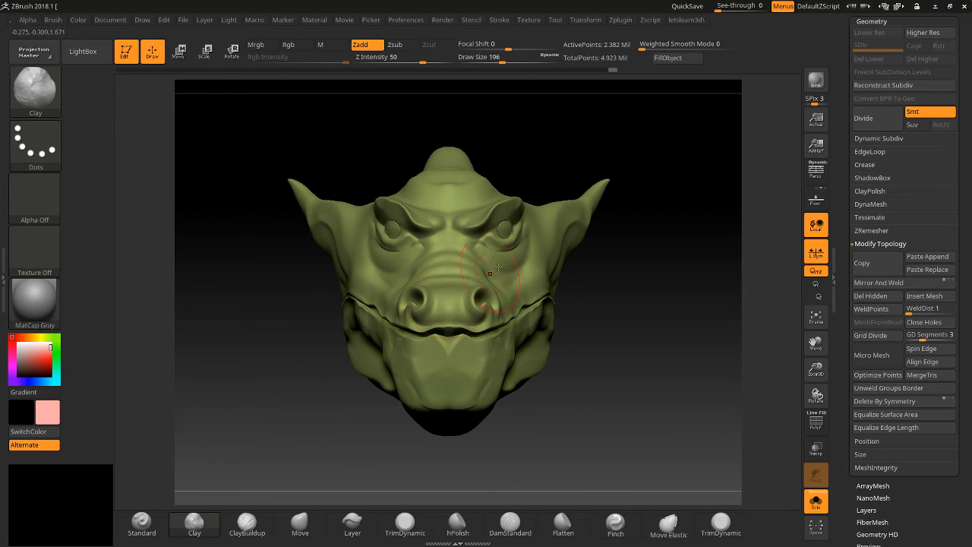
key(ctrl)
key(ctrl+z)
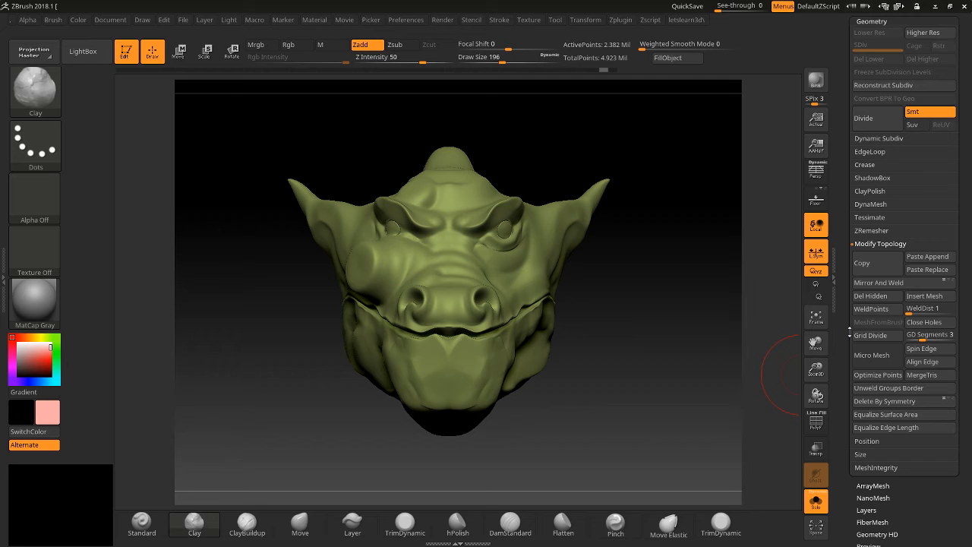
Flip the head across the X axis with the Mirror deformation.
drag(849, 331, 860, 222)
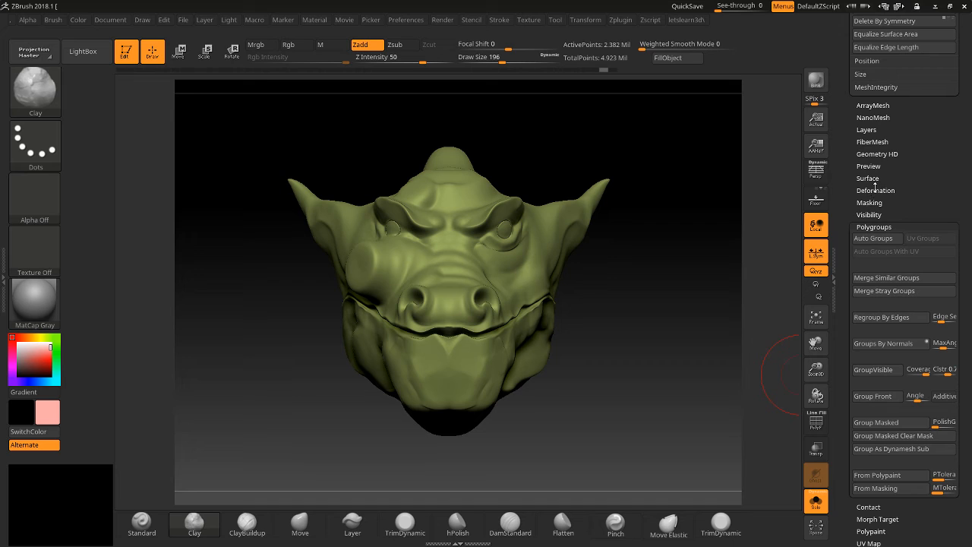
click(874, 190)
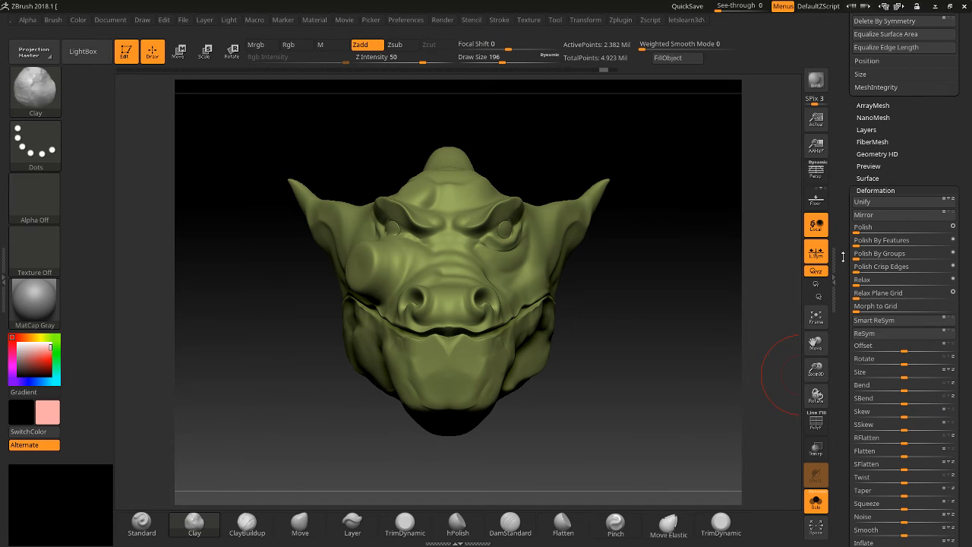
drag(843, 266, 854, 228)
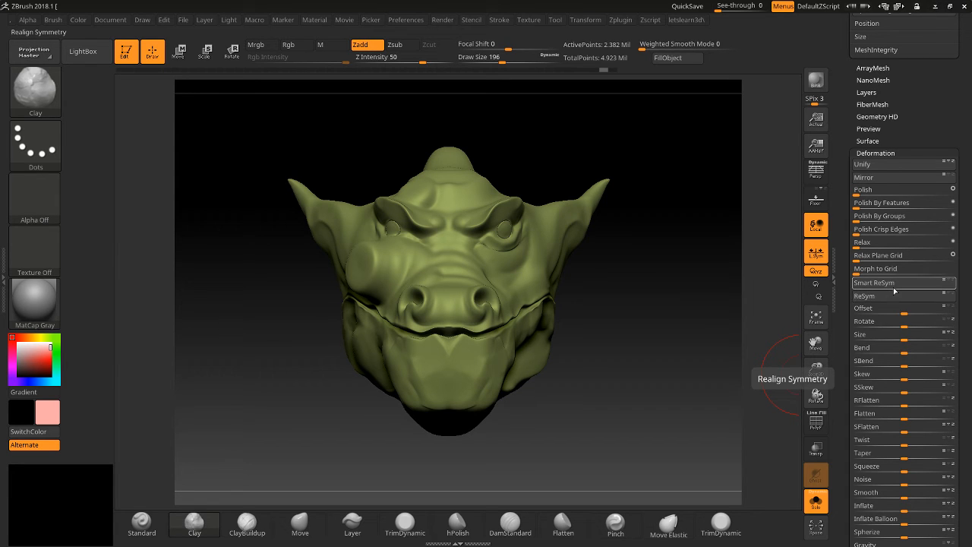
click(878, 184)
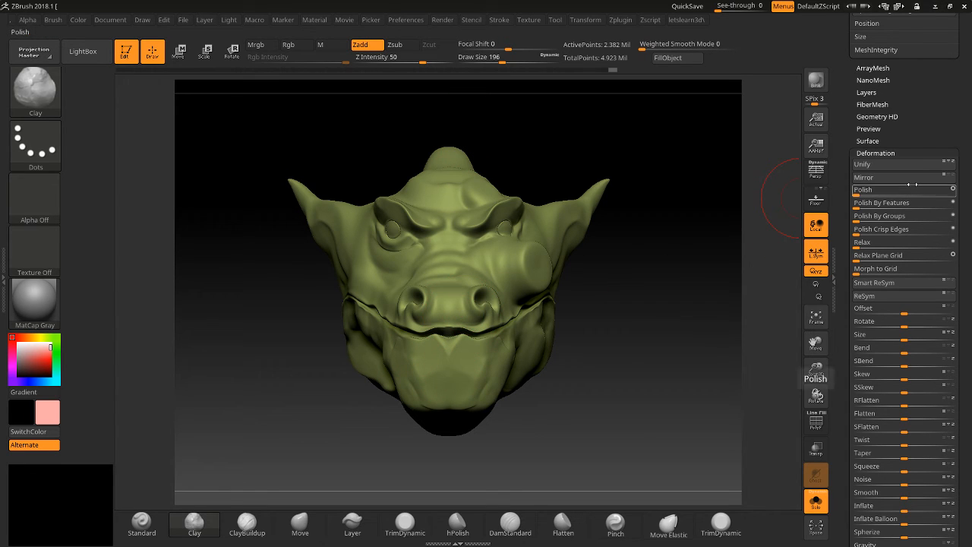
Apply Mirror And Weld across the X axis to the flipped head.
drag(848, 95, 842, 218)
click(887, 329)
mouse_move(689, 282)
mouse_down()
mouse_move(665, 304)
mouse_move(690, 284)
mouse_up()
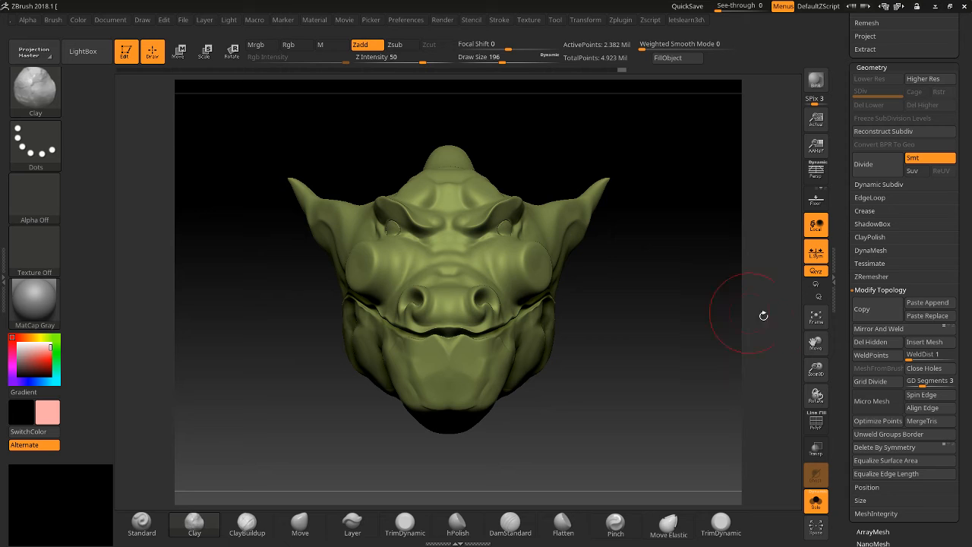
scroll(834, 242, down, 5)
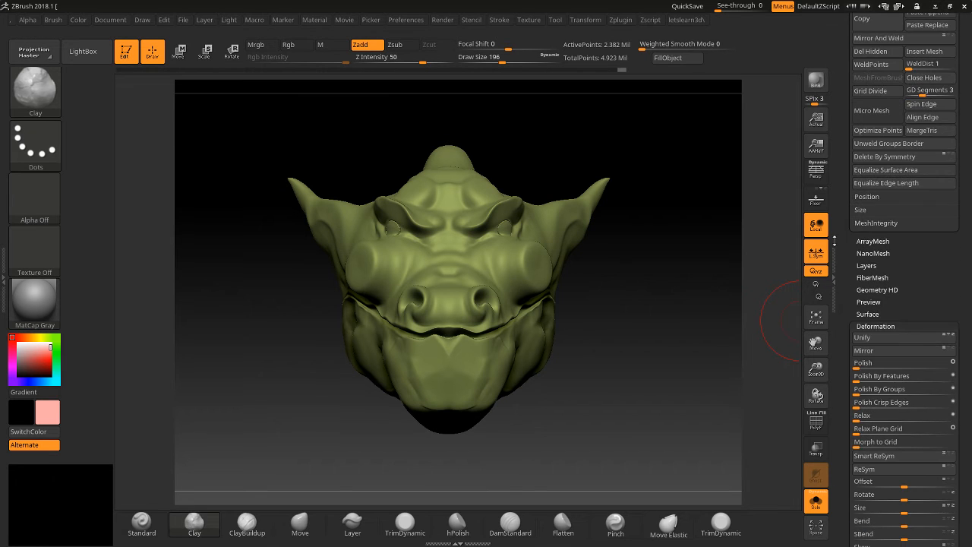
scroll(846, 351, down, 1)
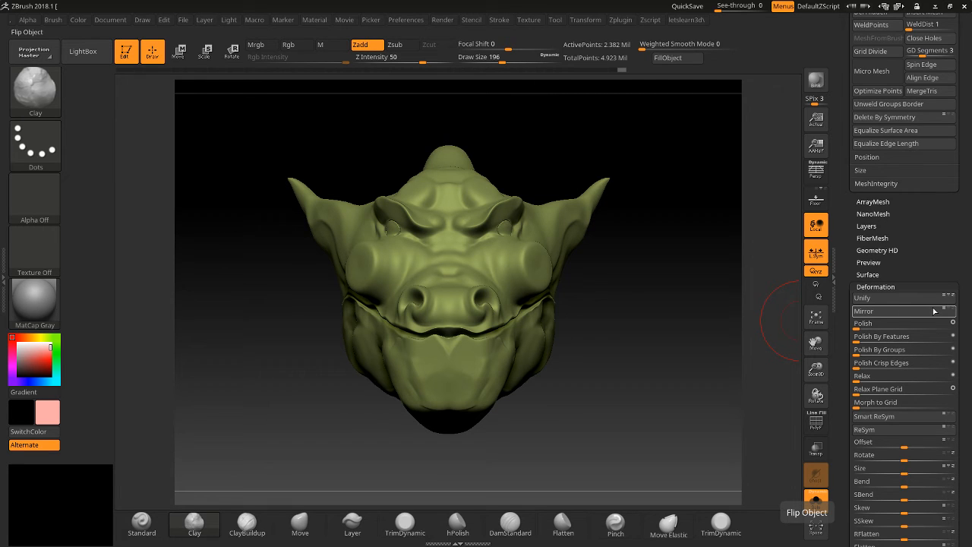
drag(840, 107, 845, 84)
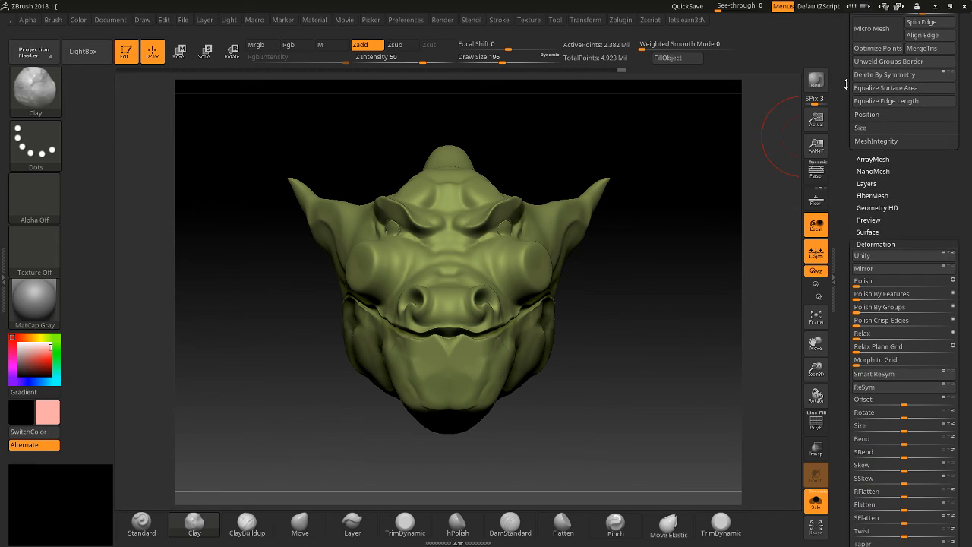
drag(844, 338, 820, 462)
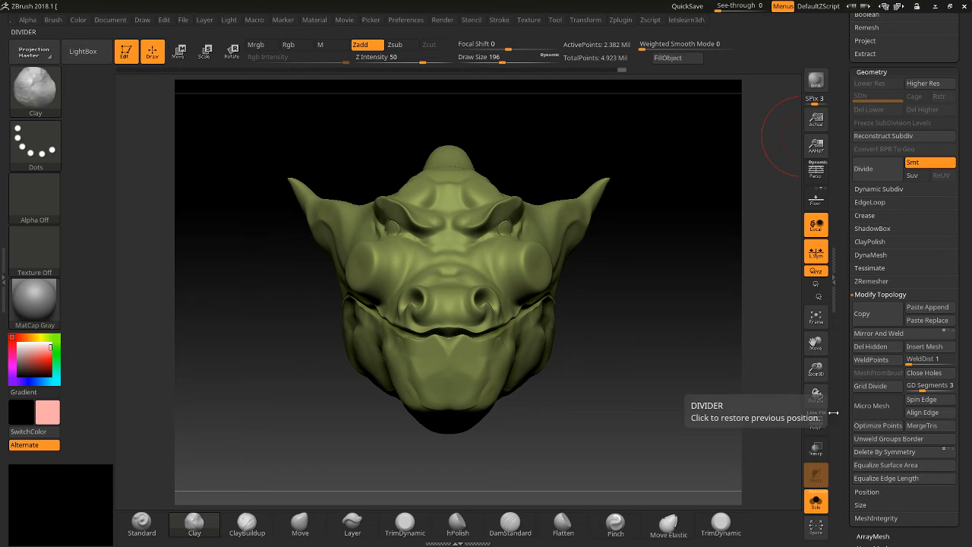
mouse_move(697, 375)
mouse_down()
mouse_move(660, 387)
mouse_move(699, 375)
mouse_up()
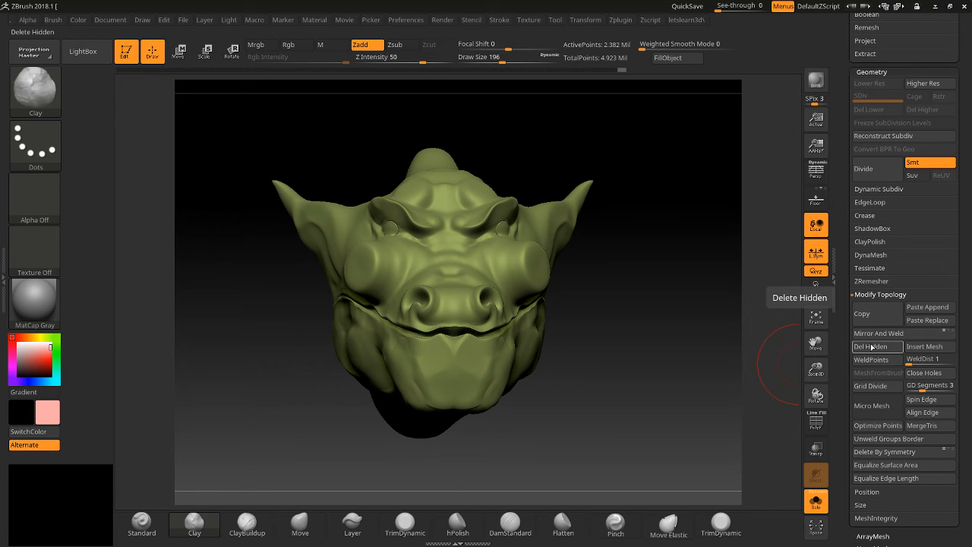
mouse_move(652, 137)
ctrl+mouse_down()
mouse_move(562, 287)
mouse_move(557, 319)
ctrl+mouse_up()
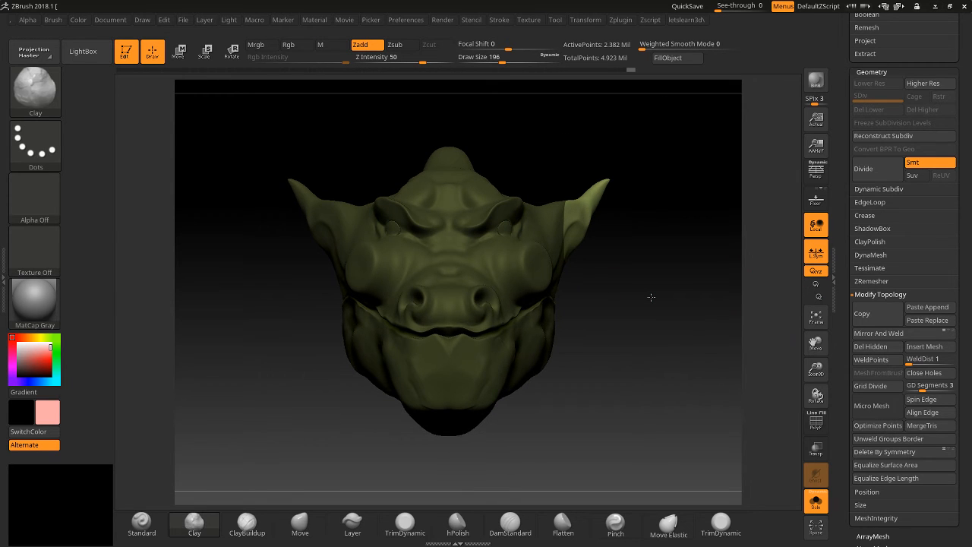
mouse_move(666, 179)
ctrl+mouse_down()
mouse_move(670, 218)
mouse_move(601, 211)
mouse_move(588, 249)
ctrl+mouse_up()
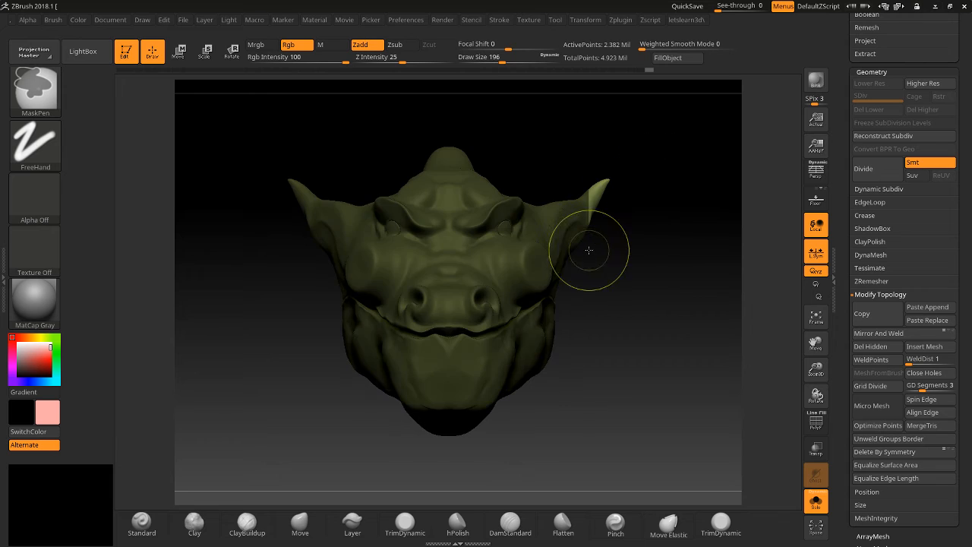
ctrl+click(652, 249)
ctrl+drag(651, 249, 653, 260)
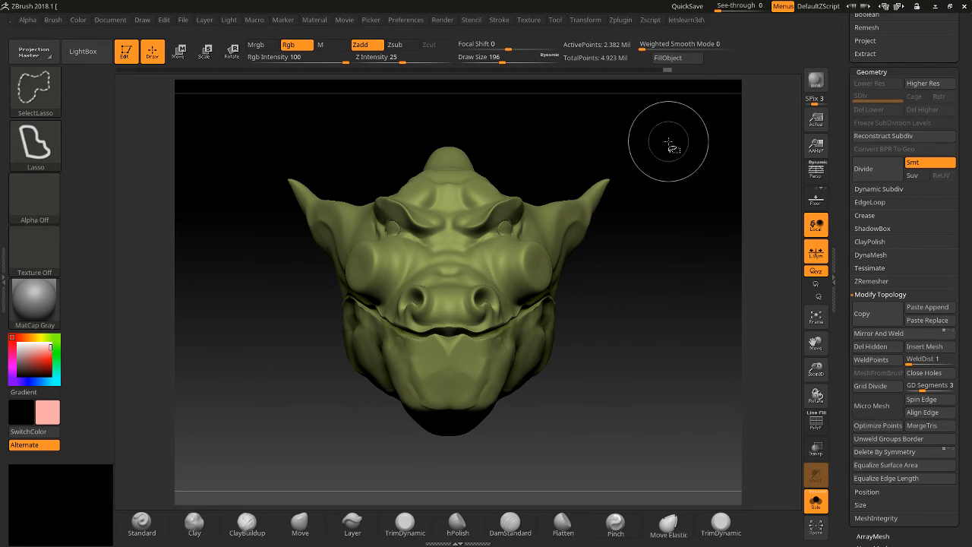
Hide one of the head's ears with a lasso selection and delete the hidden geometry.
mouse_move(666, 133)
ctrl+shift+mouse_down()
mouse_move(571, 264)
mouse_move(563, 139)
ctrl+shift+mouse_up()
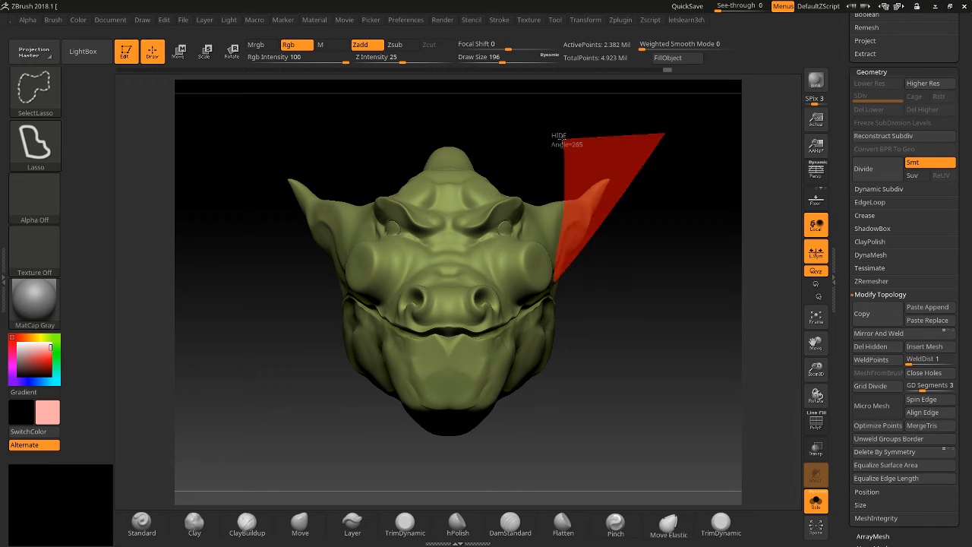
mouse_move(629, 284)
mouse_down()
mouse_move(582, 286)
mouse_move(605, 302)
mouse_move(571, 348)
mouse_move(634, 303)
mouse_move(649, 329)
mouse_move(652, 296)
mouse_up()
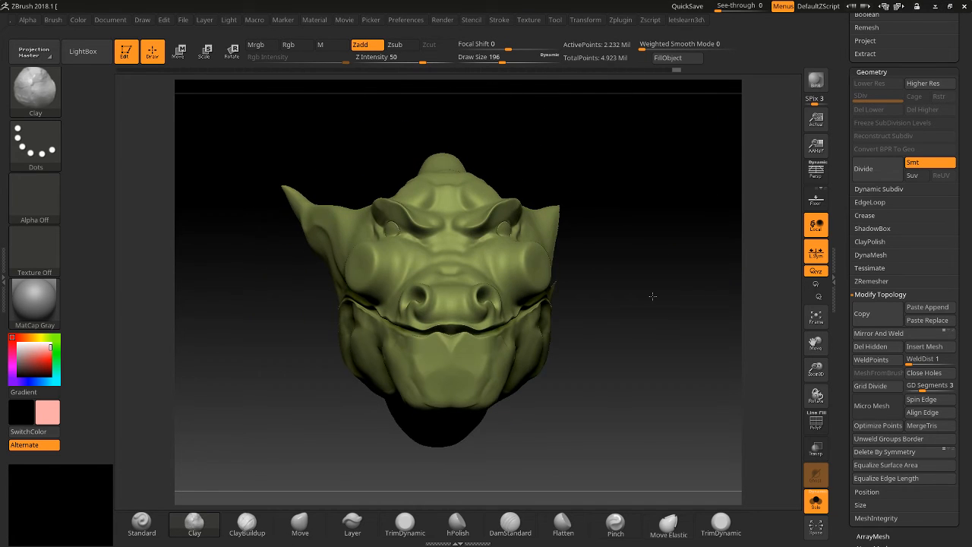
mouse_move(662, 297)
mouse_down()
mouse_move(651, 295)
mouse_move(650, 306)
mouse_move(610, 300)
mouse_move(549, 261)
mouse_up()
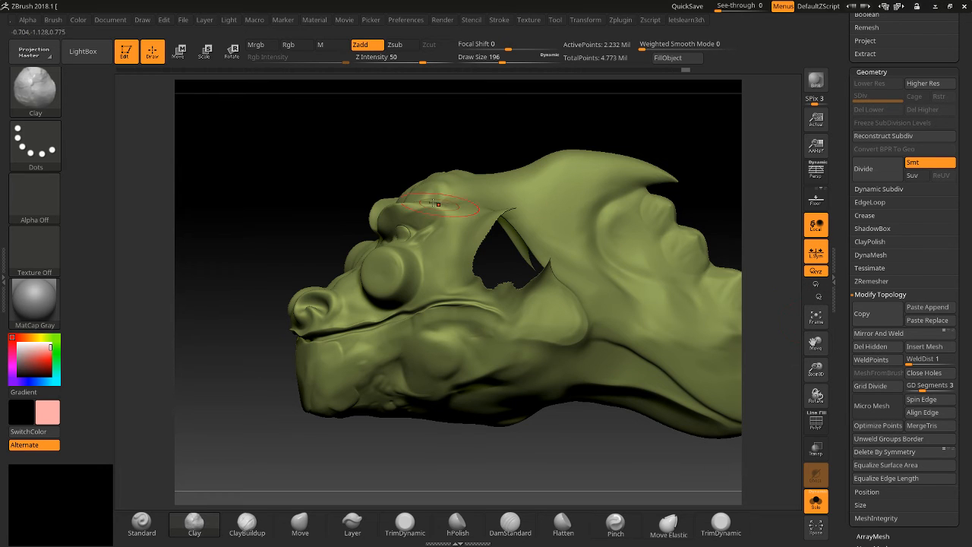
ctrl+click(308, 183)
ctrl+click(309, 181)
drag(344, 182, 364, 182)
click(812, 424)
click(812, 423)
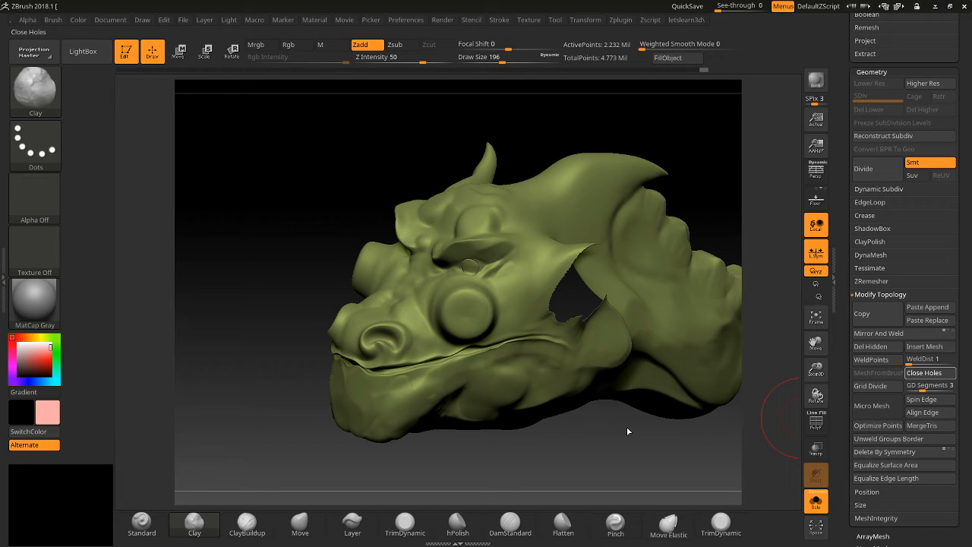
Close the hole left by the removed ear and check the fill with the polyframe.
click(930, 372)
mouse_move(626, 450)
mouse_down()
mouse_move(603, 404)
mouse_move(671, 302)
mouse_move(767, 455)
mouse_up()
click(816, 425)
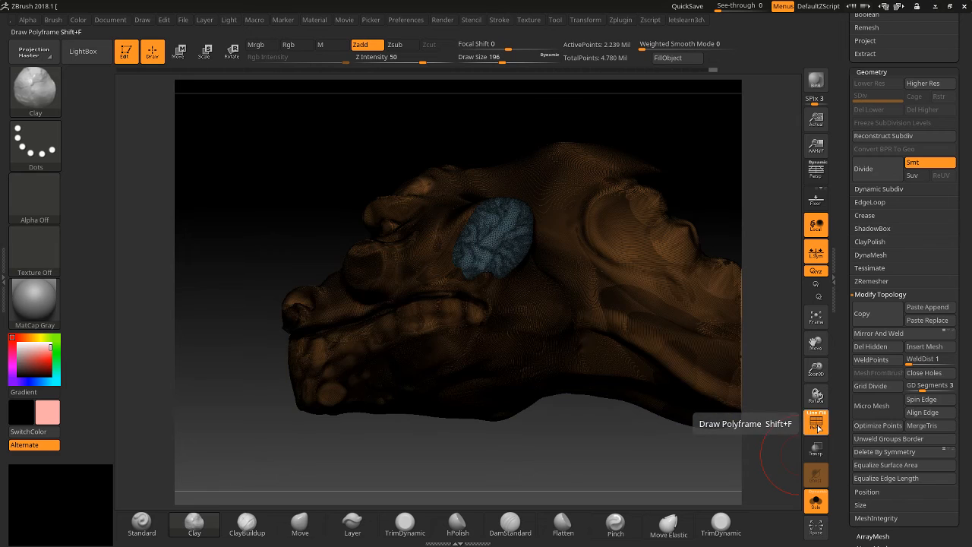
click(816, 425)
mouse_move(549, 445)
ctrl+mouse_down()
mouse_move(567, 476)
mouse_move(651, 475)
ctrl+mouse_up()
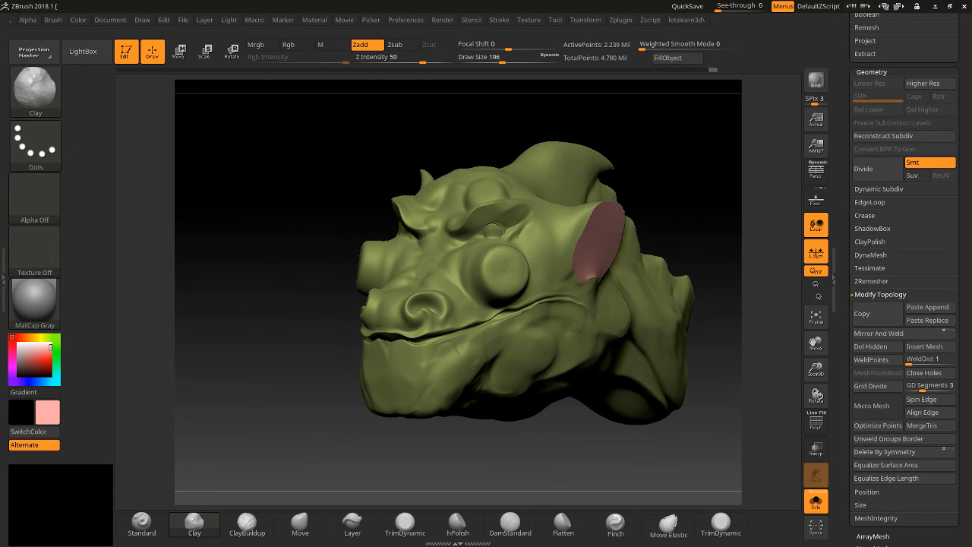
Examine the filled ear patch up close, first shaded and then with its wireframe topology shown.
drag(816, 370, 795, 410)
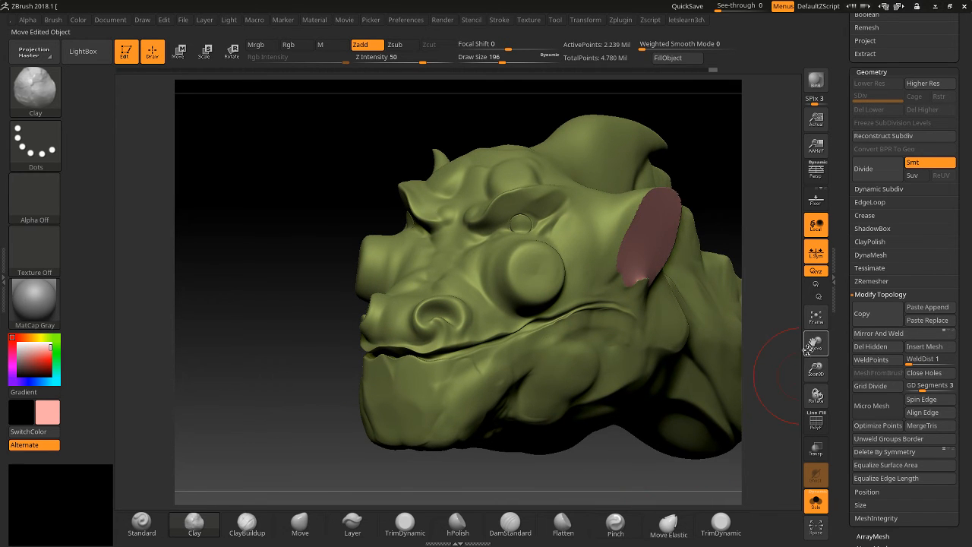
drag(773, 356, 733, 347)
drag(694, 282, 630, 281)
key(shift)
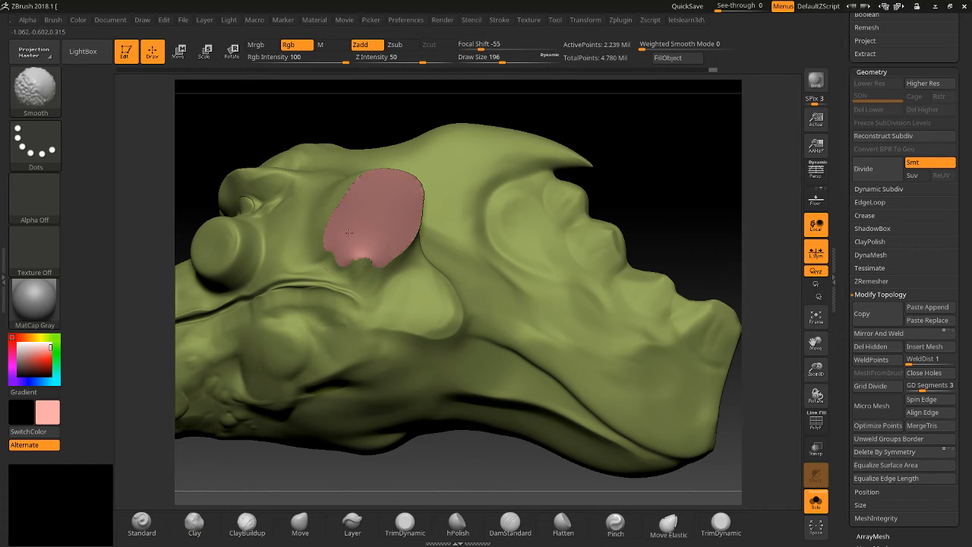
drag(661, 160, 682, 178)
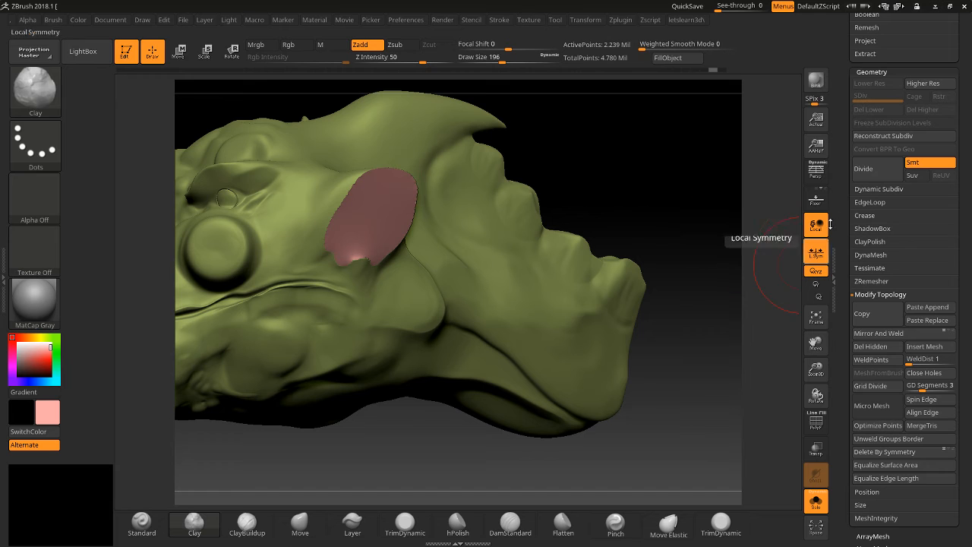
mouse_move(731, 221)
mouse_down()
mouse_move(733, 195)
mouse_move(728, 217)
mouse_up()
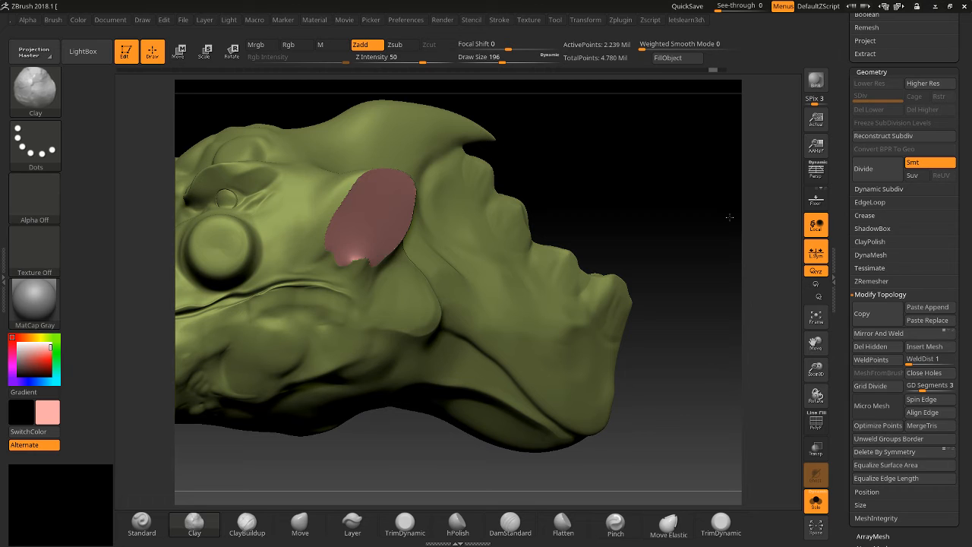
drag(812, 387, 807, 431)
click(810, 427)
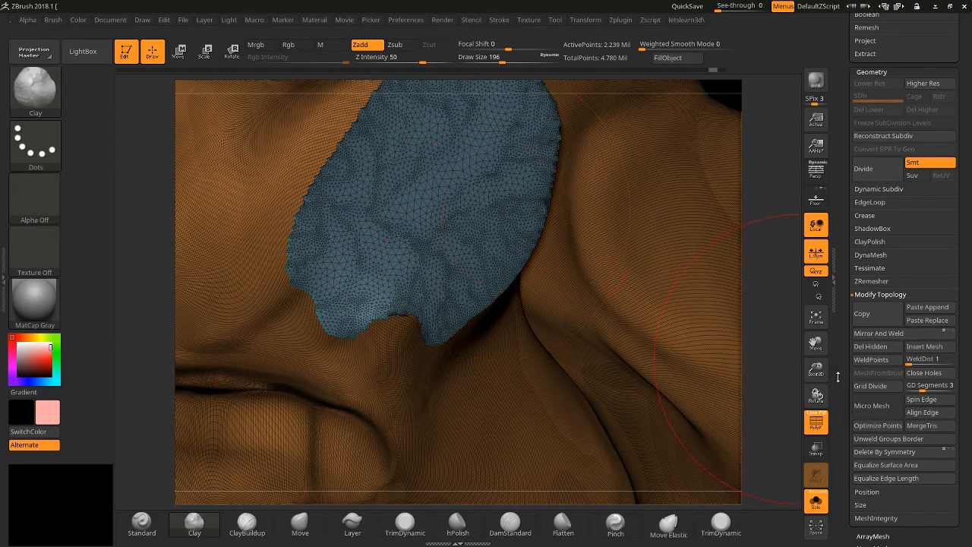
drag(816, 370, 756, 420)
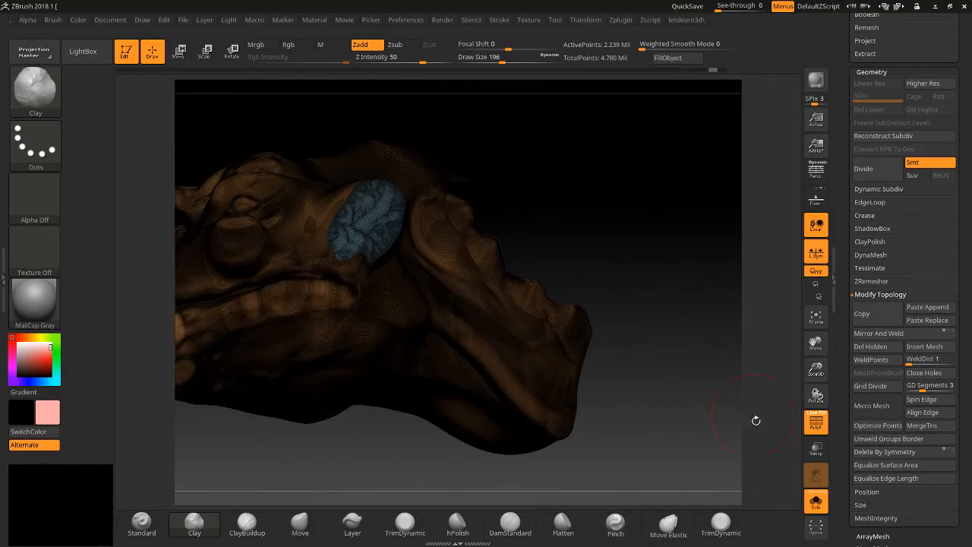
Turn off the polyframe display and toggle Solo off and back on for the head.
click(812, 442)
click(817, 447)
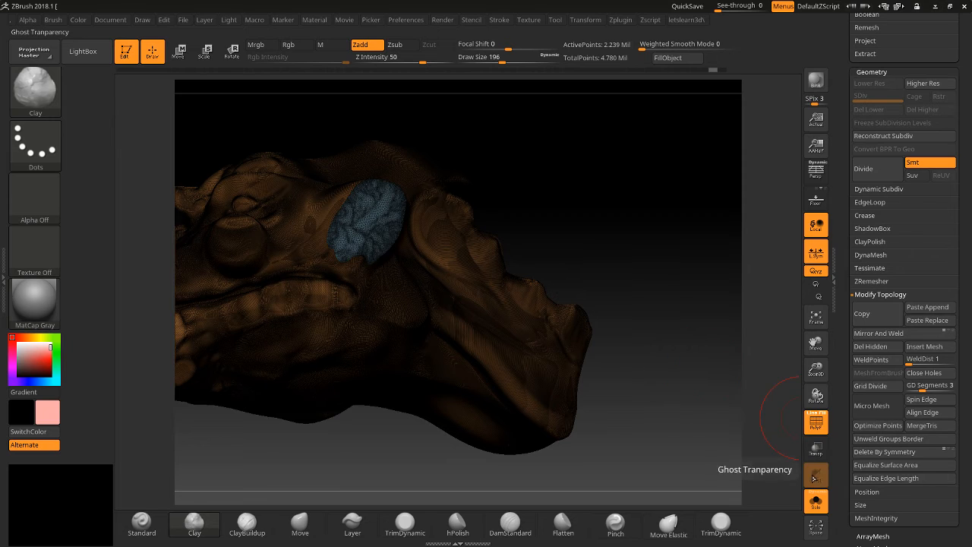
click(815, 501)
click(812, 425)
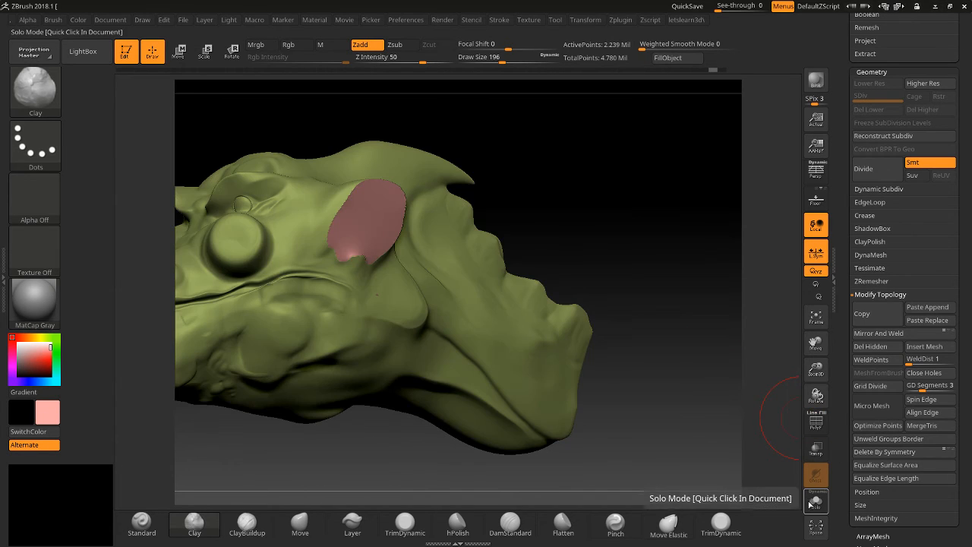
click(815, 501)
drag(720, 449, 681, 349)
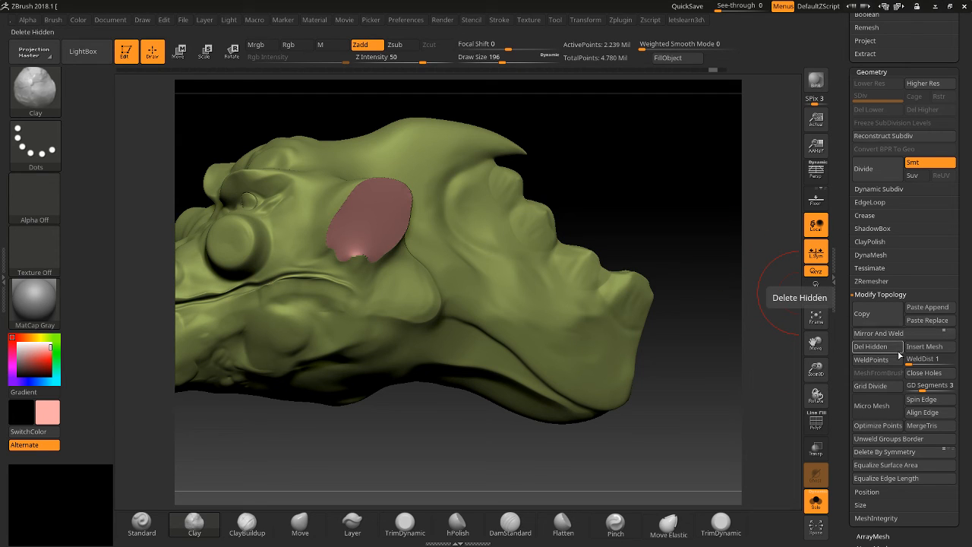
Insert a Sphere3D mesh into the dino7 head subtool and check the subtool list.
click(928, 347)
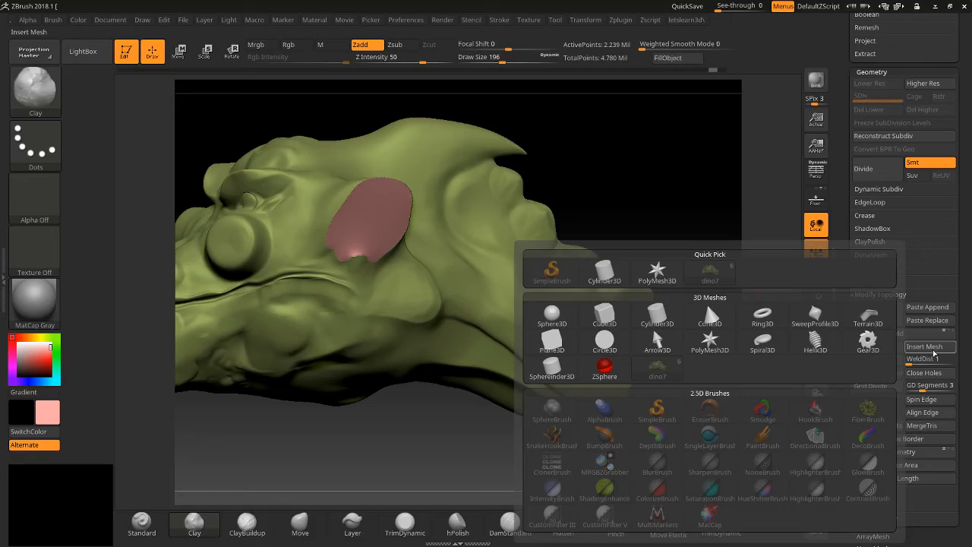
click(551, 316)
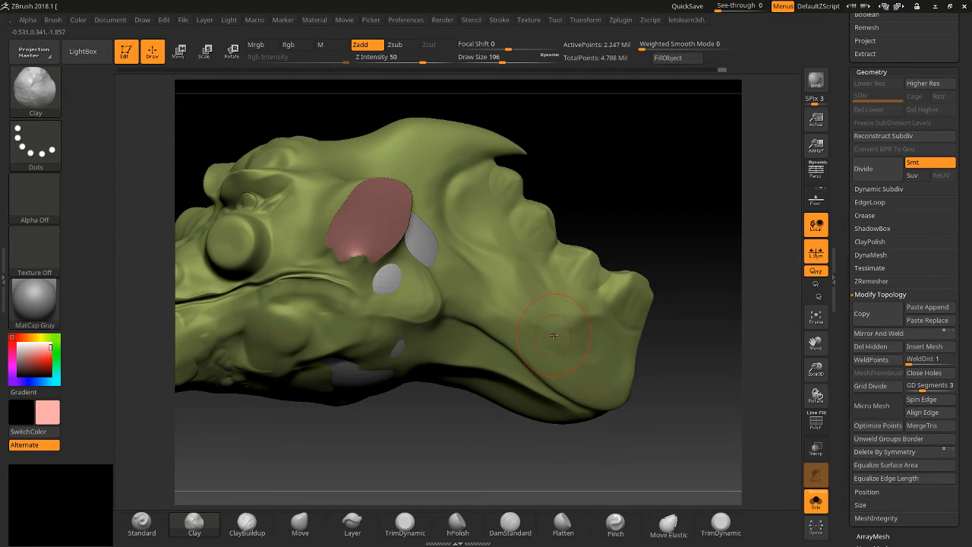
scroll(834, 237, up, 10)
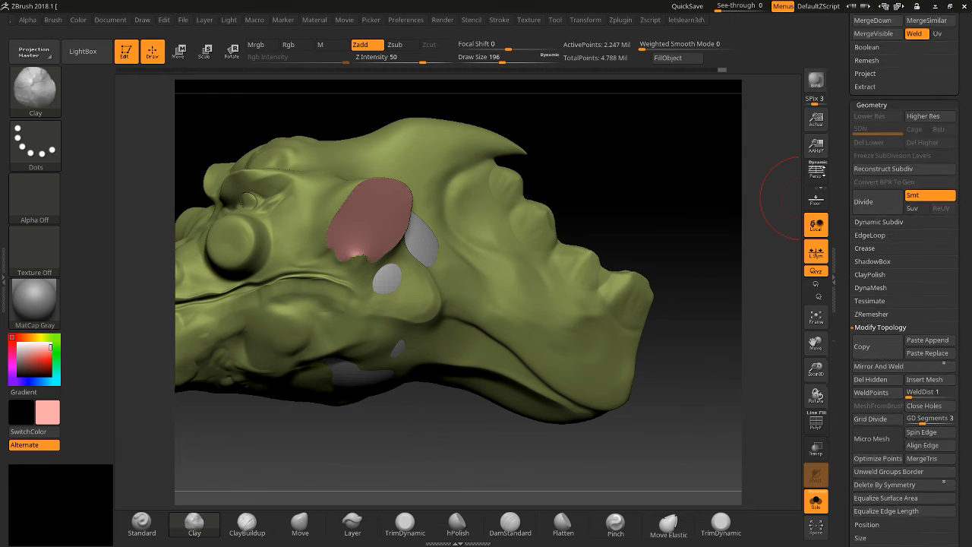
mouse_move(870, 113)
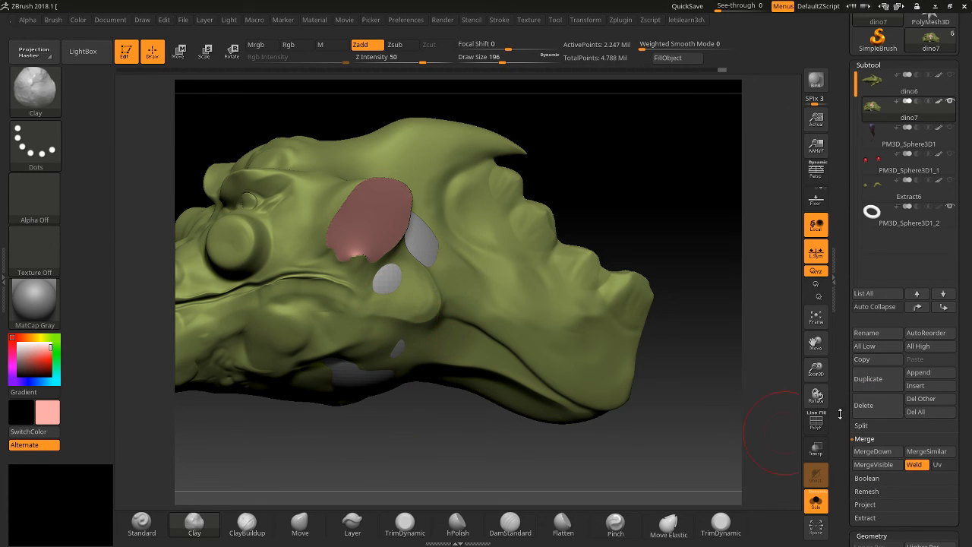
drag(845, 341, 838, 212)
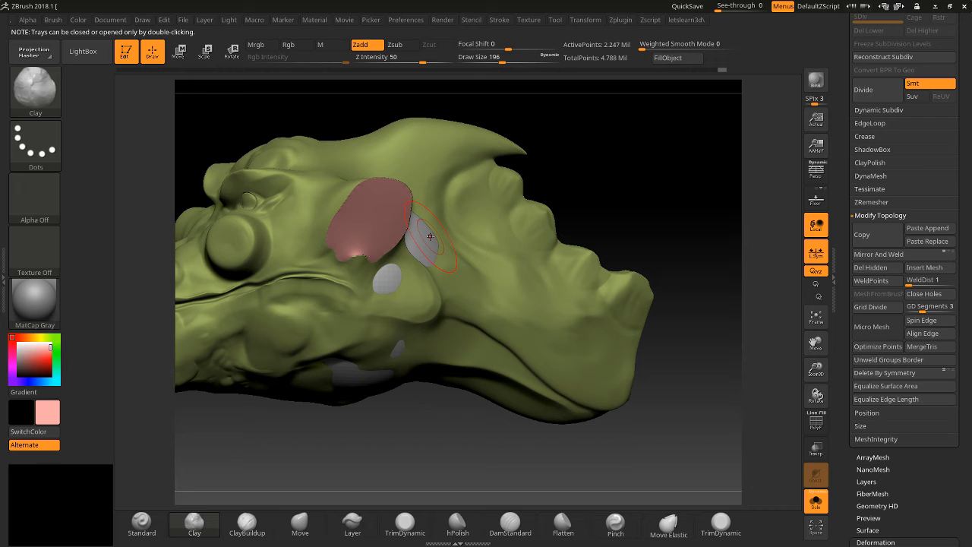
Isolate the inserted sphere's polygroup, hiding the rest of the head.
key(ctrl)
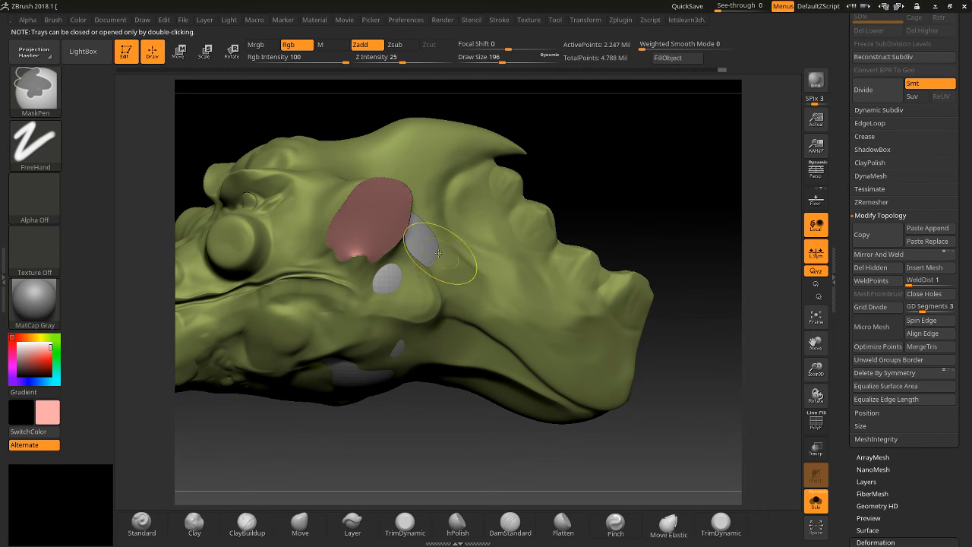
key(ctrl+shift)
ctrl+shift+click(428, 245)
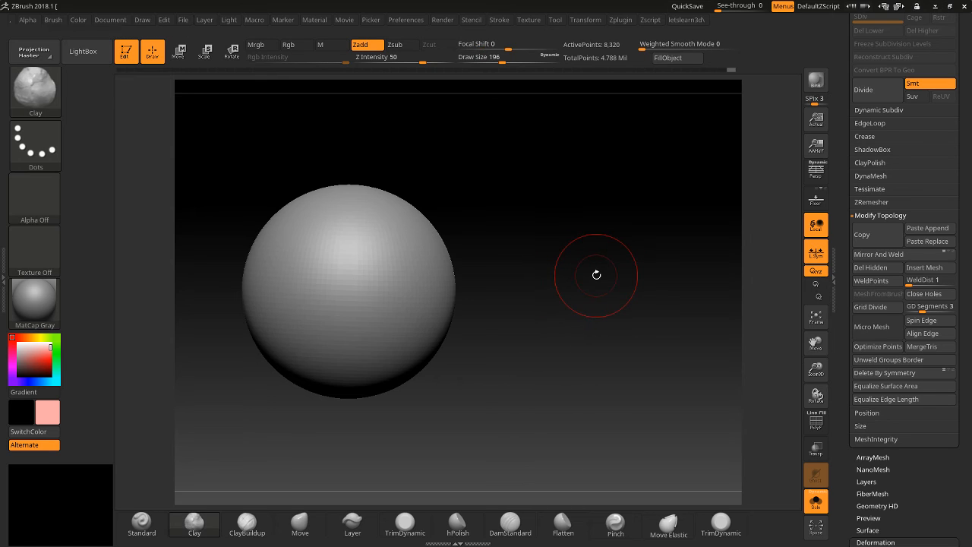
Mask the isolated sphere, unhide the head and invert the mask so that only the sphere stays editable.
ctrl+click(600, 254)
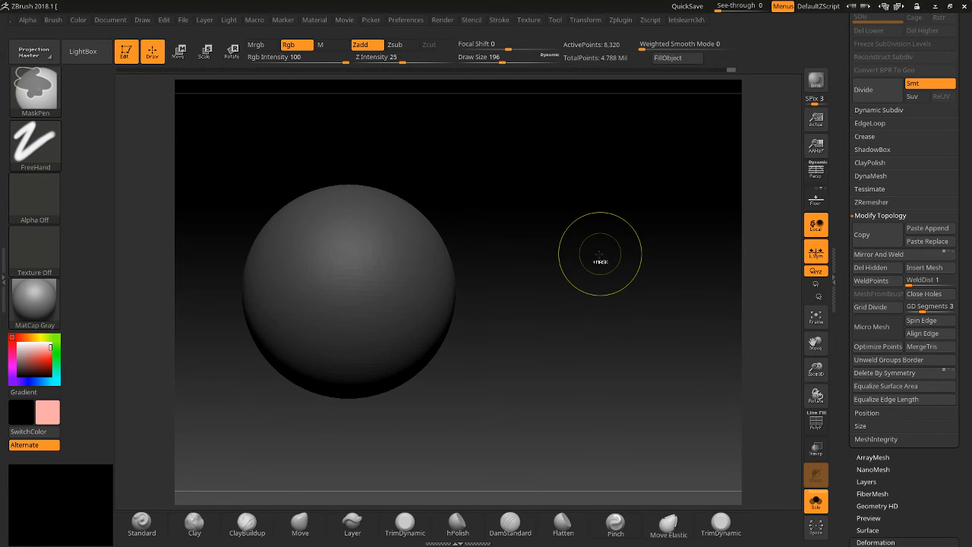
ctrl+click(607, 323)
ctrl+click(607, 316)
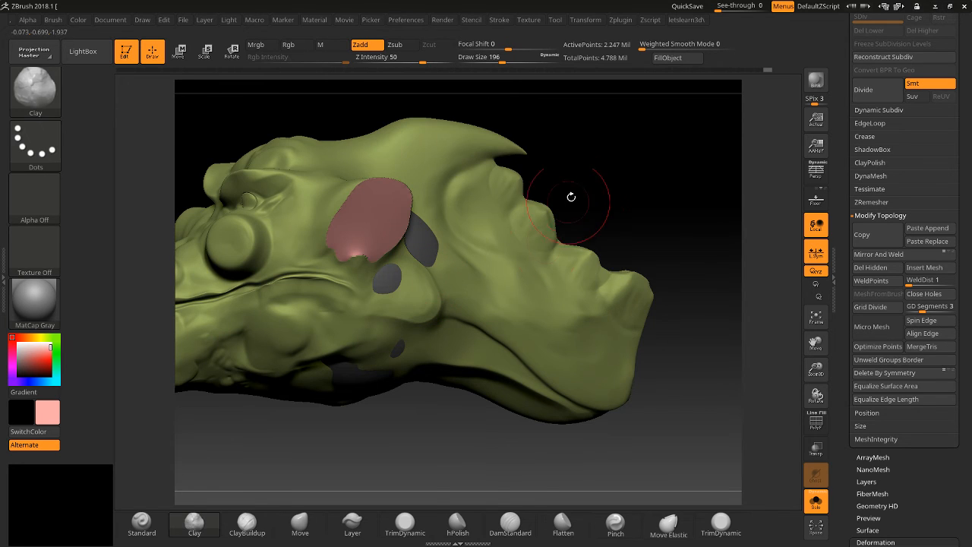
key(ctrl)
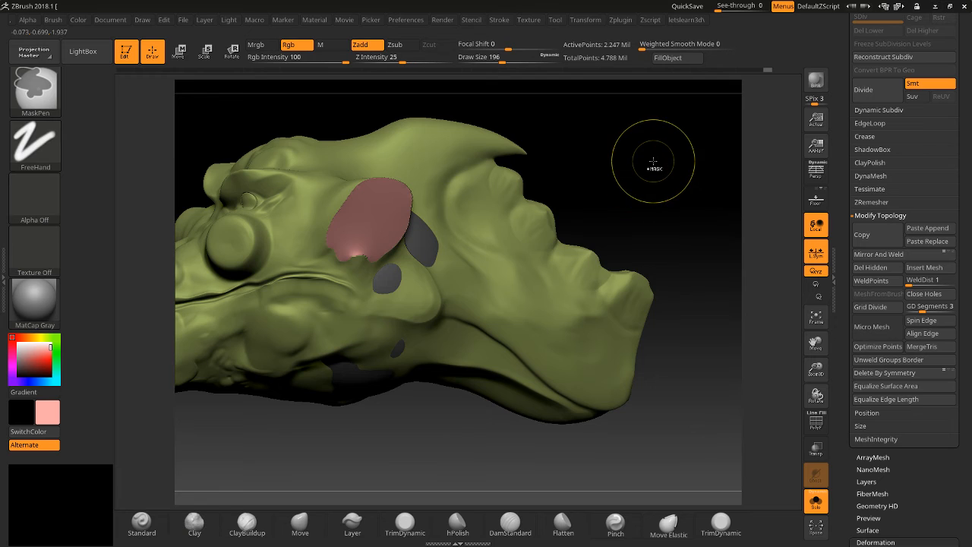
ctrl+click(652, 161)
Move the unmasked sphere straight down along Y until it sits below the head, and return to Draw mode.
drag(809, 366, 914, 347)
key(w)
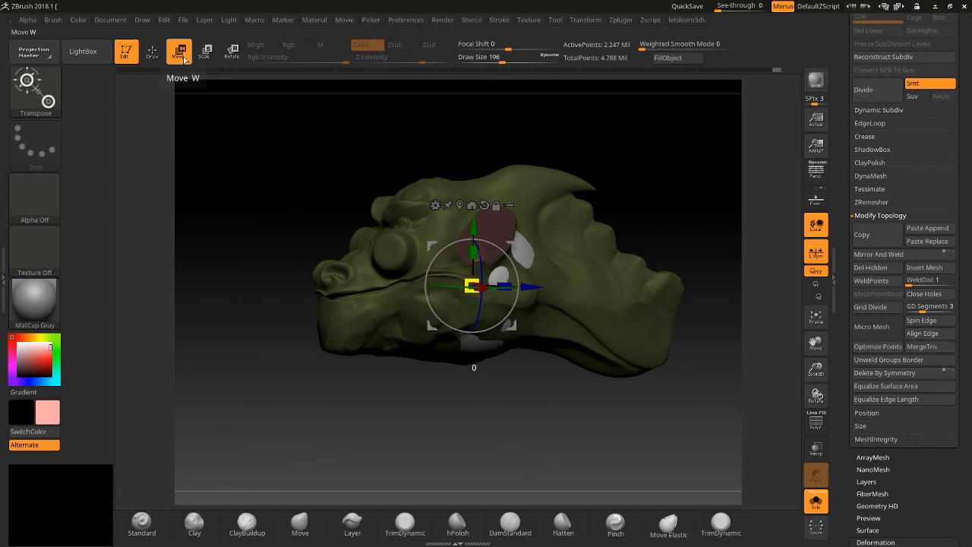
mouse_move(535, 272)
mouse_down()
mouse_move(228, 274)
mouse_move(535, 272)
mouse_up()
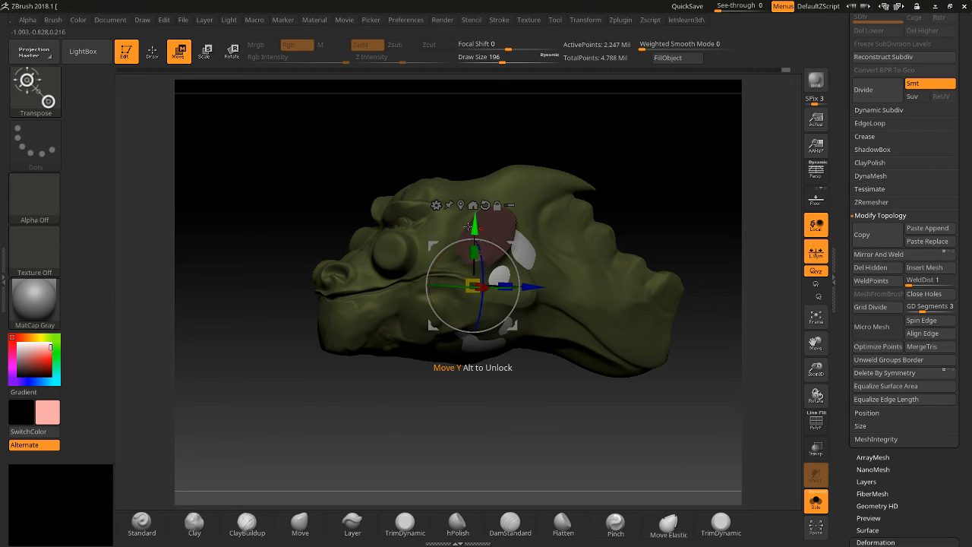
drag(472, 225, 471, 353)
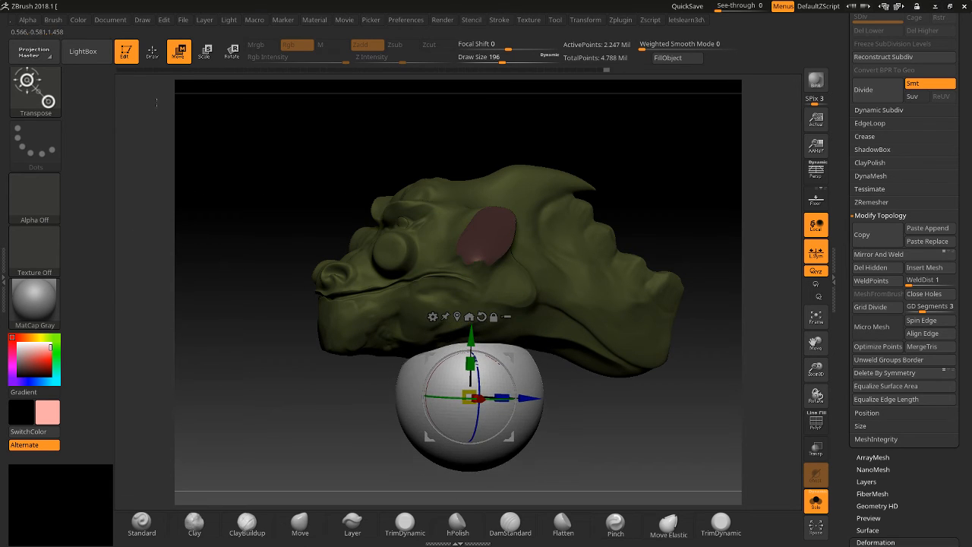
click(152, 53)
Roll the undo history back to the early head without the sphere, turn Solo off and view the head from the front.
mouse_move(308, 137)
mouse_down()
mouse_move(282, 147)
mouse_move(586, 343)
mouse_up()
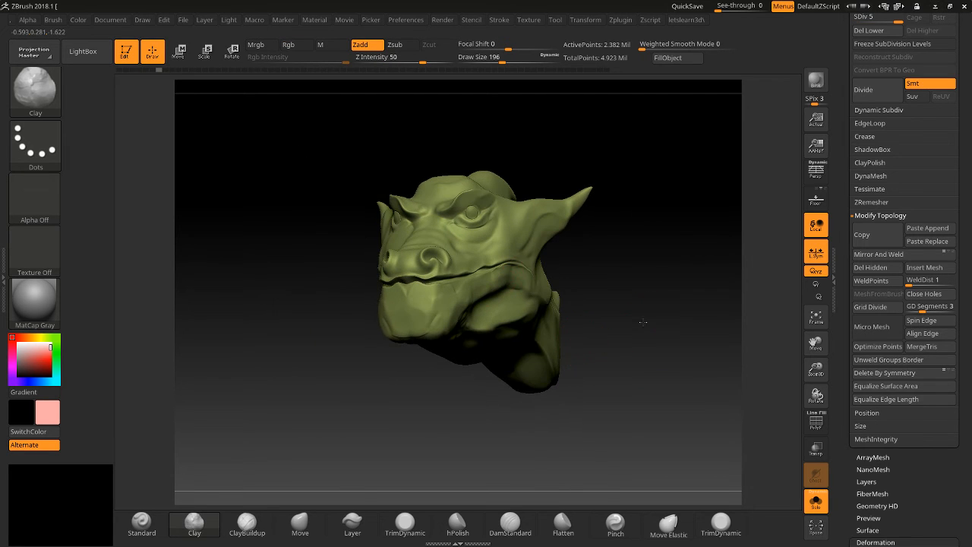
drag(643, 322, 787, 440)
click(818, 504)
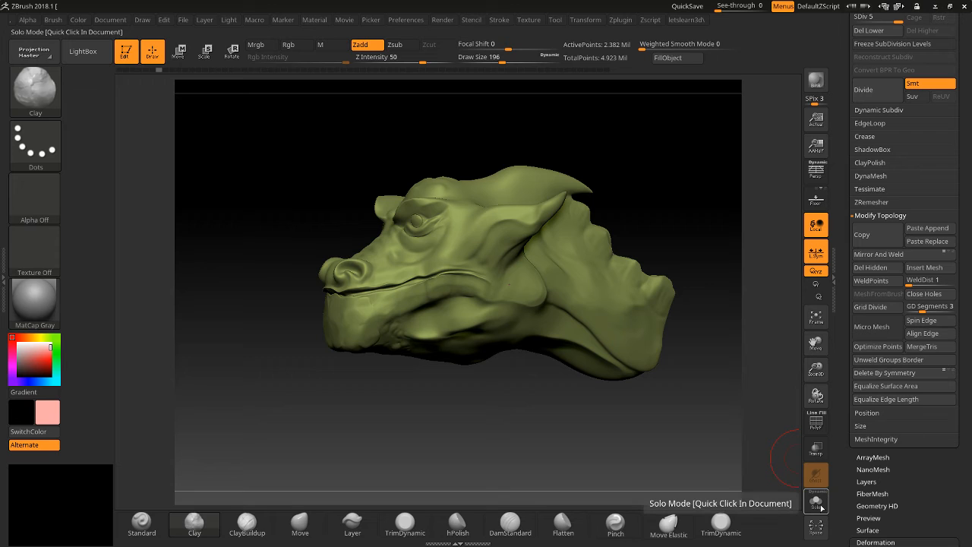
drag(815, 370, 741, 457)
drag(602, 366, 600, 388)
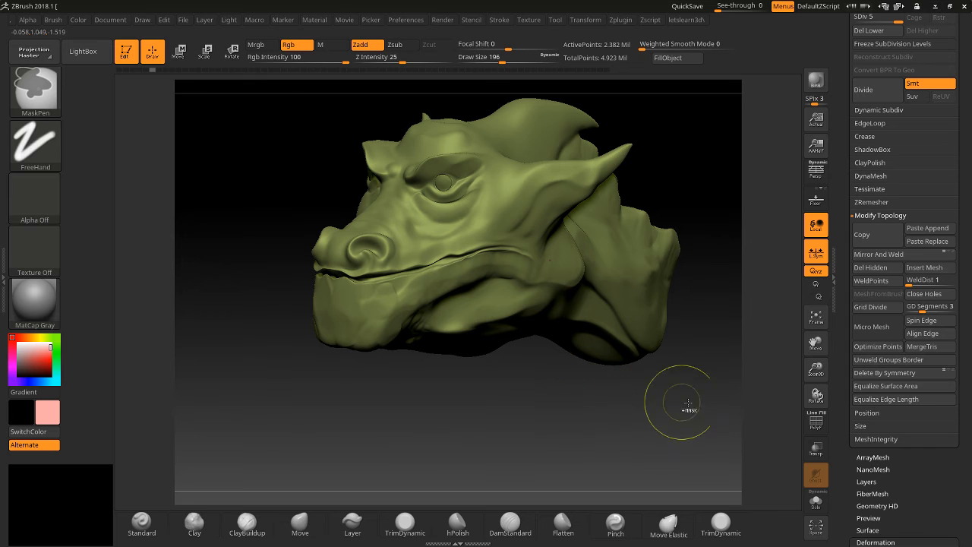
mouse_move(646, 394)
mouse_down()
mouse_move(668, 391)
mouse_move(660, 386)
mouse_up()
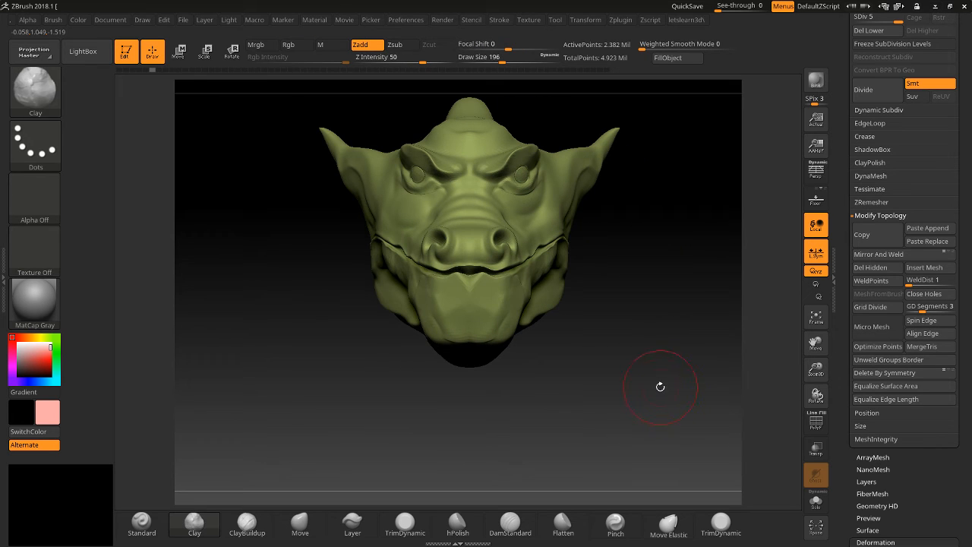
Step the undo history forward to the state with the sphere below the masked head.
drag(848, 93, 814, 234)
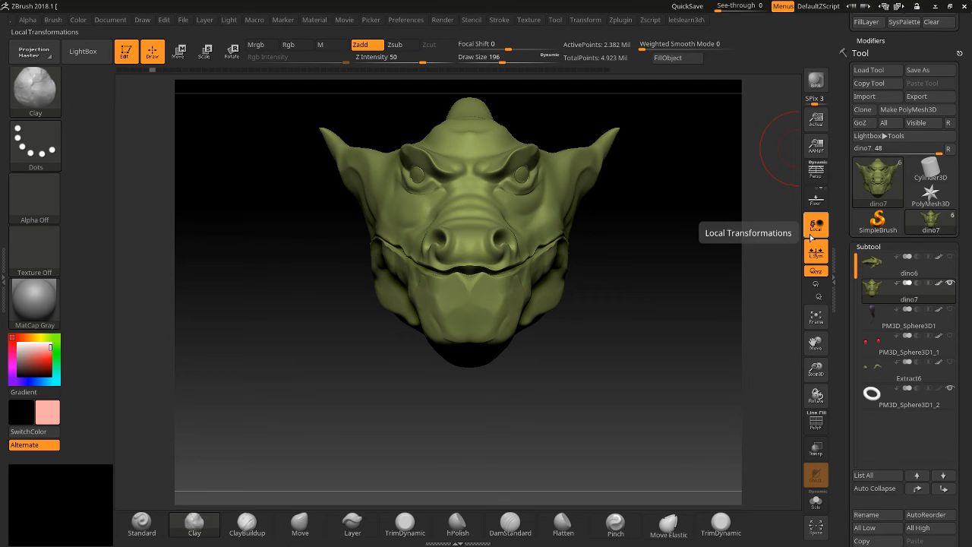
key(ctrl+shift)
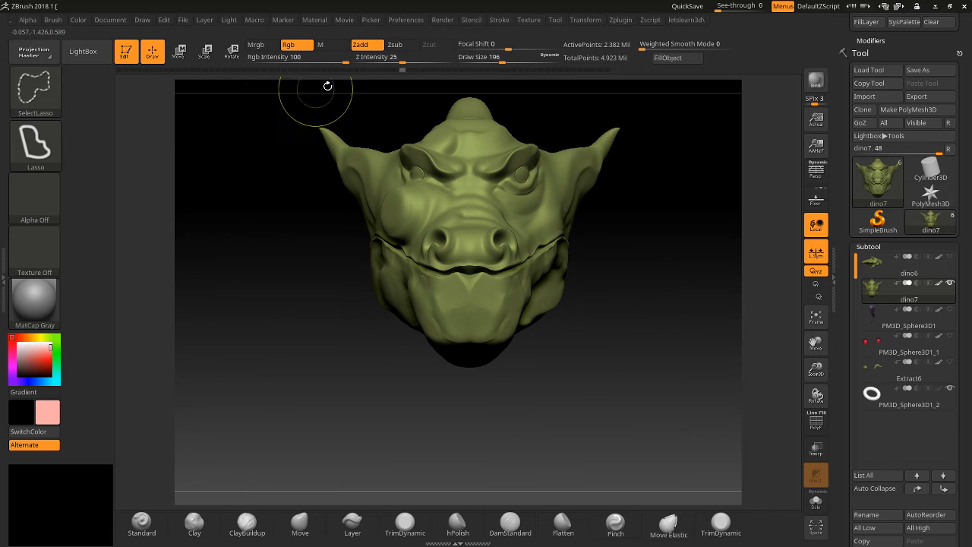
drag(407, 72, 679, 74)
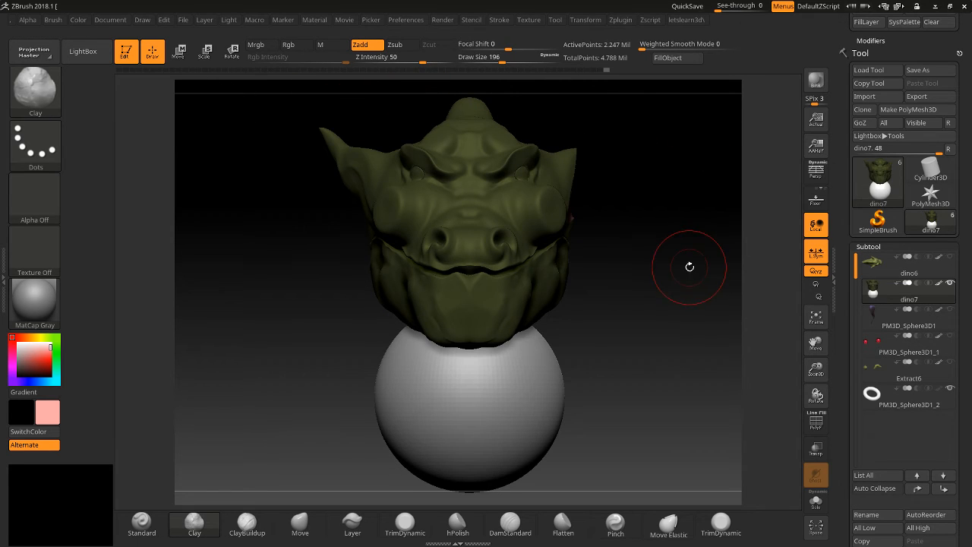
Move the sphere farther down until it is clear of the head, and return to Draw mode.
drag(686, 269, 636, 279)
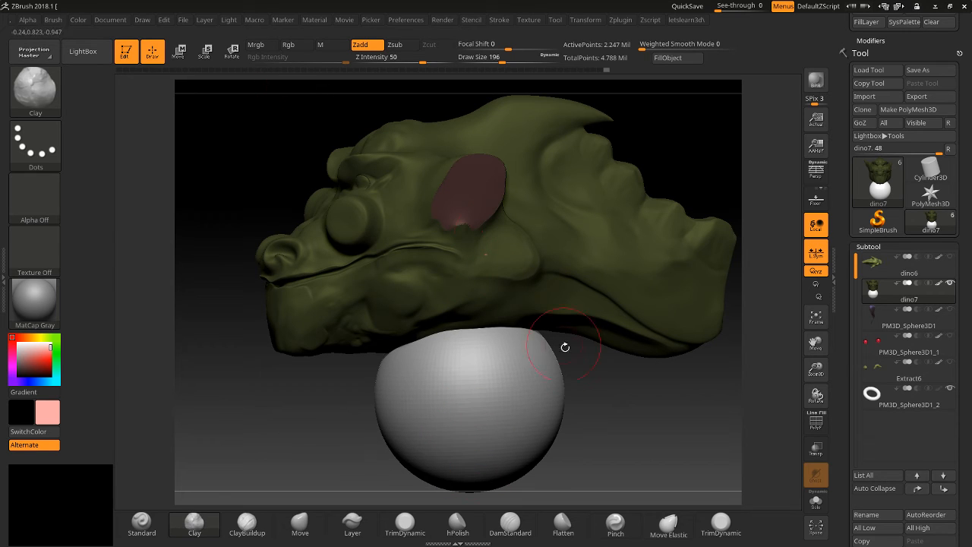
drag(808, 354, 763, 289)
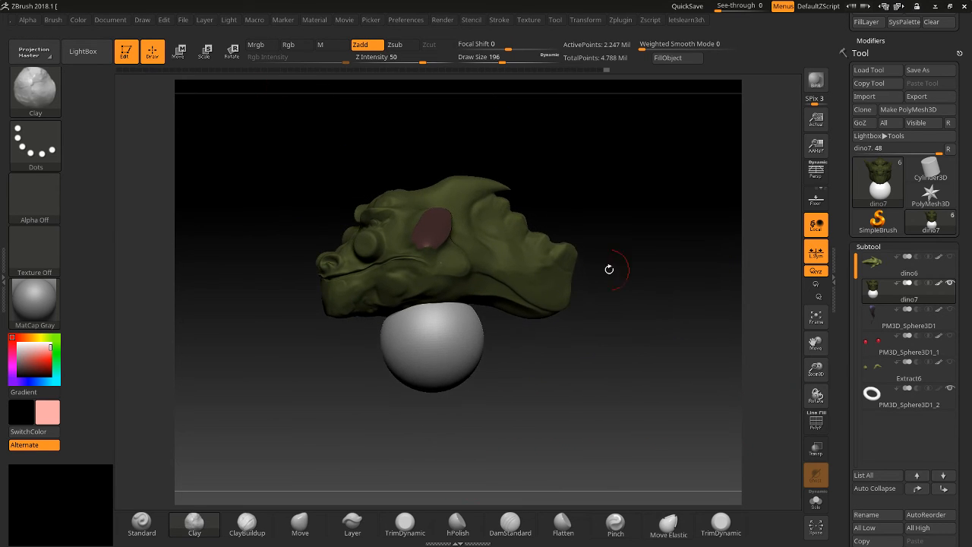
click(174, 60)
drag(429, 288, 368, 306)
click(145, 53)
drag(272, 194, 303, 199)
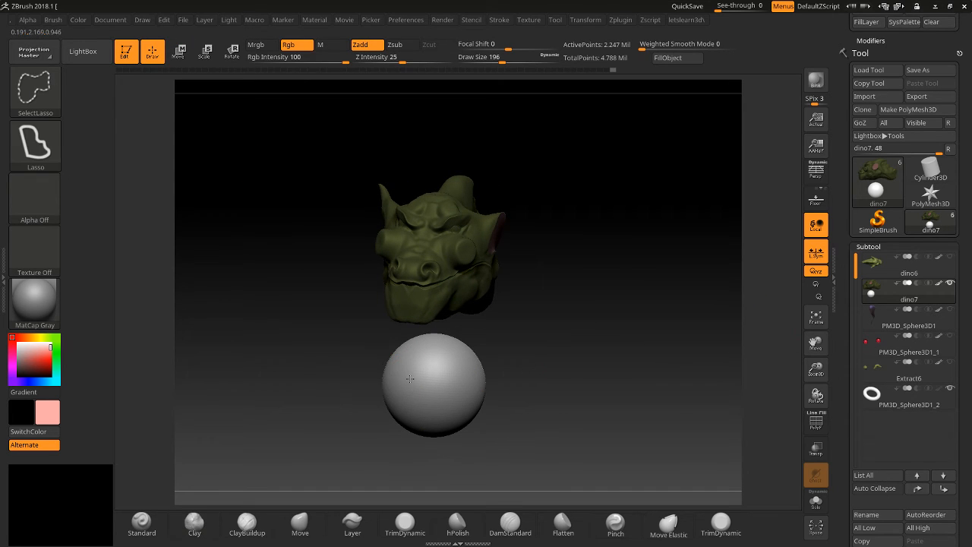
Hide the sphere's polygroup and remove it from the dino7 subtool with Del Hidden.
ctrl+shift+click(434, 392)
ctrl+shift+click(406, 381)
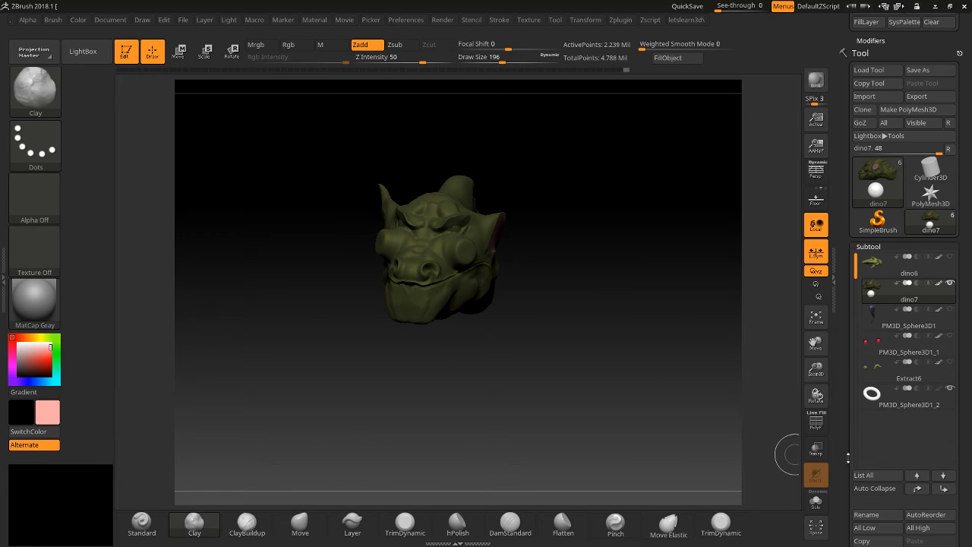
drag(846, 442, 830, 373)
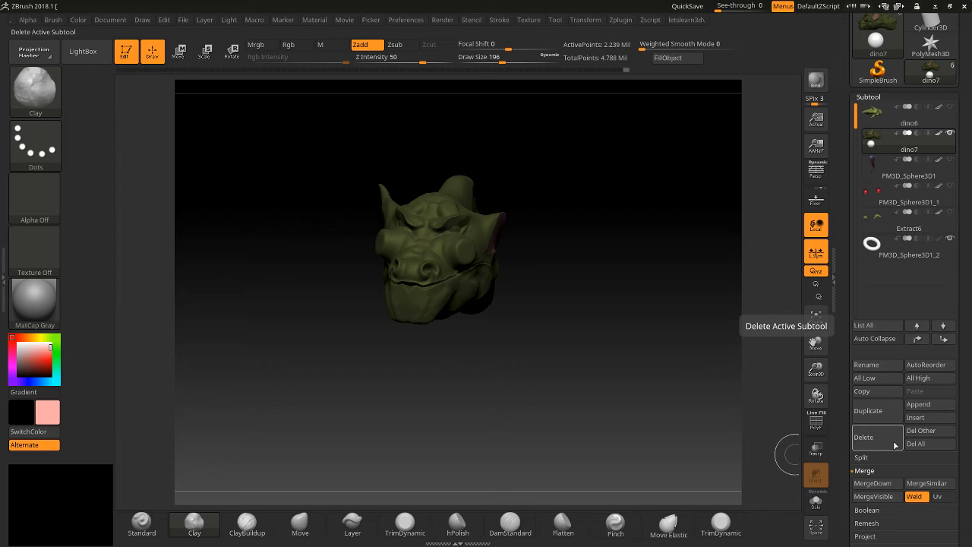
drag(838, 448, 833, 339)
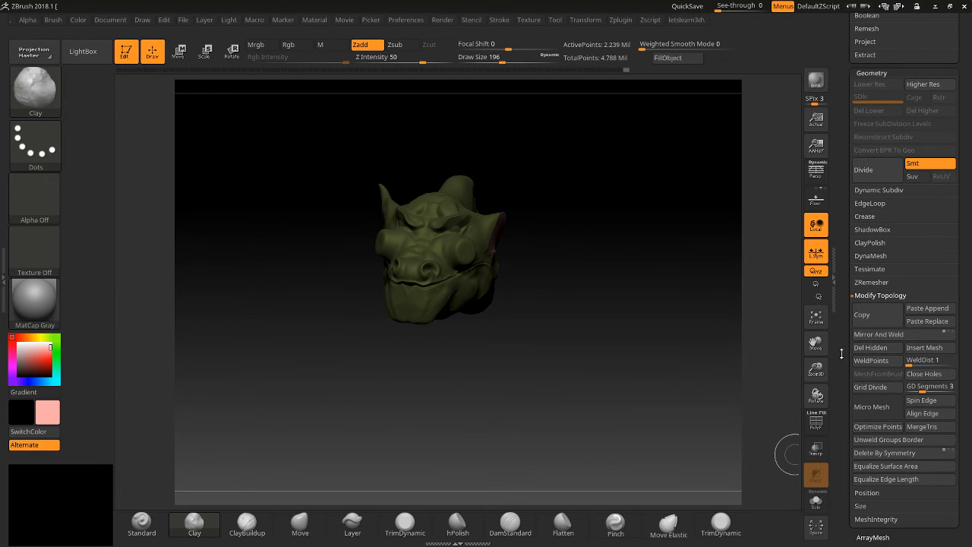
click(861, 347)
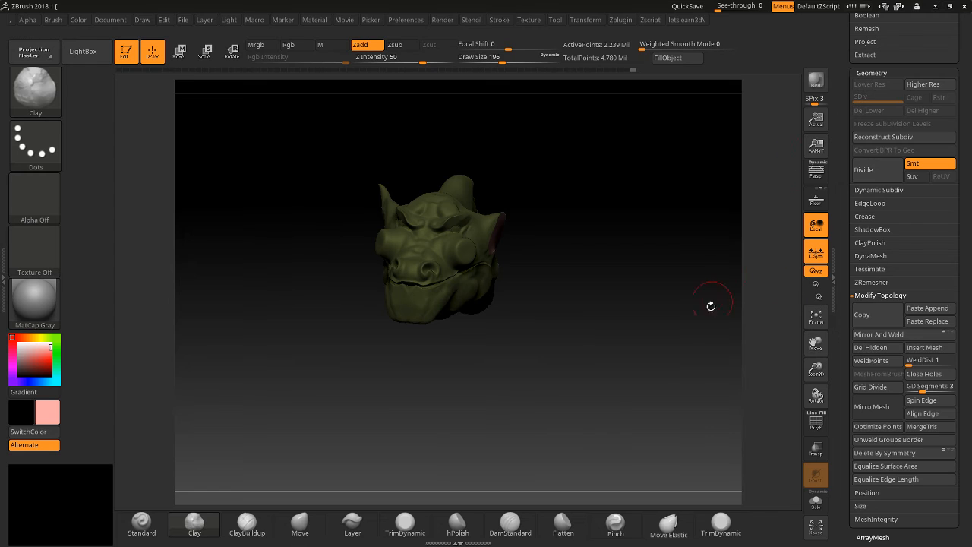
drag(653, 334, 675, 340)
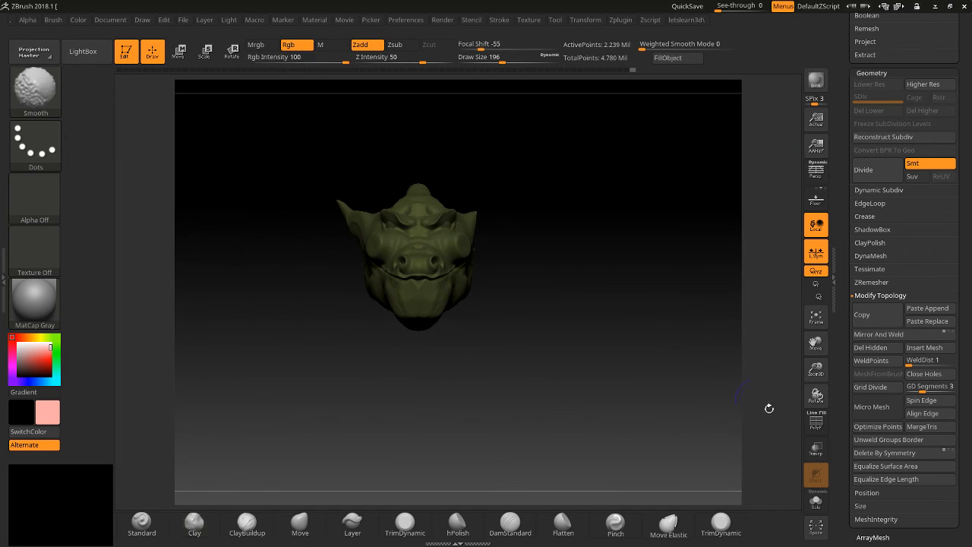
Toggle Solo and then the polyframe display on and off while viewing the remaining head up close.
click(818, 507)
click(820, 510)
drag(816, 372, 801, 443)
drag(816, 346, 821, 508)
drag(699, 319, 789, 292)
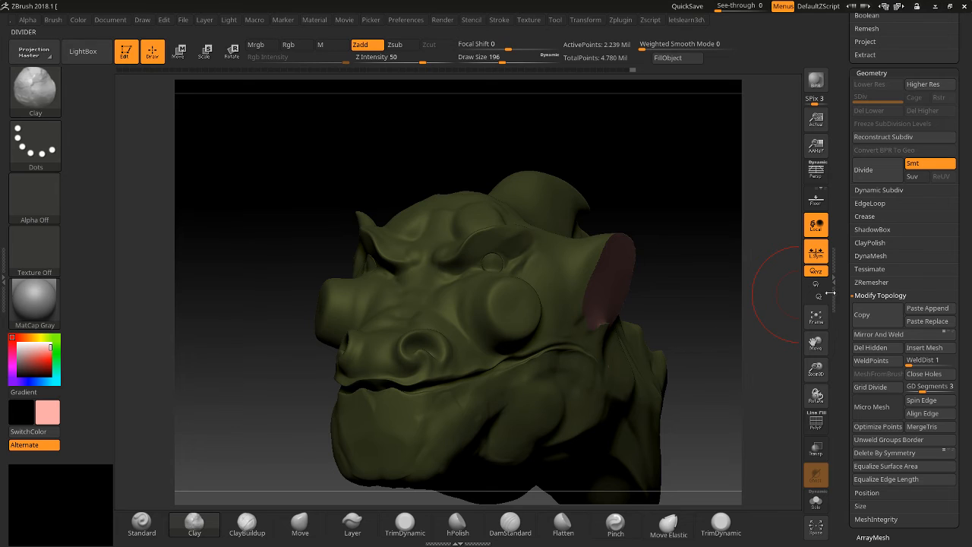
click(816, 421)
click(816, 422)
Clear the mask from the head.
ctrl+click(712, 233)
ctrl+click(712, 233)
ctrl+drag(308, 198, 121, 226)
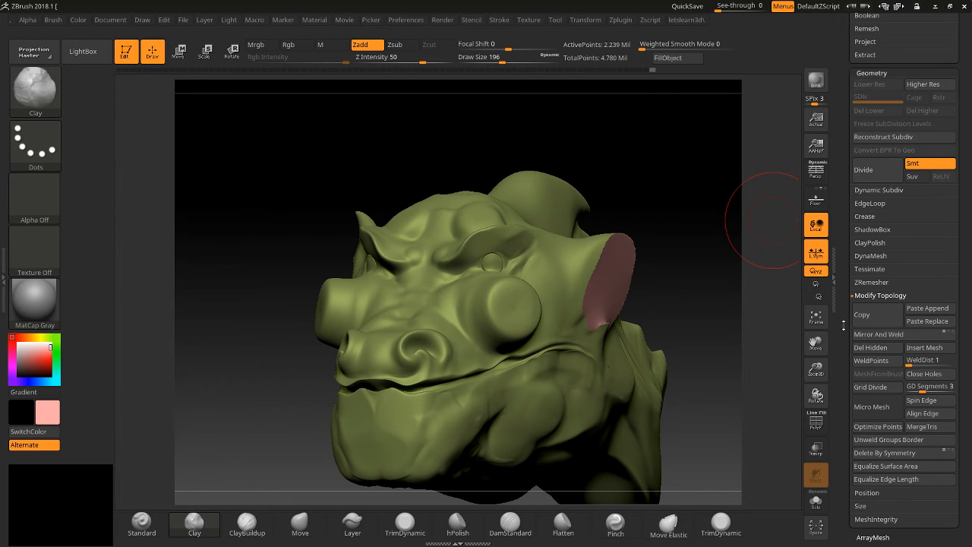
Check the WeldPoints and MeshFromBrush descriptions, turn on the polyframe display and examine the wireframe around the mouth and ear patch.
scroll(922, 334, down, 2)
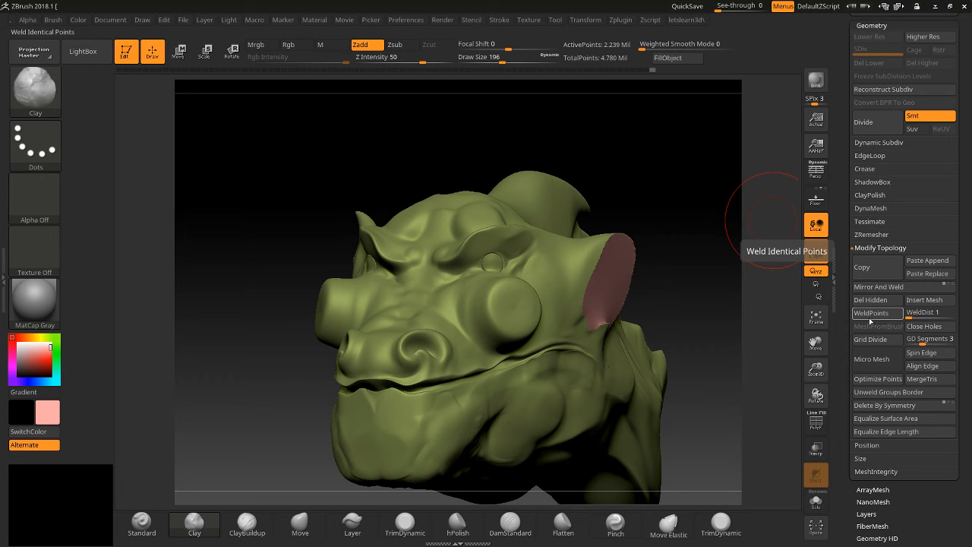
drag(816, 370, 873, 330)
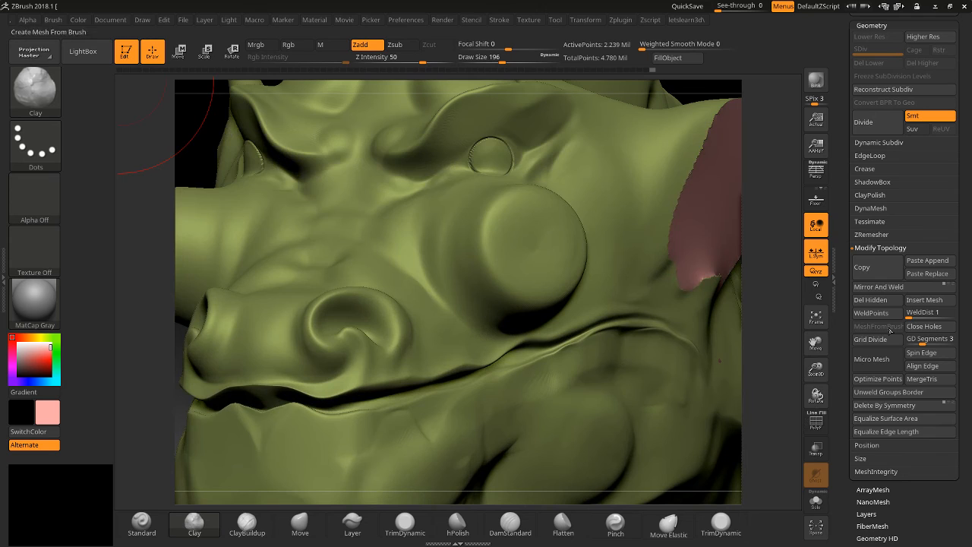
key(ctrl)
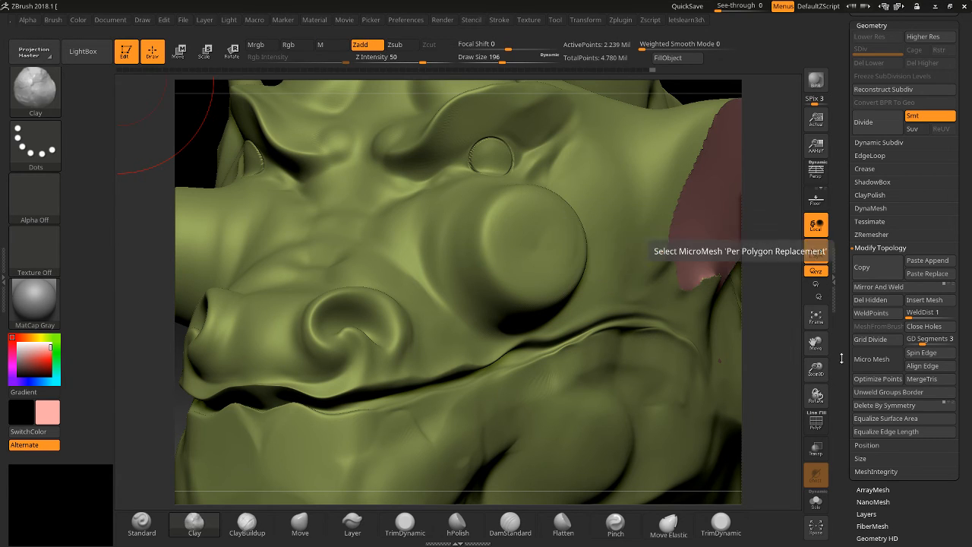
drag(814, 343, 759, 369)
click(814, 425)
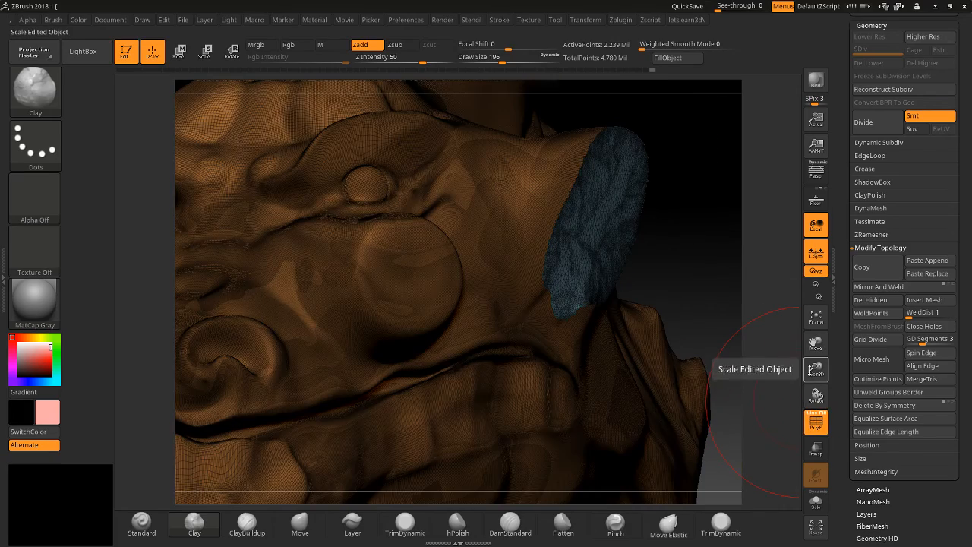
drag(815, 368, 803, 416)
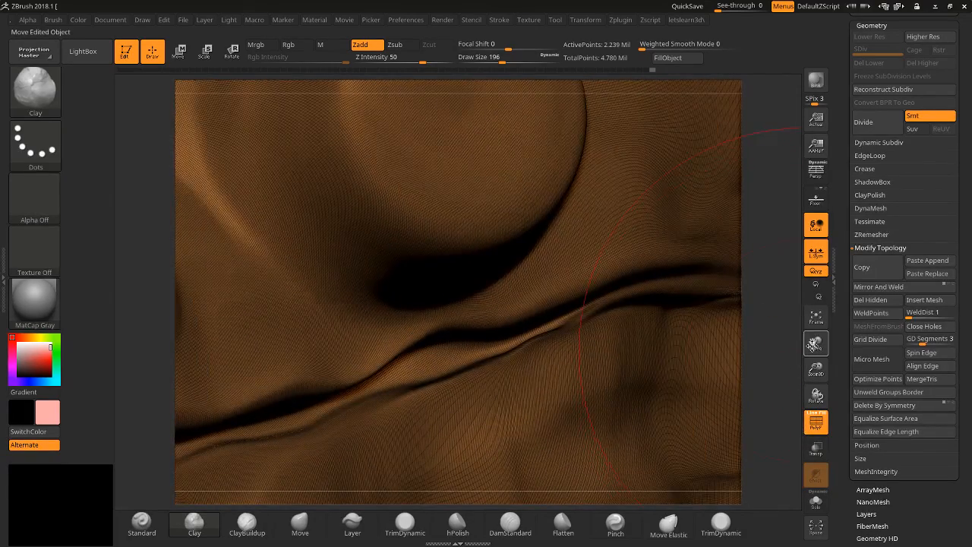
drag(815, 343, 313, 288)
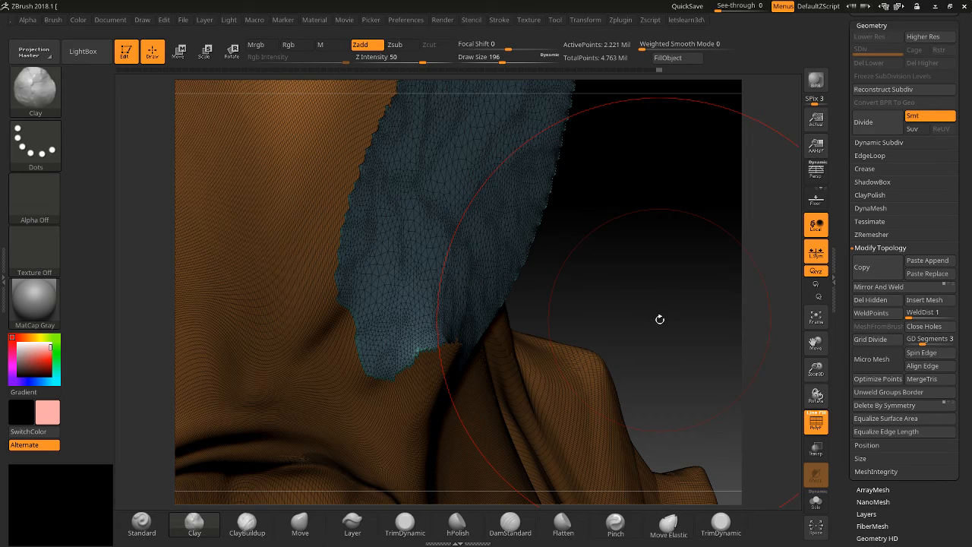
drag(575, 263, 572, 222)
right_drag(572, 222, 594, 269)
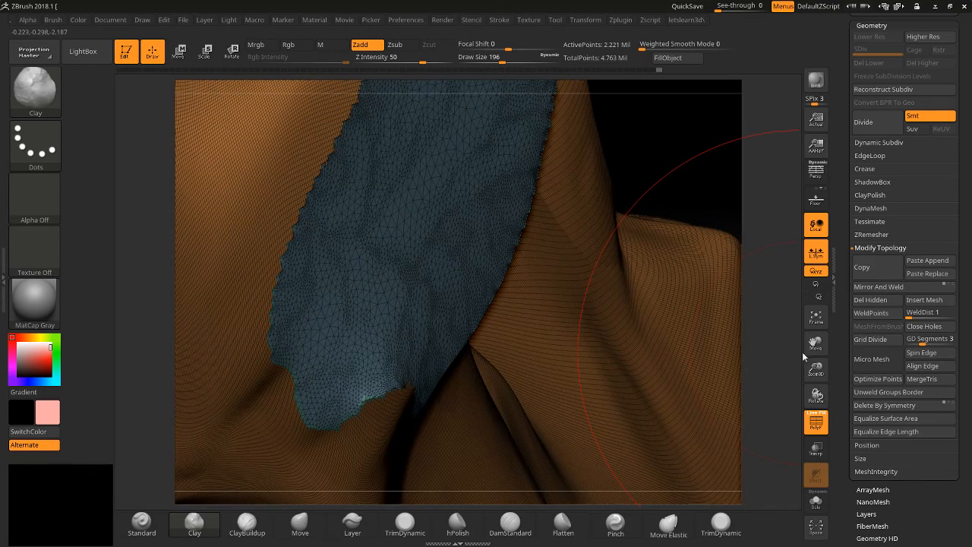
drag(816, 369, 735, 349)
drag(817, 354, 962, 319)
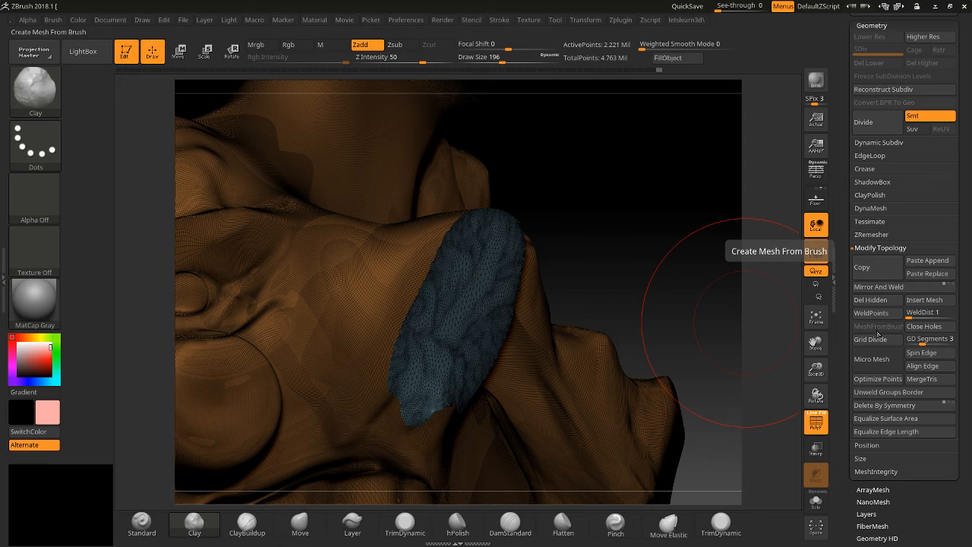
key(ctrl)
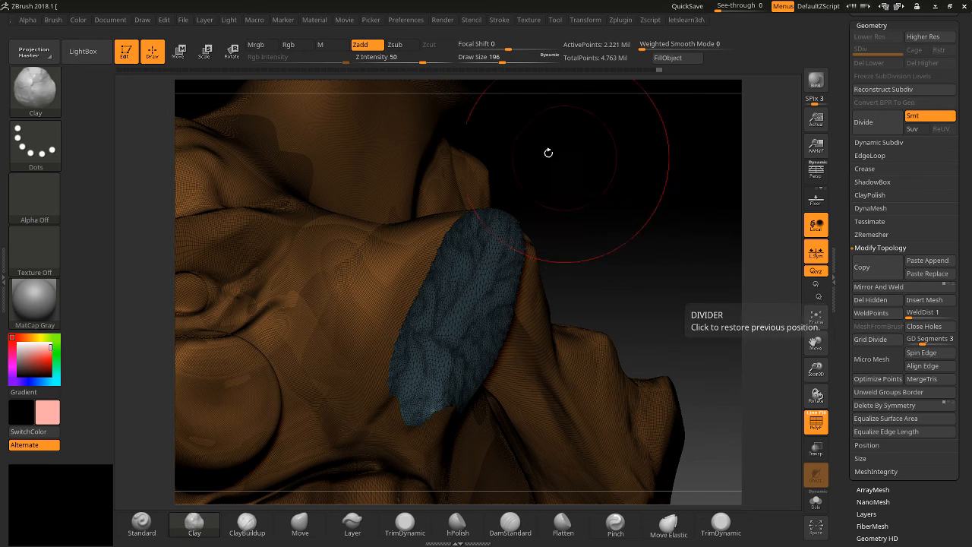
Choose the IMM BParts brush from the sculpting brushes starting with I.
click(34, 90)
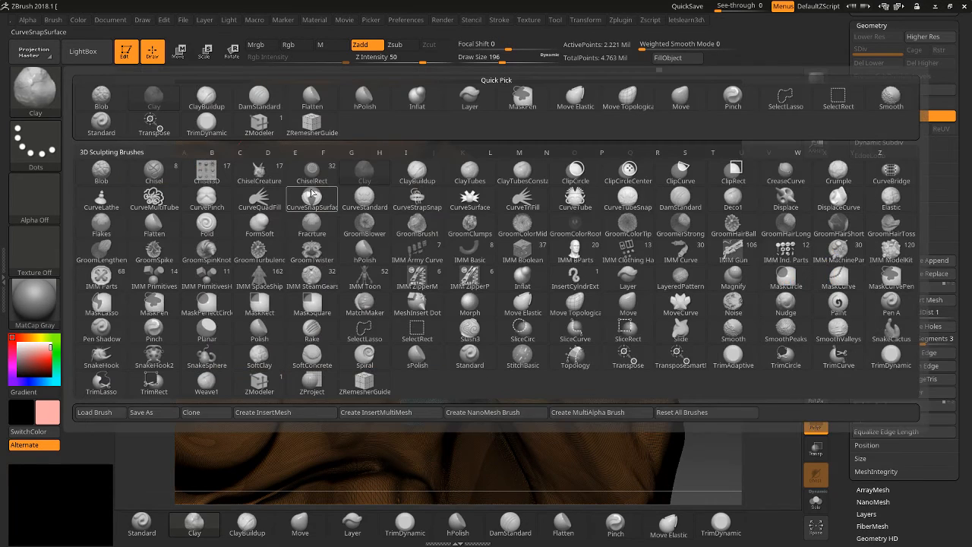
key(i)
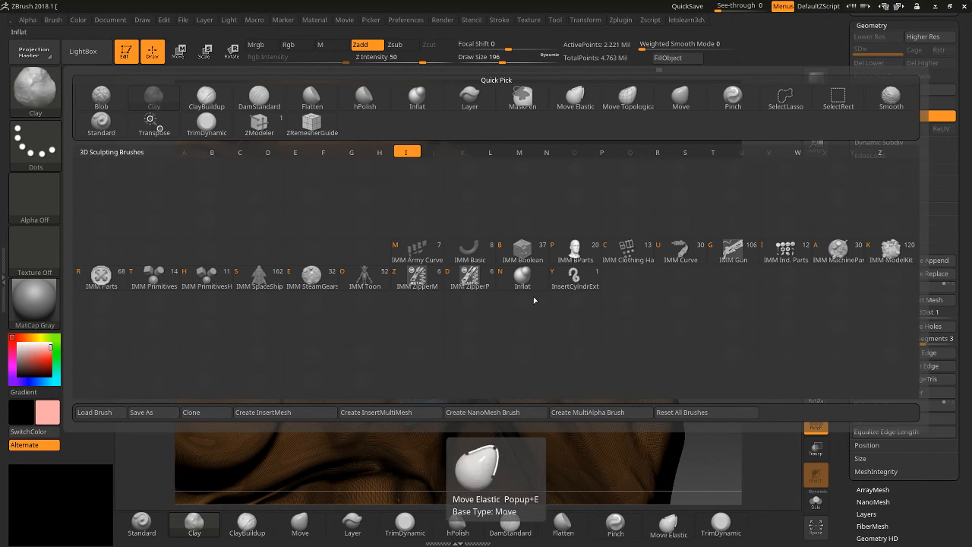
click(574, 252)
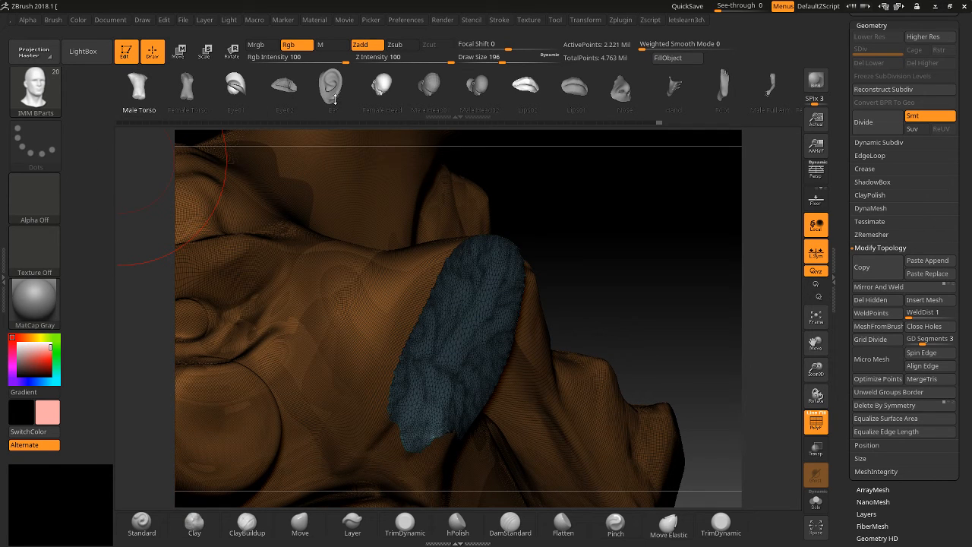
Insert the IMM Ear mesh over the head's ear patch and replace the active mesh with it using MeshFromBrush.
click(335, 99)
mouse_move(486, 334)
mouse_down()
mouse_move(531, 304)
mouse_move(639, 281)
mouse_up()
mouse_move(679, 347)
mouse_down()
mouse_move(647, 278)
mouse_move(705, 319)
mouse_up()
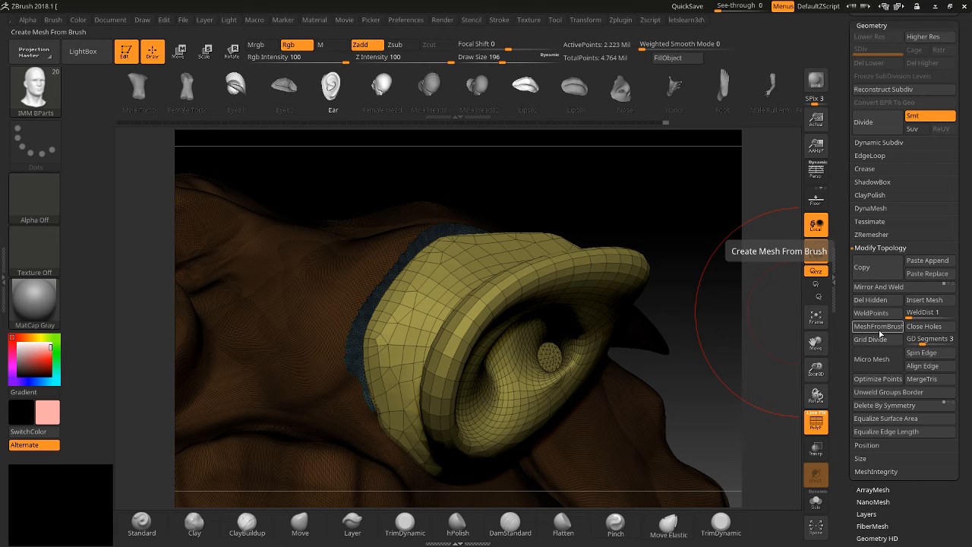
click(879, 326)
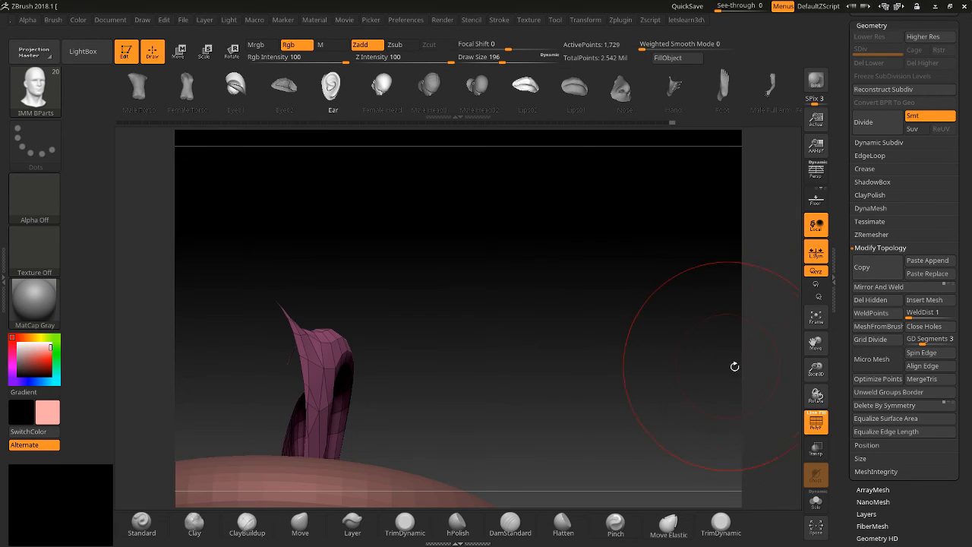
drag(819, 396, 811, 183)
drag(717, 292, 694, 282)
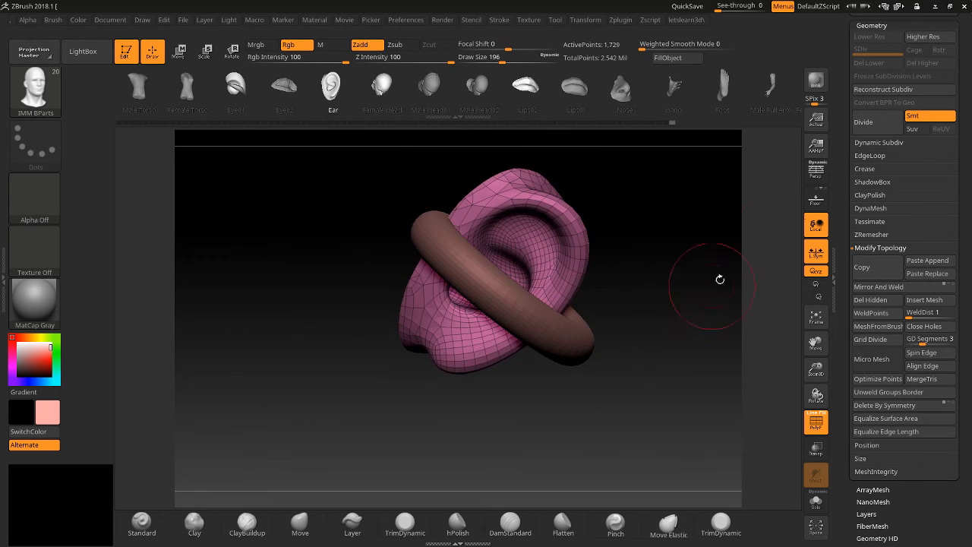
Isolate the ear subtool with Solo and inspect it without the ring.
drag(849, 139, 828, 278)
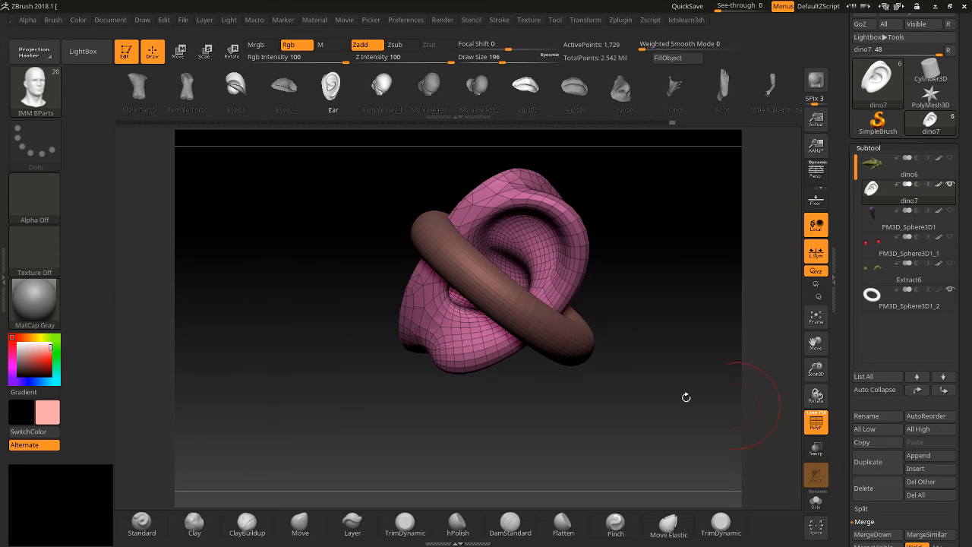
drag(675, 336, 580, 334)
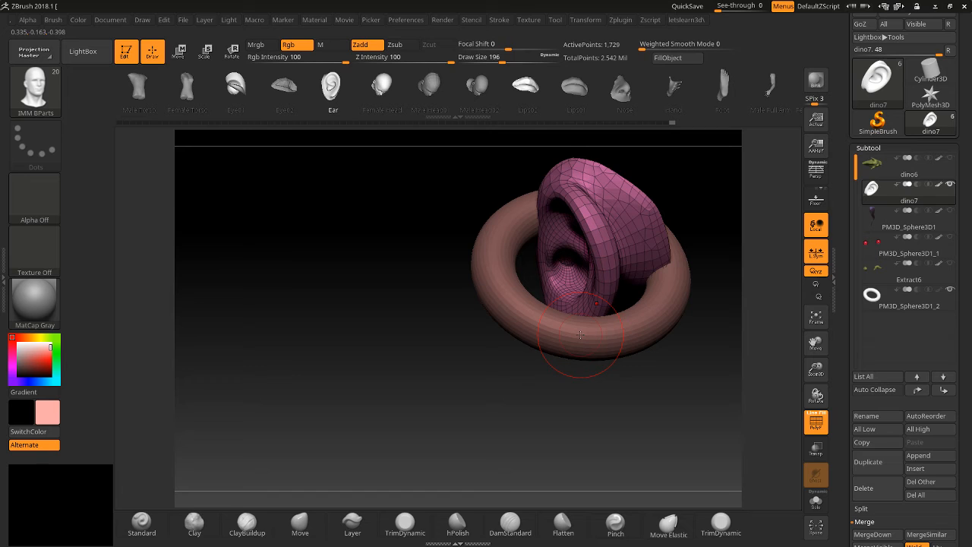
ctrl+shift+click(580, 335)
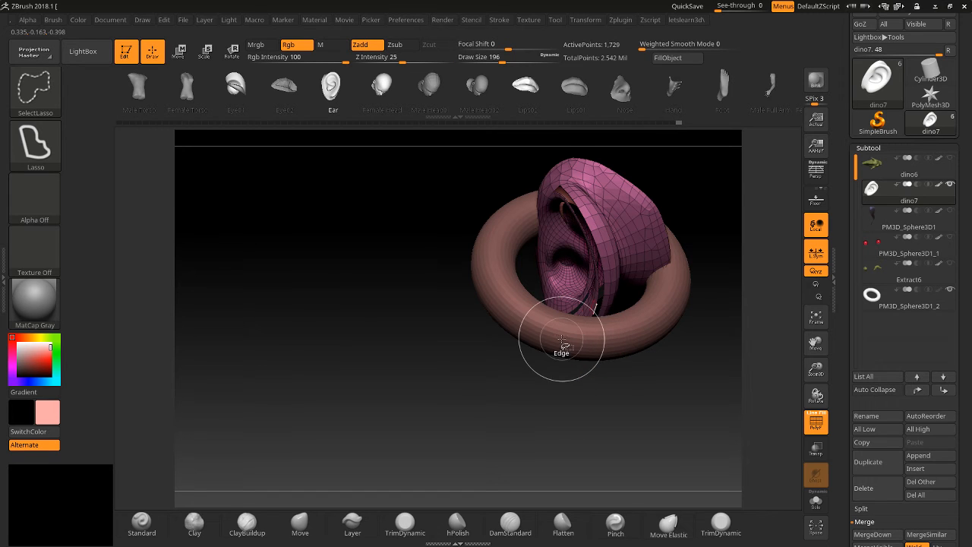
ctrl+shift+click(509, 389)
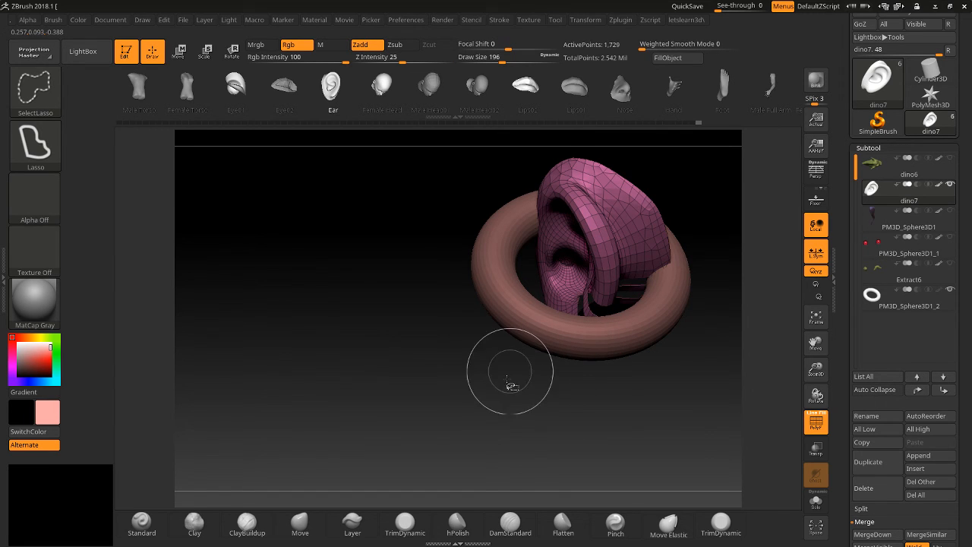
drag(495, 398, 493, 363)
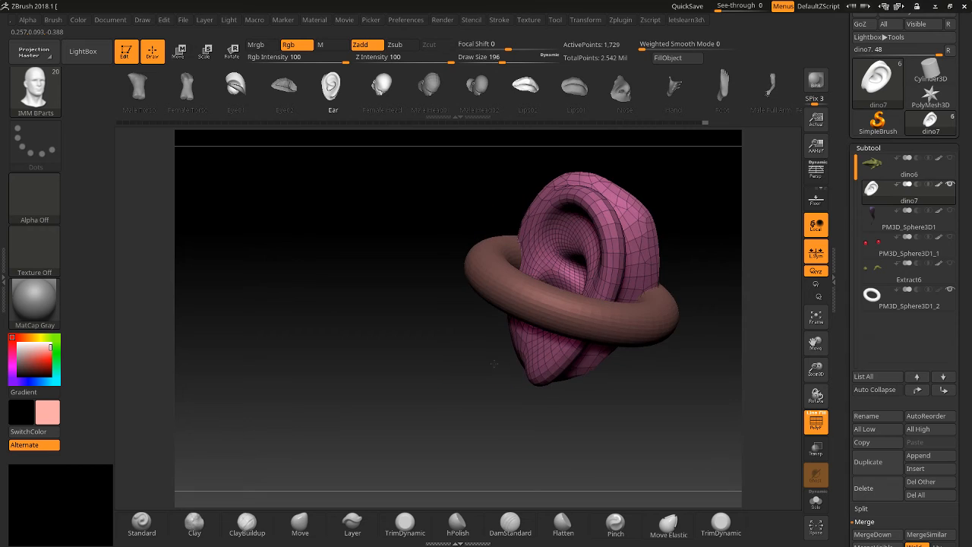
click(815, 501)
mouse_move(496, 429)
mouse_down()
mouse_move(548, 452)
mouse_move(770, 410)
mouse_up()
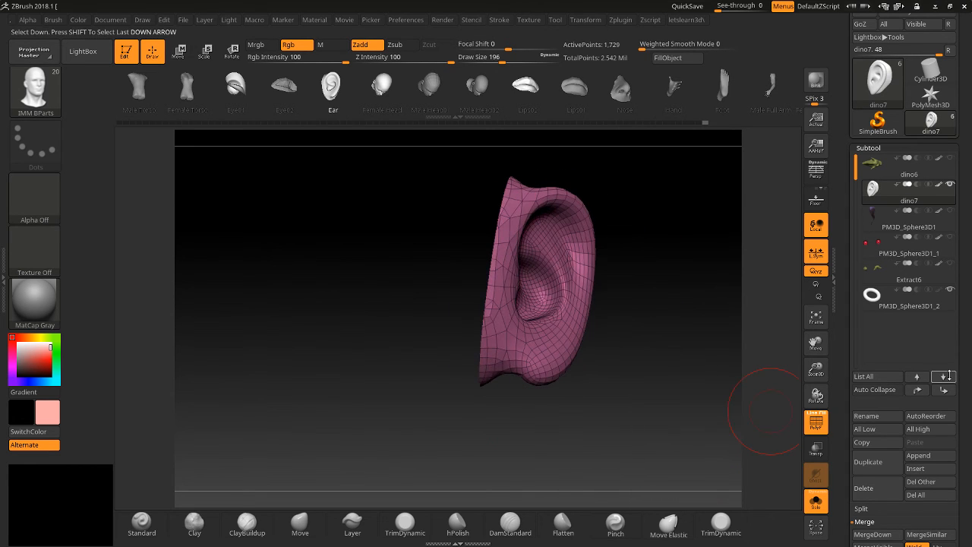
Insert the Female Head mesh over the ear, replace the ear with it using MeshFromBrush, and frame the head from the front.
drag(832, 425, 828, 288)
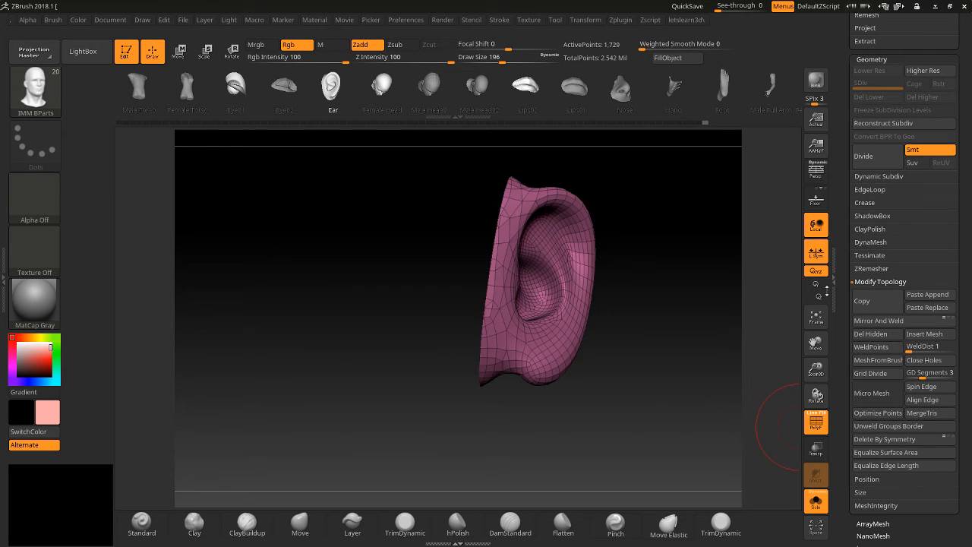
click(382, 85)
drag(527, 299, 636, 406)
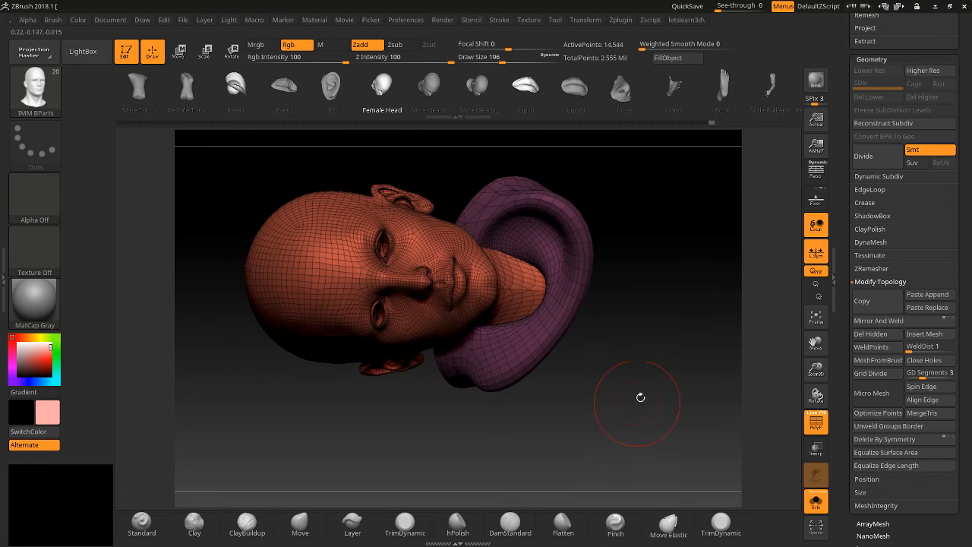
click(874, 363)
drag(717, 373, 690, 276)
key(f)
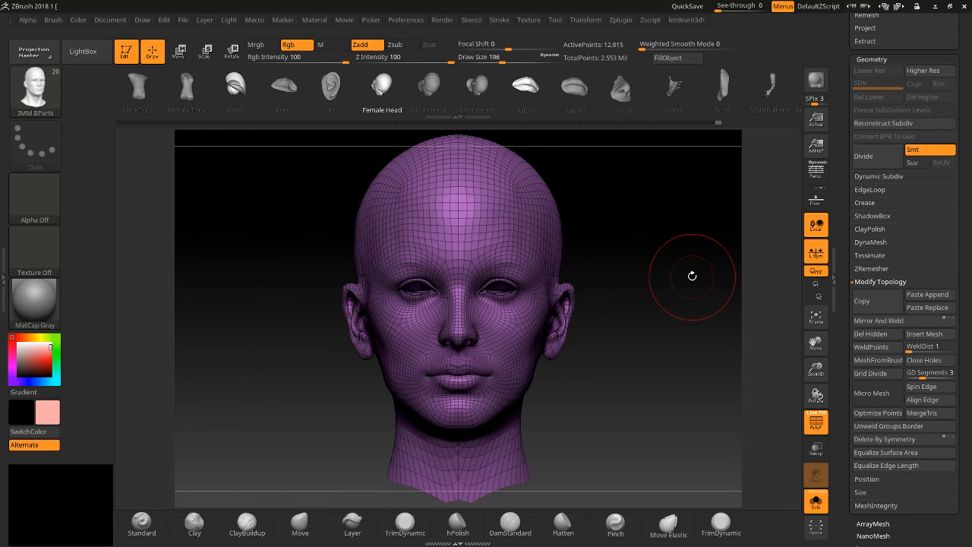
Turn off the polyframe display, view the head at an angle and check the Grid Divide description.
drag(825, 379, 815, 352)
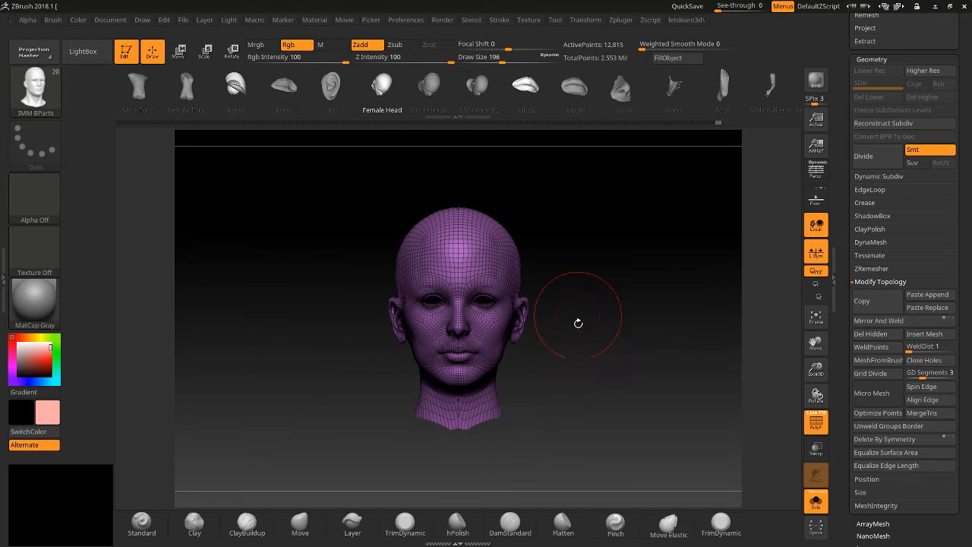
click(813, 429)
drag(604, 385, 747, 386)
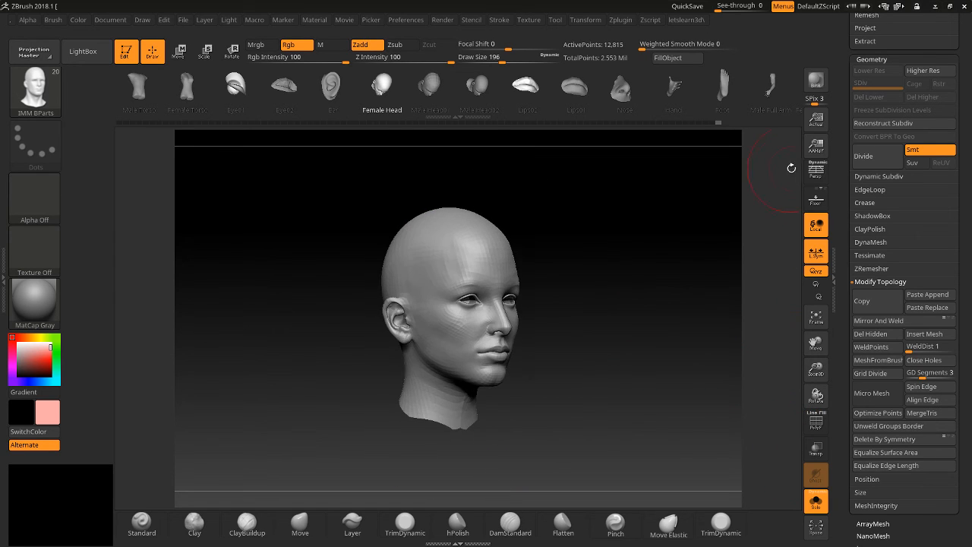
mouse_move(841, 114)
mouse_down()
mouse_move(843, 456)
mouse_move(842, 127)
mouse_up()
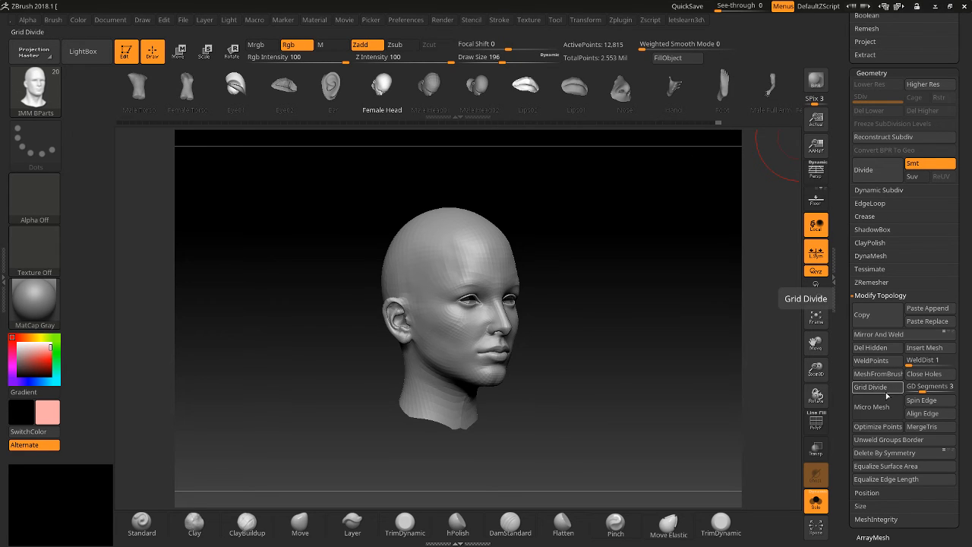
key(ctrl)
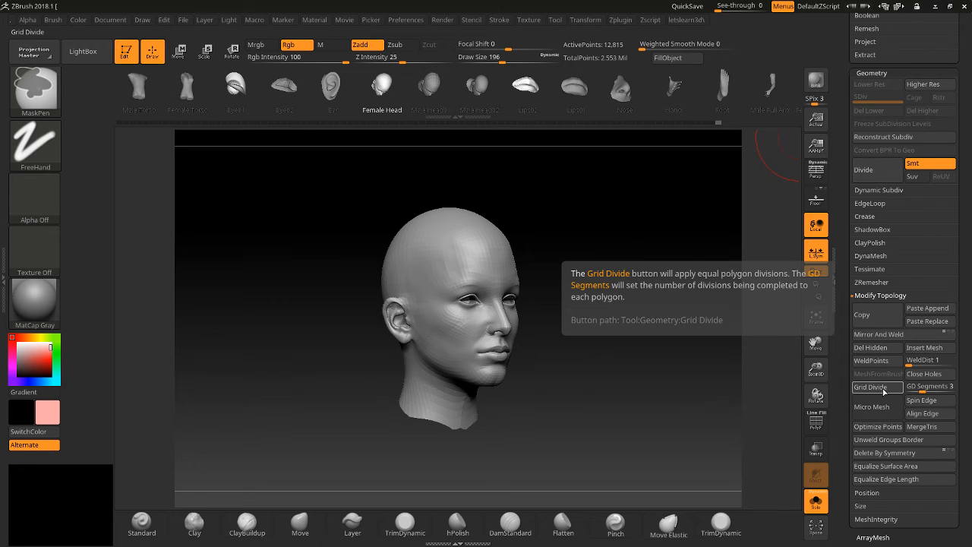
Show the polyframe and subdivide the head with Grid Divide at 3 segments, and again at 2 segments.
drag(816, 369, 818, 454)
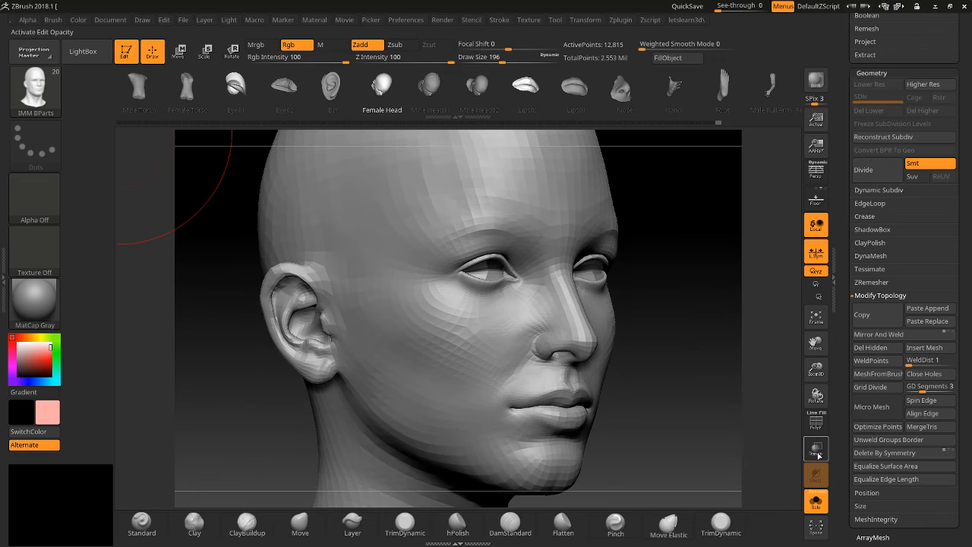
click(816, 423)
drag(815, 369, 820, 443)
click(869, 387)
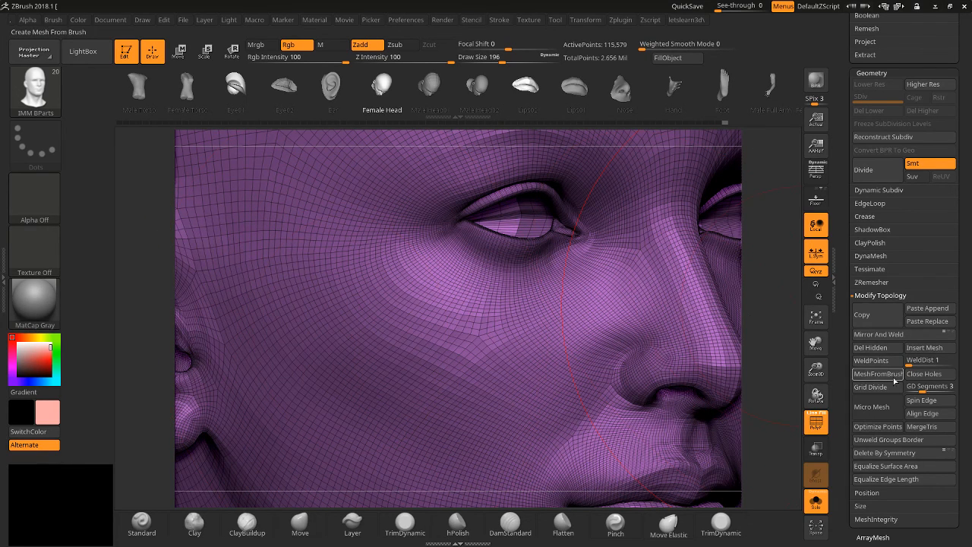
click(918, 387)
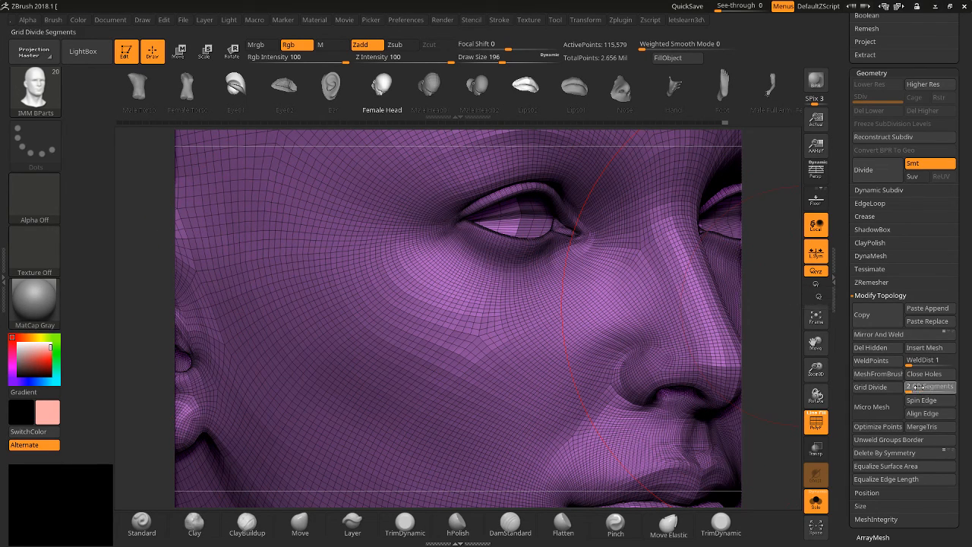
click(884, 388)
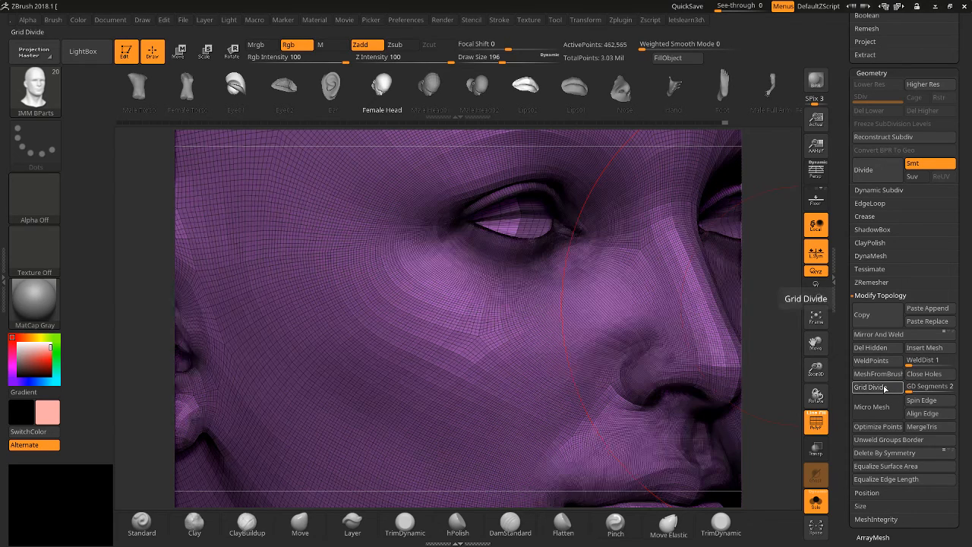
drag(912, 390, 948, 391)
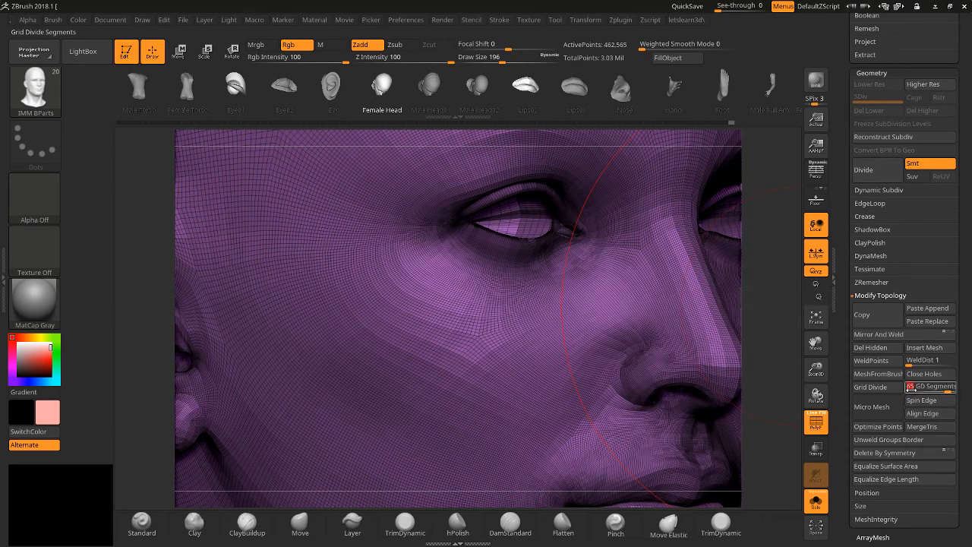
click(885, 388)
click(858, 399)
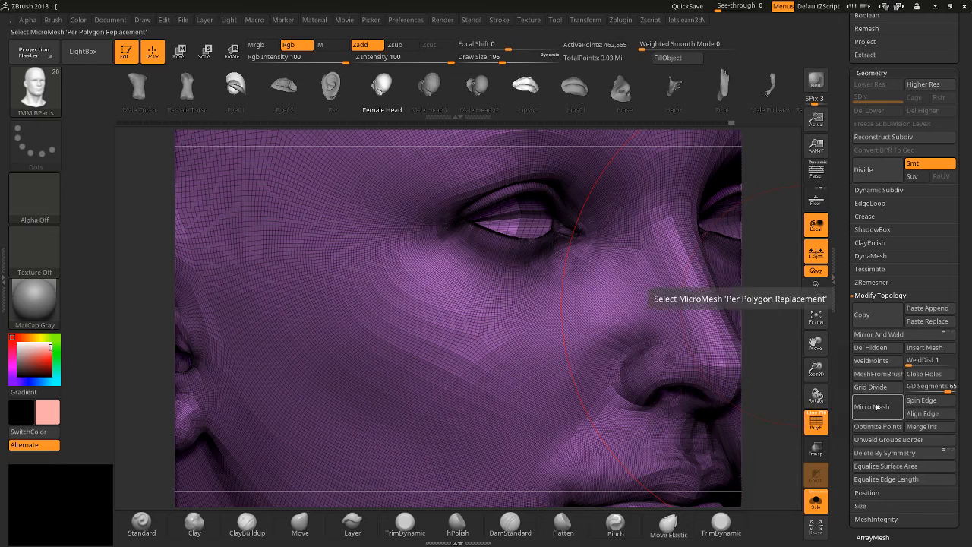
Set GD Segments to 3, apply Grid Divide to the head and hide the polyframe to view the faceted surface.
drag(948, 390, 912, 384)
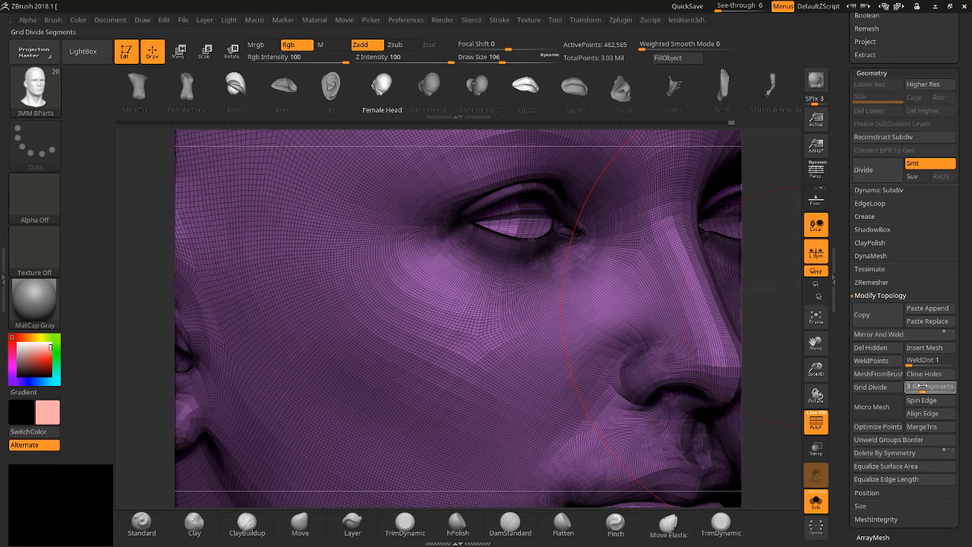
click(871, 388)
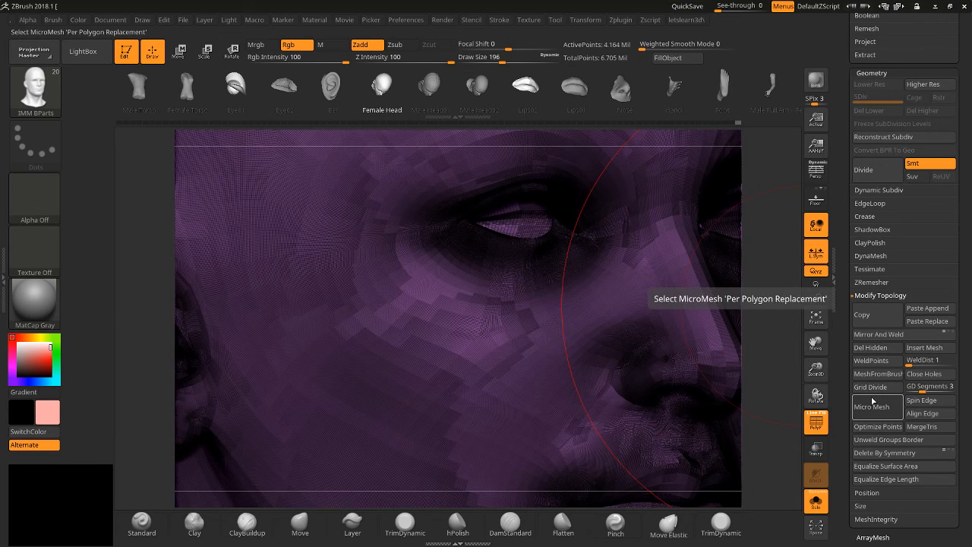
drag(785, 374, 816, 421)
click(813, 423)
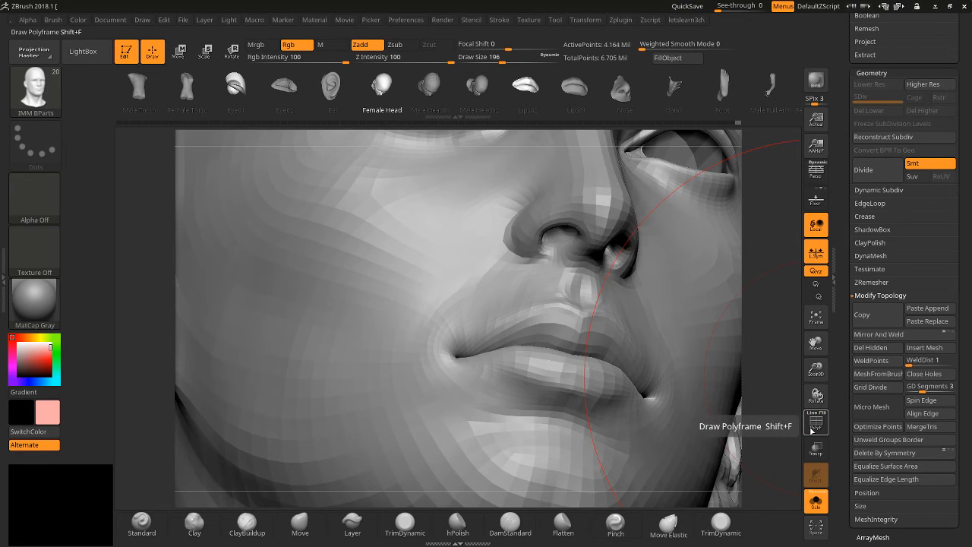
drag(815, 368, 810, 327)
drag(700, 351, 688, 364)
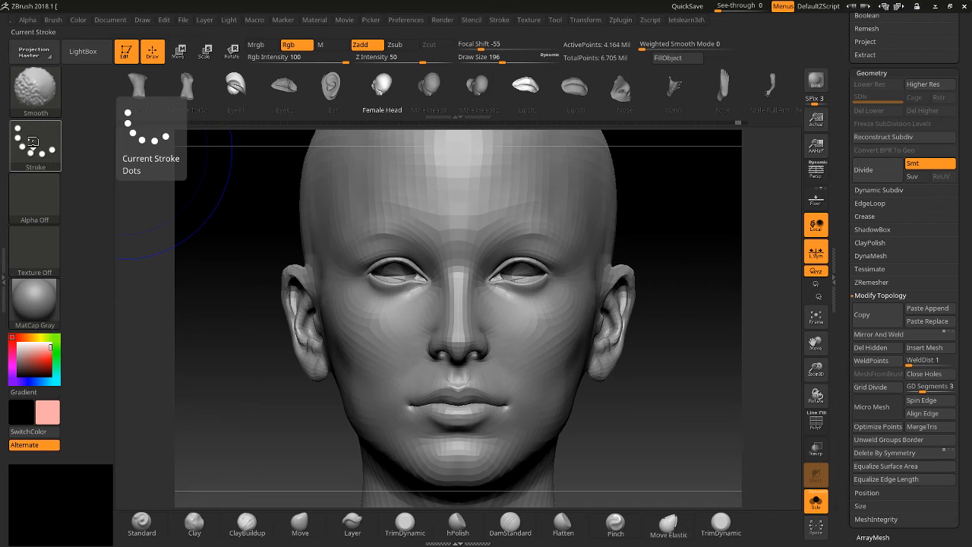
Choose the Move brush and smooth the faceted forehead with a few Smooth strokes.
click(315, 525)
shift+drag(540, 182, 530, 158)
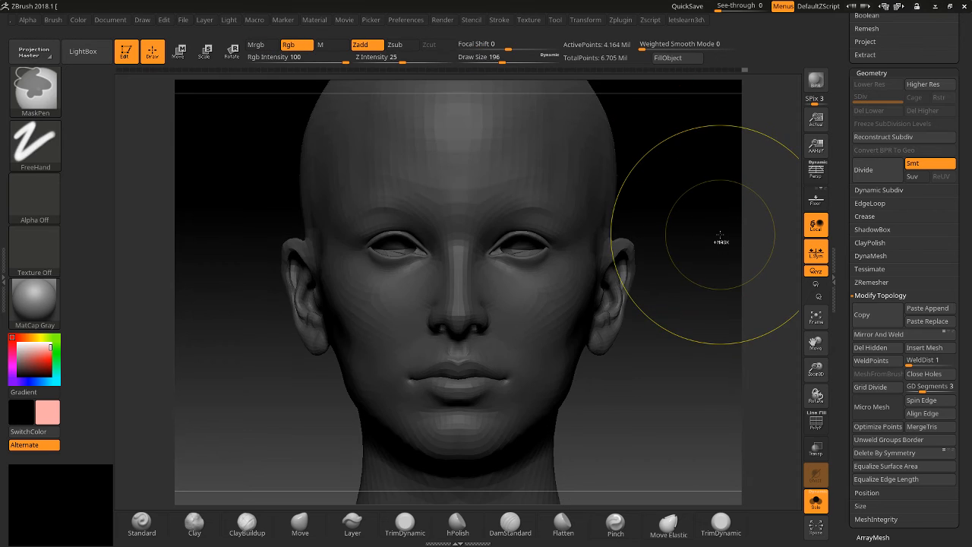
shift+drag(486, 136, 461, 196)
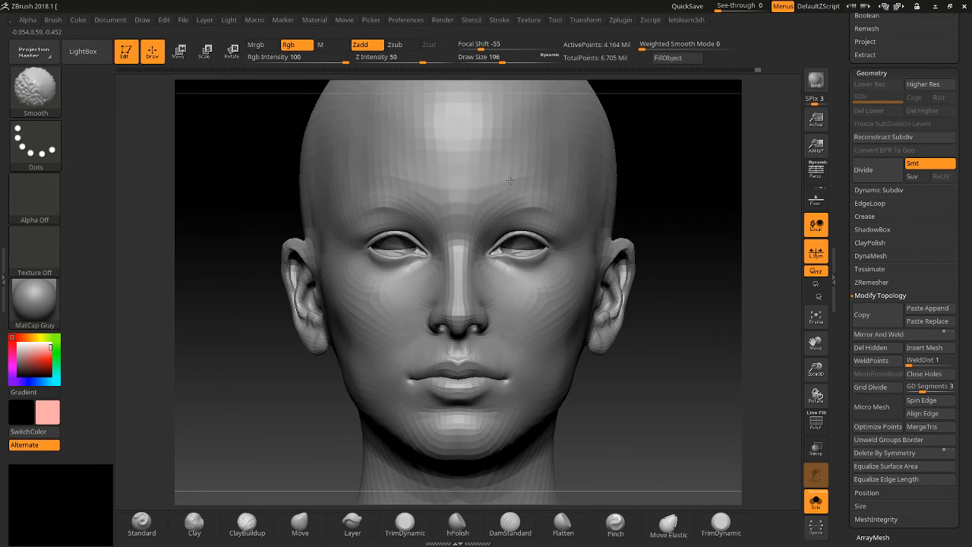
click(816, 422)
click(818, 423)
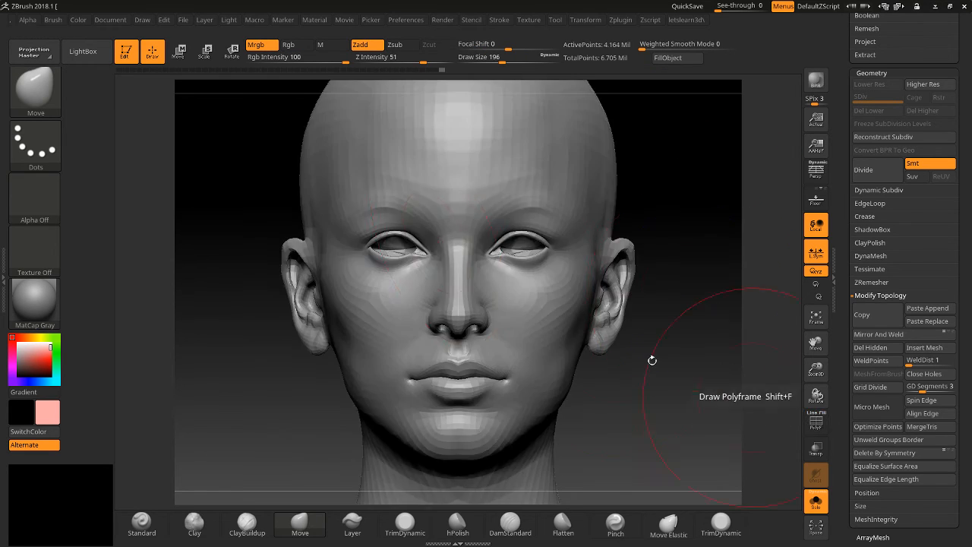
Assign Ring3D as the Micro Mesh that replaces each polygon of the head and dismiss the BPR note.
drag(816, 369, 812, 395)
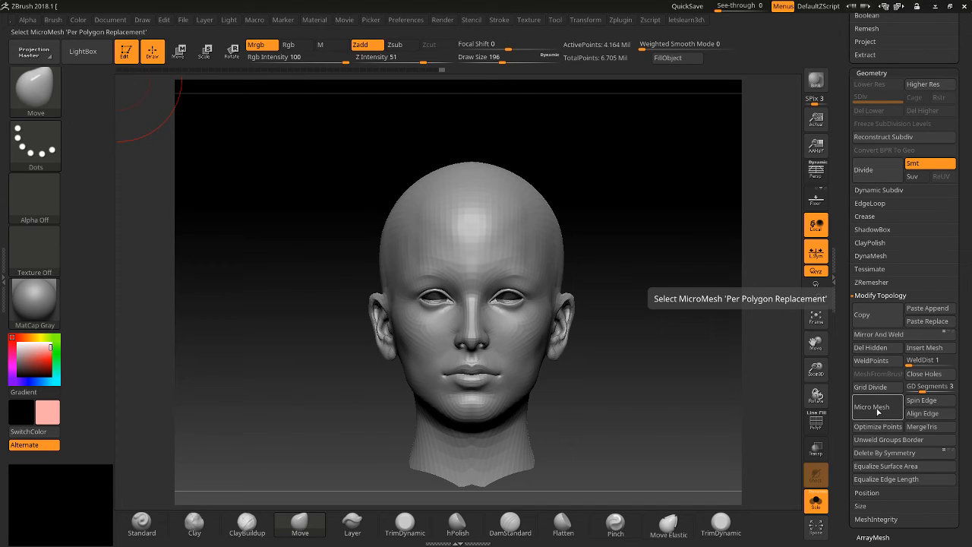
click(873, 407)
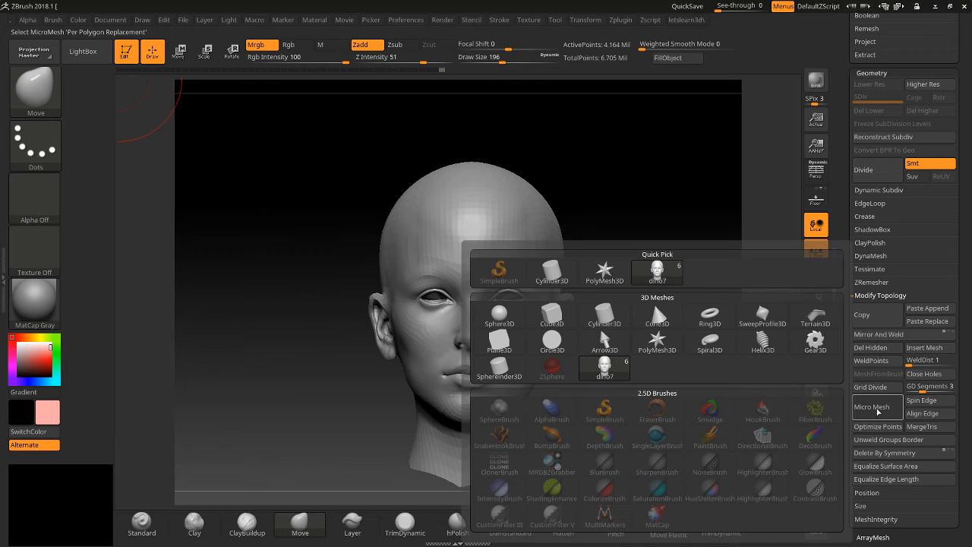
click(860, 401)
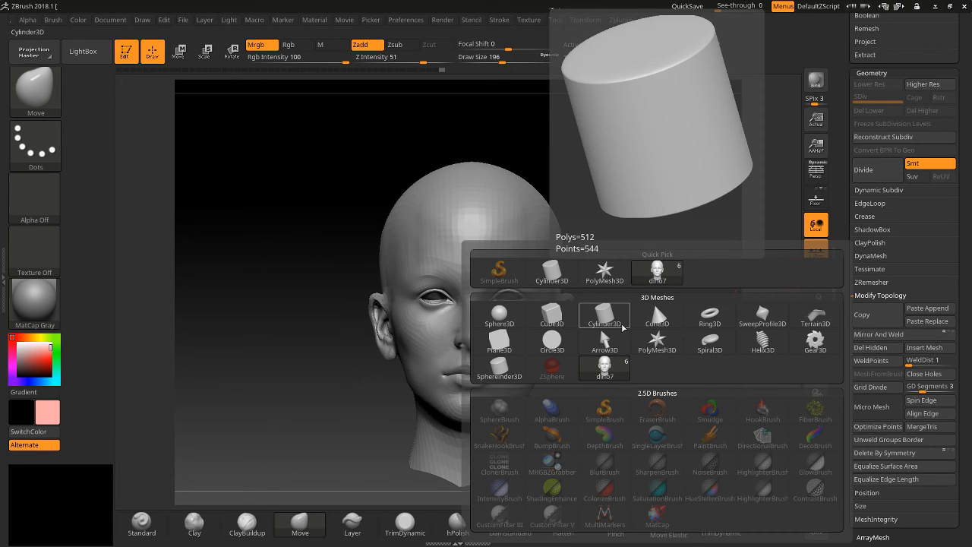
click(698, 322)
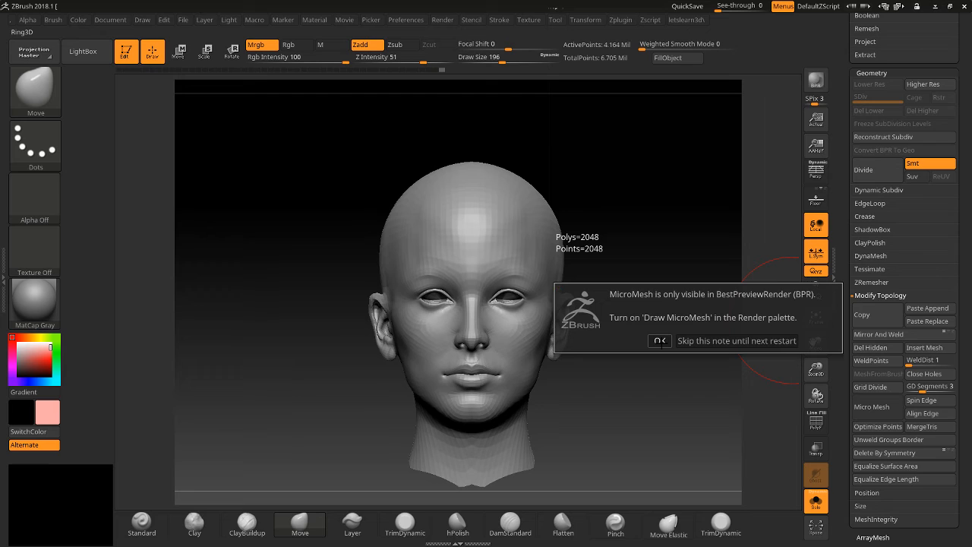
click(659, 340)
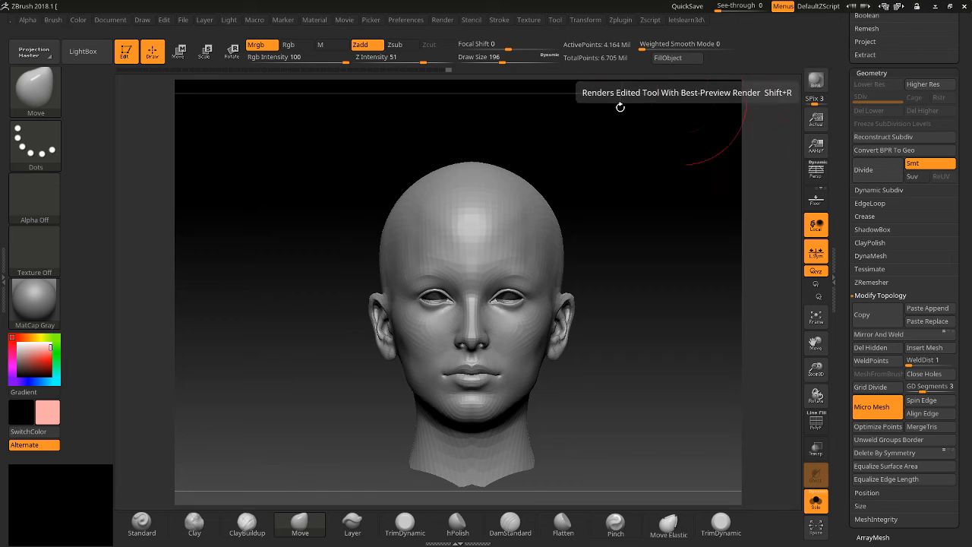
Look through the render settings, expanding Render Properties, BPR RenderPass and BPR Filters.
click(443, 23)
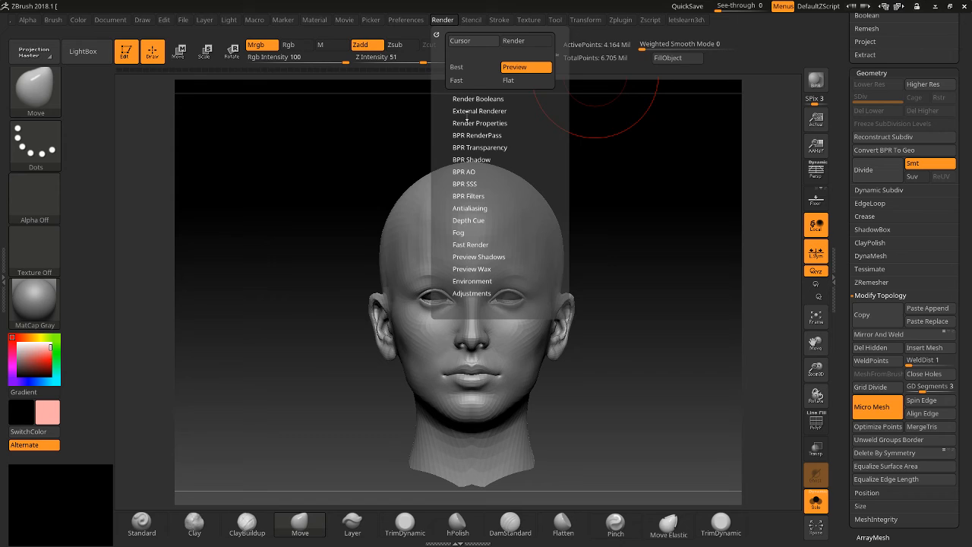
click(466, 123)
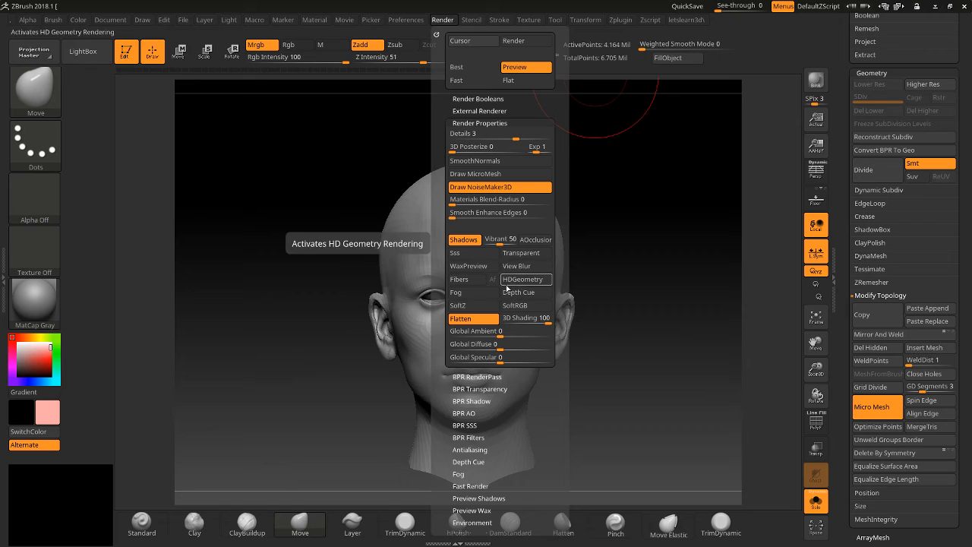
click(469, 377)
scroll(439, 381, down, 5)
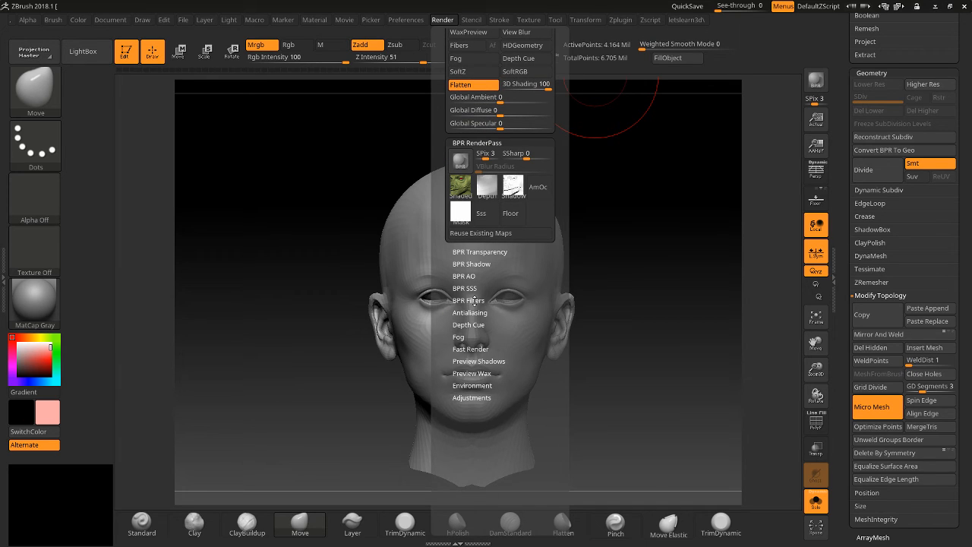
click(469, 301)
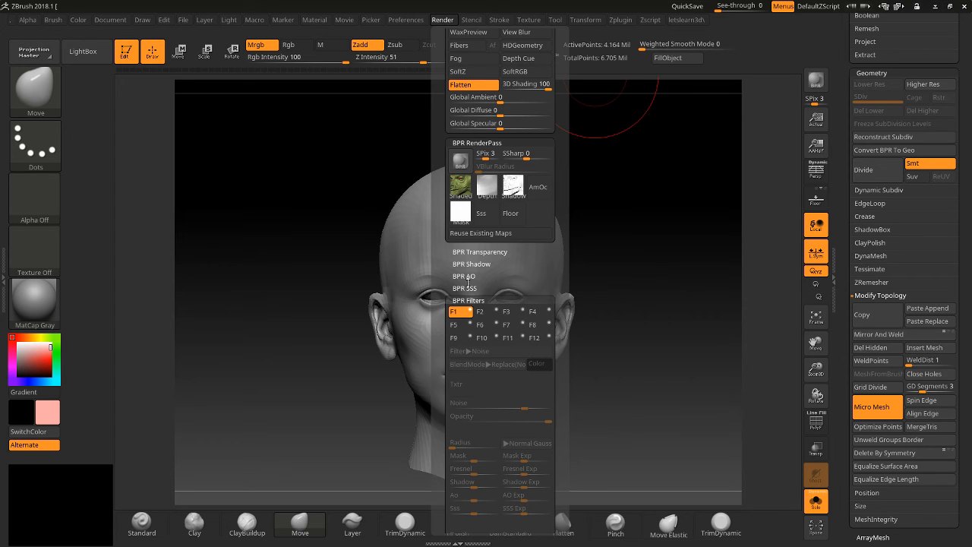
scroll(441, 355, up, 5)
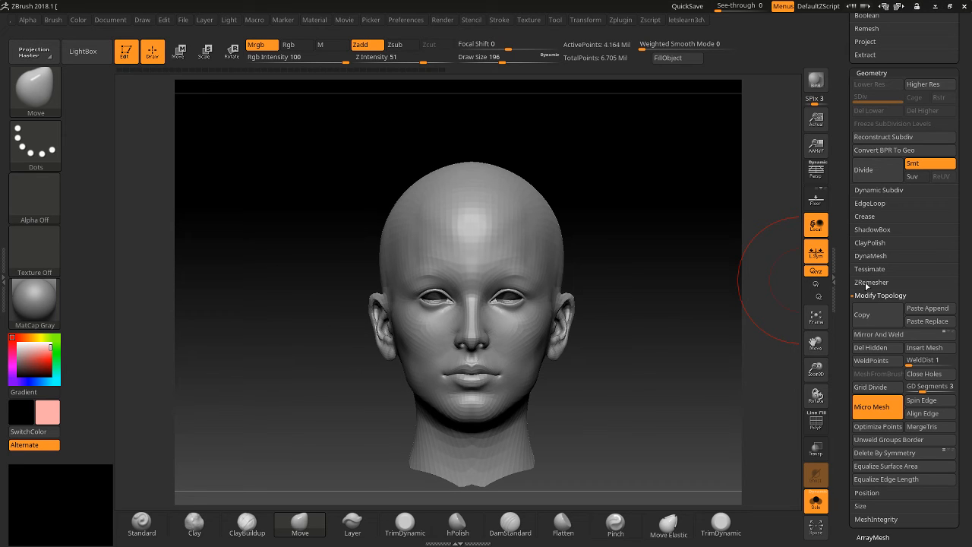
Remesh the head with ZRemesher at a Target Polygons Count of 5 and inspect the new topology with the polyframe.
click(870, 281)
click(871, 301)
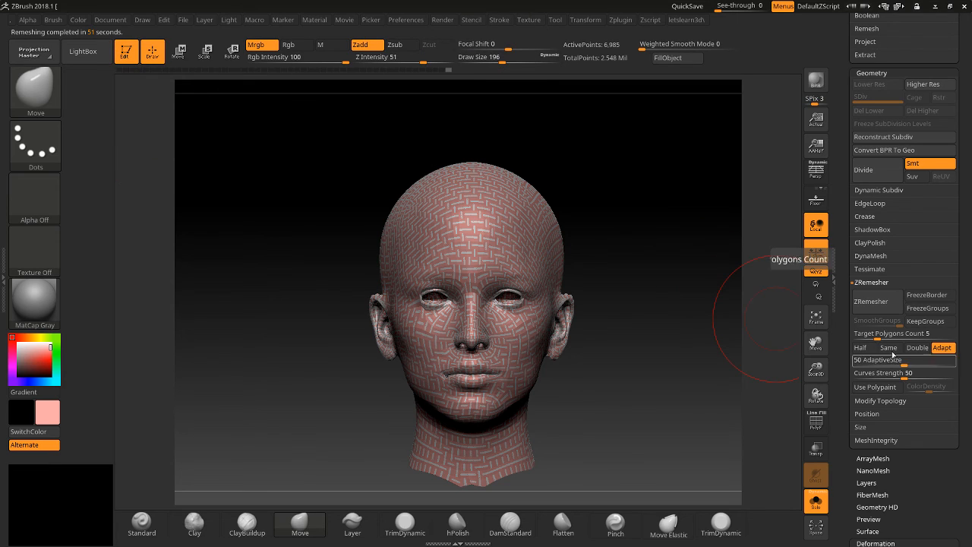
drag(806, 372, 805, 461)
click(816, 423)
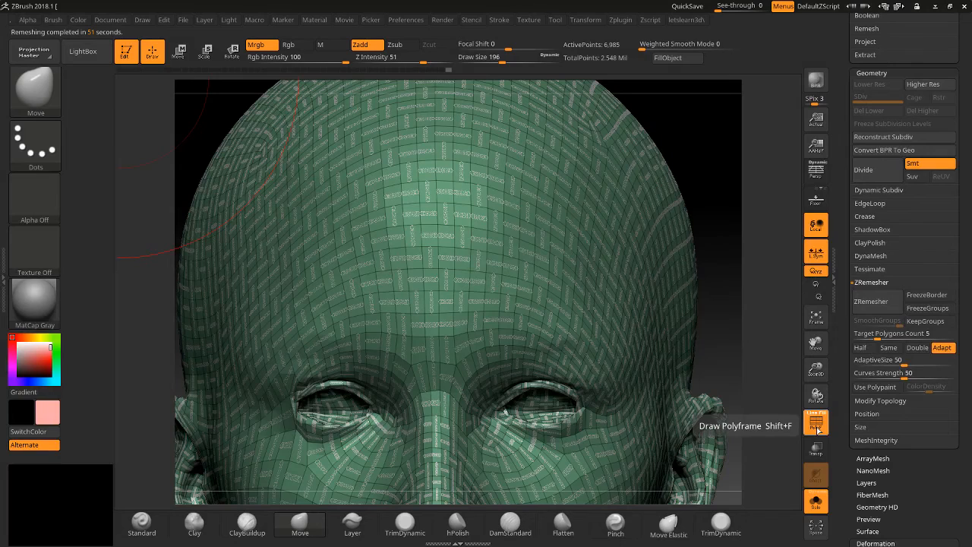
drag(814, 371, 804, 474)
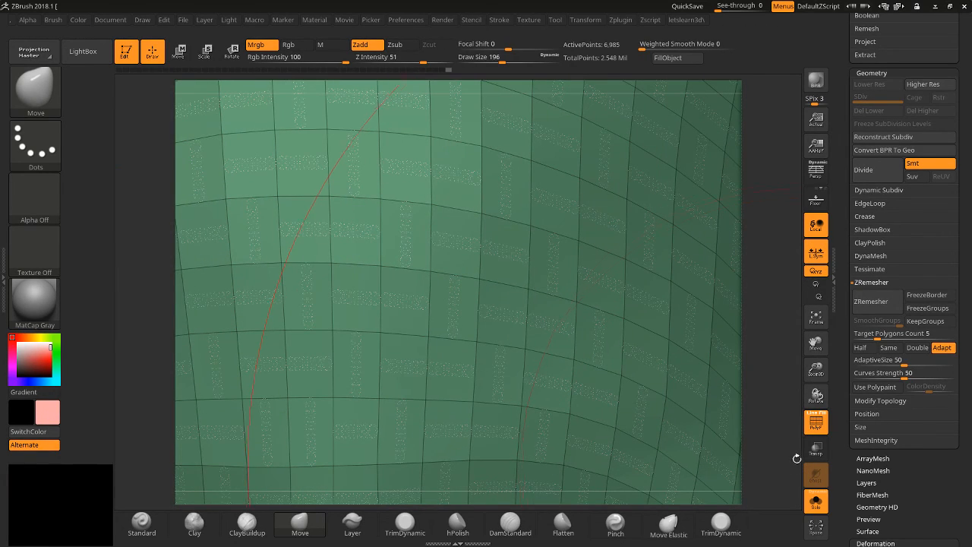
drag(815, 371, 749, 200)
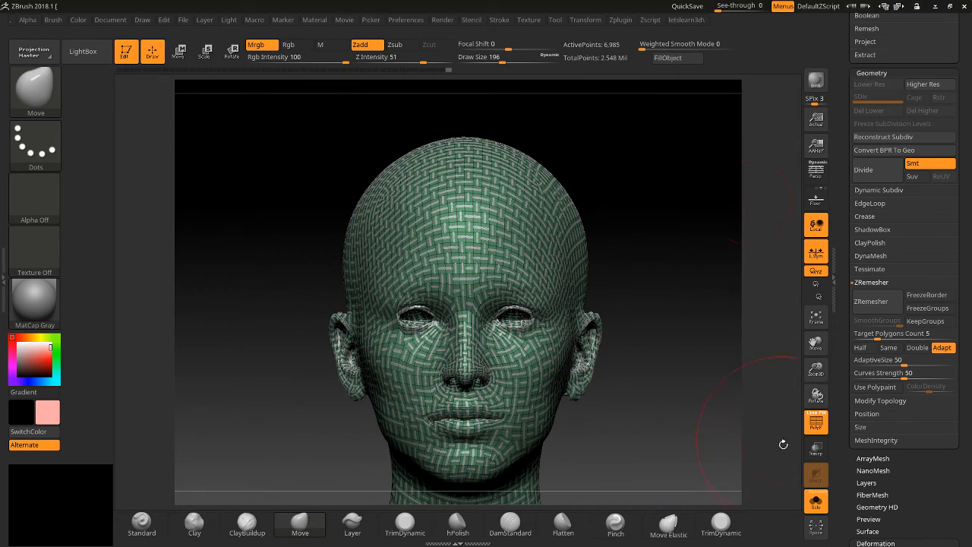
click(817, 423)
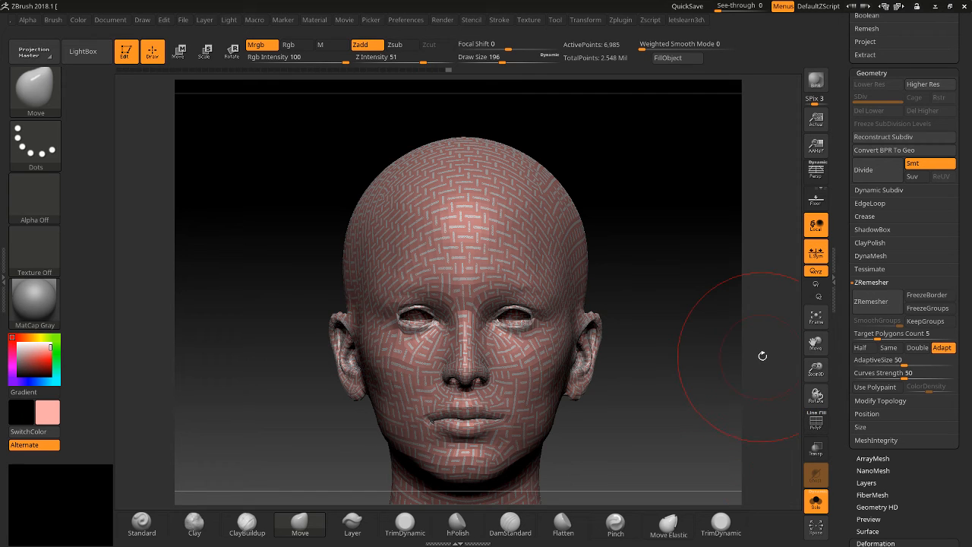
Render the ring-covered head with BPR, examine the chainmail from close up and in profile, and reopen the Modify Topology settings.
click(816, 79)
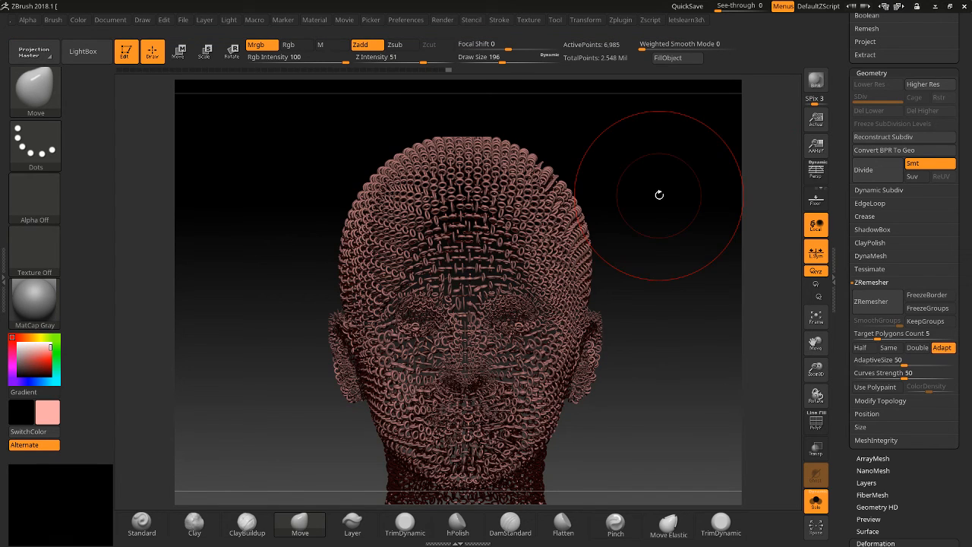
drag(703, 210, 694, 213)
drag(817, 380, 819, 362)
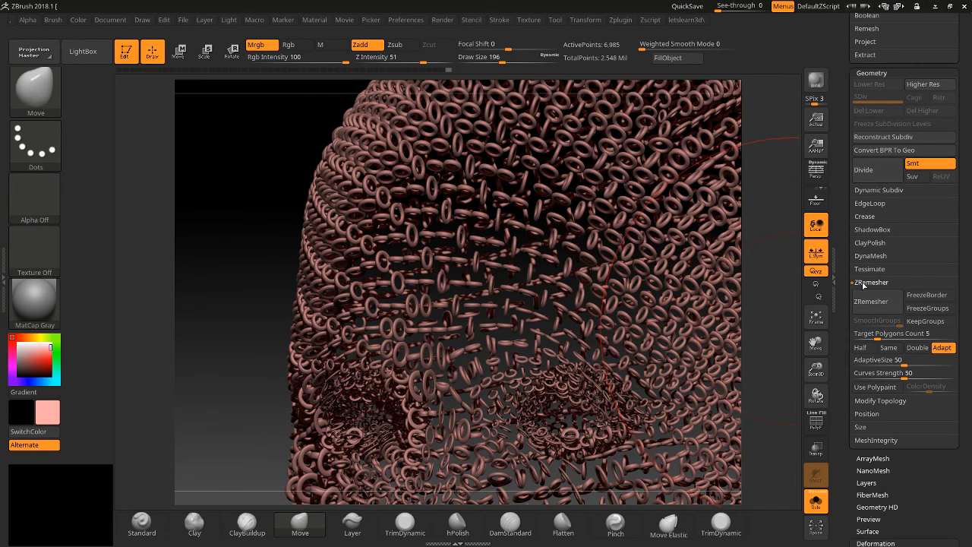
click(868, 401)
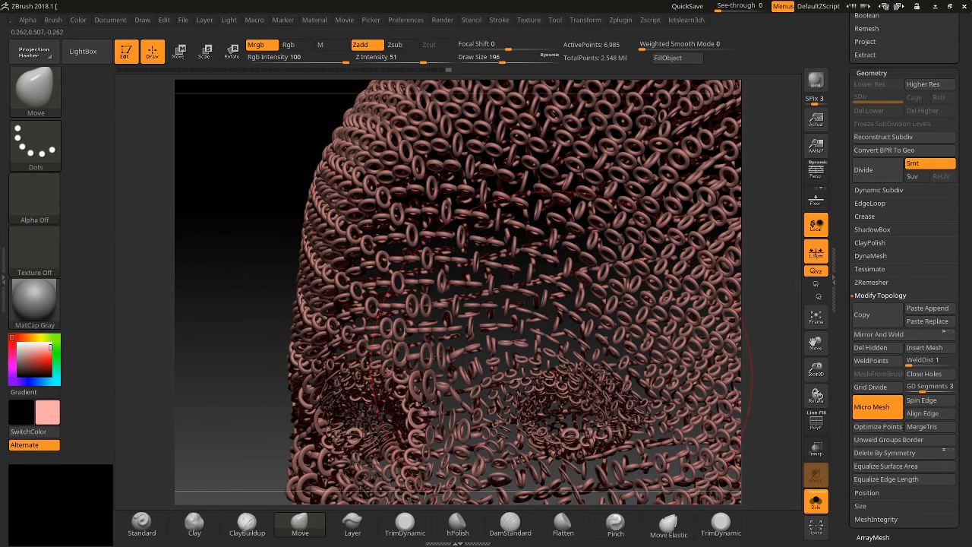
drag(816, 371, 773, 300)
drag(705, 354, 685, 338)
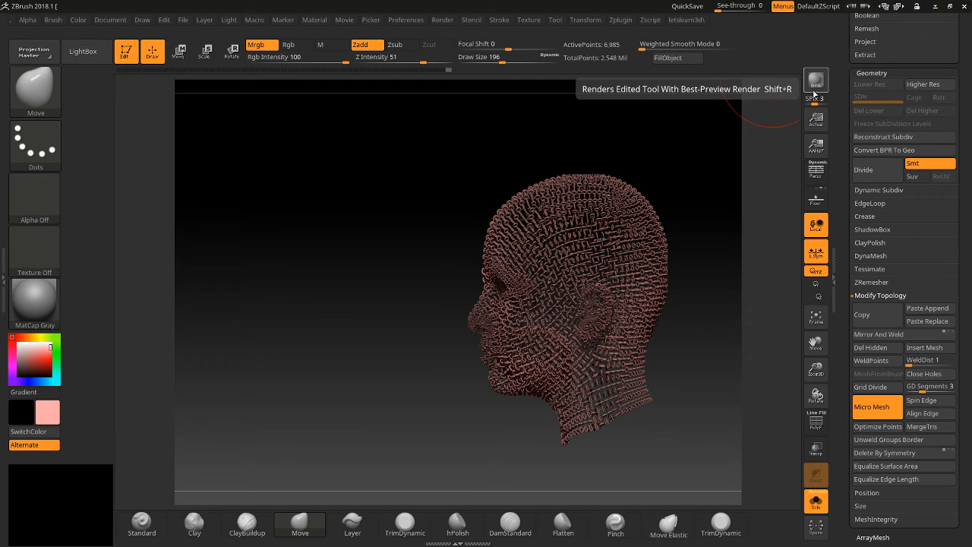
Replace the ring Micro Mesh with Cone3D and render the head with BPR.
drag(814, 370, 754, 322)
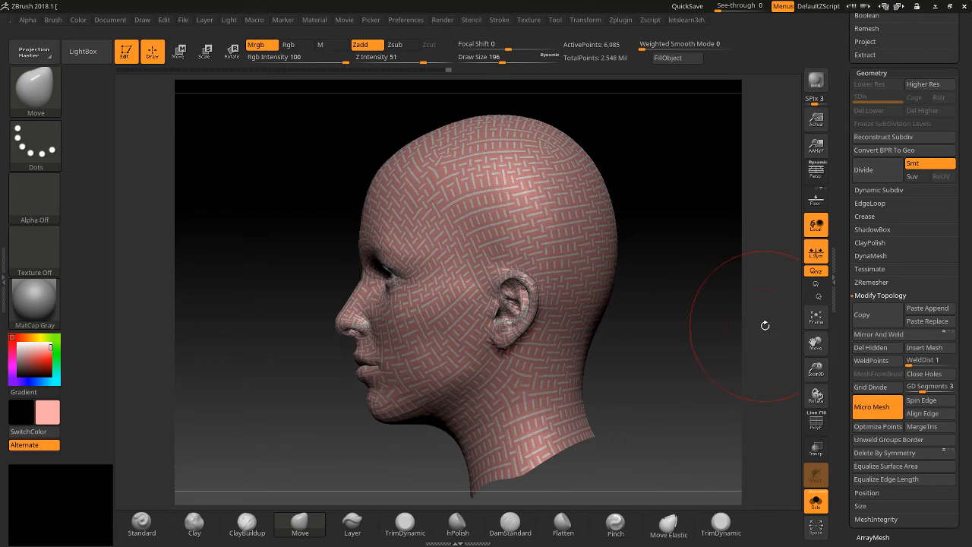
click(870, 408)
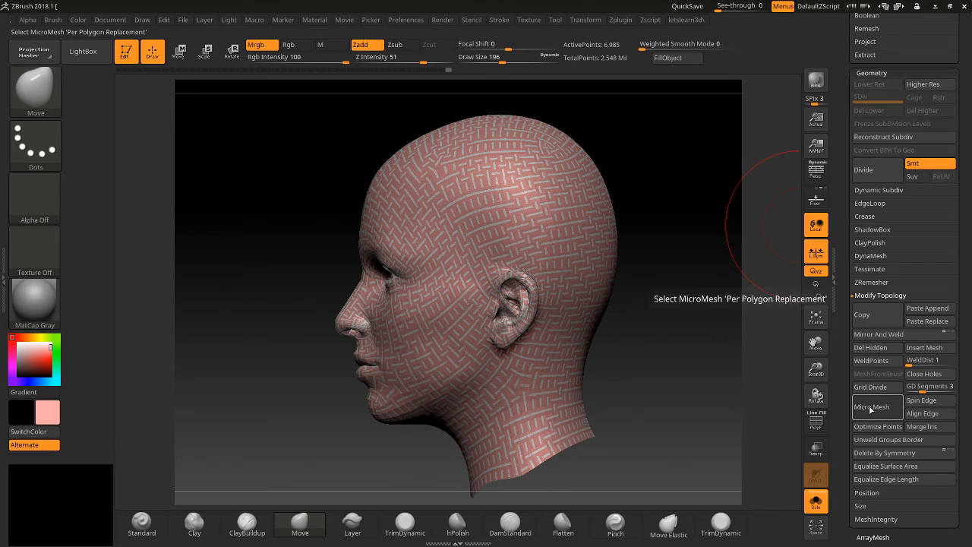
click(871, 408)
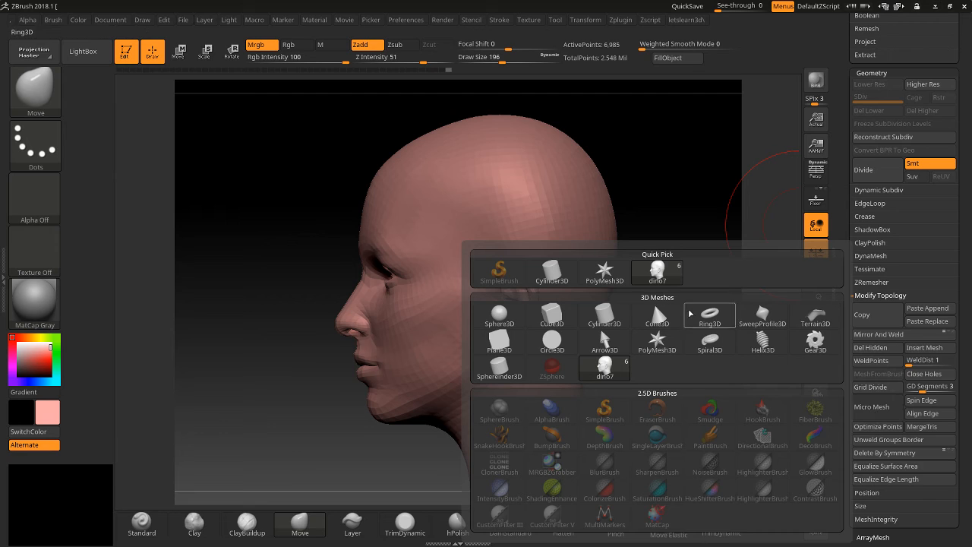
click(660, 315)
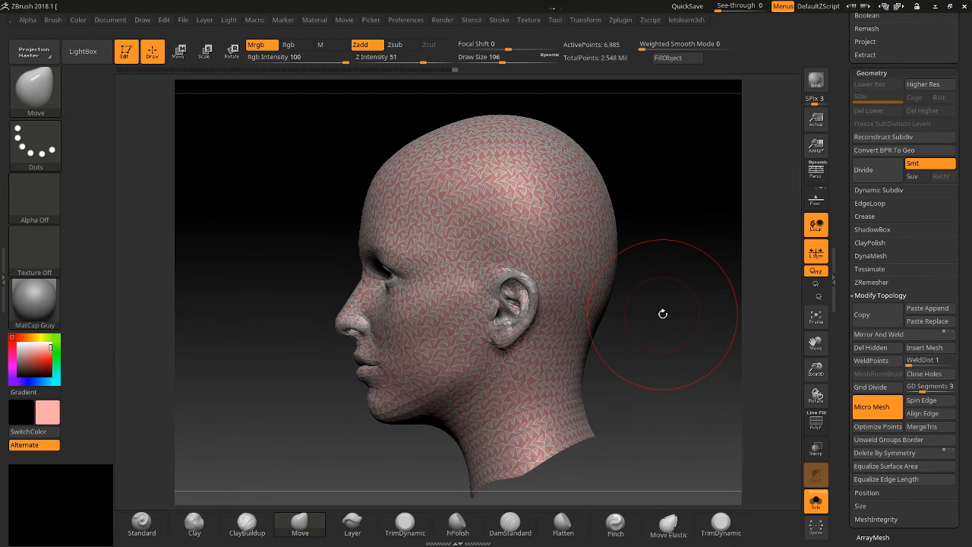
mouse_move(662, 314)
mouse_down()
mouse_move(693, 320)
mouse_move(661, 212)
mouse_up()
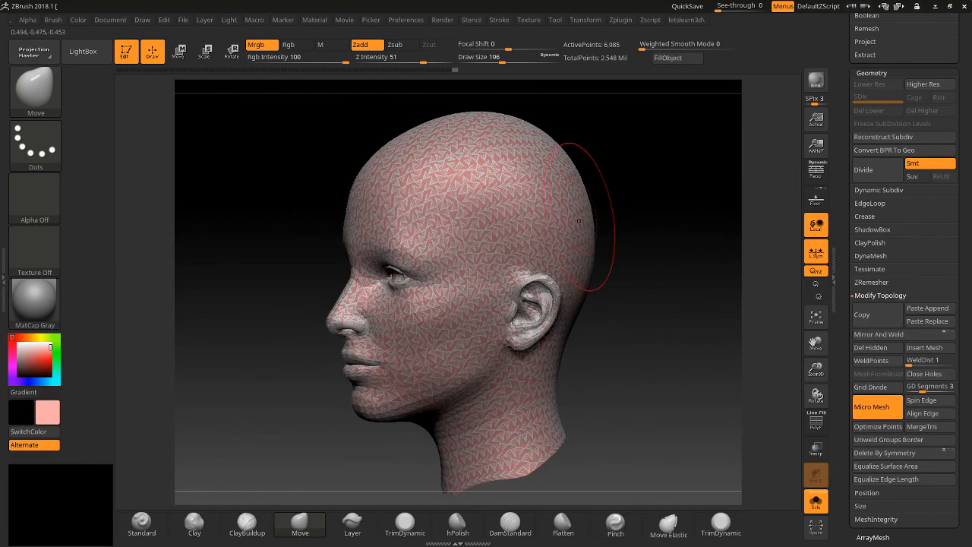
key(shift+r)
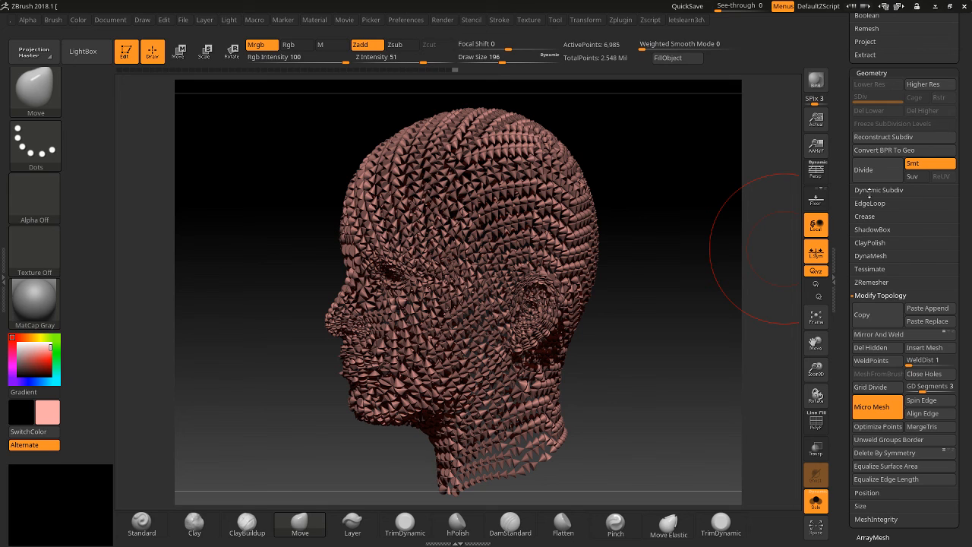
Convert the BPR cone render to real geometry and turn the head to a front view.
drag(850, 185, 851, 208)
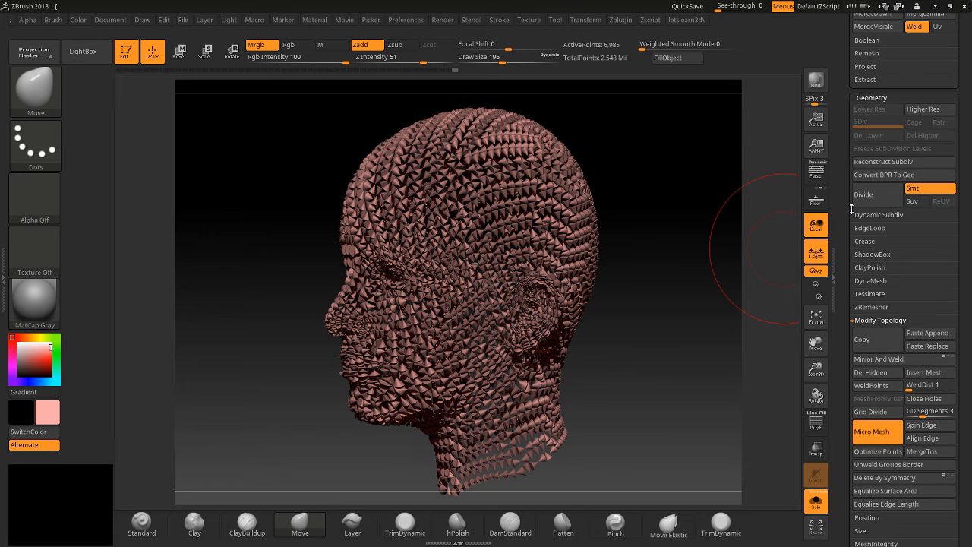
click(878, 177)
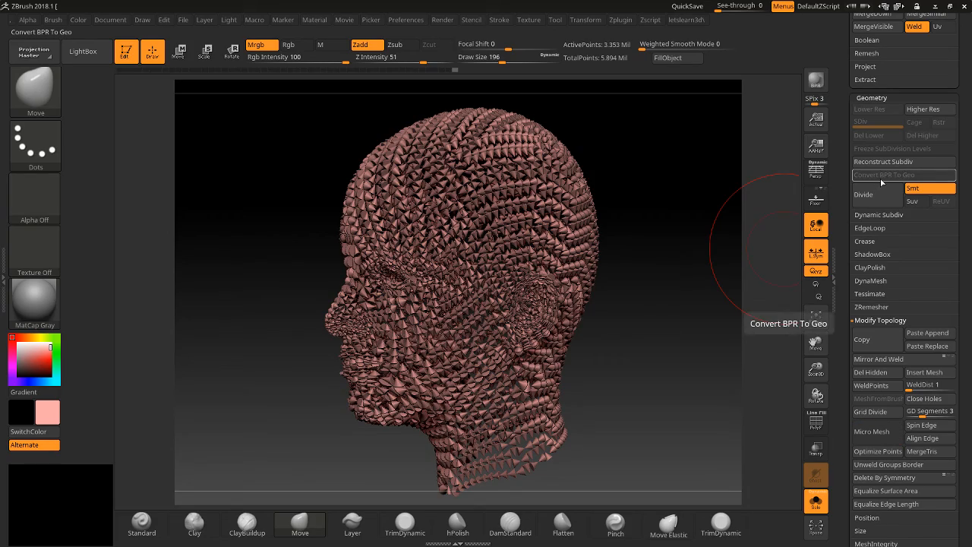
drag(784, 318, 595, 315)
mouse_move(815, 370)
mouse_down()
mouse_move(785, 398)
mouse_move(785, 377)
mouse_move(792, 437)
mouse_move(792, 385)
mouse_up()
drag(600, 395, 676, 395)
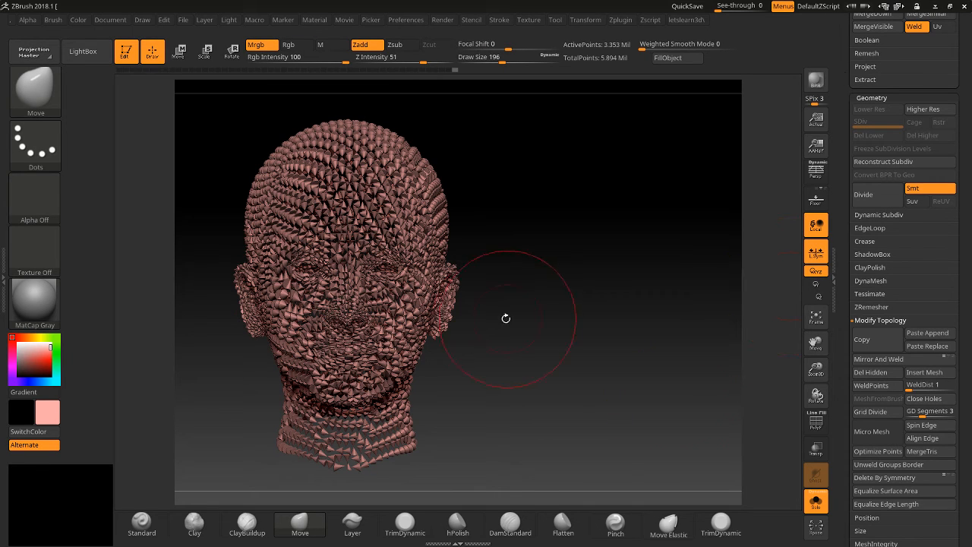
Set Draw Size to 491, try a Move stroke on the side of the head, undo it and pull the face forward in profile.
drag(501, 60, 527, 60)
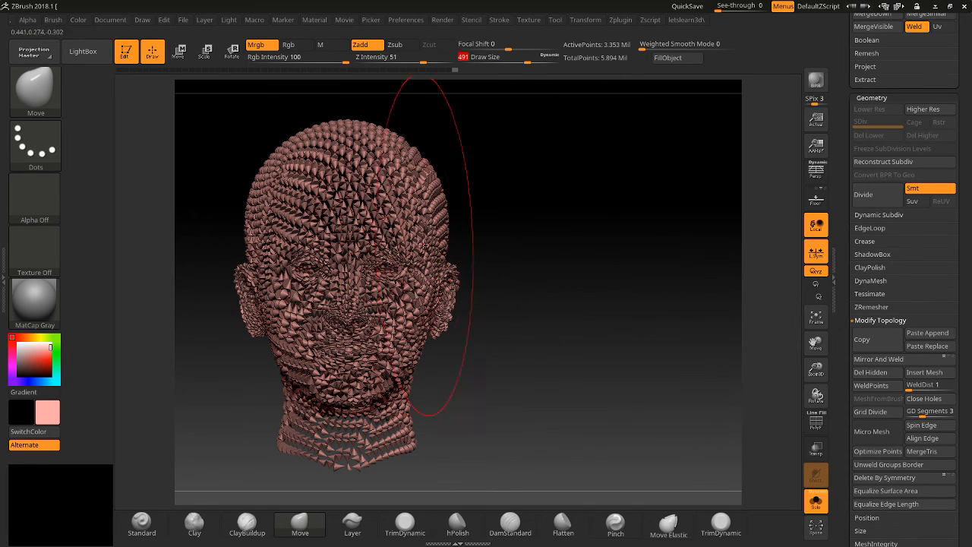
drag(501, 234, 536, 234)
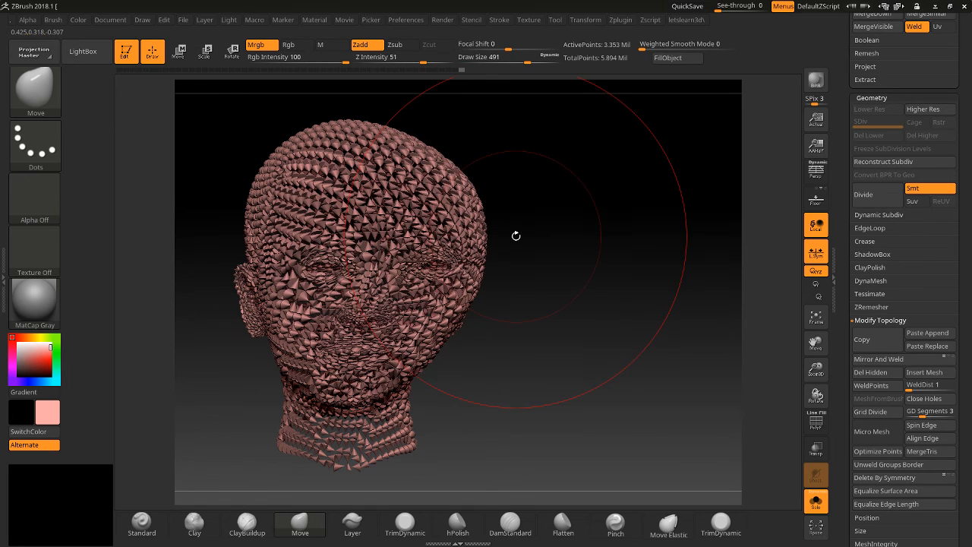
key(ctrl+z)
mouse_move(297, 335)
mouse_down()
mouse_move(301, 272)
mouse_move(310, 278)
mouse_up()
drag(548, 283, 568, 282)
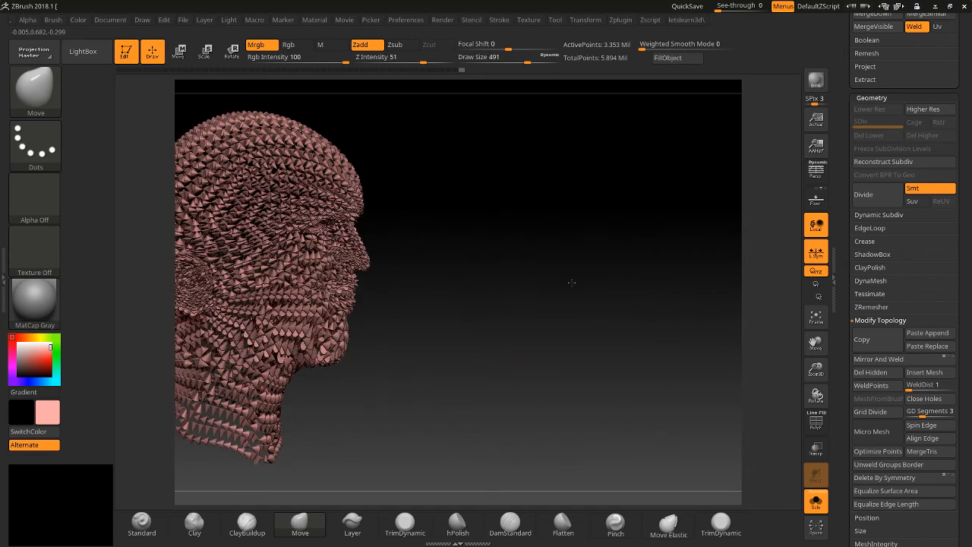
drag(342, 275, 387, 283)
drag(813, 344, 908, 363)
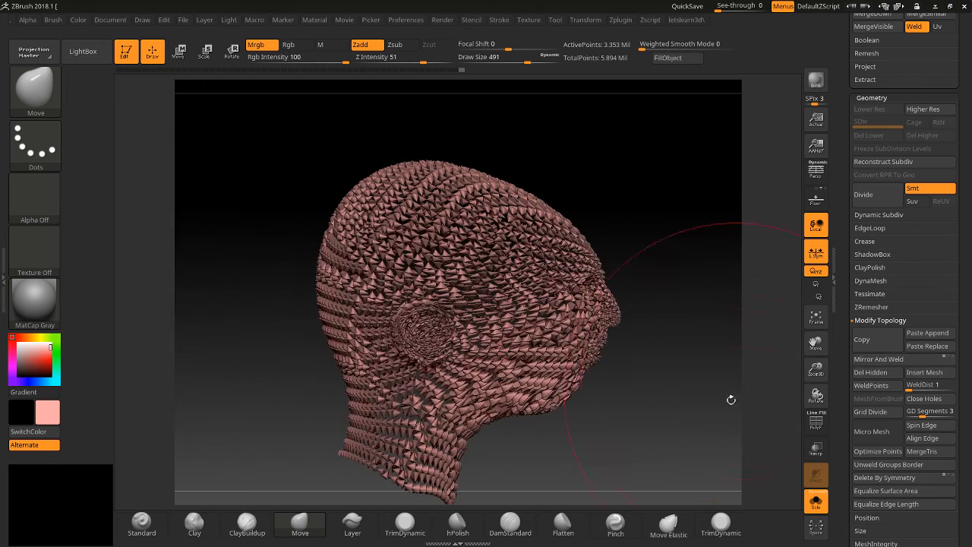
Check the polyframe briefly and reshape the neck, back and side of the cone head with large Move strokes.
click(815, 426)
key(shift+f)
drag(333, 425, 254, 395)
mouse_move(361, 192)
mouse_down()
mouse_move(307, 174)
mouse_move(301, 148)
mouse_up()
drag(490, 127, 493, 119)
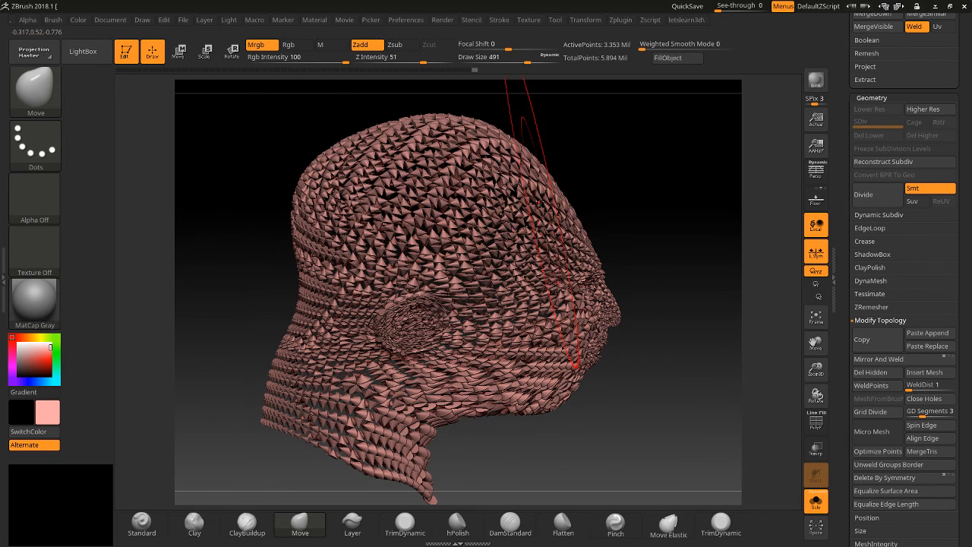
drag(596, 240, 624, 244)
drag(818, 371, 753, 363)
drag(676, 356, 640, 366)
mouse_move(504, 250)
mouse_down()
mouse_move(465, 253)
mouse_move(468, 304)
mouse_up()
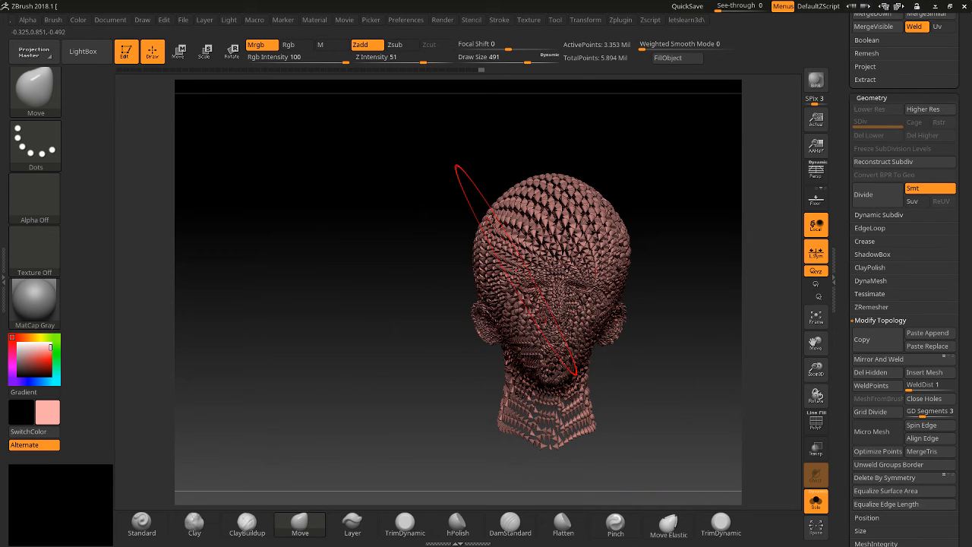
Revert the head through its undo history to the solid, unremeshed version with Micro Mesh assigned.
drag(834, 173, 790, 44)
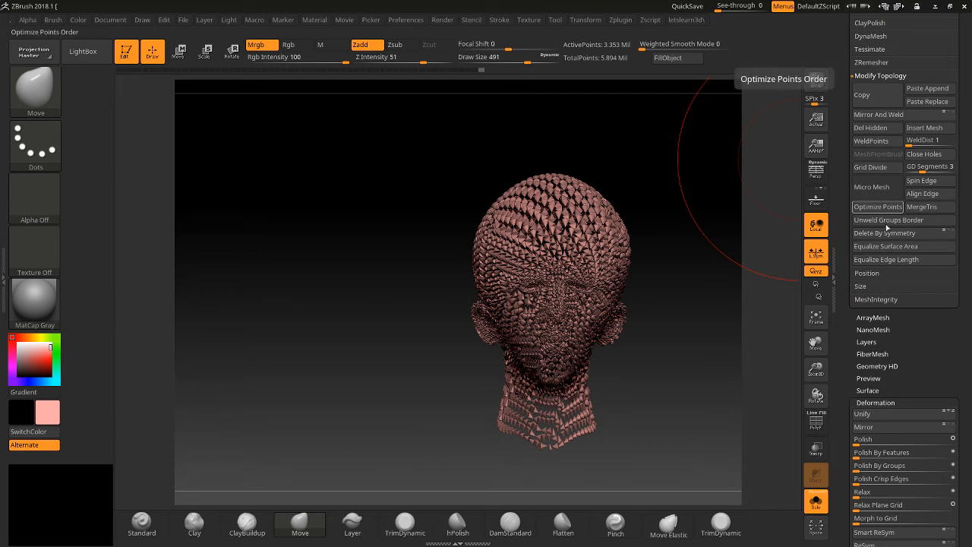
drag(814, 370, 660, 372)
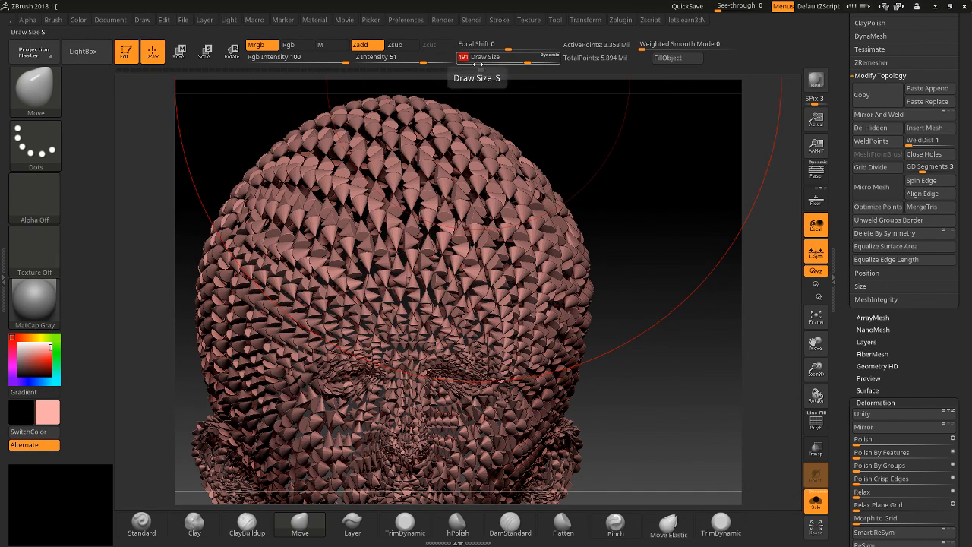
click(477, 67)
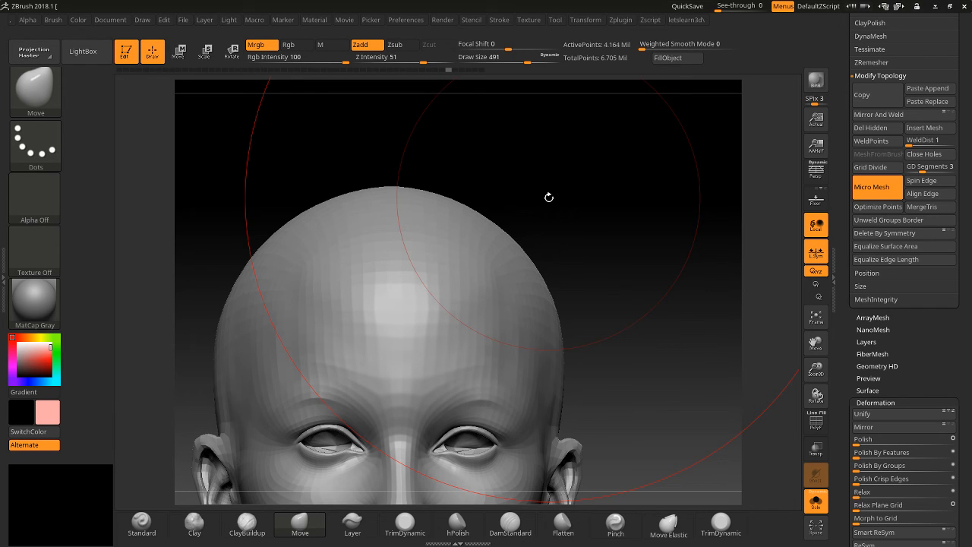
Try to zoom the view of the solid head, and cancel the Windows problem report for the unresponsive program.
drag(818, 372, 642, 250)
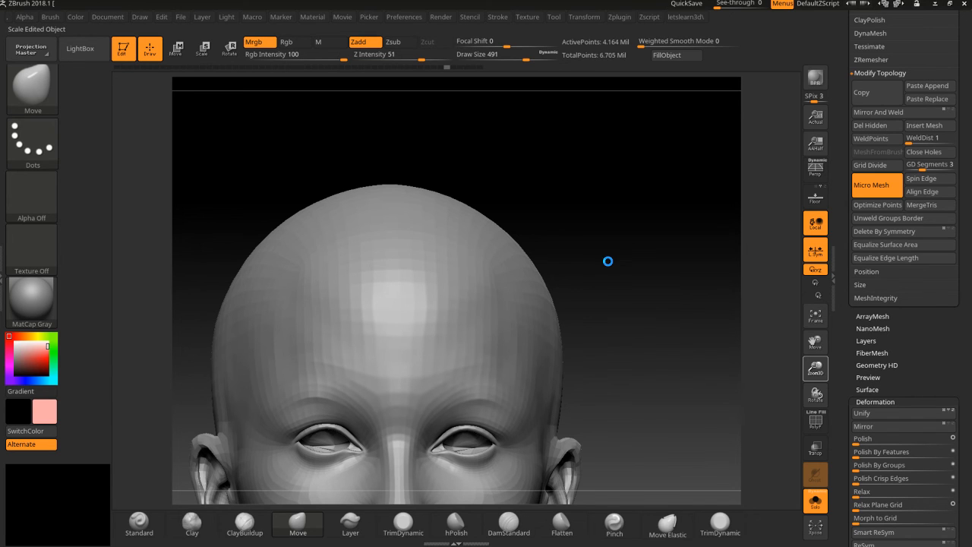
click(913, 260)
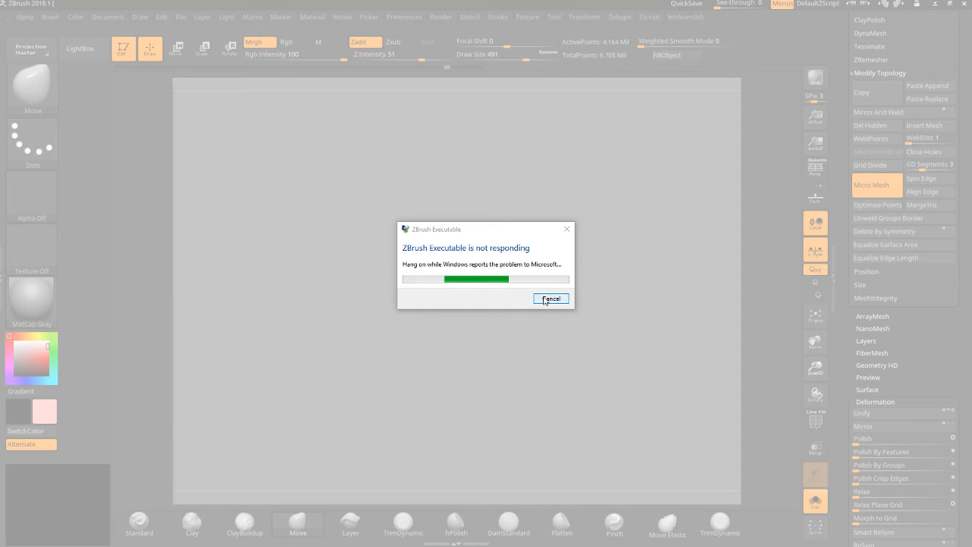
click(550, 299)
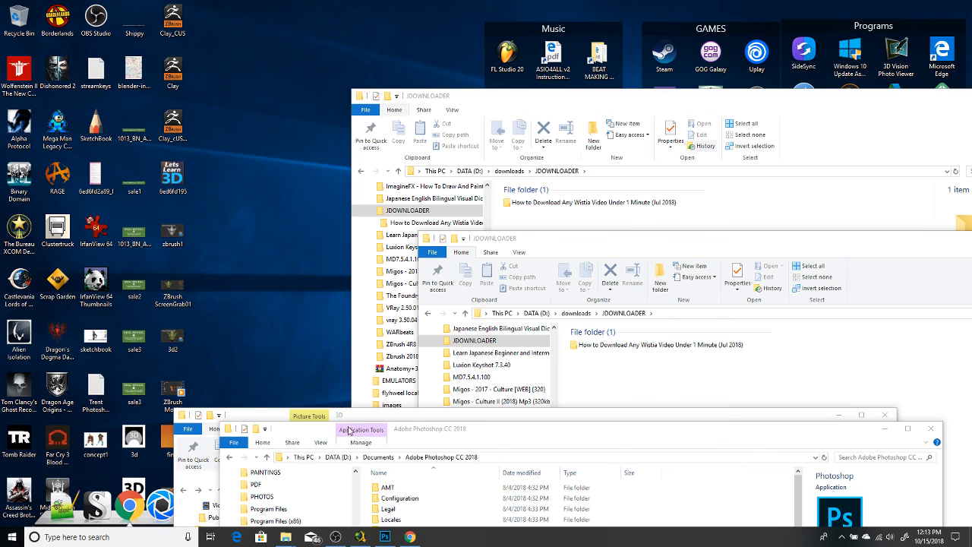
Move the File Explorer windows aside on the desktop and relaunch ZBrush.
drag(417, 429, 684, 378)
drag(403, 414, 702, 294)
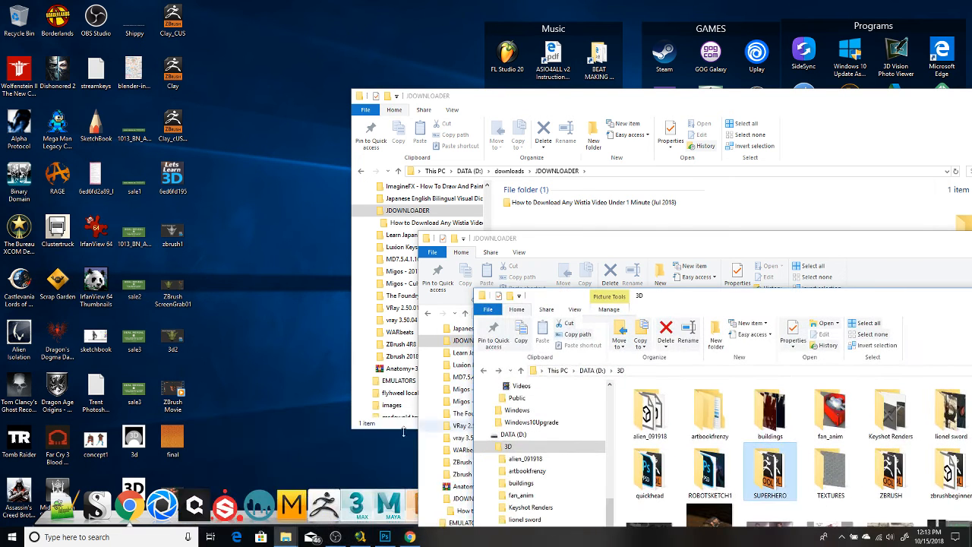
click(323, 486)
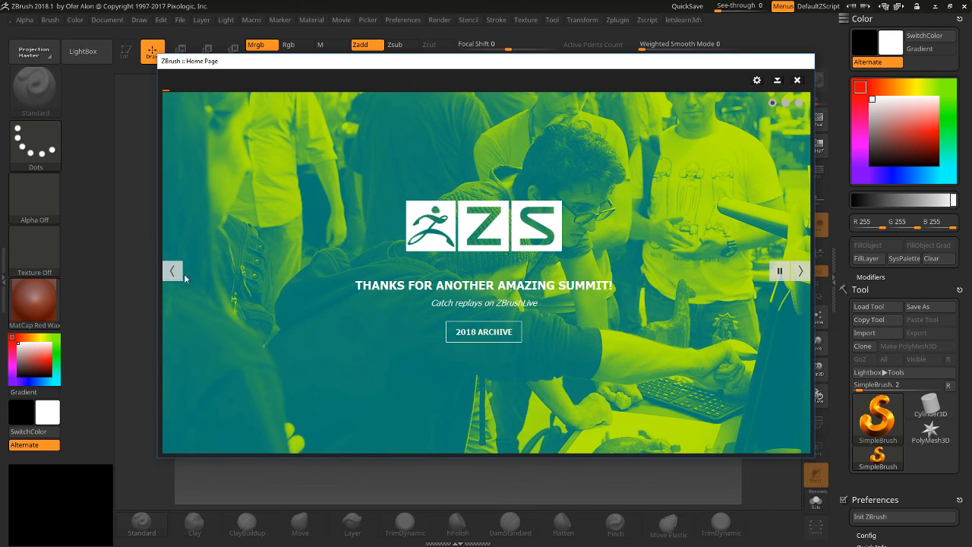
Switch to OBS to check the live stream, separating its window from the ZBrush Home Page, and return to ZBrush.
key(super)
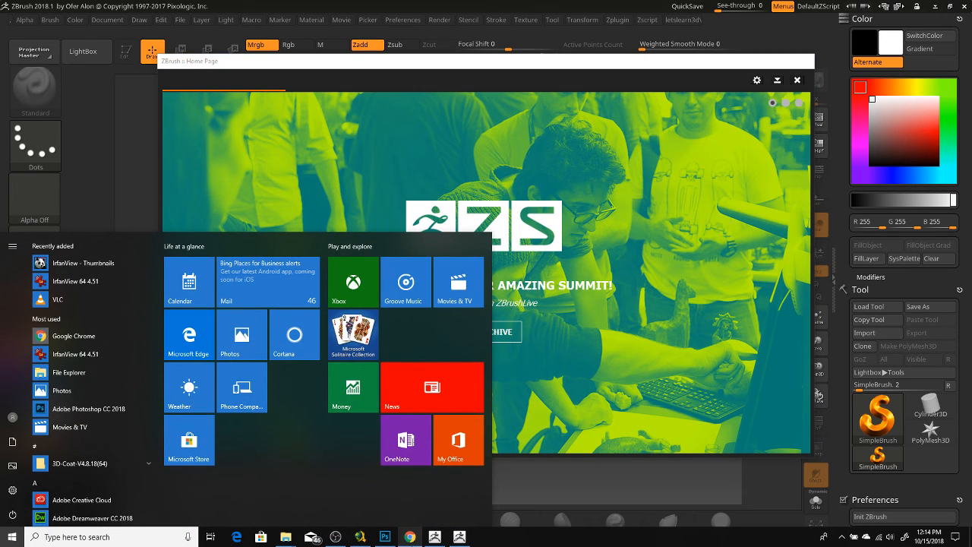
click(335, 536)
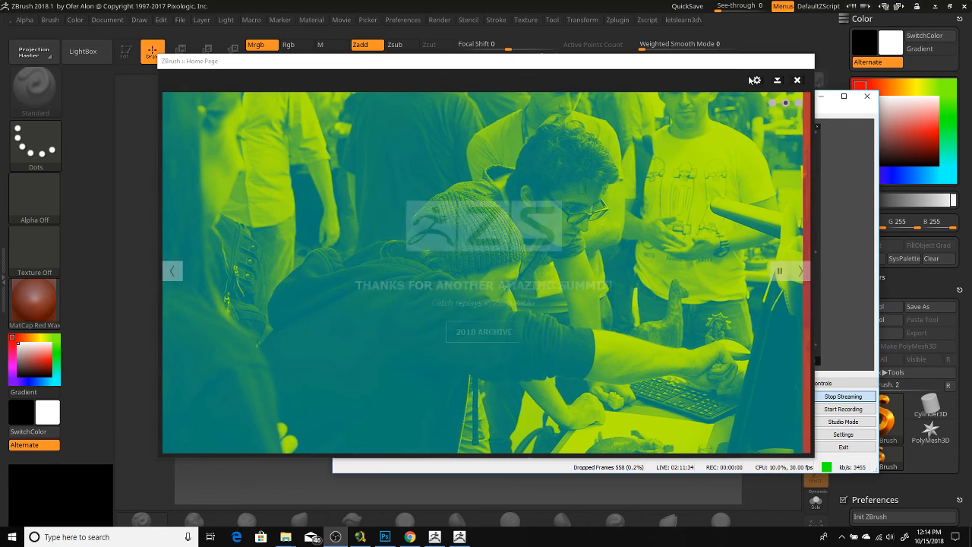
drag(738, 62, 525, 91)
drag(687, 101, 747, 70)
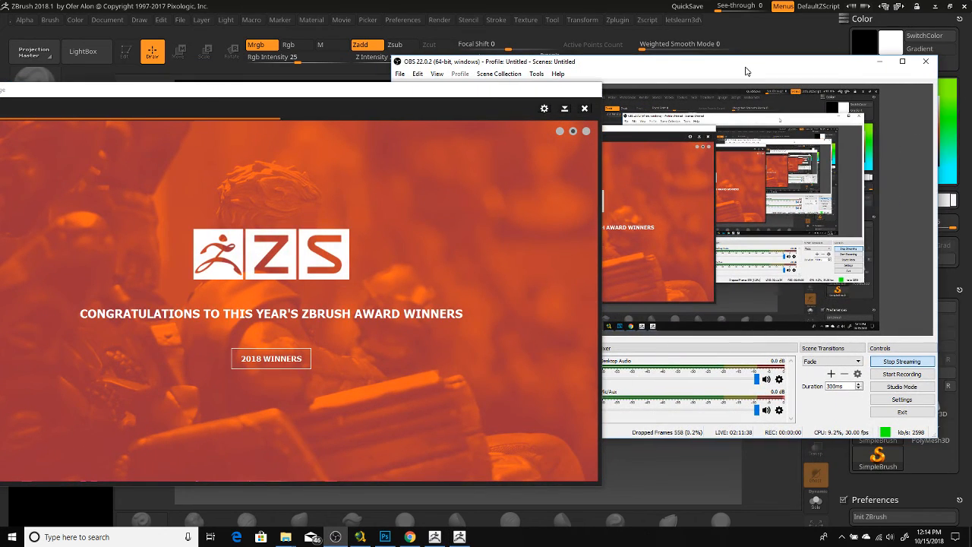
click(493, 85)
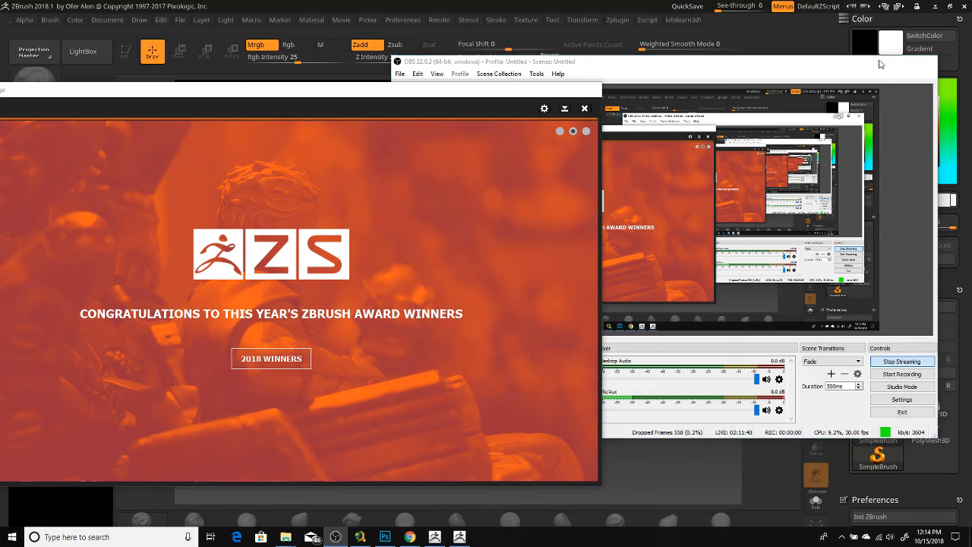
drag(488, 85, 701, 81)
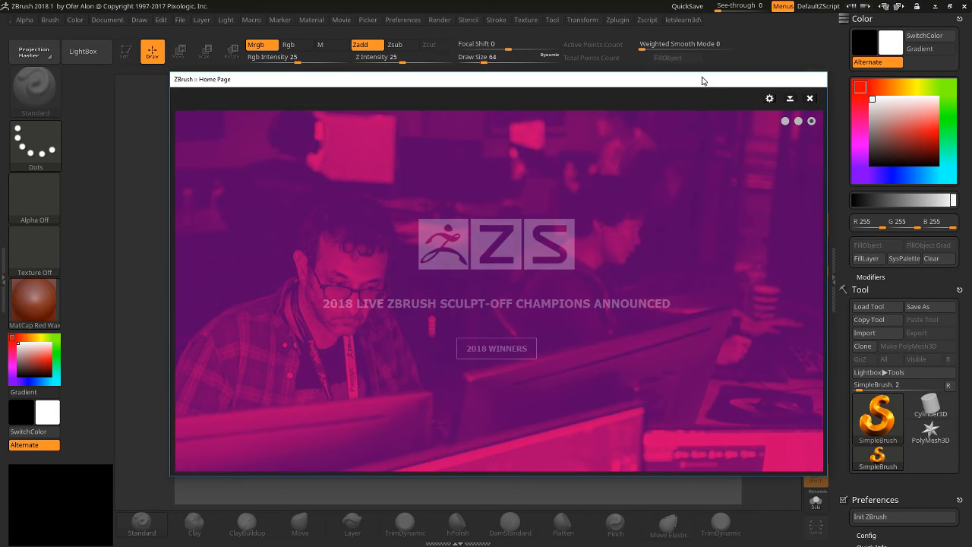
Close the Home Page and the abnormal-termination note, and clear a stray brush stroke from the canvas.
click(809, 99)
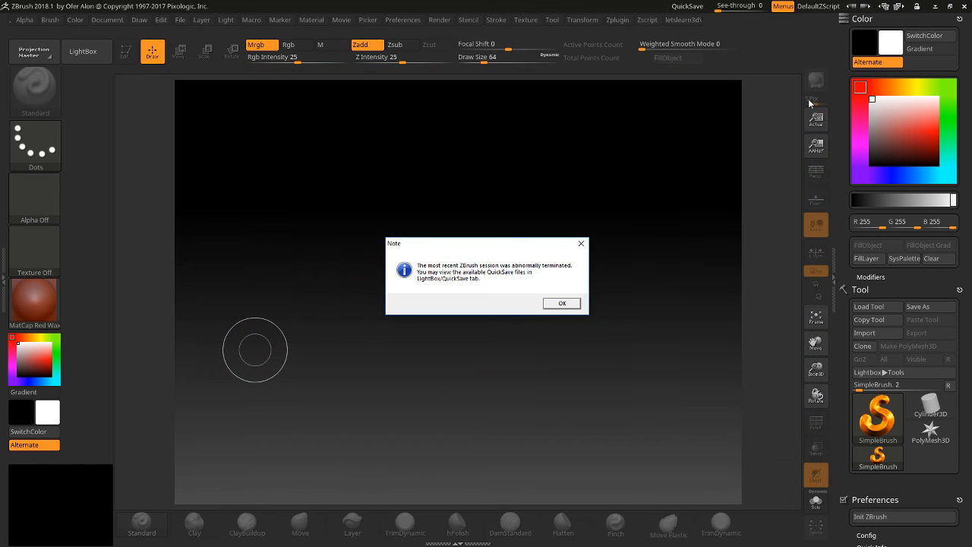
click(560, 303)
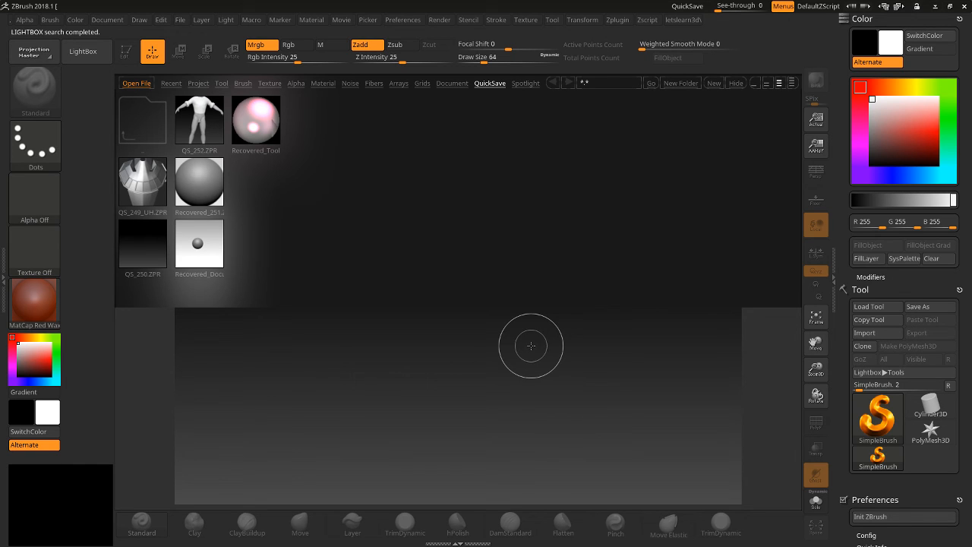
mouse_move(465, 339)
mouse_down()
mouse_move(455, 338)
mouse_move(451, 406)
mouse_up()
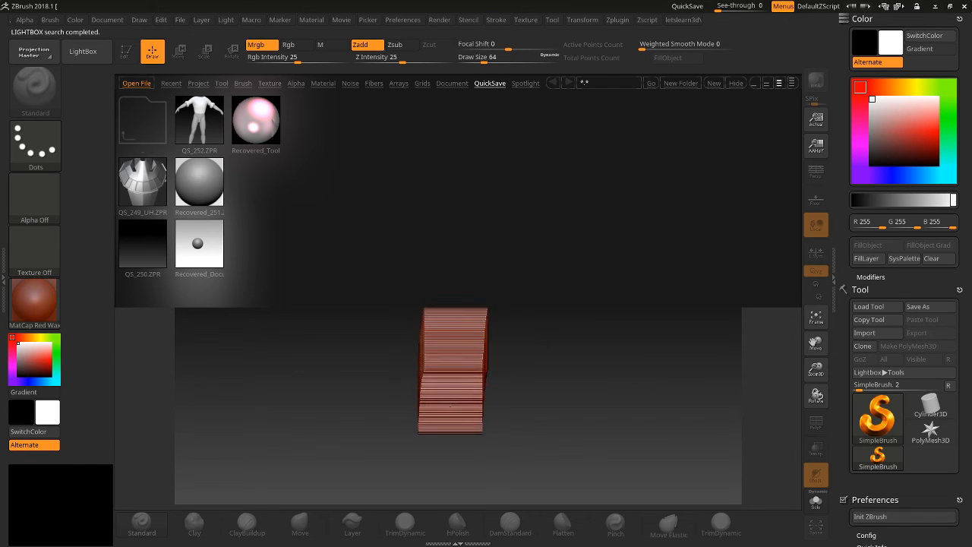
key(ctrl+n)
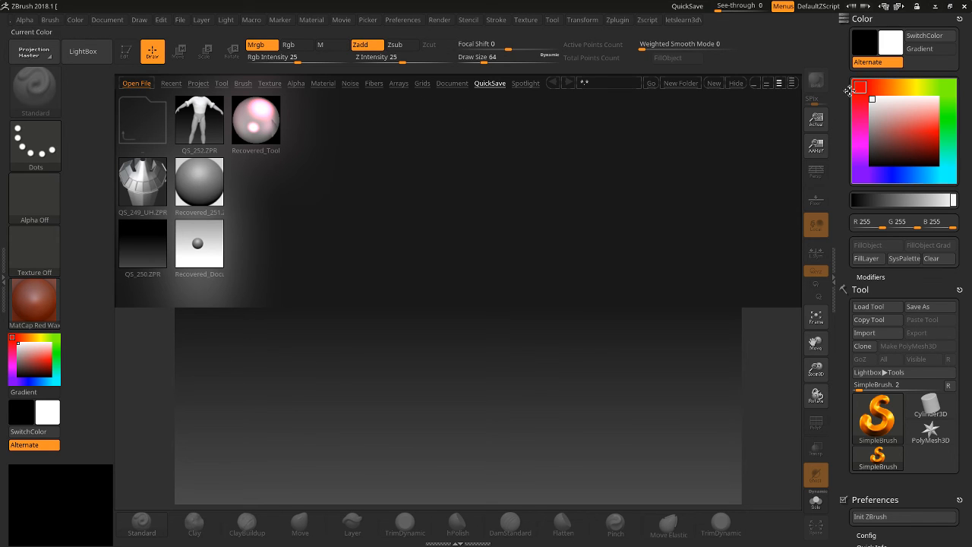
Load the dino6 tool, draw it on the canvas, enter Edit mode and frame the creature head from the front.
click(879, 306)
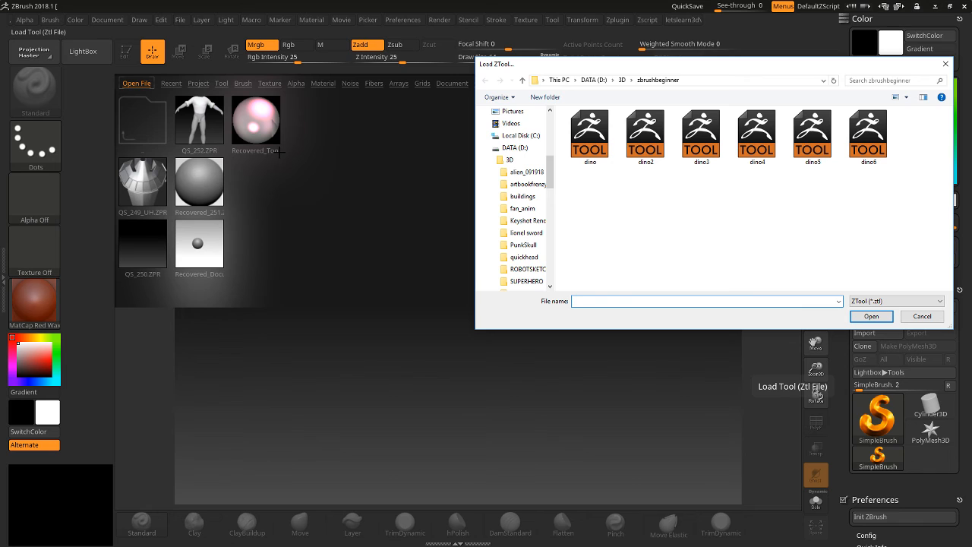
click(867, 136)
click(869, 314)
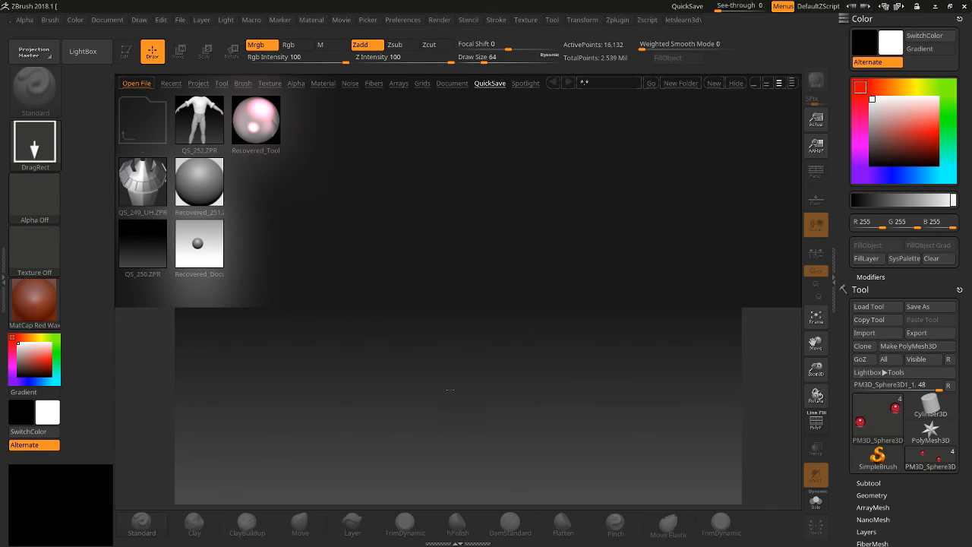
drag(453, 337, 446, 428)
key(t)
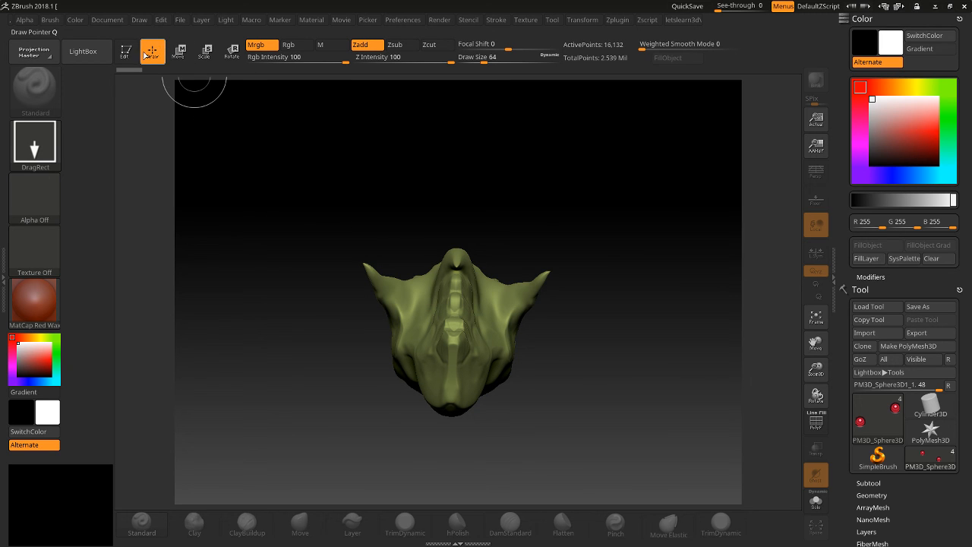
click(126, 50)
drag(284, 268, 396, 265)
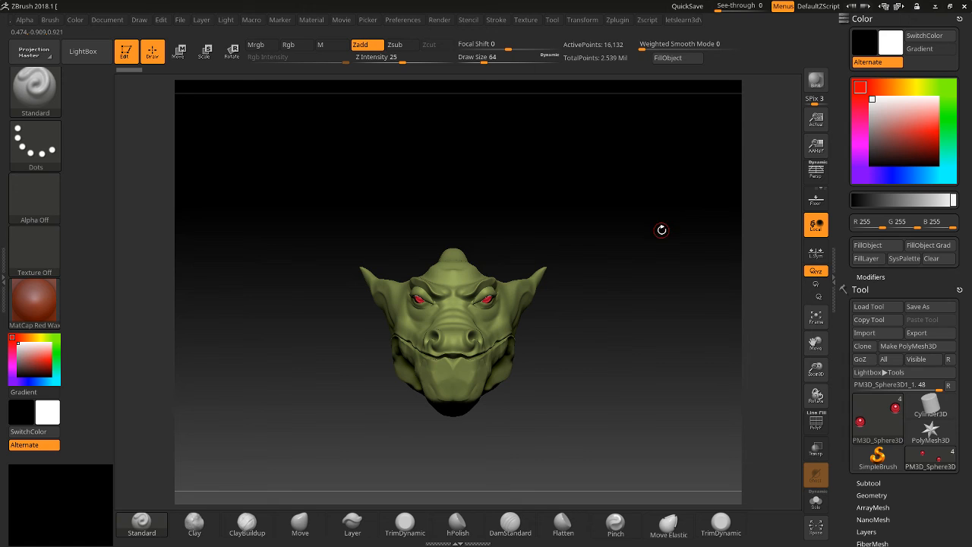
drag(817, 367, 813, 398)
drag(810, 343, 806, 324)
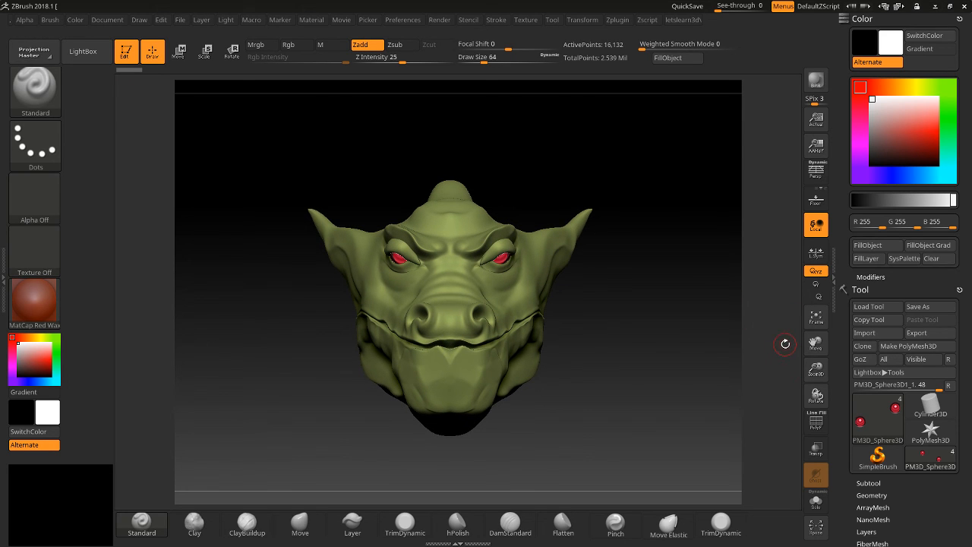
Remove the Preferences and letslearn3d palettes from the tray below the Tool palette.
scroll(855, 306, down, 5)
scroll(856, 299, down, 5)
scroll(860, 281, up, 2)
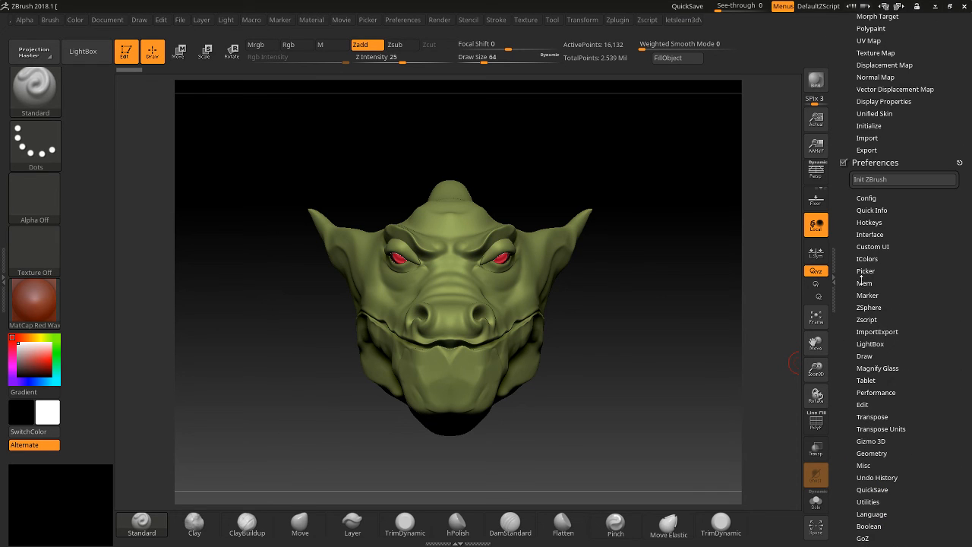
click(959, 160)
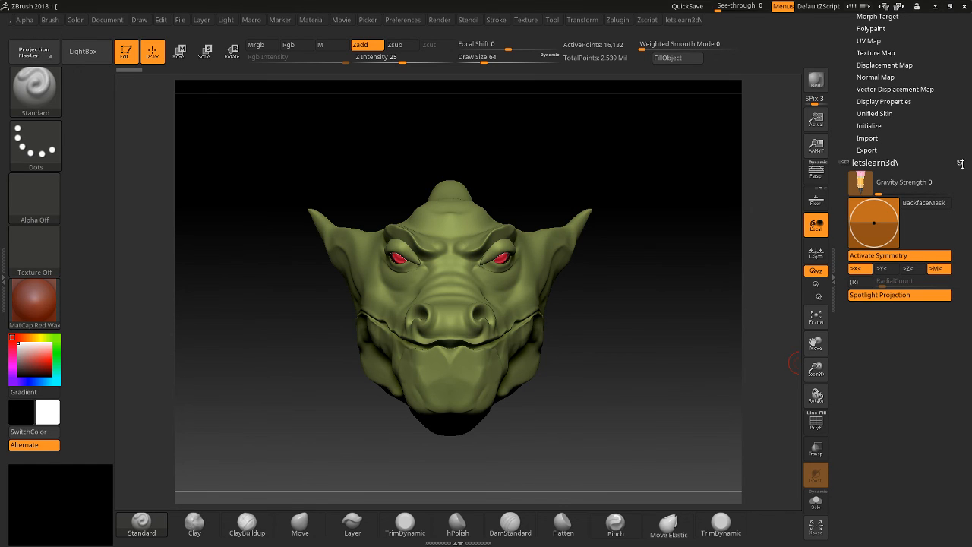
drag(961, 163, 873, 194)
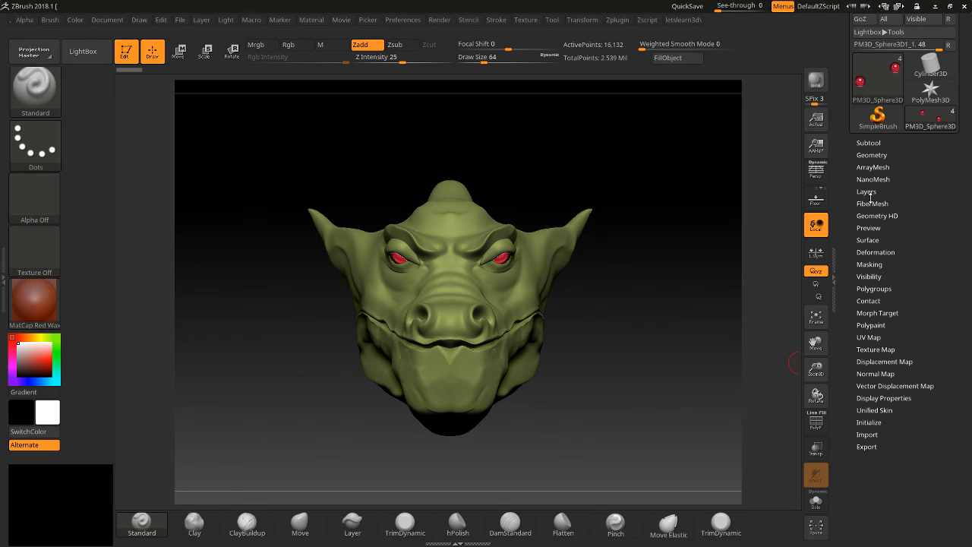
Expand the ArrayMesh settings and the Modify Topology section of the Geometry settings.
click(868, 166)
drag(848, 325, 851, 293)
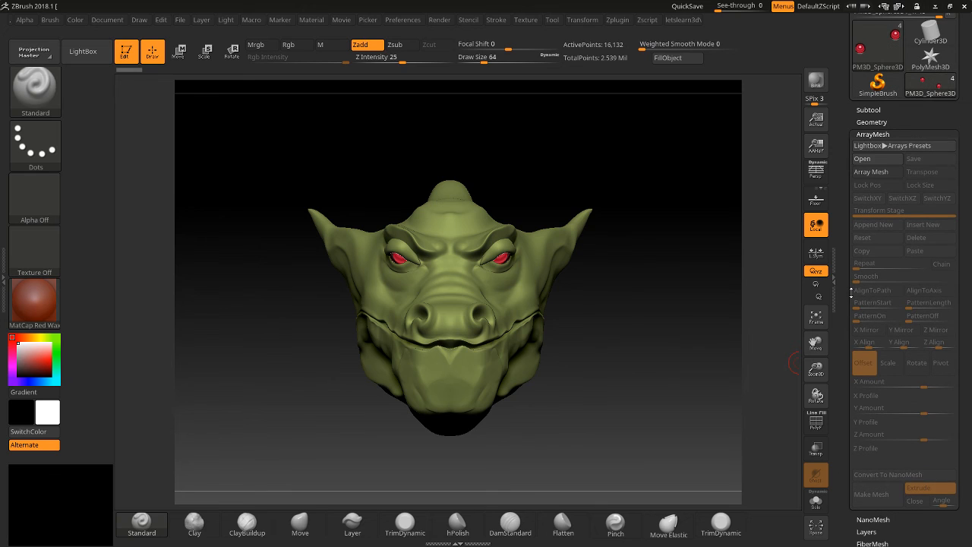
click(872, 121)
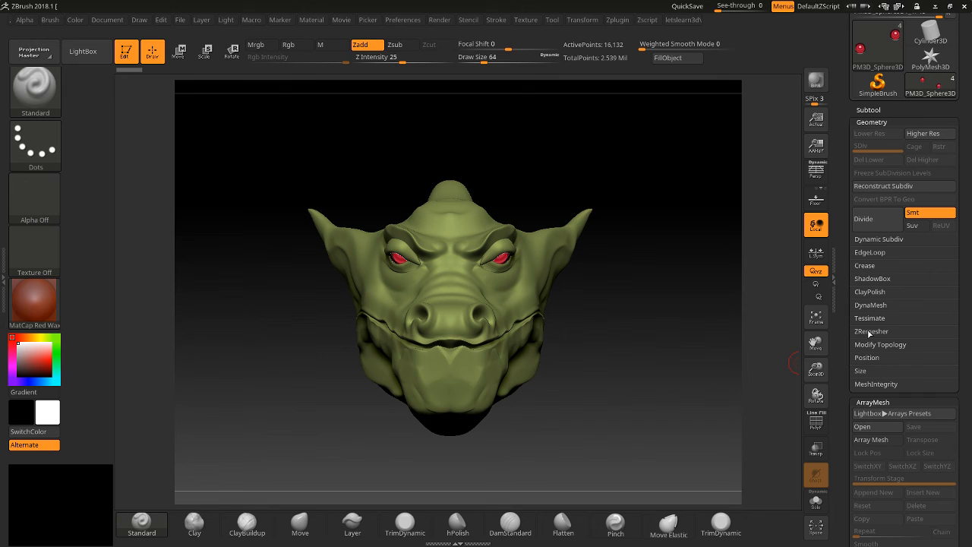
click(873, 345)
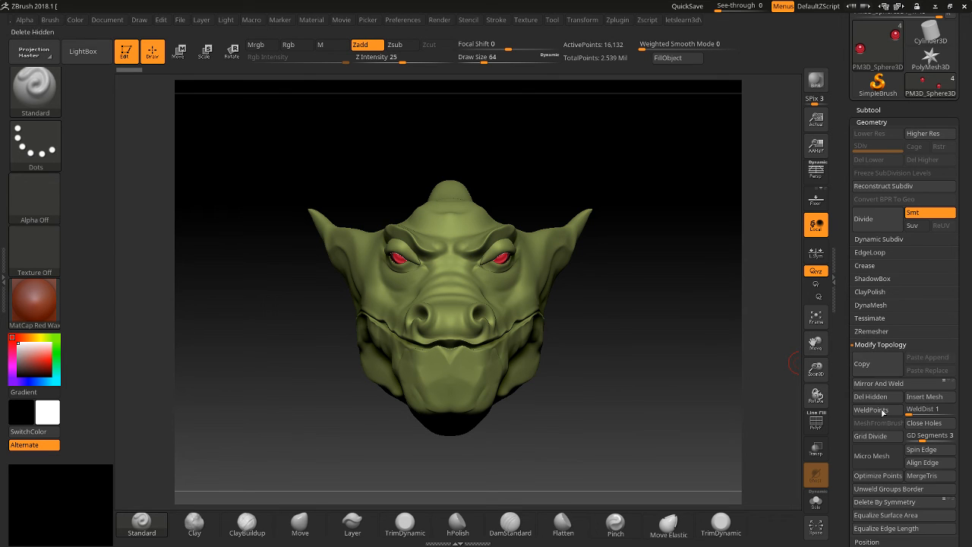
scroll(868, 392, down, 3)
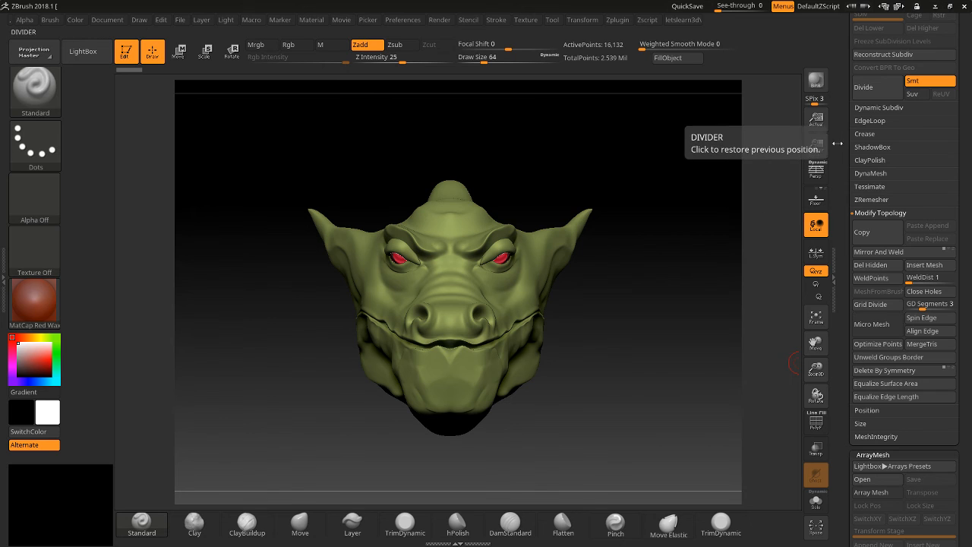
Append a Ring3D mesh to the creature head as a new subtool.
scroll(850, 246, up, 8)
scroll(850, 247, down, 3)
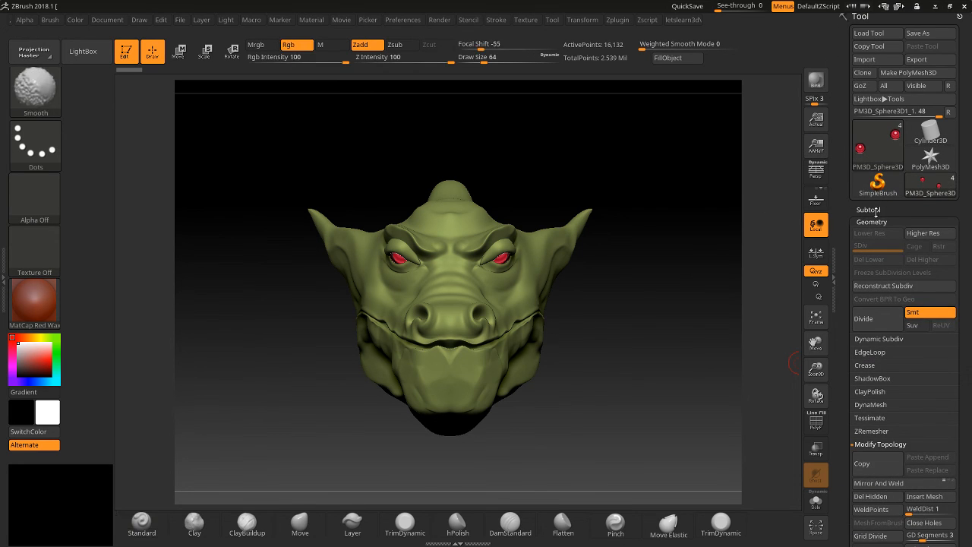
click(881, 210)
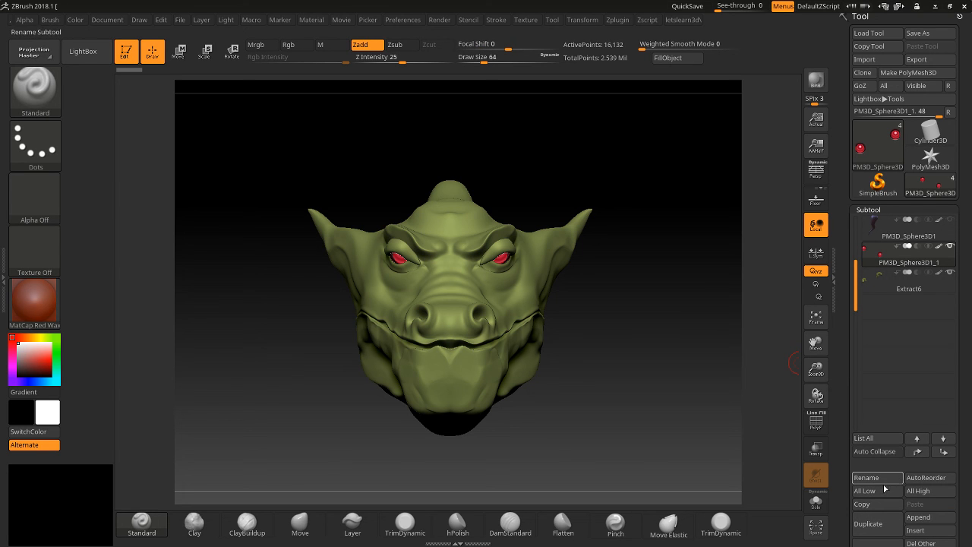
click(925, 521)
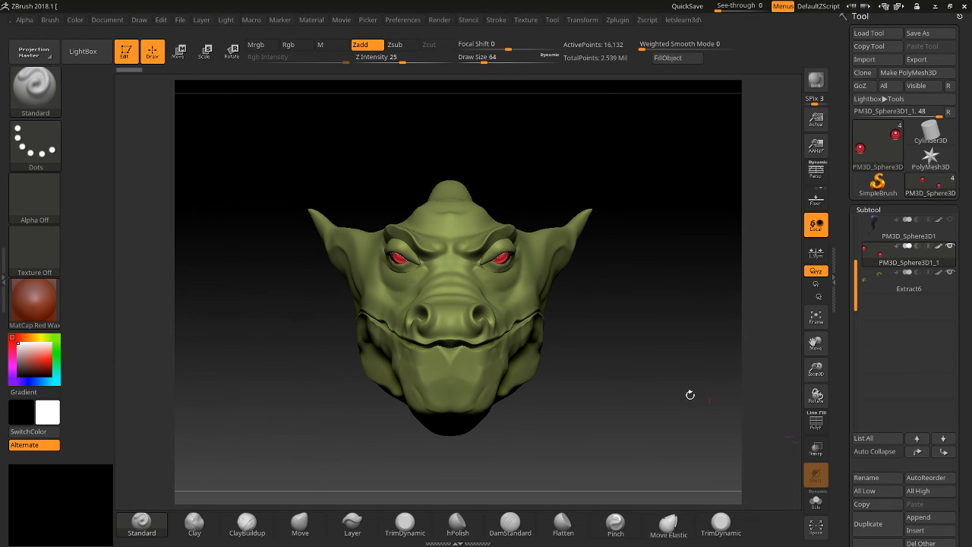
click(920, 517)
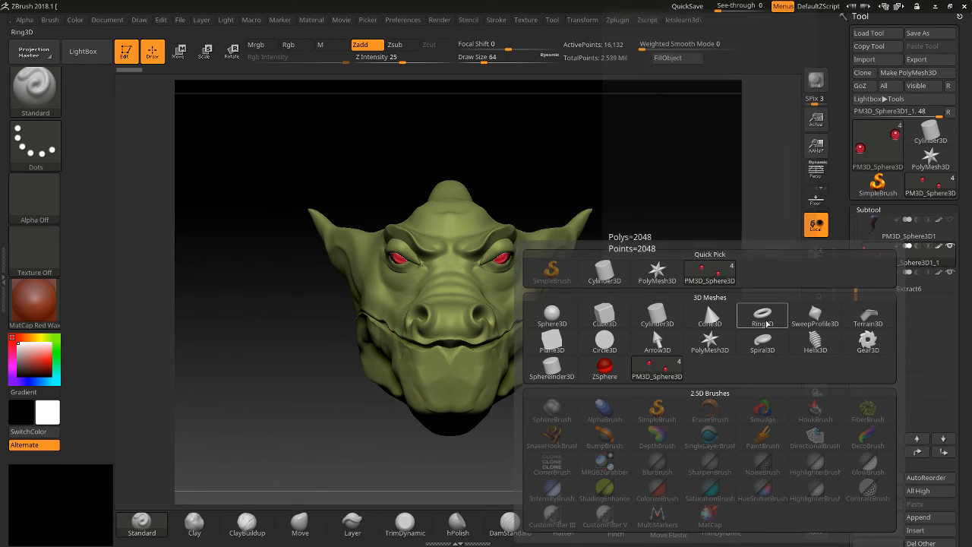
click(763, 318)
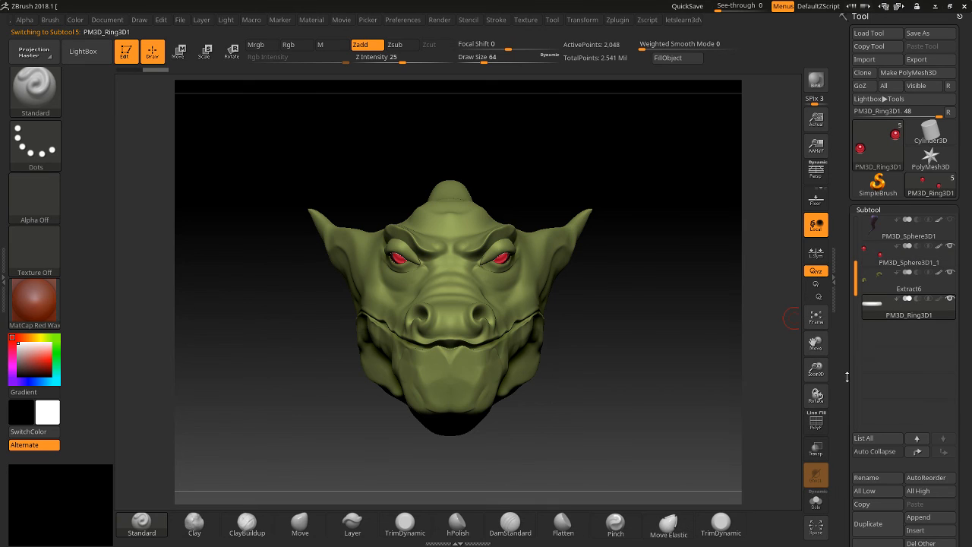
Isolate the ring in Solo mode, give it the SkinShade4 material and tilt it to show its hole.
click(816, 504)
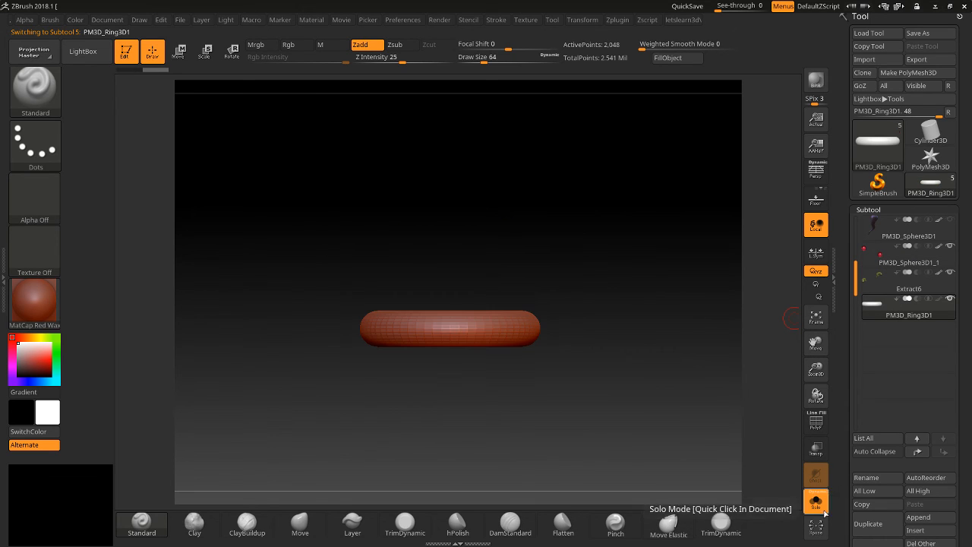
drag(820, 375, 767, 415)
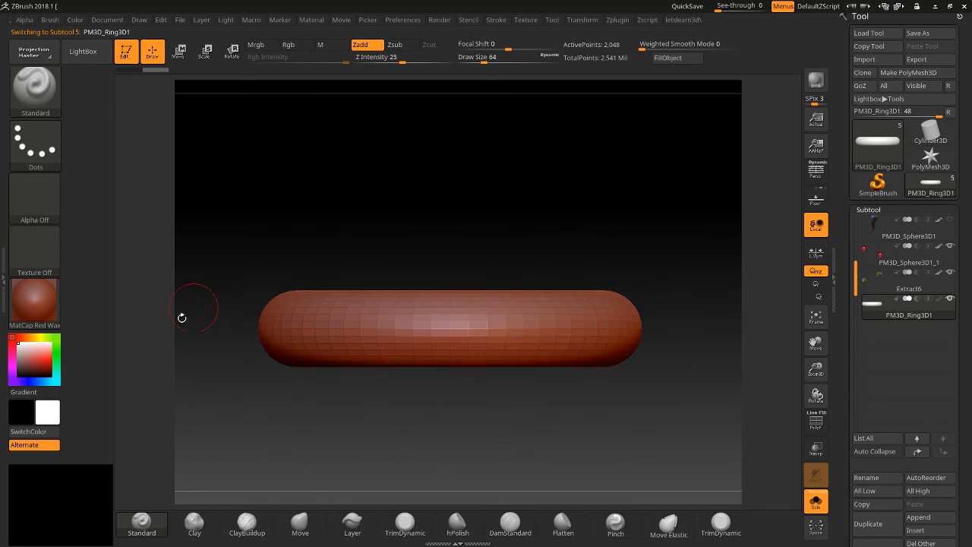
click(50, 311)
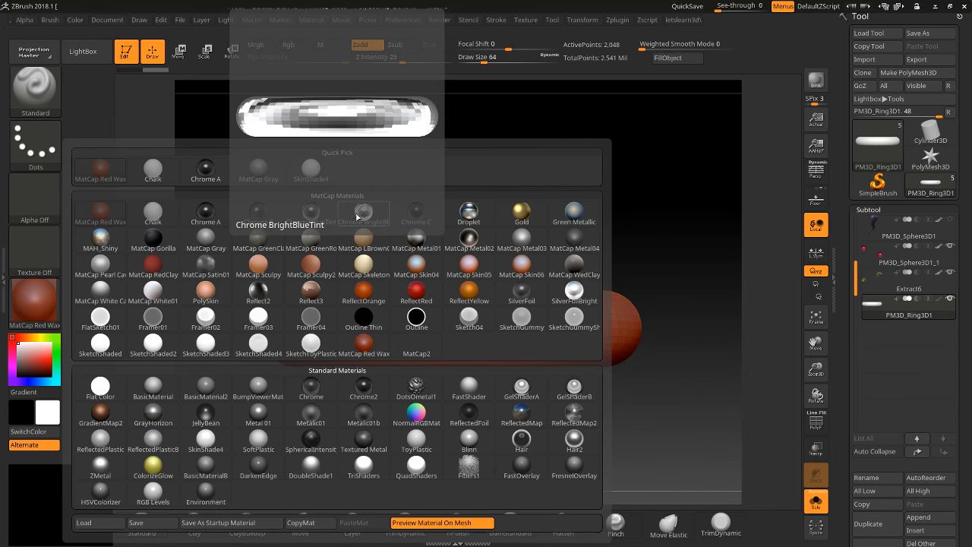
click(311, 176)
drag(407, 336, 522, 251)
Assign Cone3D as the Micro Mesh for the ring's polygons.
drag(843, 364, 843, 243)
drag(847, 414, 835, 352)
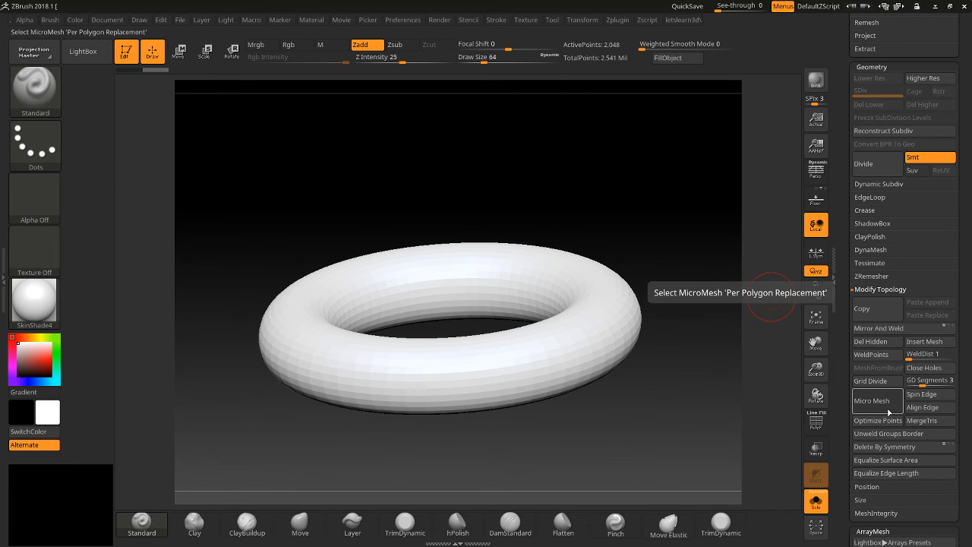
click(888, 411)
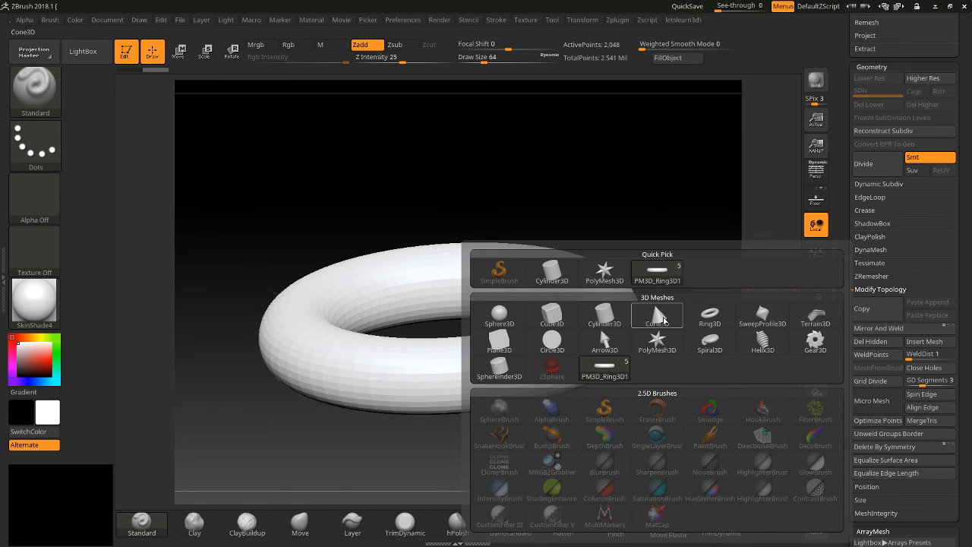
mouse_move(662, 324)
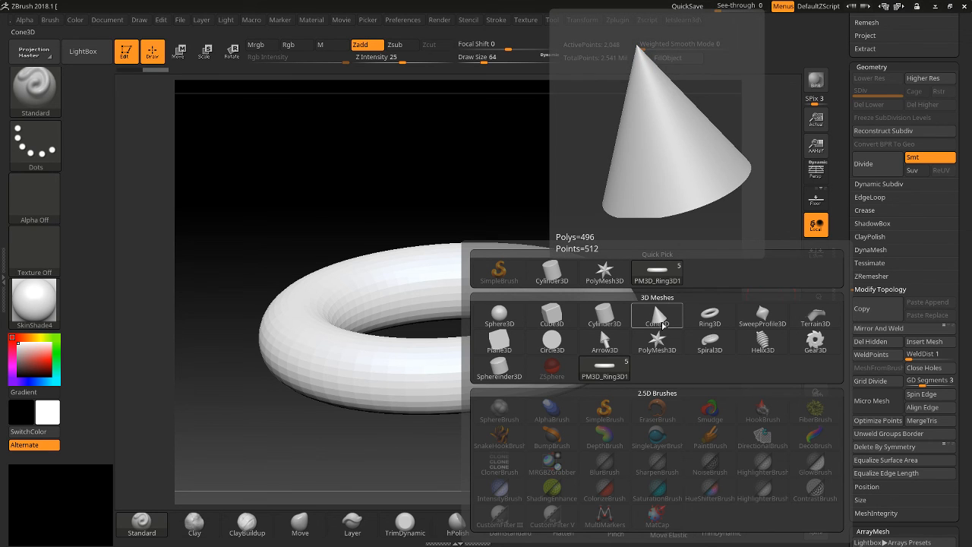
click(662, 324)
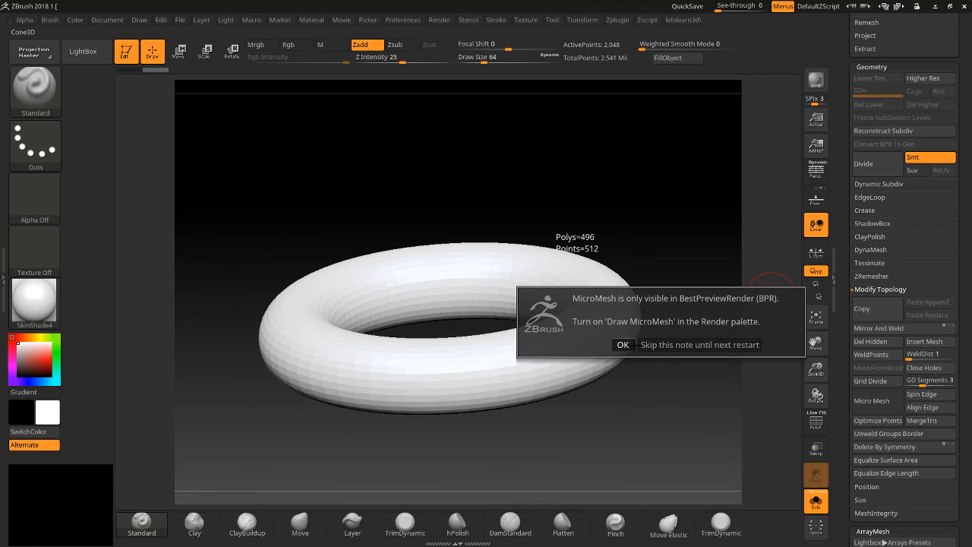
Dismiss the MicroMesh note, render the ring with BPR and check it with Solo mode off and on.
click(629, 344)
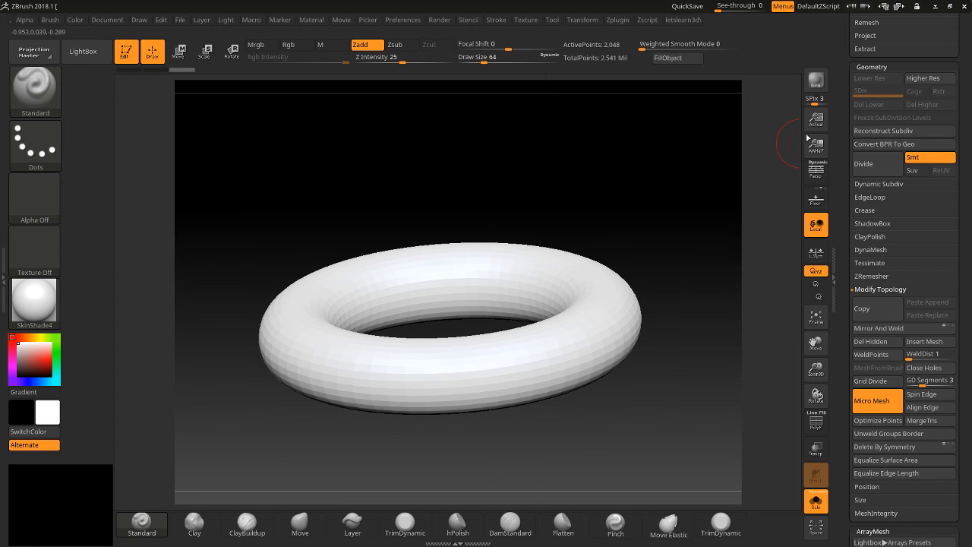
click(815, 79)
drag(650, 395, 758, 175)
click(818, 507)
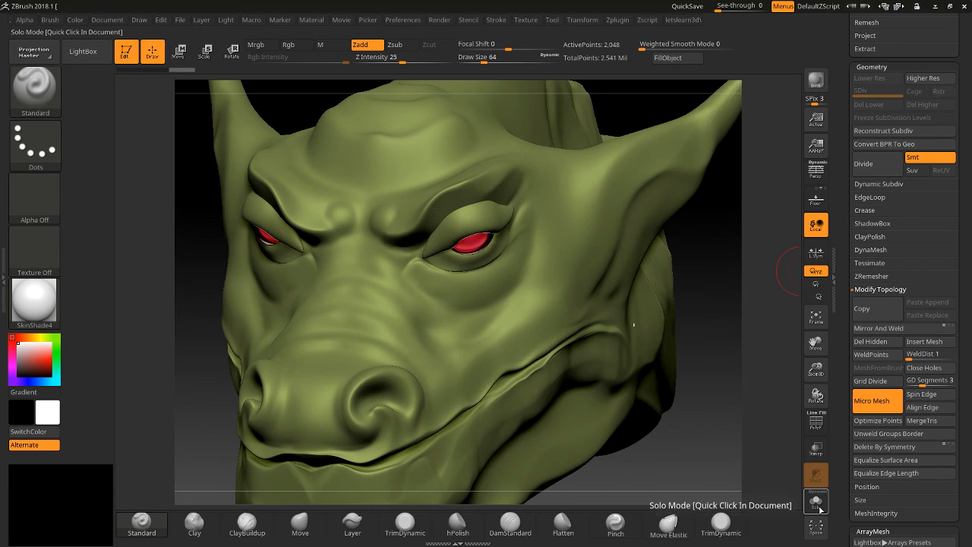
click(817, 503)
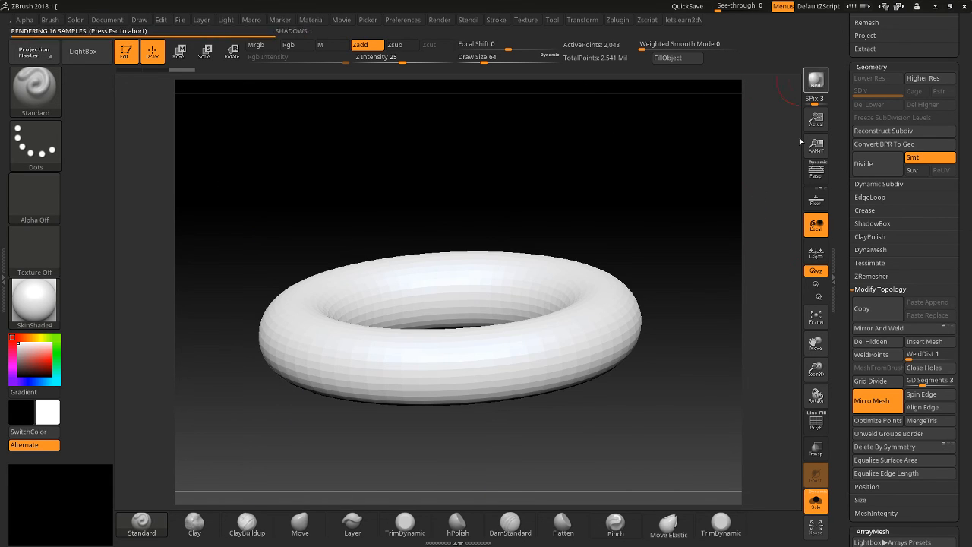
Check the Draw MicroMesh option in the Render Properties and render the ring with BPR, including a close-up.
click(439, 21)
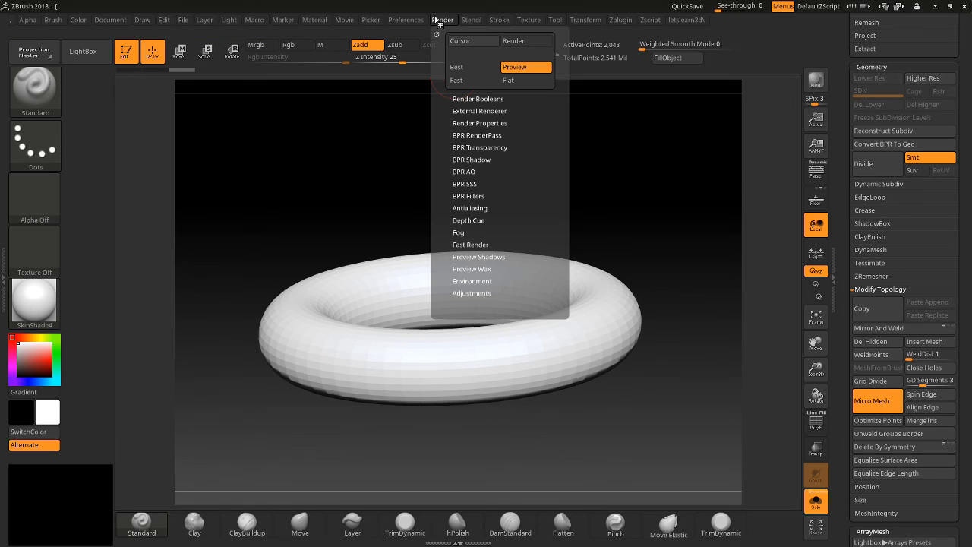
click(465, 100)
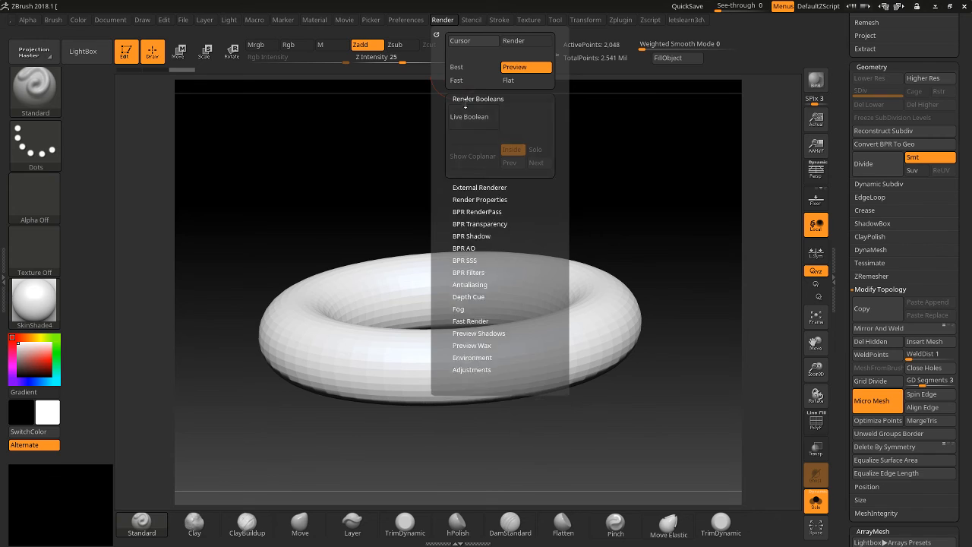
click(465, 99)
click(466, 111)
click(468, 109)
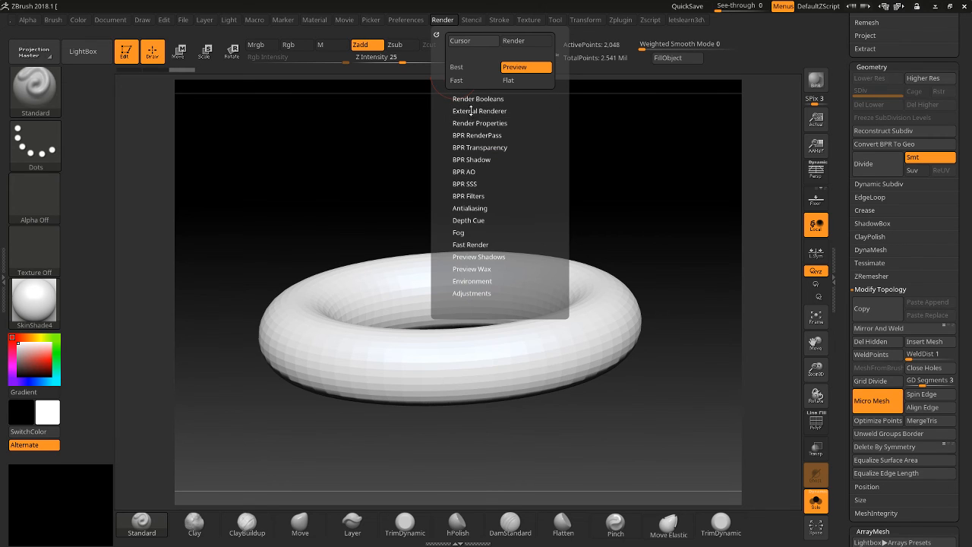
click(473, 123)
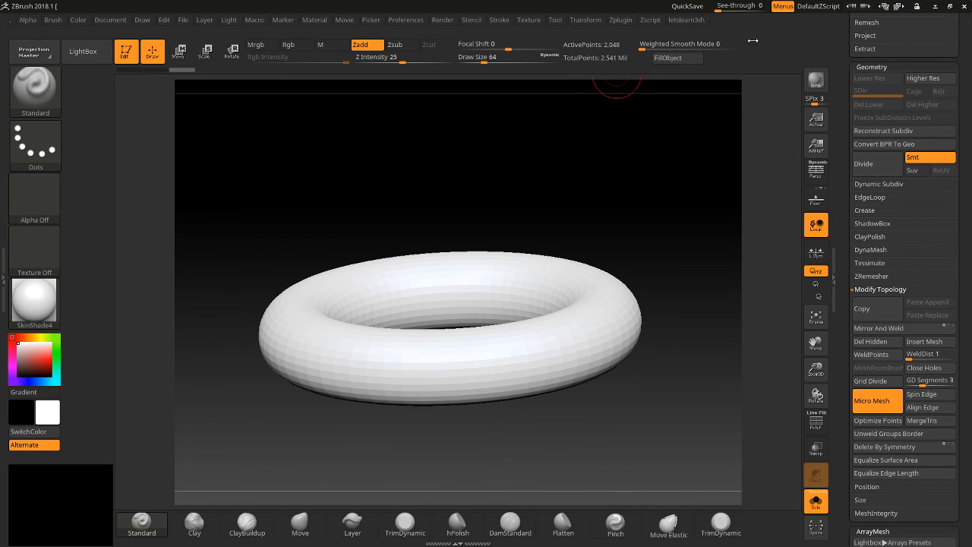
click(816, 78)
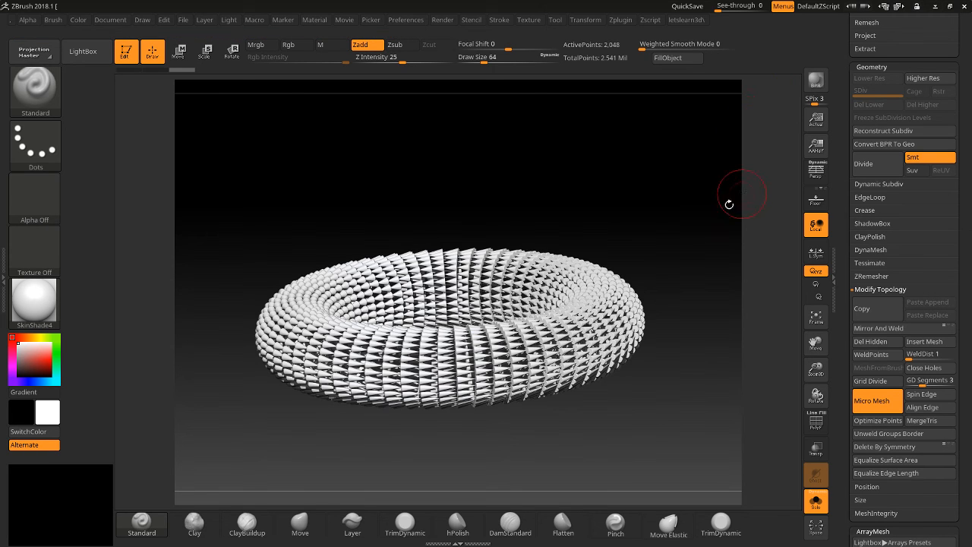
drag(809, 377, 805, 434)
click(819, 84)
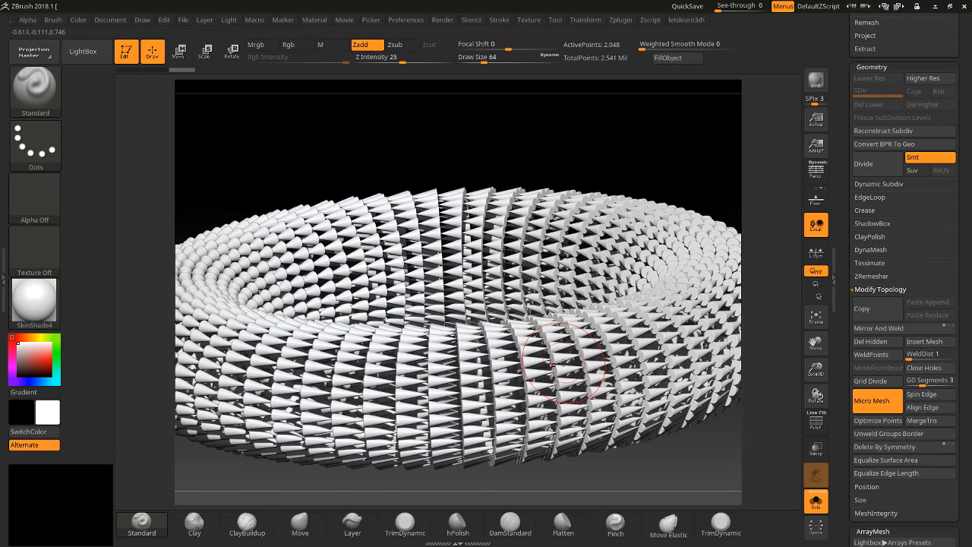
Spin the ring's mesh edges and render the reoriented cones with BPR from a tilted view.
click(923, 395)
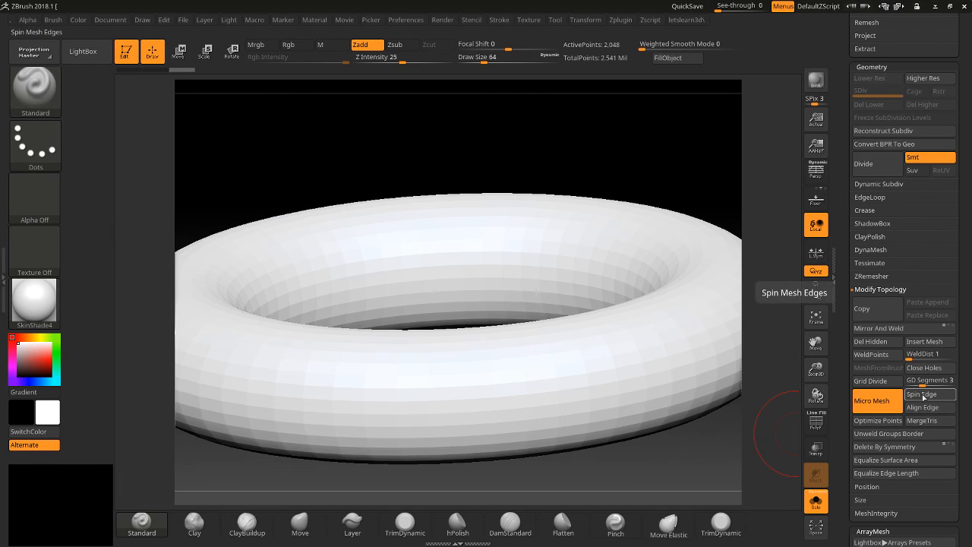
click(822, 85)
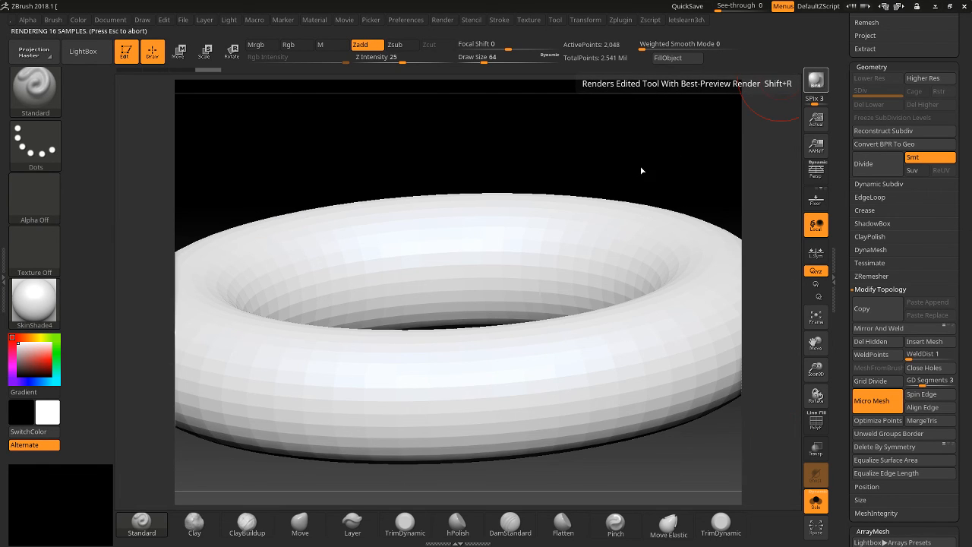
click(668, 149)
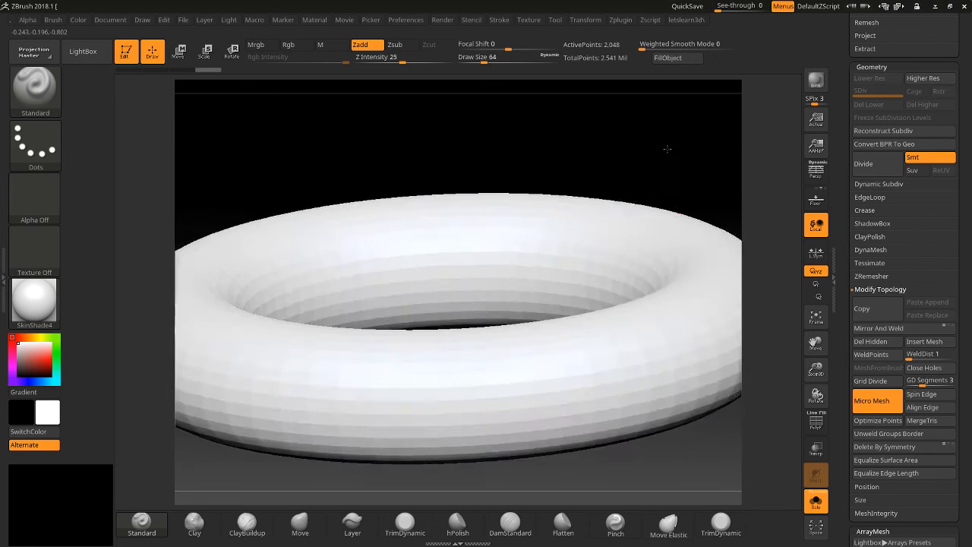
drag(667, 149, 698, 169)
click(815, 82)
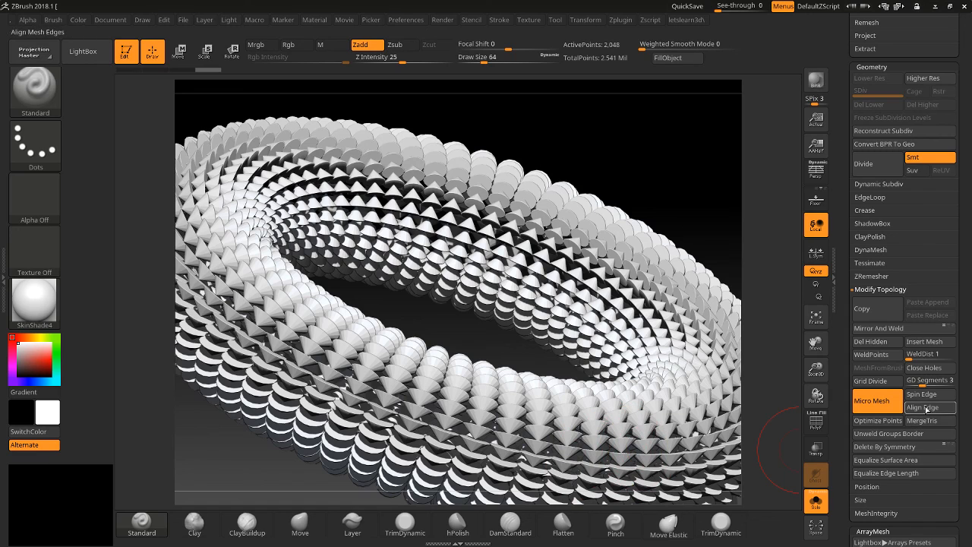
Change the cone orientation further with Spin Edge and Align Edge, rendering each result with BPR.
click(816, 79)
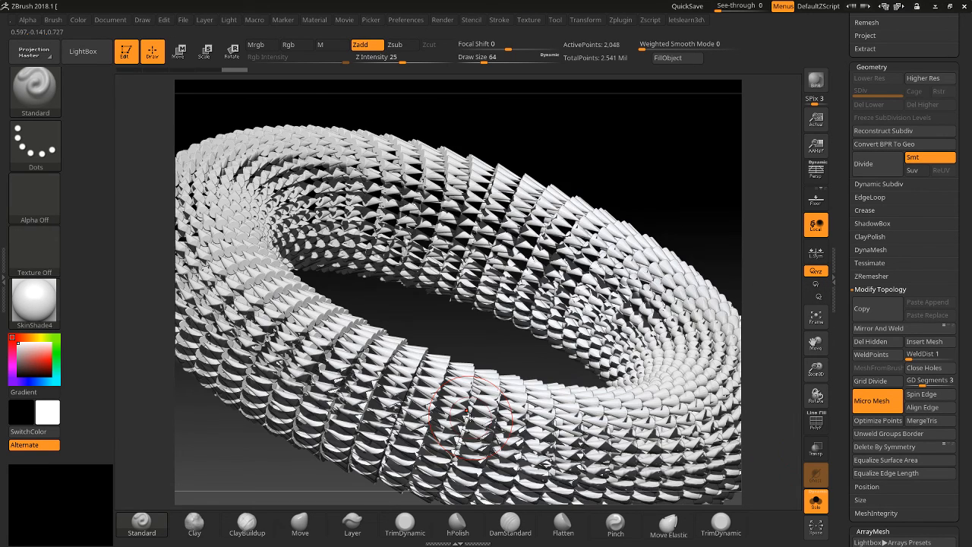
click(954, 401)
click(816, 79)
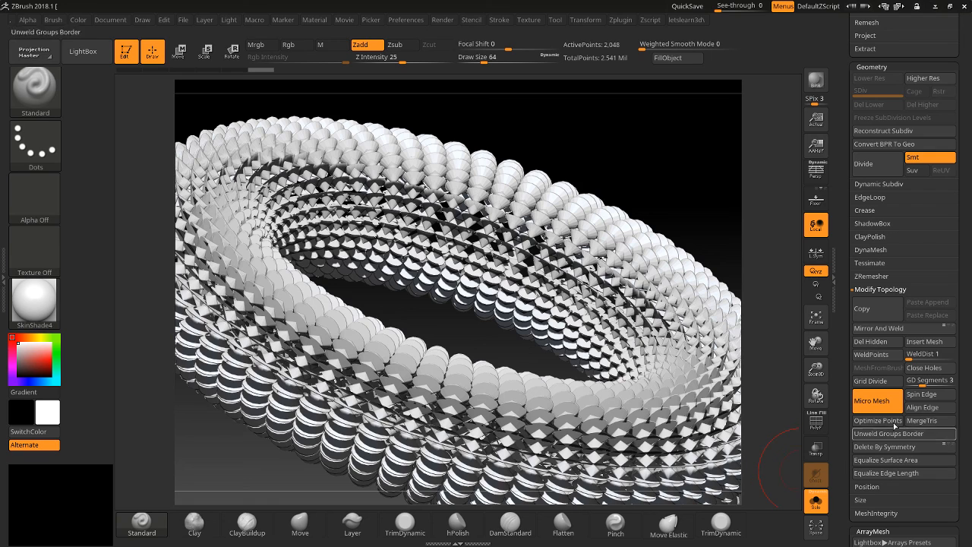
click(920, 407)
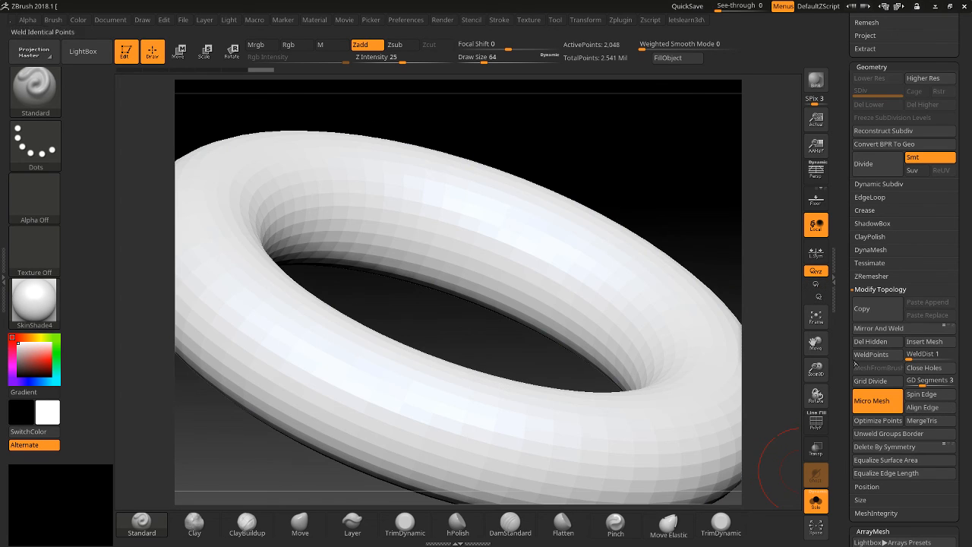
click(816, 80)
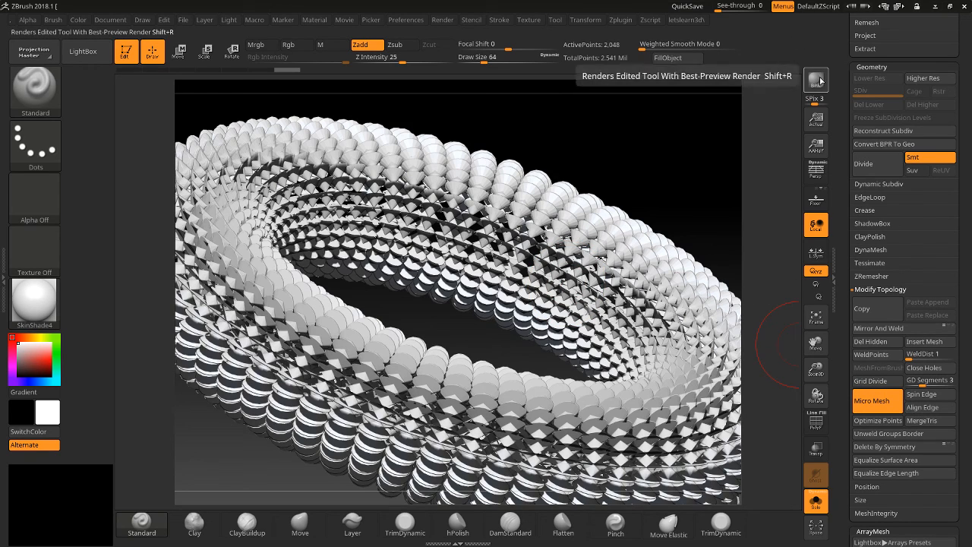
Apply MergeTris and Optimize Points to the ring, rendering the Micro Mesh with BPR after each.
click(921, 421)
click(816, 79)
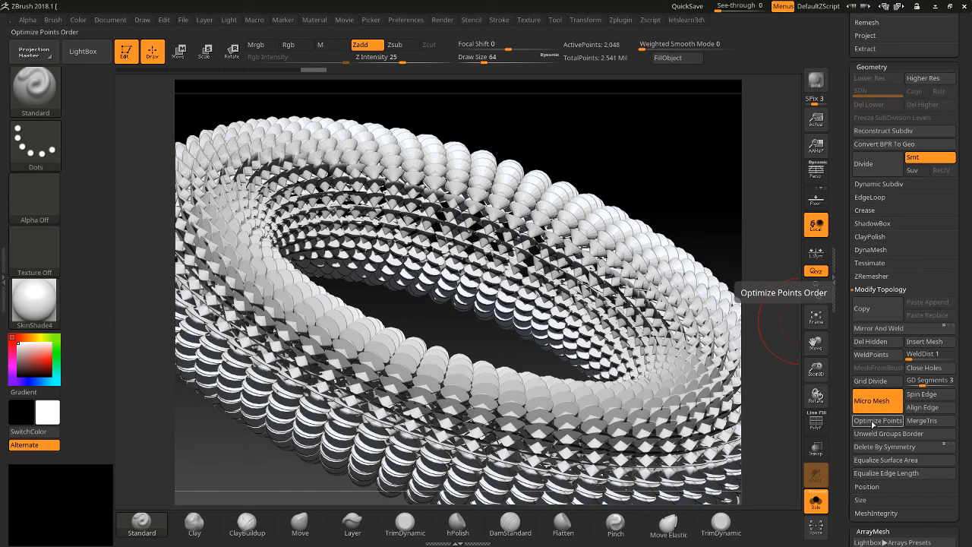
click(875, 421)
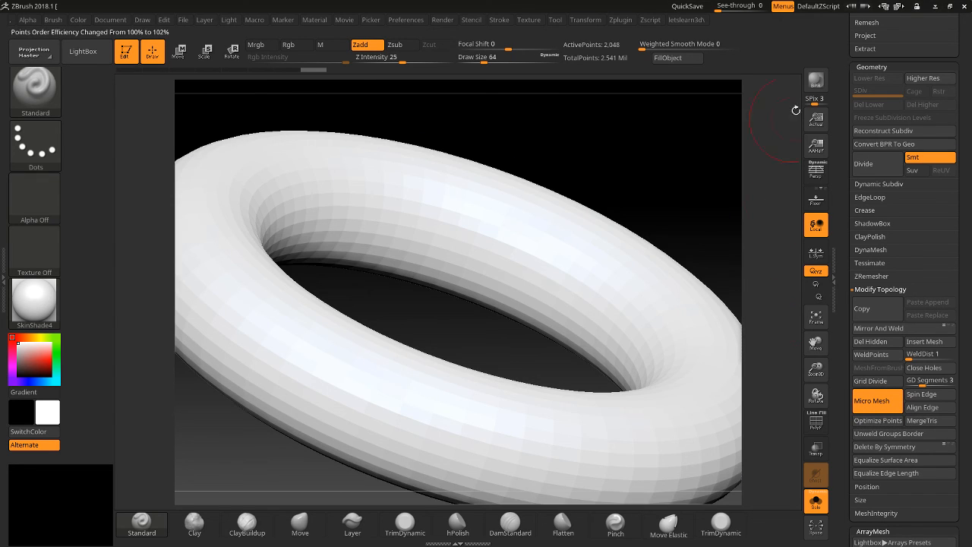
click(816, 81)
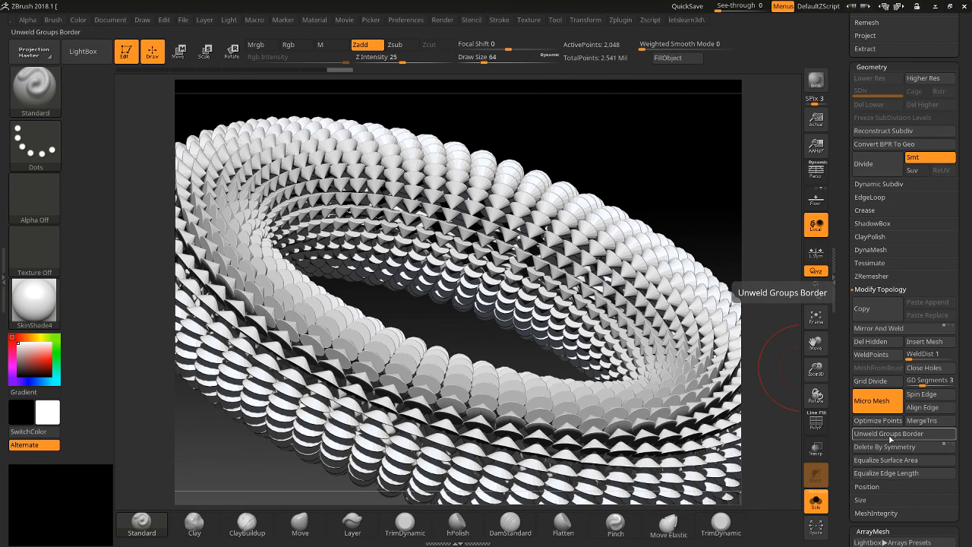
Delete the PM3D_Ring3D1 subtool and confirm the non-undoable operation.
key(ctrl)
drag(845, 102, 842, 220)
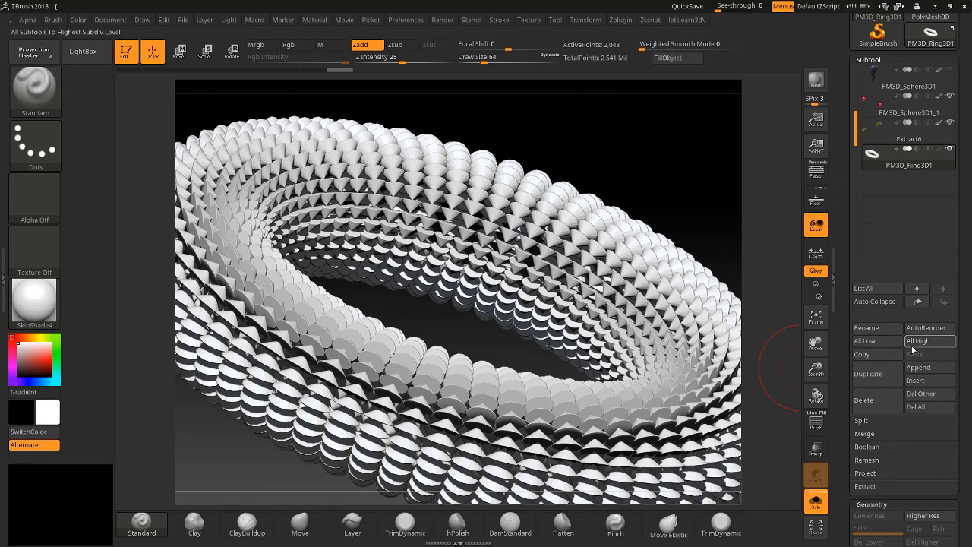
click(871, 397)
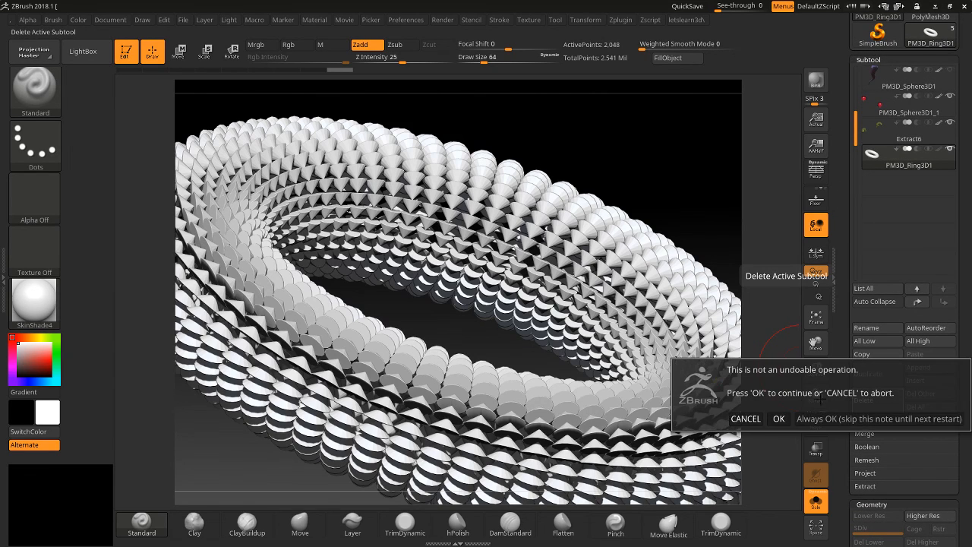
click(778, 419)
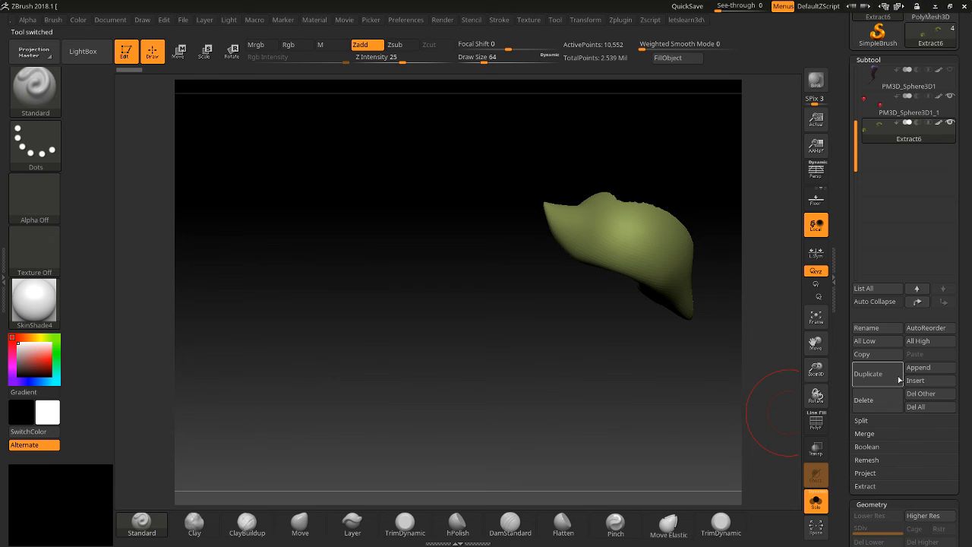
Append a Cube3D as a new subtool, select and frame it, and turn on its polyframe display.
click(925, 368)
click(909, 367)
click(604, 316)
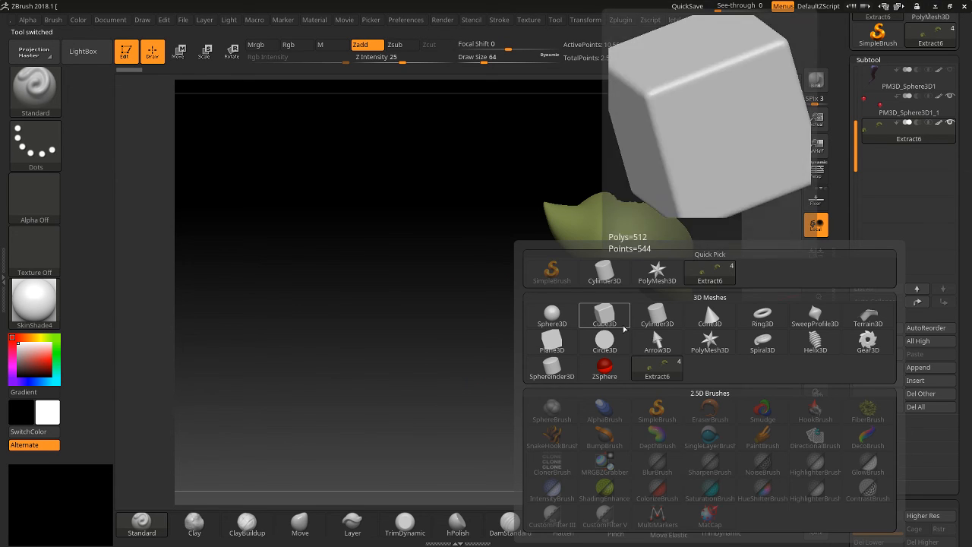
click(875, 159)
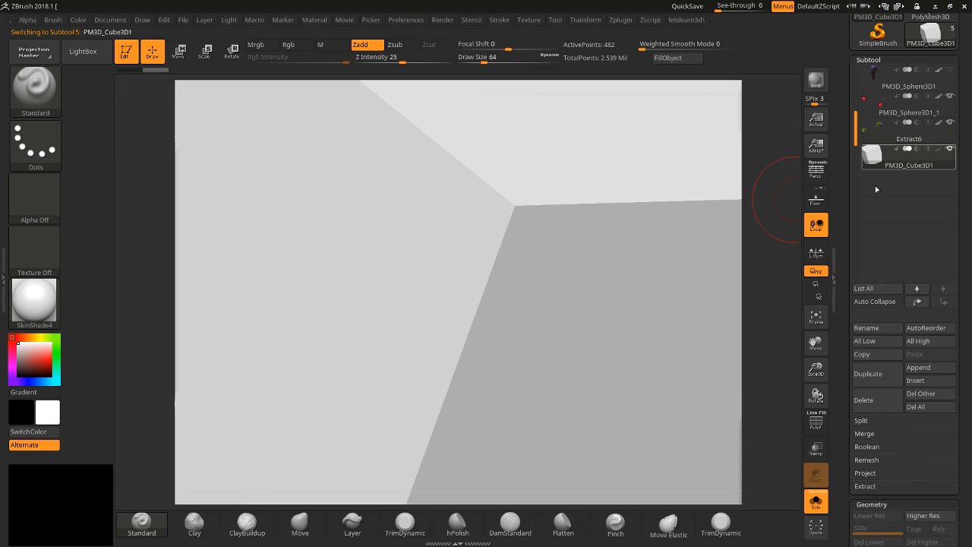
key(f)
drag(727, 404, 710, 379)
click(816, 422)
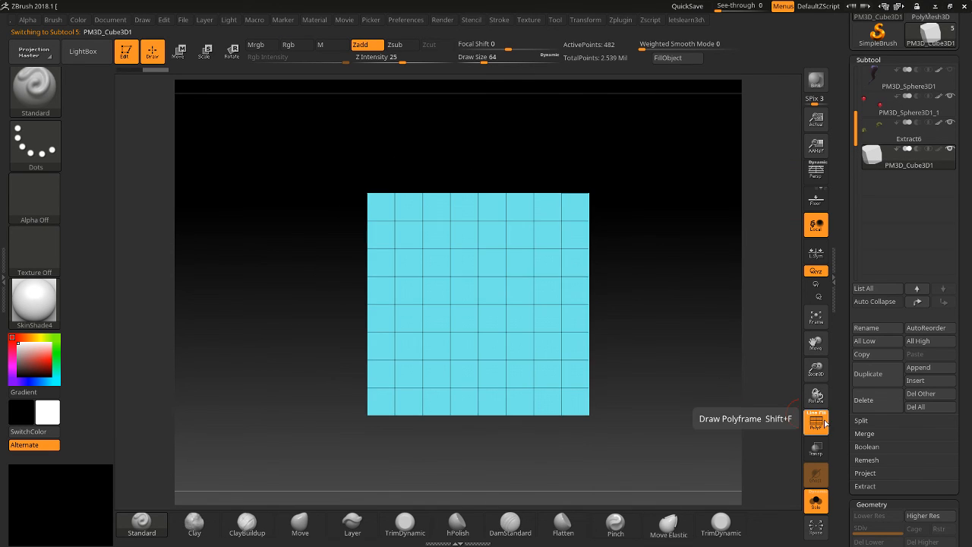
Mask the lower three rows of the cube in front view and turn the masked area into a new polygroup.
drag(749, 334, 741, 335)
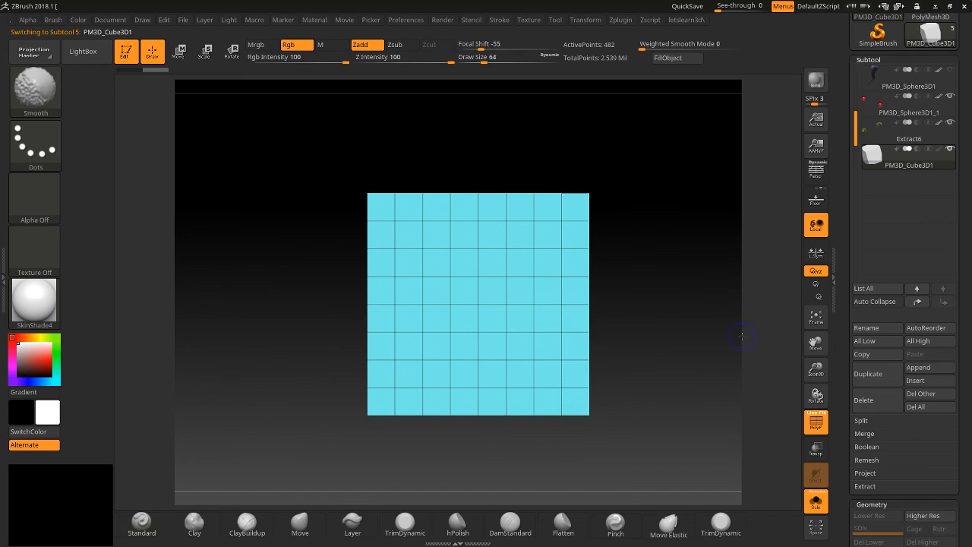
ctrl+drag(252, 117, 590, 332)
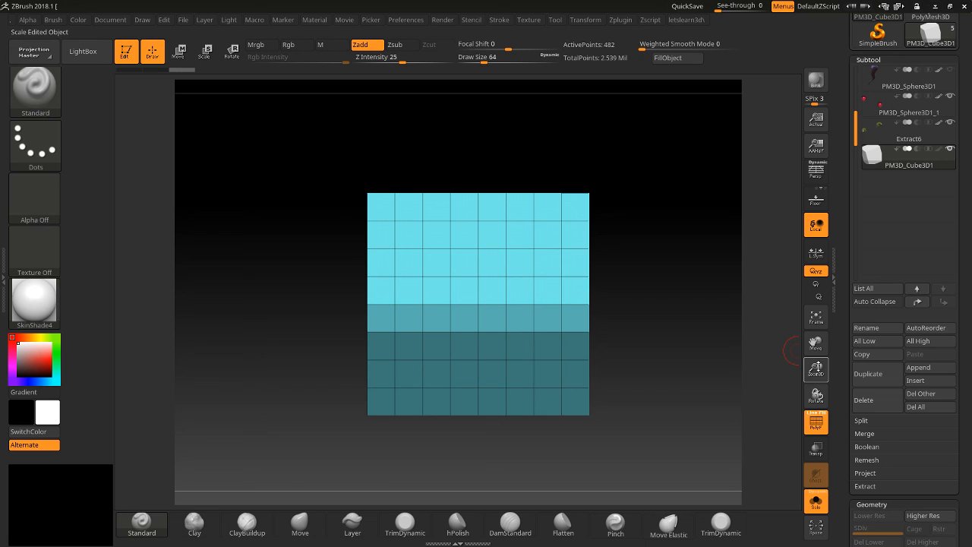
shift+drag(655, 329, 657, 326)
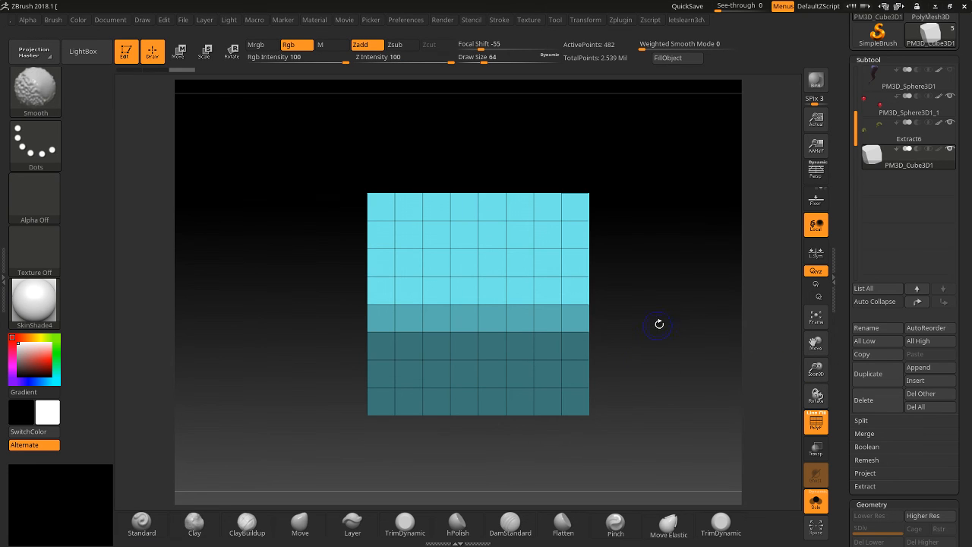
key(ctrl+w)
drag(660, 322, 606, 361)
Apply Unweld Groups Border to split the cube along the border between its two polygroups.
drag(847, 419, 842, 292)
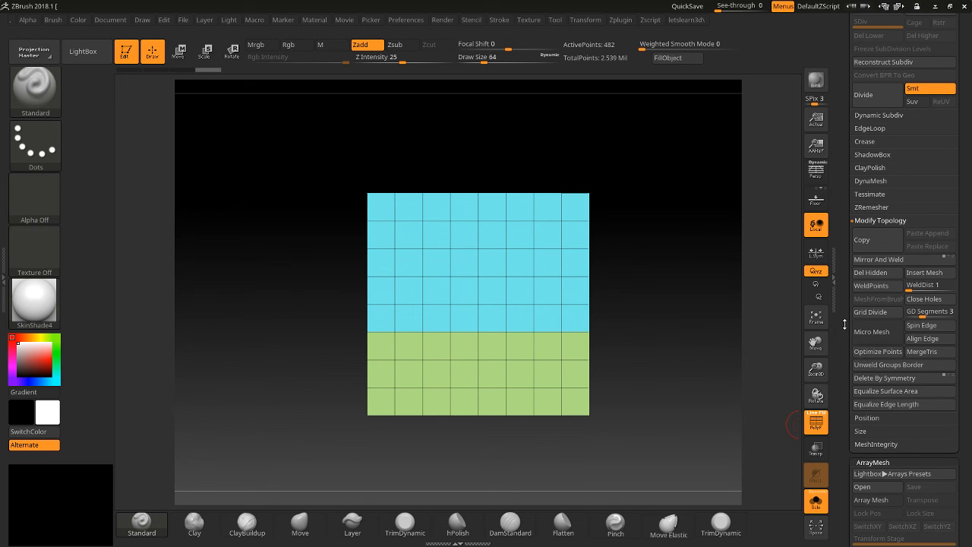
drag(844, 324, 844, 332)
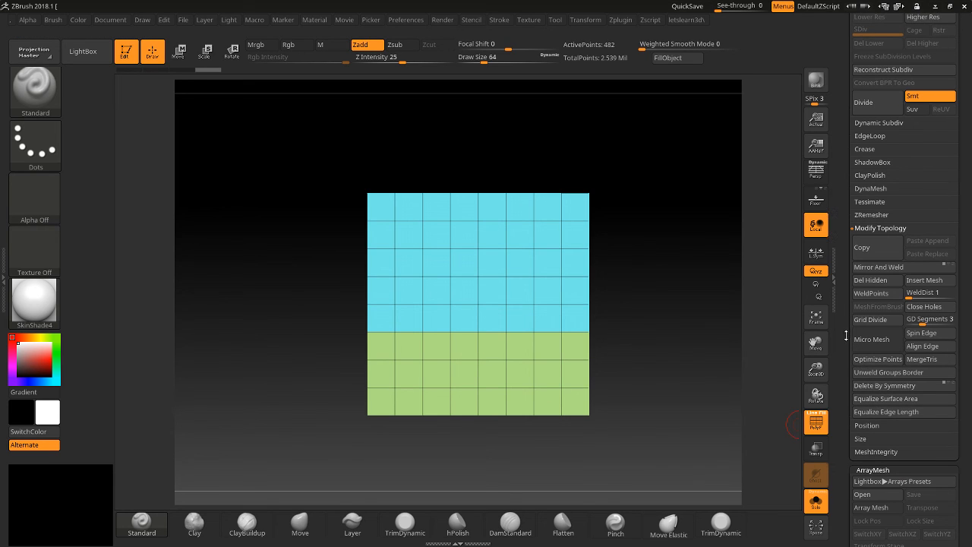
click(894, 377)
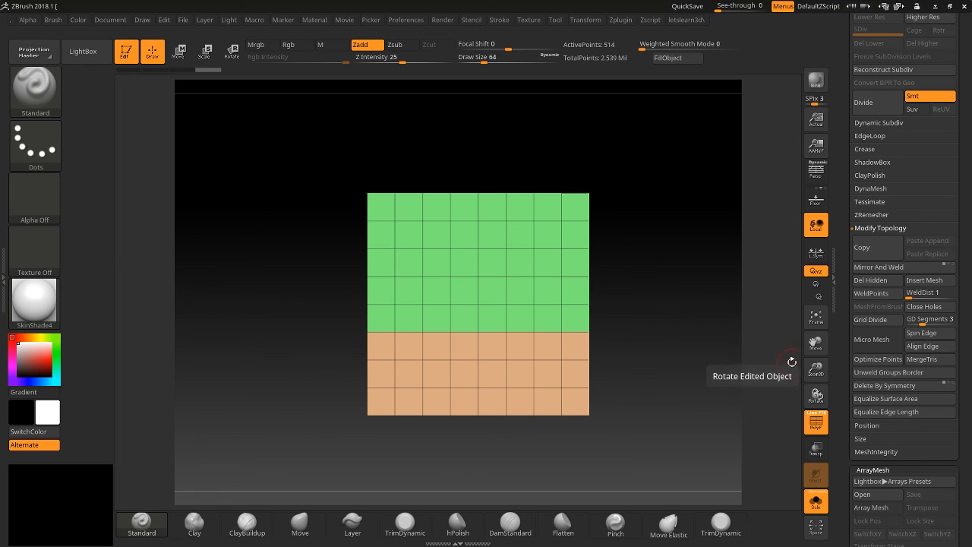
Isolate the cube's upper polygroup with a mask and move it up away from the lower piece.
drag(815, 369, 815, 357)
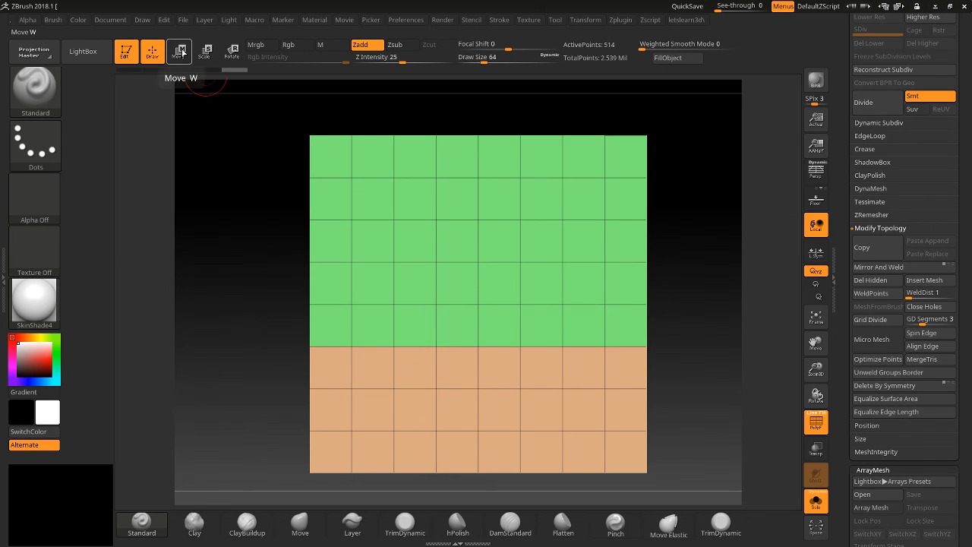
click(178, 50)
drag(472, 244, 473, 191)
key(ctrl+z)
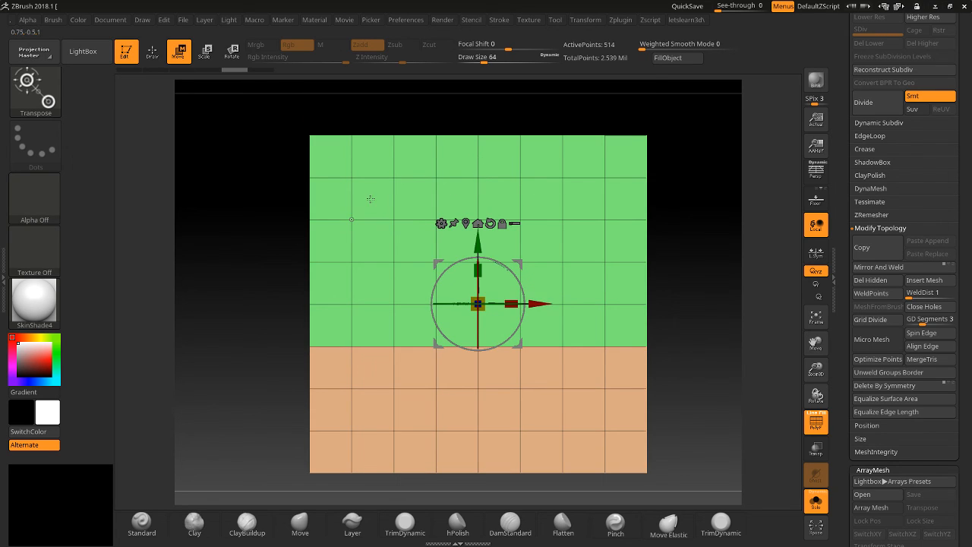
ctrl+click(369, 199)
mouse_move(371, 264)
mouse_down()
mouse_move(362, 211)
mouse_move(360, 250)
mouse_up()
drag(642, 331, 221, 161)
click(154, 62)
mouse_move(283, 317)
mouse_down()
mouse_move(226, 256)
mouse_move(191, 343)
mouse_move(195, 350)
mouse_move(256, 239)
mouse_move(594, 319)
mouse_move(782, 400)
mouse_up()
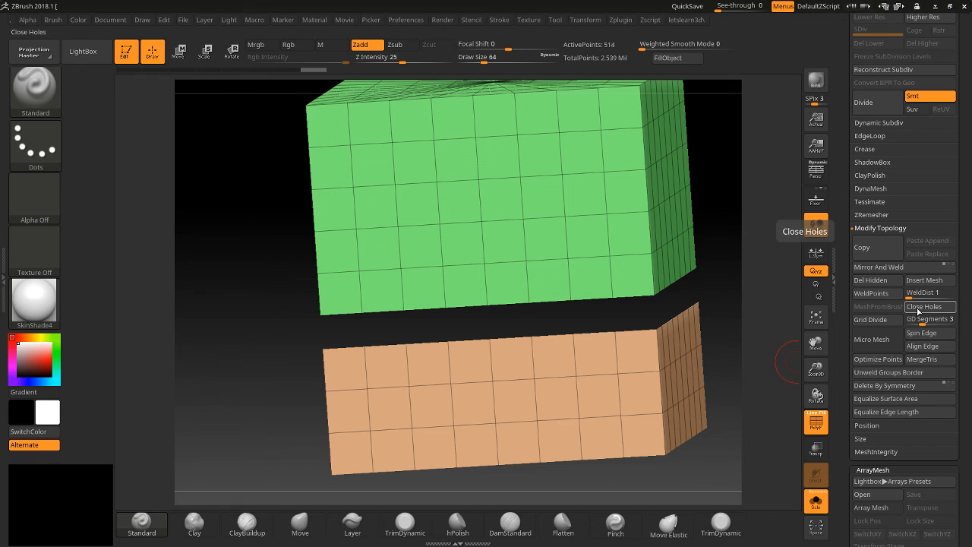
Try capping the open borders of both separated cube pieces with Close Holes and examine the caps from several angles.
click(926, 306)
drag(235, 386, 293, 400)
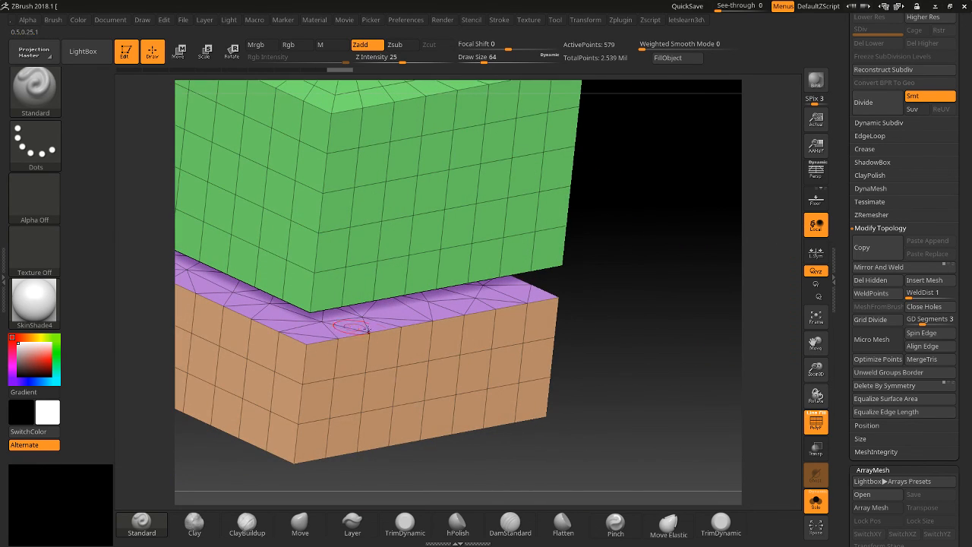
drag(651, 419, 462, 337)
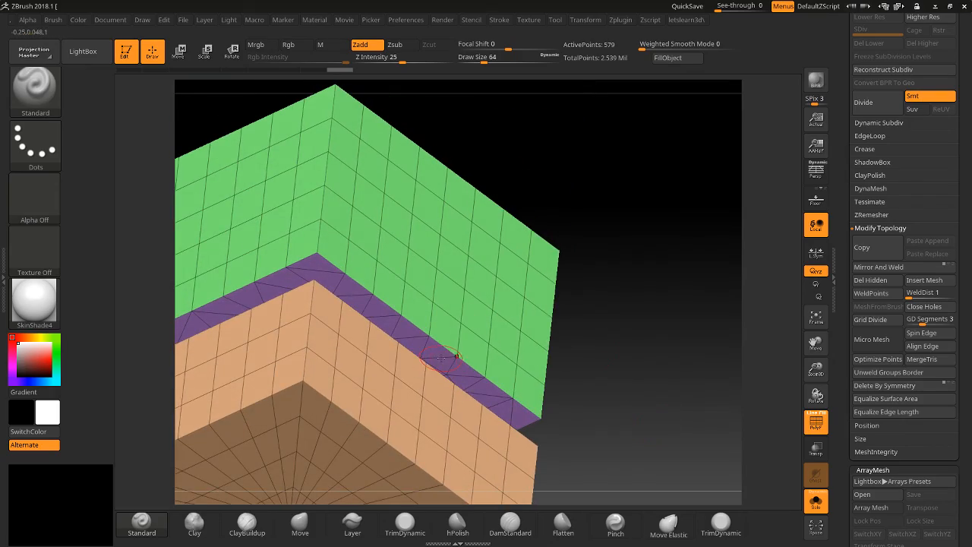
drag(640, 367, 506, 343)
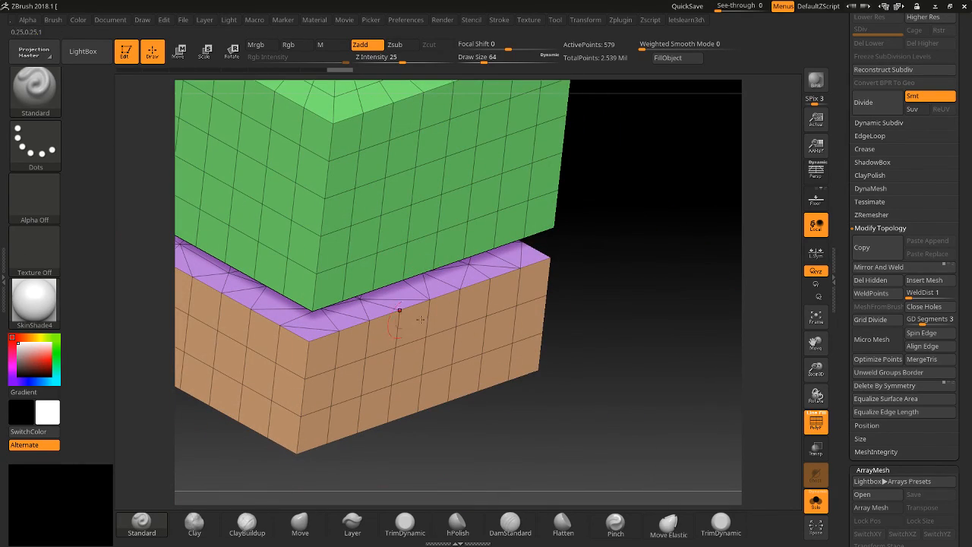
drag(653, 341, 573, 337)
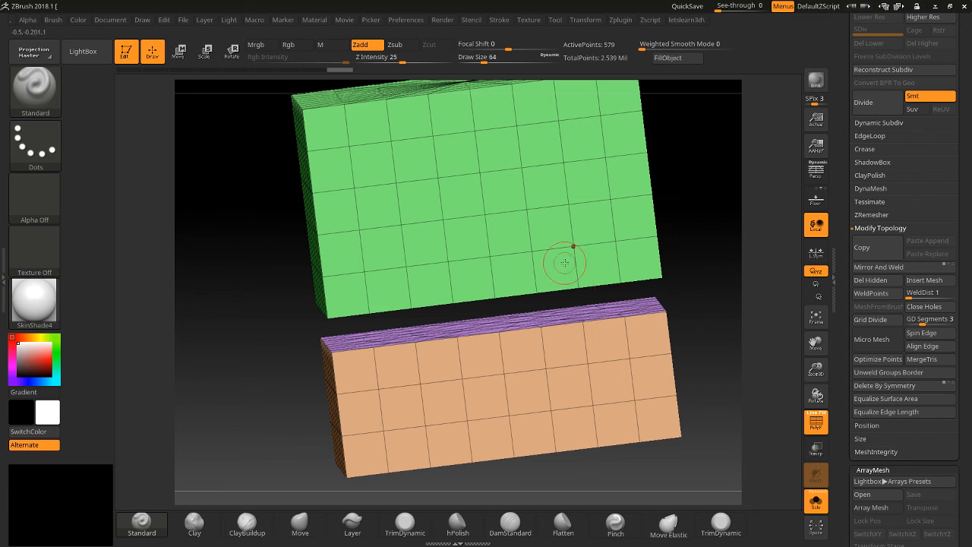
drag(742, 413, 611, 303)
key(ctrl+z)
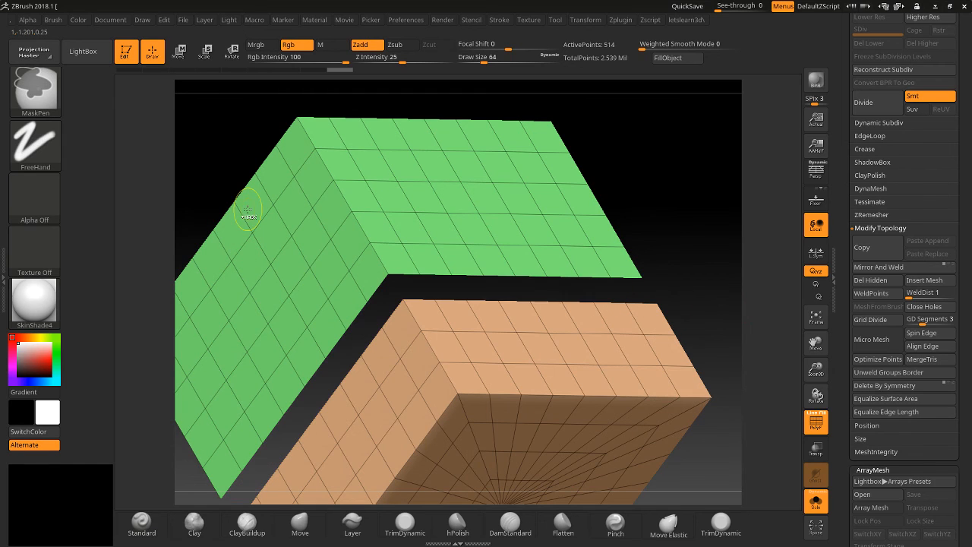
Hide the cube's lower polygroup so that only the upper piece is shown.
ctrl+shift+click(471, 351)
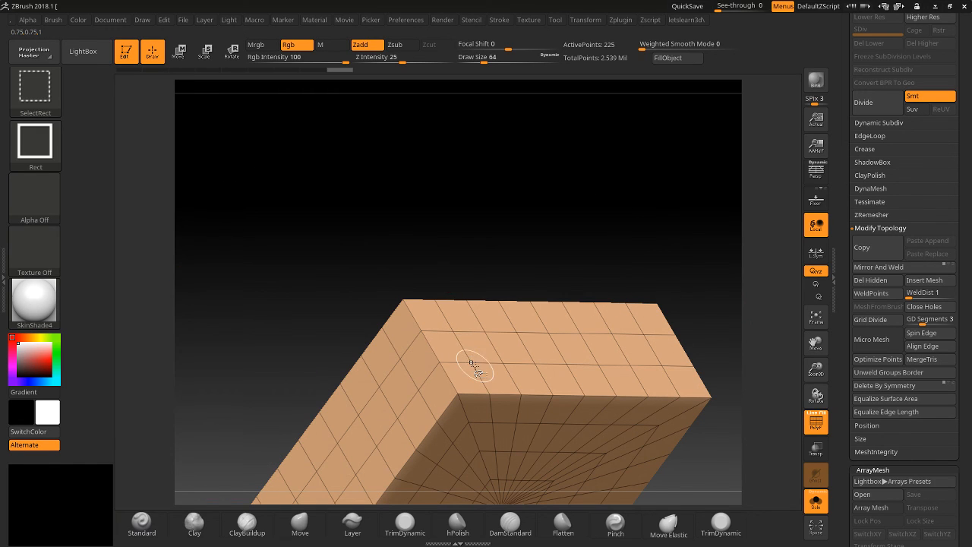
ctrl+shift+click(472, 359)
drag(681, 316, 592, 337)
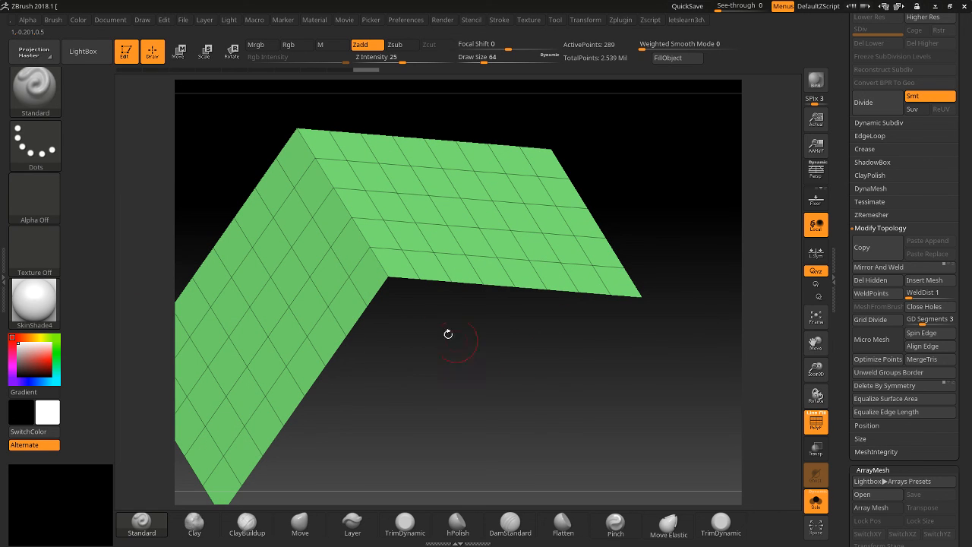
Choose the ZModeler brush for editing the upper piece.
key(space)
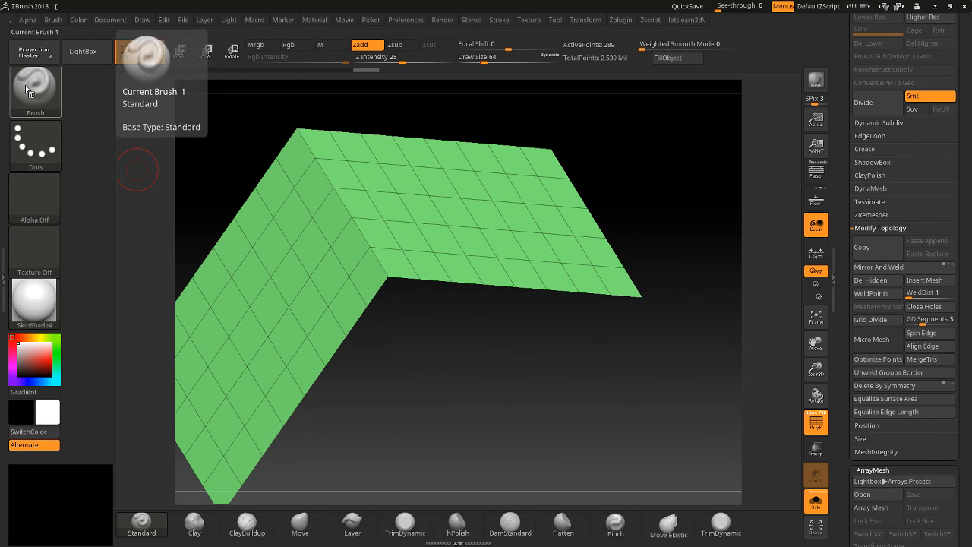
click(35, 89)
click(207, 198)
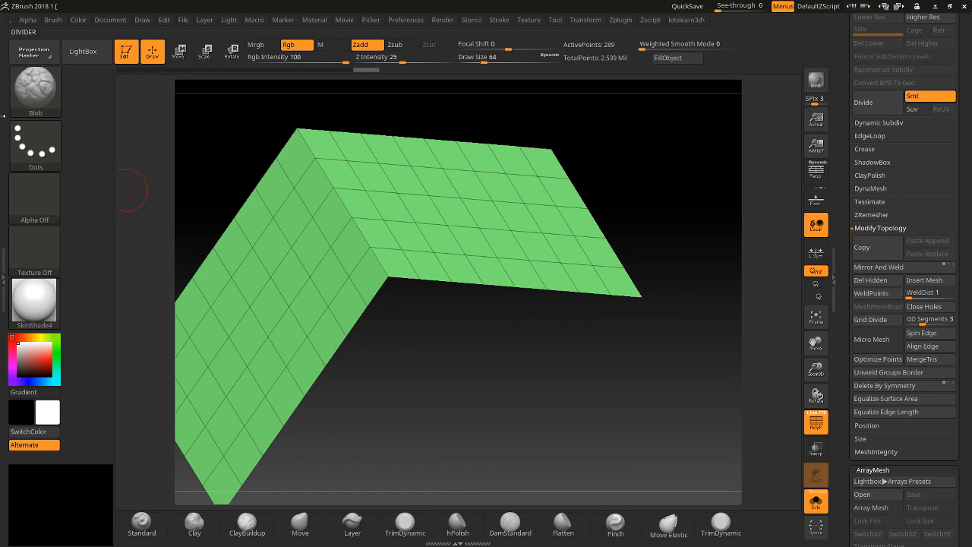
click(49, 112)
key(z)
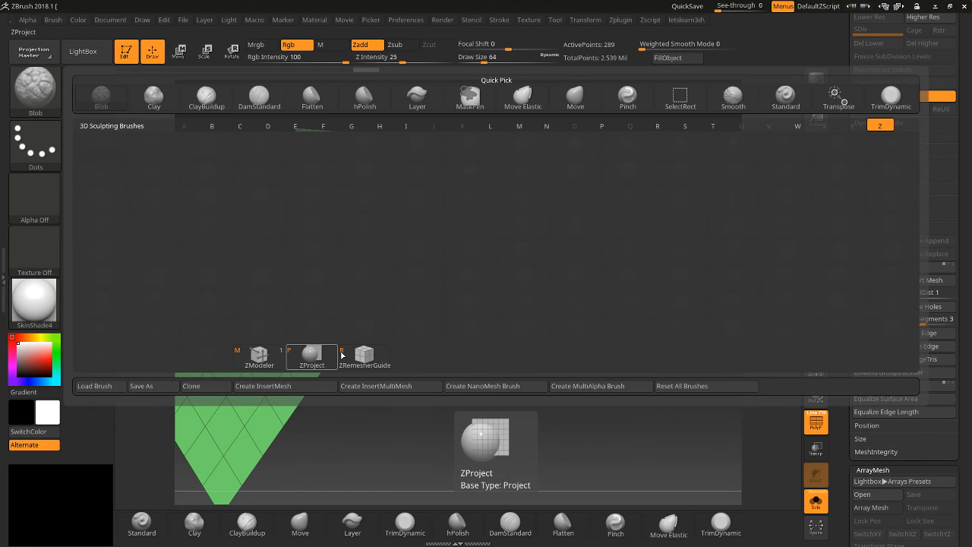
click(259, 354)
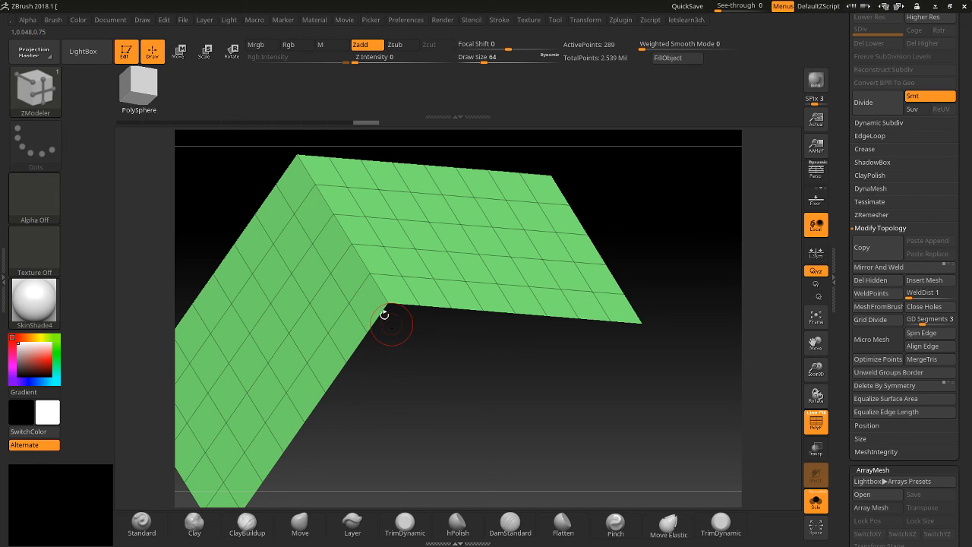
Try closing the upper piece's open underside with the ZModeler Close edge action set to Concave Hole.
key(space)
key(space)
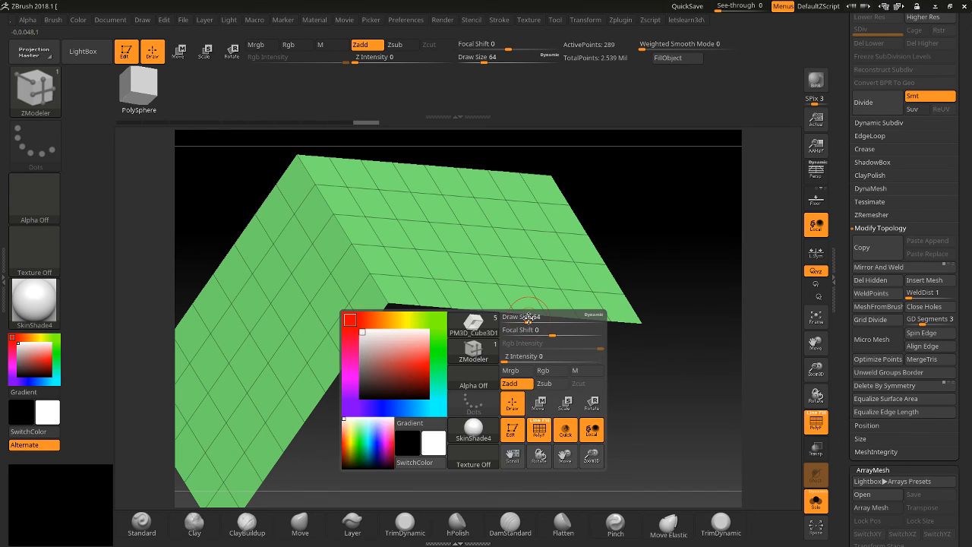
key(space)
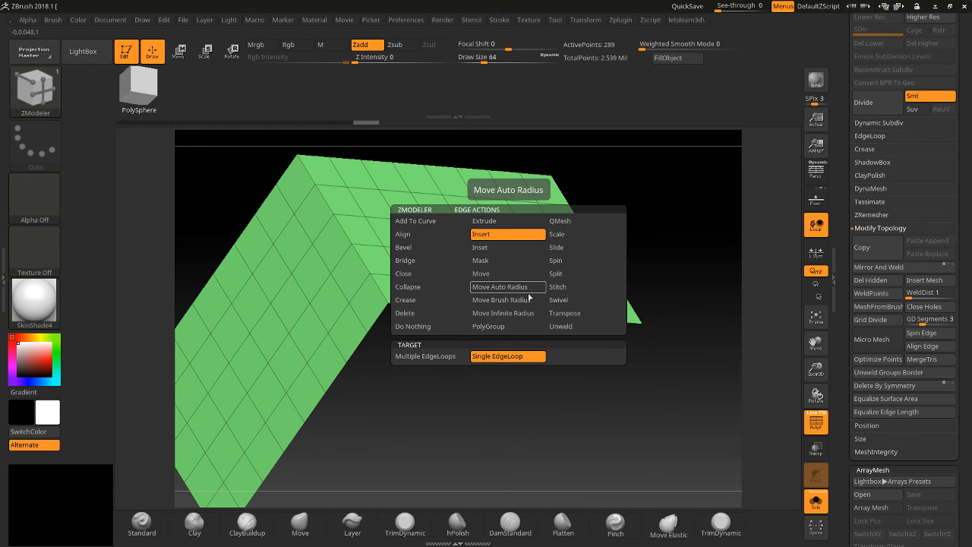
click(413, 275)
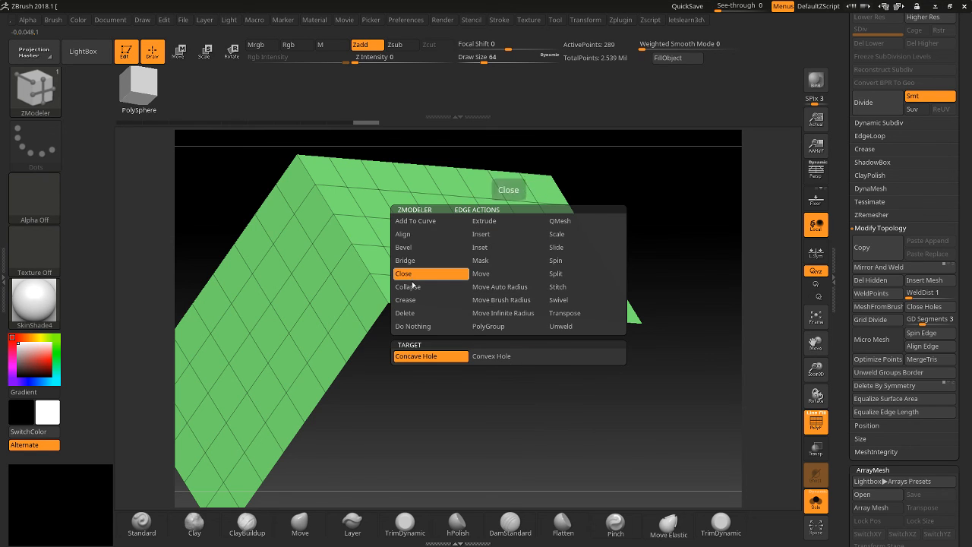
click(378, 327)
mouse_move(690, 402)
mouse_down()
mouse_move(678, 369)
mouse_move(690, 386)
mouse_up()
drag(814, 367, 812, 333)
drag(692, 361, 688, 375)
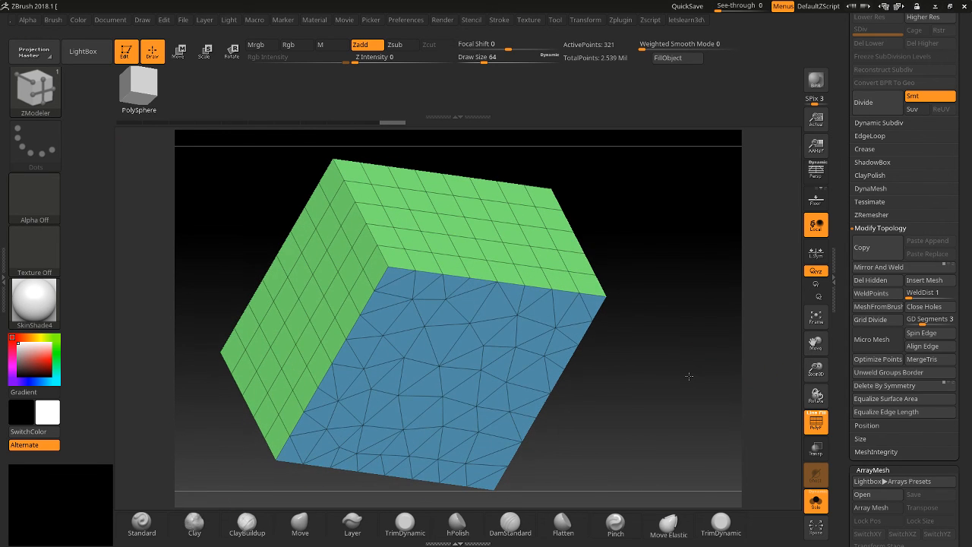
ctrl+alt+shift+click(468, 311)
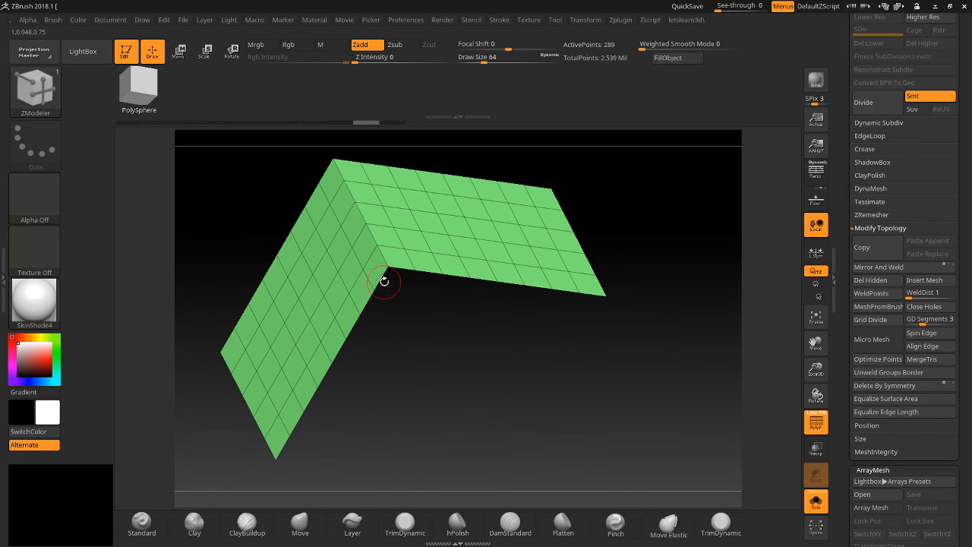
Try the ZModeler Inset edge action on a border edge of the upper piece's open underside.
key(space)
key(space)
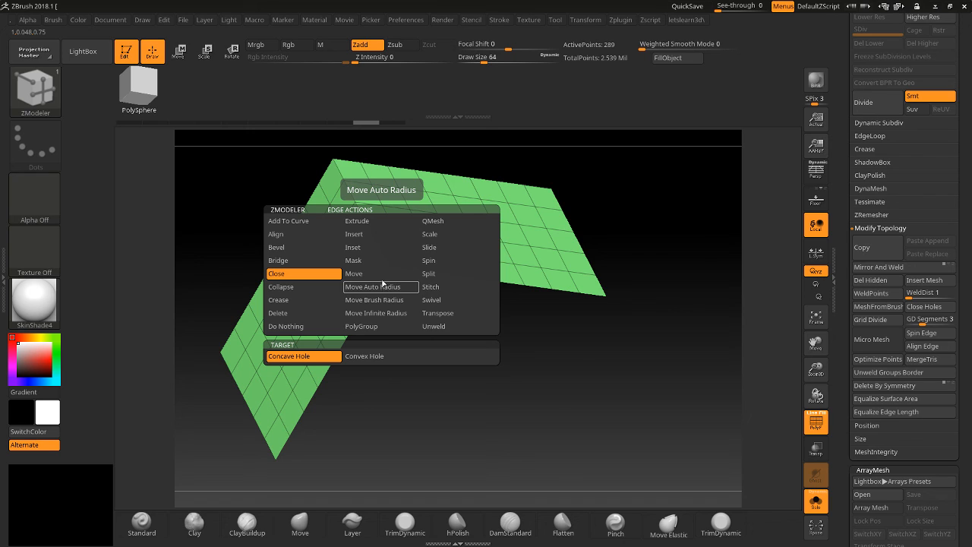
click(353, 247)
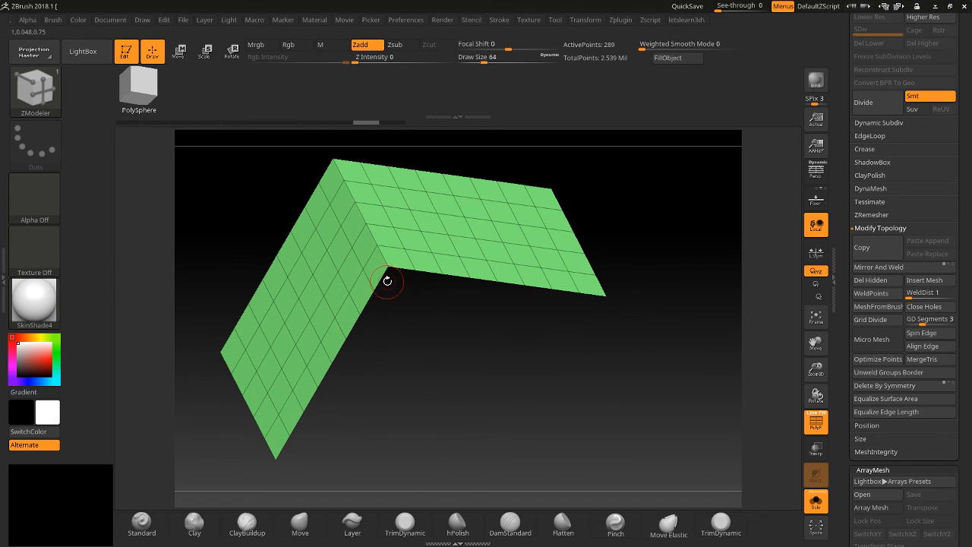
drag(386, 281, 361, 294)
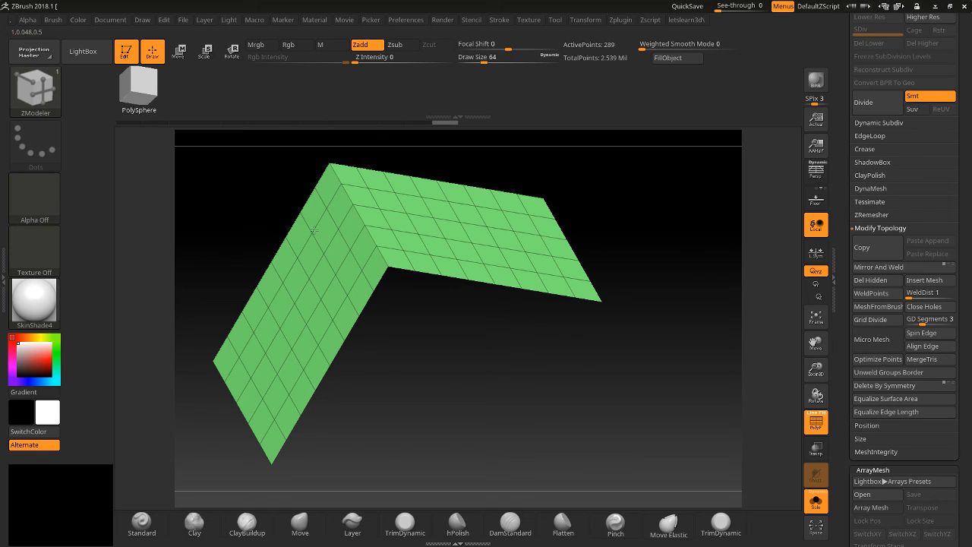
Try the ZModeler QMesh edge action on a border edge of the open underside.
key(space)
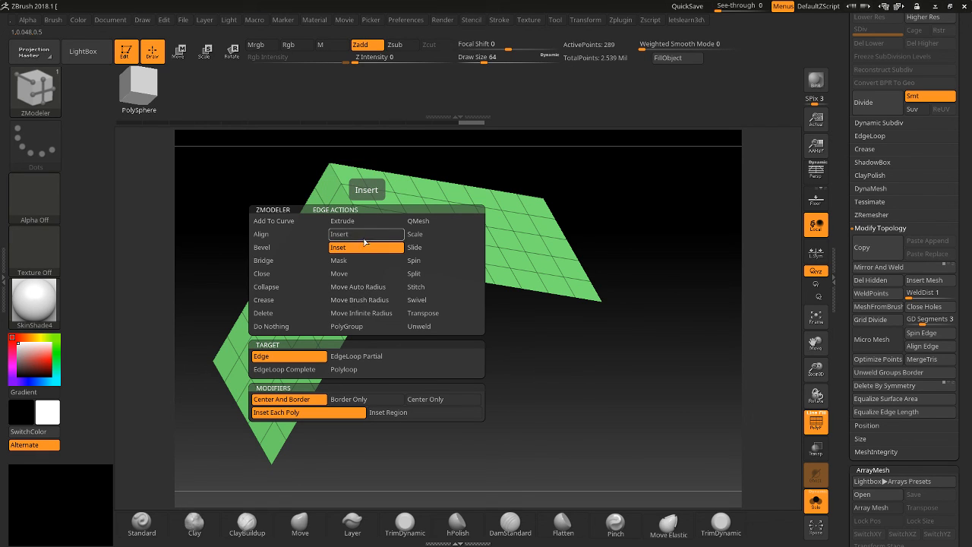
click(424, 222)
drag(383, 285, 397, 263)
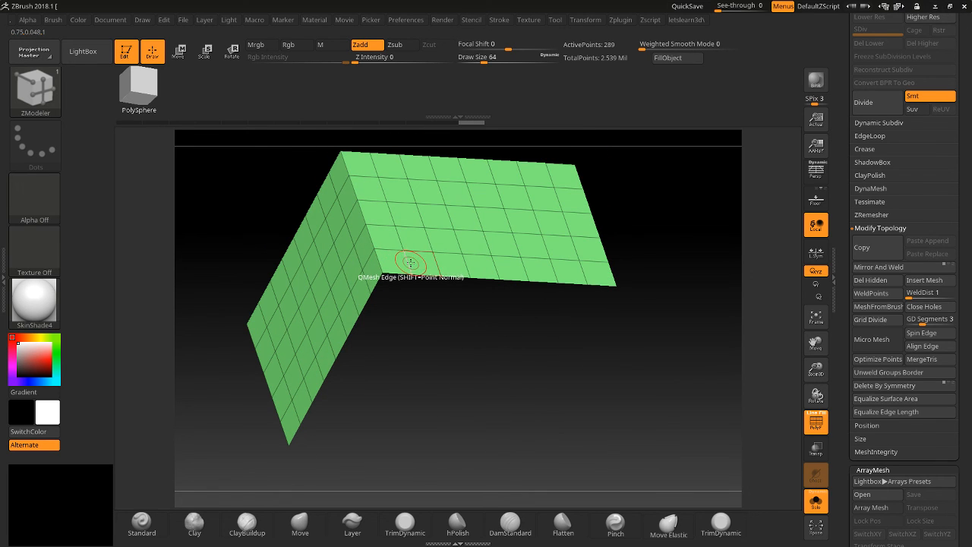
Set the ZModeler edge action to Close with the Convex Hole target and the Spline shape.
key(space)
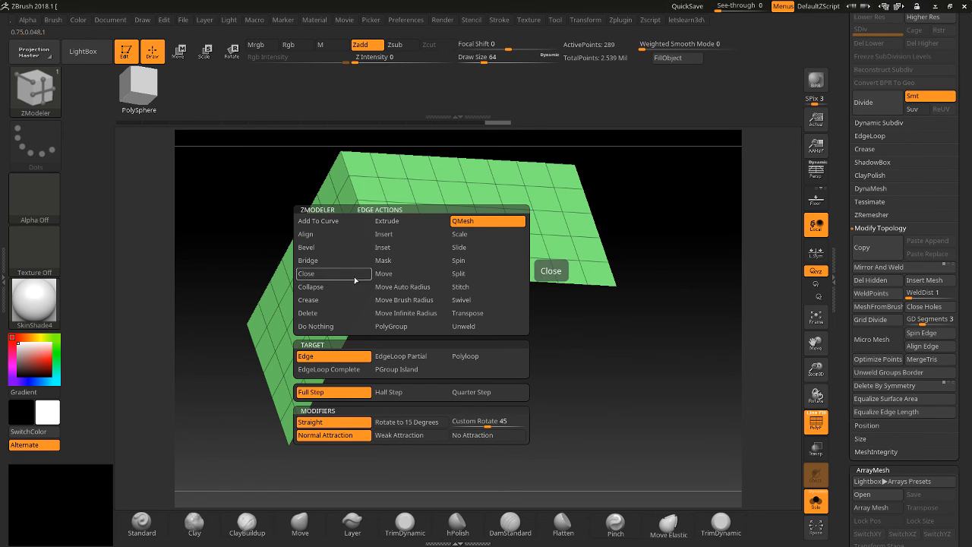
click(315, 275)
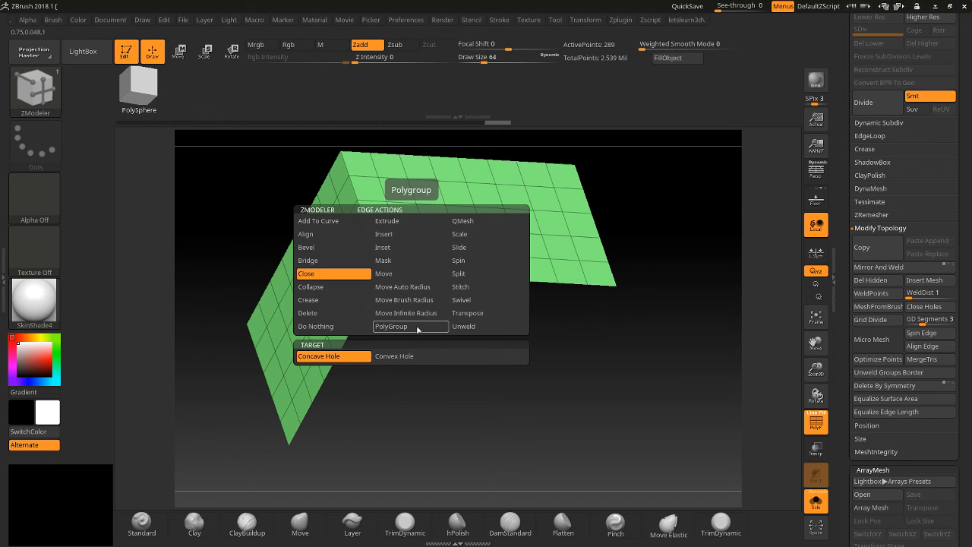
click(389, 357)
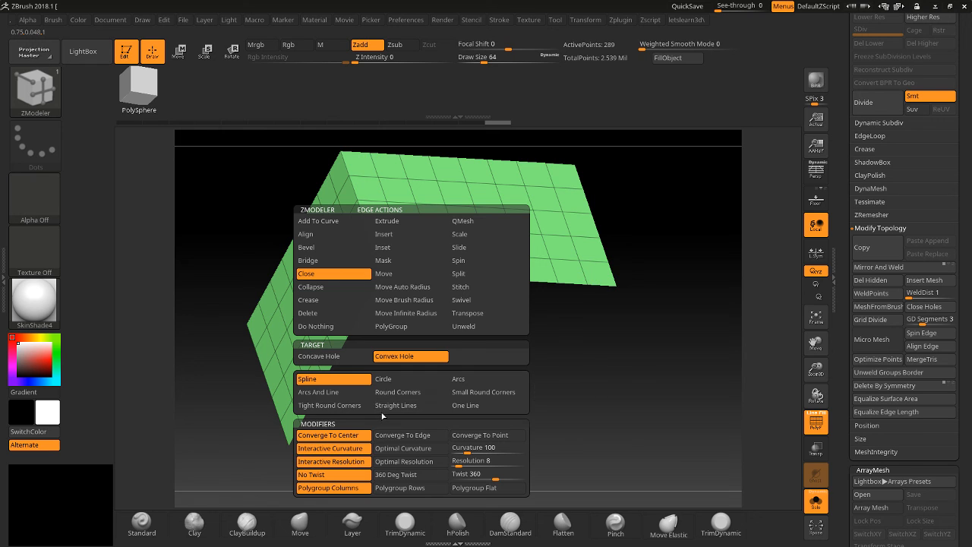
click(355, 378)
key(space)
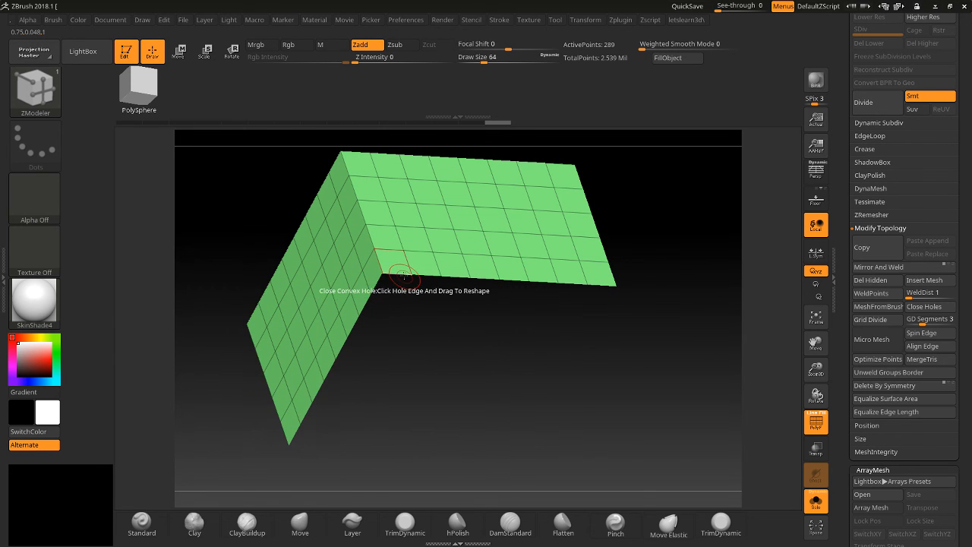
Try closing the upper piece's underside from its border edges with the Spline convex-hole closure.
click(398, 274)
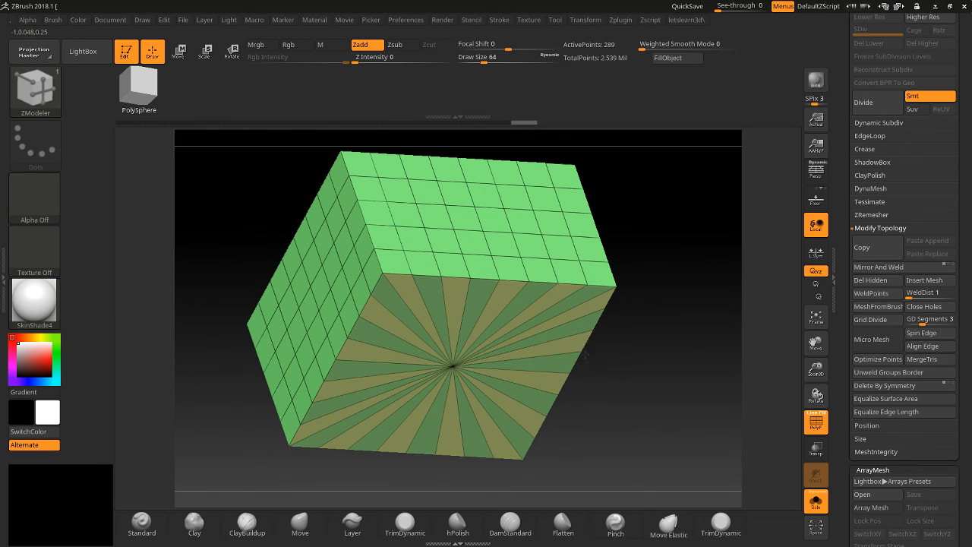
drag(653, 366, 572, 335)
drag(441, 282, 407, 294)
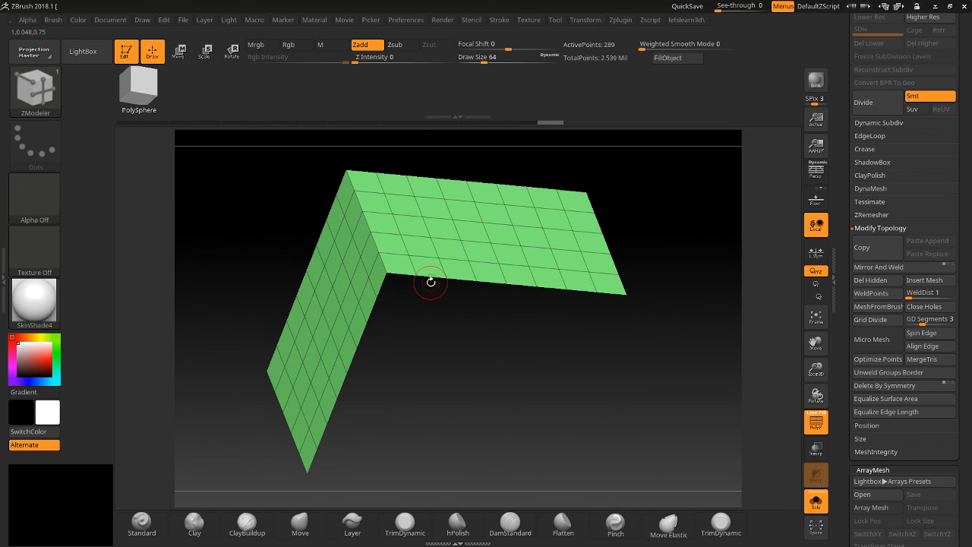
click(433, 280)
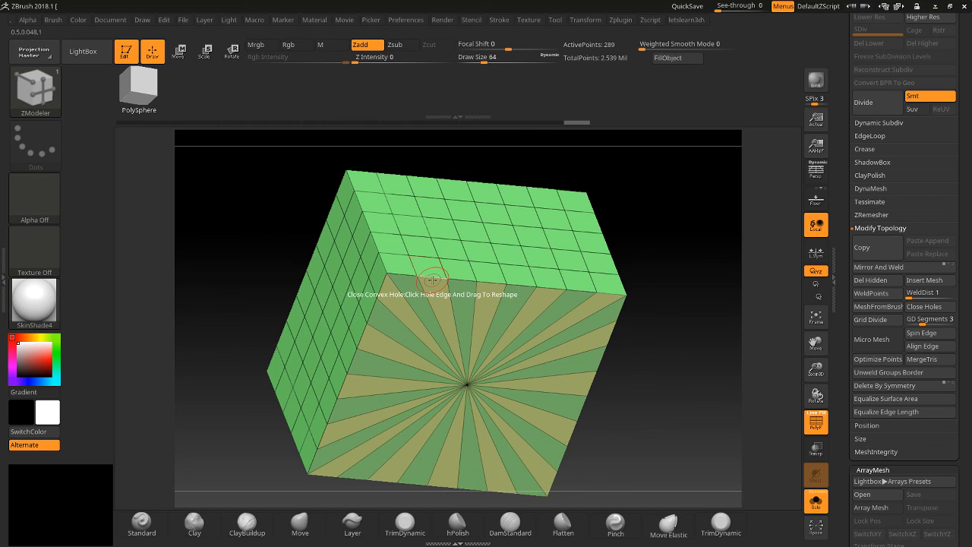
drag(179, 284, 365, 293)
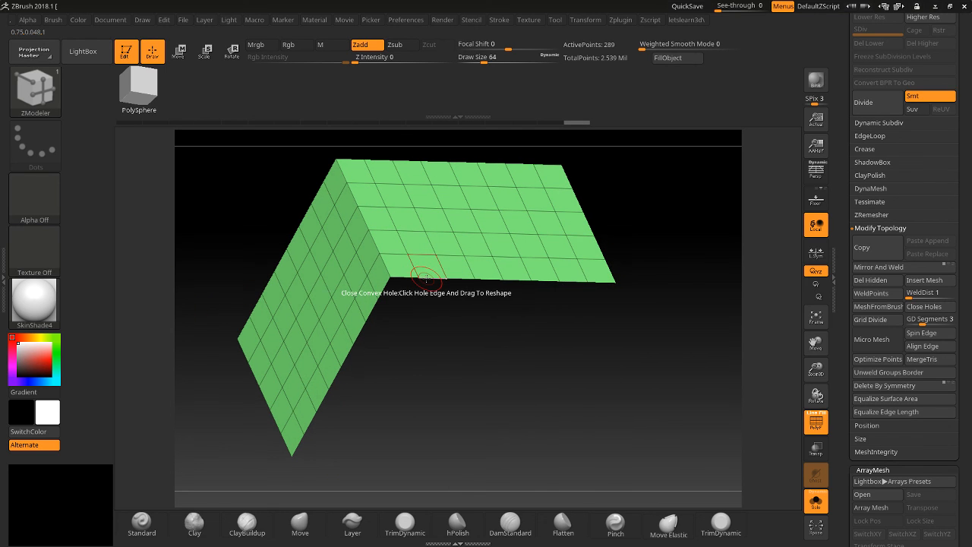
Switch the convex-hole closure to Straight Lines and try it on the upper piece's open underside.
key(space)
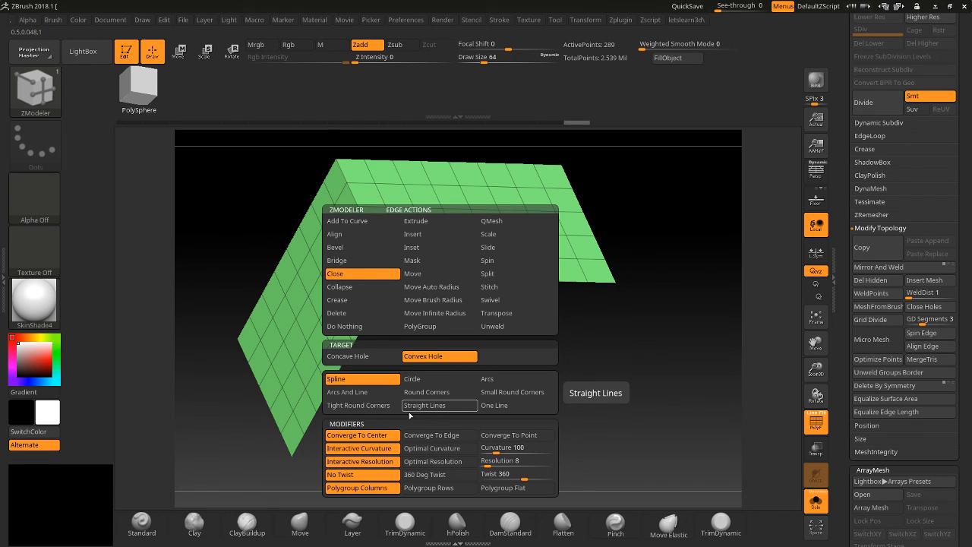
click(420, 406)
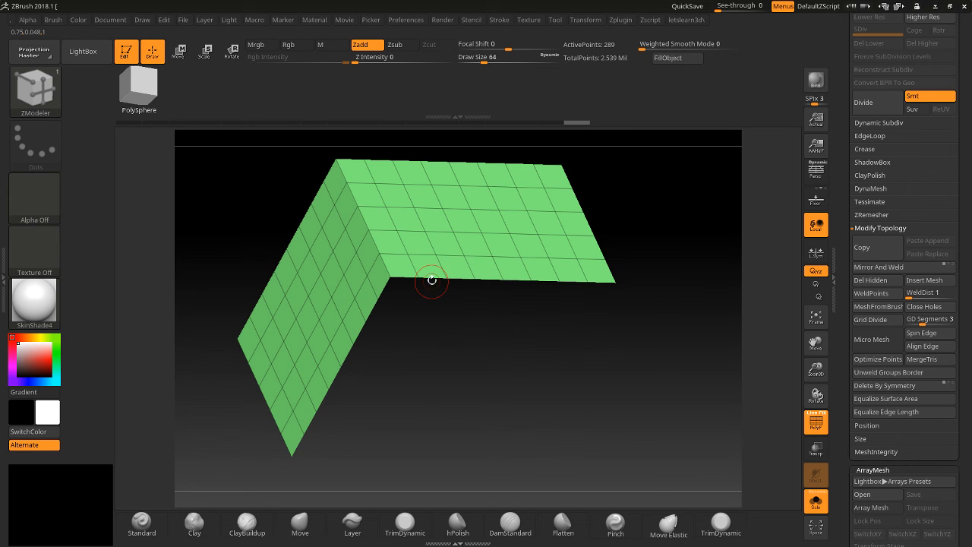
click(429, 278)
key(space)
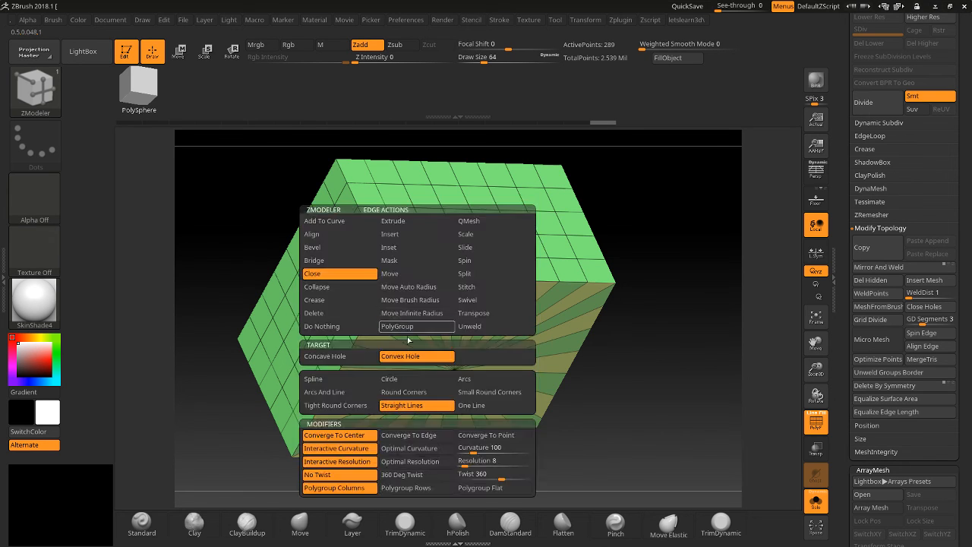
key(ctrl+z)
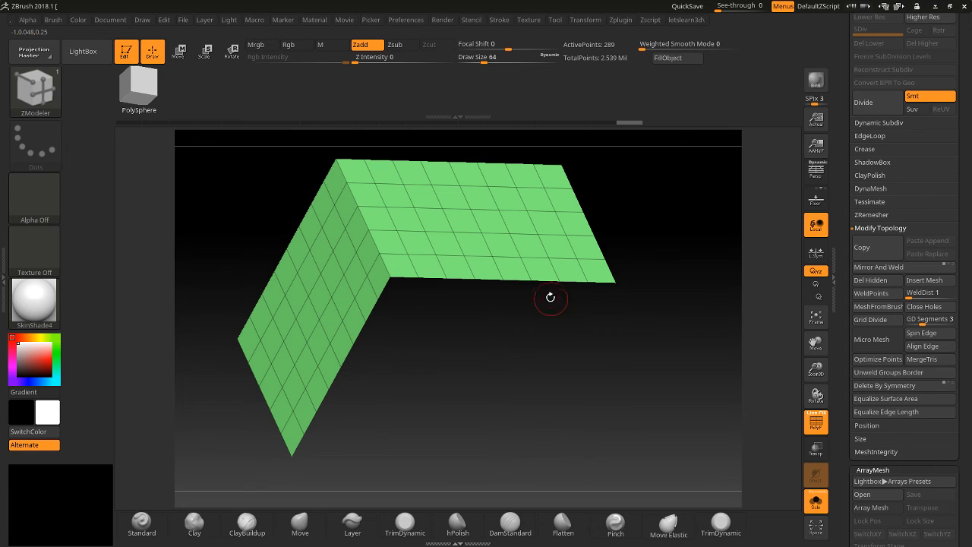
Review the ZModeler Close edge action's convex-hole options on the upper piece's border edge.
click(545, 283)
key(space)
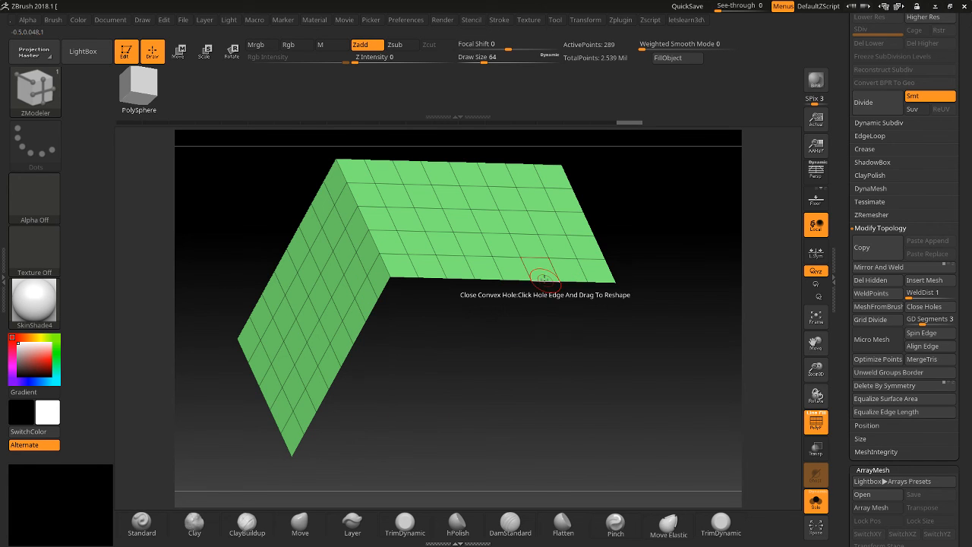
key(space)
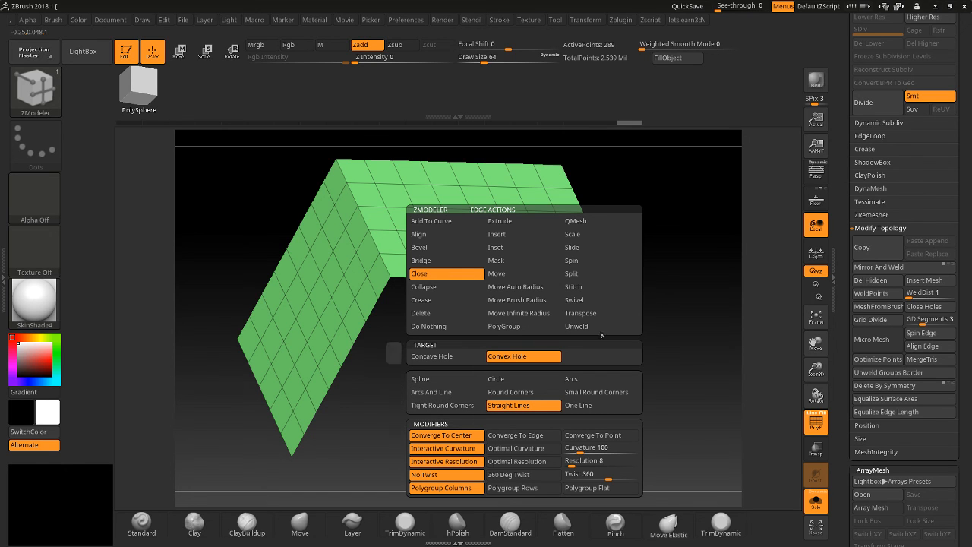
click(669, 284)
mouse_move(668, 284)
mouse_down()
mouse_move(669, 405)
mouse_move(694, 340)
mouse_move(688, 358)
mouse_move(646, 289)
mouse_move(646, 252)
mouse_move(680, 294)
mouse_move(673, 308)
mouse_move(665, 276)
mouse_move(676, 275)
mouse_up()
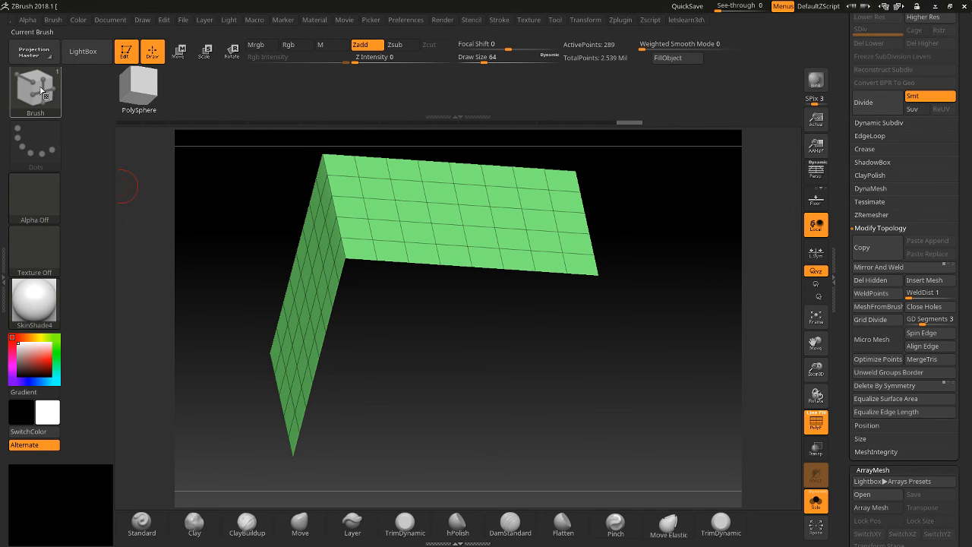
Switch from ZModeler to the Move brush.
click(309, 543)
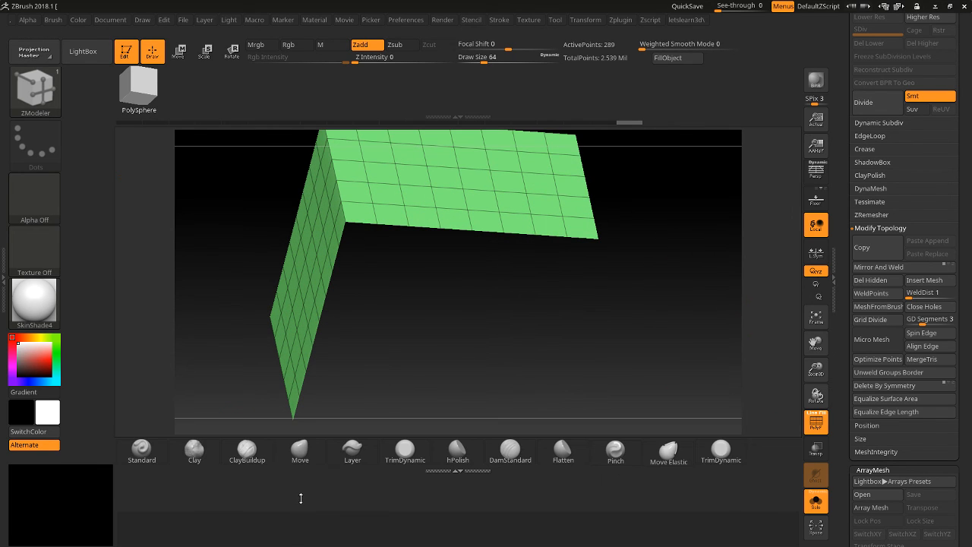
click(458, 471)
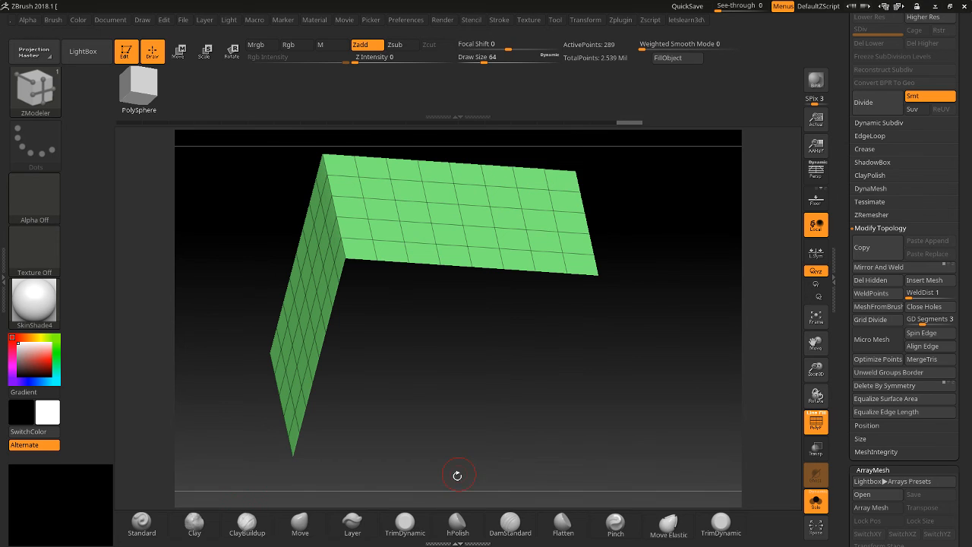
click(300, 522)
drag(454, 358, 805, 262)
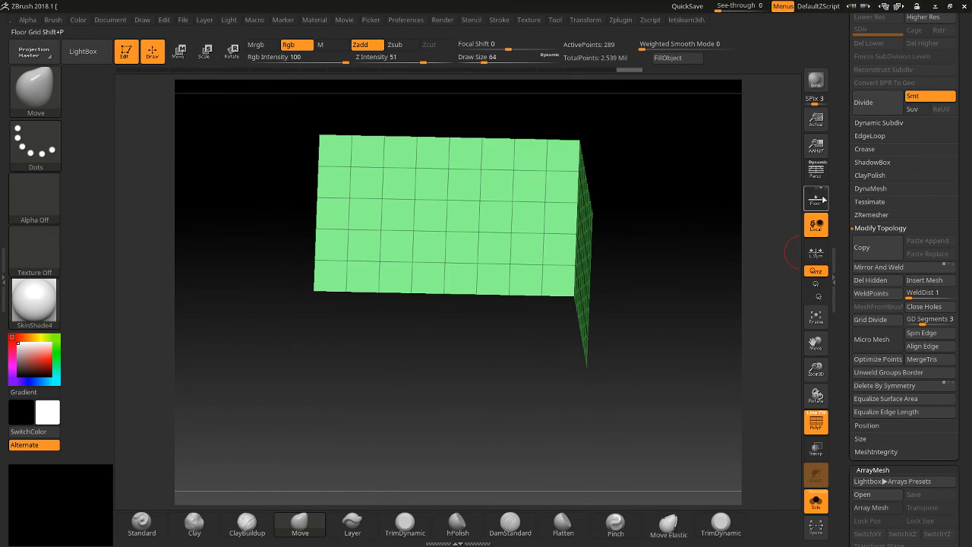
Unhide the lower cube piece and run Close Holes to cap the open sides of both pieces.
drag(846, 100, 846, 202)
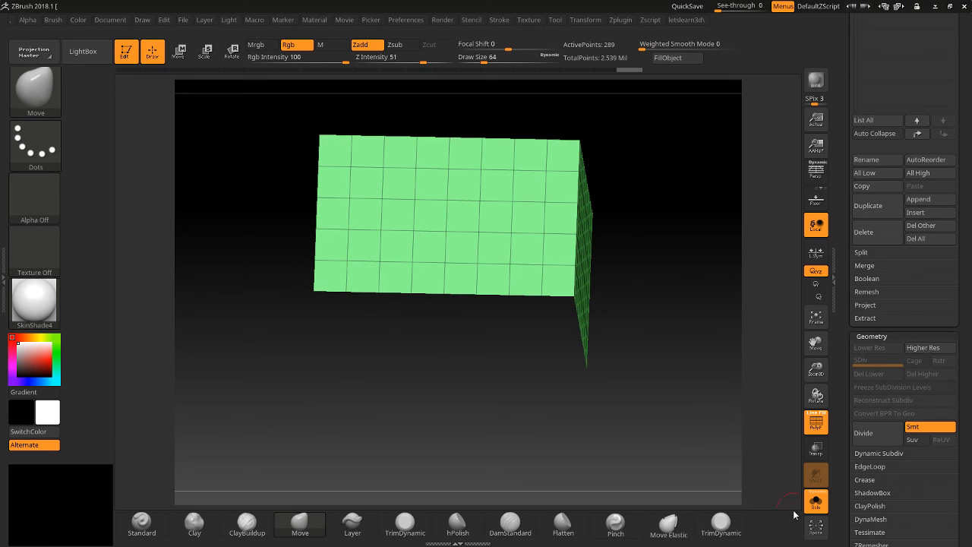
drag(839, 431, 845, 325)
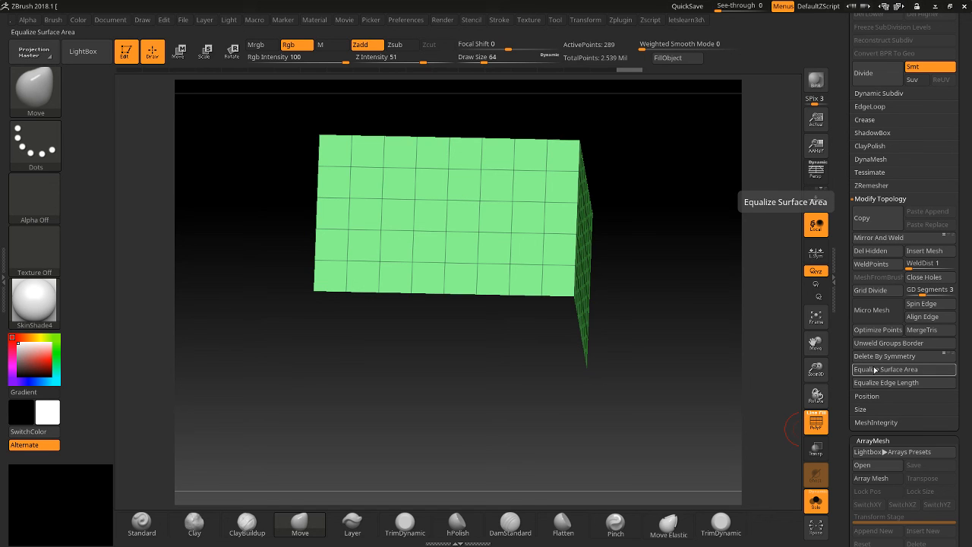
drag(737, 309, 734, 352)
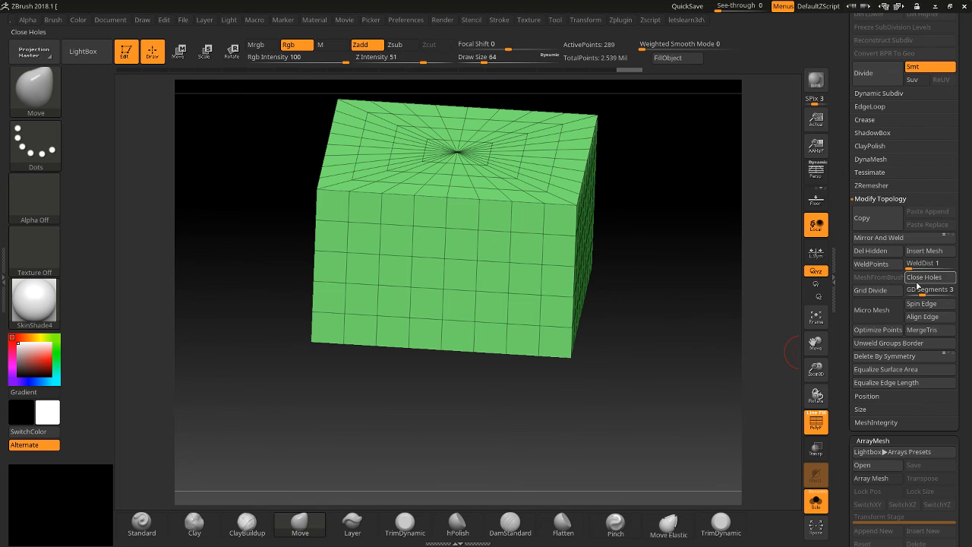
click(924, 278)
drag(705, 386, 689, 415)
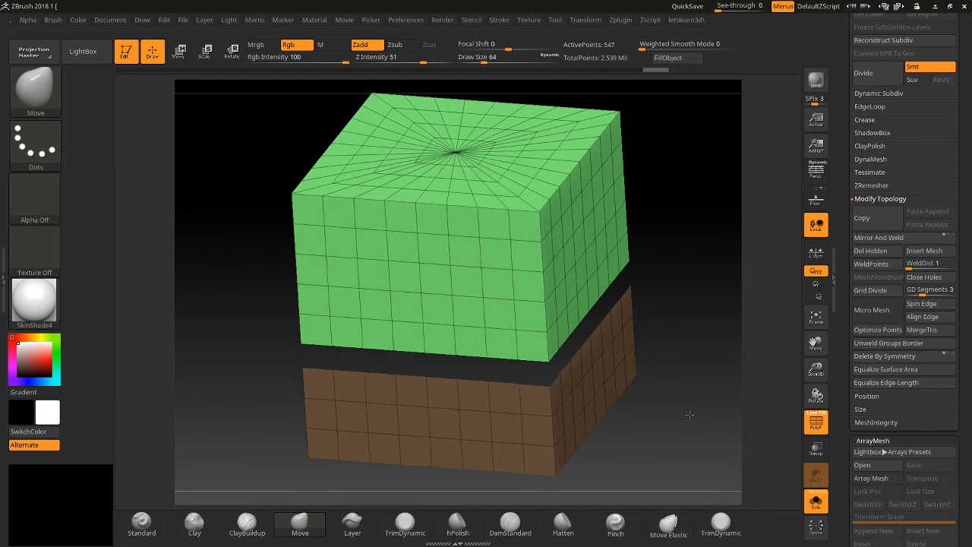
click(935, 278)
mouse_move(725, 400)
mouse_down()
mouse_move(724, 357)
mouse_move(719, 386)
mouse_up()
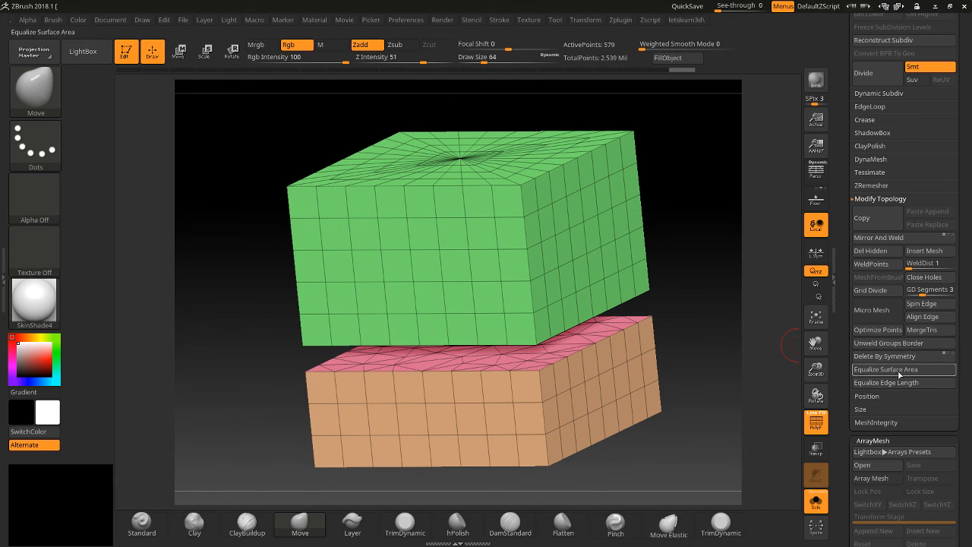
drag(731, 332, 774, 348)
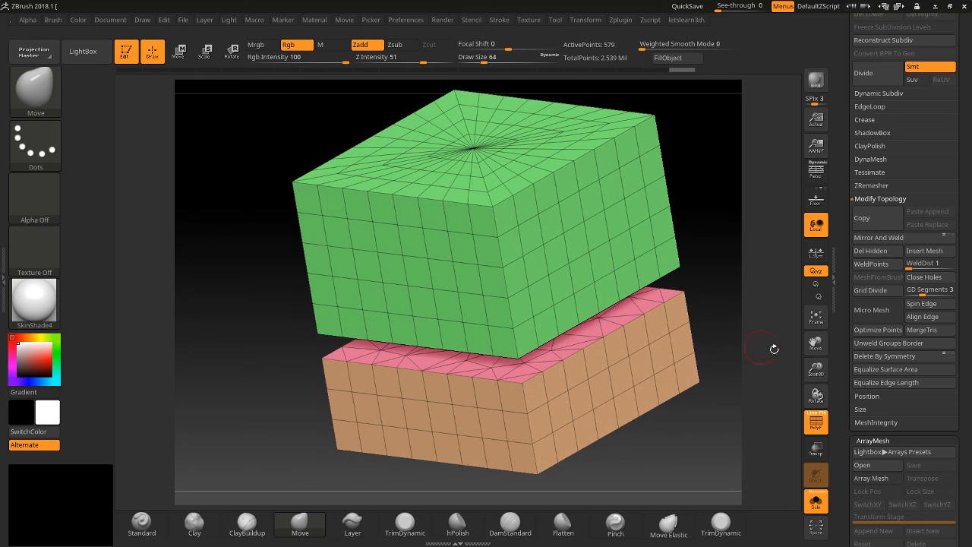
Try Equalize Edge Length on the split cube, and undo it.
click(886, 382)
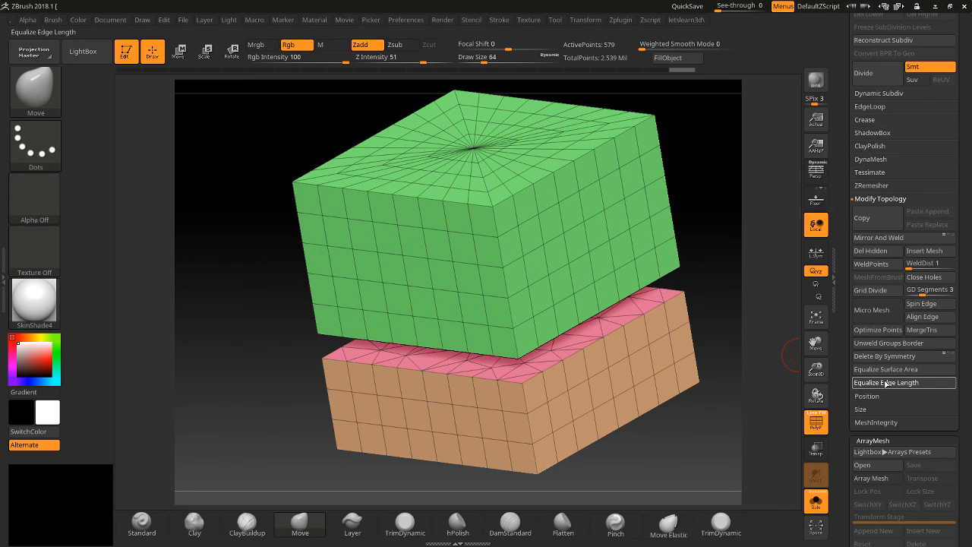
drag(669, 441, 677, 438)
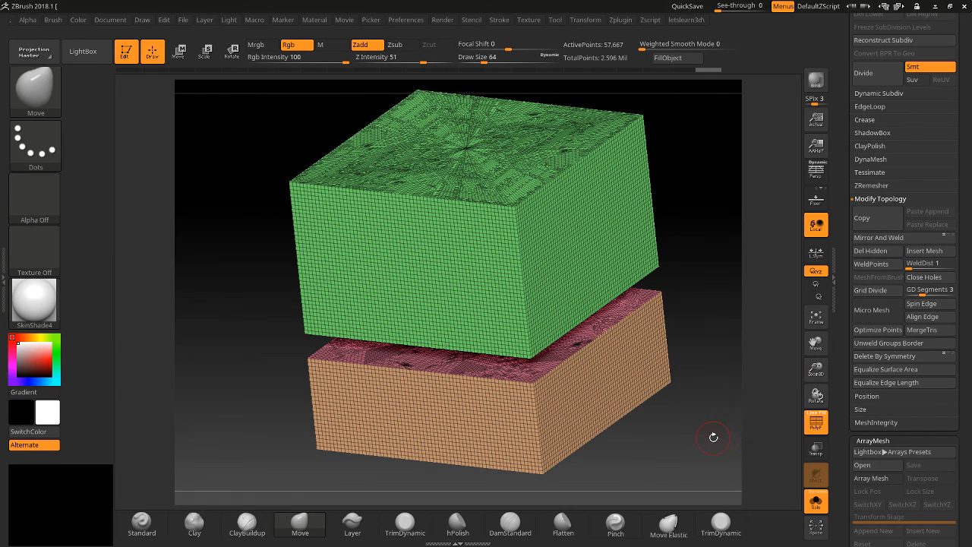
key(ctrl+z)
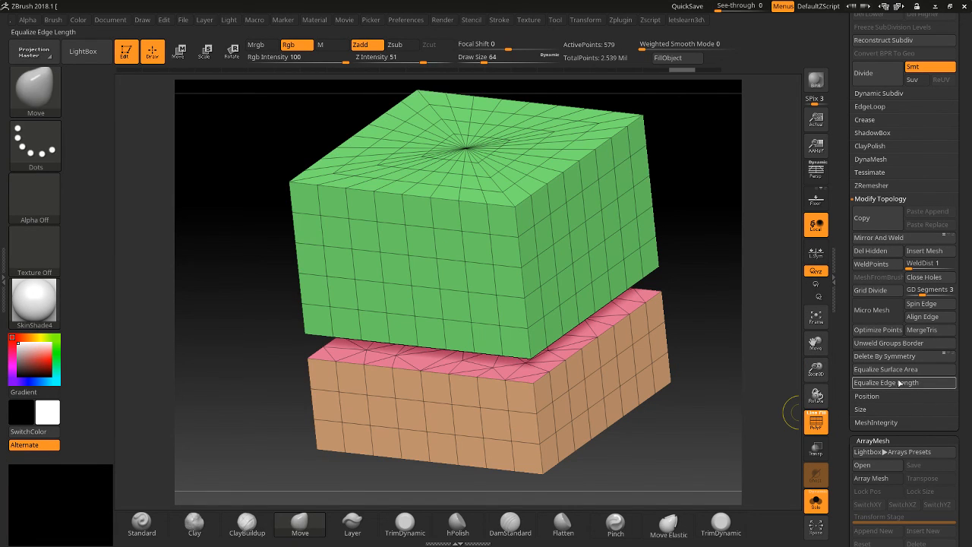
key(ctrl)
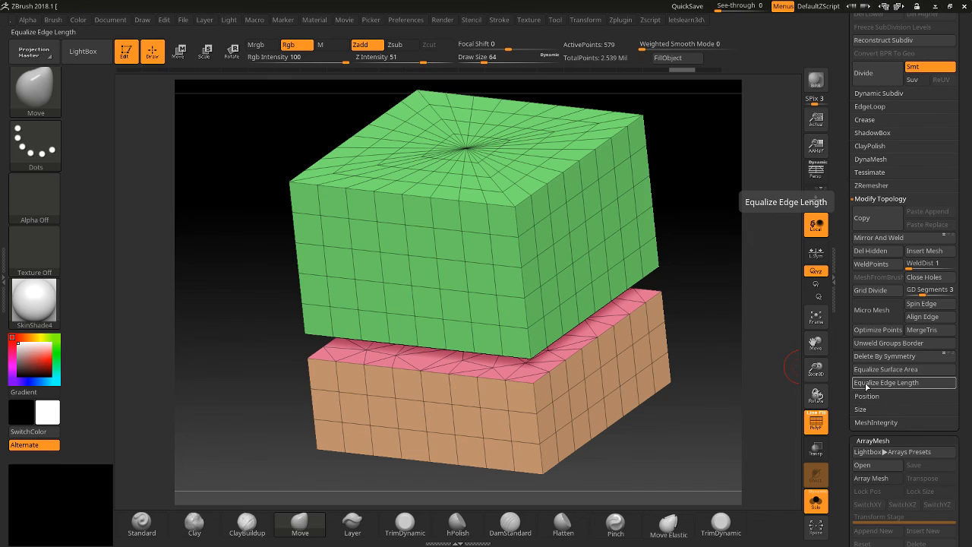
key(ctrl)
Turn off Solo and reposition the cube to X 7.776, Y -0.032 and Z -1.41996.
click(866, 395)
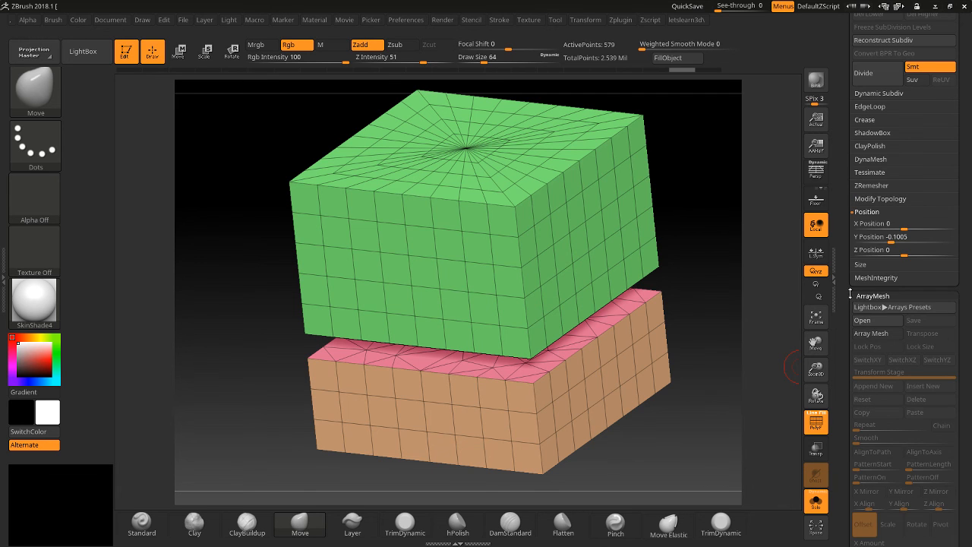
scroll(848, 331, up, 3)
mouse_move(904, 336)
mouse_down()
mouse_move(938, 339)
mouse_move(911, 342)
mouse_up()
drag(815, 368, 815, 318)
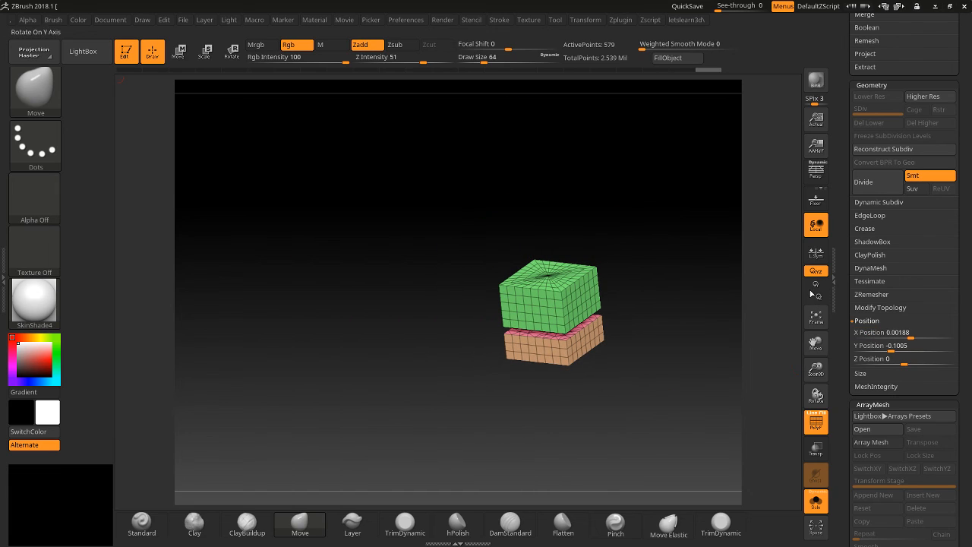
click(816, 501)
drag(911, 336, 894, 358)
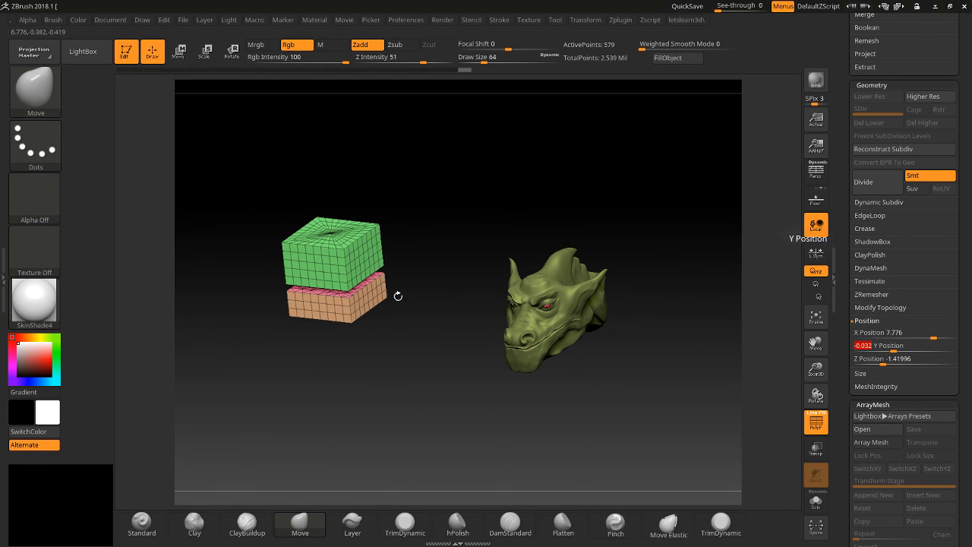
Move the cube with the transform gizmo to about X 5.22, Y 0.12 and Z -0.69.
click(178, 50)
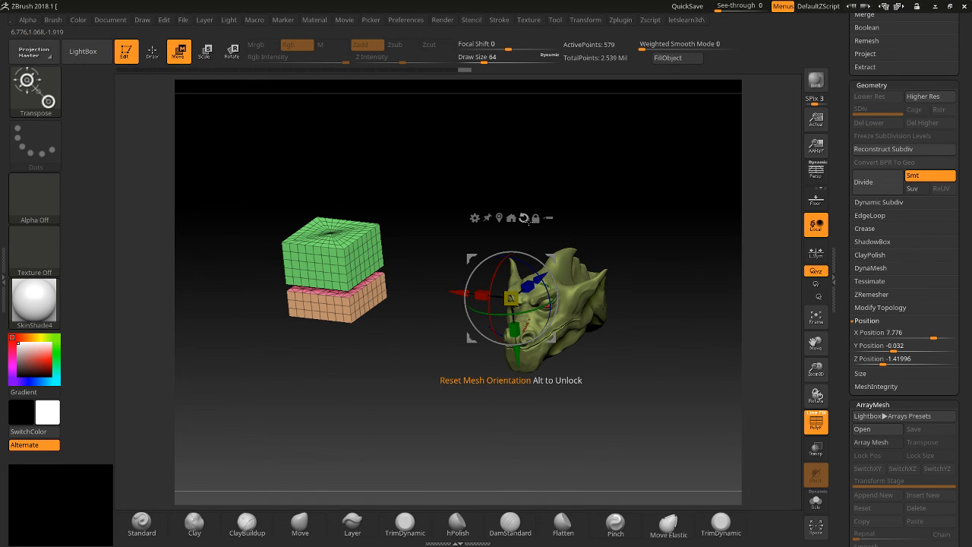
drag(459, 293, 533, 403)
mouse_move(601, 366)
mouse_down()
mouse_move(592, 290)
mouse_move(601, 367)
mouse_up()
drag(595, 309, 563, 315)
mouse_move(635, 269)
mouse_down()
mouse_move(615, 290)
mouse_move(645, 265)
mouse_up()
Tilt the cube beside the dragon head with the Rotate gizmo, and return to Draw mode.
click(232, 61)
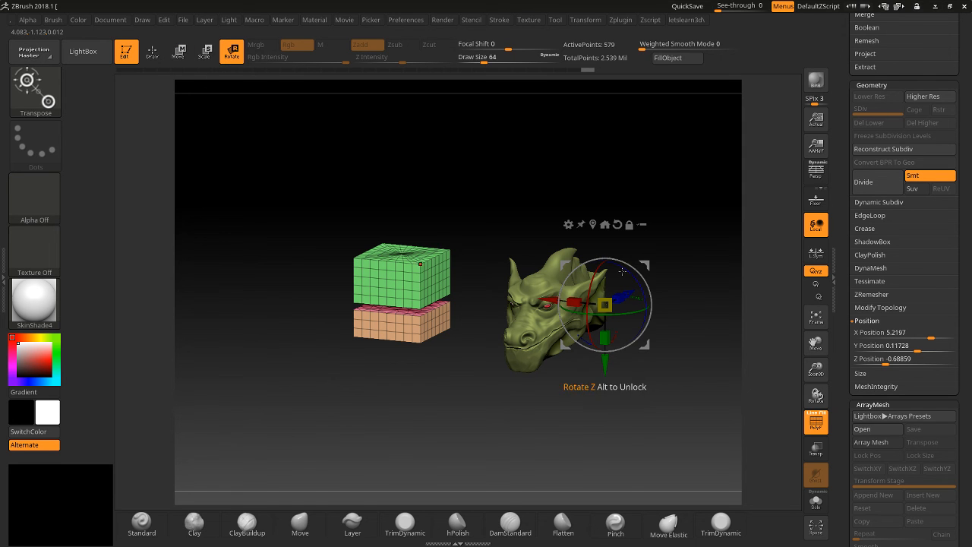
mouse_move(644, 265)
mouse_down()
mouse_move(624, 284)
mouse_move(644, 259)
mouse_up()
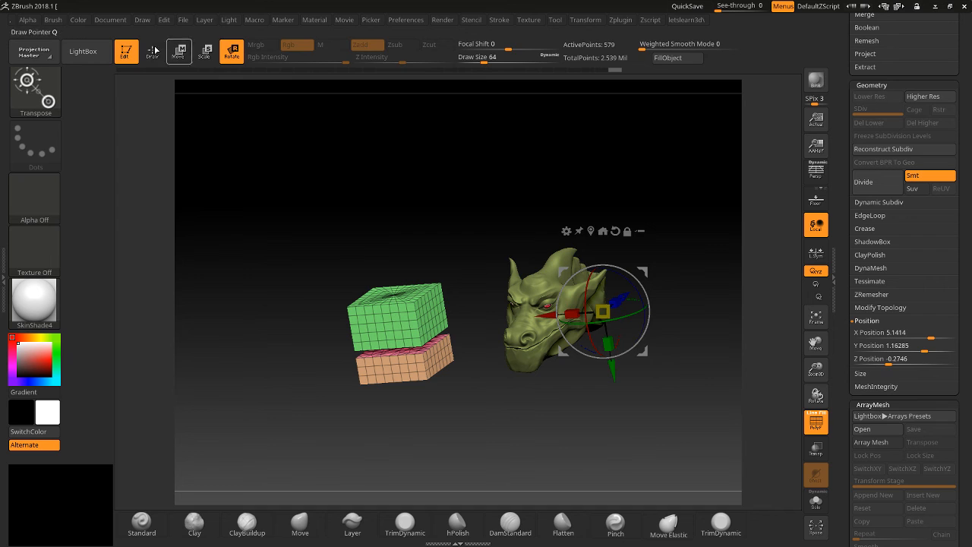
click(155, 56)
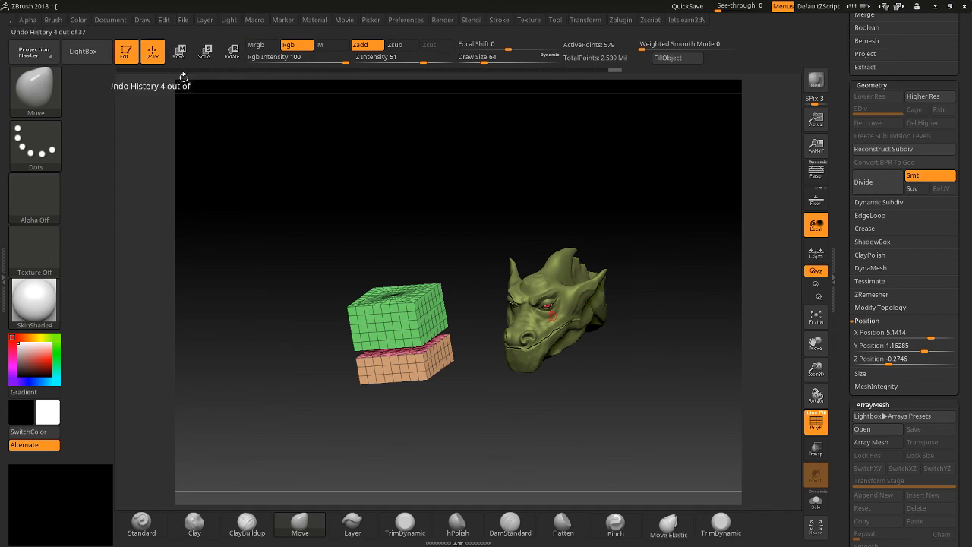
Enlarge the cube uniformly to an XYZ Size of 6.21484.
click(863, 371)
drag(890, 348, 171, 174)
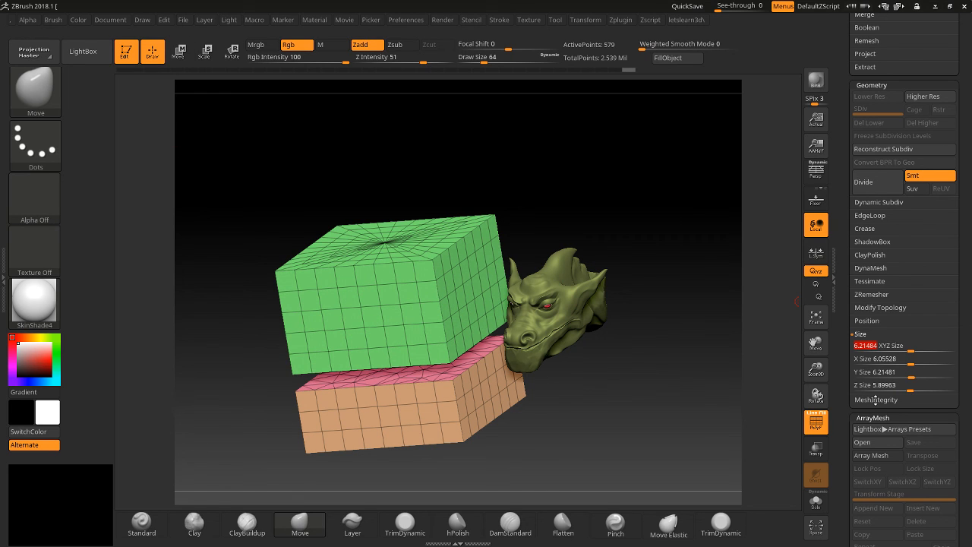
Run Check Mesh Integrity and Fix Mesh on the cube.
click(875, 399)
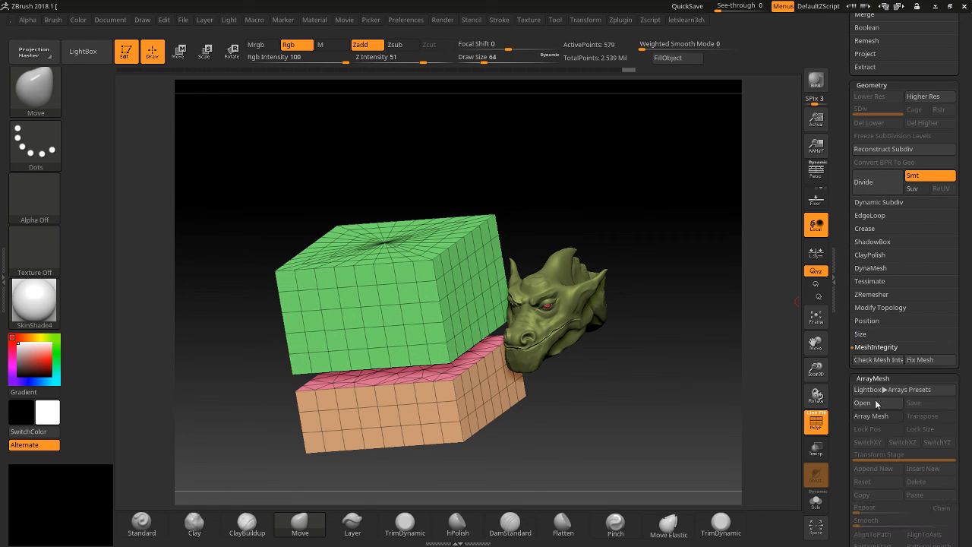
click(873, 361)
key(ctrl)
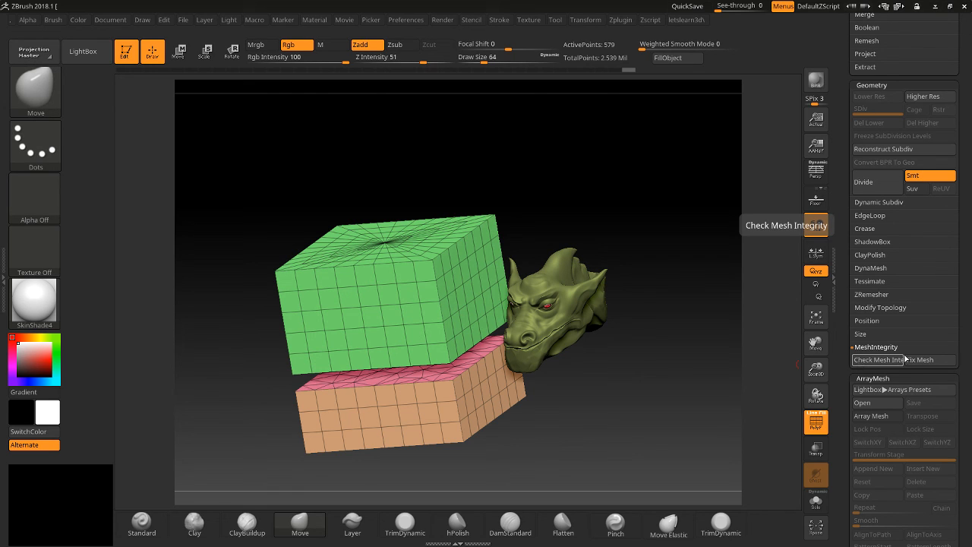
click(919, 360)
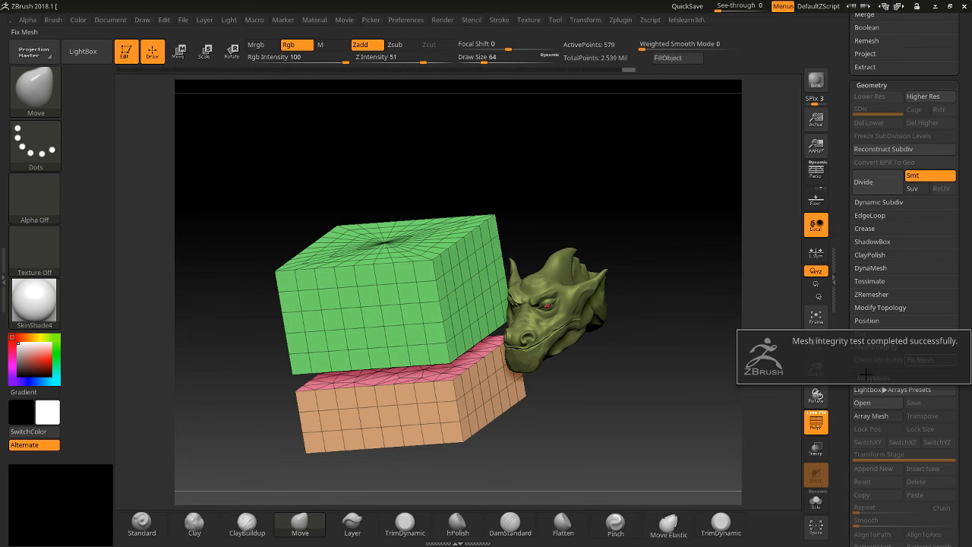
Look over the cube and dragon head and browse the remaining Tool sections, from ArrayMesh to Export.
drag(685, 422, 602, 367)
mouse_move(845, 379)
mouse_down()
mouse_move(850, 304)
mouse_move(856, 365)
mouse_up()
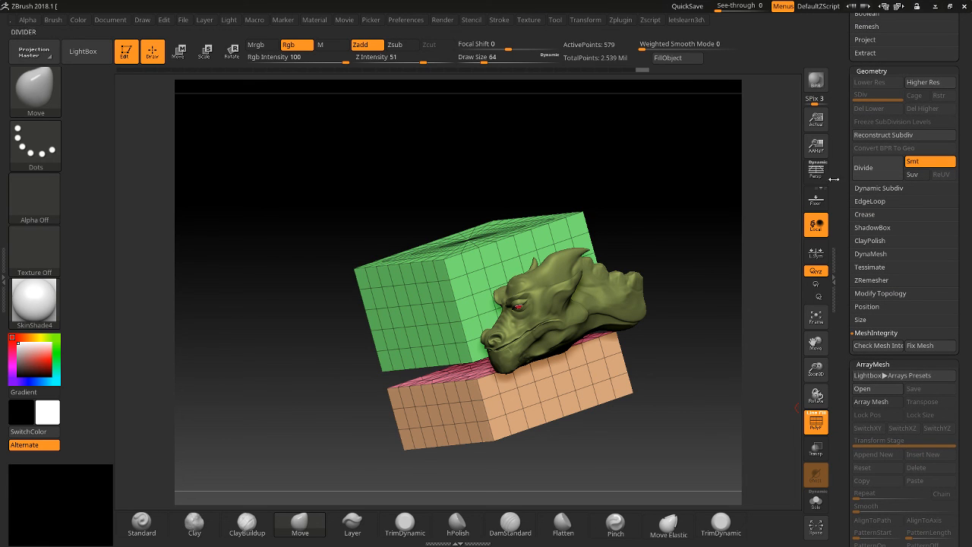
drag(838, 378, 831, 271)
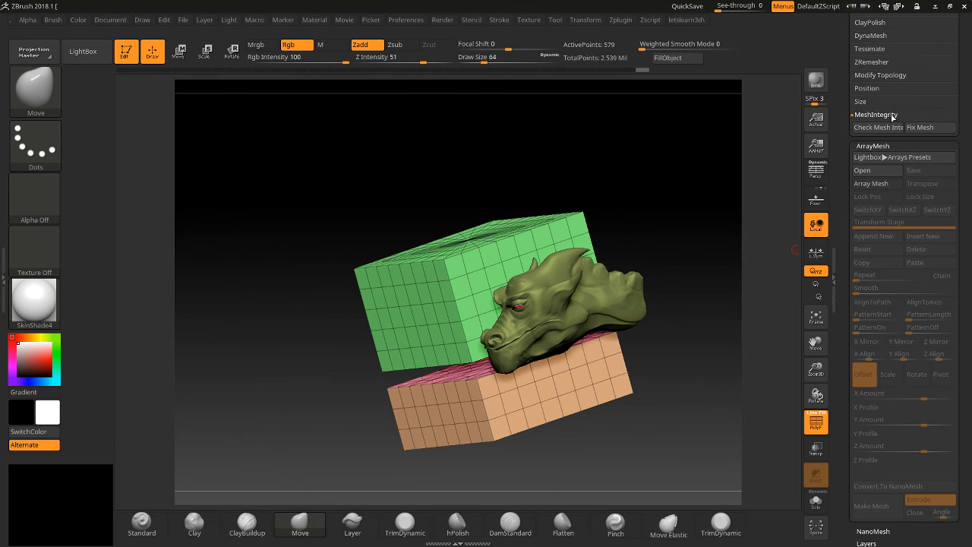
drag(674, 215, 704, 230)
drag(848, 289, 861, 184)
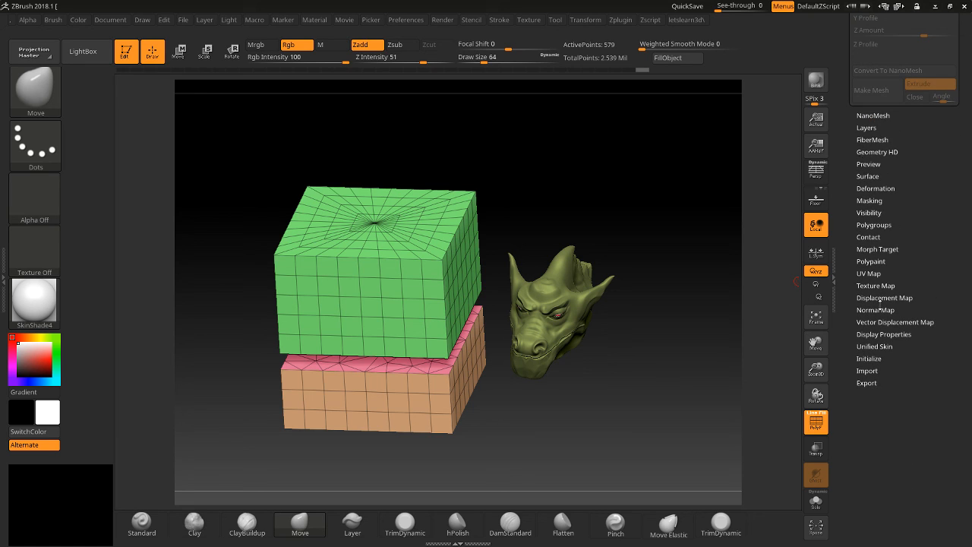
scroll(843, 341, up, 3)
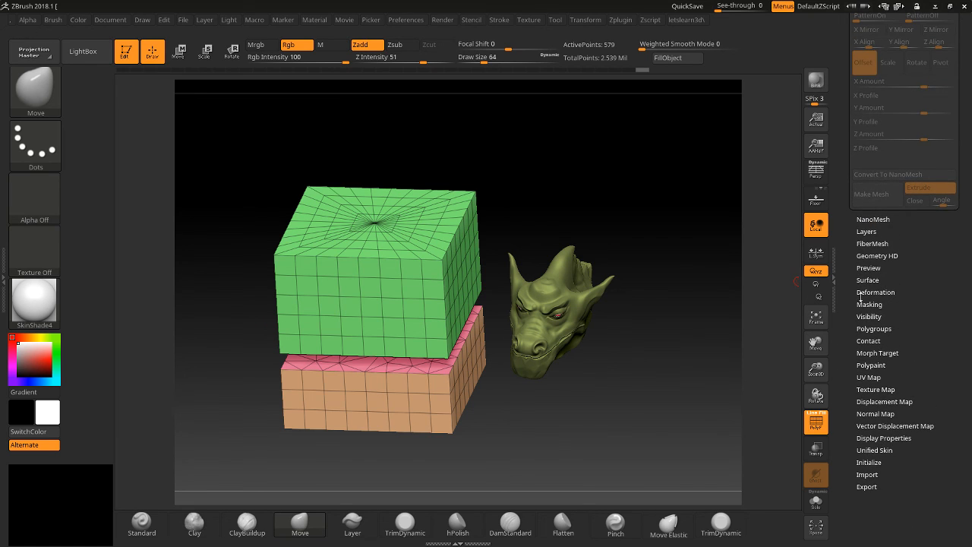
scroll(855, 244, up, 10)
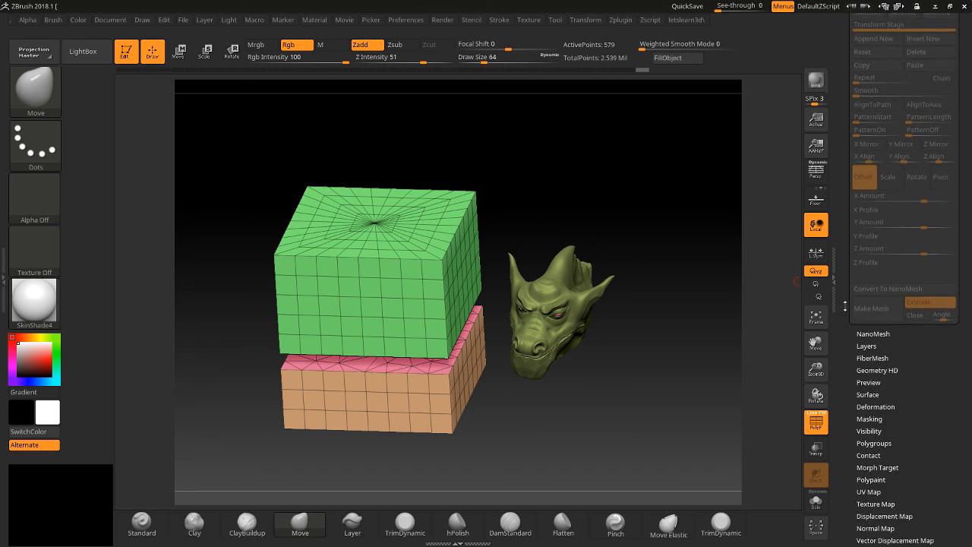
scroll(856, 245, up, 7)
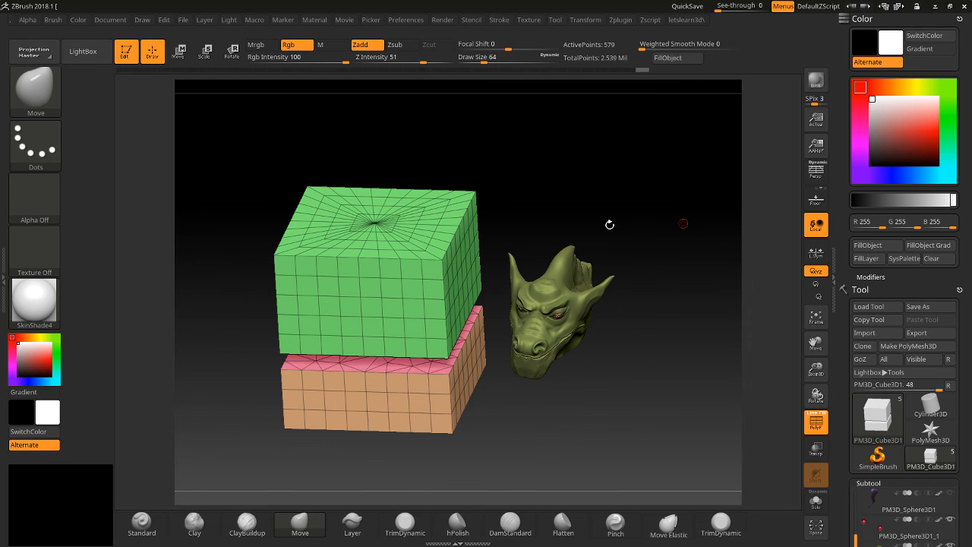
key(super)
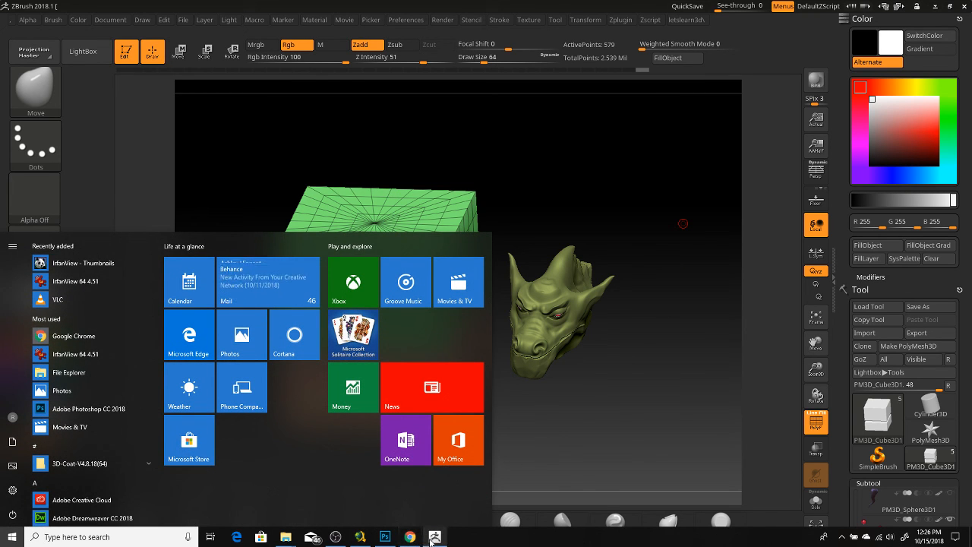
mouse_move(432, 538)
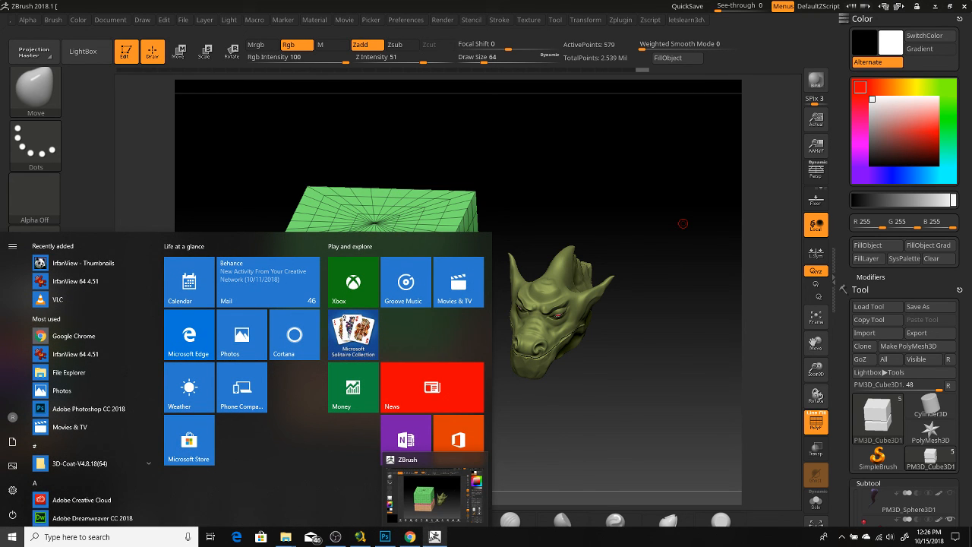
click(344, 541)
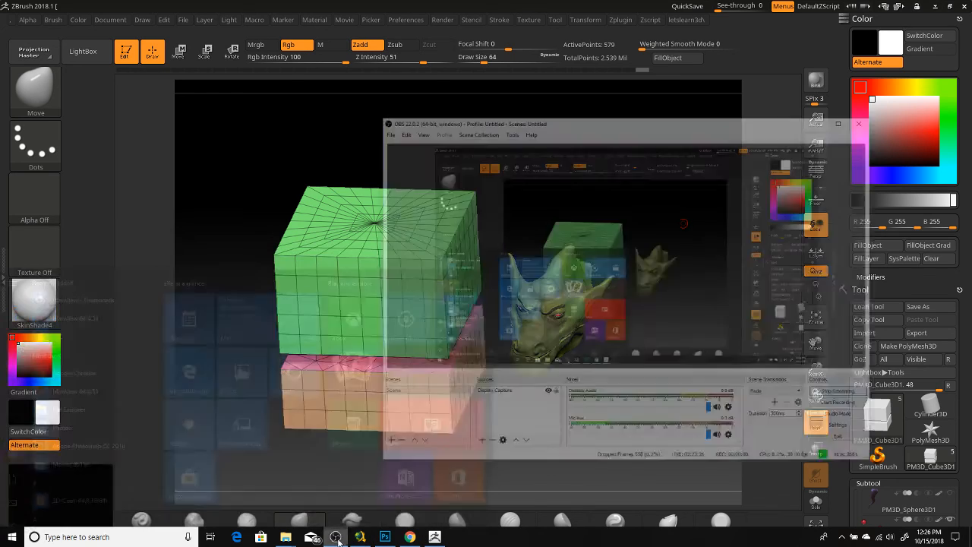